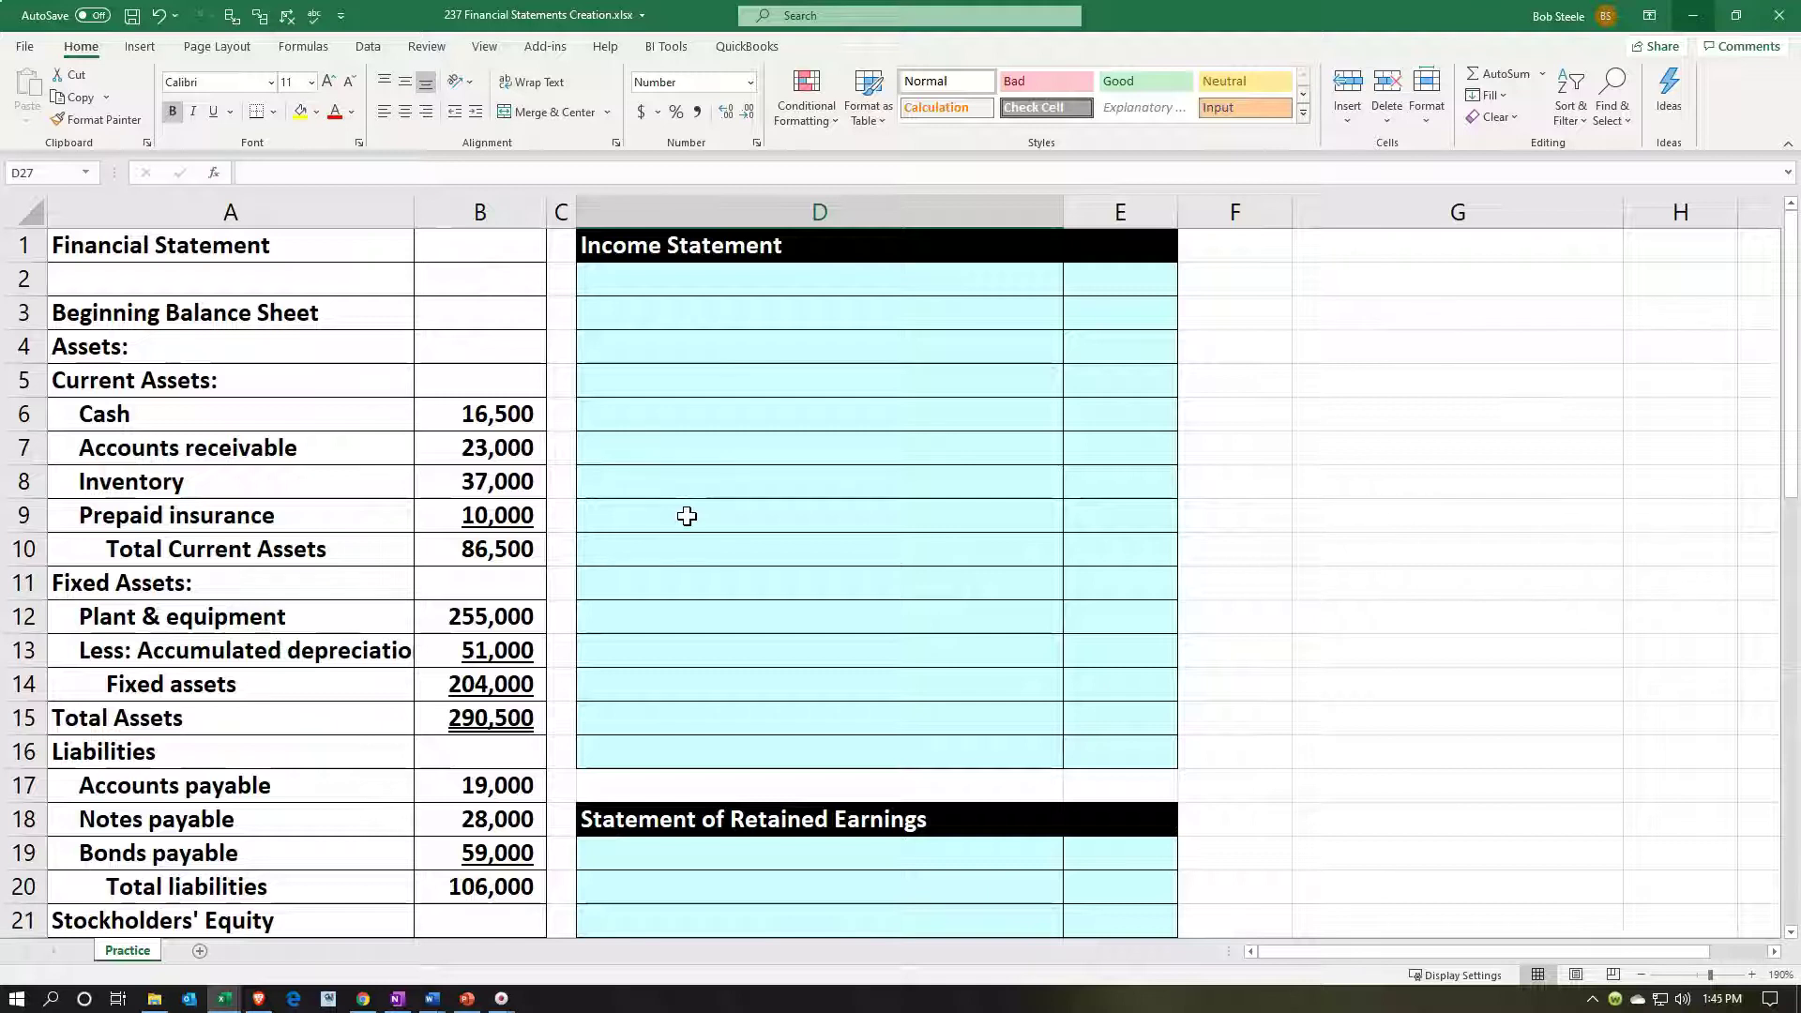
Step: Examine the blank Income Statement, Statement of Retained Earnings and Balance Sheet sections of the Practice sheet
left_click(686, 515)
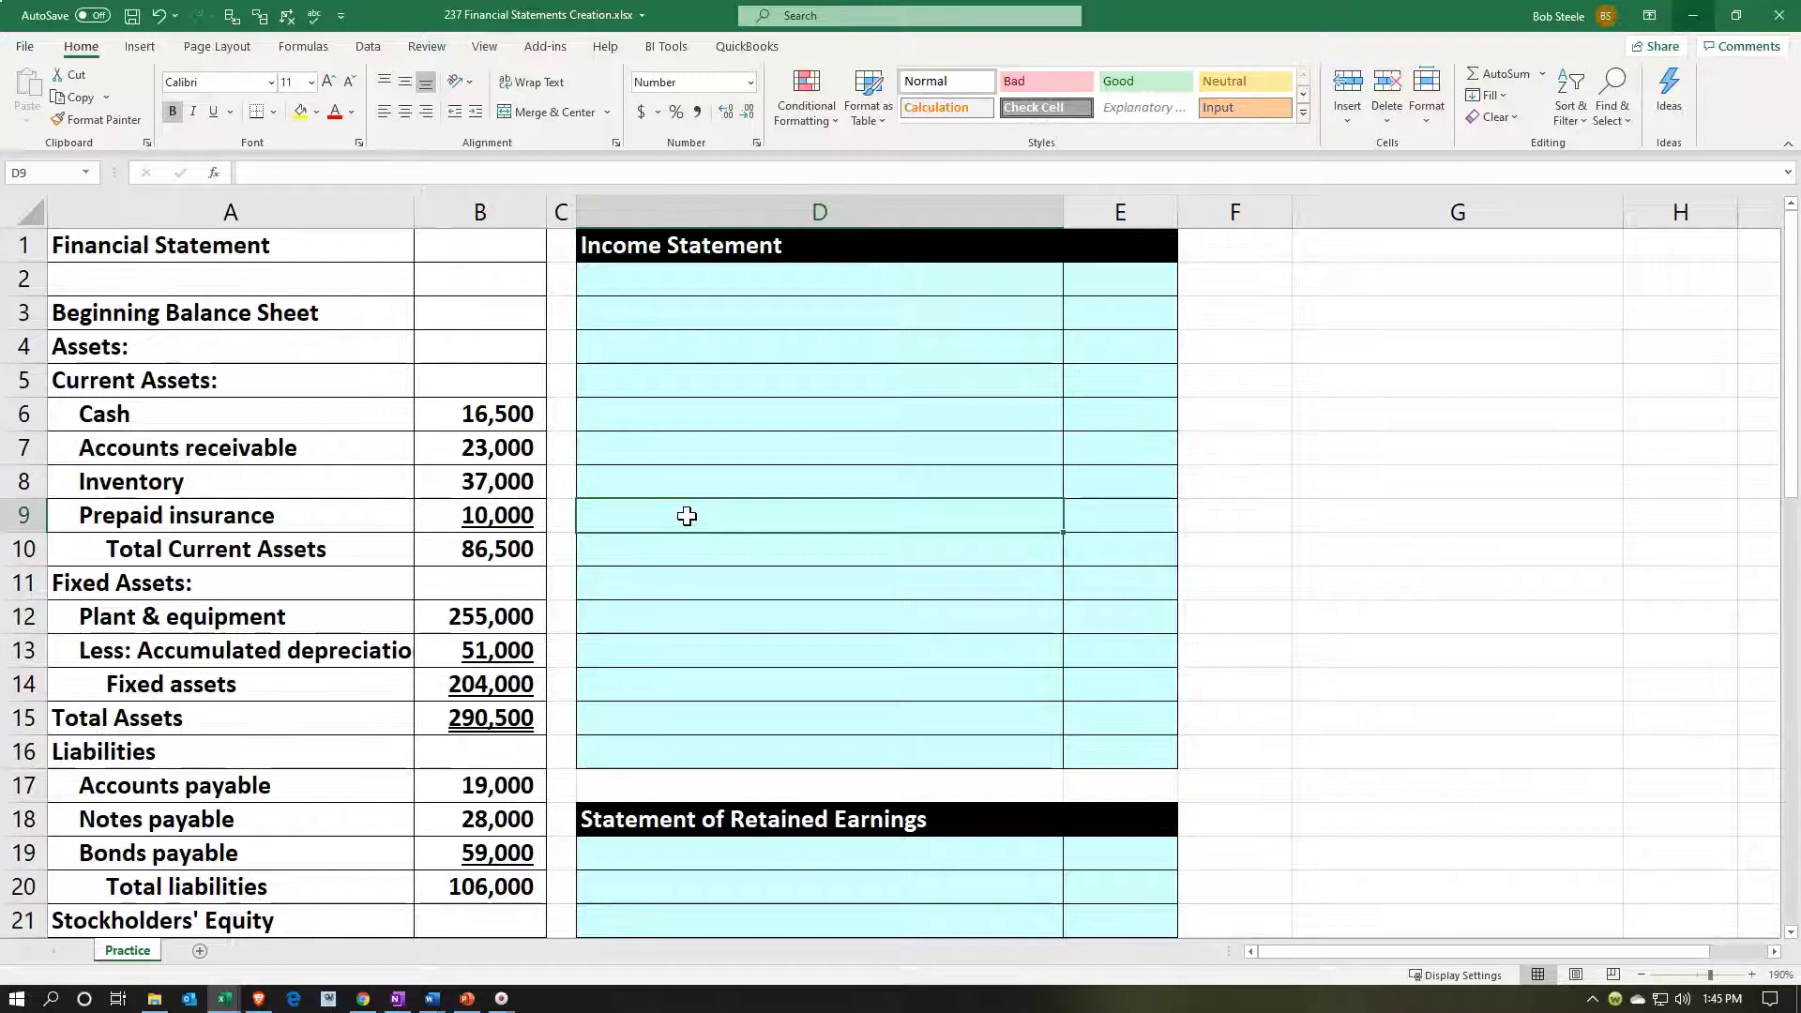
scroll(686, 516, "down", 1)
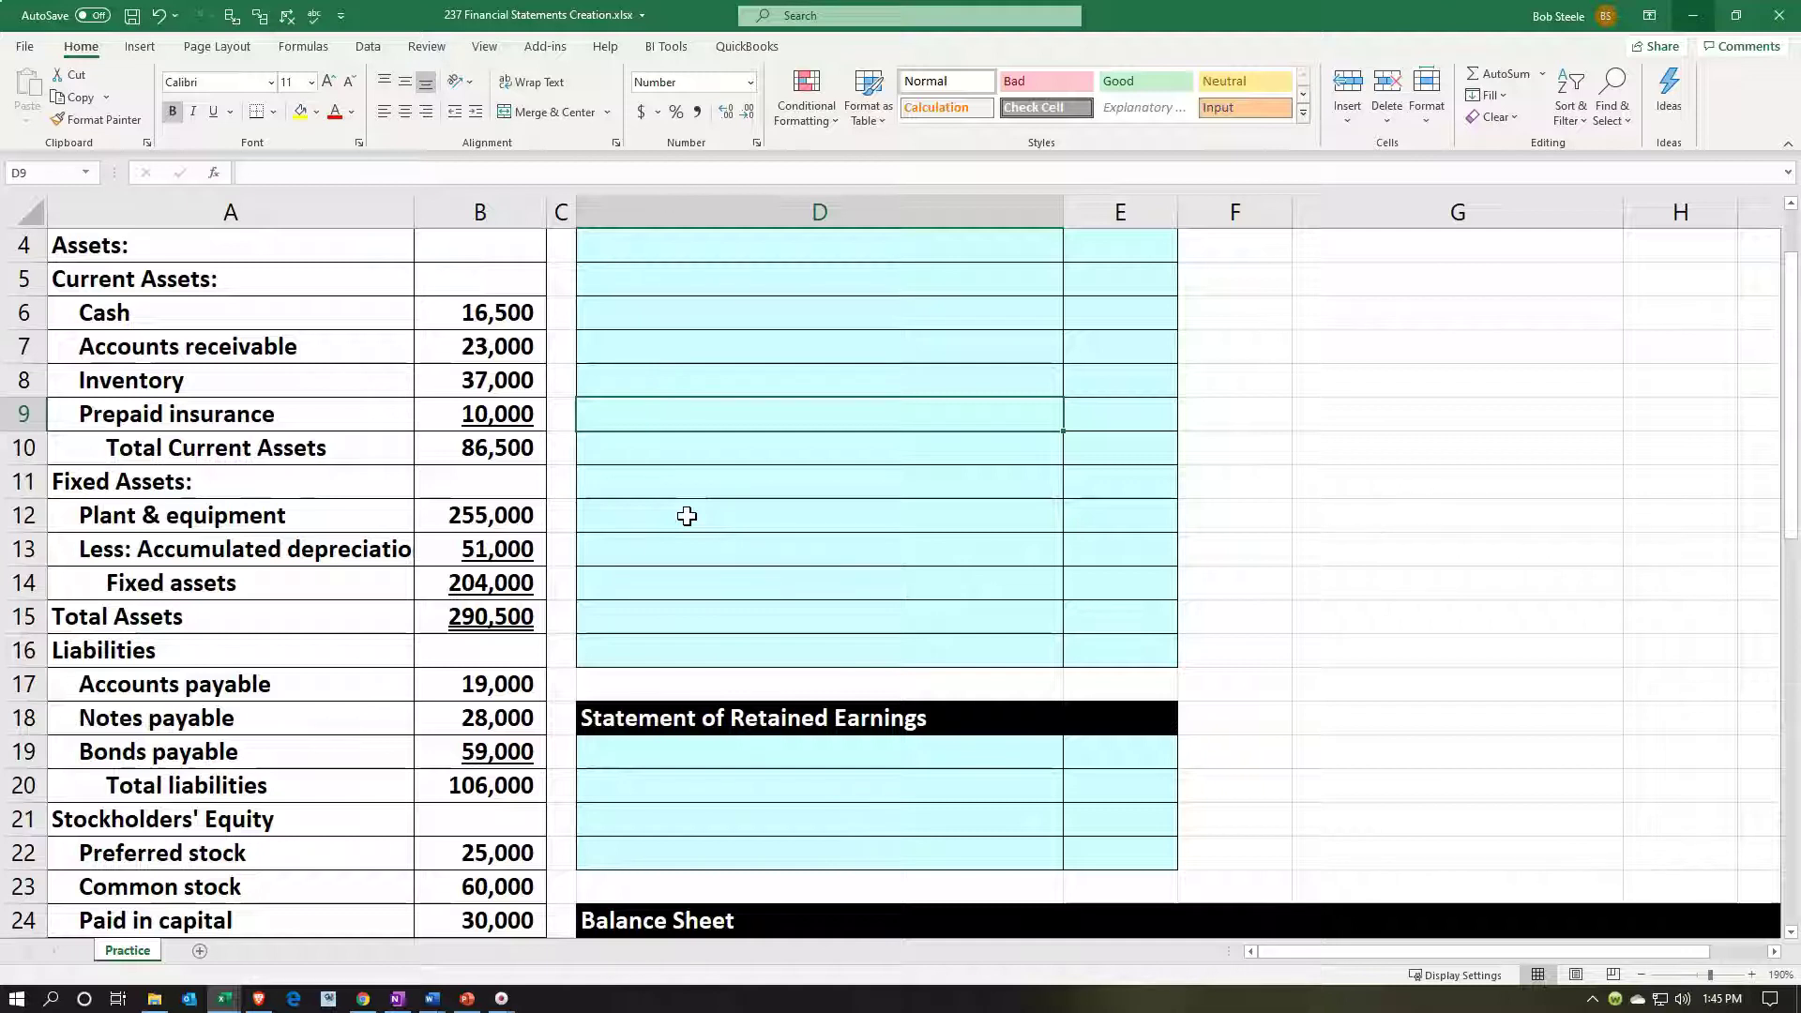
left_click(687, 516)
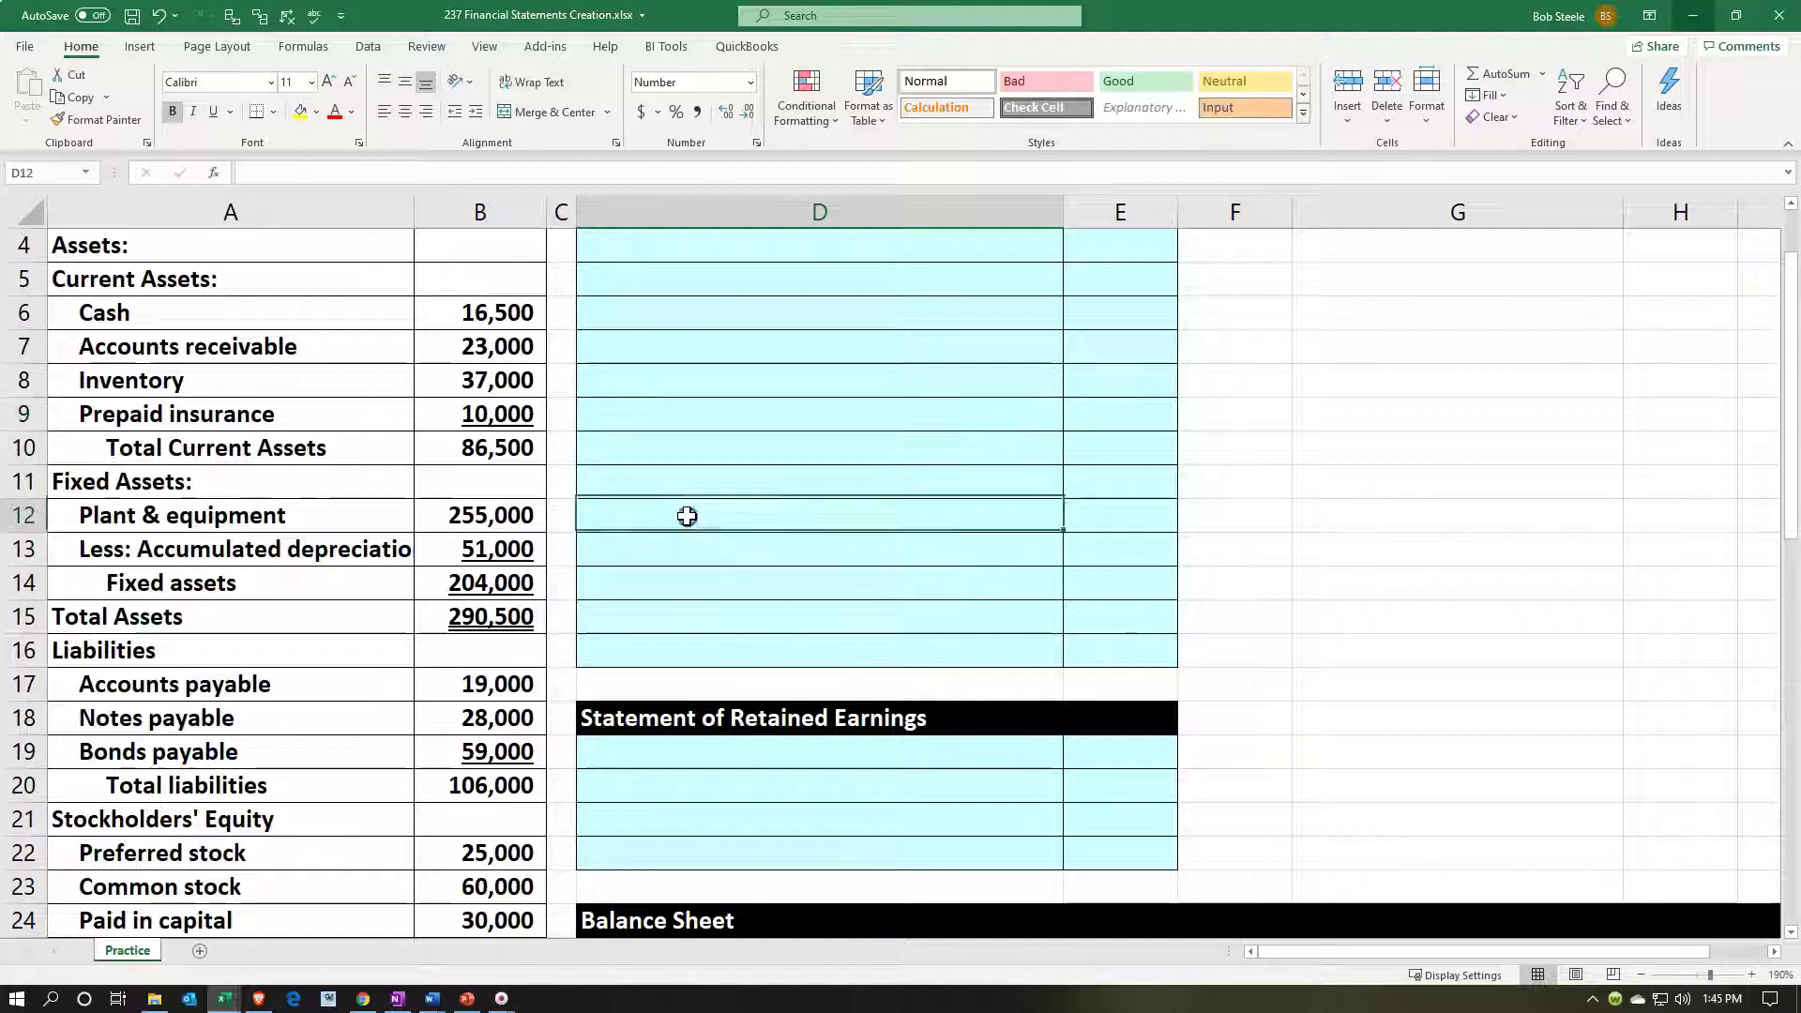
scroll(686, 516, "up", 1)
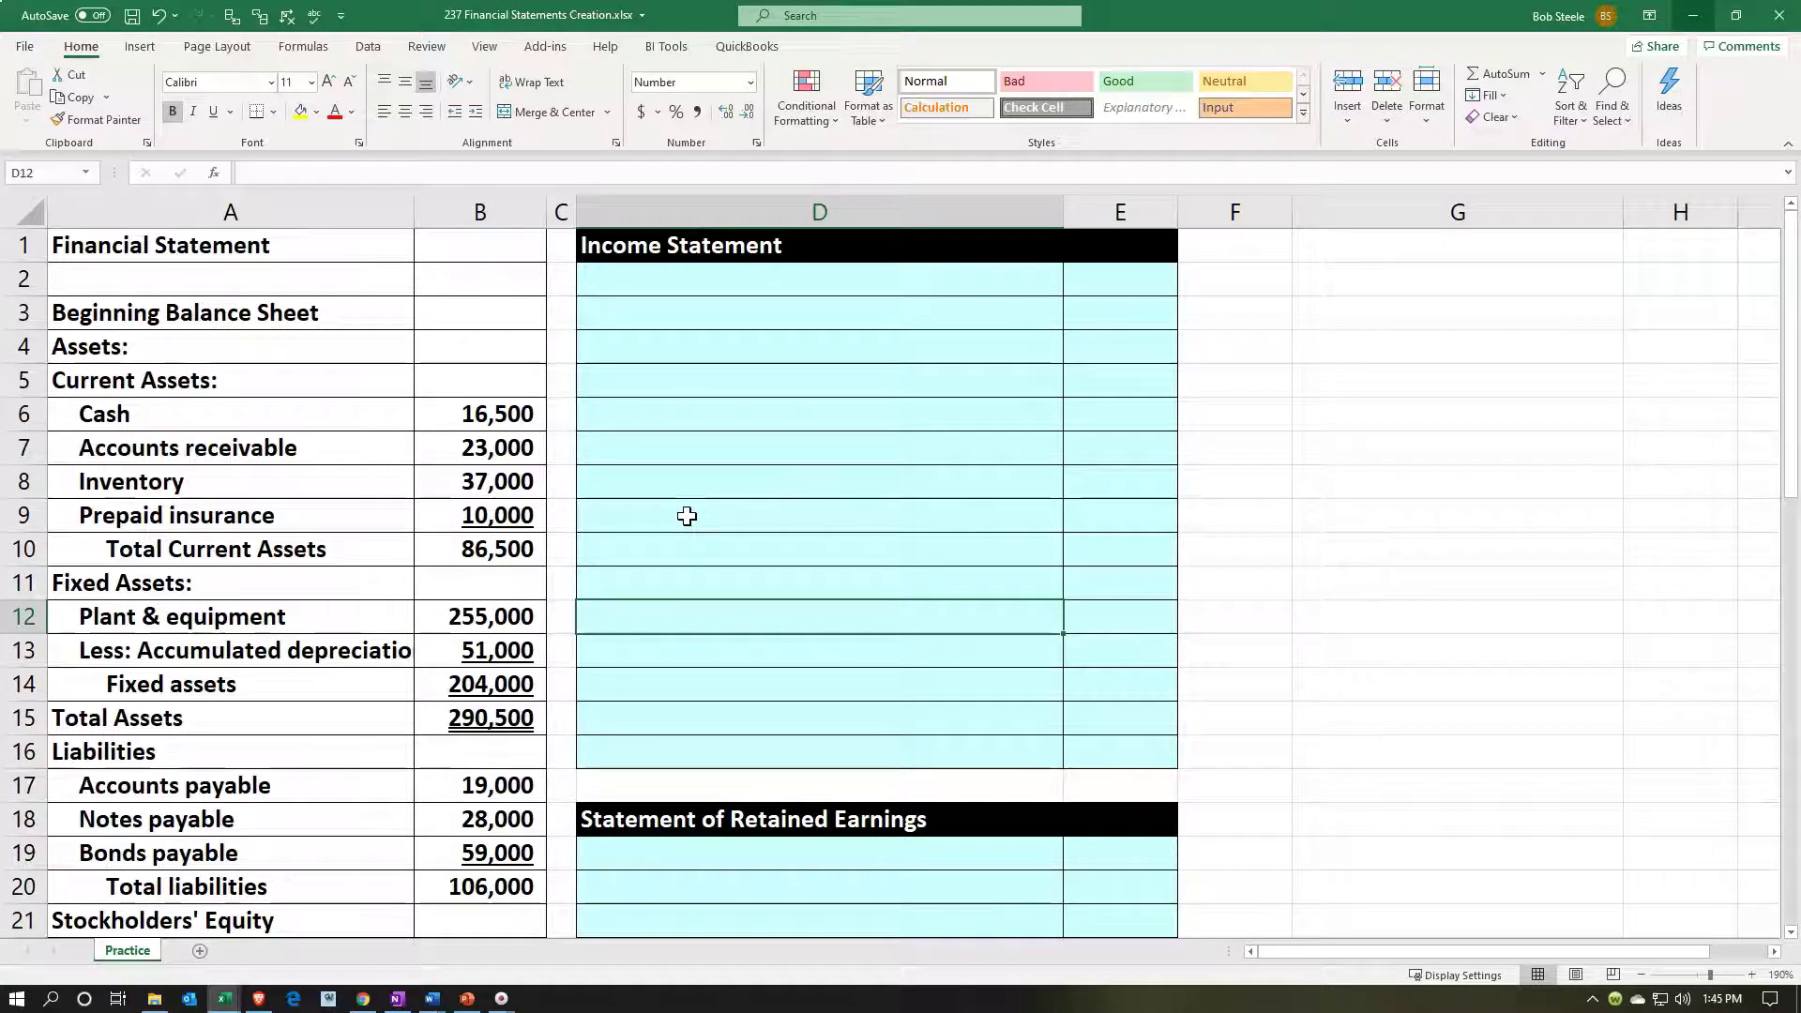
left_click(687, 517)
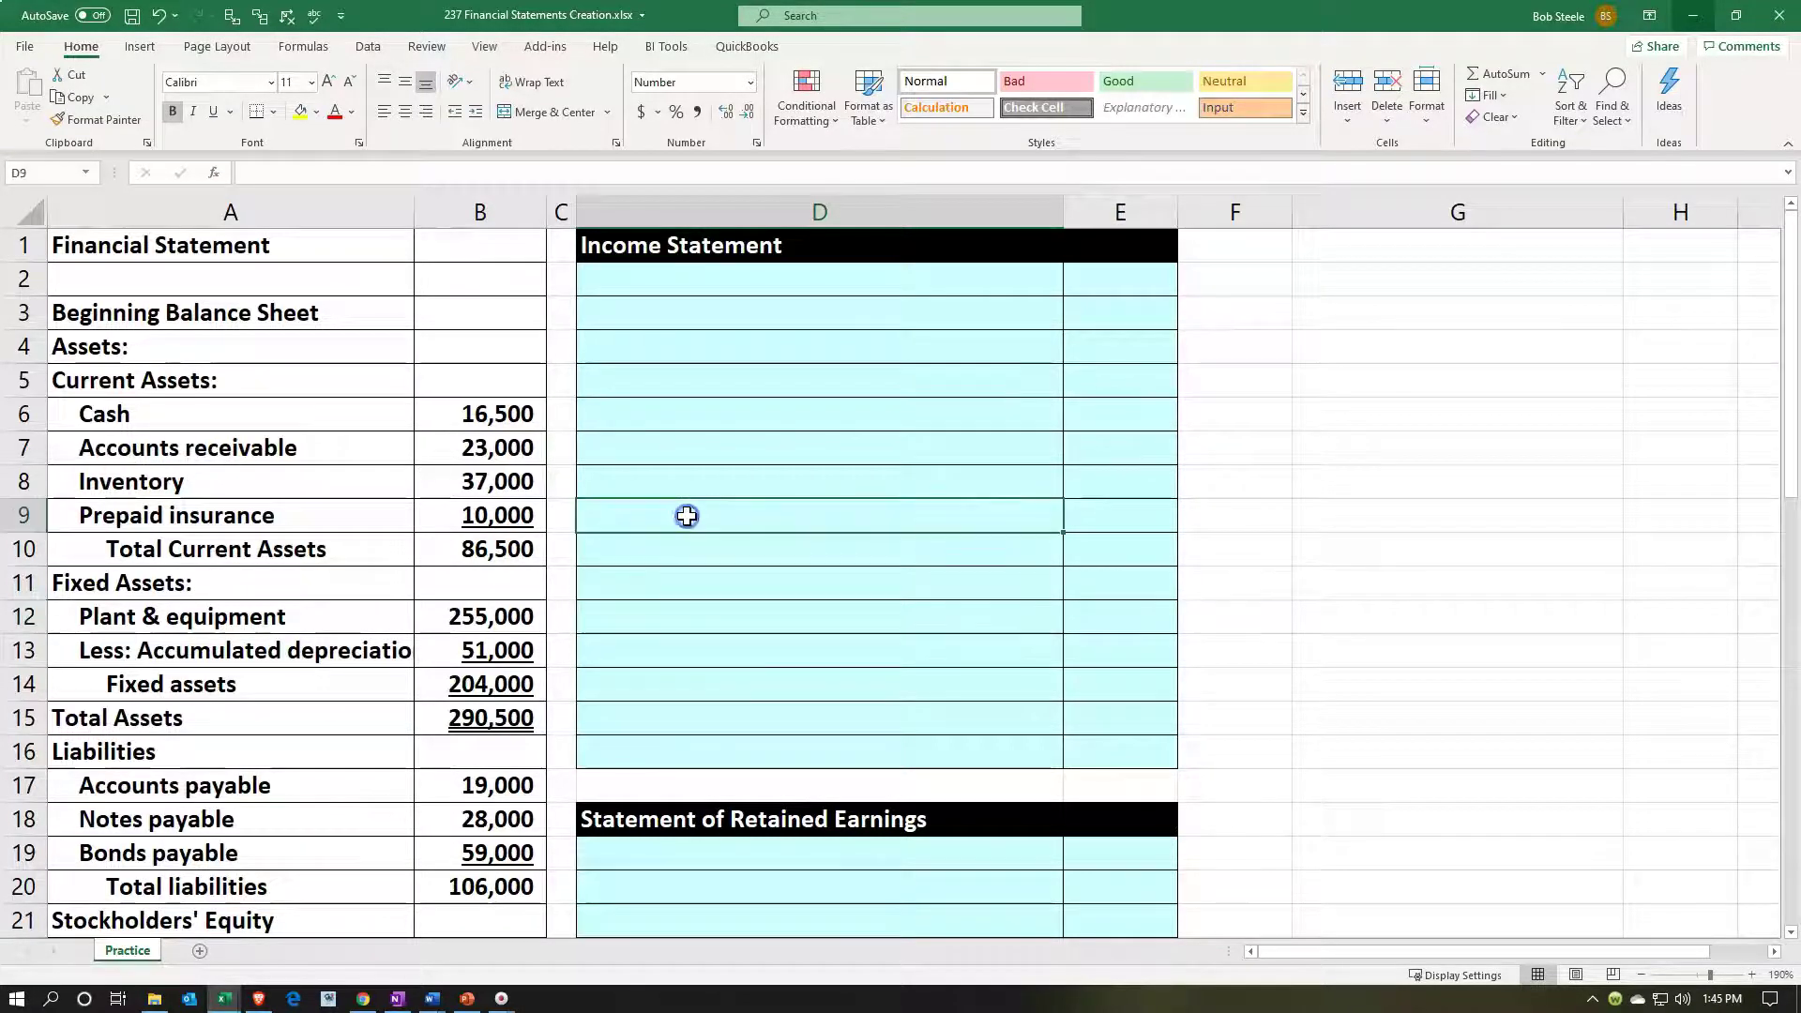
scroll(688, 516, "down", 3)
left_click(745, 603)
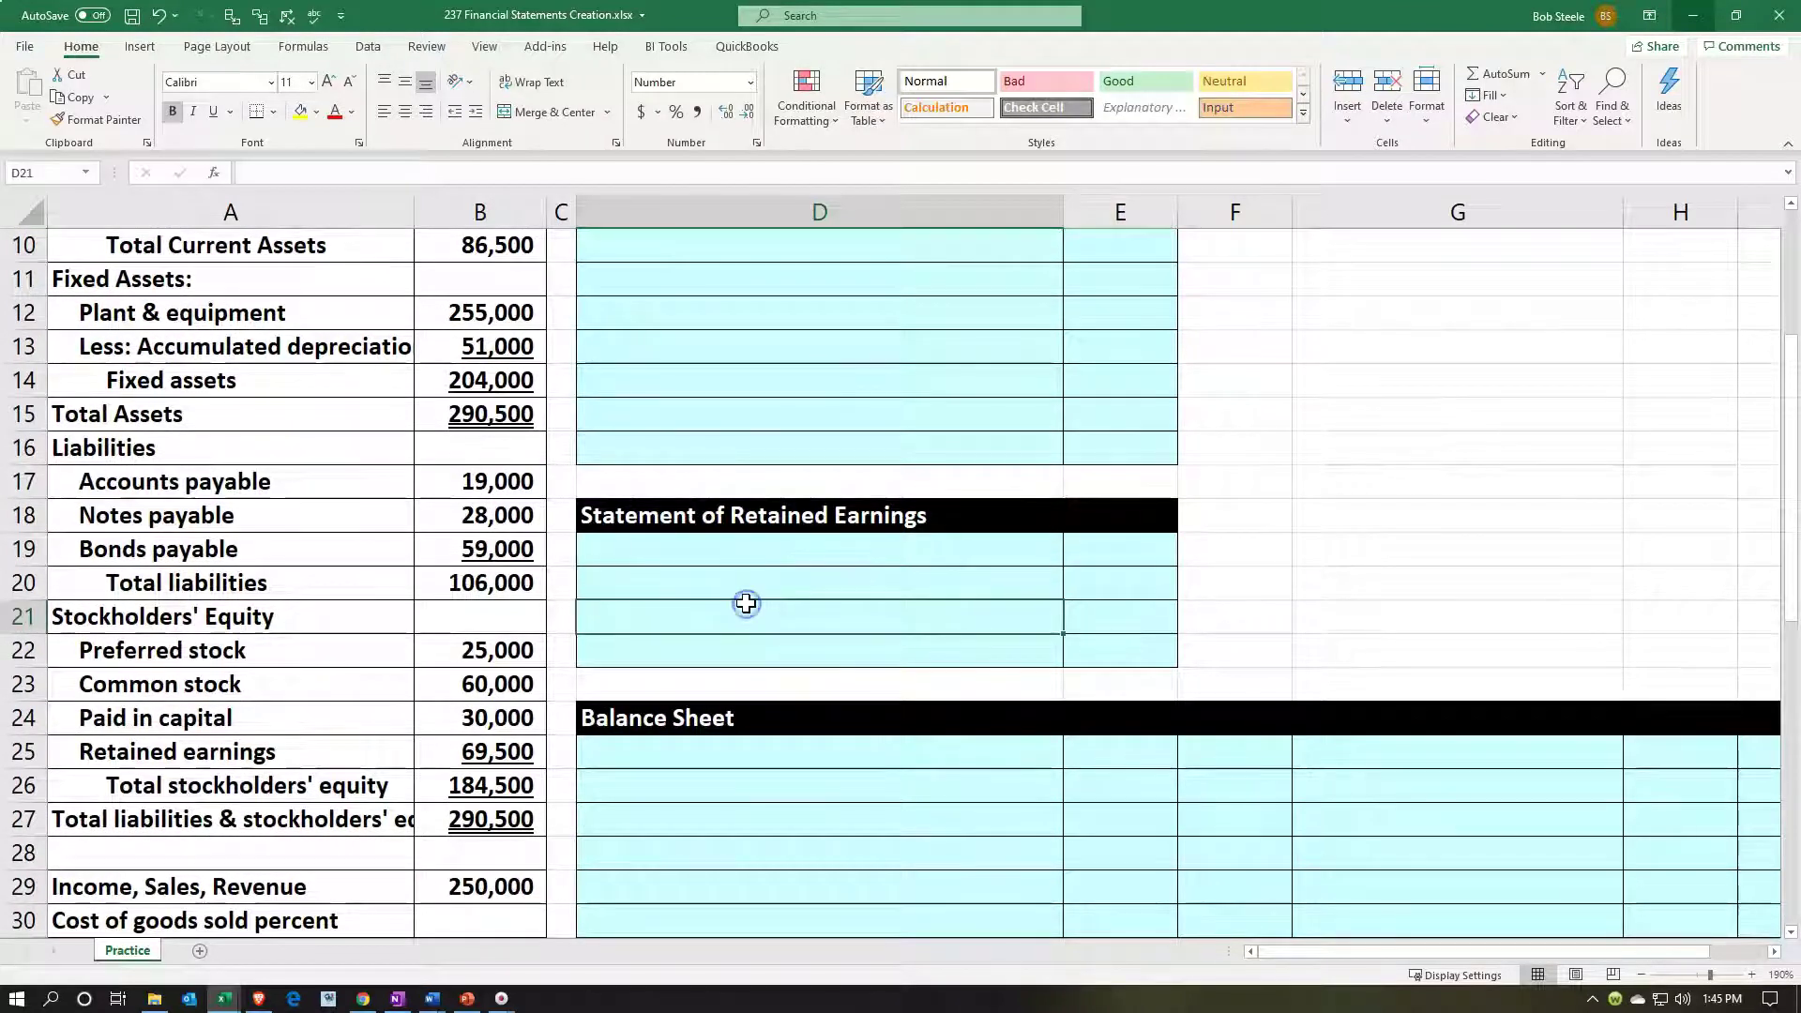
scroll(746, 619, "down", 1)
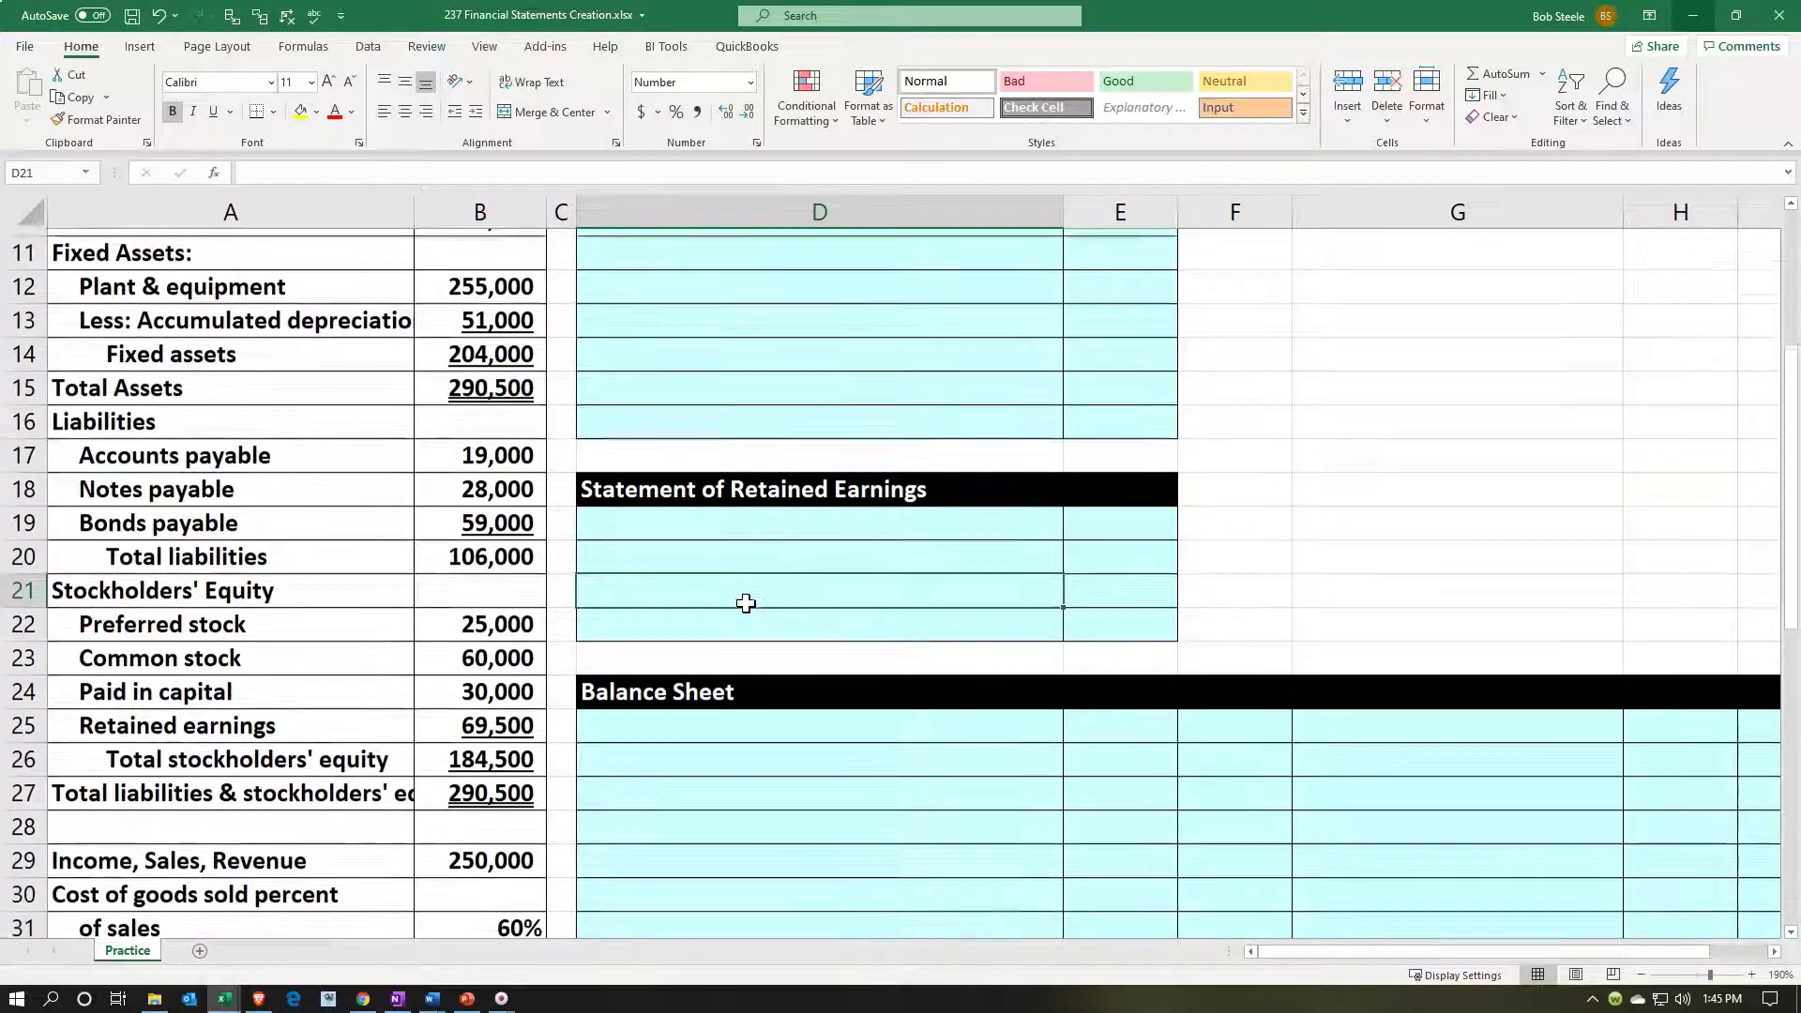
left_click(751, 657)
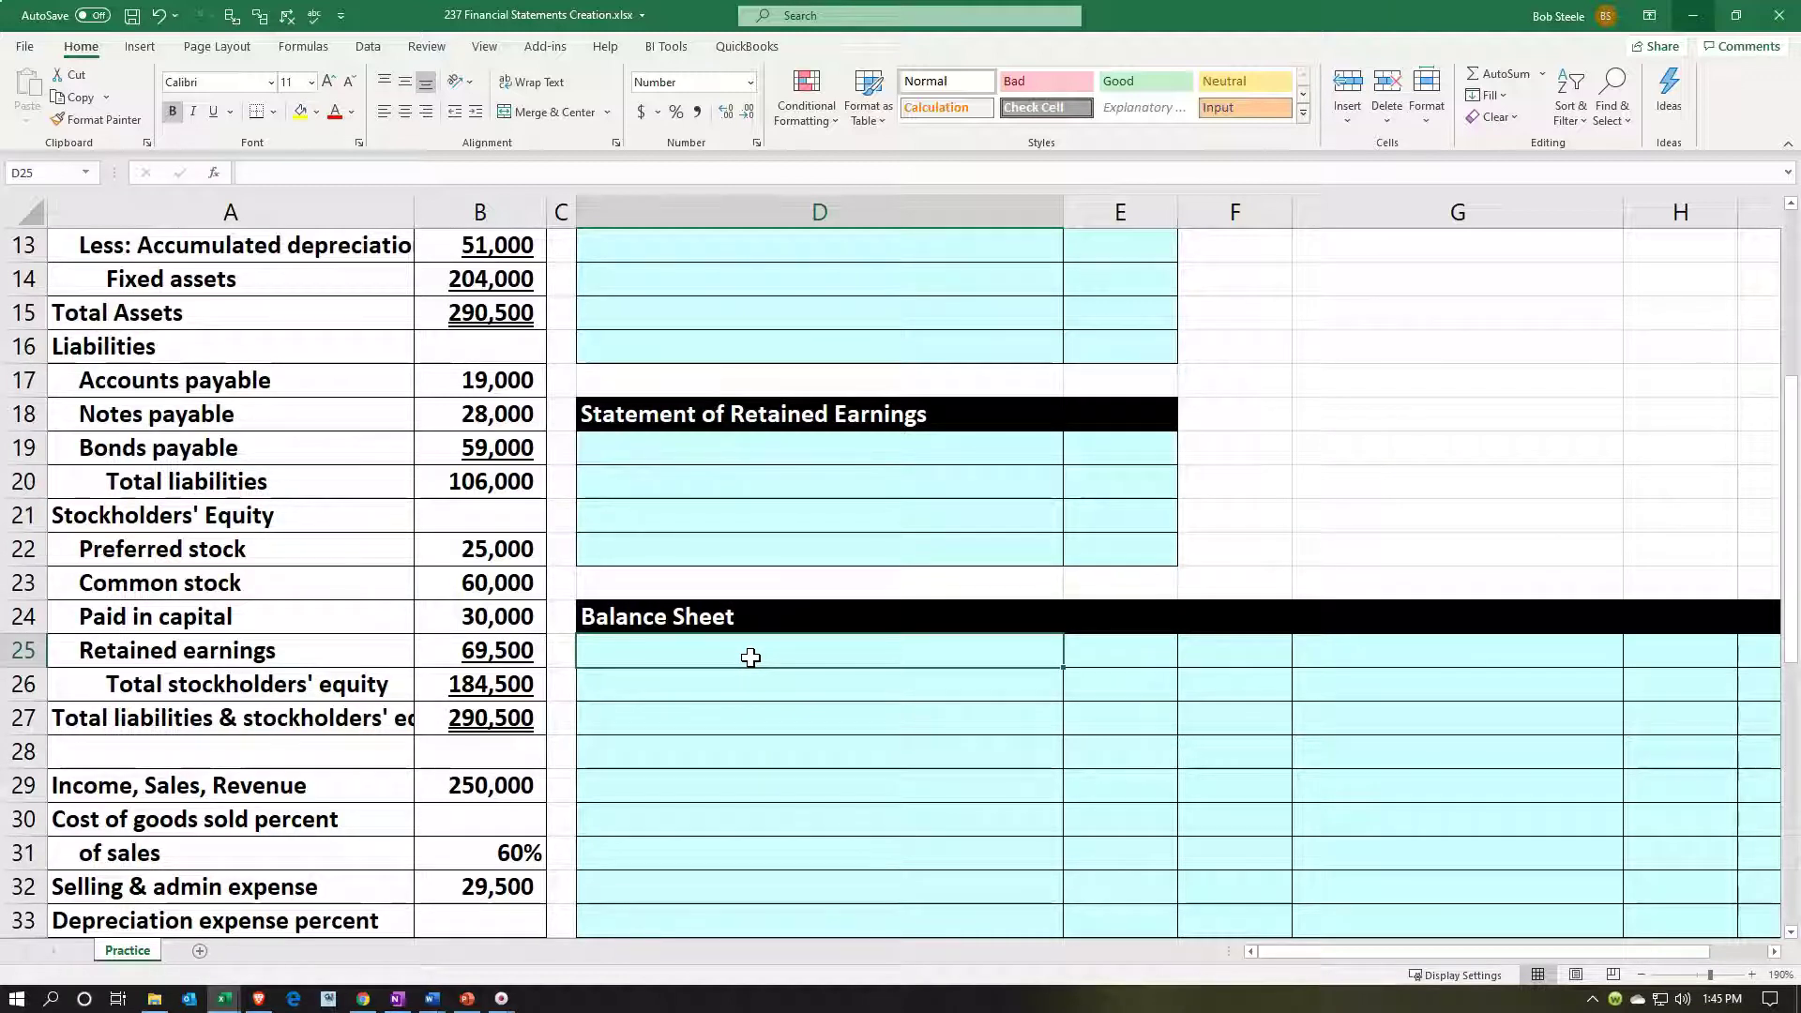
scroll(750, 657, "up", 4)
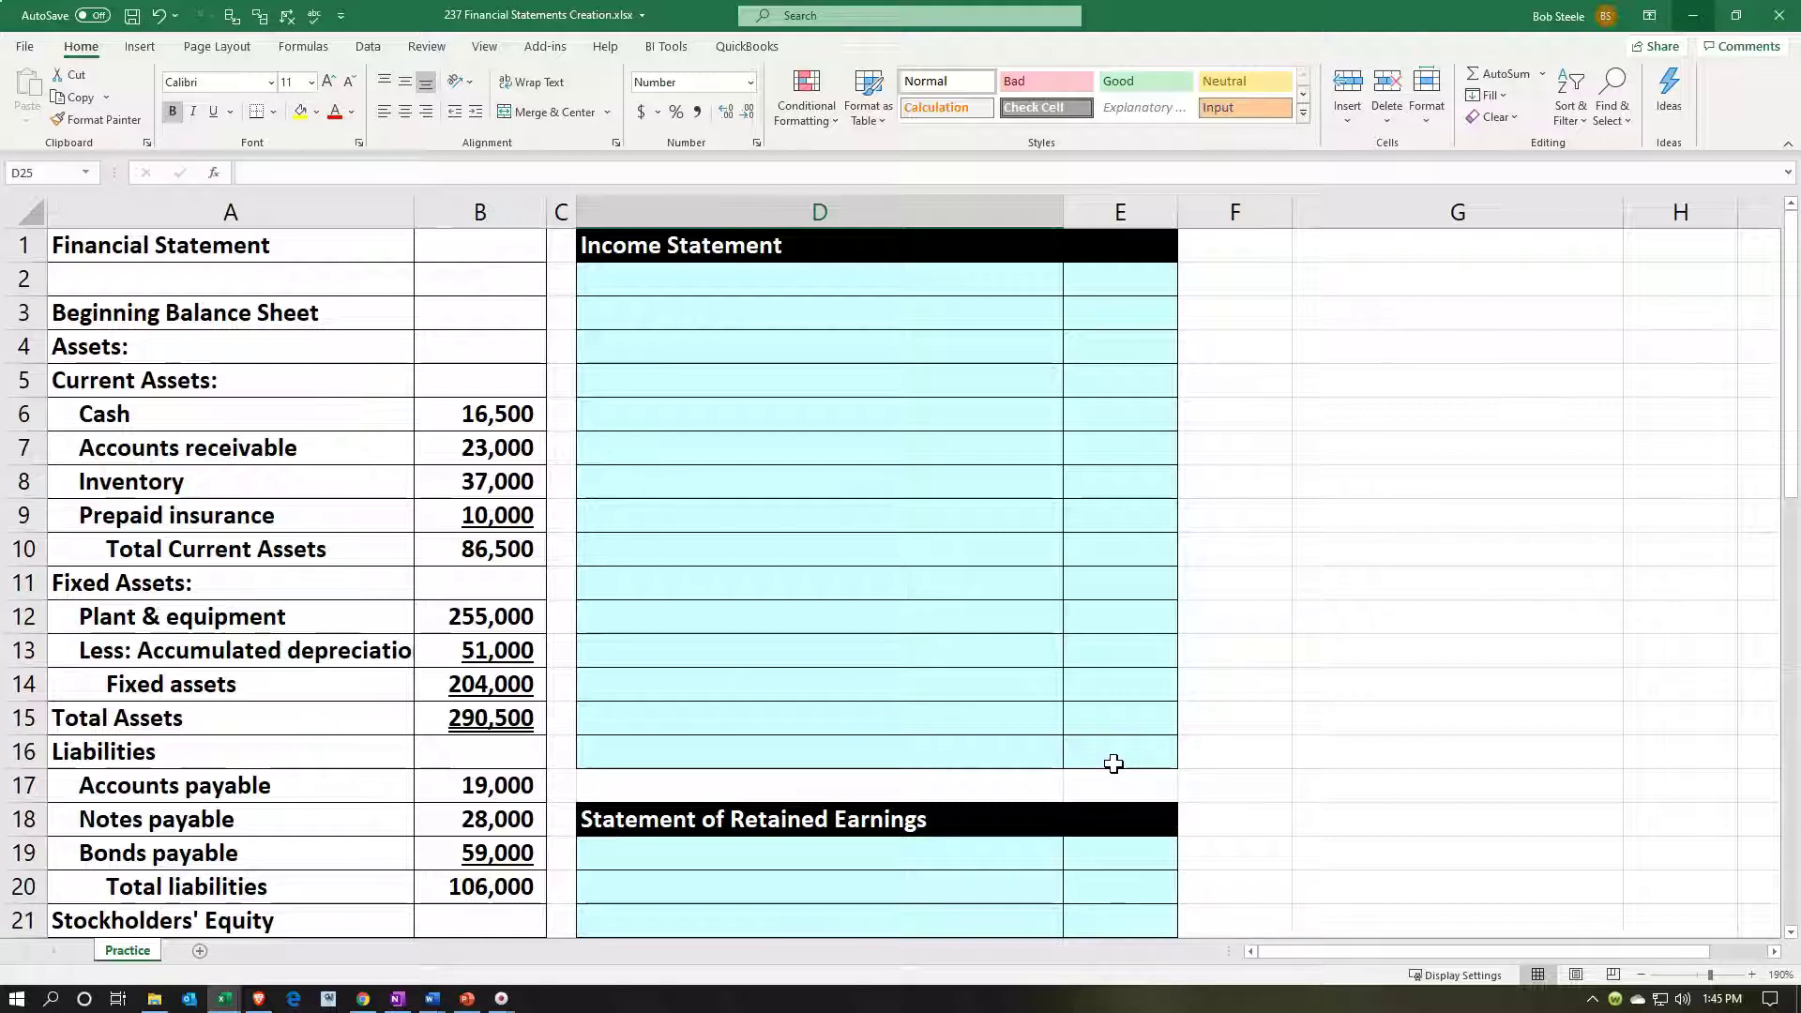
left_click(1113, 763)
scroll(1113, 763, "down", 2)
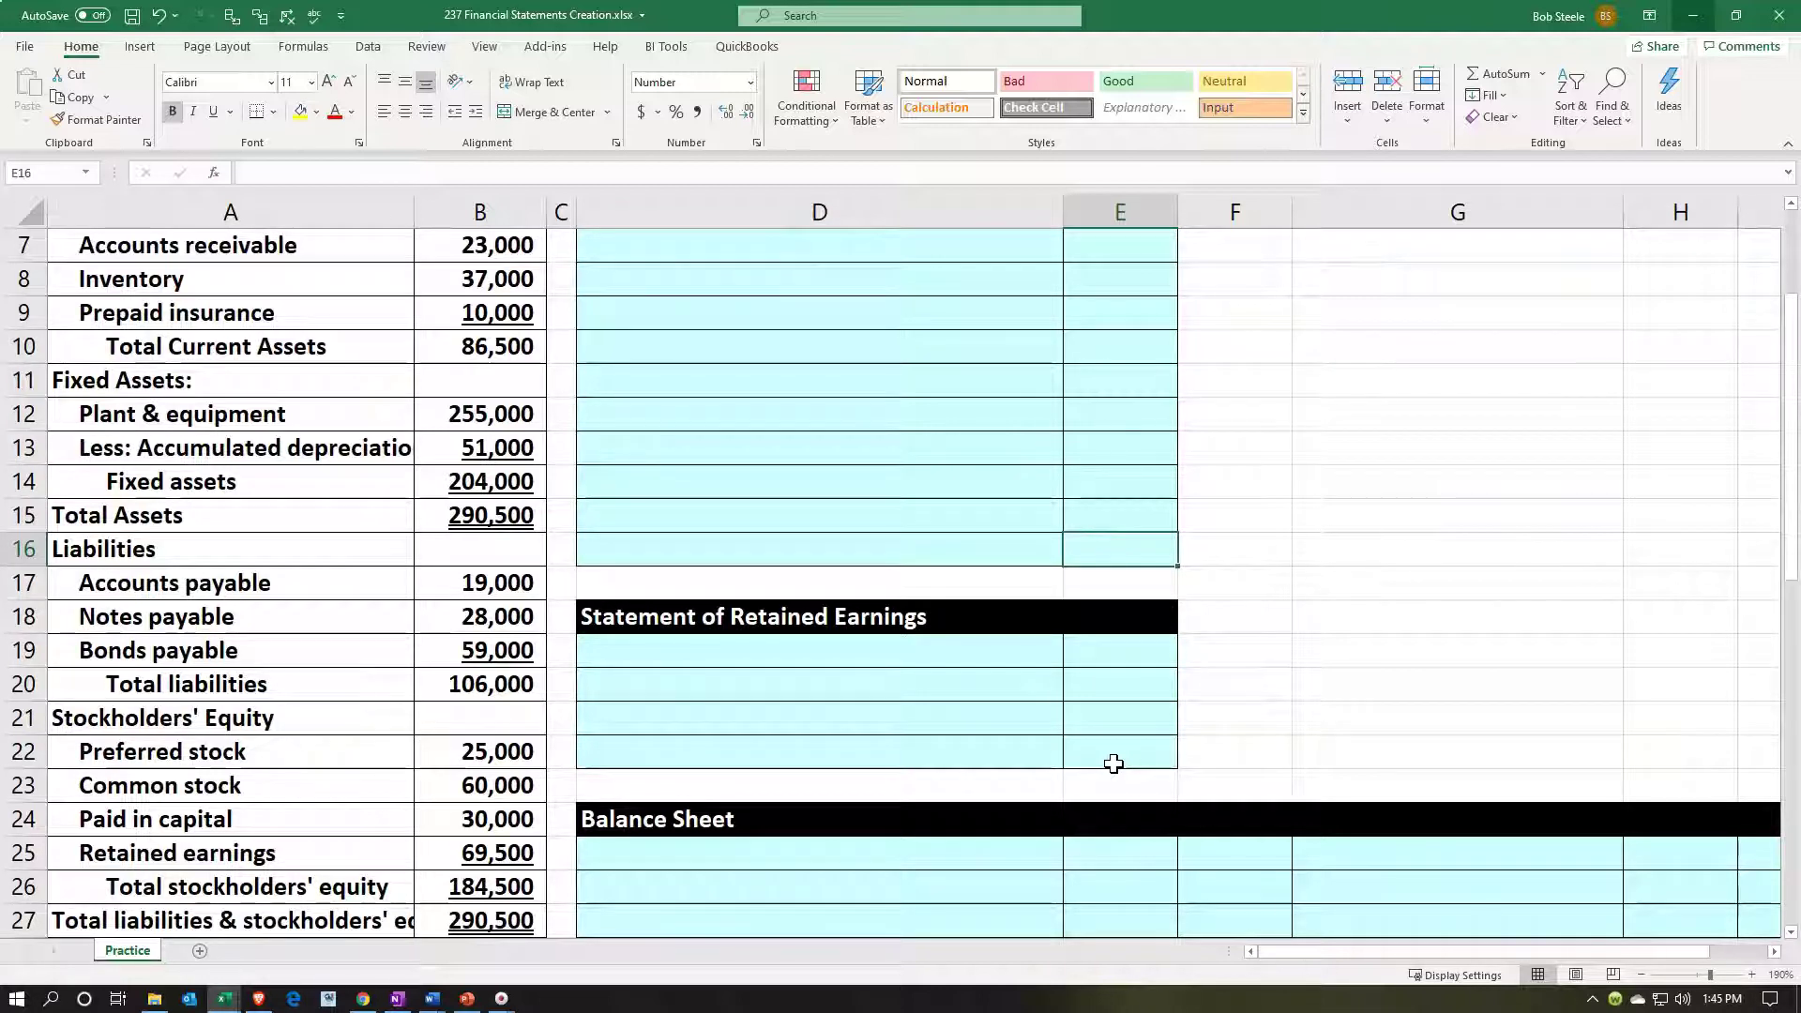
left_click(1113, 763)
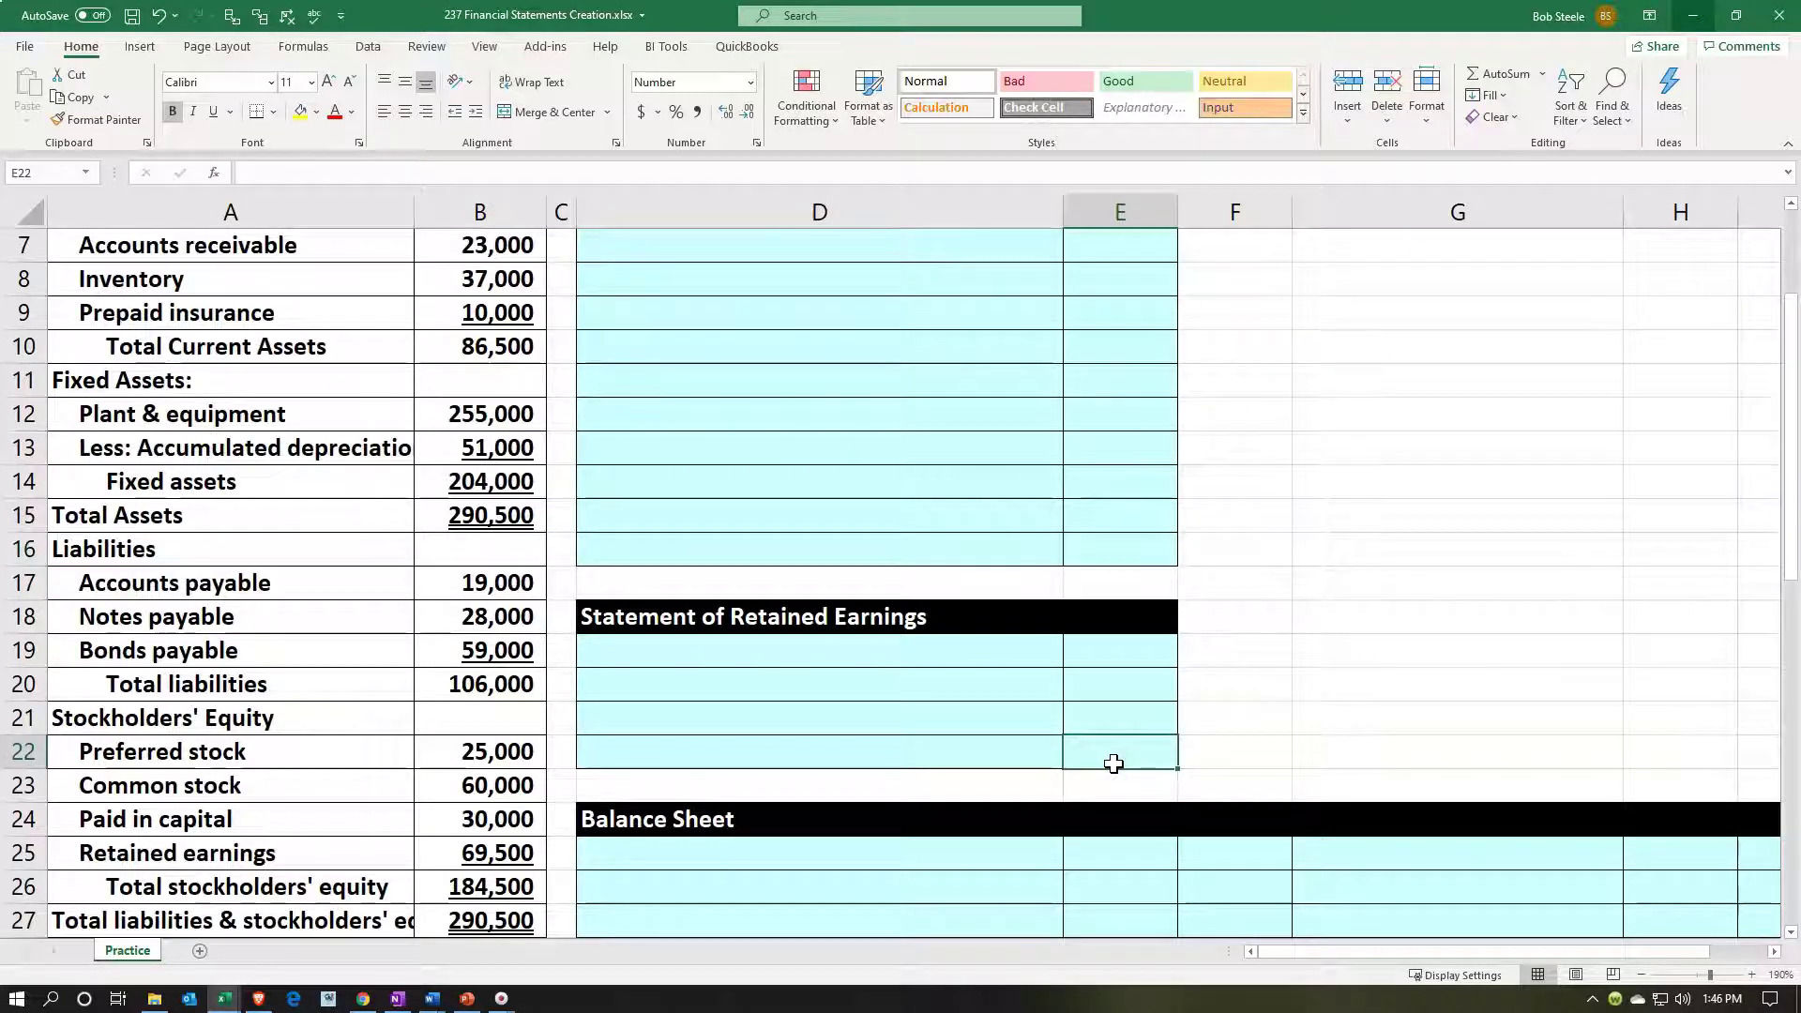
scroll(1113, 763, "down", 1)
scroll(1113, 764, "down", 1)
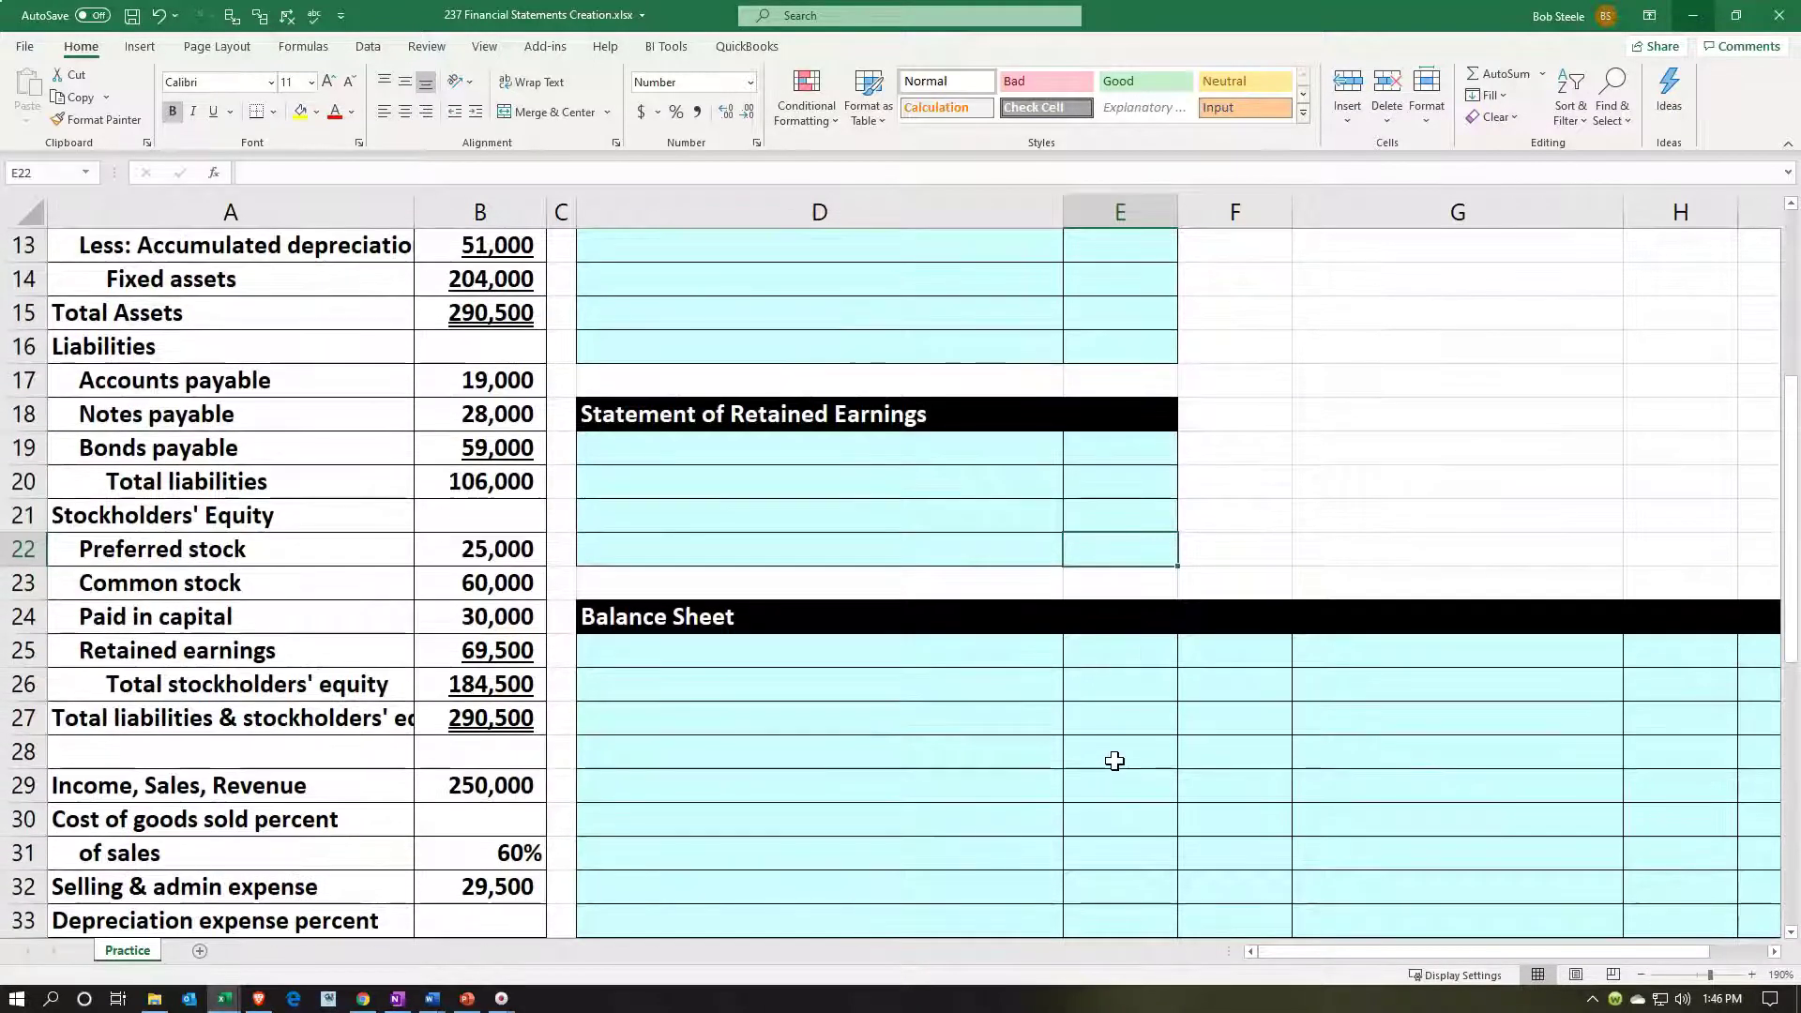
scroll(1113, 760, "down", 2)
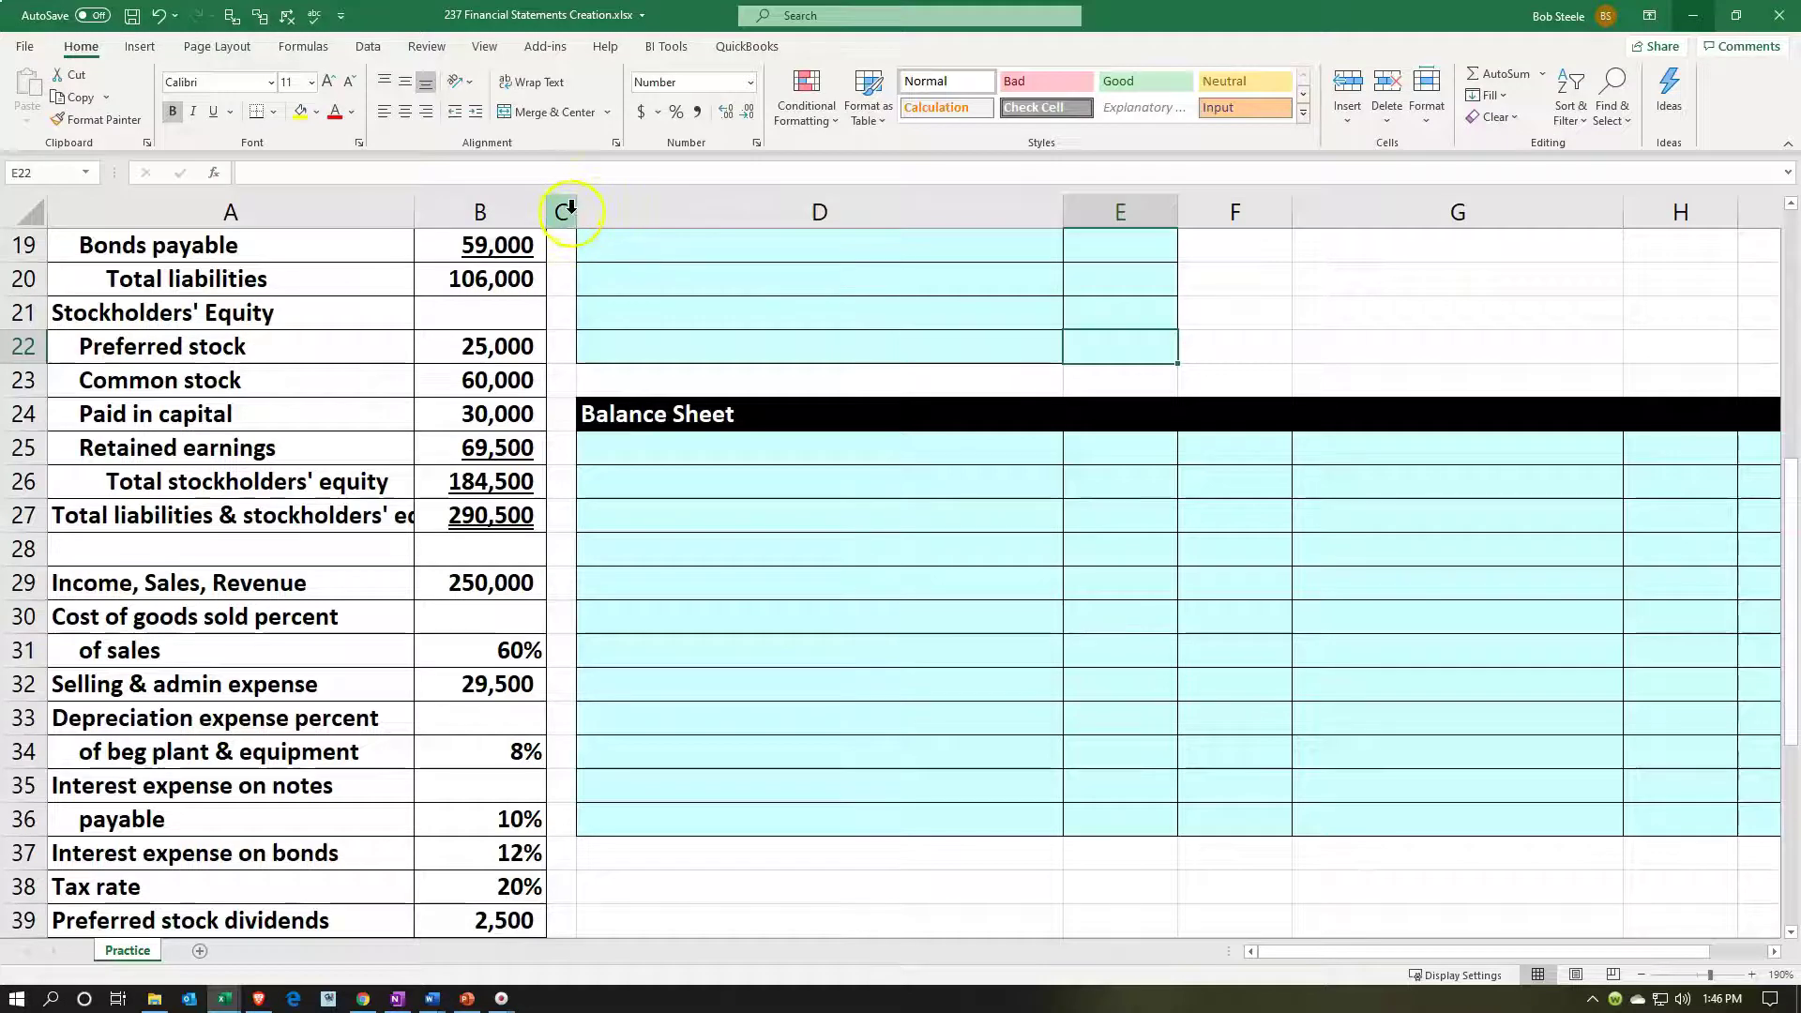
Step: Narrow the spacer column C between the source data and the blank financial statements
left_click_drag(577, 214, 559, 216)
left_click(709, 534)
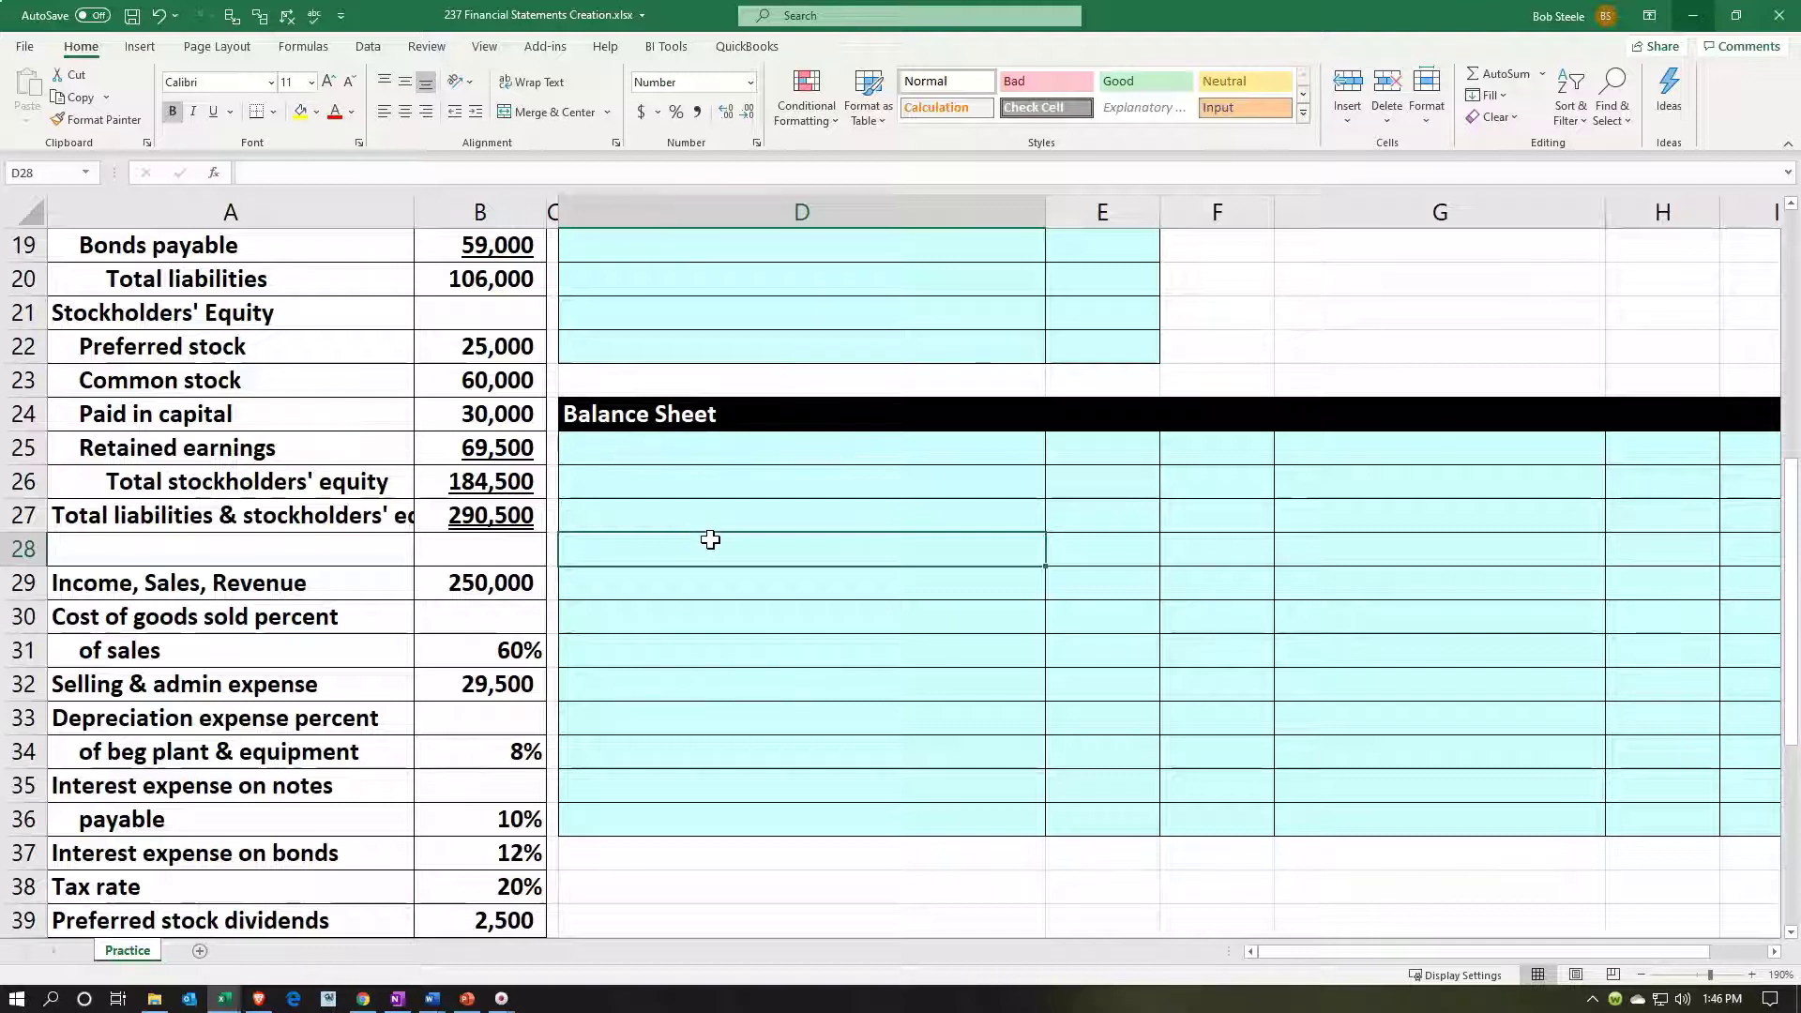
left_click(730, 523)
left_click(730, 523)
Step: Examine the beginning balance sheet and the sales, expense and percentage data listed beneath it in columns A and B
scroll(730, 523, "up", 4)
scroll(730, 524, "up", 2)
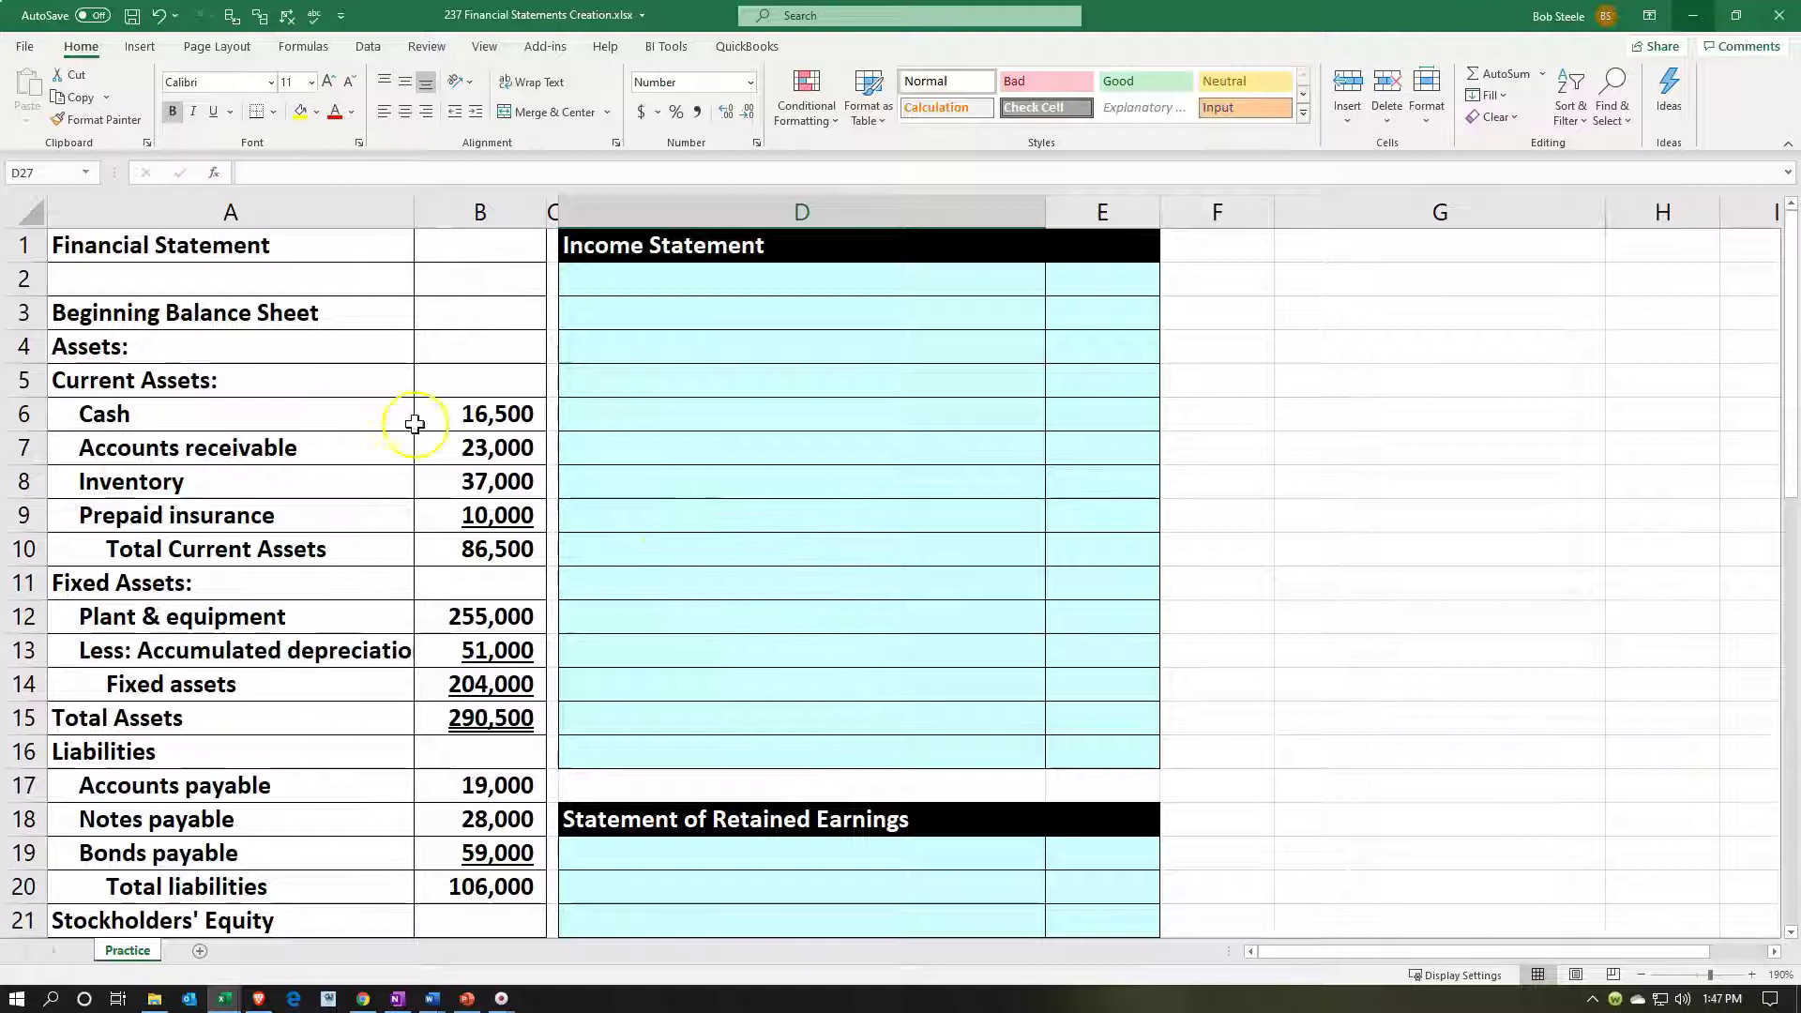
left_click(274, 319)
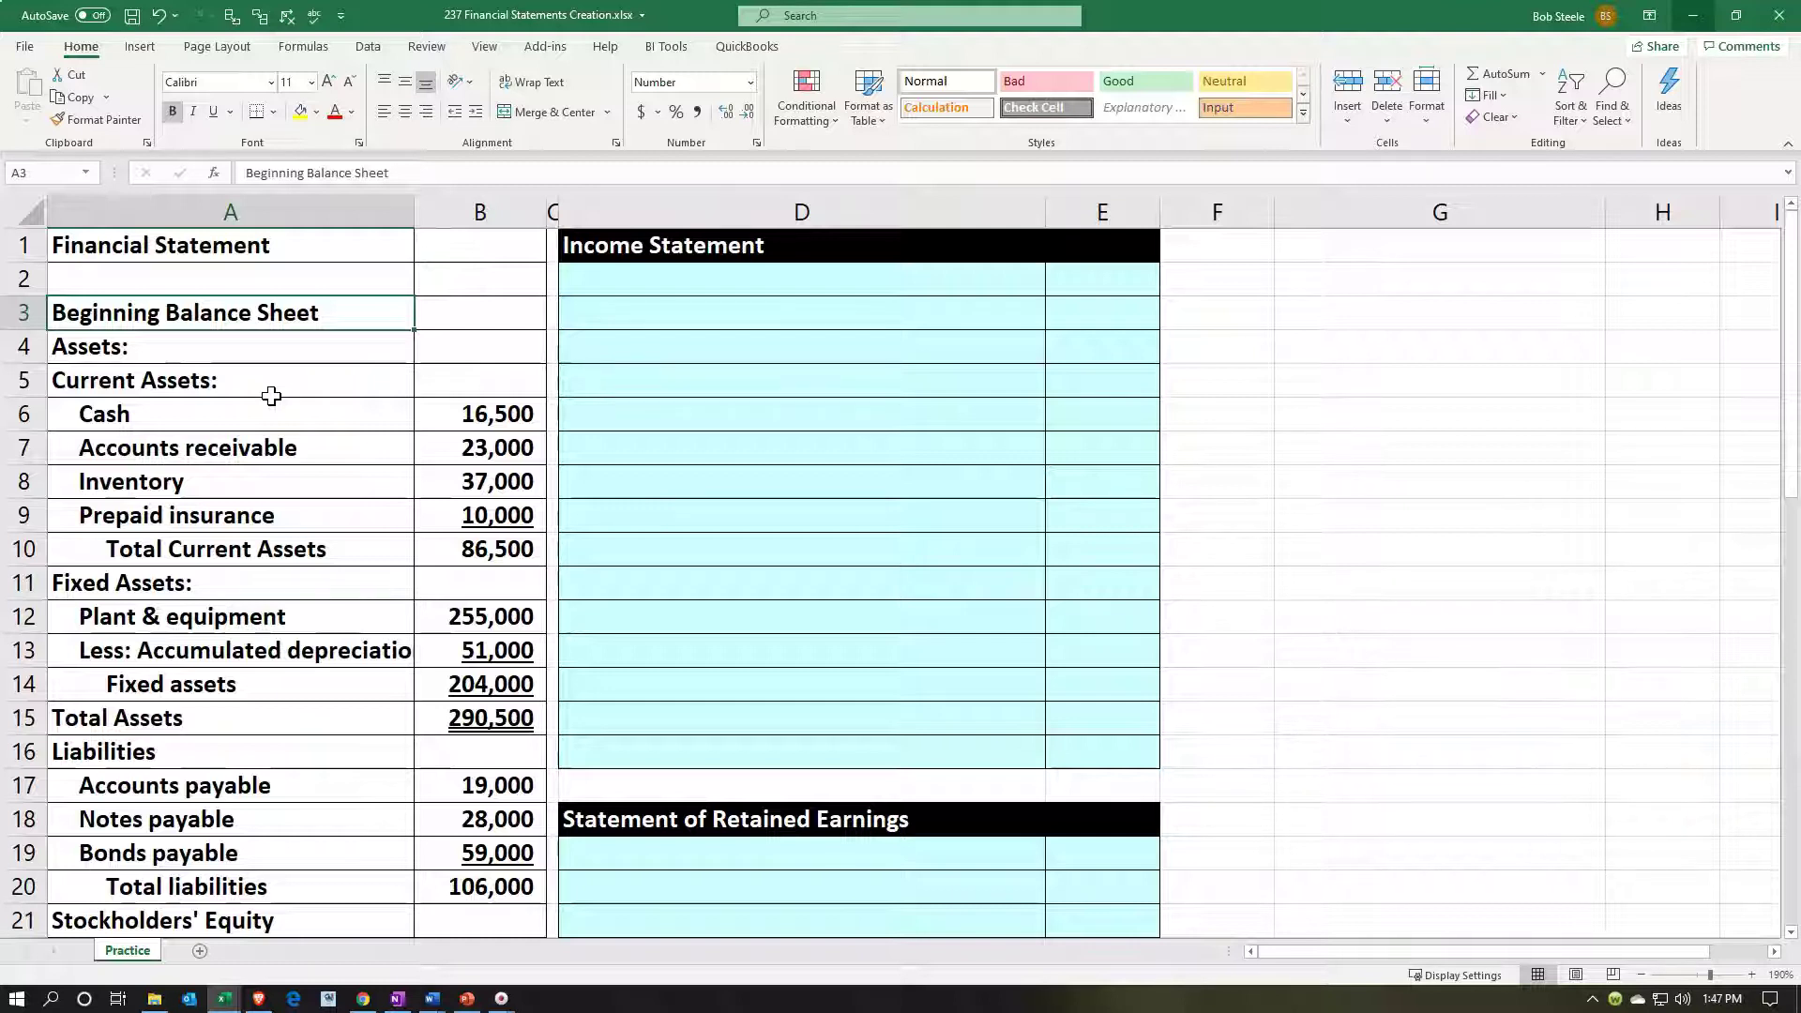
scroll(271, 395, "down", 3)
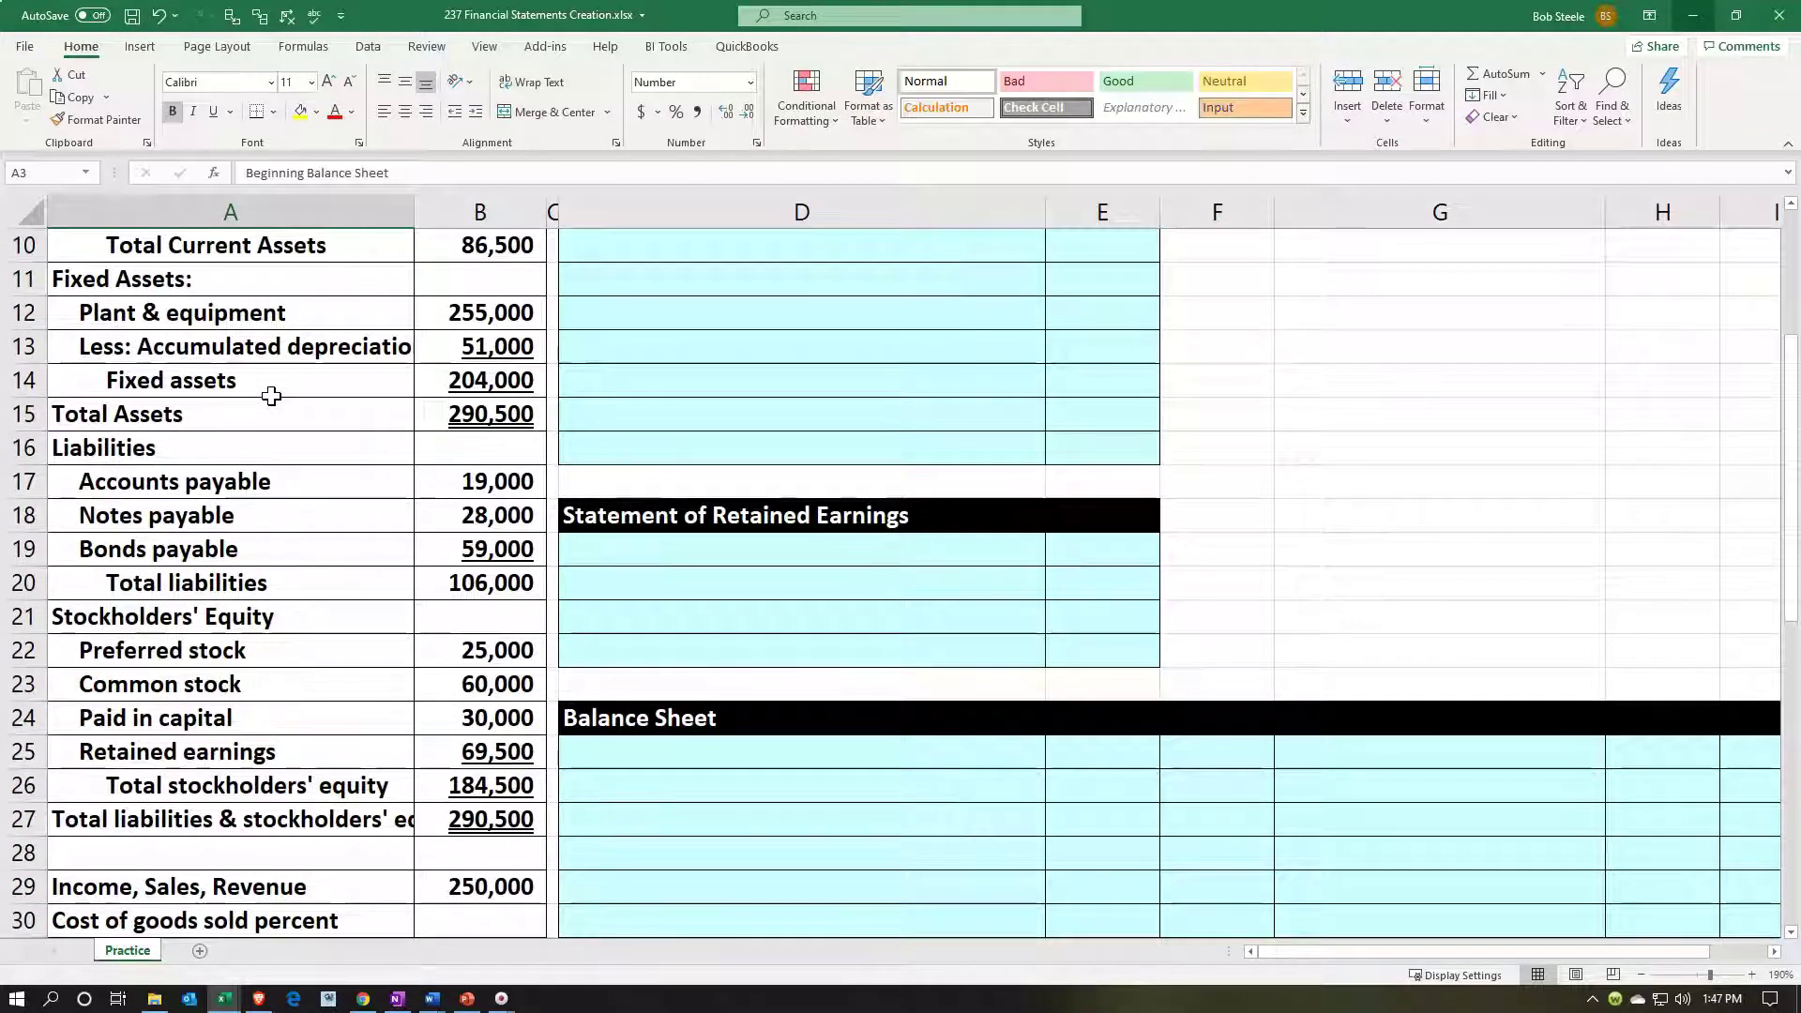
scroll(271, 396, "down", 4)
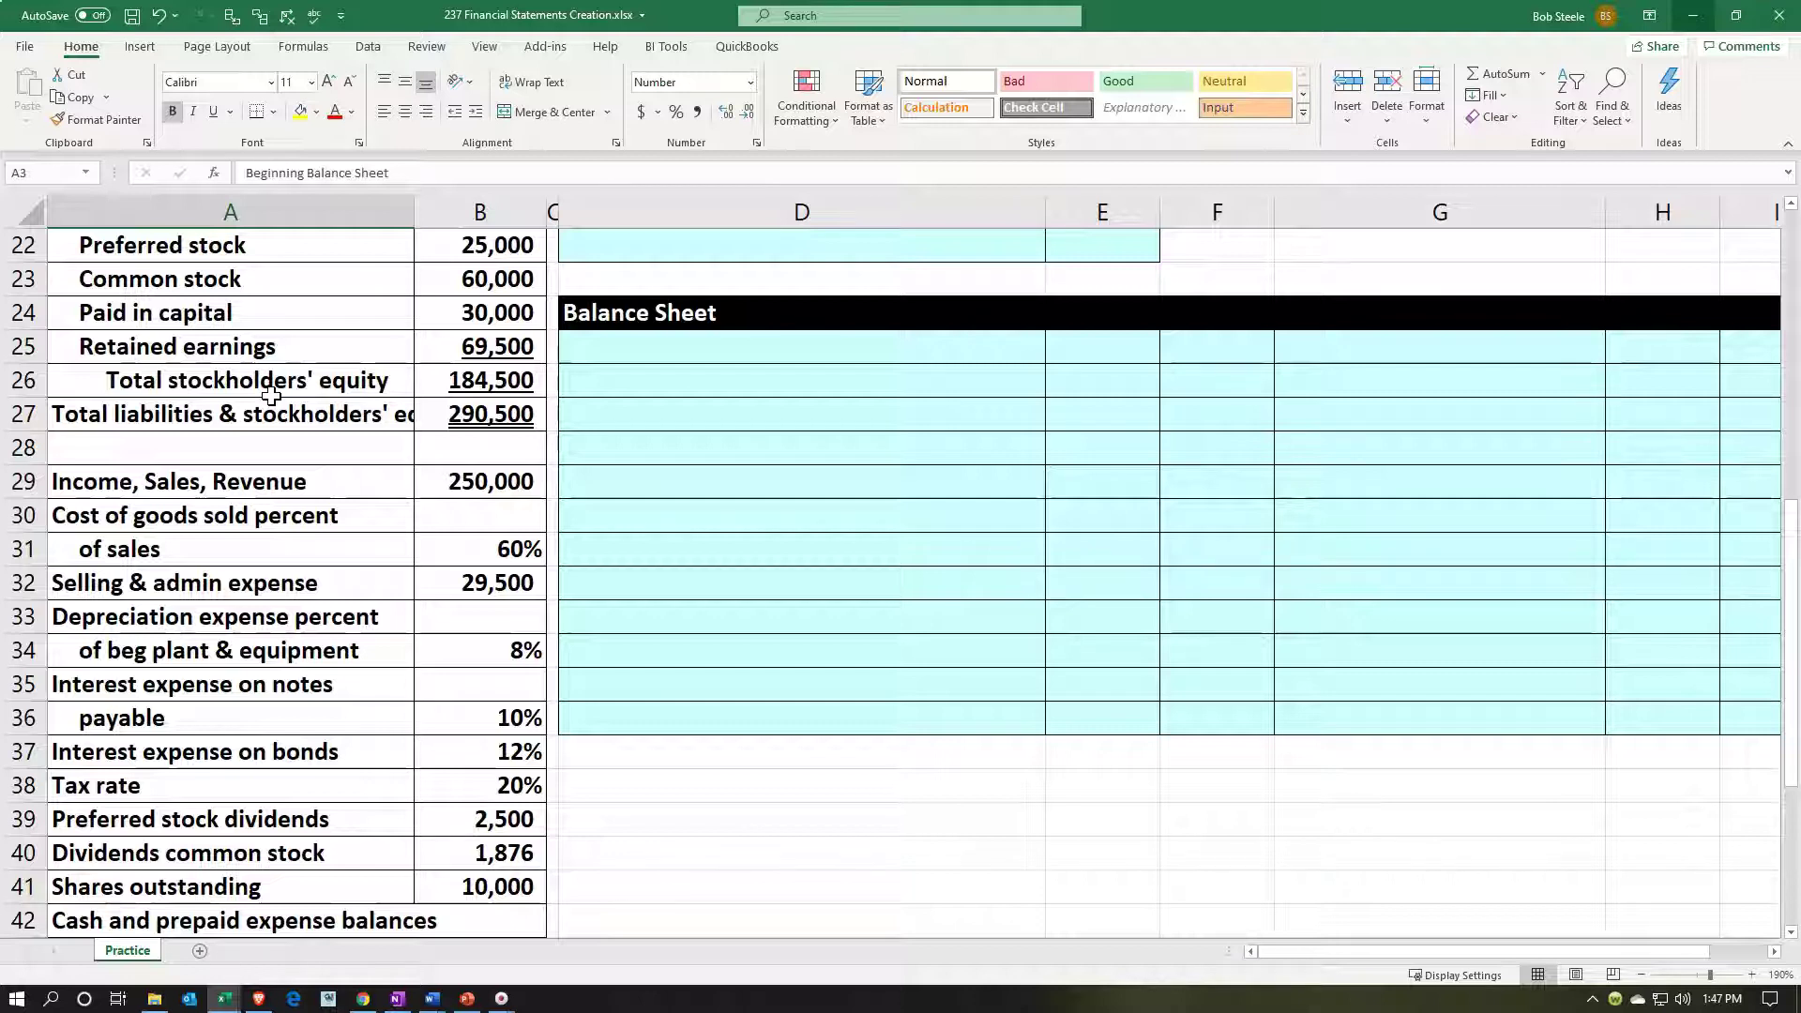
scroll(309, 484, "down", 1)
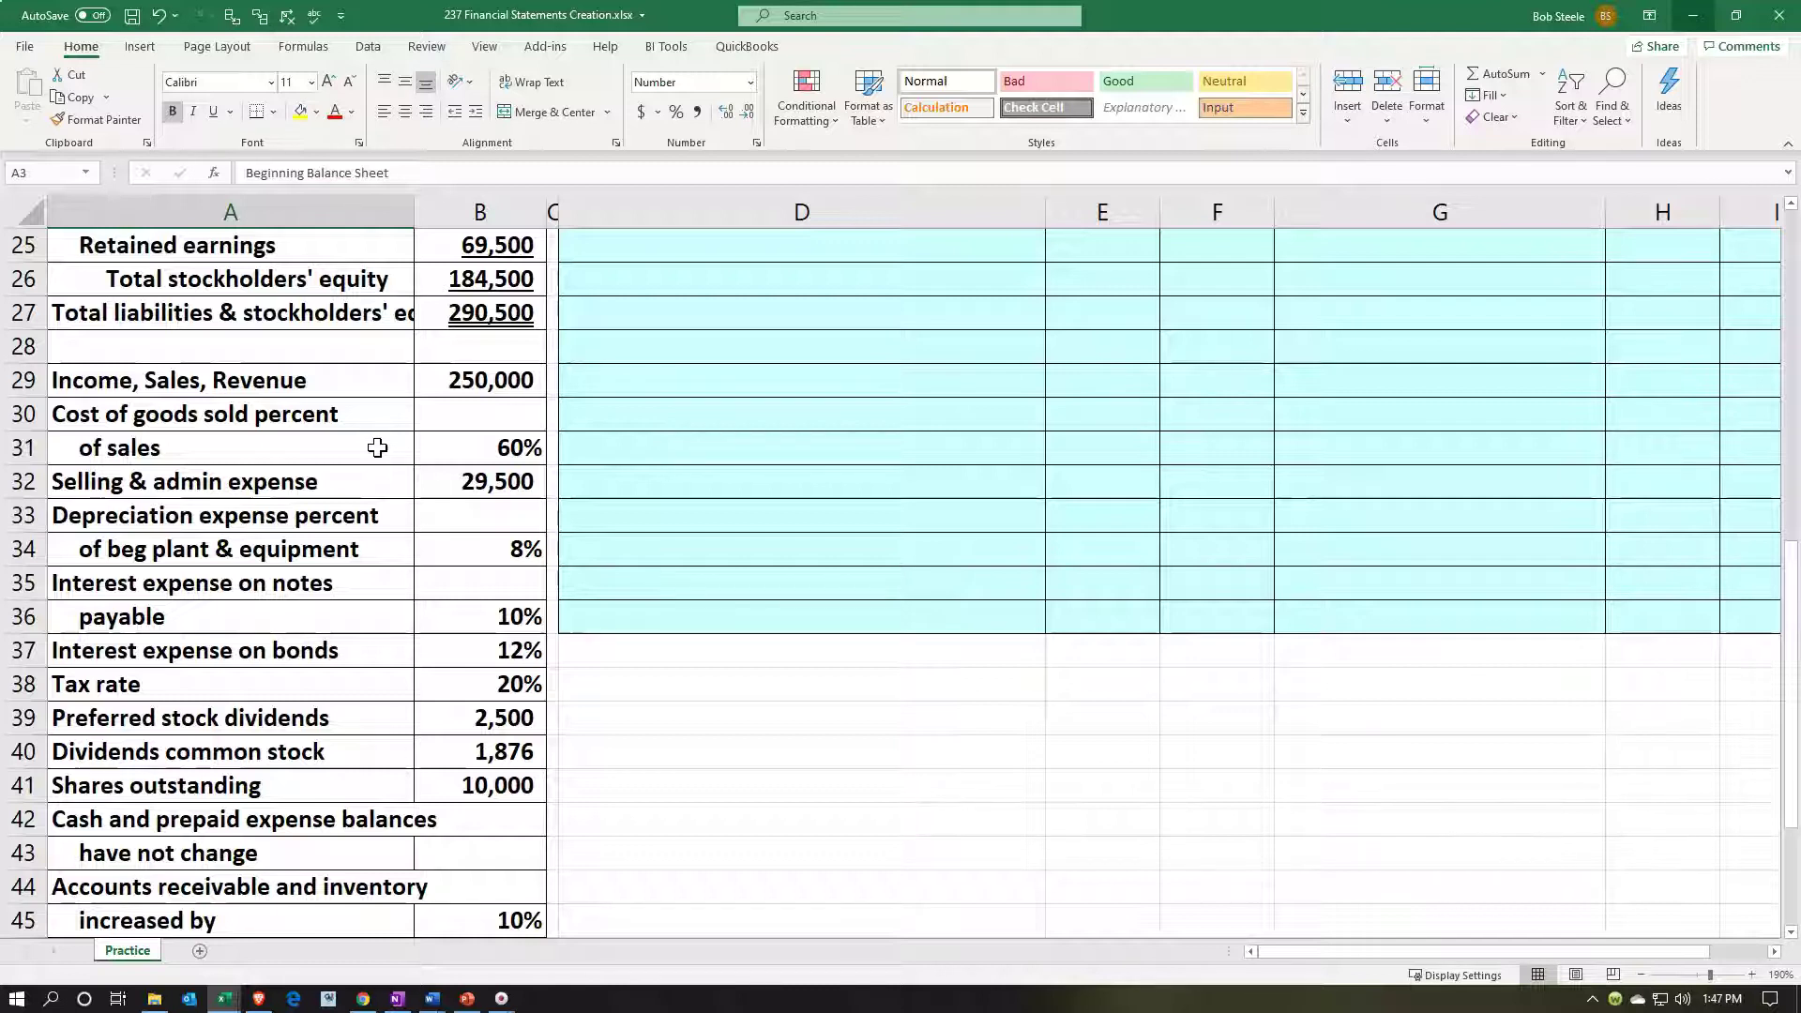
left_click(433, 447)
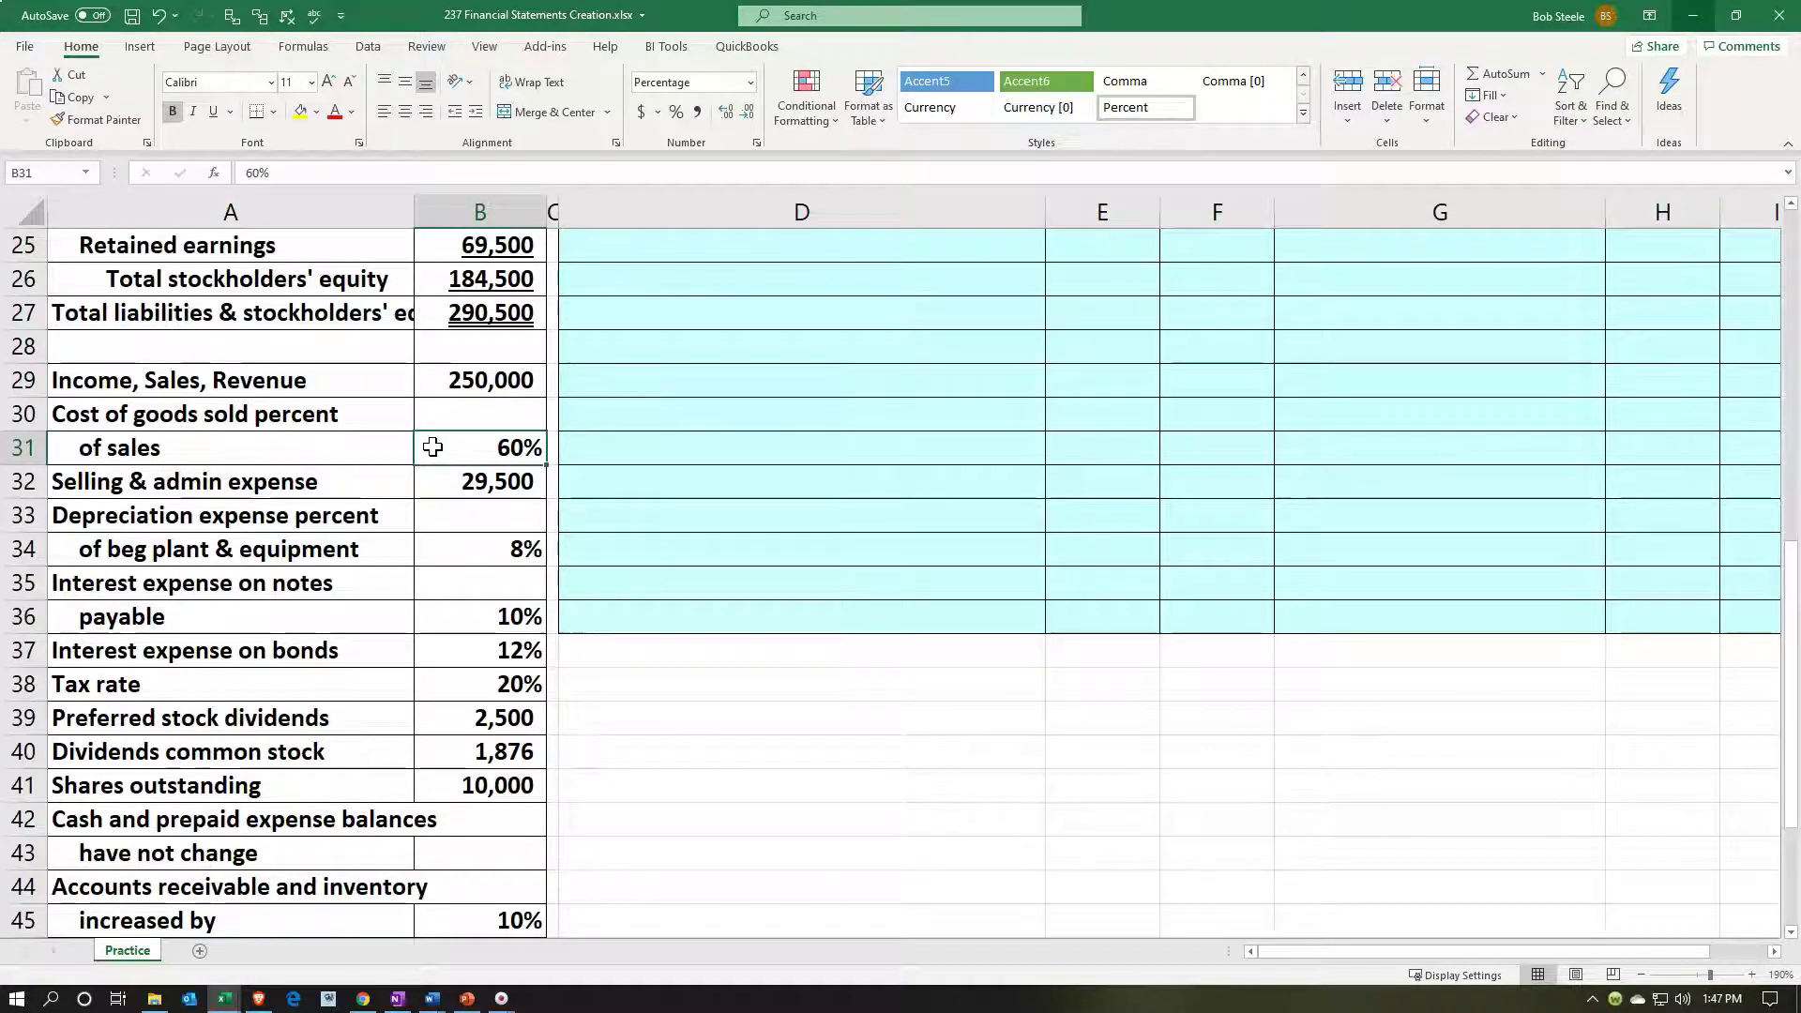
scroll(433, 447, "down", 4)
scroll(432, 447, "up", 1)
scroll(432, 447, "up", 11)
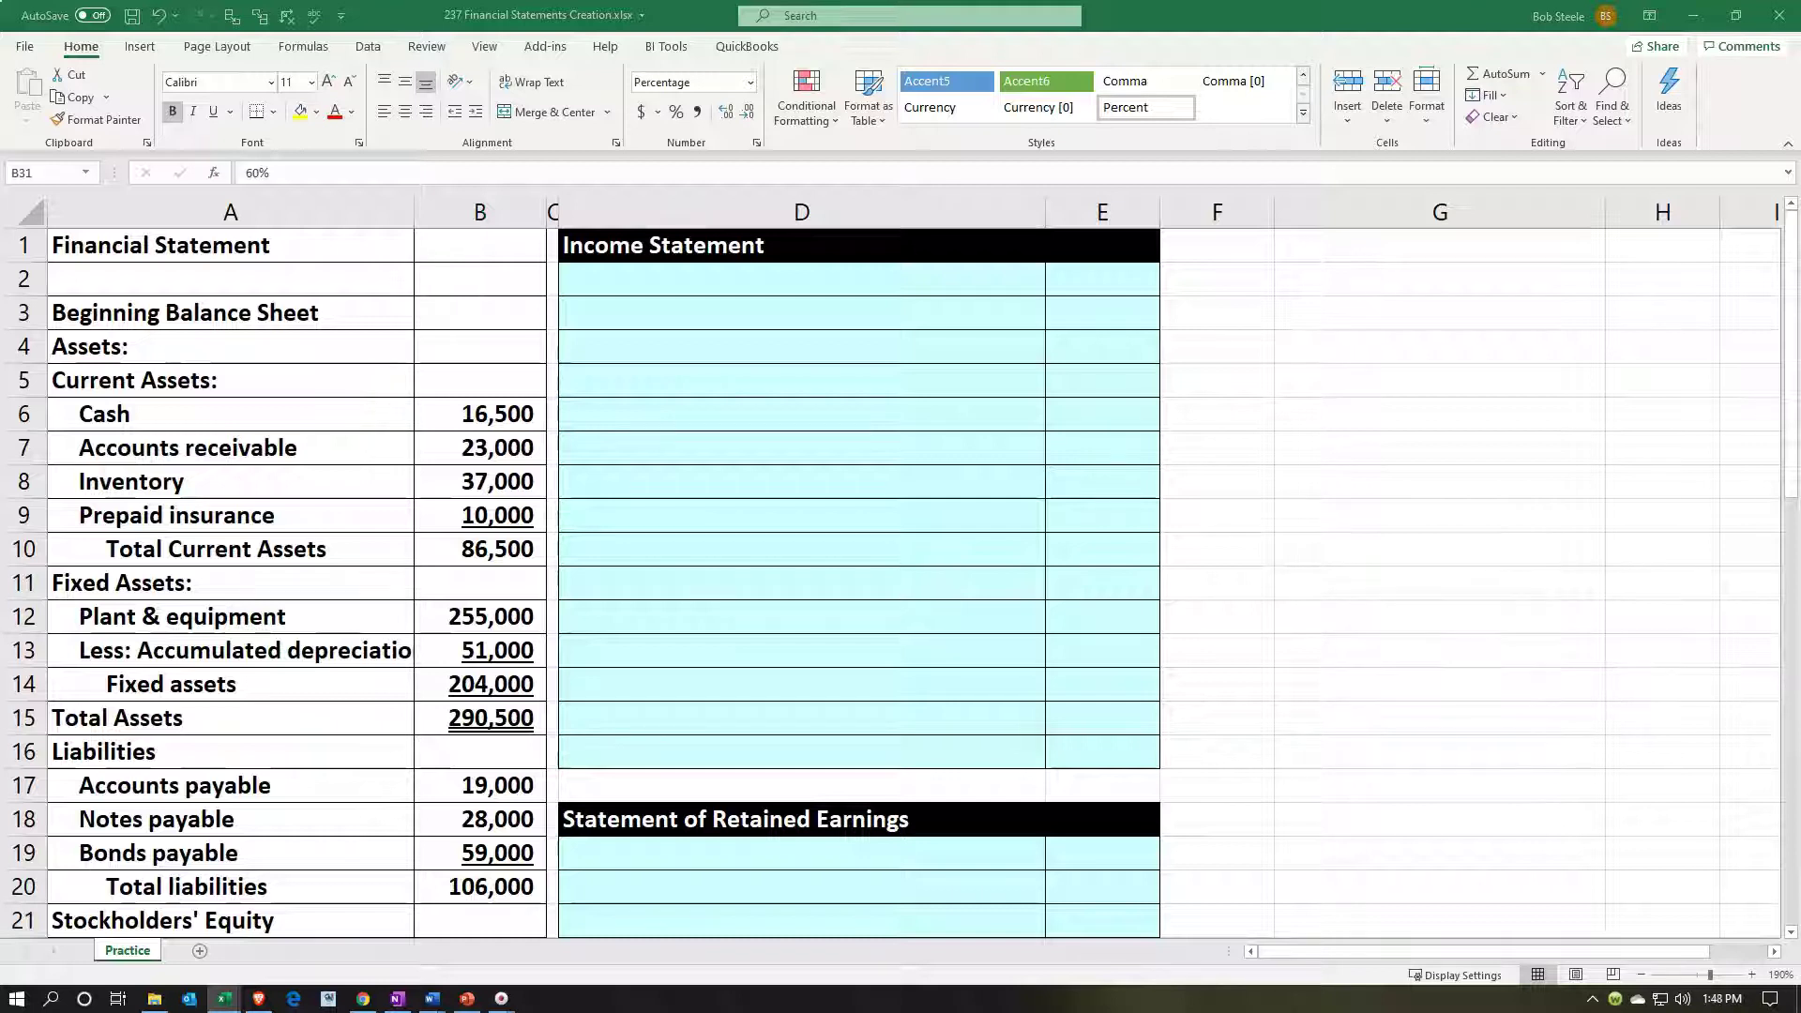
Step: Enter "Income, Sales, Revenue" in D2 of the income statement and link E2 to the revenue amount with =B29
left_click(718, 290)
type("Income, Sales, Revenue")
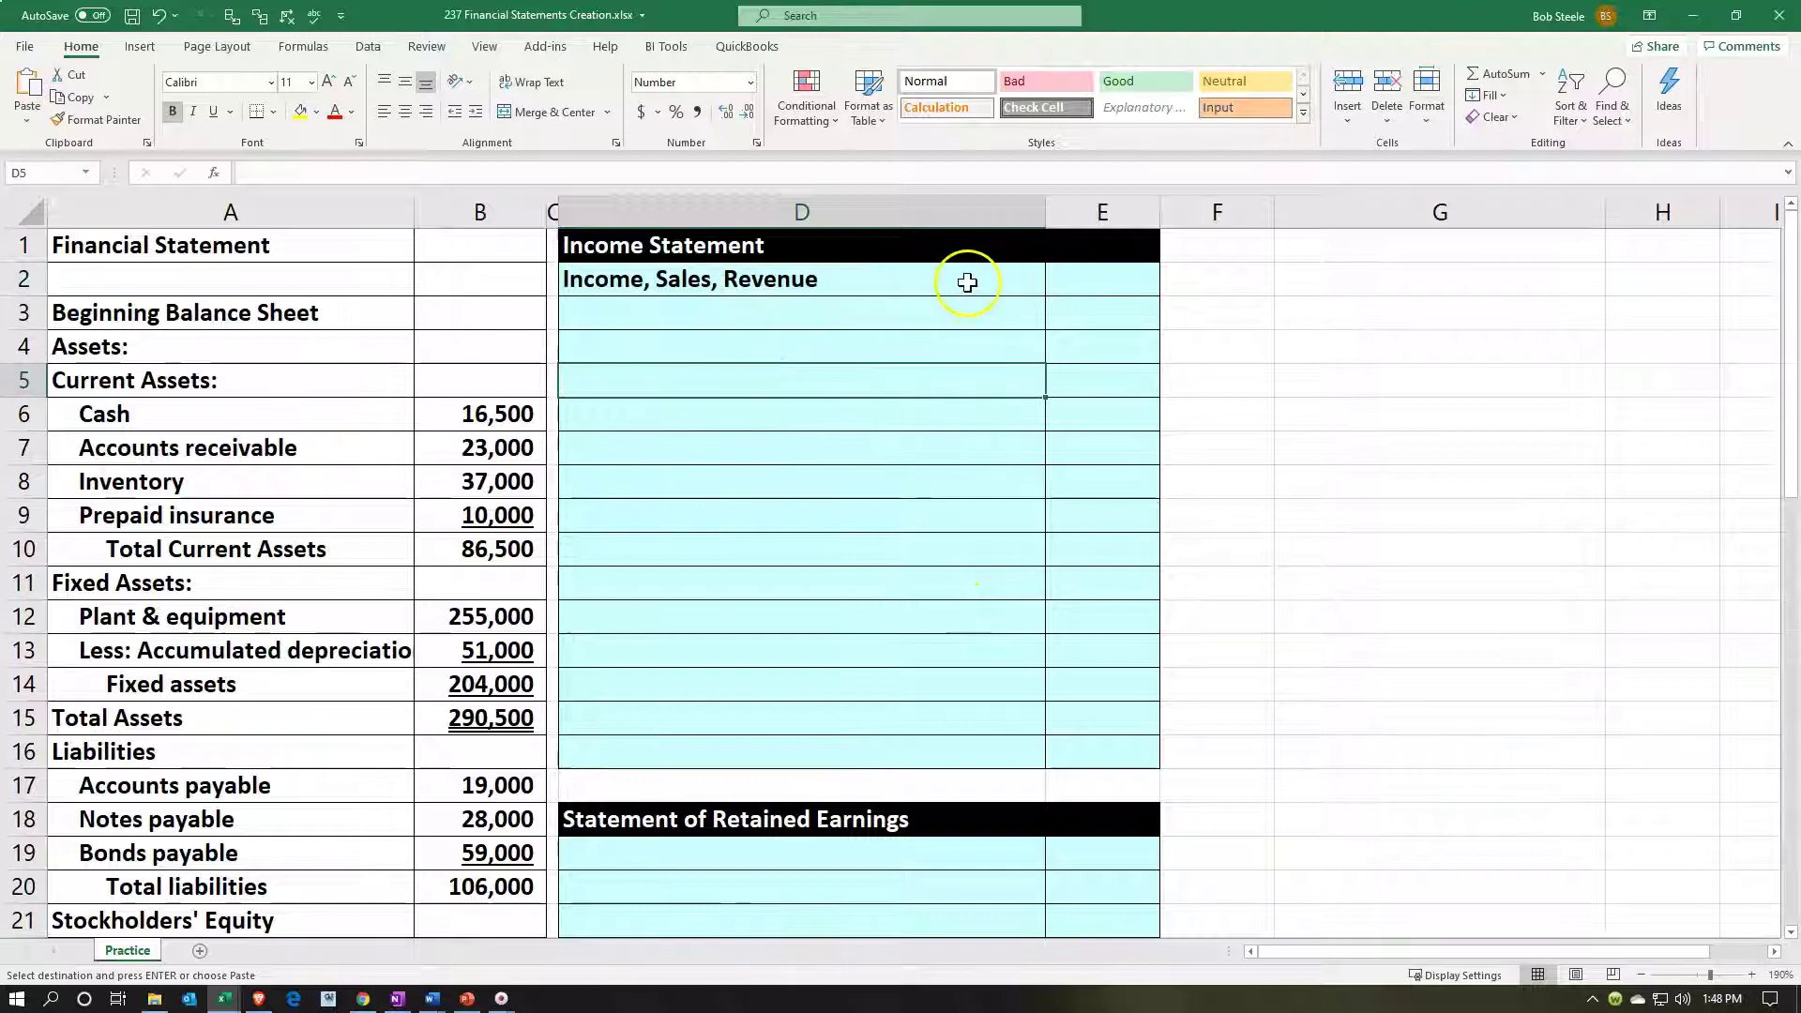
left_click(1078, 280)
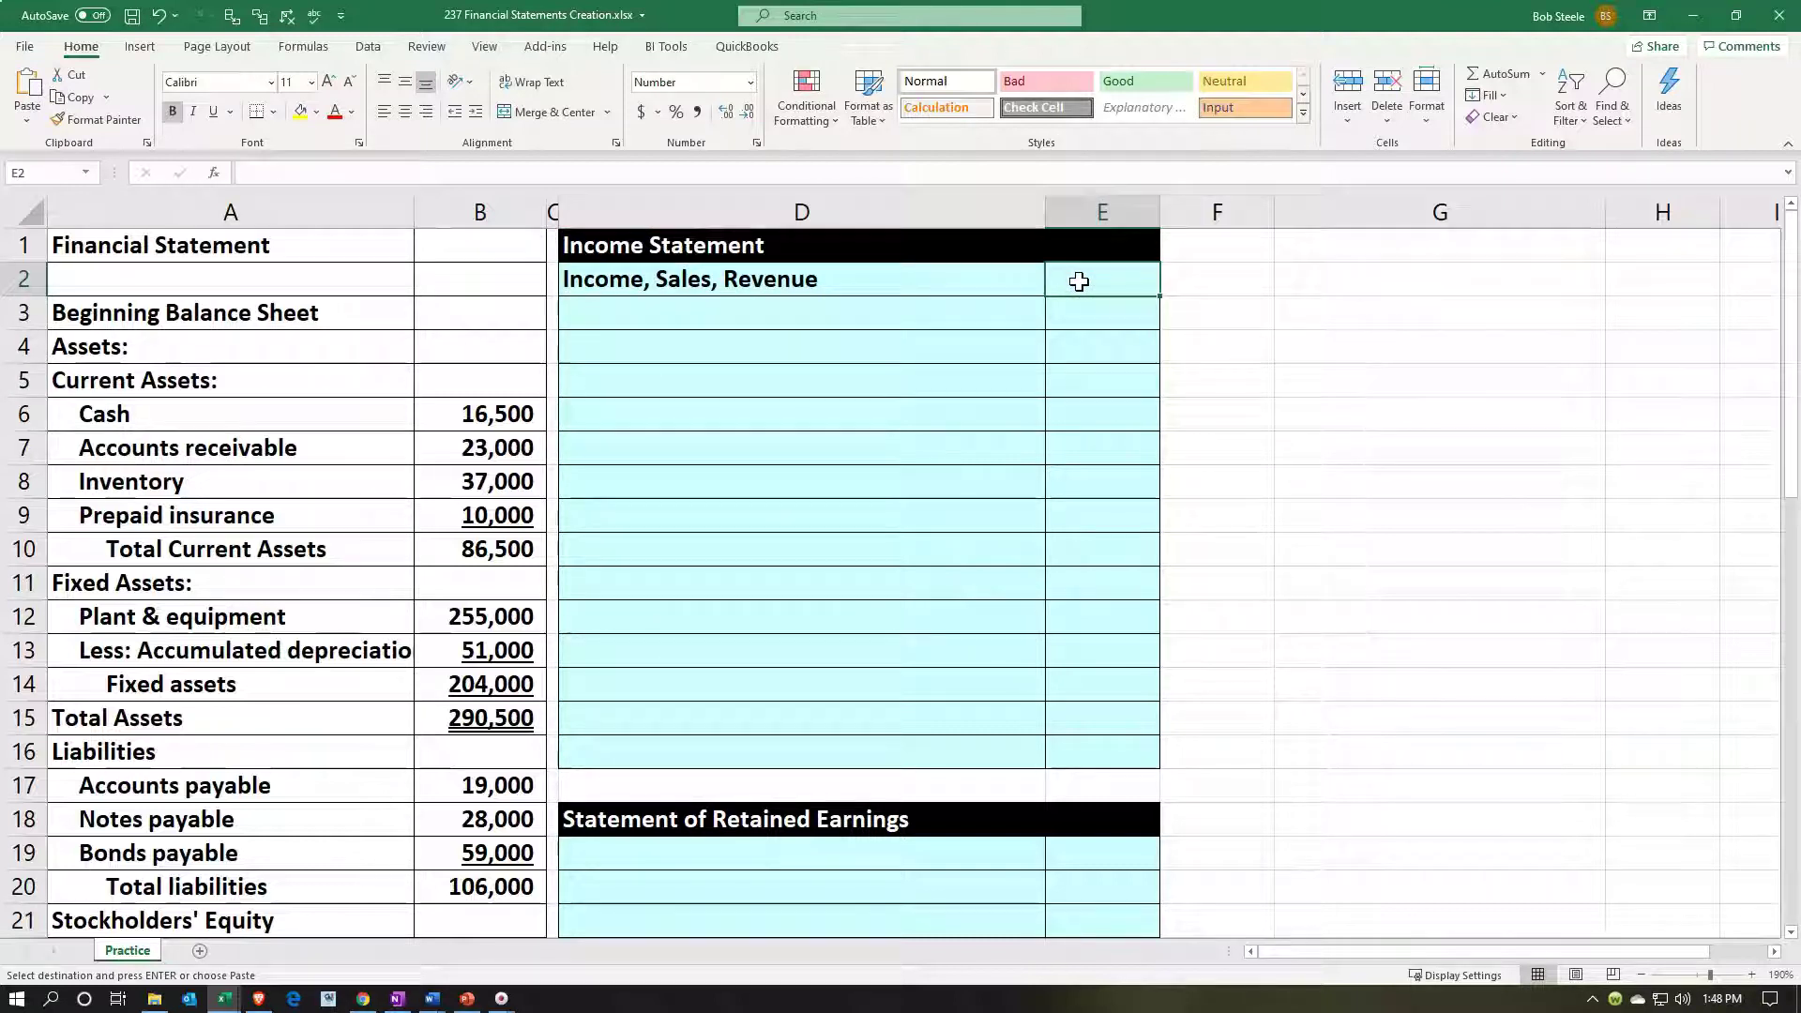
type("=")
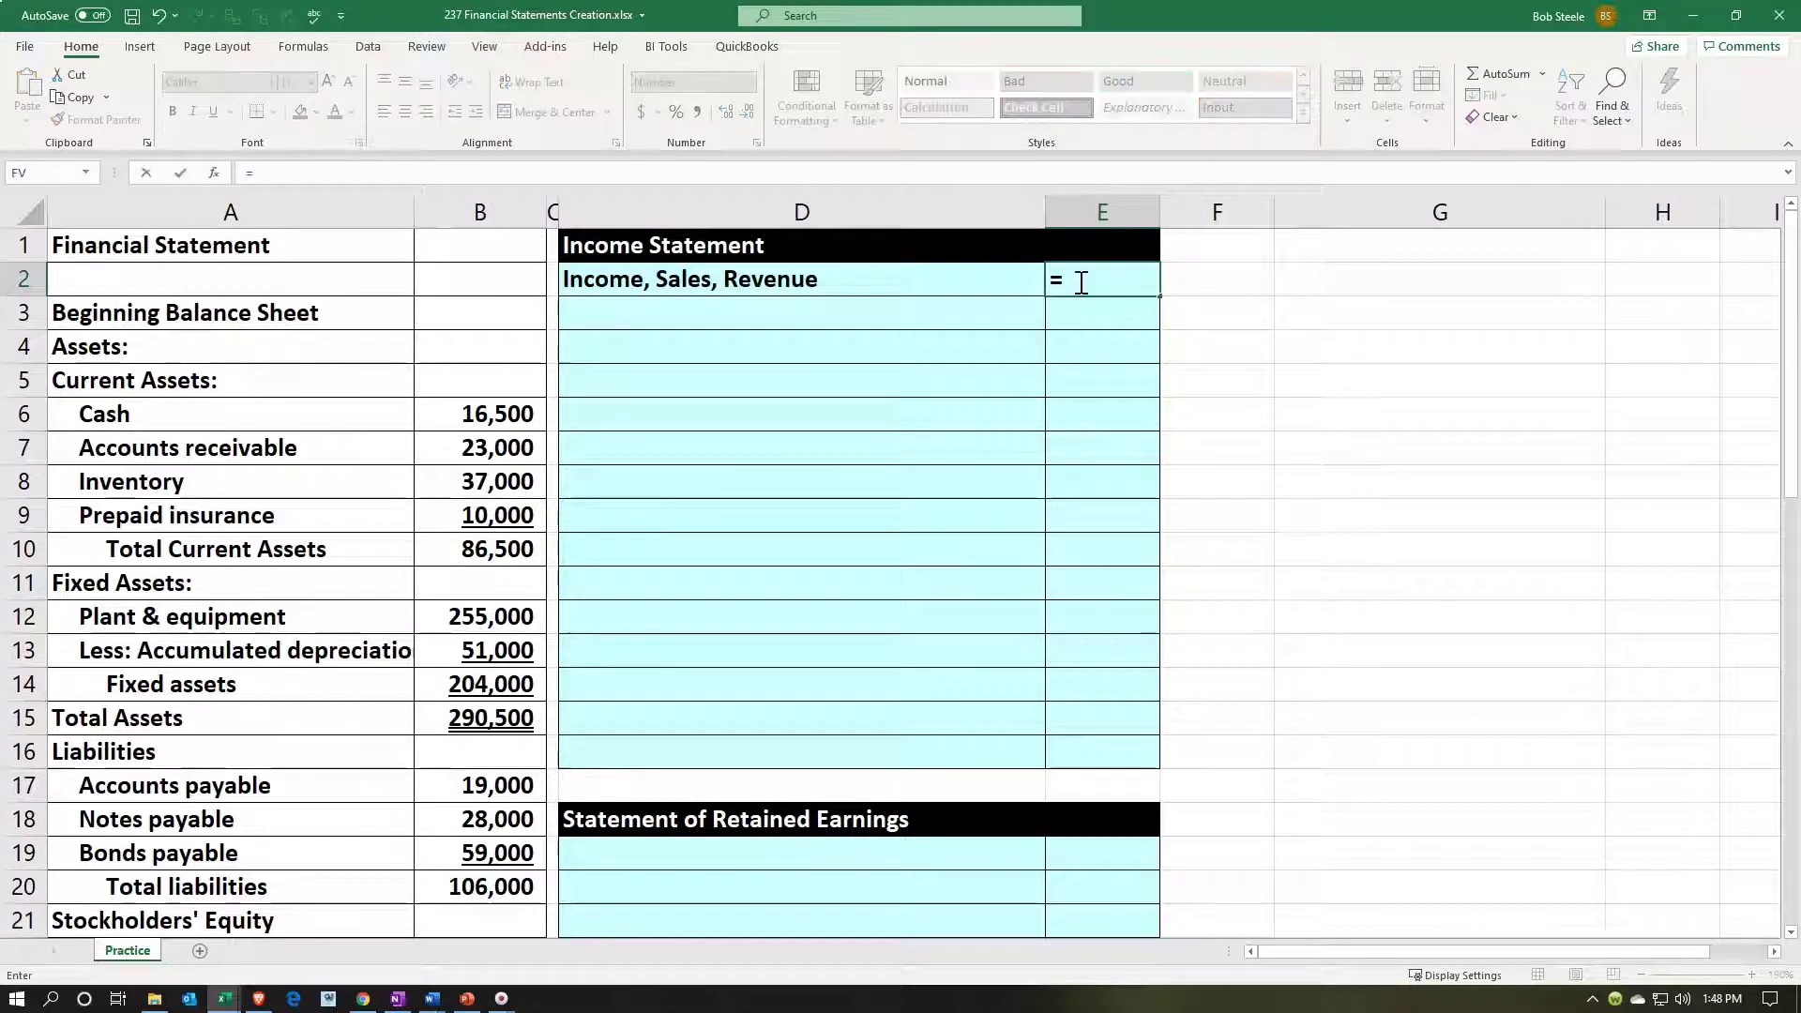
scroll(756, 490, "down", 3)
scroll(756, 491, "down", 9)
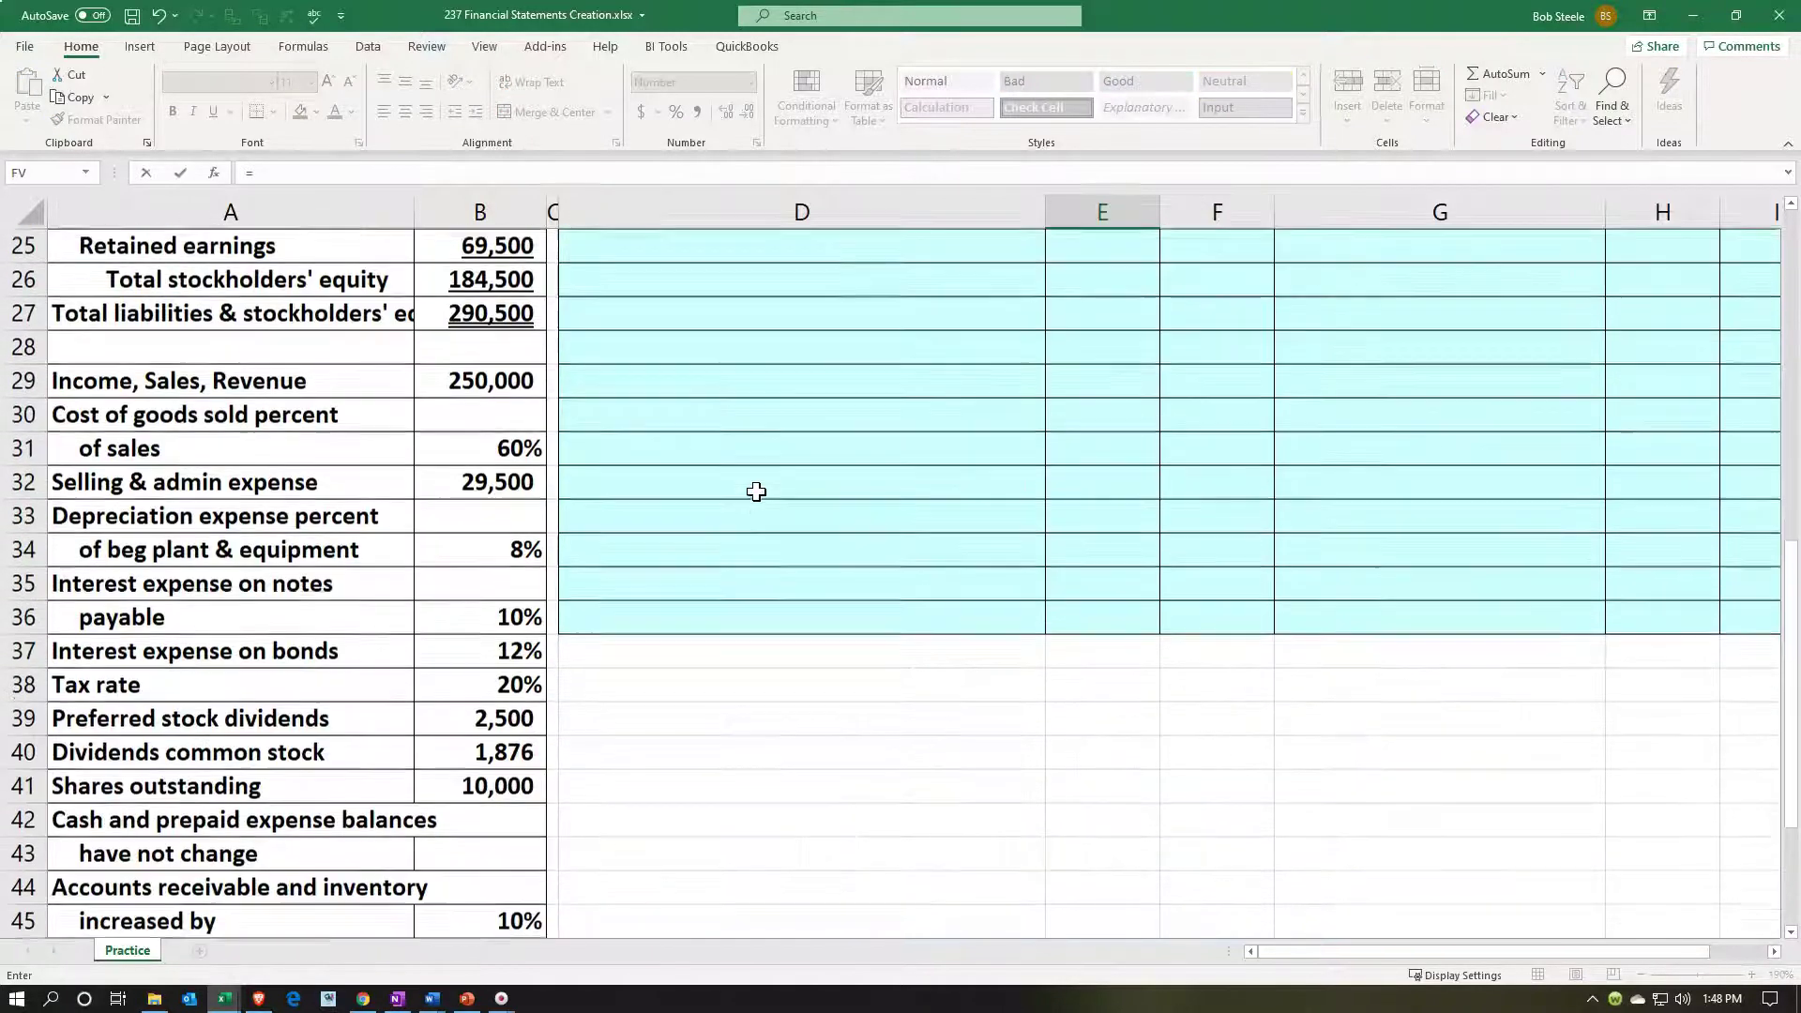
scroll(756, 491, "up", 4)
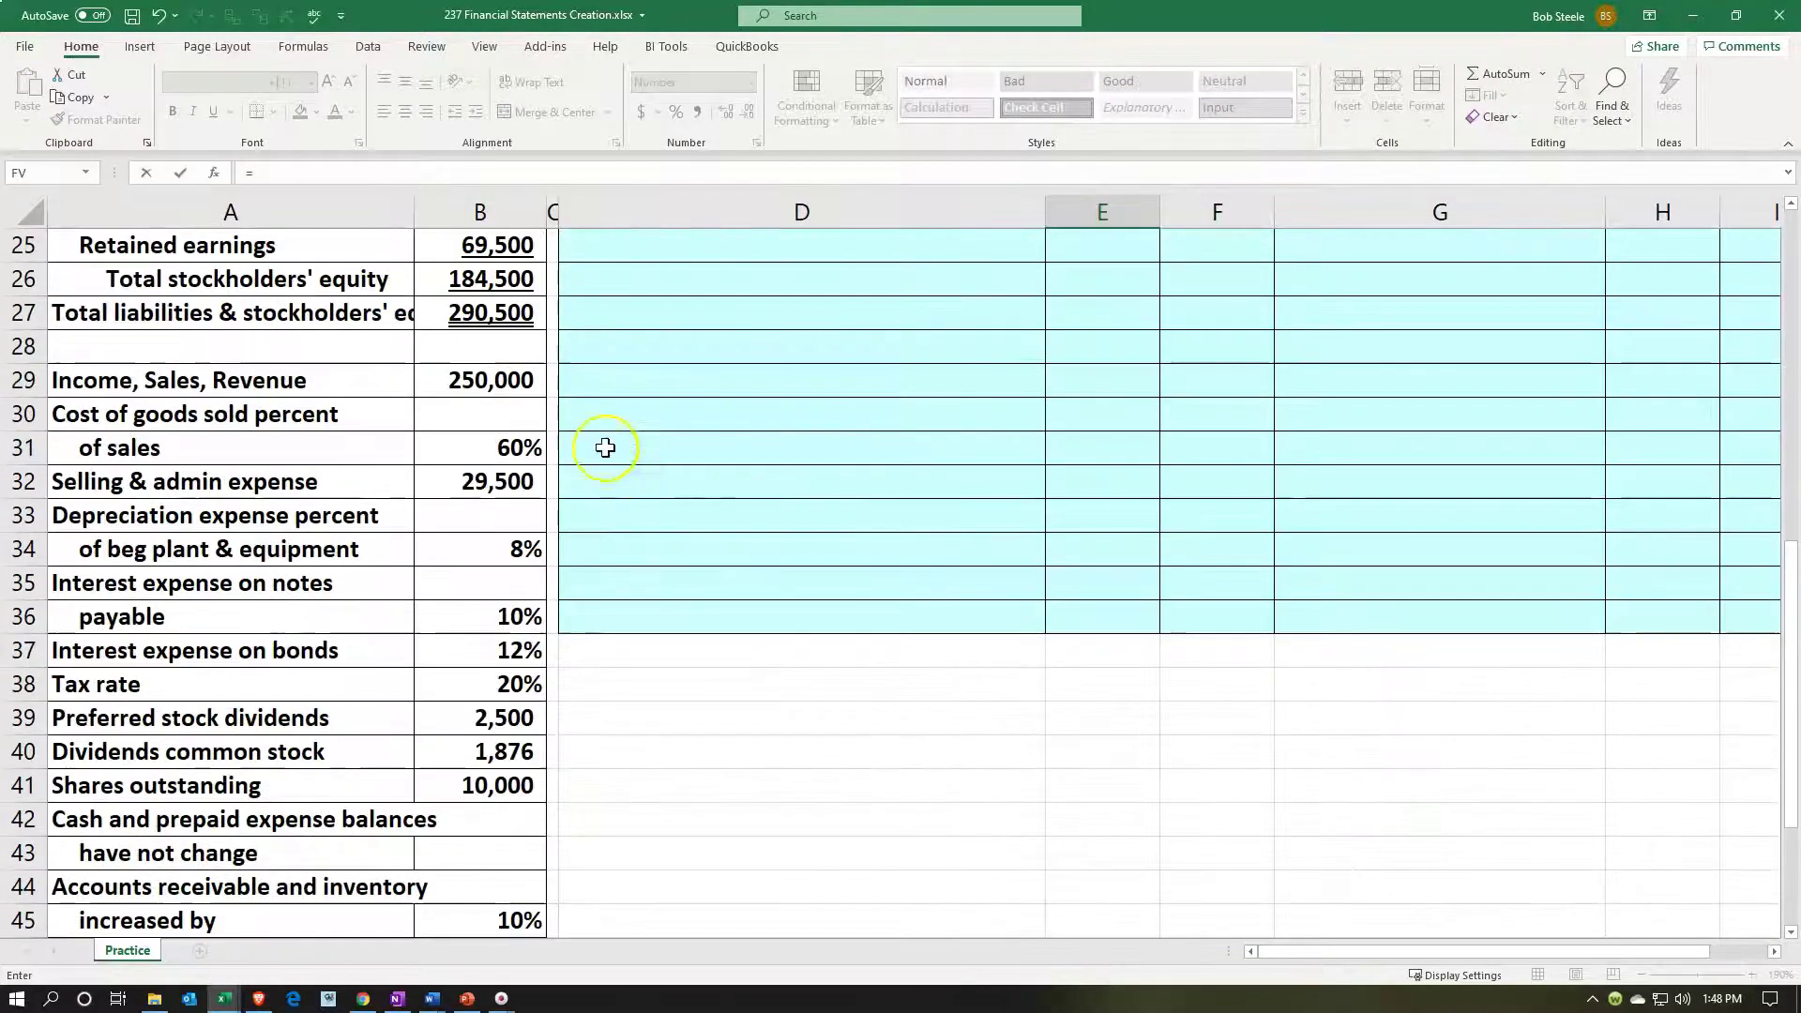
left_click(502, 386)
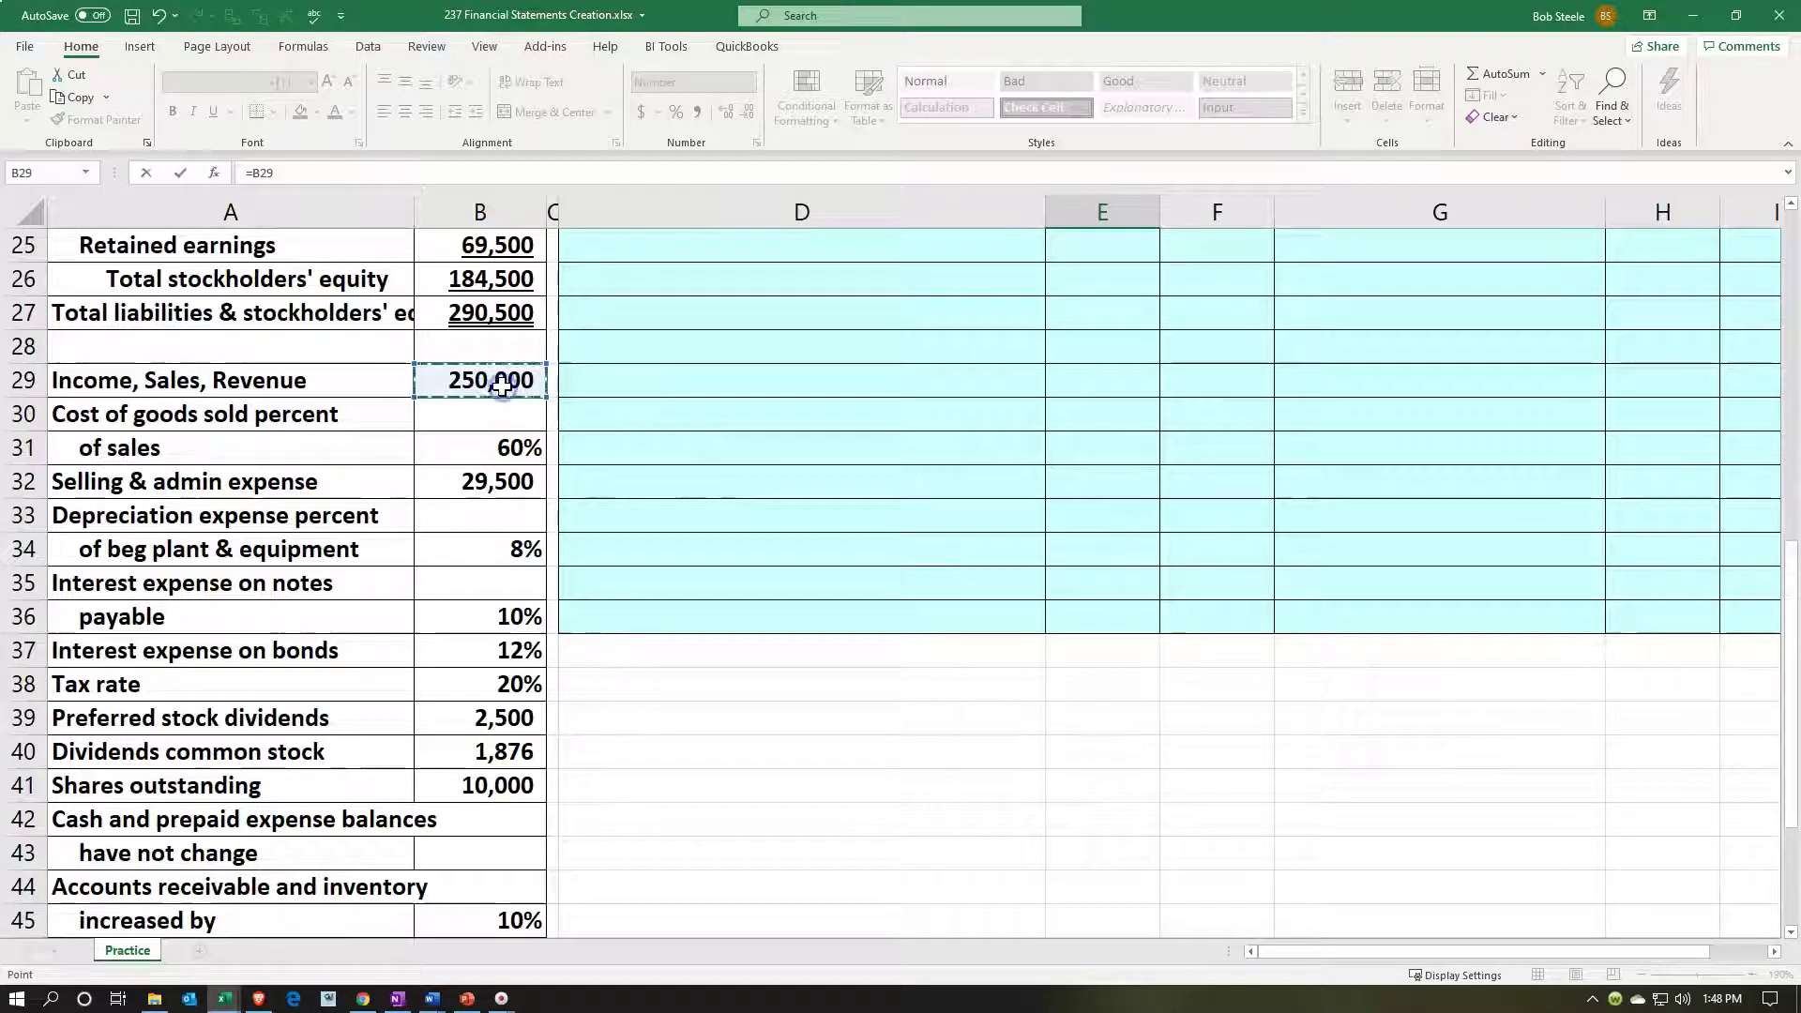
key("Return")
scroll(643, 381, "up", 1)
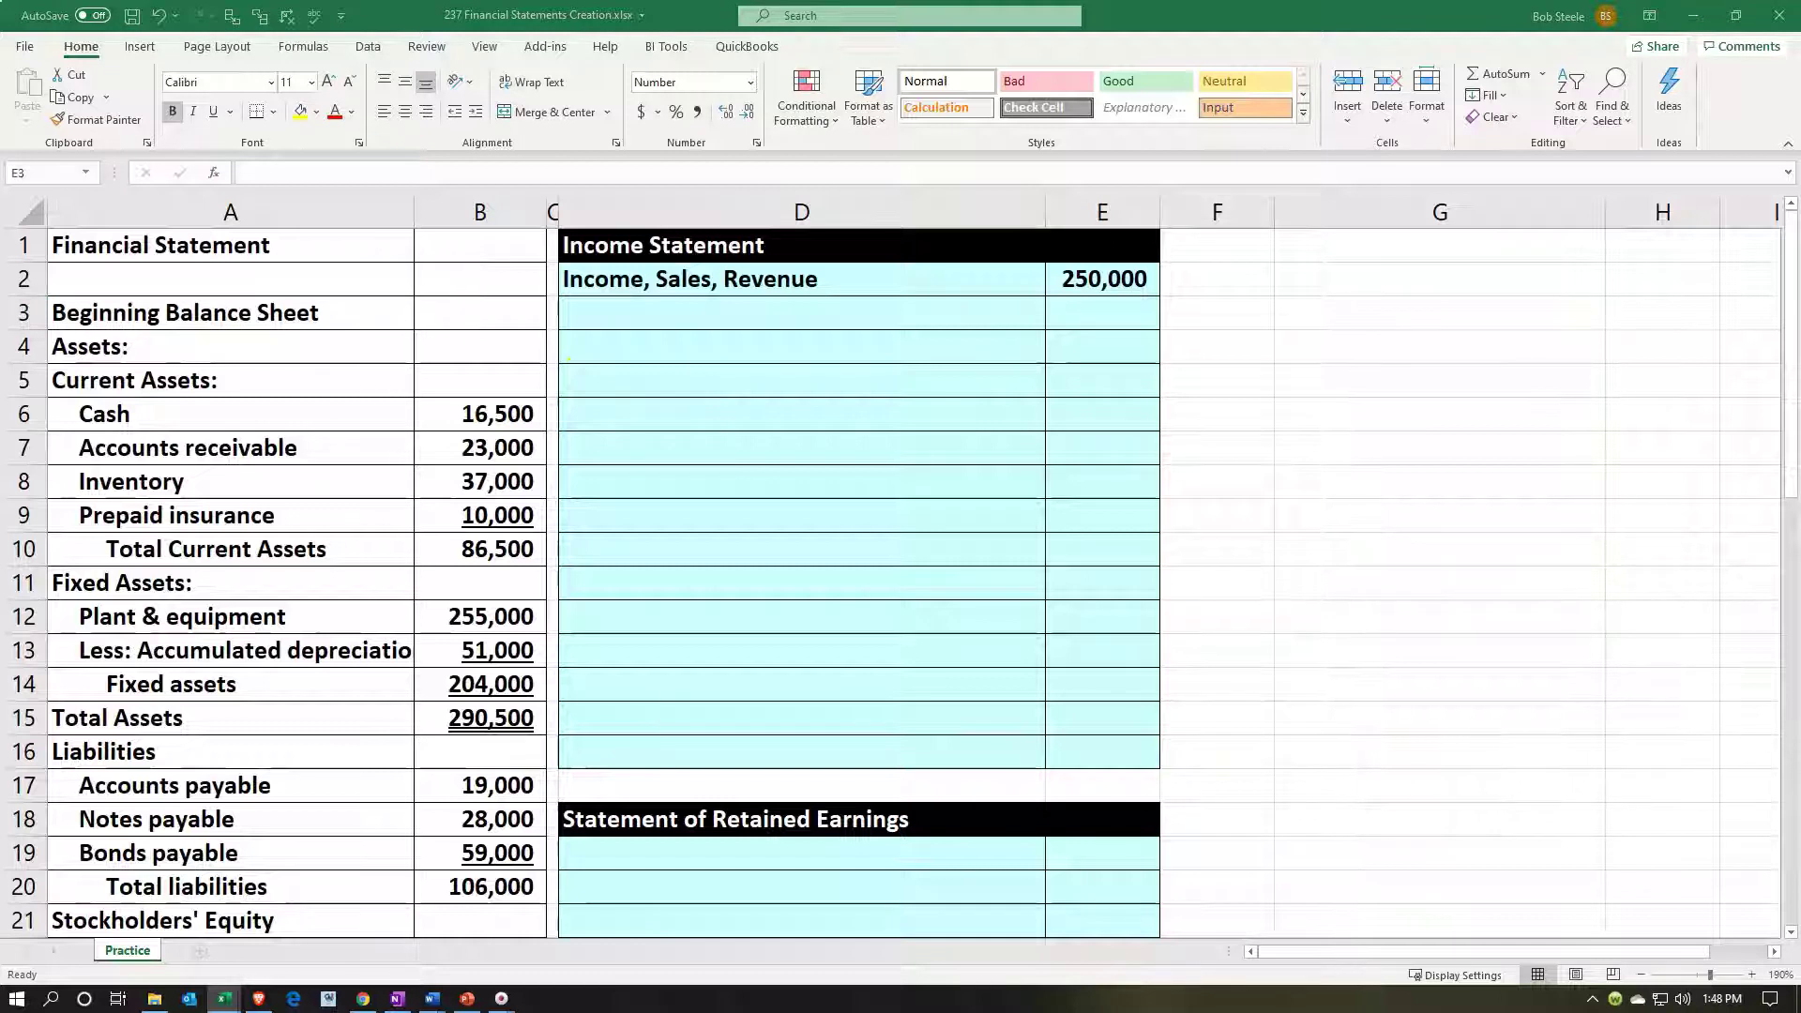
Step: Enter "Cost of goods sold" as the next income statement line in D3
left_click(709, 315)
type("Cost of goods sold")
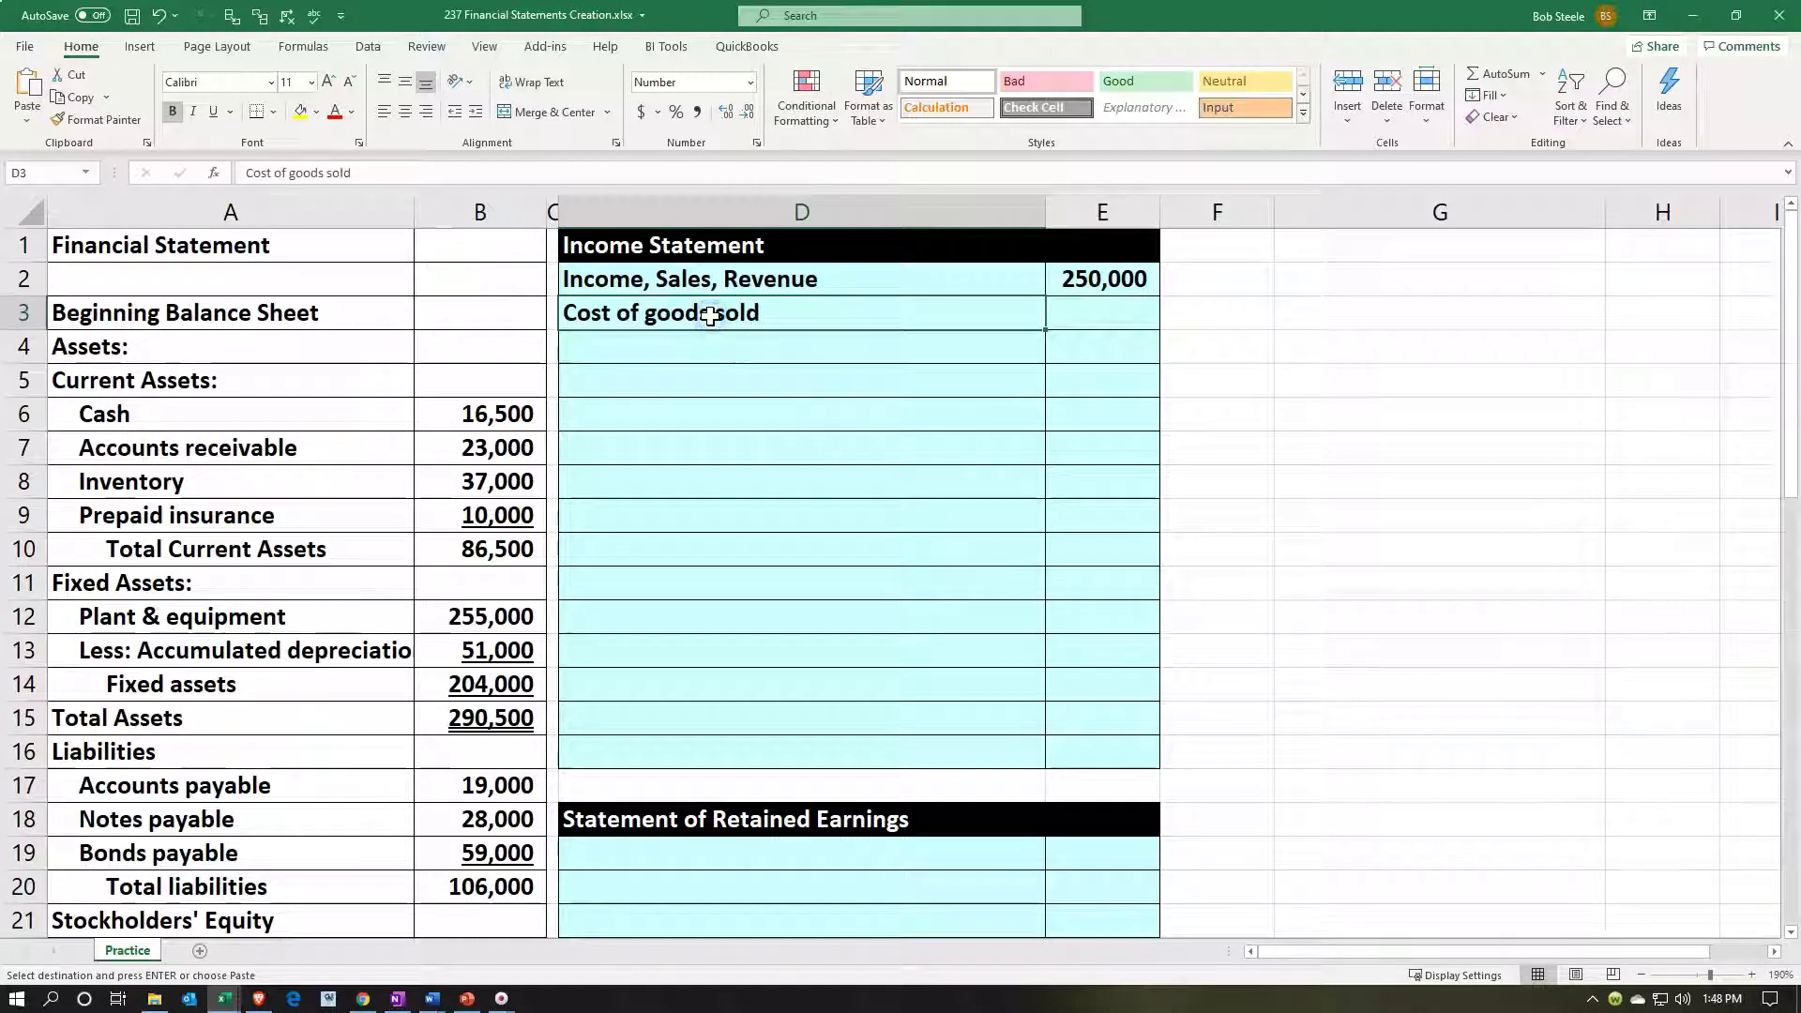
key("Right")
left_click(682, 462)
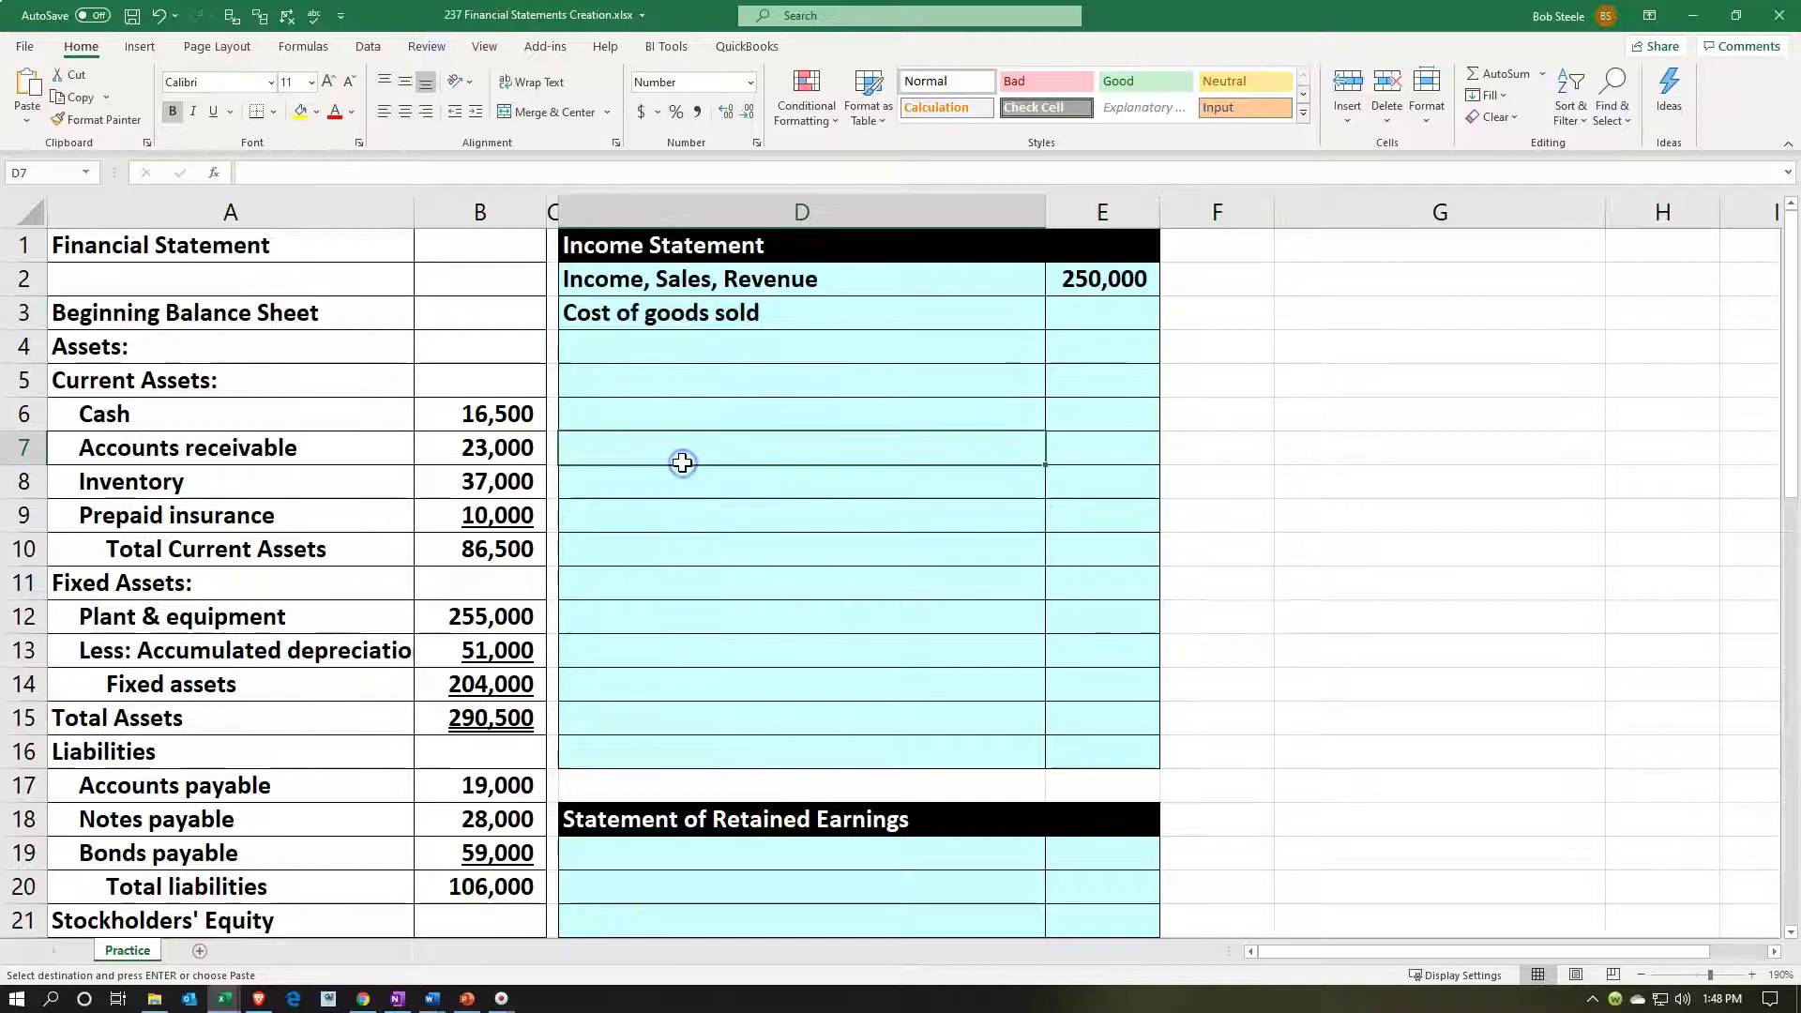
scroll(682, 462, "down", 5)
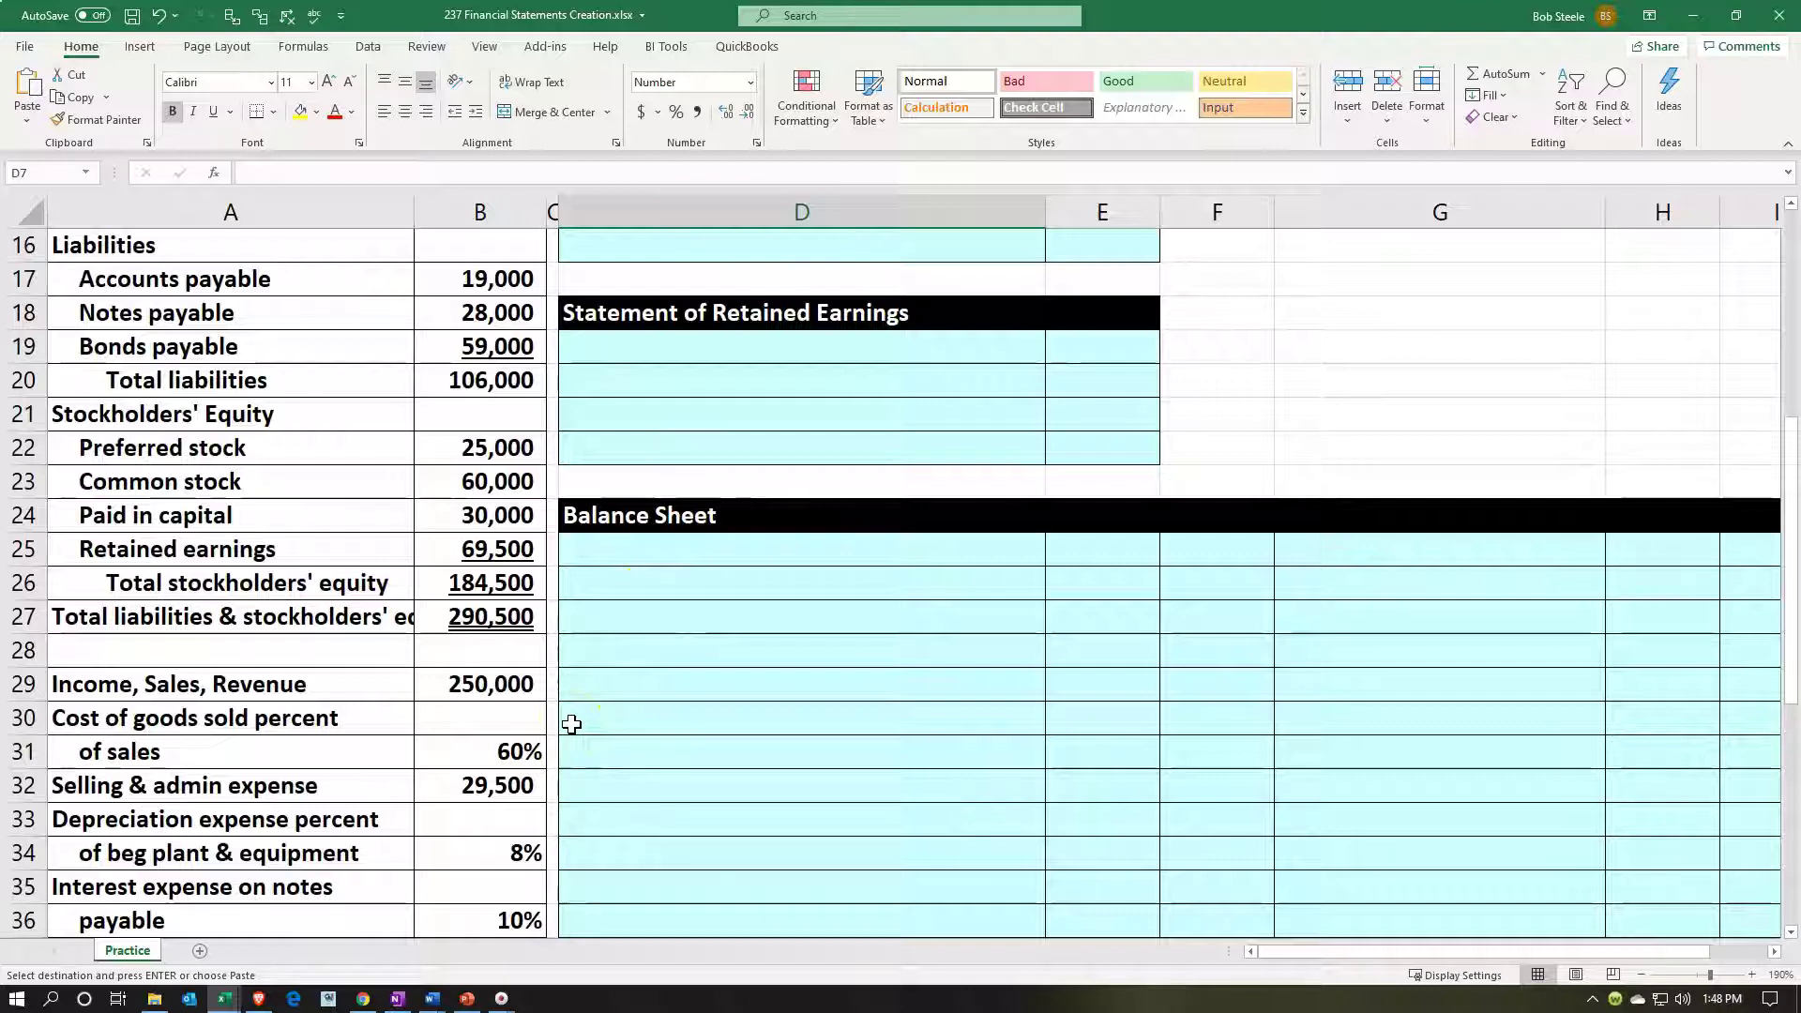
scroll(703, 723, "up", 5)
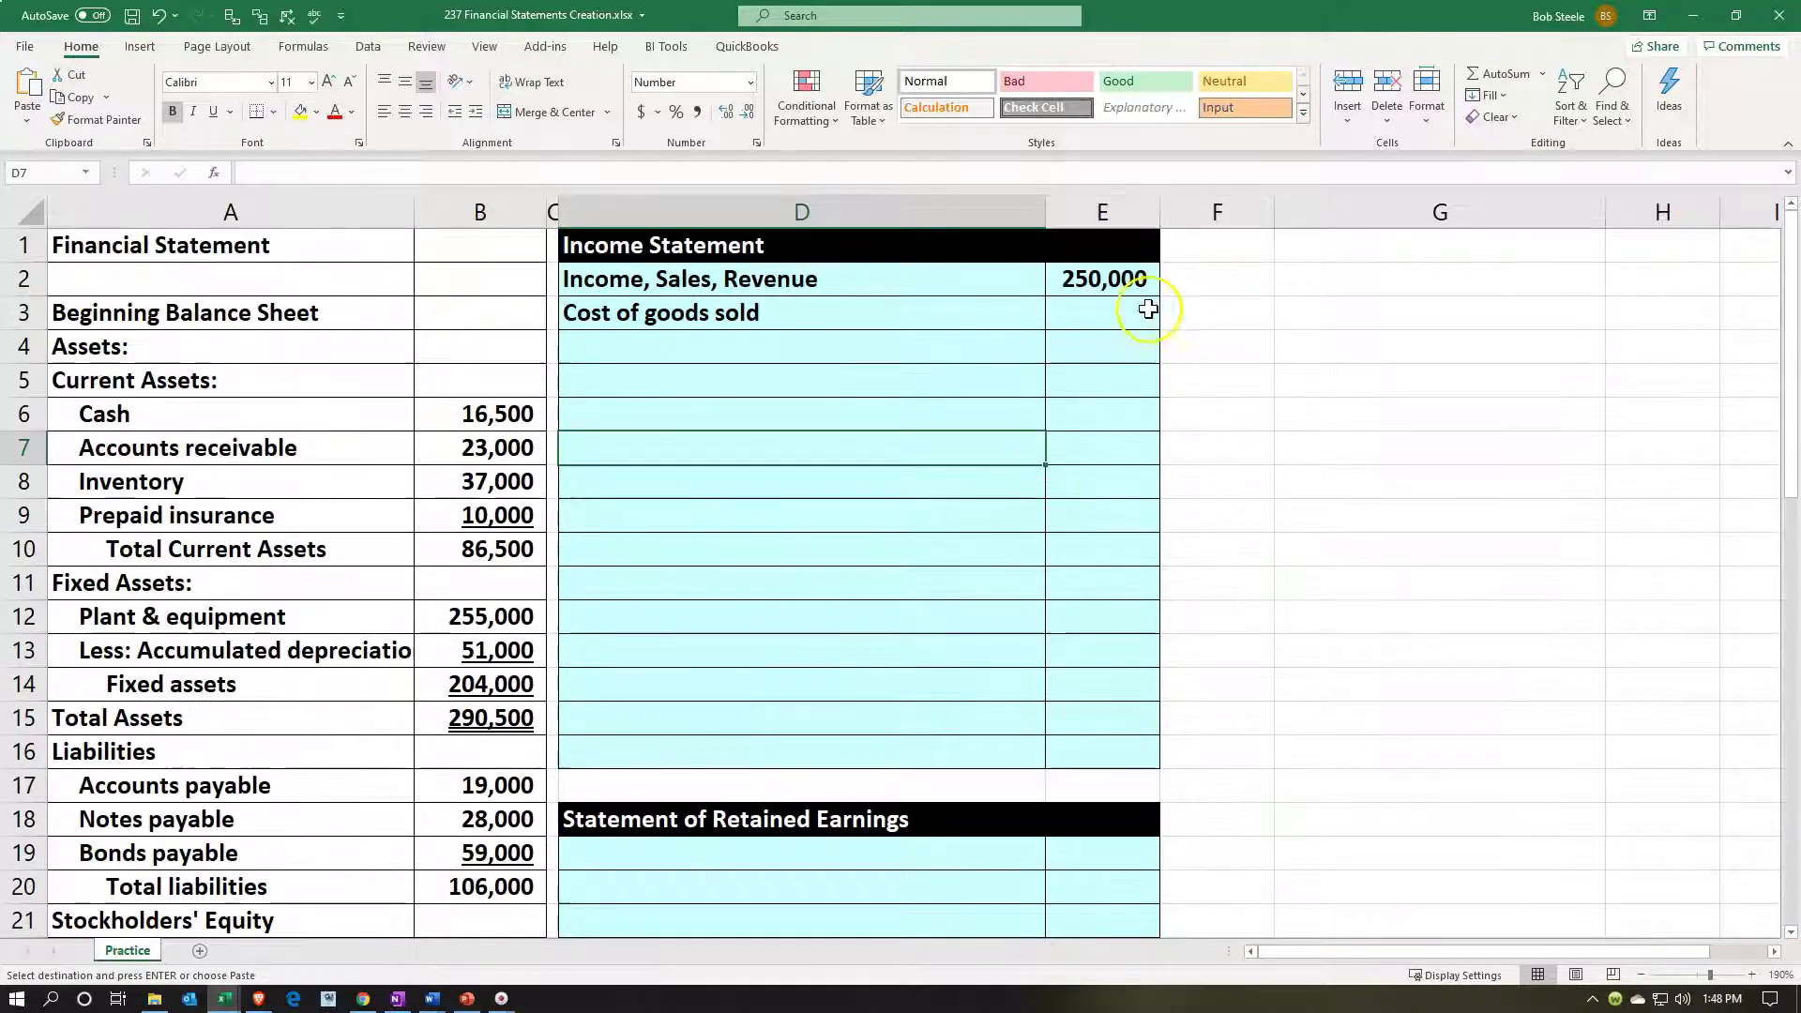
Step: Calculate the cost of goods sold in E3 with =E2*B31 and underline the amount
left_click(1109, 317)
type("=")
key("Up")
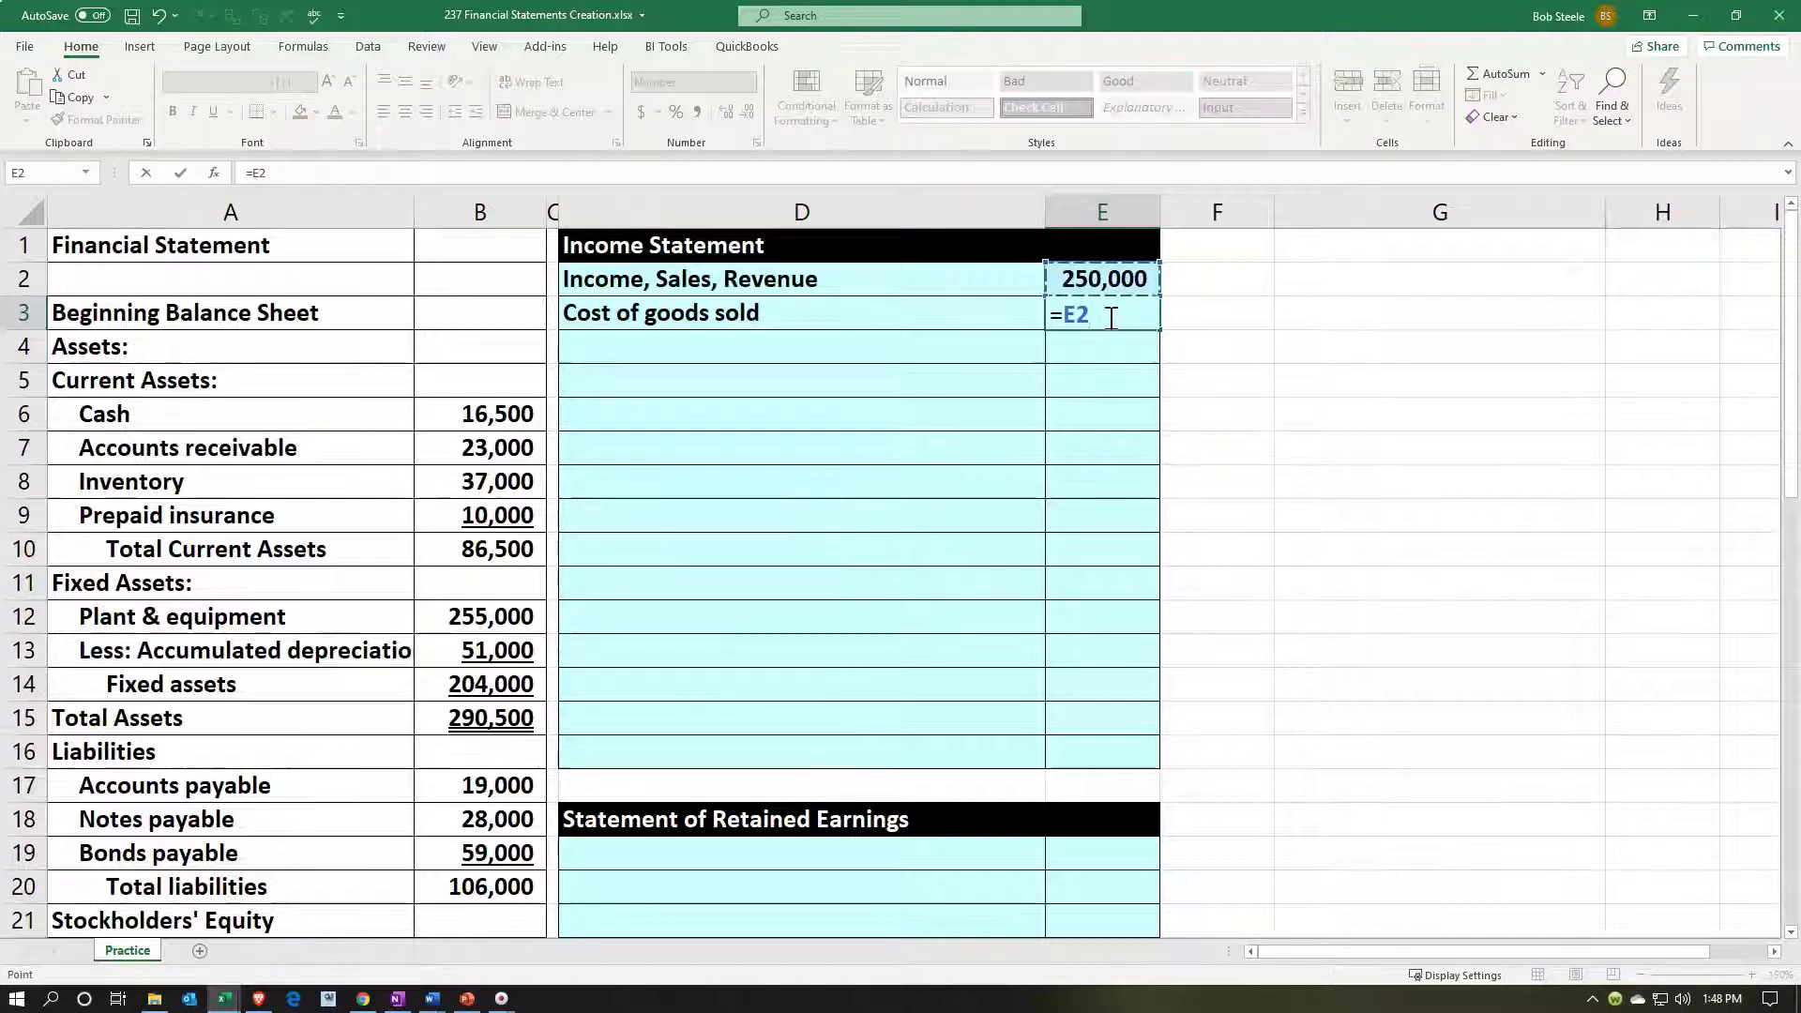
type("*")
scroll(897, 510, "down", 4)
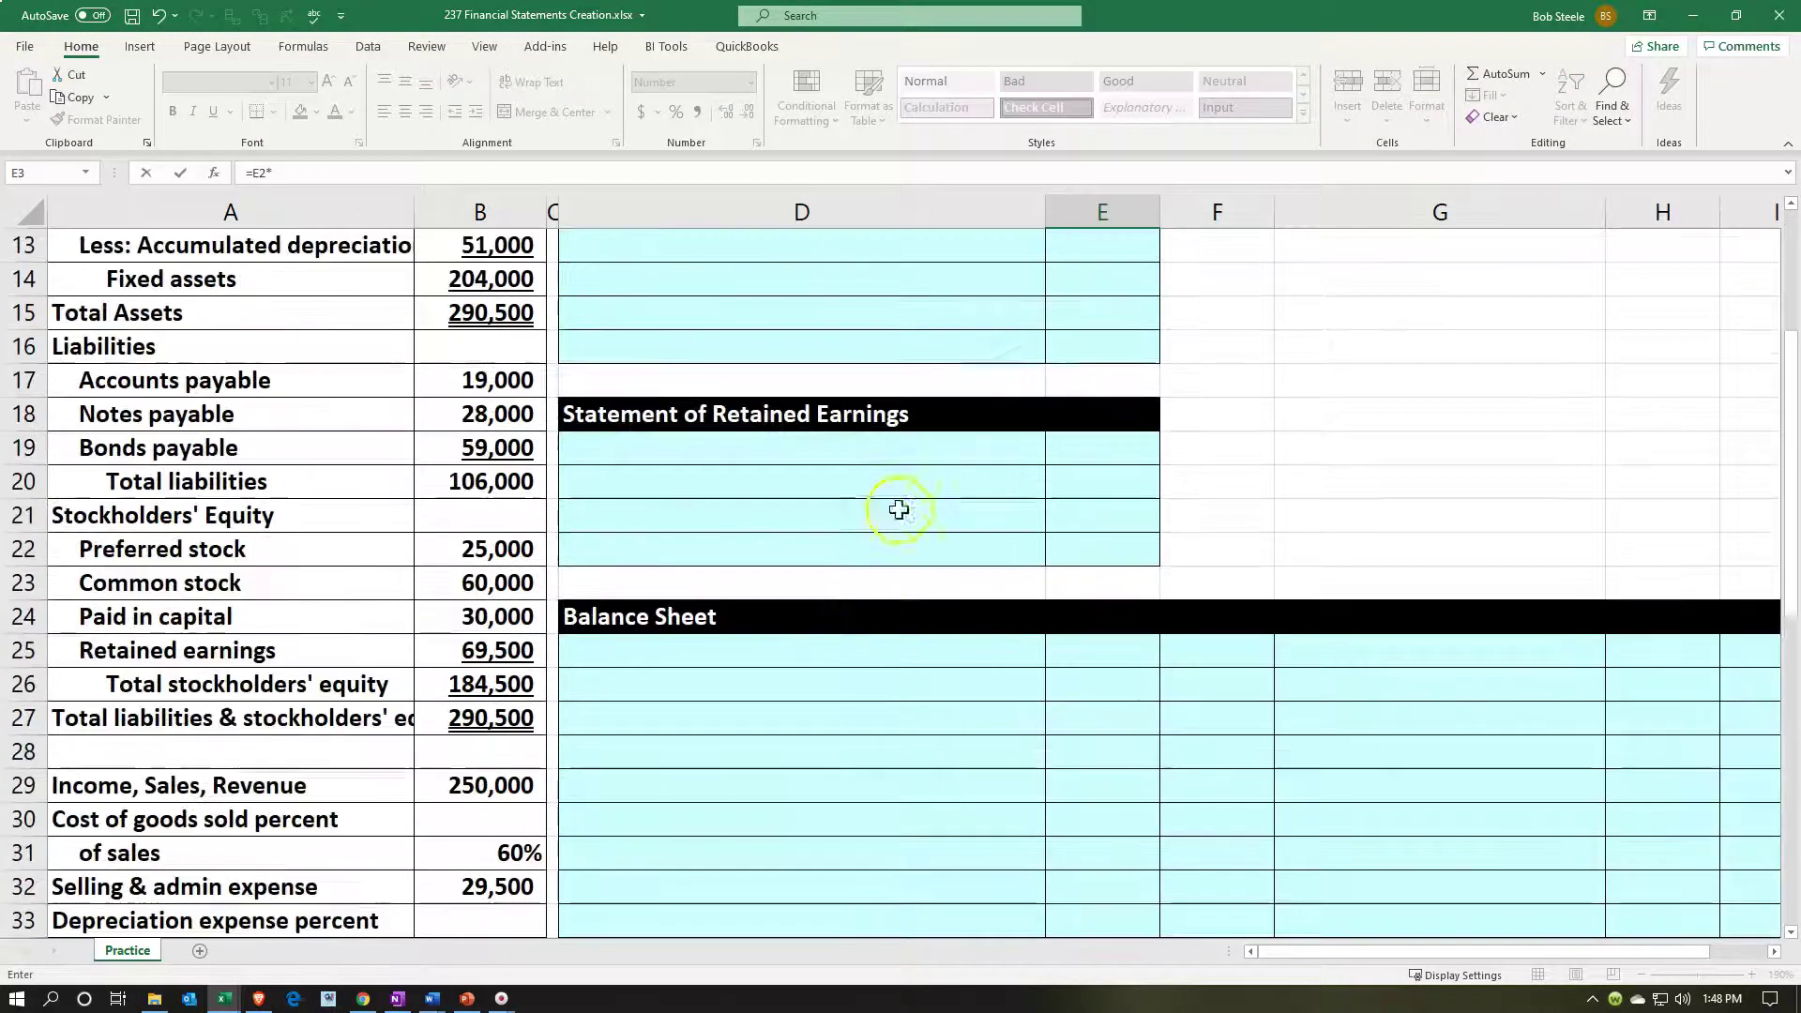
scroll(735, 763, "down", 1)
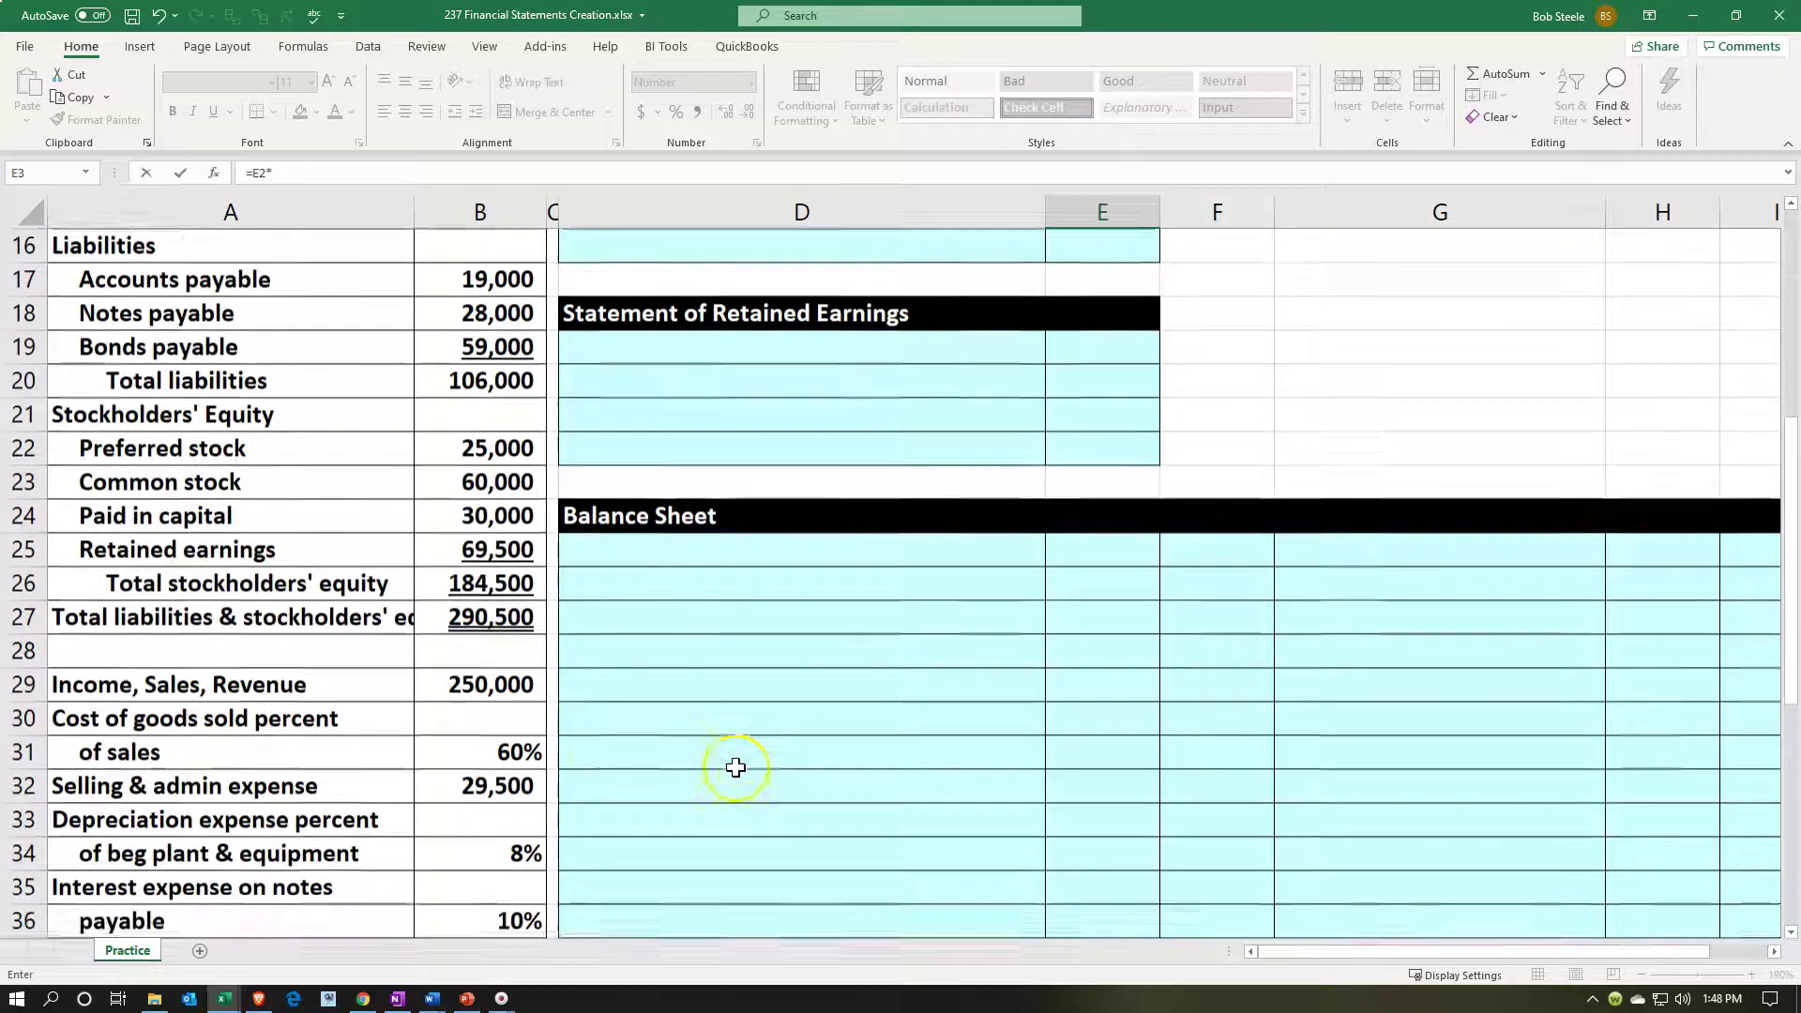
left_click(532, 751)
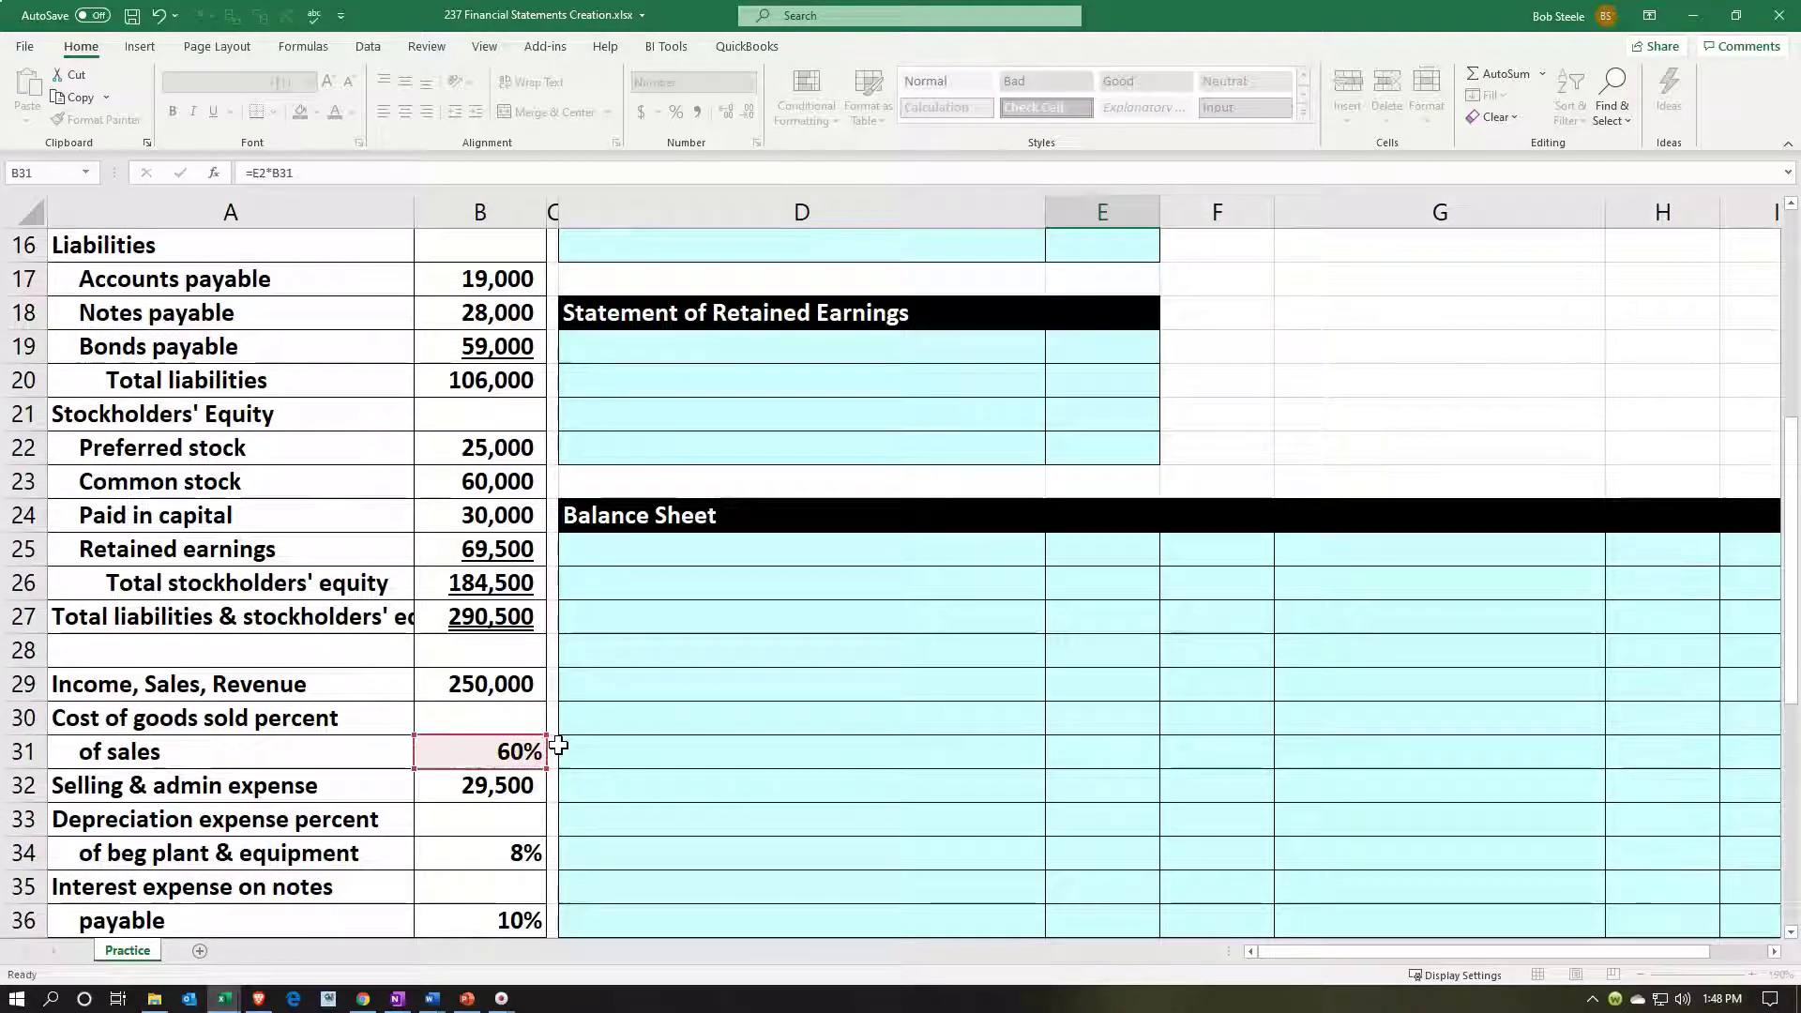
key("Return")
key("Up")
key("Up")
key("Up")
key("Down")
key("Down")
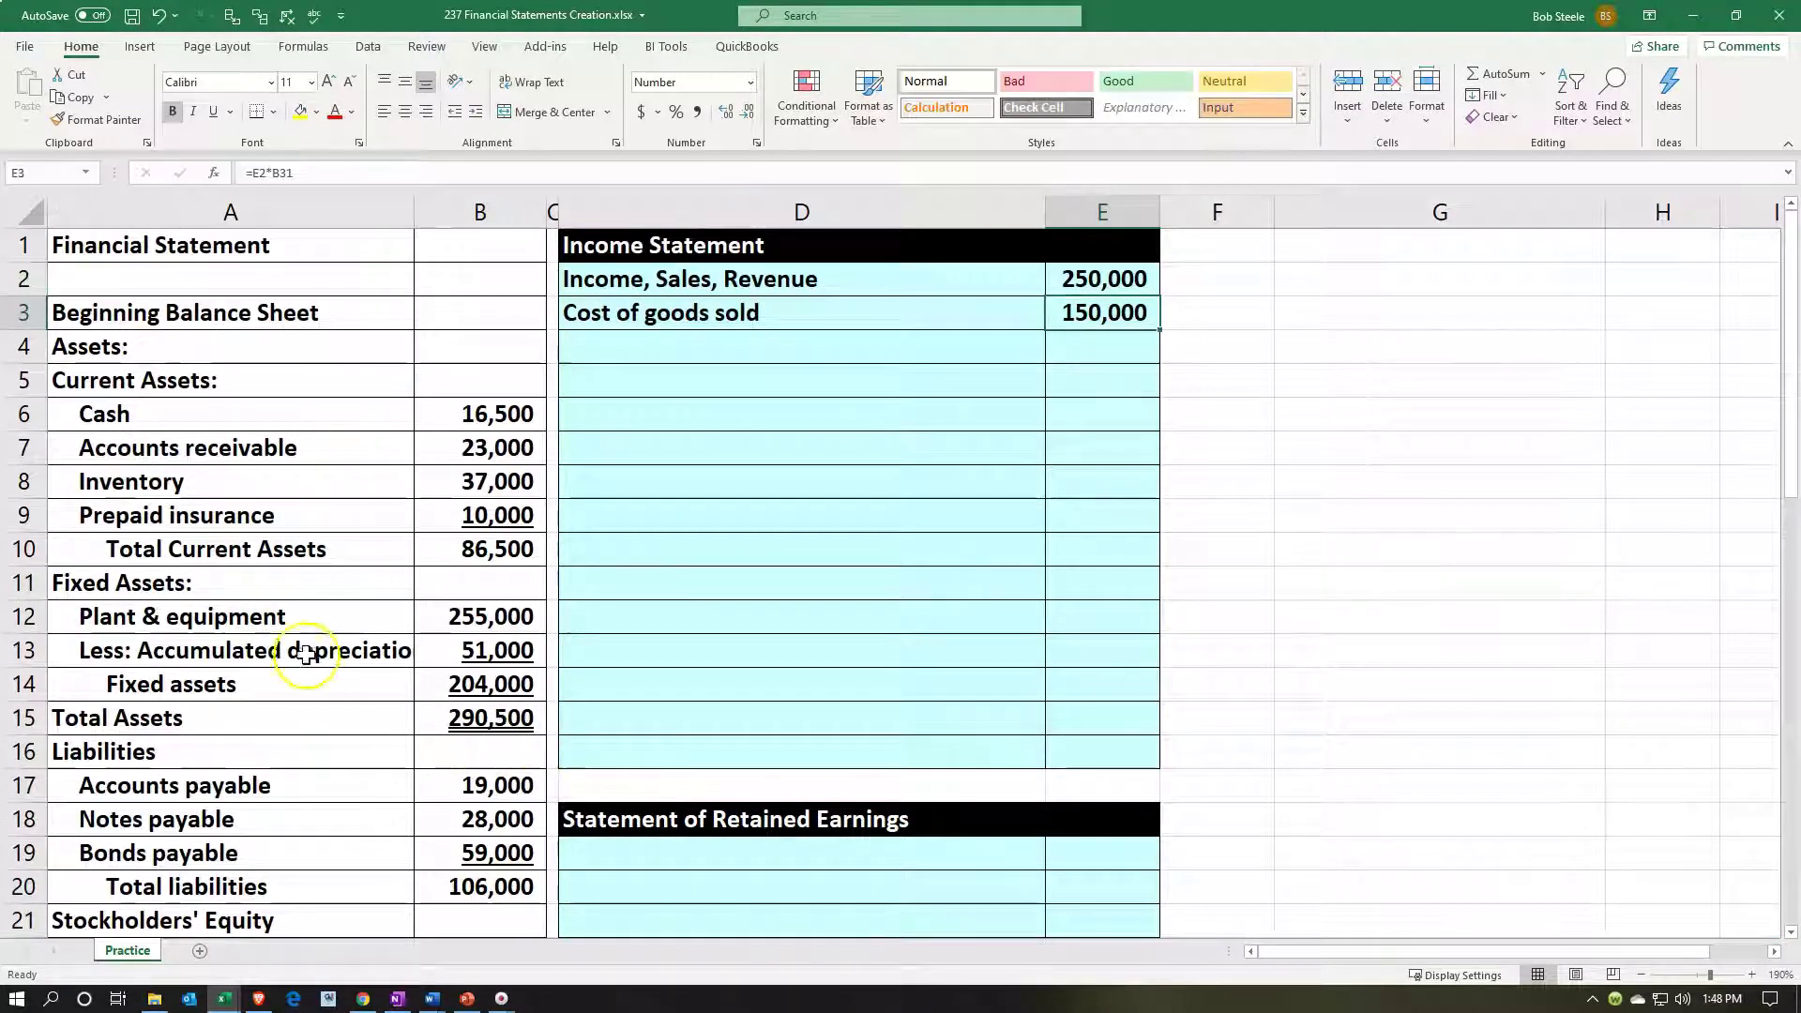
left_click(213, 110)
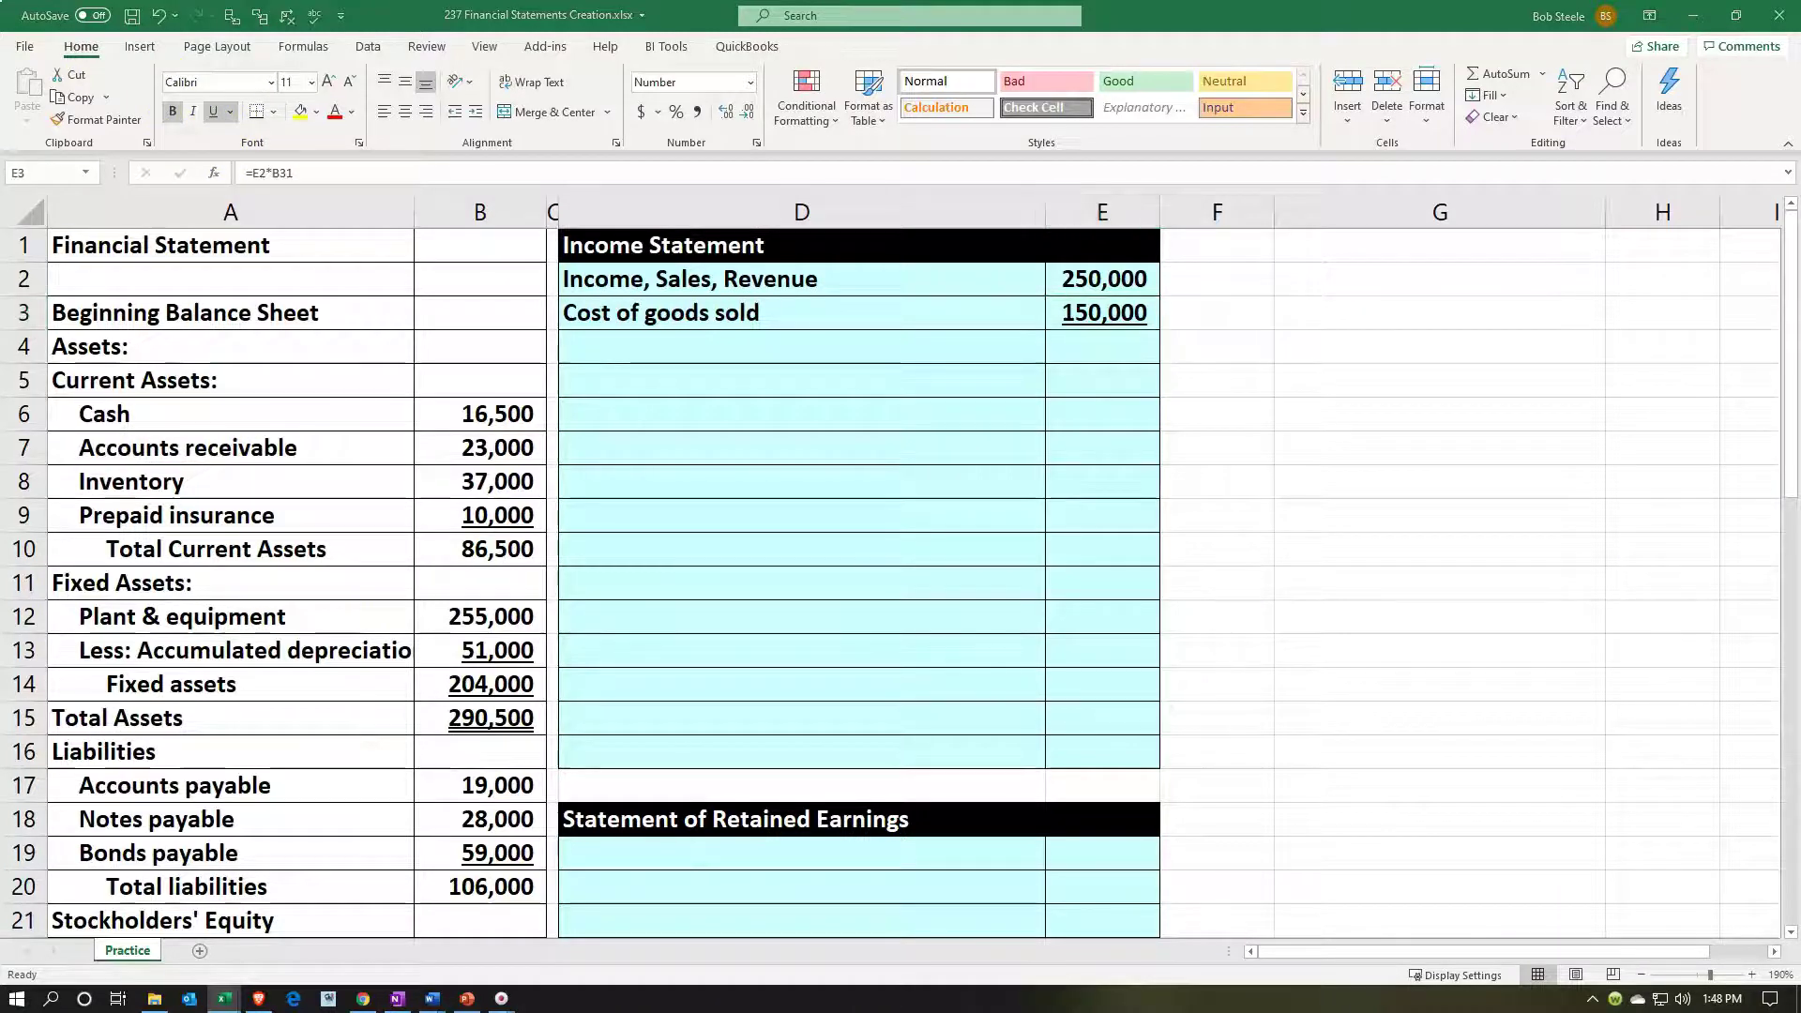
Step: Enter "Gross profit" in D4 and calculate it in E4 with =E2-E3
left_click(651, 349)
key("ctrl+v")
key("Right")
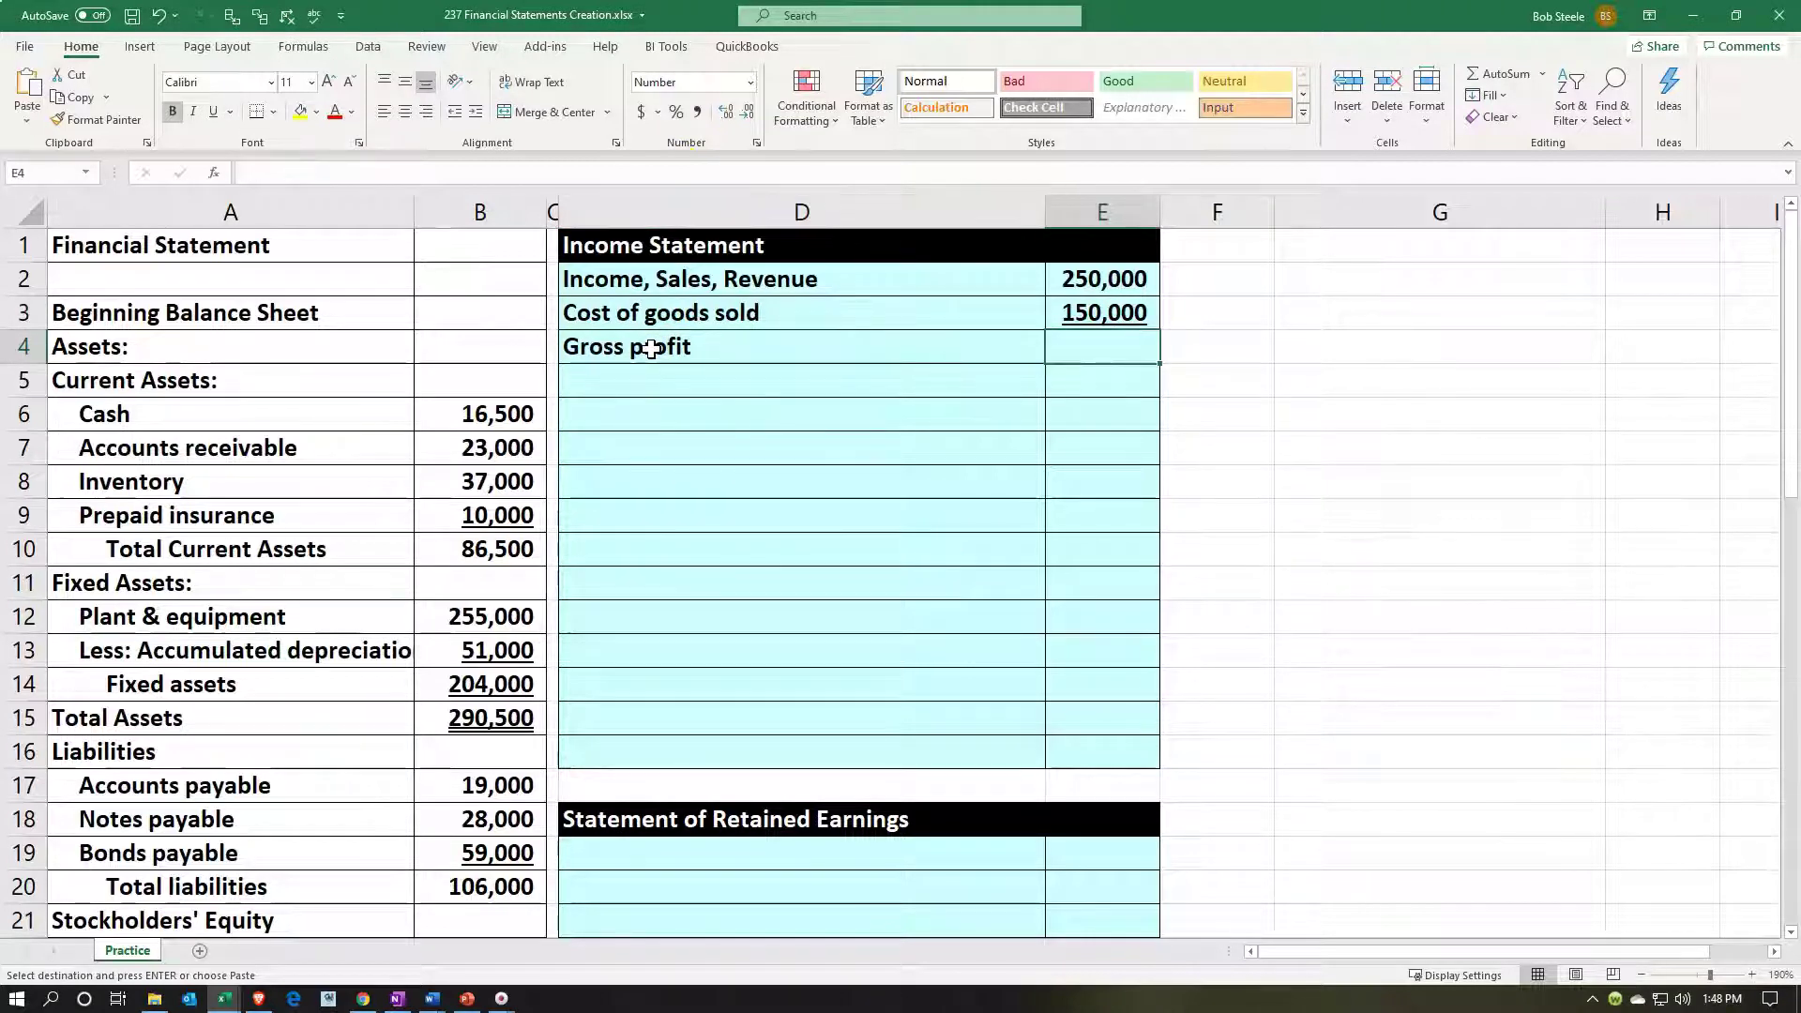
type("=")
key("Up")
key("Up")
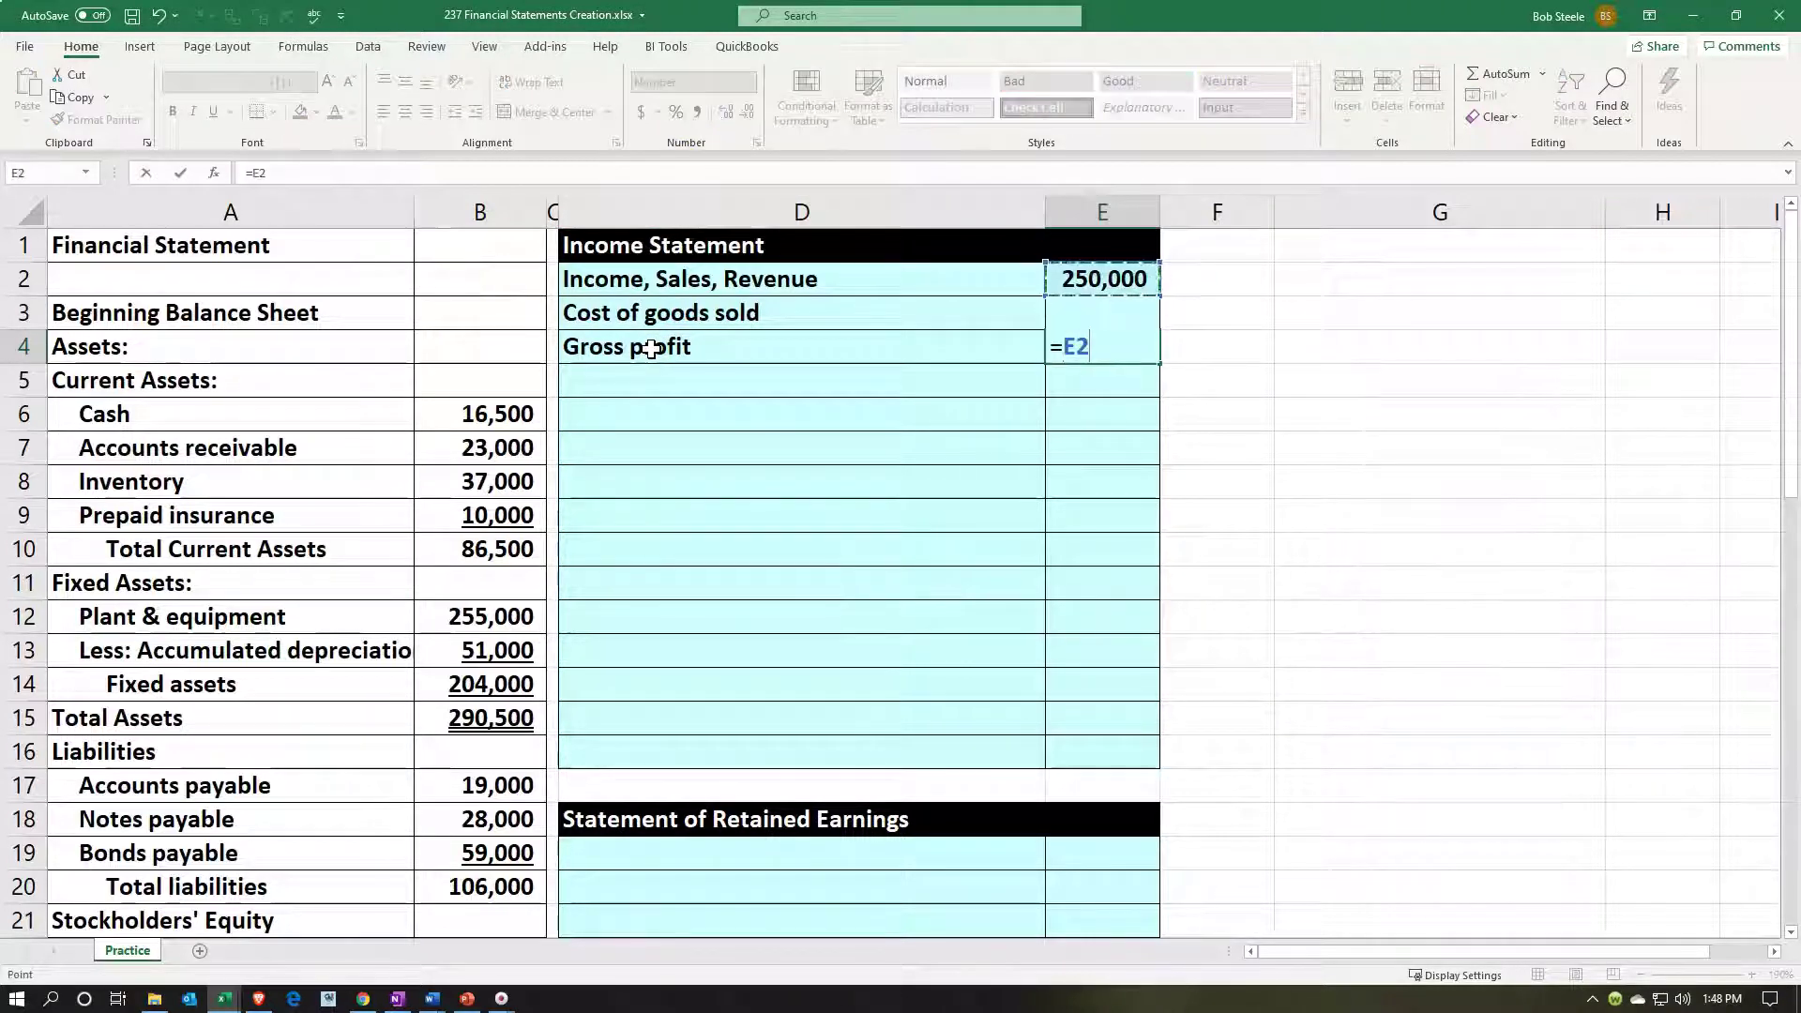
type("-")
key("Up")
key("ctrl+Return")
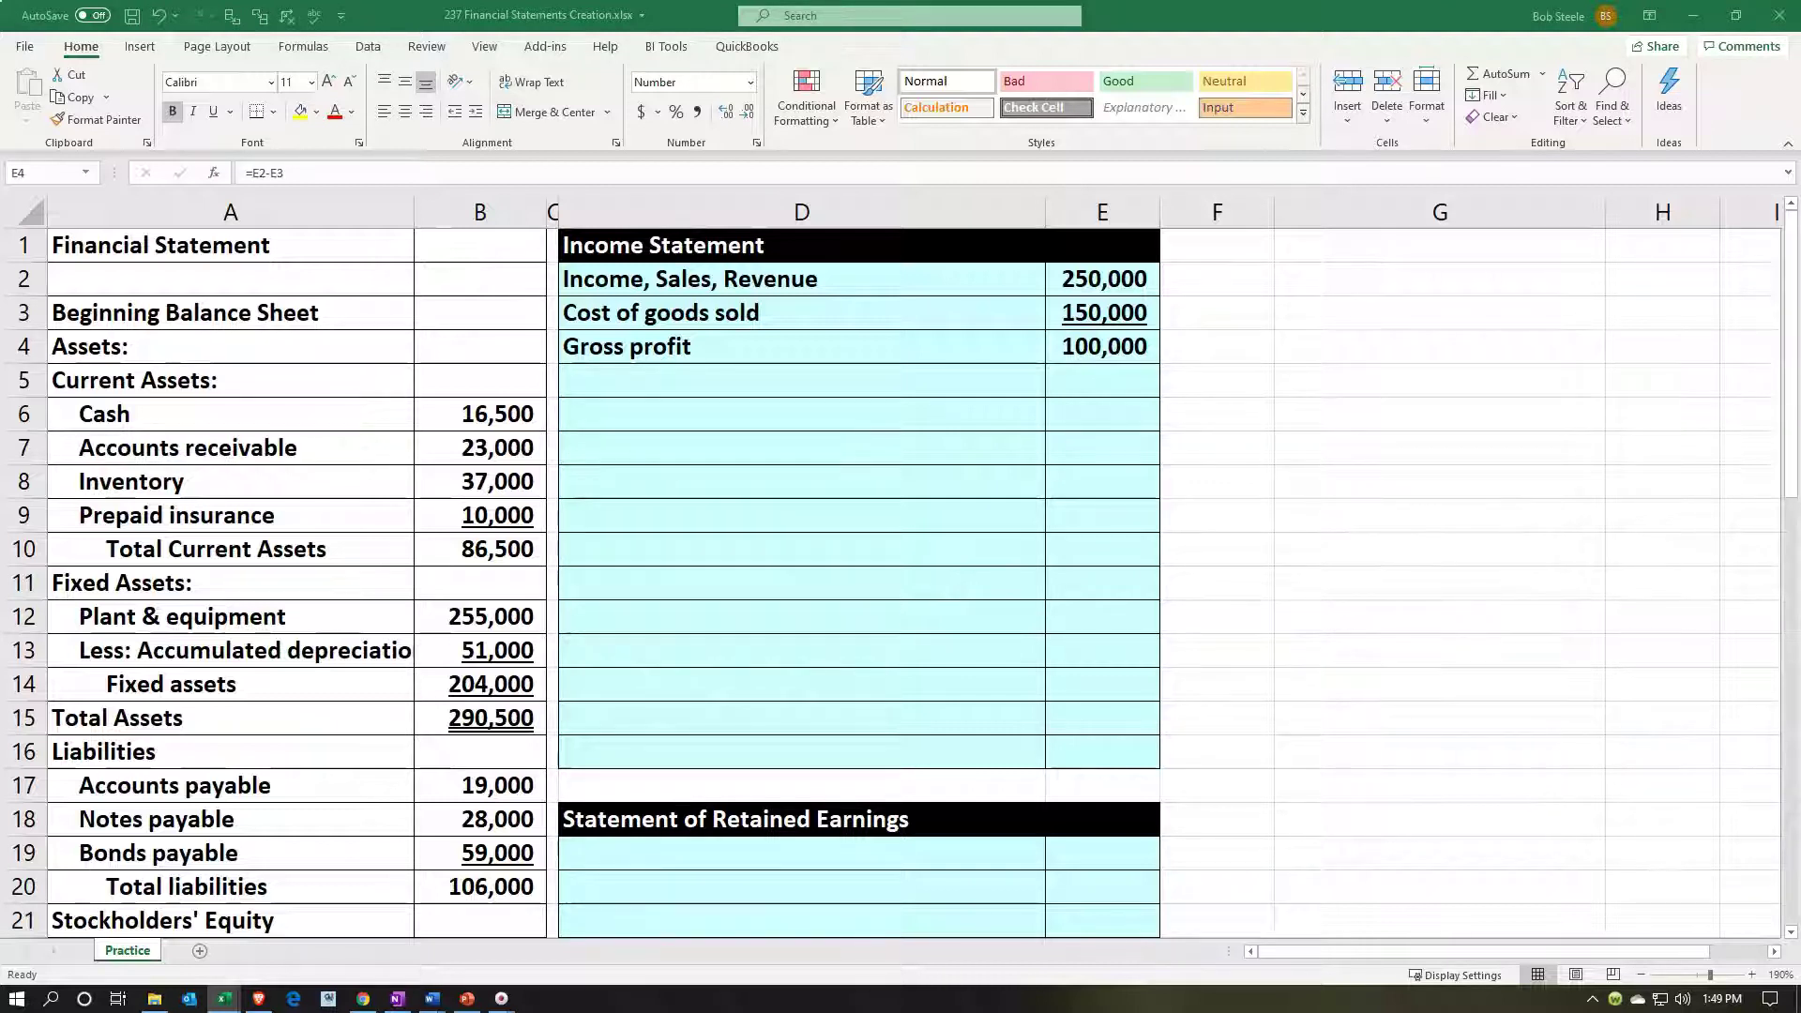
Step: Enter "Selling & admin expense" in D5 and link E5 to the given expense amount with =B32
key("ctrl+c")
left_click(676, 453)
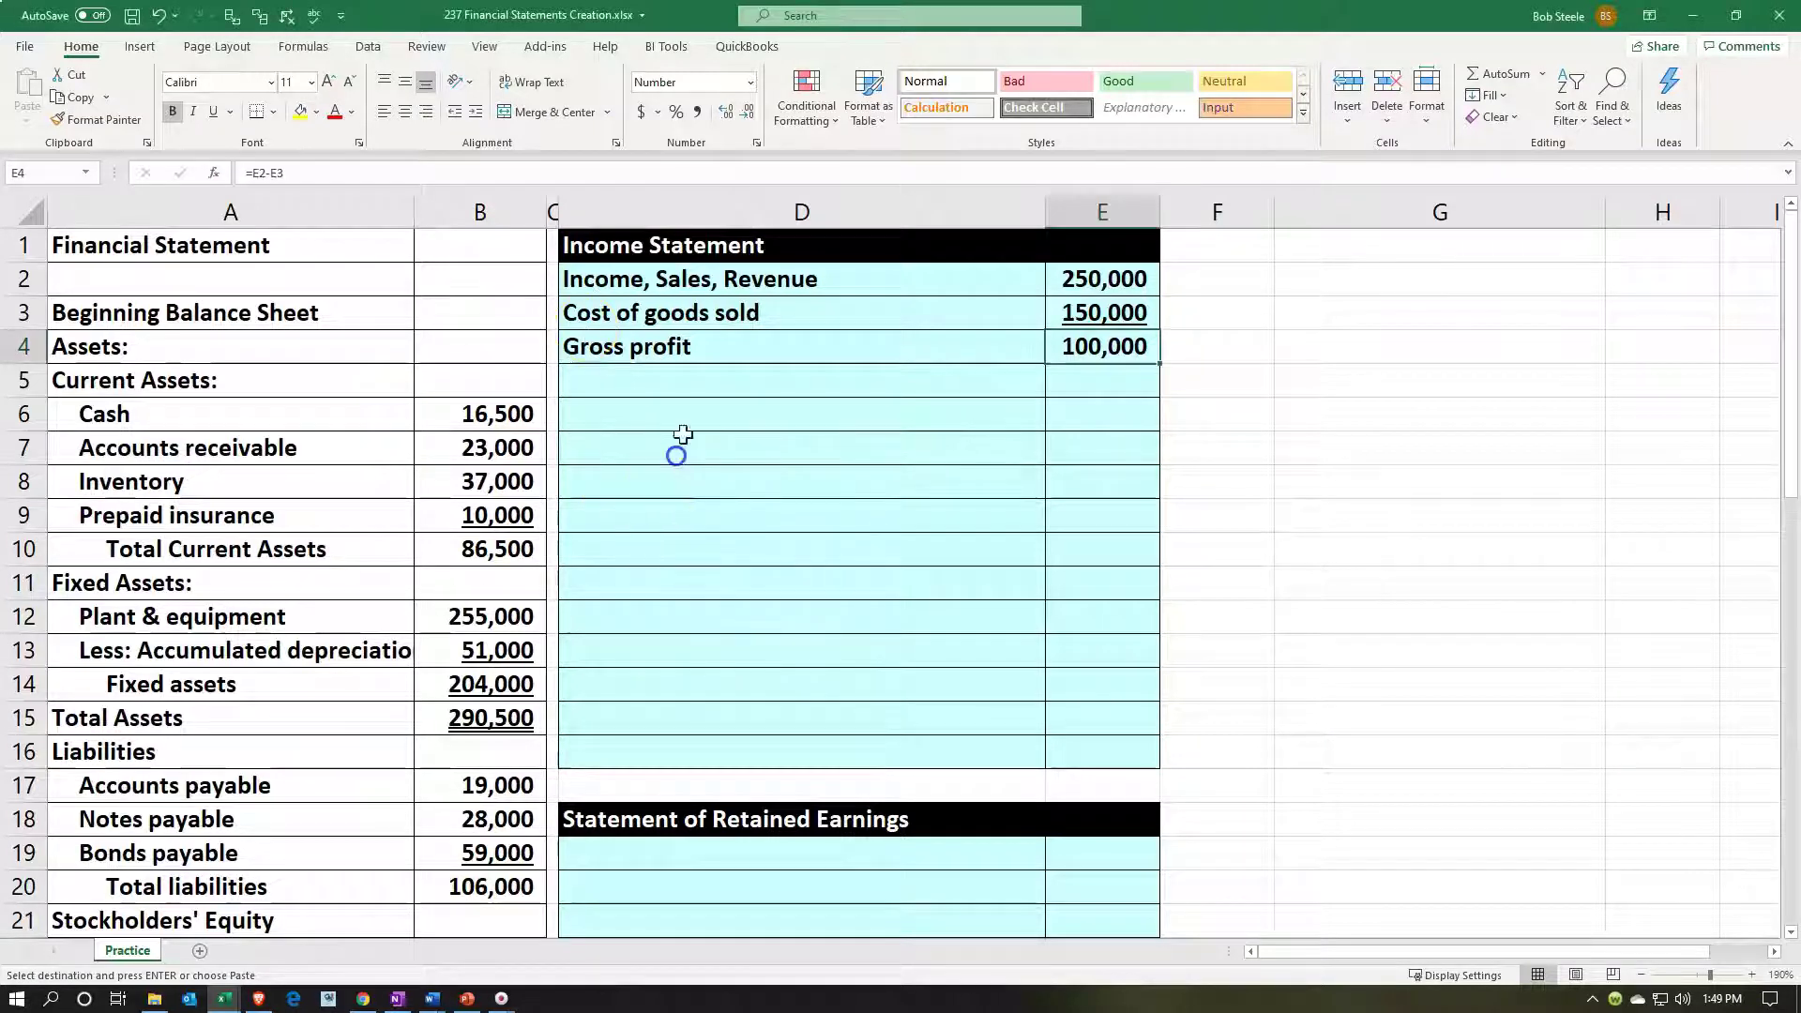
left_click(693, 390)
key("ctrl+v")
left_click(1076, 394)
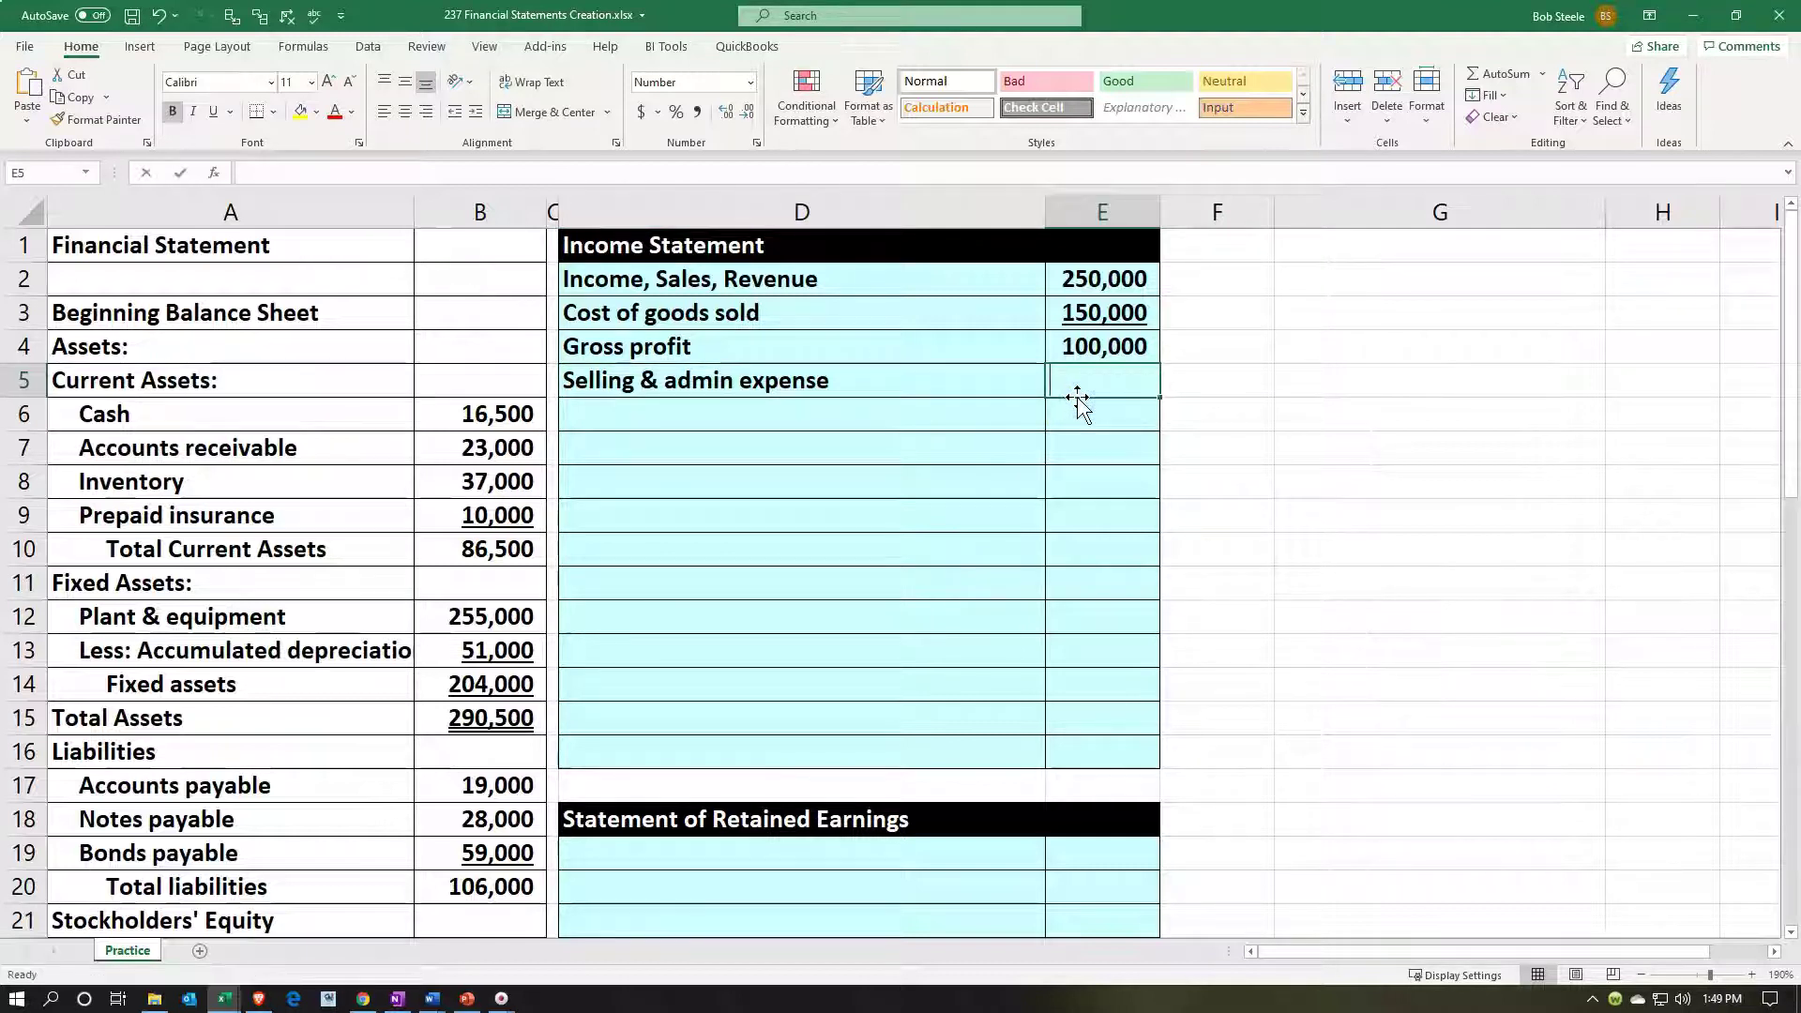
type("=")
key("Down")
key("Down")
key("Down")
key("Down")
key("Down")
key("Down")
key("Down")
key("Down")
key("Down")
key("Down")
key("Down")
key("Down")
key("Down")
key("Down")
key("Down")
key("Down")
key("Down")
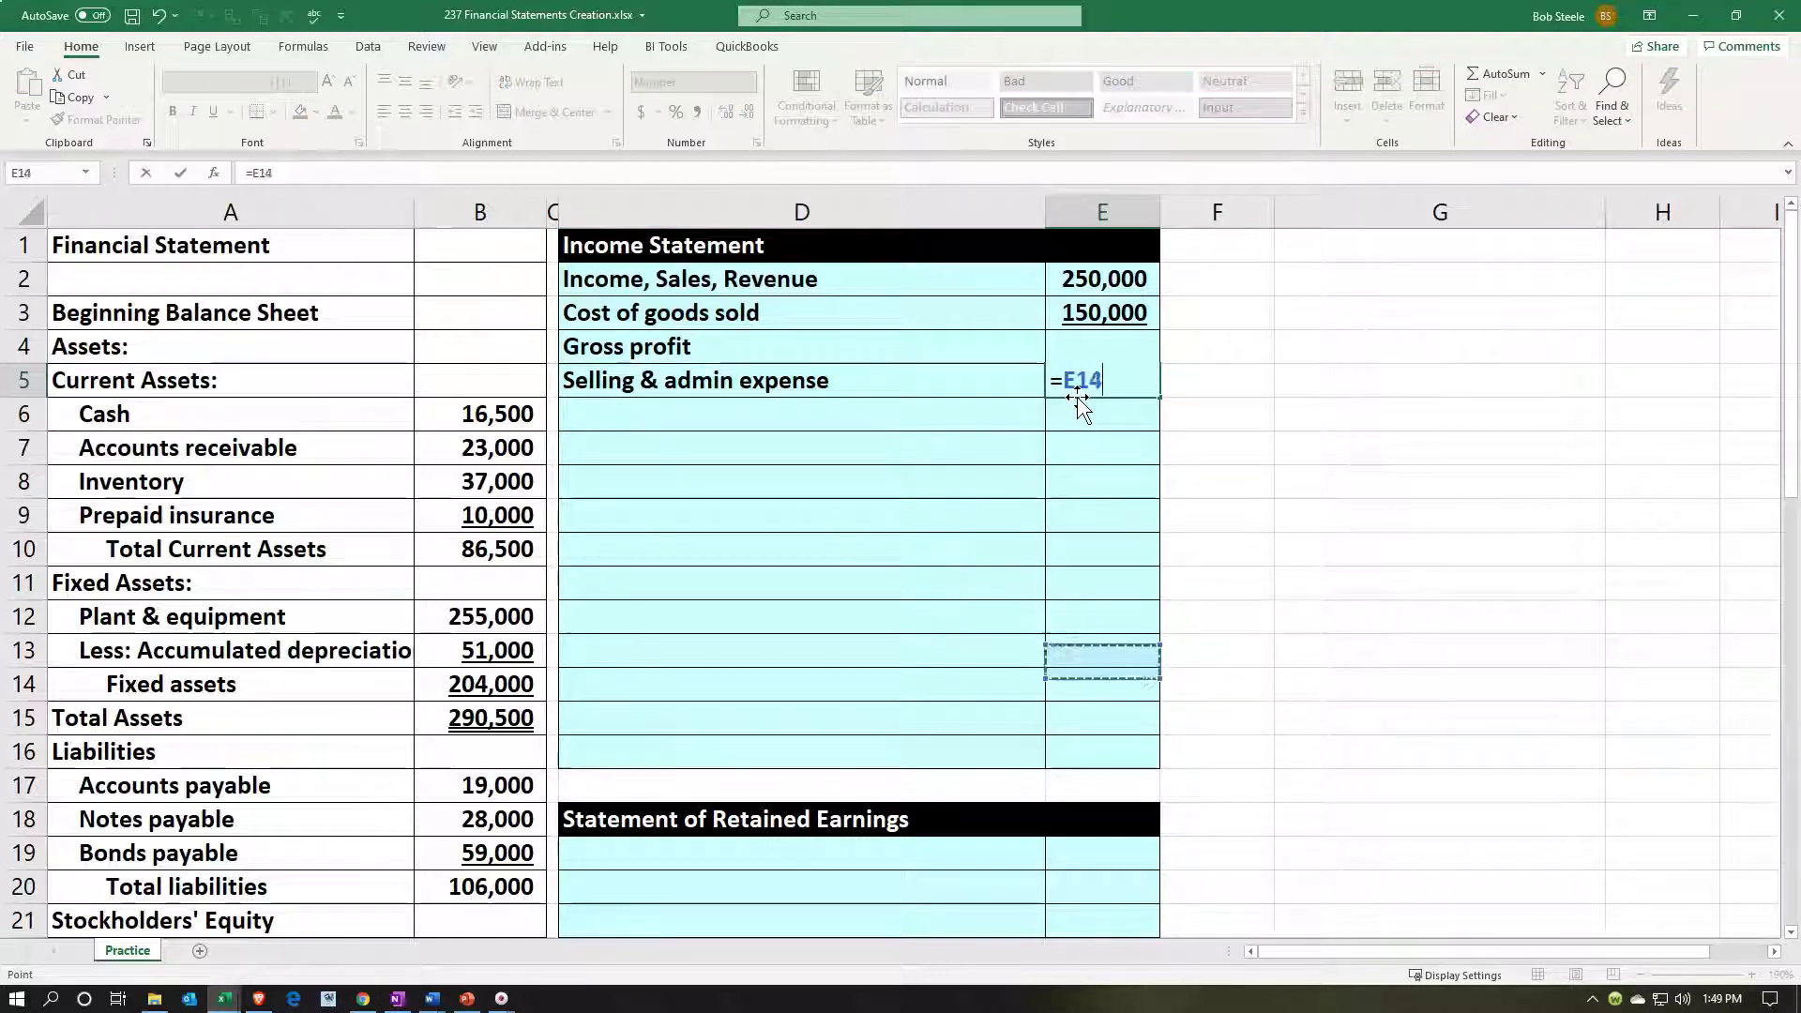
key("Down")
key("Down")
key("Down")
key("Down")
key("Down")
key("Down")
key("Down")
key("Down")
key("Down")
key("Down")
key("Down")
key("Down")
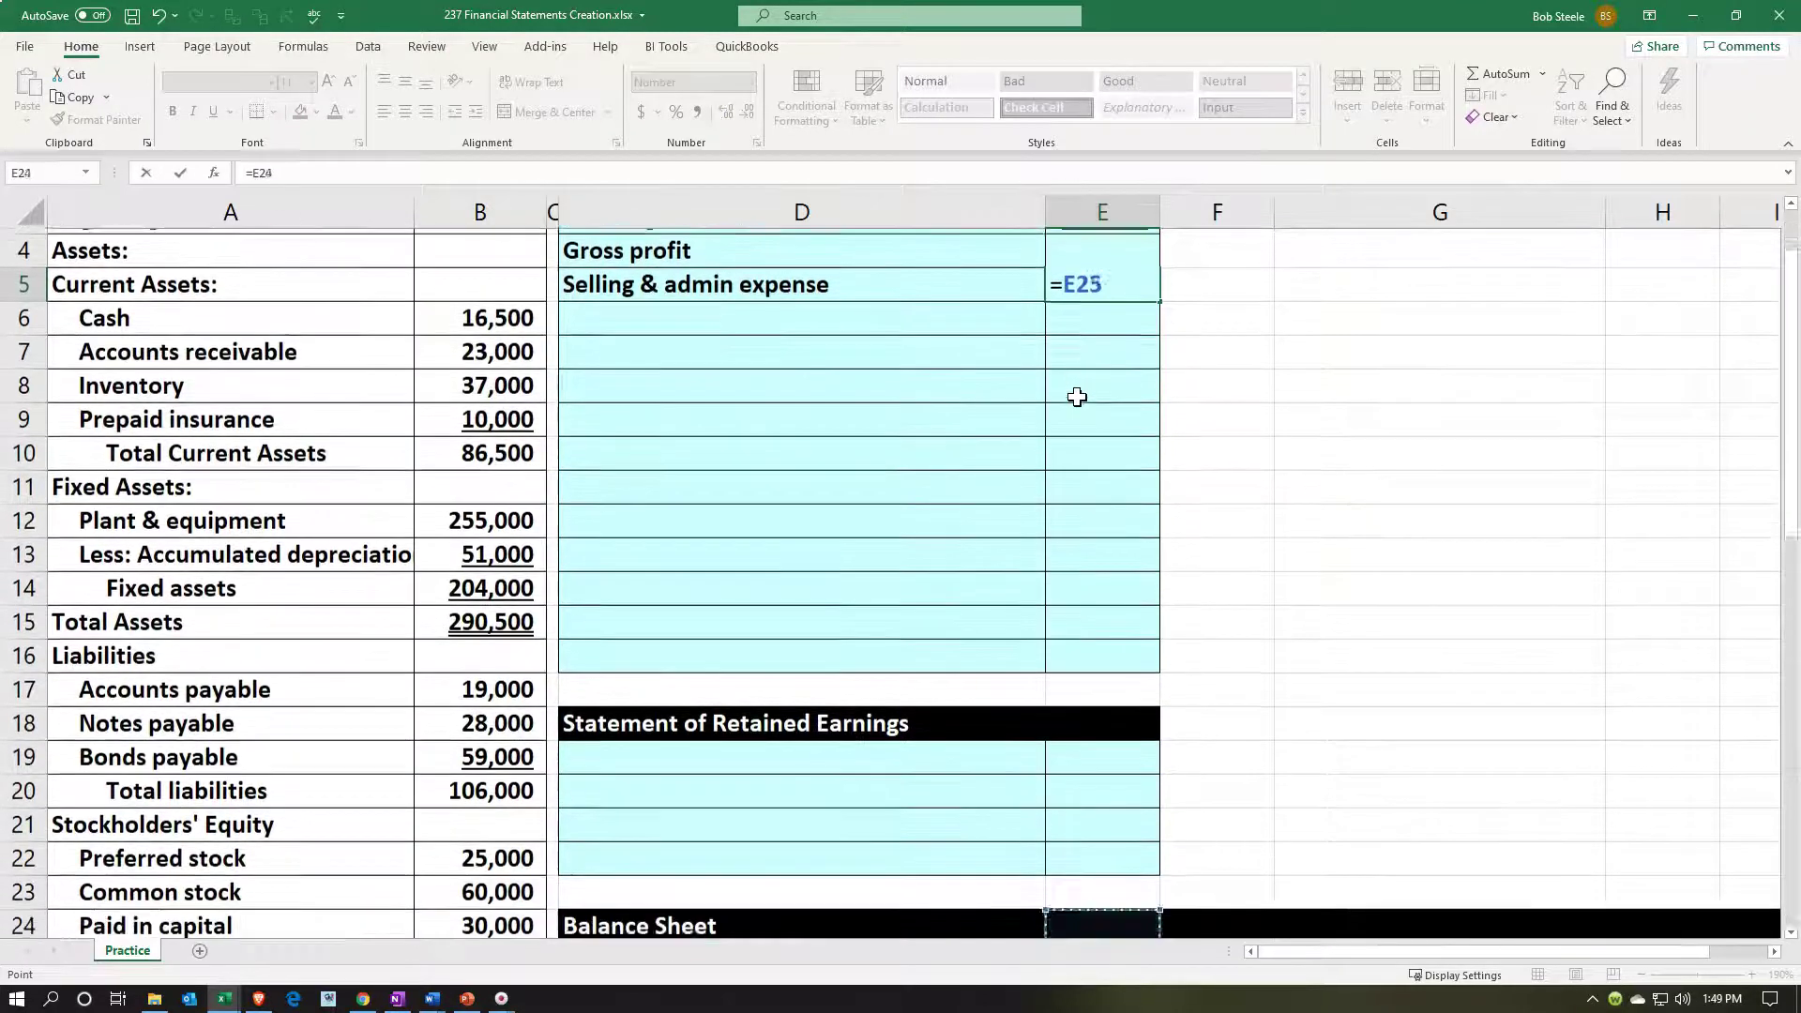
key("Down")
key("Down")
key("Down")
key("Down")
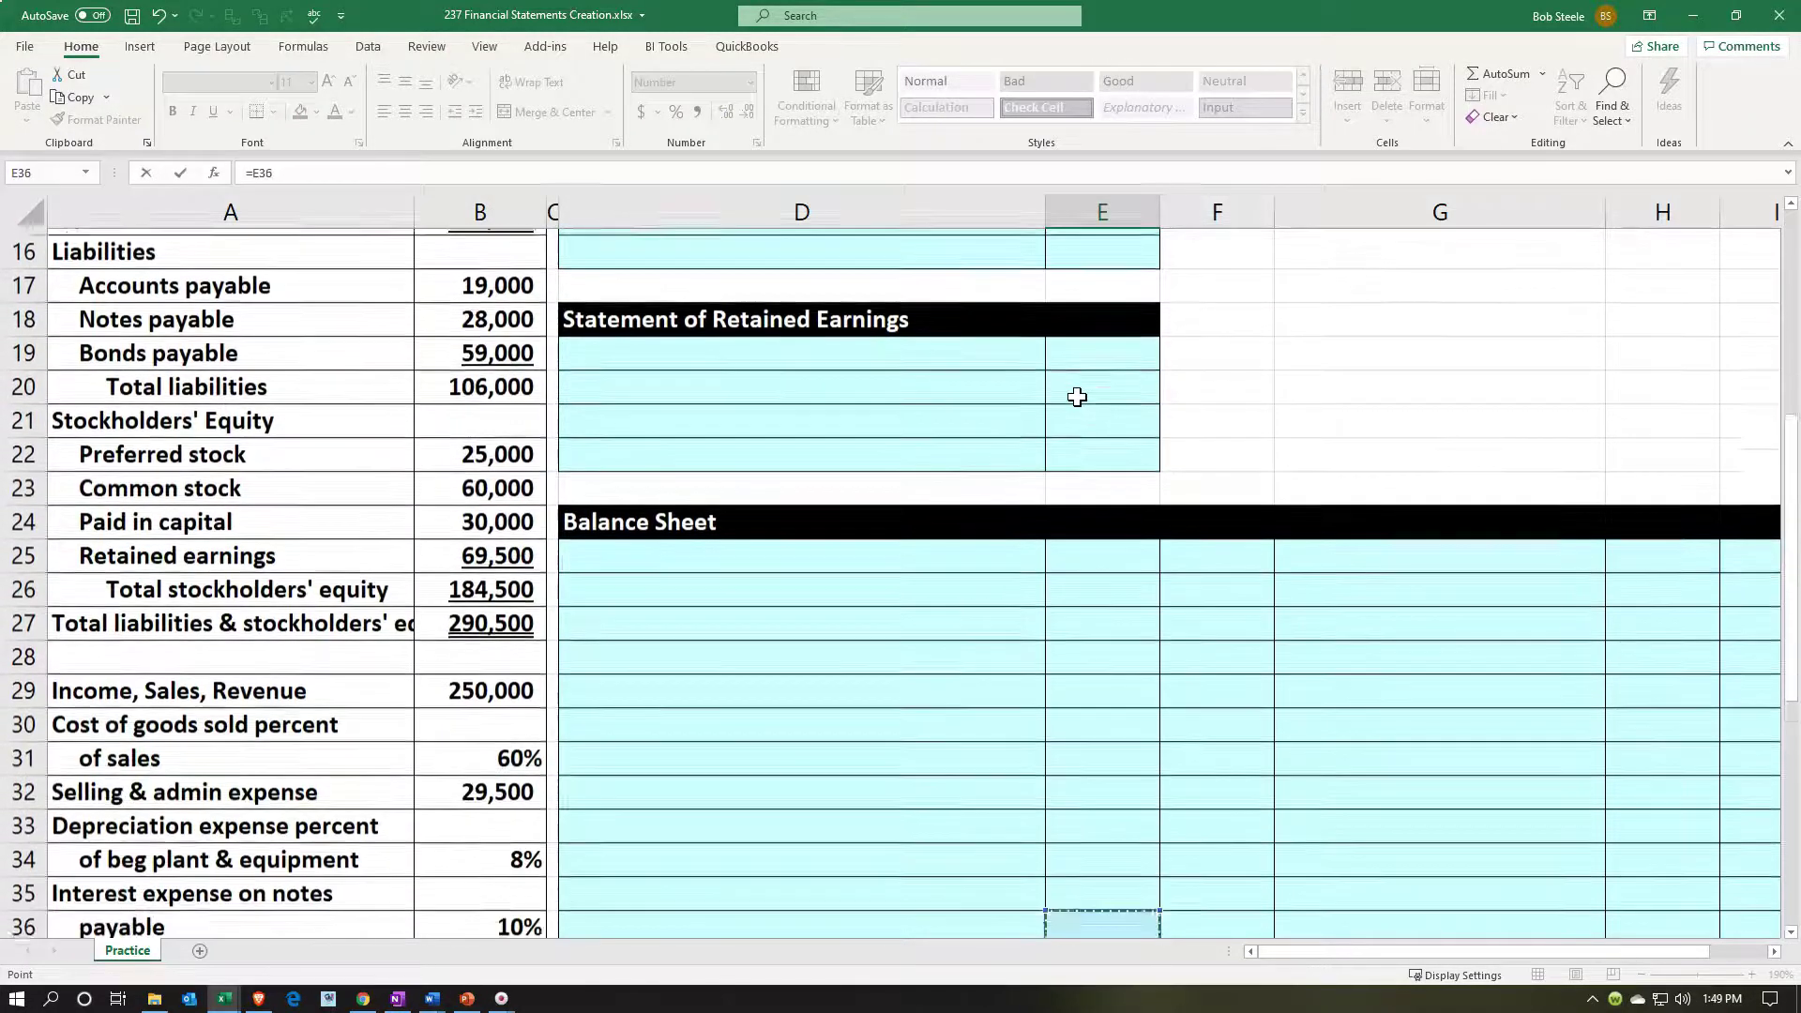
key("Left")
key("Left")
key("Left")
key("Up")
key("Up")
key("Up")
key("Up")
key("Up")
key("Up")
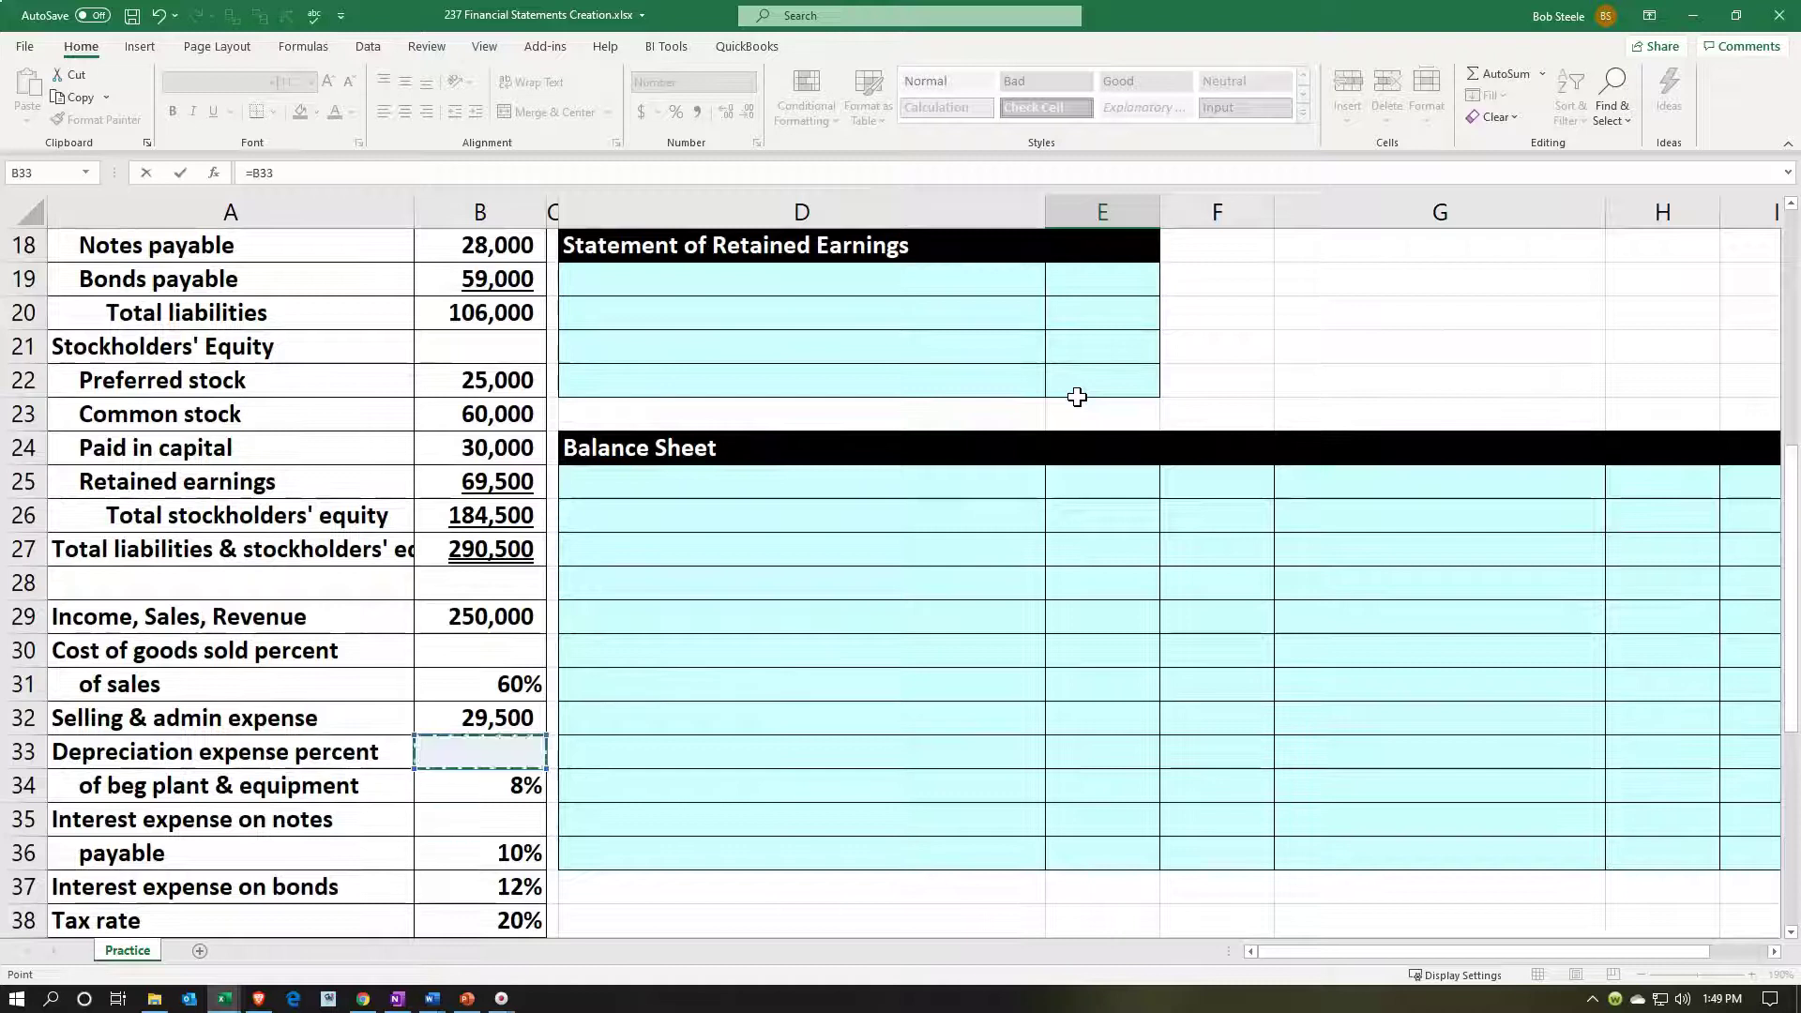
key("Return")
scroll(1076, 397, "up", 3)
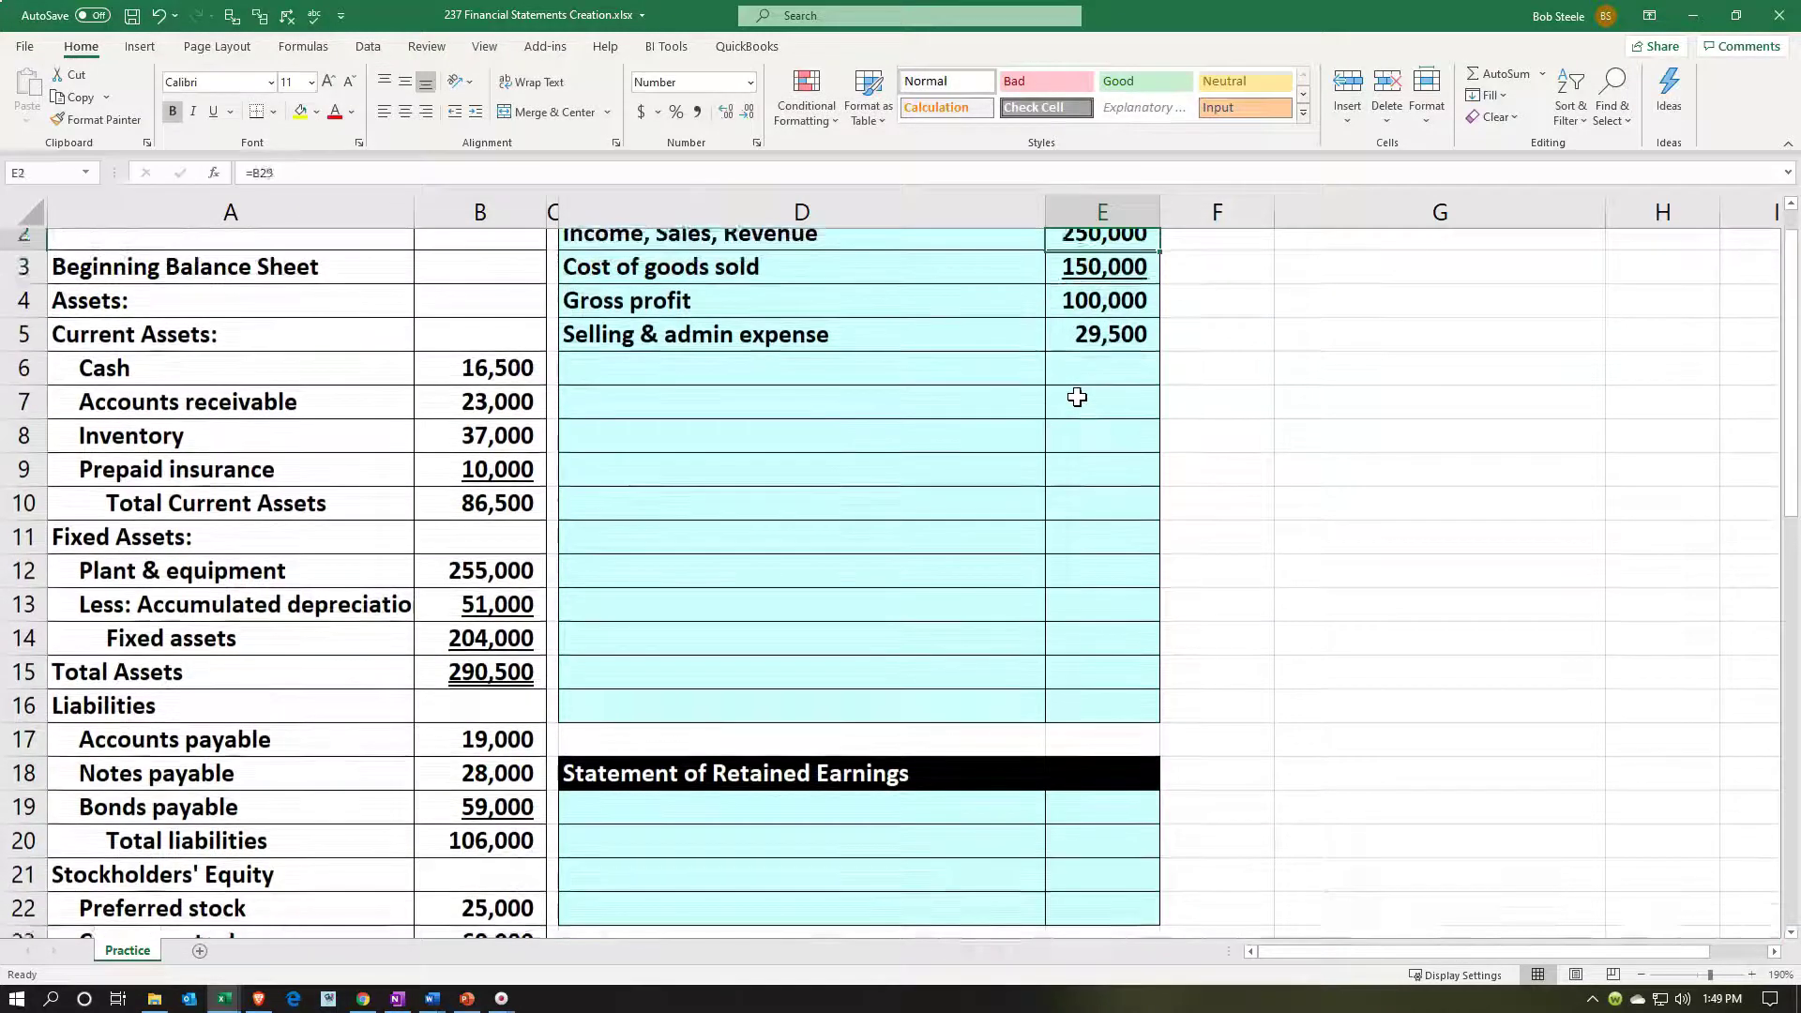
Step: Enter "Depreciation expense" in D6 and calculate it in E6 from beginning plant and equipment with =B34*B12
key("Left")
key("Left")
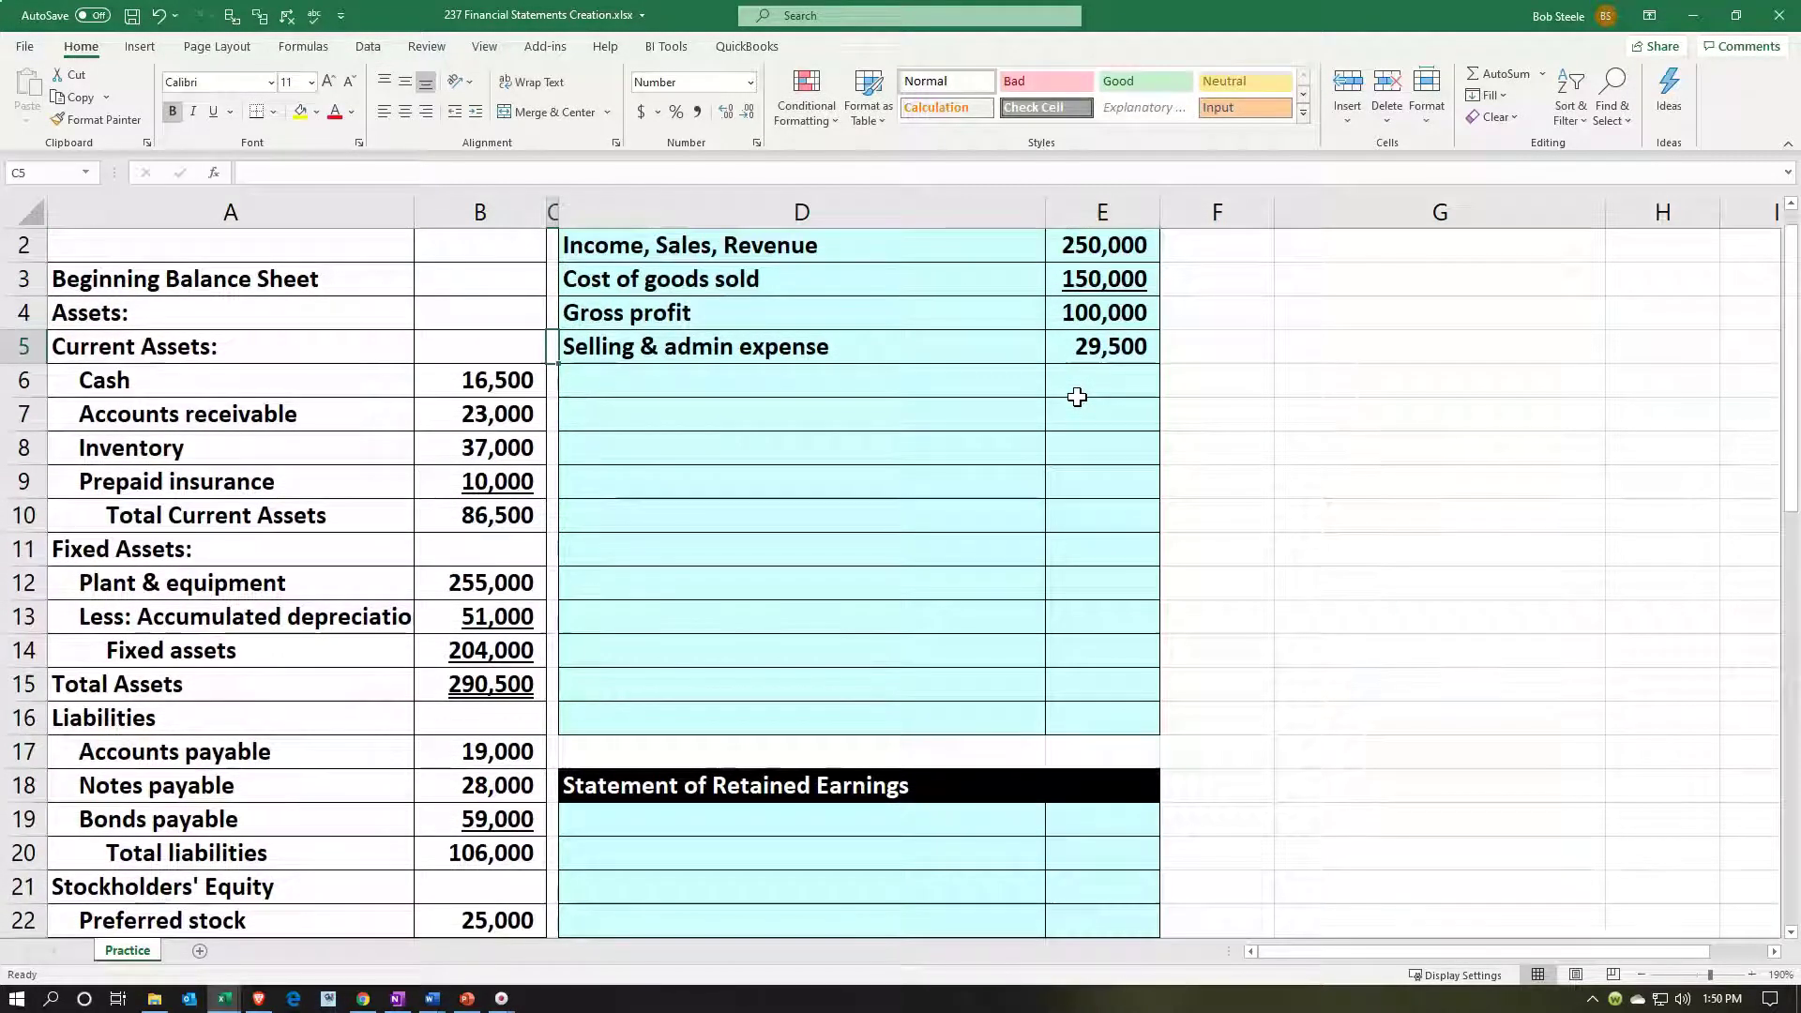
key("Right")
key("Down")
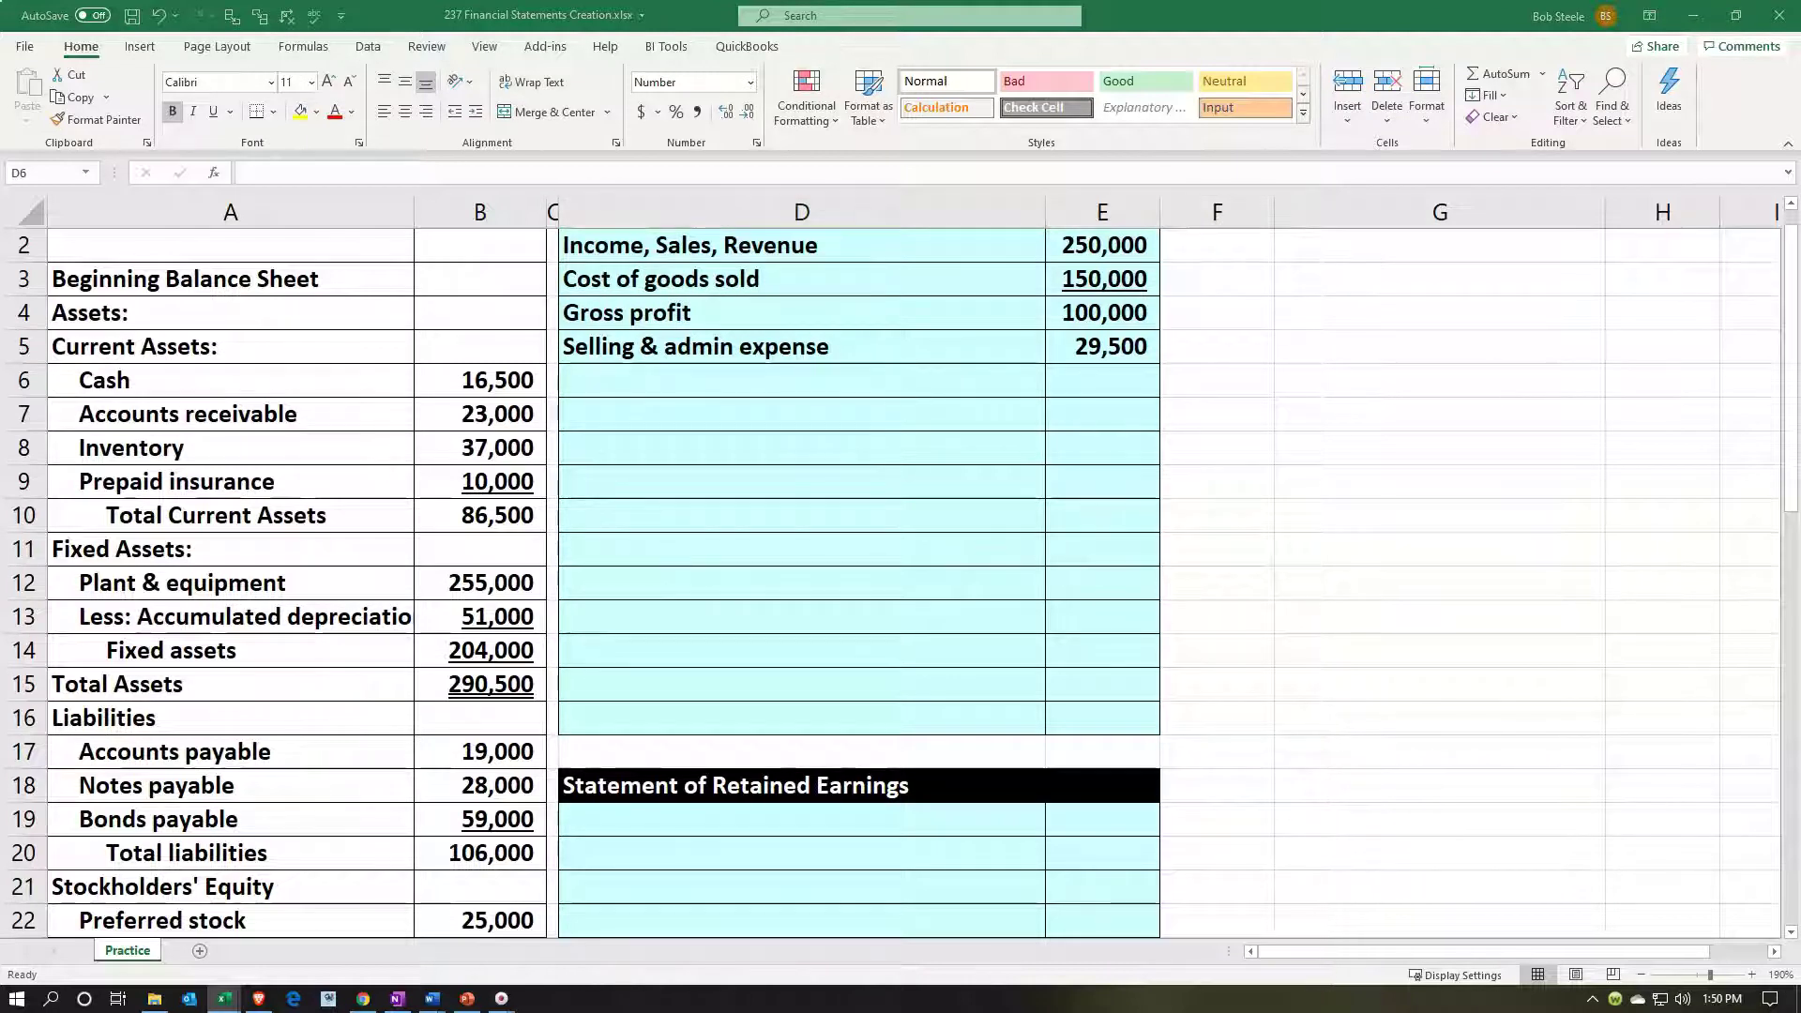
left_click(683, 389)
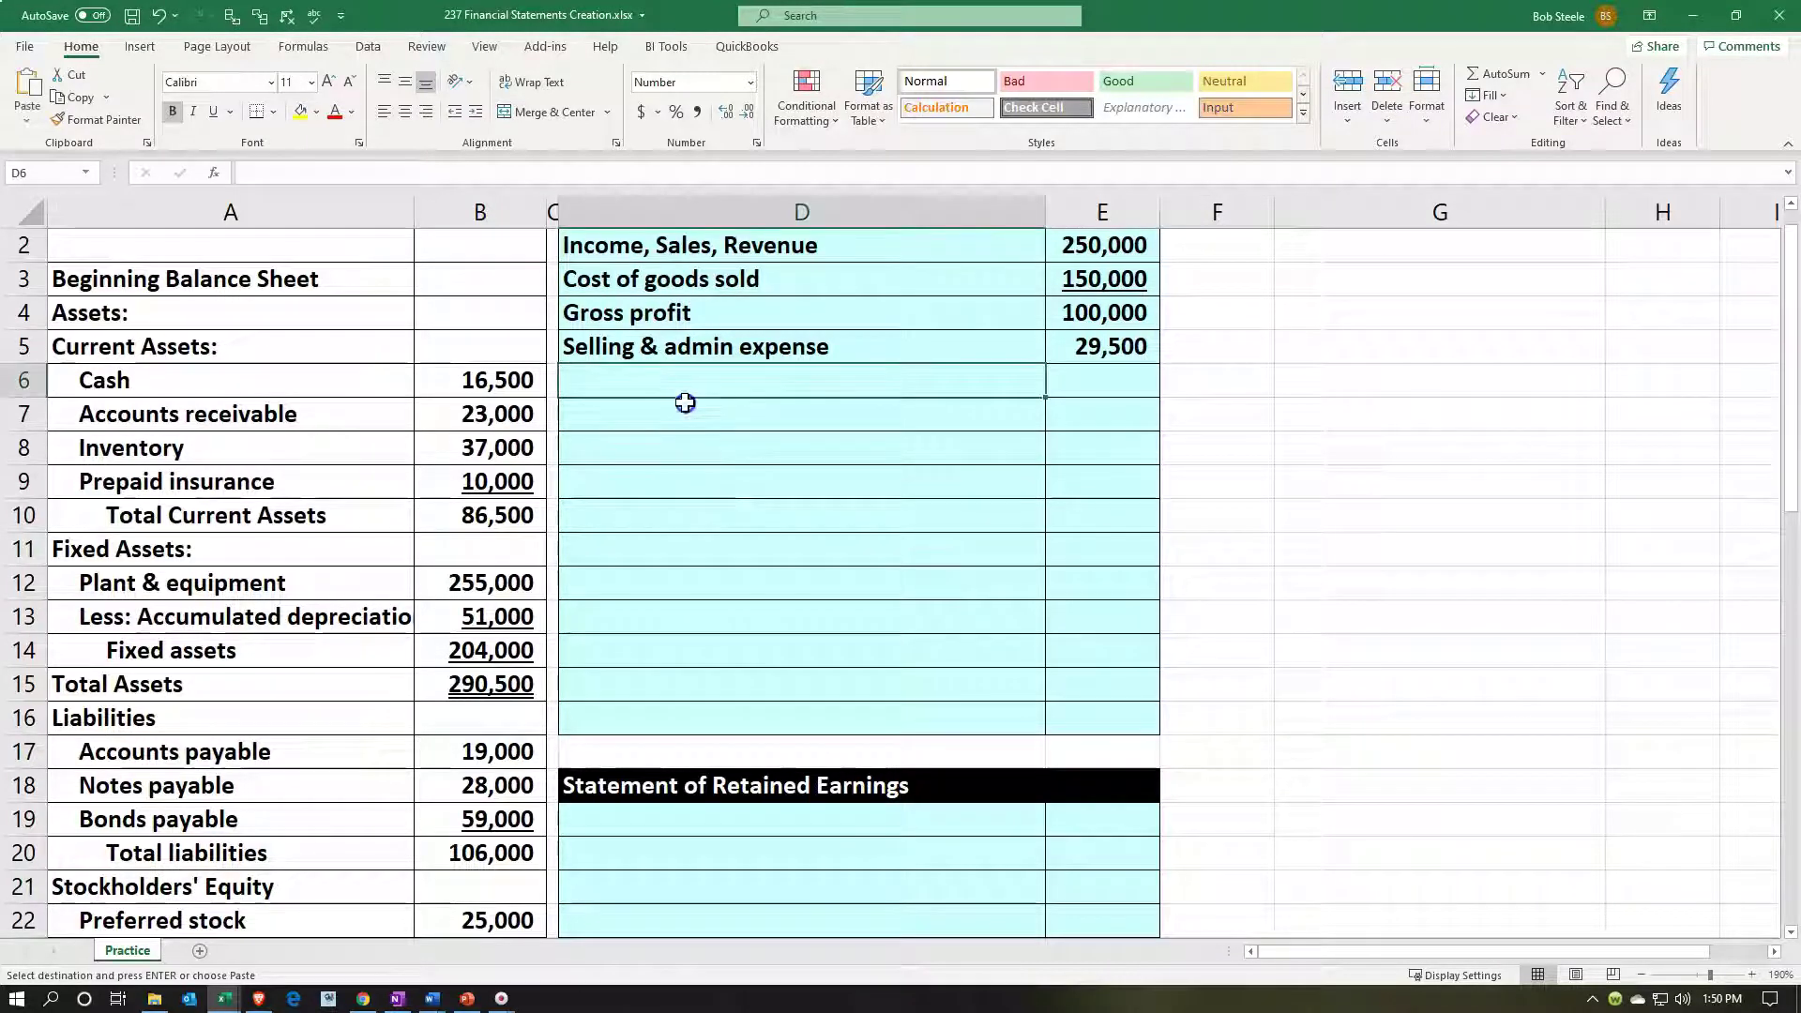
key("ctrl+v")
key("Right")
type("=")
key("Down")
key("Down")
key("Down")
key("Down")
key("Down")
key("Down")
key("Down")
key("Down")
key("Down")
key("Down")
key("Down")
key("Down")
key("Down")
key("Down")
key("Down")
key("Down")
key("Down")
key("Down")
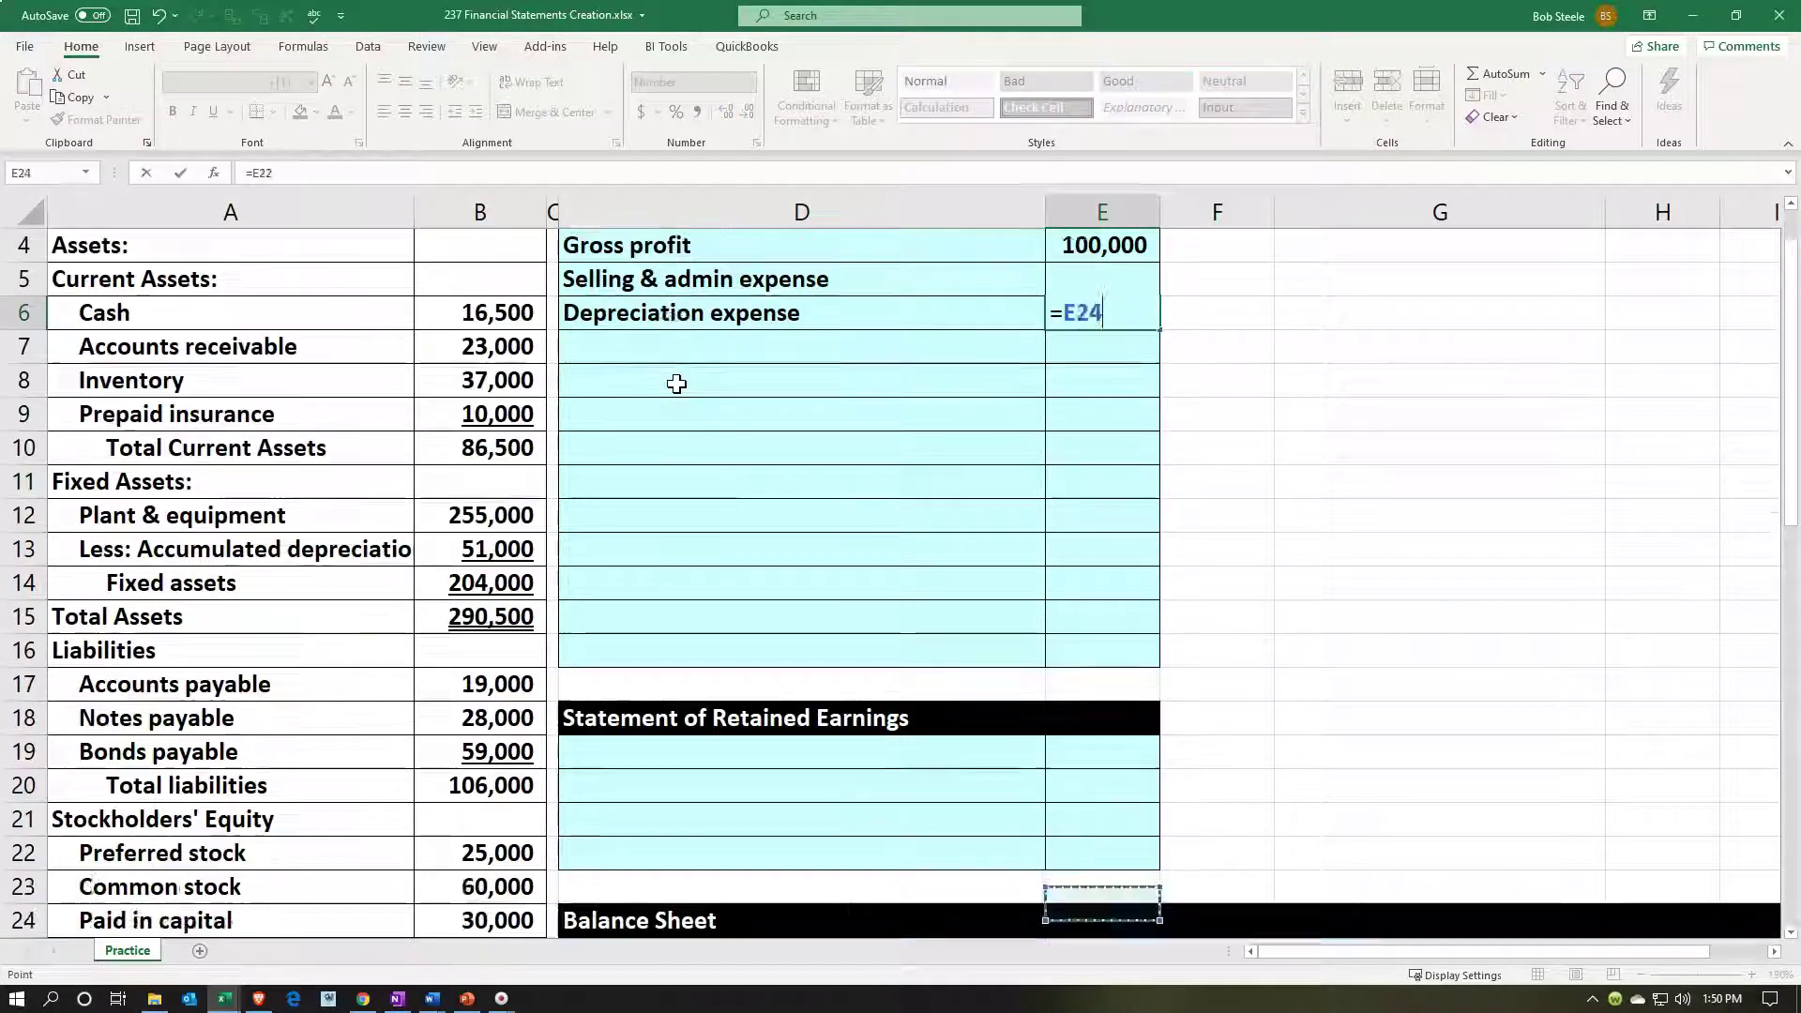
key("Down")
key("Down")
key("Down")
key("Down")
key("Down")
key("Down")
key("Down")
key("Down")
key("Down")
key("Down")
key("Down")
key("Down")
key("Down")
key("Down")
key("Left")
key("Left")
key("Left")
key("Left")
key("Up")
key("Up")
key("Up")
key("Up")
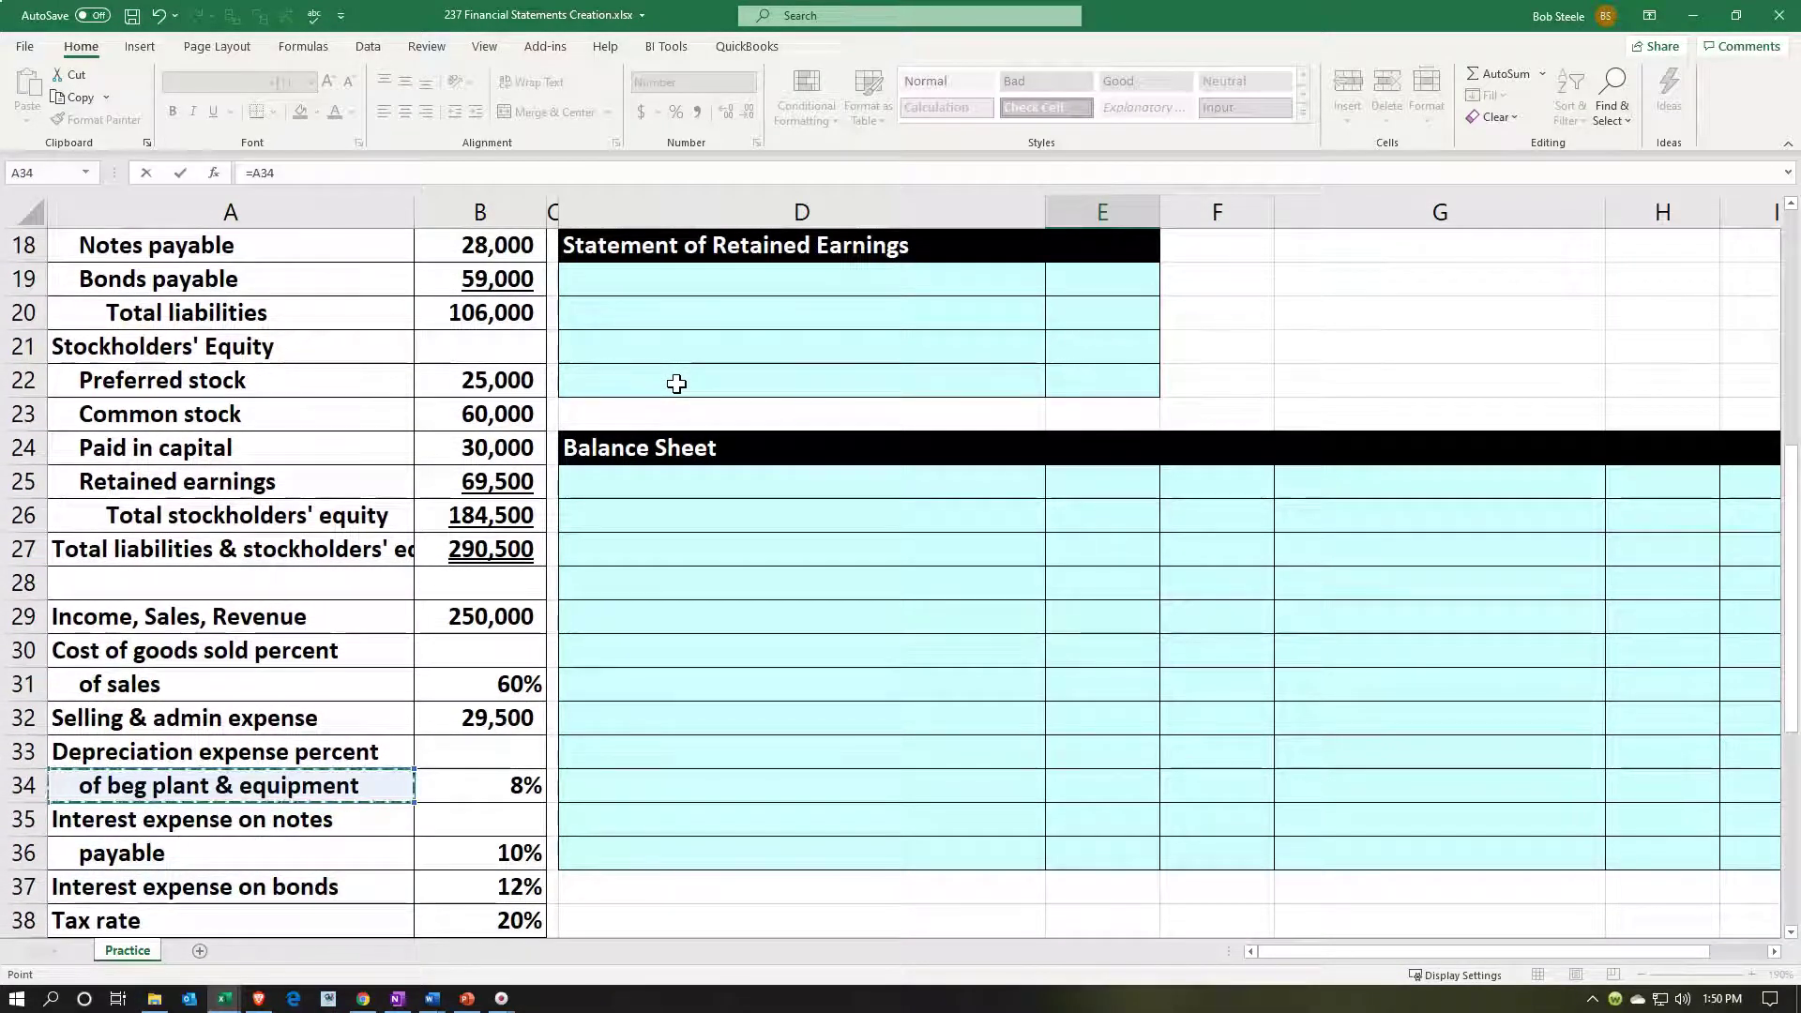
key("Right")
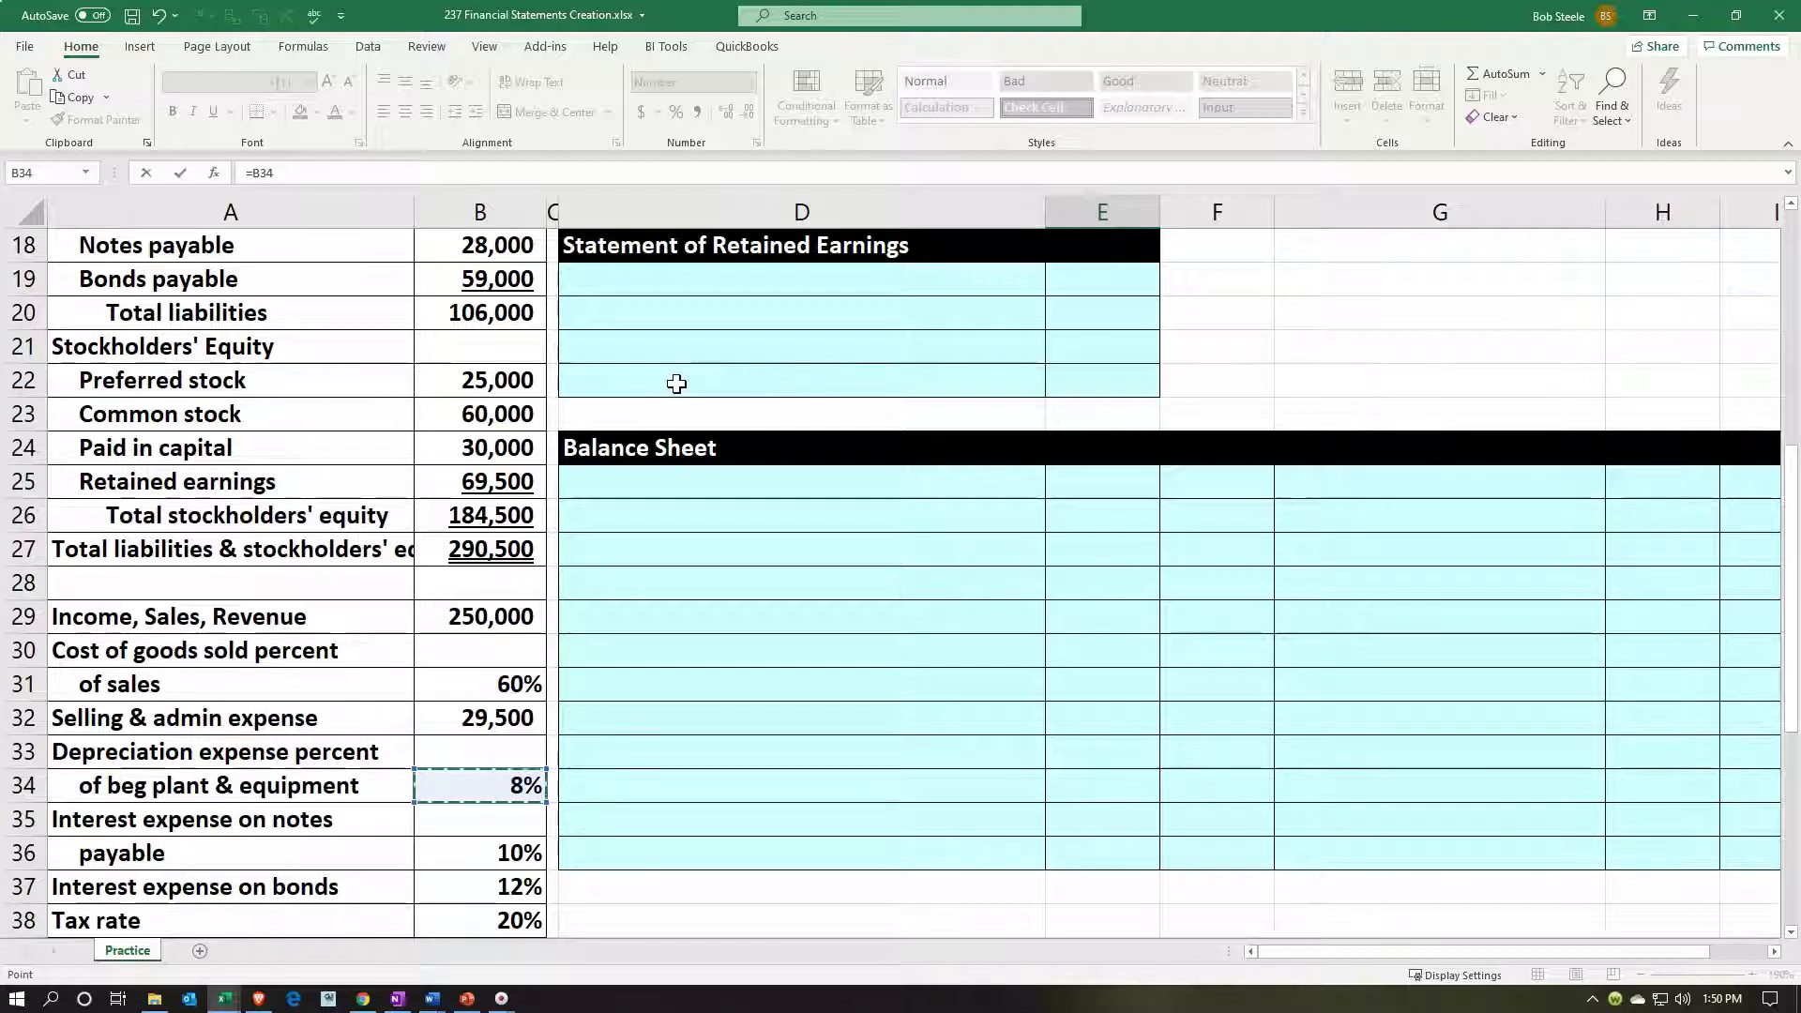
type("*")
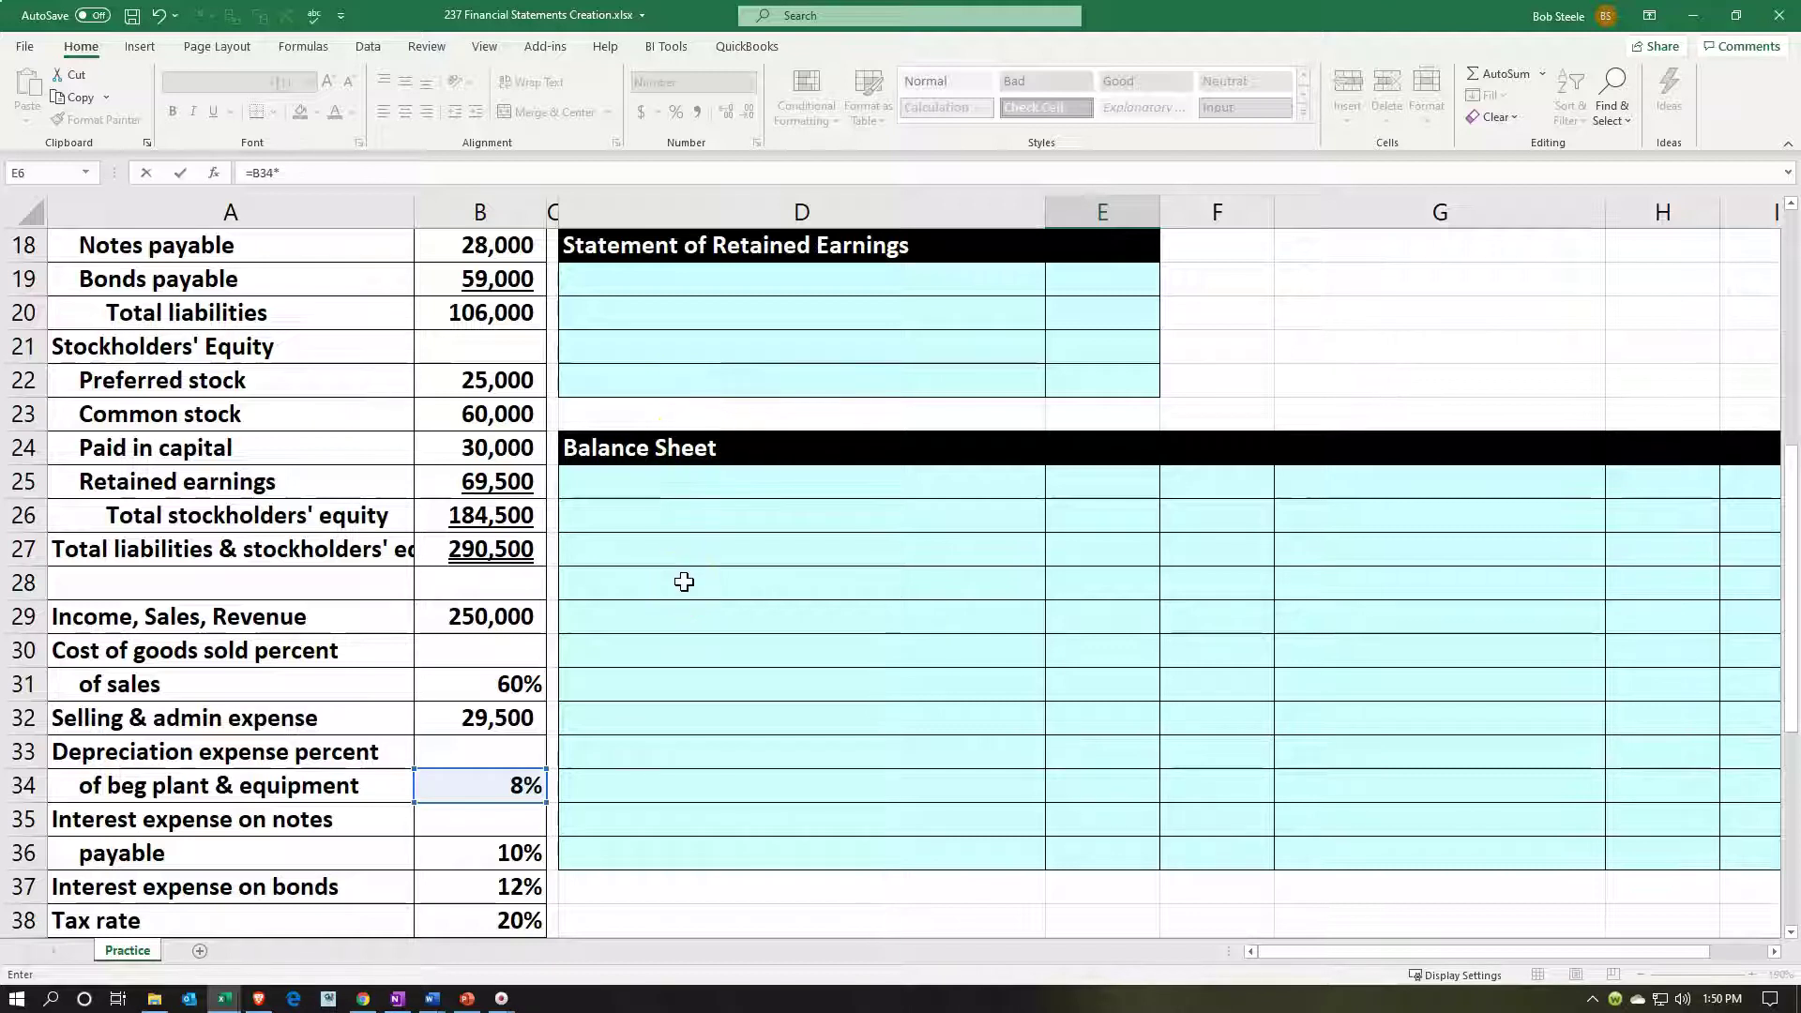
scroll(683, 583, "up", 2)
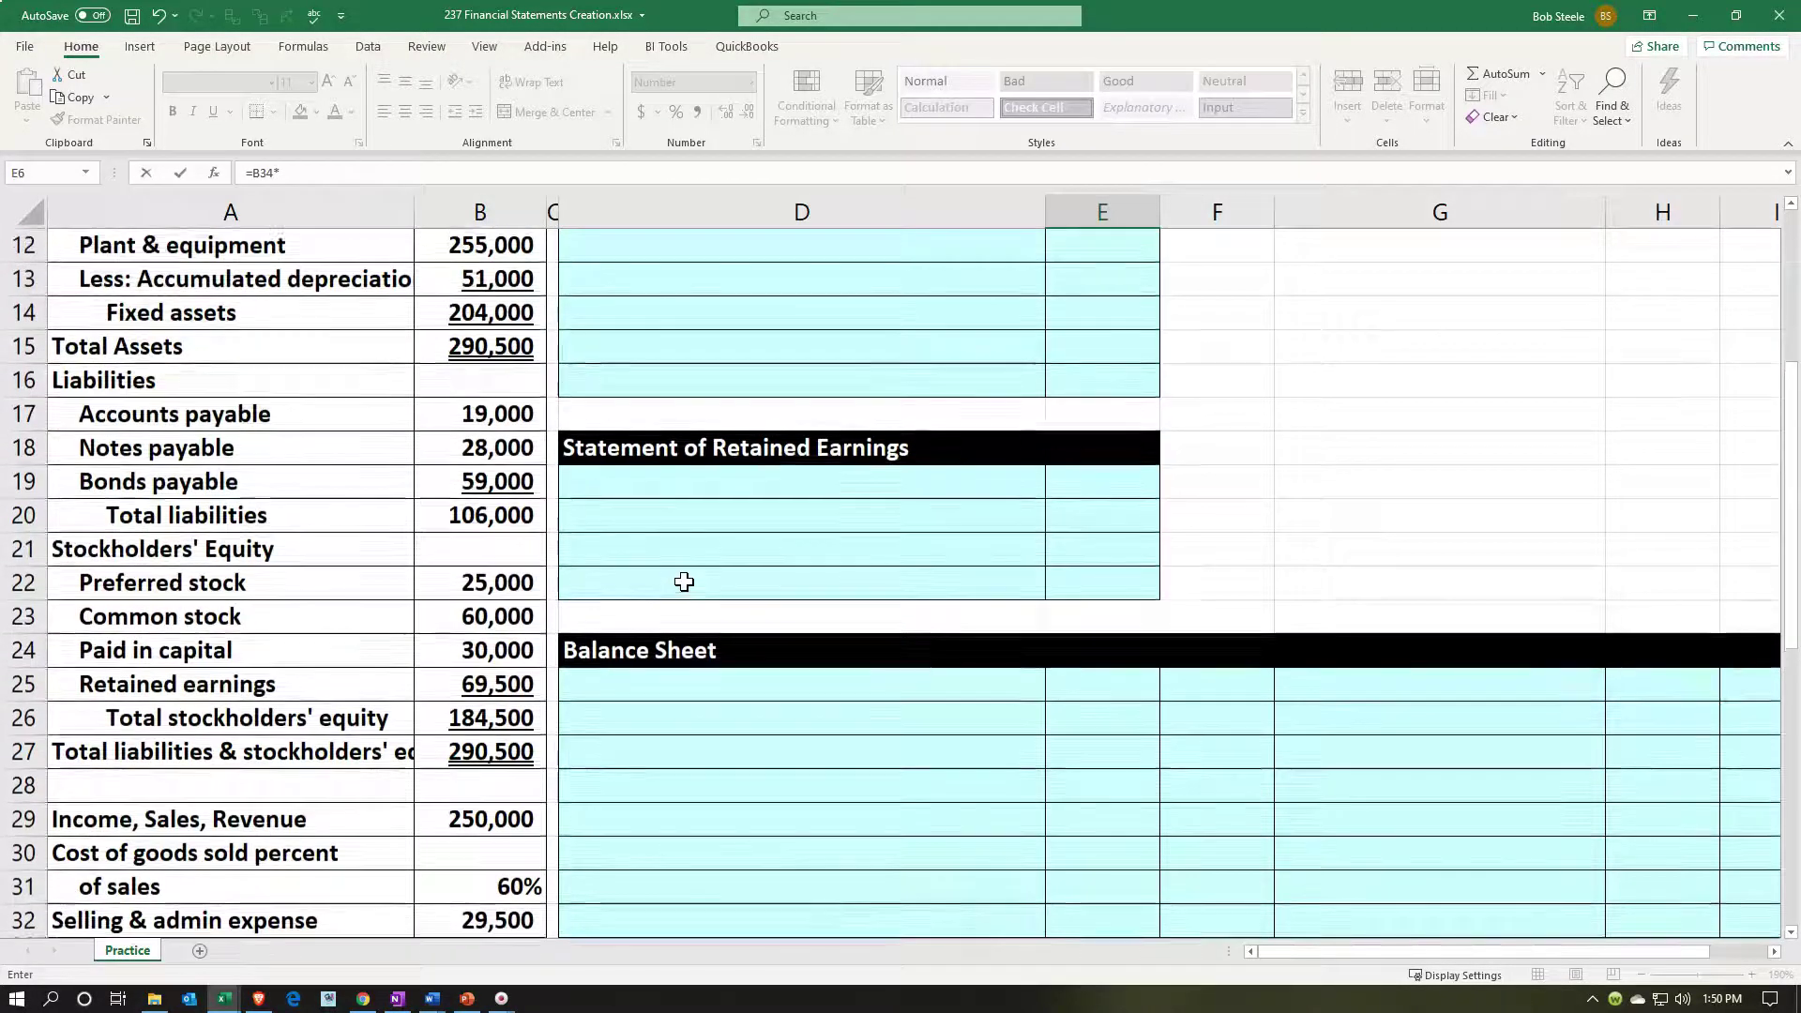
scroll(684, 583, "up", 1)
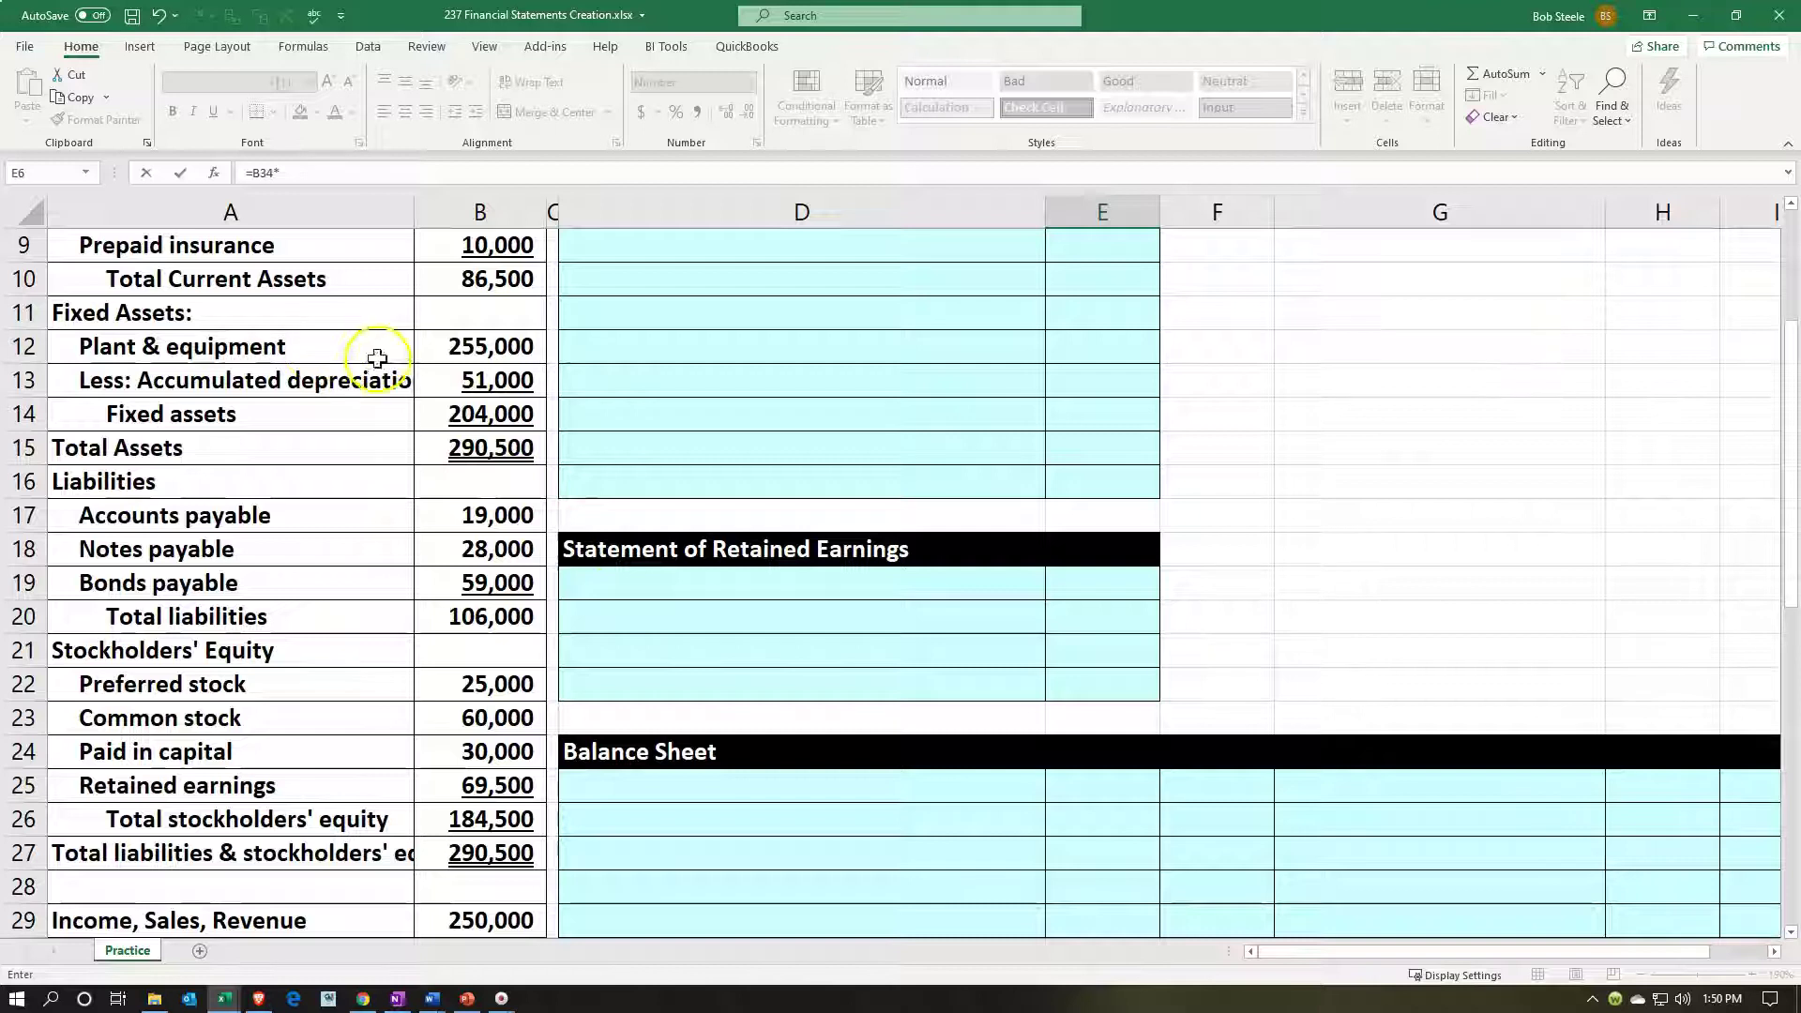
left_click(481, 346)
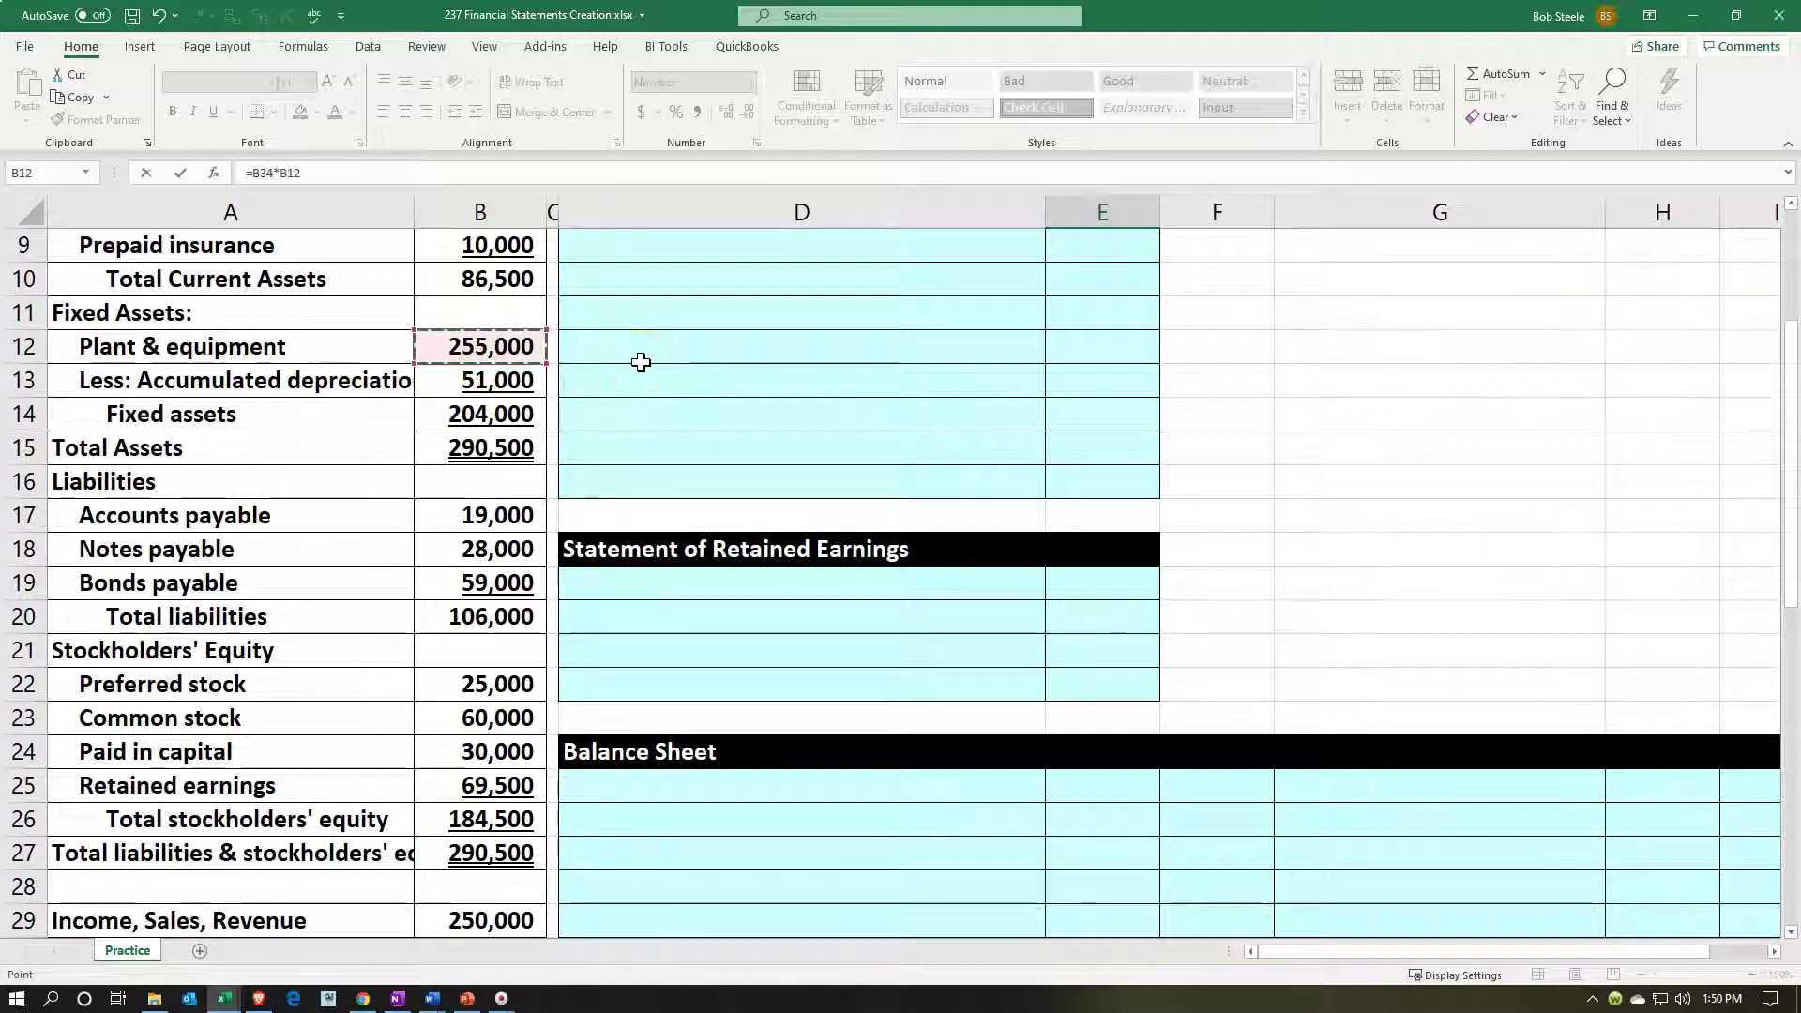
key("Return")
Step: Review the depreciation expense formula in E6 and underline the amount
scroll(641, 362, "up", 3)
left_click(1077, 387)
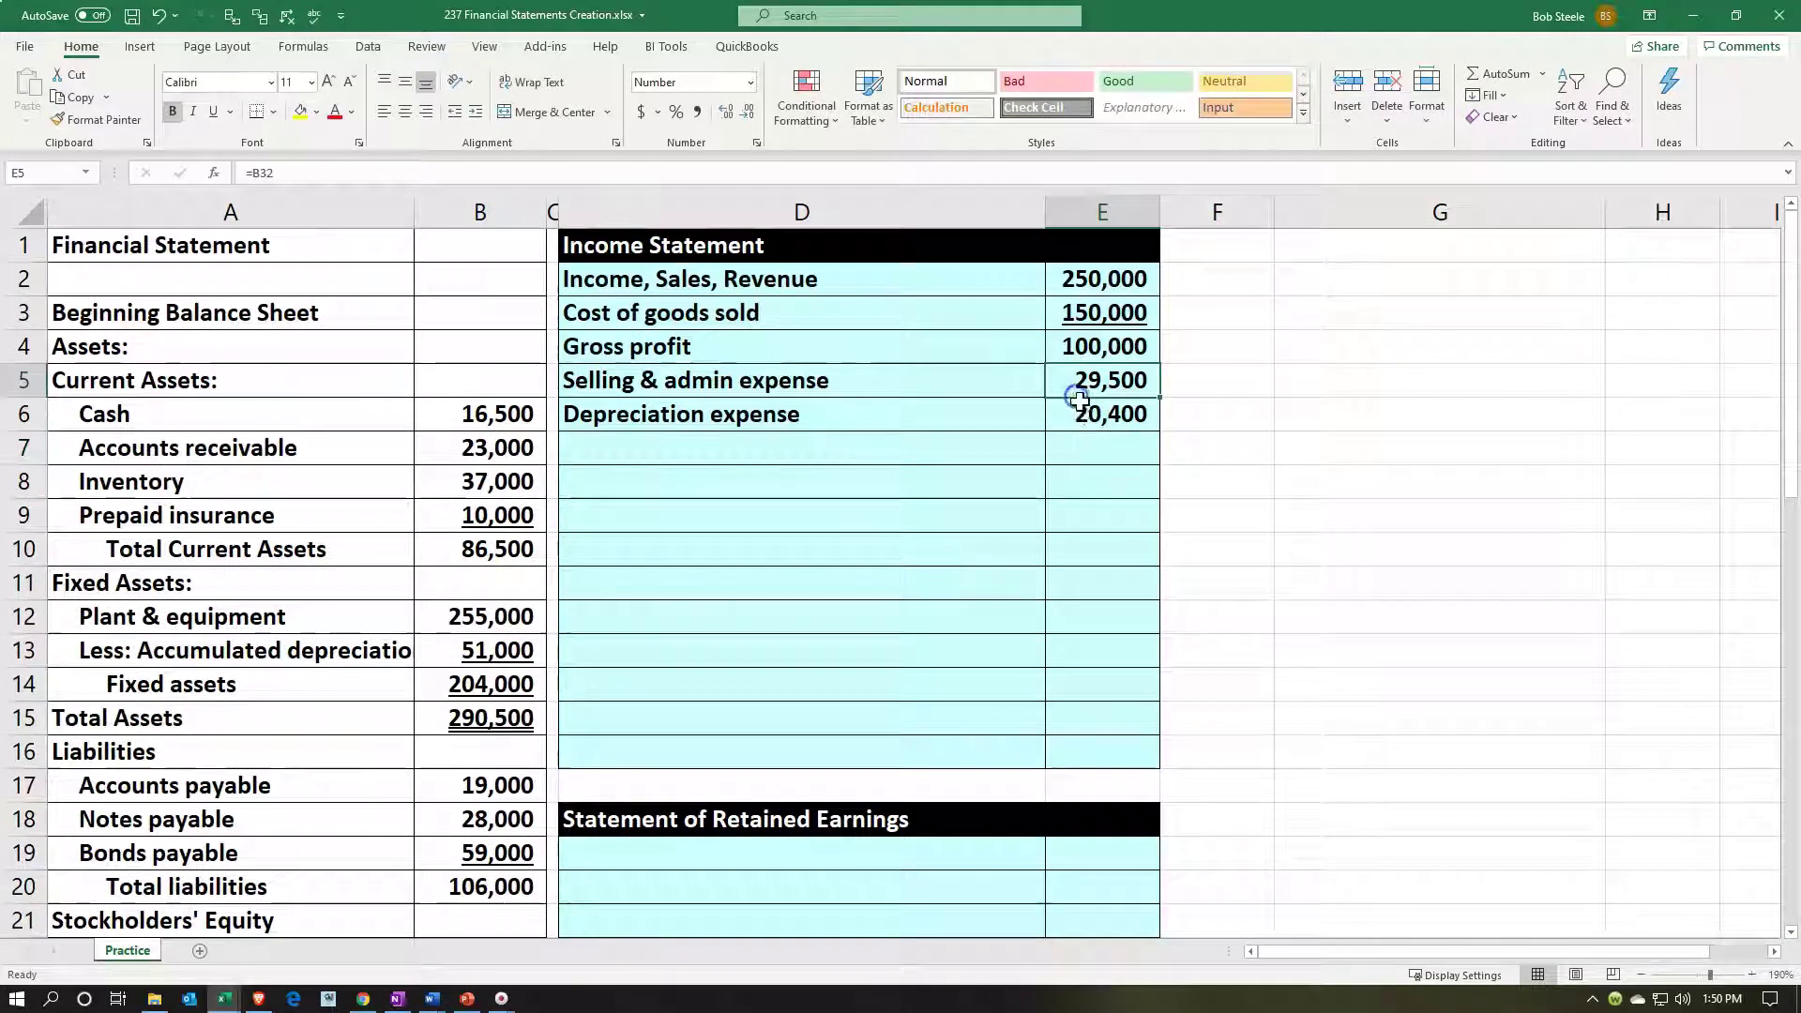
key("Delete")
double_click(1085, 412)
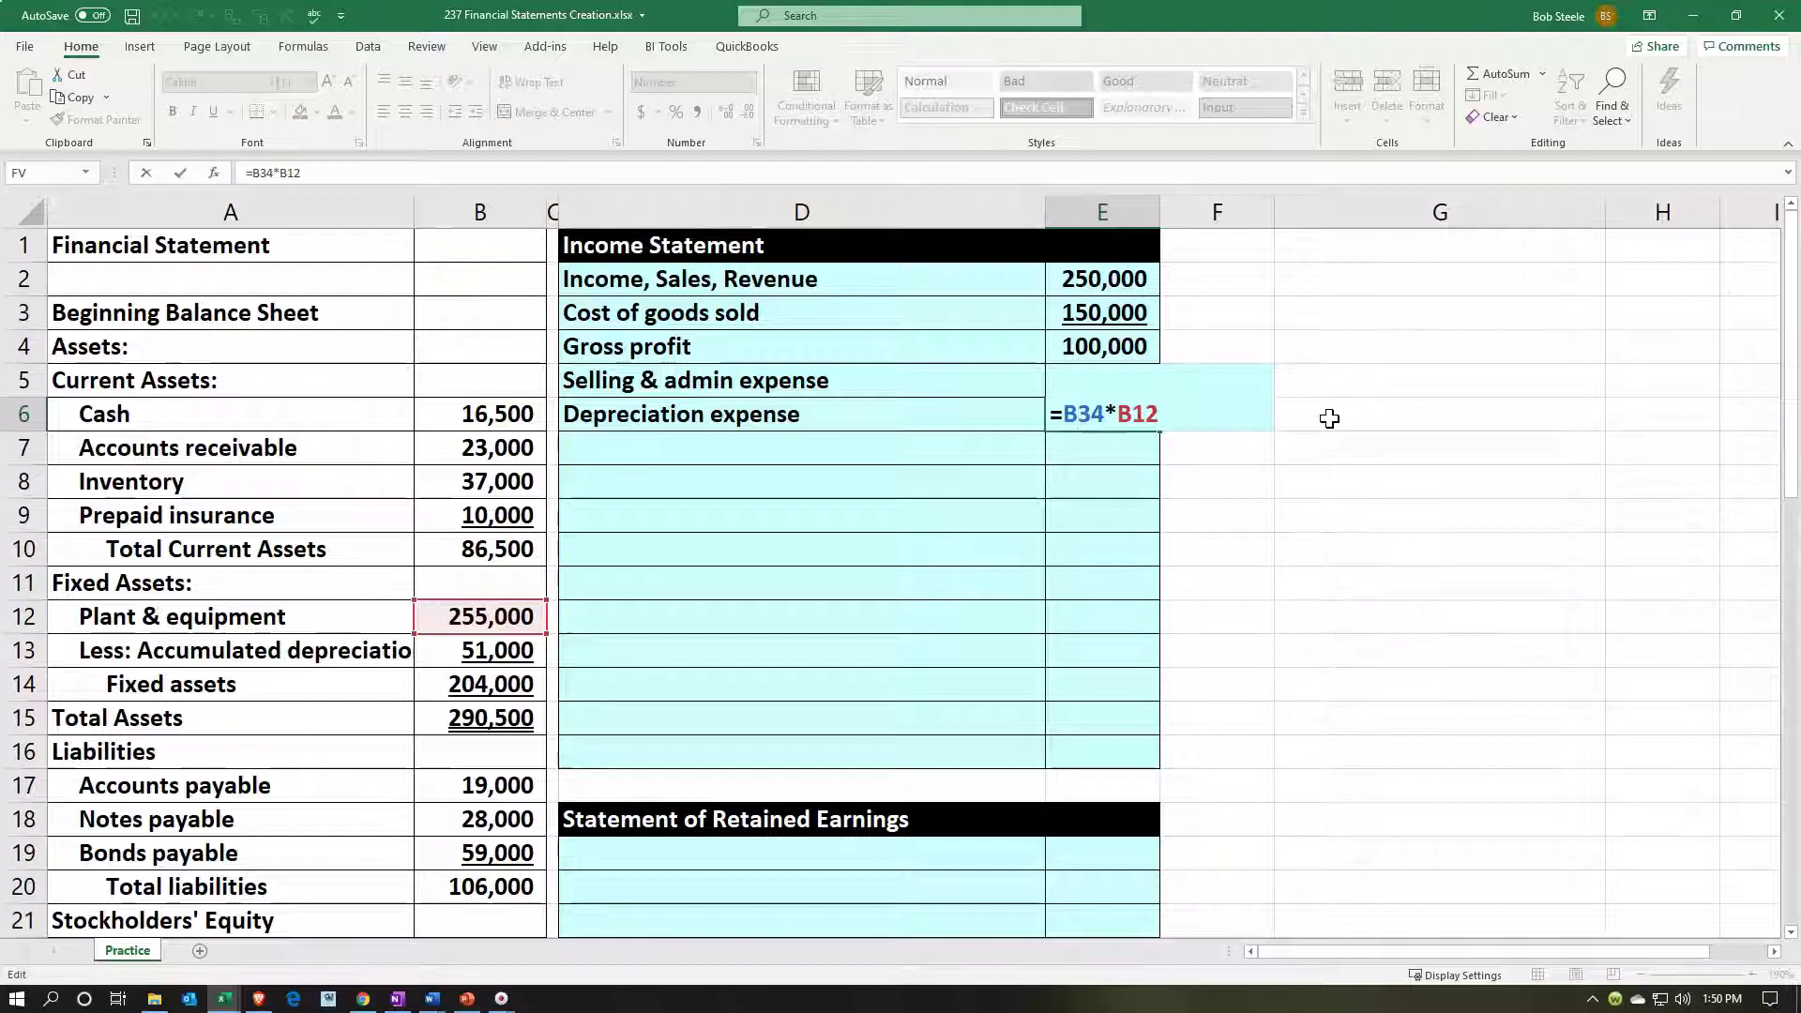
key("Return")
key("Up")
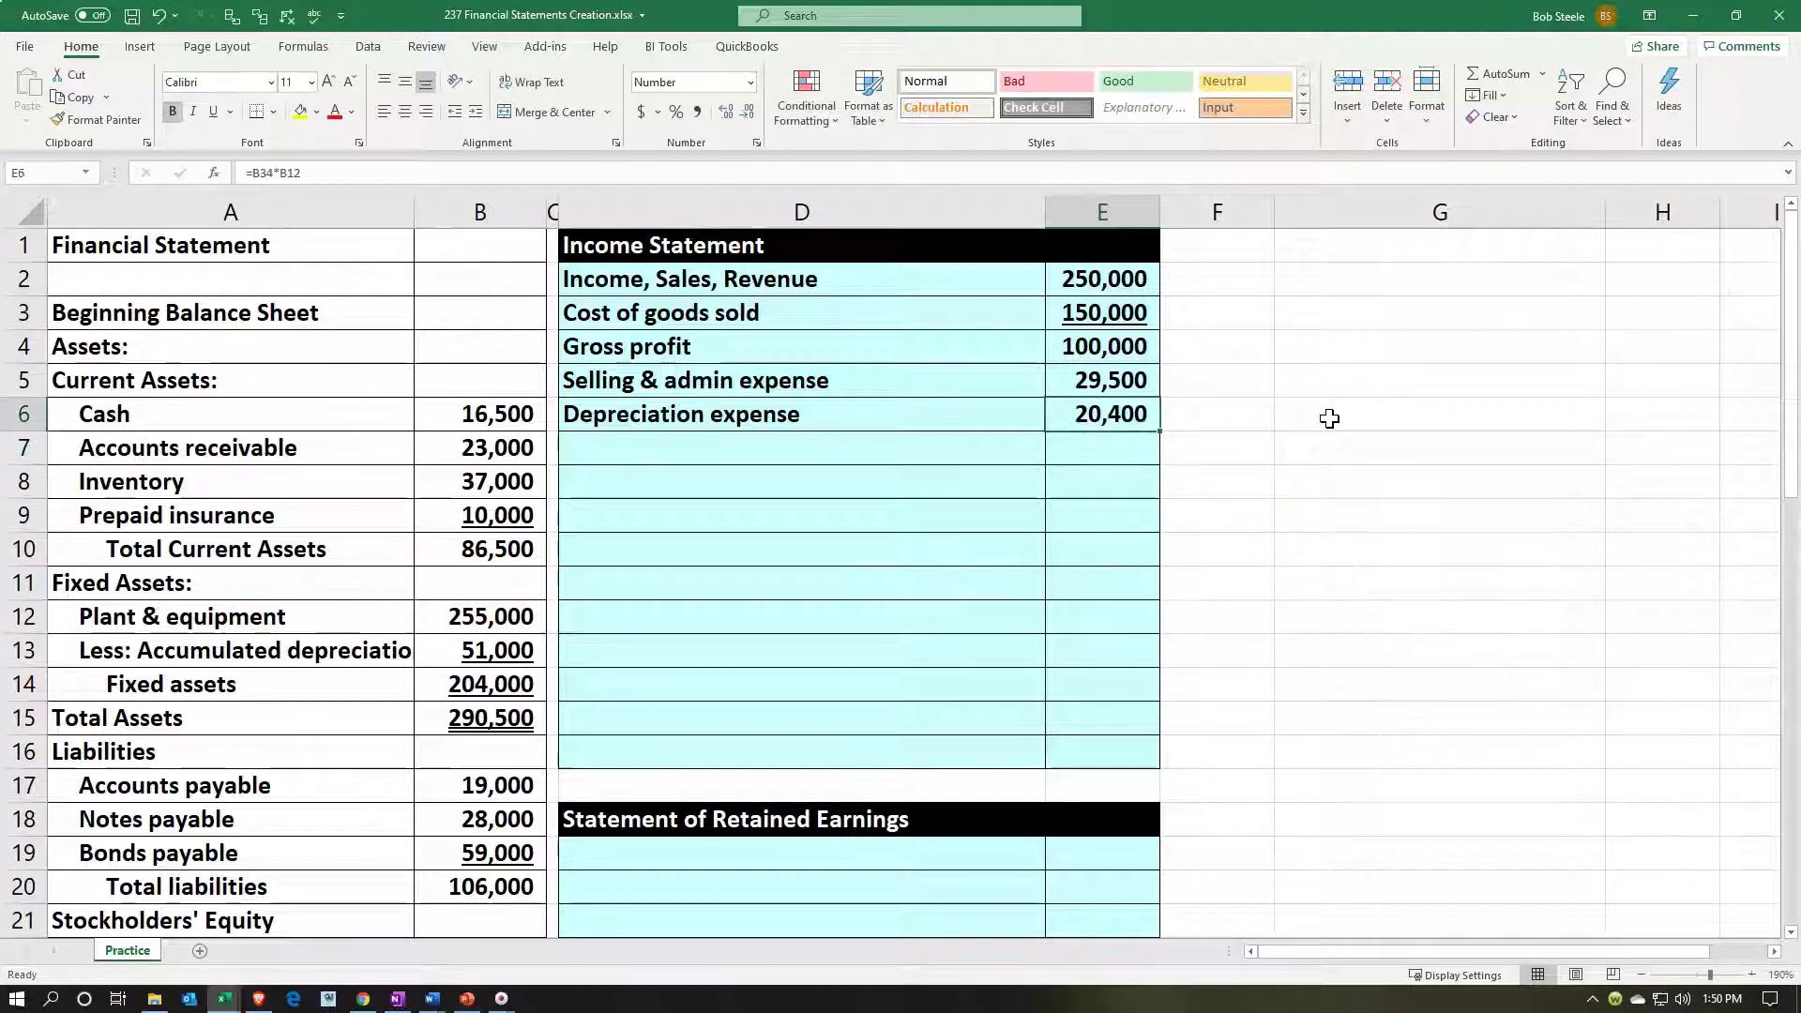
left_click(213, 112)
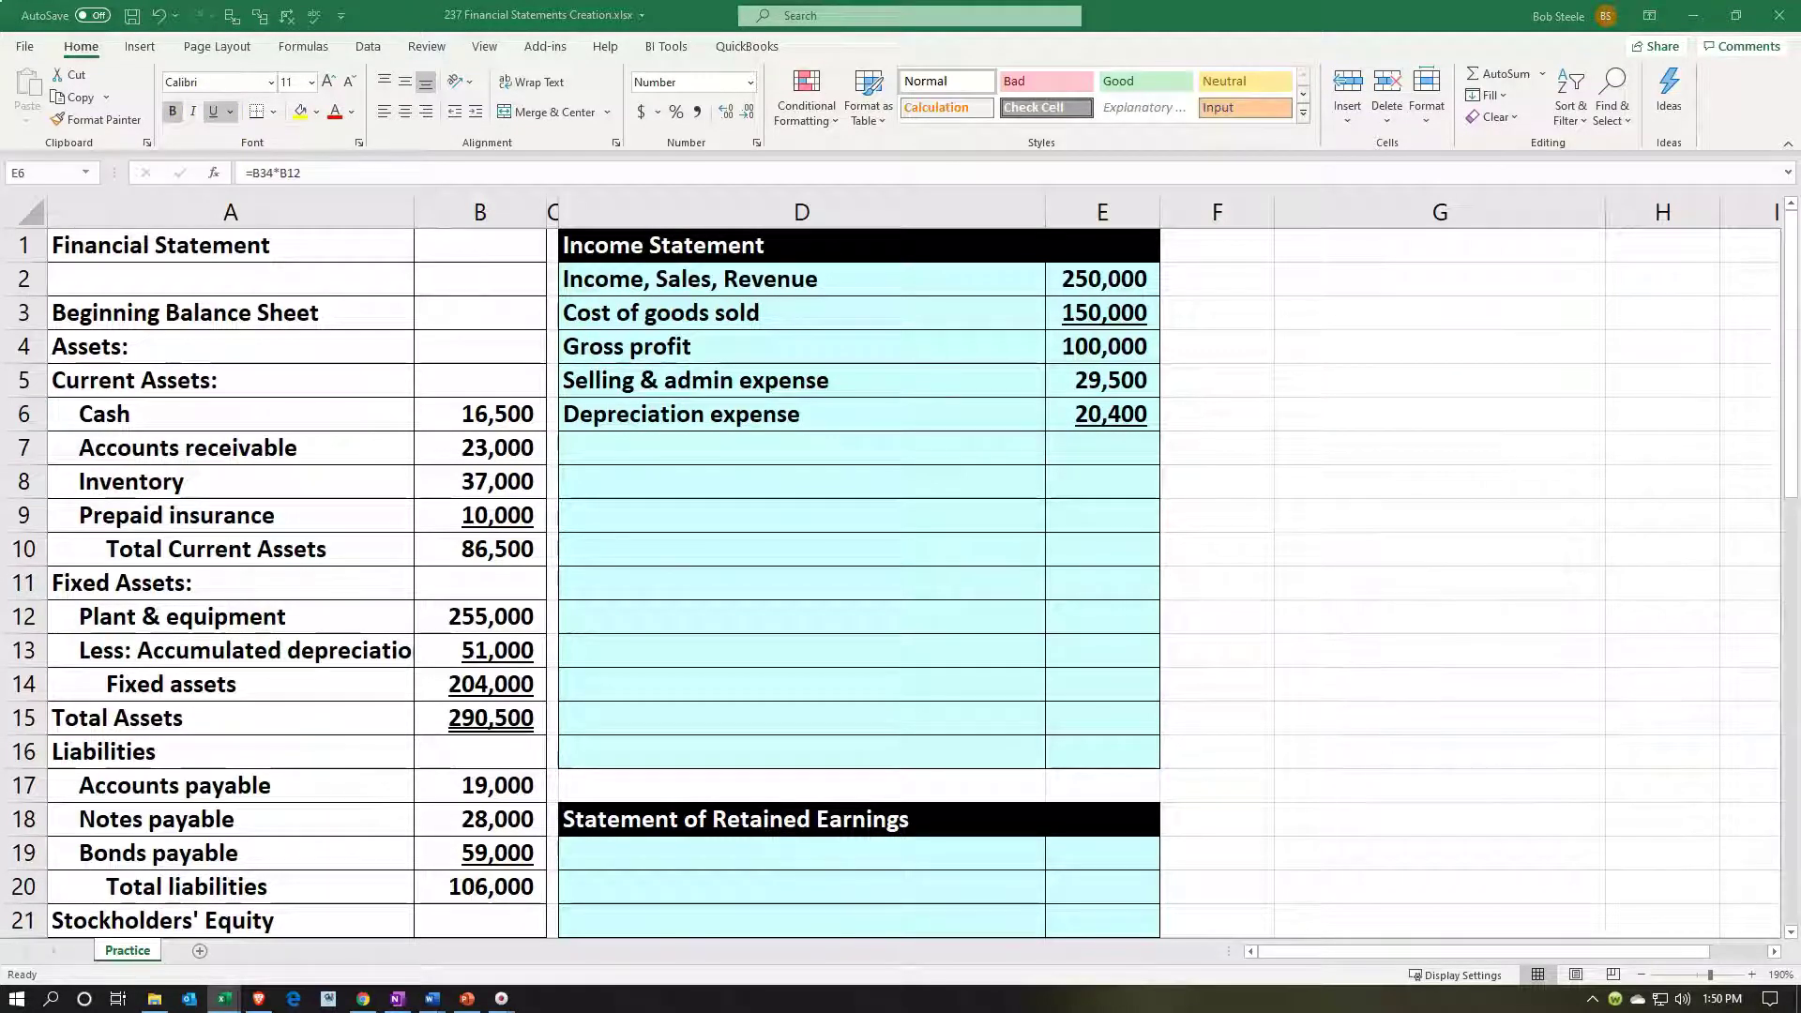
Step: Enter "Operating profit" in D7, calculate it in E7 with =E4-E5-E6, and reopen the formula for review
left_click(708, 436)
key("ctrl+v")
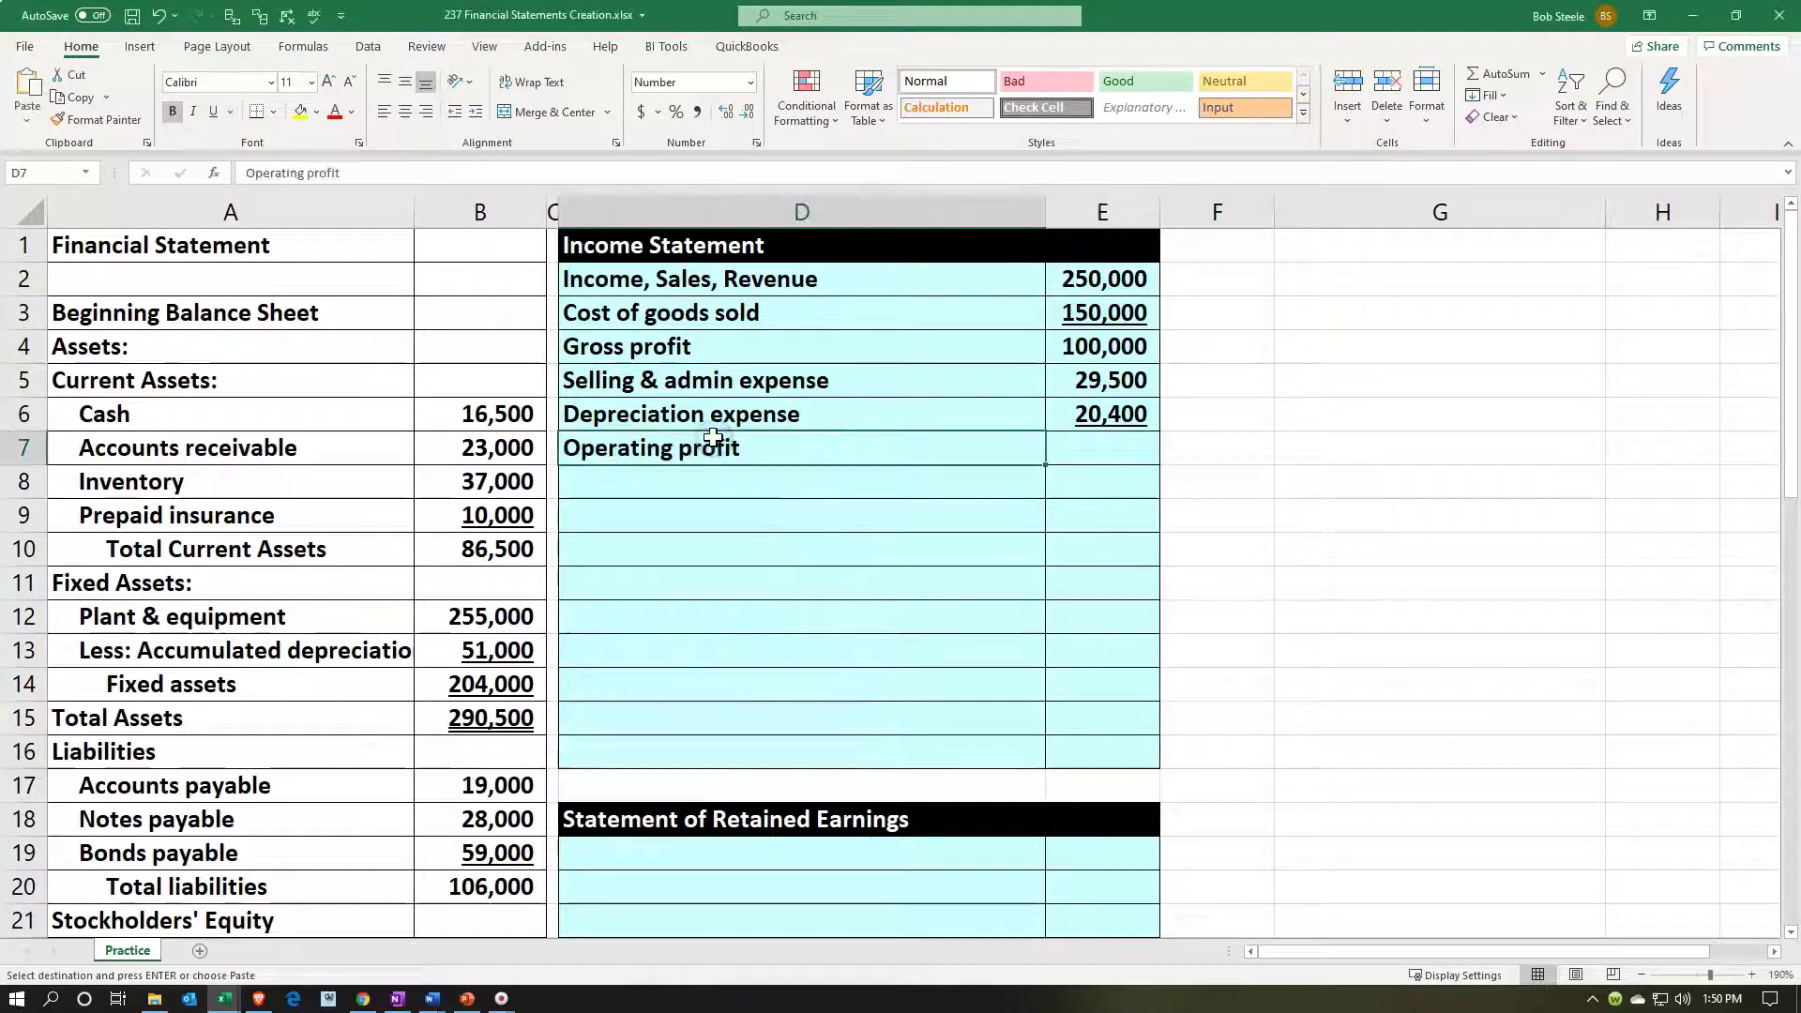
key("Right")
type("=")
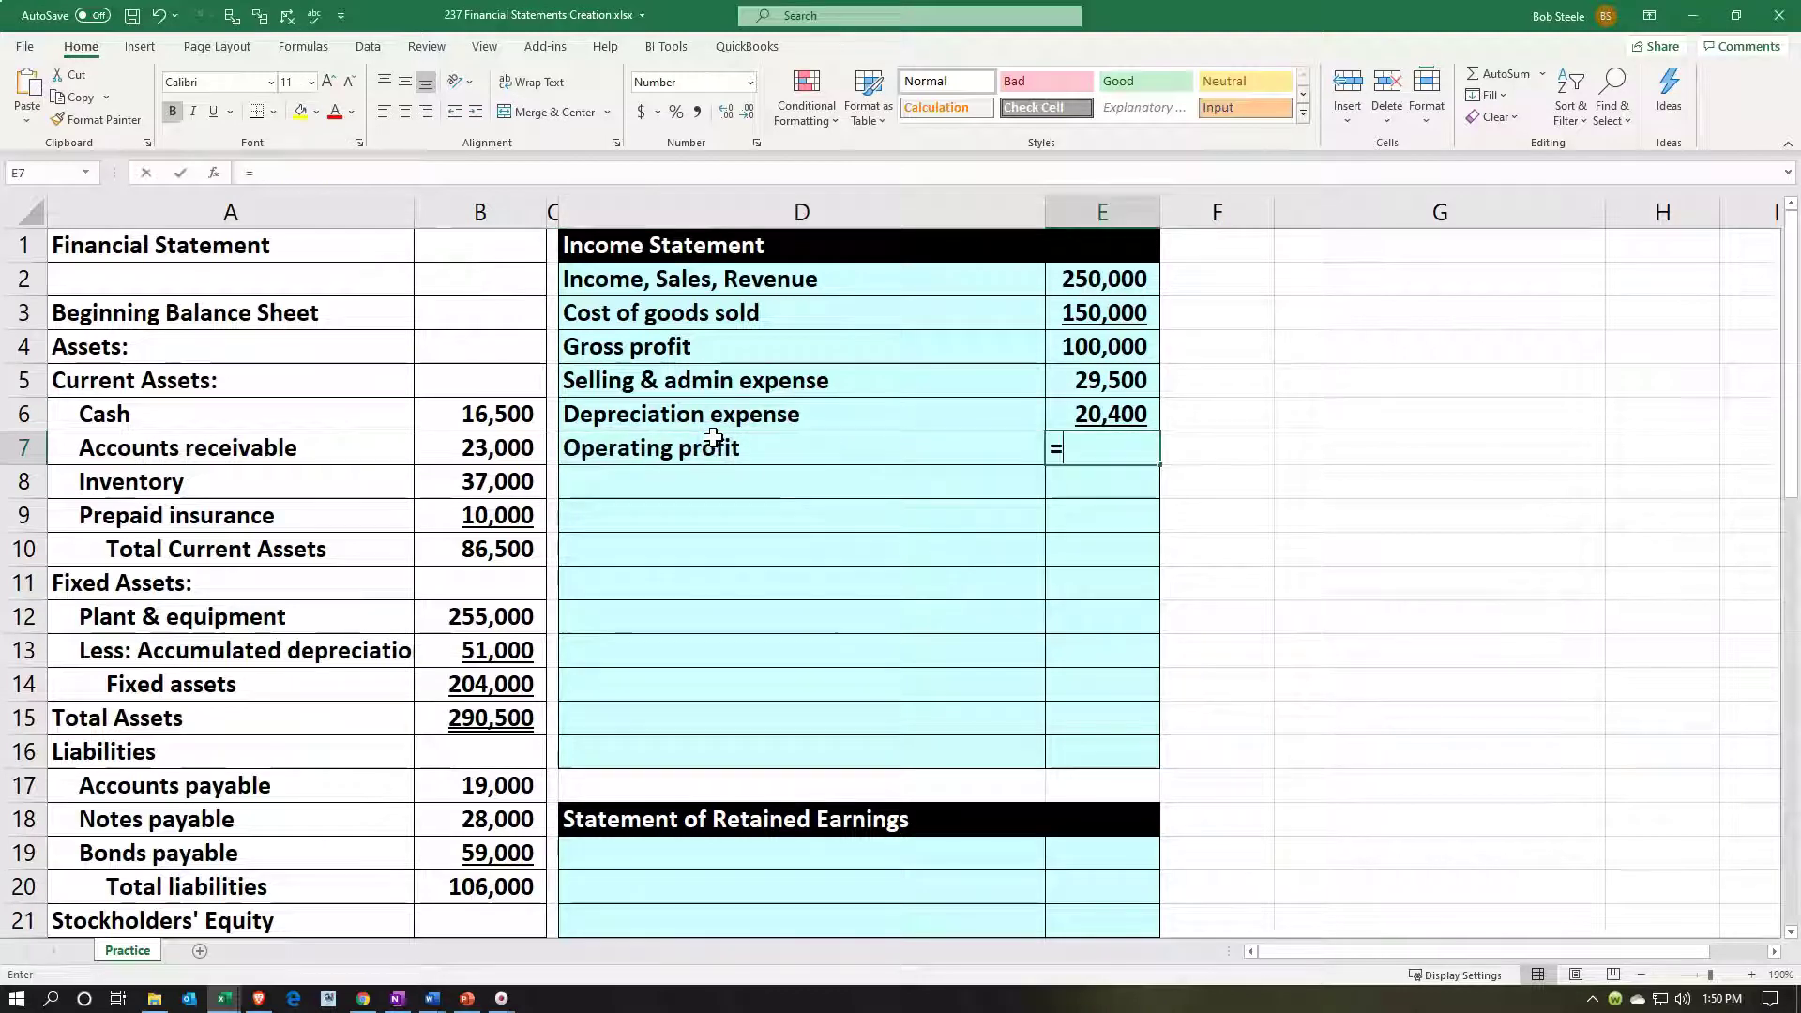
key("Up")
key("Up")
key("Up")
type("-")
key("Up")
key("Up")
type("-")
key("Up")
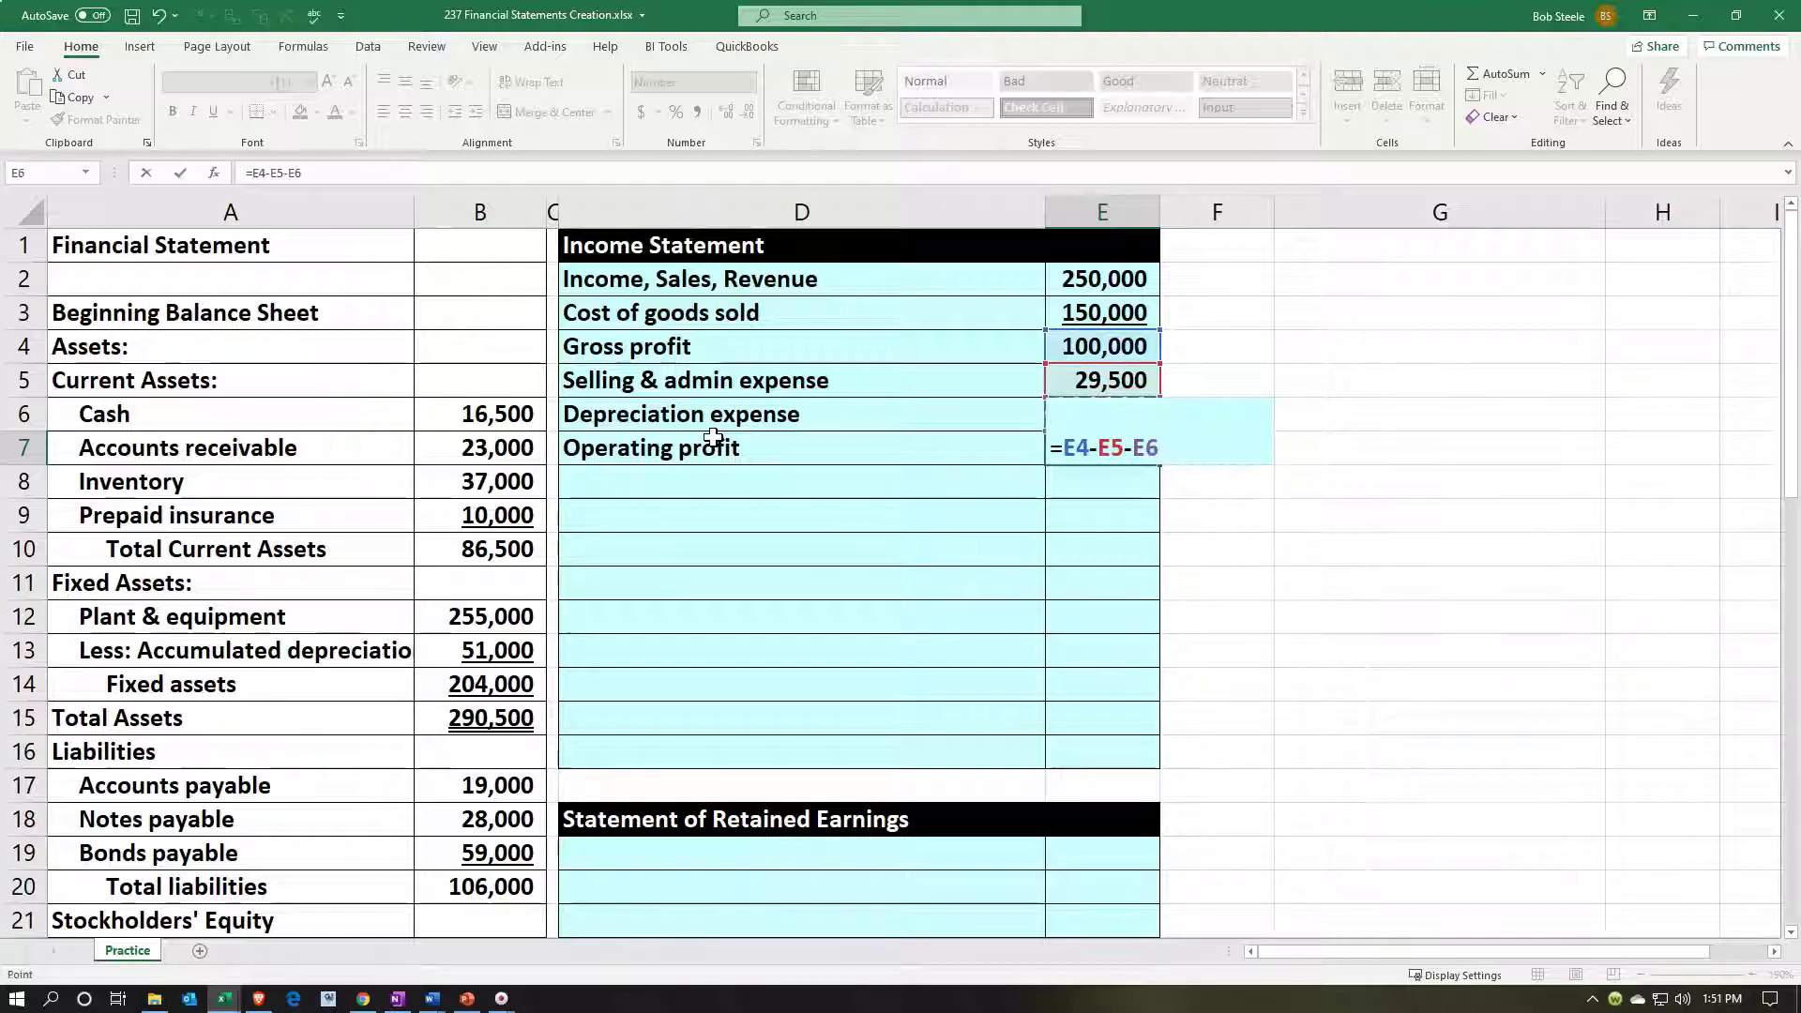
key("Return")
key("Up")
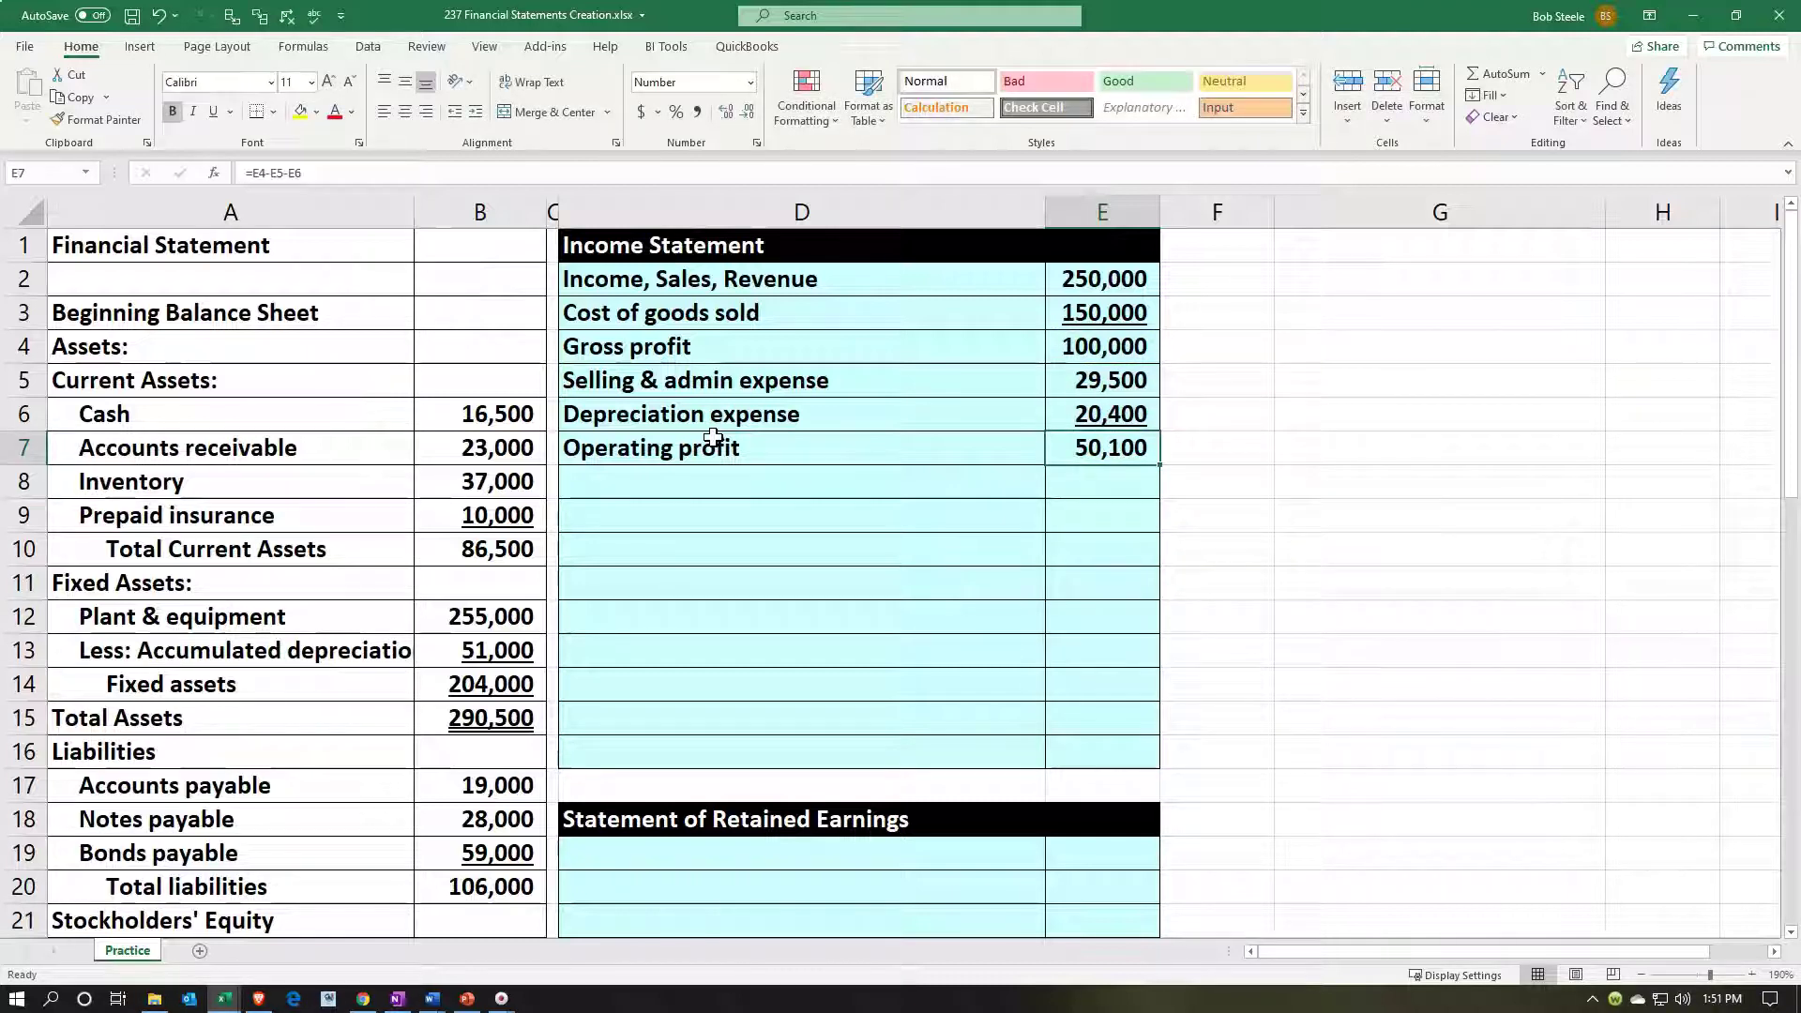
double_click(1088, 464)
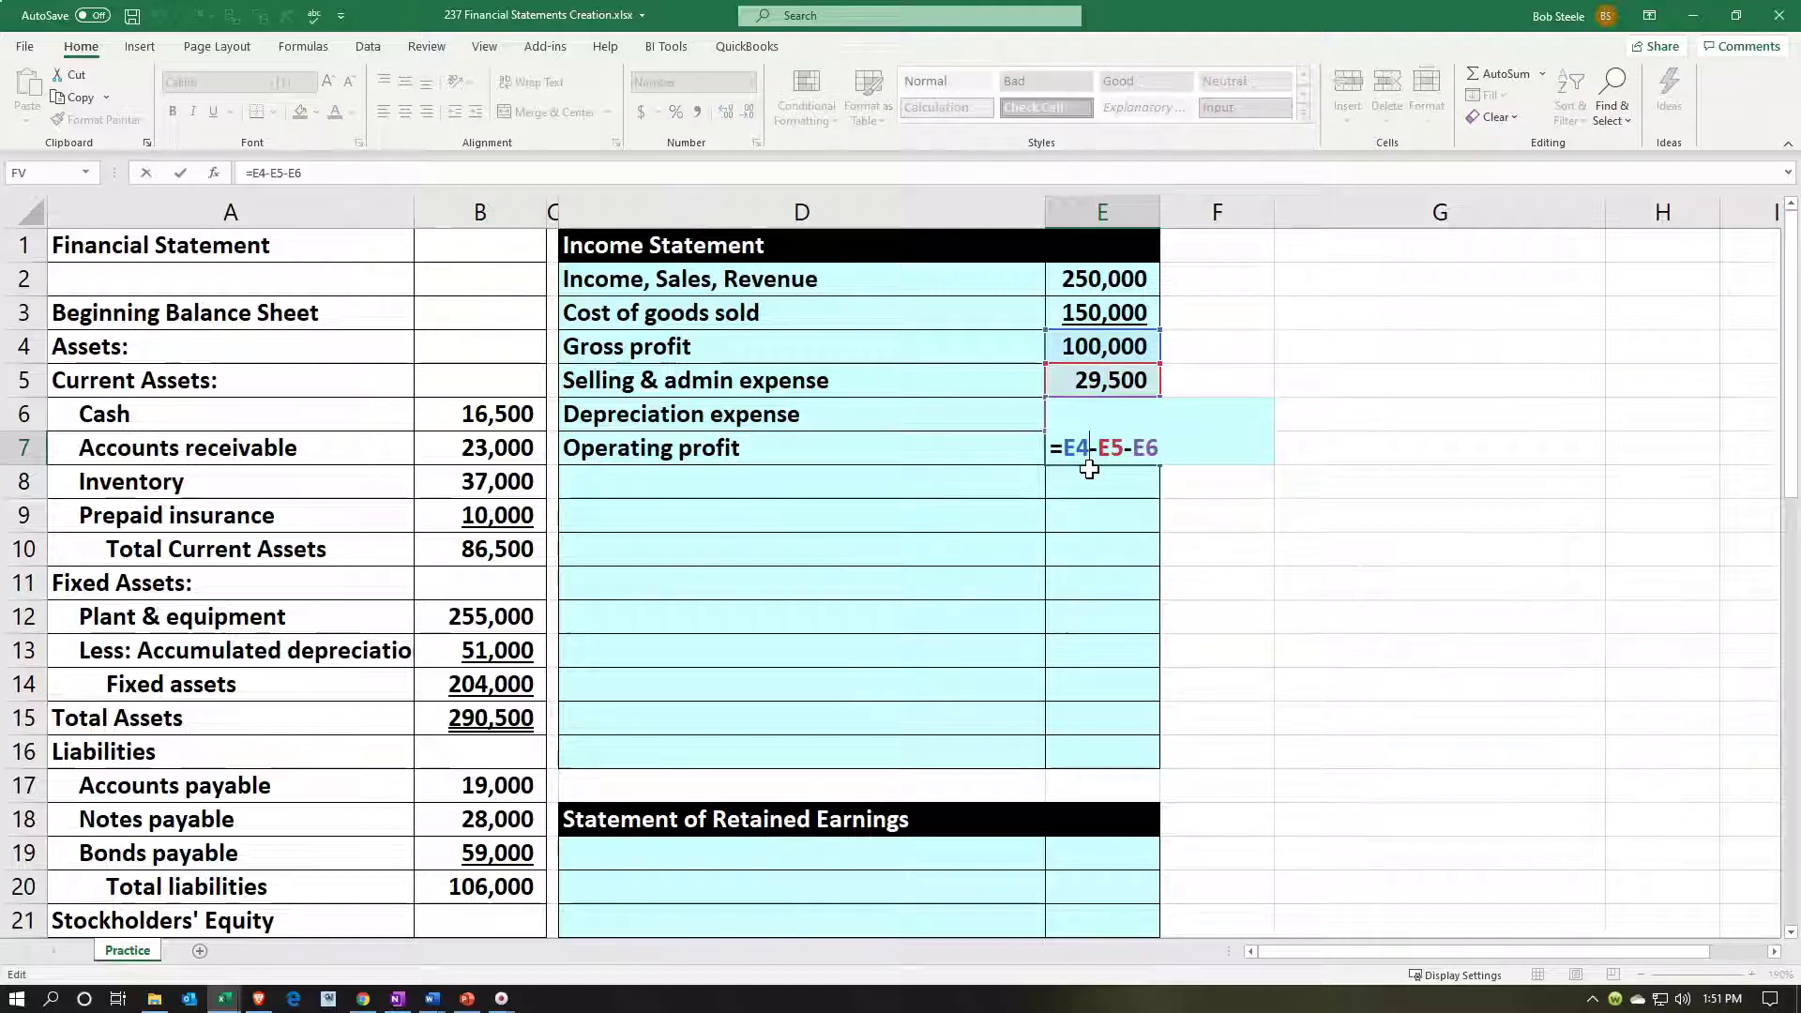
Step: Recalculate operating profit in F7 as a cross-check using the alternative formula =E4-SUM(E5:E6)
key("Tab")
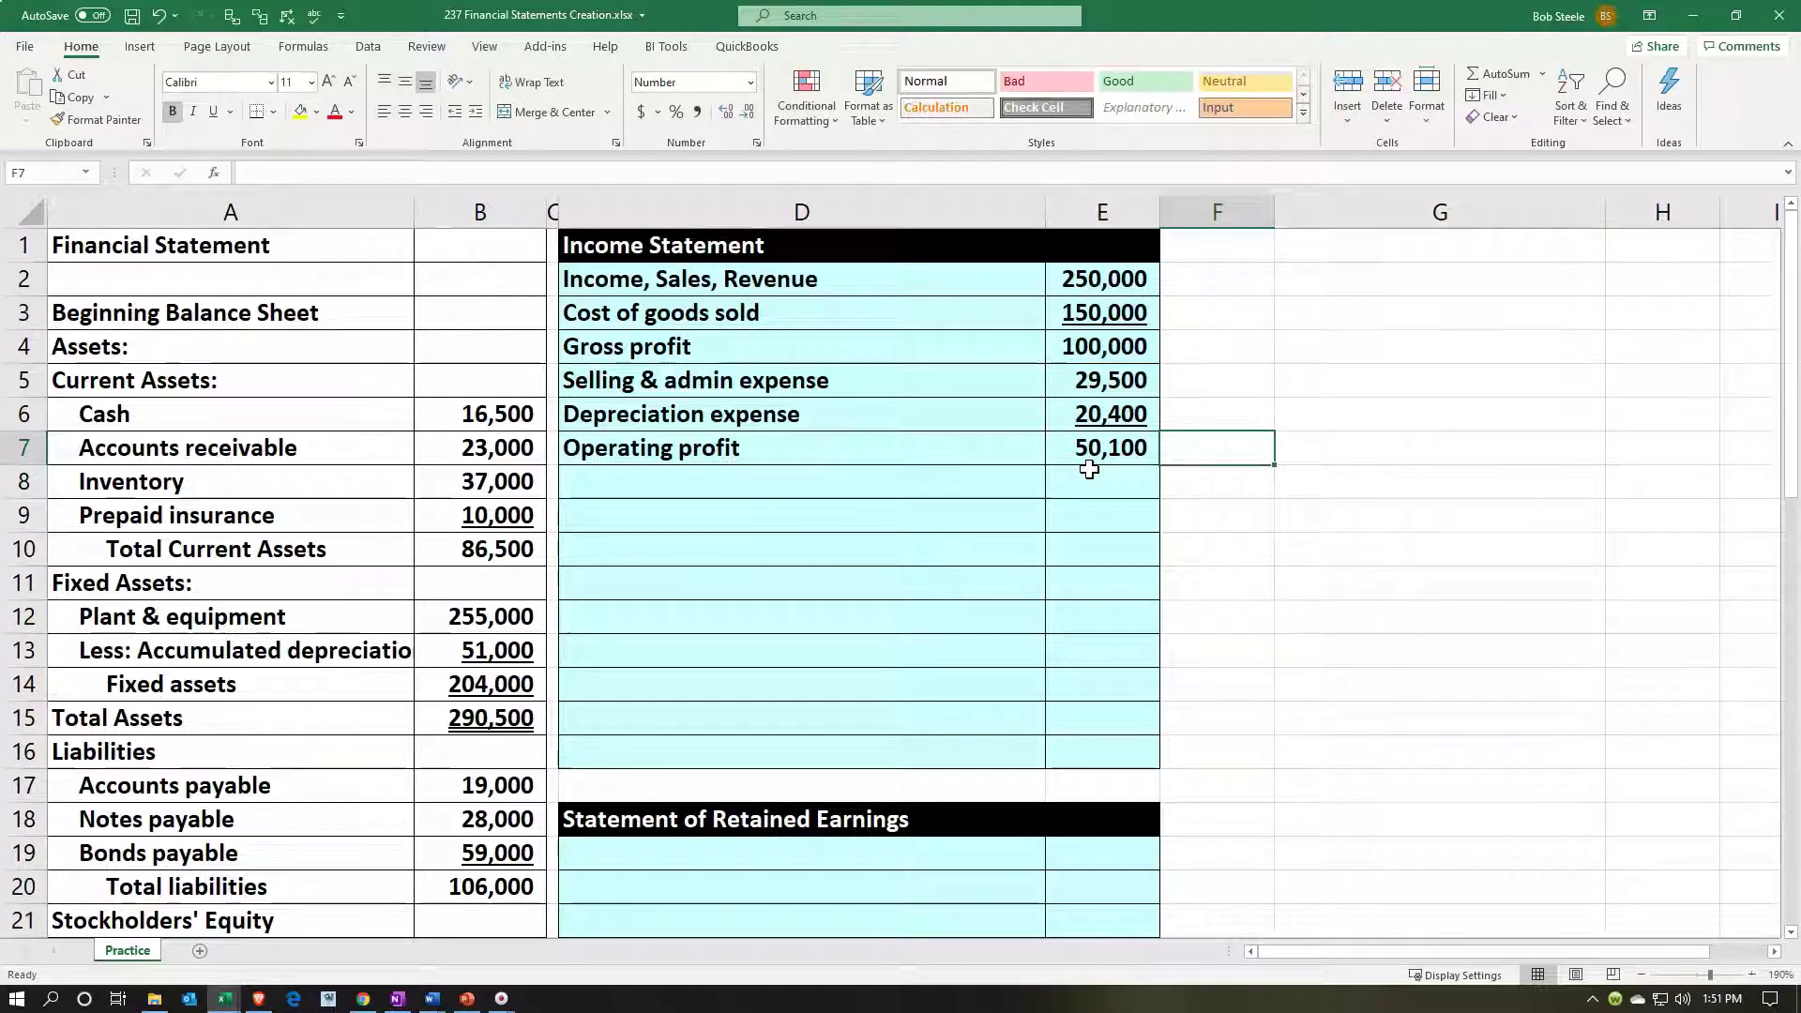
type("=")
key("Up")
key("Up")
key("Up")
key("Left")
type("-")
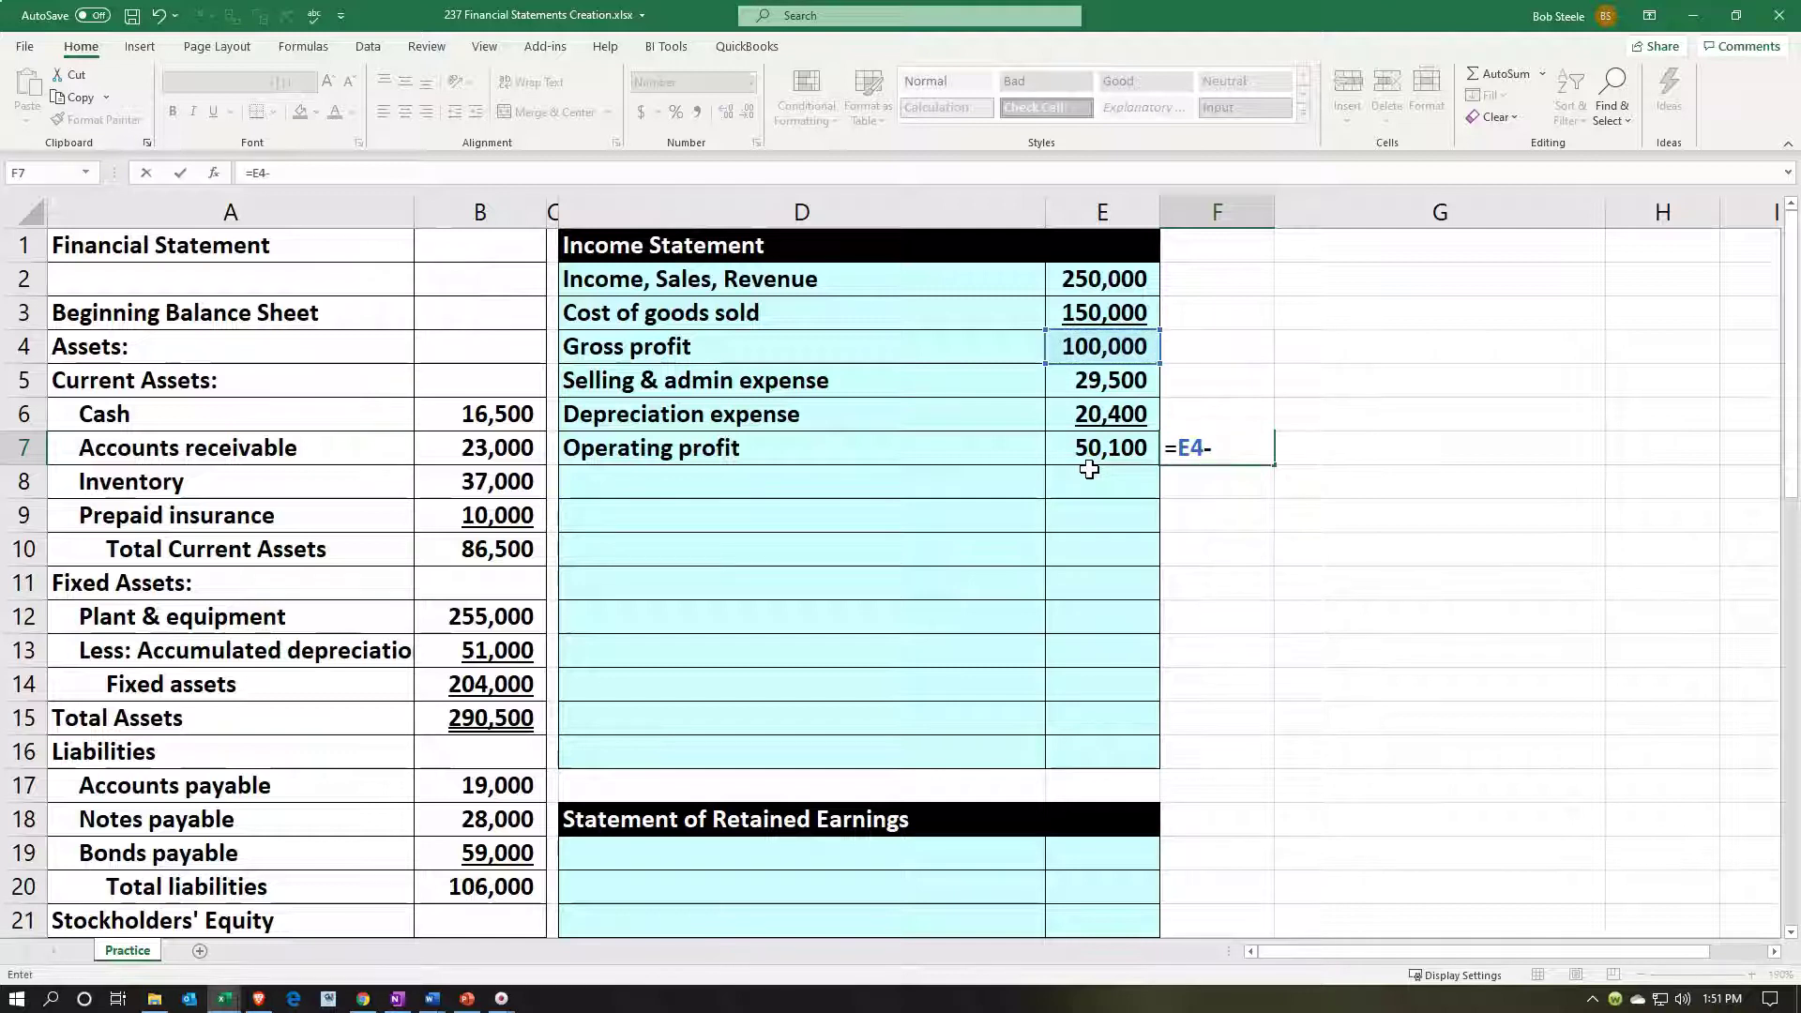
type("sum(")
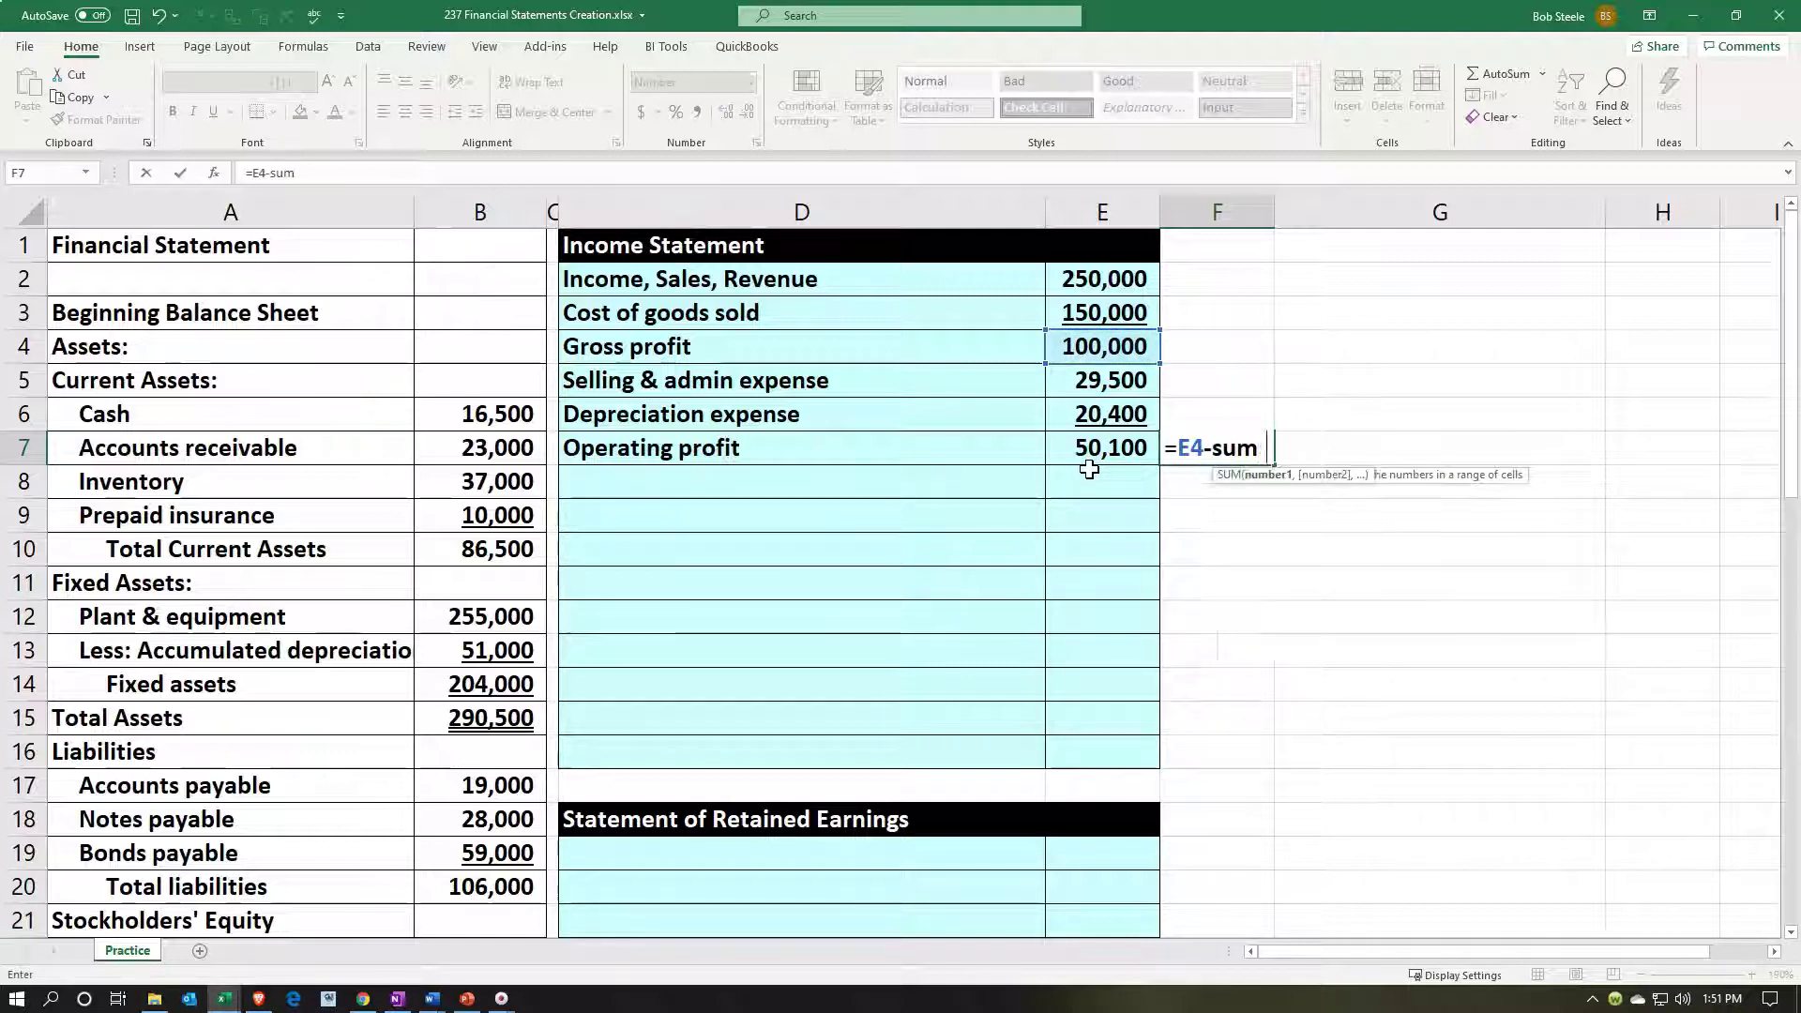
key("Left")
key("Up")
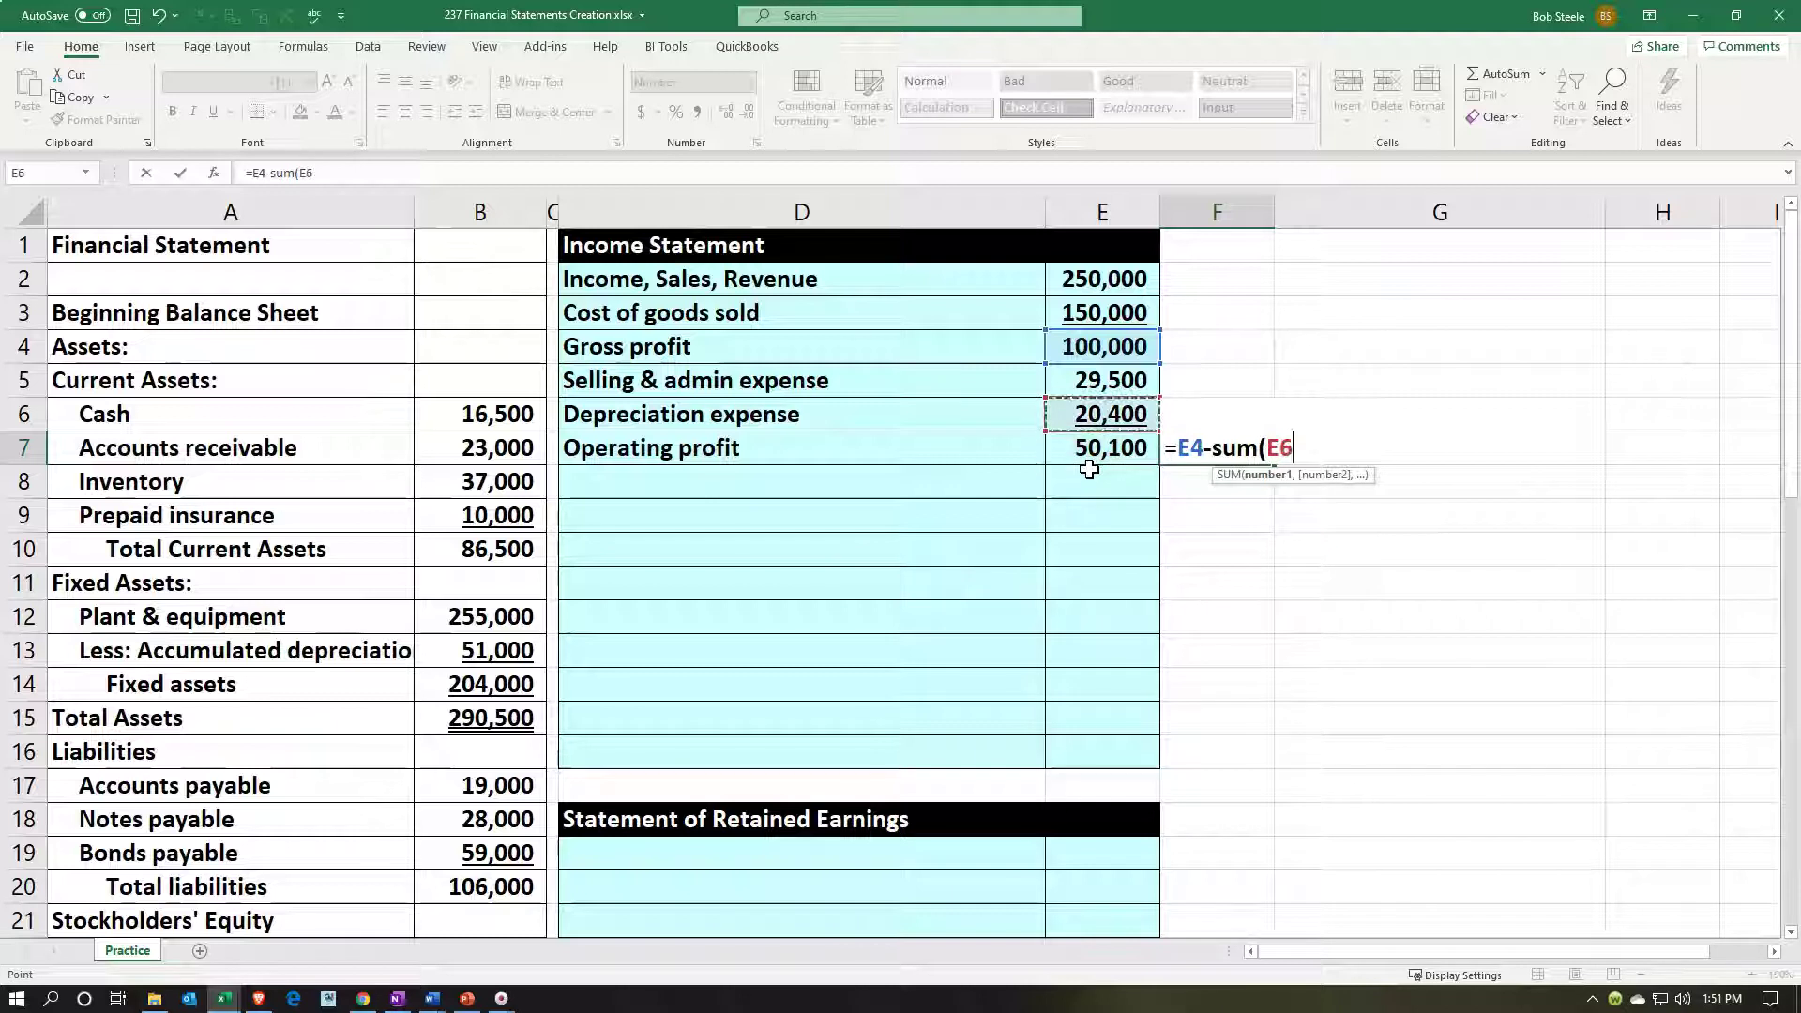
key("shift+Up")
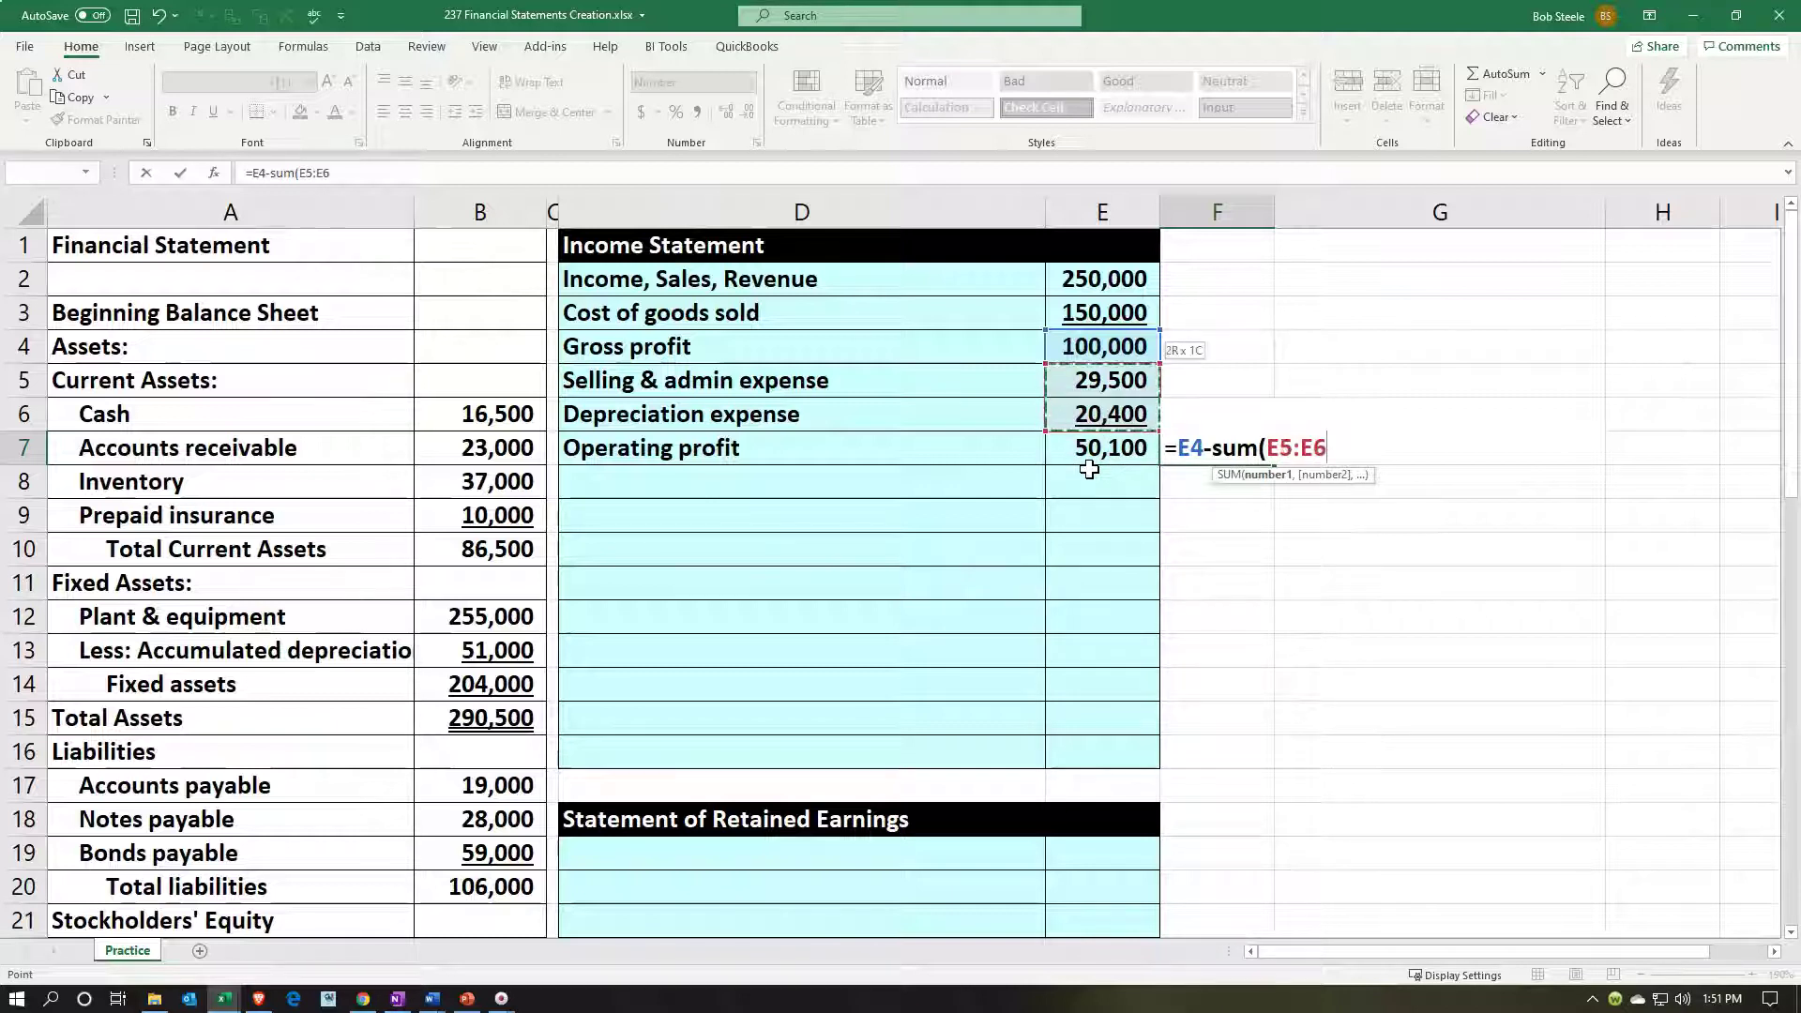
type(")")
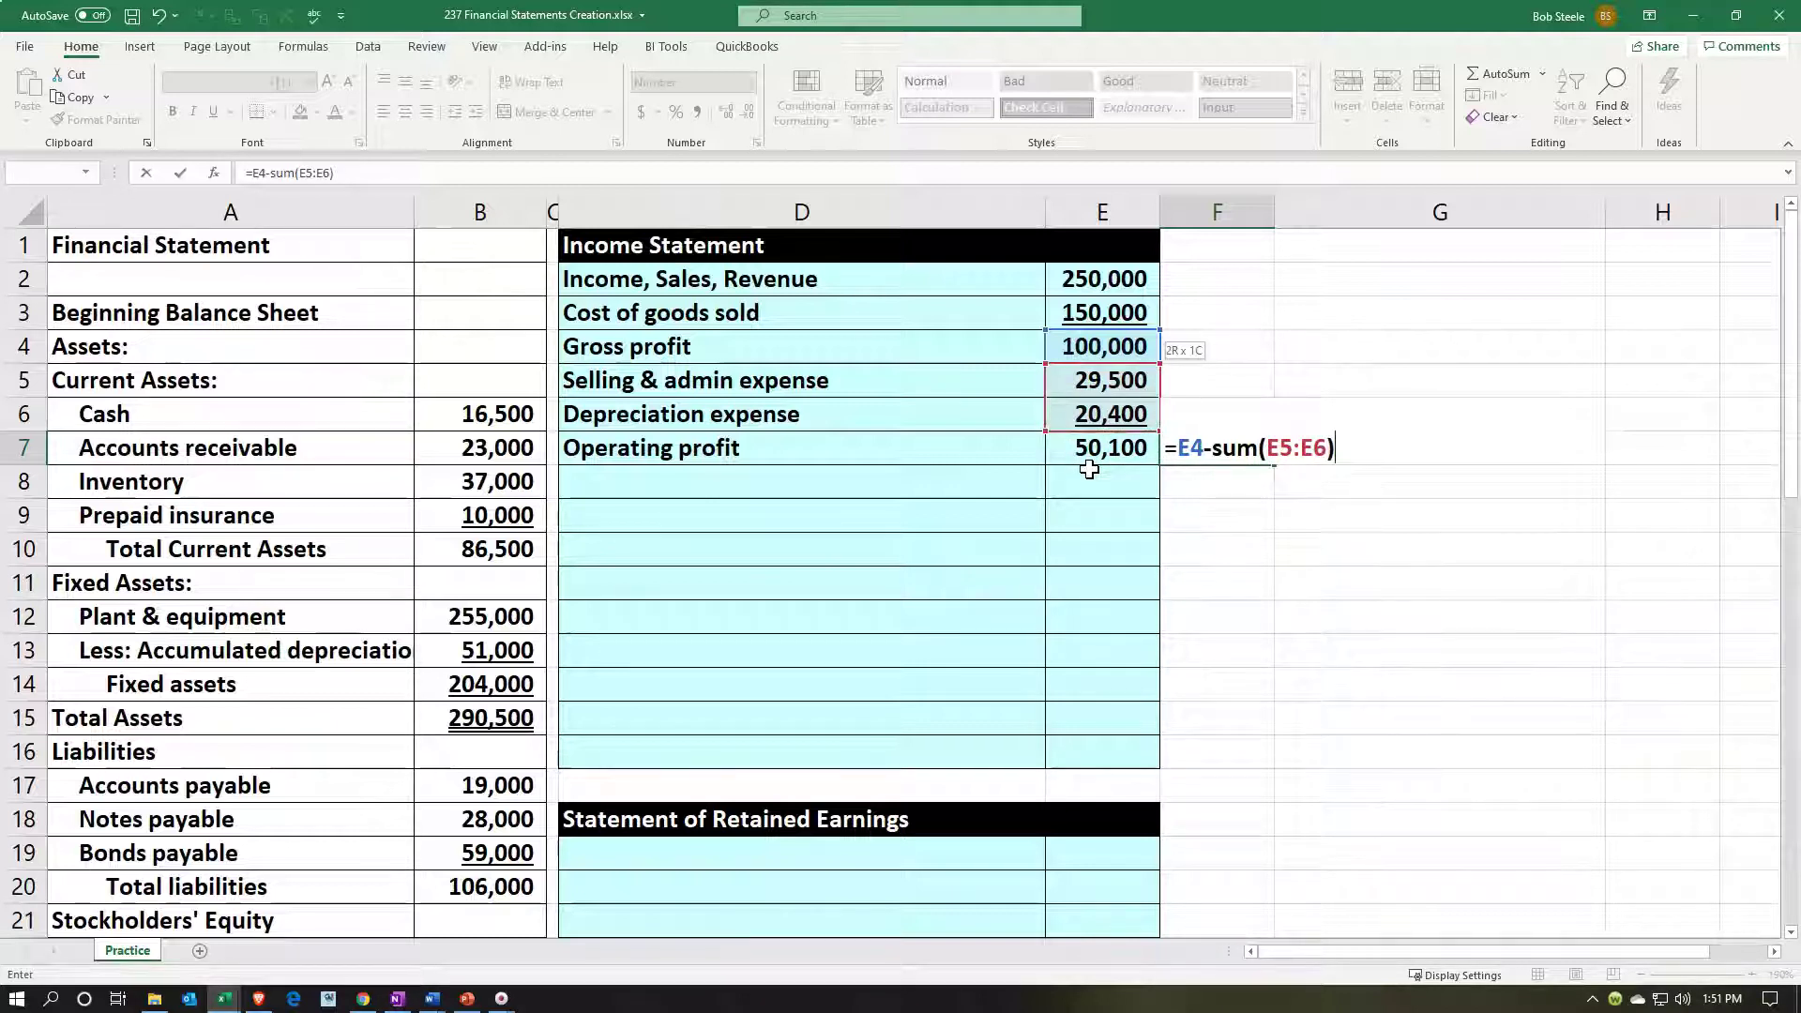
key("ctrl+Return")
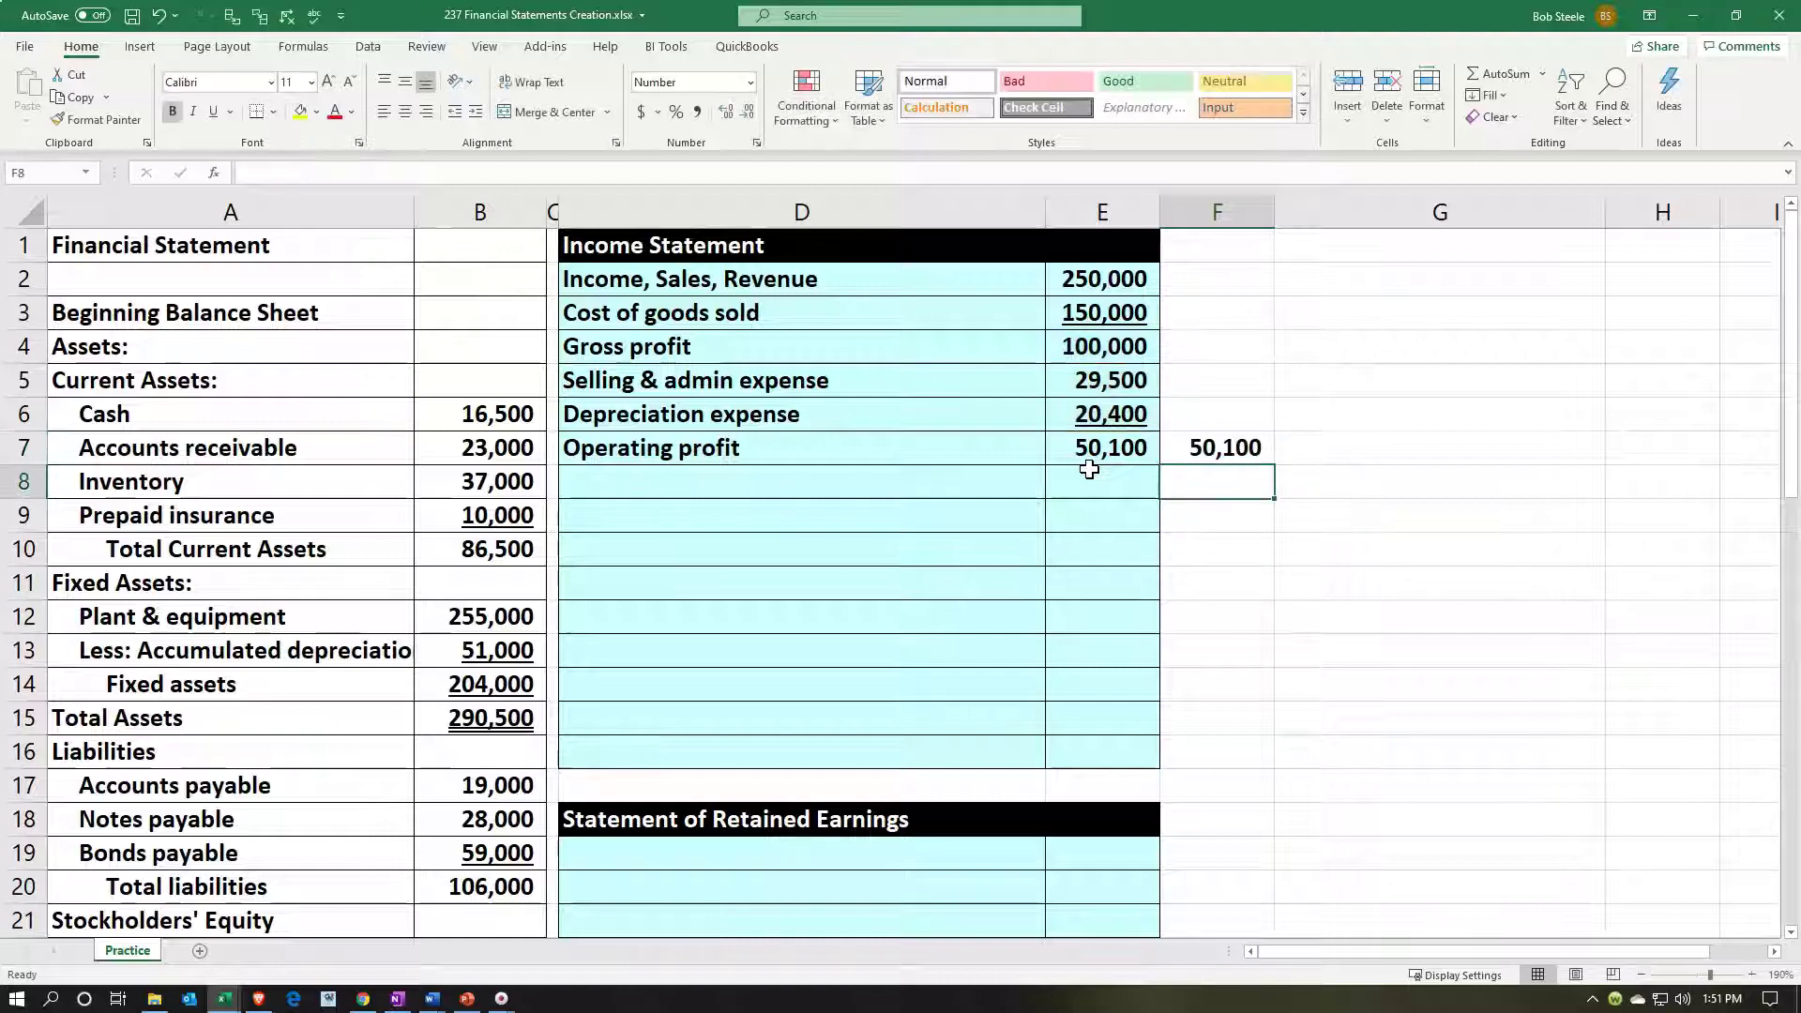
Step: Enter "Interest expense" in D8 as the income statement line below operating profit
key("Left")
key("Left")
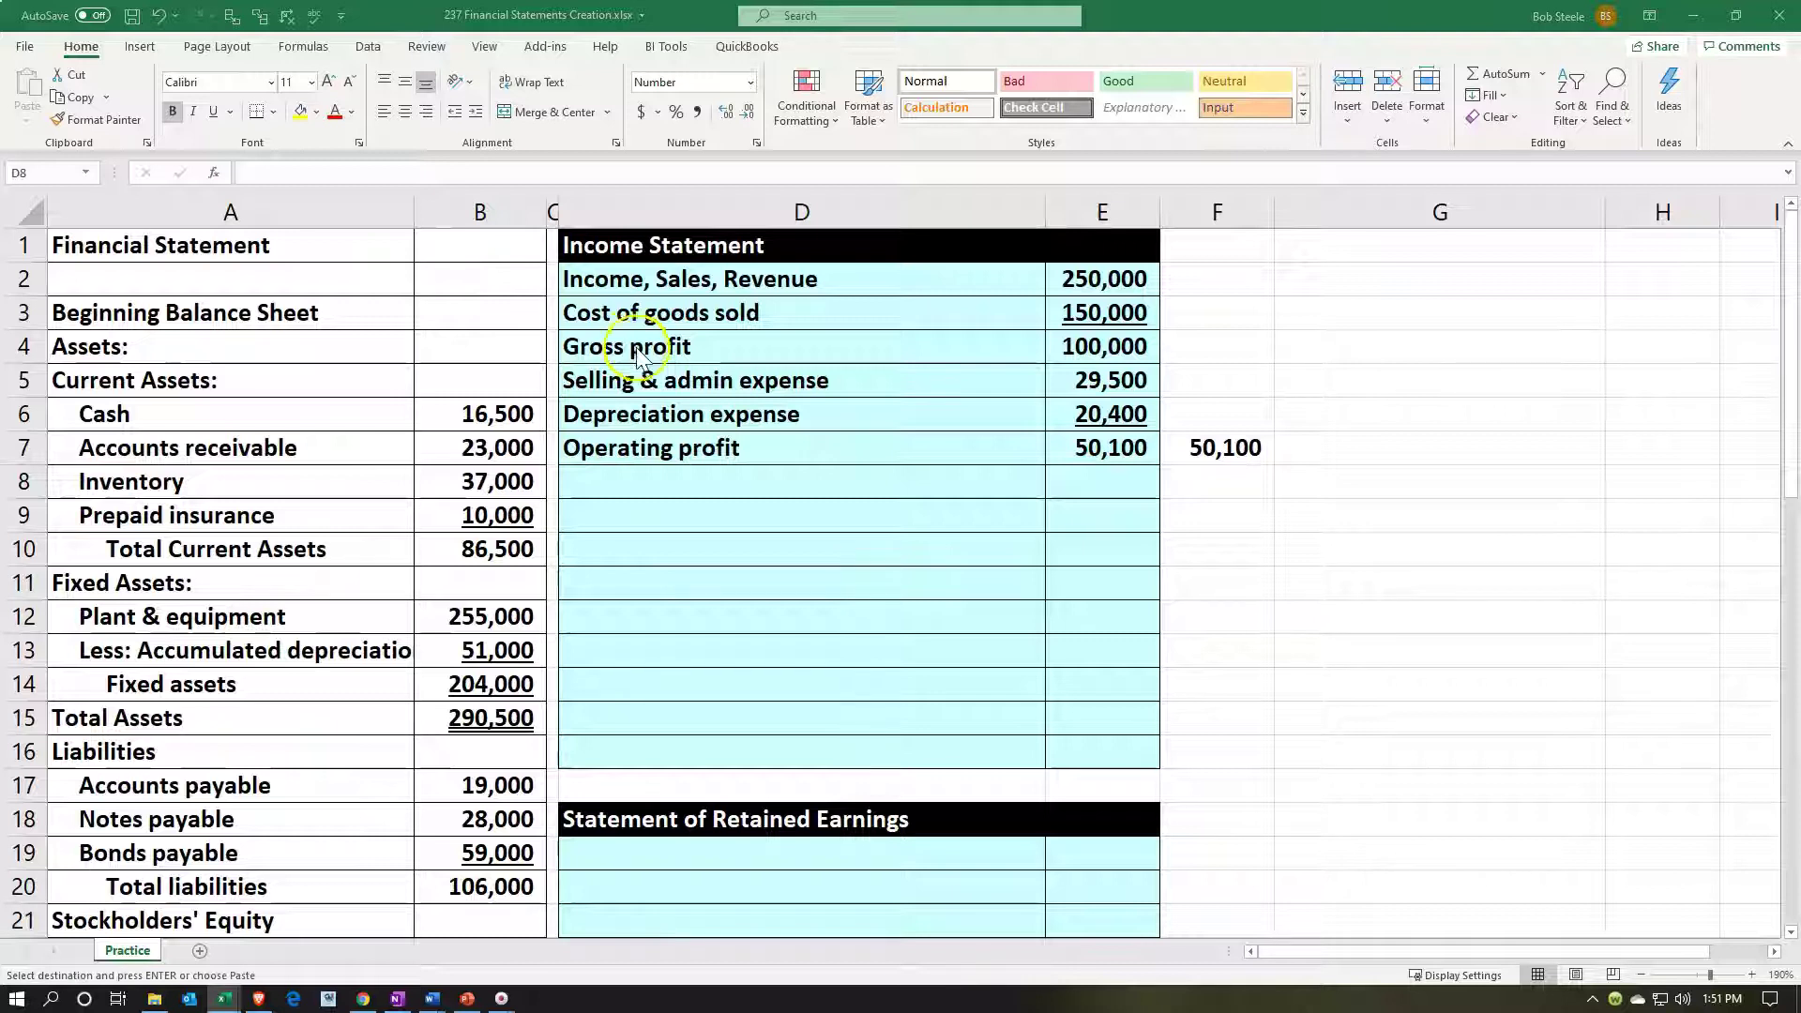
left_click(720, 487)
type("Interest expense")
key("Right")
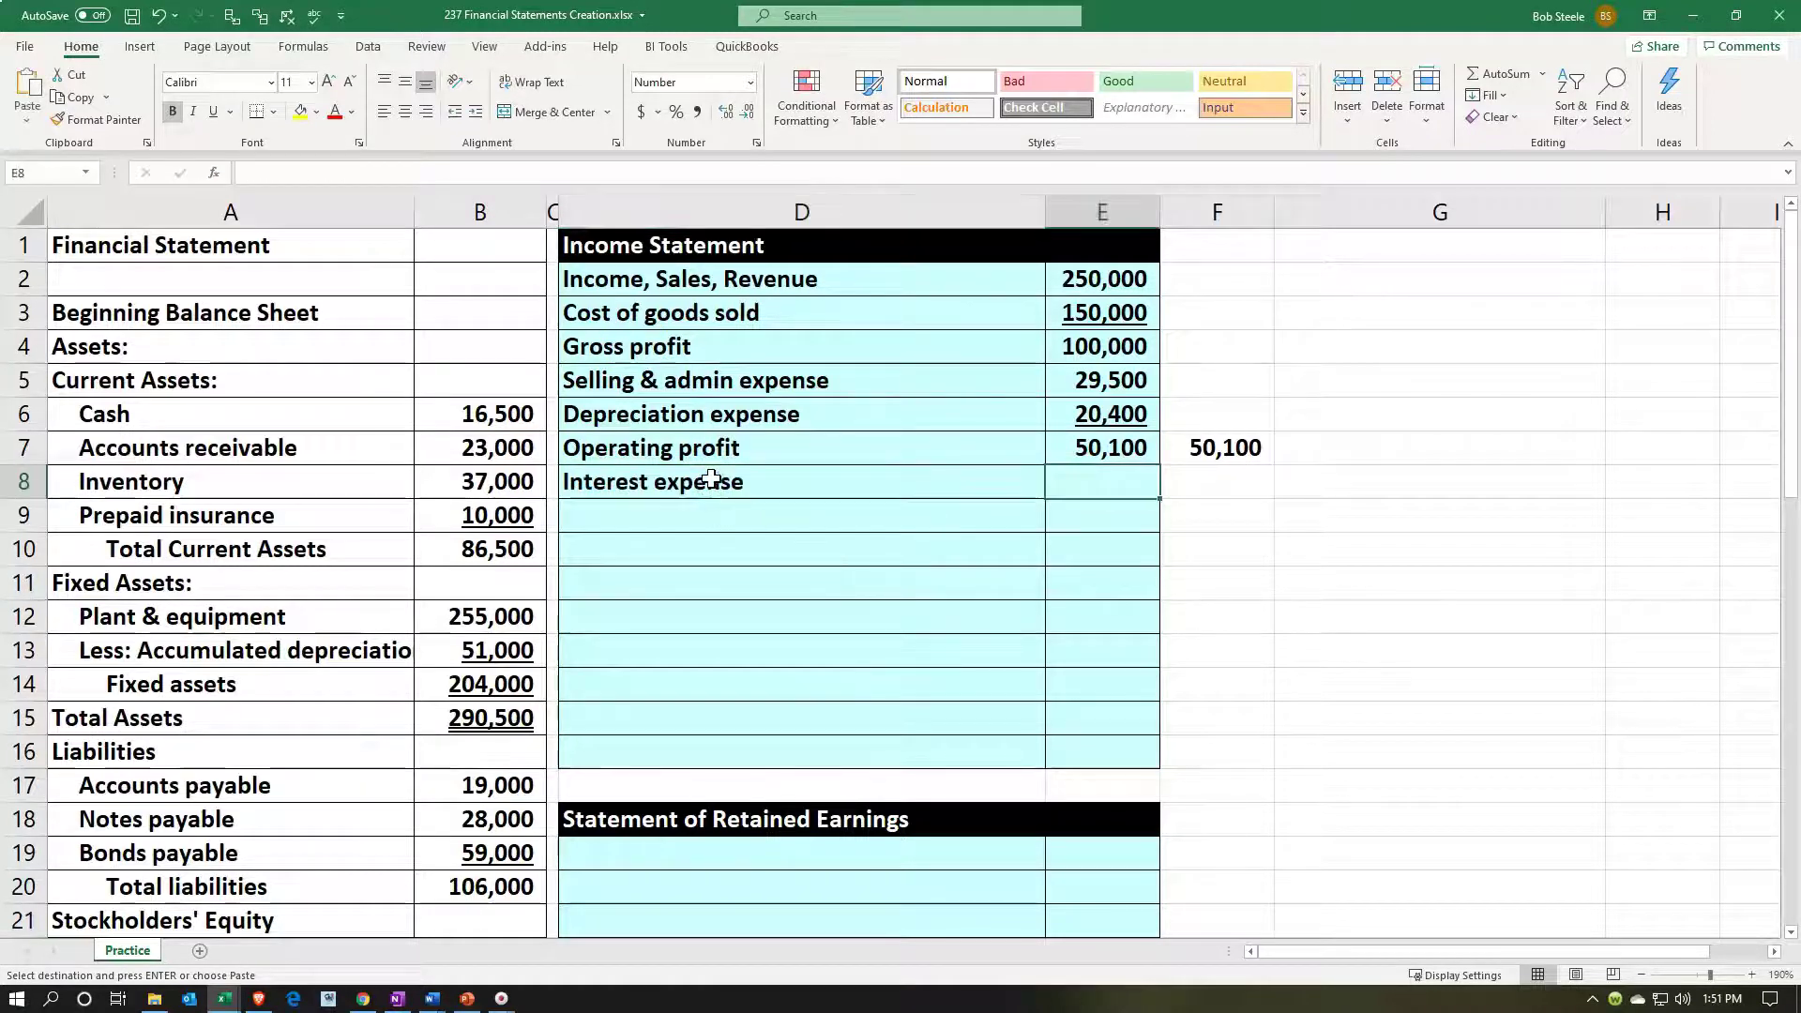
Step: Calculate the interest on notes payable in E8 by multiplying the notes interest rate by the beginning notes payable with =B36*B18
type("=")
key("Down")
key("Down")
key("Down")
key("Down")
key("Down")
key("Down")
key("Down")
key("Down")
key("Down")
key("Down")
key("Down")
key("Down")
key("Down")
key("Down")
key("Down")
key("Down")
key("Down")
key("Down")
key("Down")
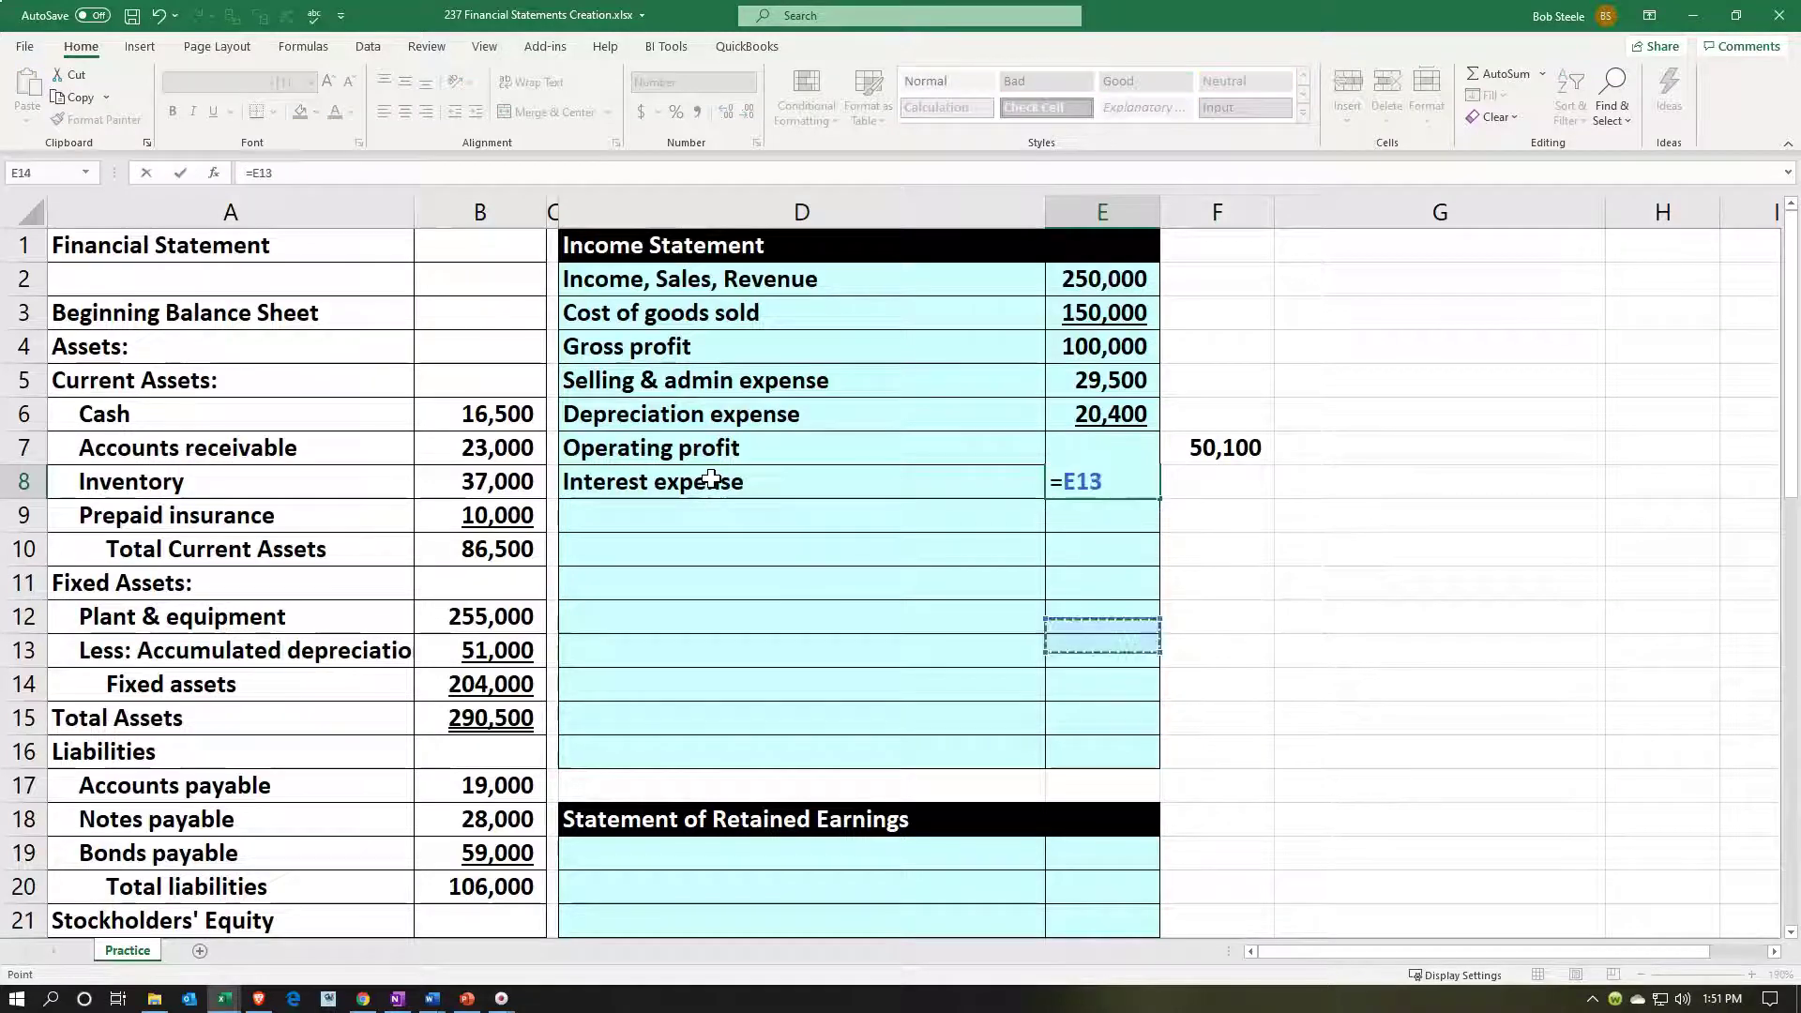
key("Down")
key("Down")
key("Down")
key("Down")
key("Down")
key("Down")
key("Down")
key("Down")
key("Down")
key("Down")
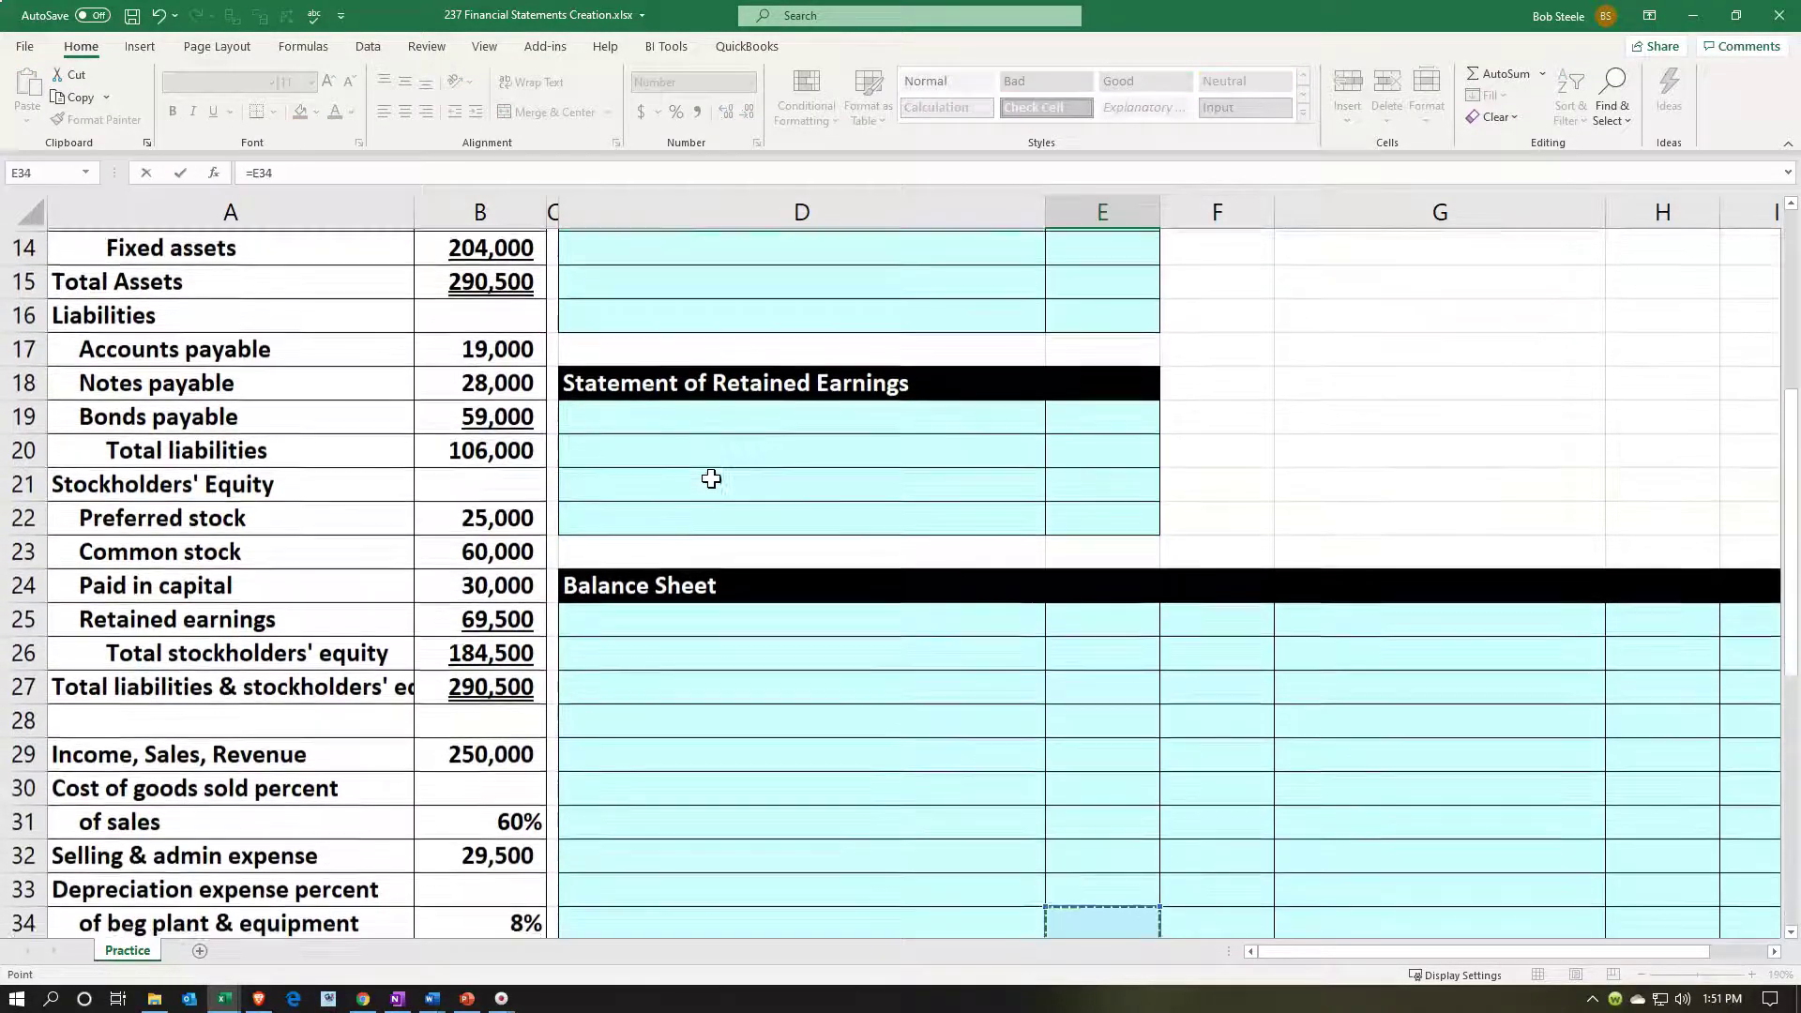
key("Down")
key("Down")
key("Left")
key("Left")
key("Left")
key("Left")
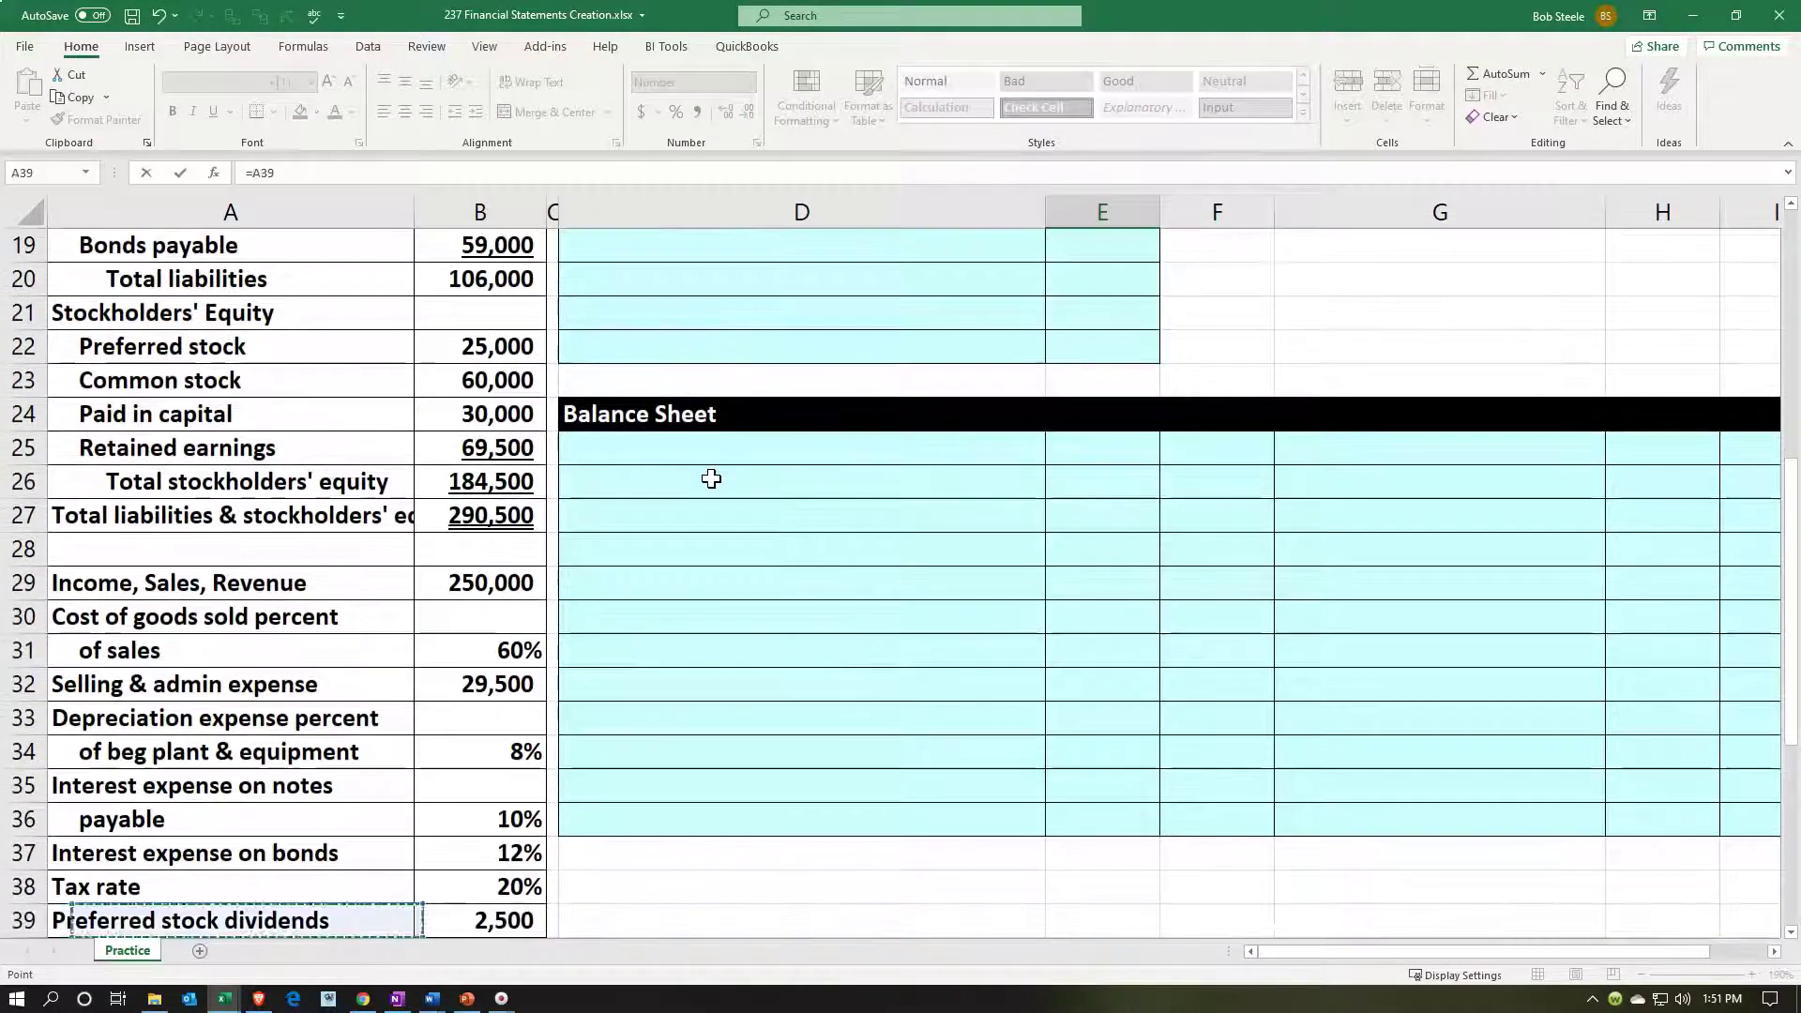
key("Up")
key("Up")
key("Up")
key("Right")
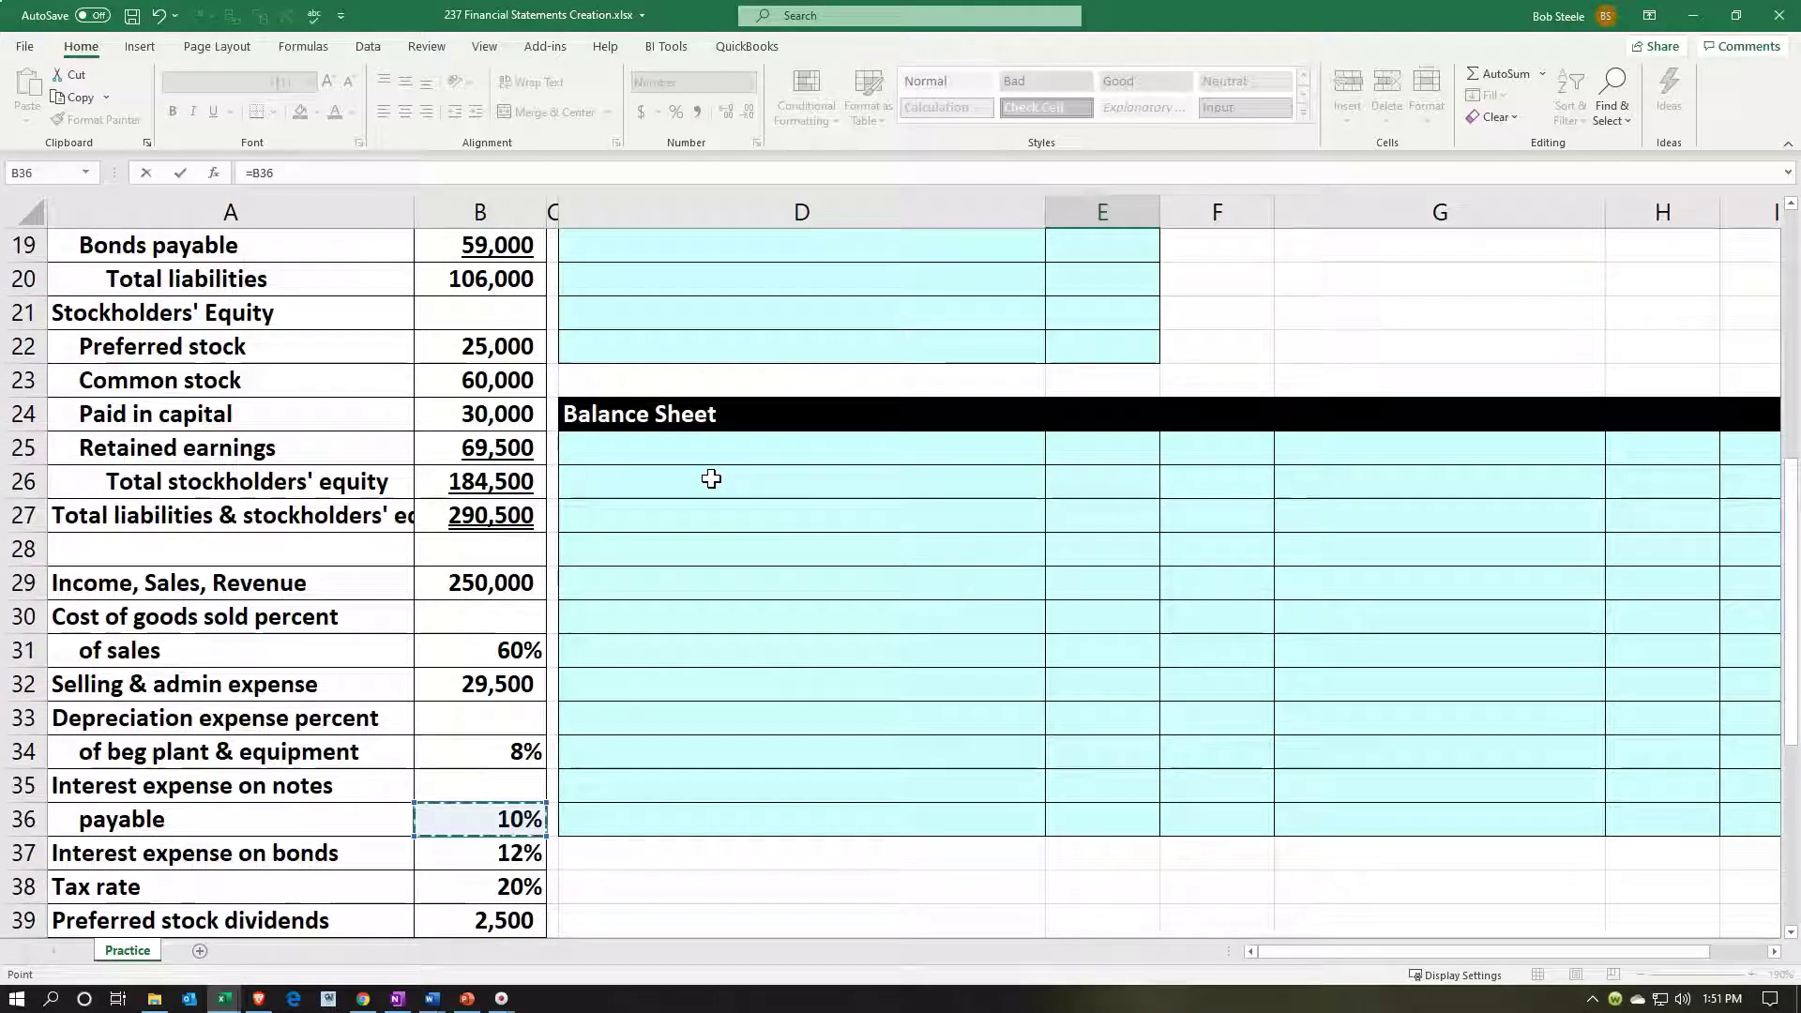
type("*")
scroll(752, 637, "up", 3)
scroll(752, 638, "up", 2)
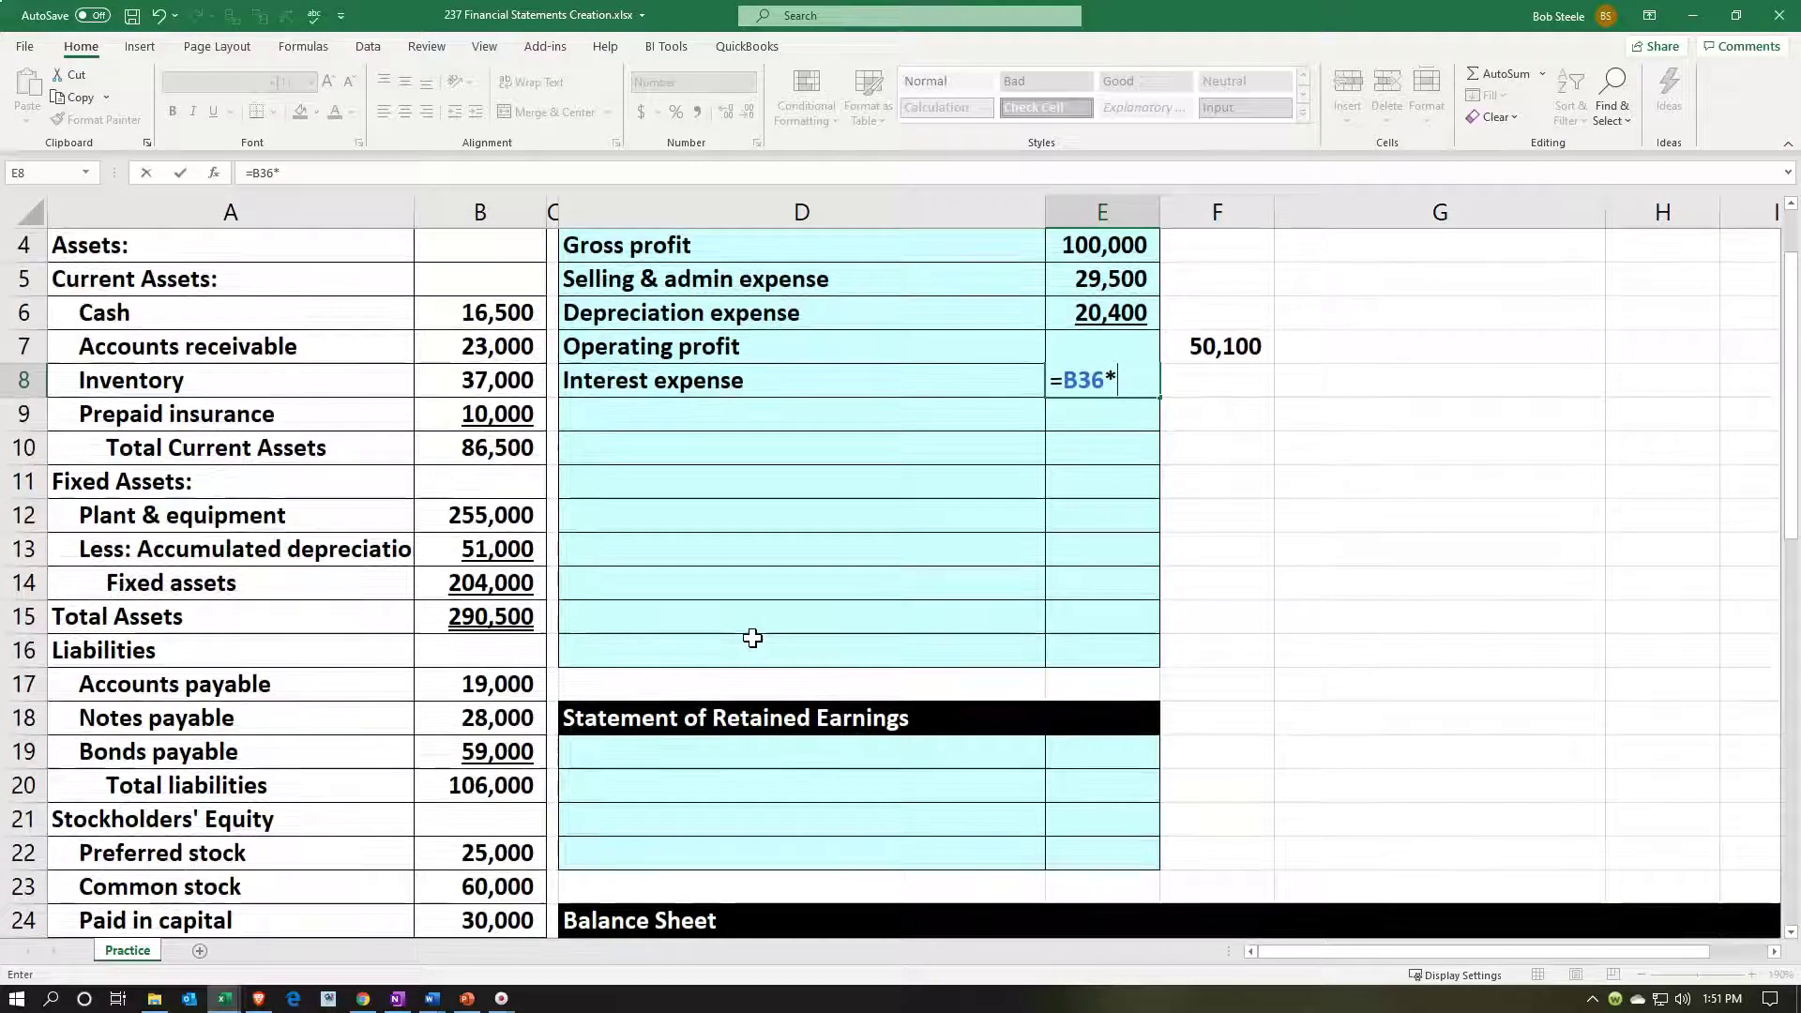
left_click(436, 717)
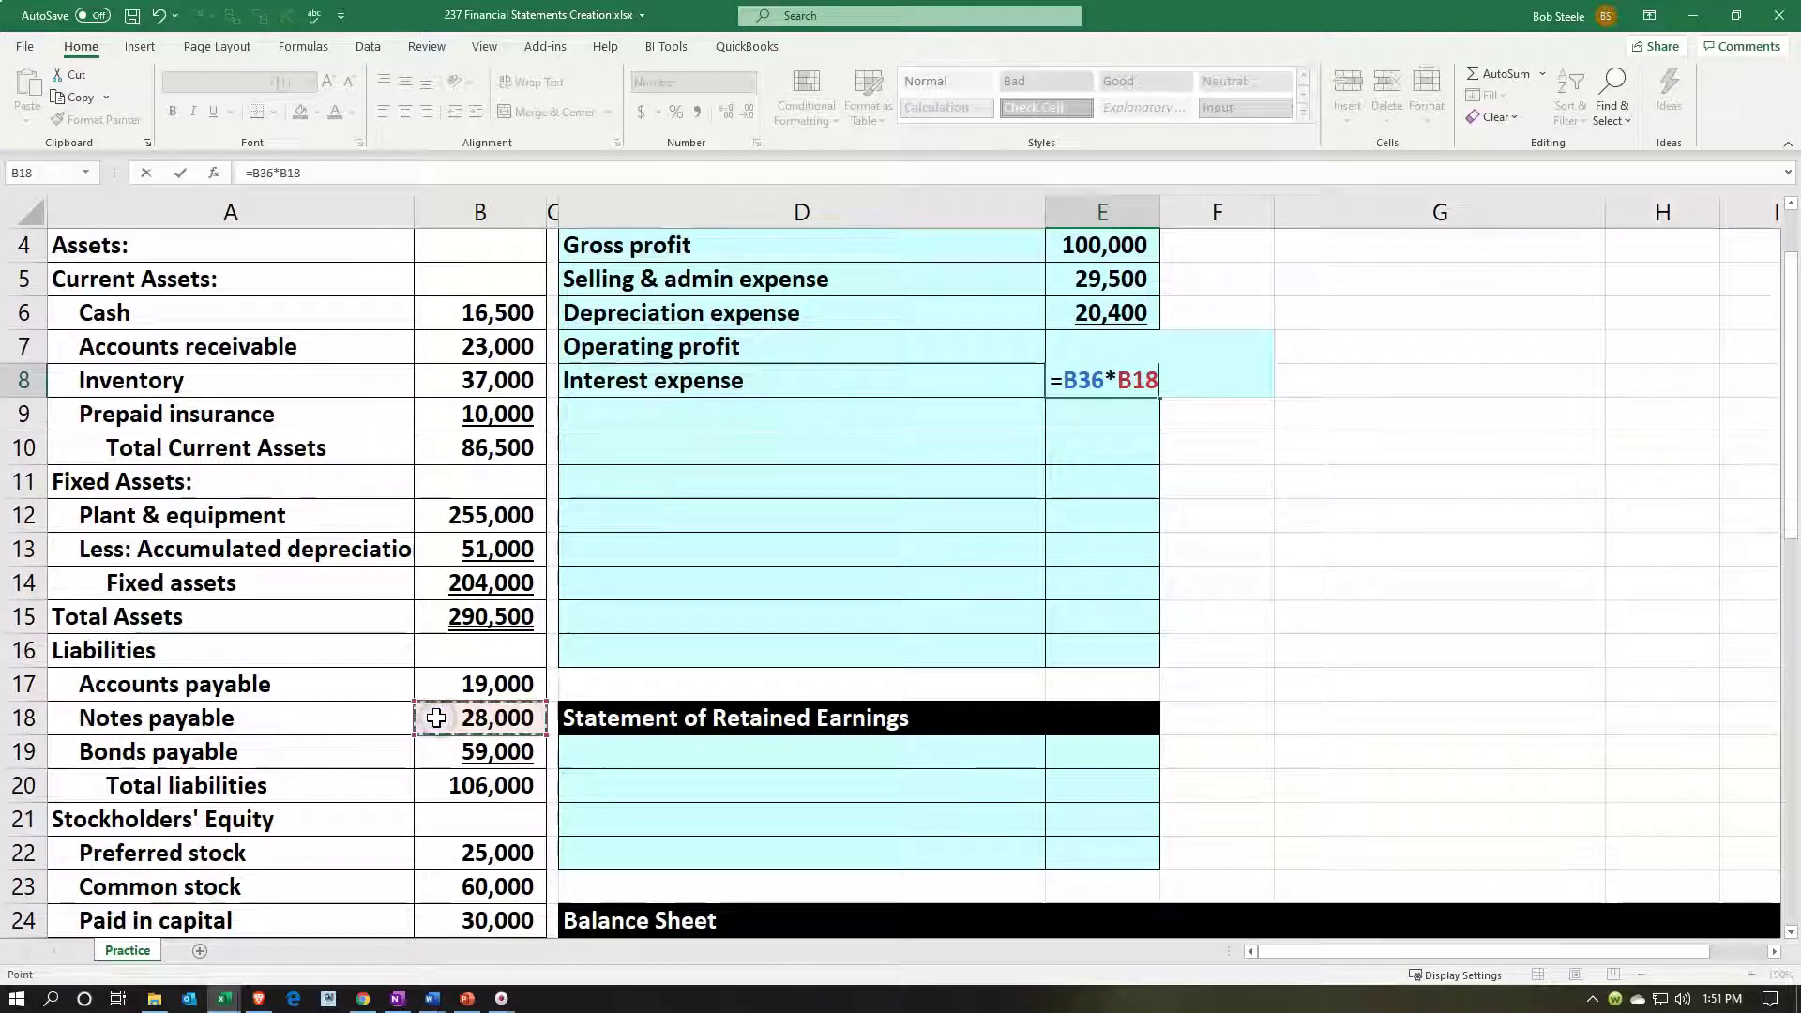
key("Return")
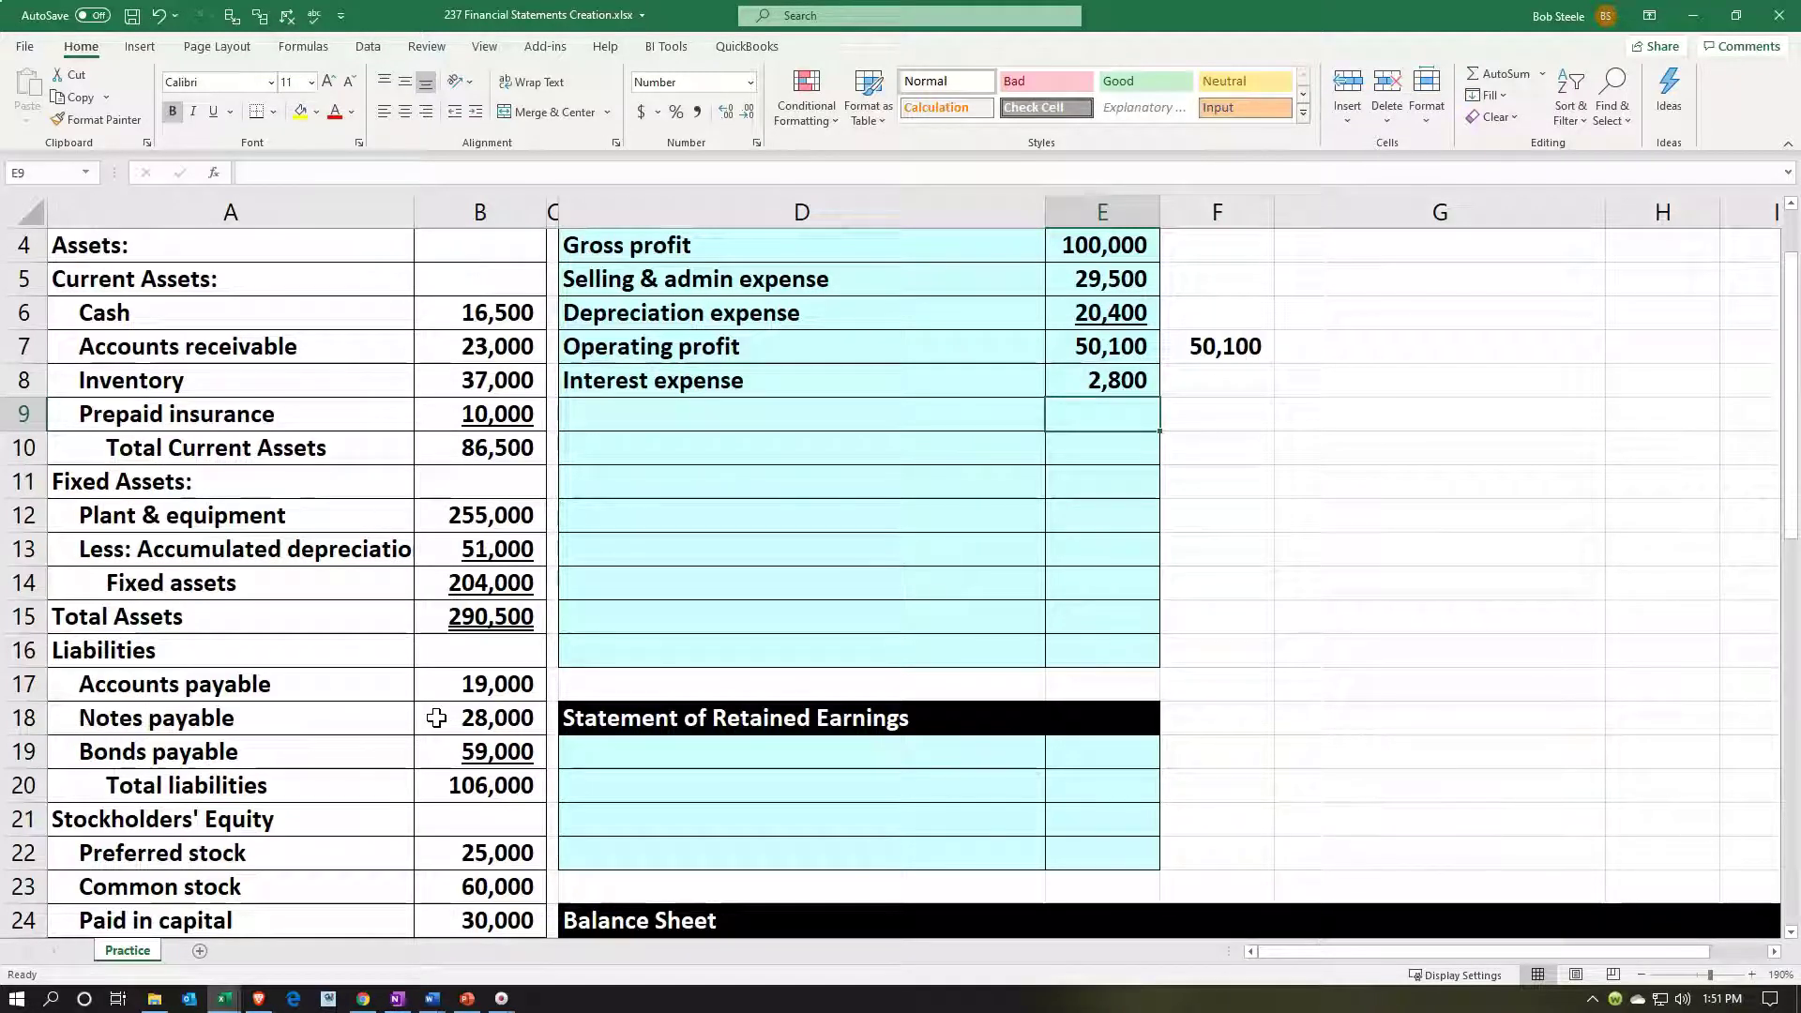
Step: Work out the notes payable interest separately beside the income statement in G7 with =B18*B36
left_click(609, 719)
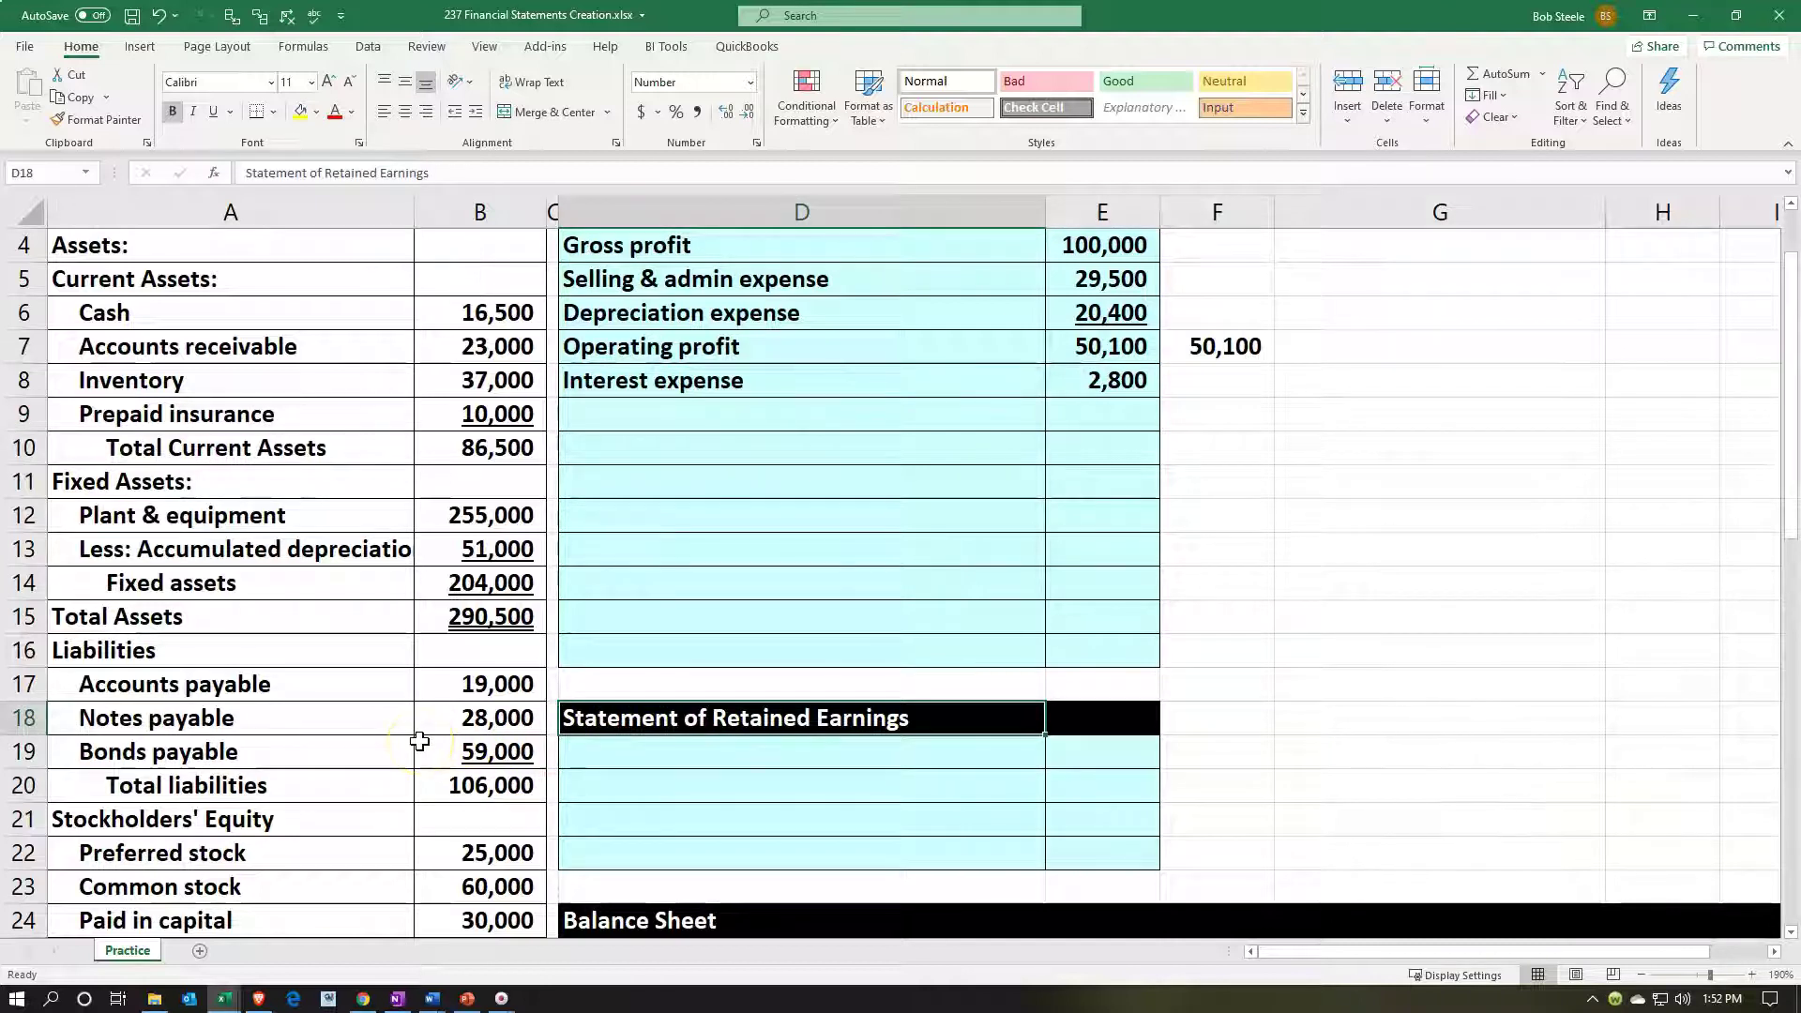
scroll(420, 741, "down", 6)
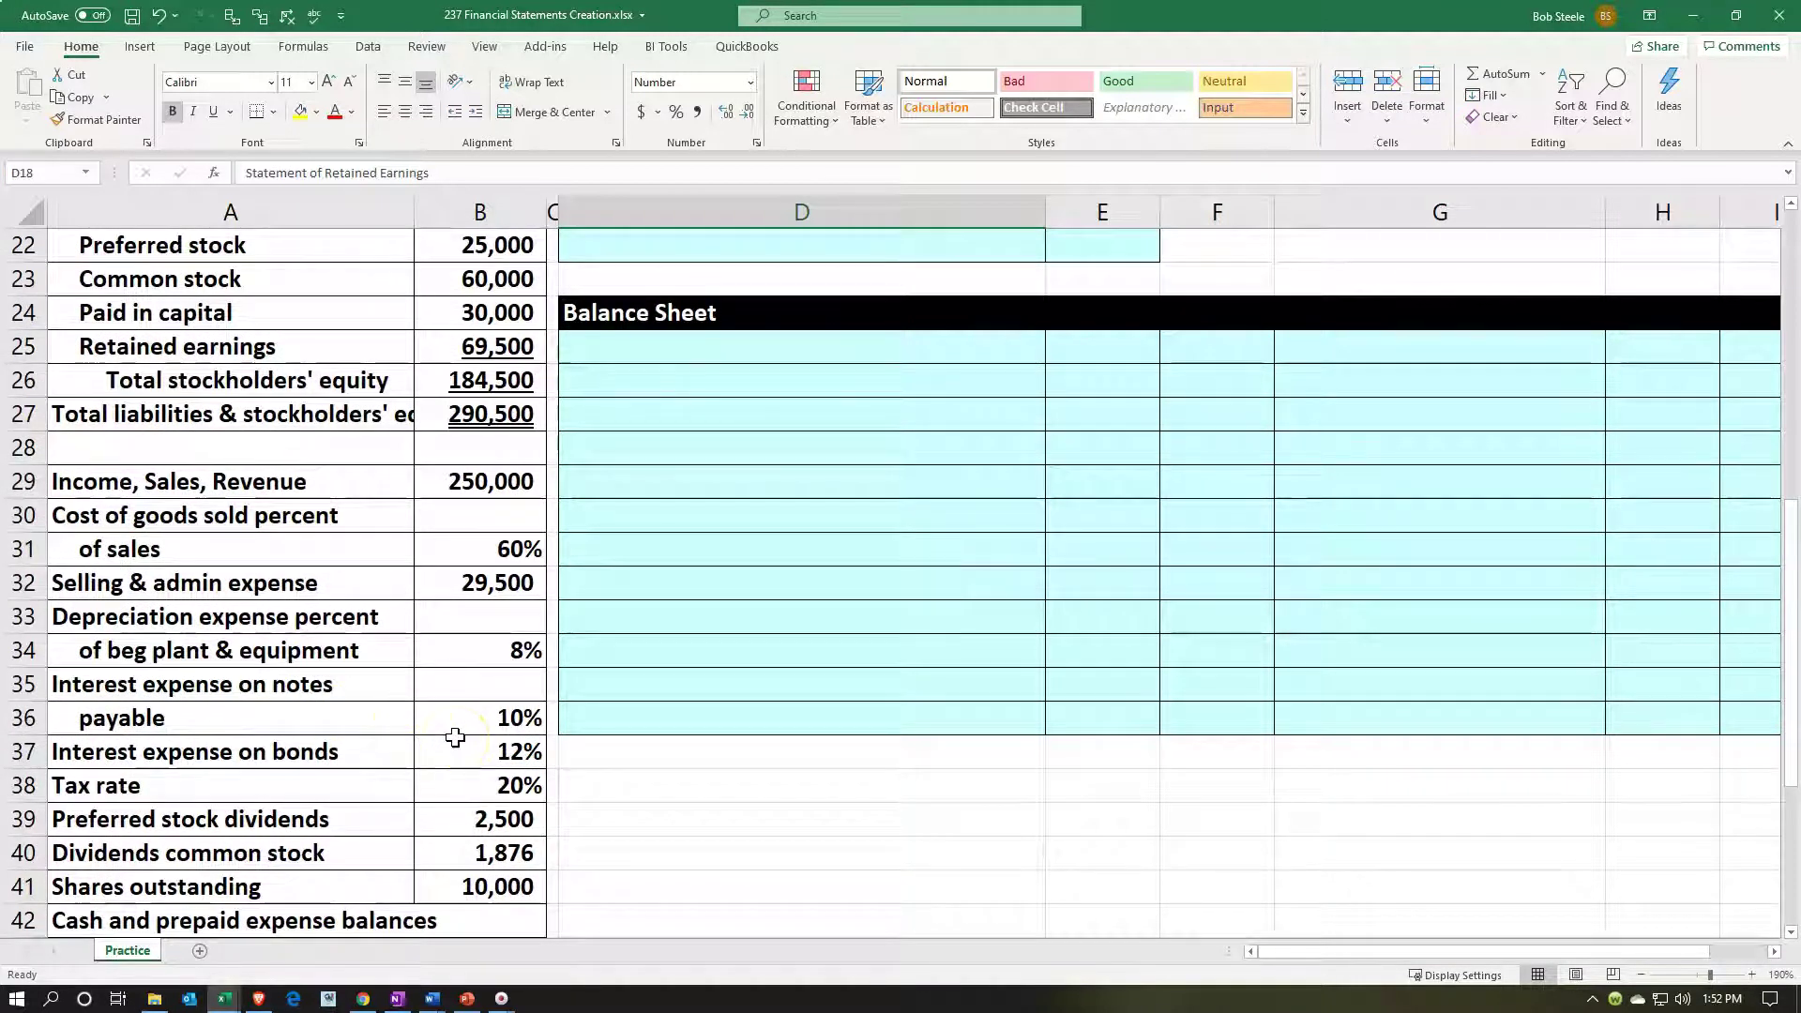
scroll(1106, 727, "up", 7)
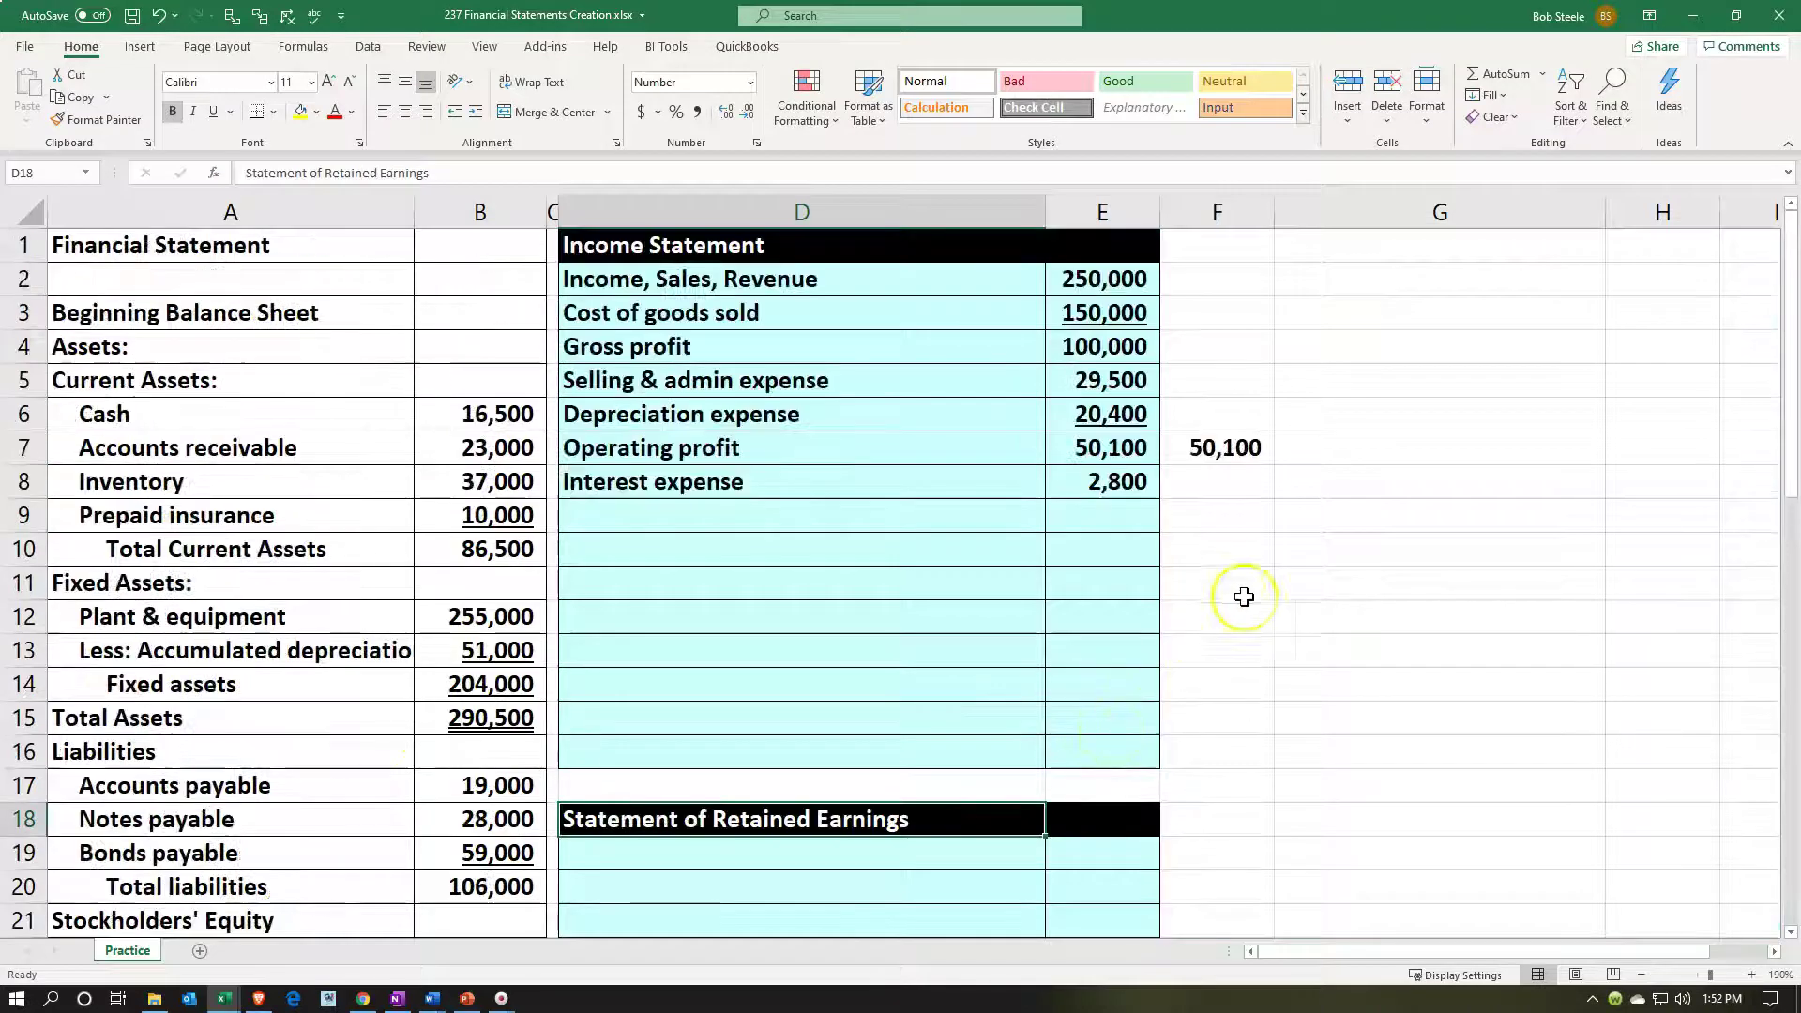
left_click(1357, 455)
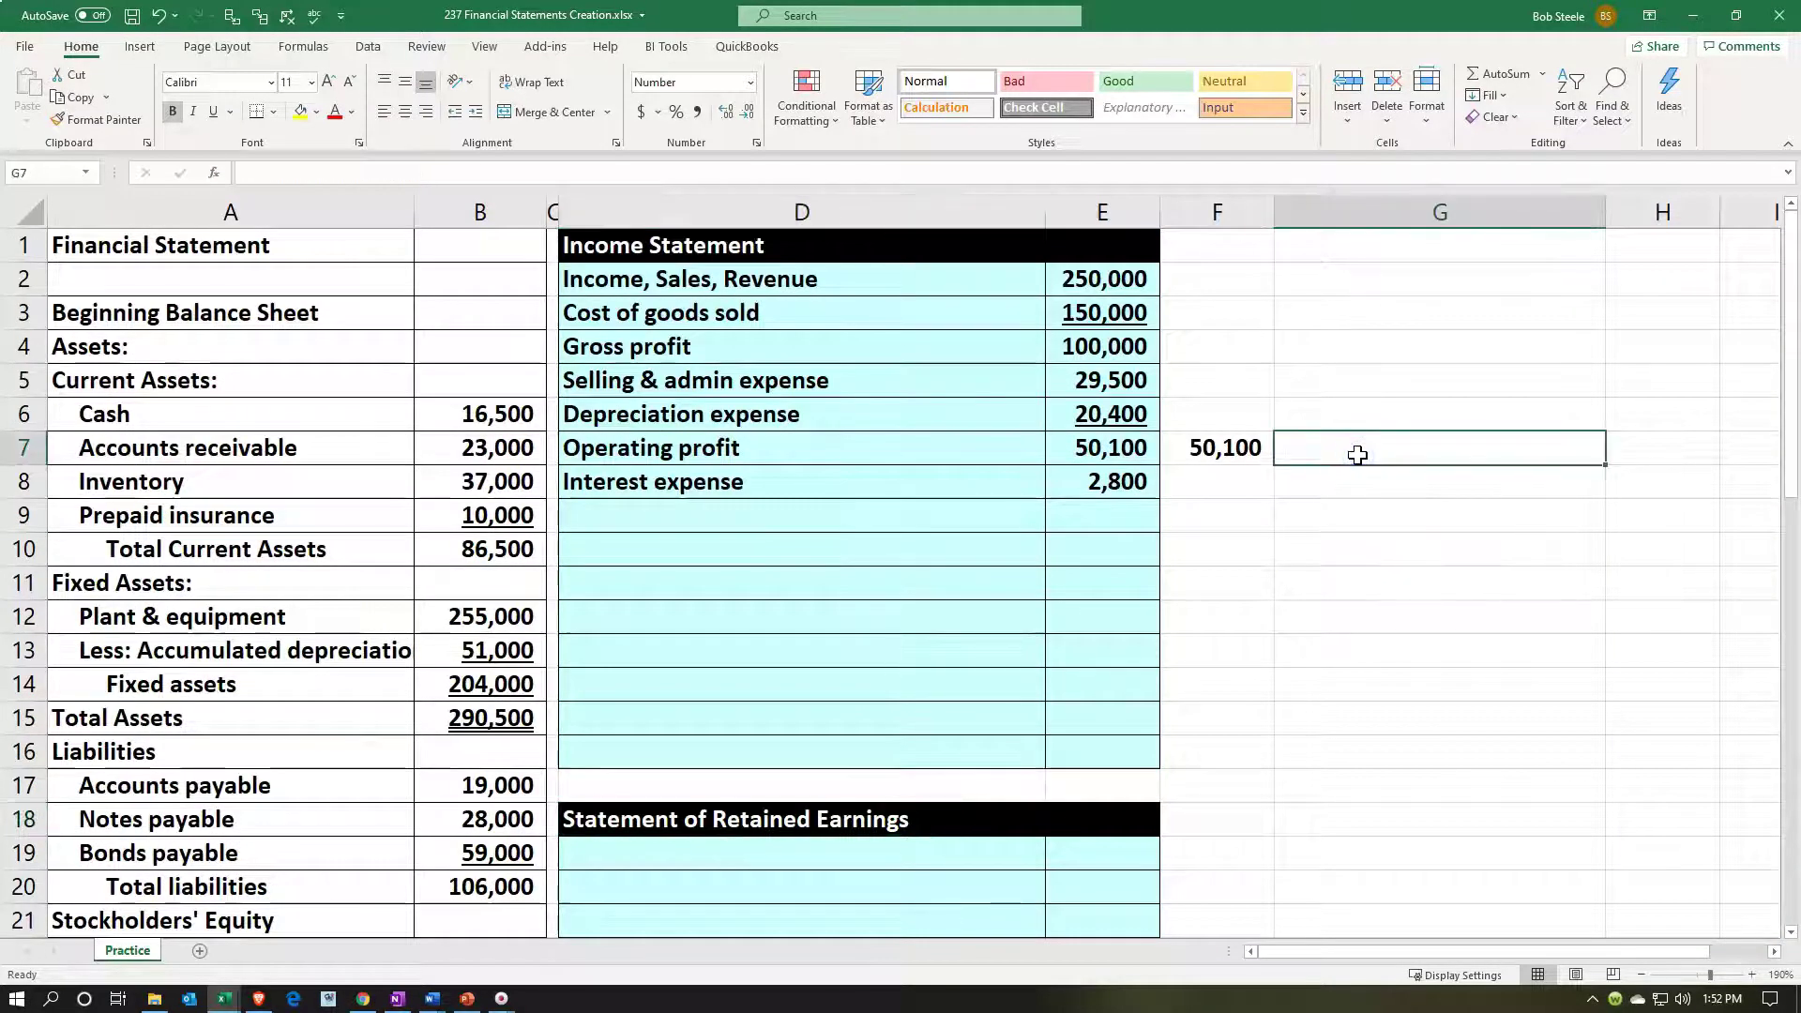
type("=")
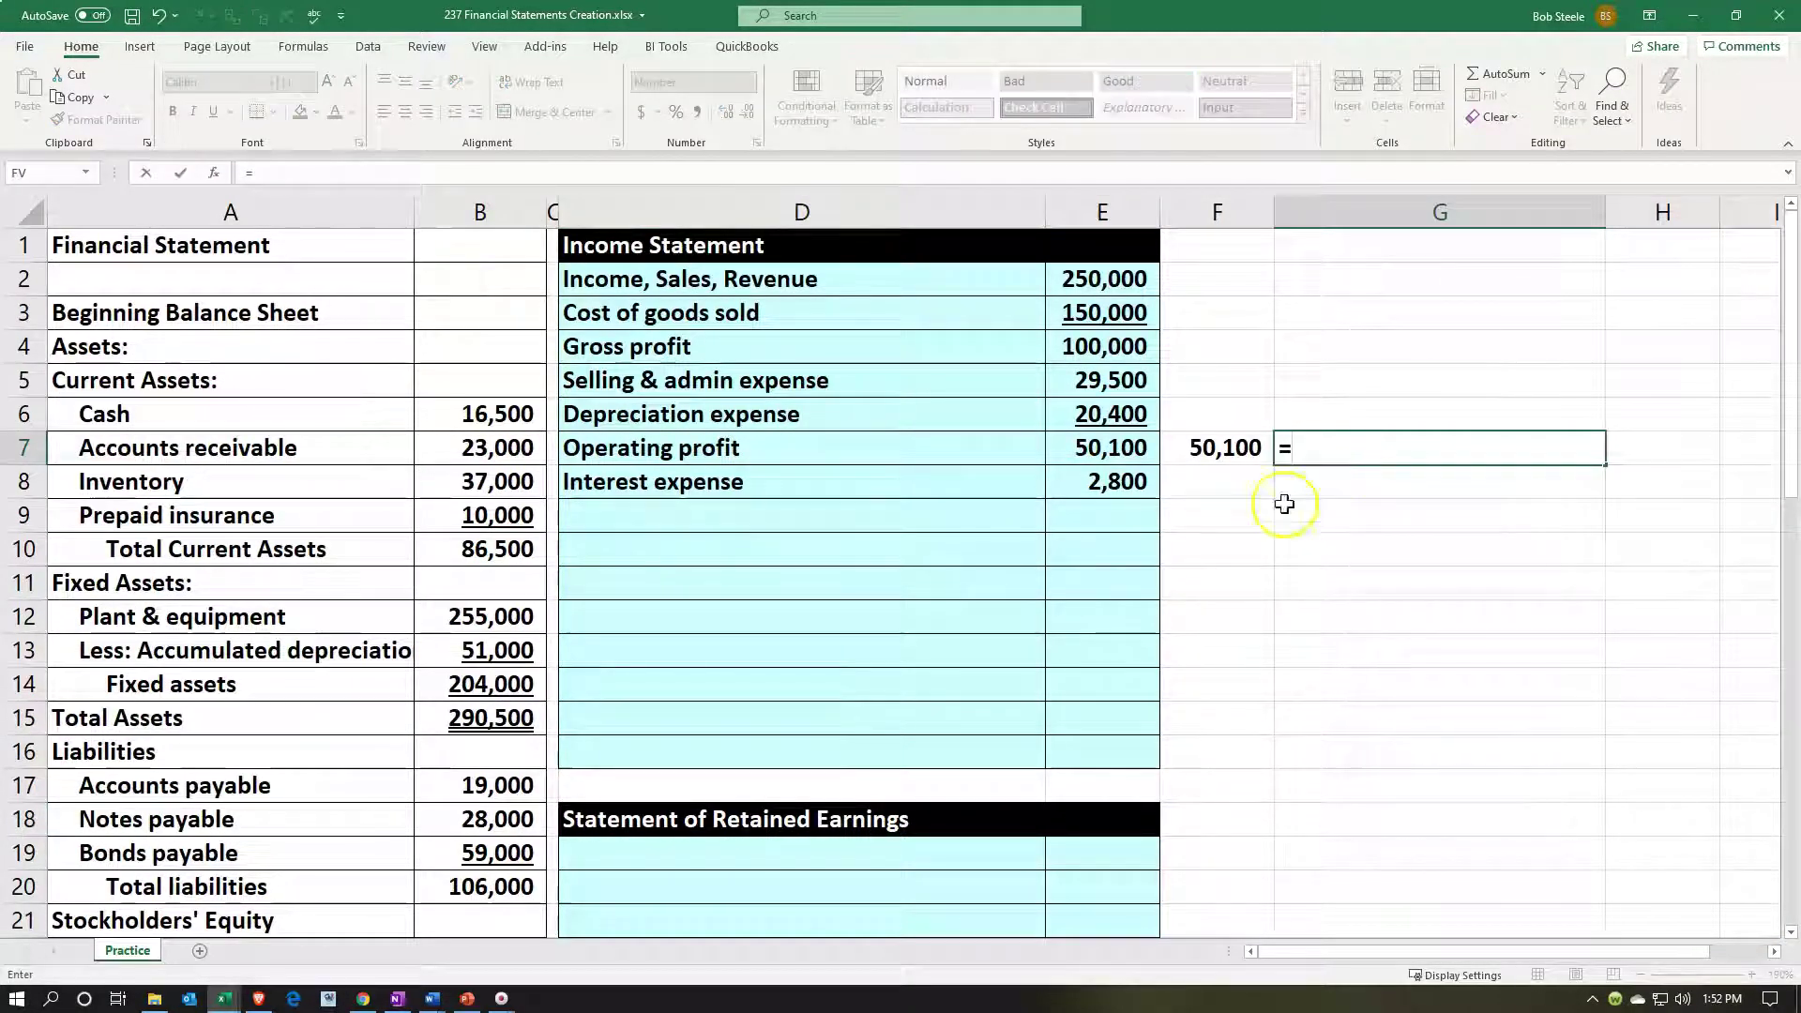
left_click(530, 817)
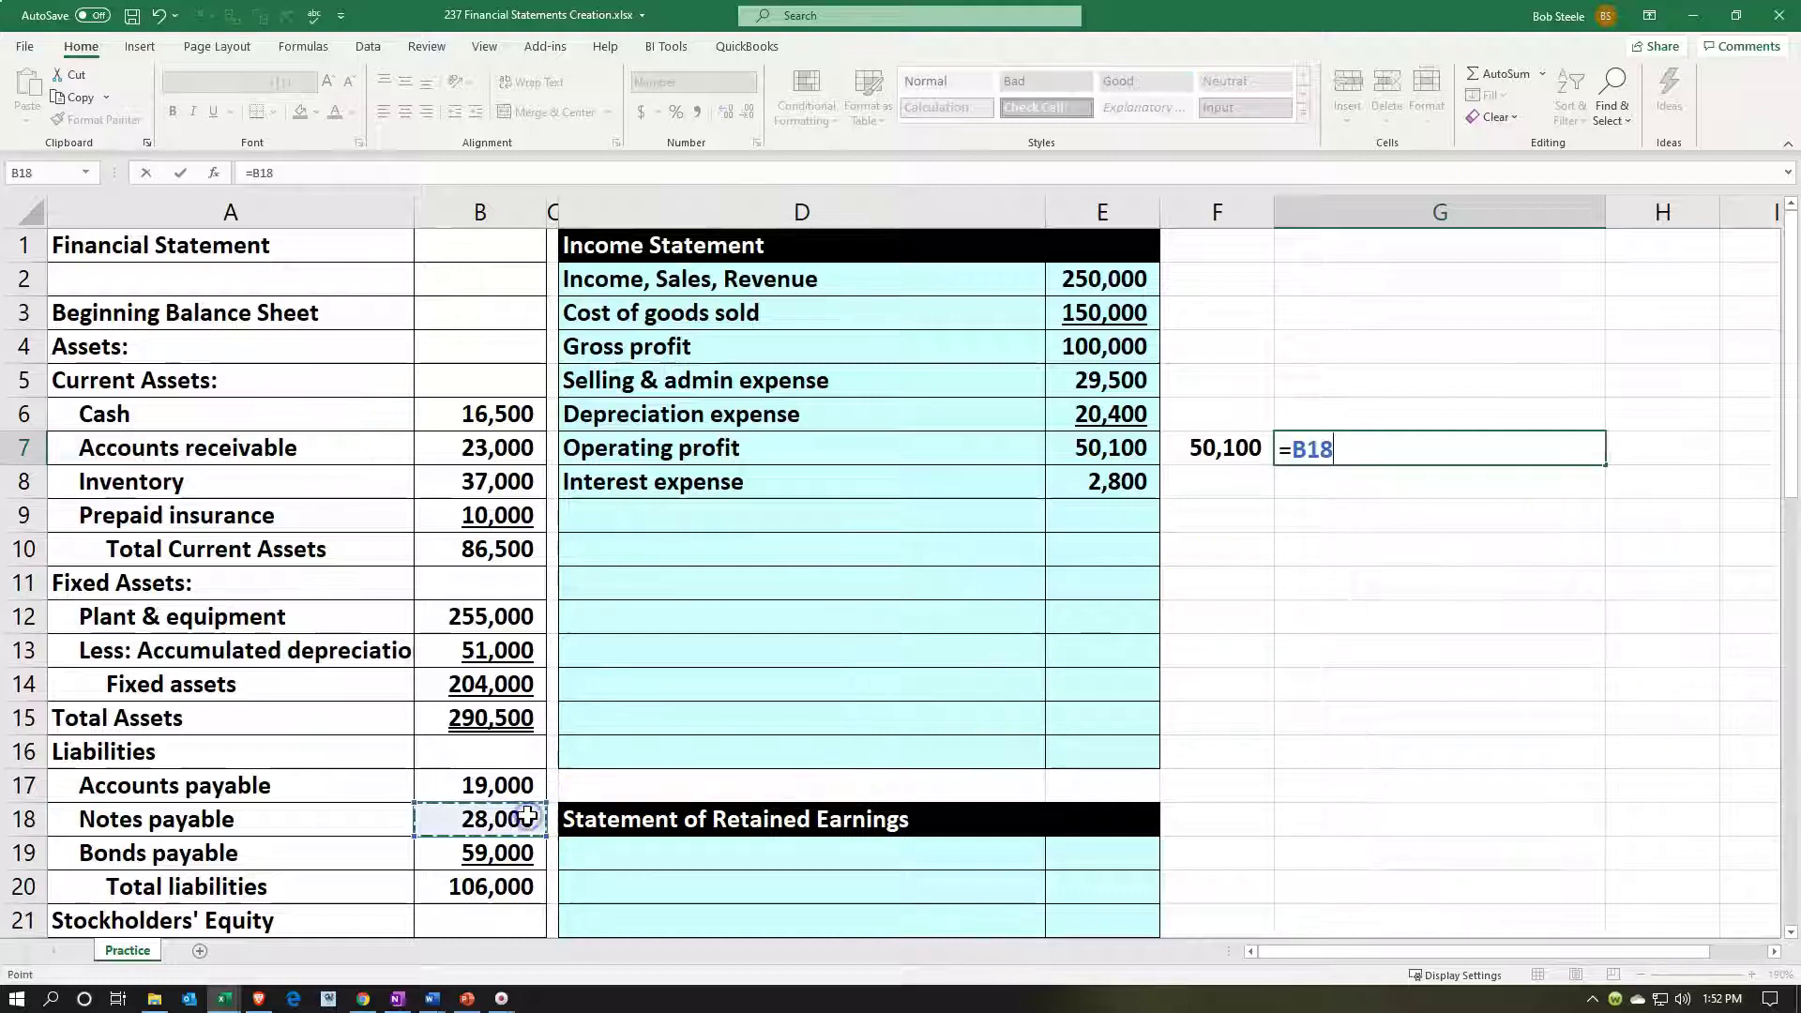
type("*")
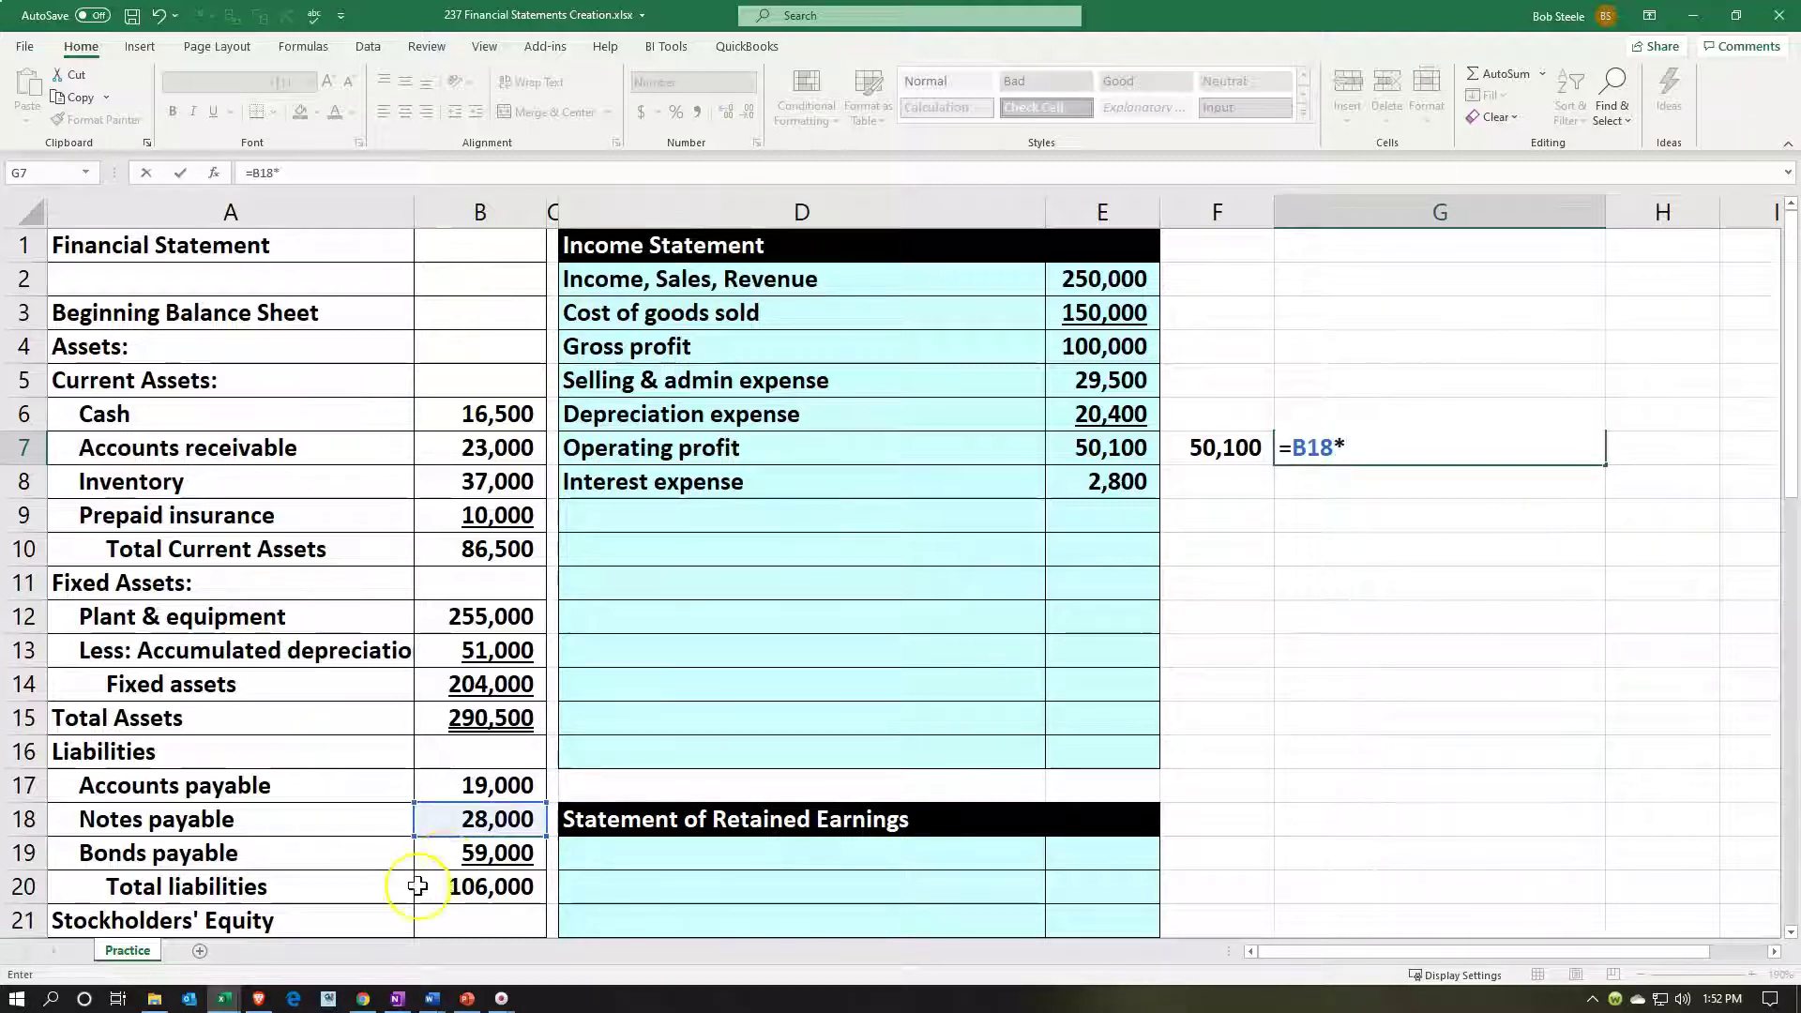
scroll(451, 806, "down", 5)
scroll(451, 806, "down", 2)
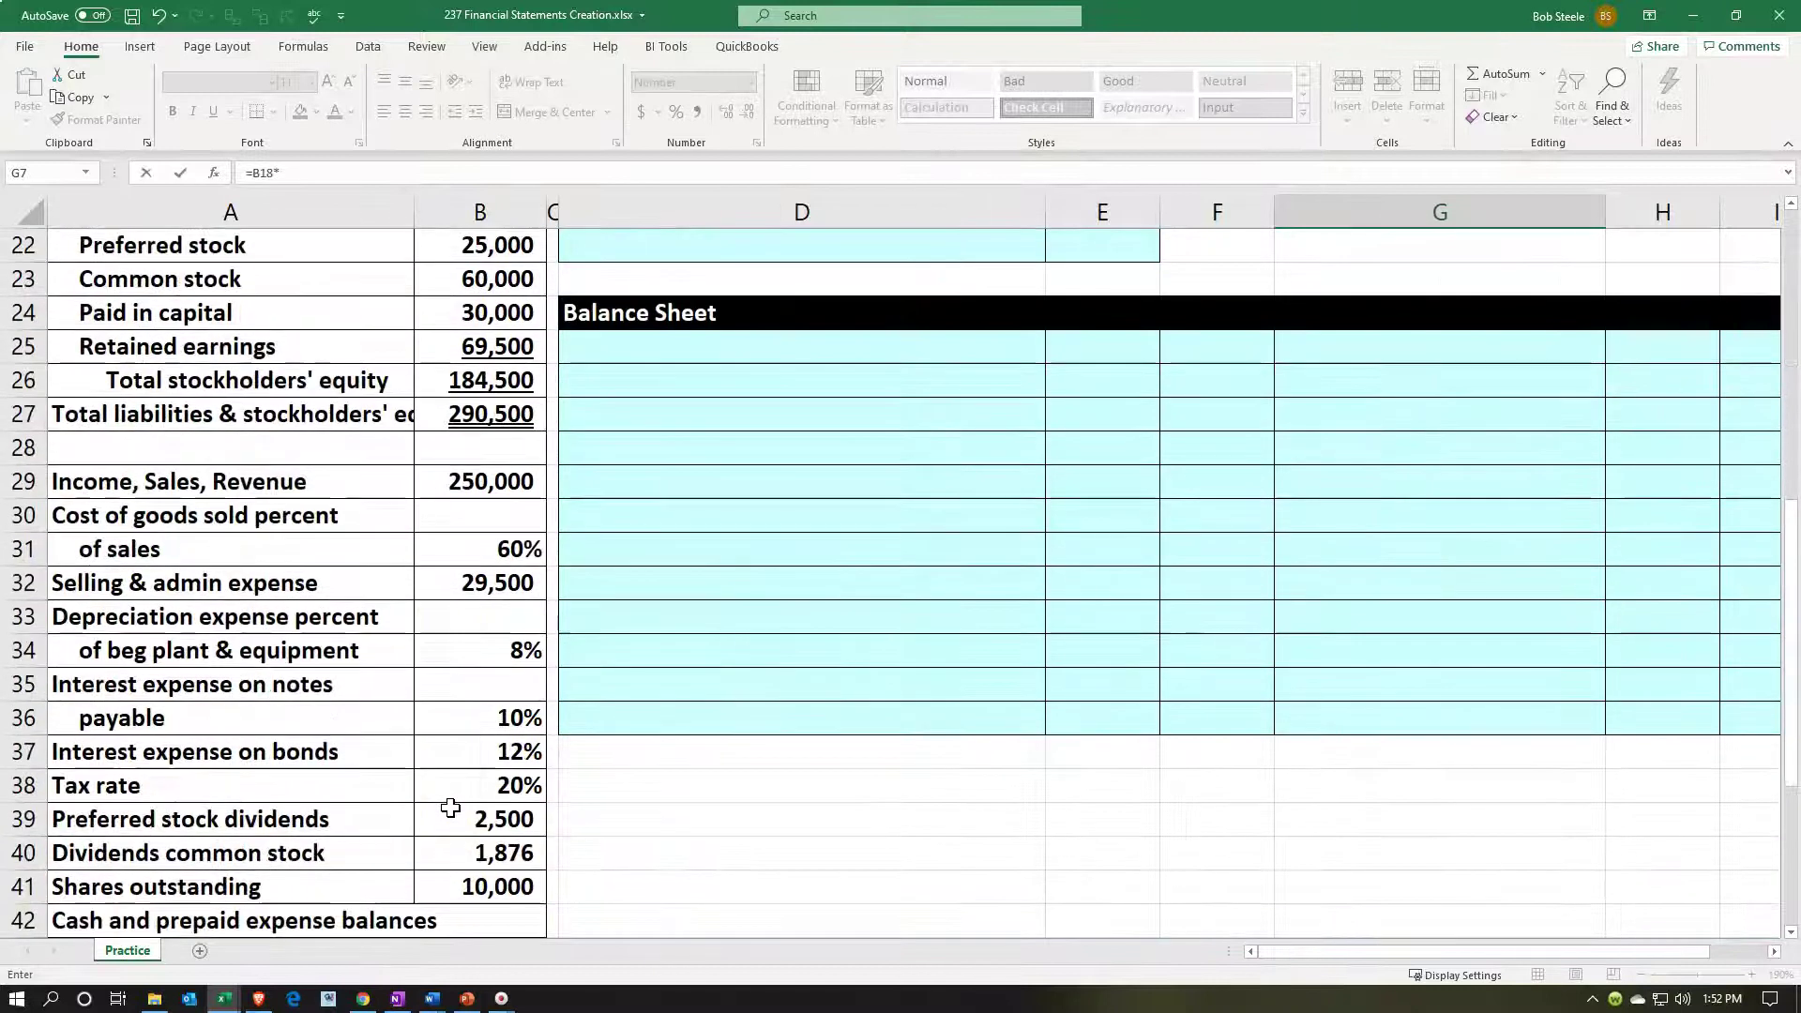
left_click(440, 722)
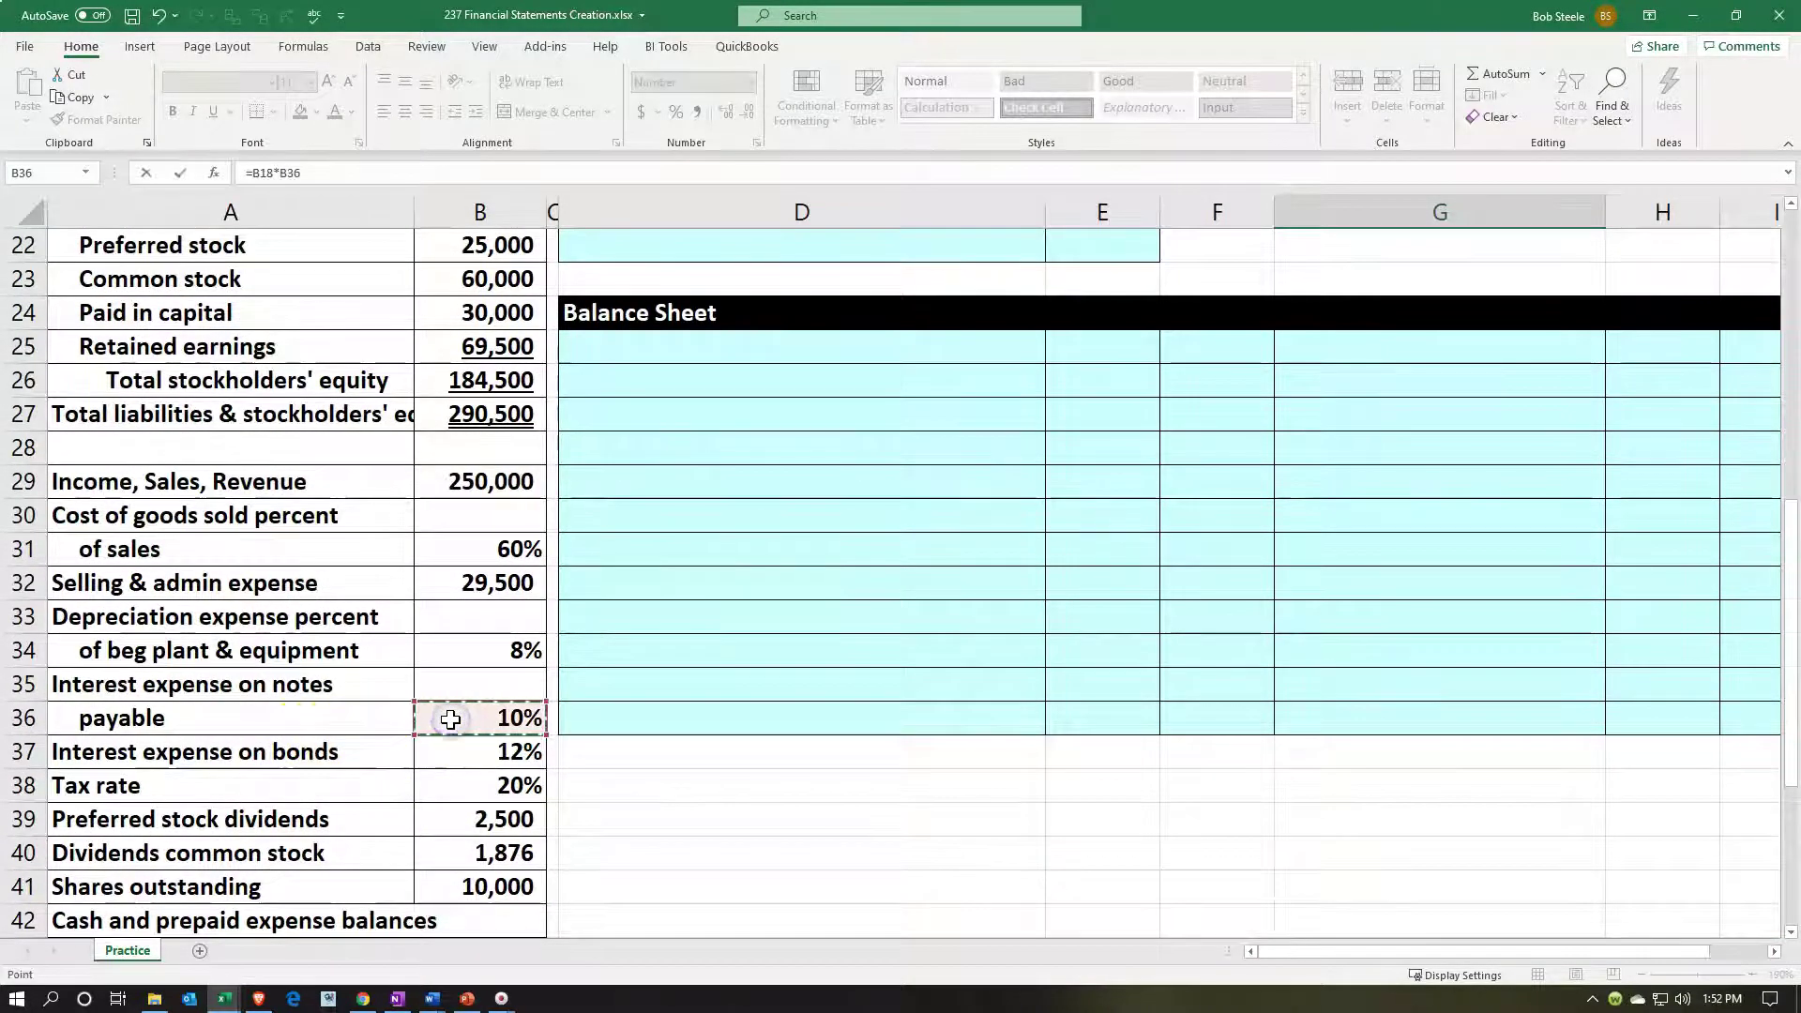
key("Return")
Step: Calculate the bond interest in G8 from beginning bonds payable and the bond interest rate with =B19*B37
scroll(730, 666, "up", 1)
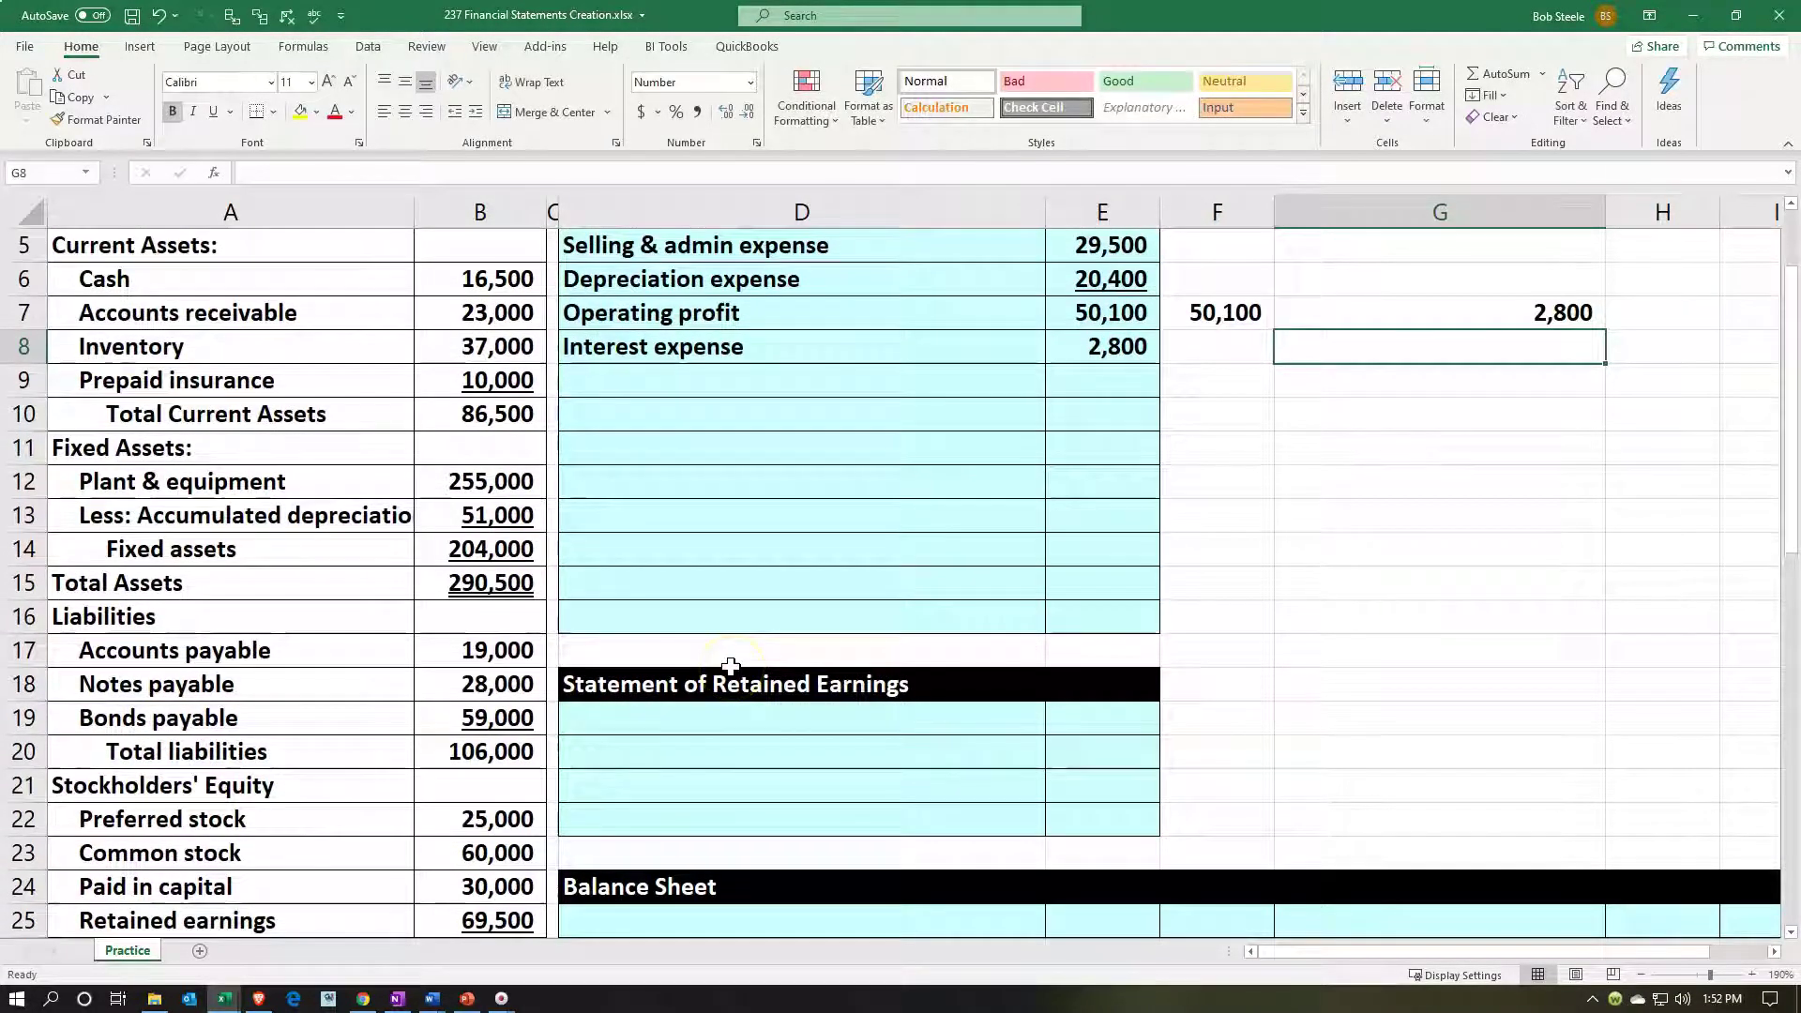
type("=")
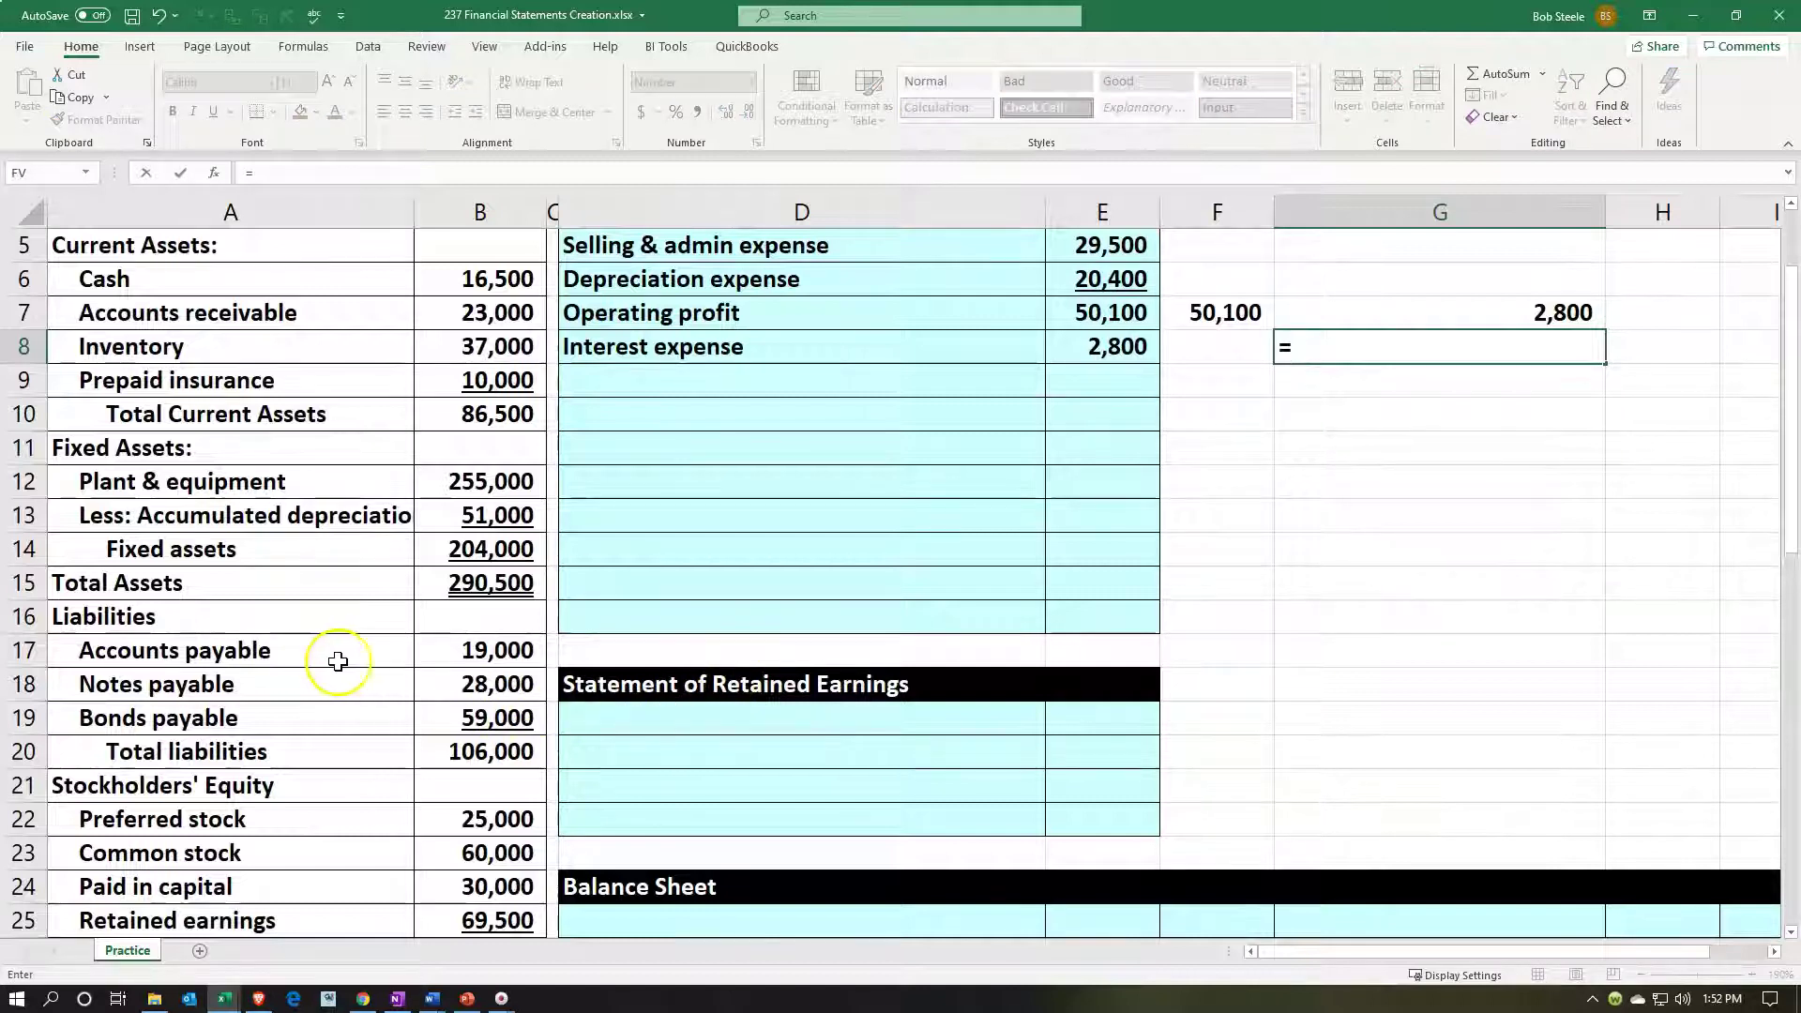
left_click(441, 722)
type("*")
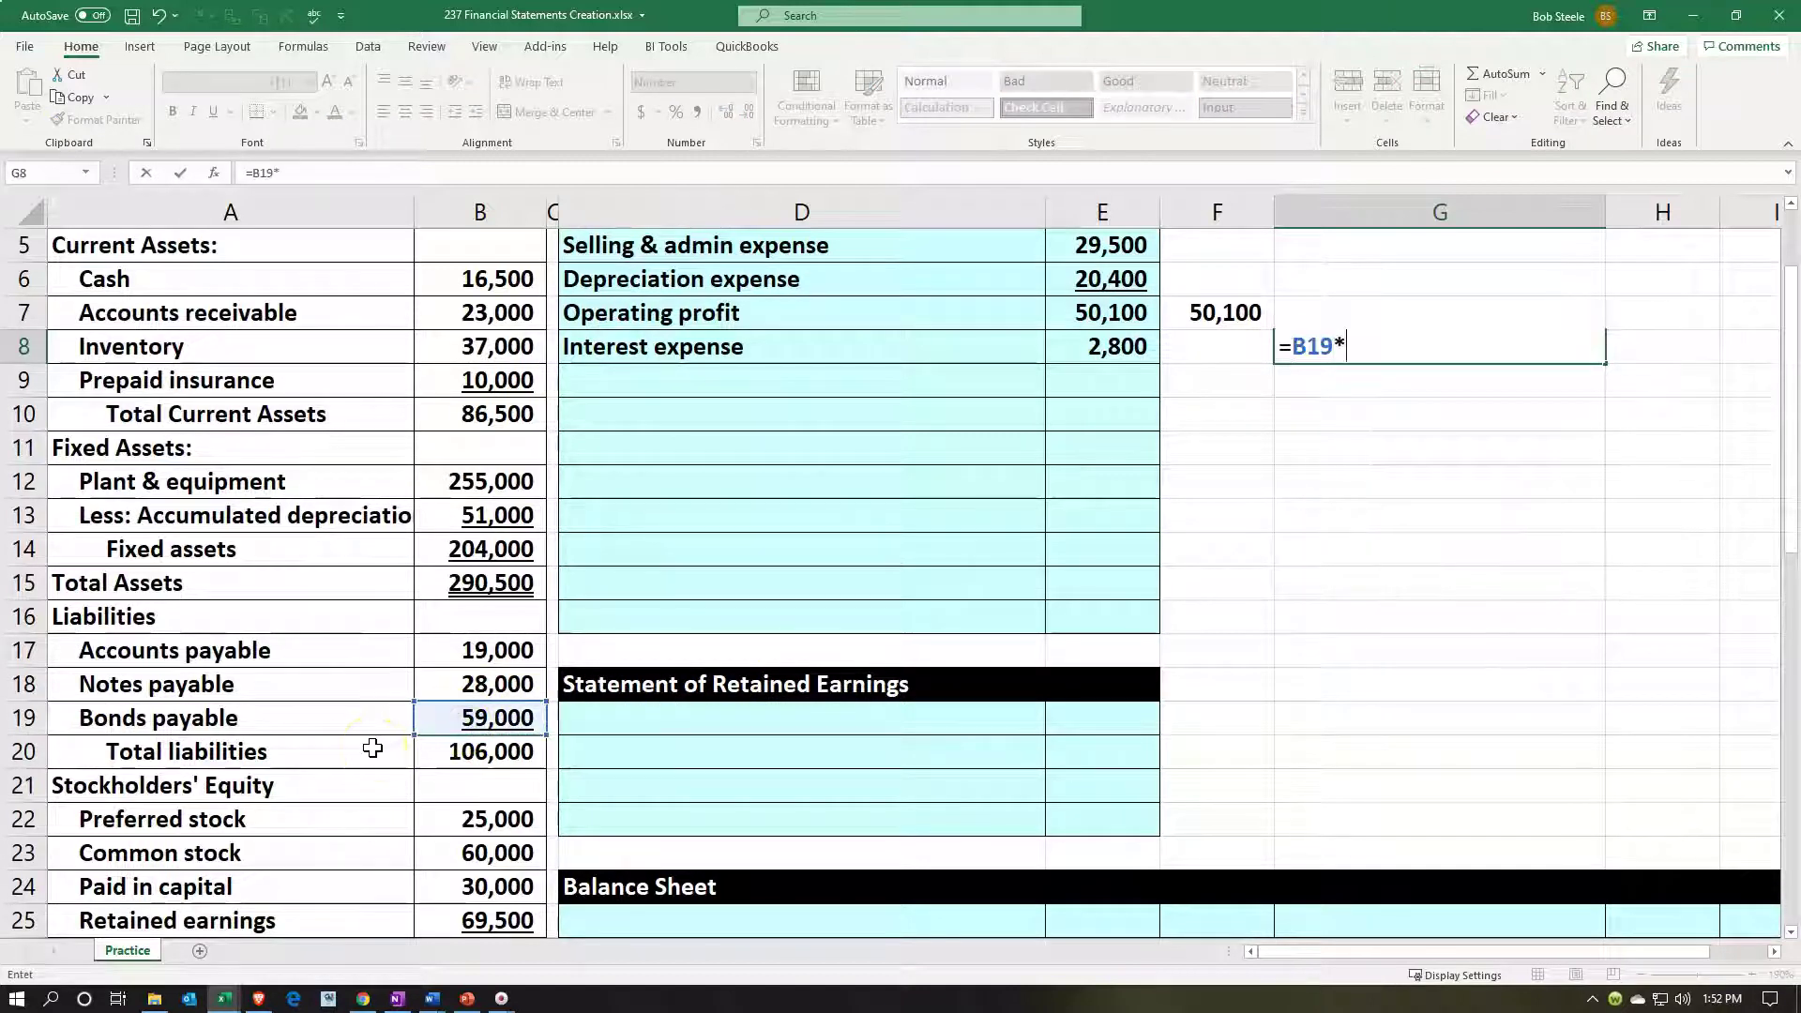
scroll(372, 747, "down", 6)
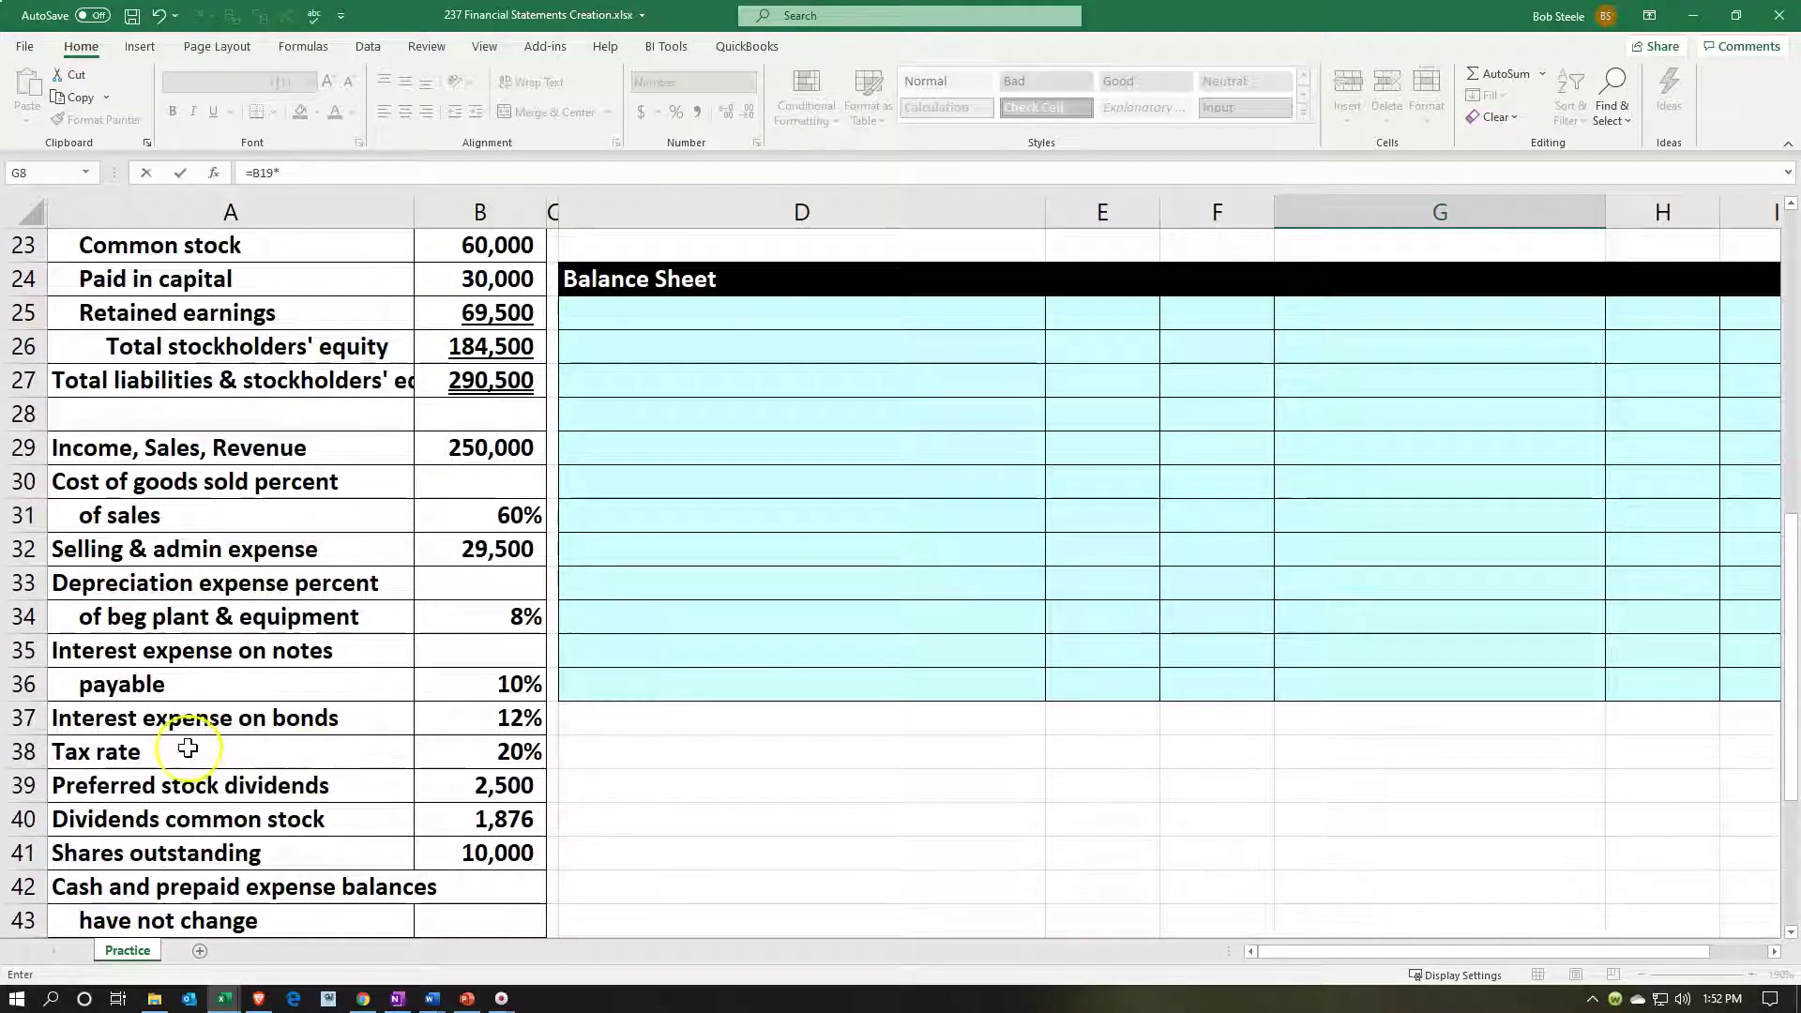
scroll(159, 670, "down", 2)
scroll(159, 673, "down", 2)
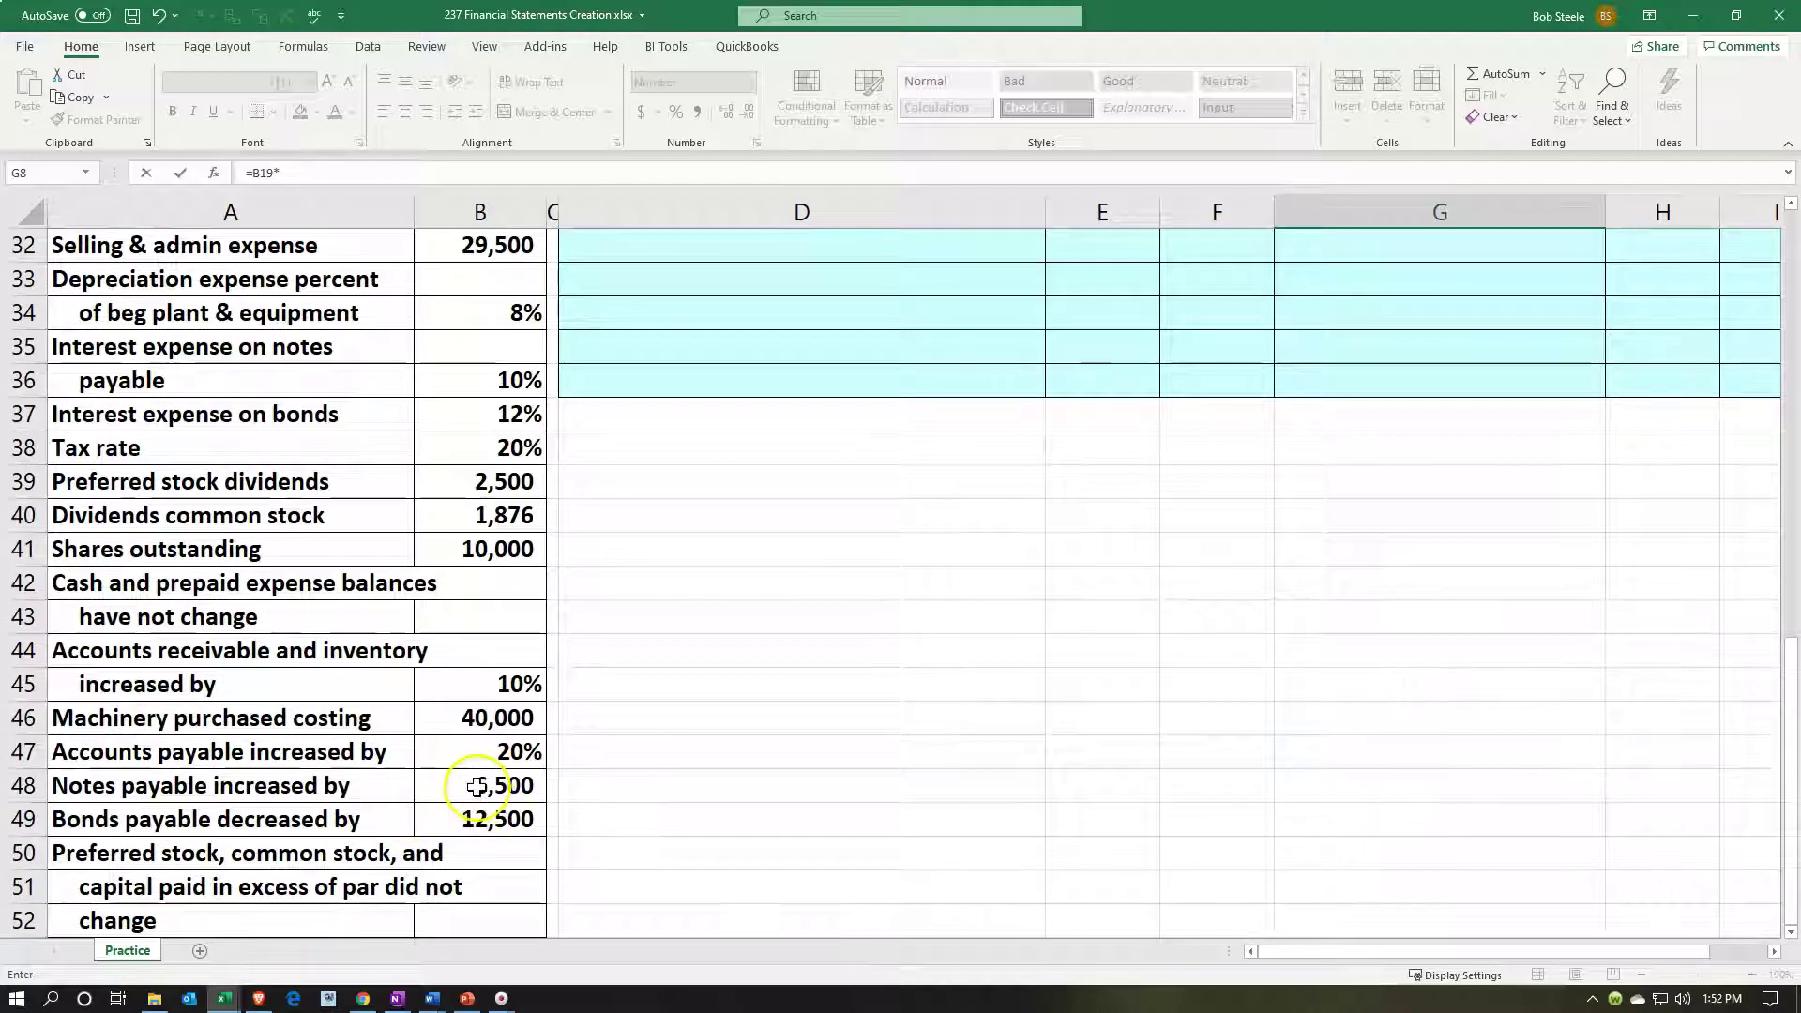
left_click(469, 413)
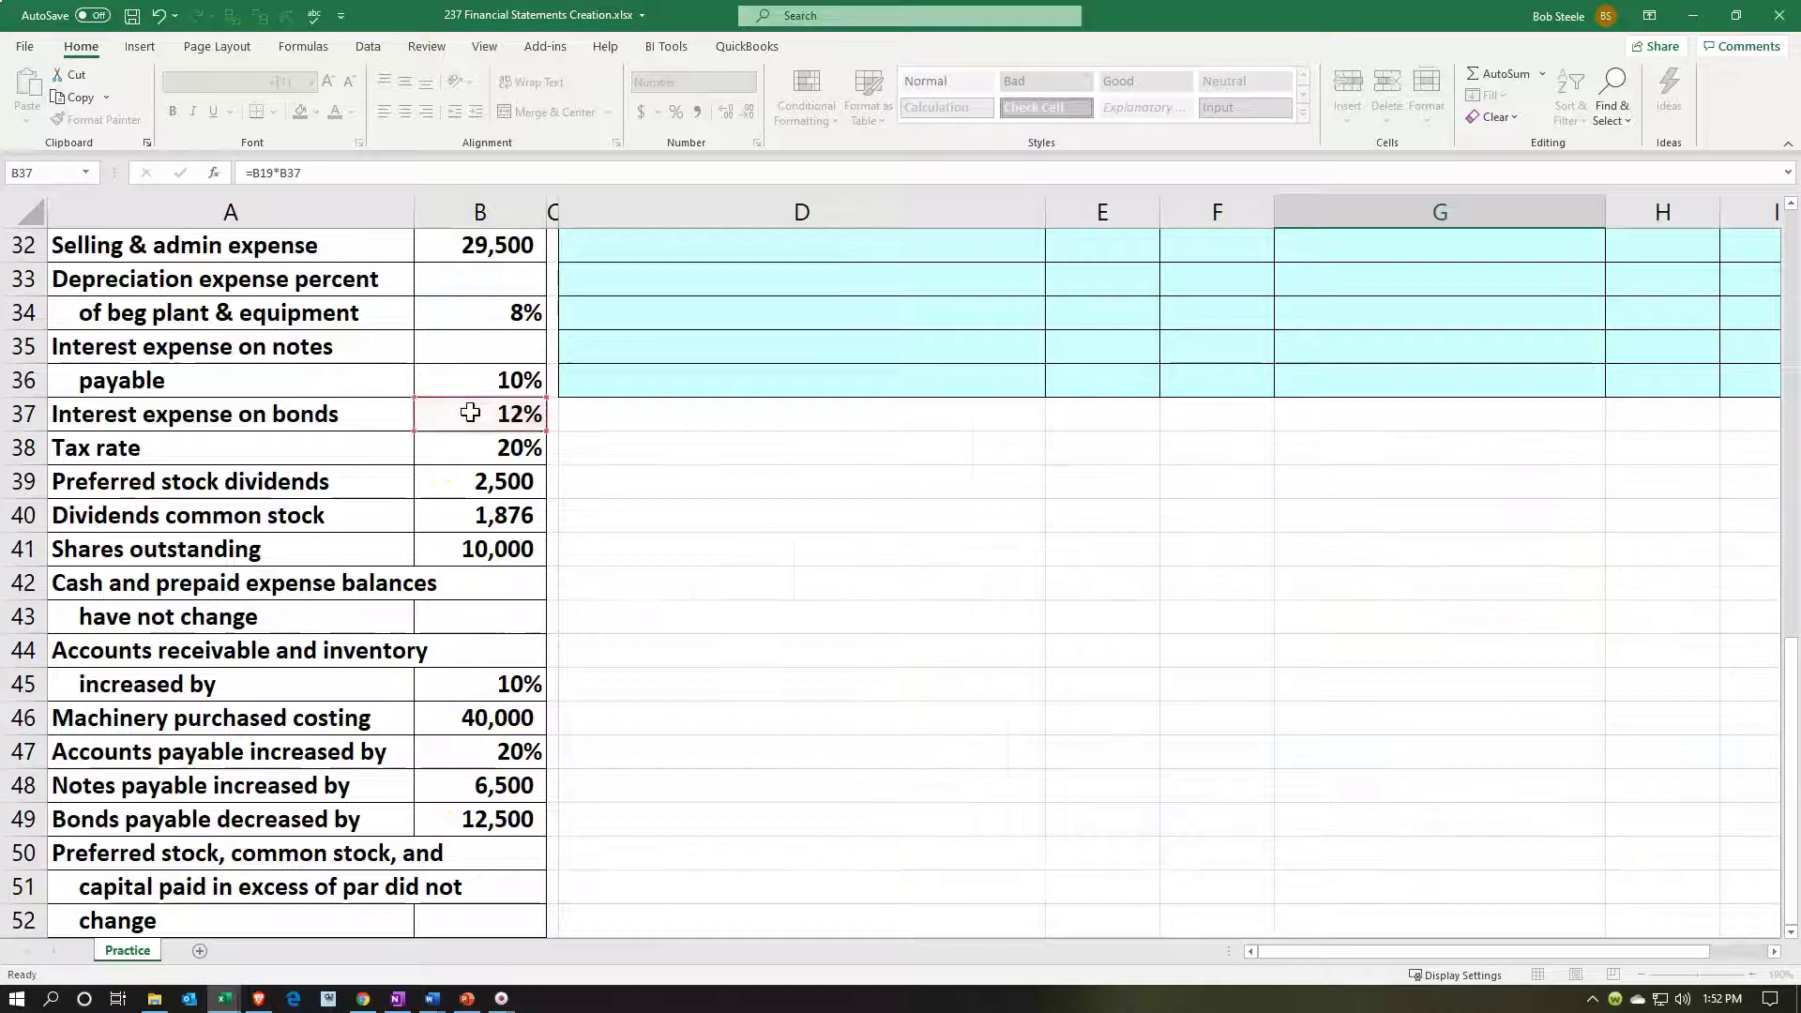
key("Return")
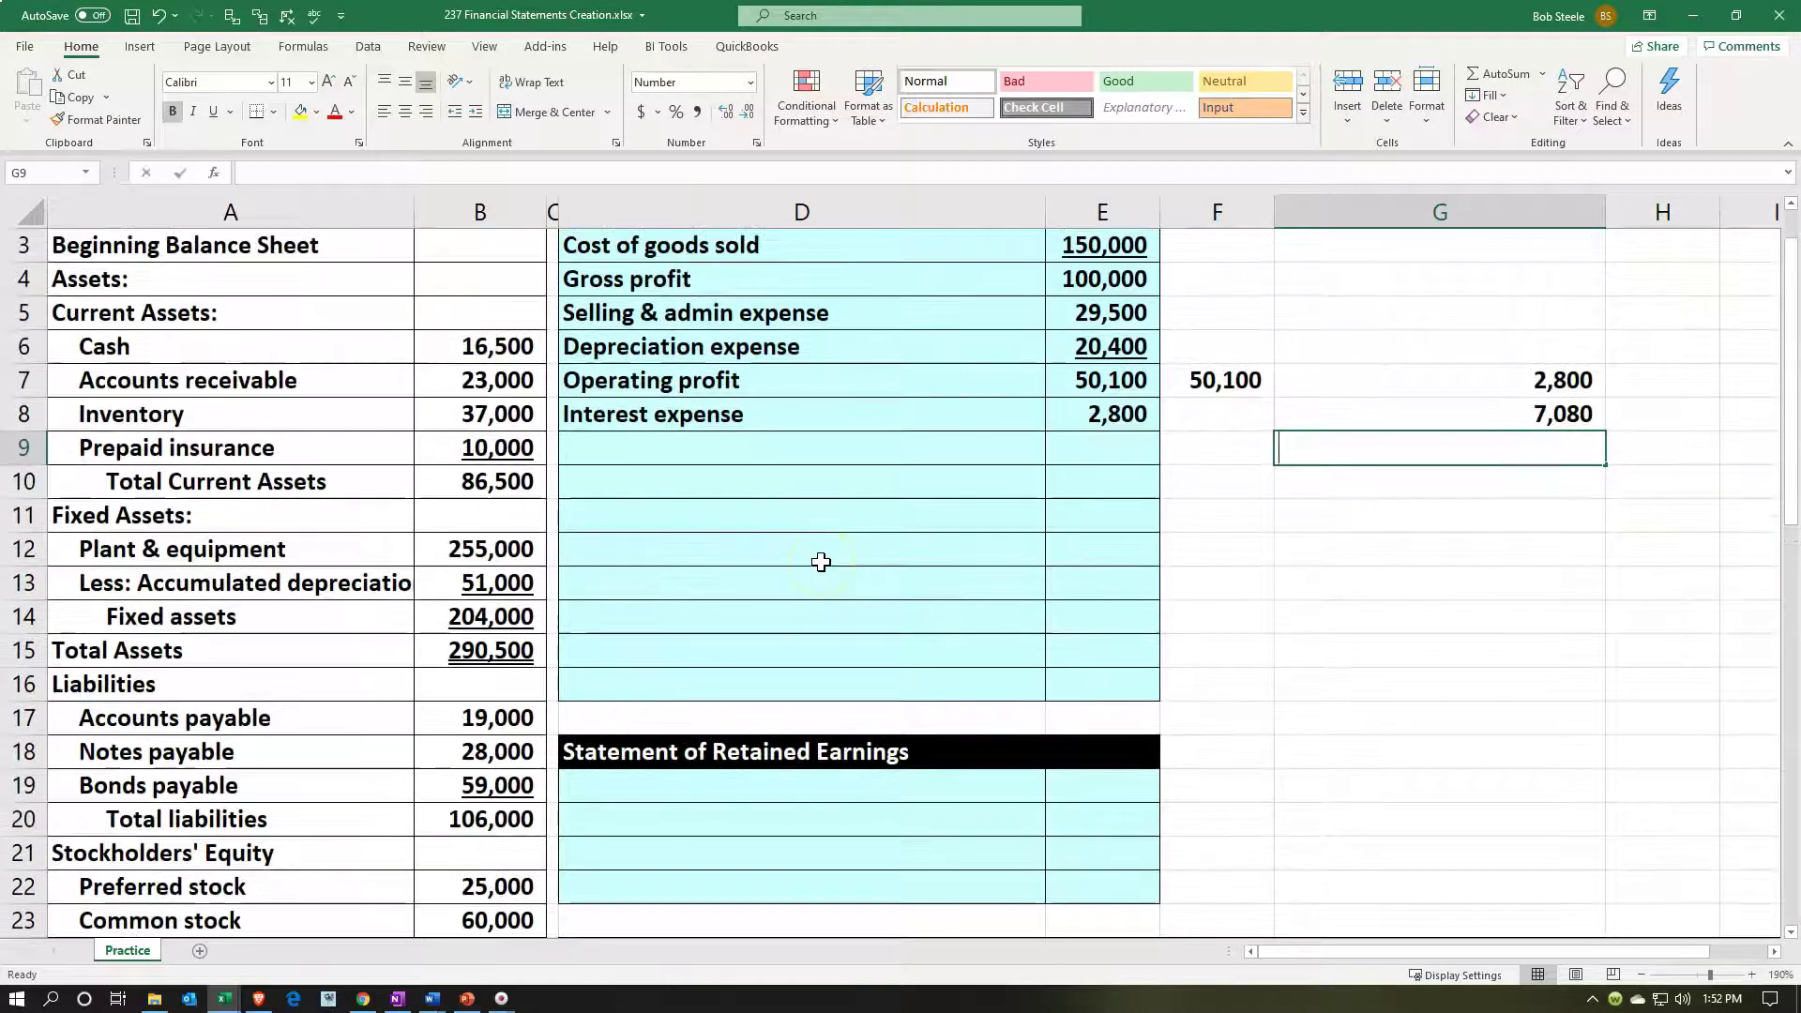
Step: Total the notes and bond interest in G9 with =SUM(G7:G8), and select the interest expense amount in E8
type("=sum(")
key("Up")
key("shift+Up")
key("Return")
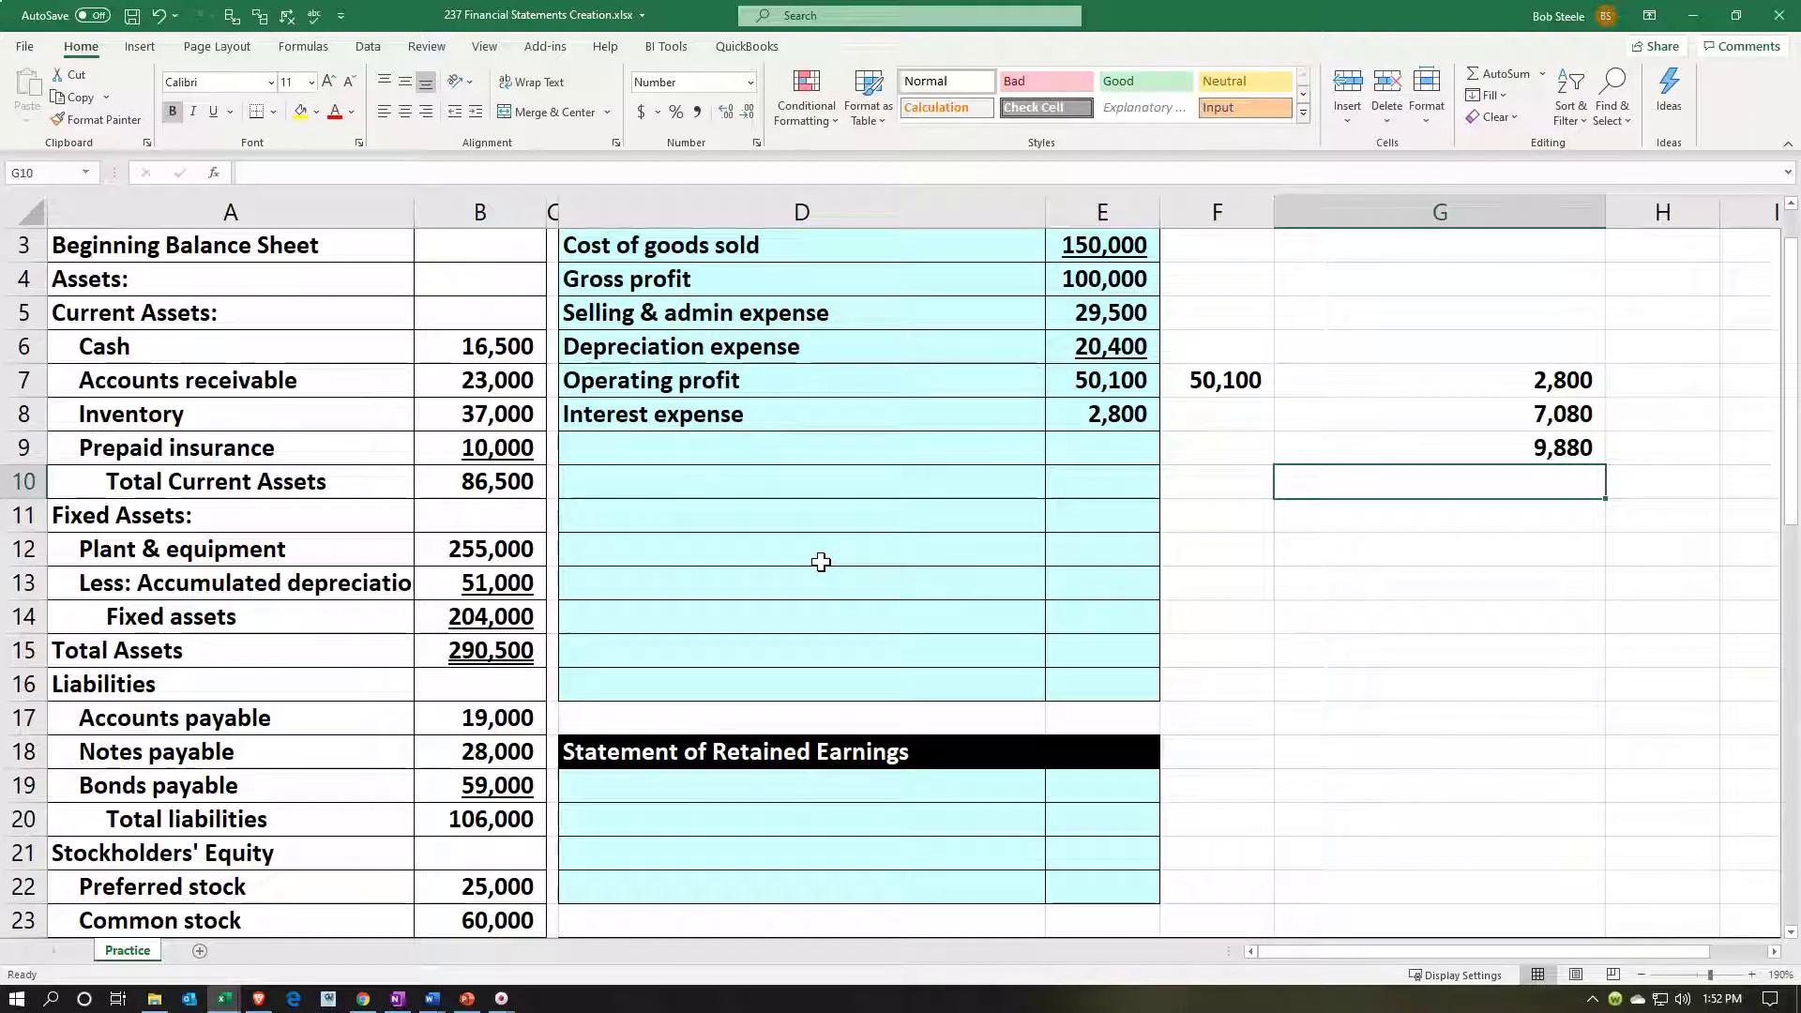
key("Up")
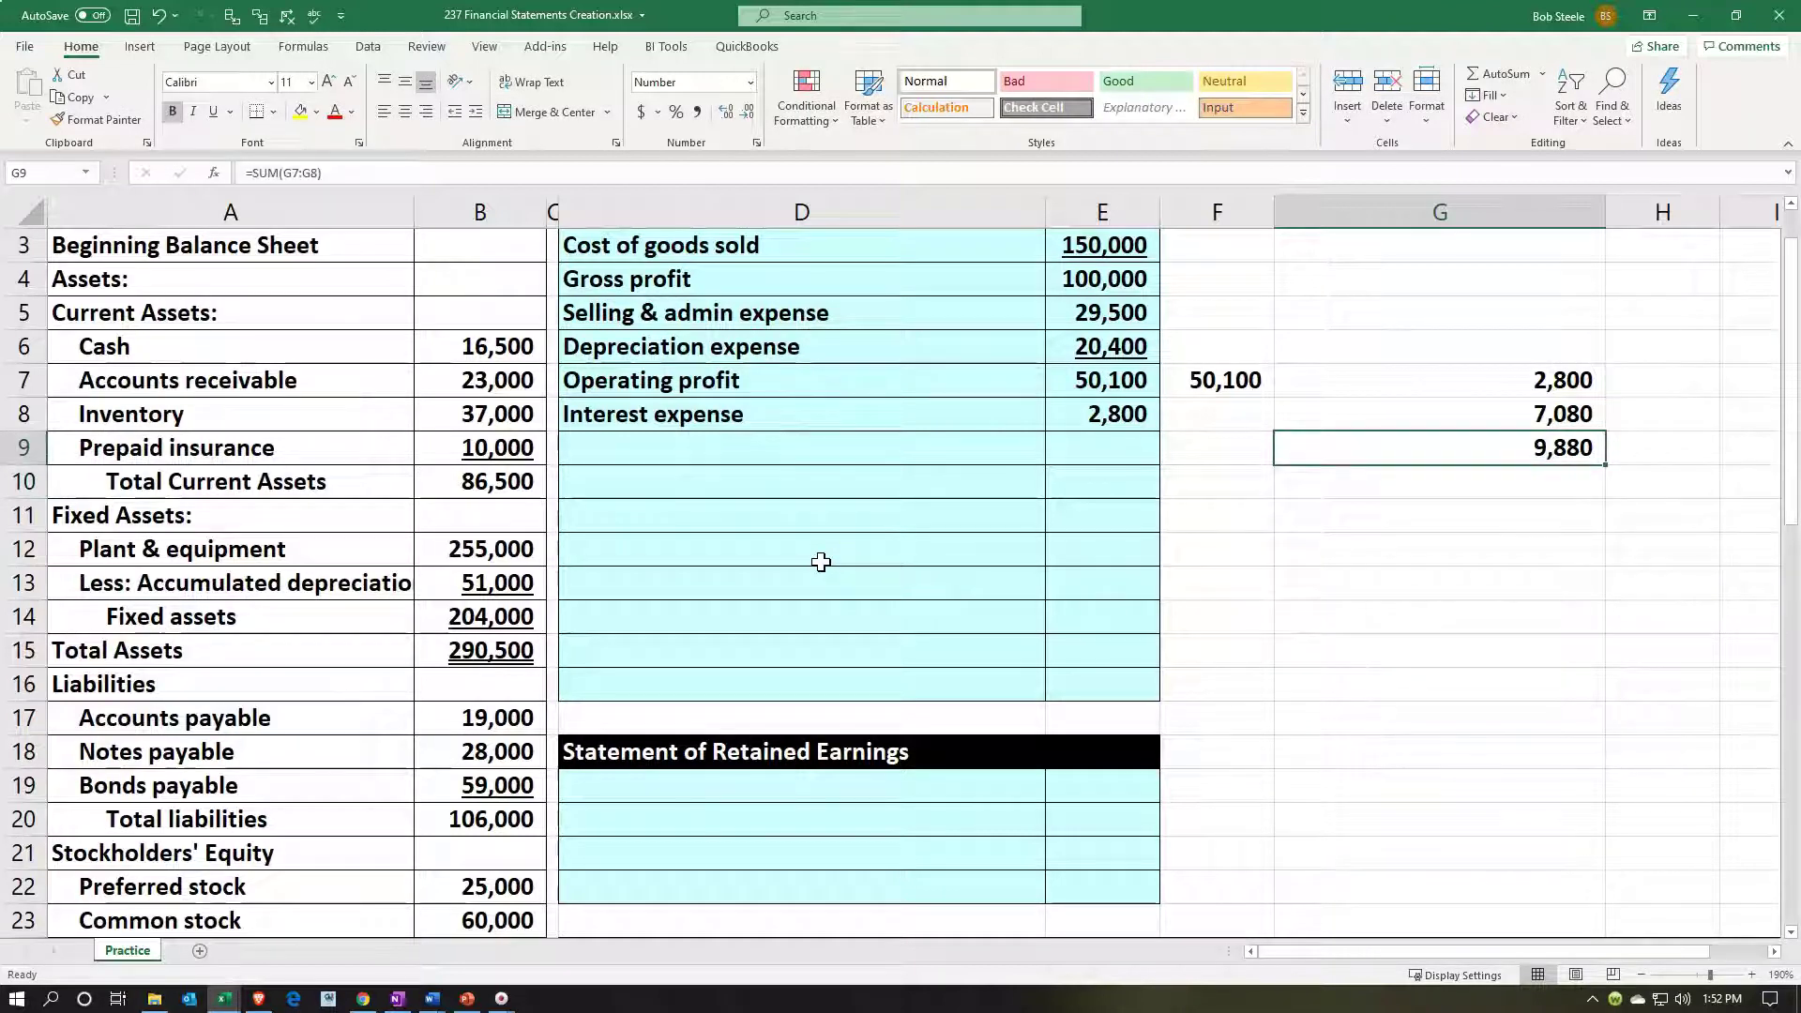
left_click(1069, 422)
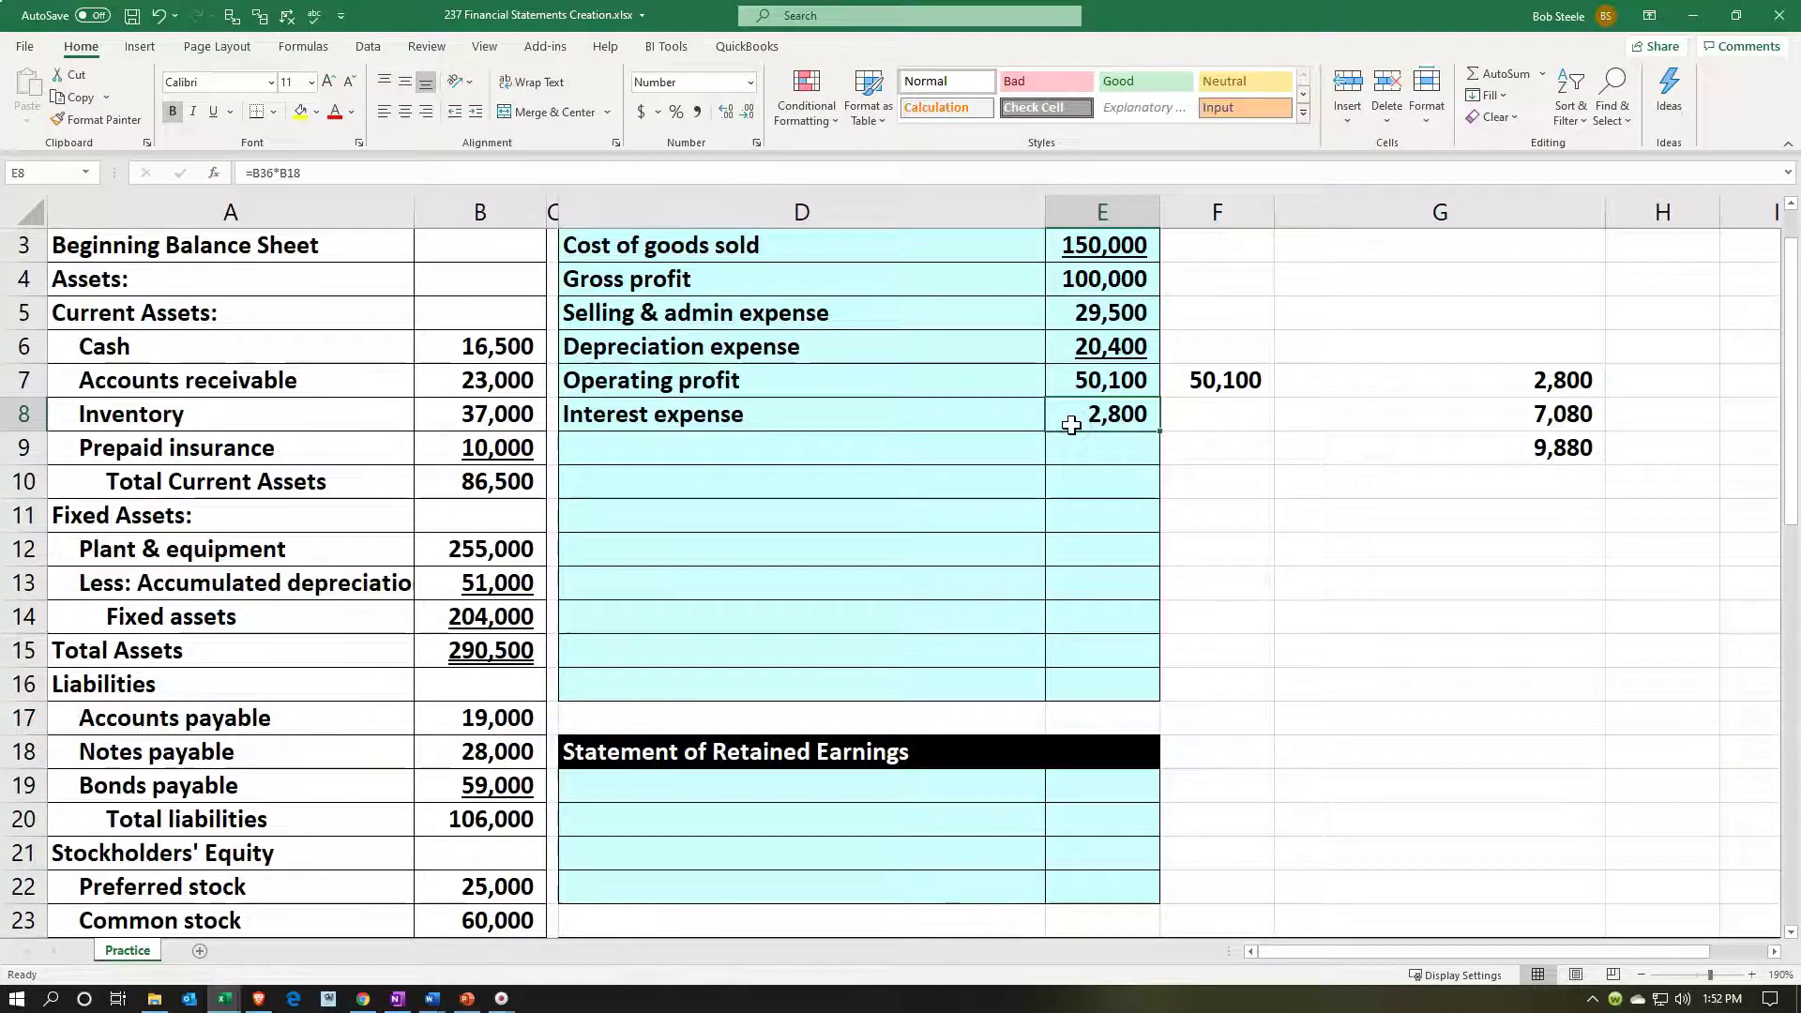
Step: Restart the interest expense formula in E8 with beginning notes payable multiplied by the notes interest rate, =B18*B36
type("=")
key("BackSpace")
type("=")
key("Left")
key("Left")
key("Left")
key("Left")
key("Down")
key("Down")
key("Down")
key("Down")
key("Down")
key("Down")
key("Down")
key("Down")
key("Down")
key("Down")
key("Right")
type("*")
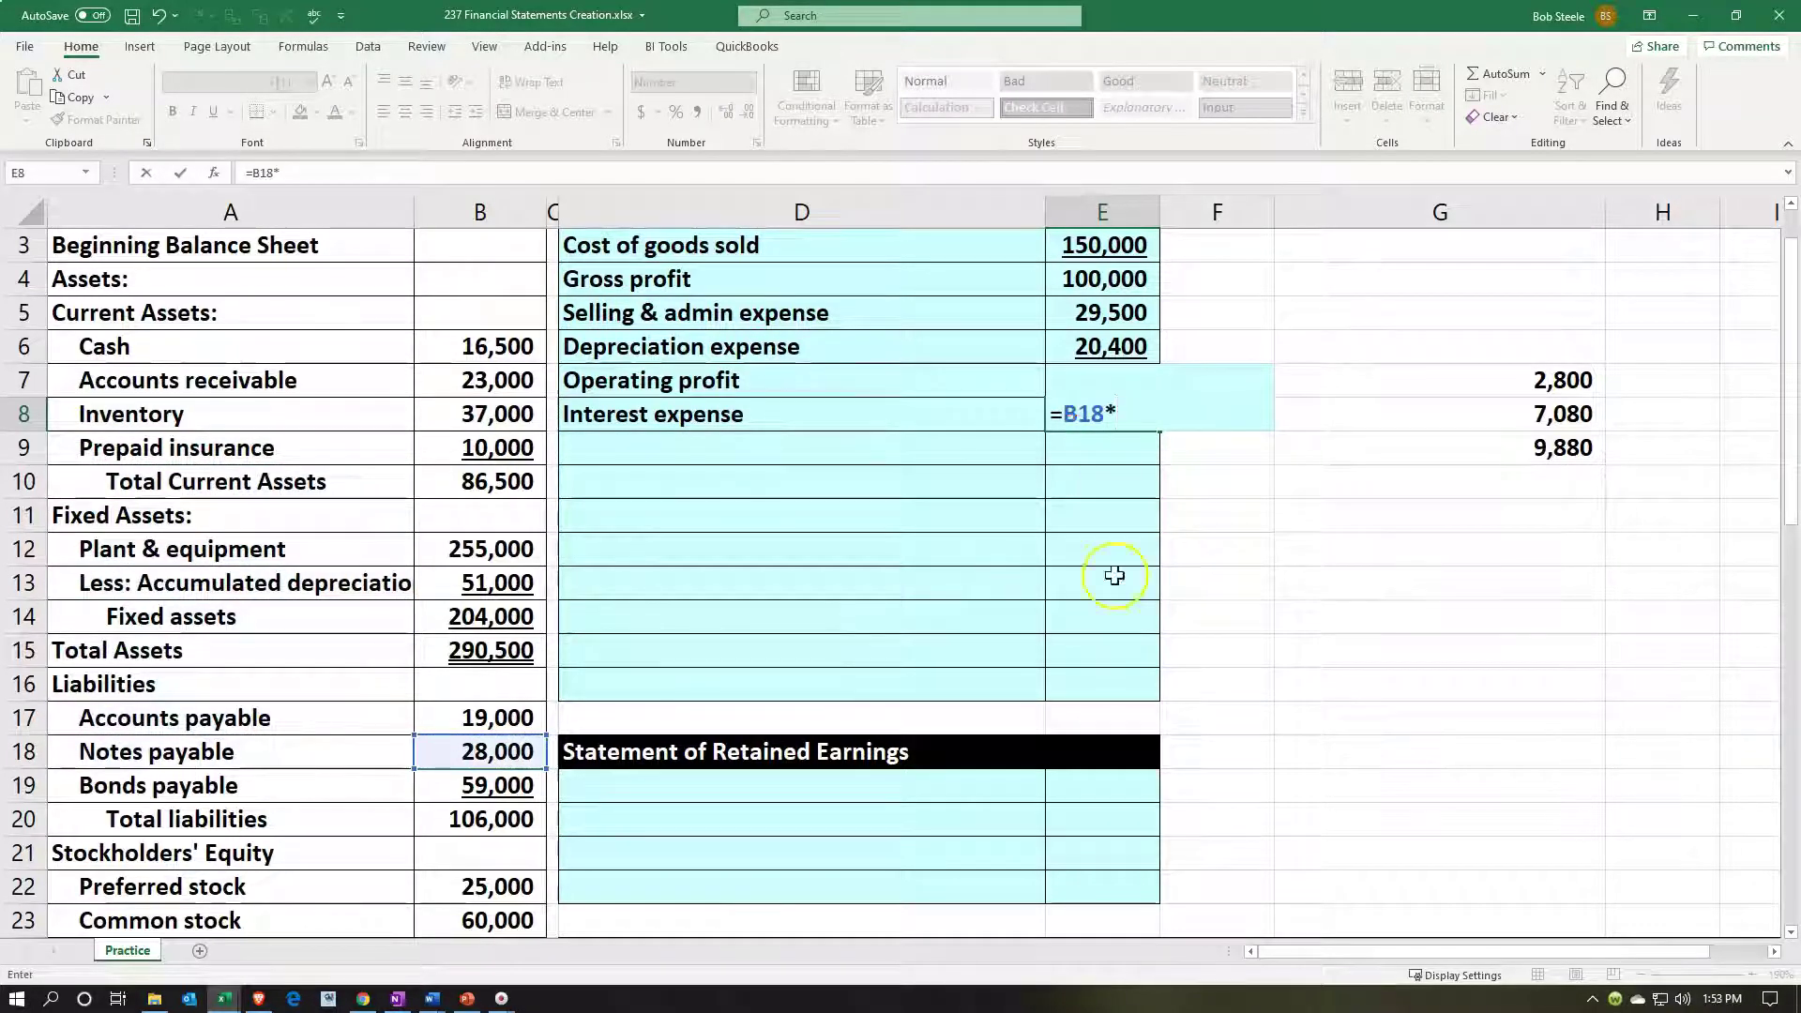
scroll(792, 779, "down", 6)
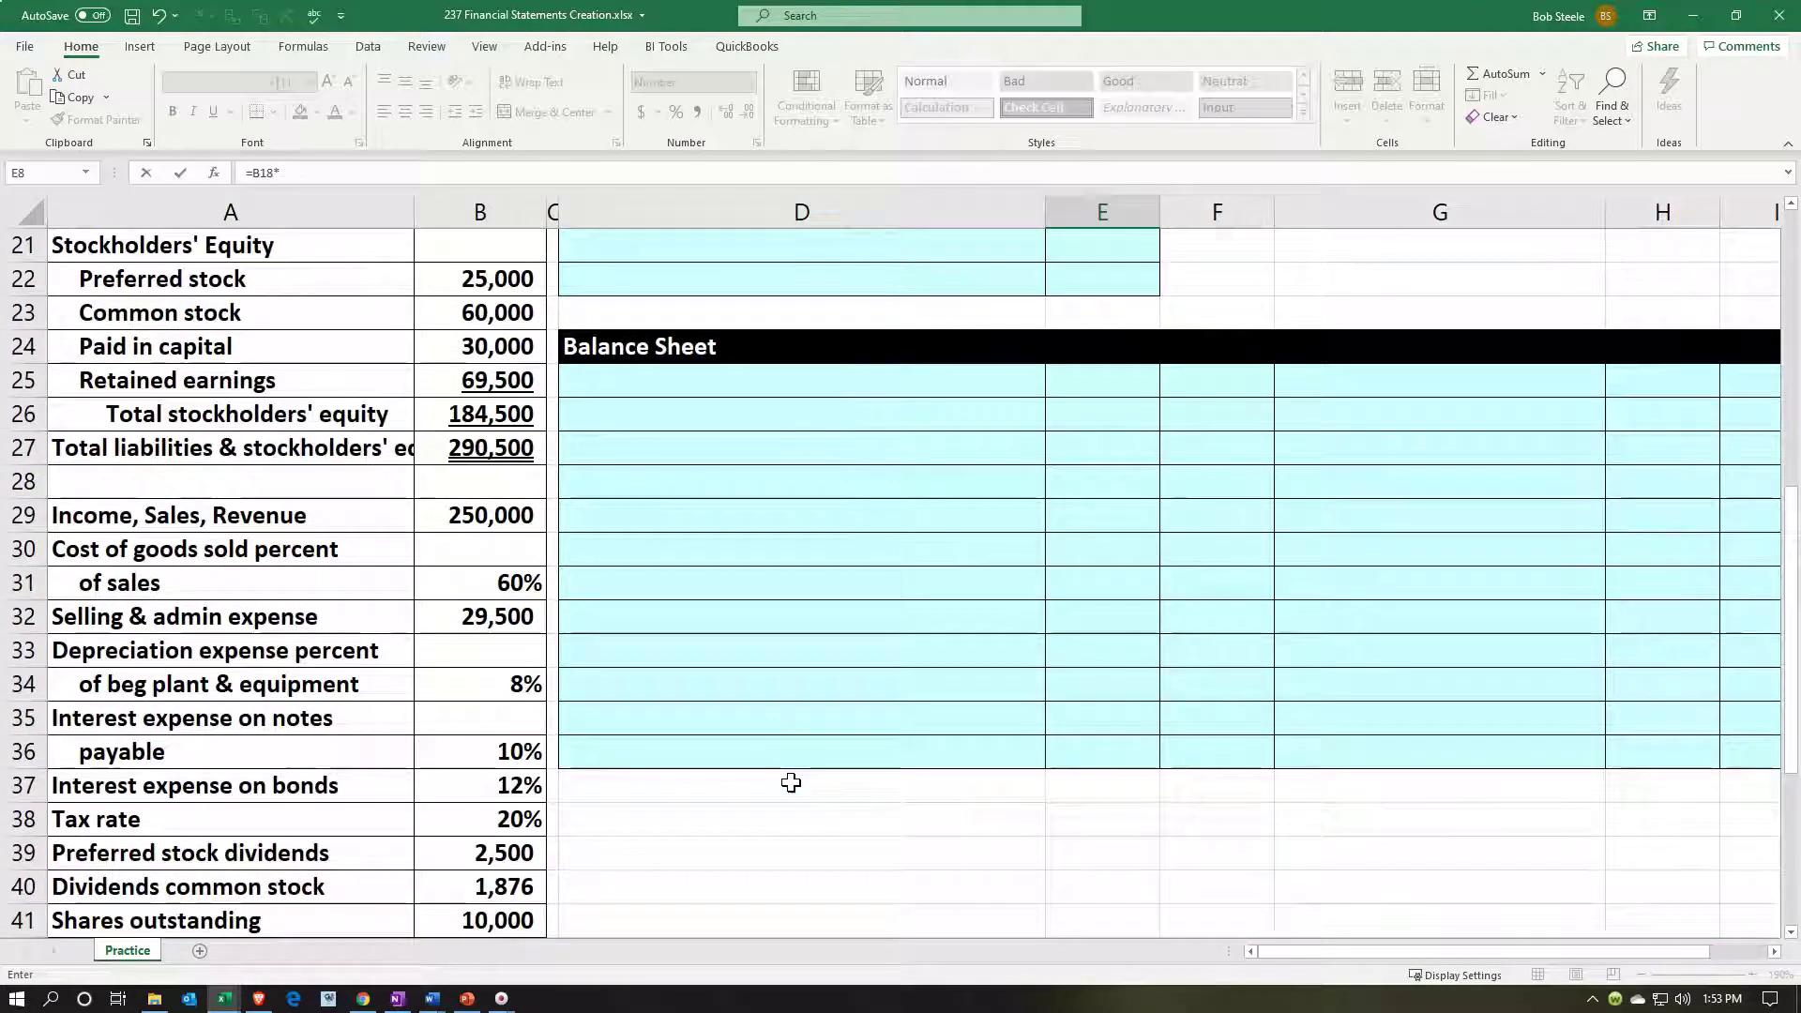
left_click(420, 748)
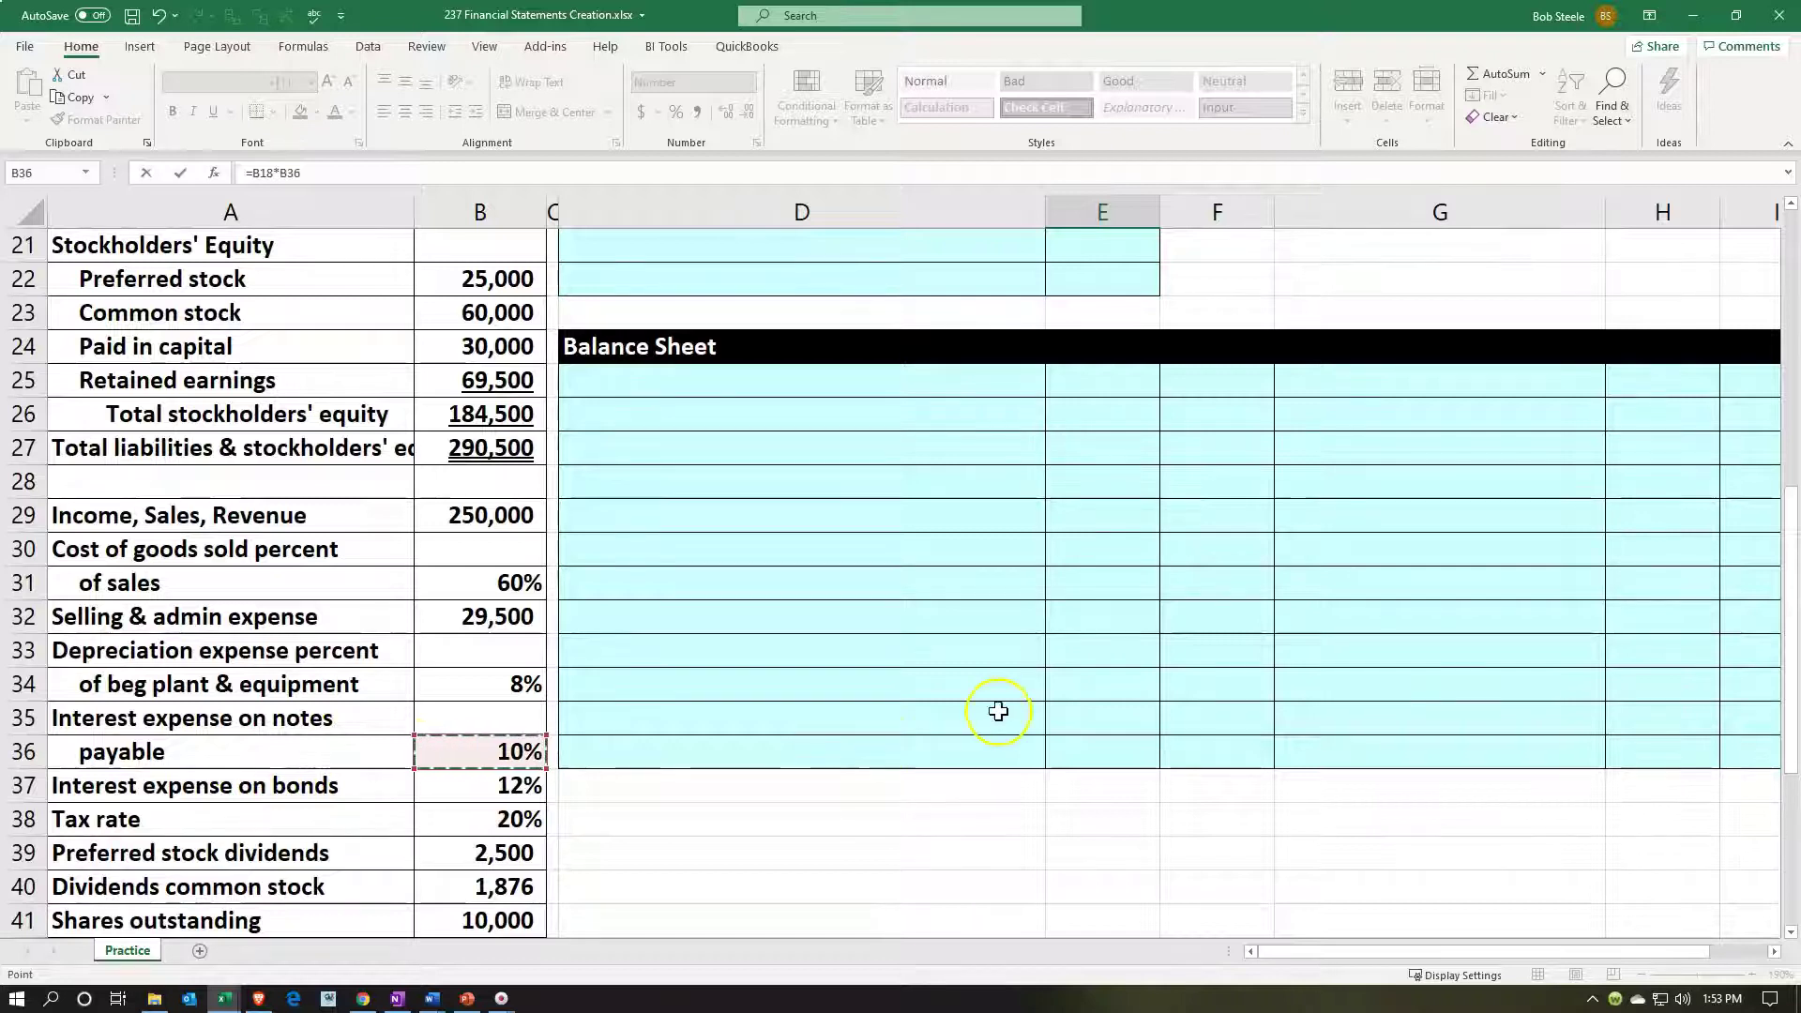
scroll(998, 711, "up", 7)
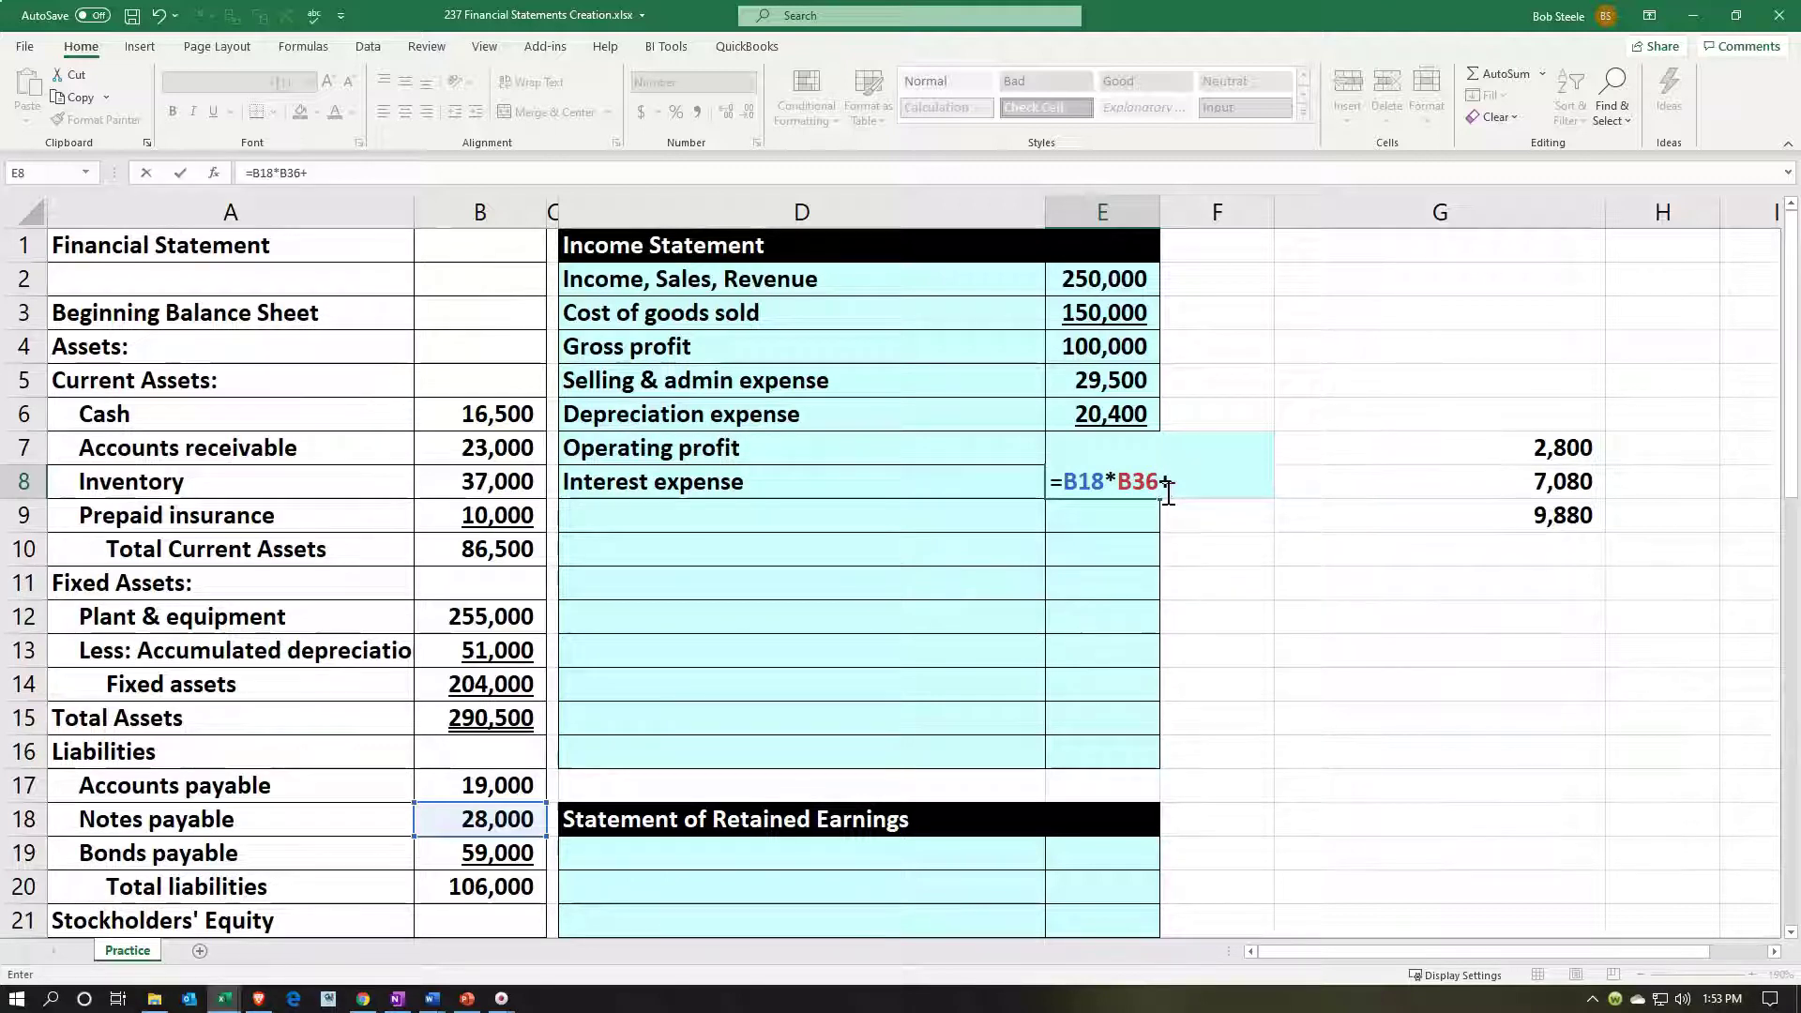
Step: Extend the E8 formula by adding beginning bonds payable multiplied by the bond interest rate, +B19*B37
left_click(525, 848)
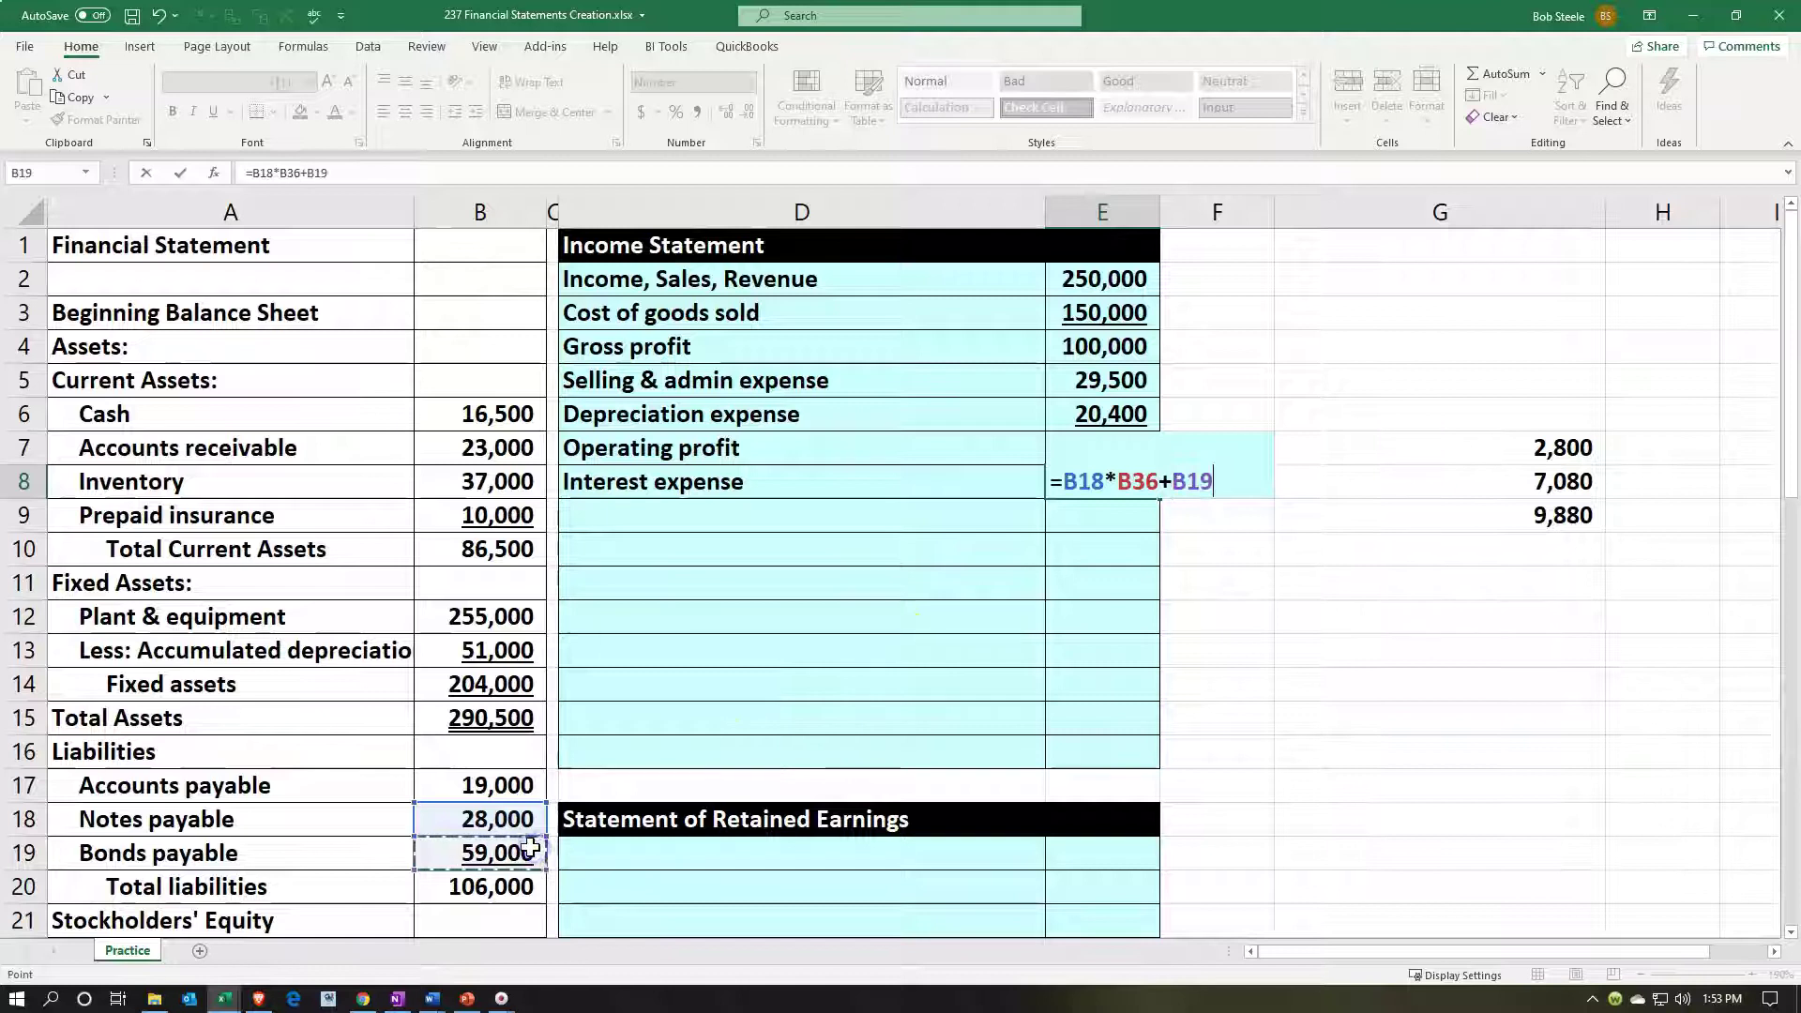
type("*")
scroll(525, 844, "down", 7)
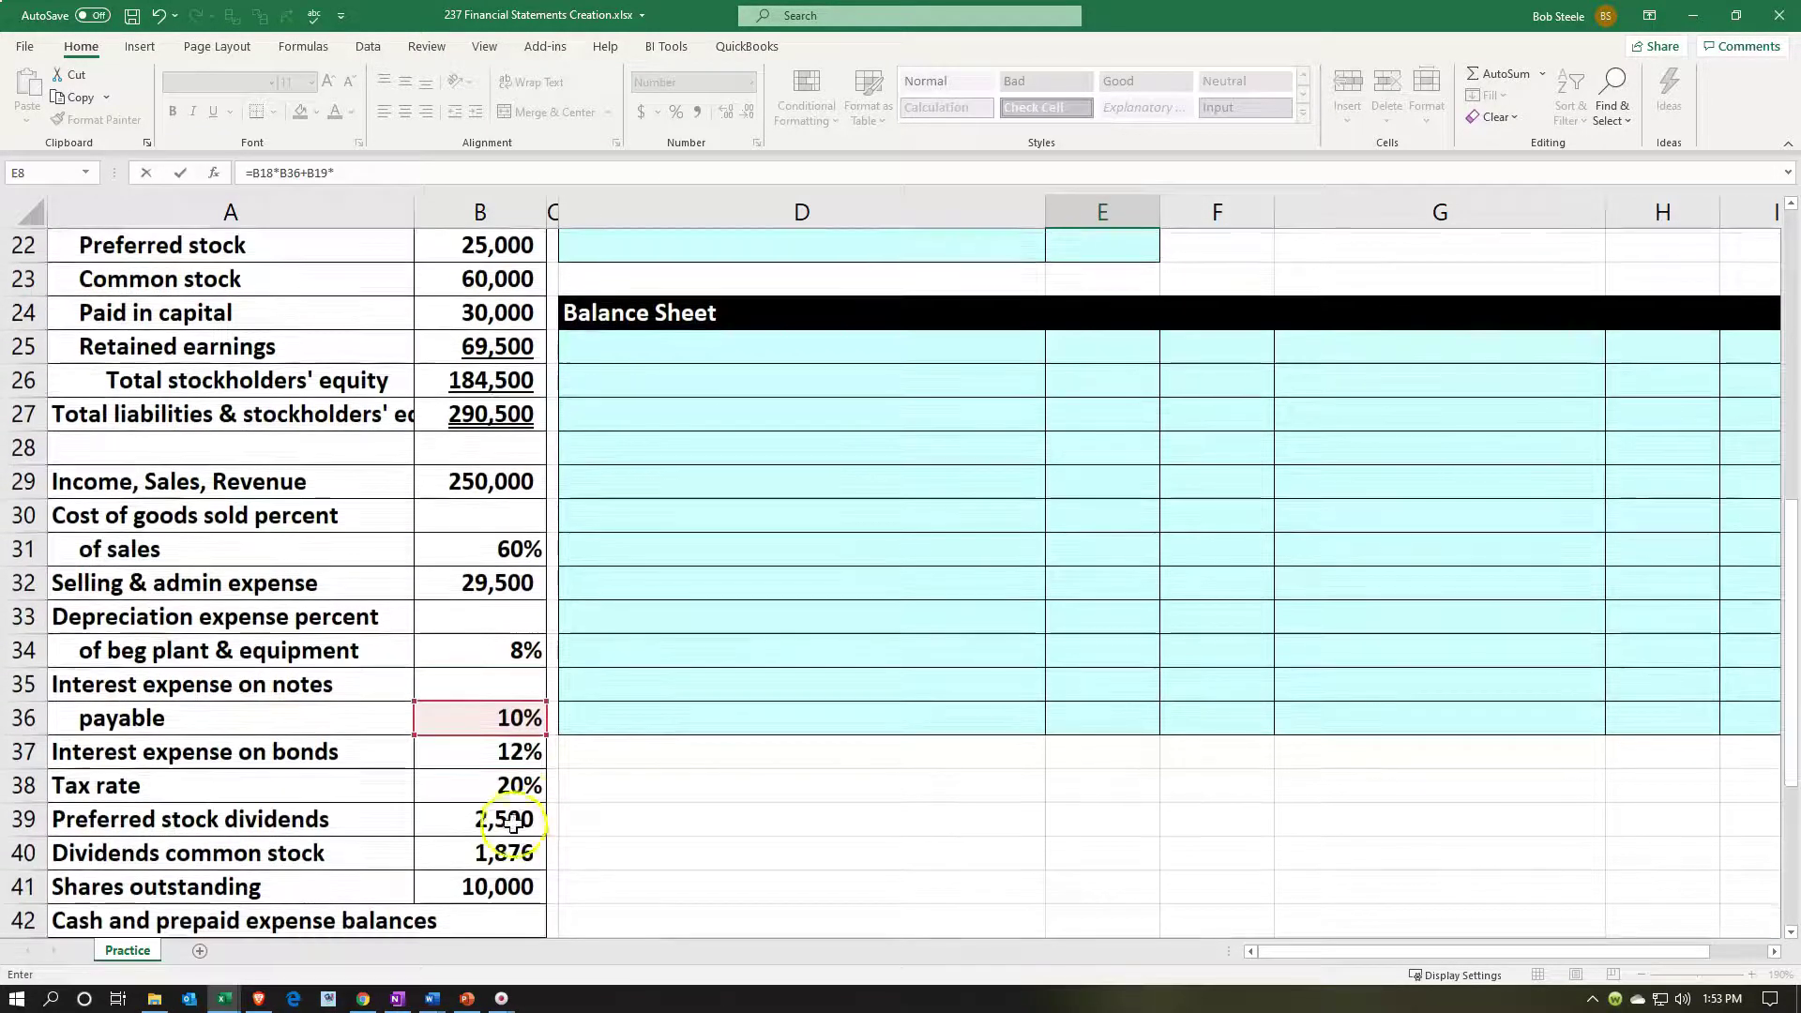
left_click(516, 751)
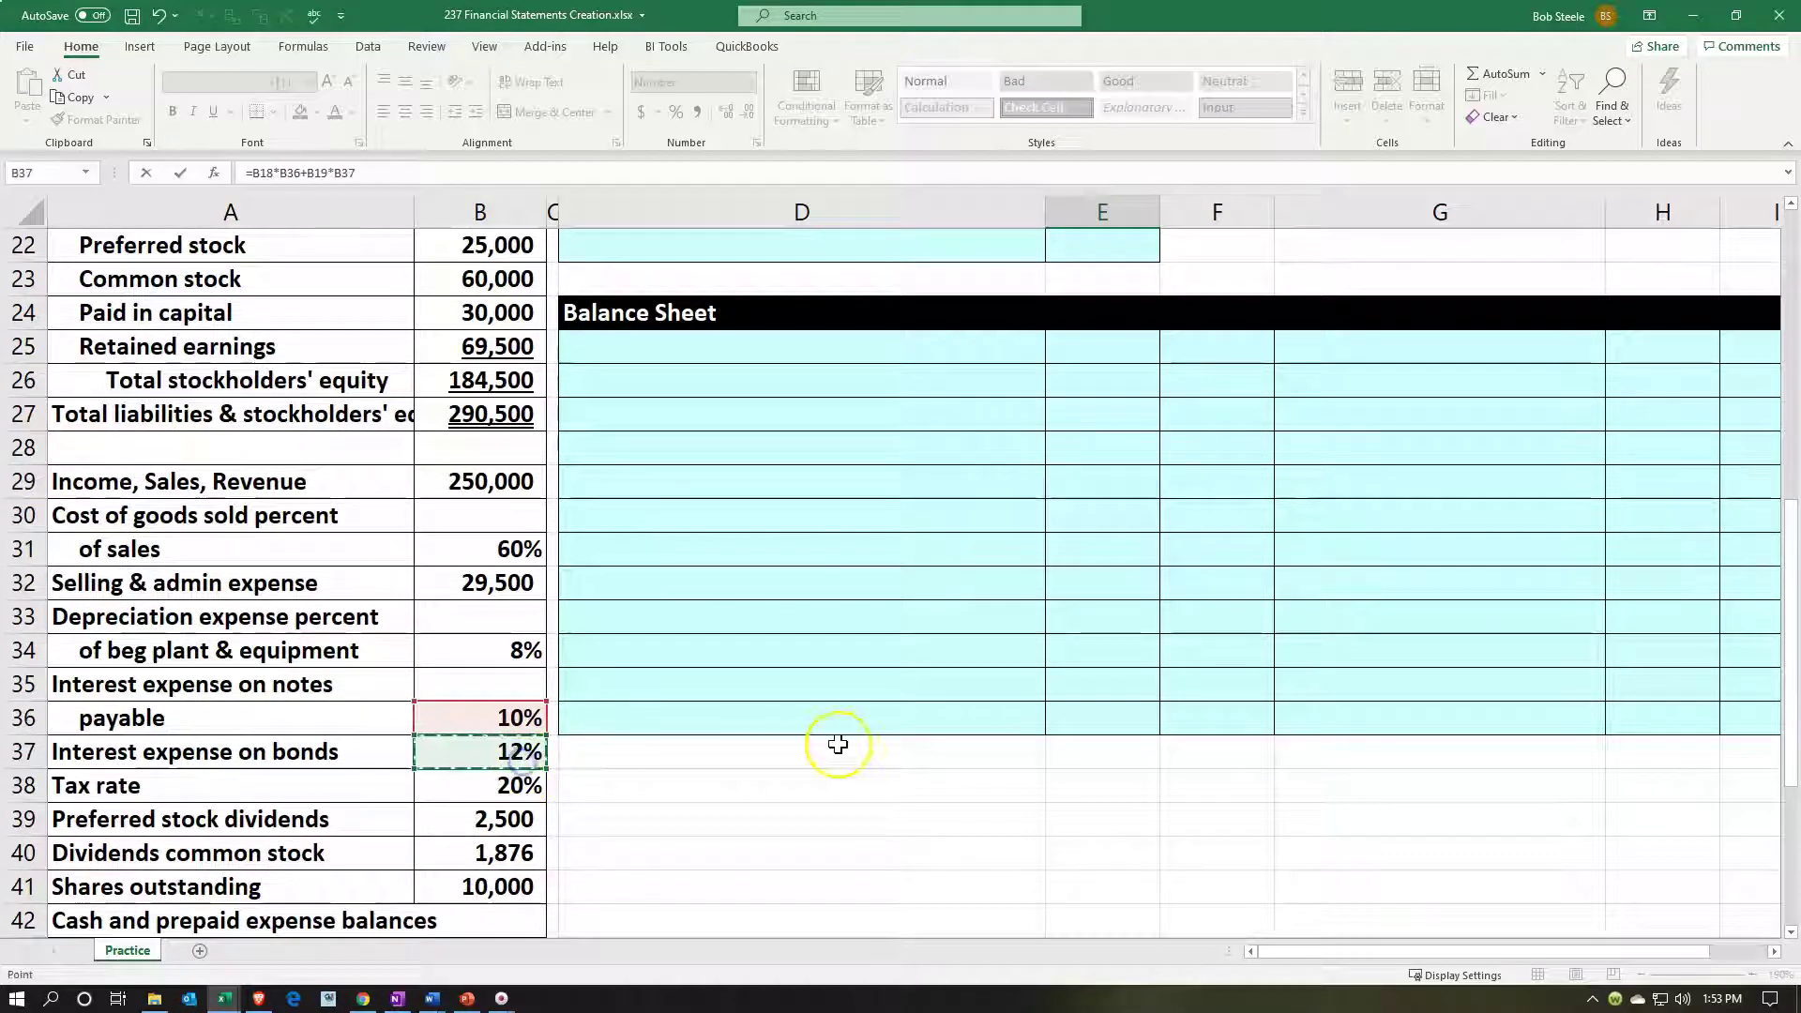
scroll(950, 768, "up", 5)
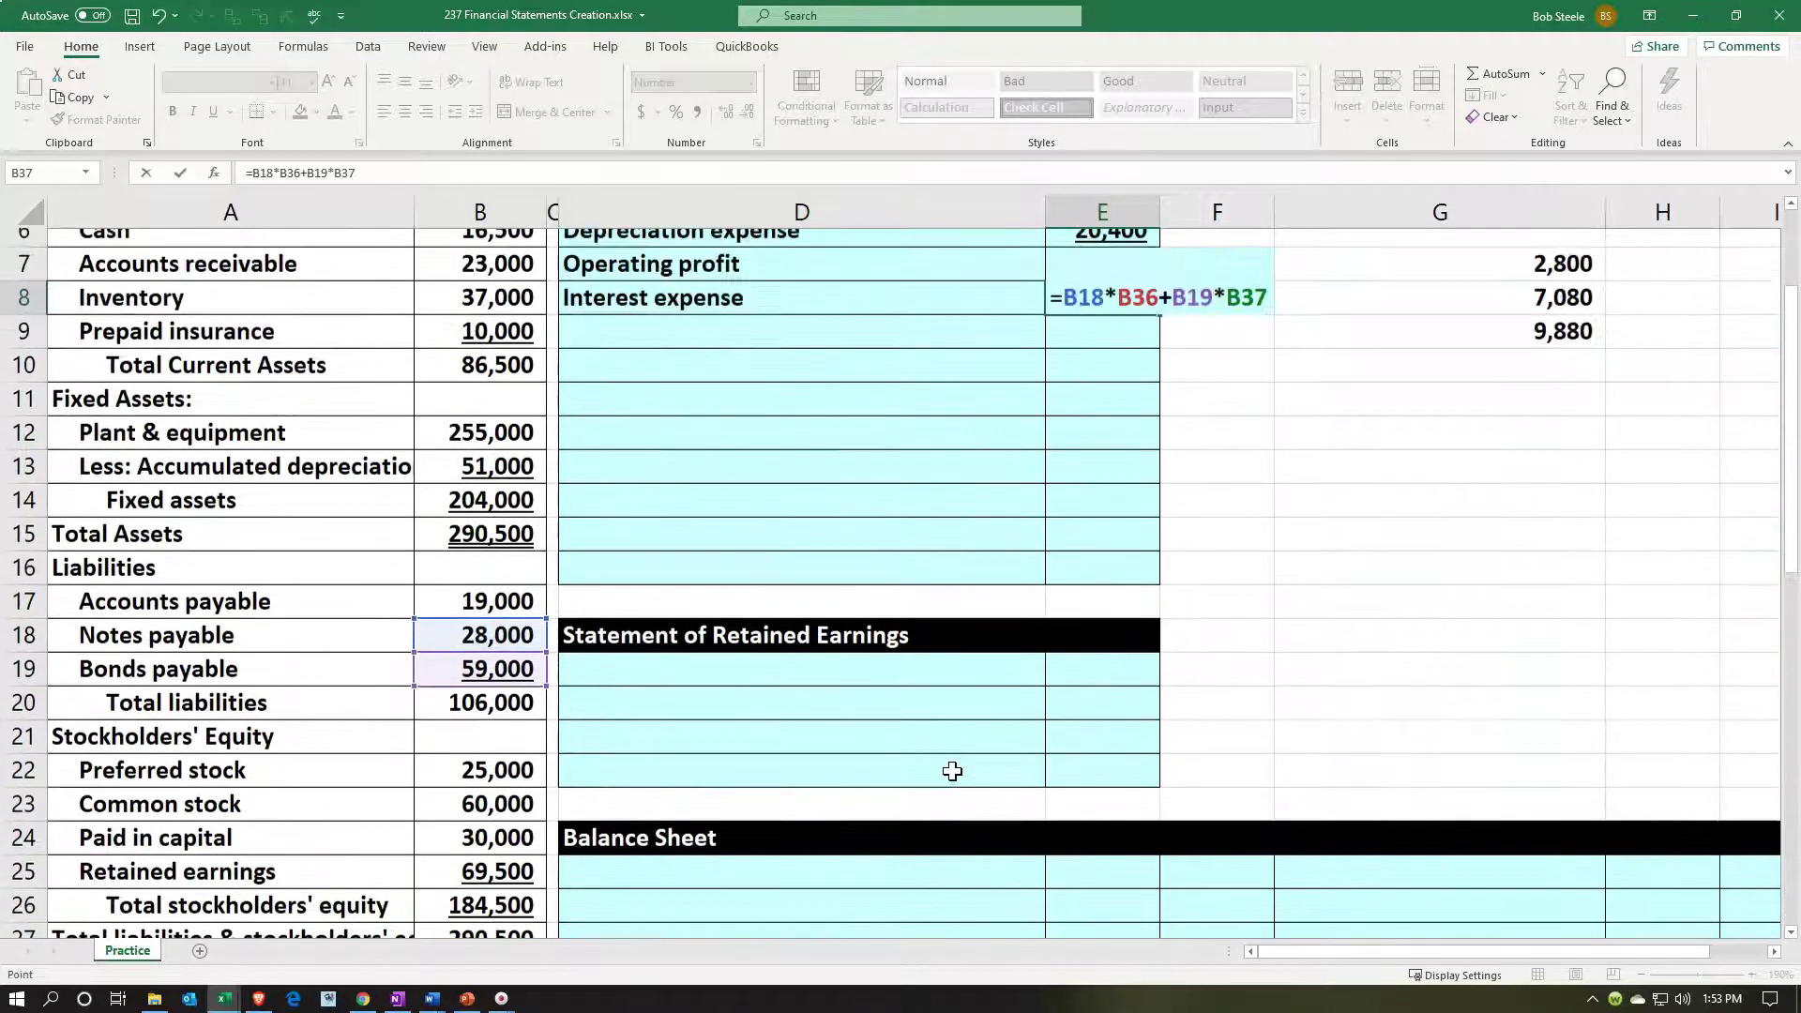
scroll(952, 771, "up", 2)
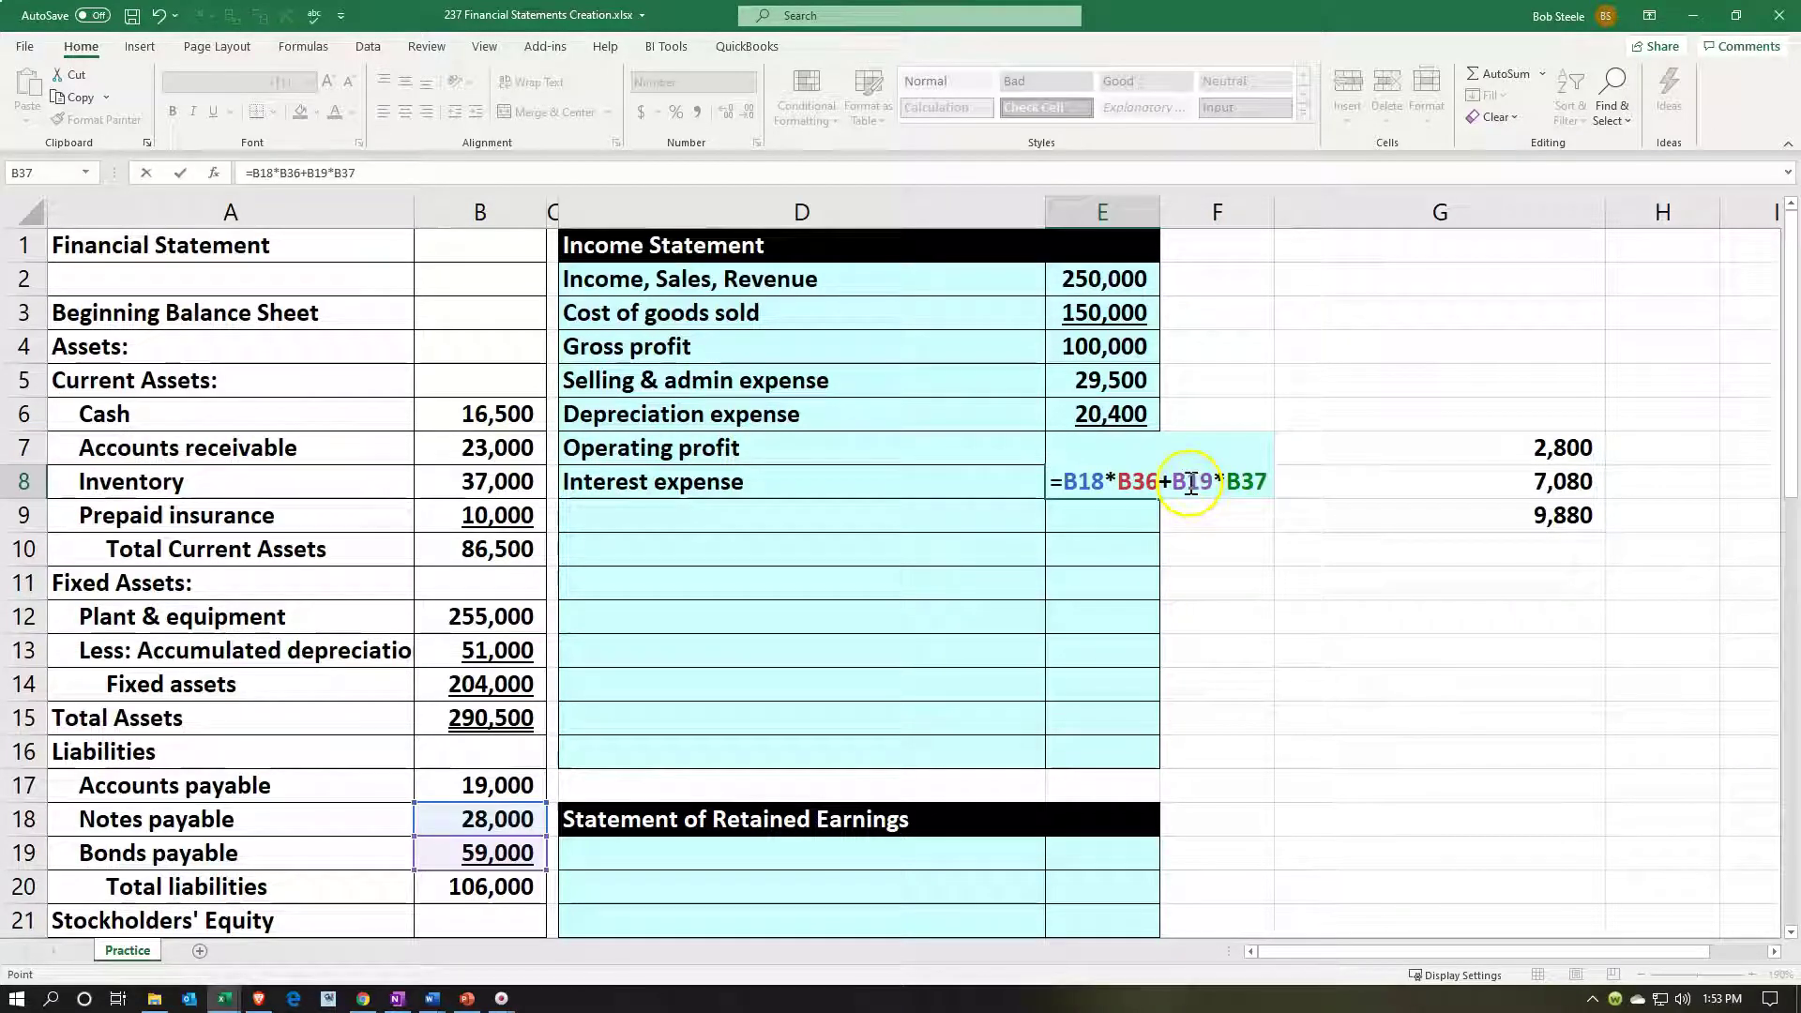
Step: Enclose each interest product in parentheses and enter the interest expense formula as =(B18*B36)+(B19*B37)
left_click(1062, 481)
type("(")
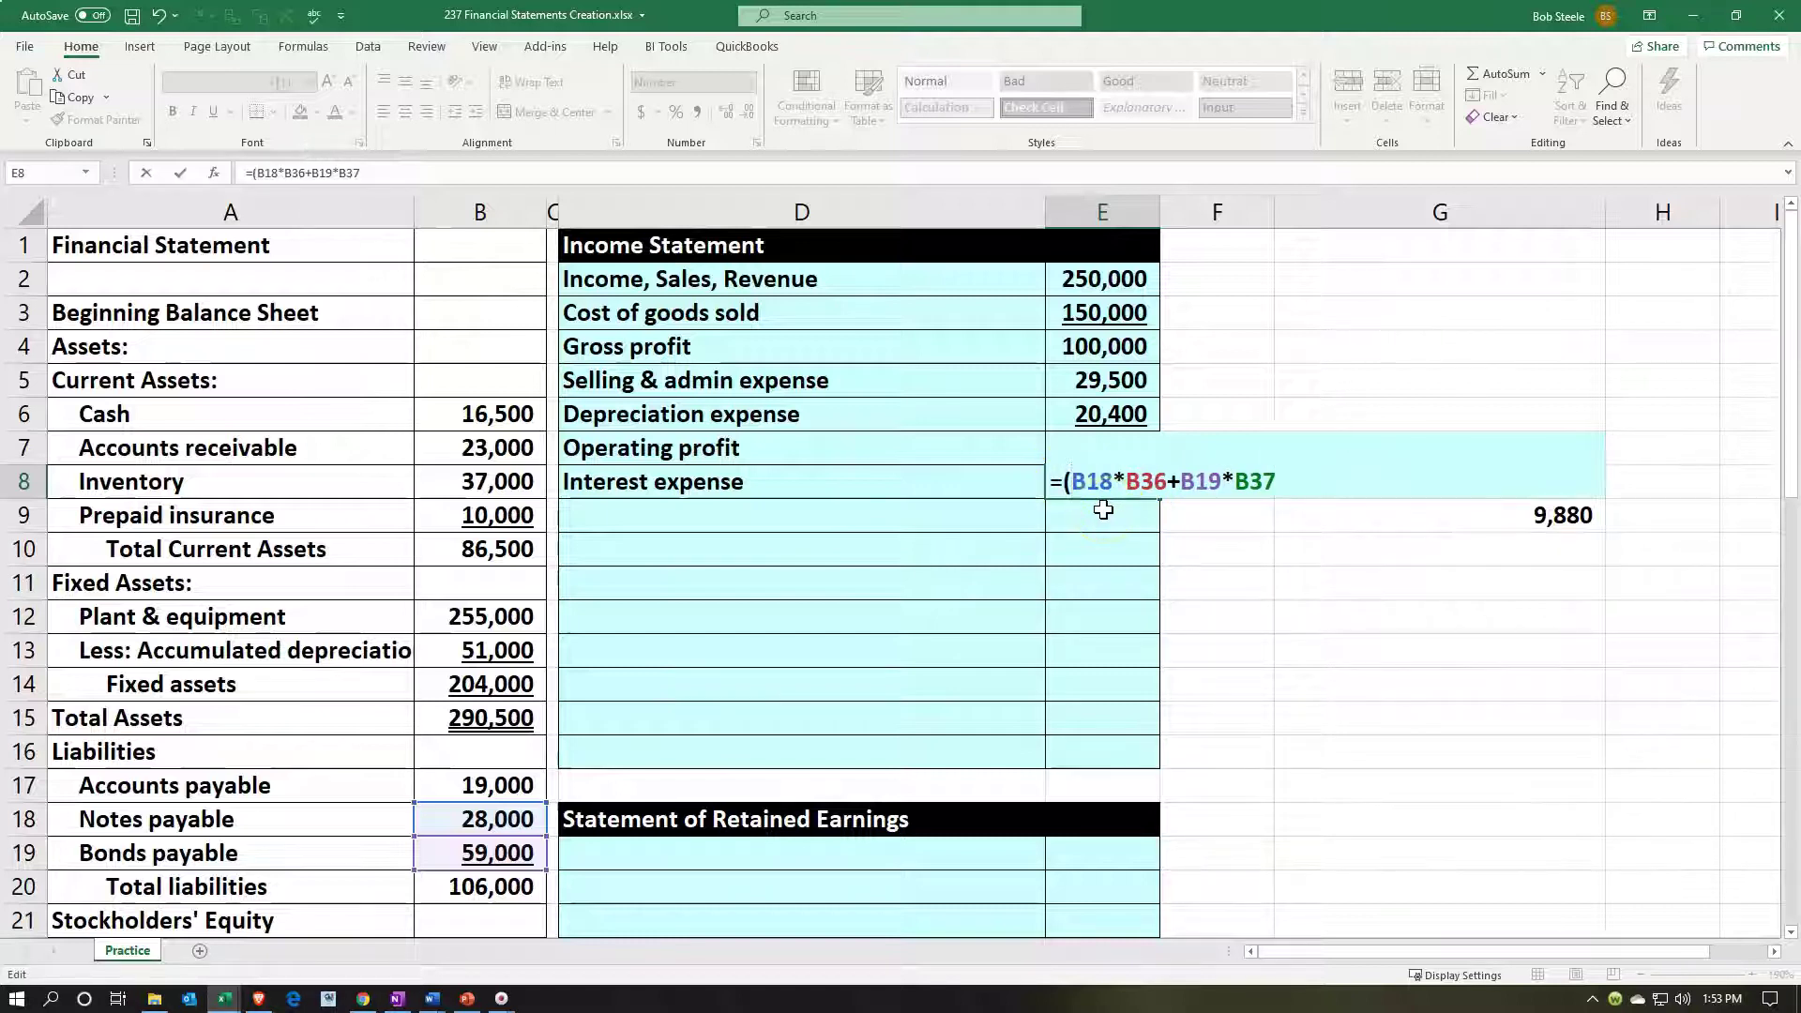
key("Right")
key("Right")
key("Right")
key("Right")
key("Right")
key("Right")
key("Right")
type(")")
key("Right")
type("(")
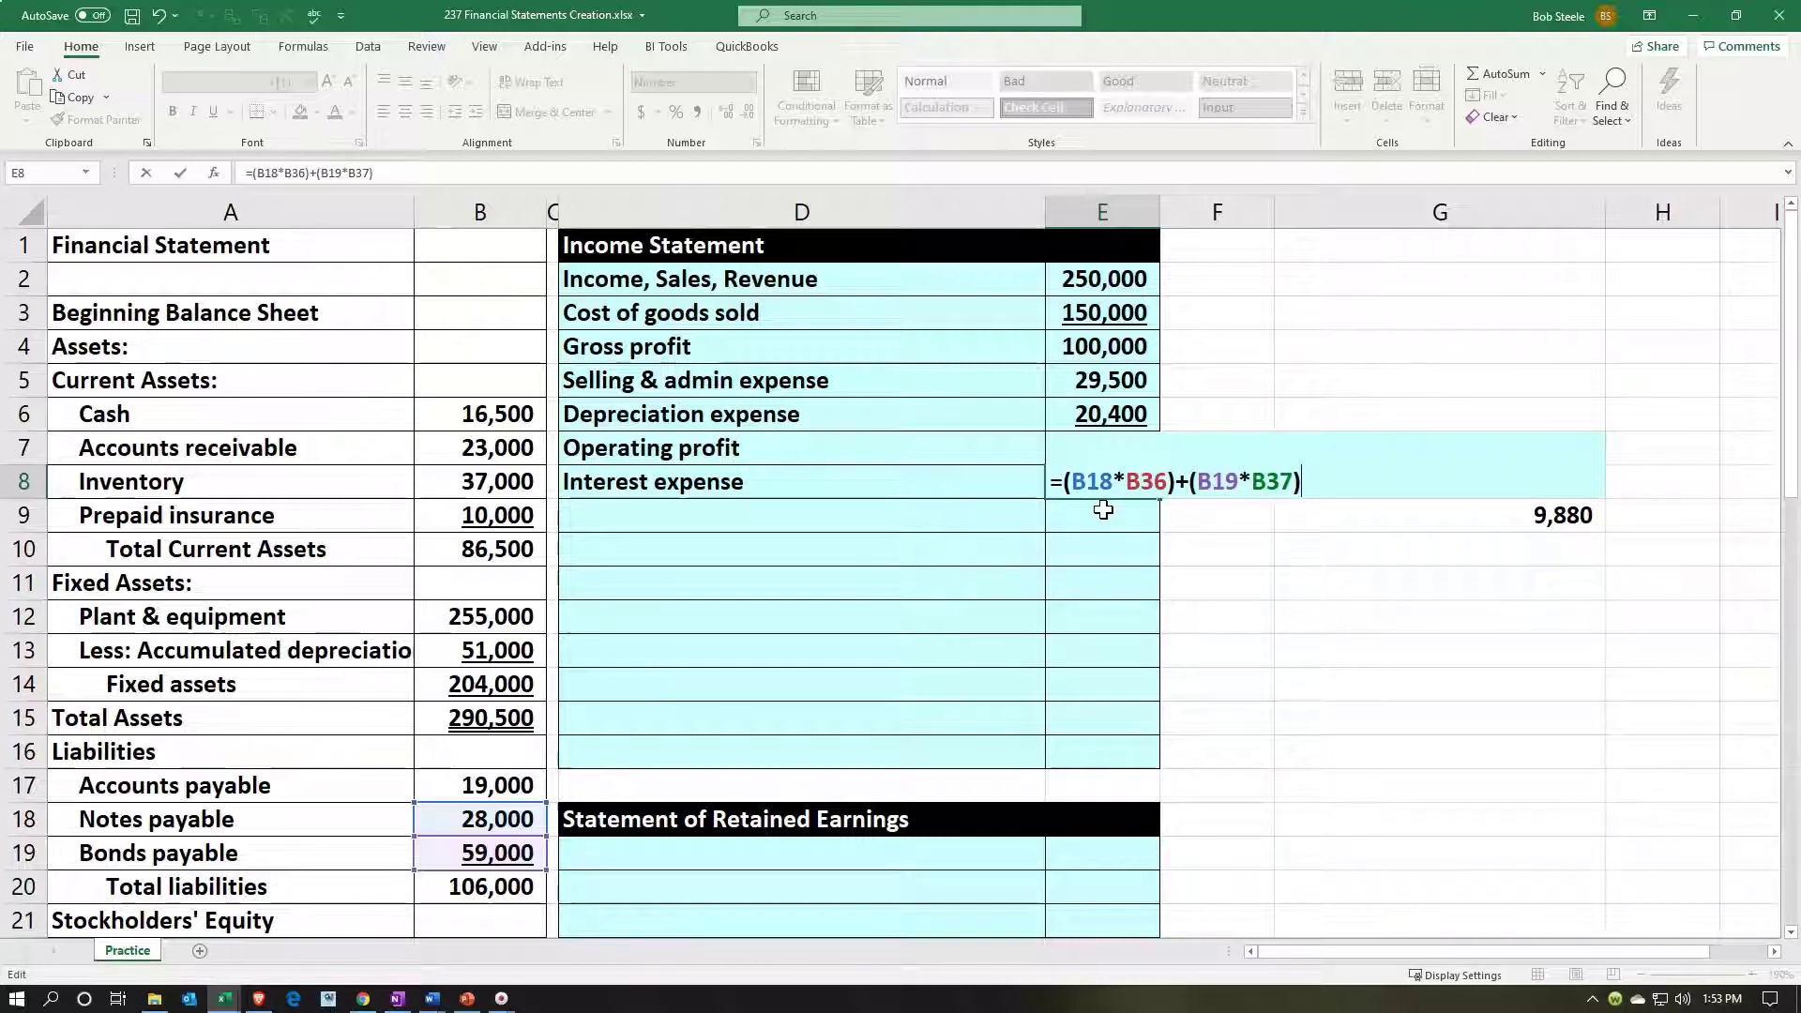
key("Return")
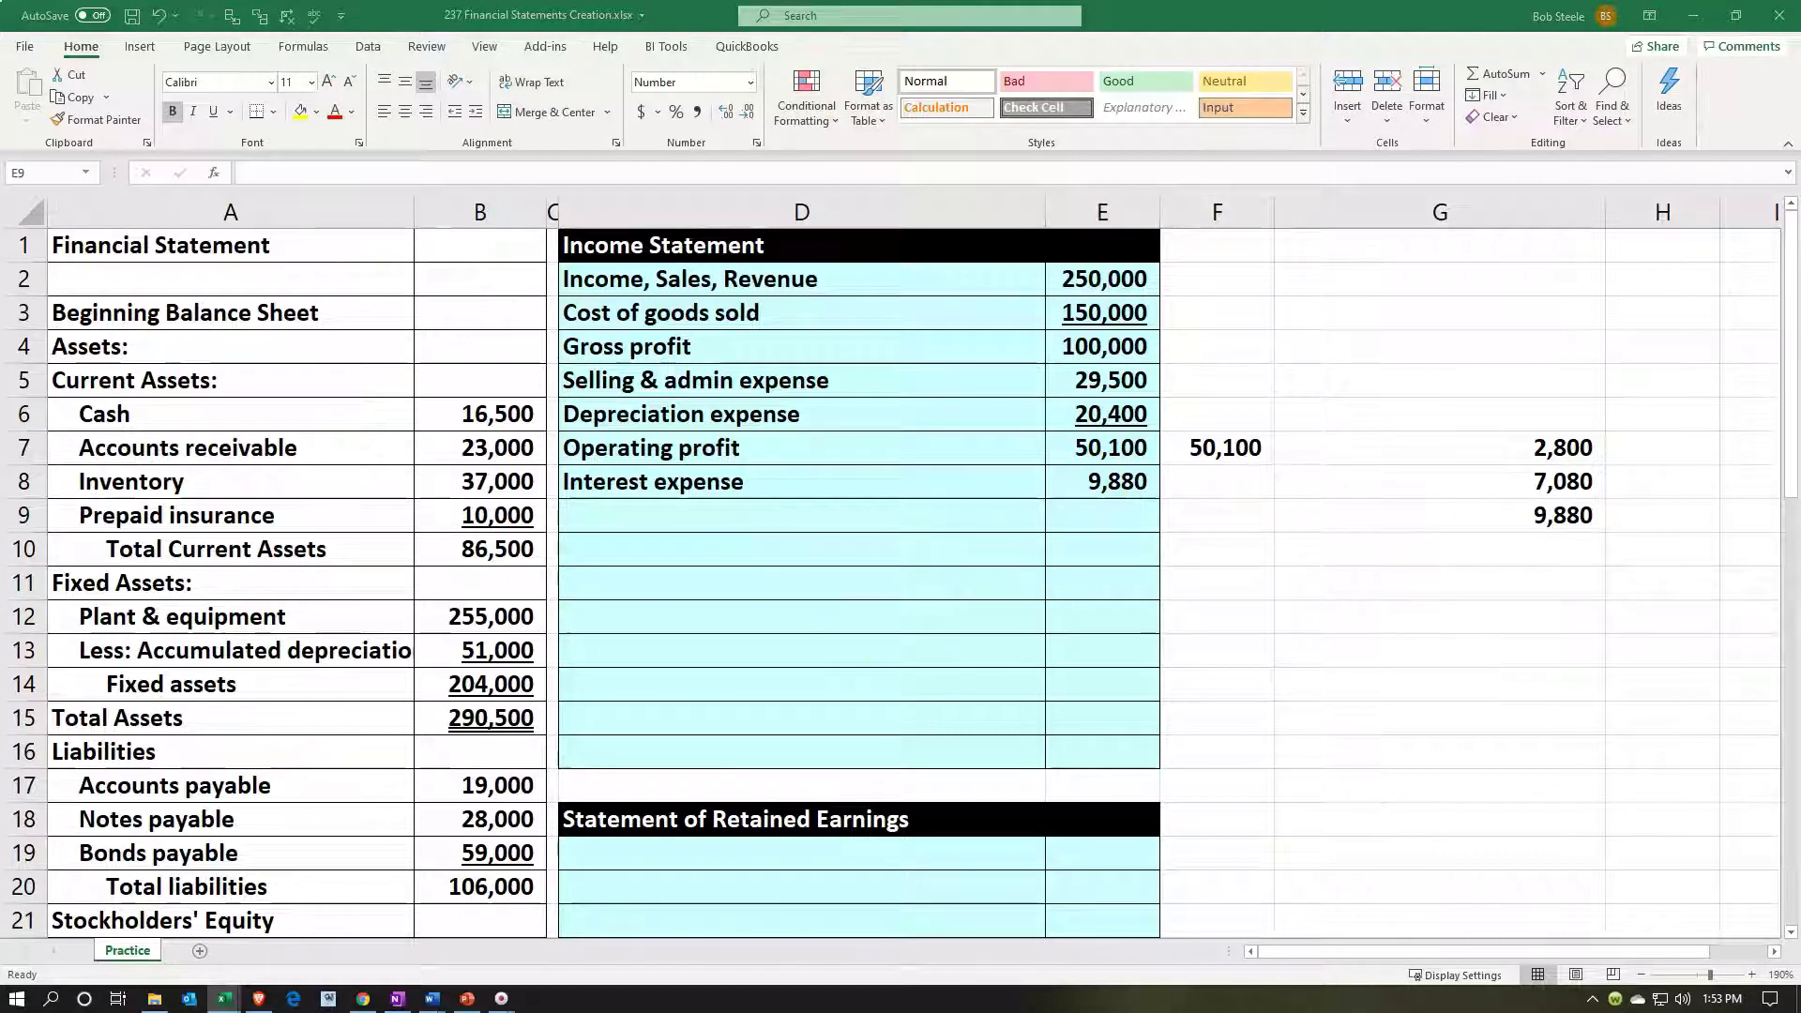
Step: Add an "Earnings before taxes" line in row 9 that subtracts interest expense from operating profit with =E7-E8
left_click(738, 511)
type("Earnings before taxes")
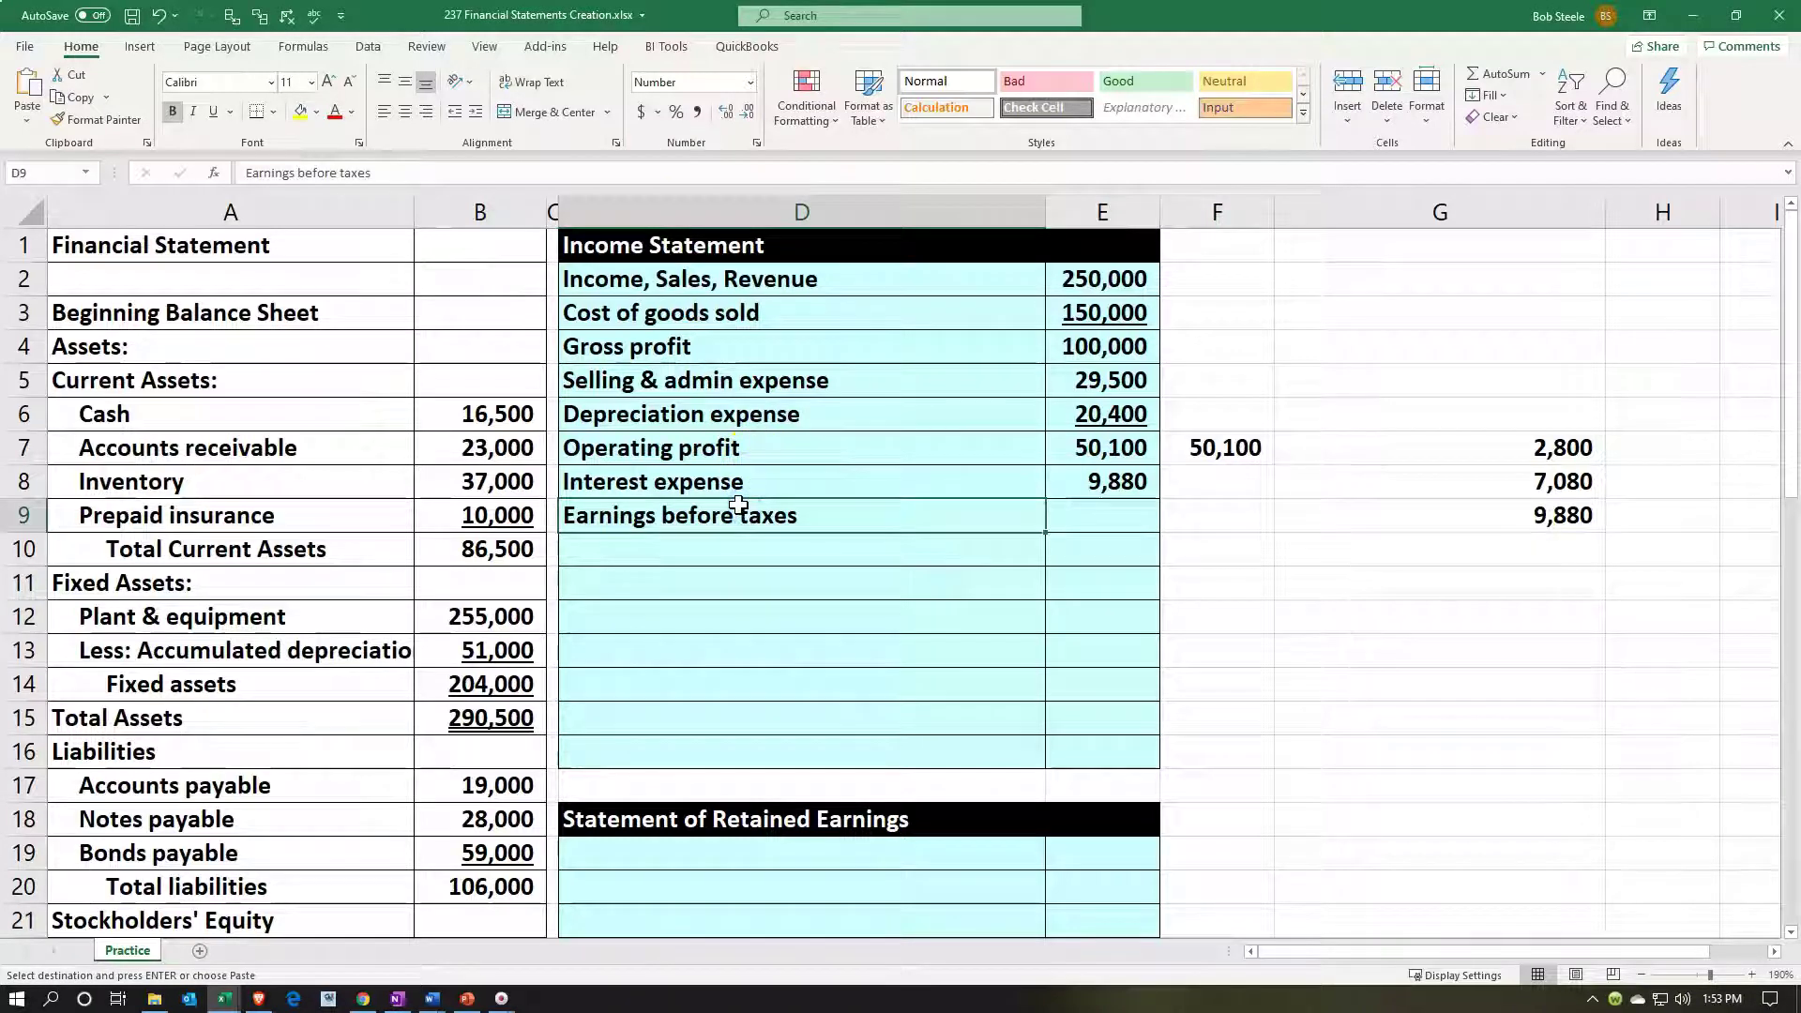
key("Right")
type("=")
key("Up")
key("Up")
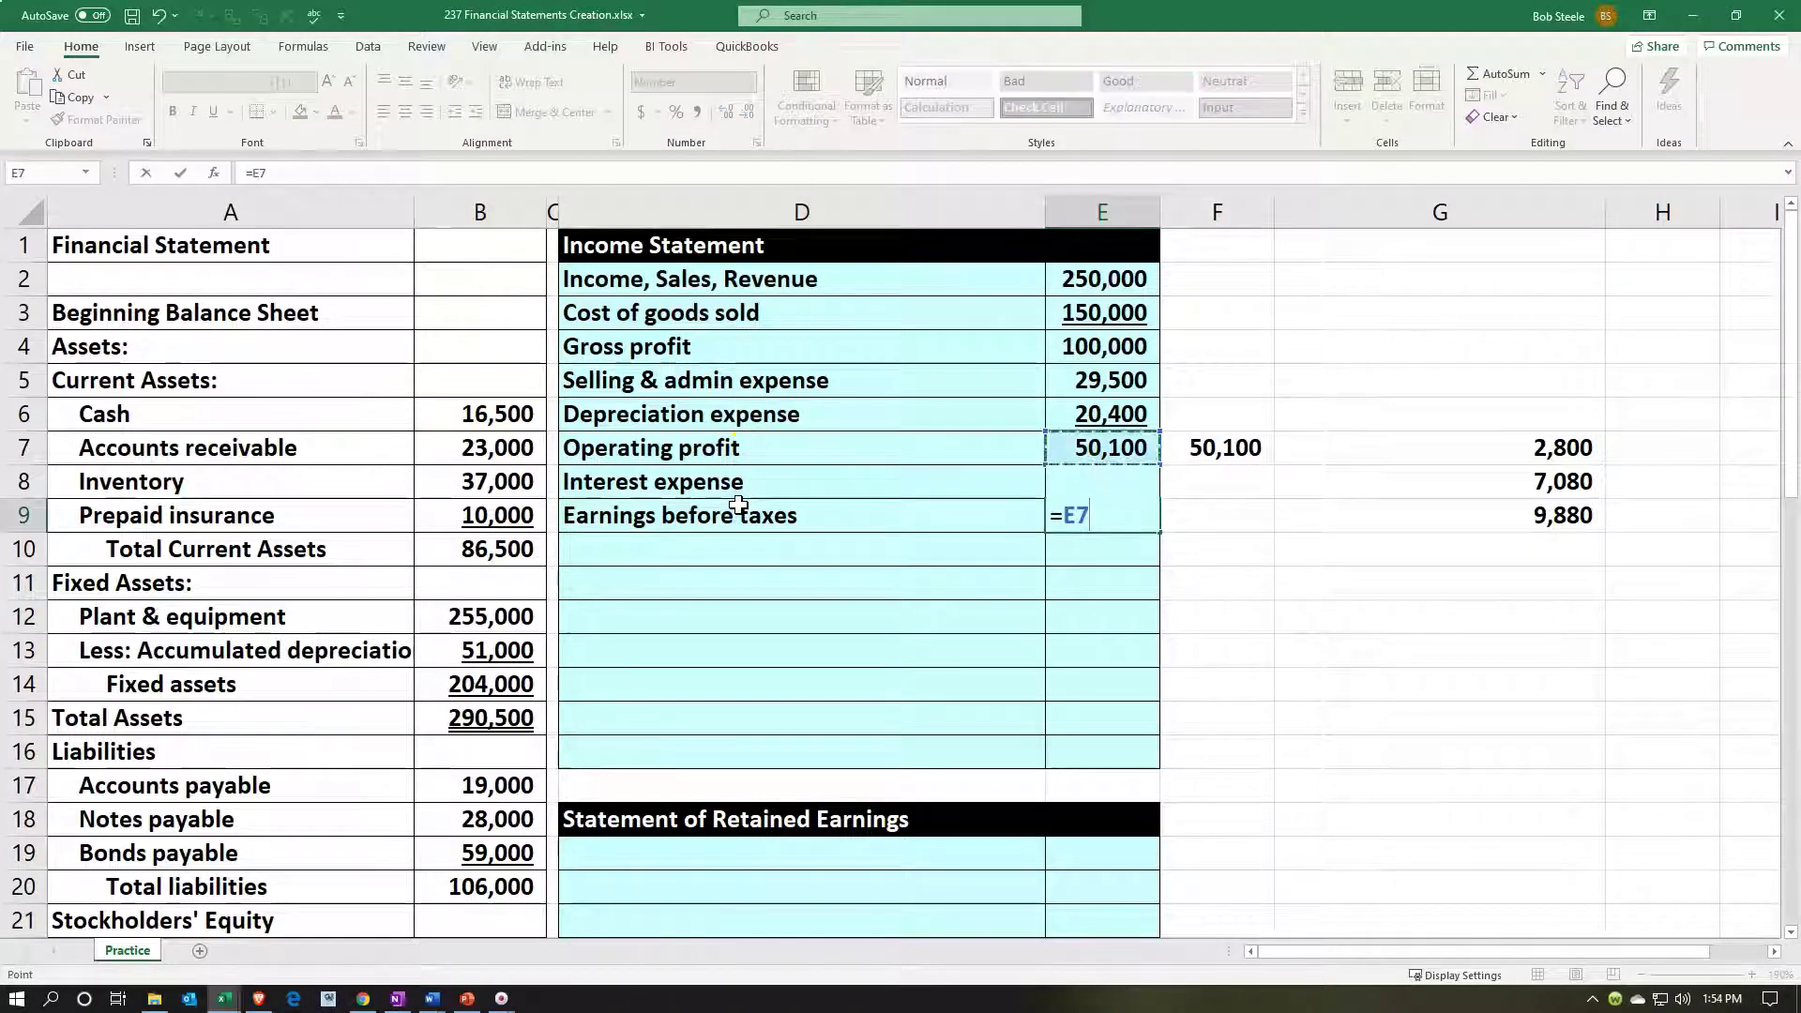
type("-")
key("Up")
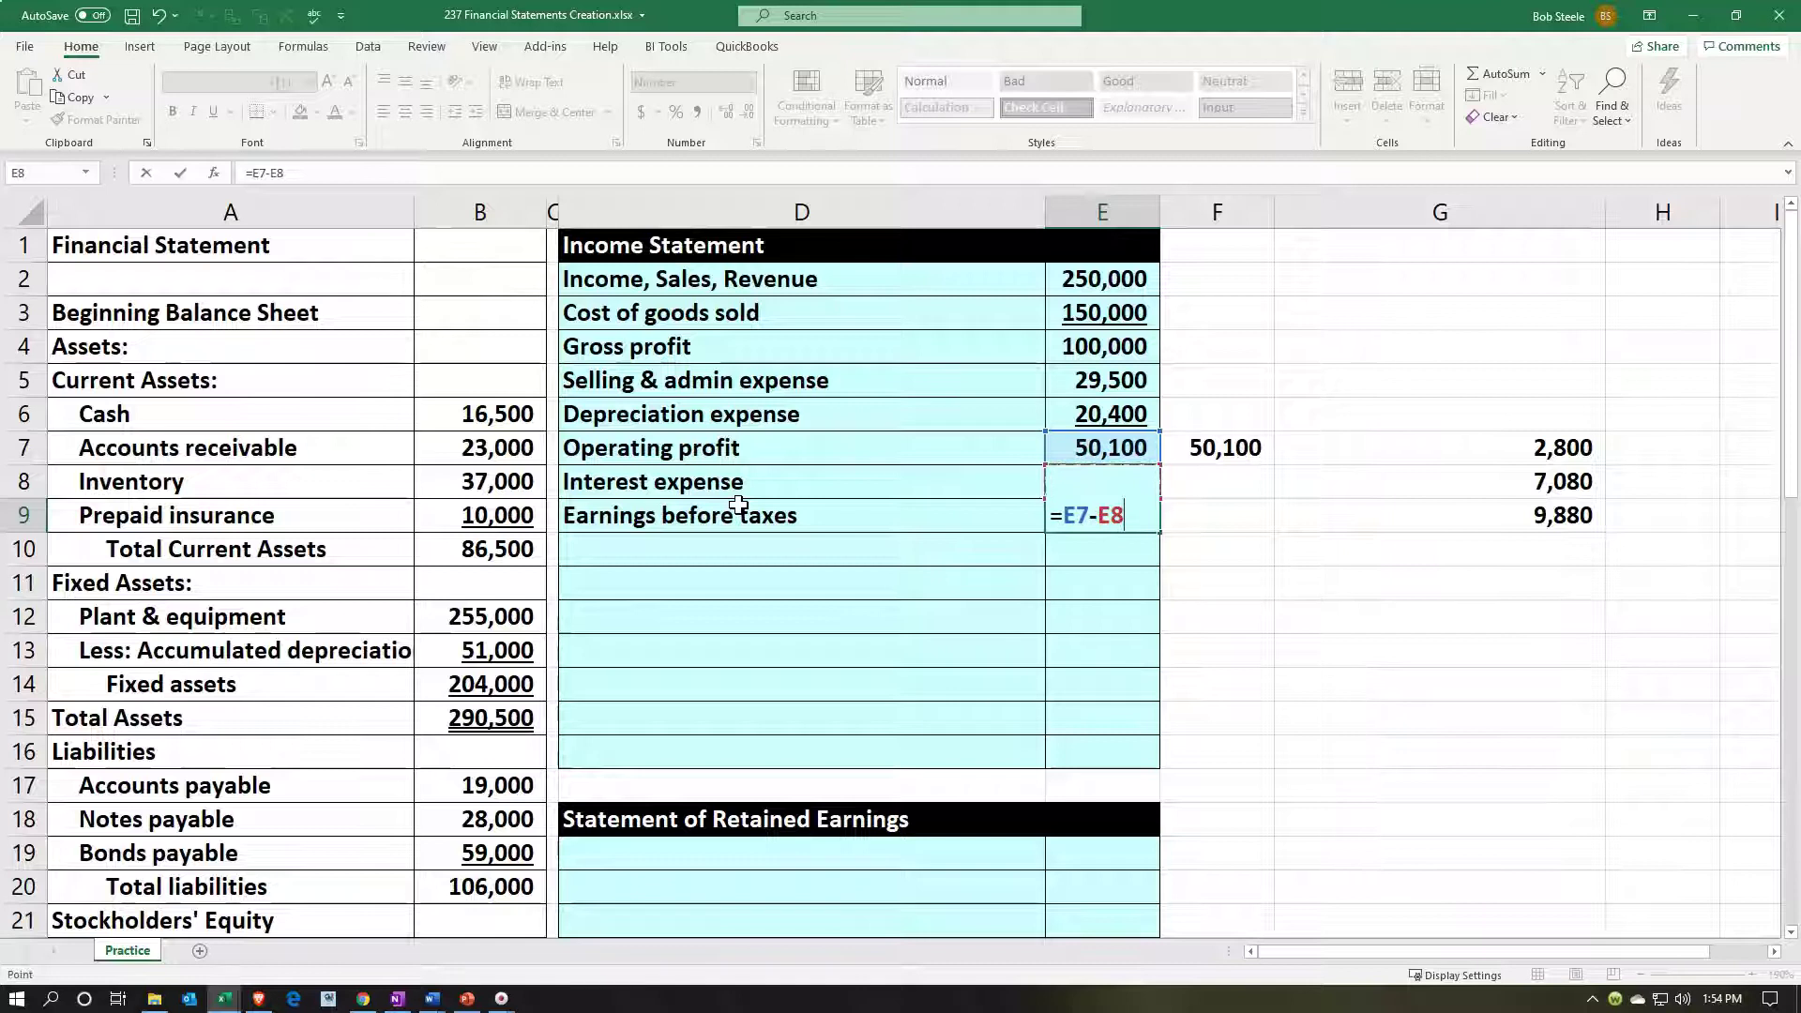
key("Return")
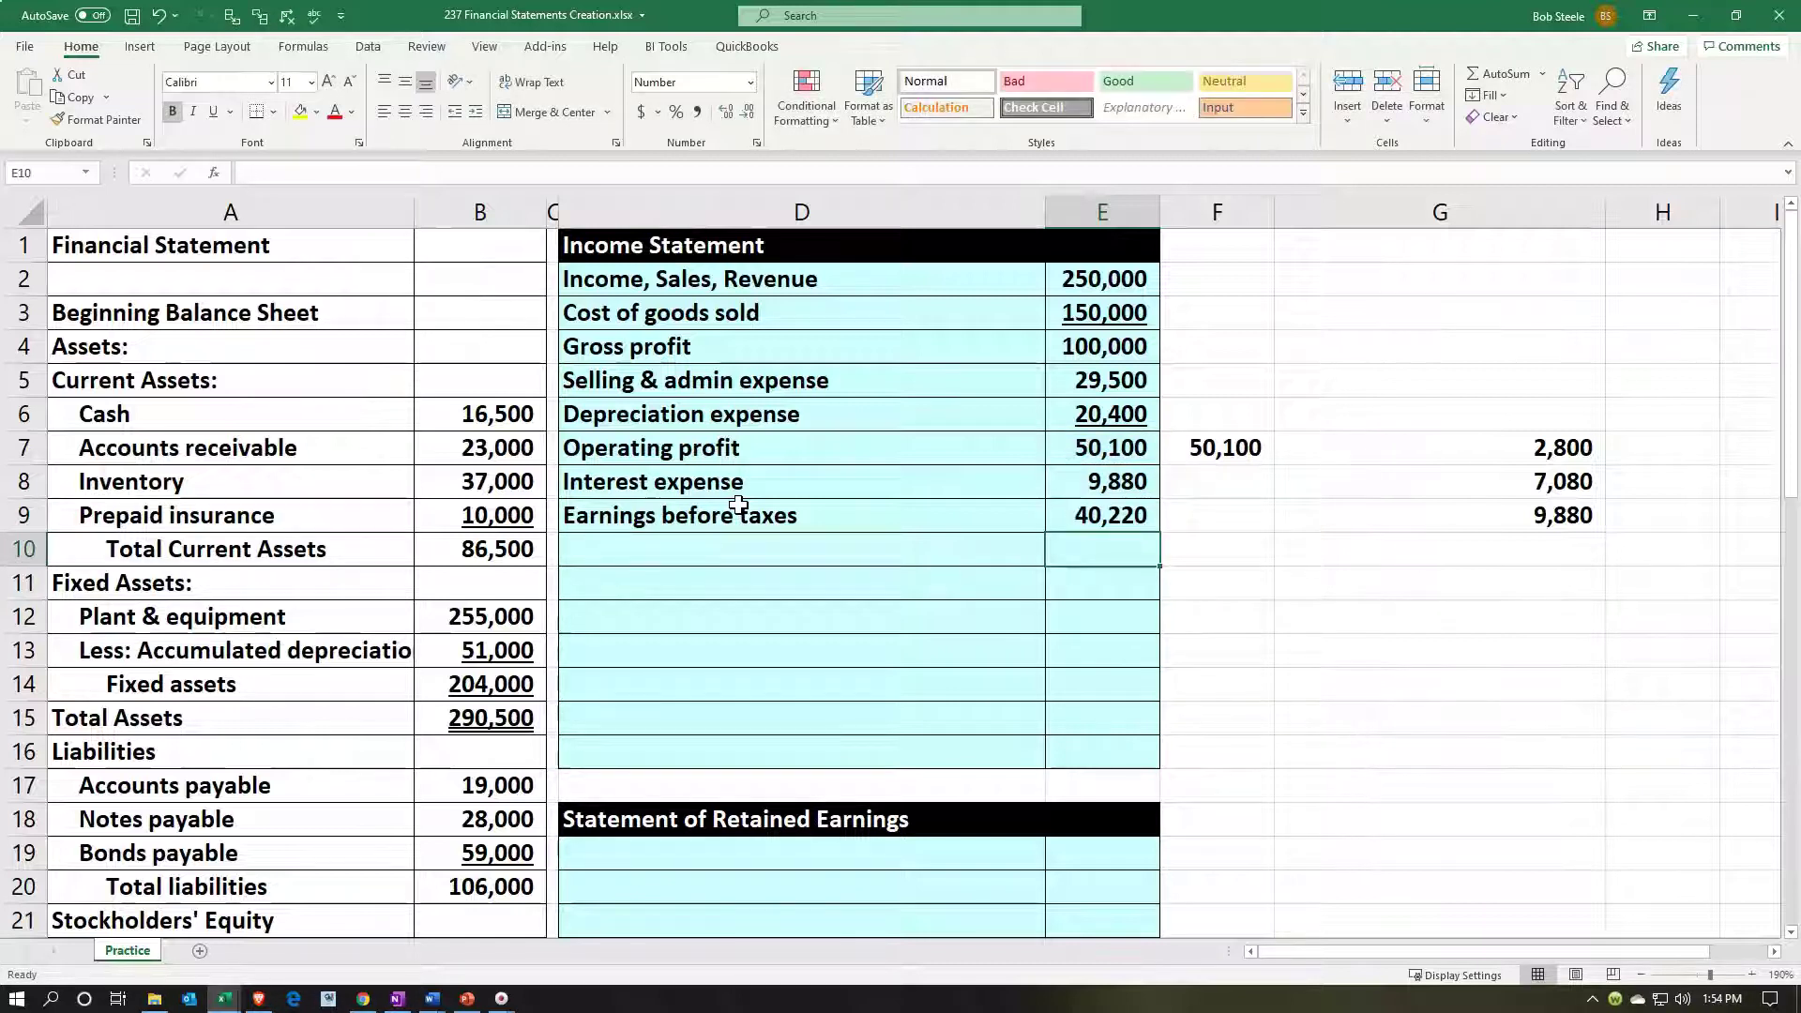
Step: Underline the interest expense amount in E8
key("Up")
key("Up")
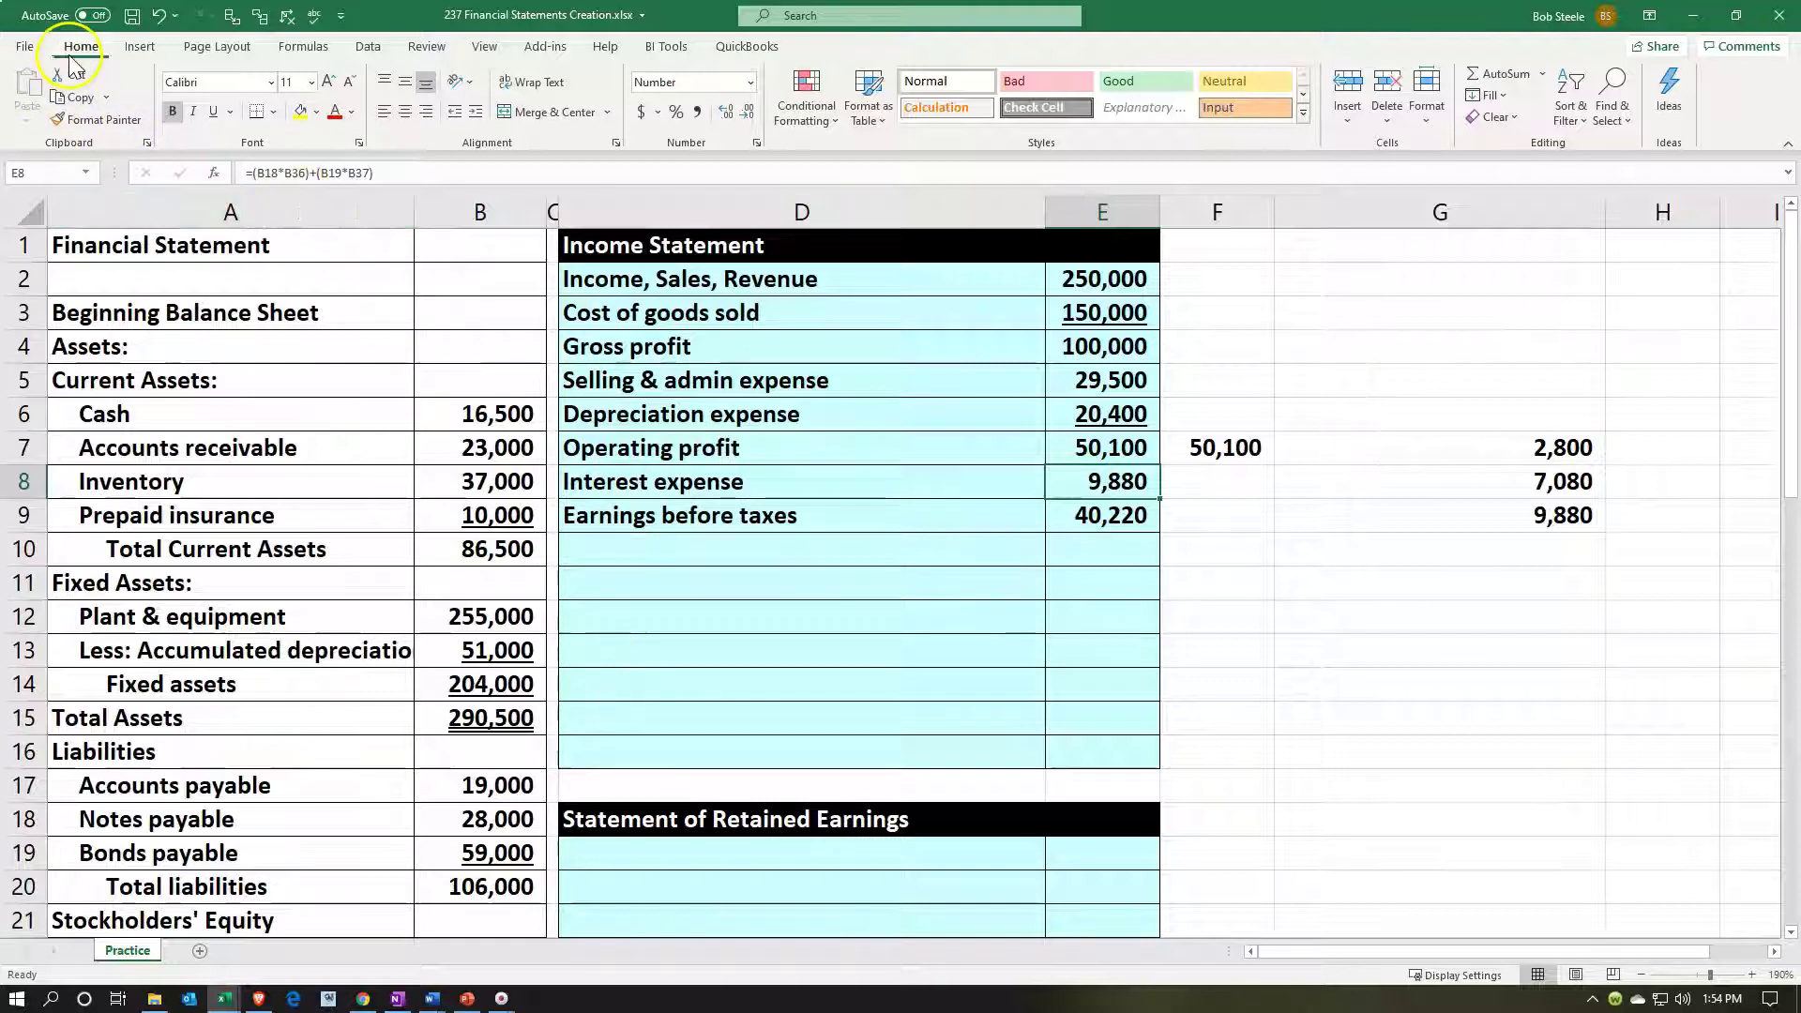
left_click(214, 112)
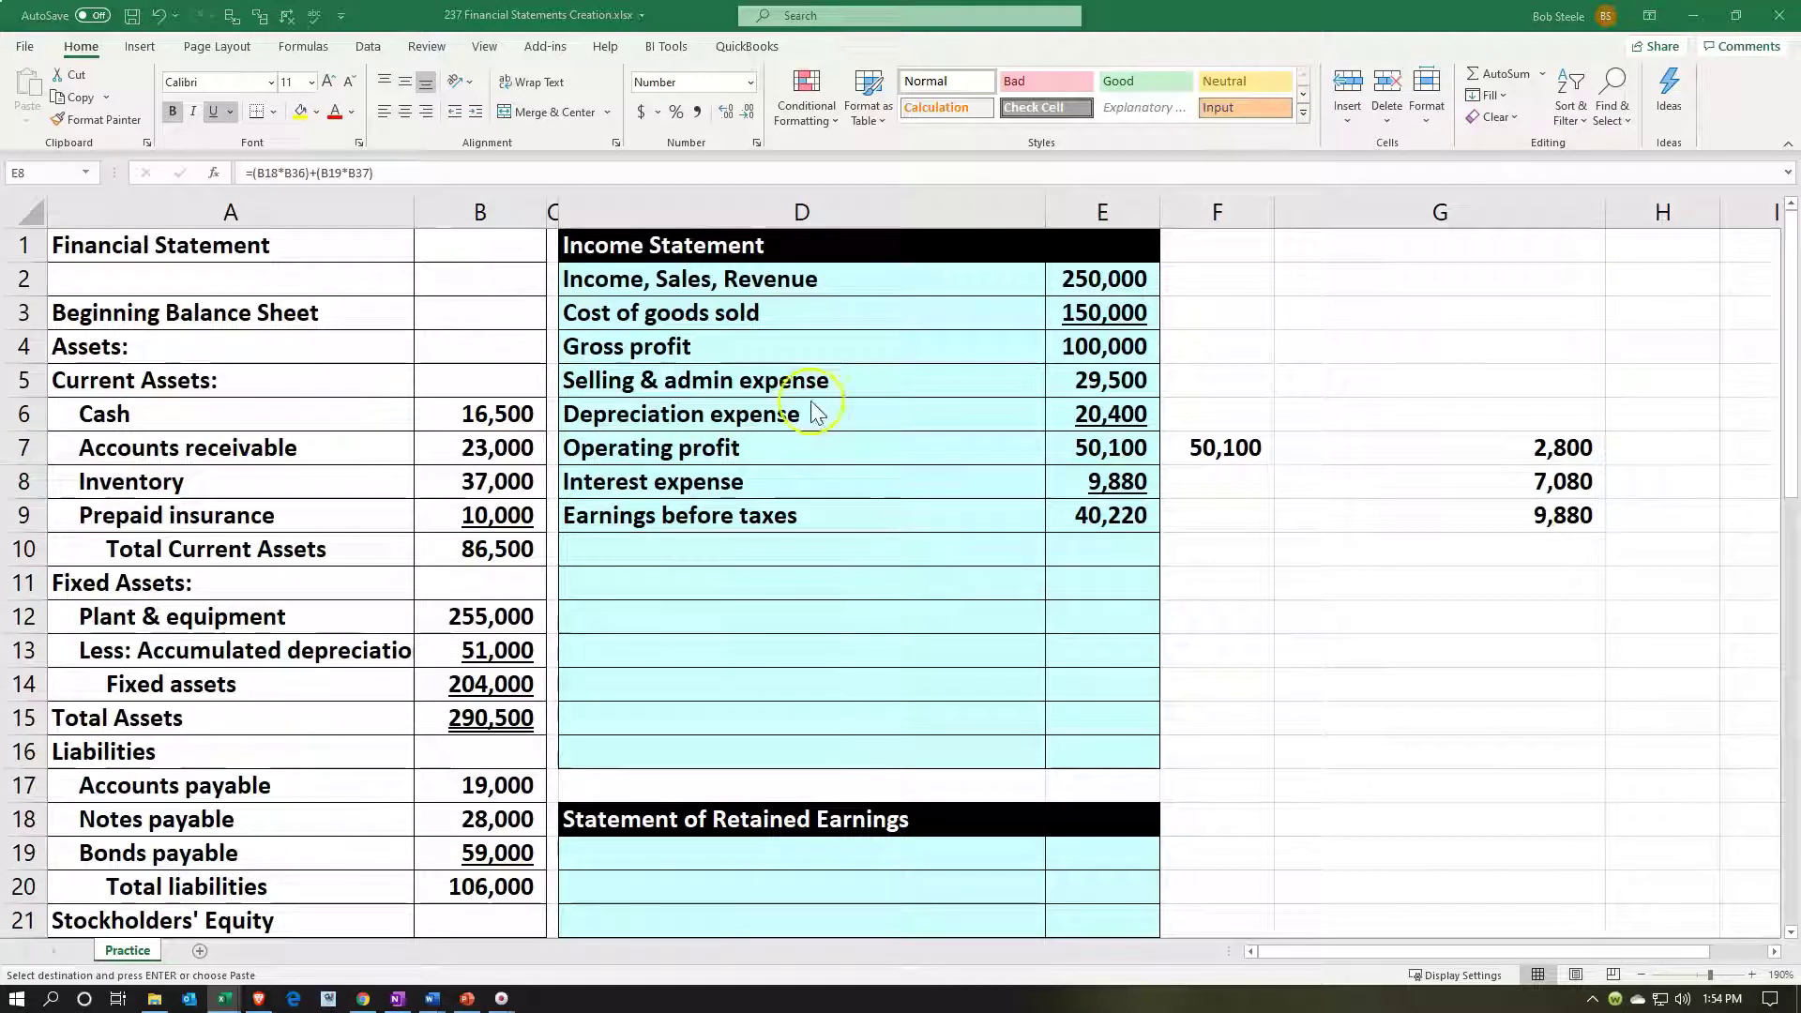
Step: Label the income statement line below earnings before taxes in D10 as "Taxes"
left_click(691, 551)
type("Taxes")
key("Tab")
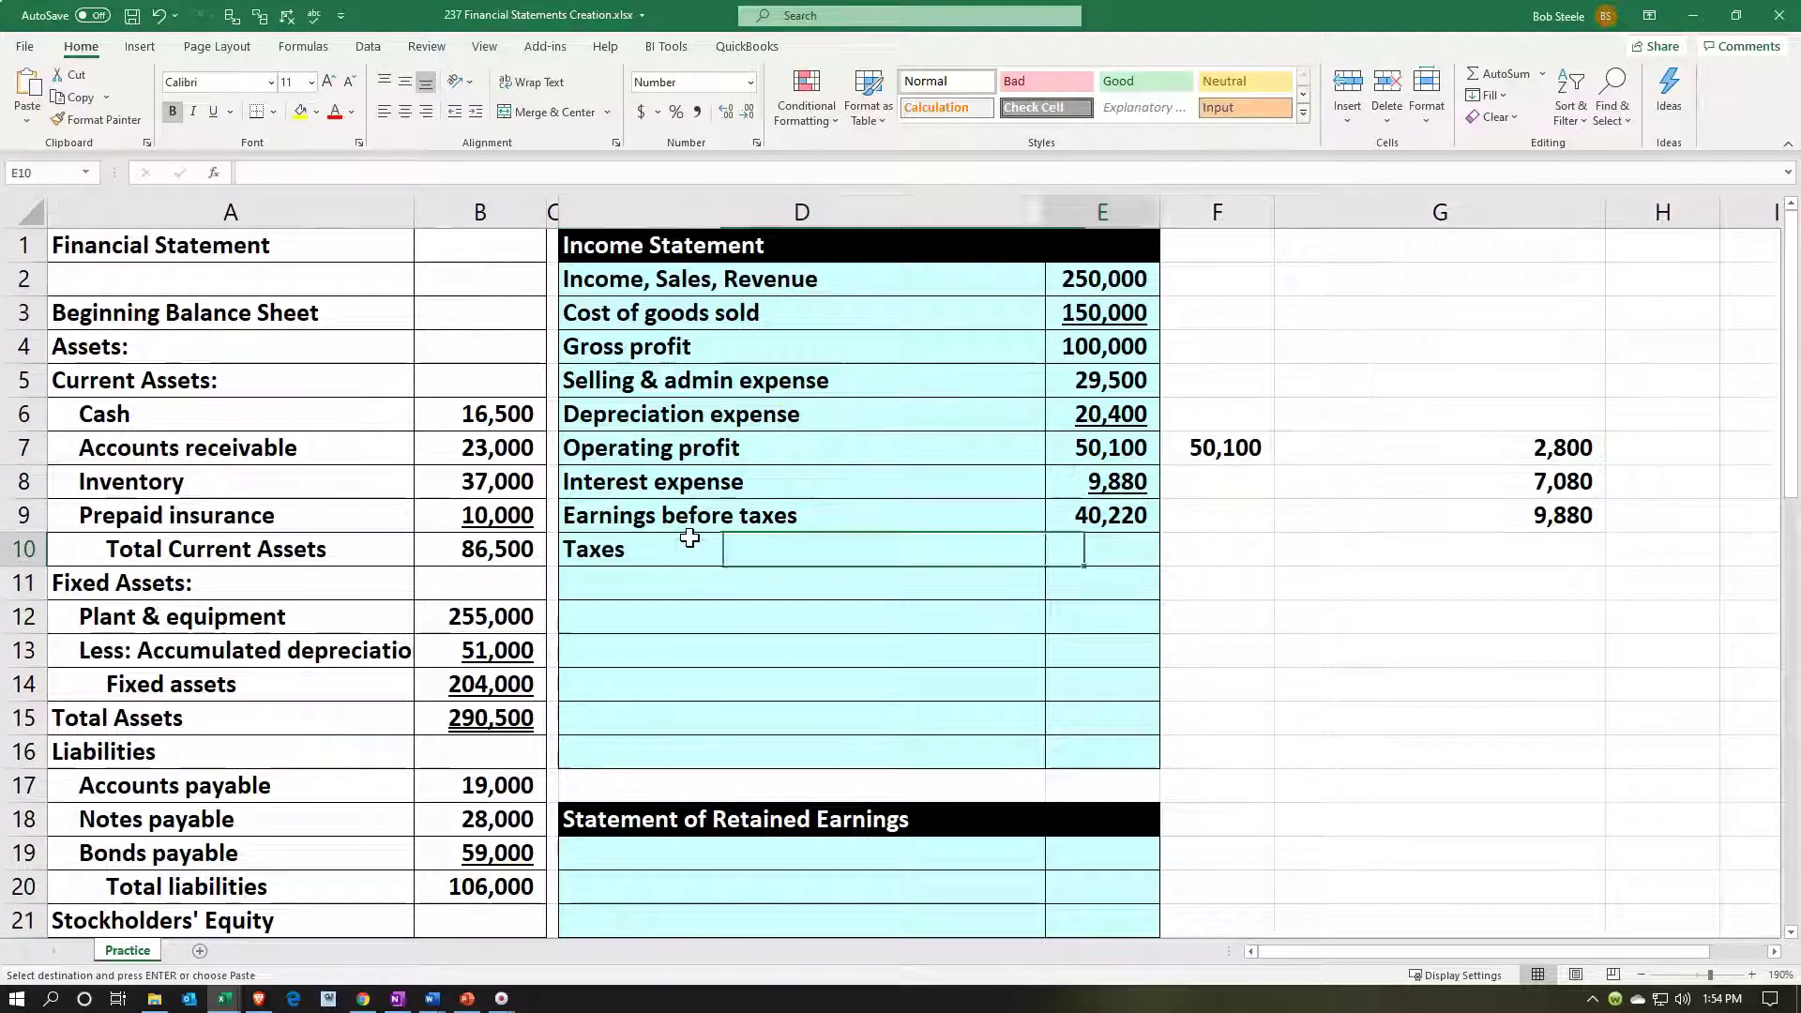
Step: Calculate the taxes in E10 from earnings before taxes and the tax rate with =E9*B38, and underline the amount
scroll(689, 538, "down", 5)
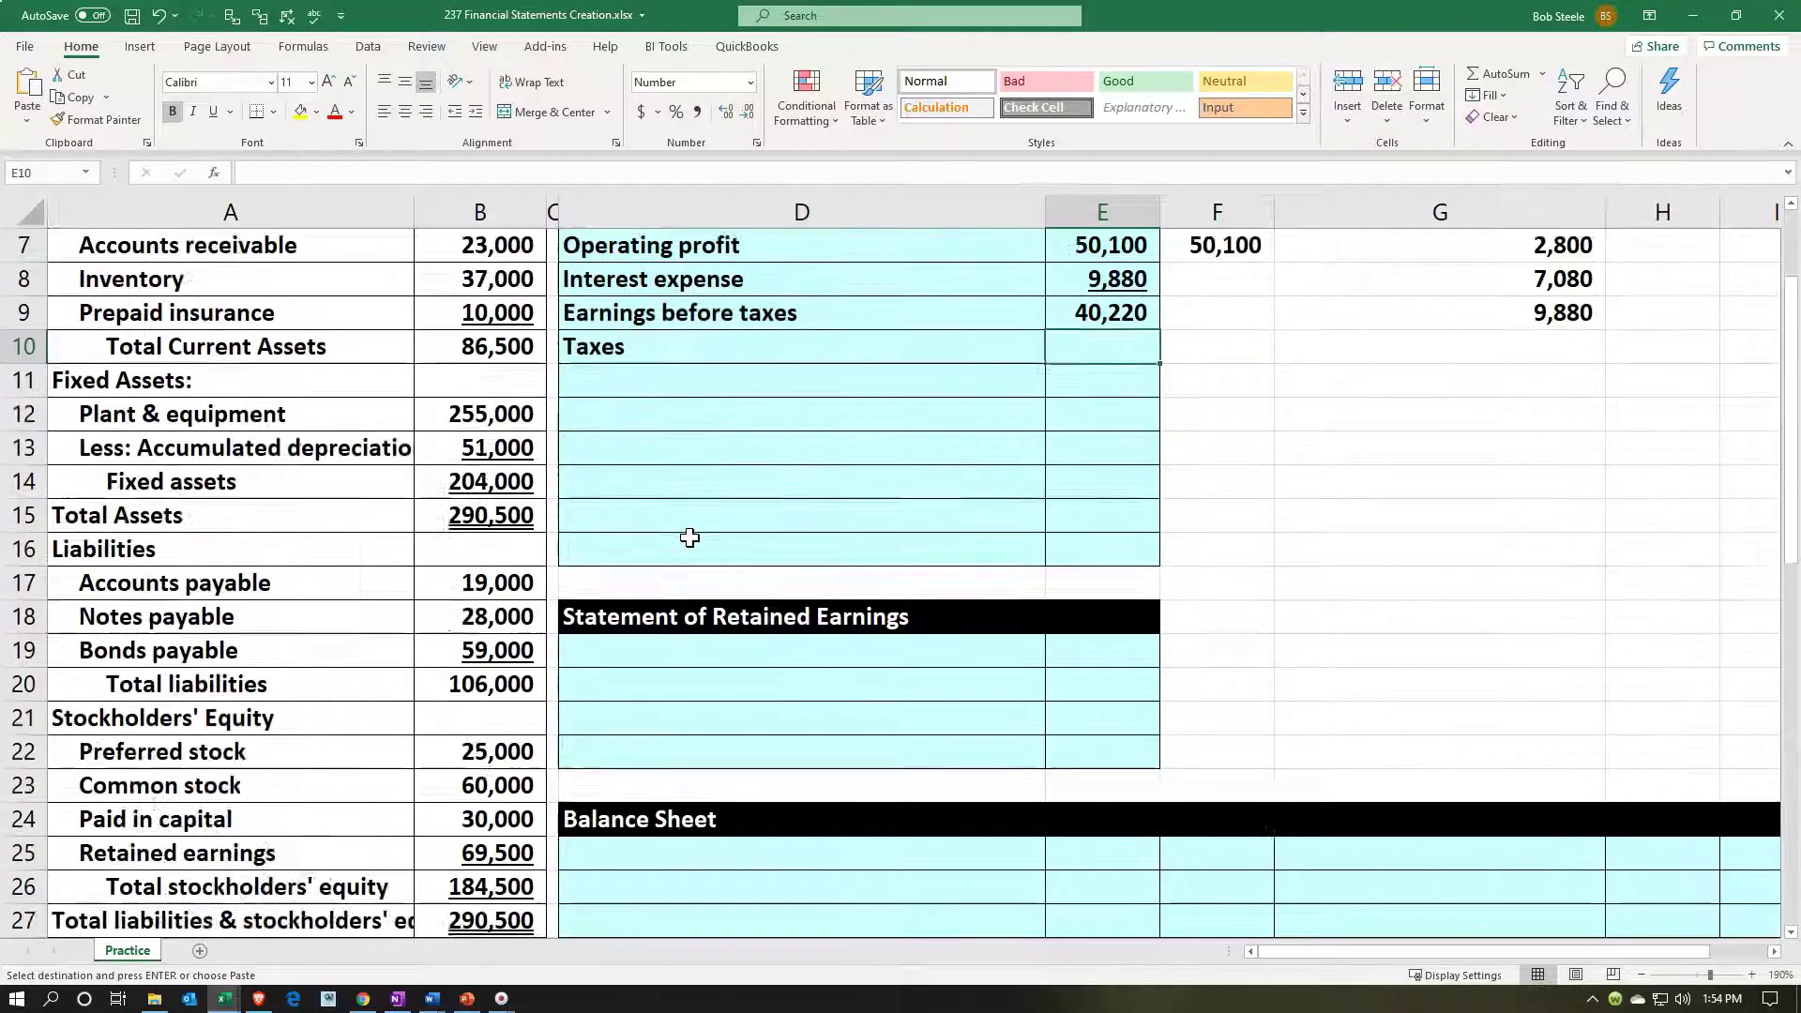
scroll(689, 537, "down", 5)
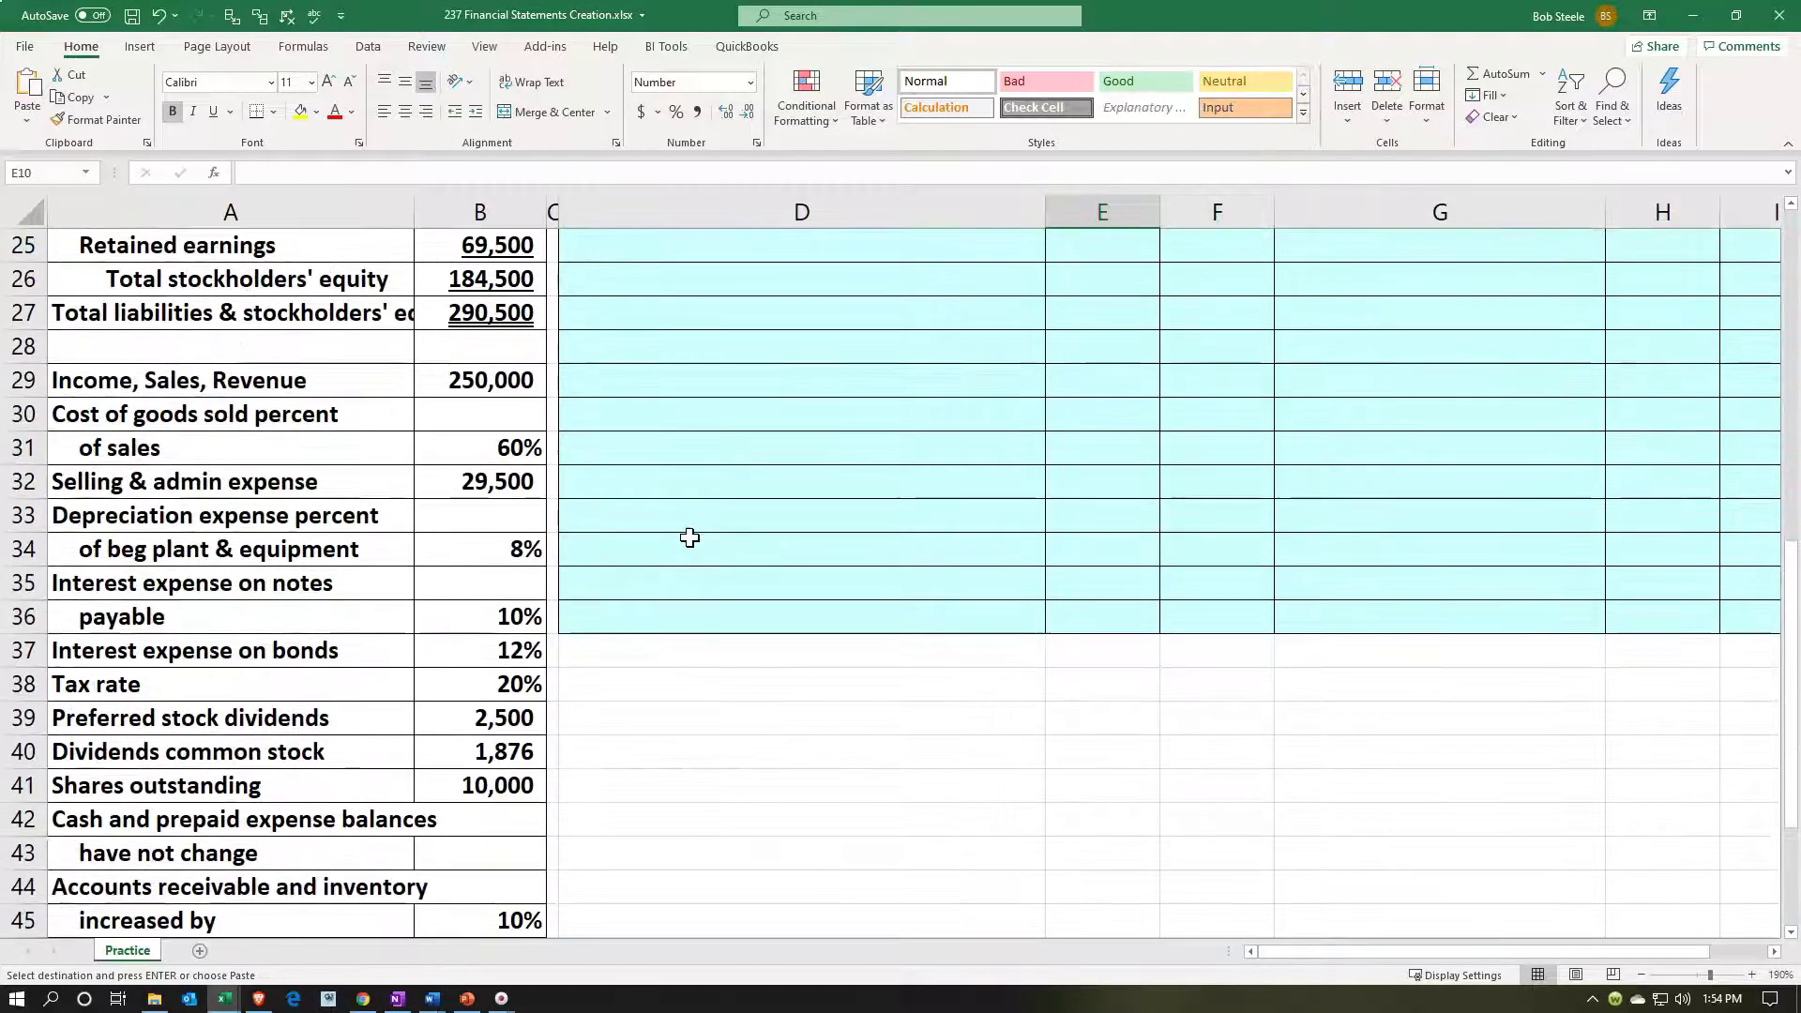
scroll(690, 537, "down", 2)
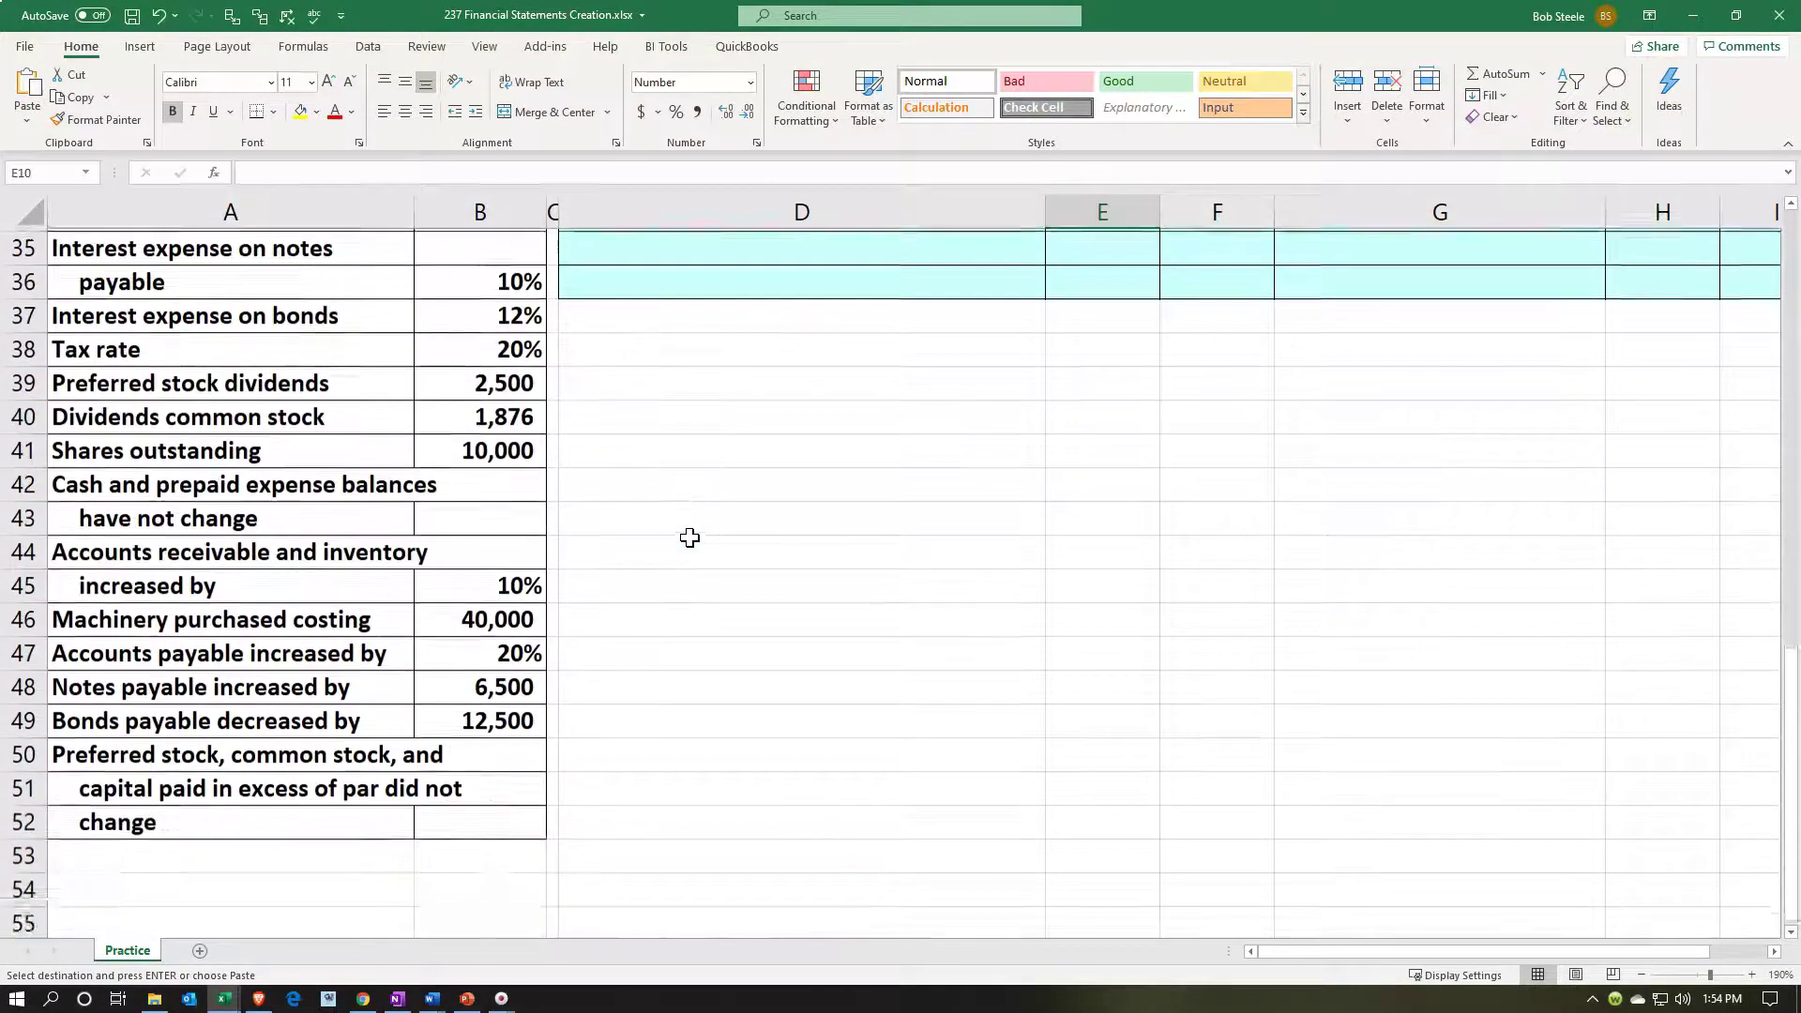
scroll(675, 525, "up", 5)
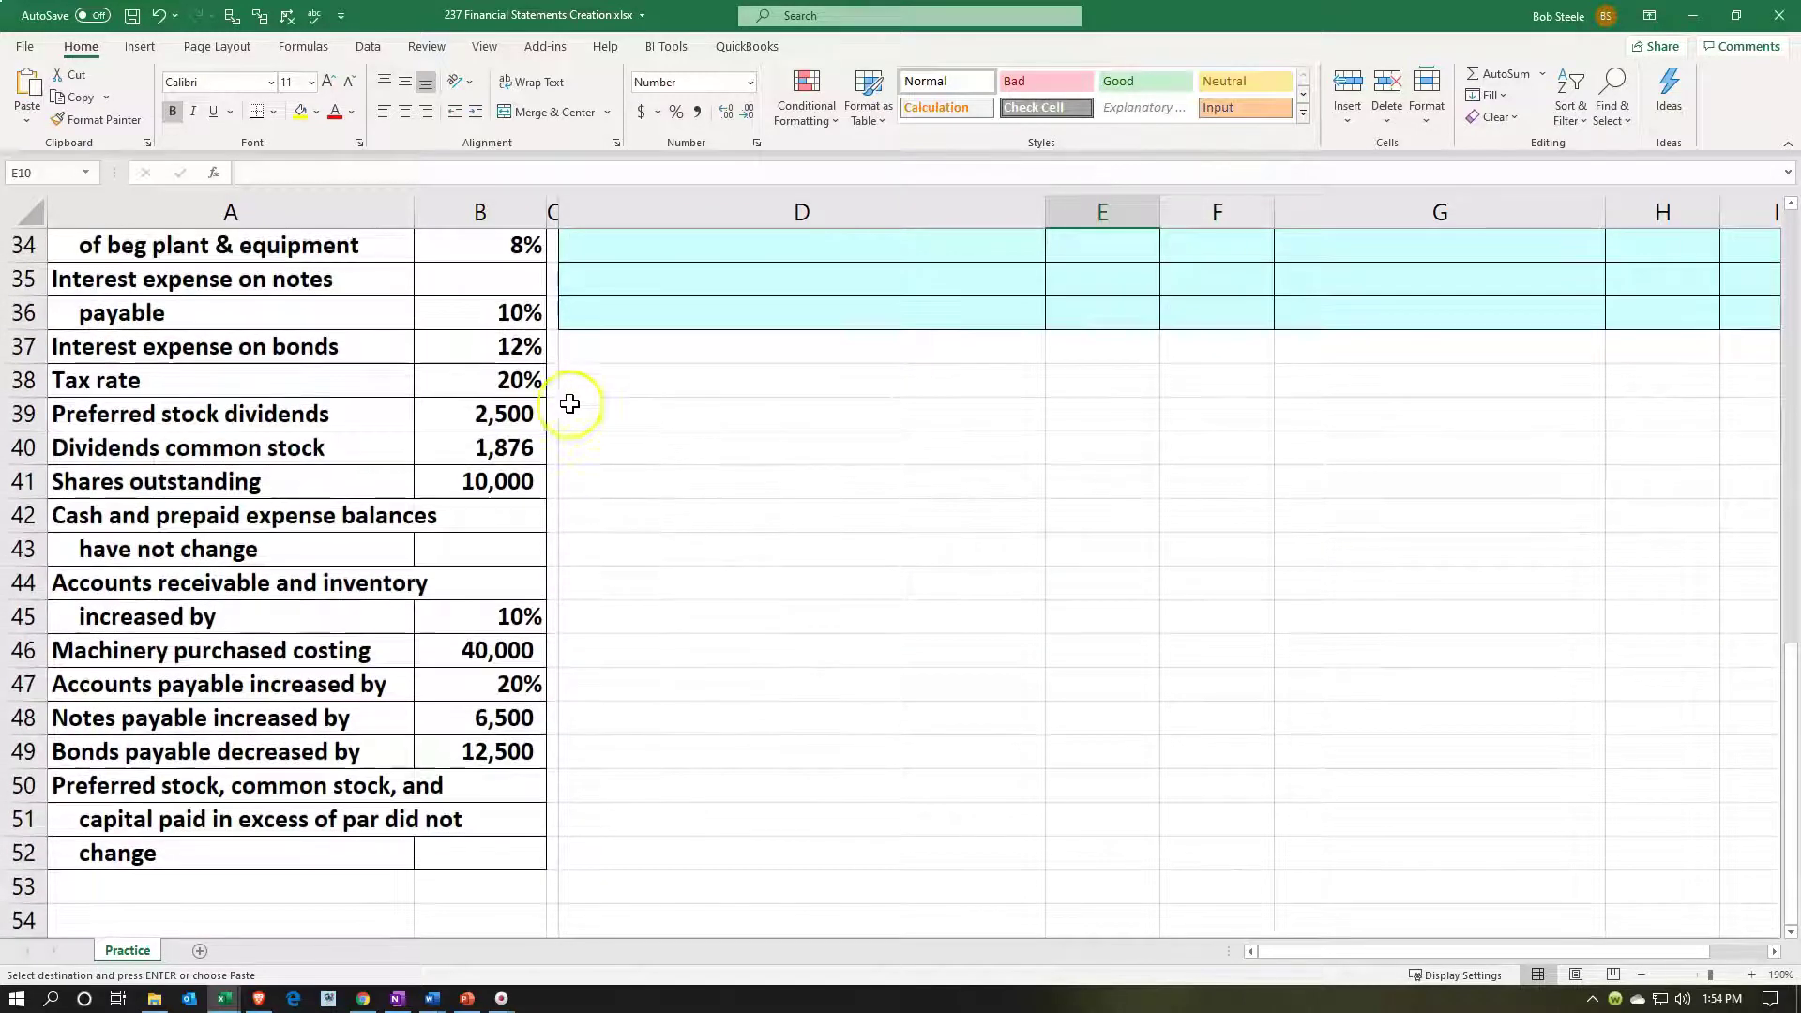
scroll(1046, 517, "up", 7)
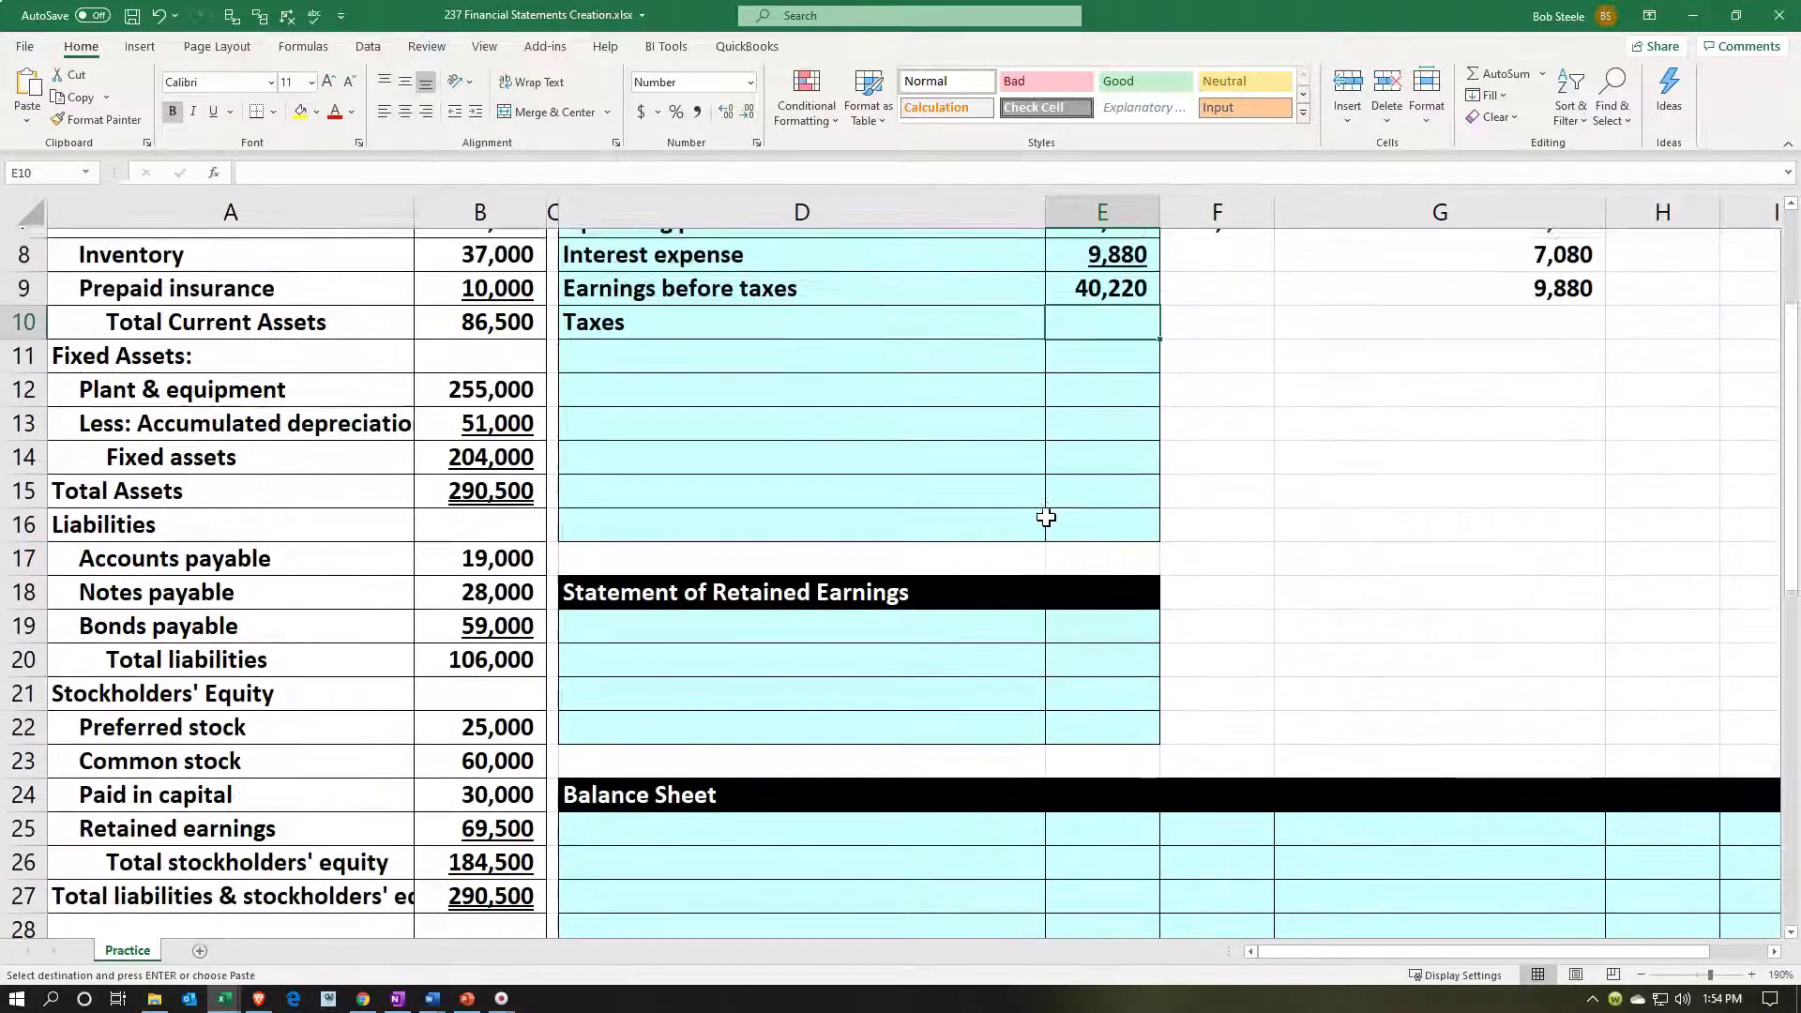
type("=")
left_click(1047, 517)
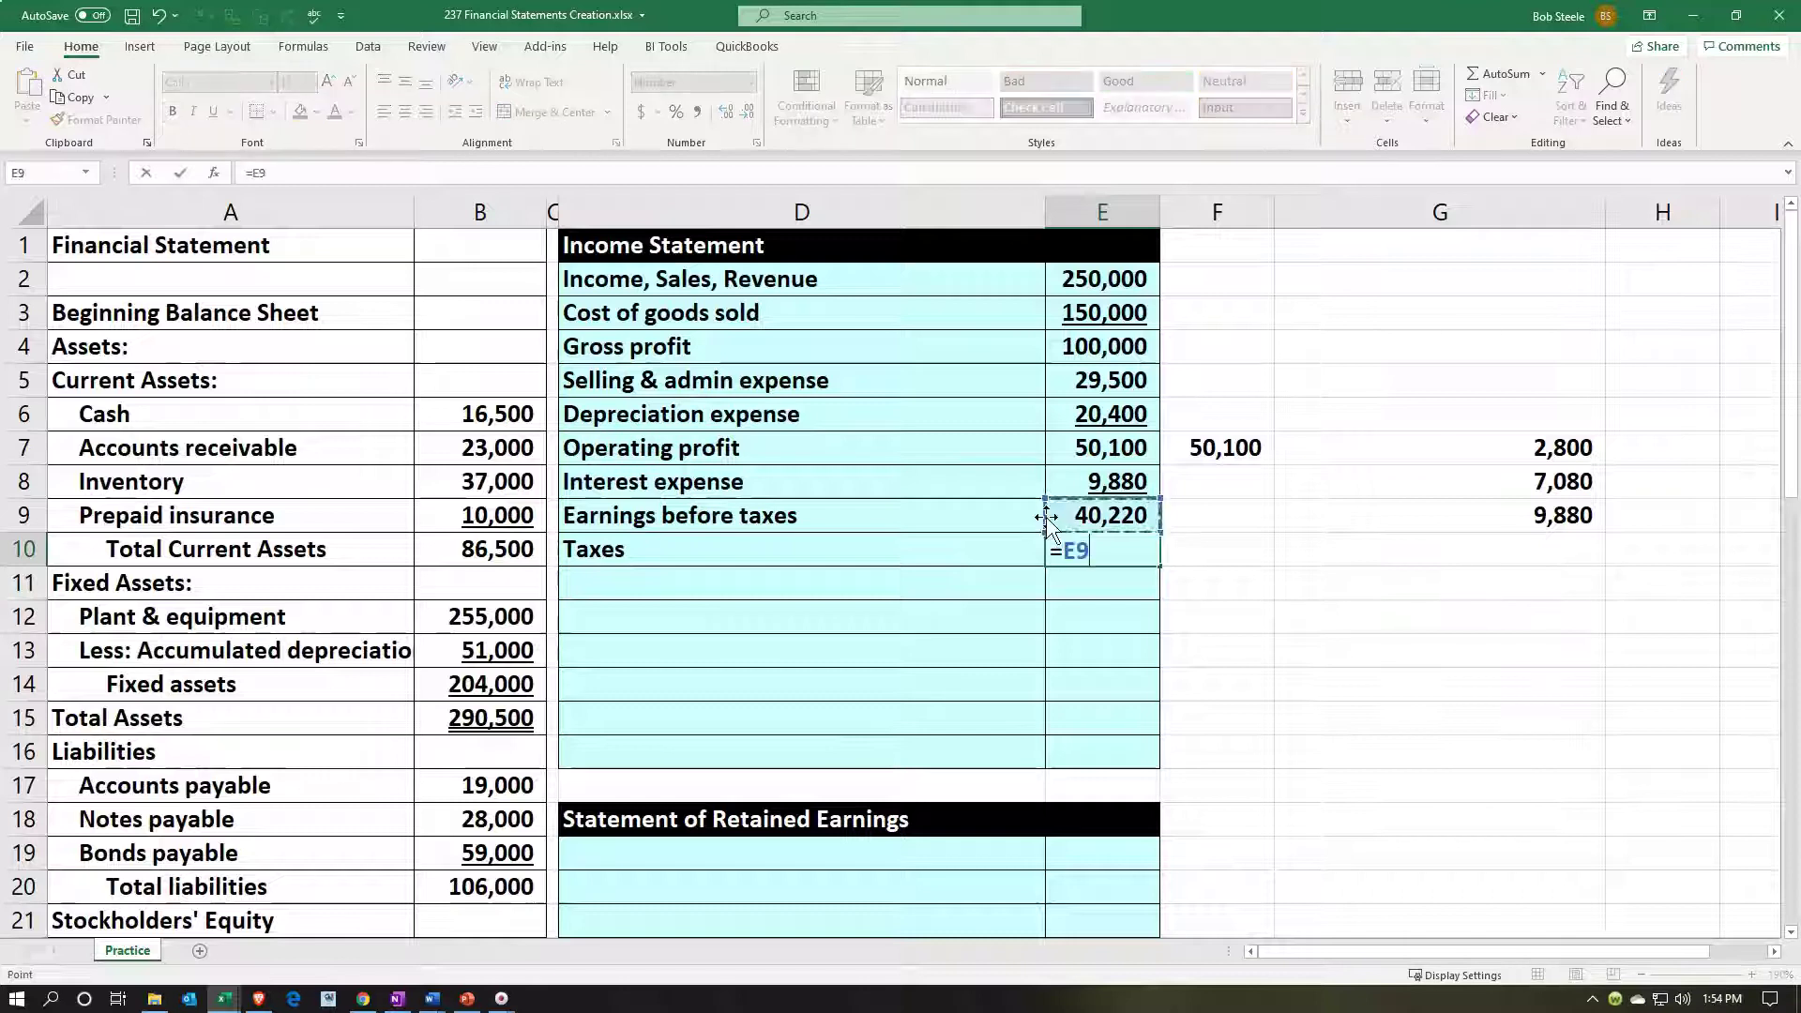
type("*")
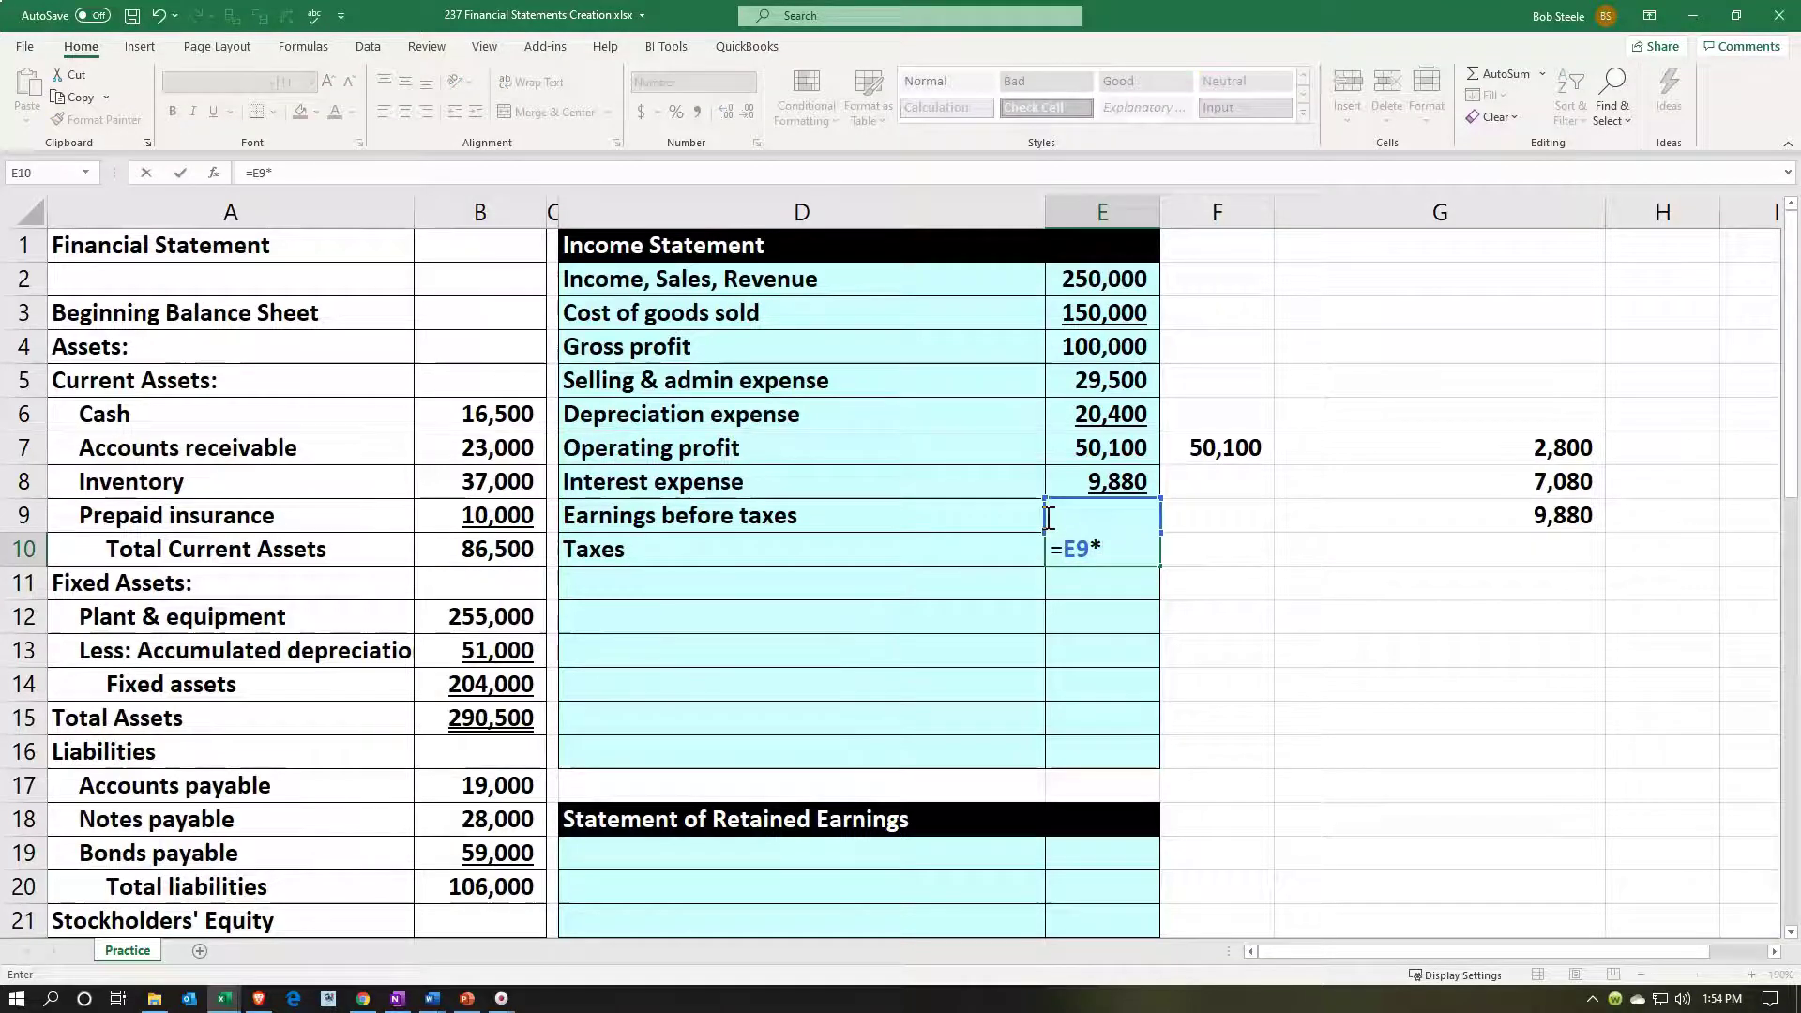
scroll(880, 663, "down", 8)
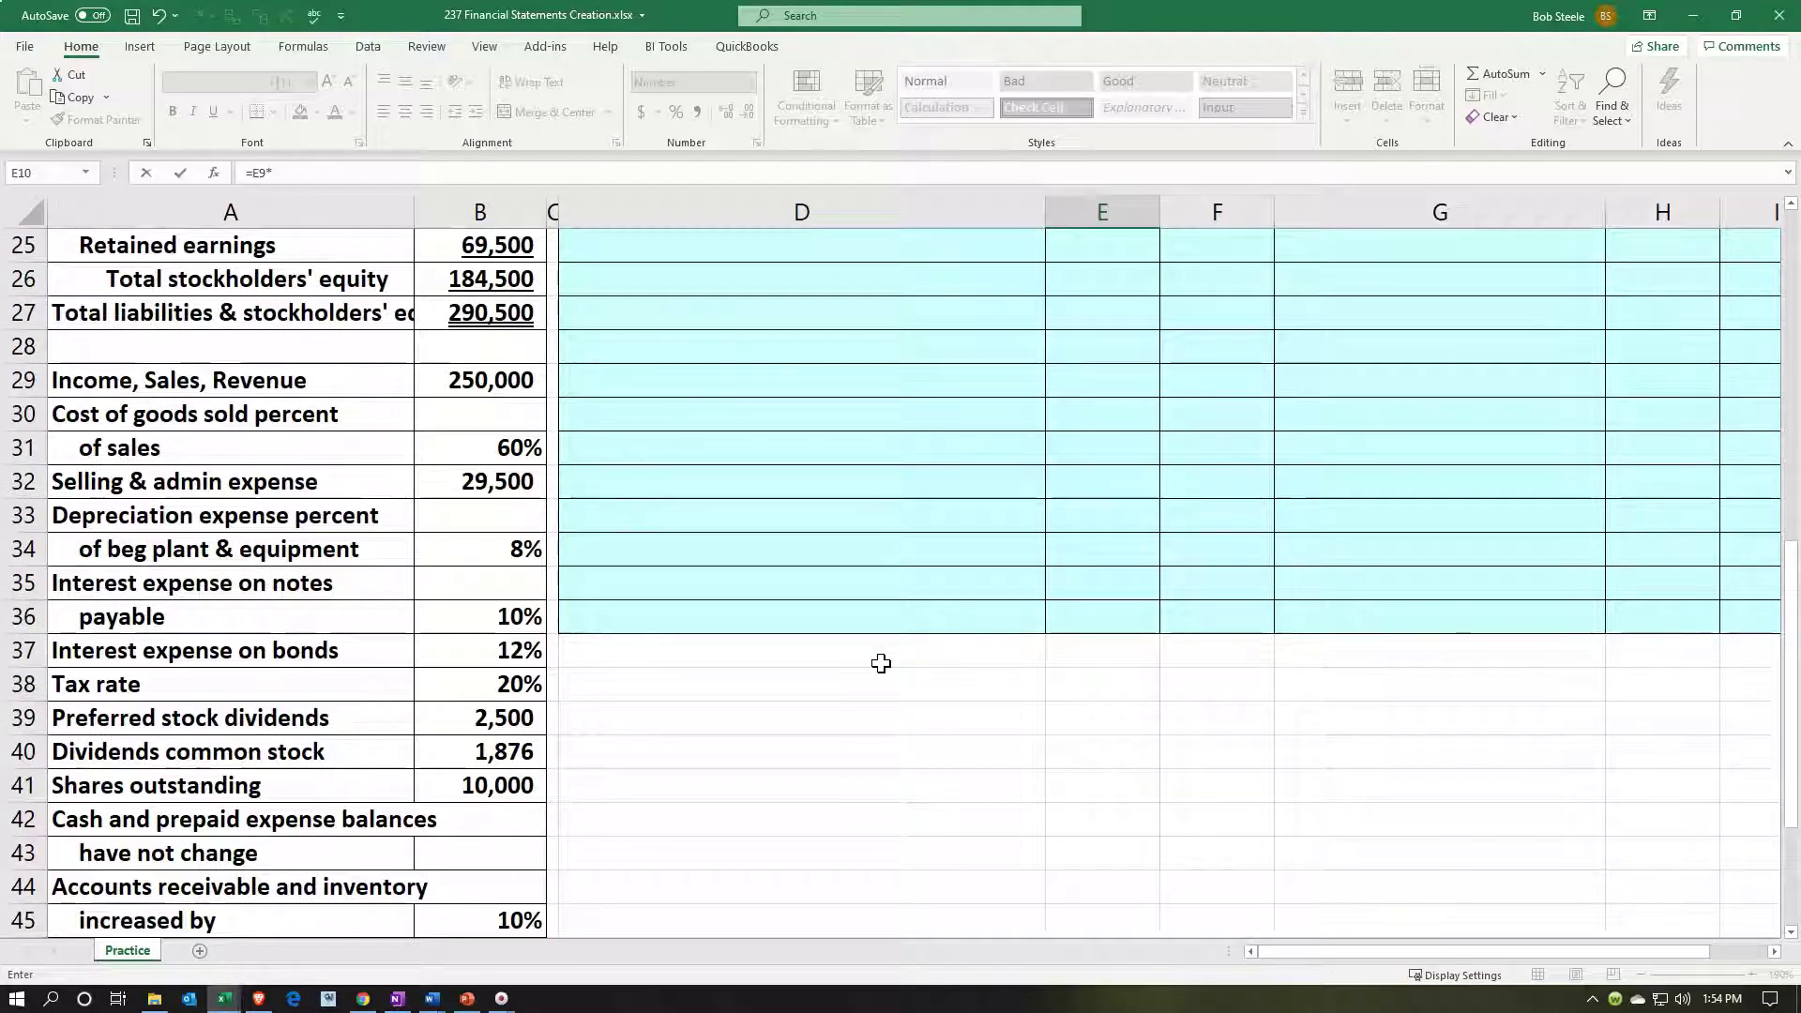
left_click(509, 689)
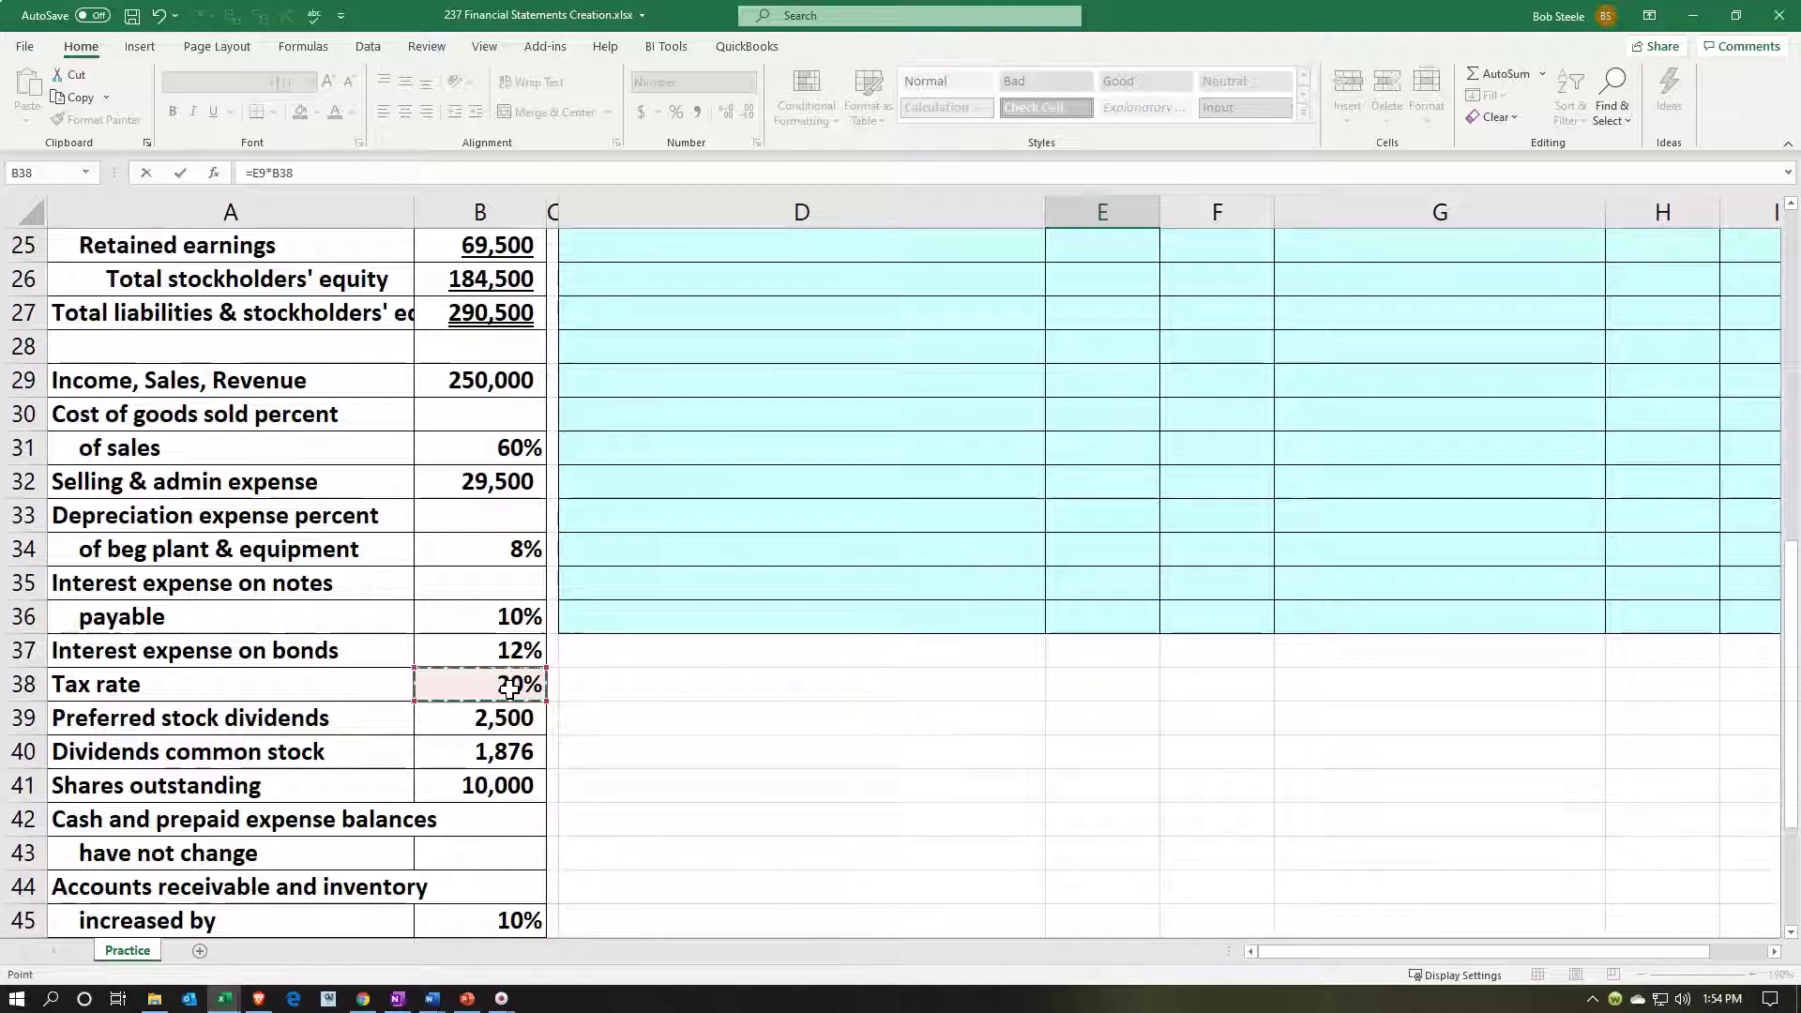
key("Return")
scroll(1087, 687, "up", 3)
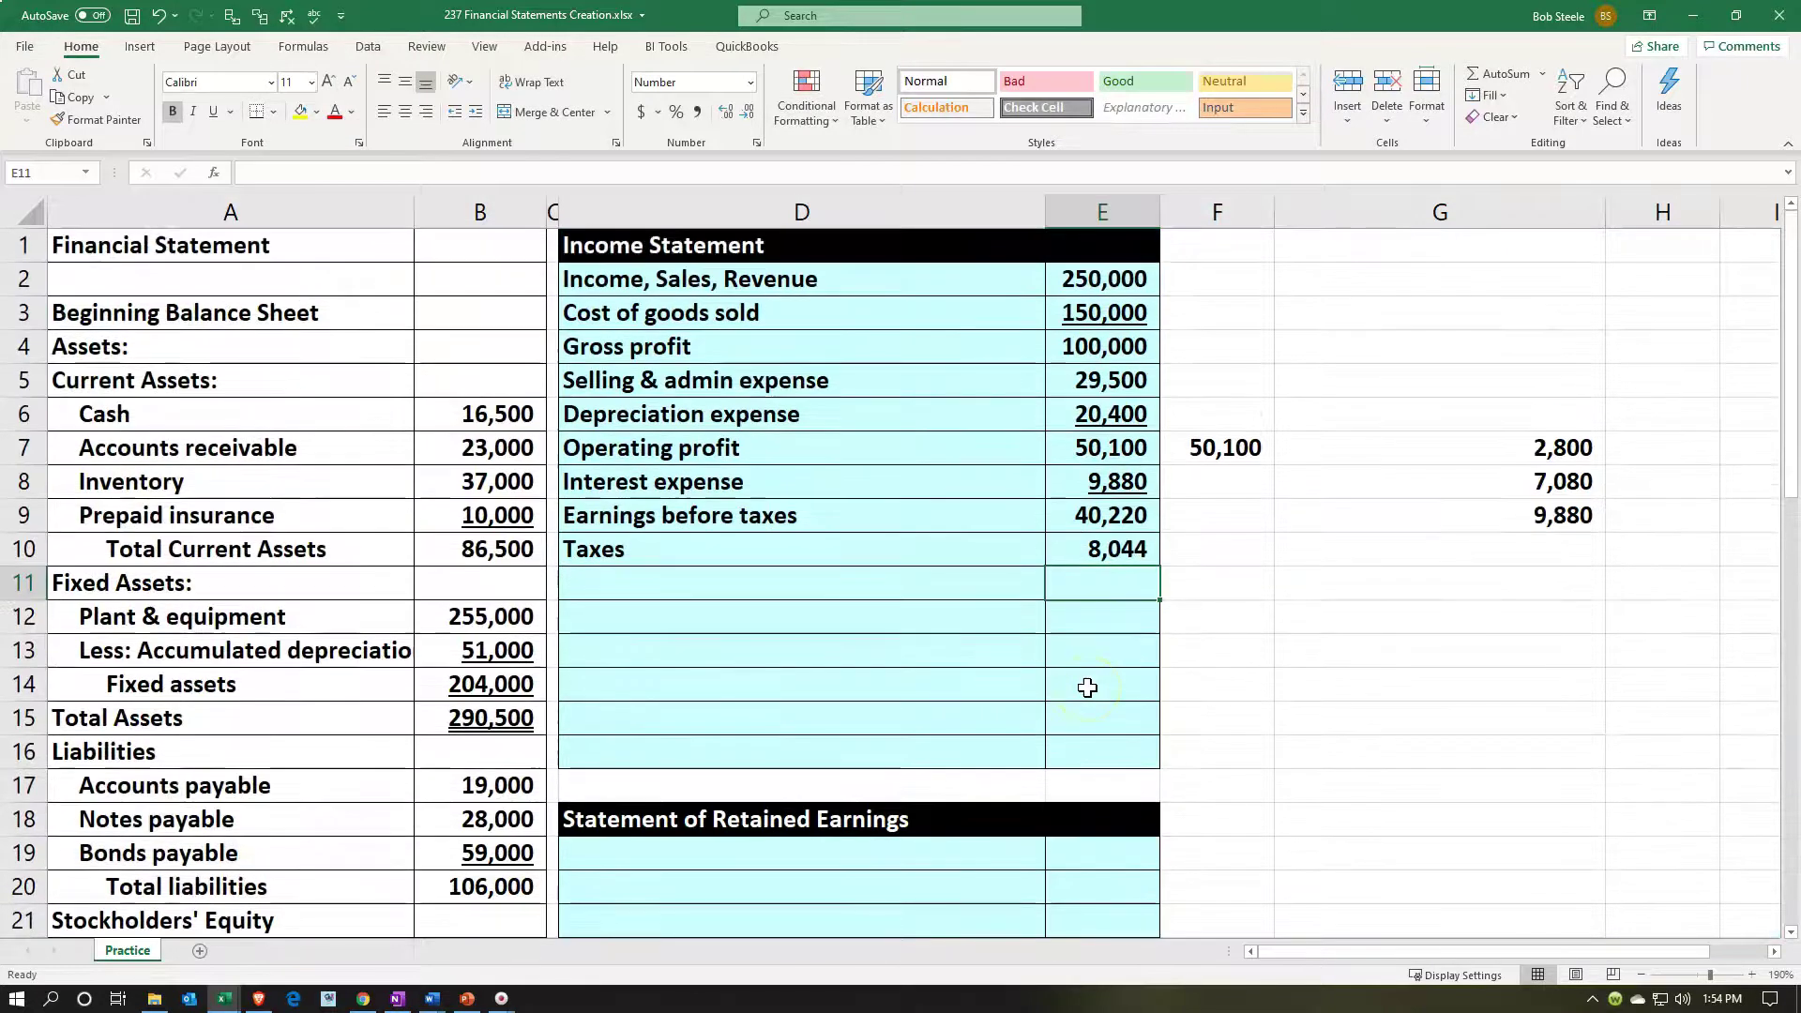
left_click(1070, 554)
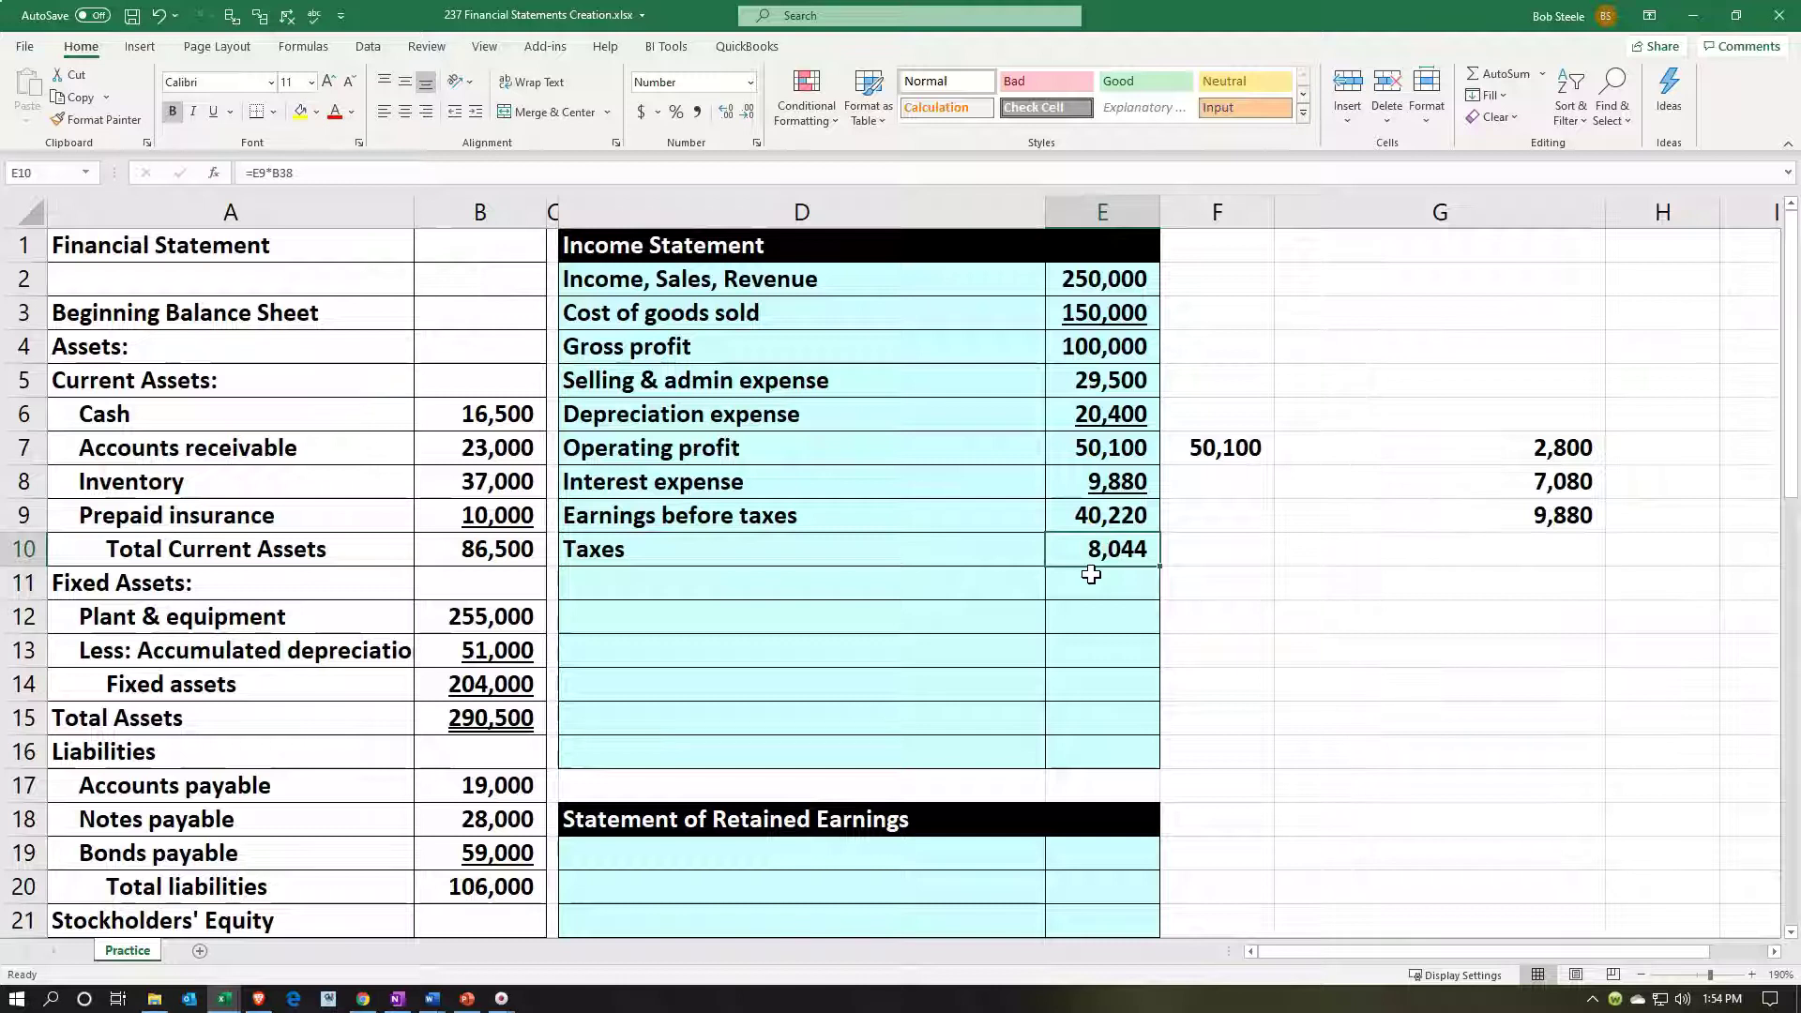
left_click(215, 112)
Step: Add an "Earnings after taxes" line in row 11 that subtracts taxes from earnings before taxes with =E9-E10
left_click(691, 576)
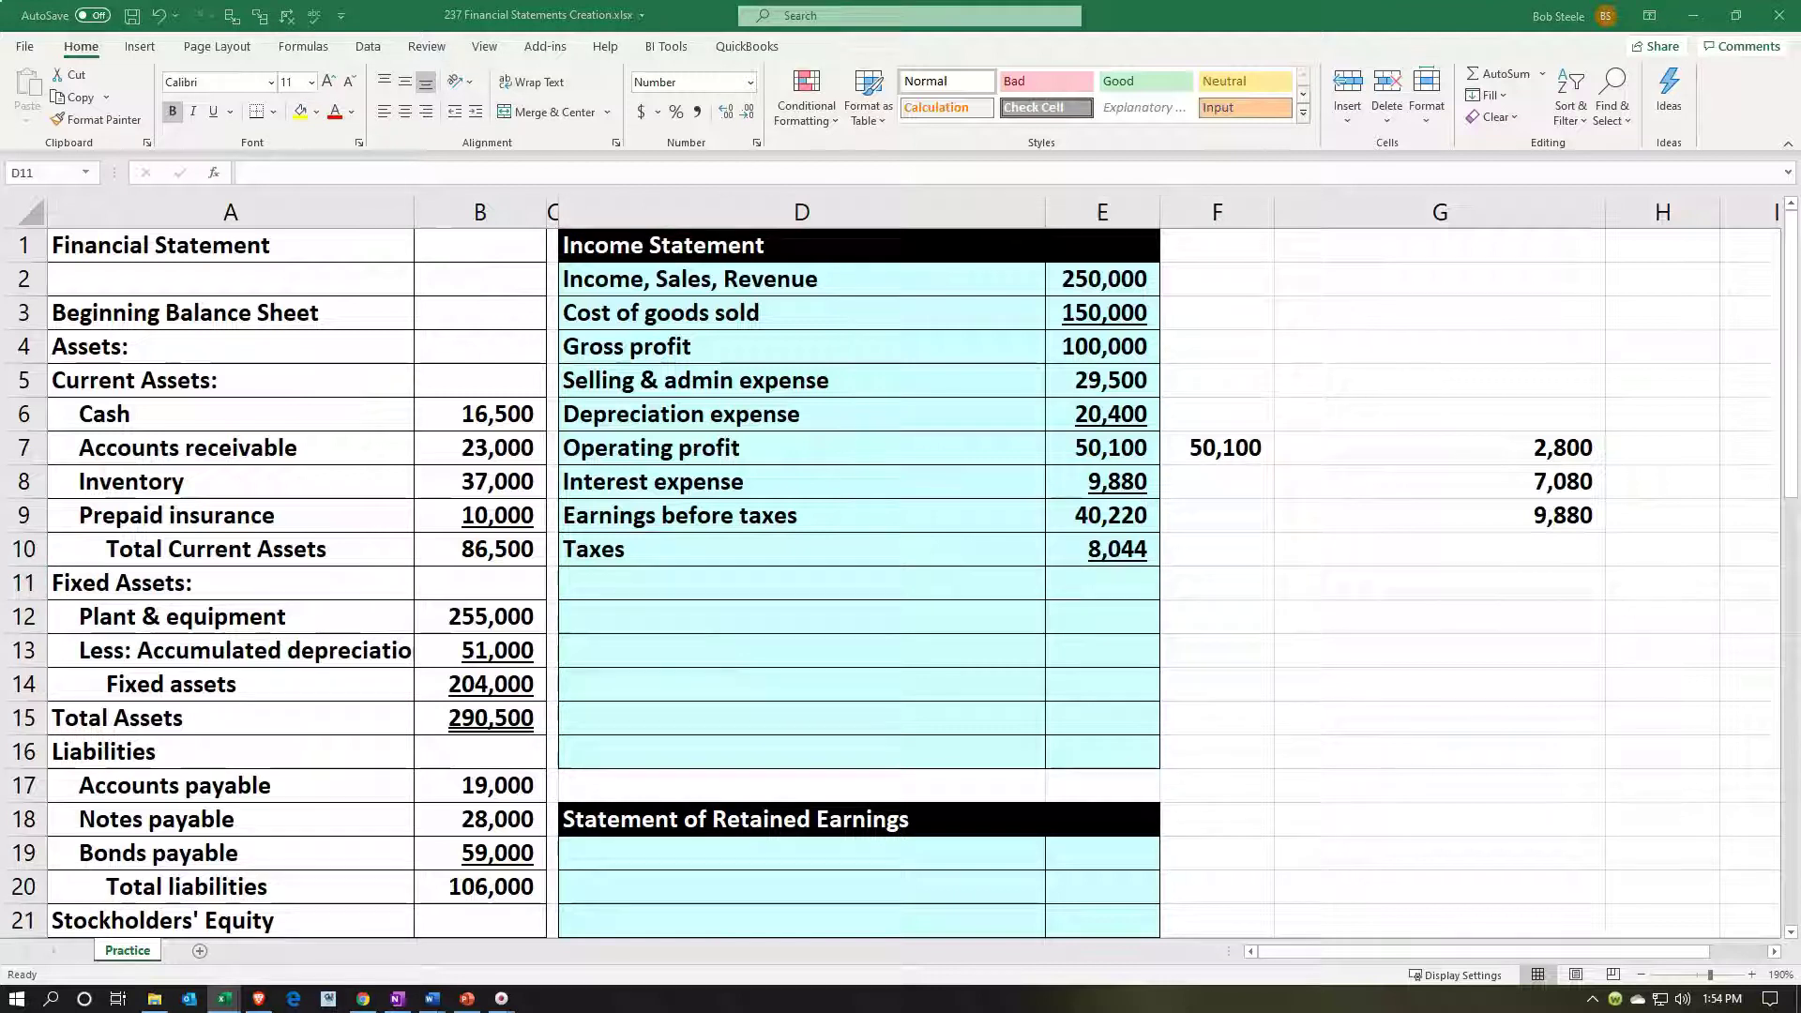
left_click(695, 583)
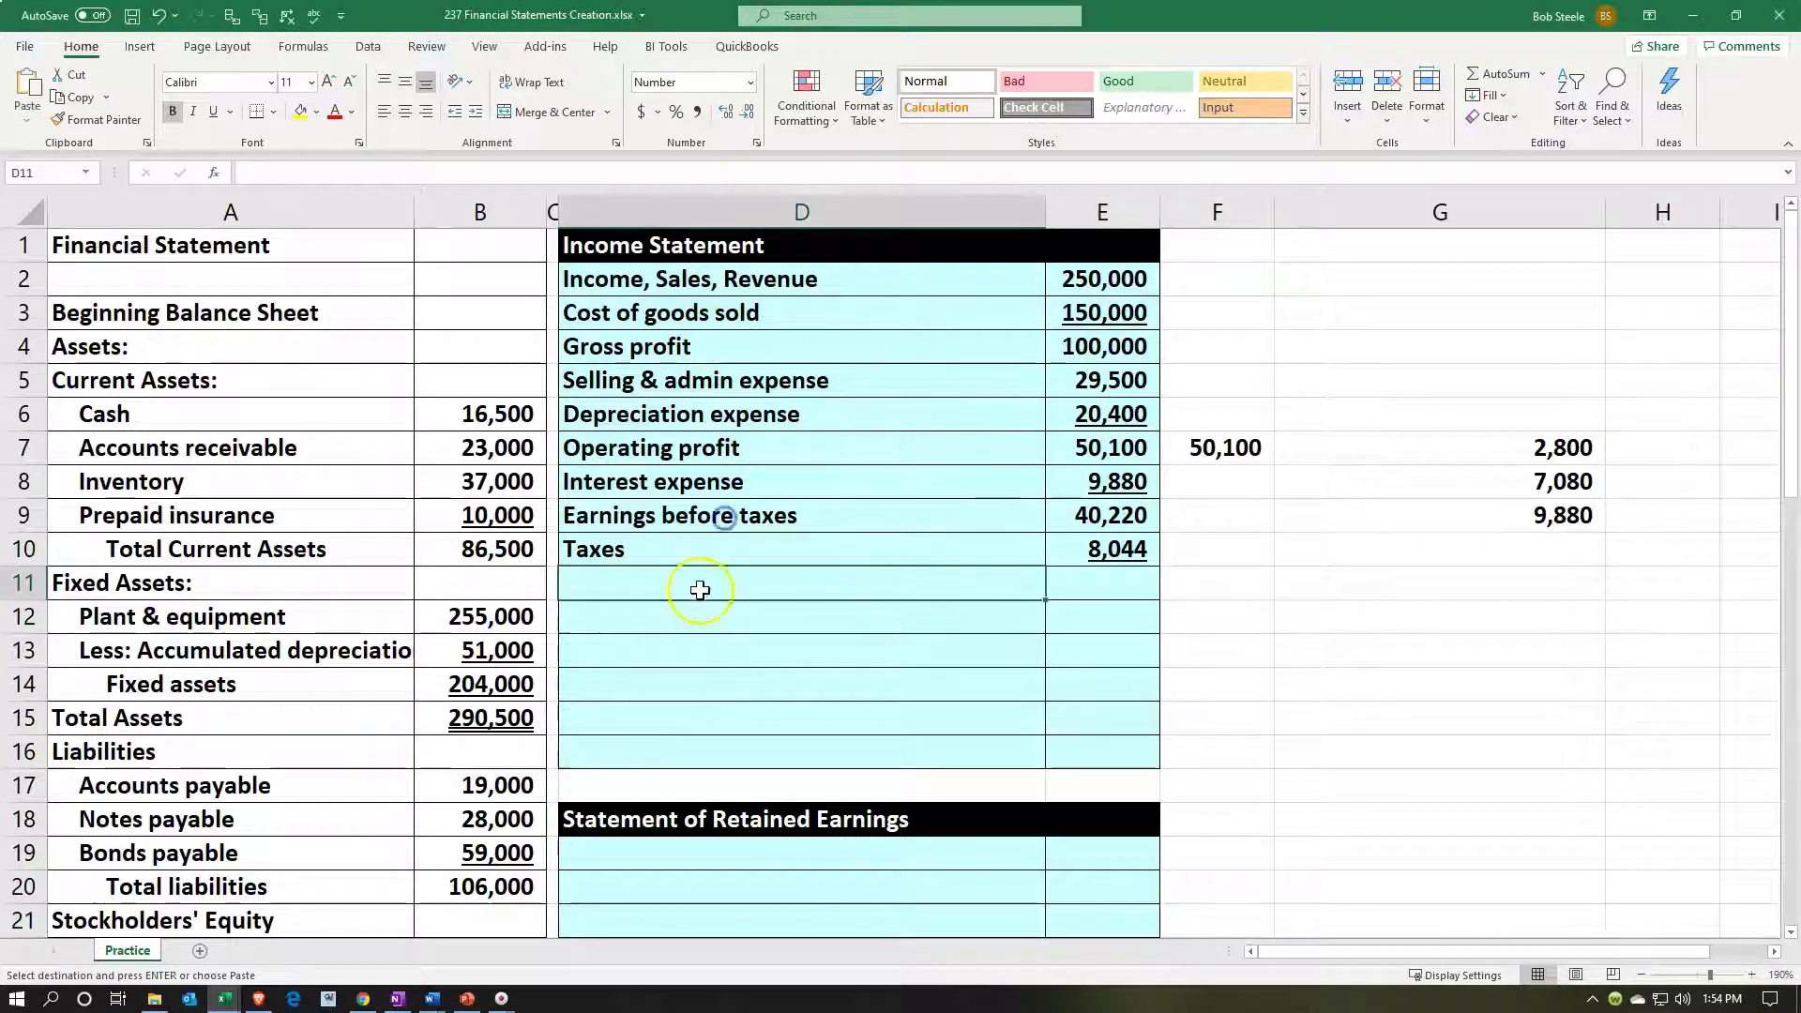
type("Earnings after taxes")
key("Right")
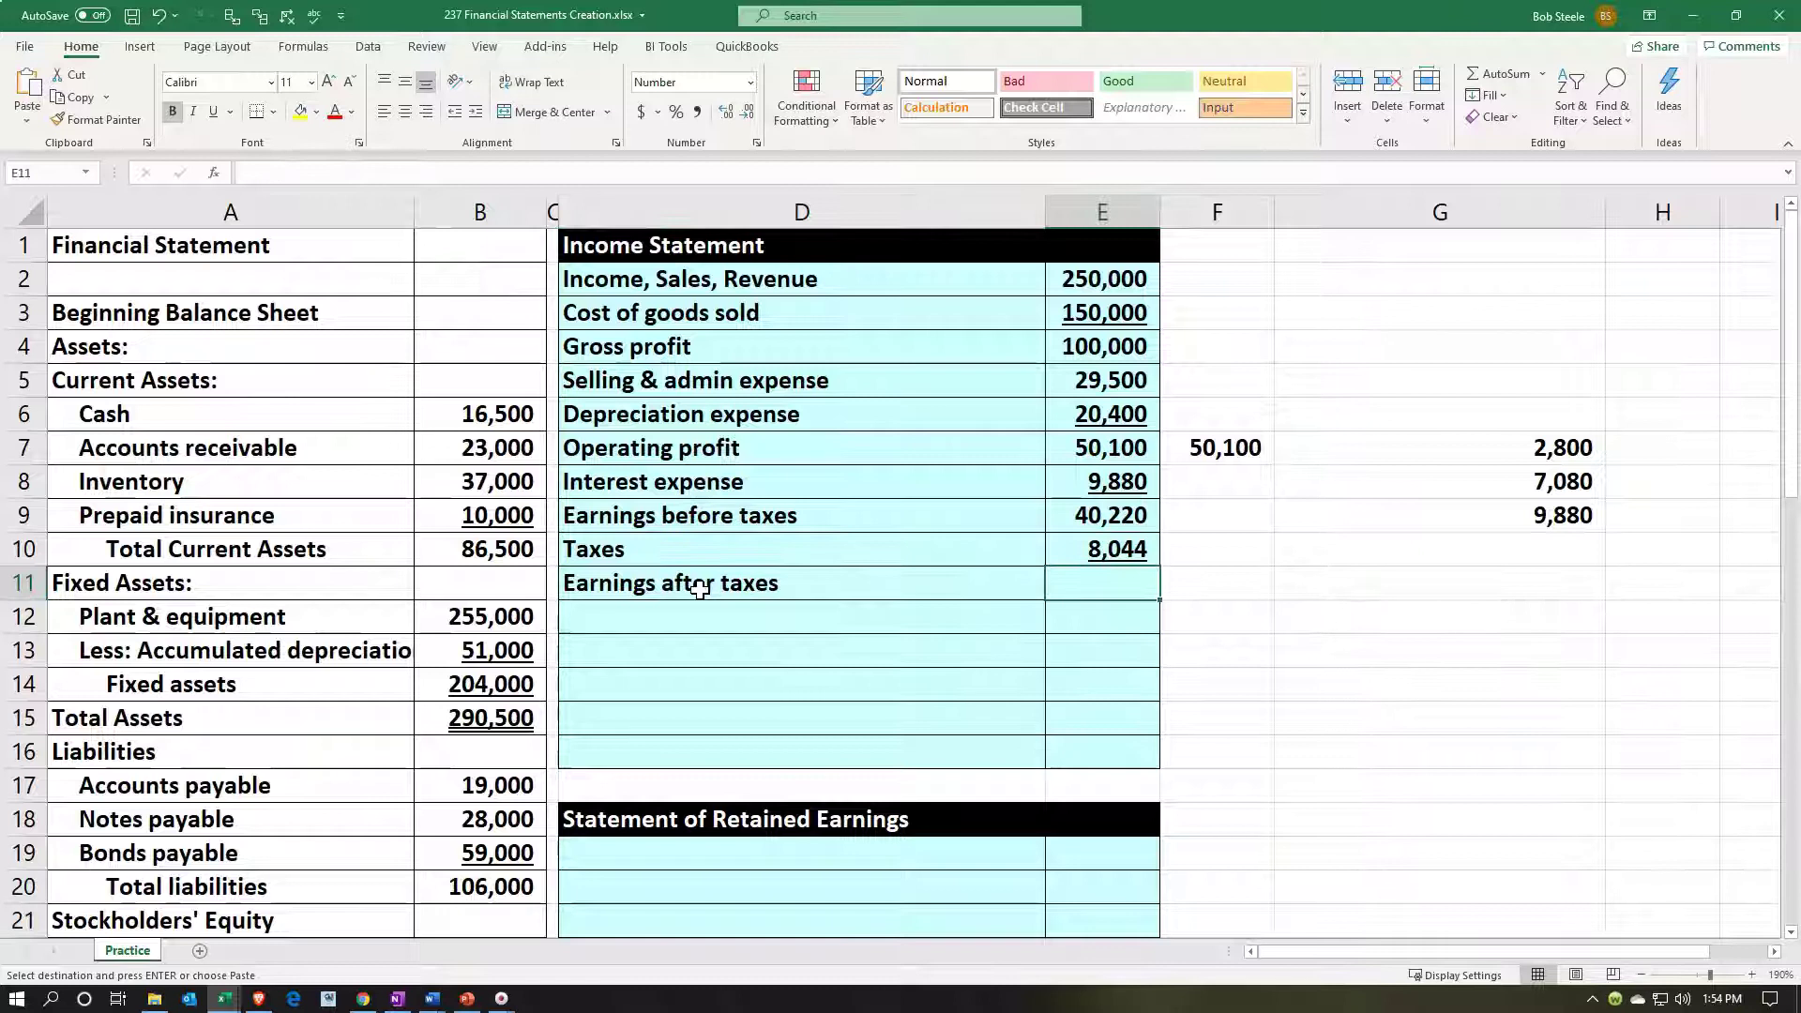
type("=")
key("Up")
key("Up")
type("-")
key("Up")
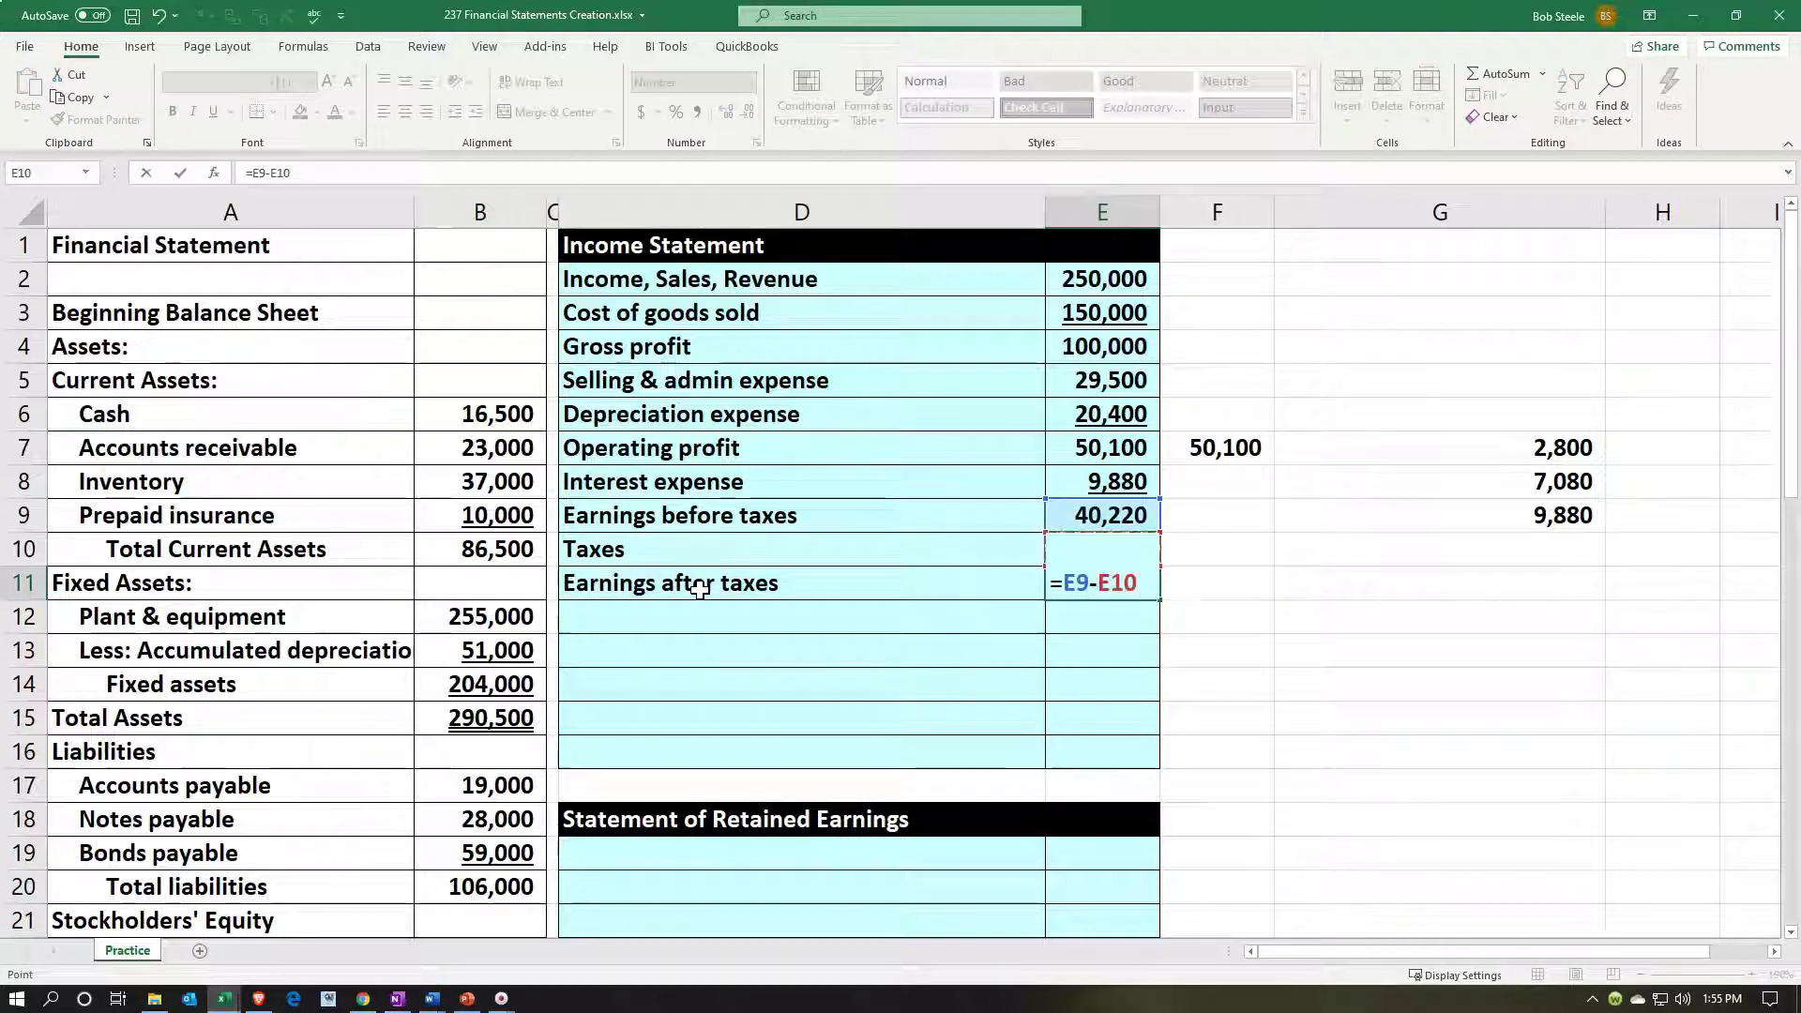
key("Return")
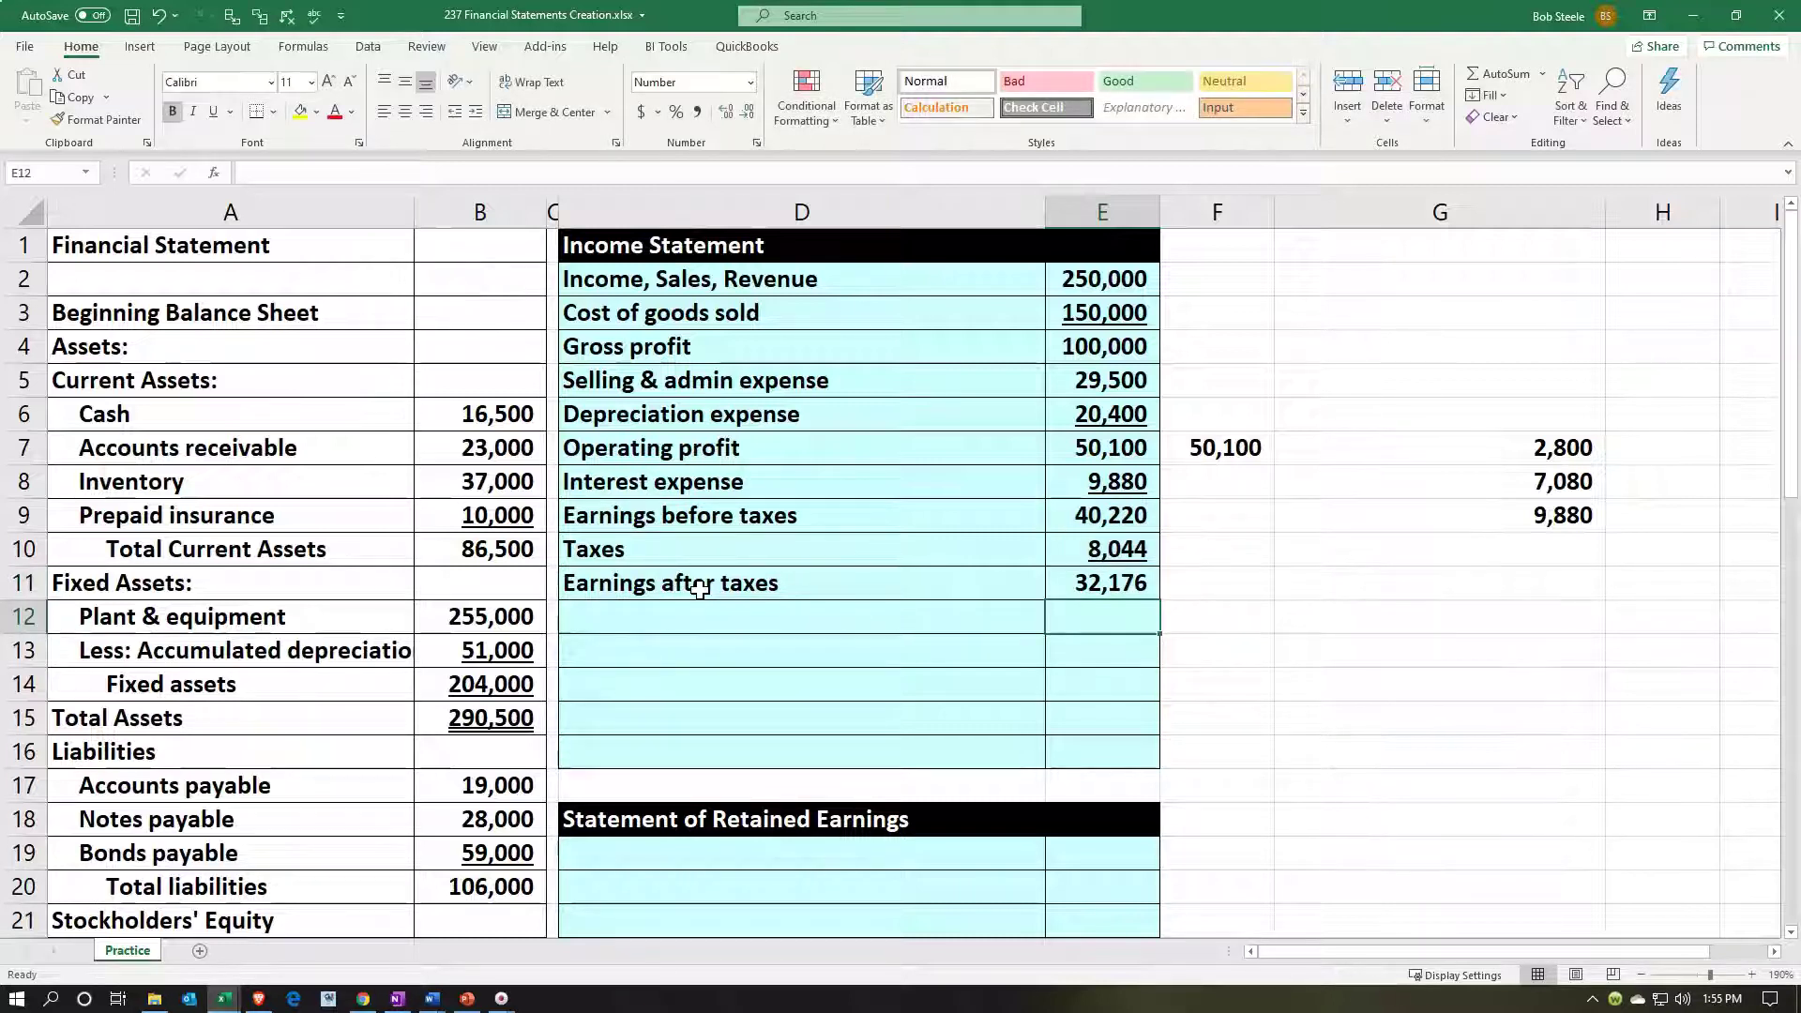
Step: Apply a double underline to the earnings after taxes amount in E11
key("Left")
key("Down")
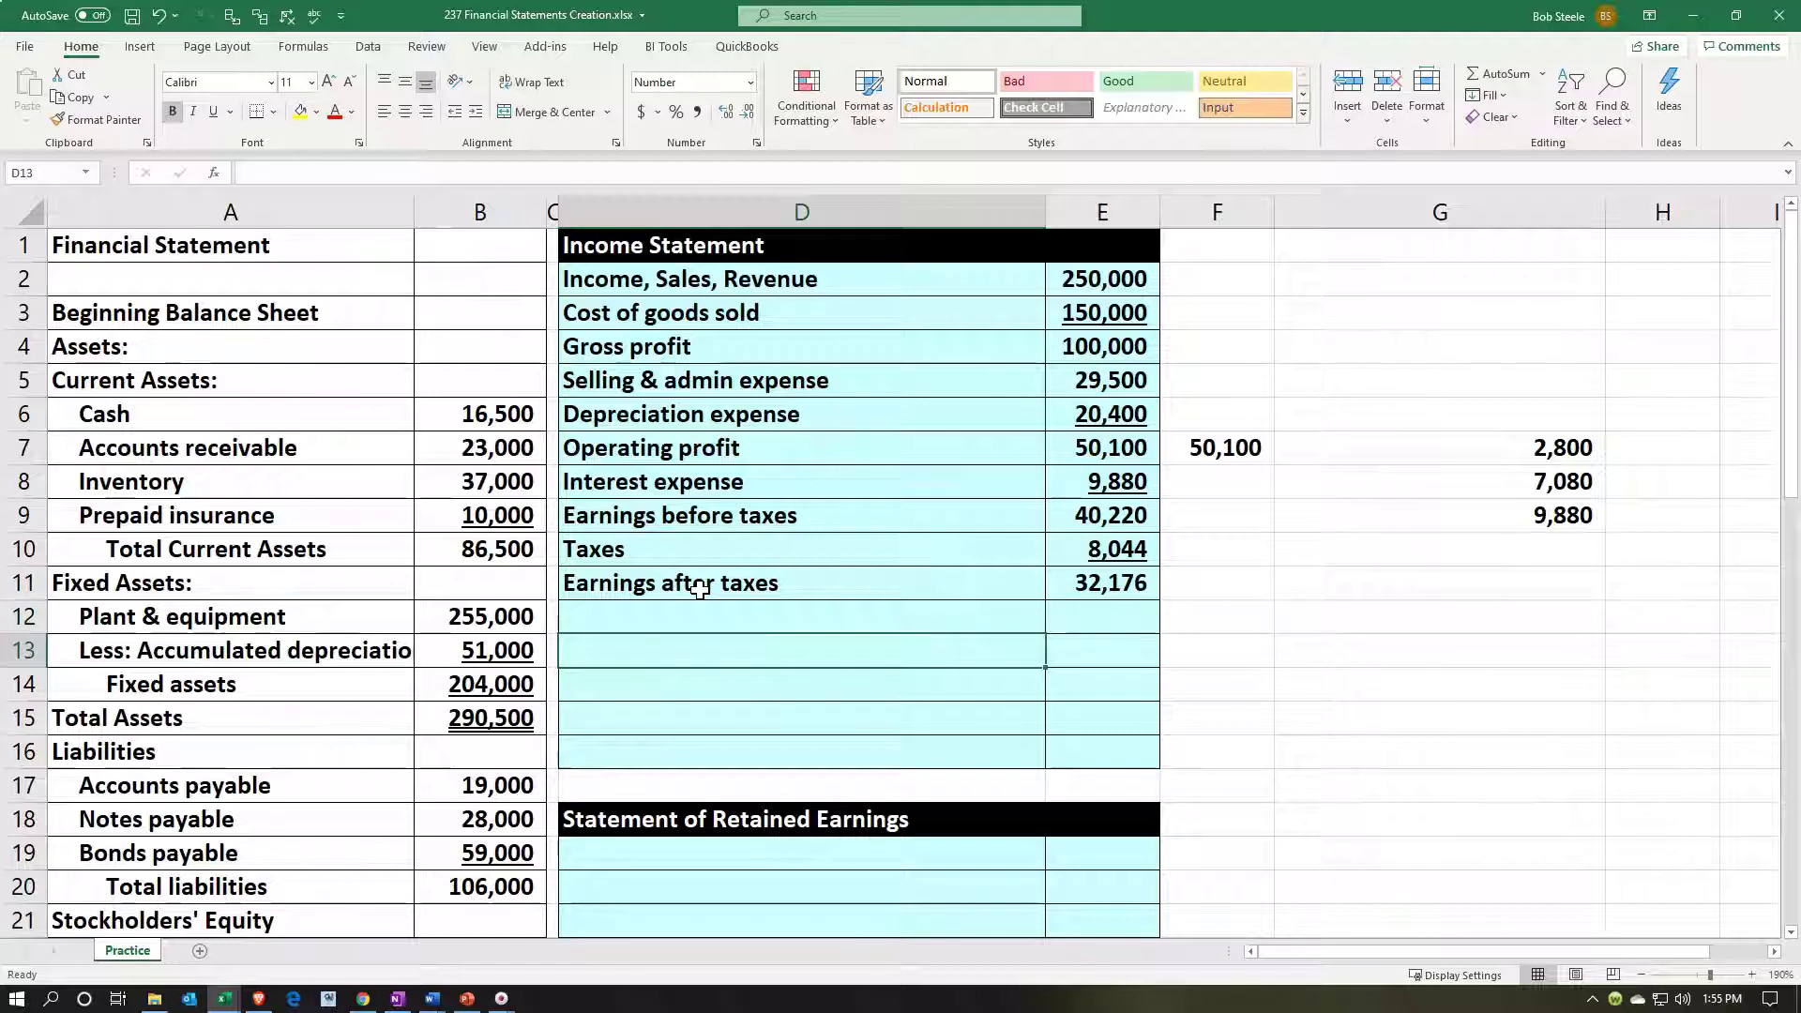
left_click(1114, 583)
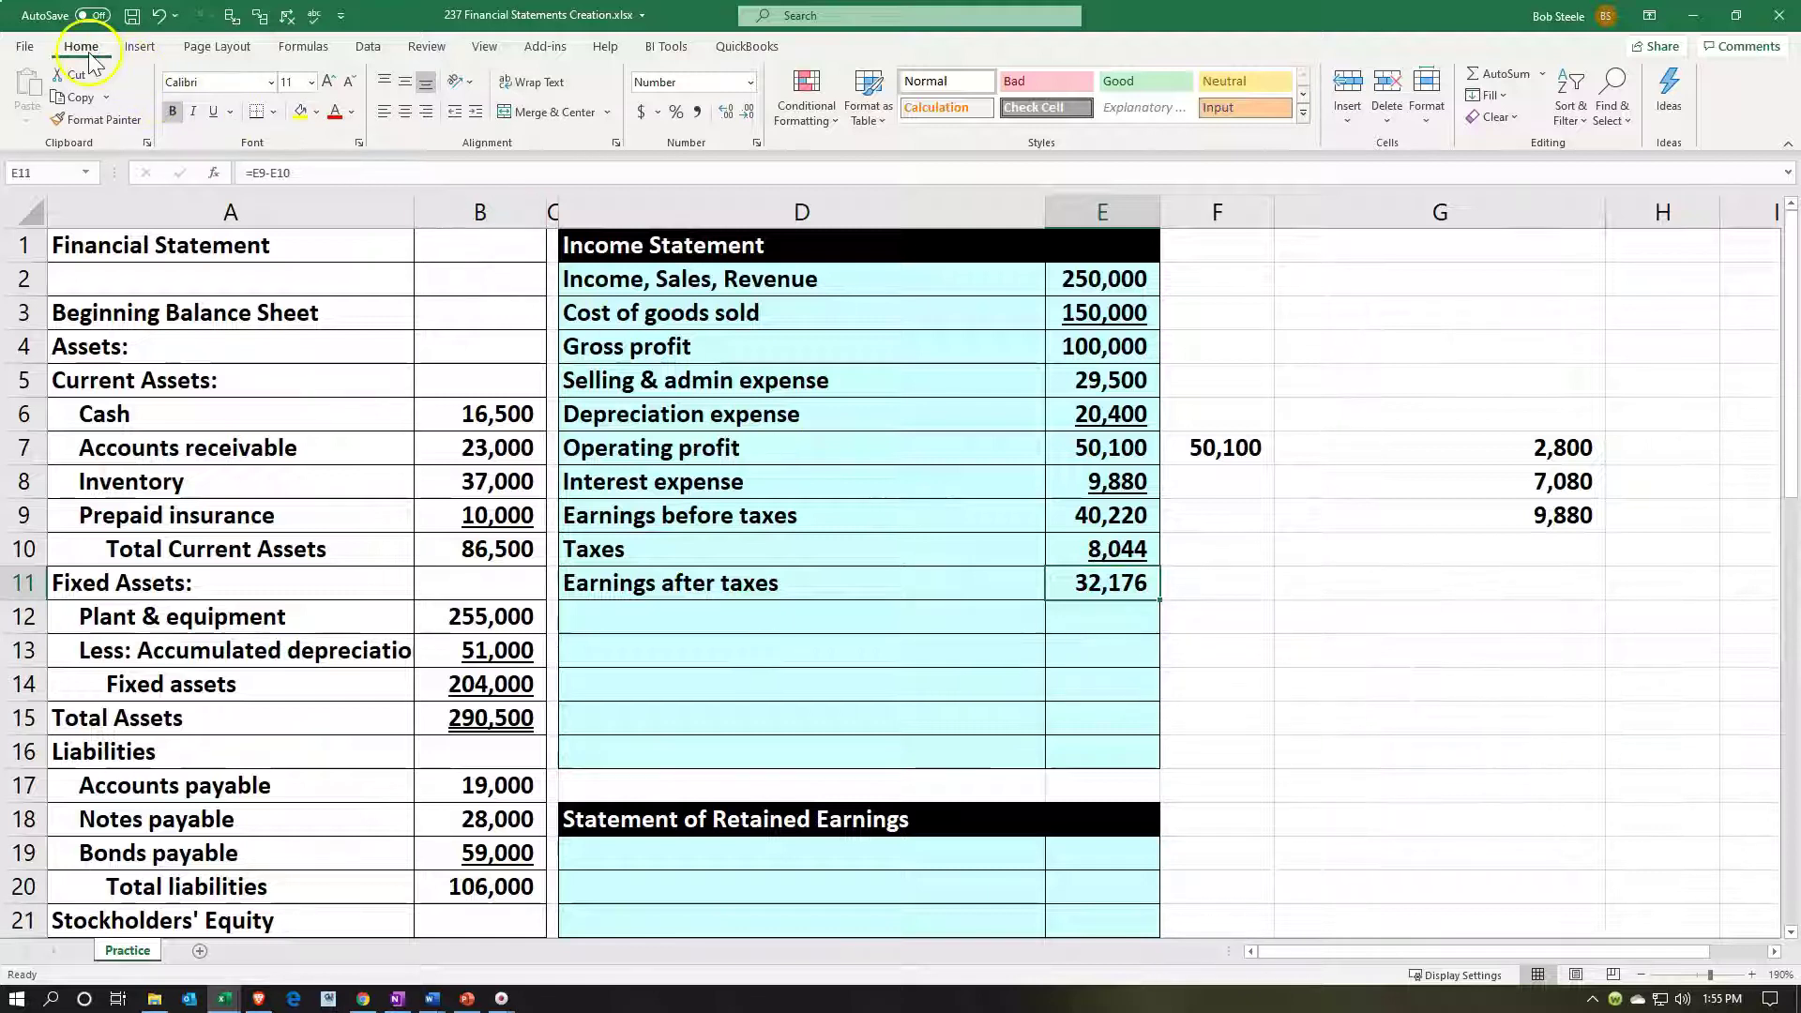
left_click(233, 116)
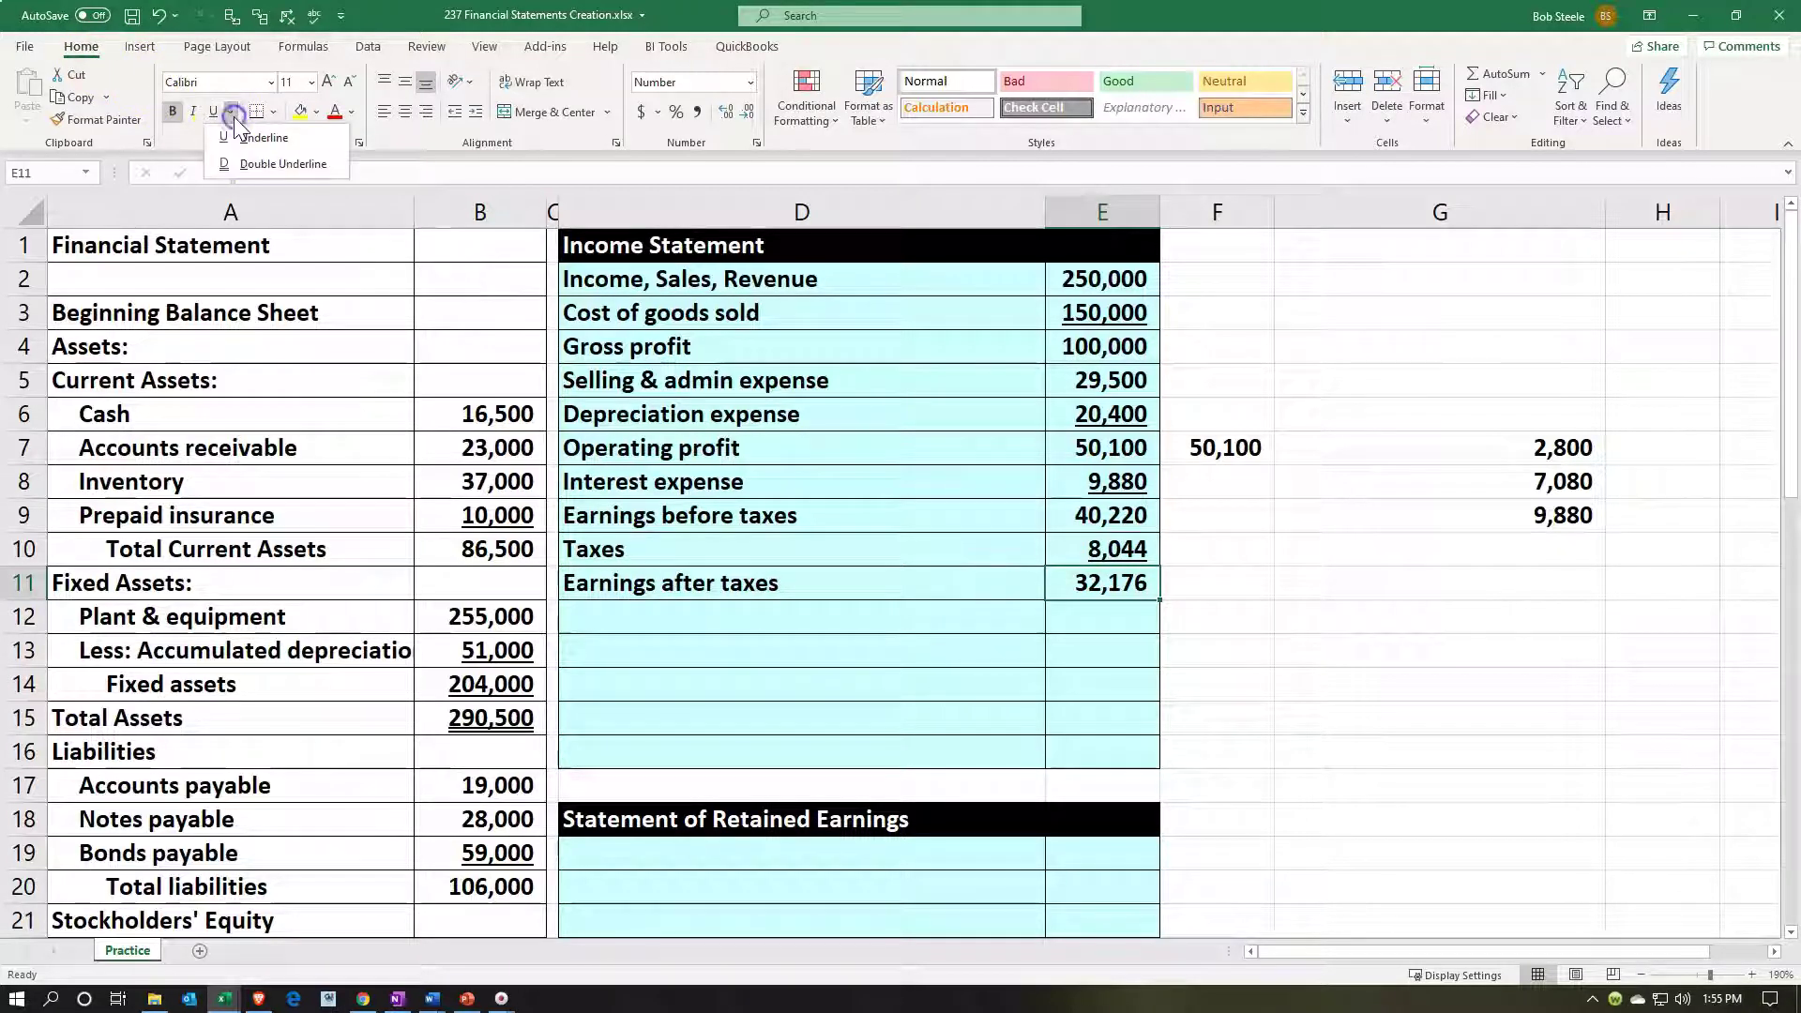
left_click(255, 158)
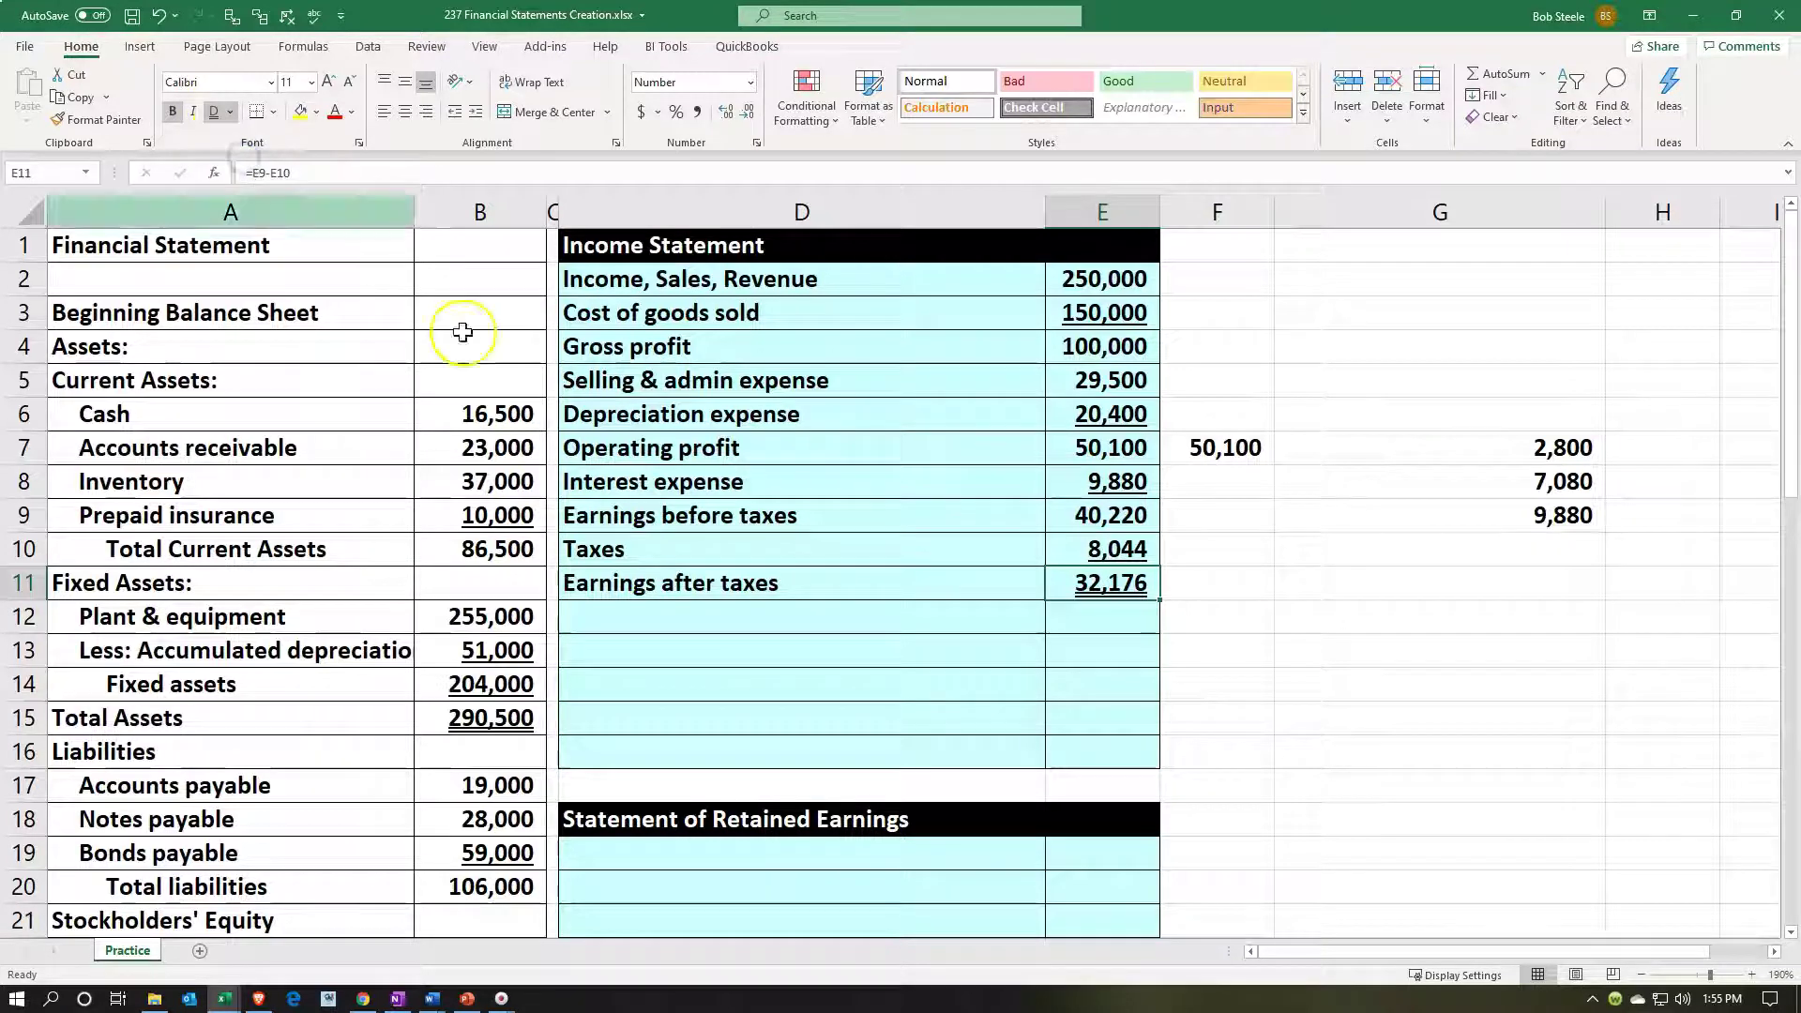
Step: Add a "Preferred stock dividends" line in row 13 and link E13 to the assumption amount with =B39
left_click(728, 652)
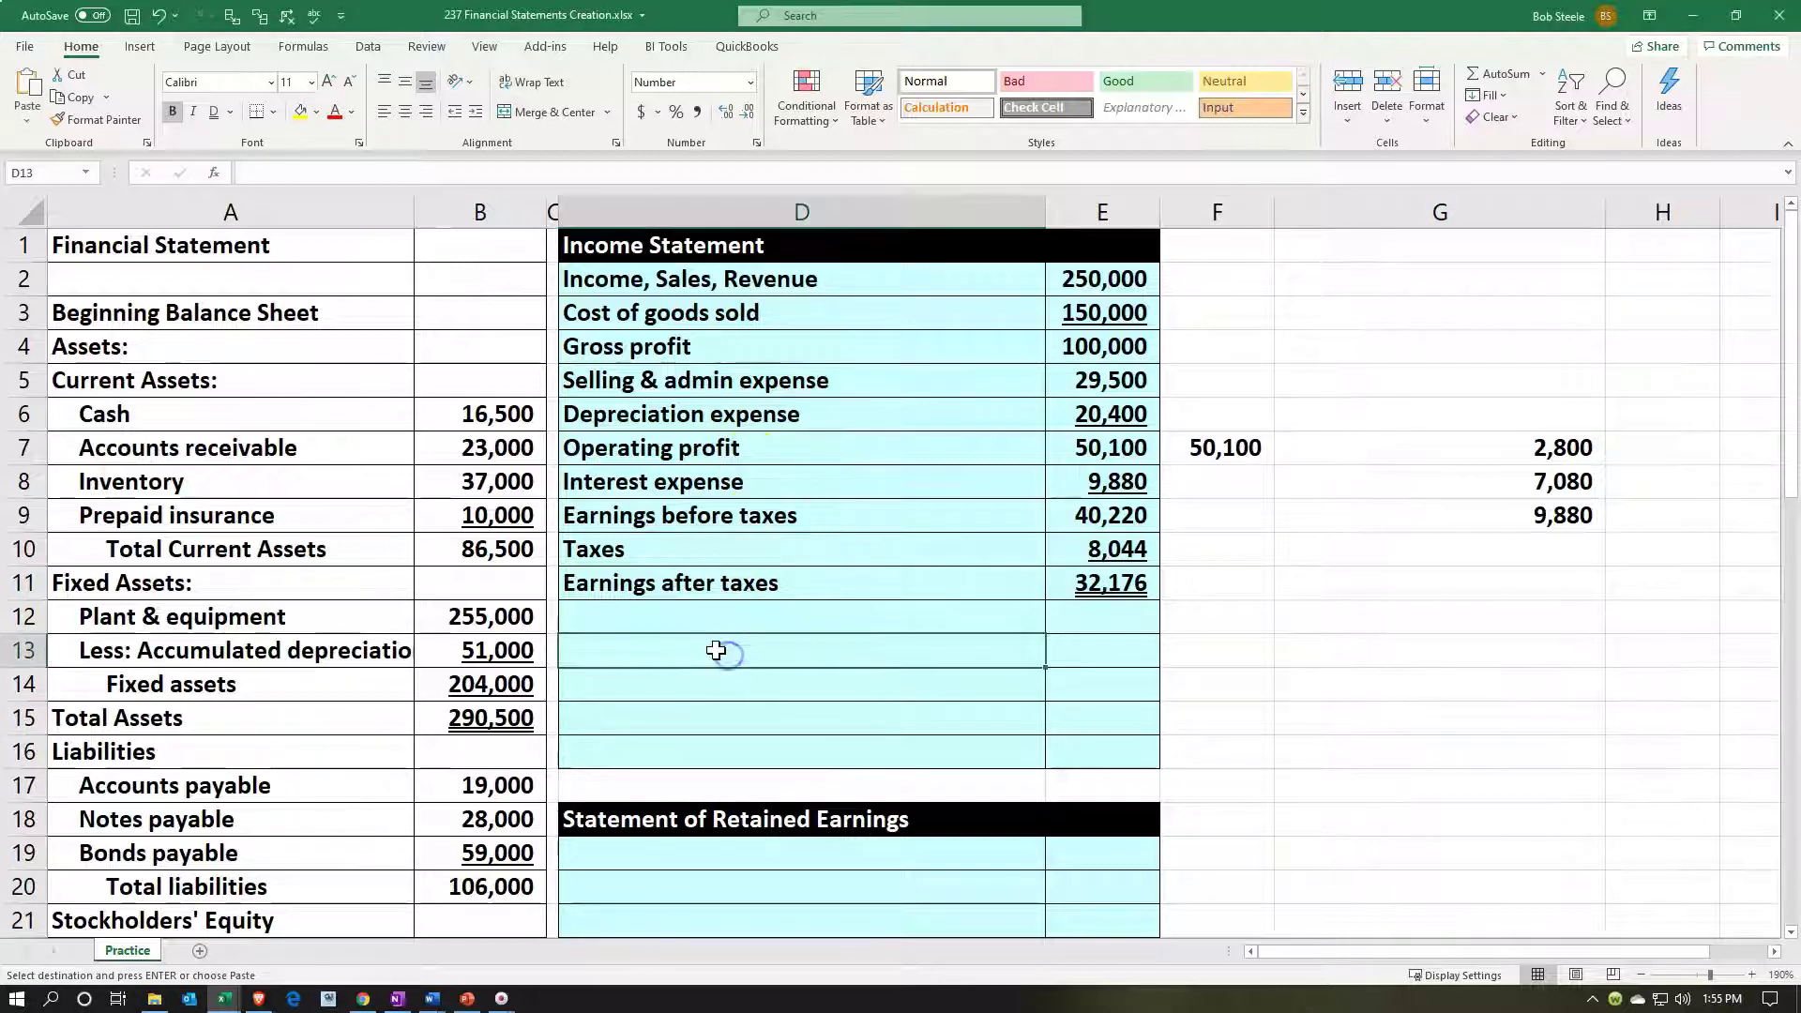
type("Preferred stock dividends")
key("Right")
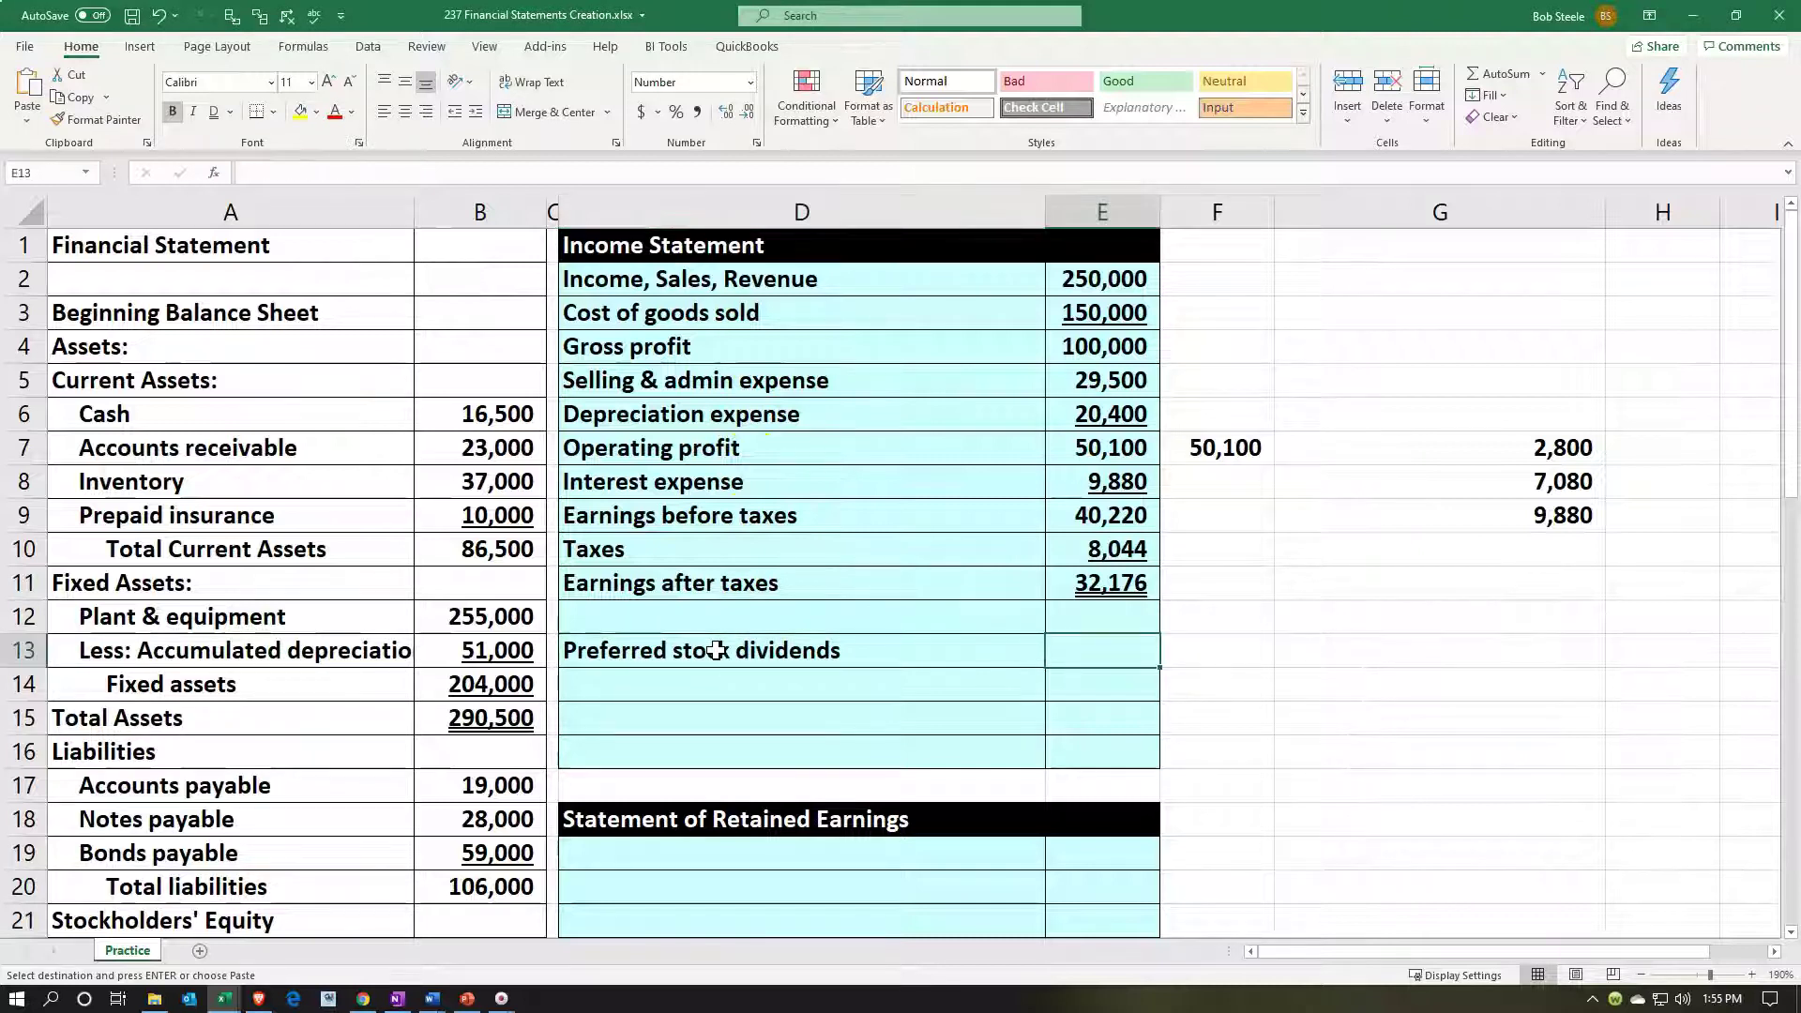
type("=")
key("Down")
key("Down")
key("Down")
key("Down")
key("Down")
key("Down")
key("Down")
key("Down")
key("Down")
key("Down")
key("Down")
key("Down")
key("Down")
key("Down")
key("Down")
key("Down")
key("Down")
key("Down")
key("Down")
key("Down")
key("Down")
key("Down")
key("Down")
key("Down")
key("Down")
key("Down")
key("Down")
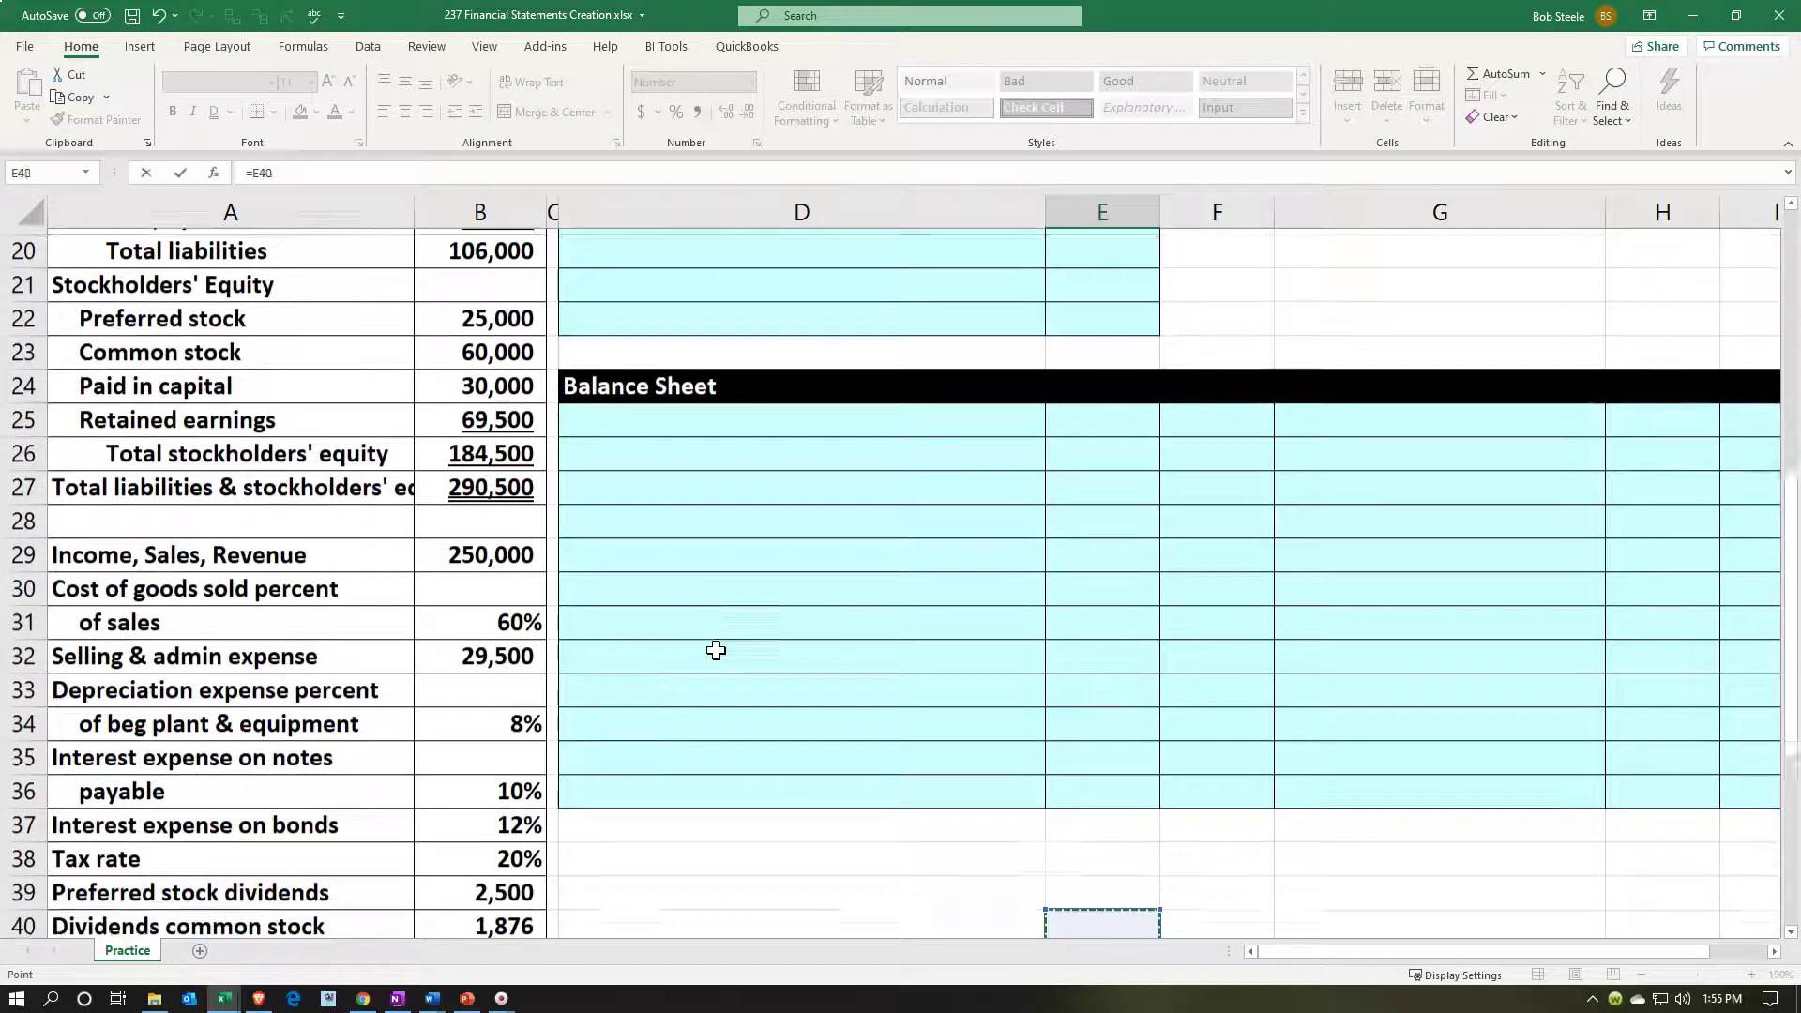
key("Down")
key("Down")
key("Down")
key("Left")
key("Left")
key("Left")
key("Up")
key("Up")
key("Up")
key("Up")
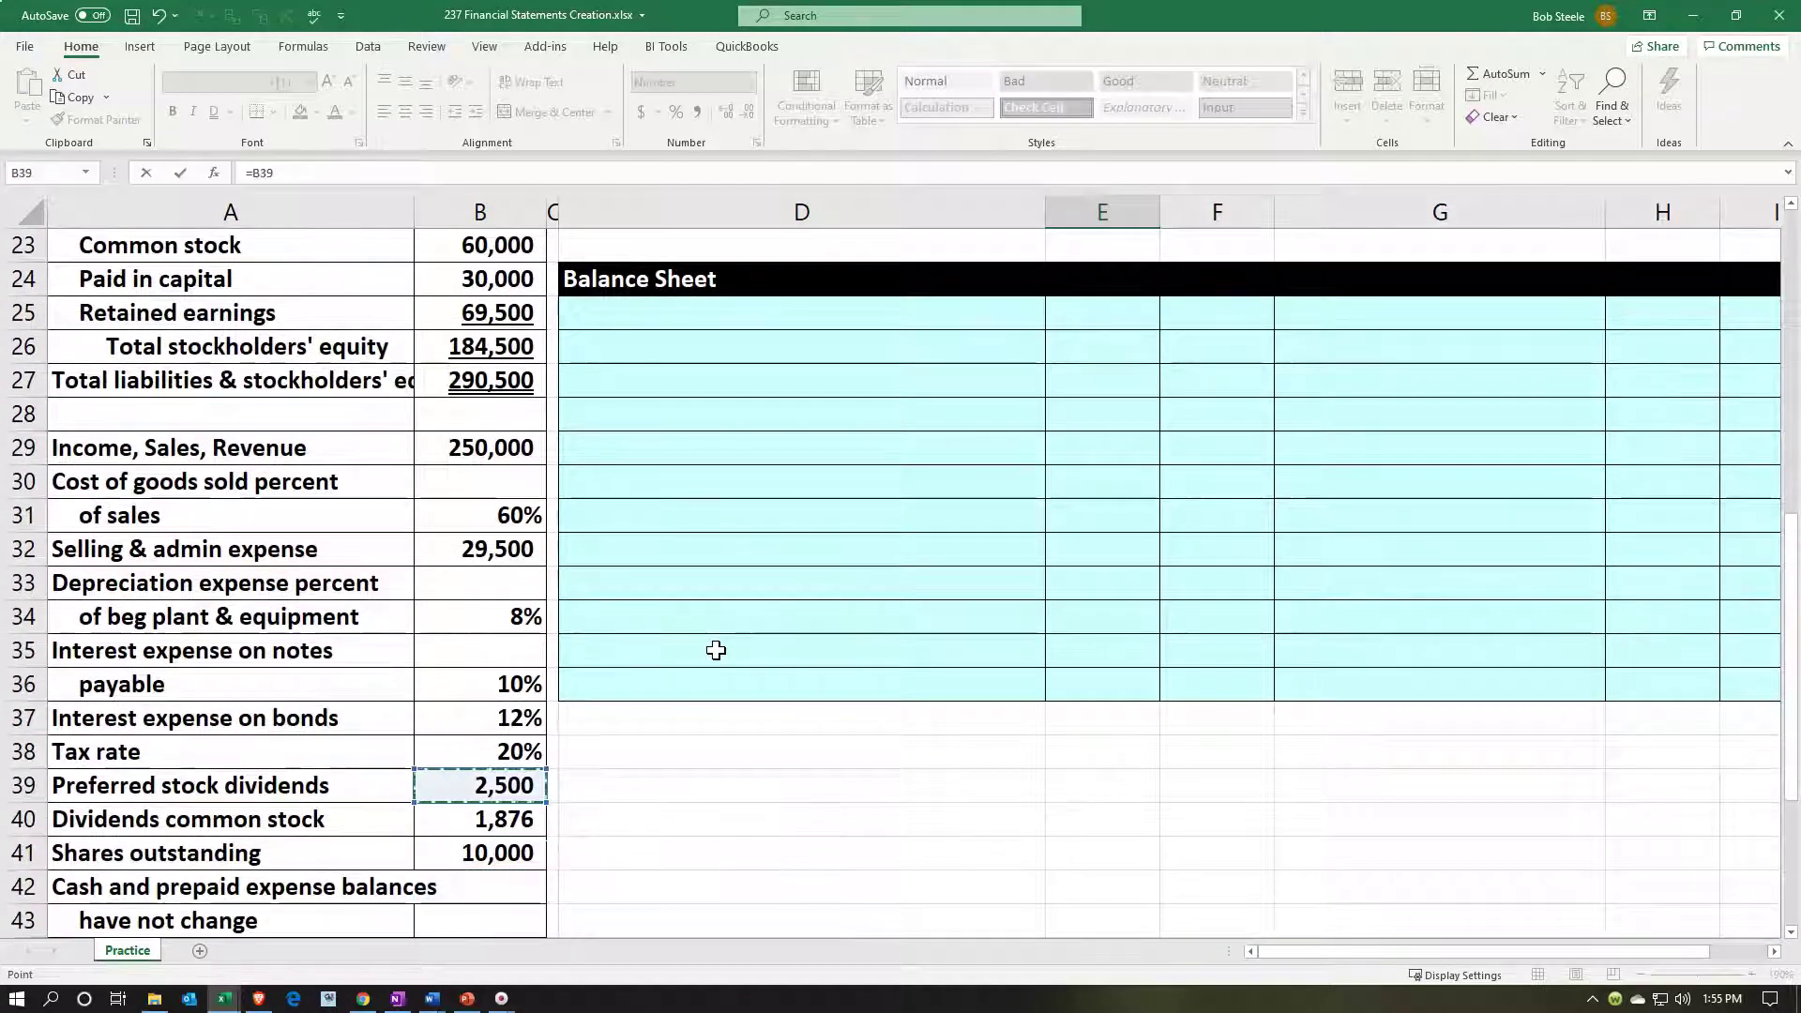
key("Return")
Step: Add an "Earnings available to common stockholders" line in row 14 that subtracts preferred stock dividends from earnings after taxes with =E11-E13
key("Up")
key("Up")
key("Up")
key("Up")
key("Up")
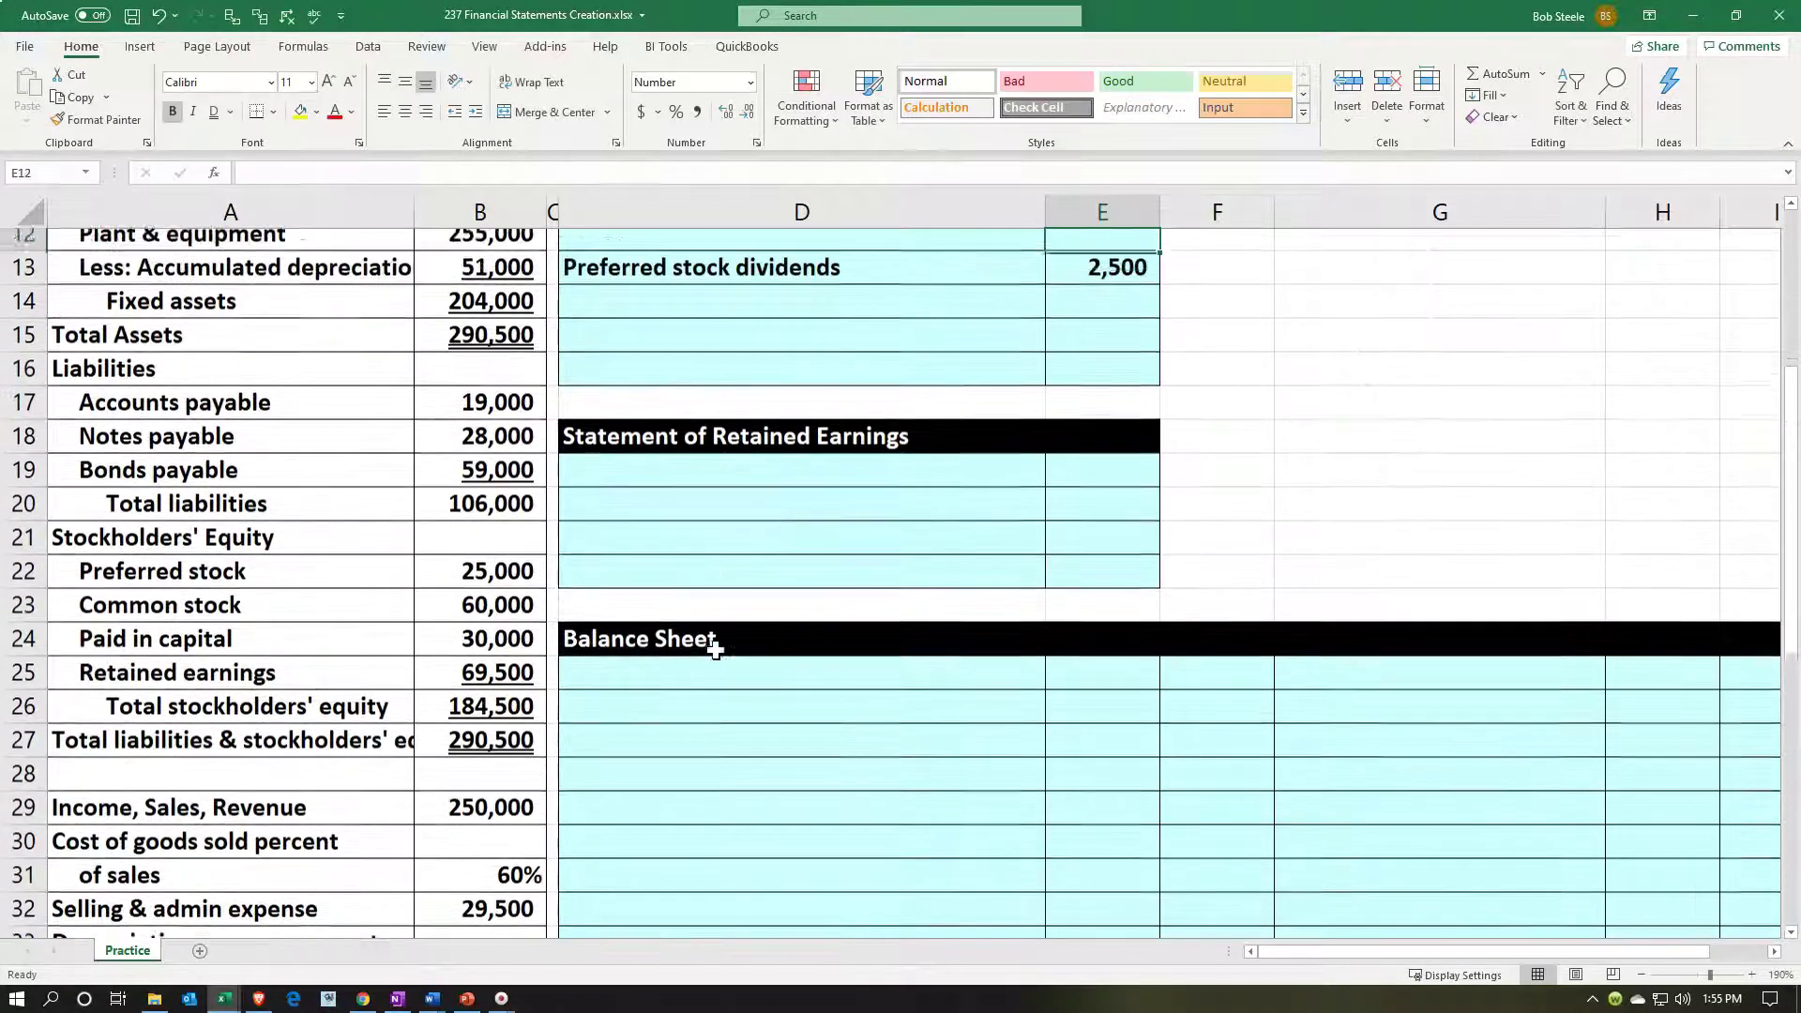
key("Down")
key("Down")
key("Down")
key("Down")
key("Down")
key("Left")
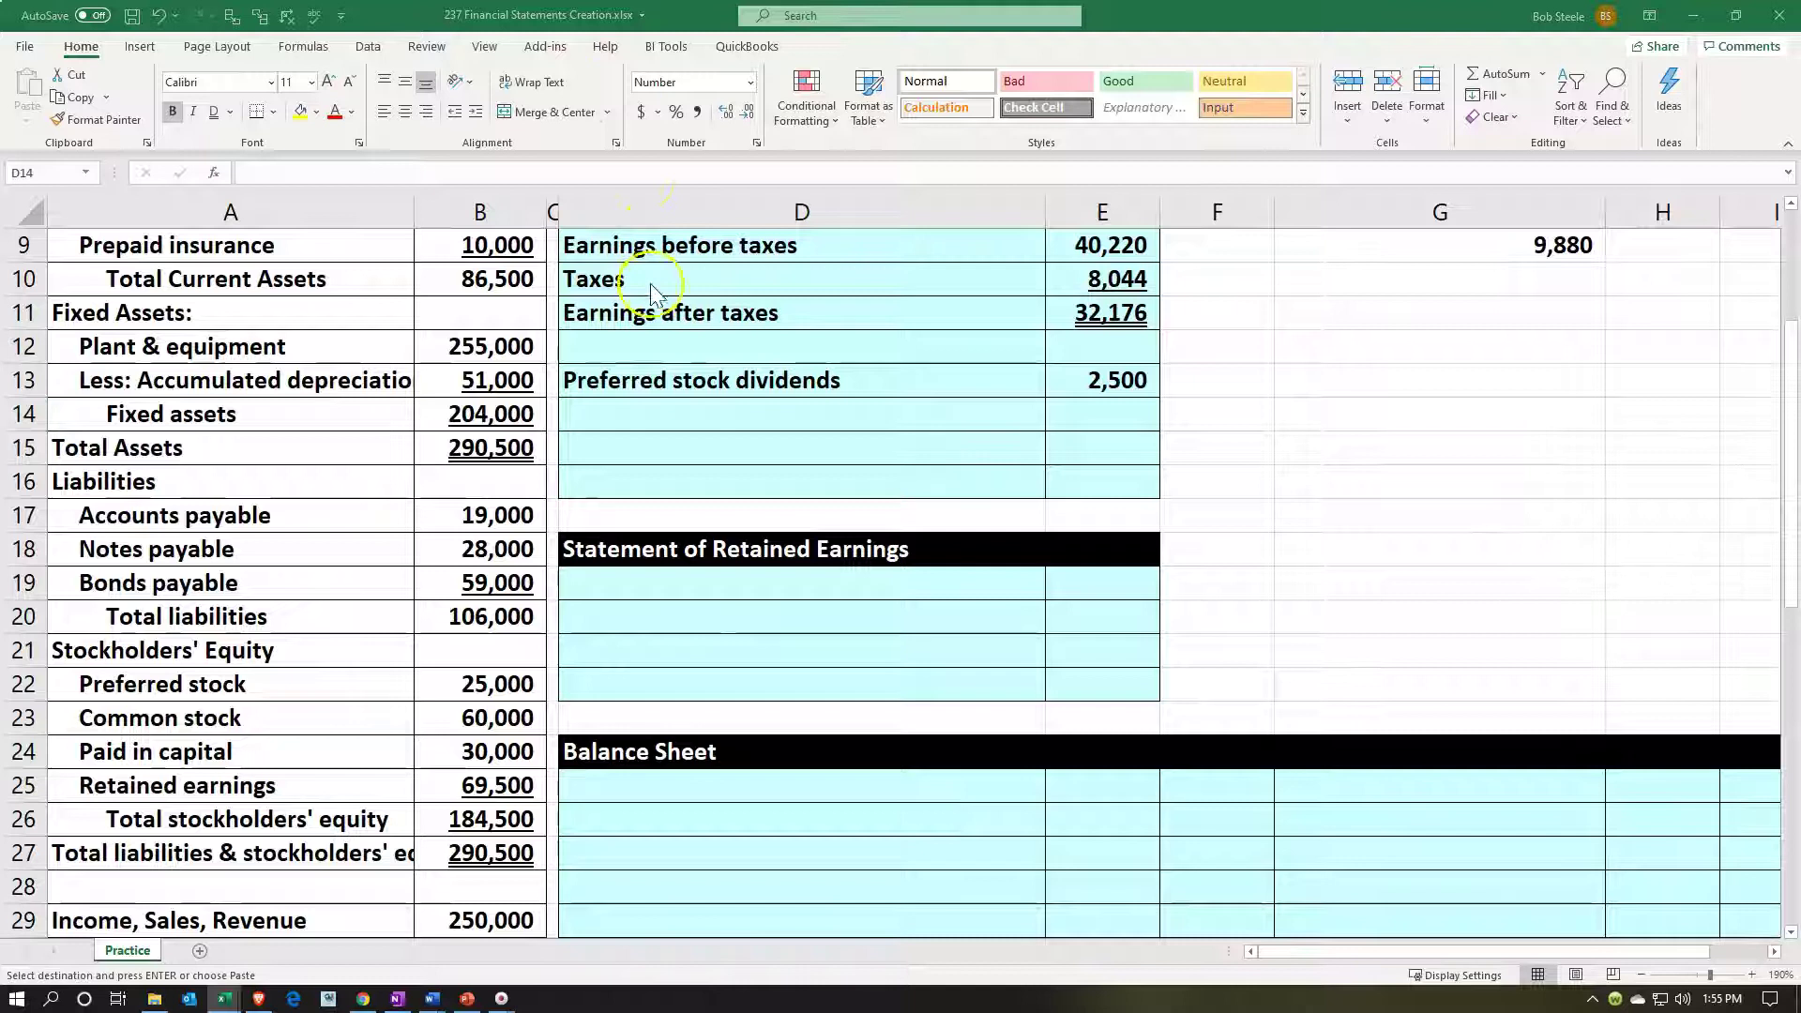
left_click(671, 405)
type("Earnings available to common stockholders")
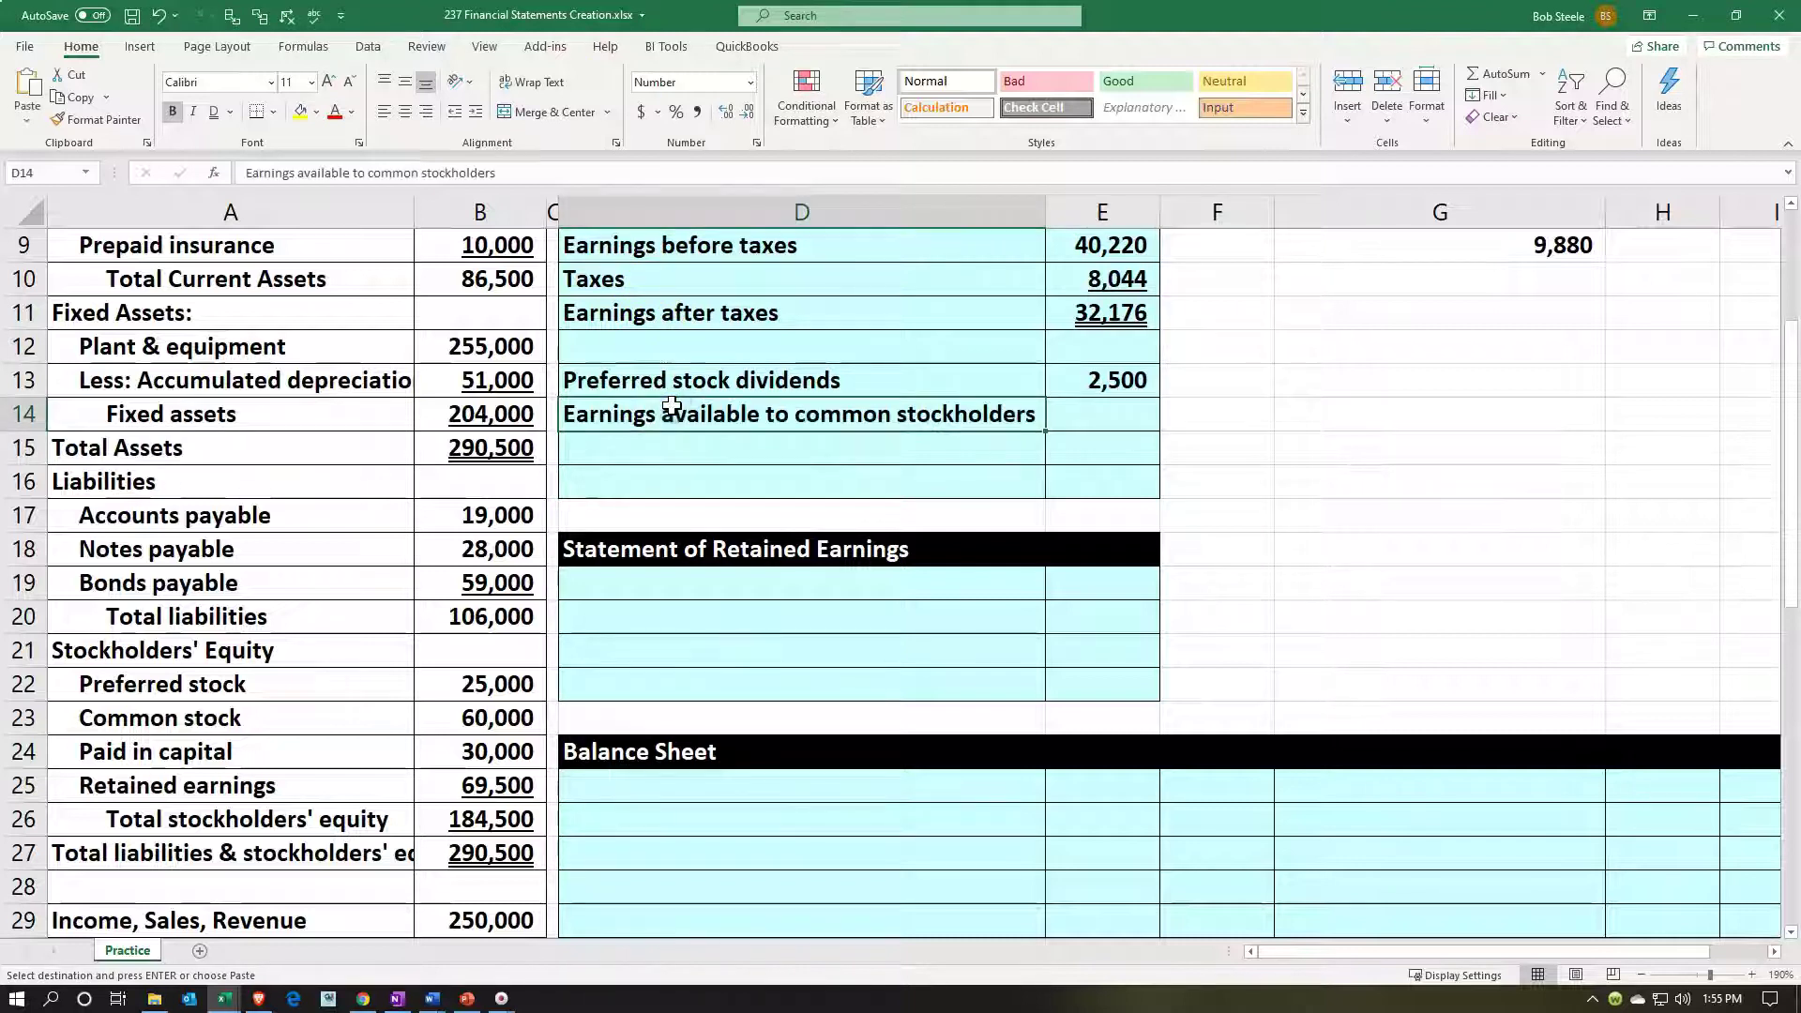
key("Right")
type("=")
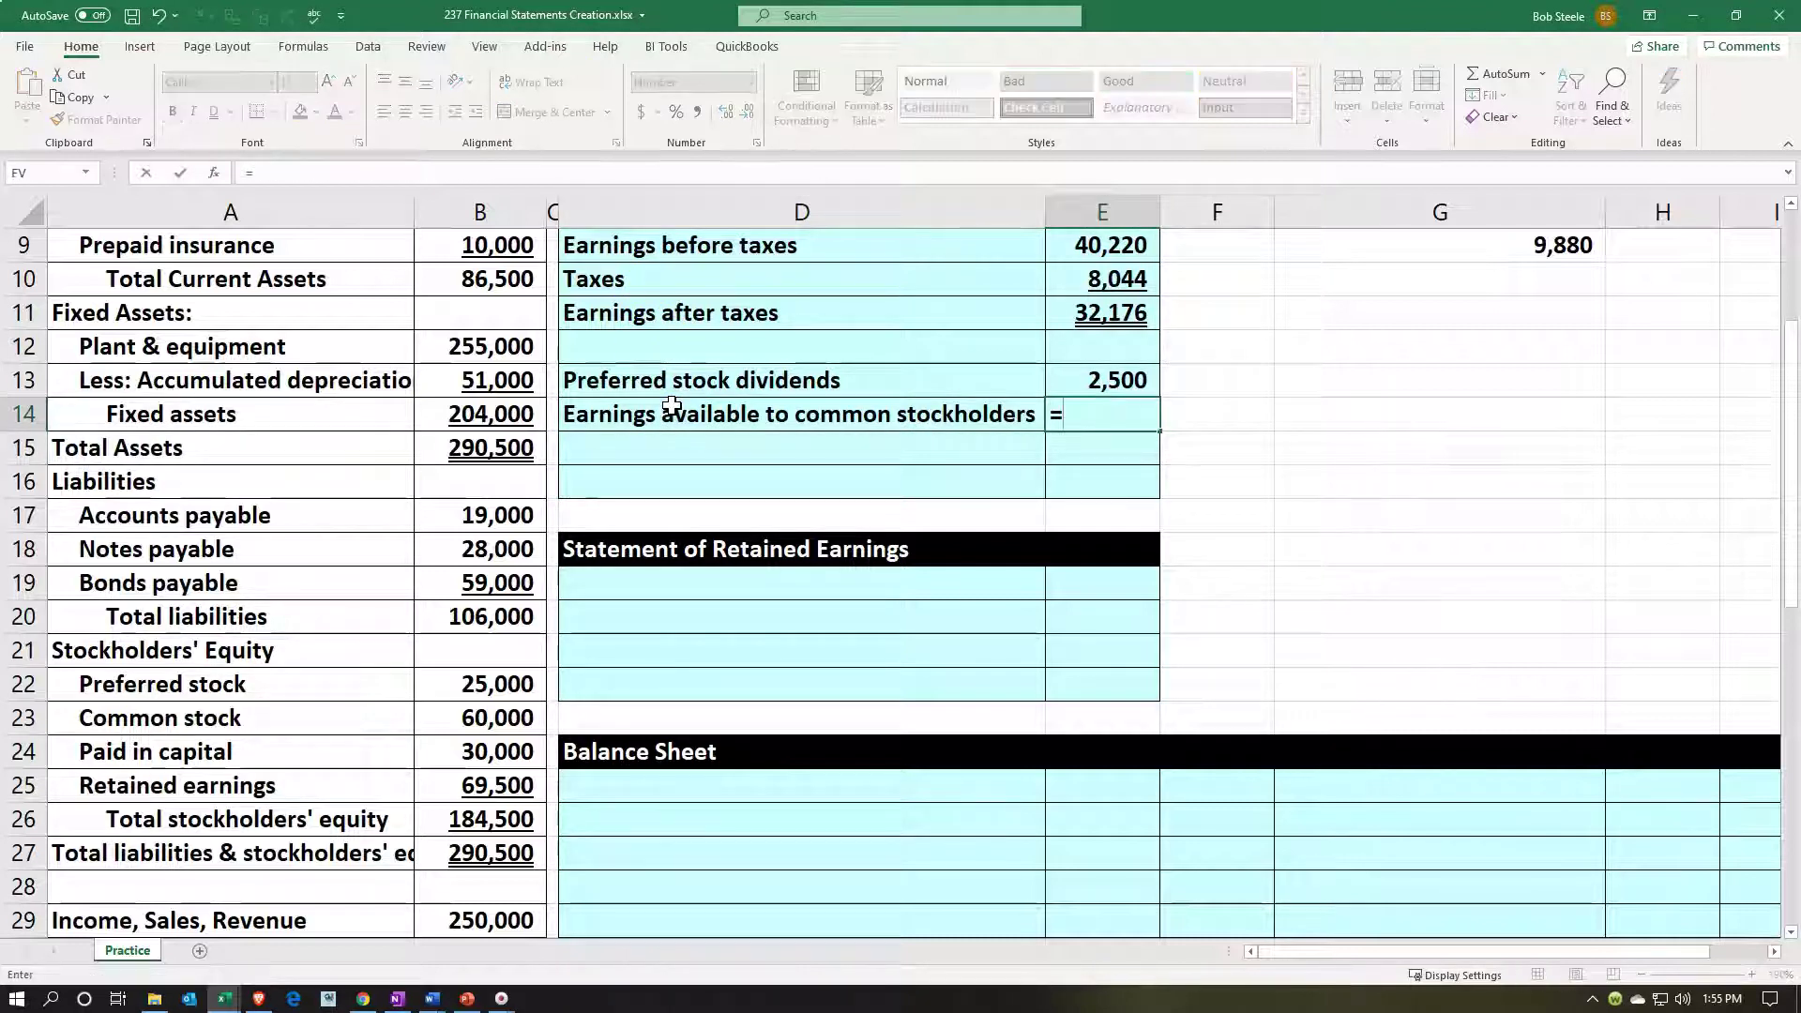
key("Up")
key("Up")
key("Up")
type("-")
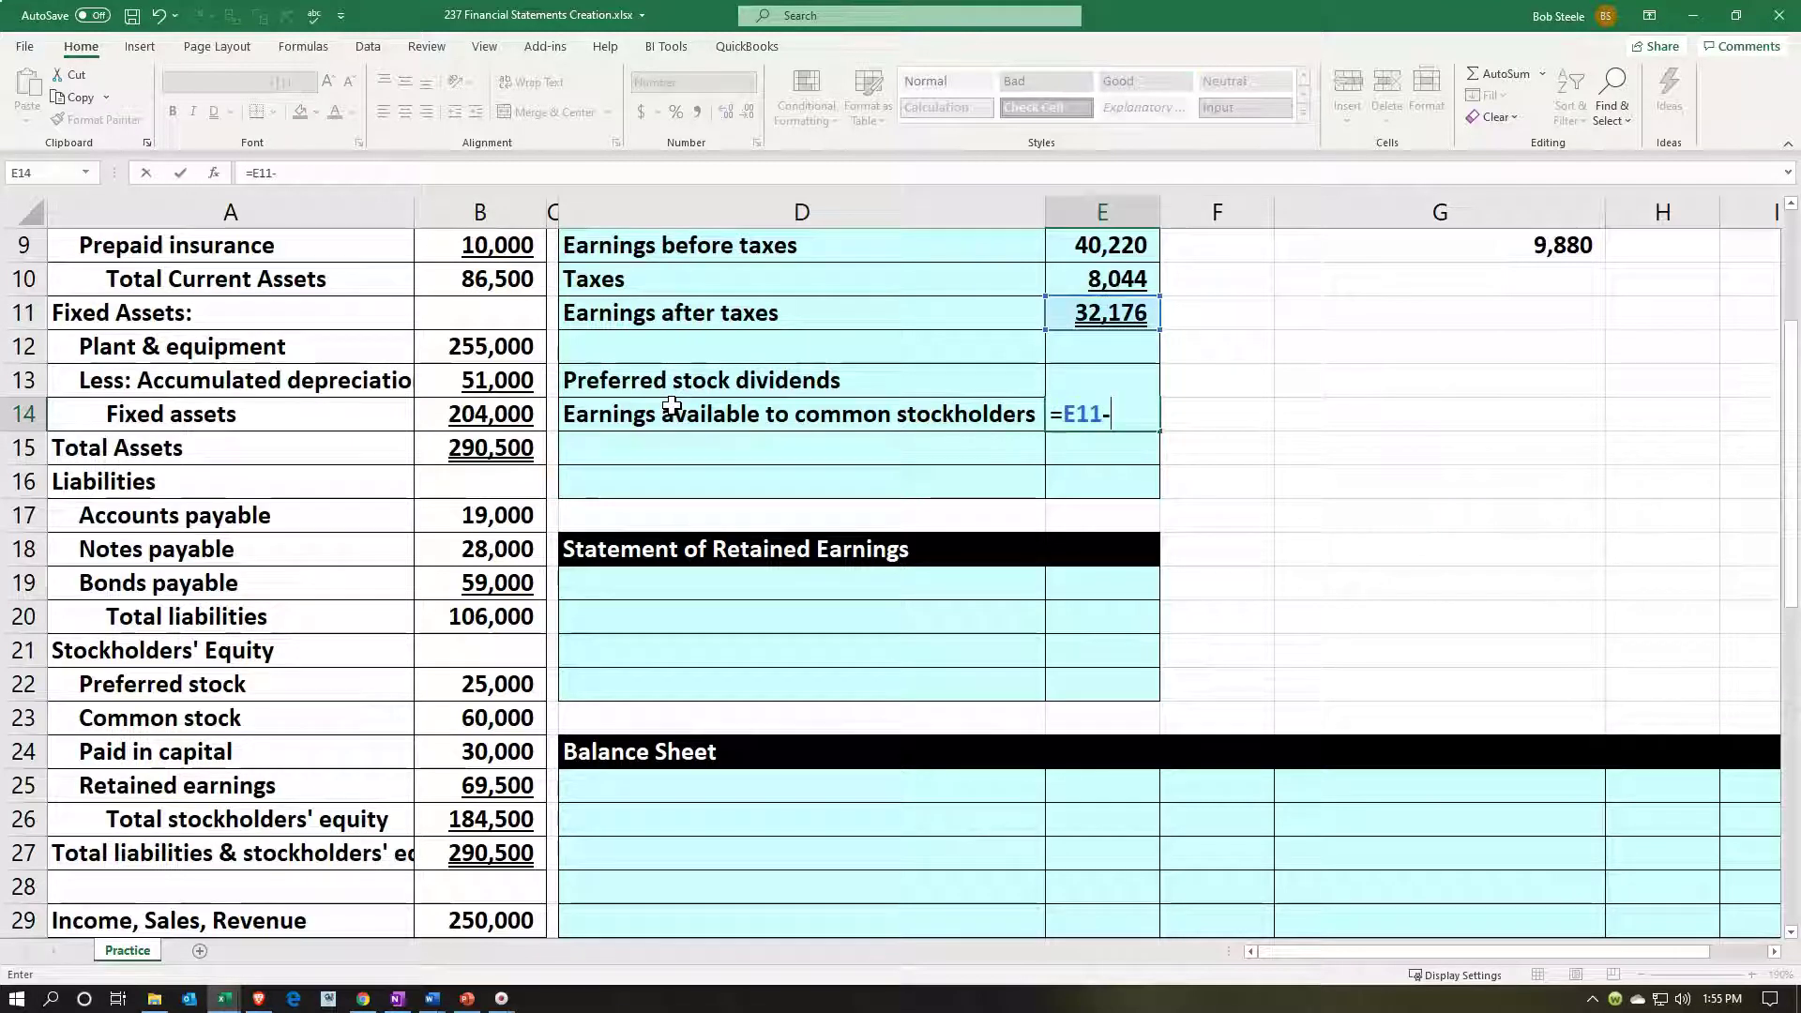
key("Up")
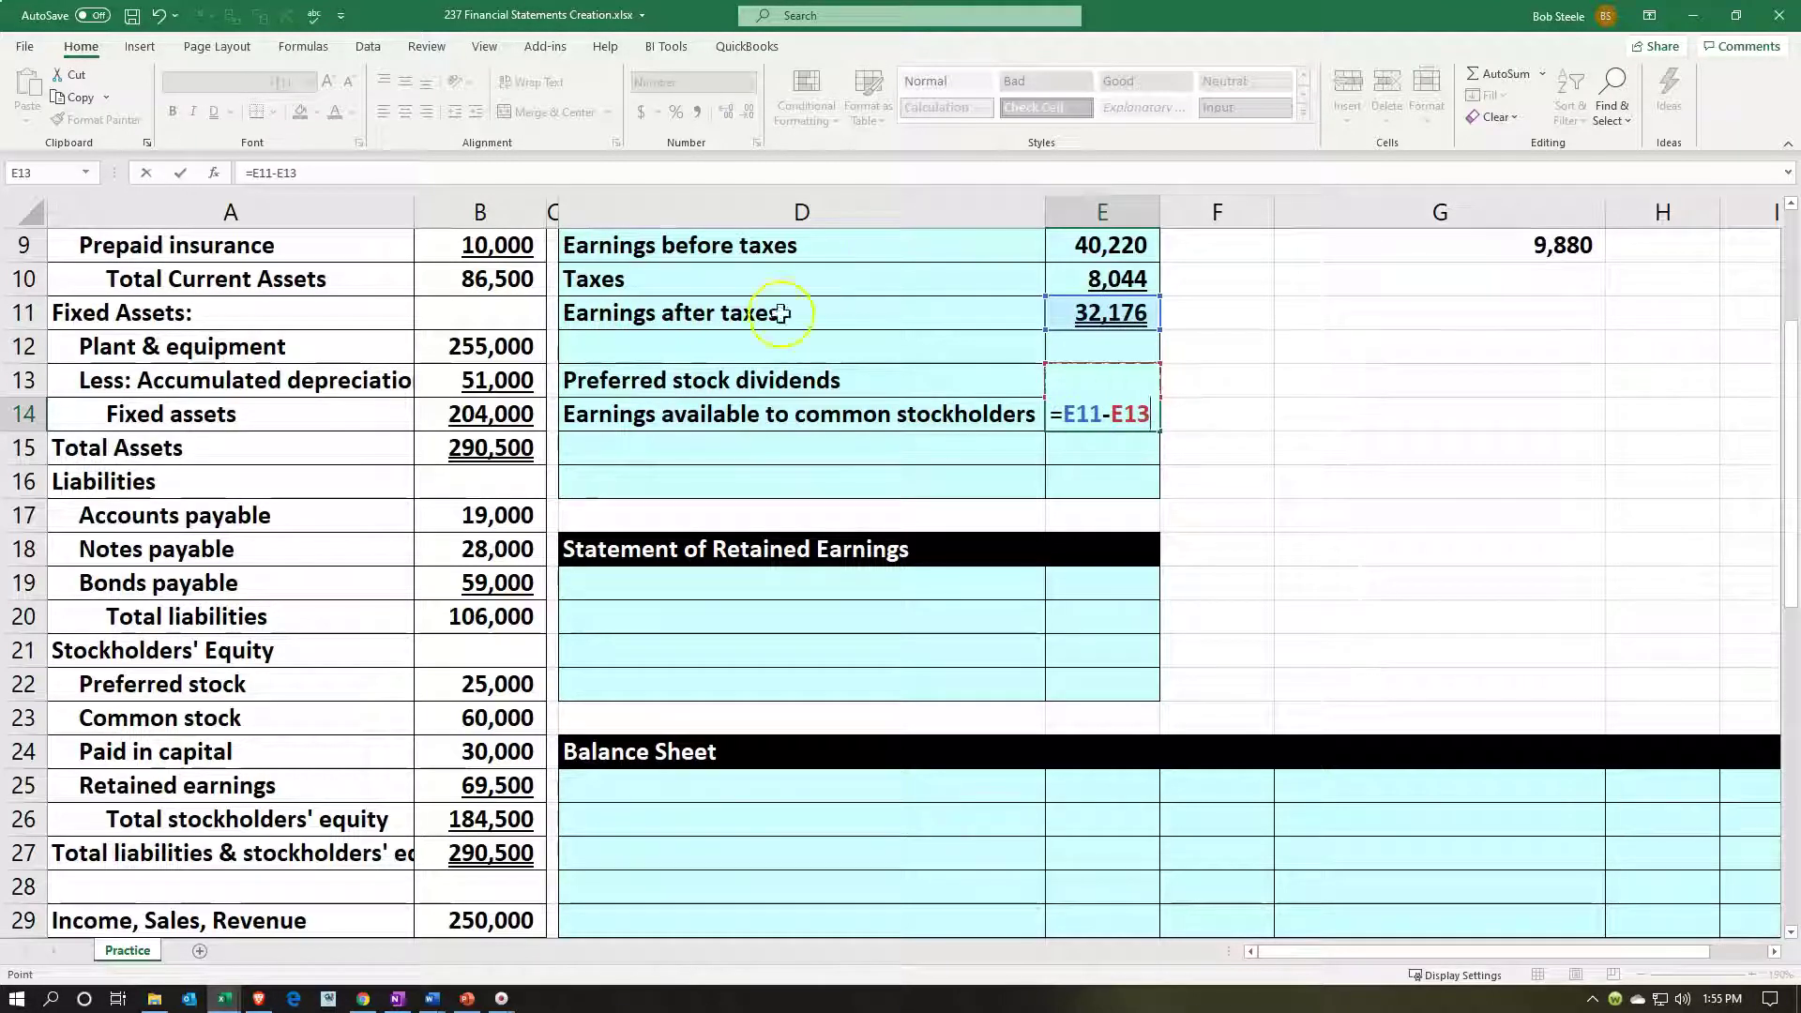
key("ctrl+Return")
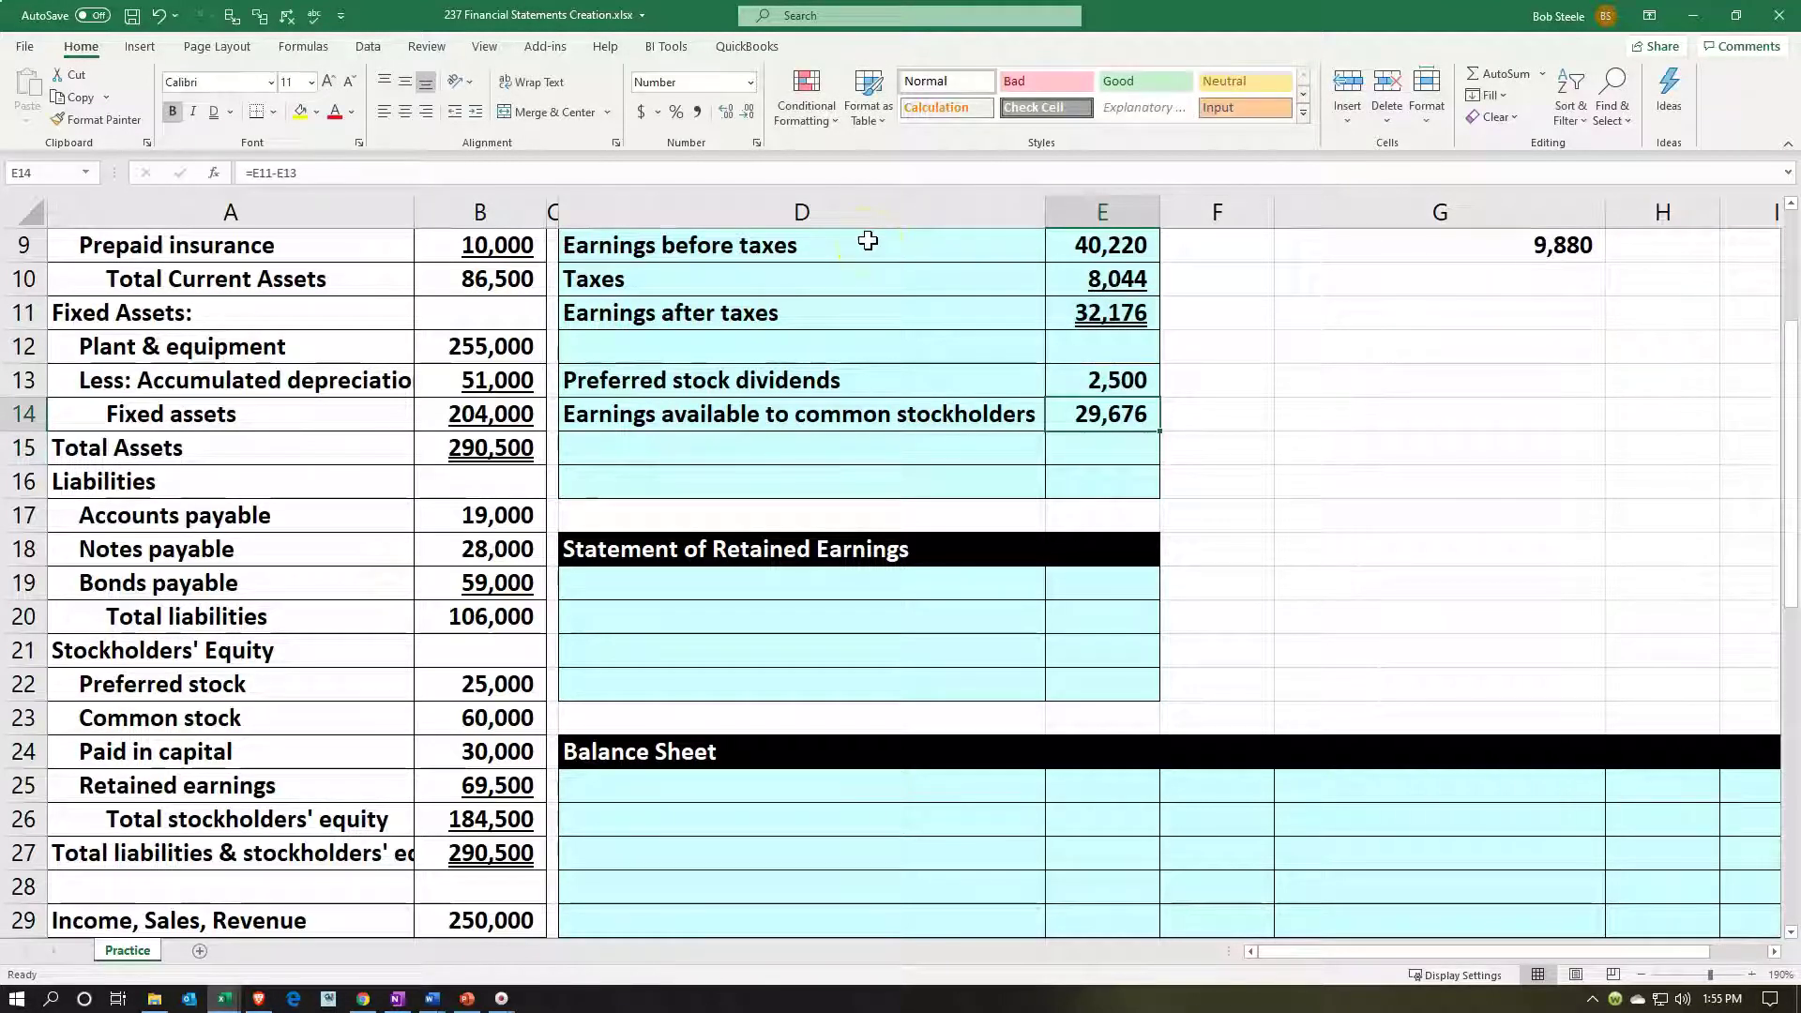
Step: Add a "Shares outstanding" line in row 15 and link E15 to the share count in the assumptions with =B41
key("Down")
key("Left")
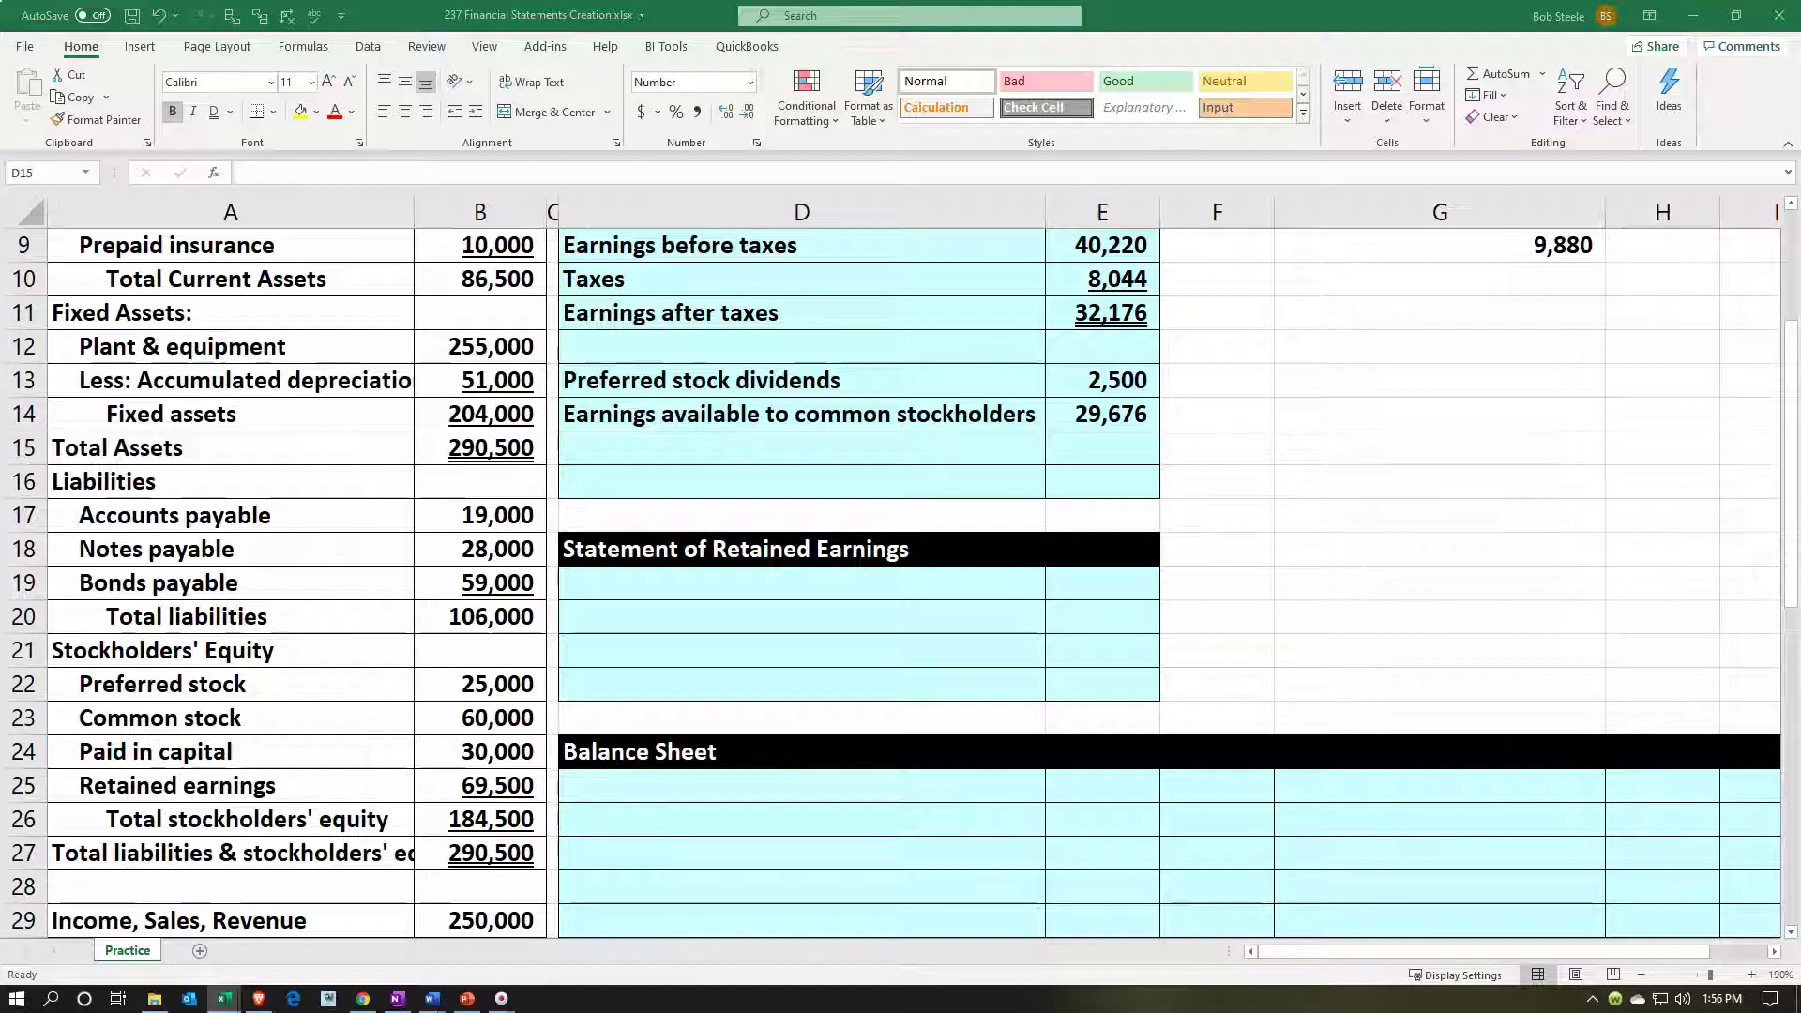
left_click(671, 442)
type("Shares outstanding")
key("Right")
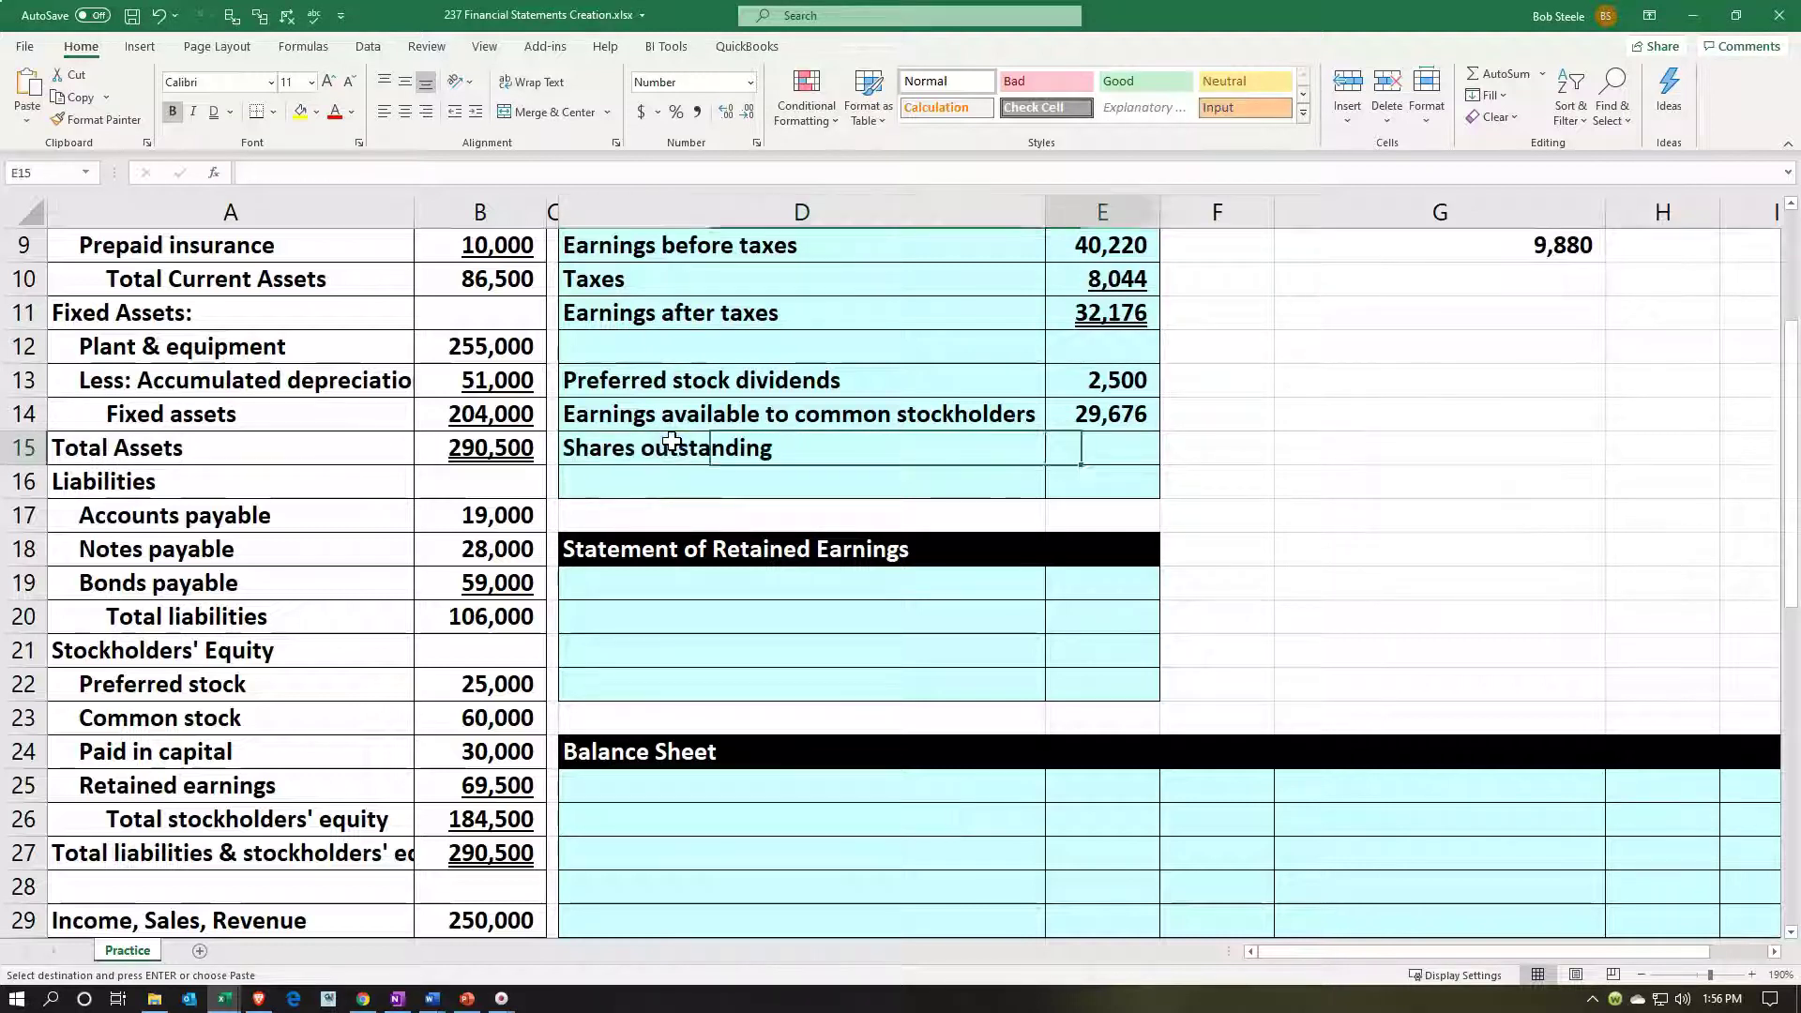
type("=")
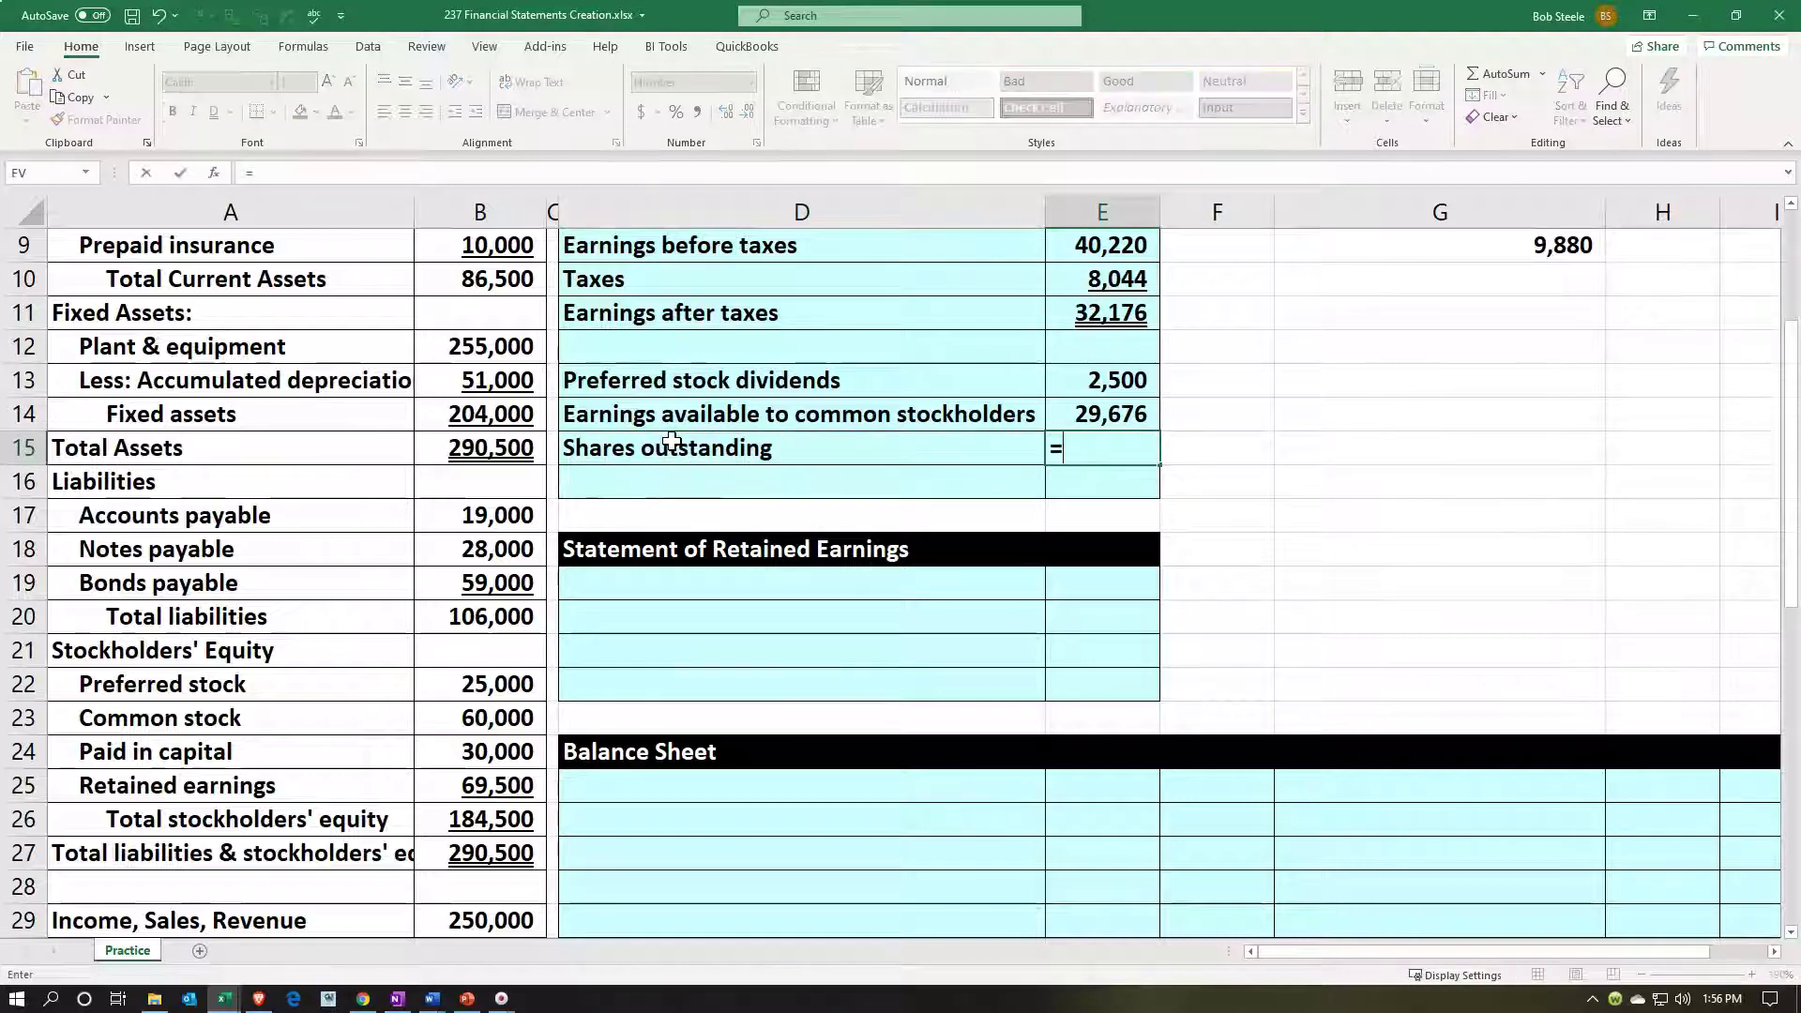
key("Down")
key("Down")
key("Down")
key("Down")
key("Down")
key("Down")
key("Down")
key("Down")
key("Down")
key("Down")
key("Down")
key("Down")
key("Down")
key("Down")
key("Down")
key("Down")
key("Down")
key("Down")
key("Down")
key("Down")
key("Down")
key("Down")
key("Down")
key("Down")
key("Down")
key("Down")
key("Down")
key("Down")
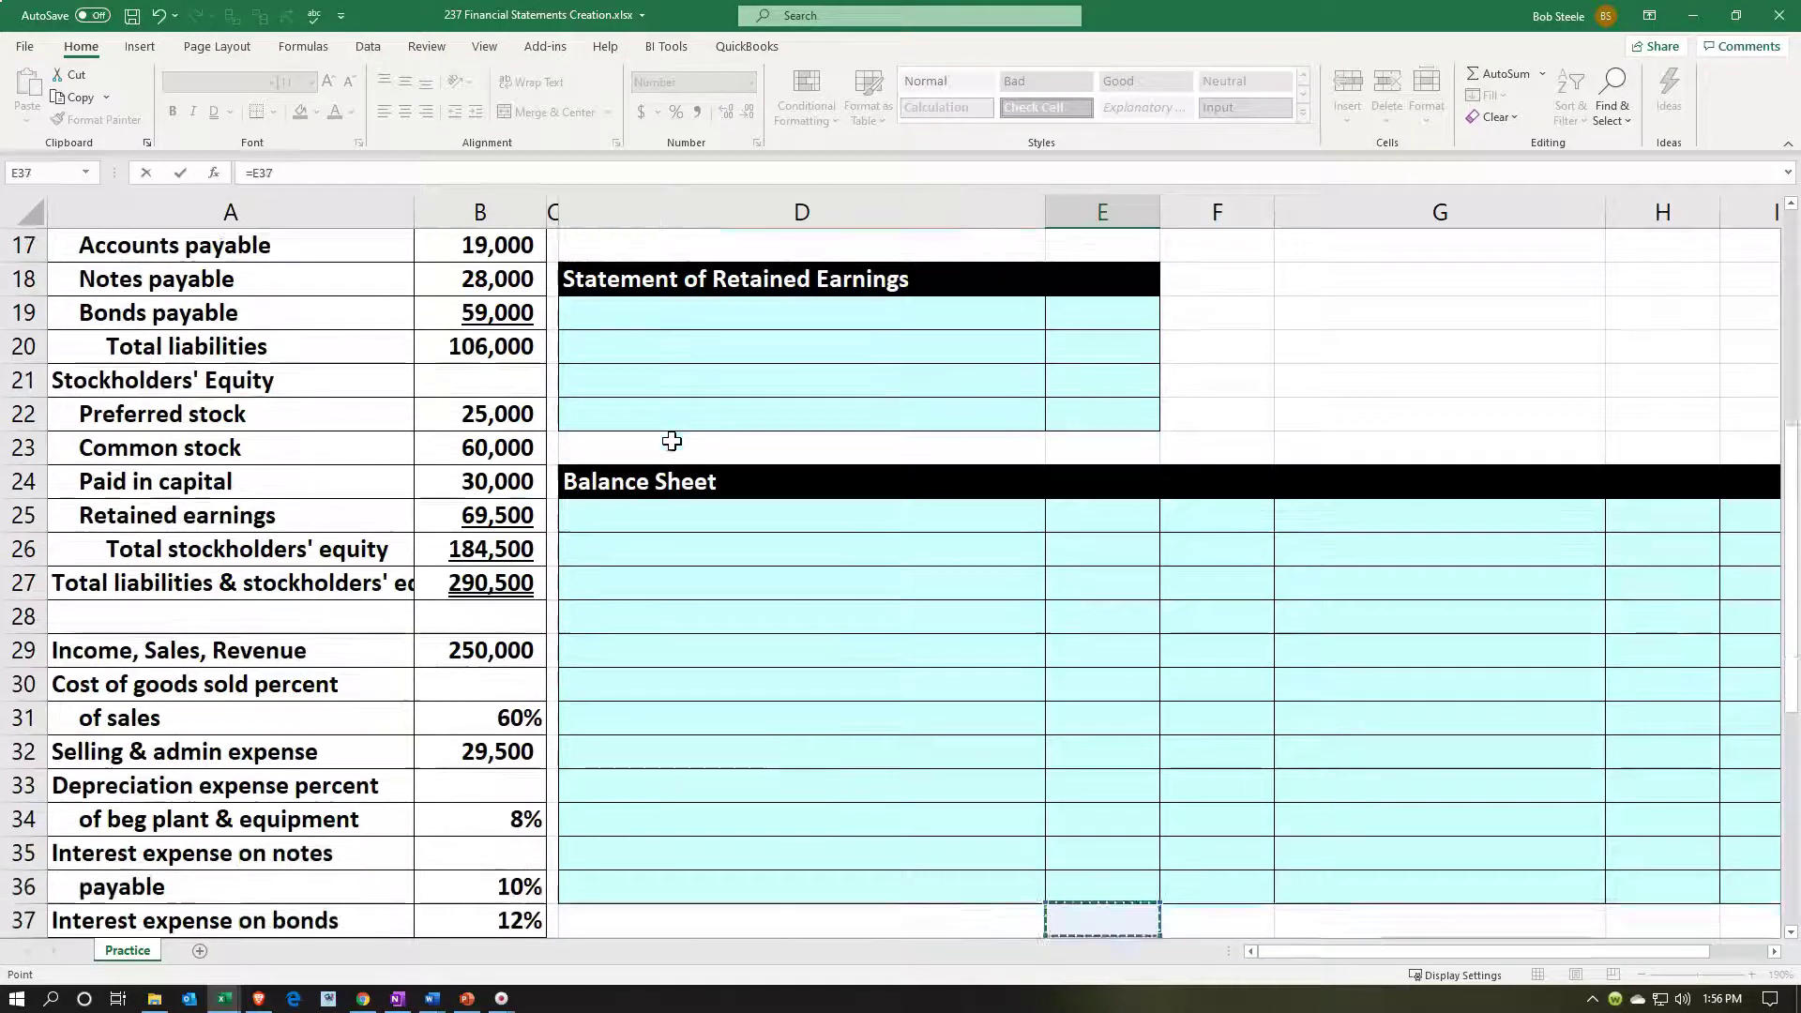
key("Left")
key("Left")
key("Left")
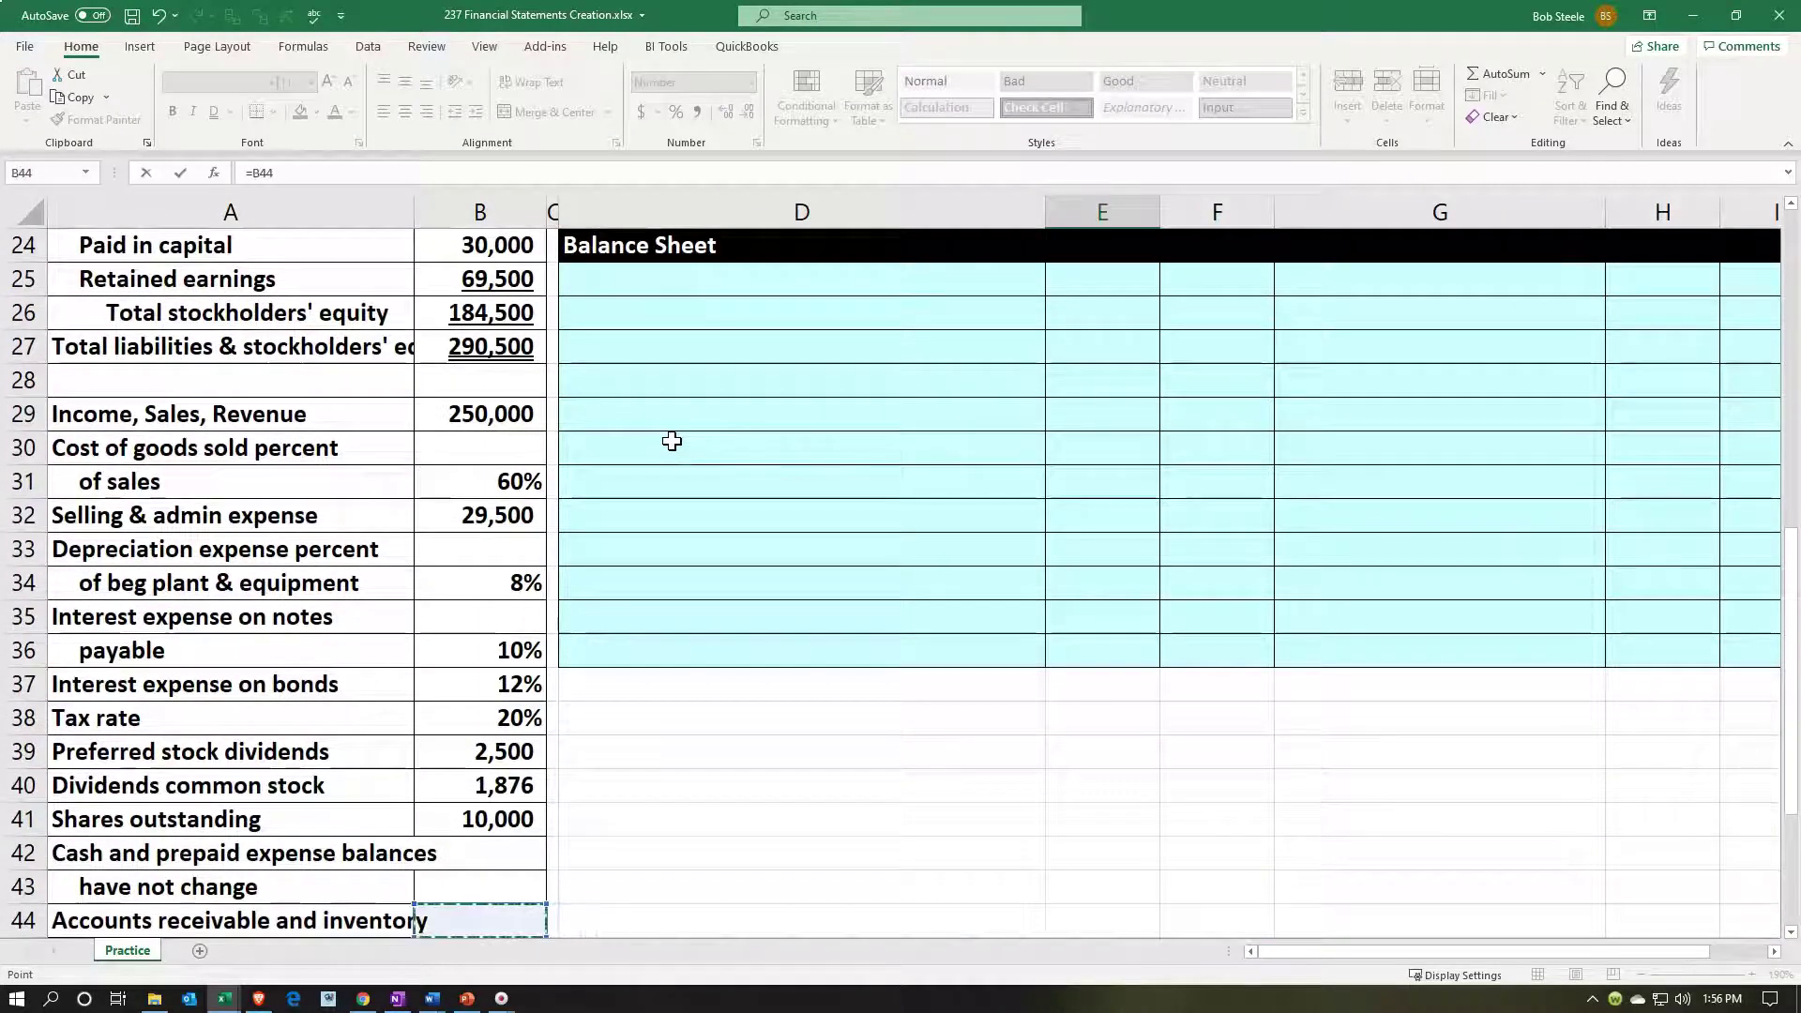
key("Up")
key("Up")
key("Up")
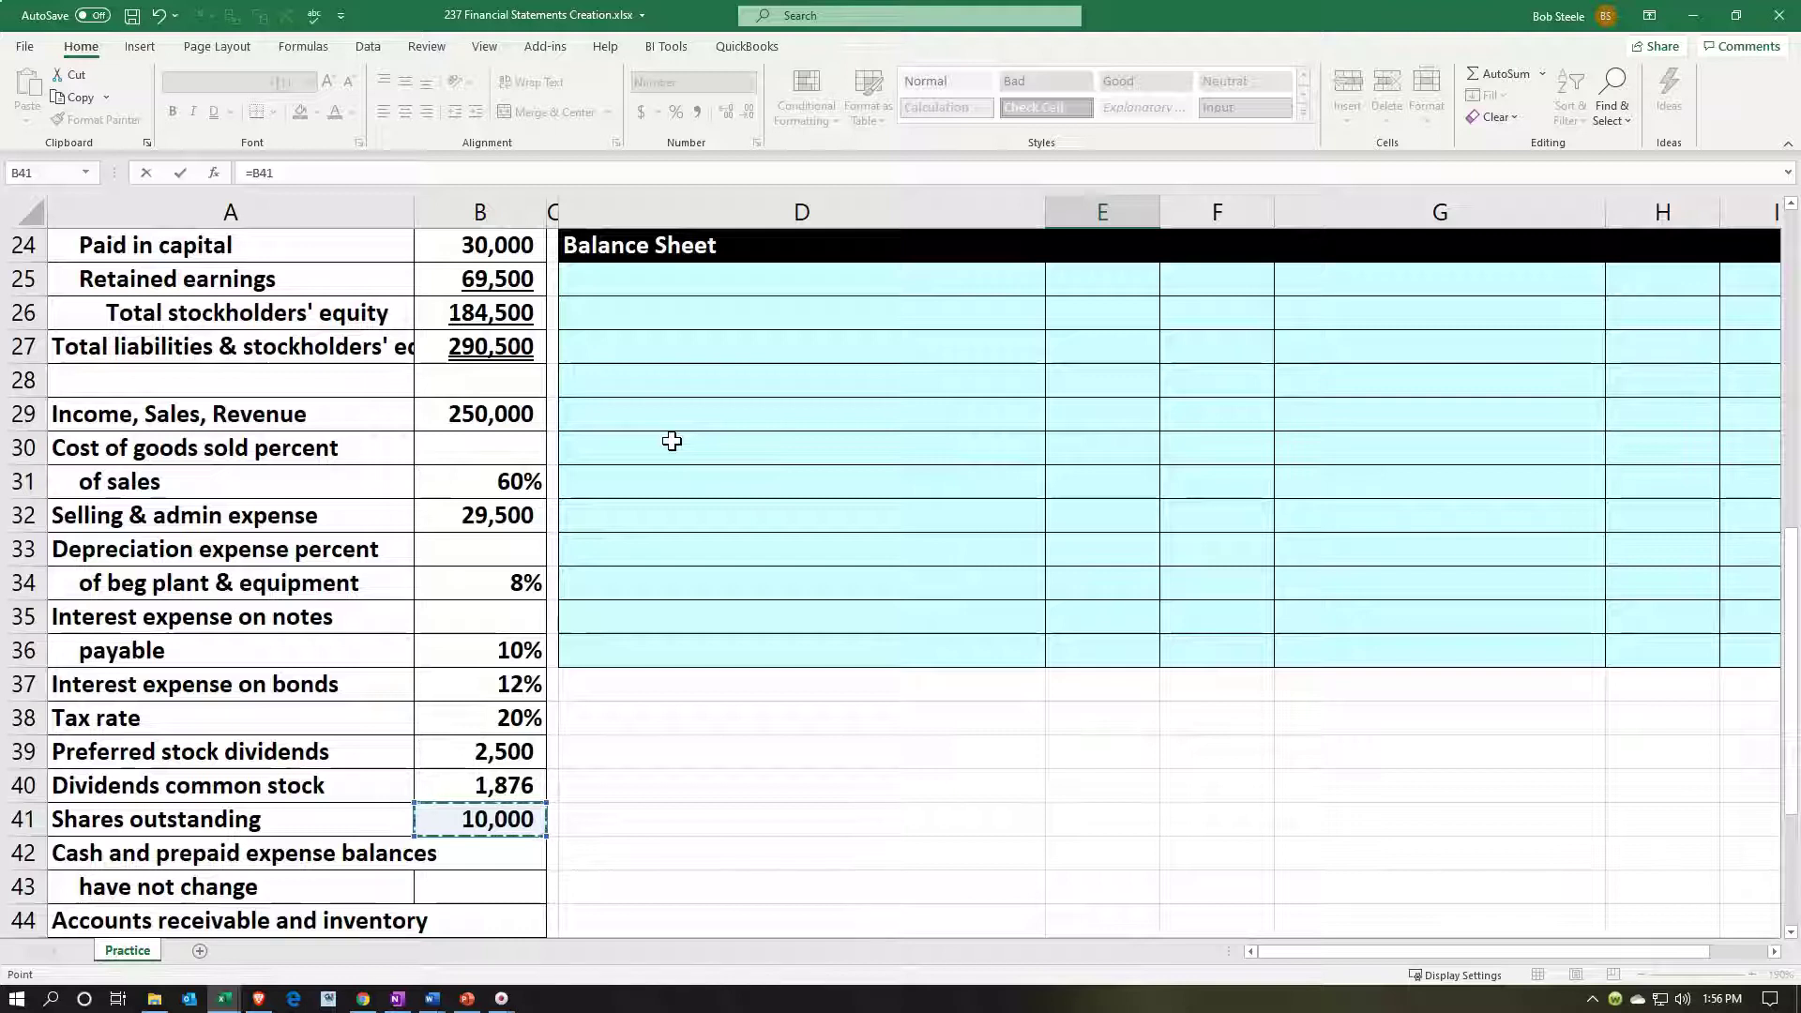
key("ctrl+Return")
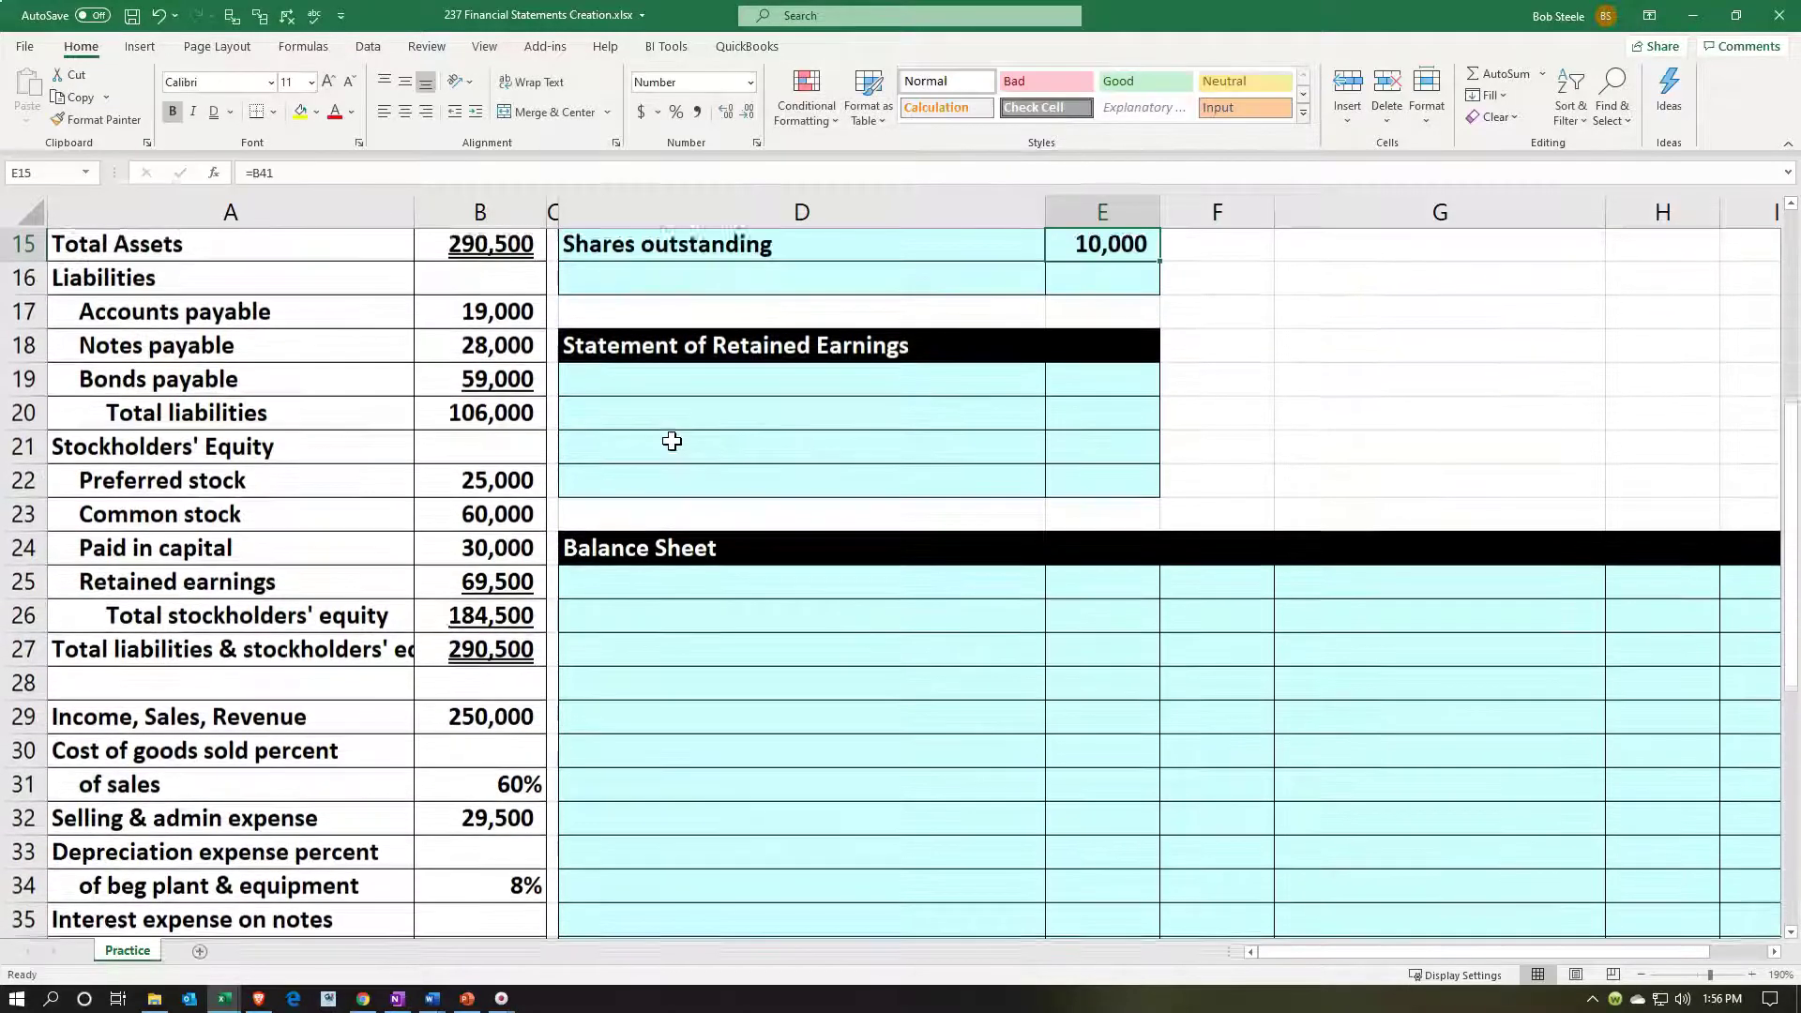
Step: Add an "Earnings per share" line in row 16 that divides earnings available to common stockholders by shares outstanding with =E14/E15
scroll(672, 441, "up", 3)
key("Up")
key("Up")
key("Up")
key("Down")
key("Down")
key("Down")
key("Down")
key("Left")
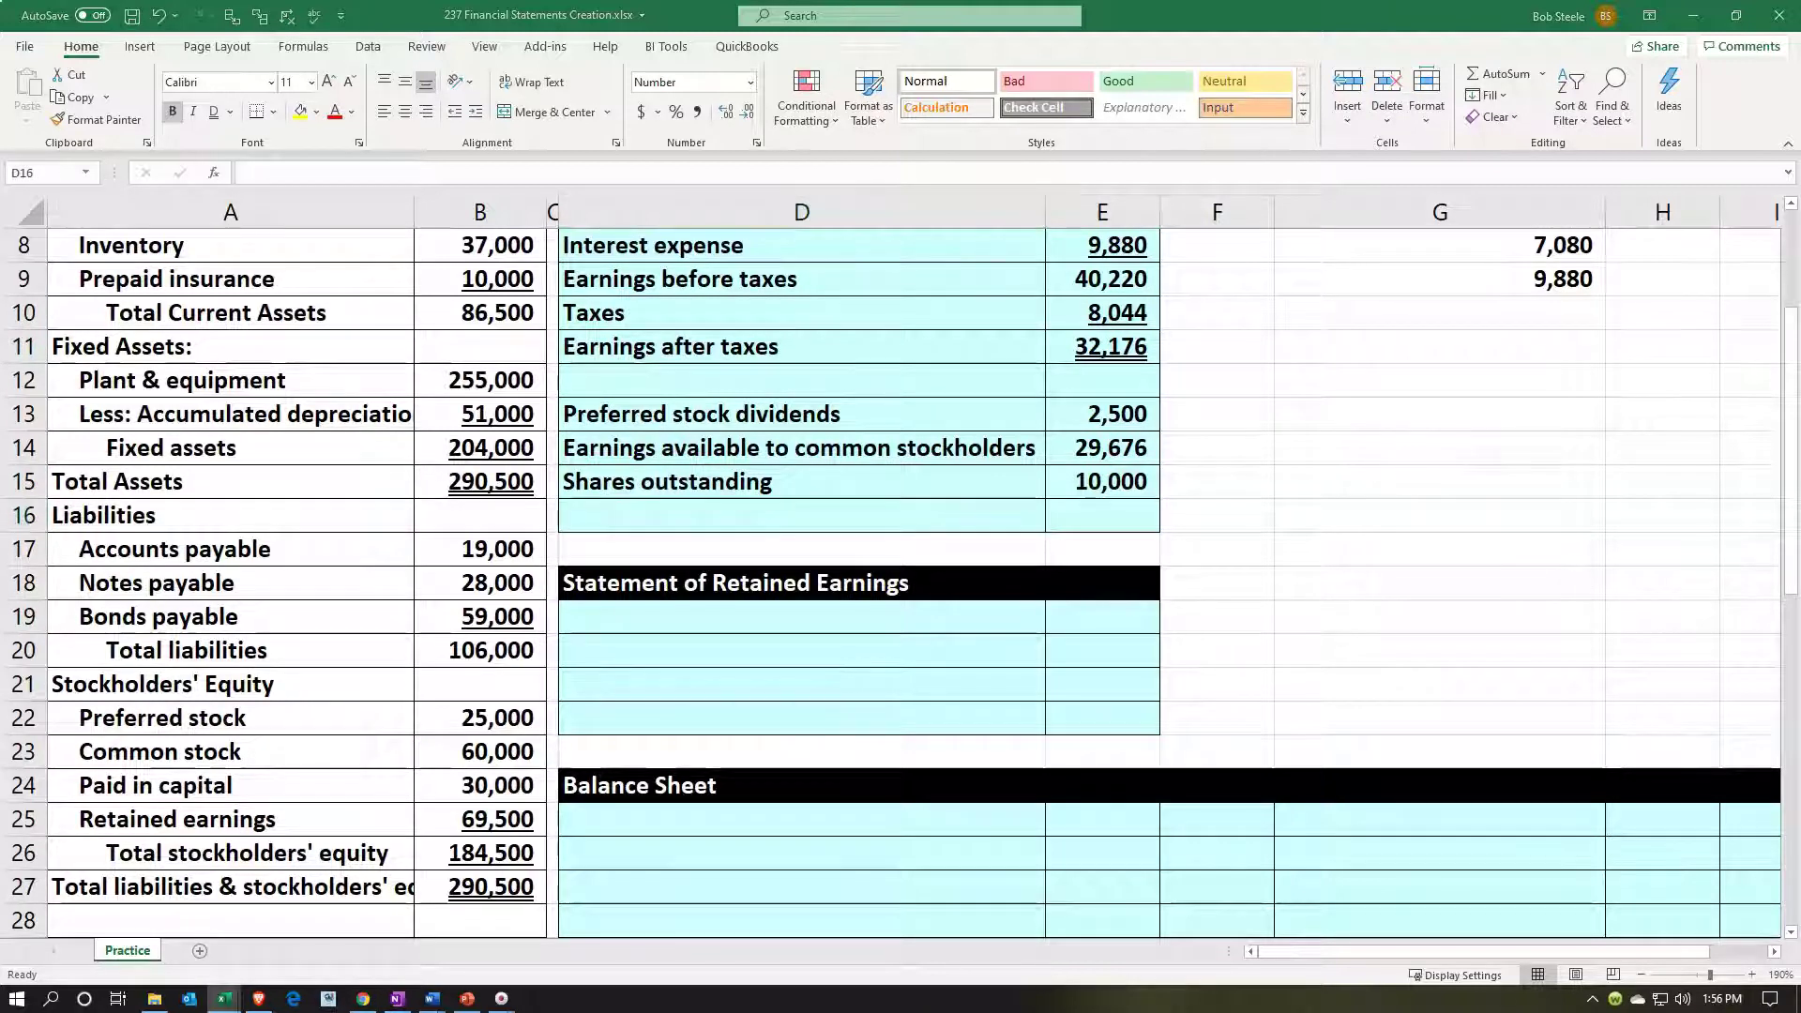
key("ctrl+c")
left_click(735, 511)
key("ctrl+v")
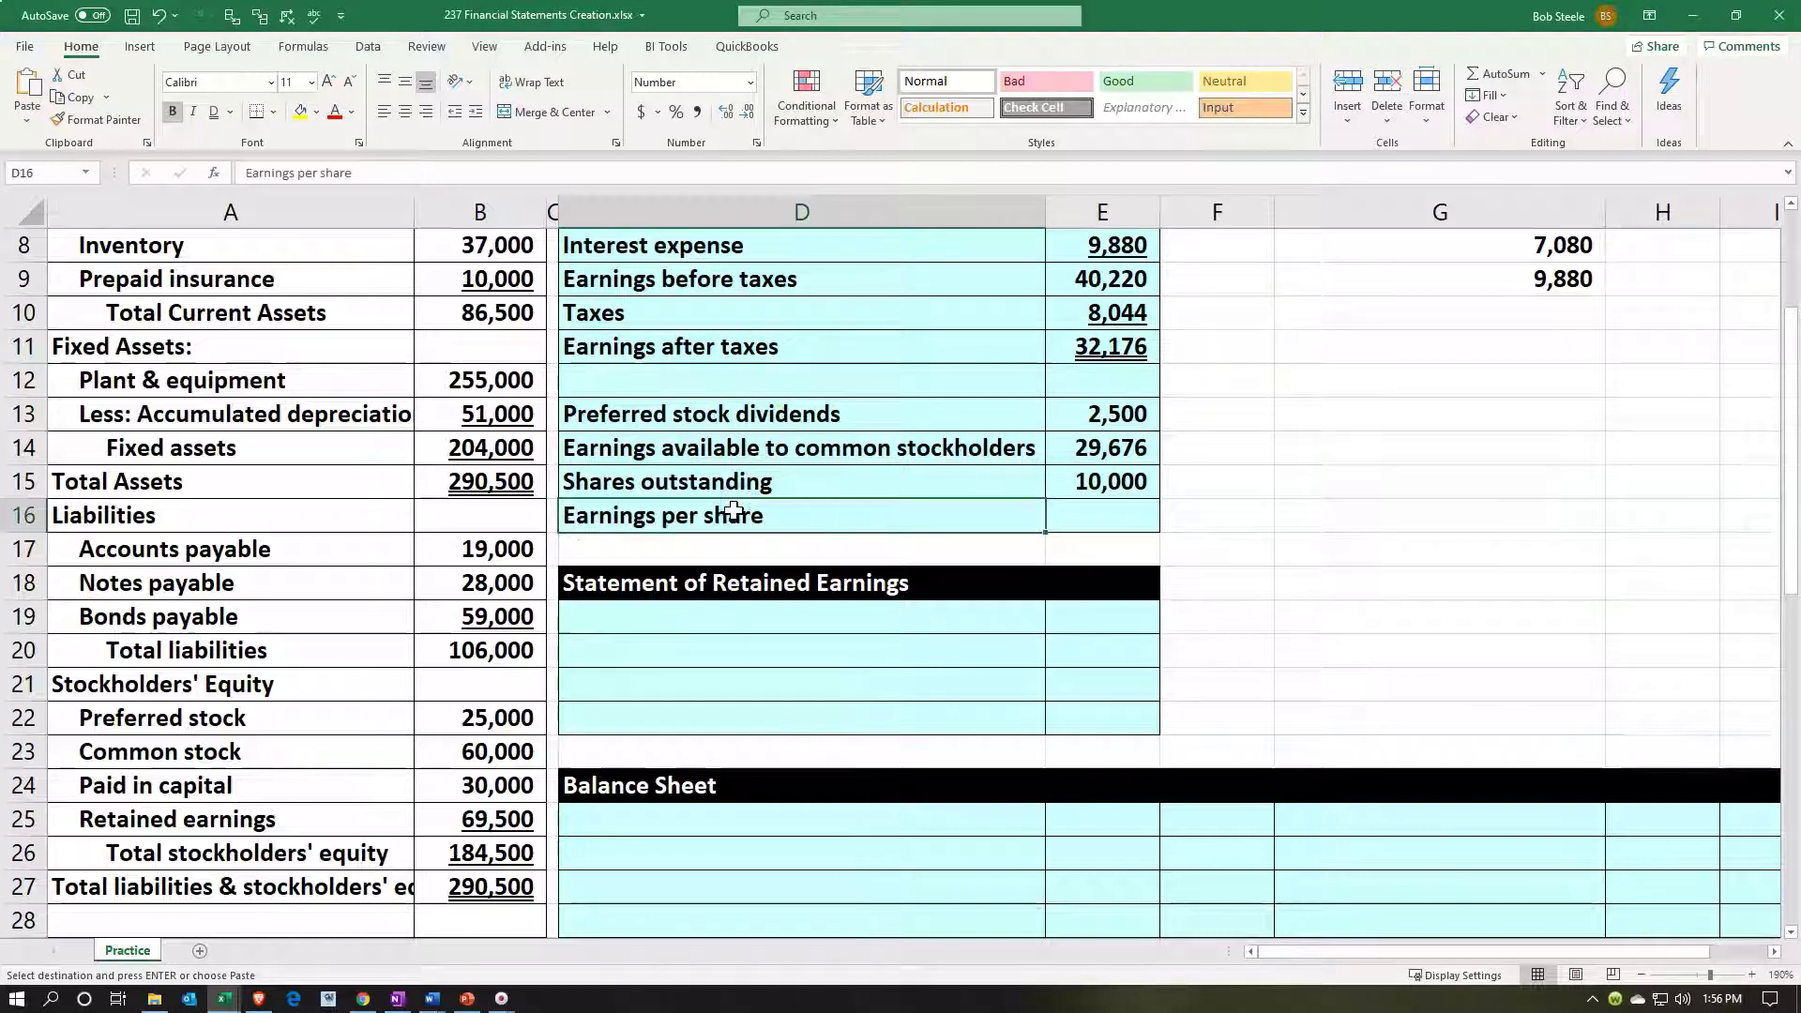
key("Right")
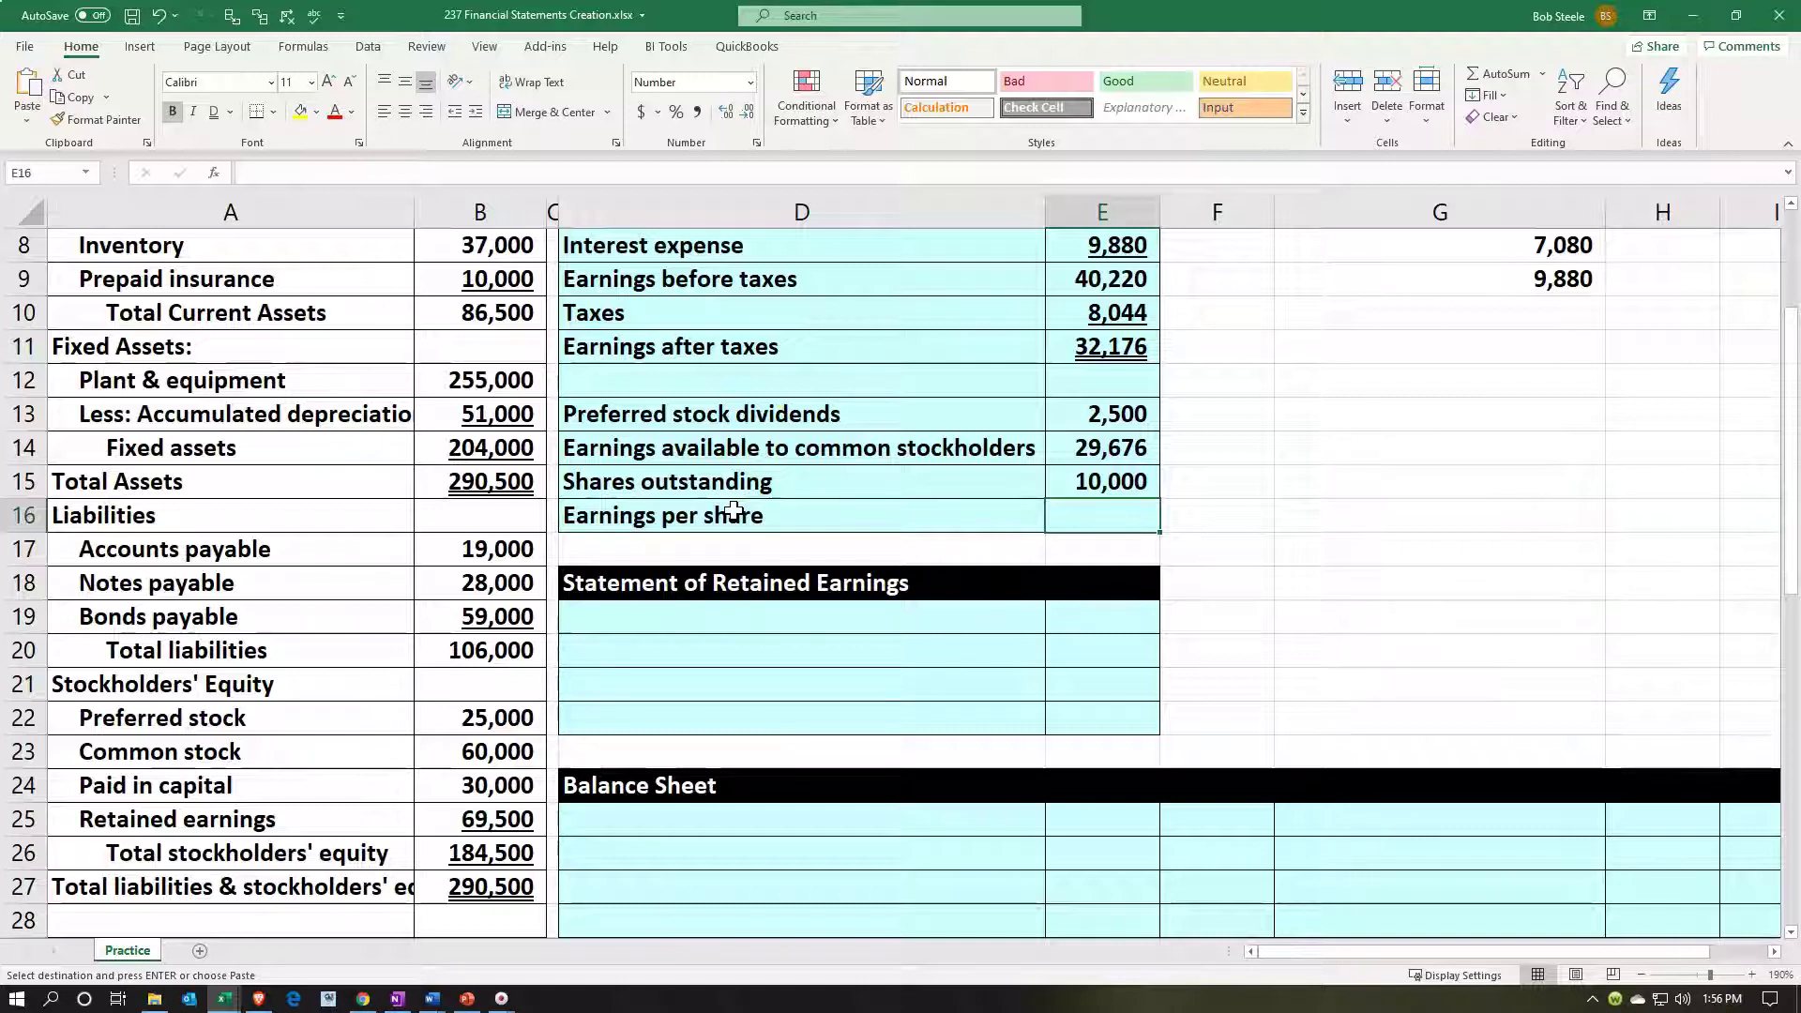
type("=")
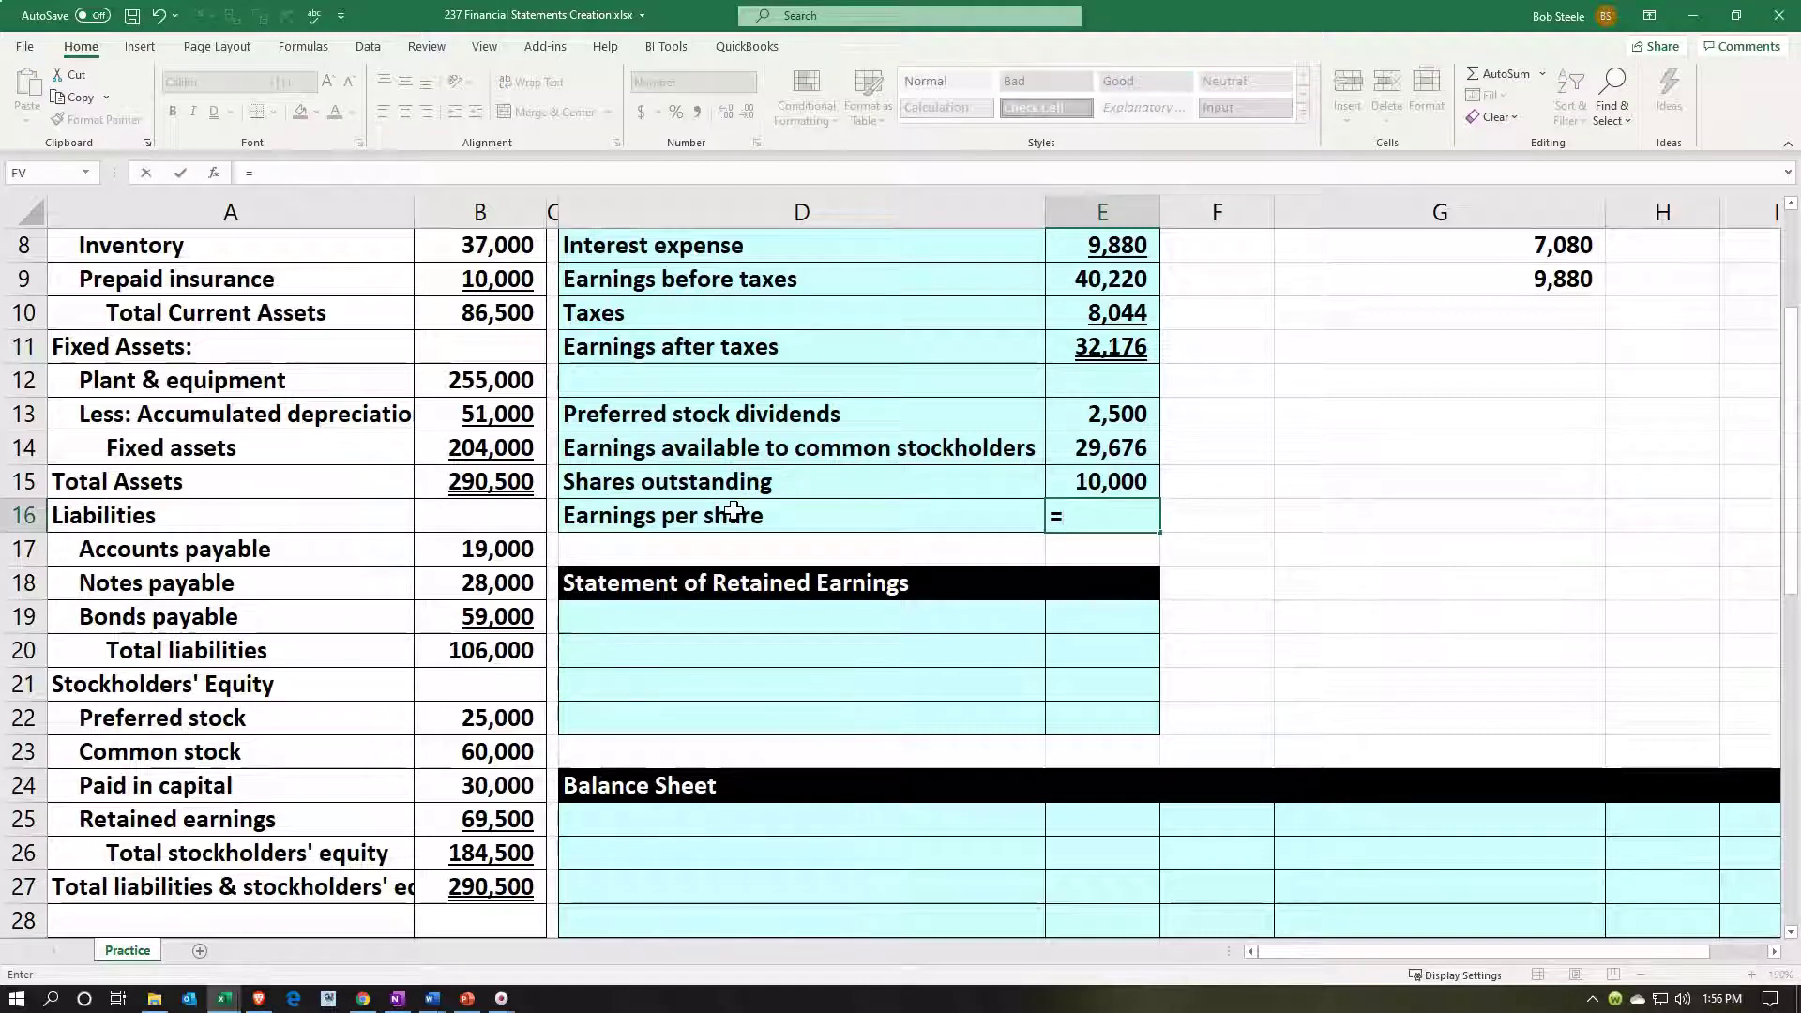
key("Up")
key("Up")
type("/")
key("Up")
key("ctrl+Return")
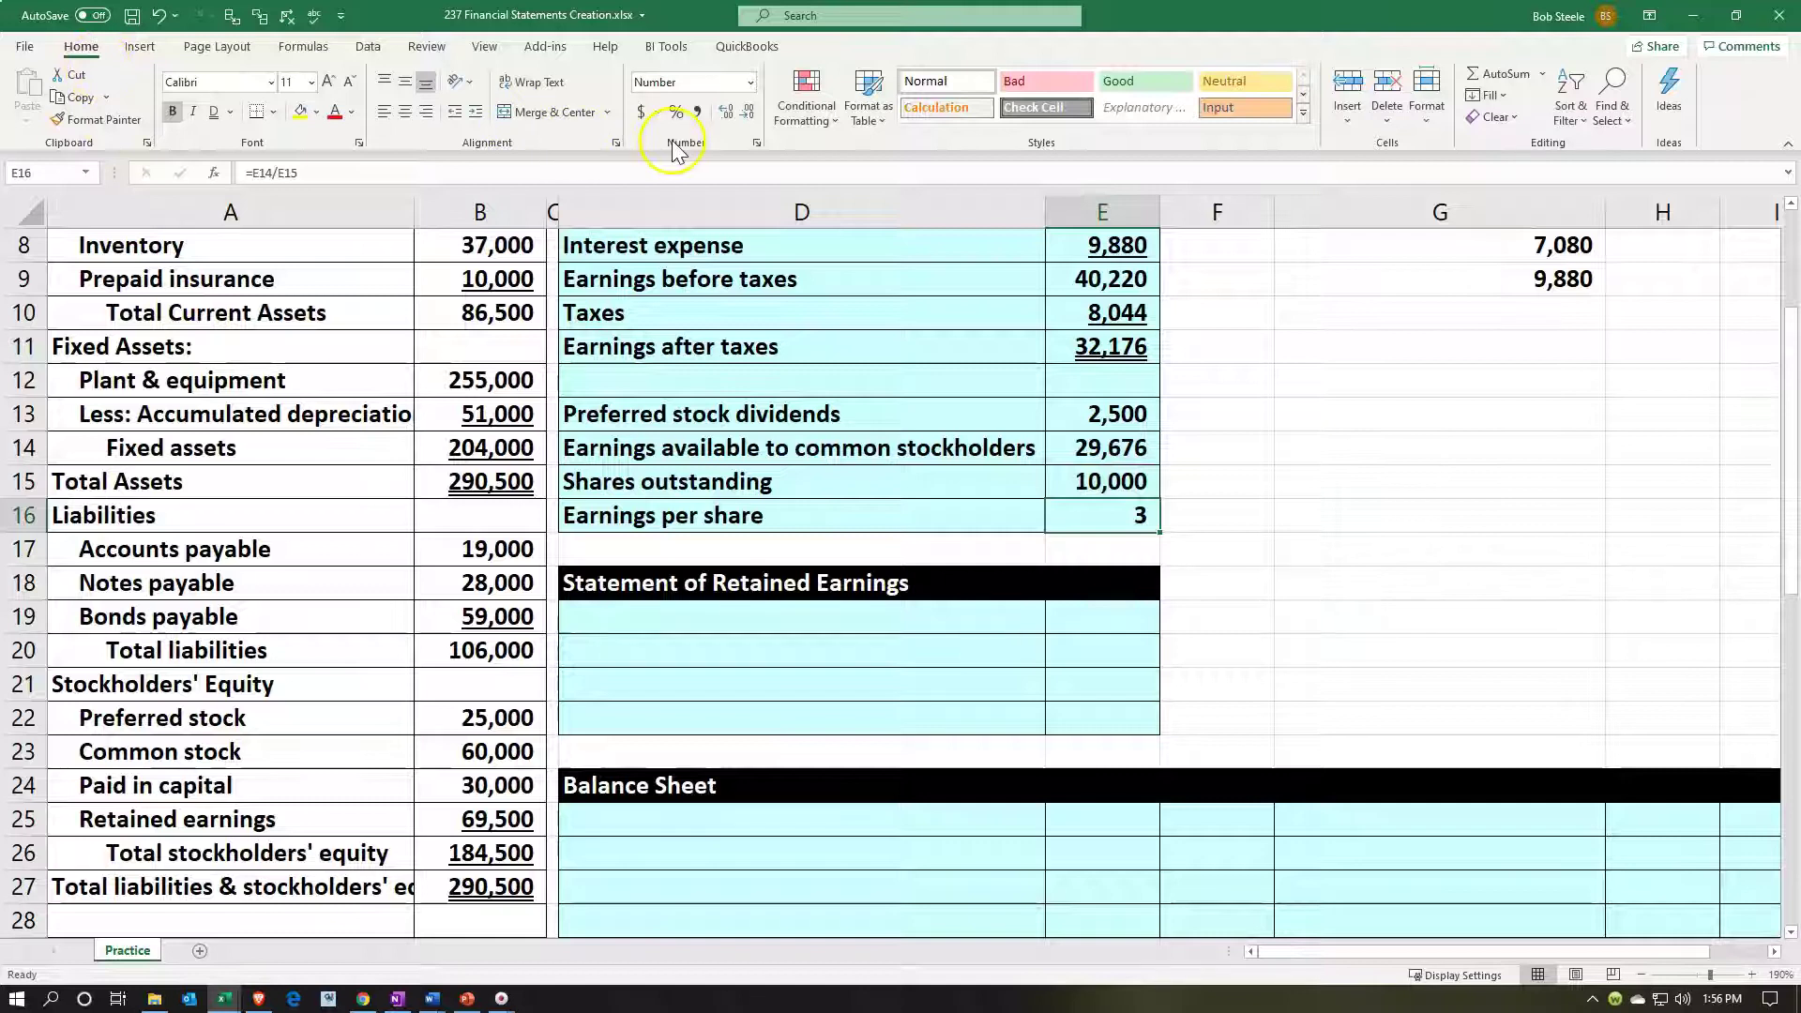
Step: Format the earnings per share amount in E16 to show two decimal places
left_click(725, 114)
left_click(725, 114)
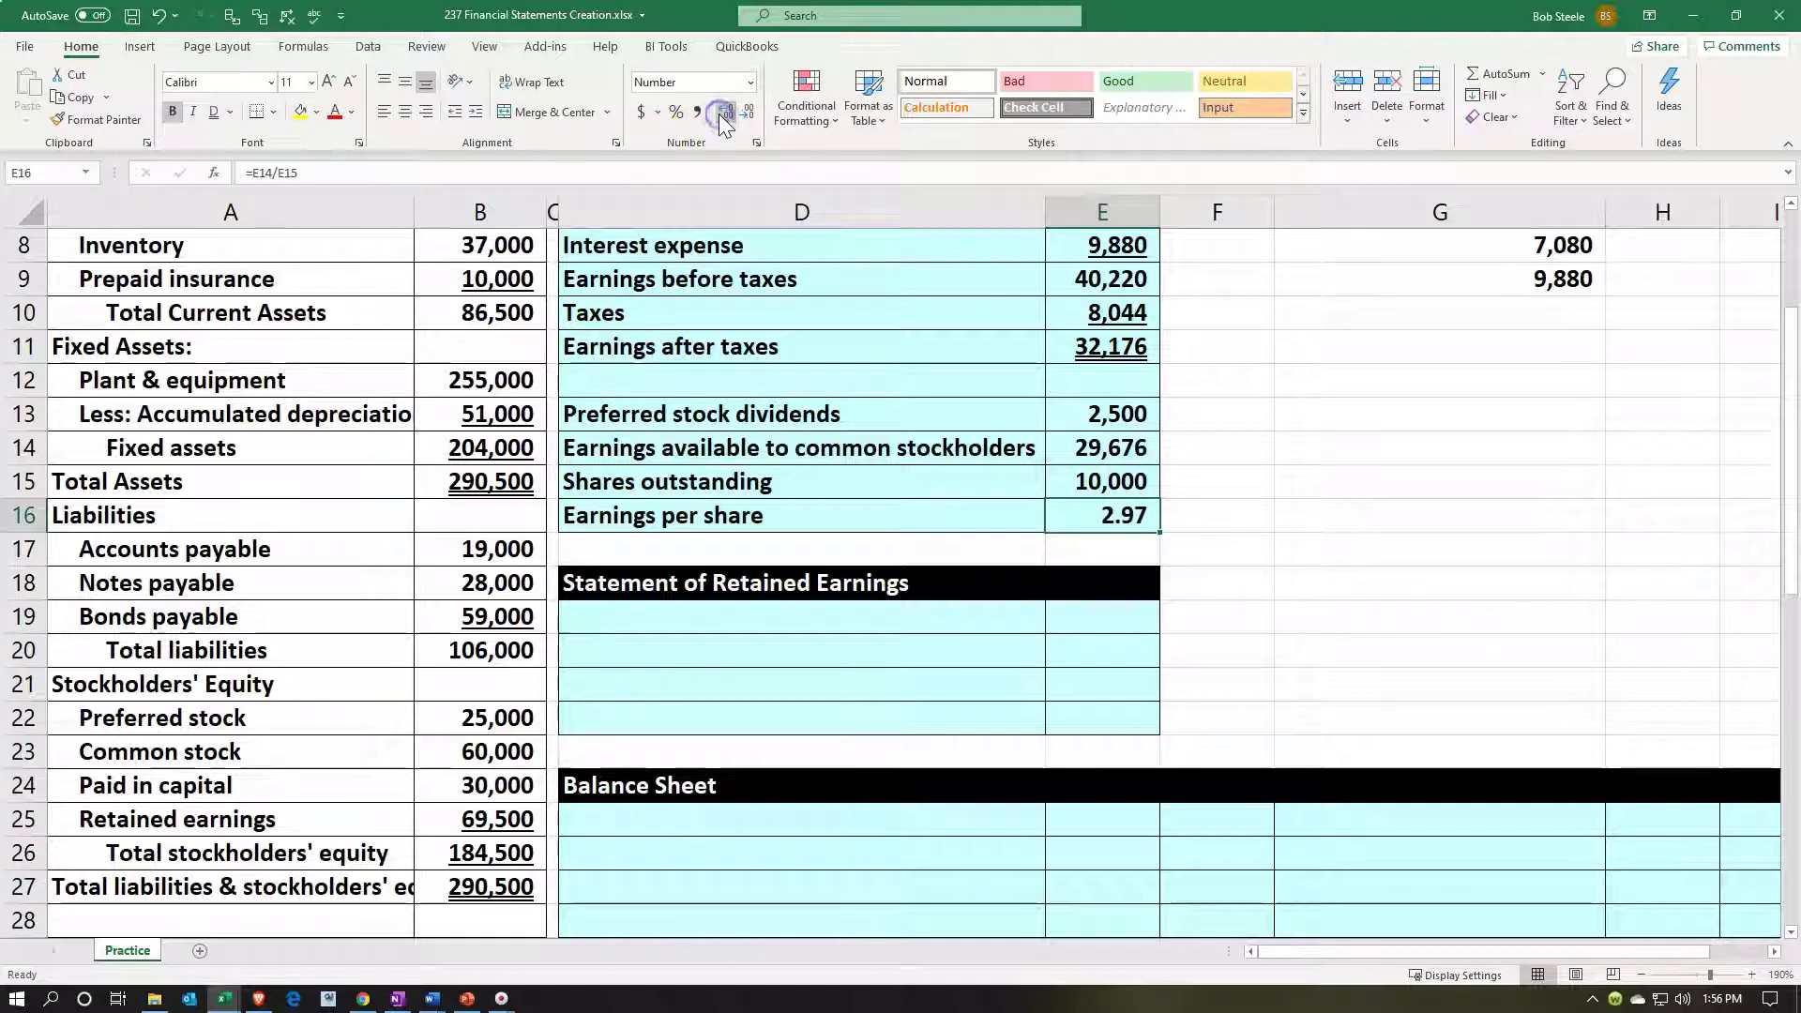
left_click(725, 113)
left_click(746, 114)
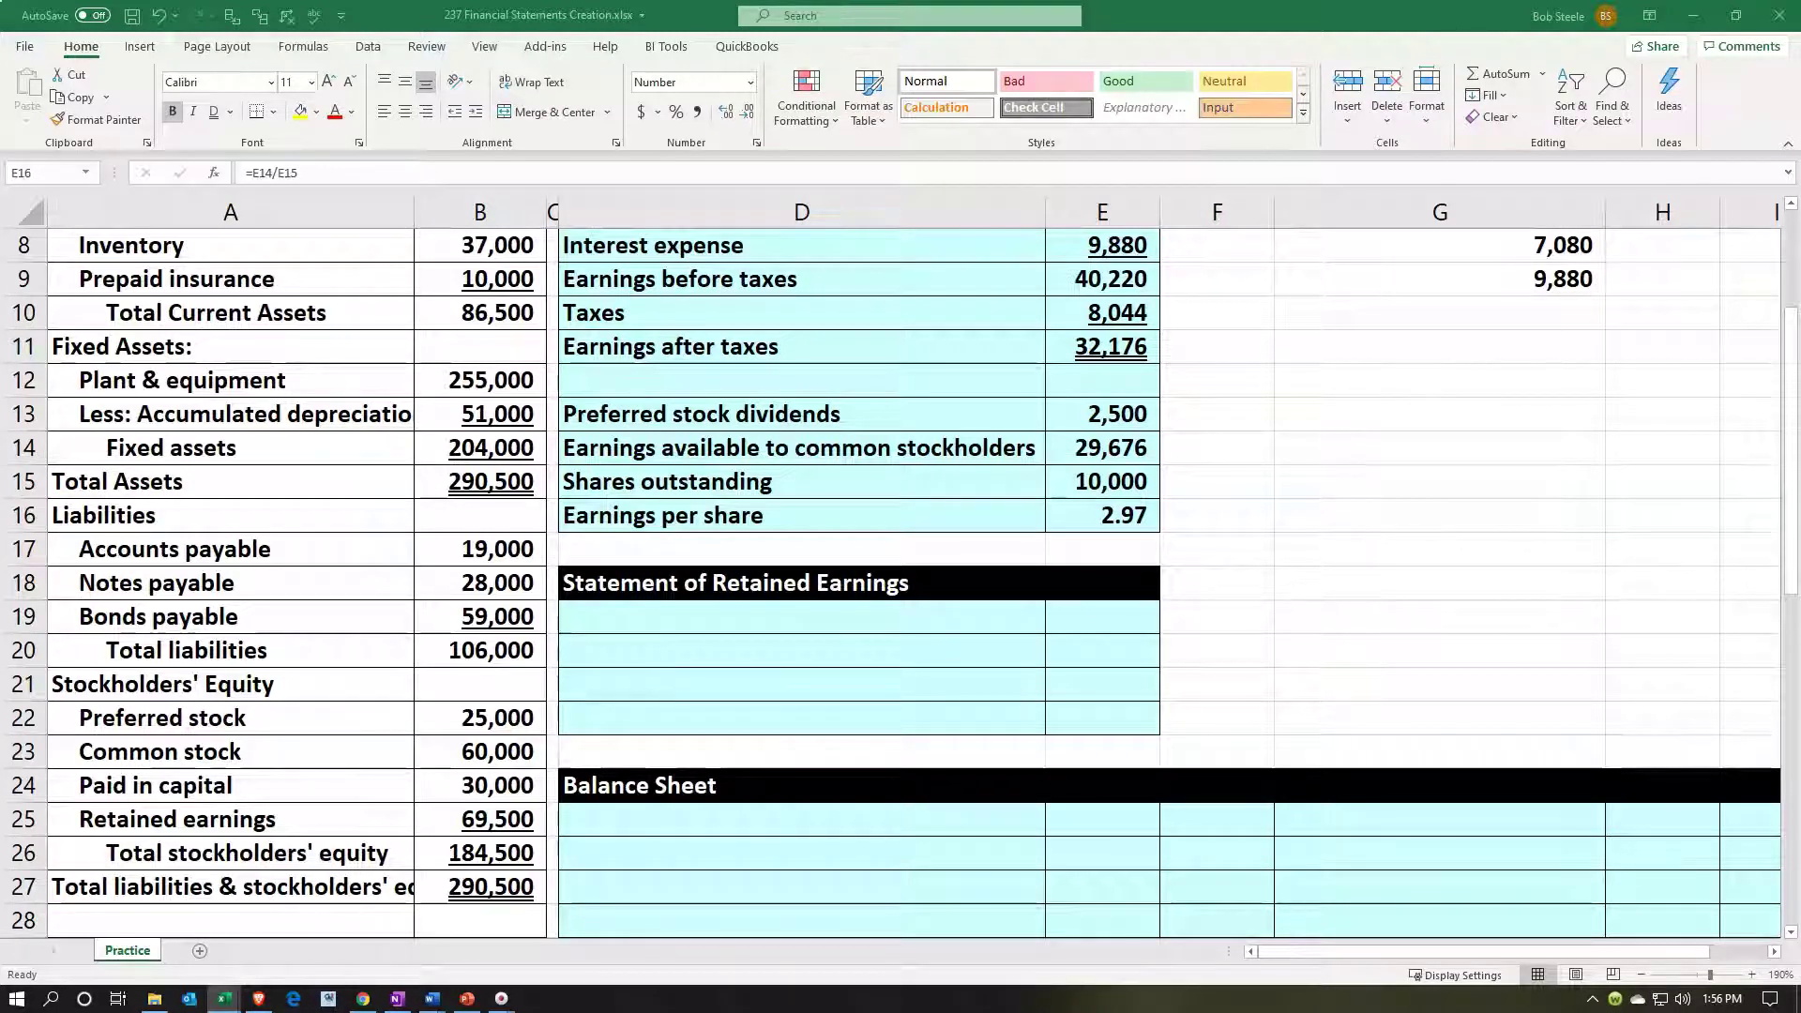
Step: Add a "Beginning retained earnings" line in row 19 and link E19 to the beginning retained earnings balance with =B25
left_click(767, 617)
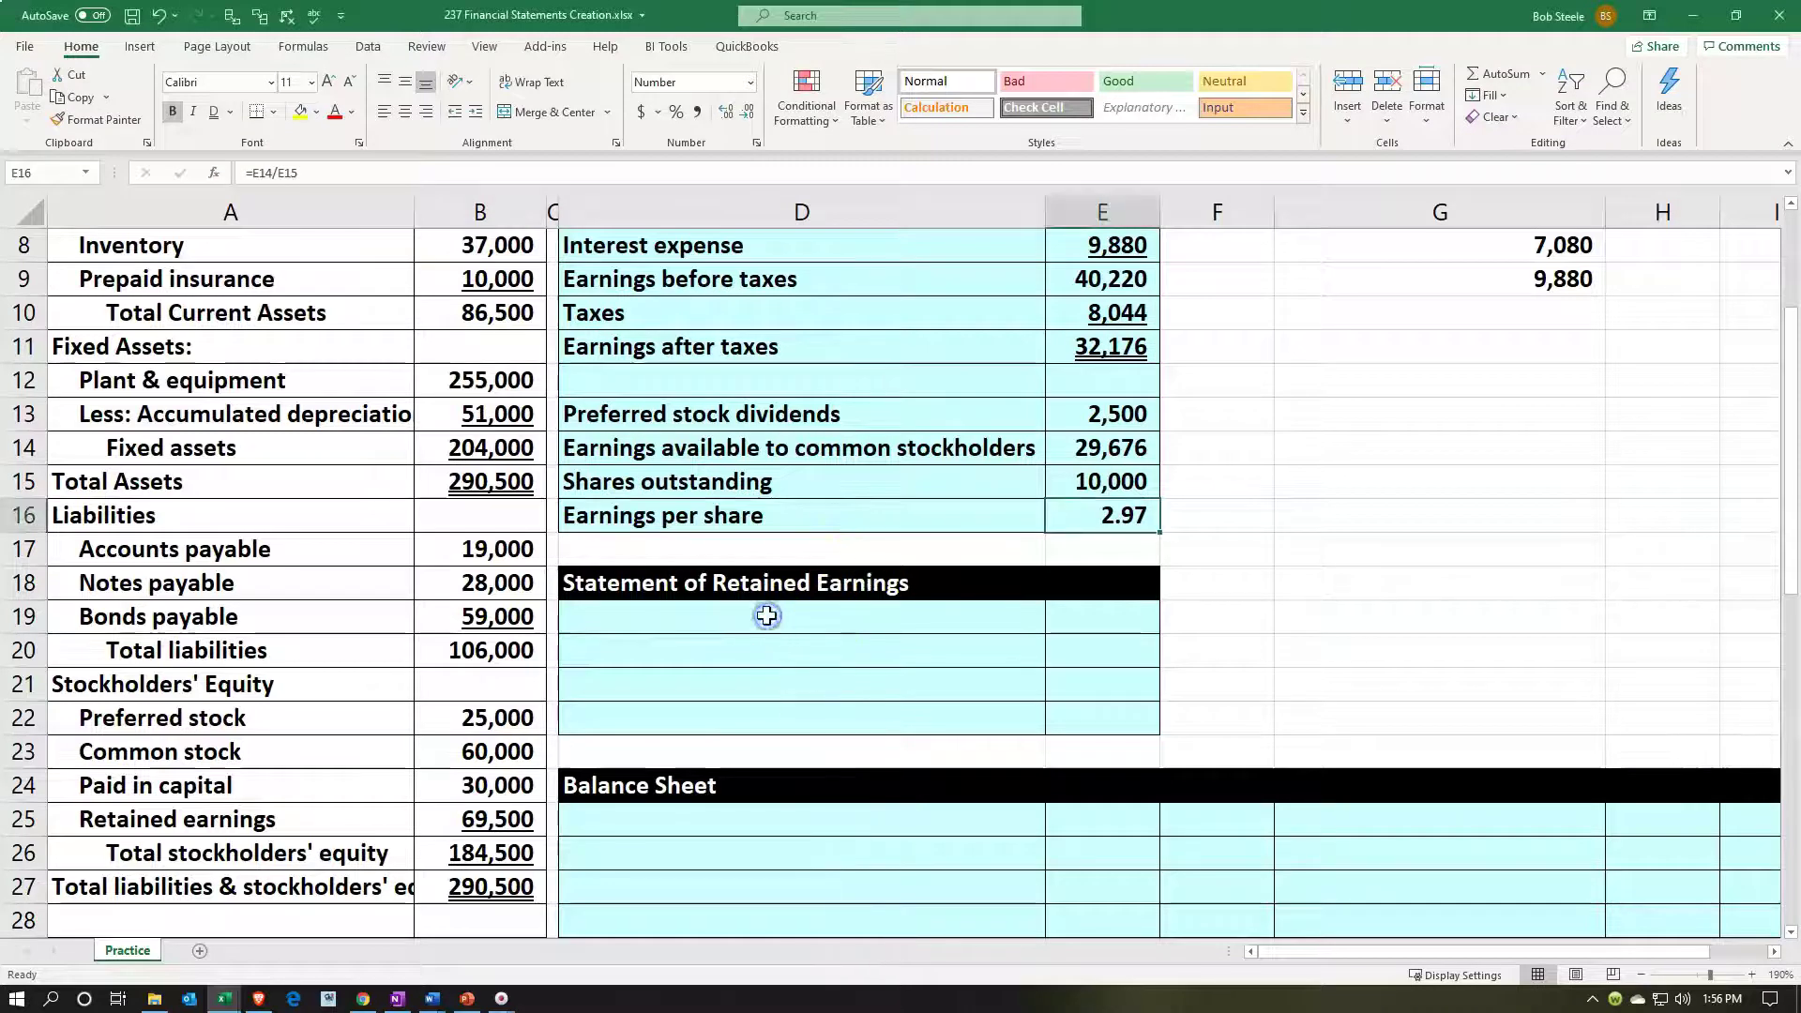
left_click(767, 616)
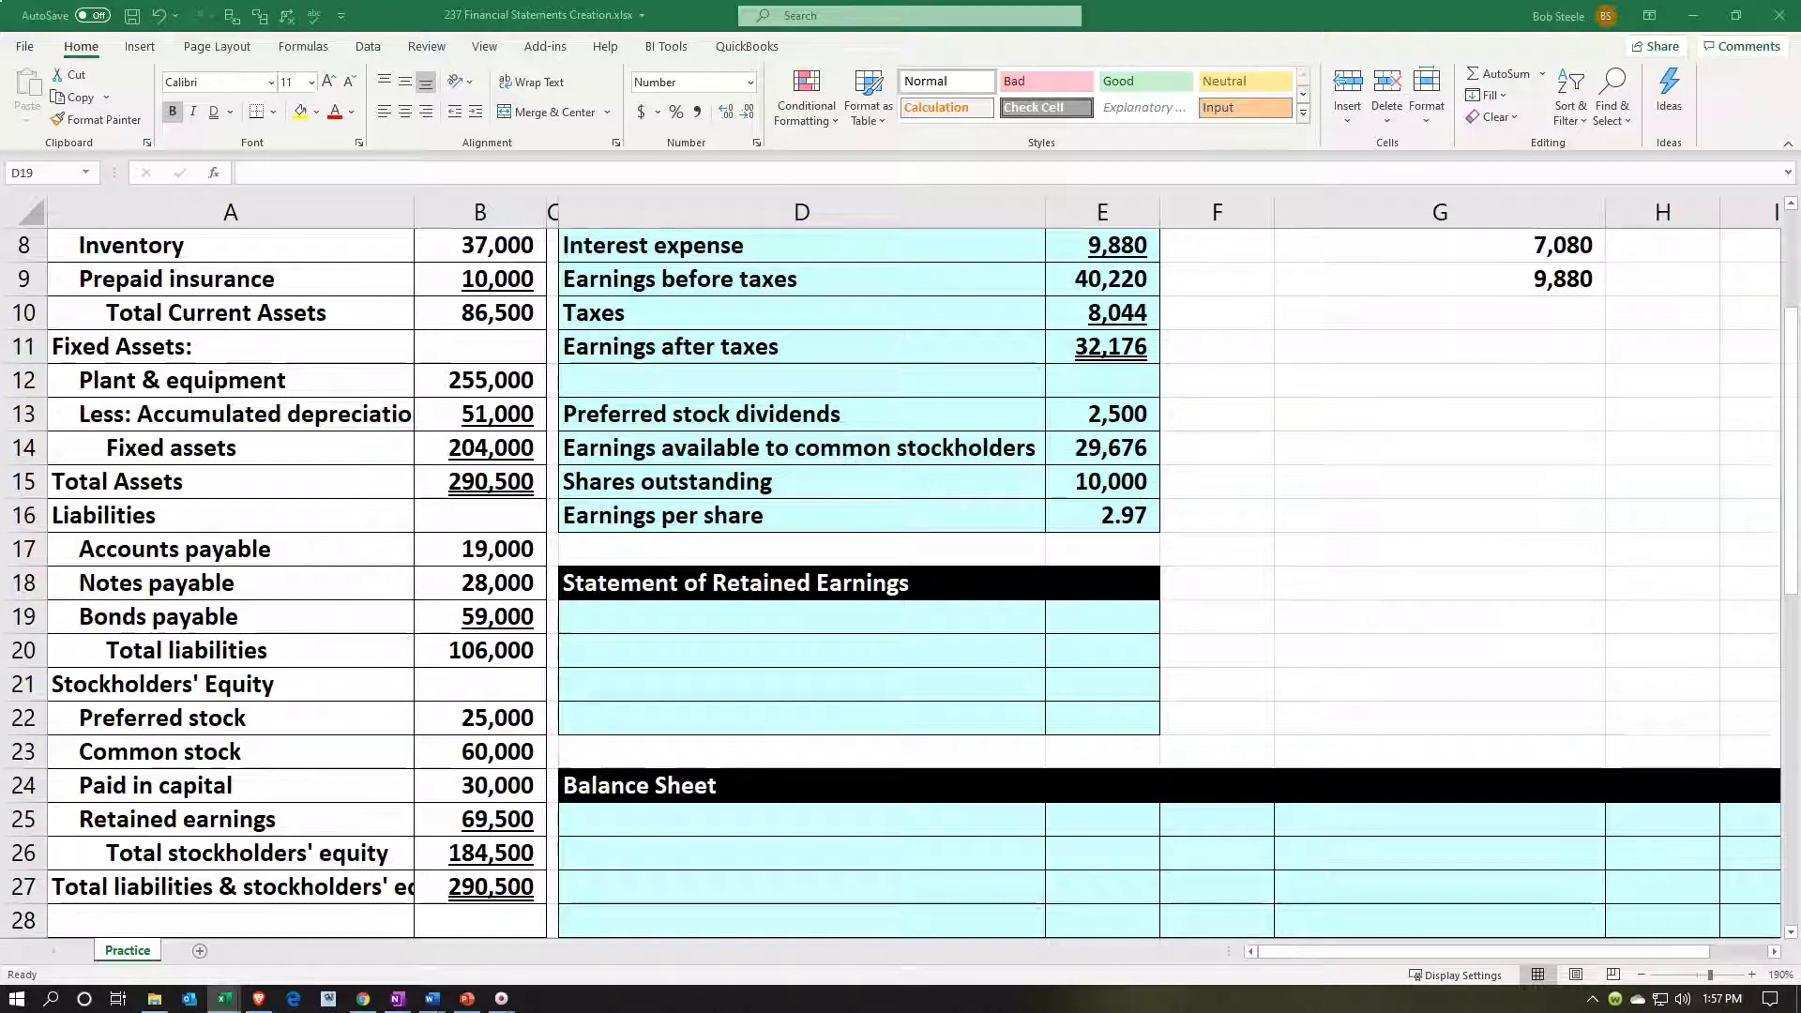
left_click(747, 623)
key("ctrl+v")
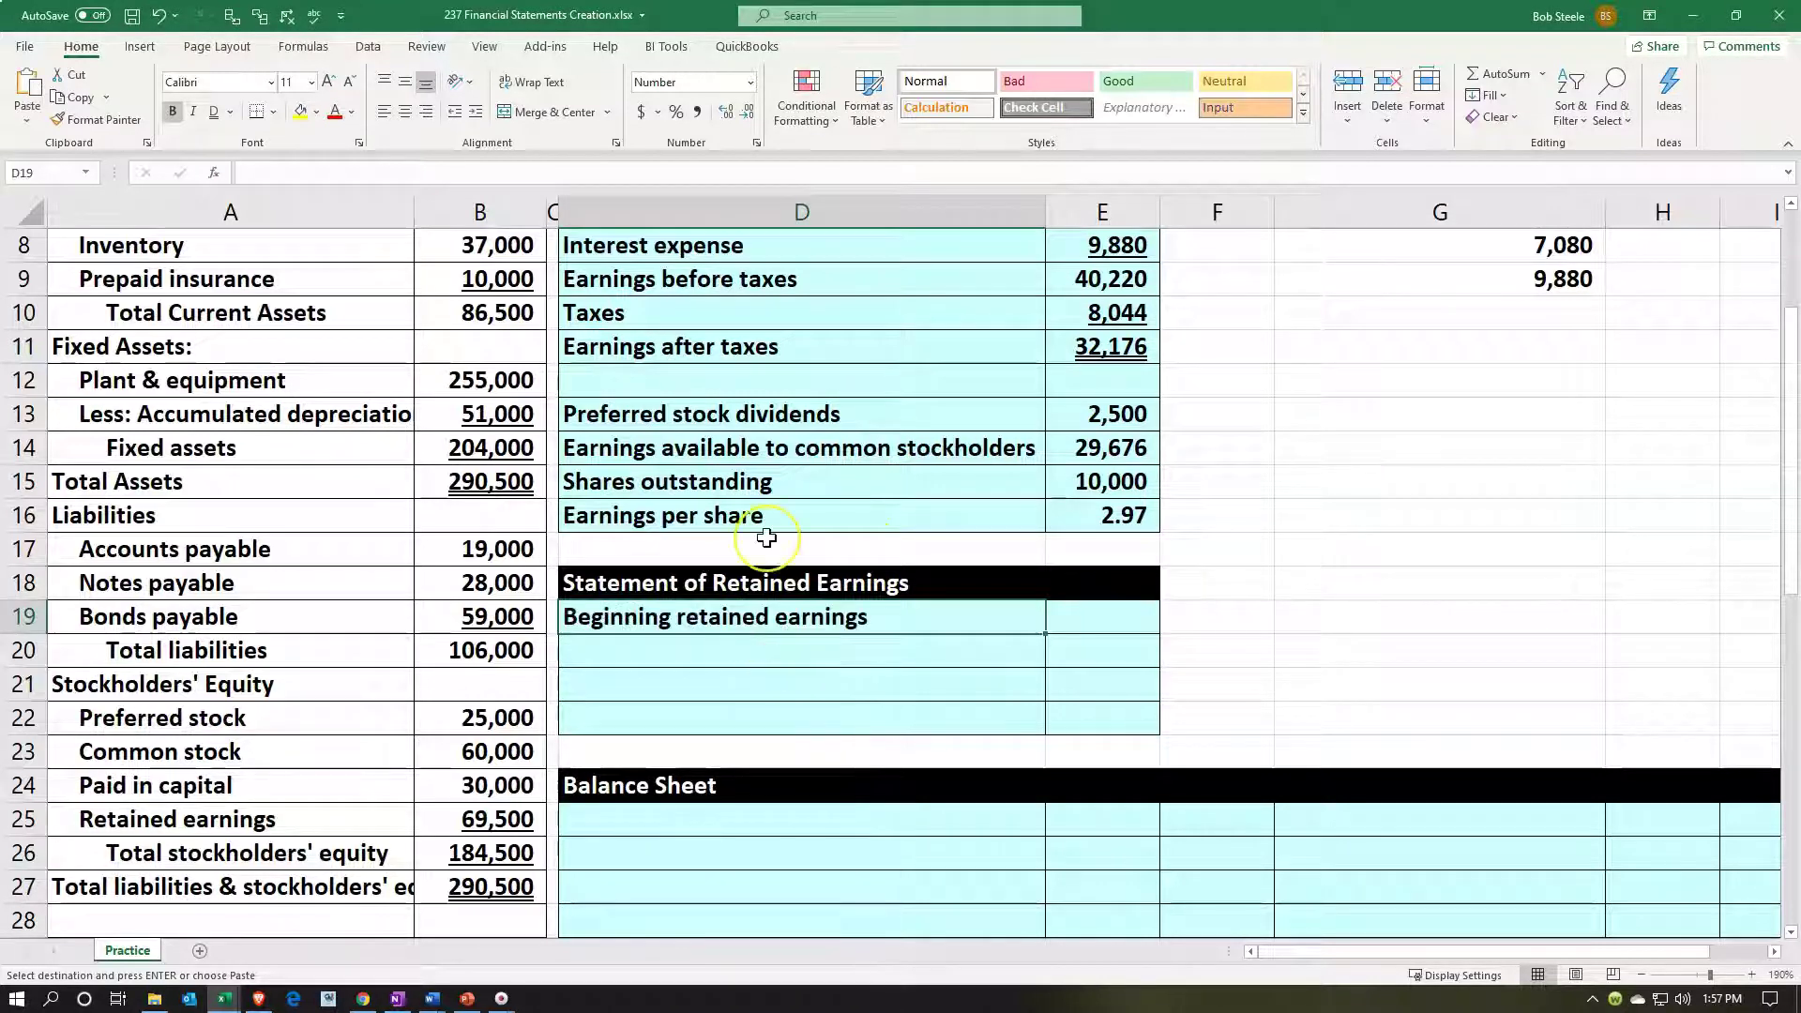
key("Tab")
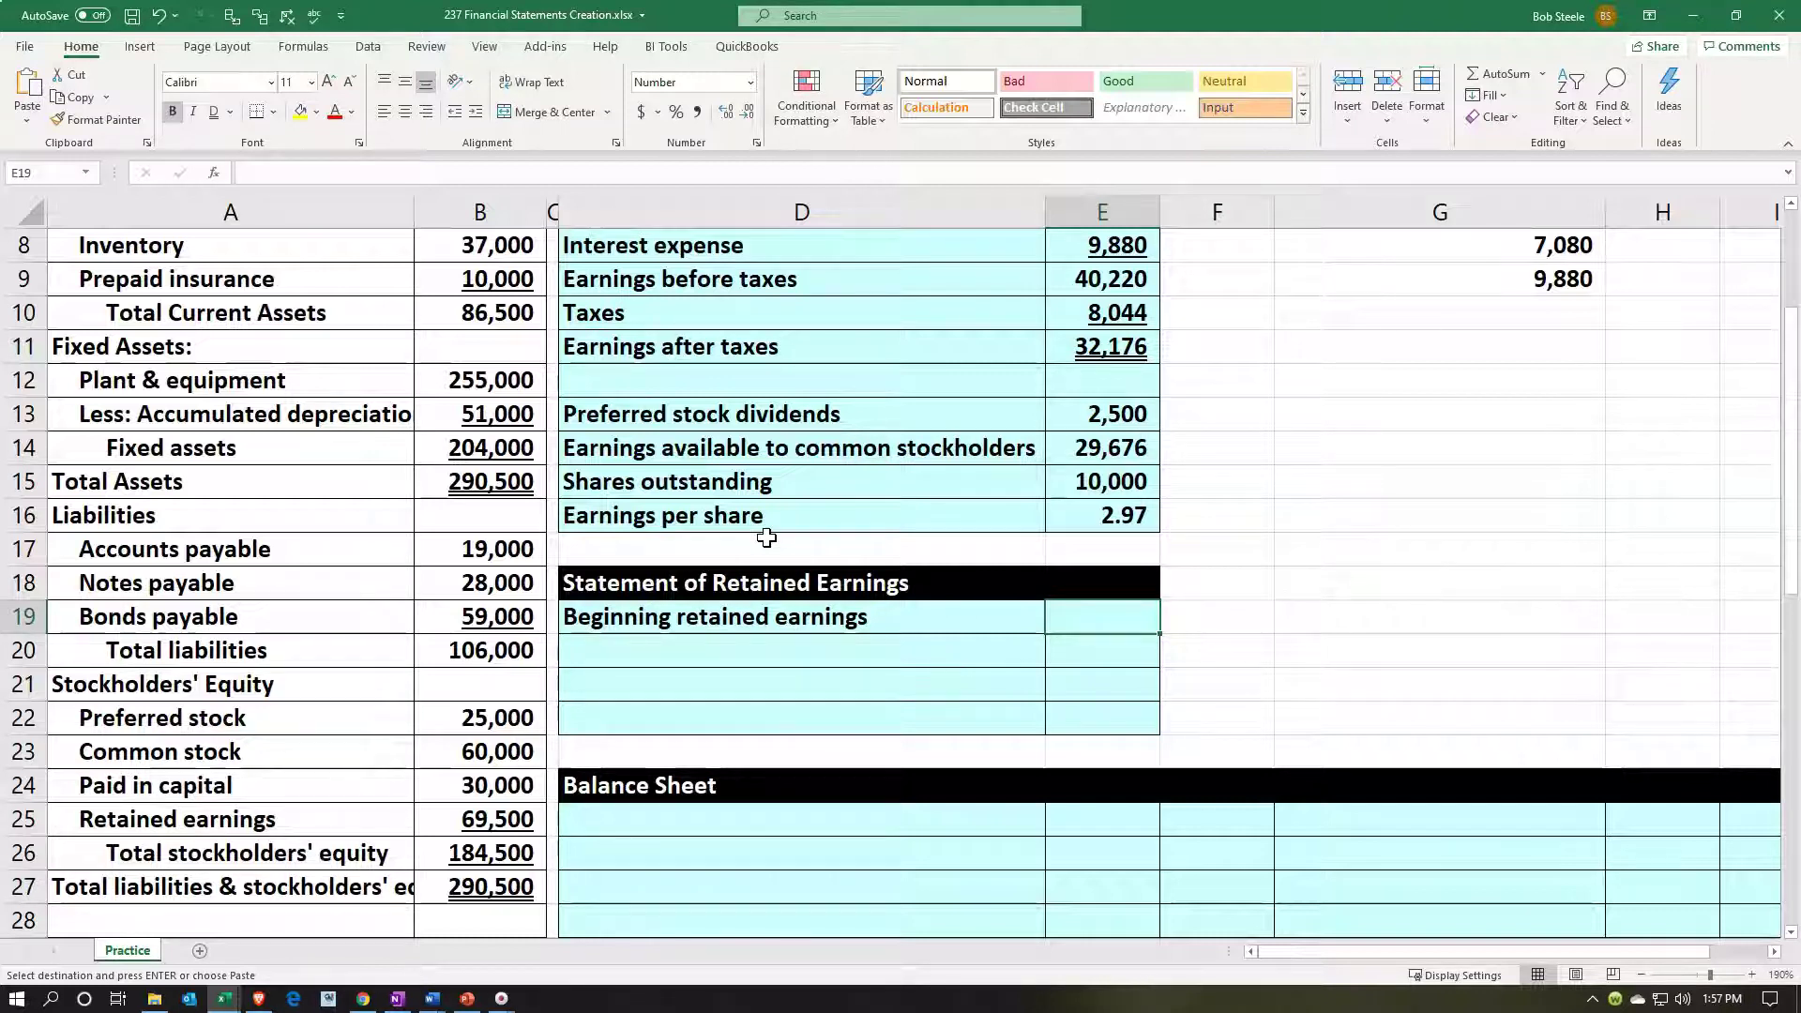
type("=")
key("Left")
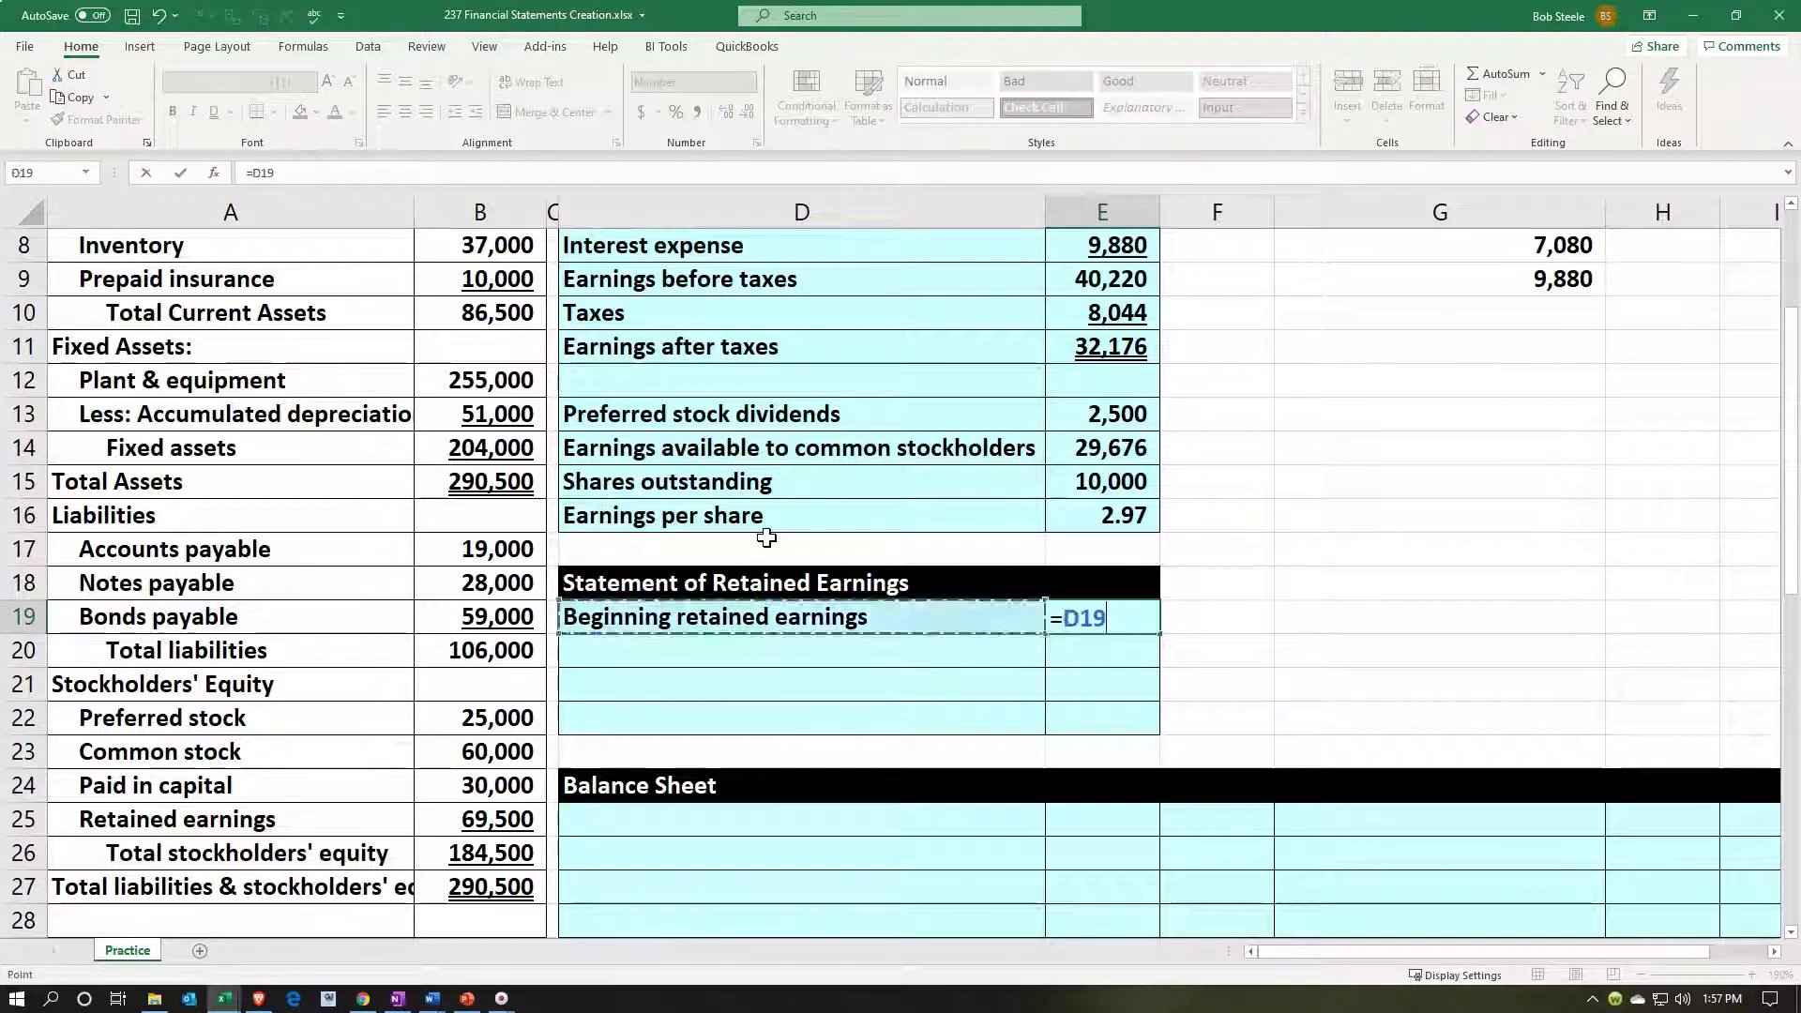
key("Left")
key("Left")
key("Down")
key("Down")
key("Down")
key("Down")
key("Down")
key("Down")
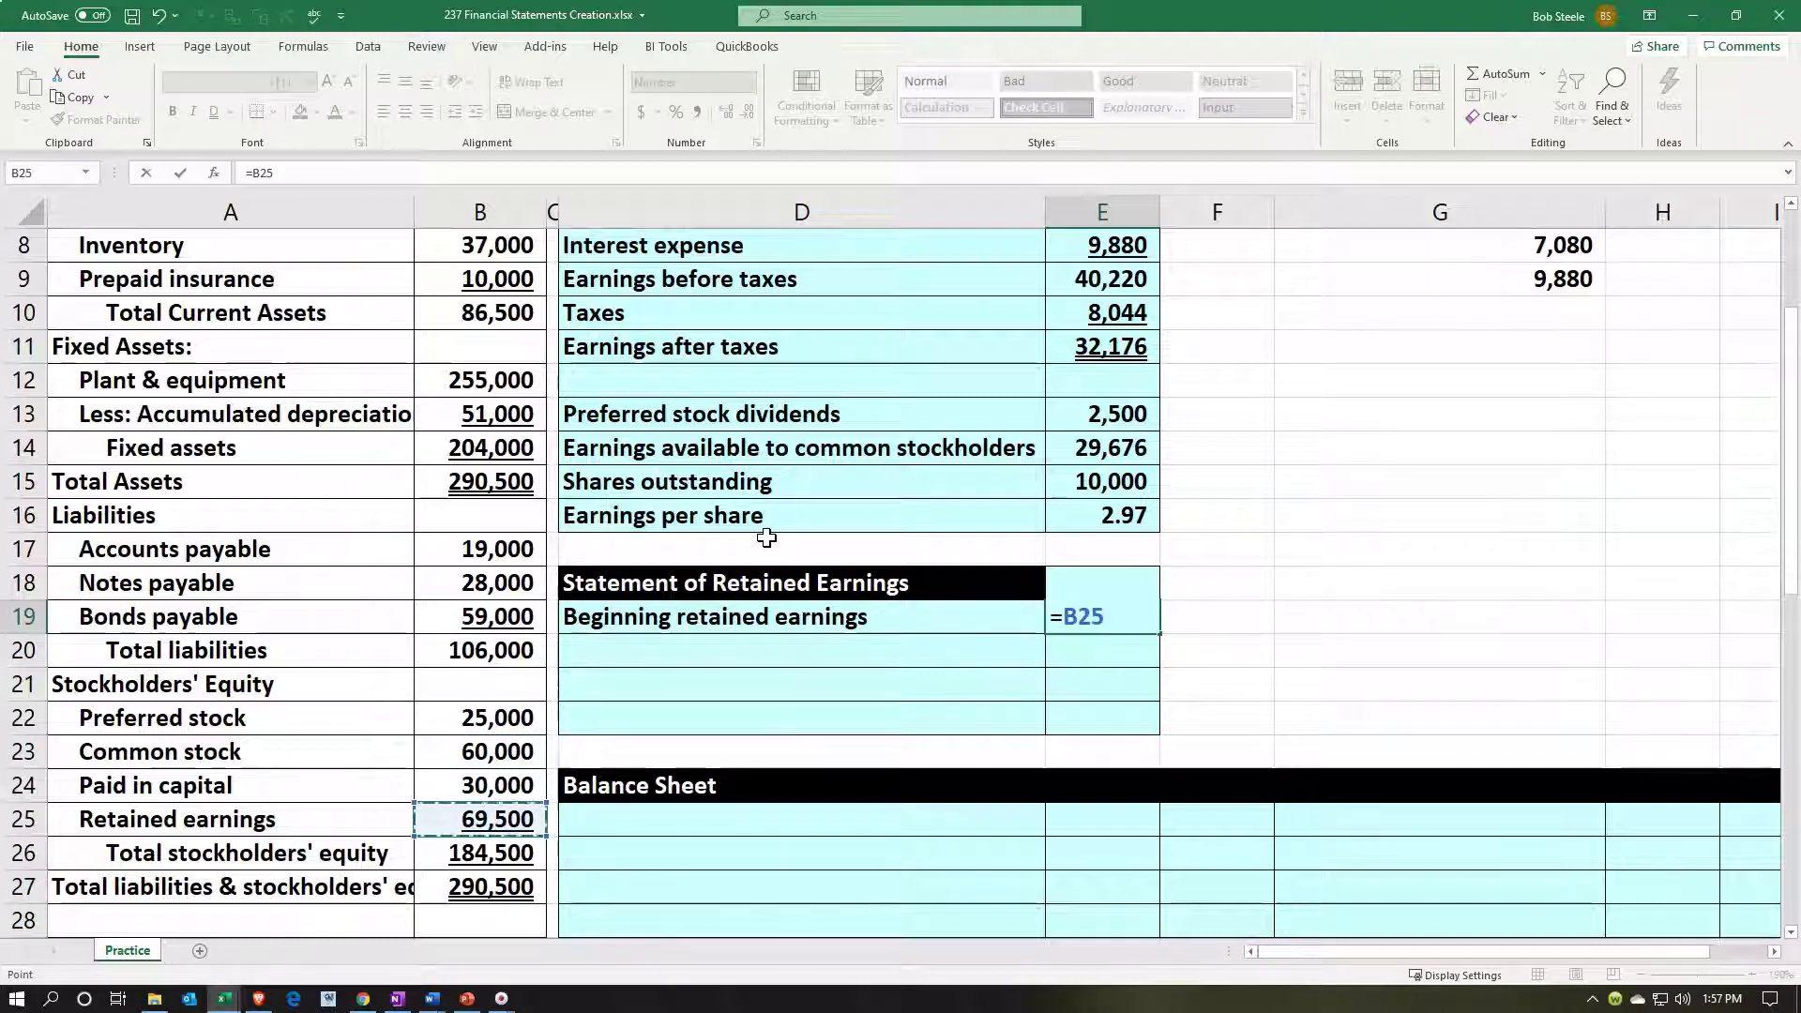
key("Return")
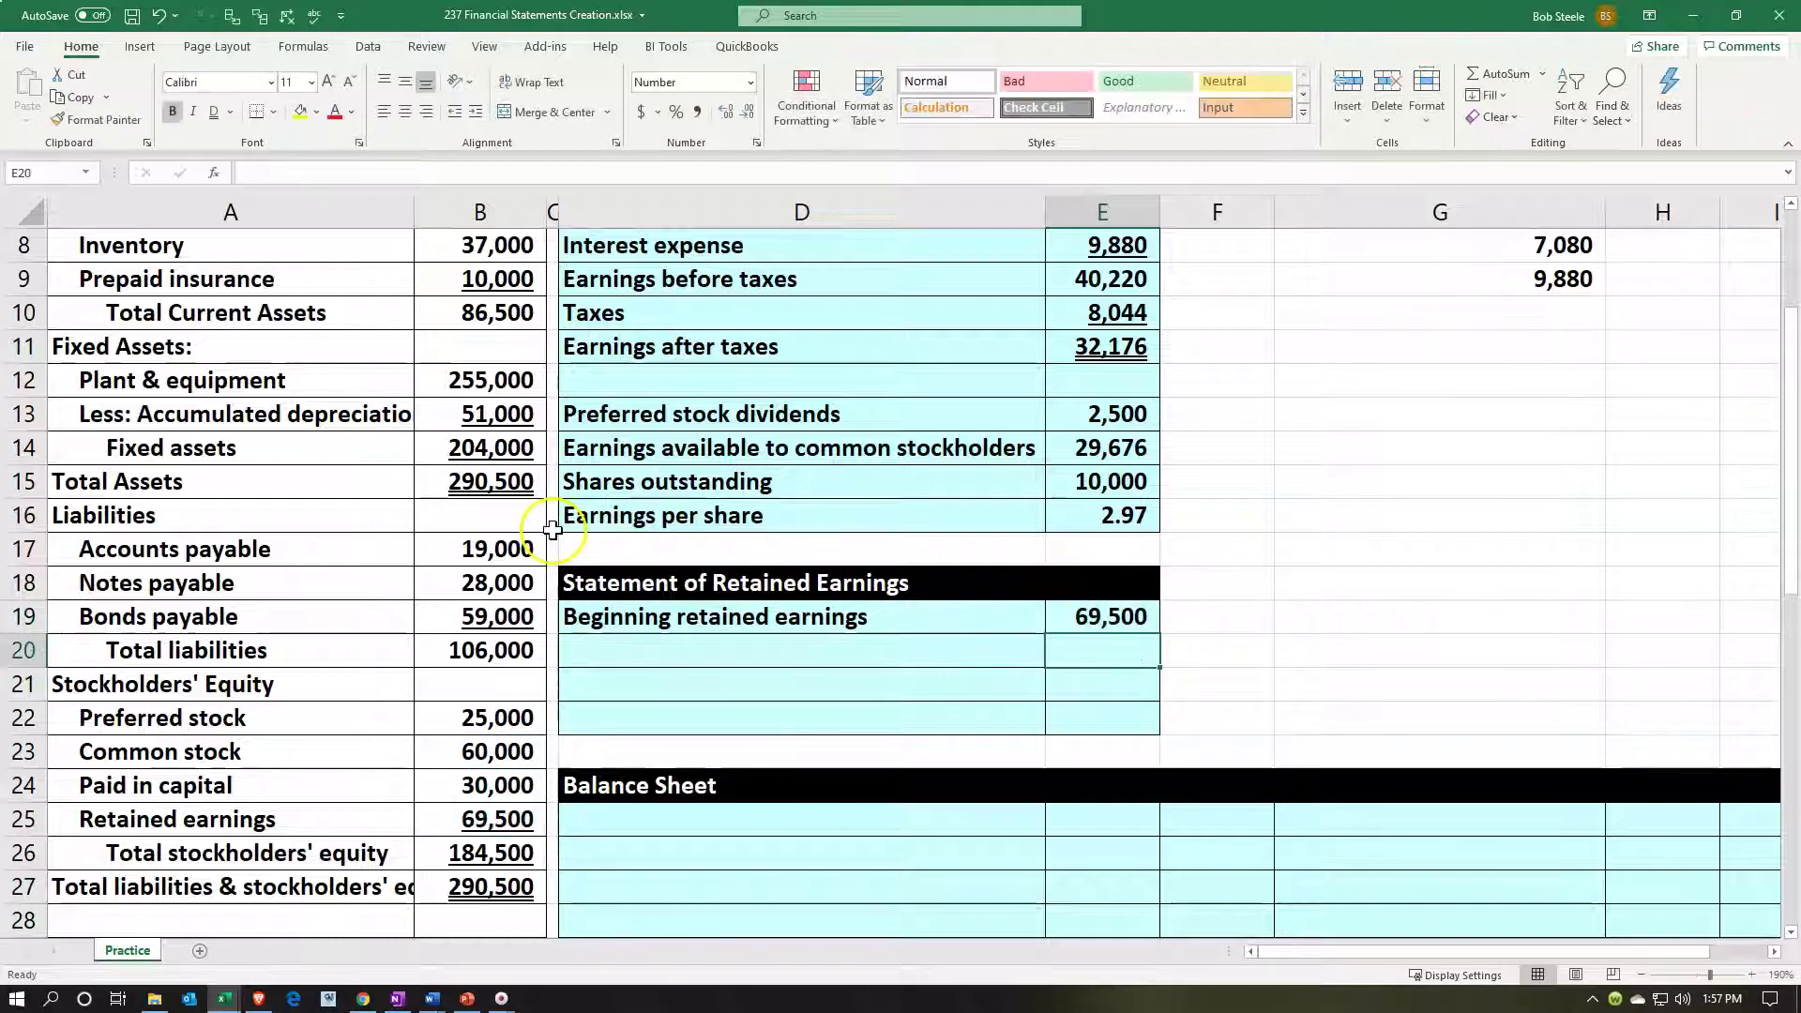
Step: Add an "Earnings available to common stockholders" line in row 20 and link E20 to the income statement amount with =E14
left_click(691, 650)
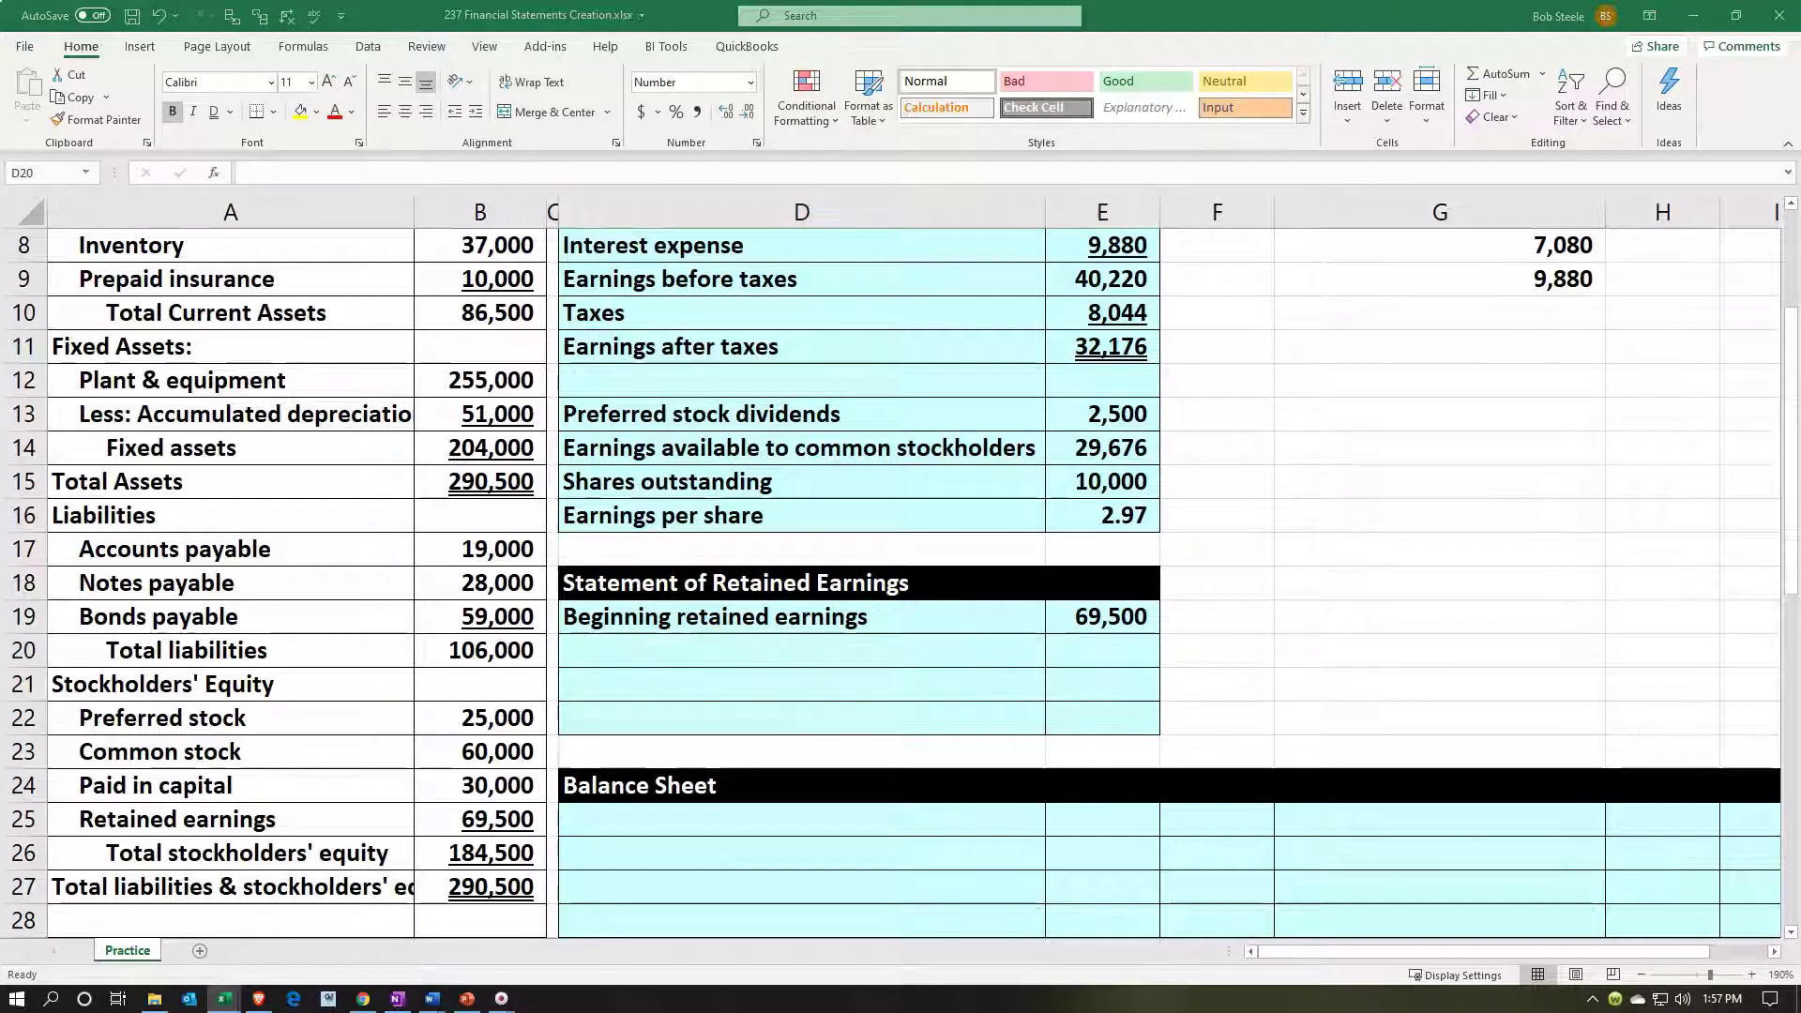
key("ctrl+c")
left_click(744, 701)
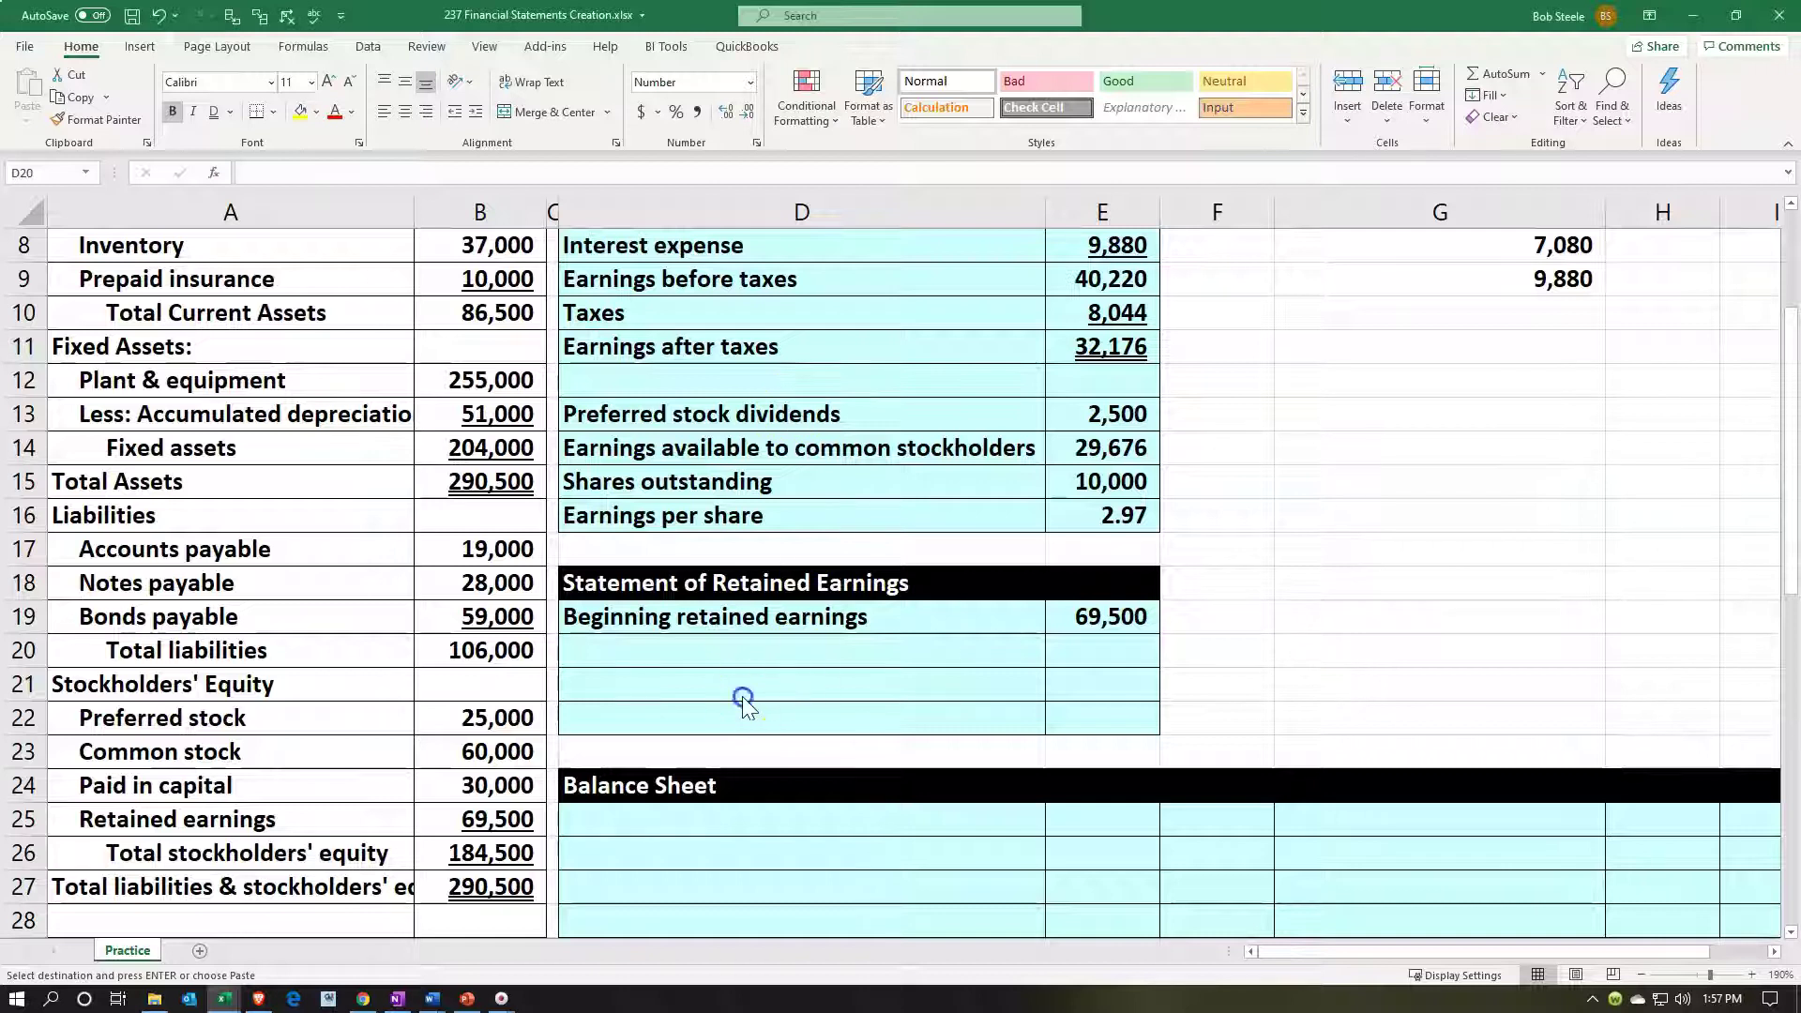
left_click(709, 656)
key("ctrl+v")
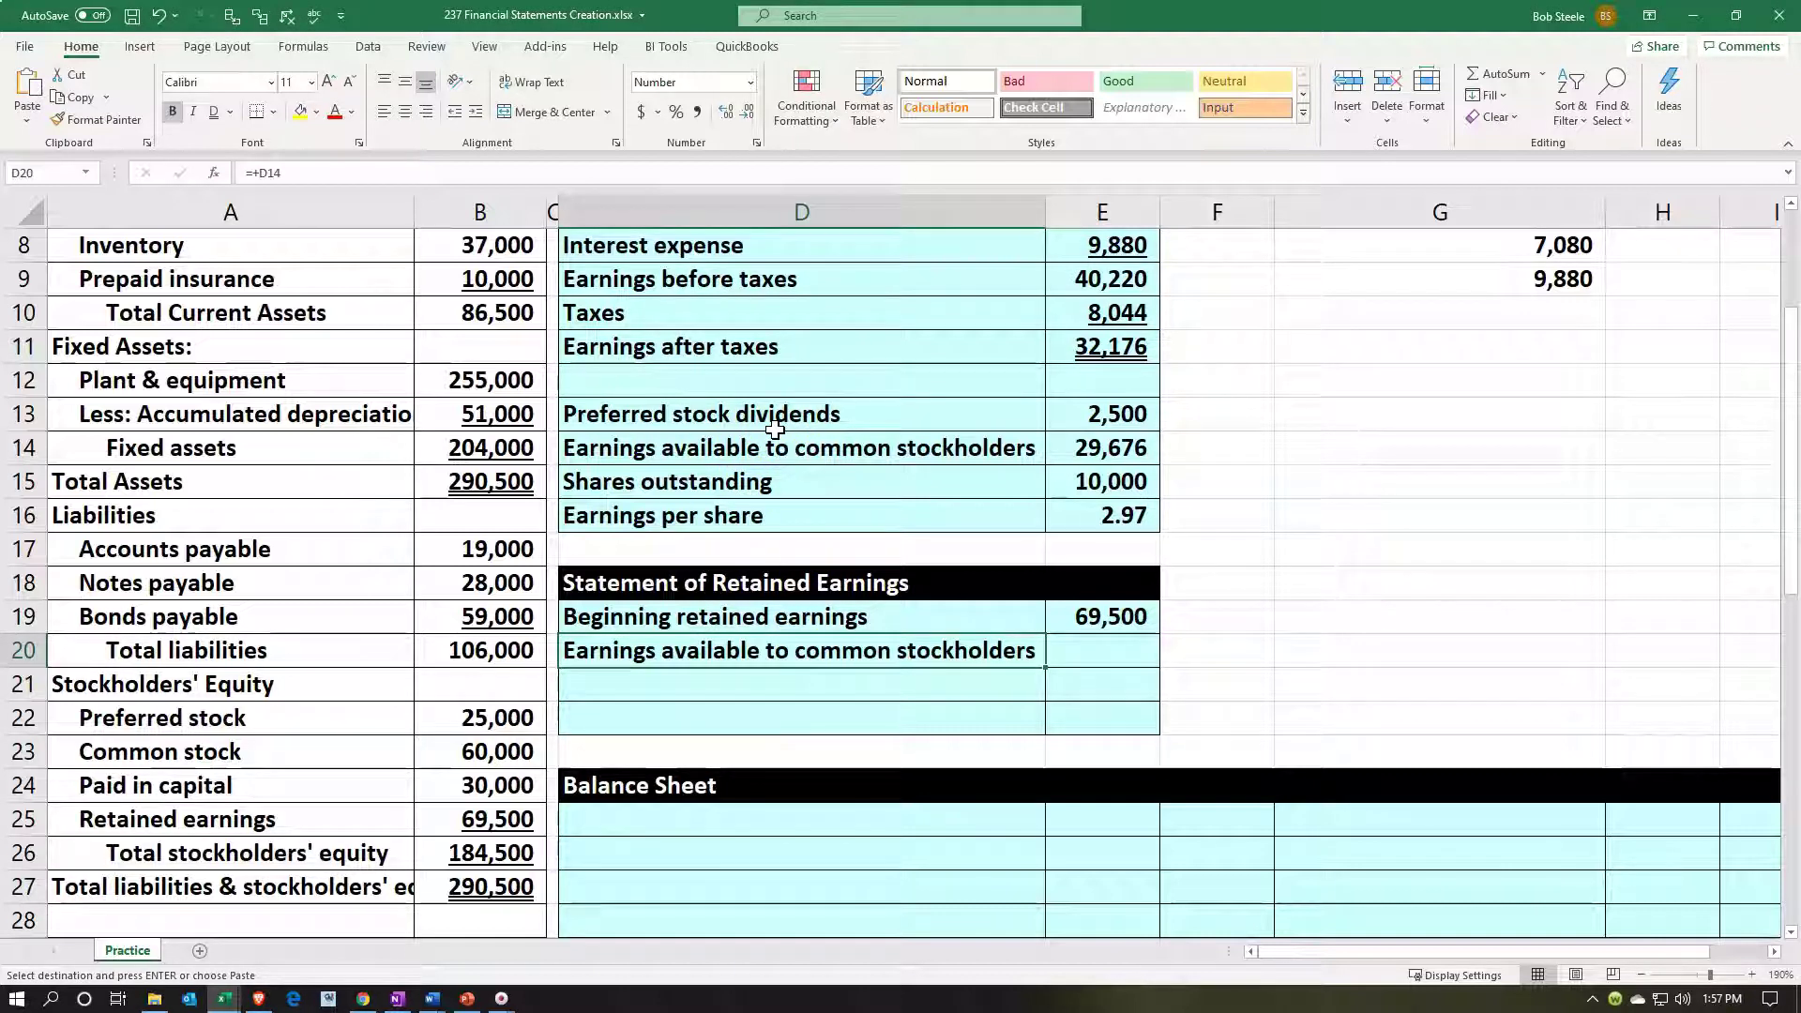
key("Right")
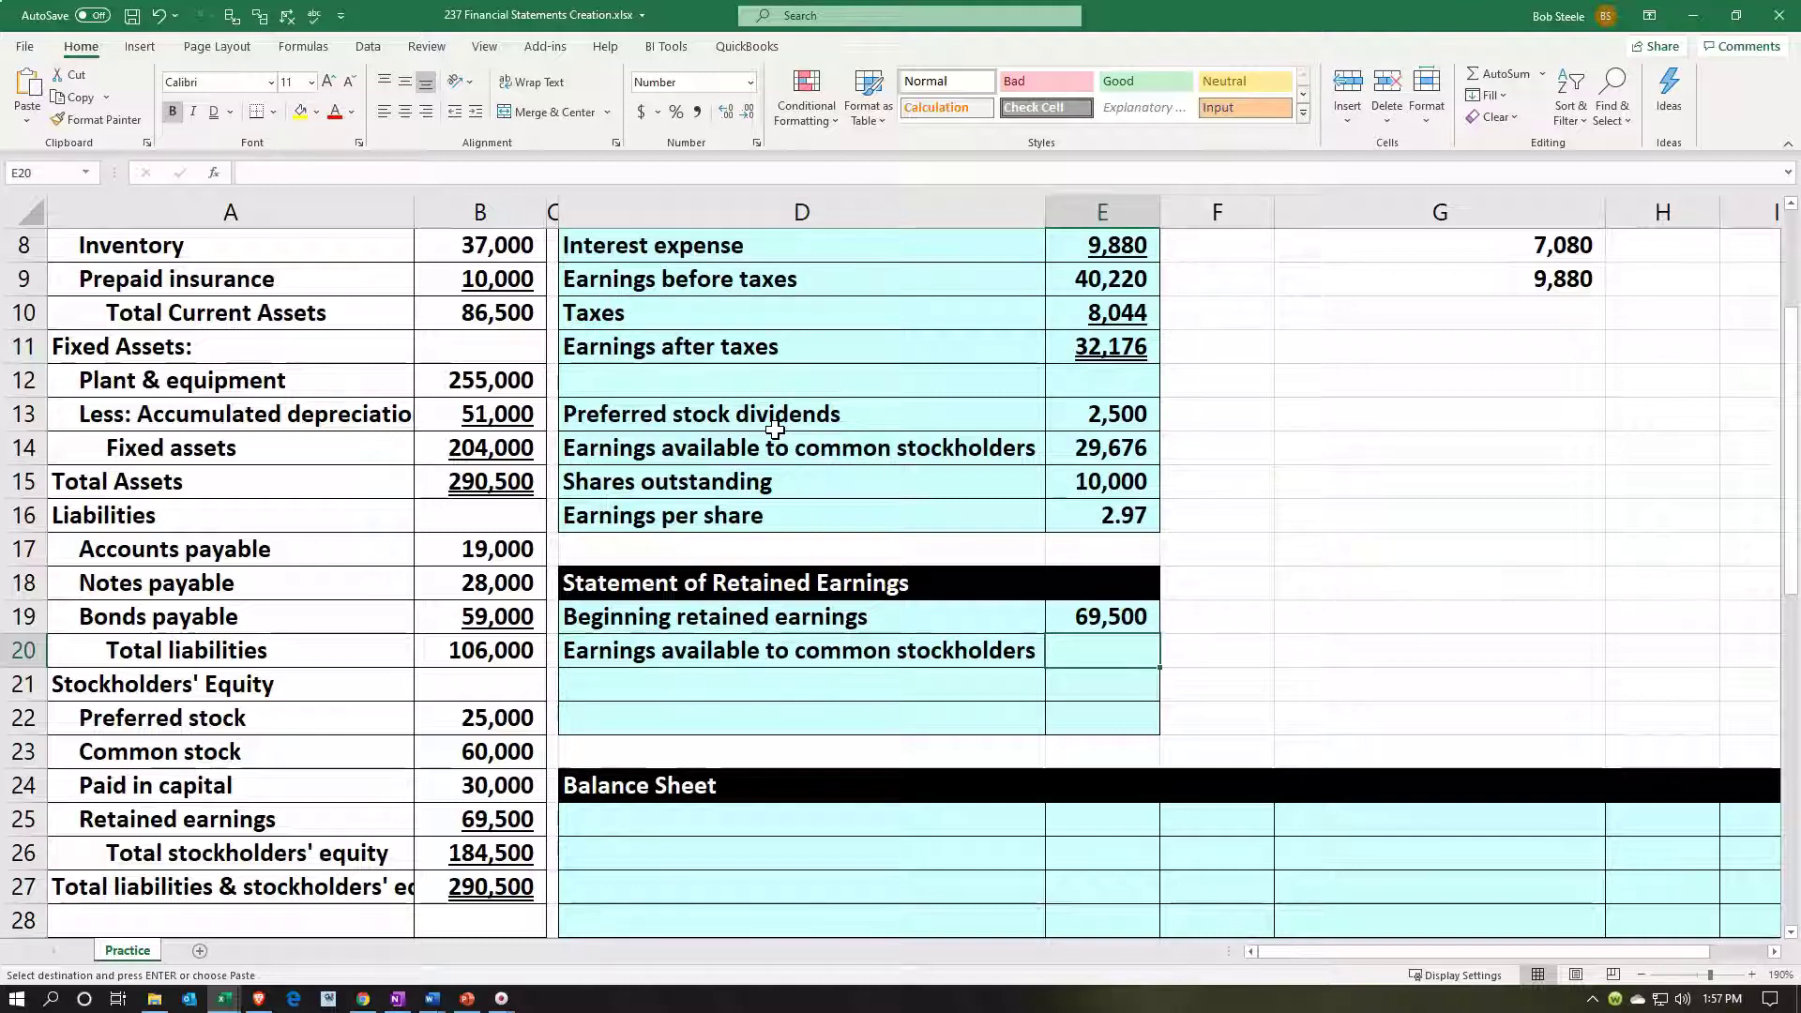
type("=")
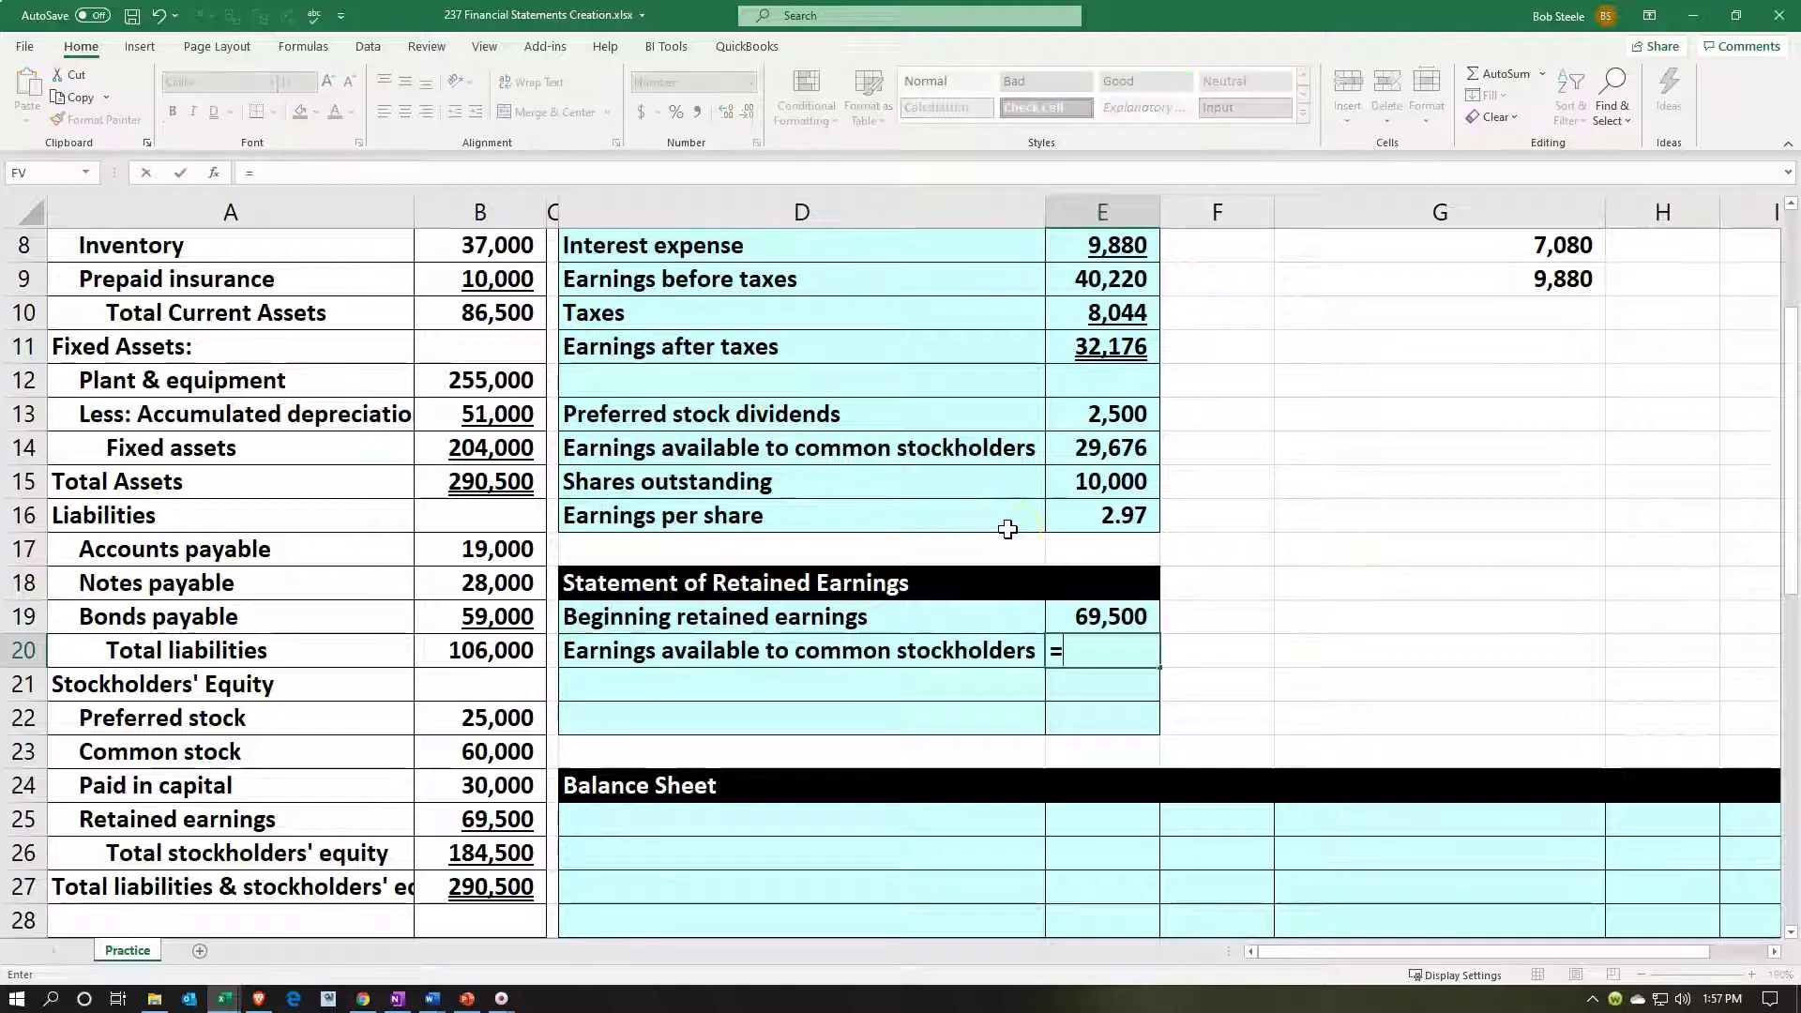
key("Up")
key("Up")
key("Up")
key("Up")
key("Up")
key("Up")
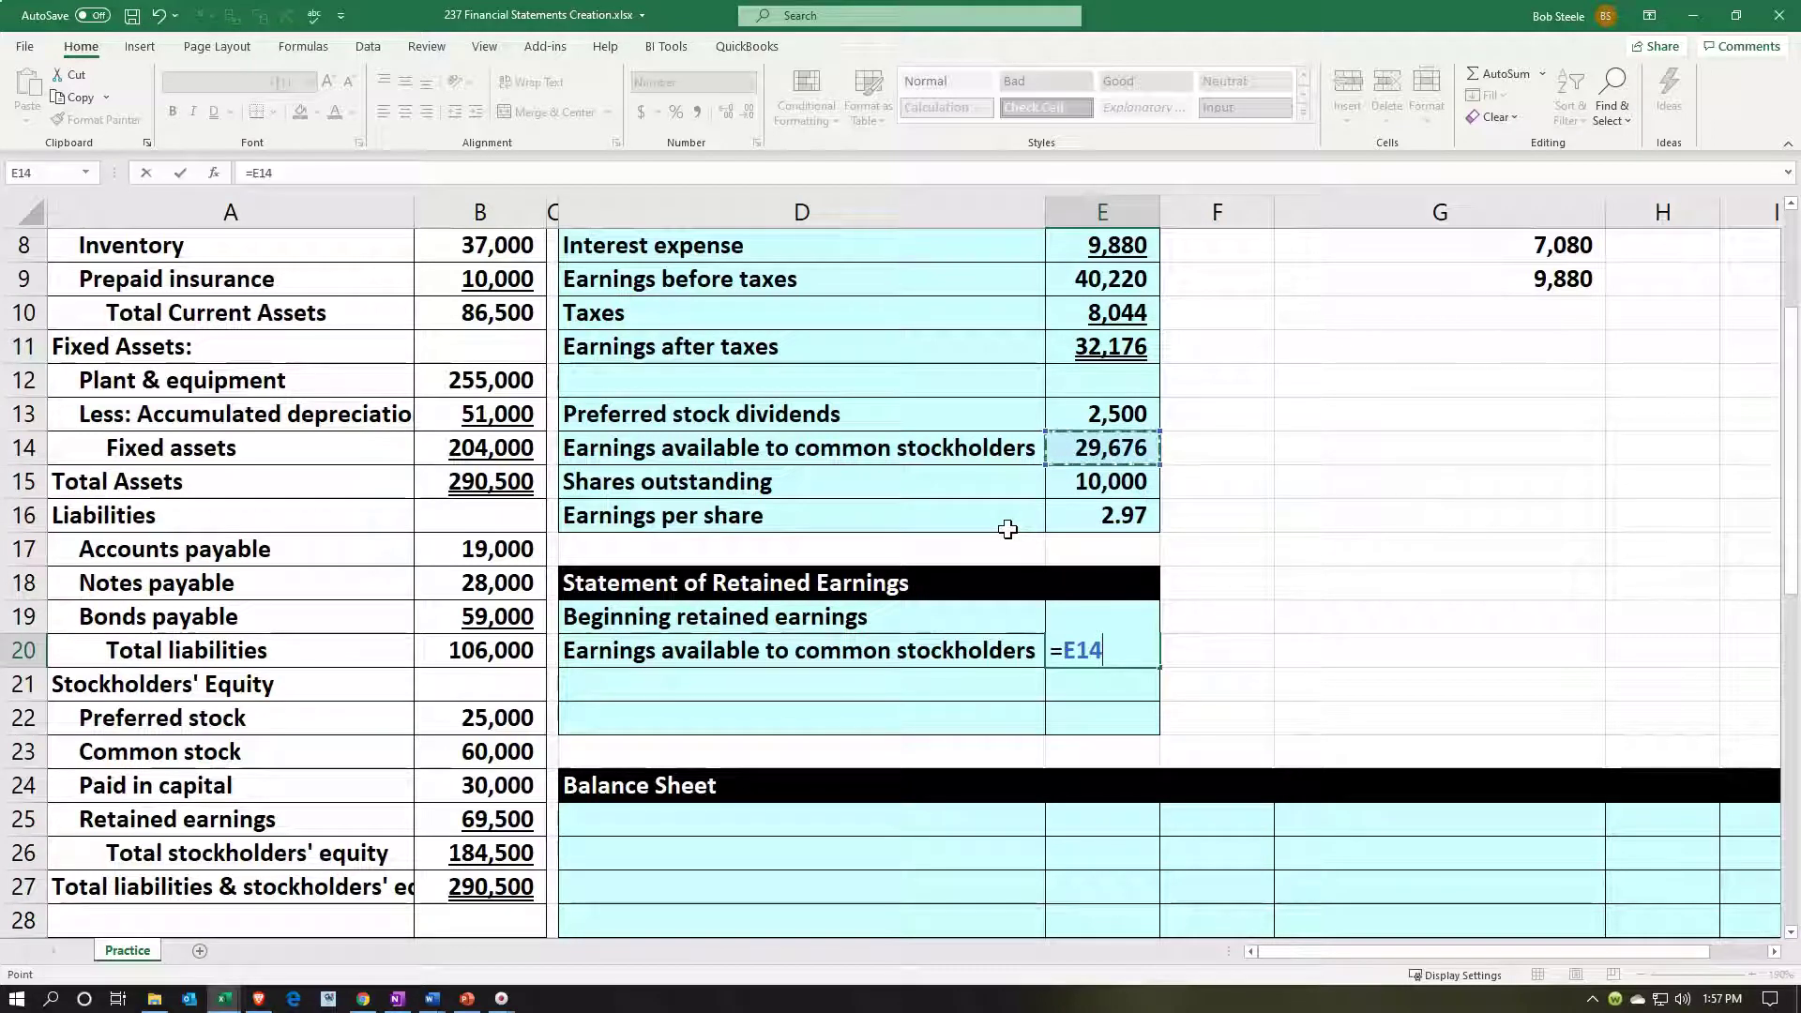
key("Return")
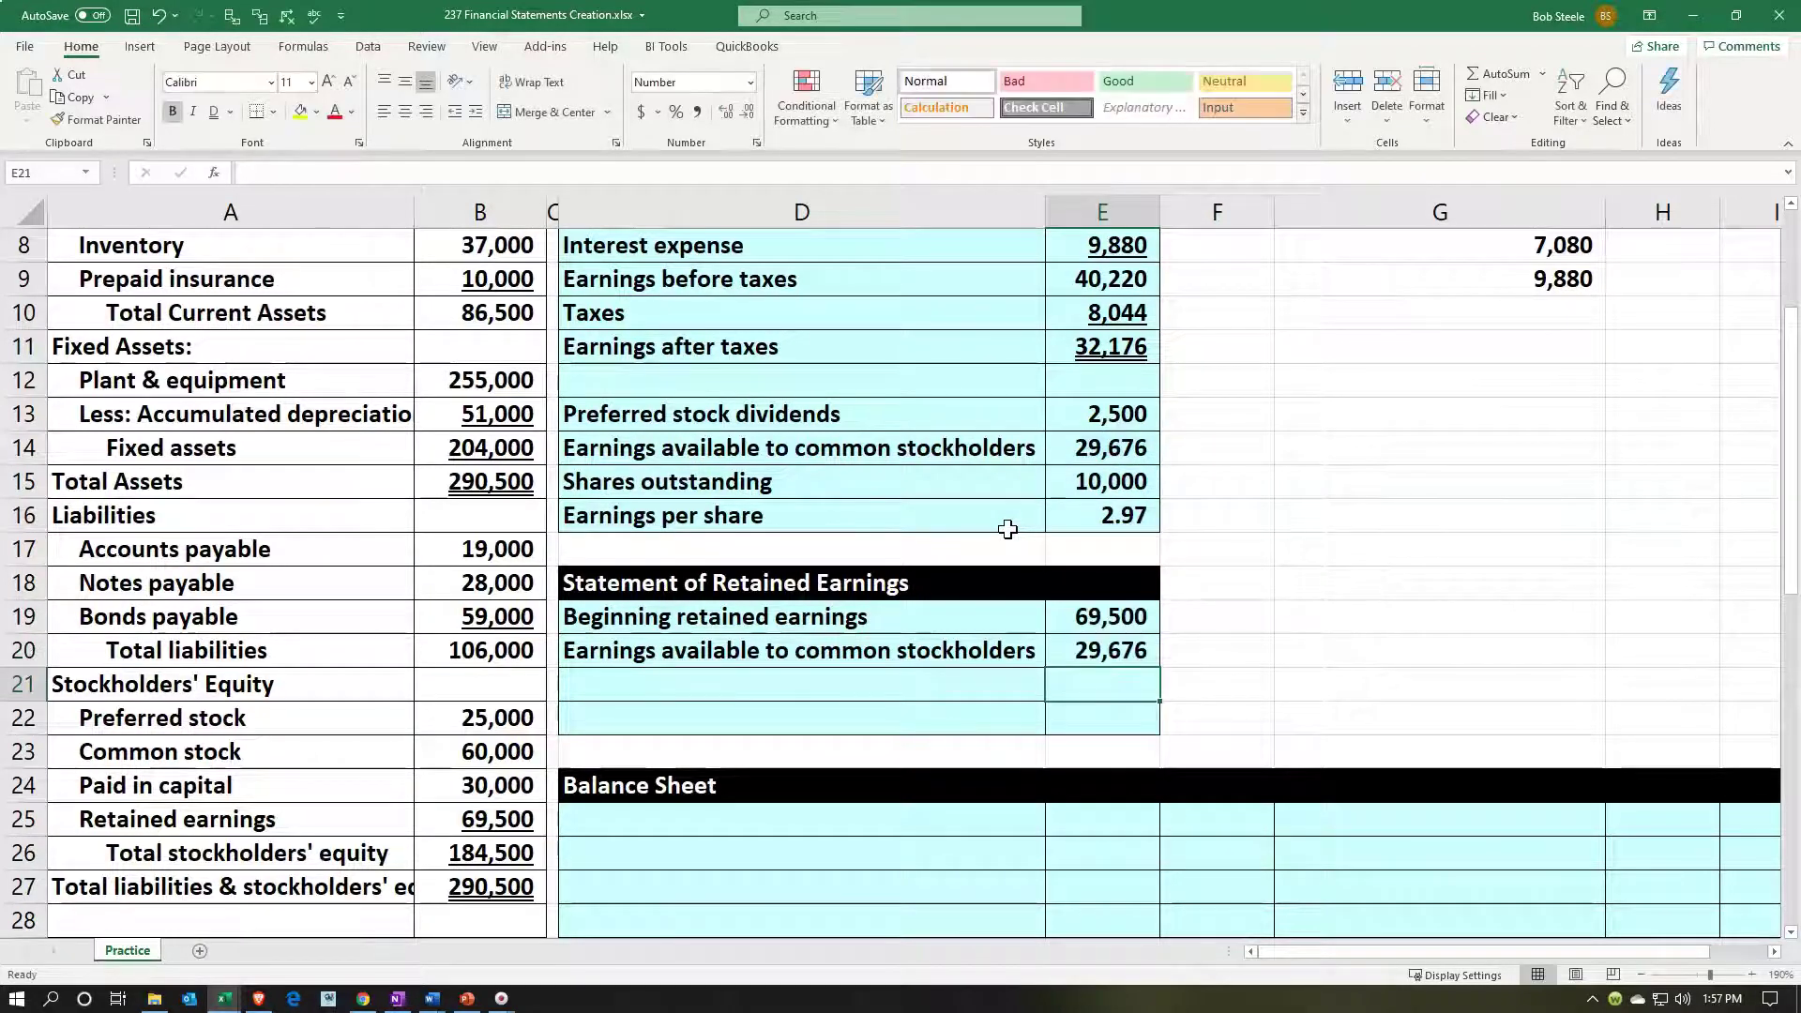
Step: Add a "Dividends" line in row 21 and link E21 to the common stock dividends in the assumptions with =B40
key("Left")
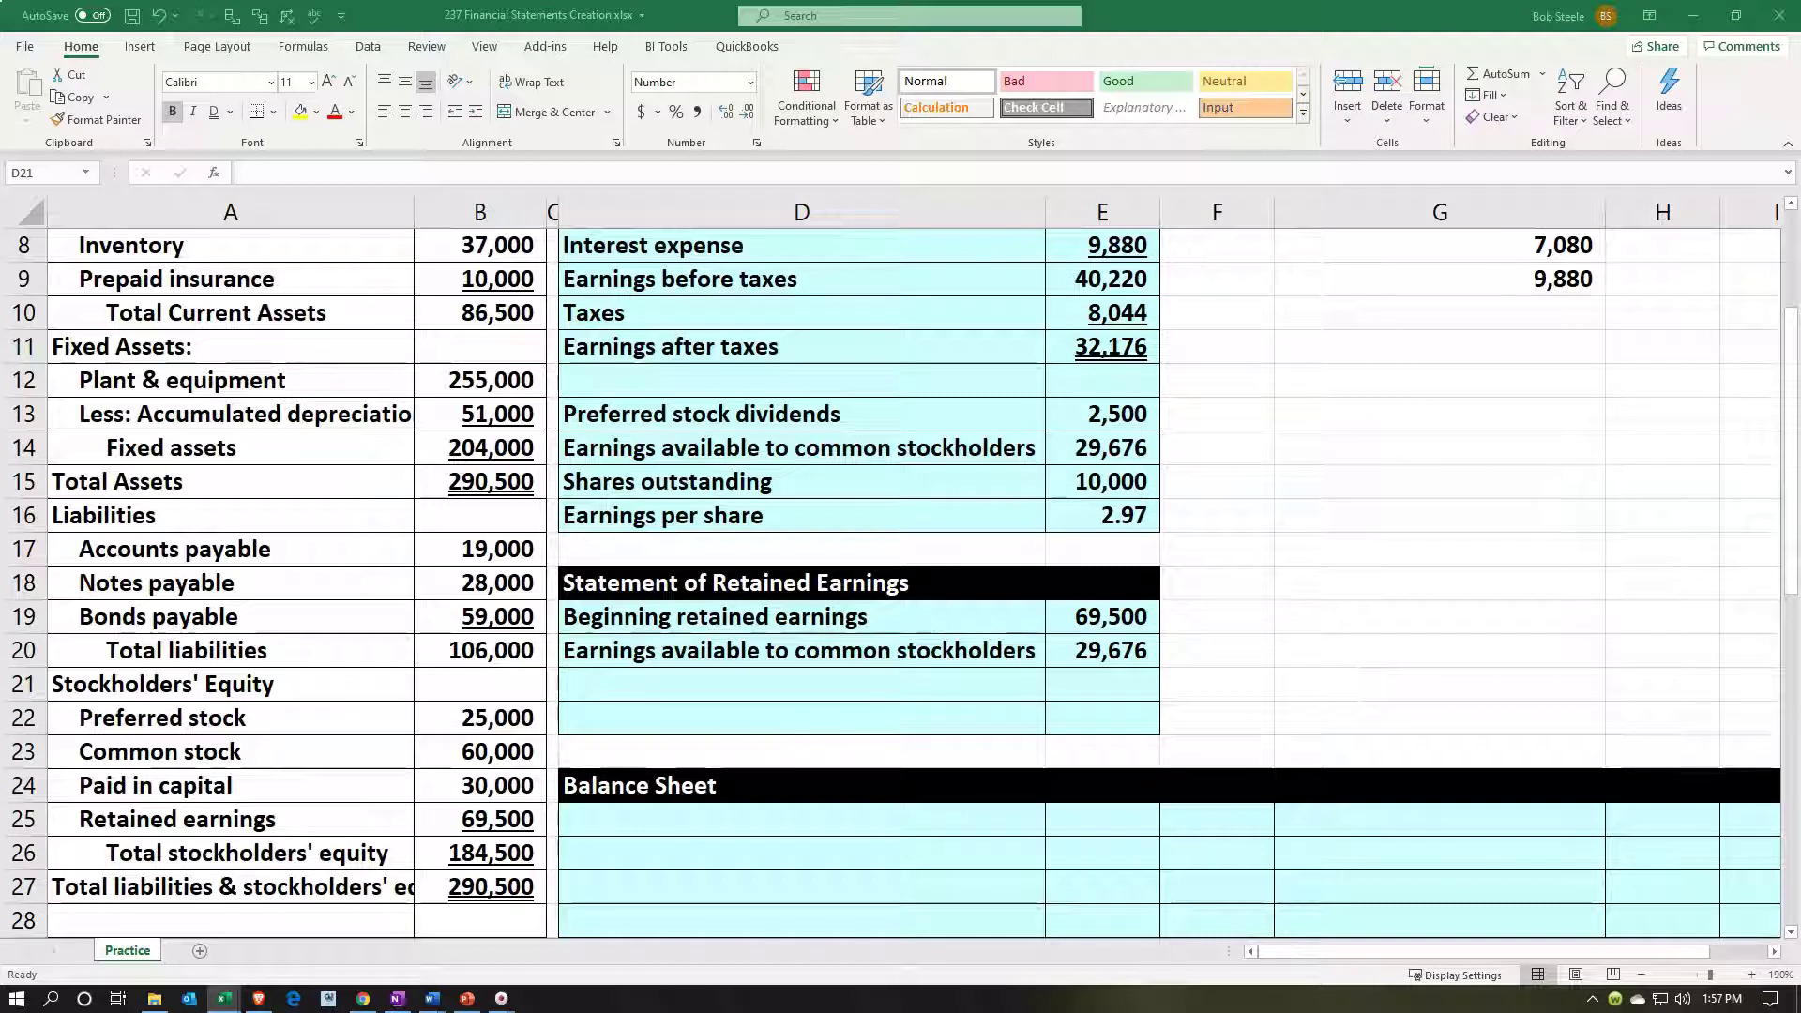
left_click(687, 655)
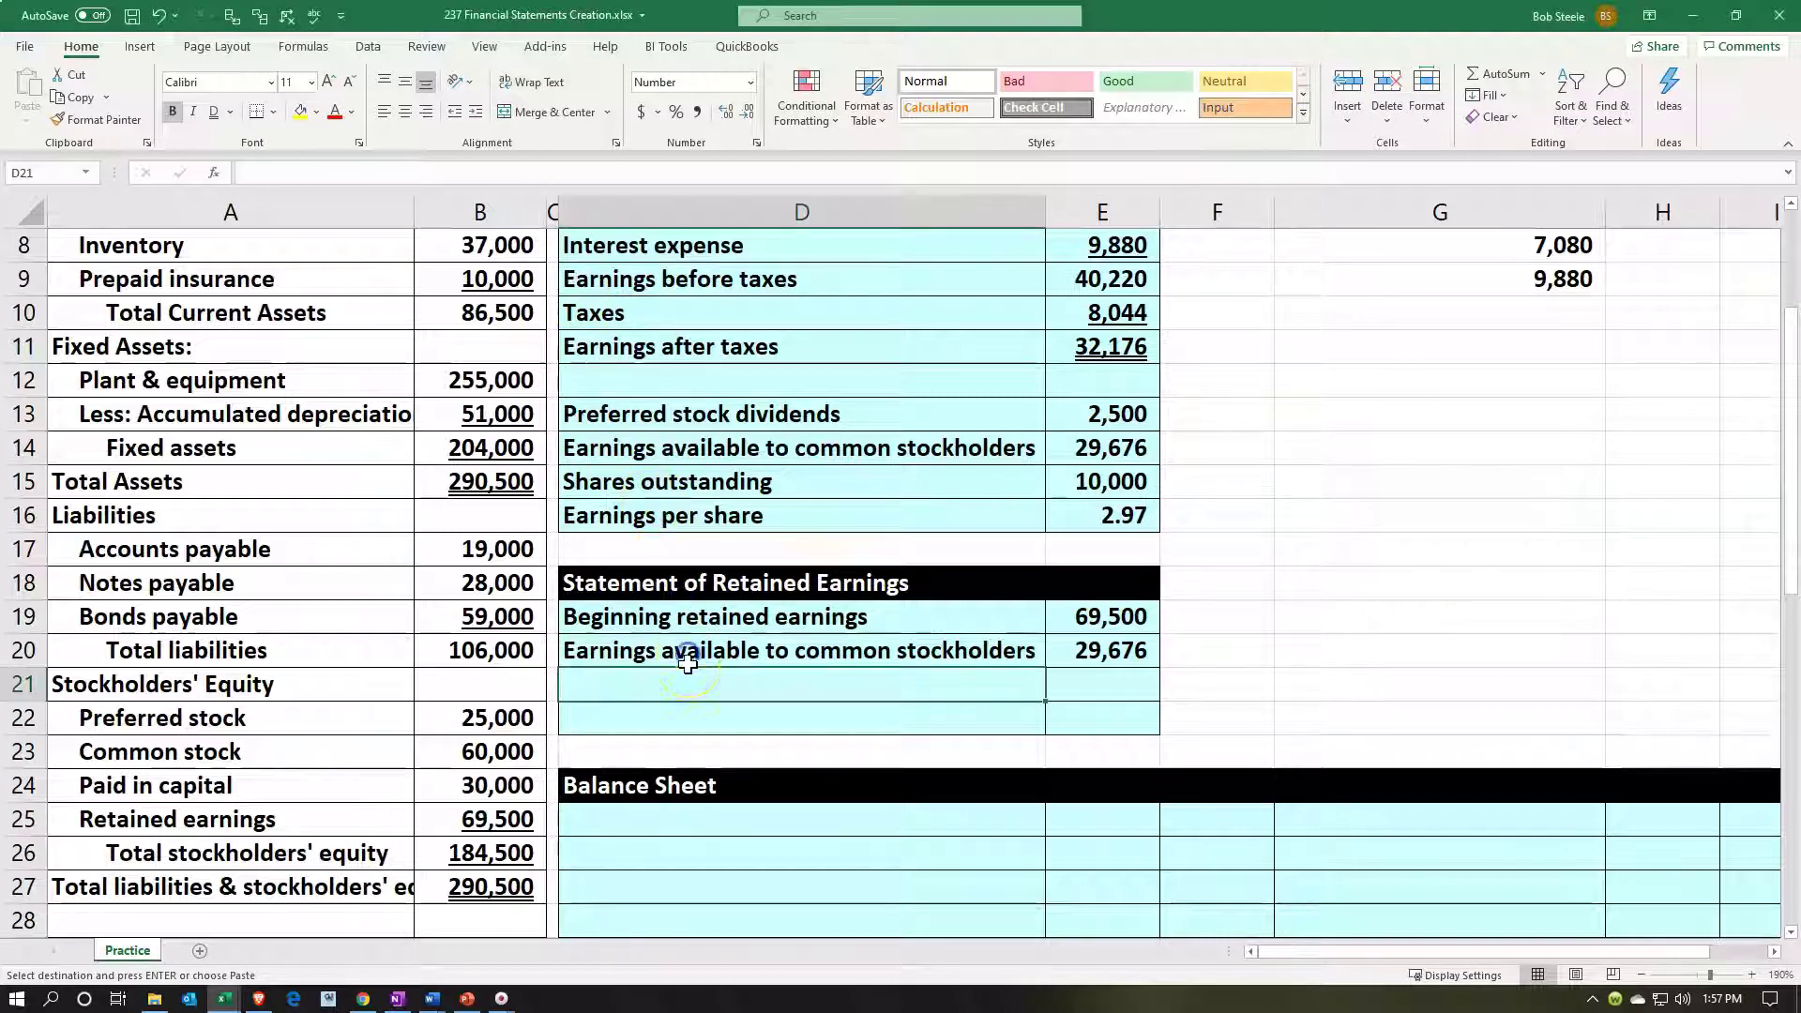
type("Dividends")
key("Tab")
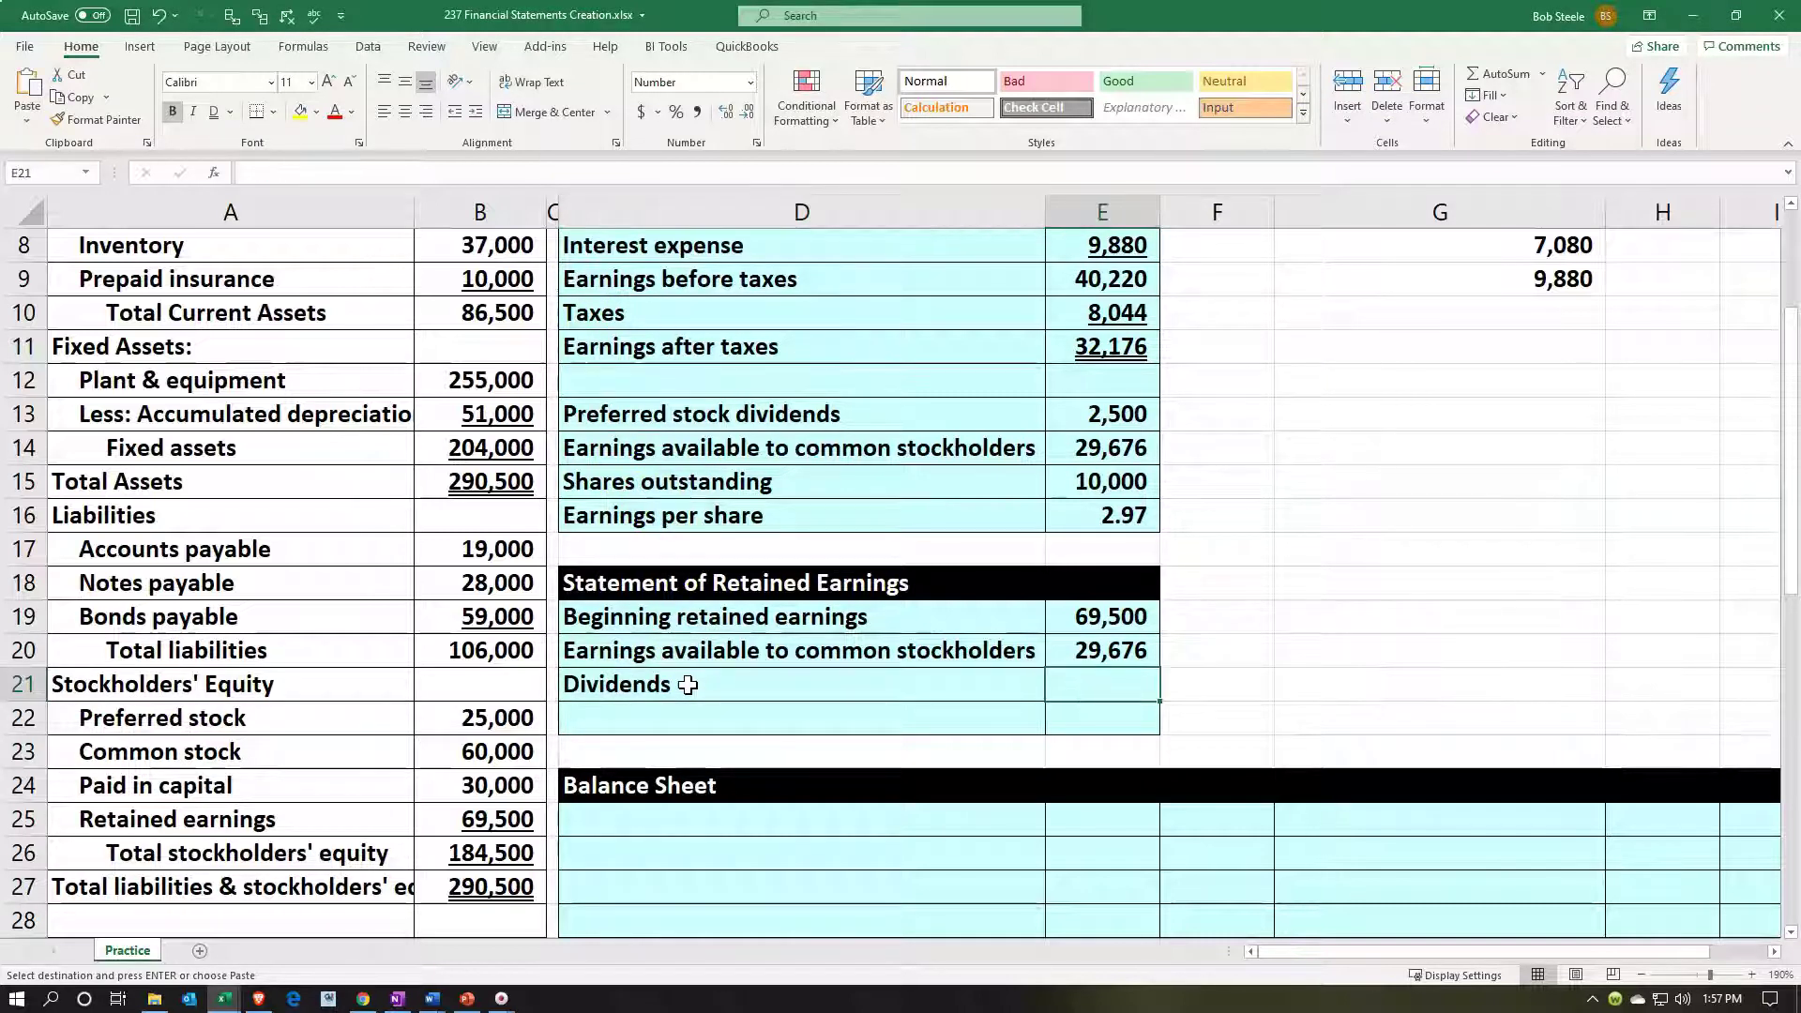
type("=")
key("Down")
key("Down")
key("Down")
key("Down")
key("Down")
key("Down")
key("Down")
key("Down")
key("Down")
key("Down")
key("Down")
key("Down")
key("Down")
key("Down")
key("Down")
key("Down")
key("Down")
key("Down")
key("Down")
key("Down")
key("Down")
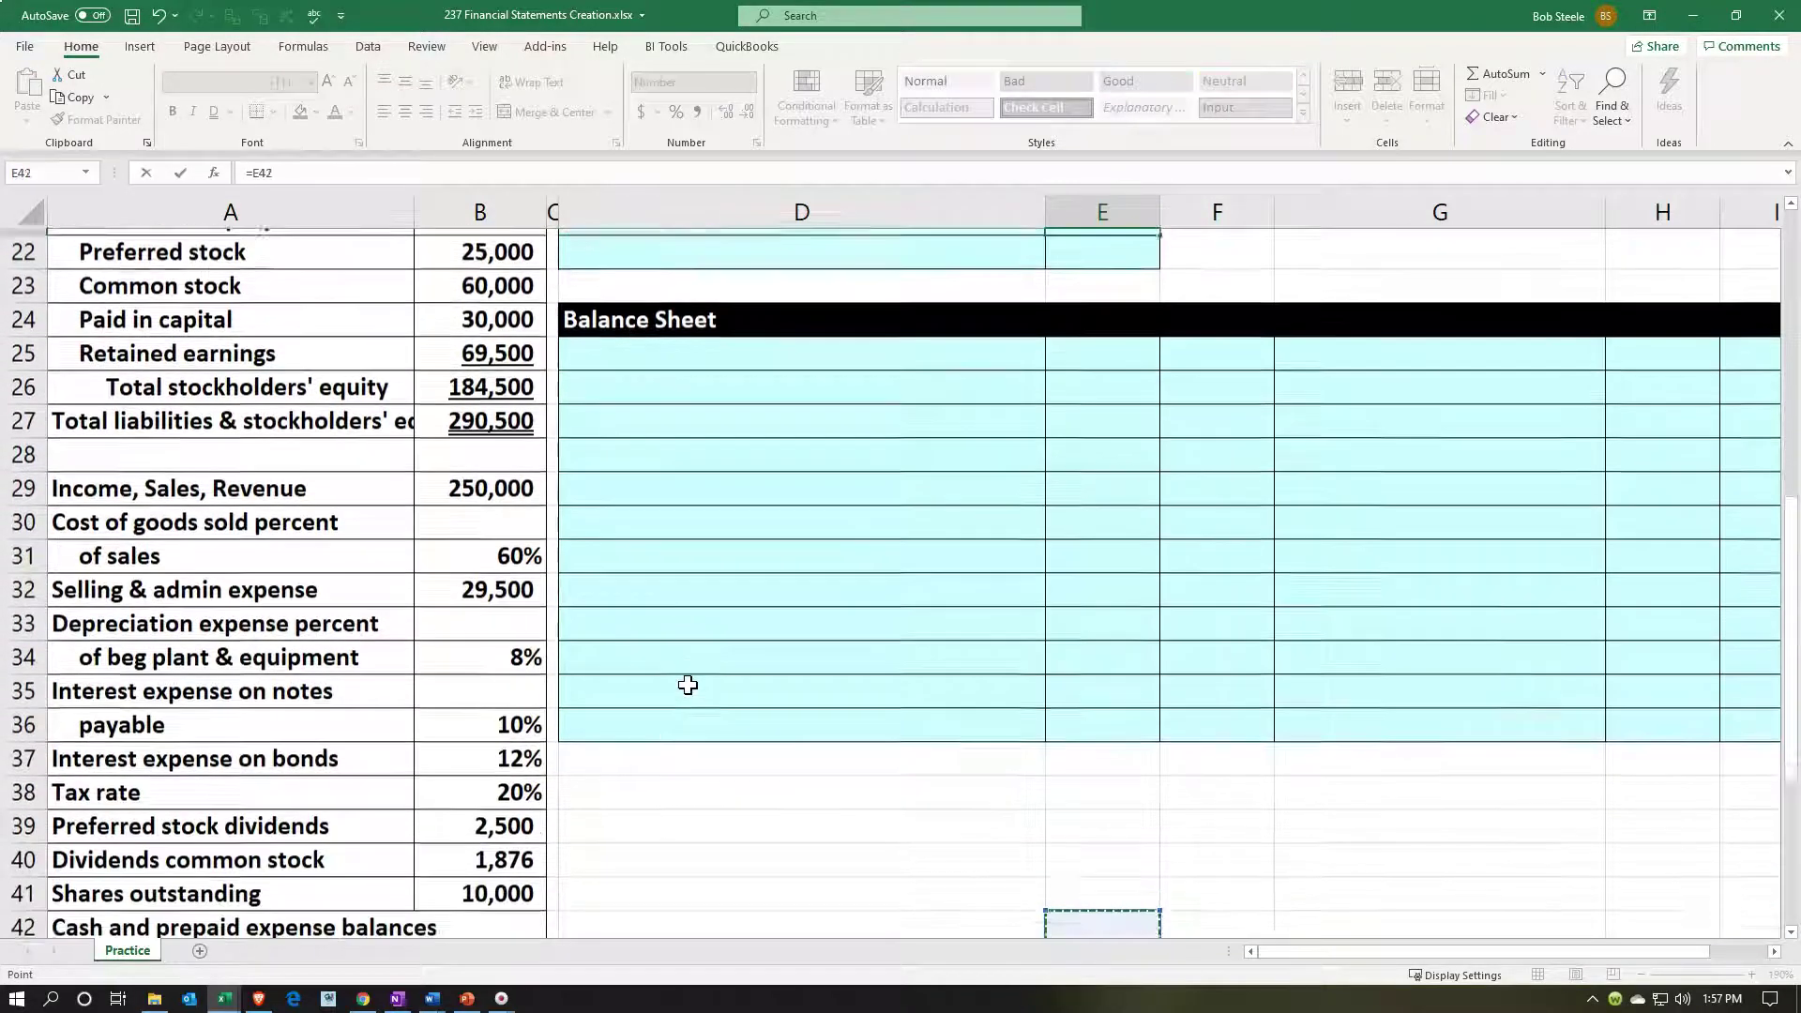
key("Down")
key("Down")
key("Down")
key("Left")
key("Left")
key("Down")
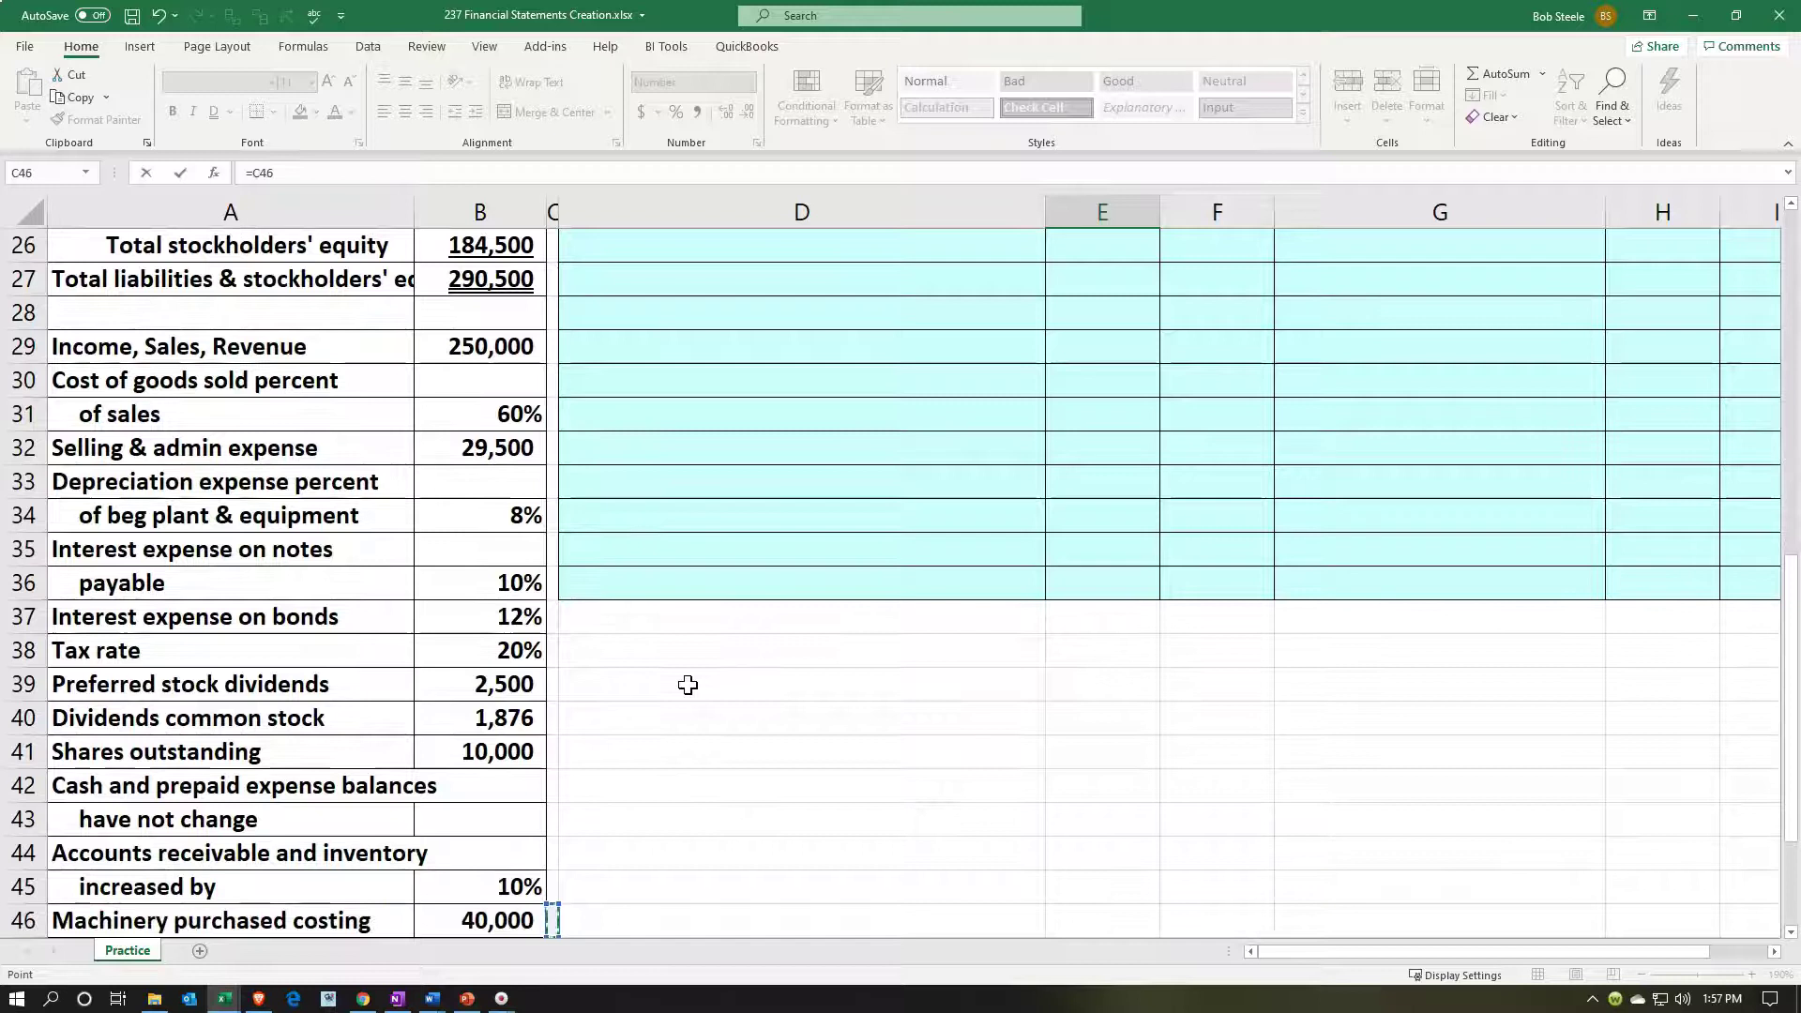
key("Down")
key("Down")
key("Down")
key("Down")
key("Down")
key("Down")
key("Down")
key("Down")
key("Down")
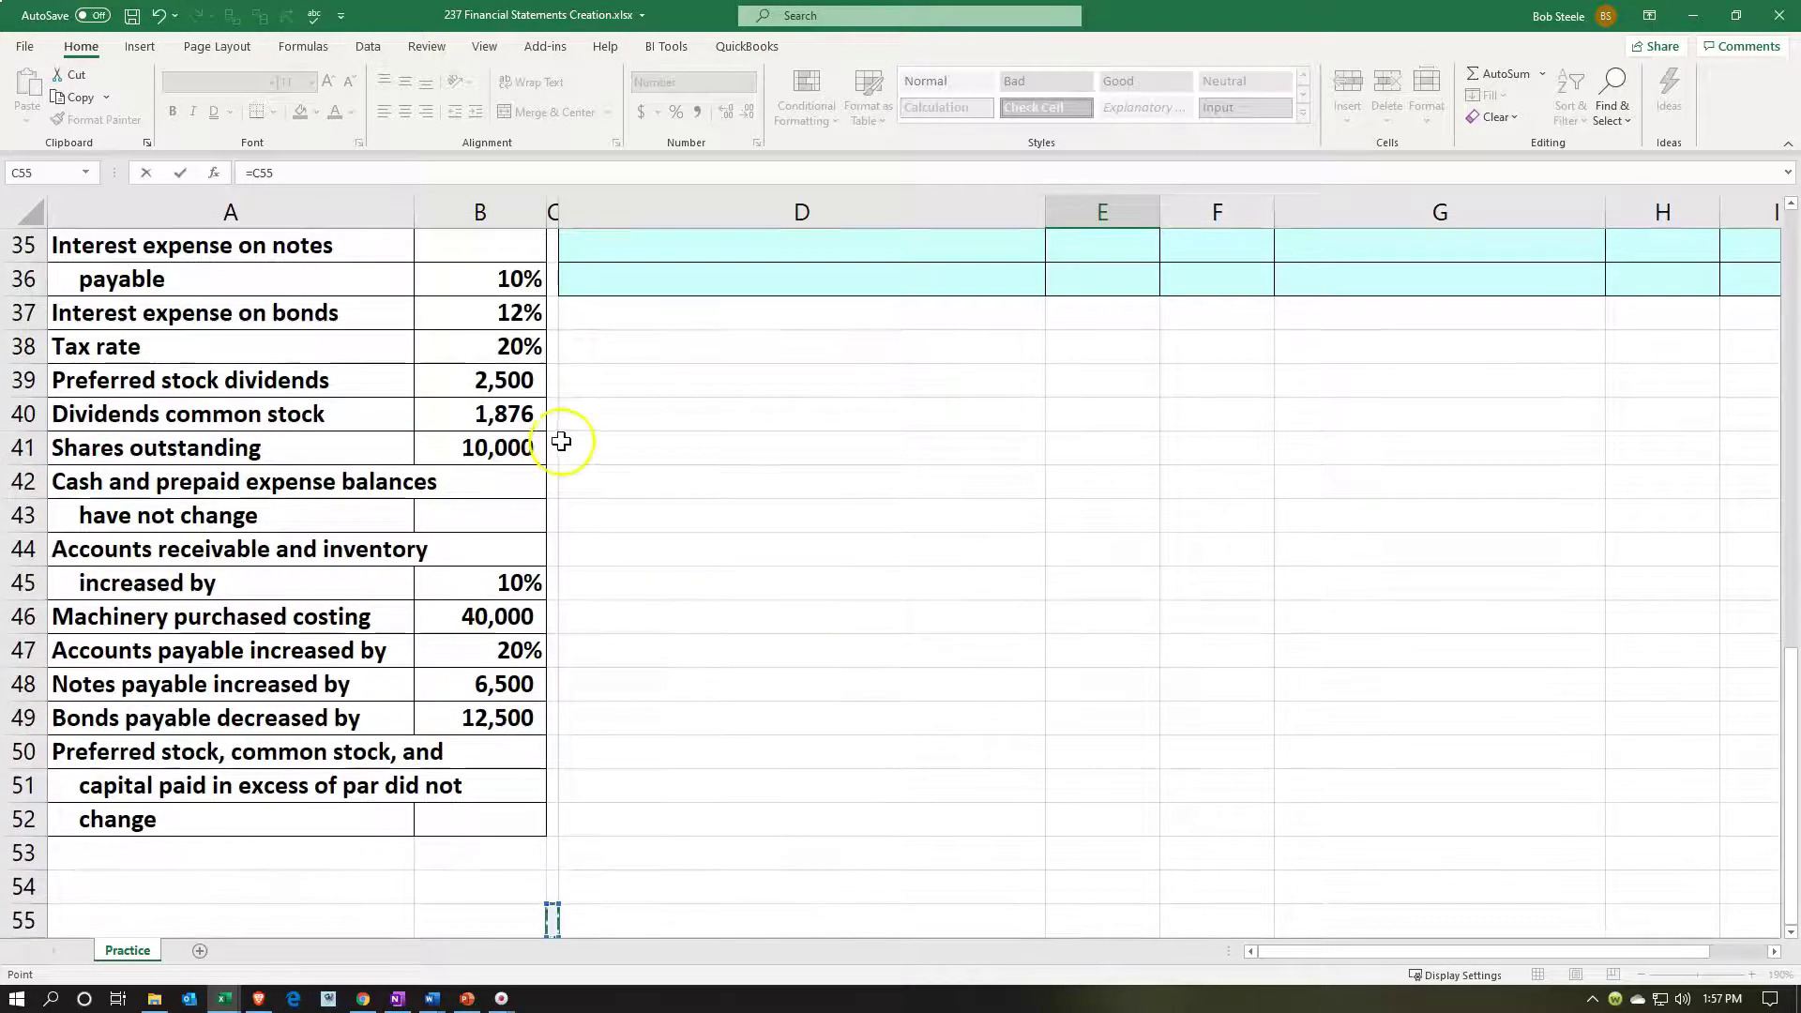
left_click(507, 414)
scroll(715, 536, "up", 1)
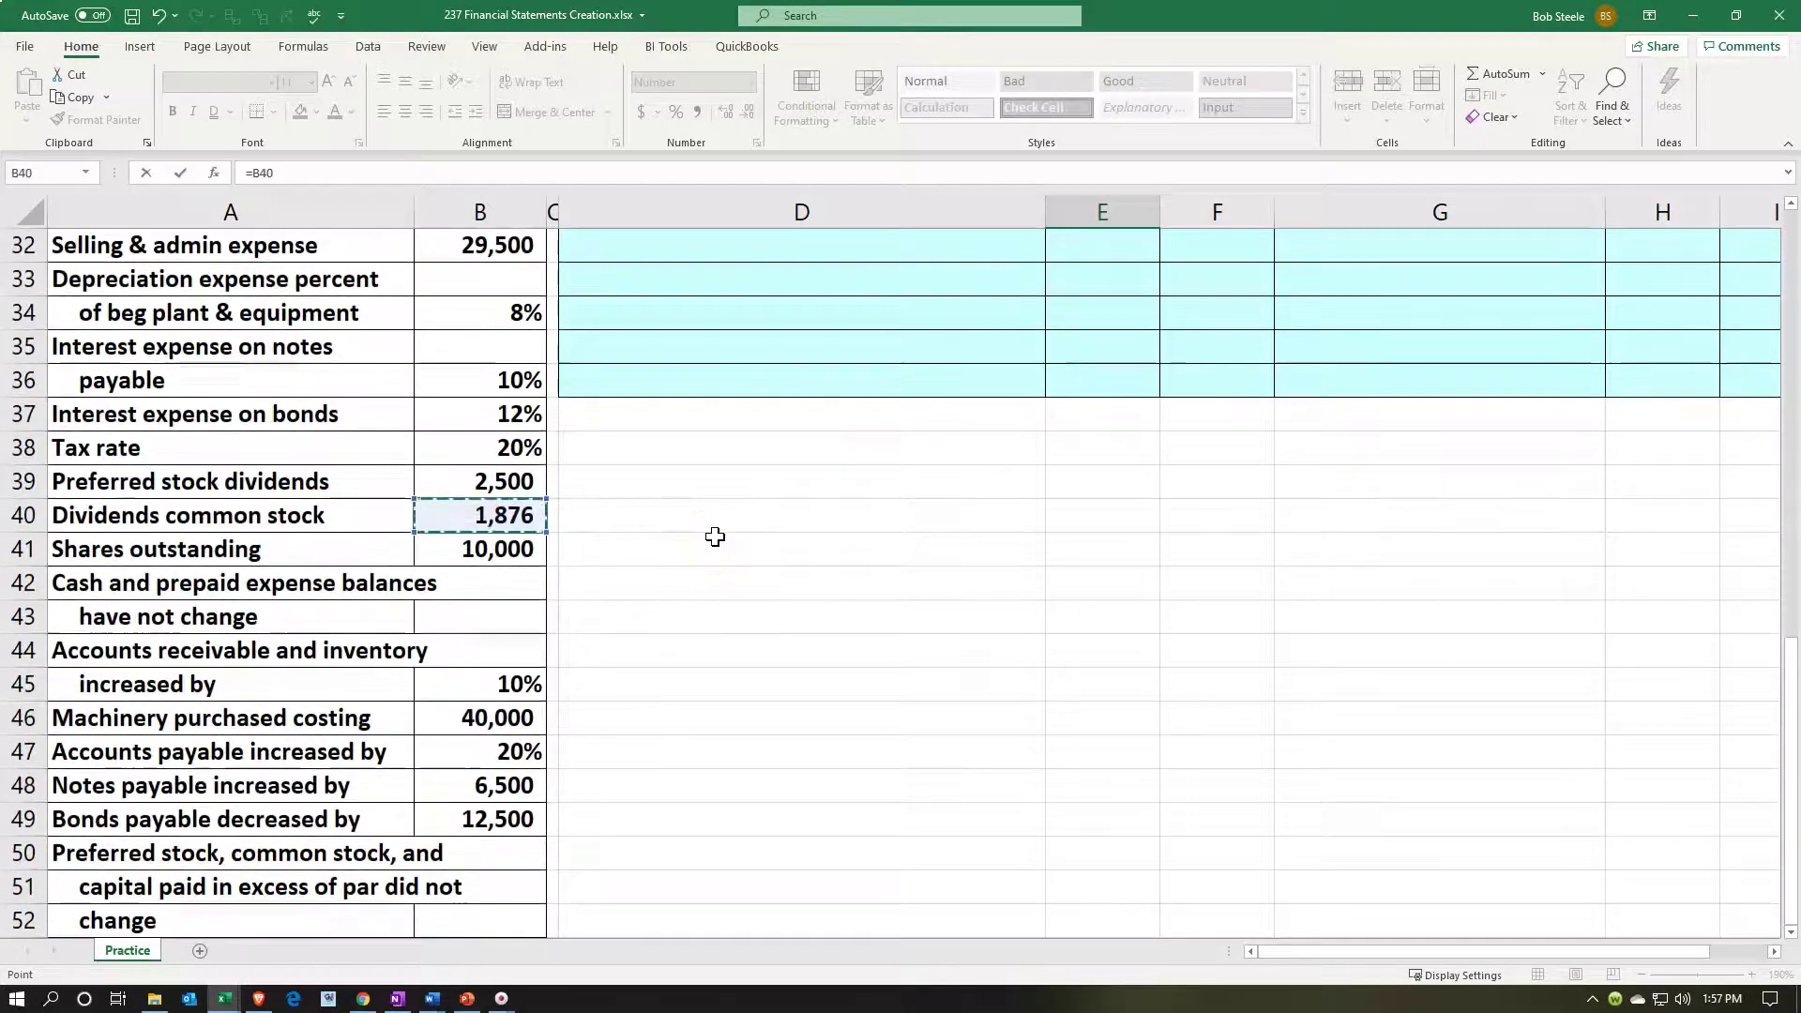
key("ctrl+Return")
Step: Add an "Ending retained earnings" line in row 22 that adds earnings to the beginning balance and subtracts dividends with =E19+E20-E21
scroll(714, 537, "up", 2)
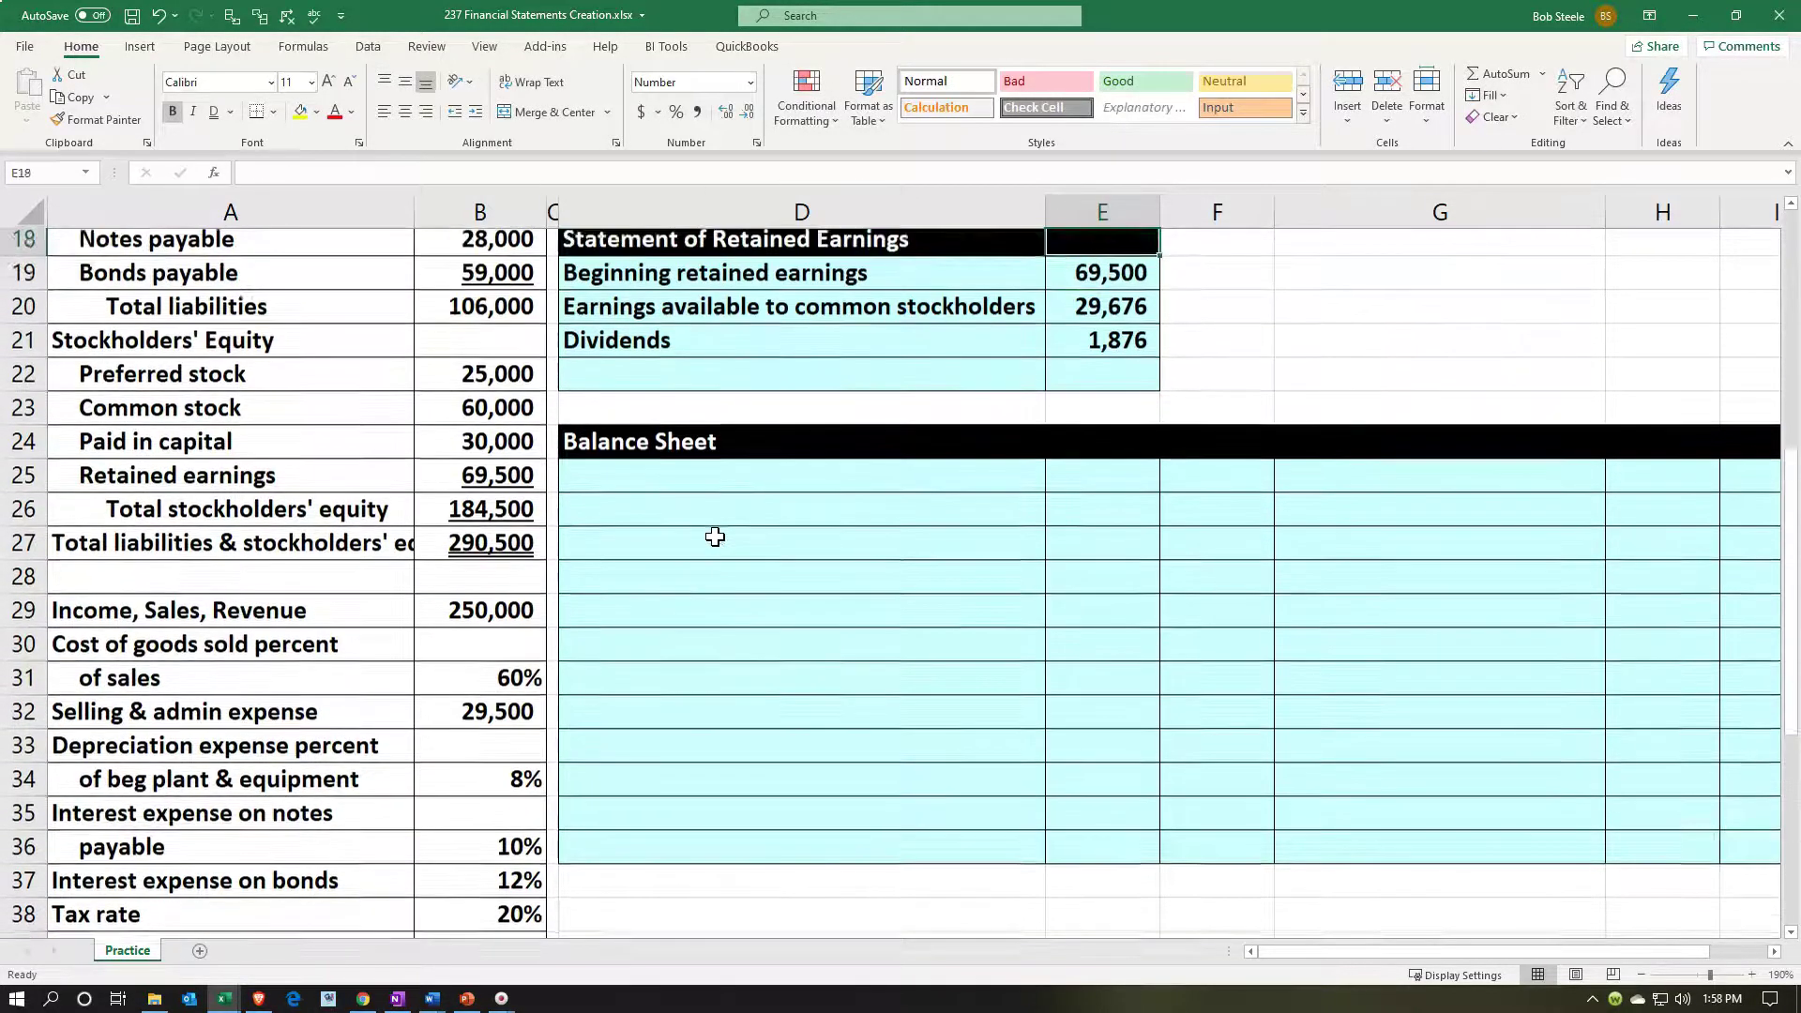
left_click(715, 532)
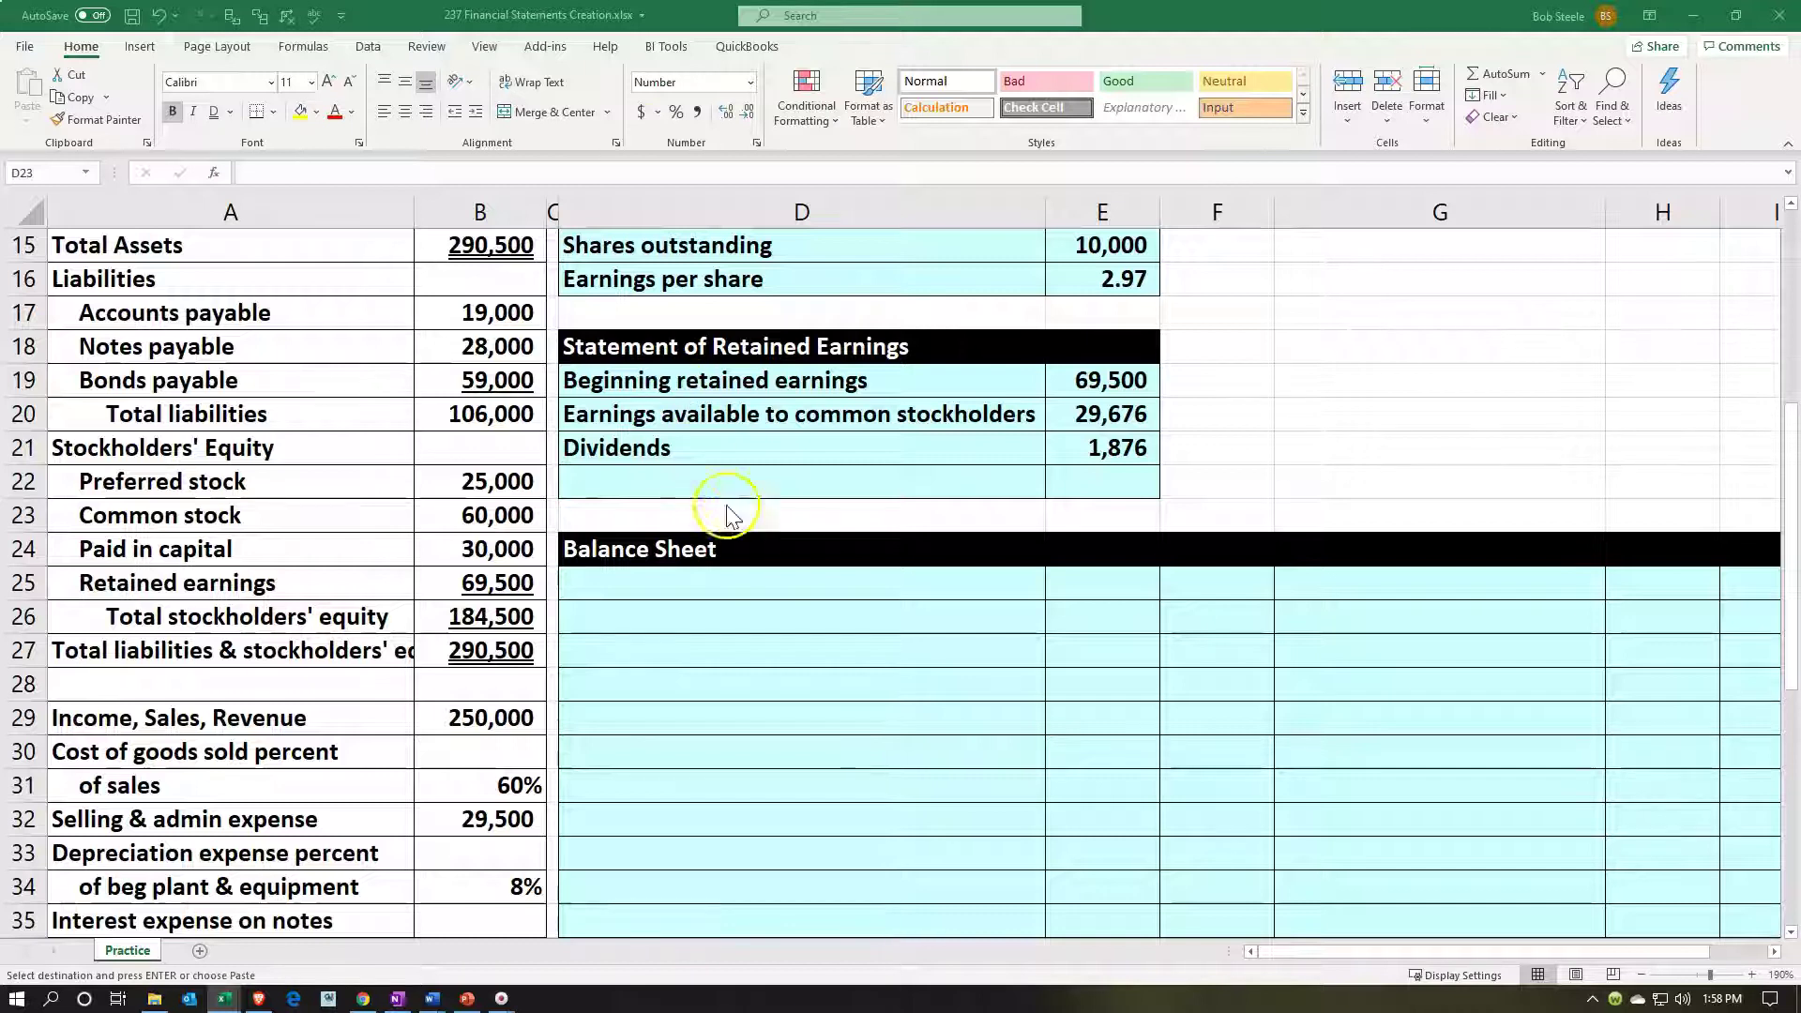
key("ctrl+c")
left_click(733, 472)
key("ctrl+v")
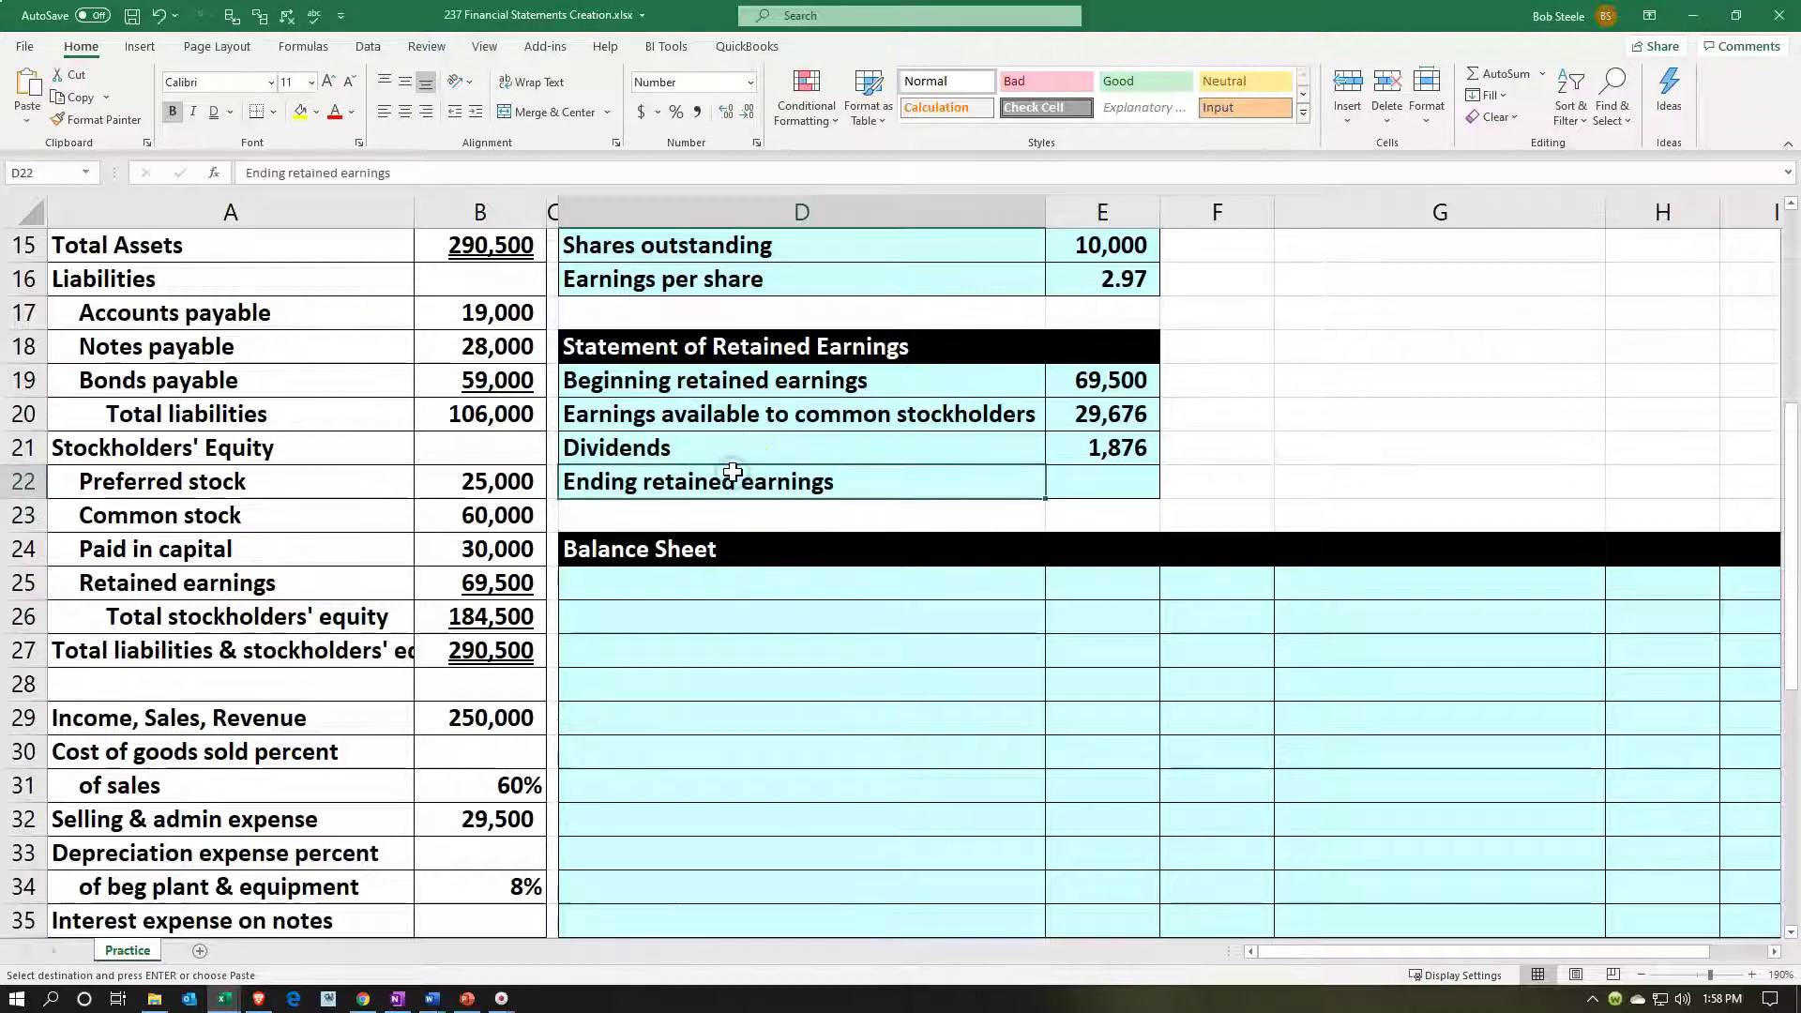
key("Right")
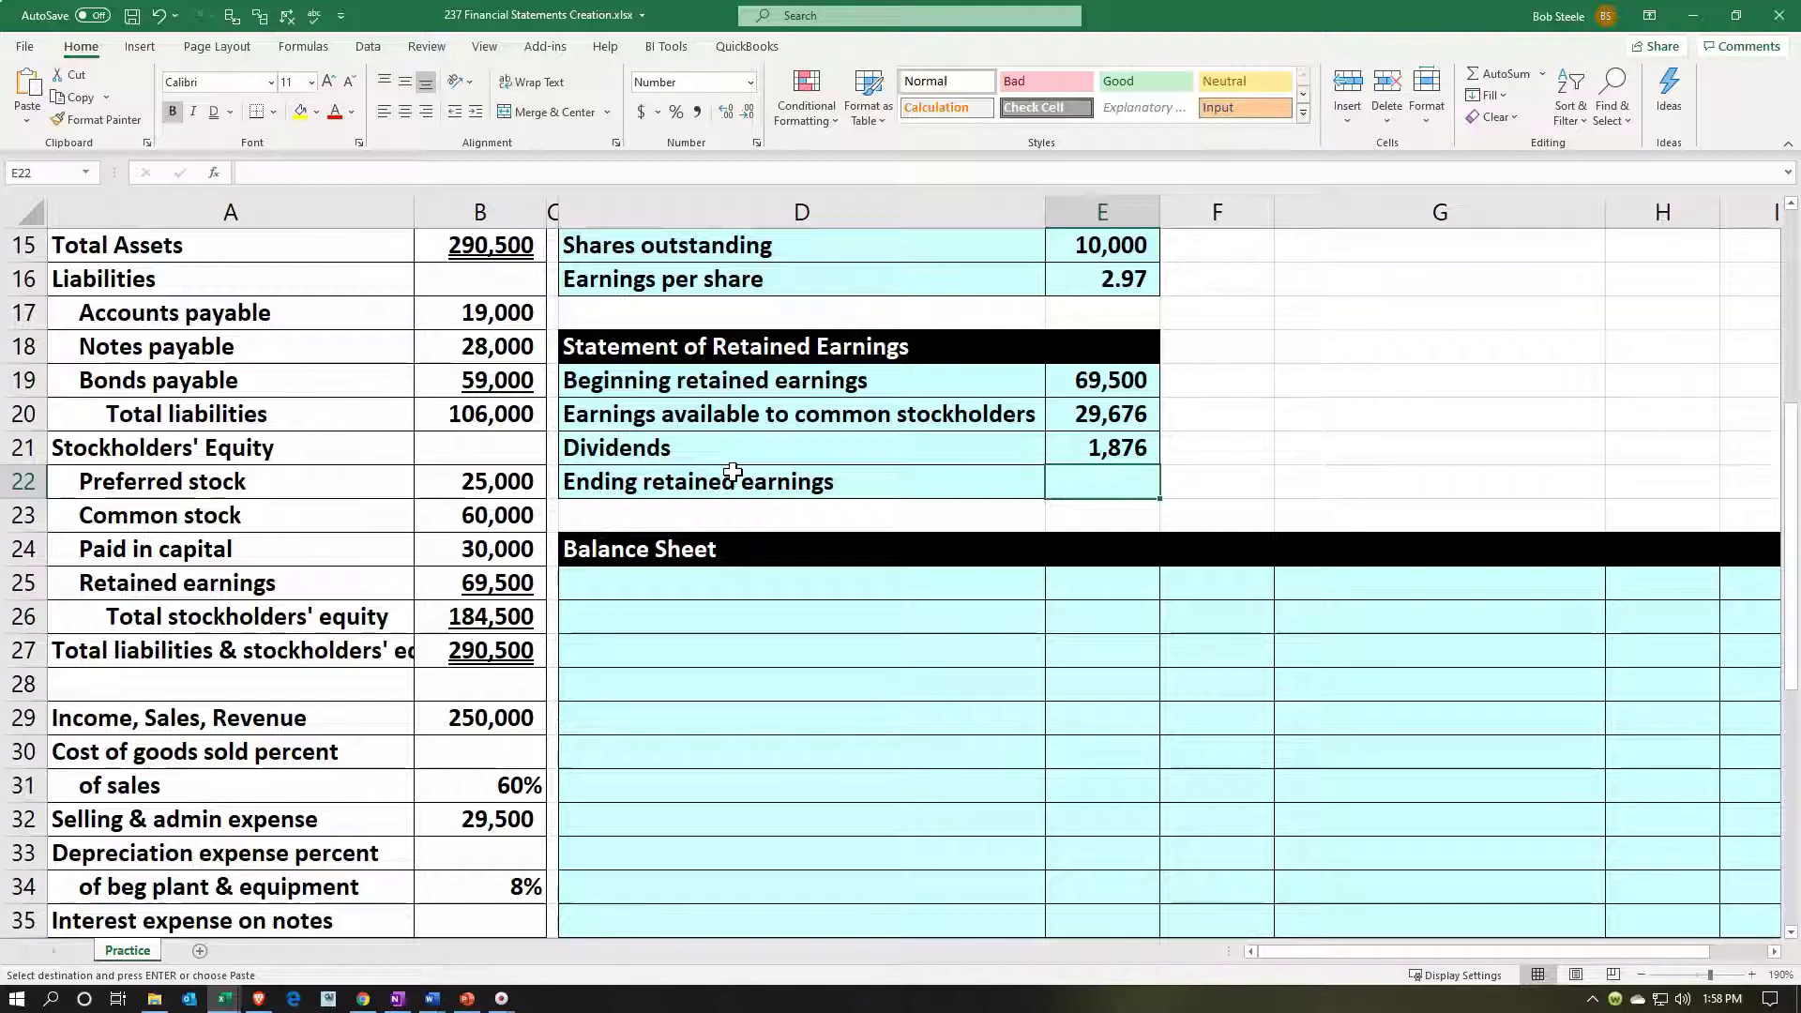
type("=")
key("Up")
key("Up")
key("Up")
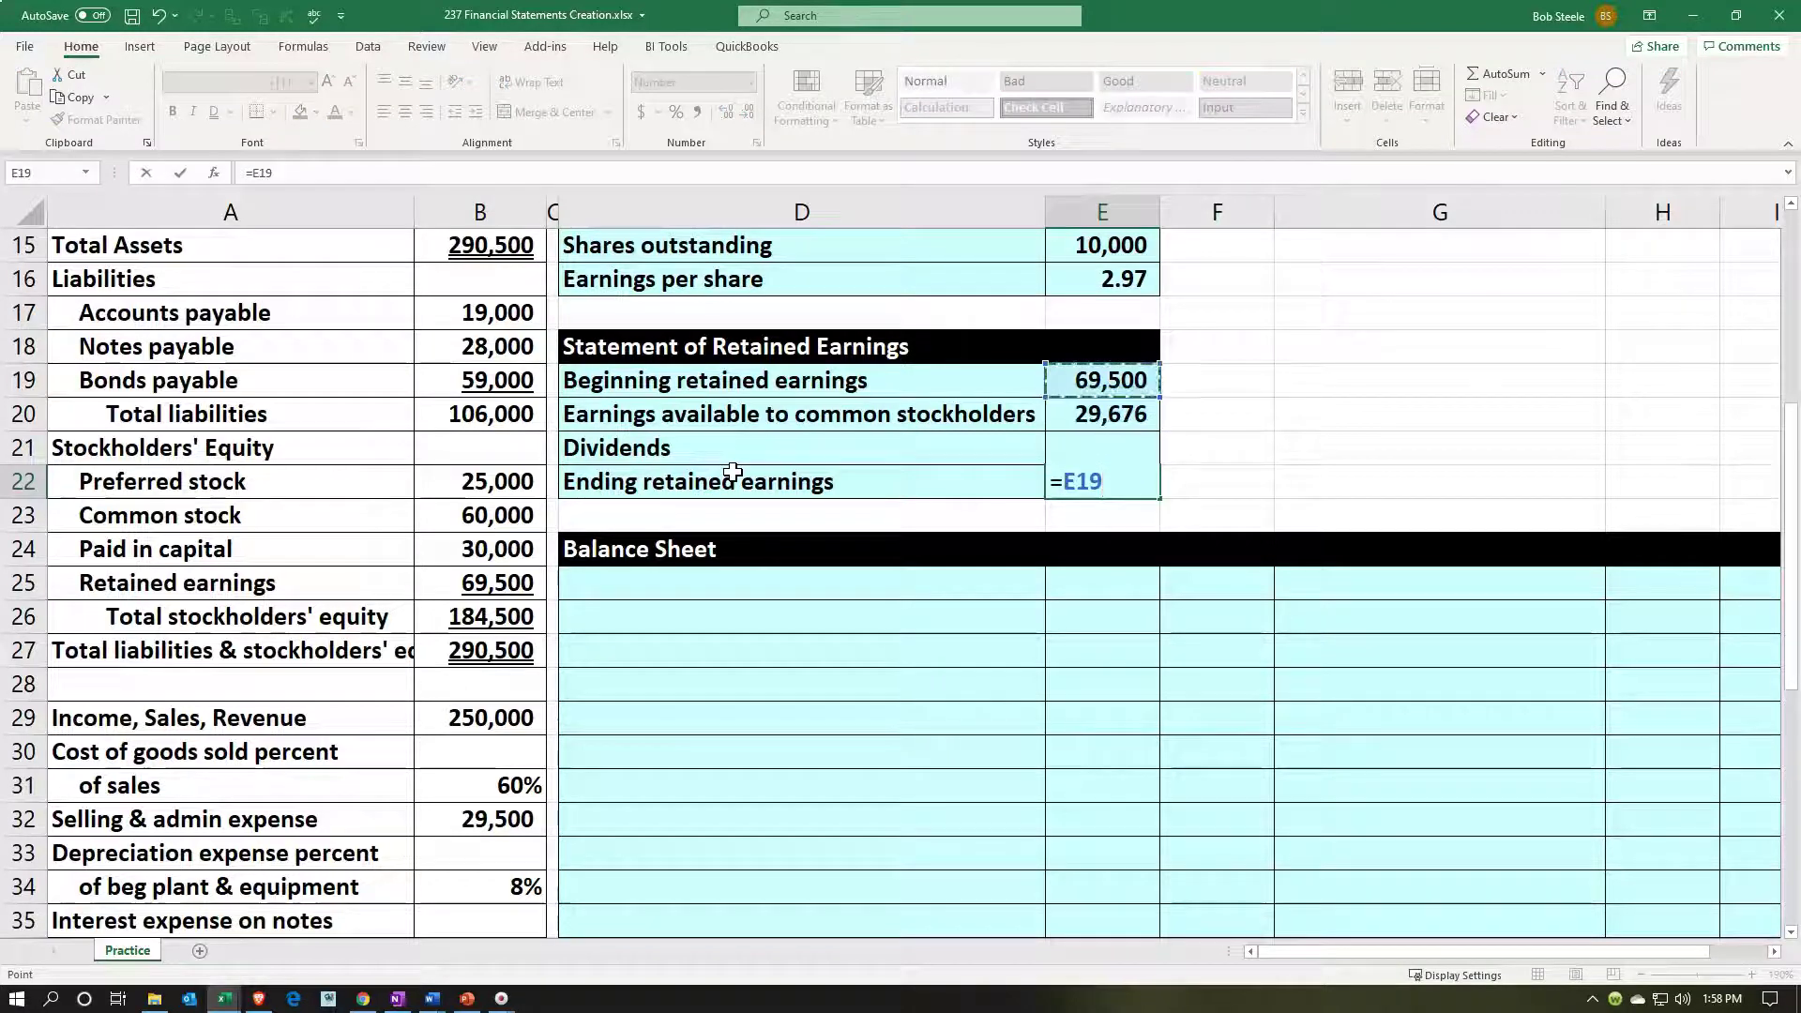
type("+")
key("Up")
key("Up")
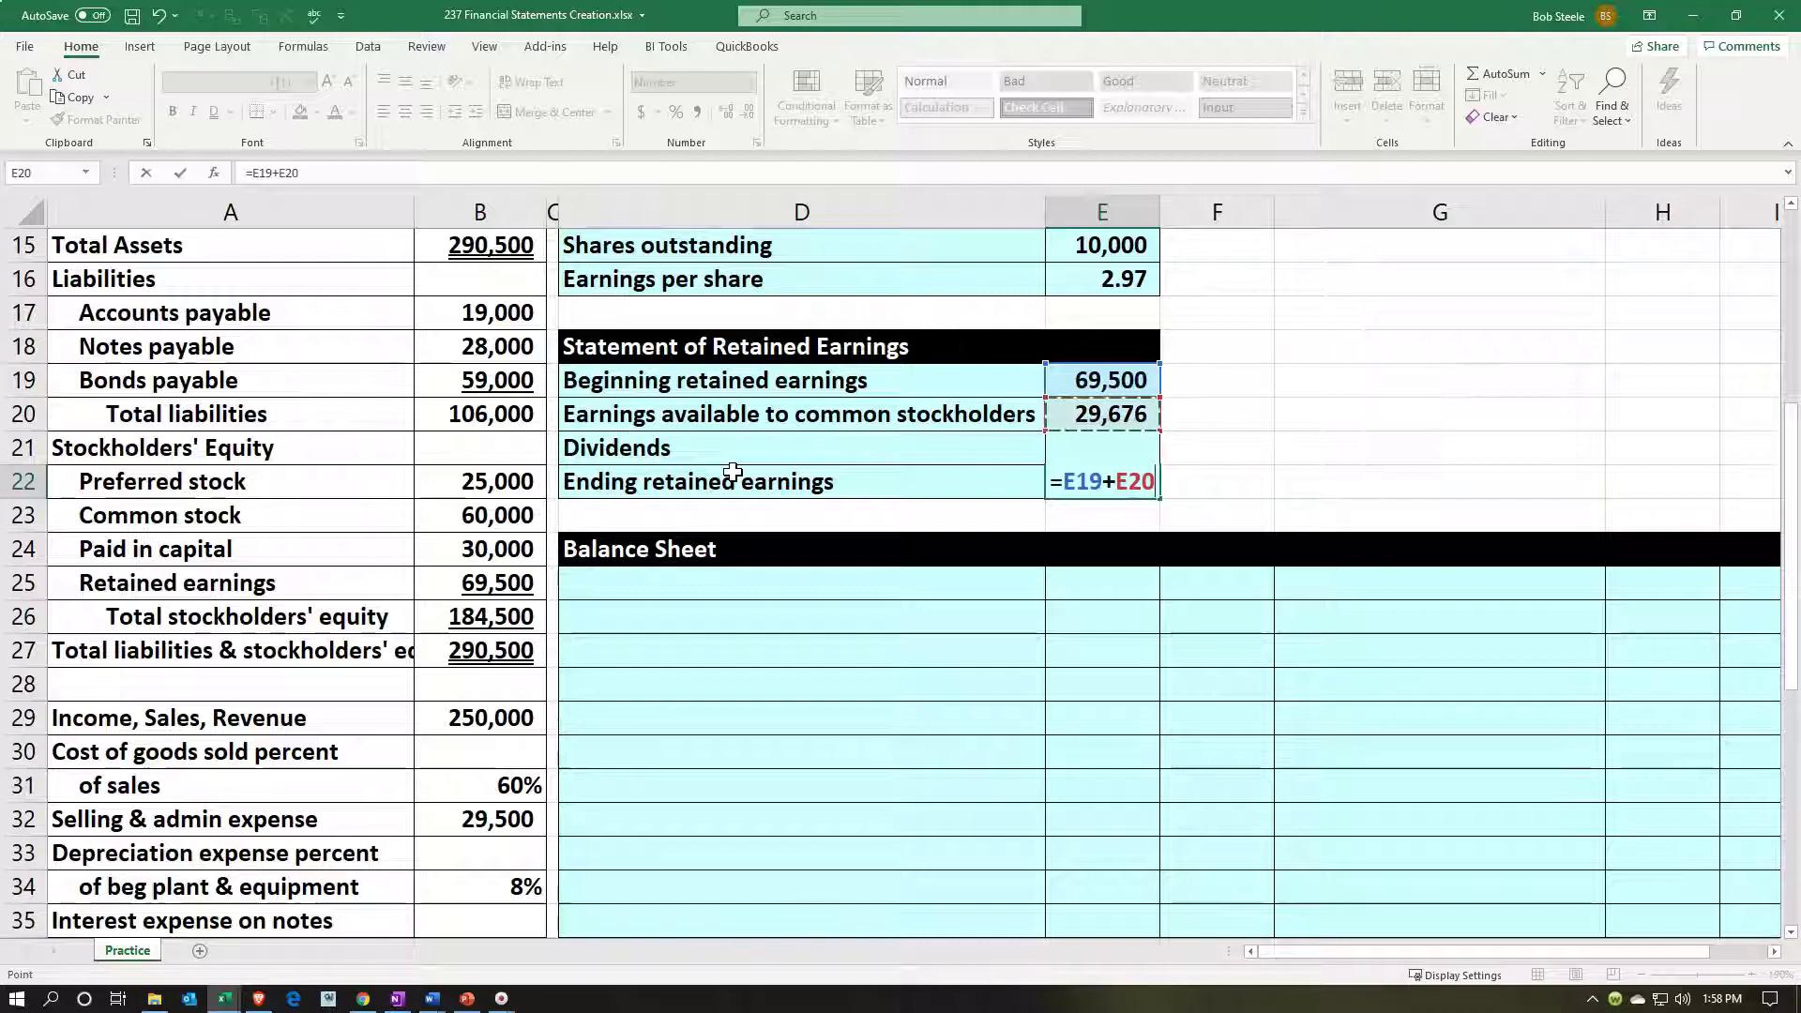
type("-")
key("Up")
key("Return")
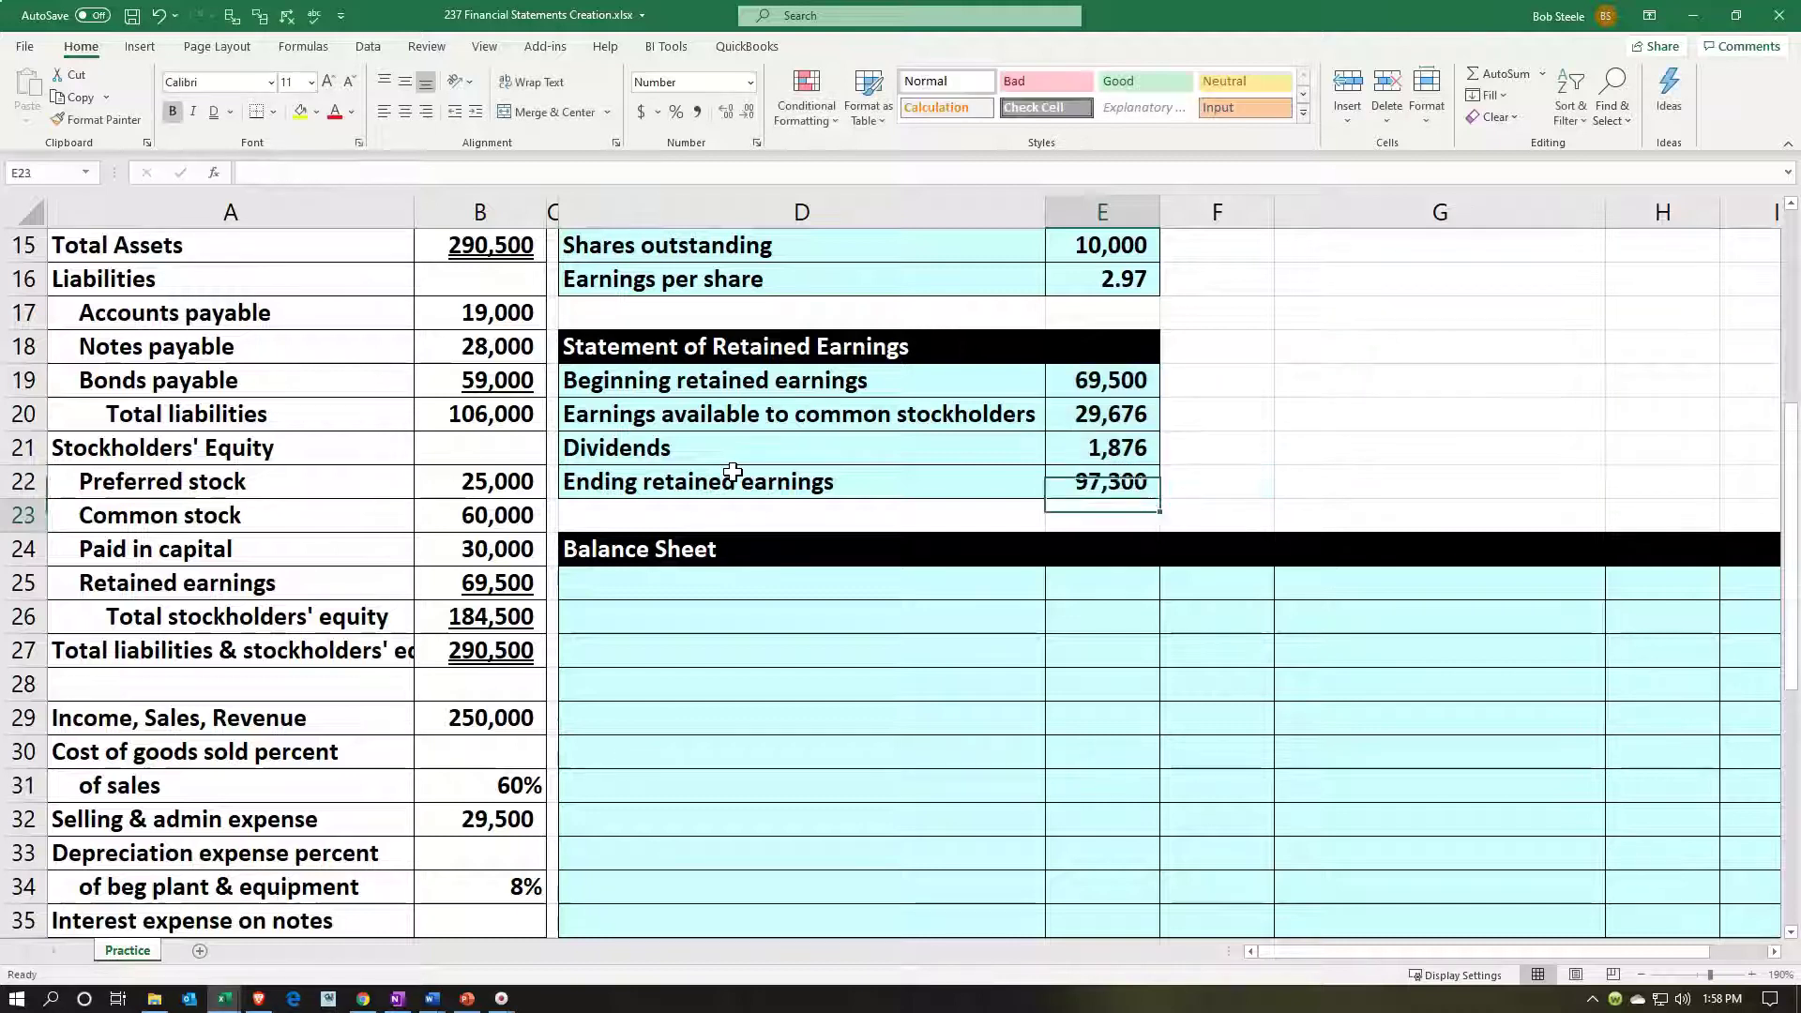
Step: Underline the dividends amount in E21 and double-underline the ending retained earnings amount in E22
key("Up")
key("Up")
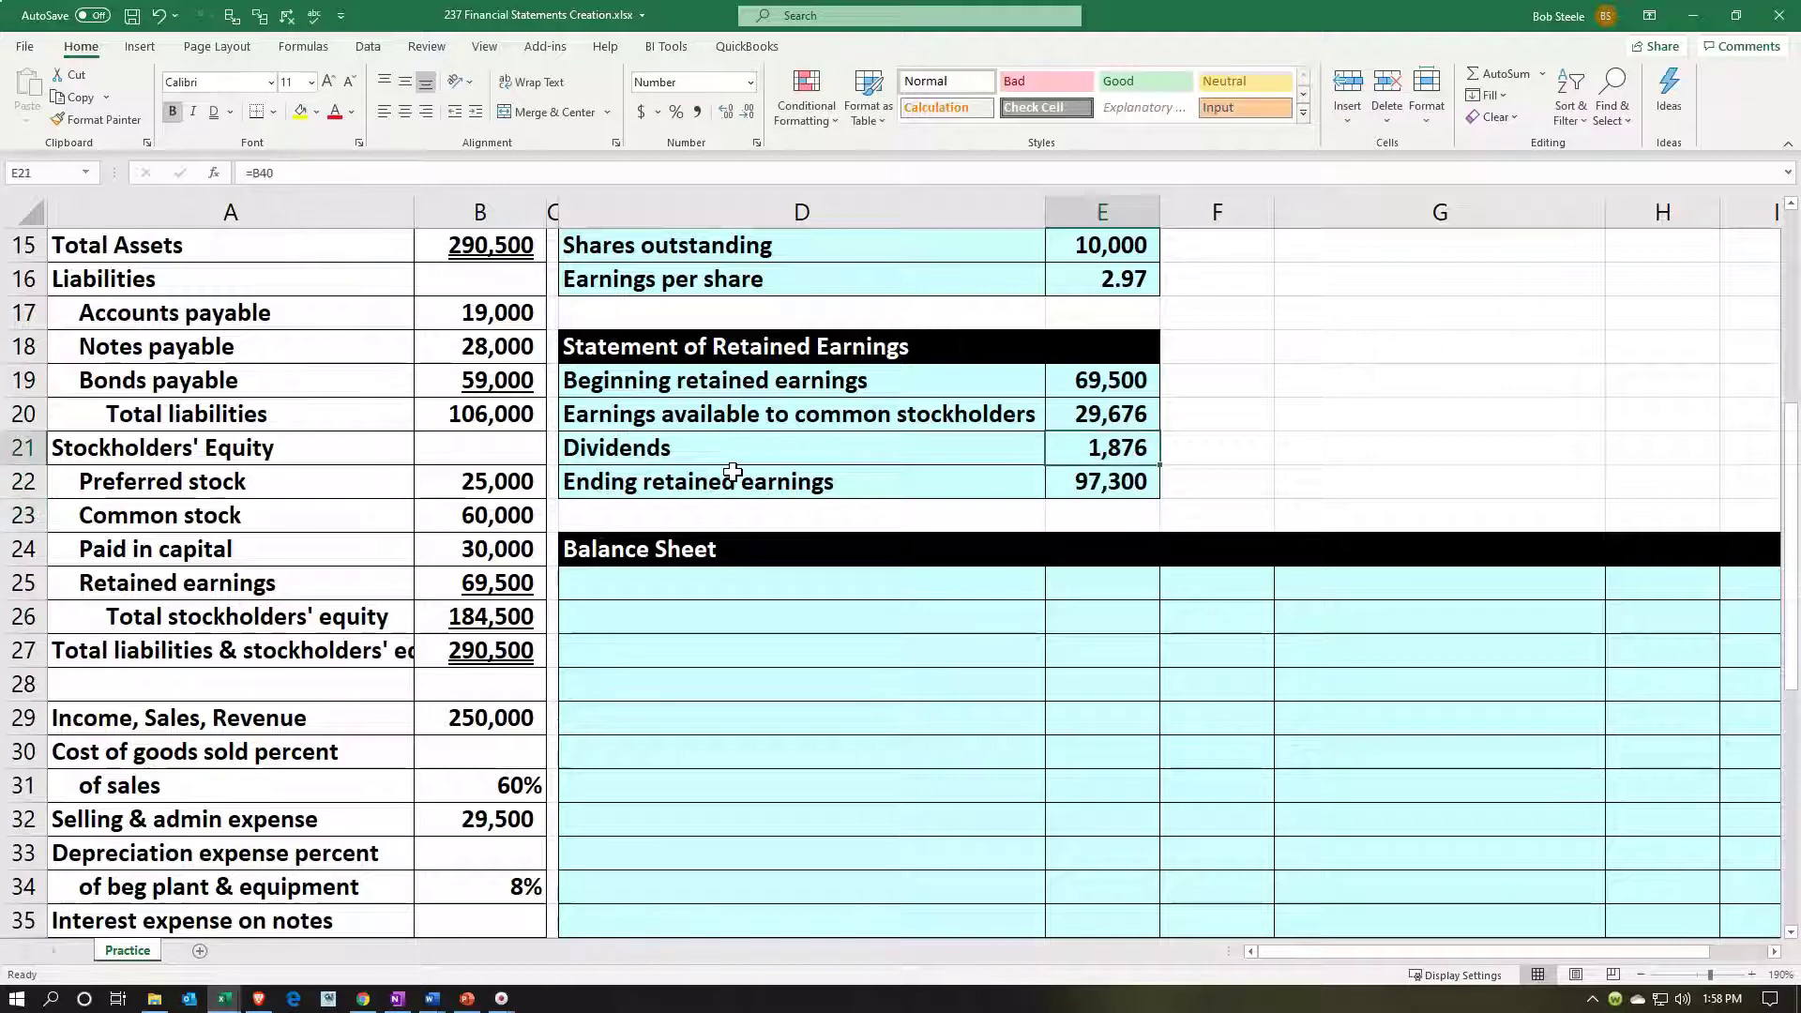
left_click(232, 112)
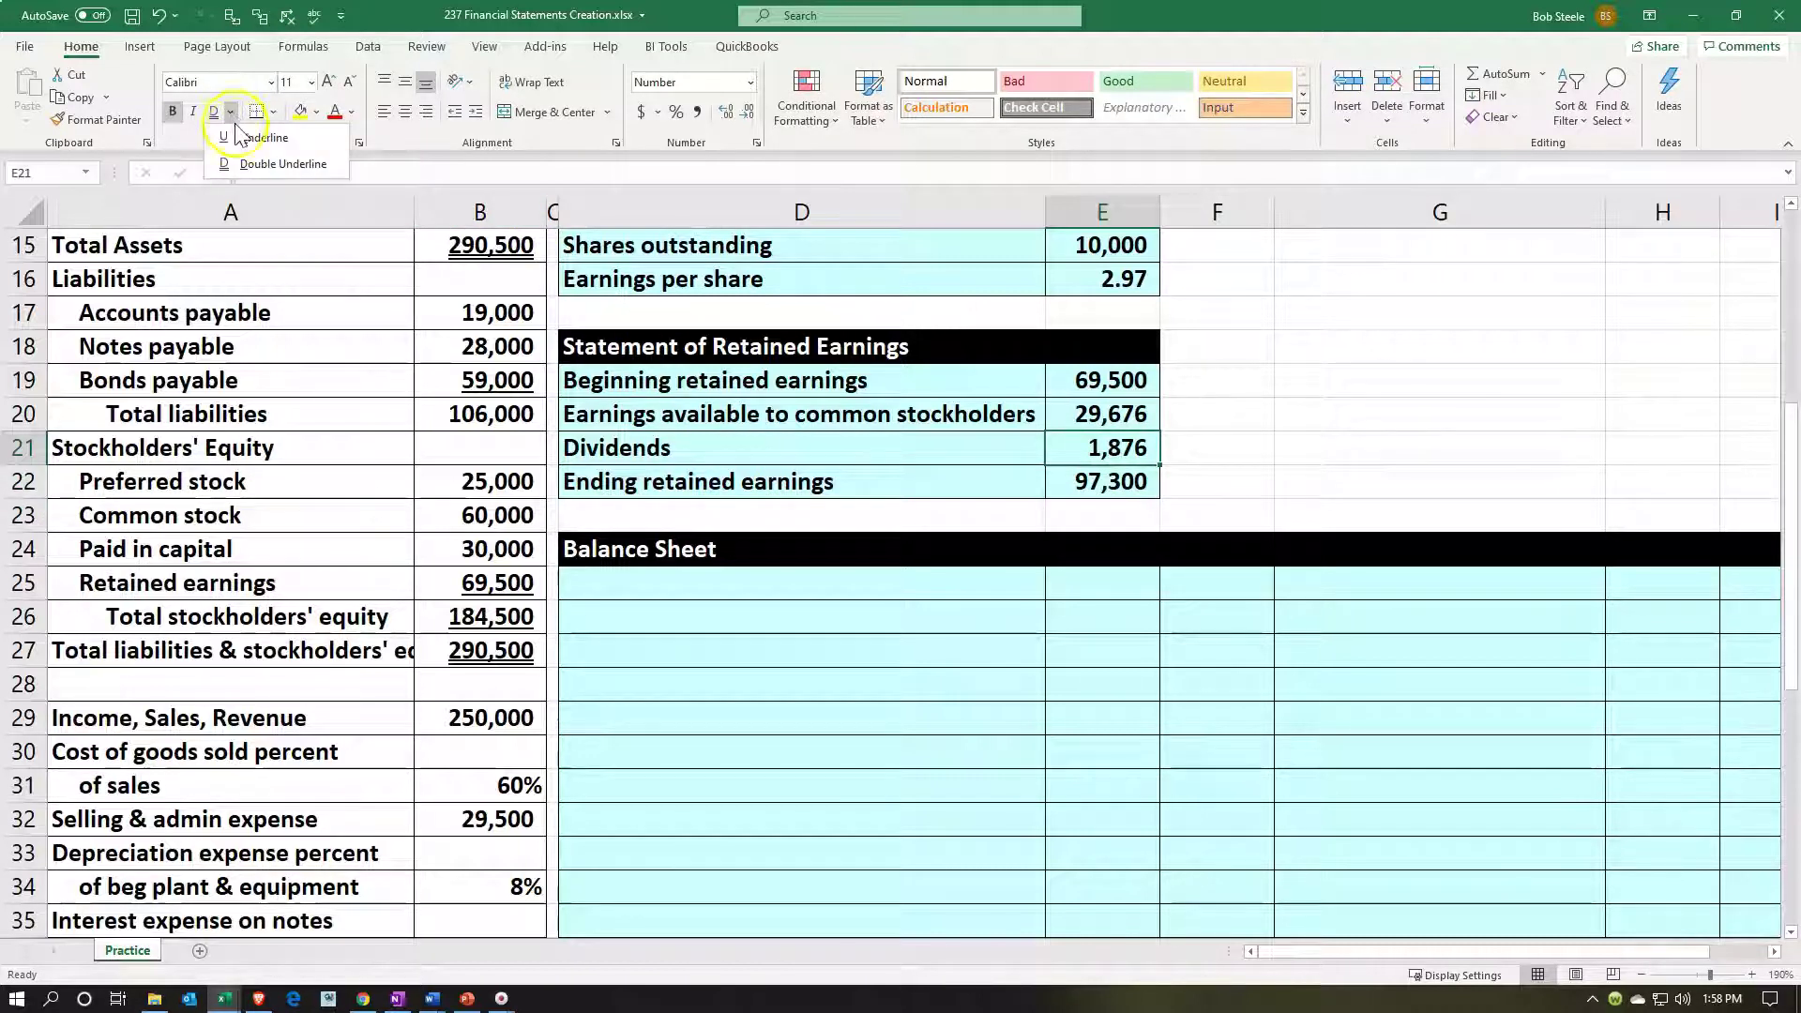
left_click(246, 138)
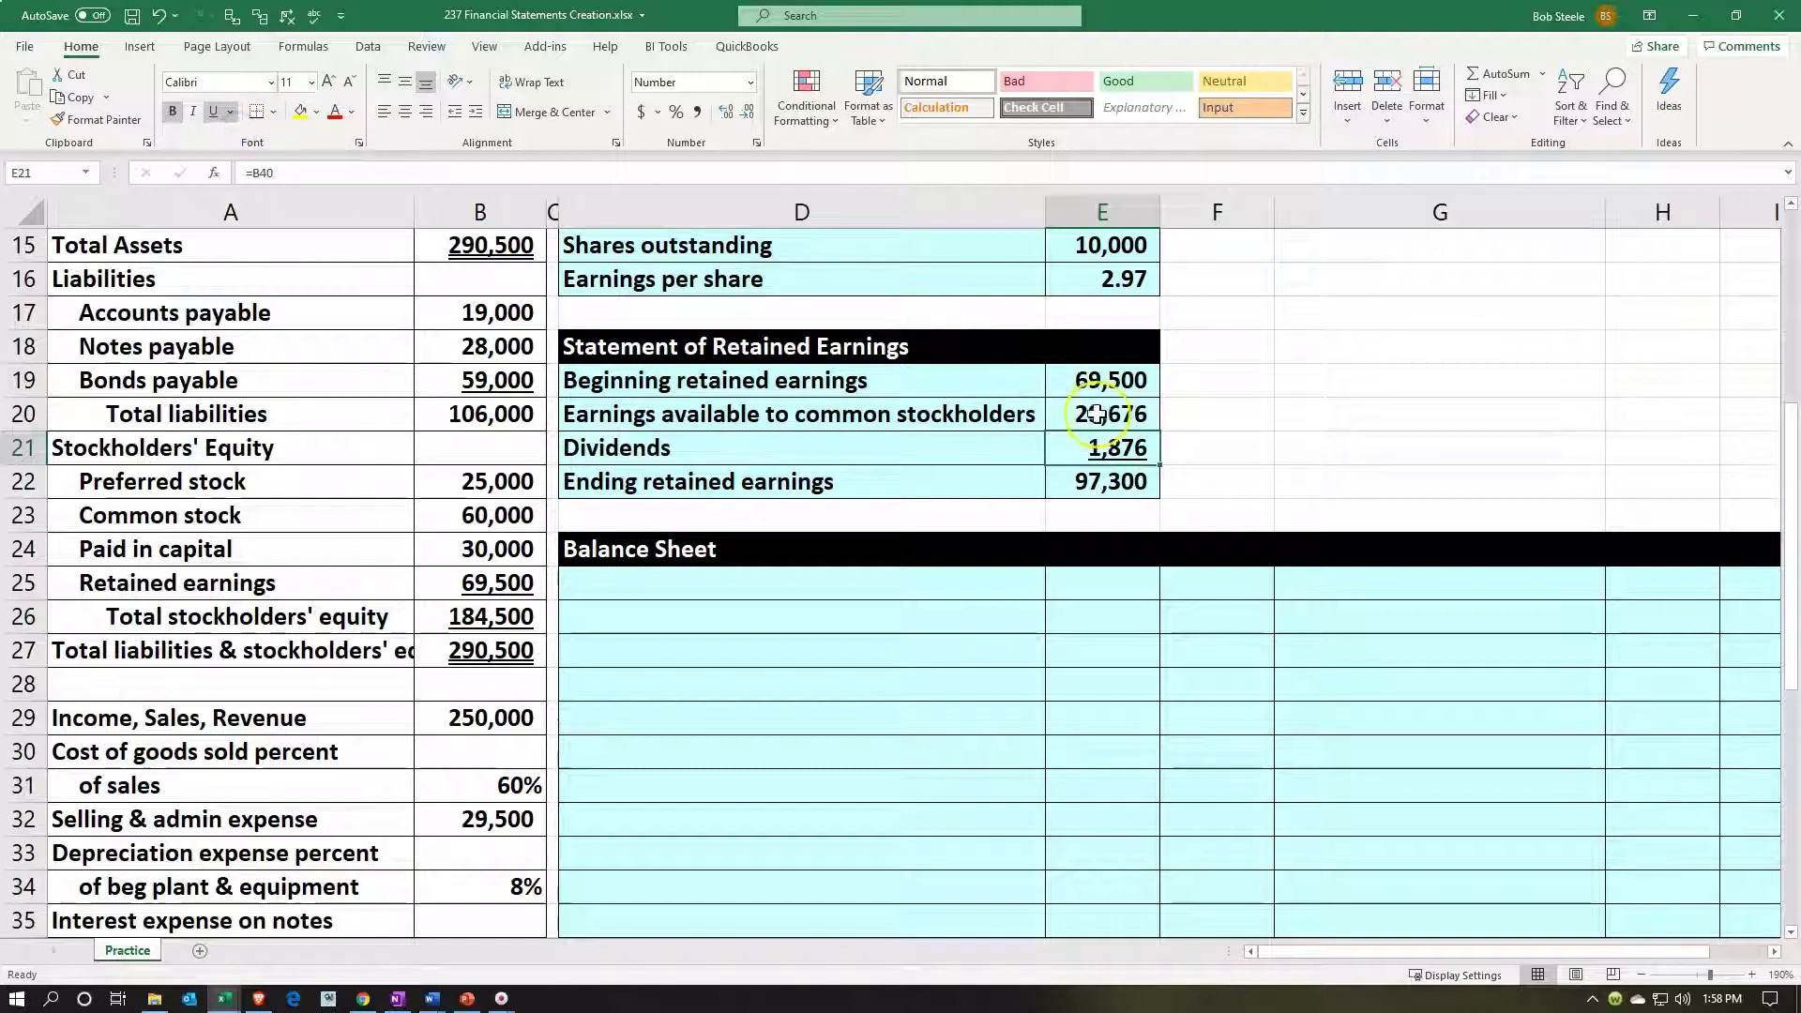
left_click(1096, 484)
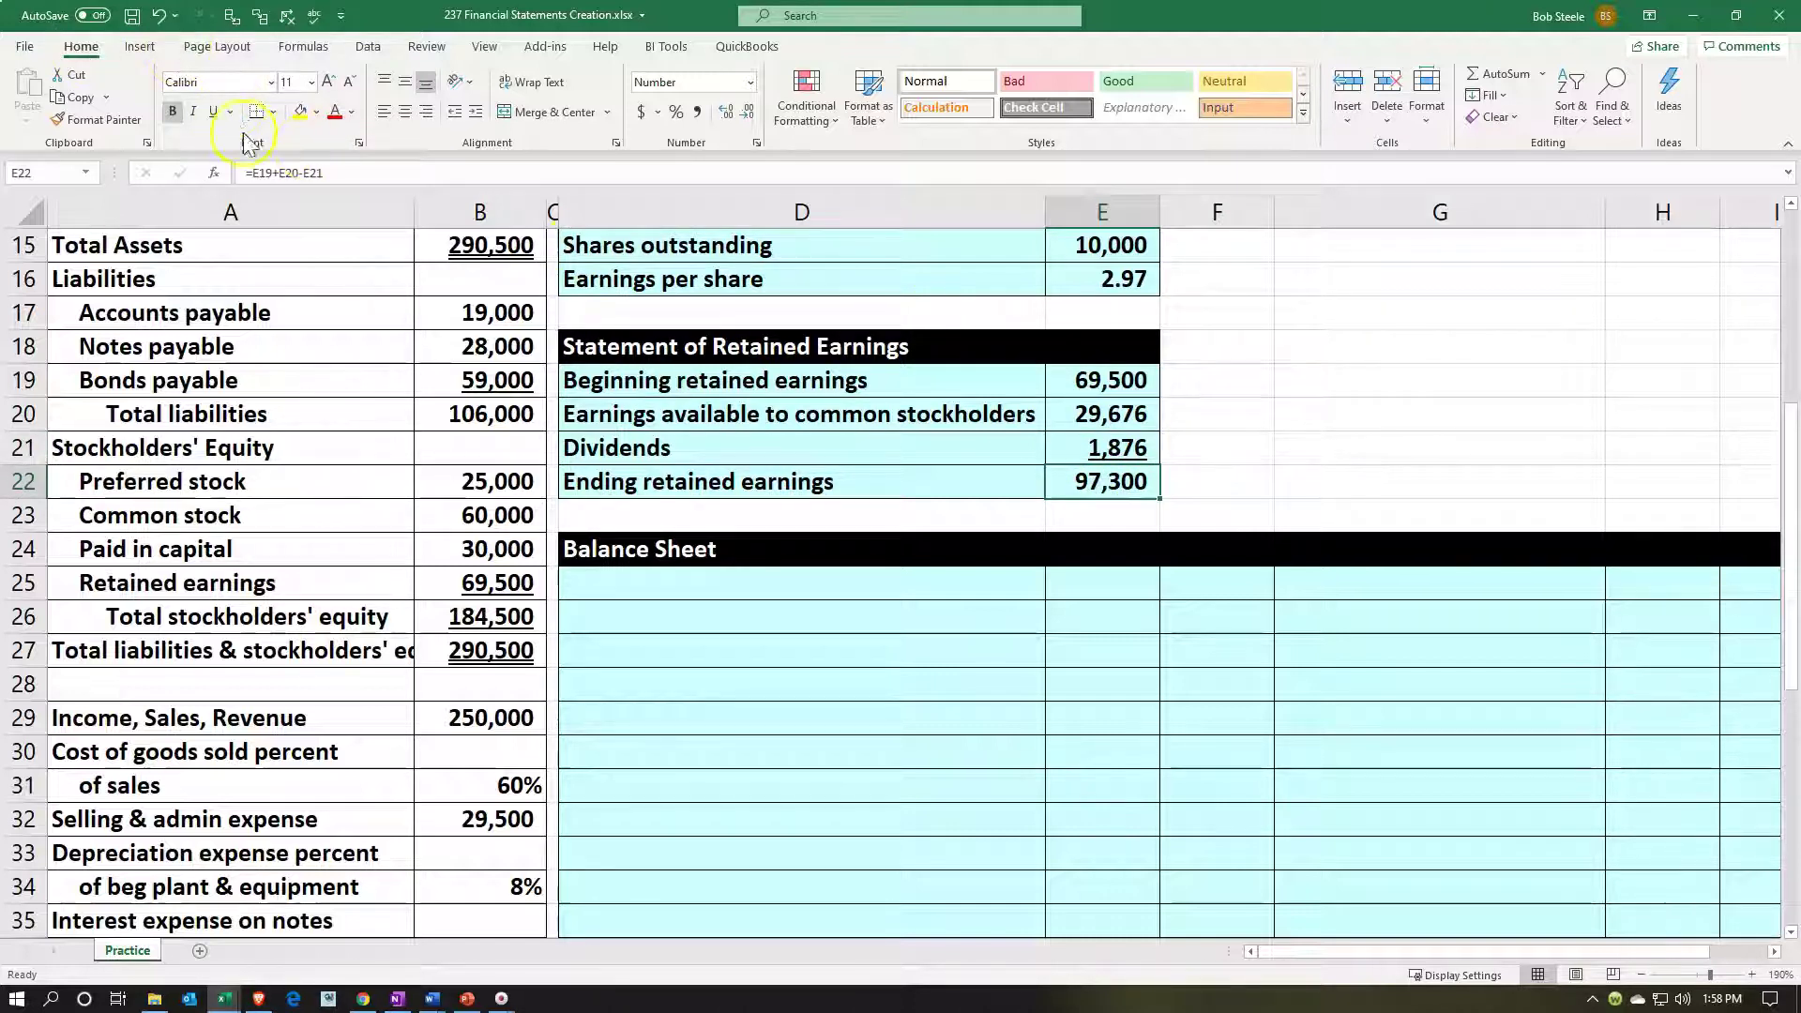
left_click(229, 112)
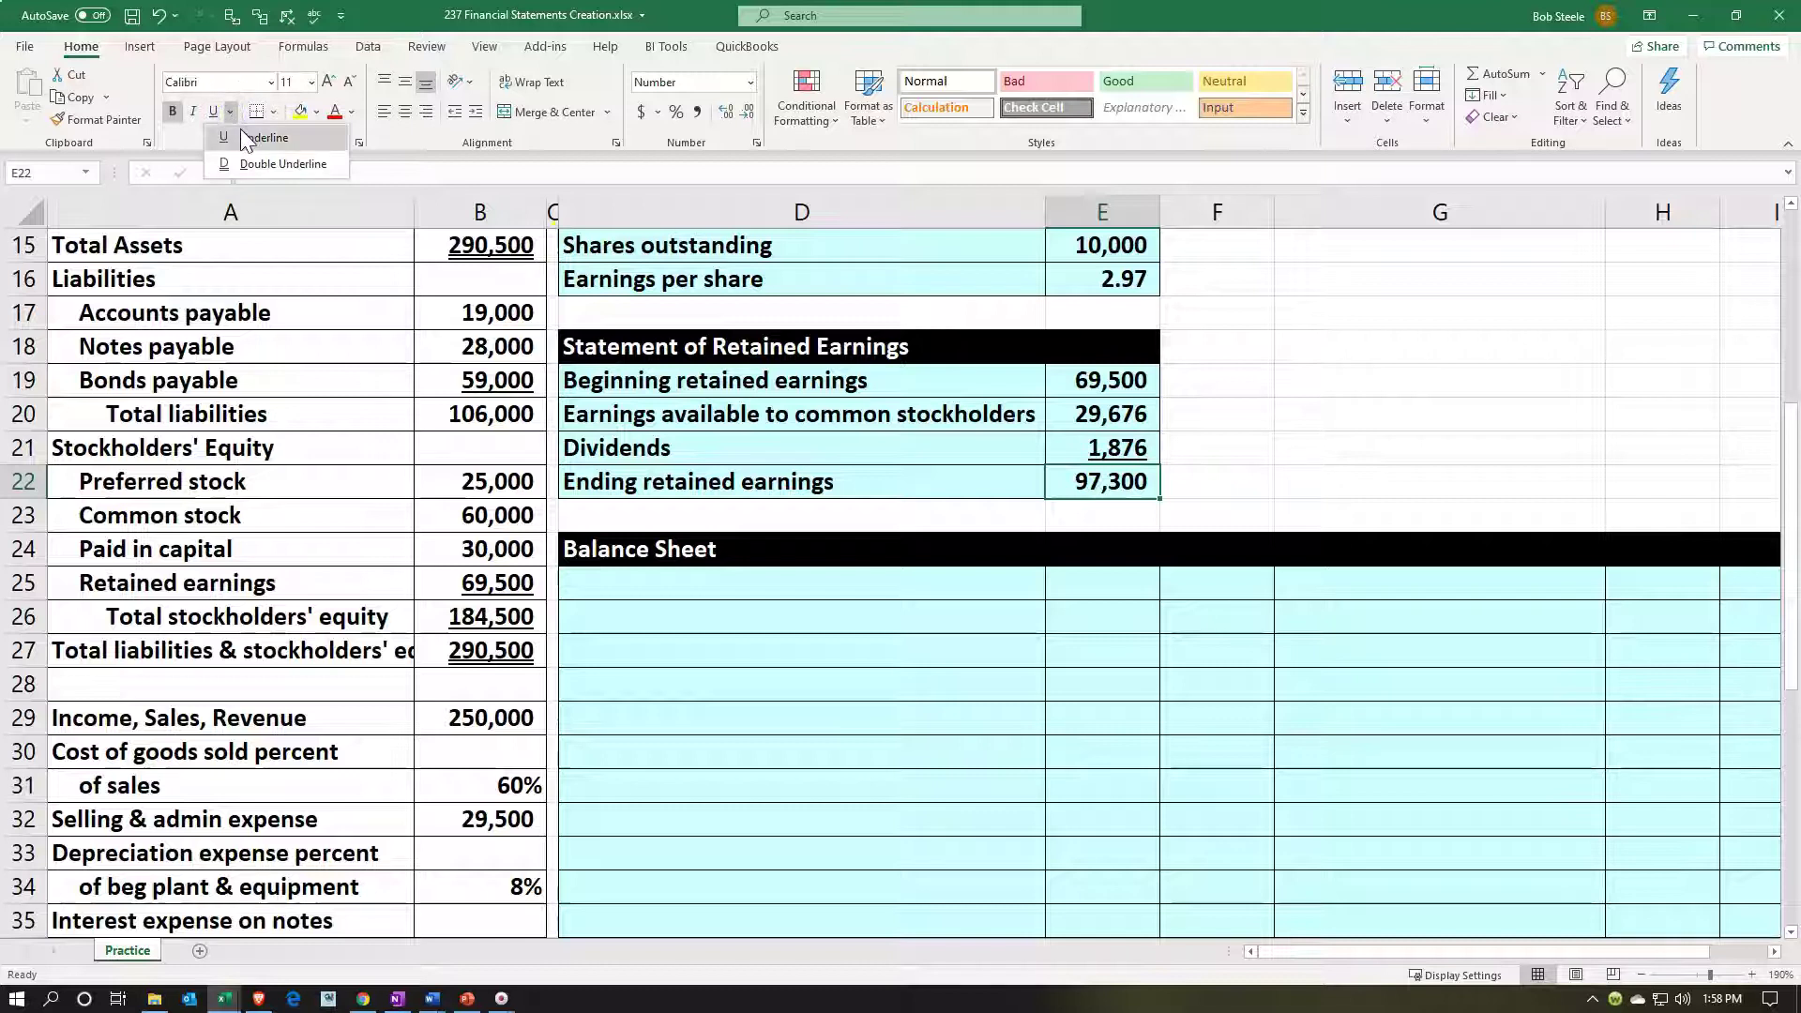
left_click(267, 164)
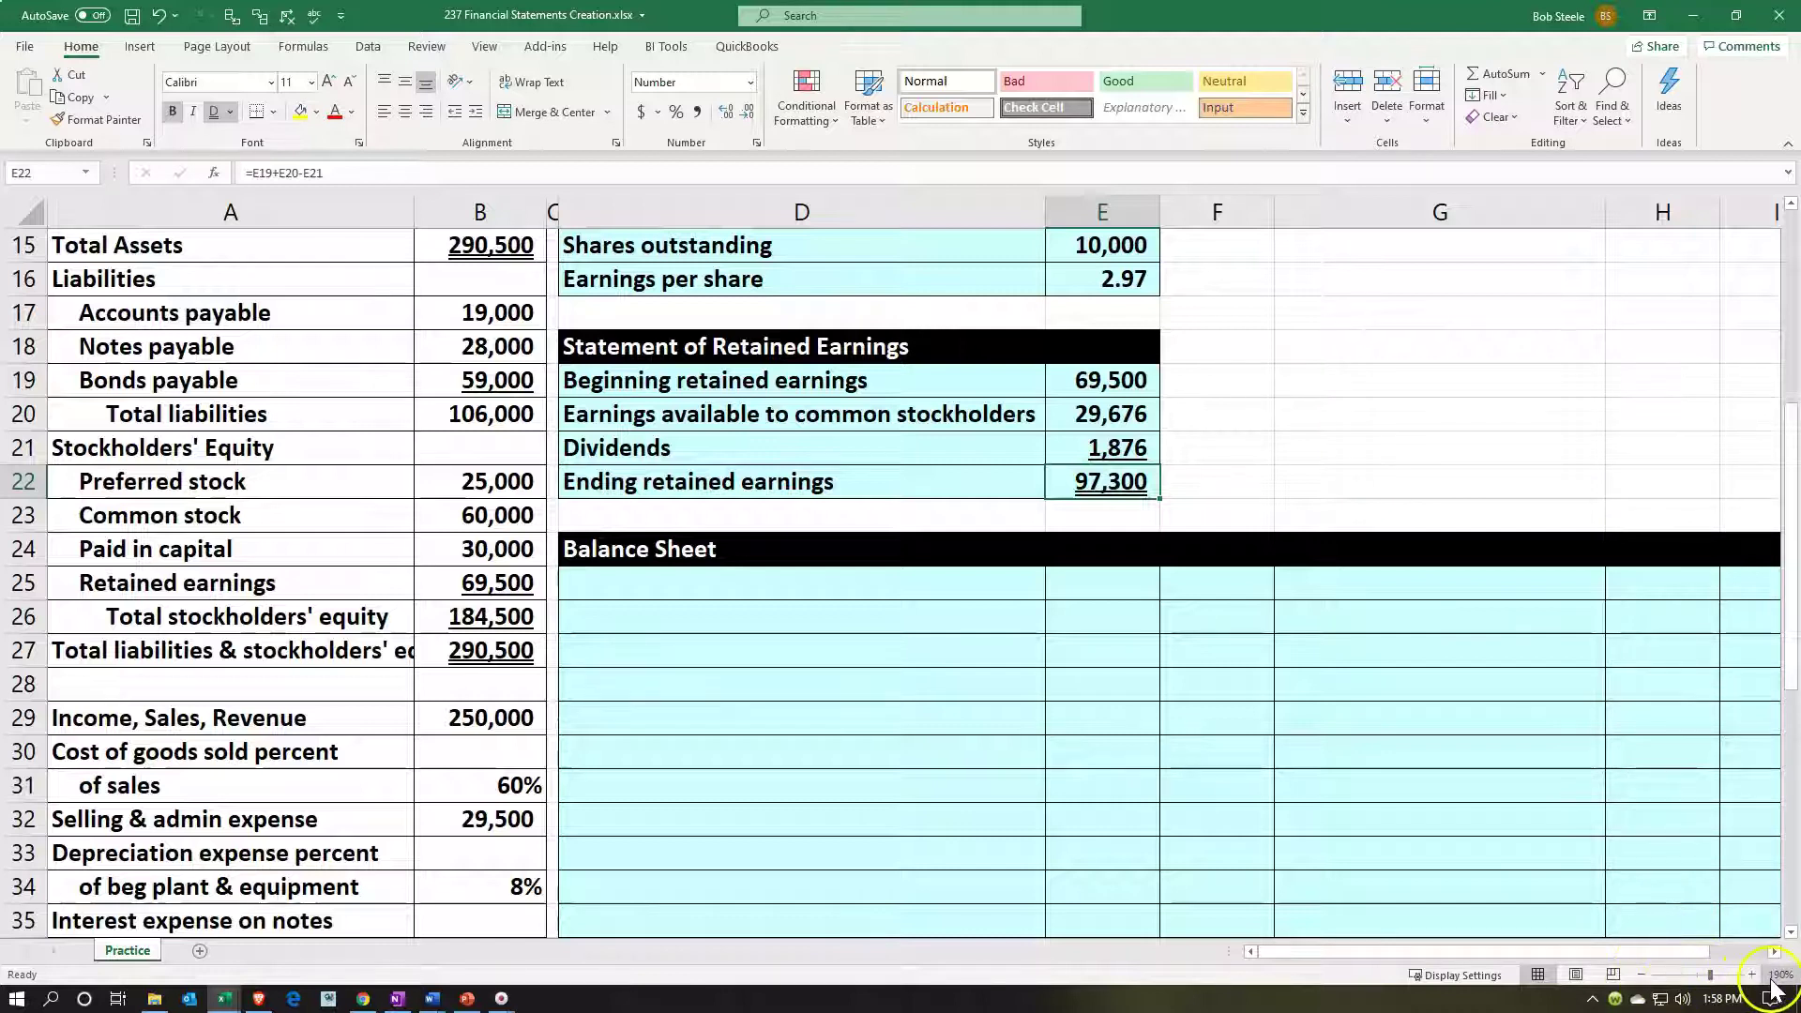
left_click(1643, 977)
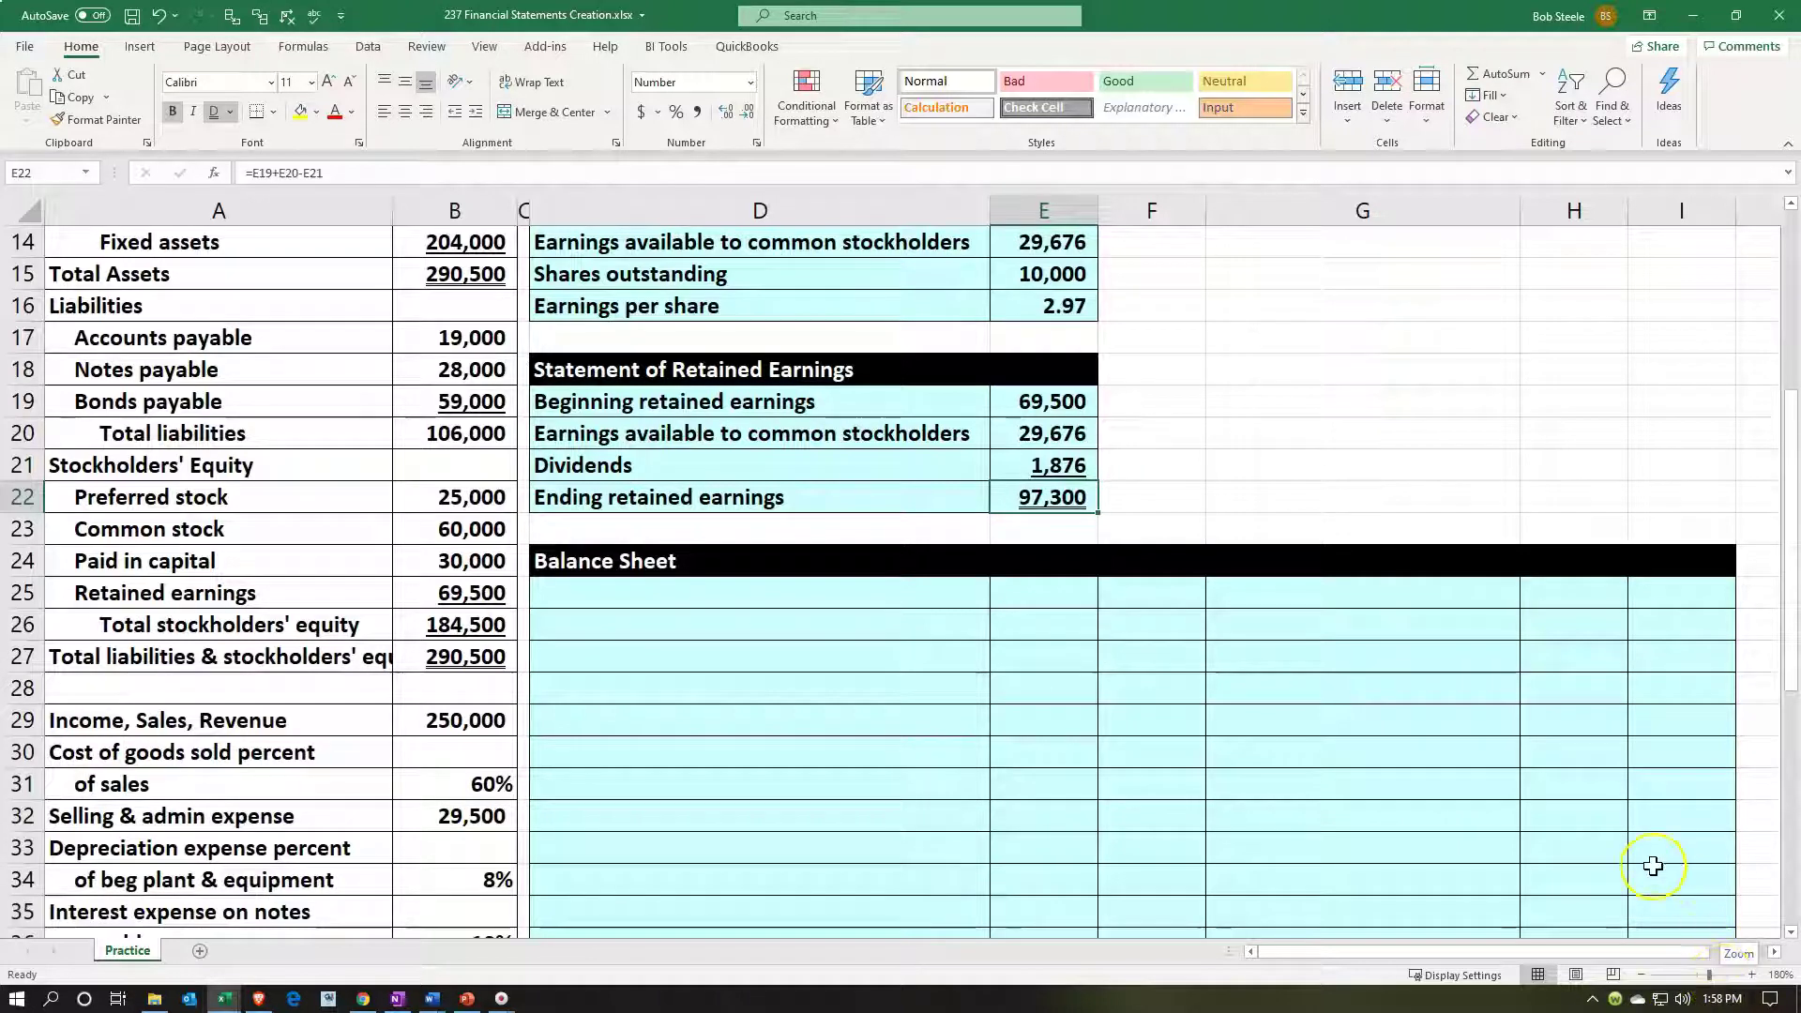
Step: Enter the balance sheet headings "Assets:" in D25 and "Current Assets:" in D26
left_click(1648, 850)
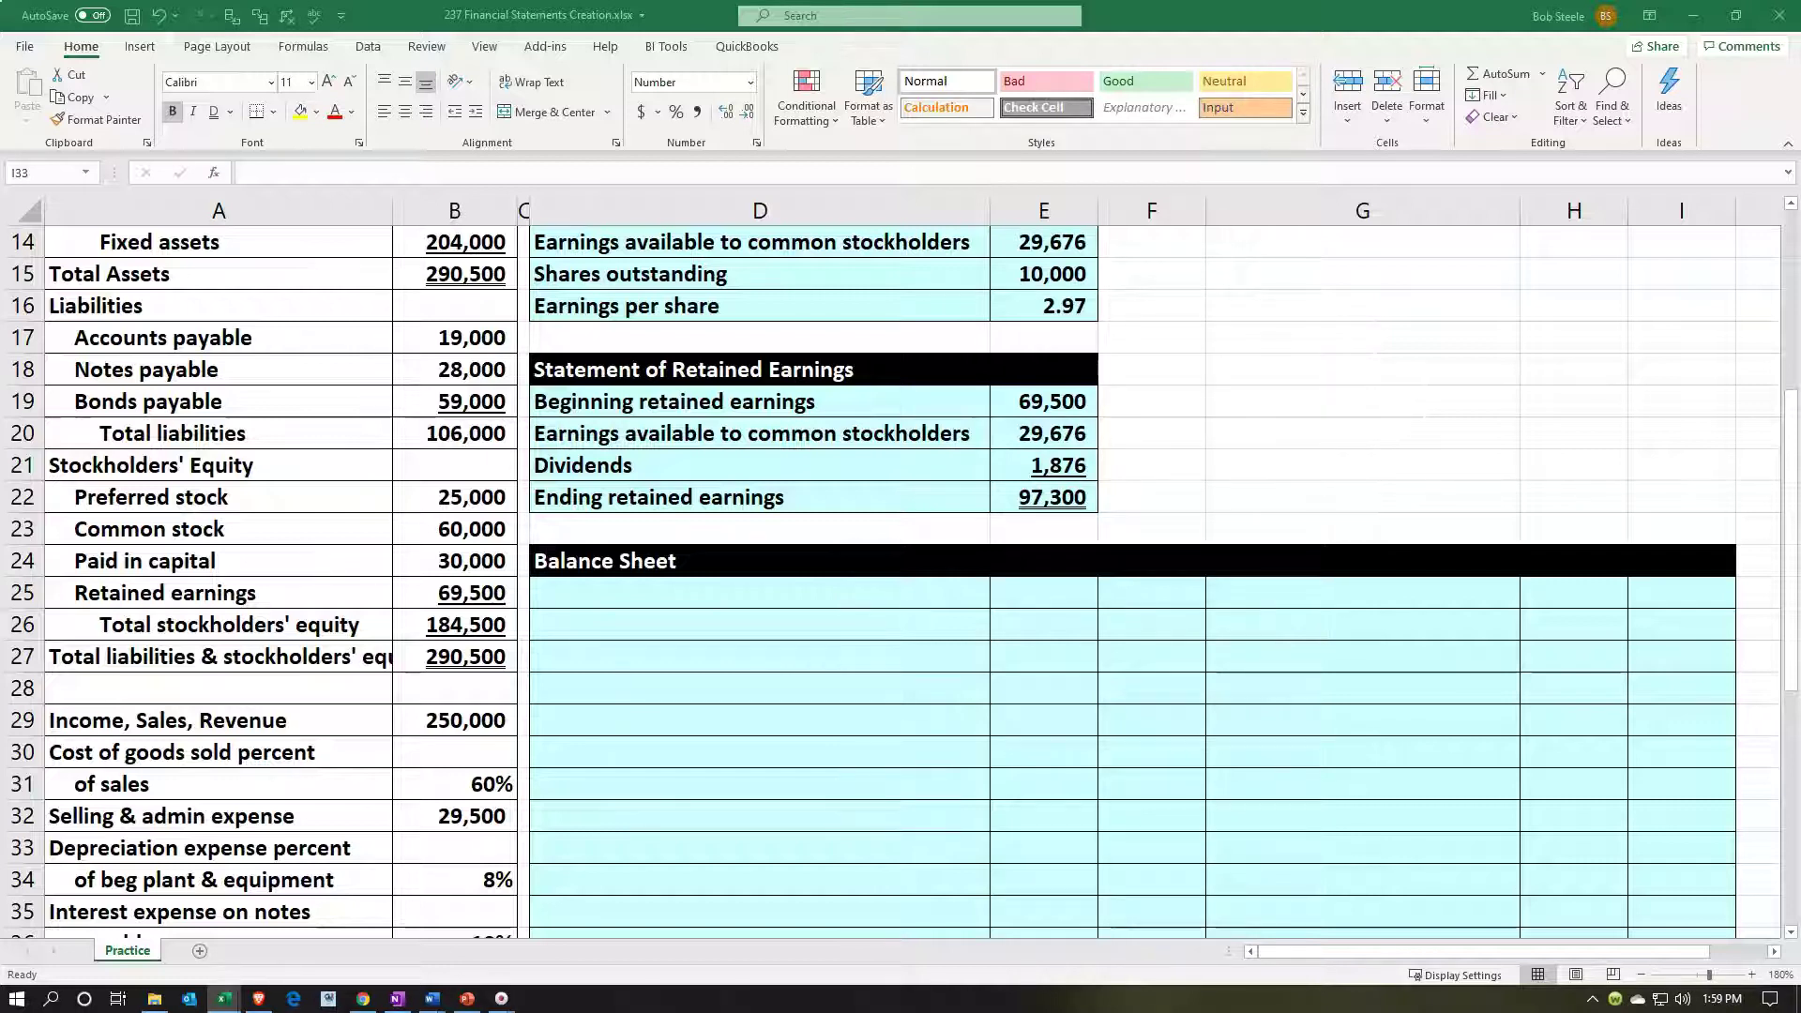
key("ctrl+c")
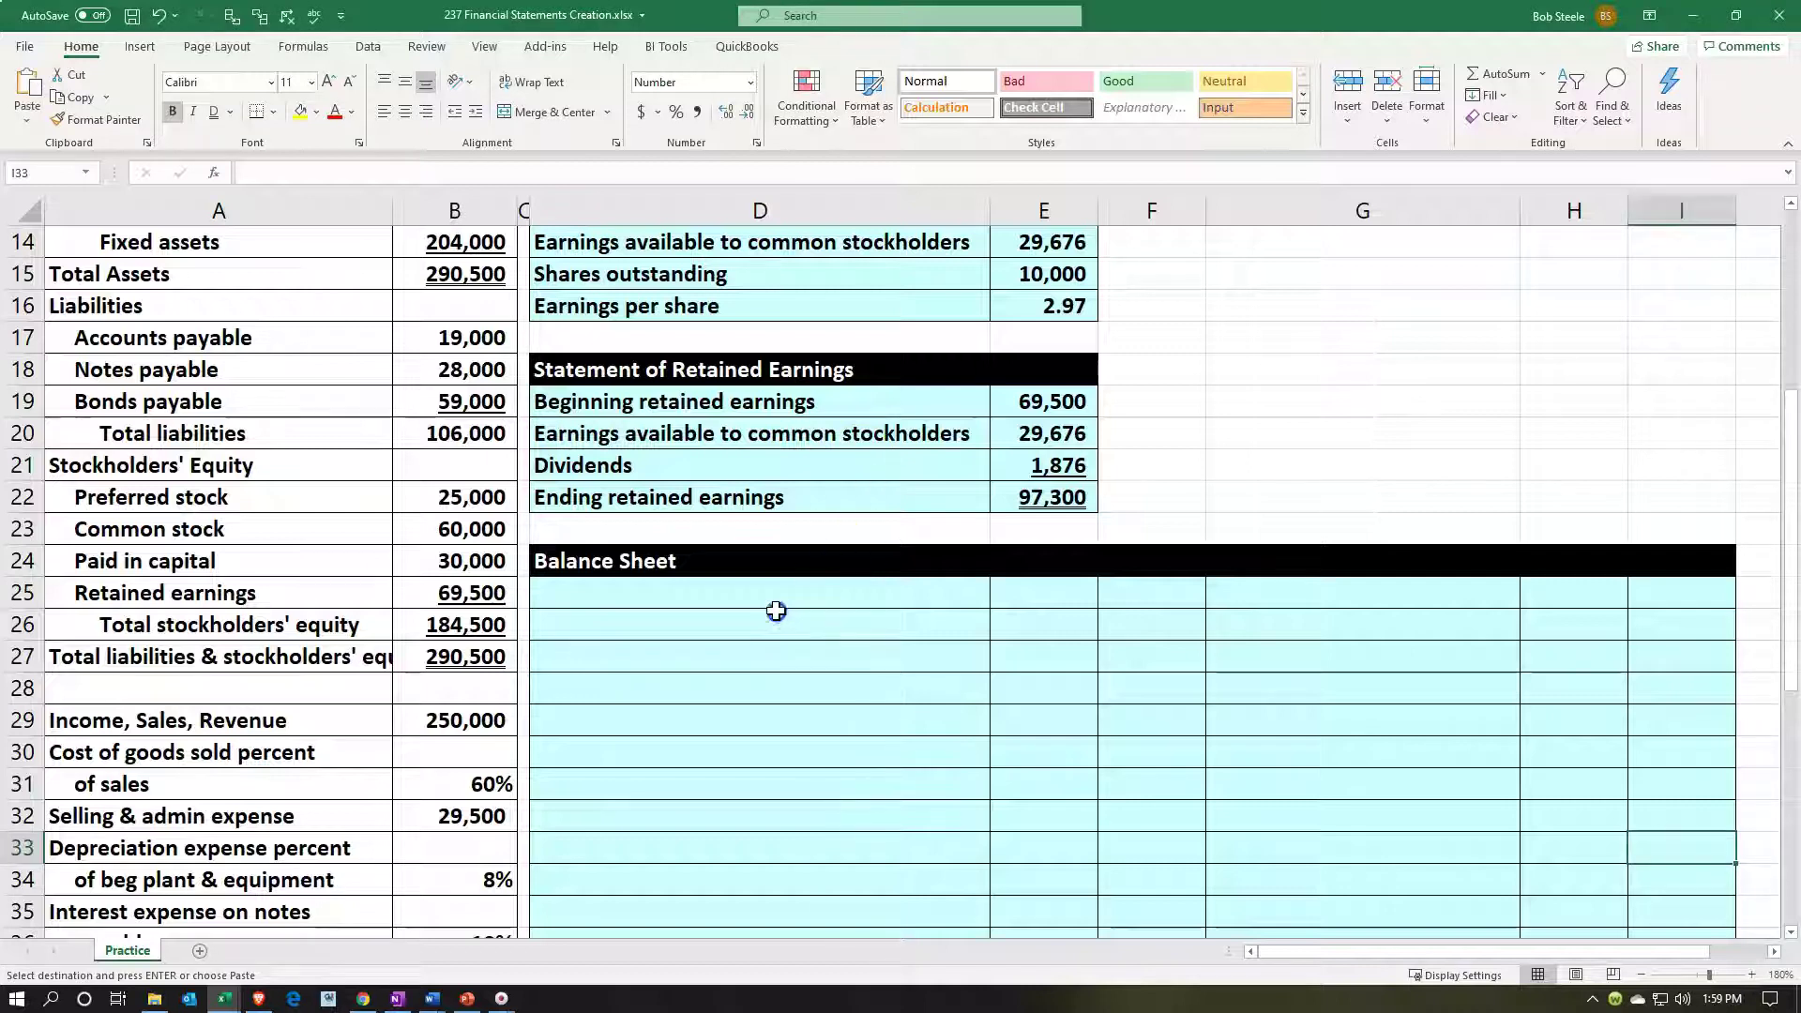
left_click(773, 611)
left_click(758, 599)
key("ctrl+v")
key("Escape")
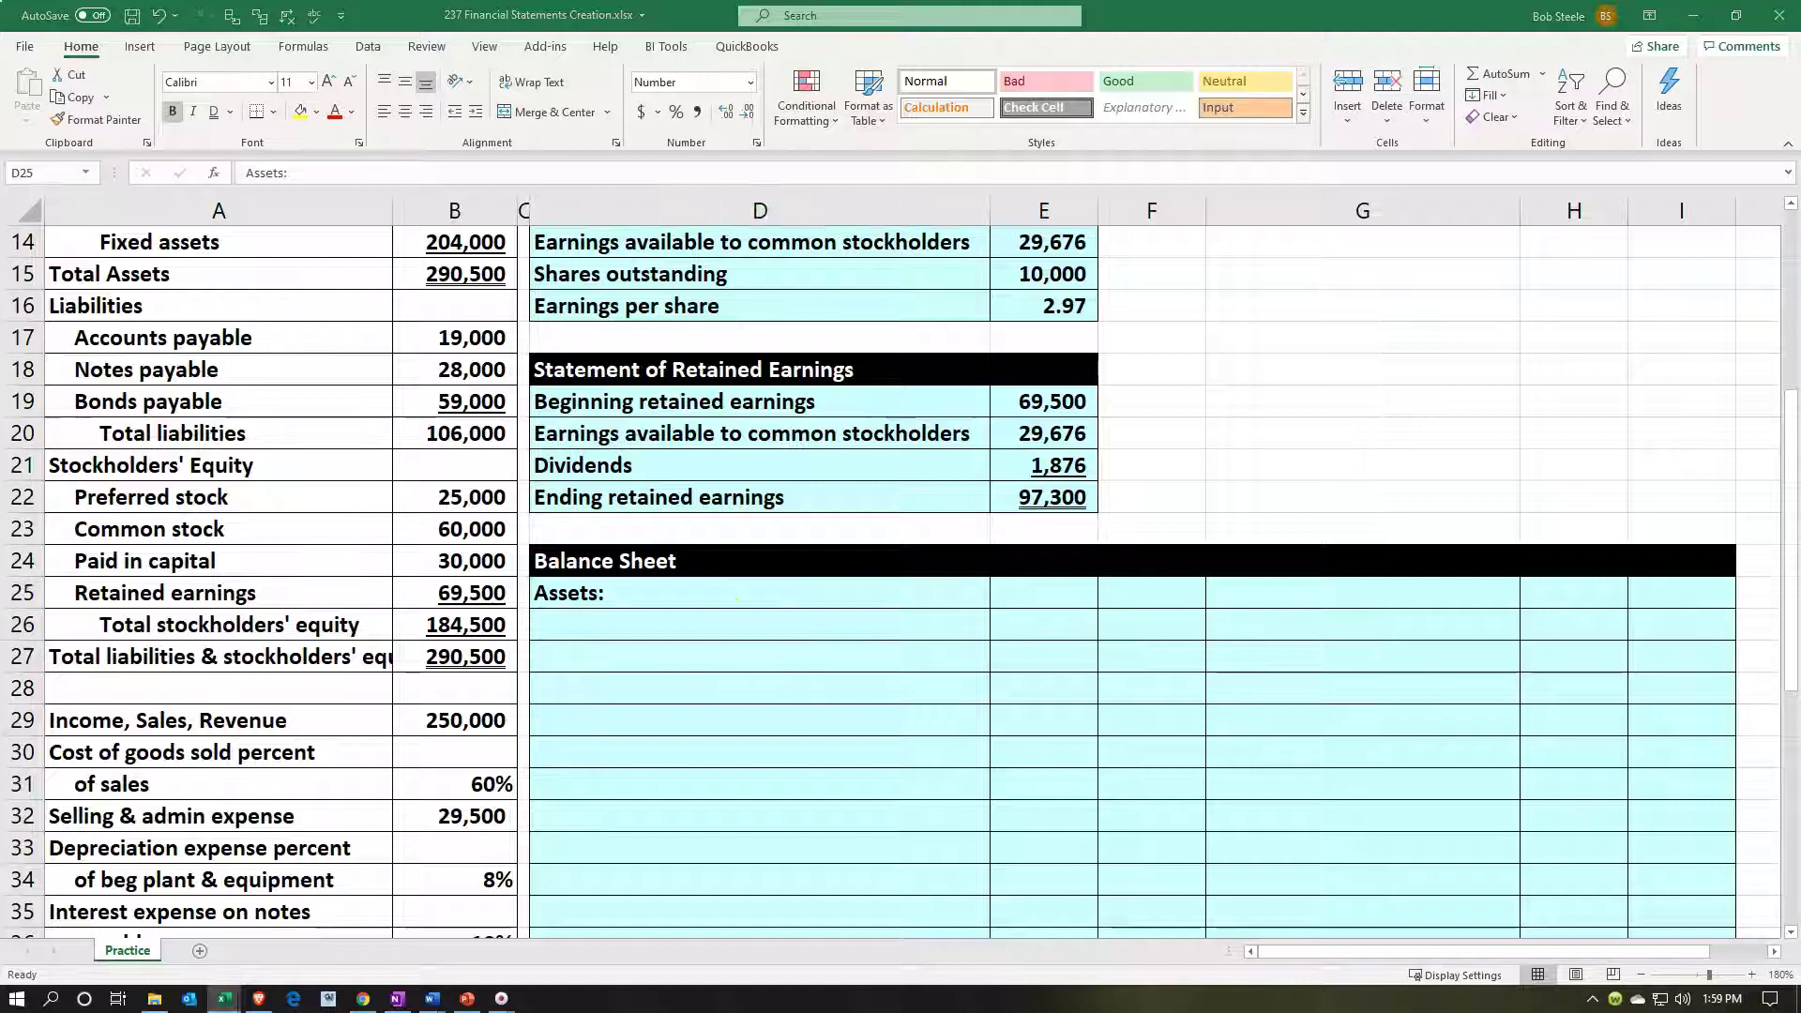
key("ctrl+c")
left_click(683, 624)
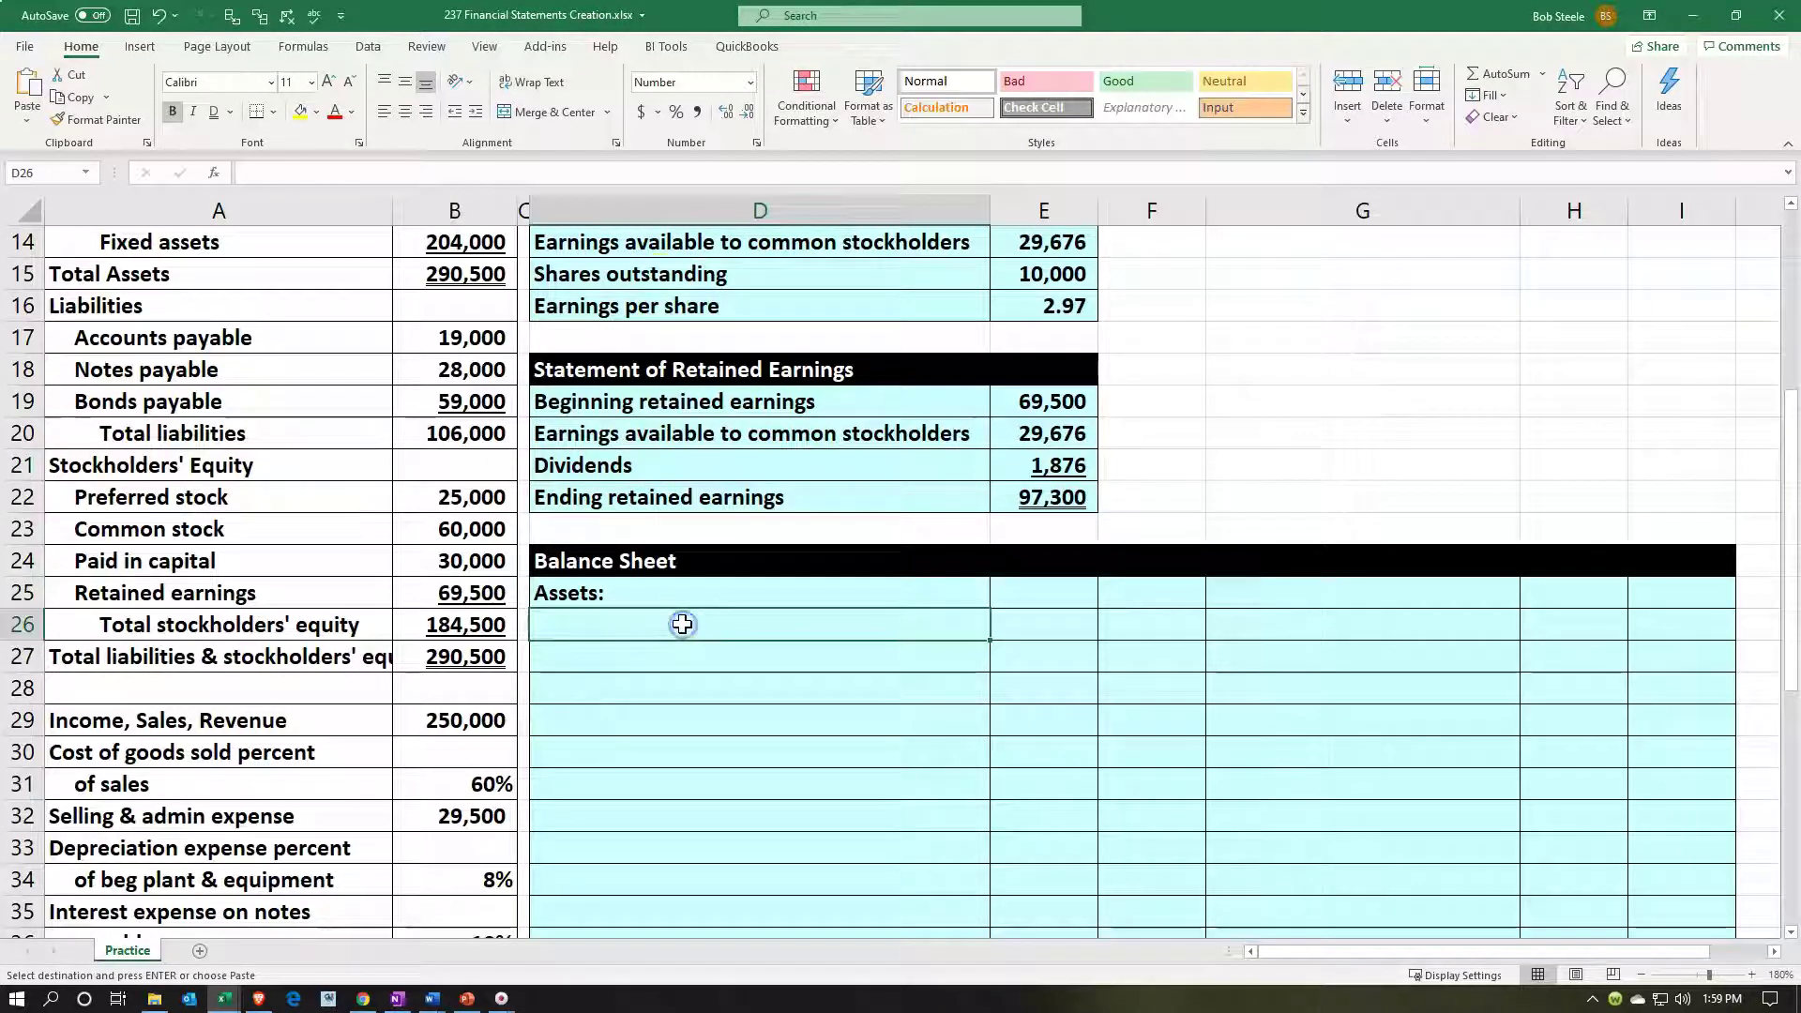
key("ctrl+v")
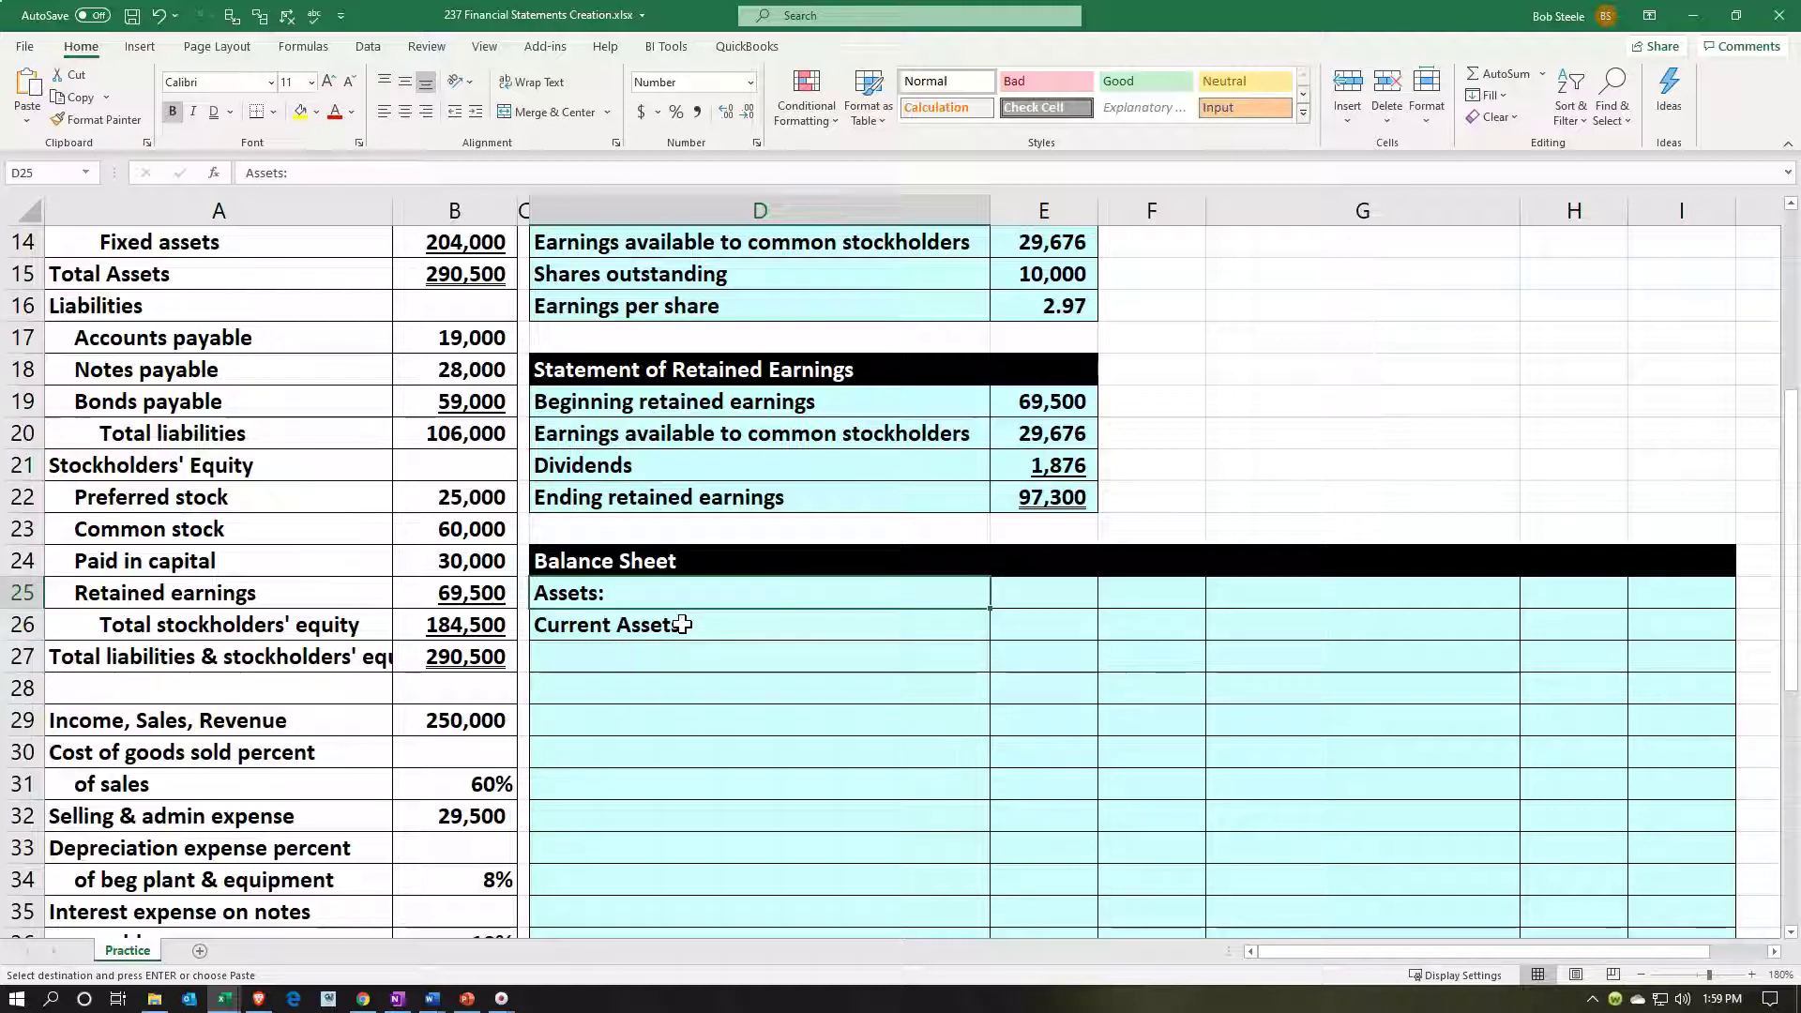
key("Return")
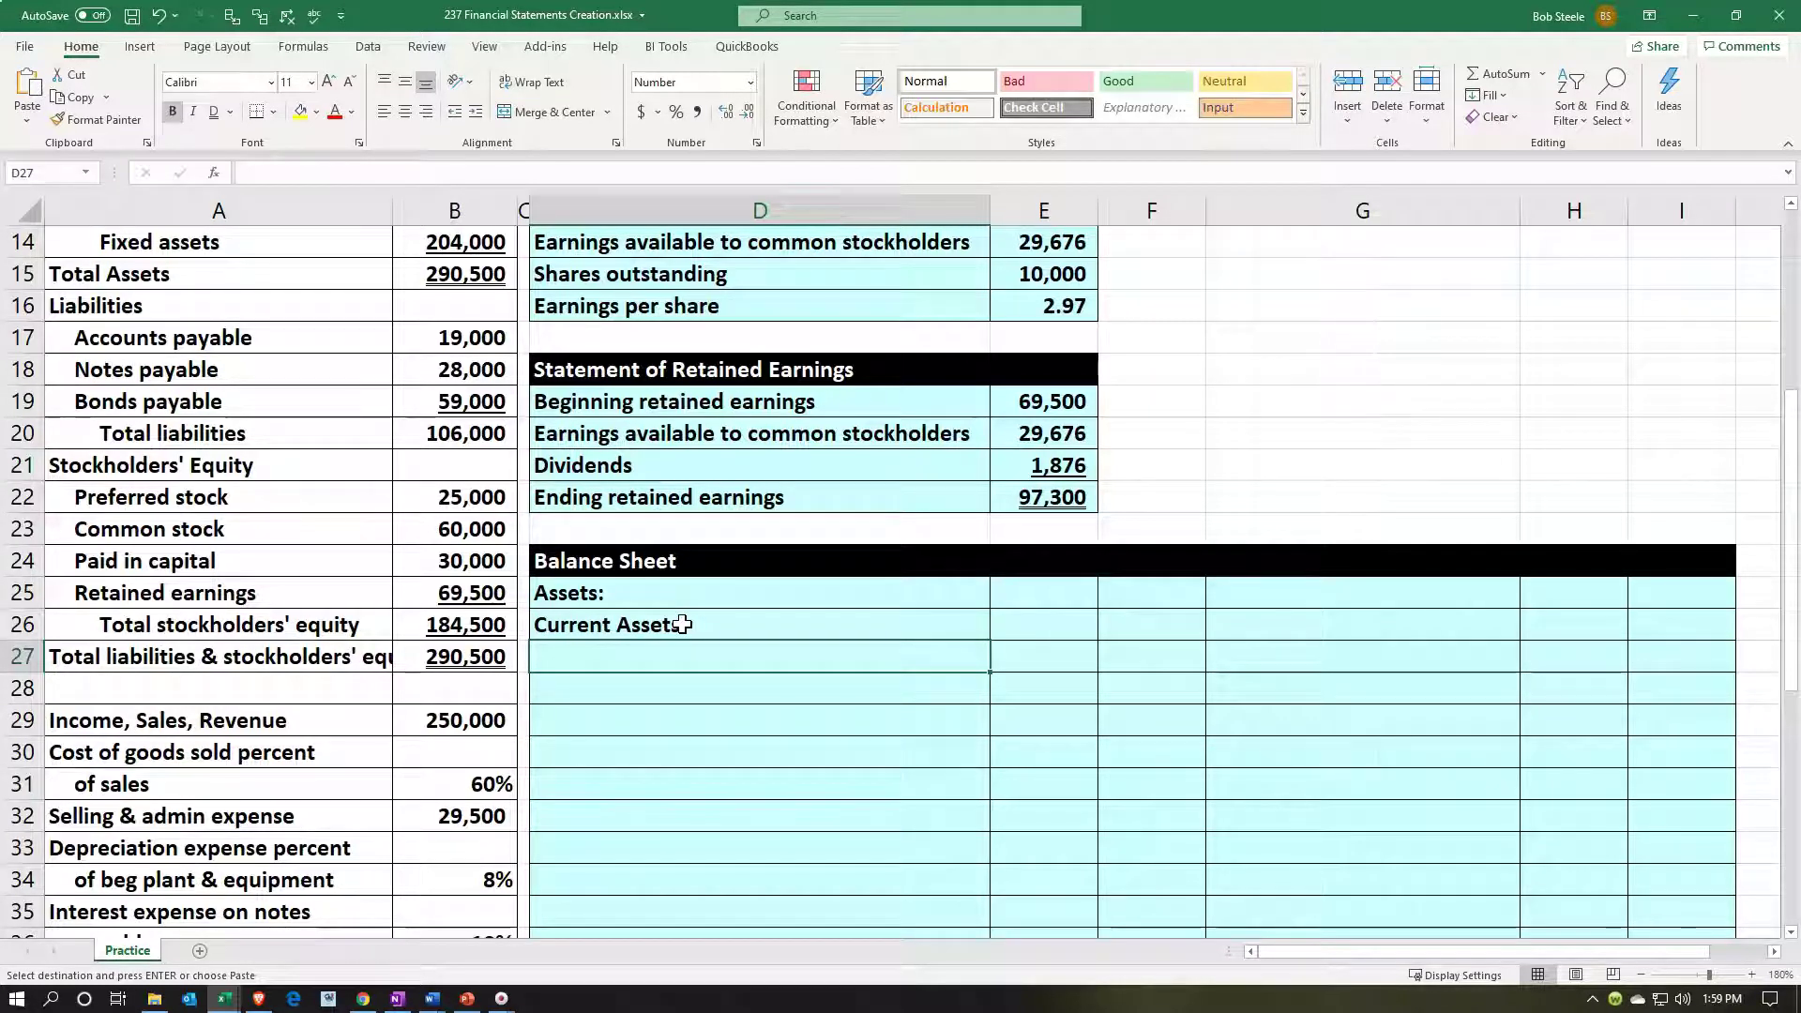
Step: Link the label in D27 to the Cash label of the beginning balance sheet with =A6
scroll(736, 776, "down", 3)
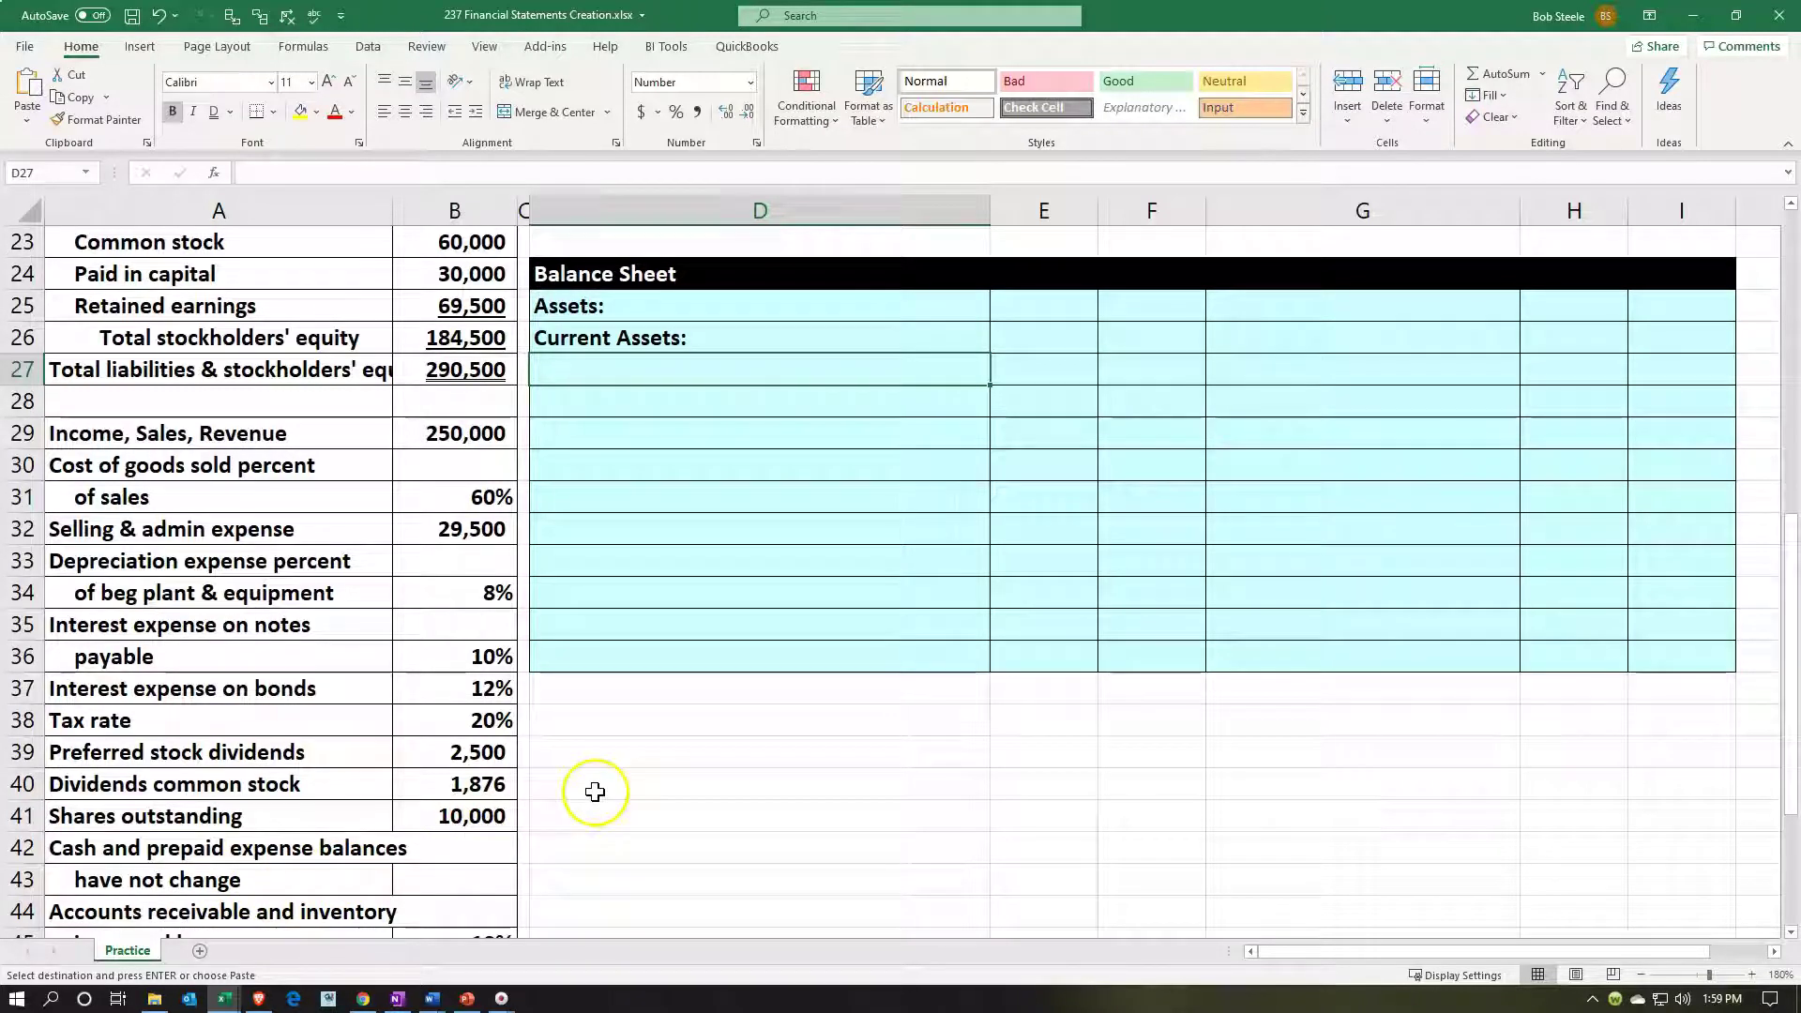
scroll(605, 797, "up", 2)
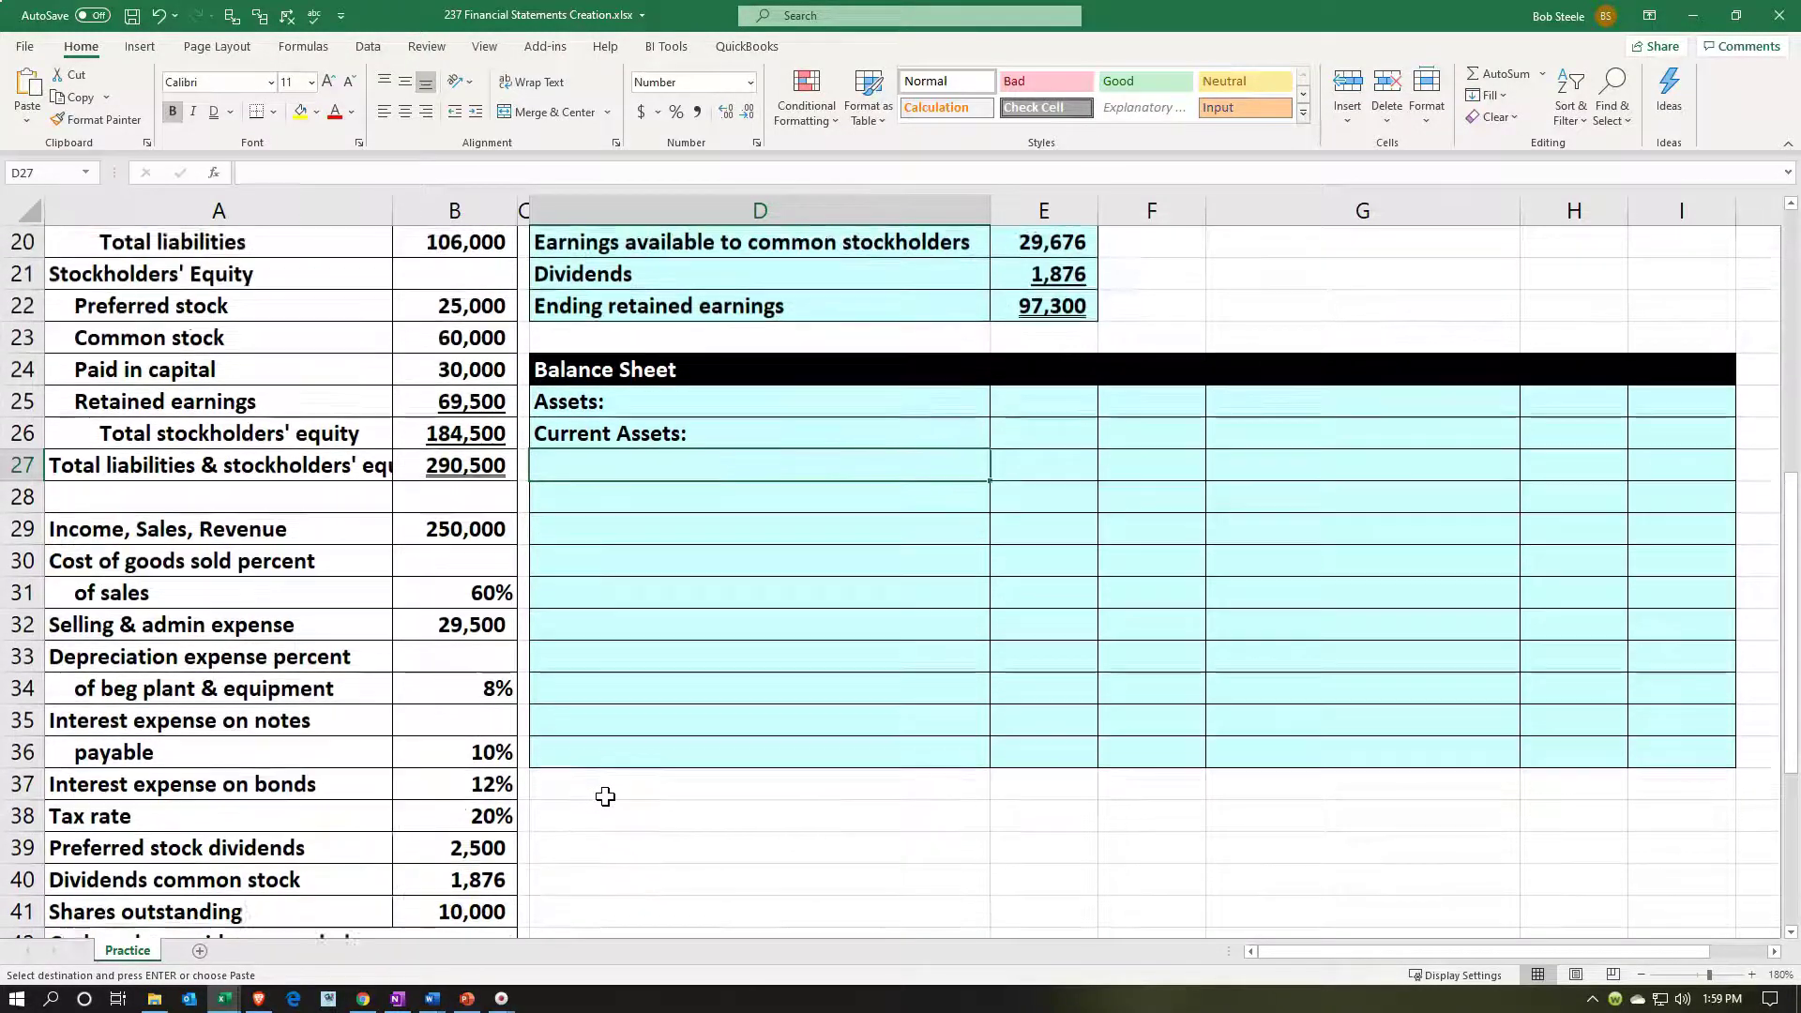
type("=")
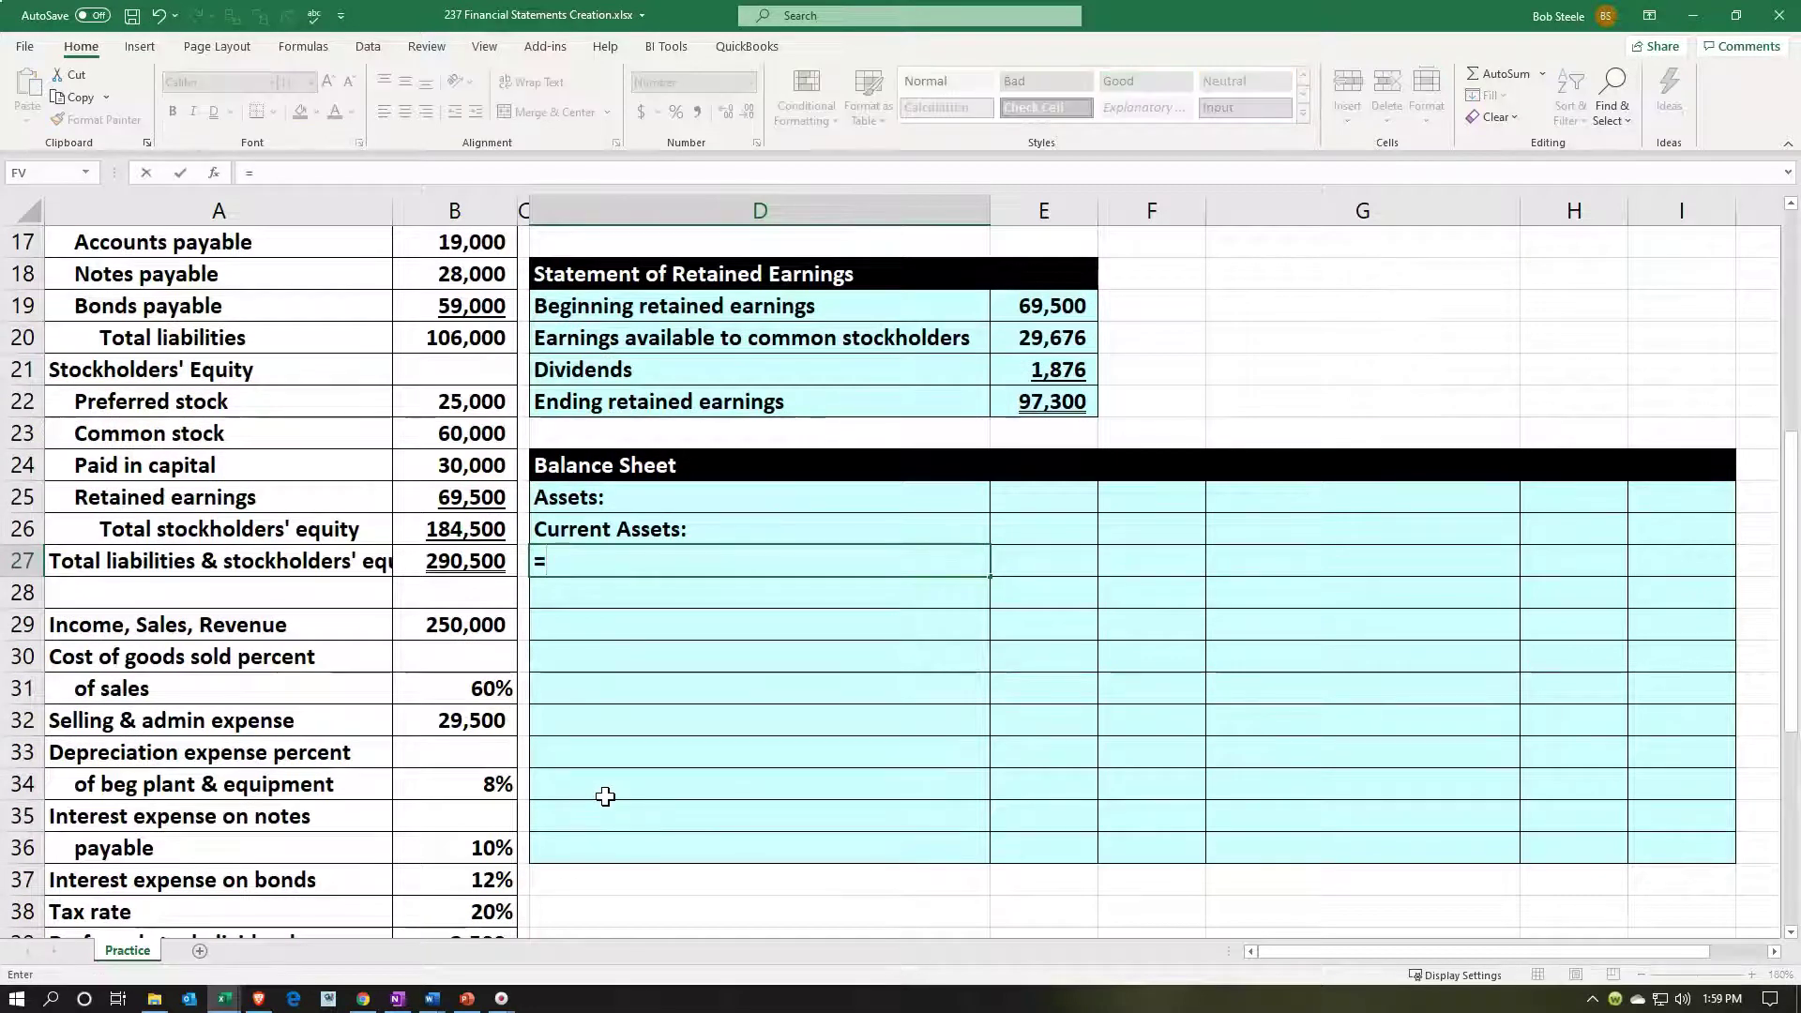
scroll(605, 796, "up", 4)
left_click(176, 271)
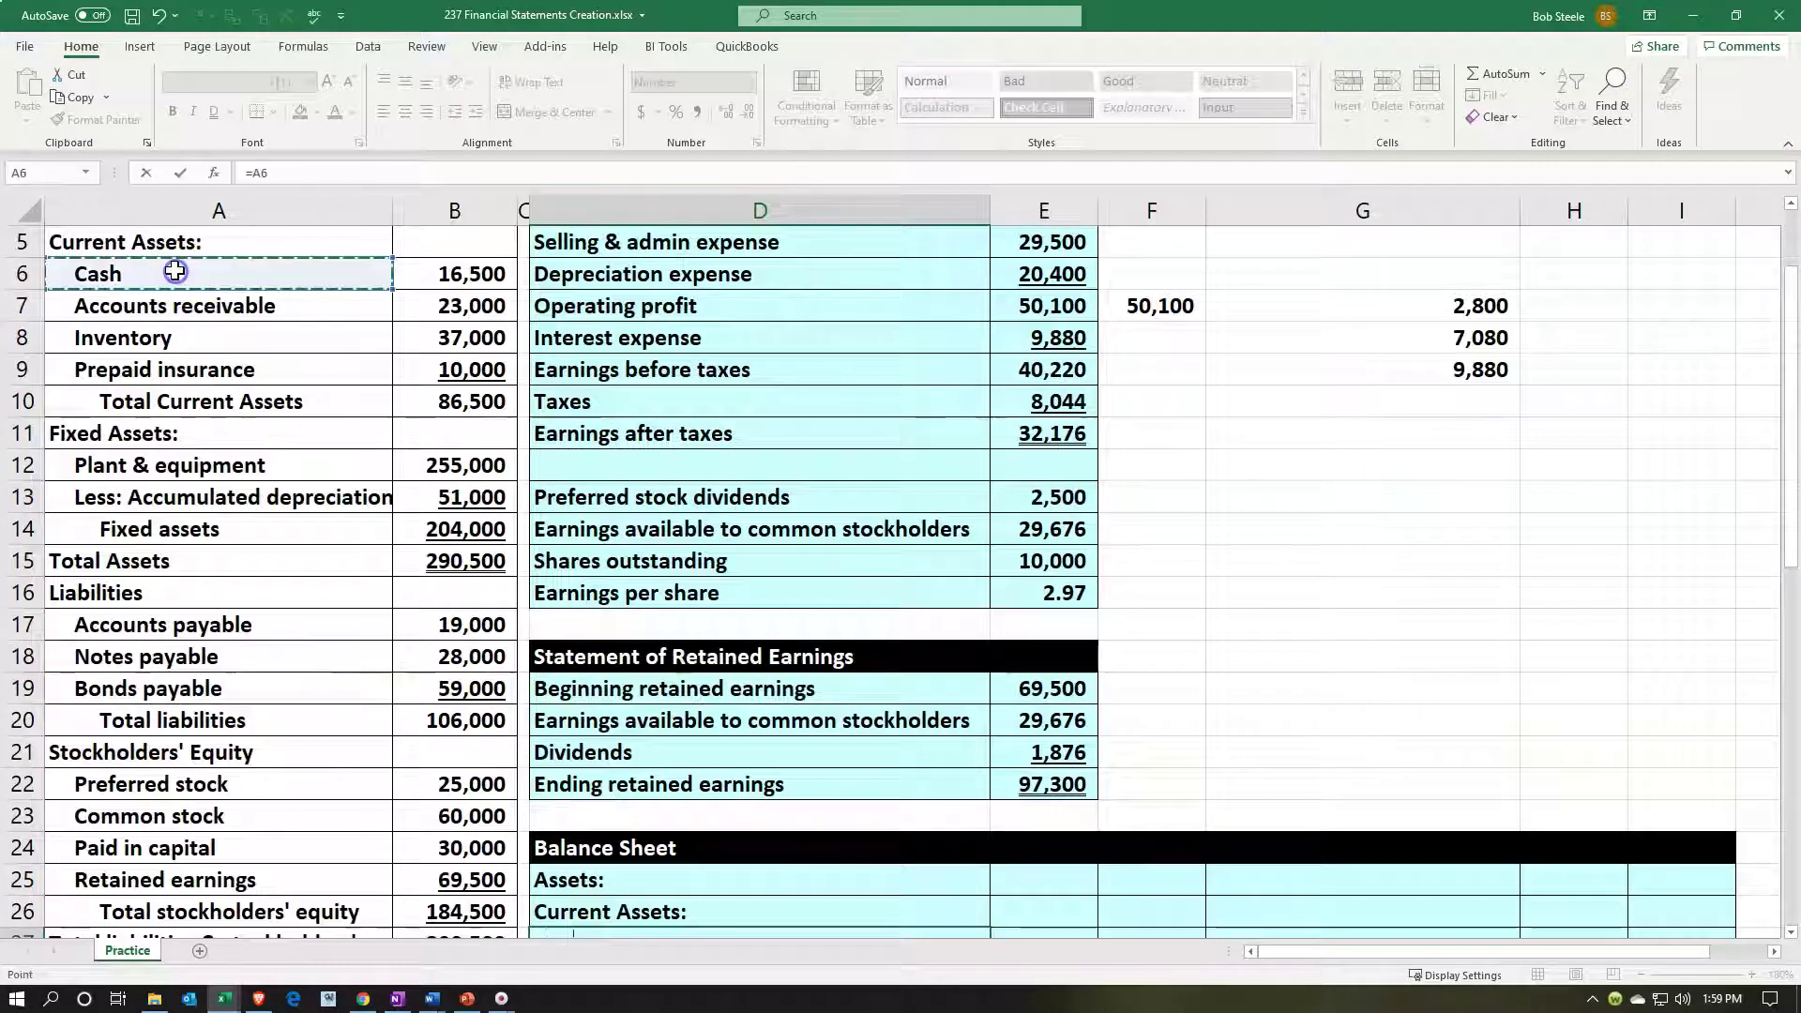
key("Return")
Step: Link the cash amount in E27 to the beginning cash balance with =B6
key("Right")
key("Up")
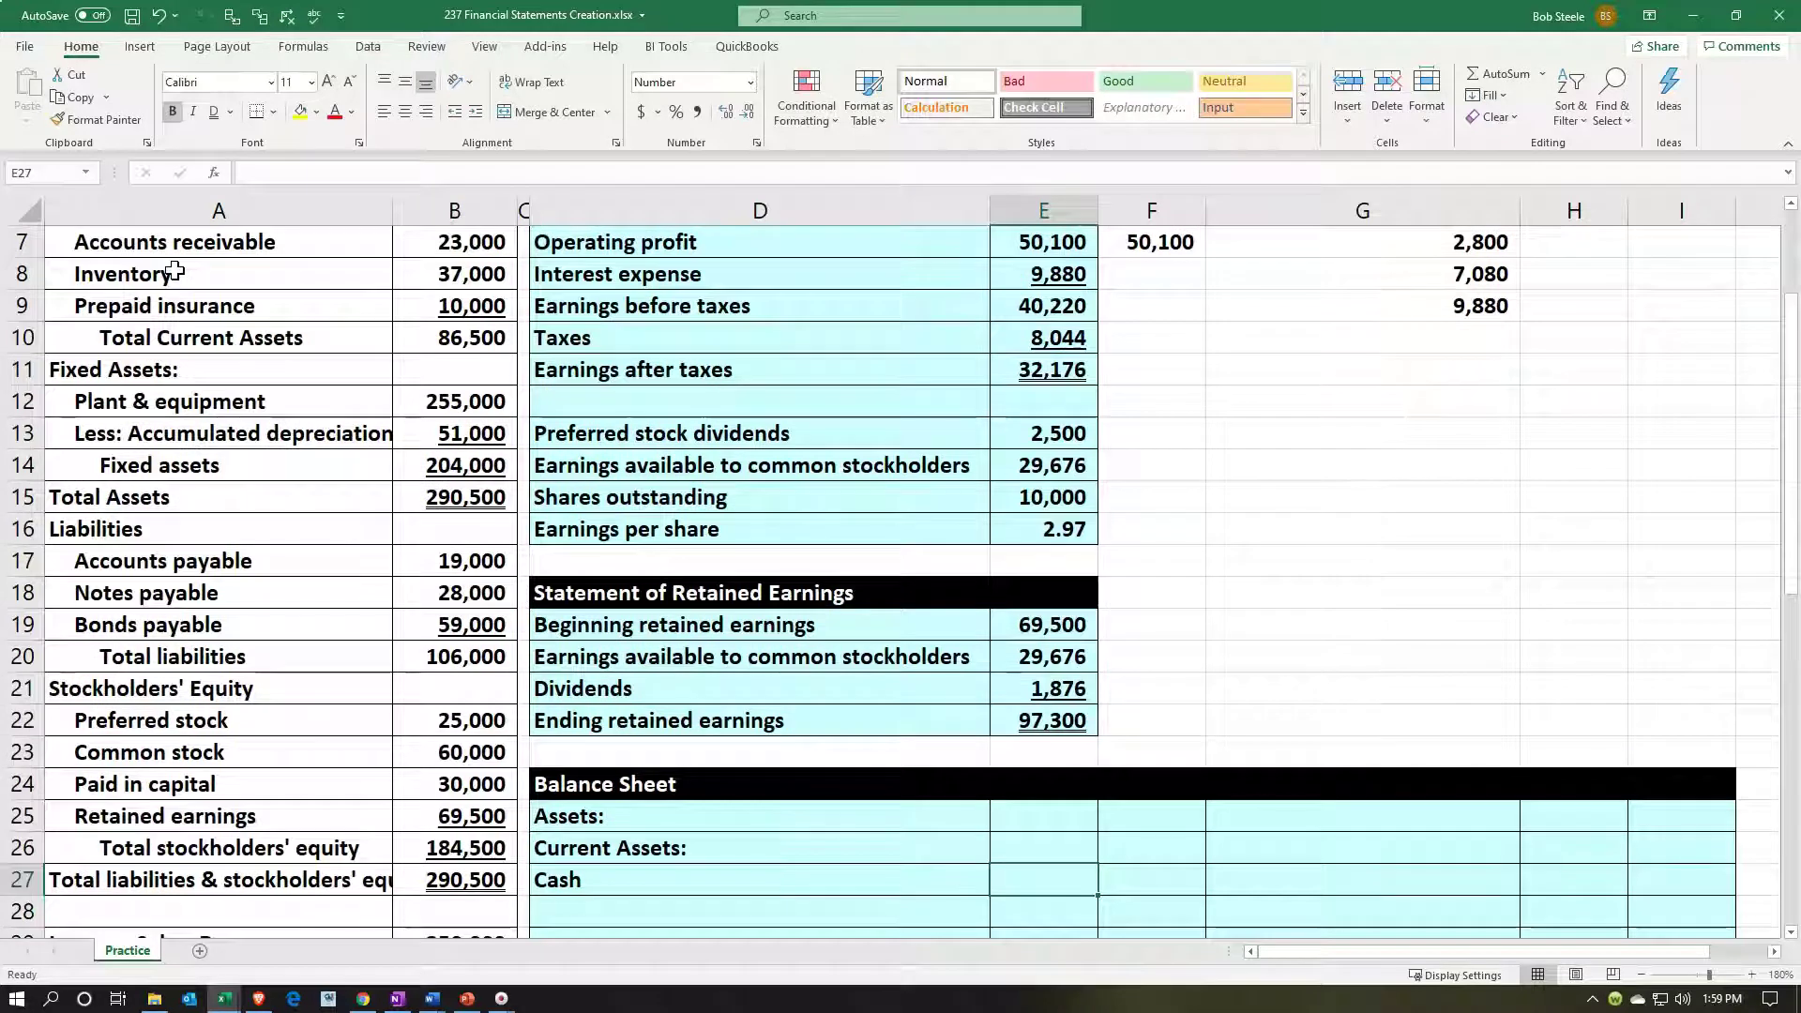
type("=")
scroll(176, 272, "up", 2)
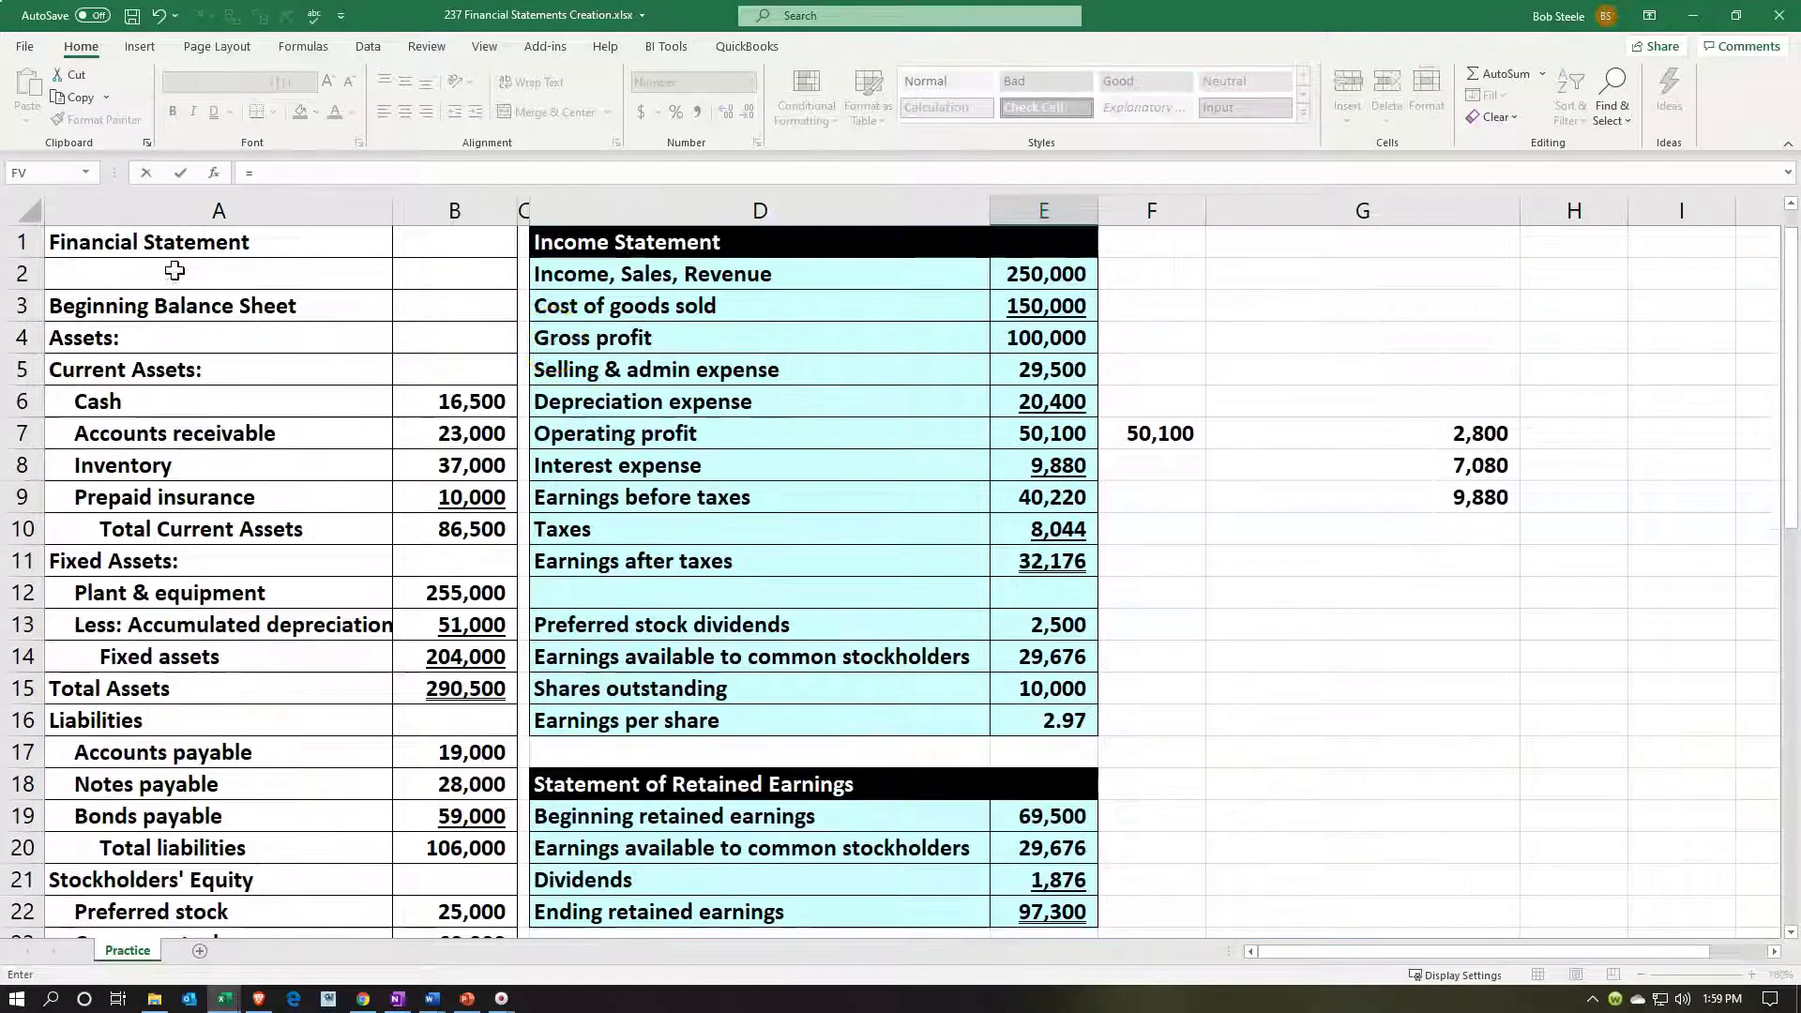
left_click(469, 401)
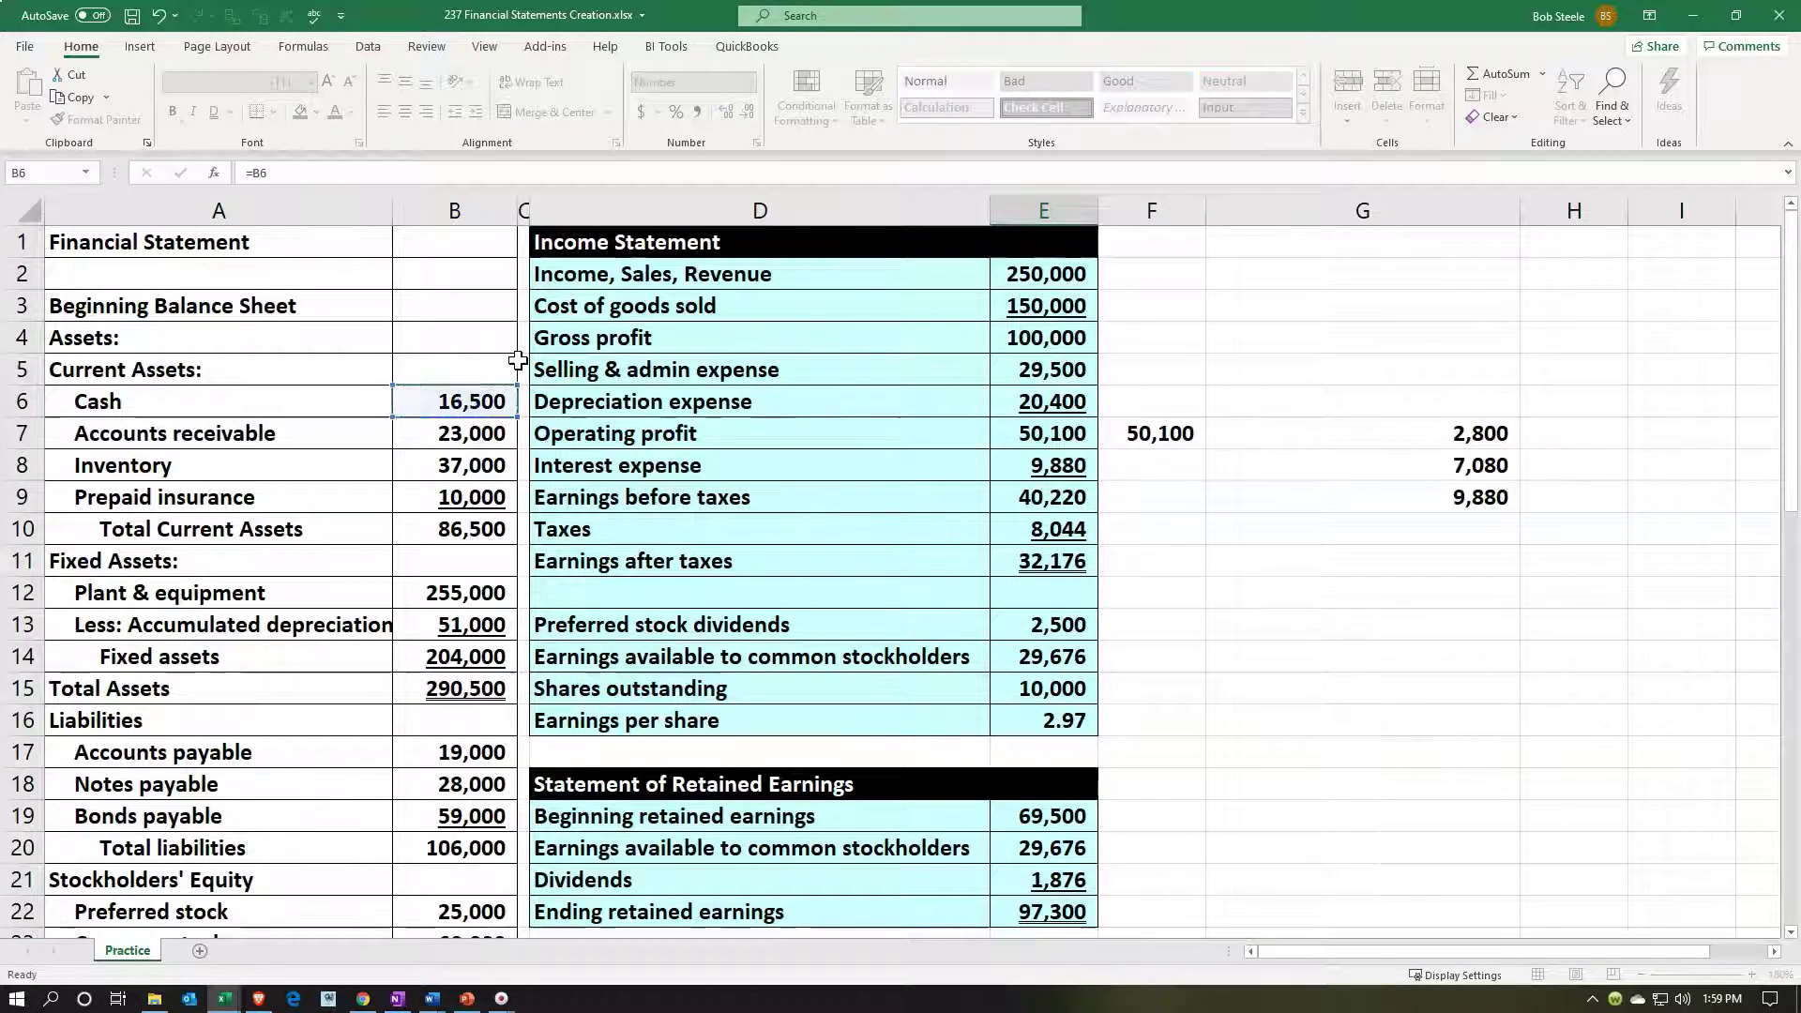
key("Return")
Step: Indent the Cash label in D27 one level under the current assets heading
scroll(525, 788, "down", 1)
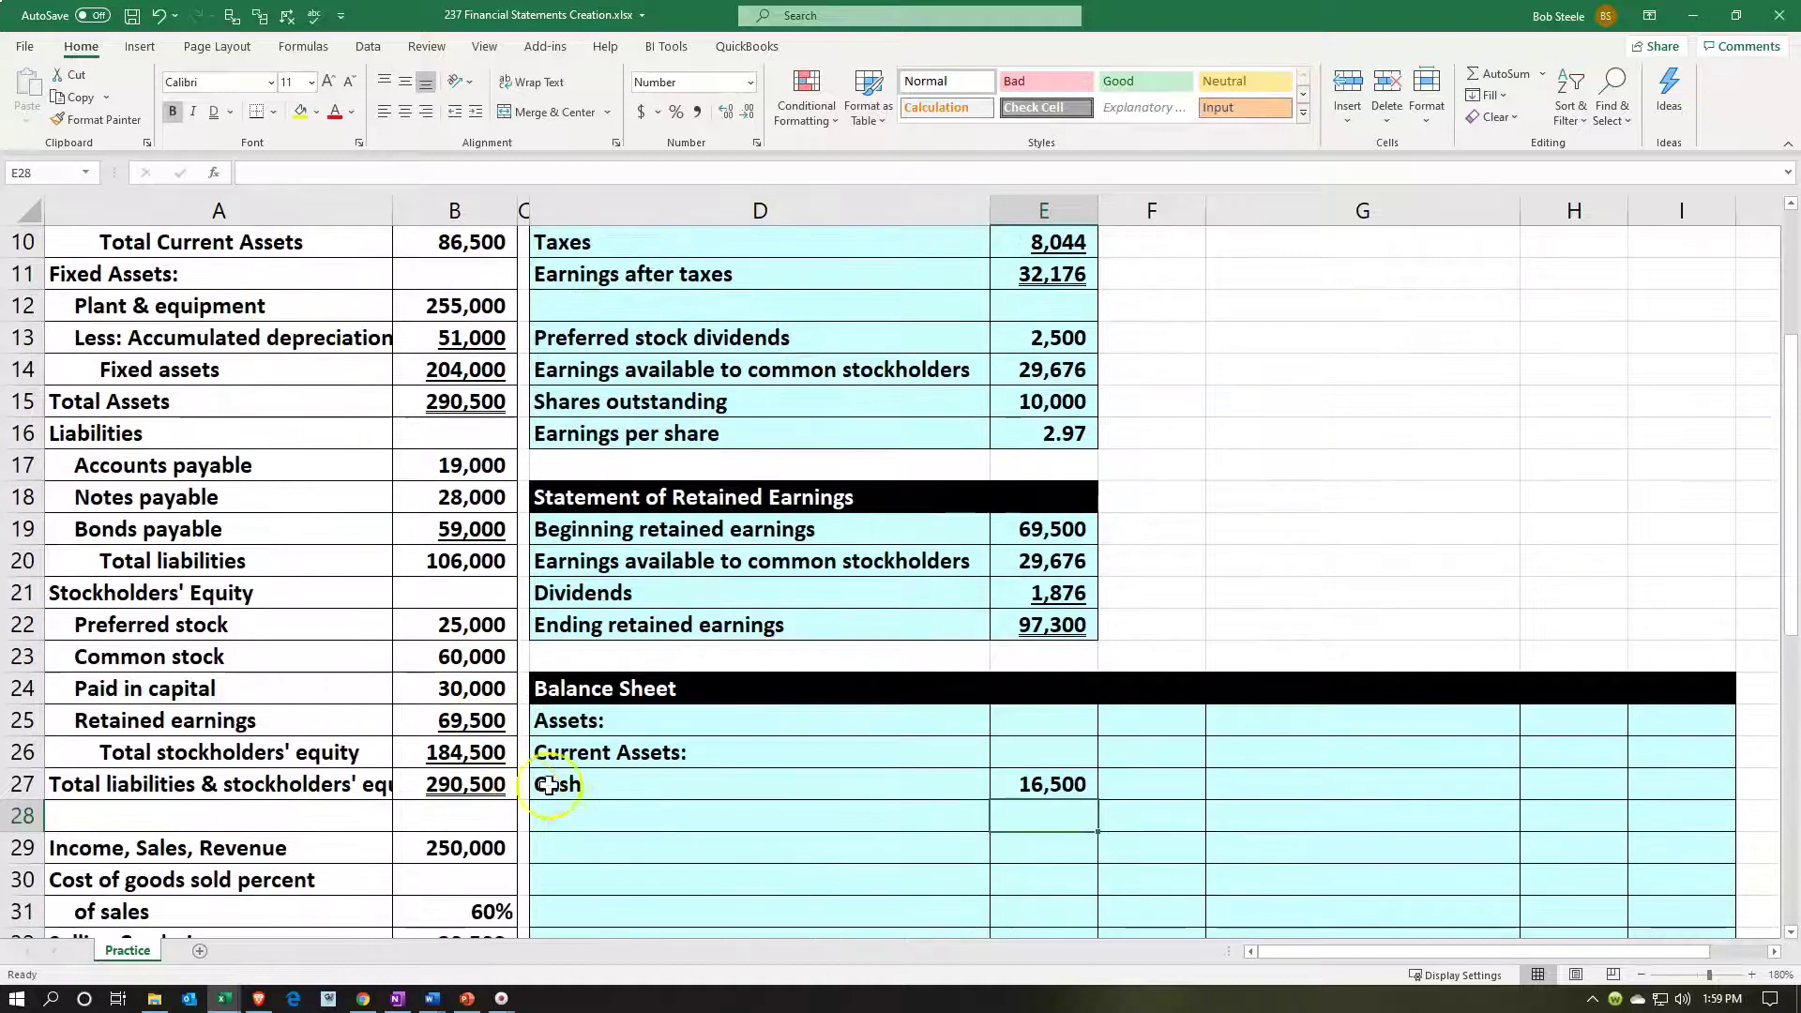
left_click(603, 783)
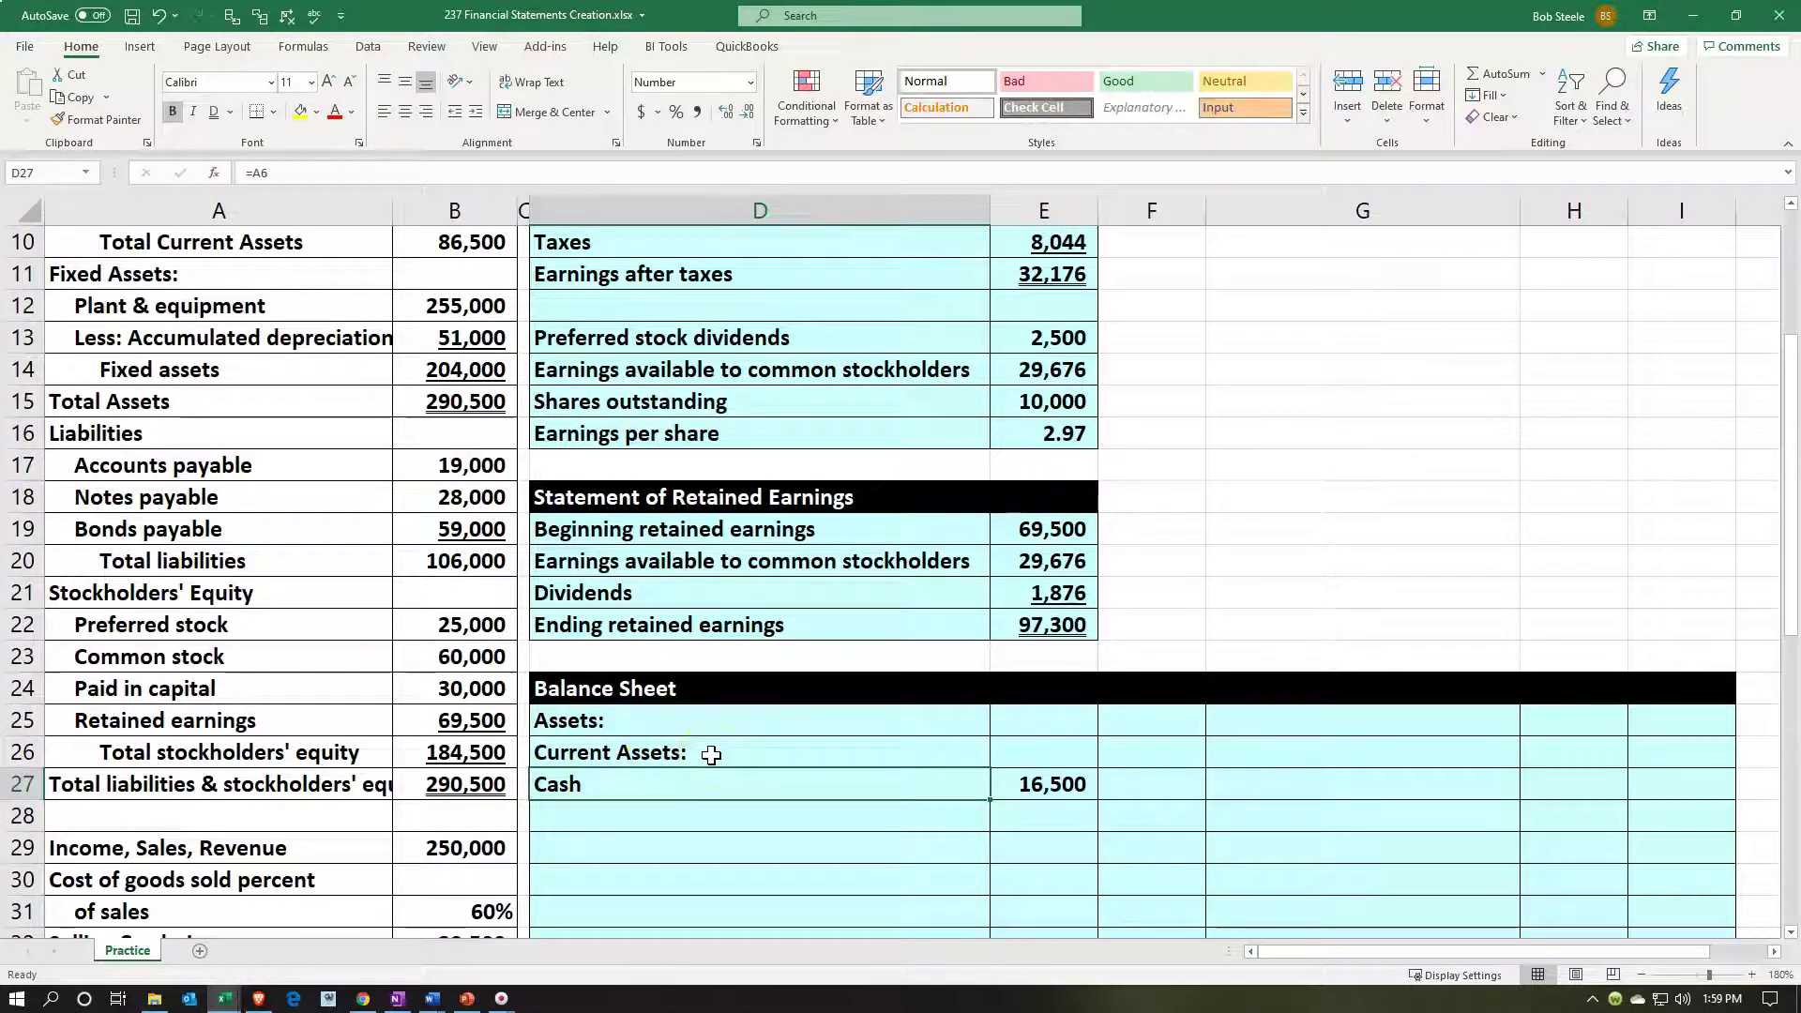
scroll(711, 755, "up", 1)
scroll(711, 755, "down", 2)
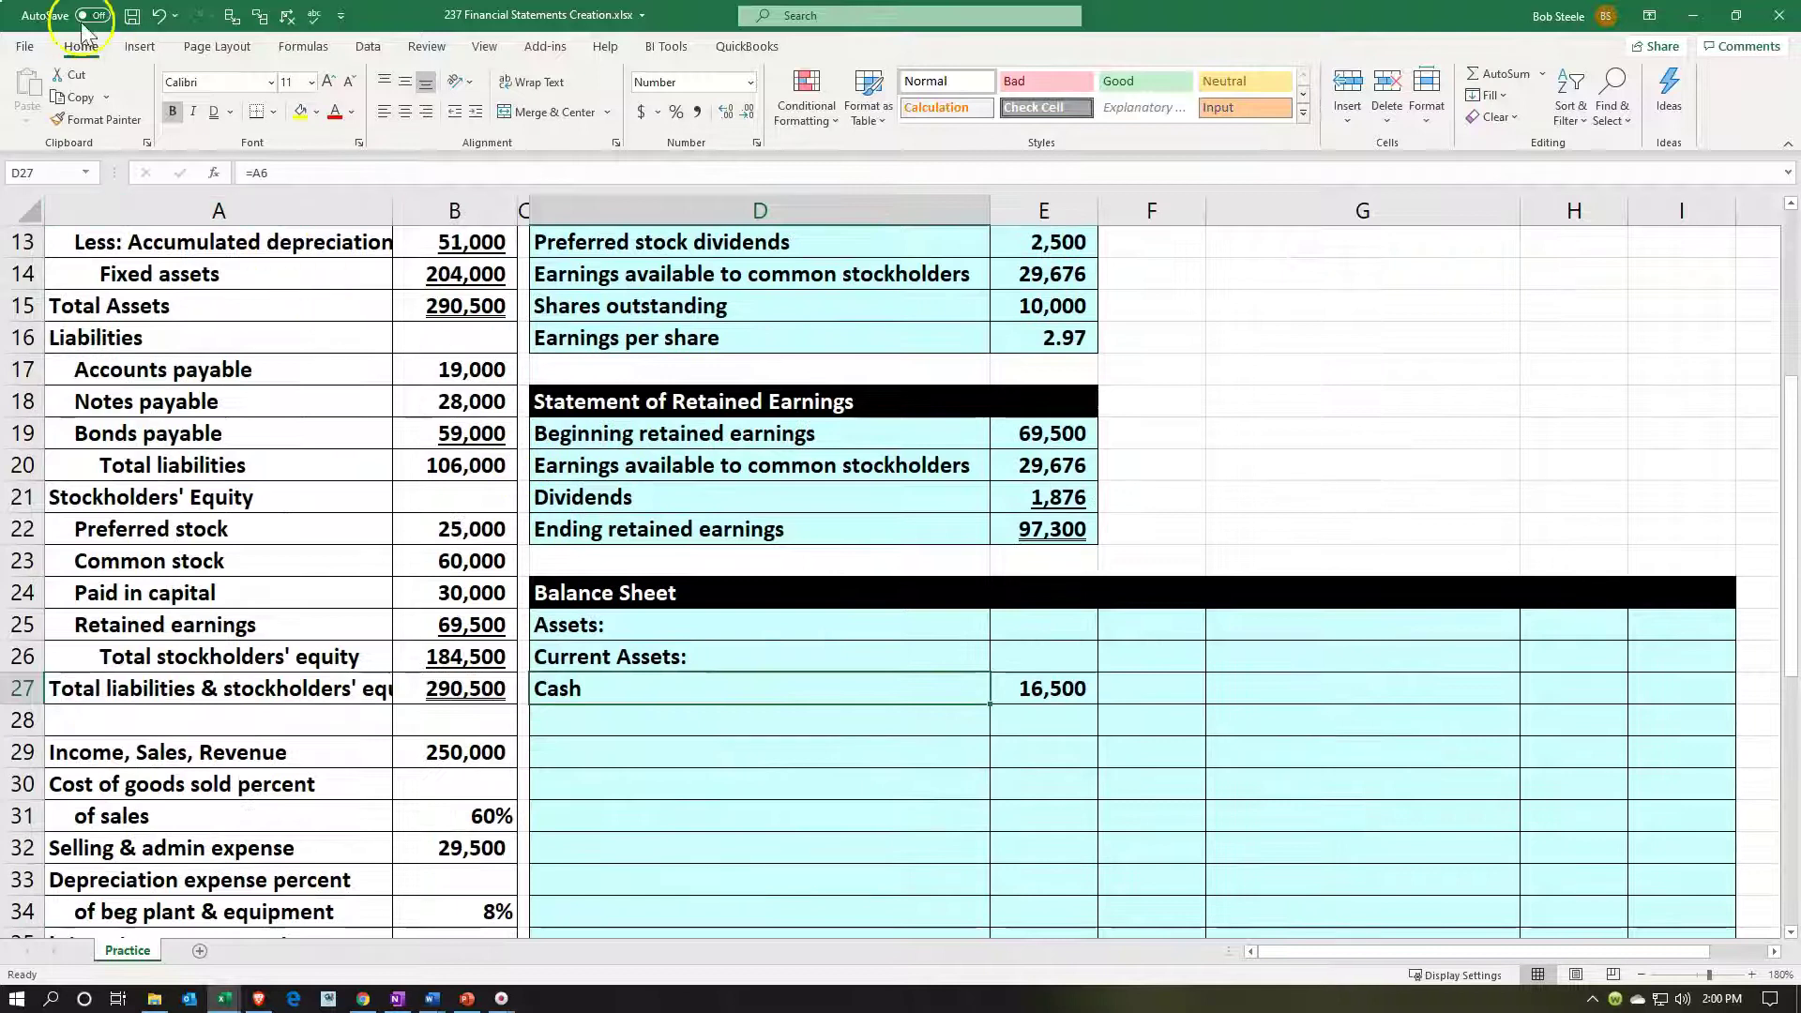
left_click(474, 113)
left_click(864, 562)
Step: Review the income statement lines and the assumptions, down to the changes in cash, accounts receivable and inventory
scroll(863, 558, "up", 4)
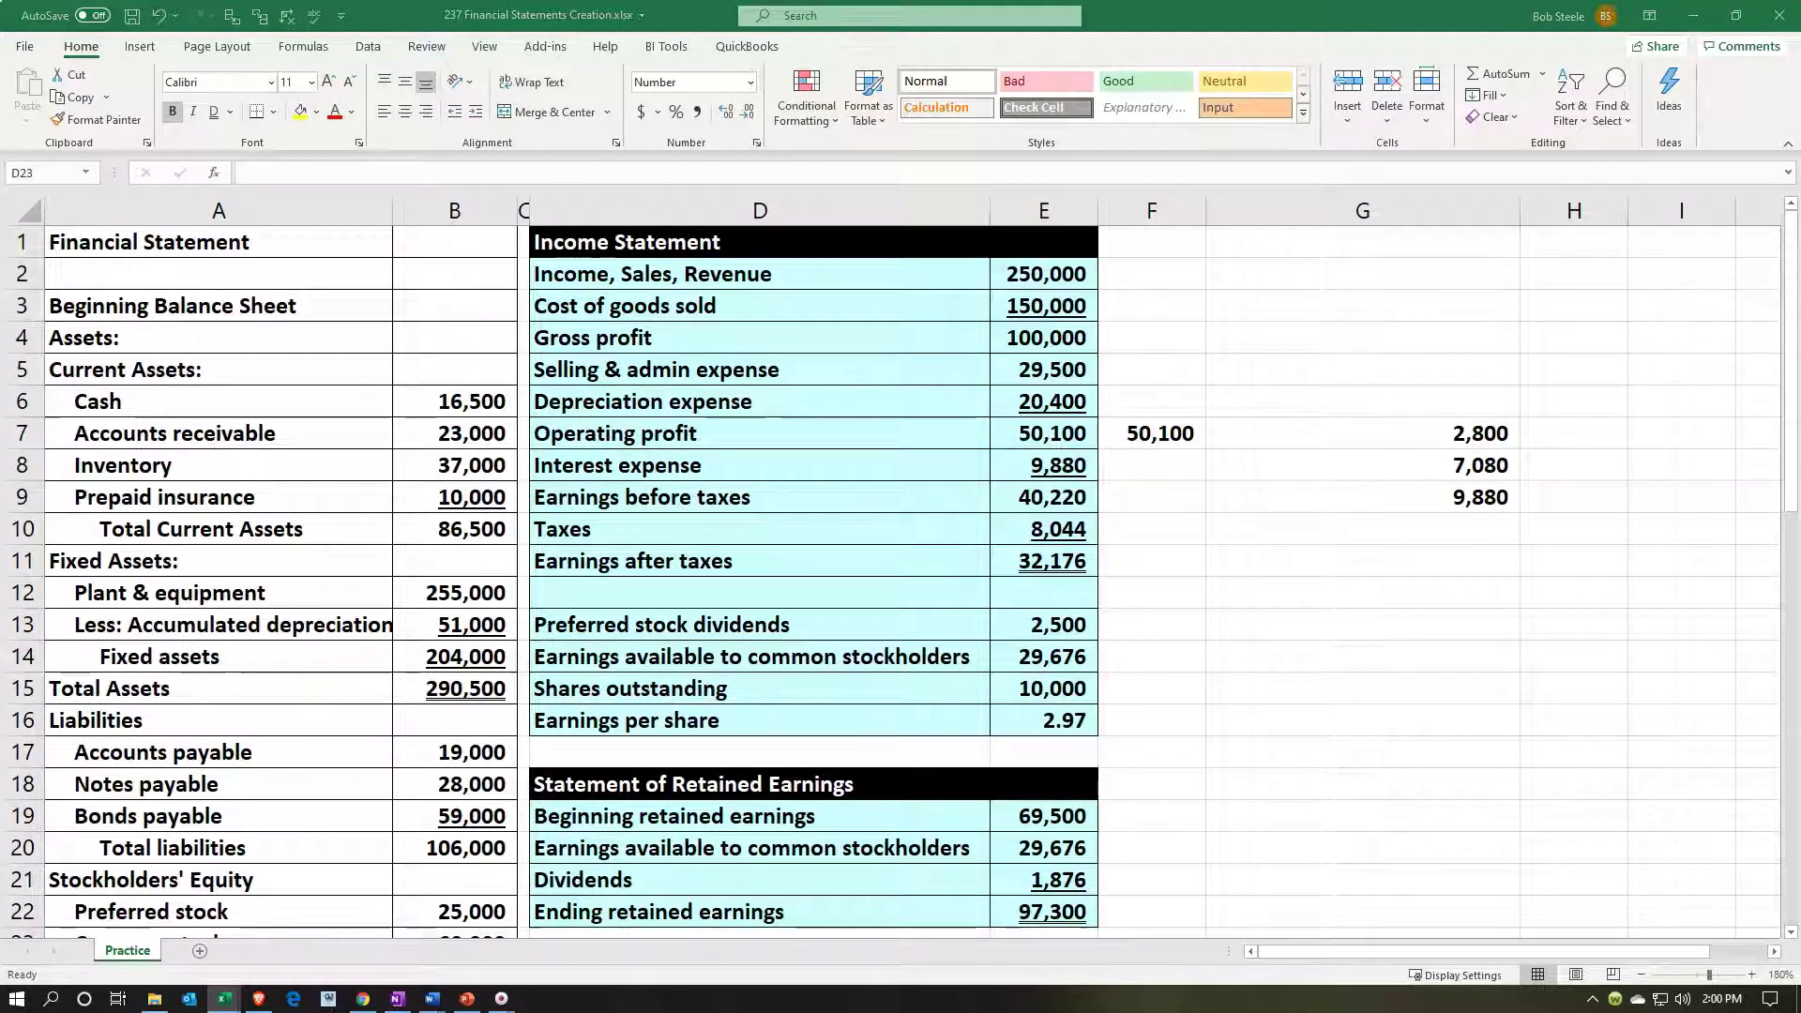
left_click(621, 386)
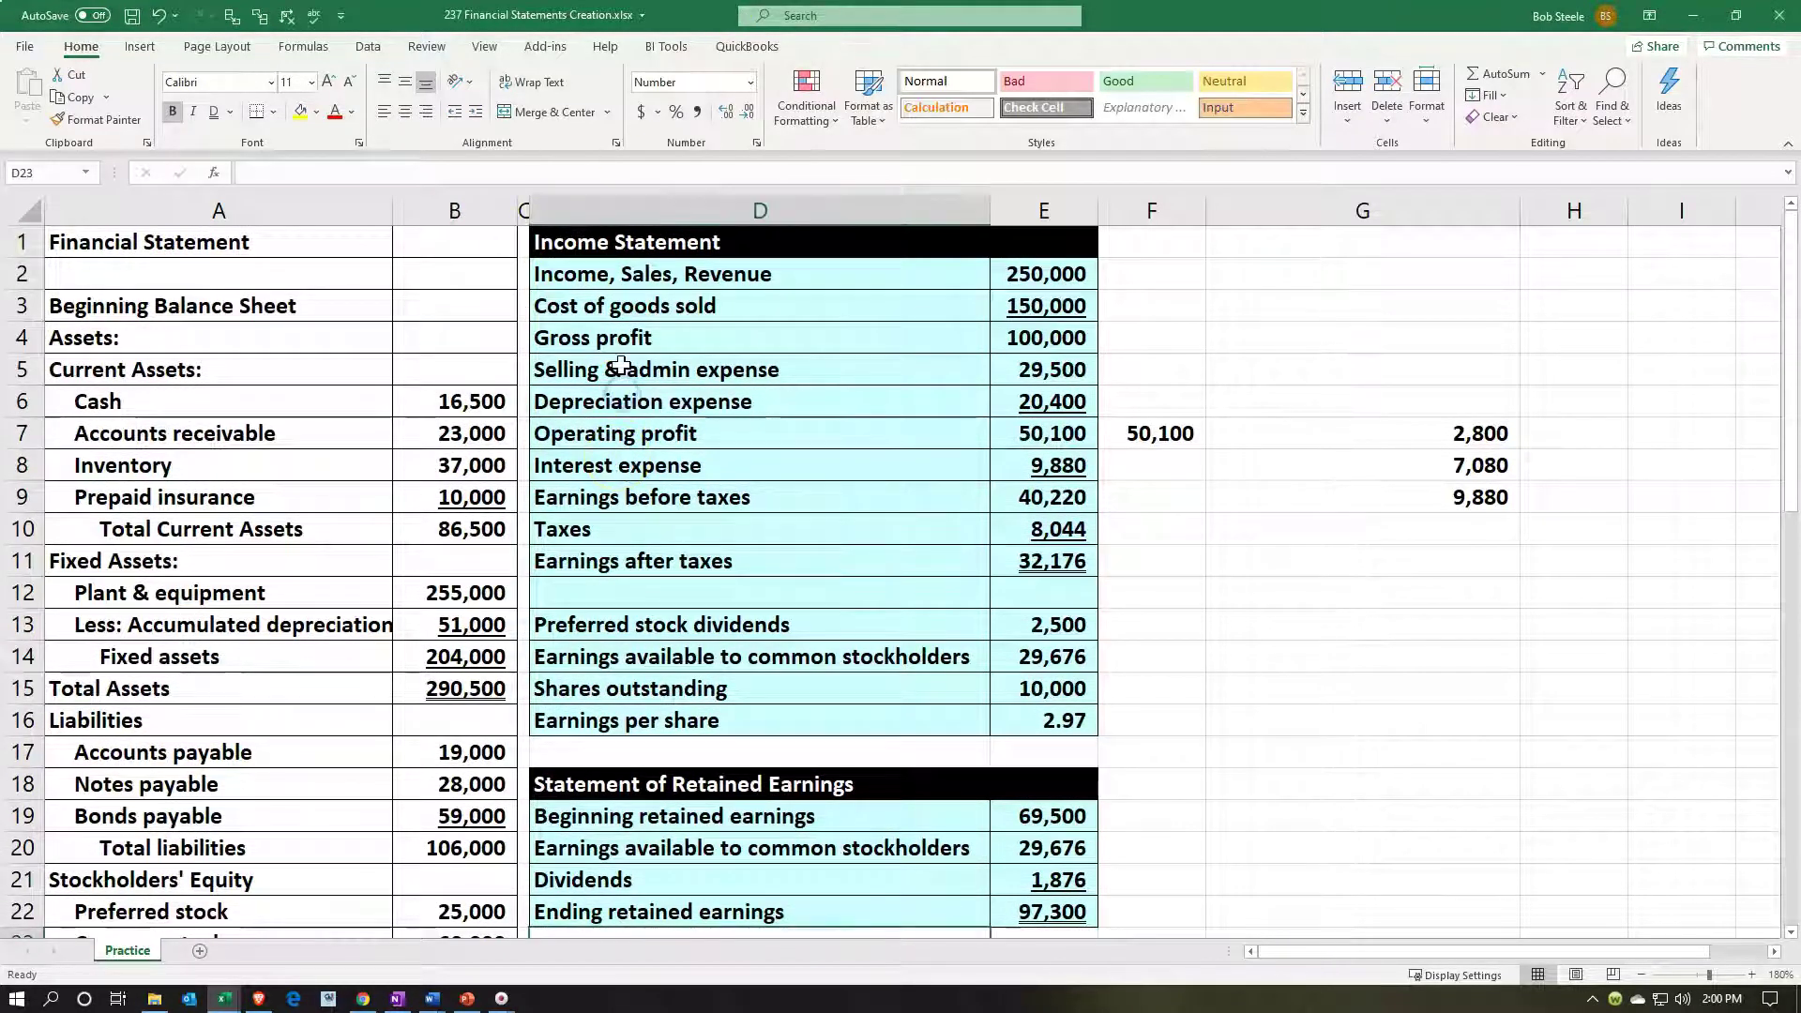
left_click(644, 465)
scroll(646, 488, "down", 5)
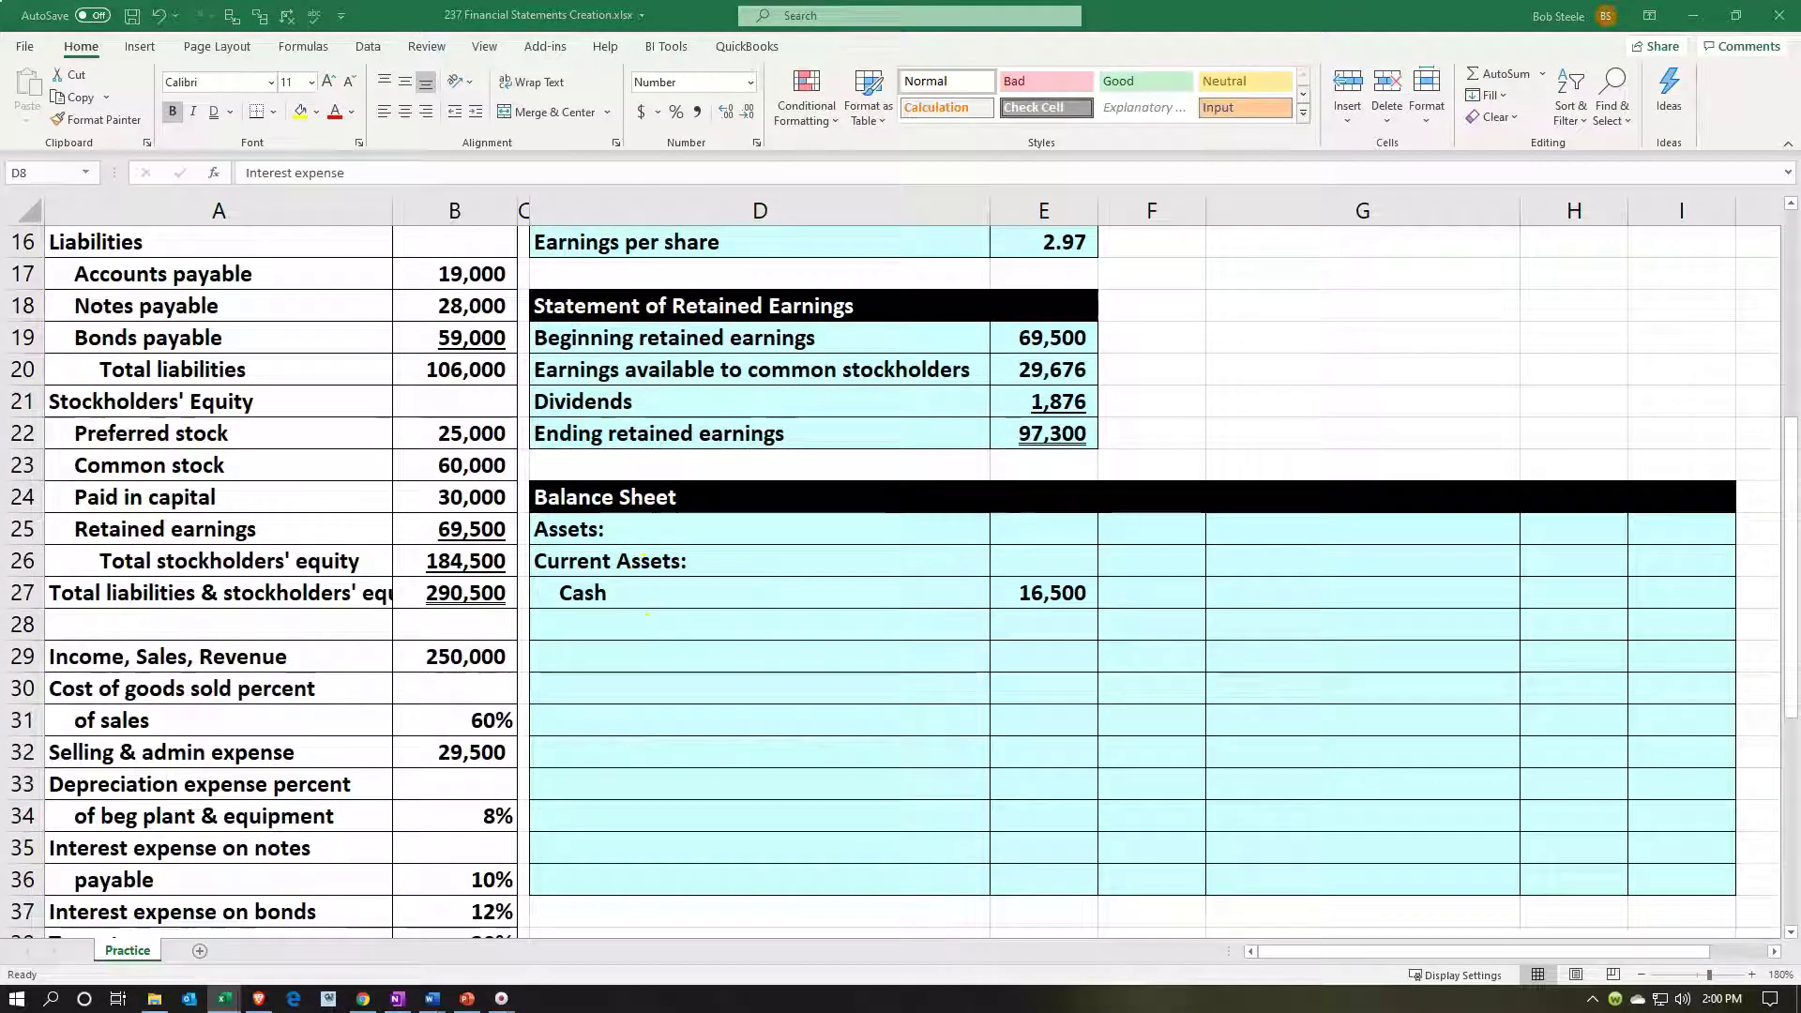
left_click(299, 759)
left_click(294, 756)
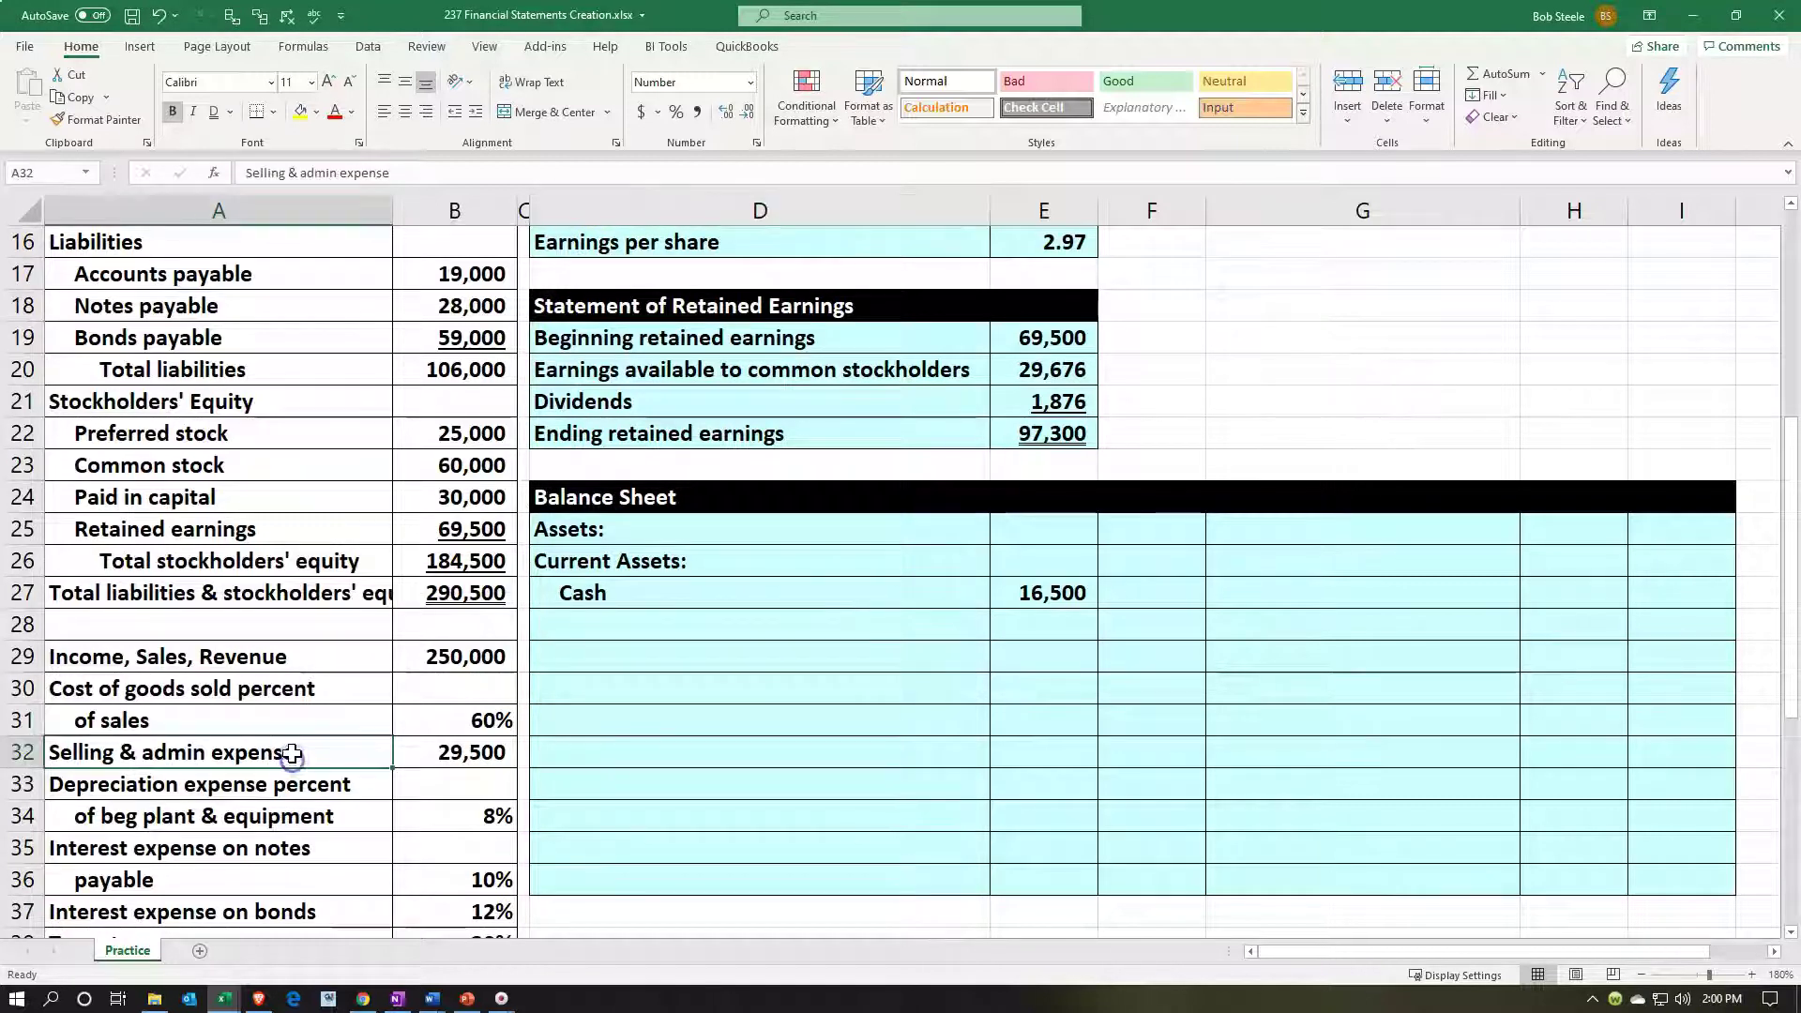
scroll(293, 753, "down", 1)
scroll(292, 753, "down", 1)
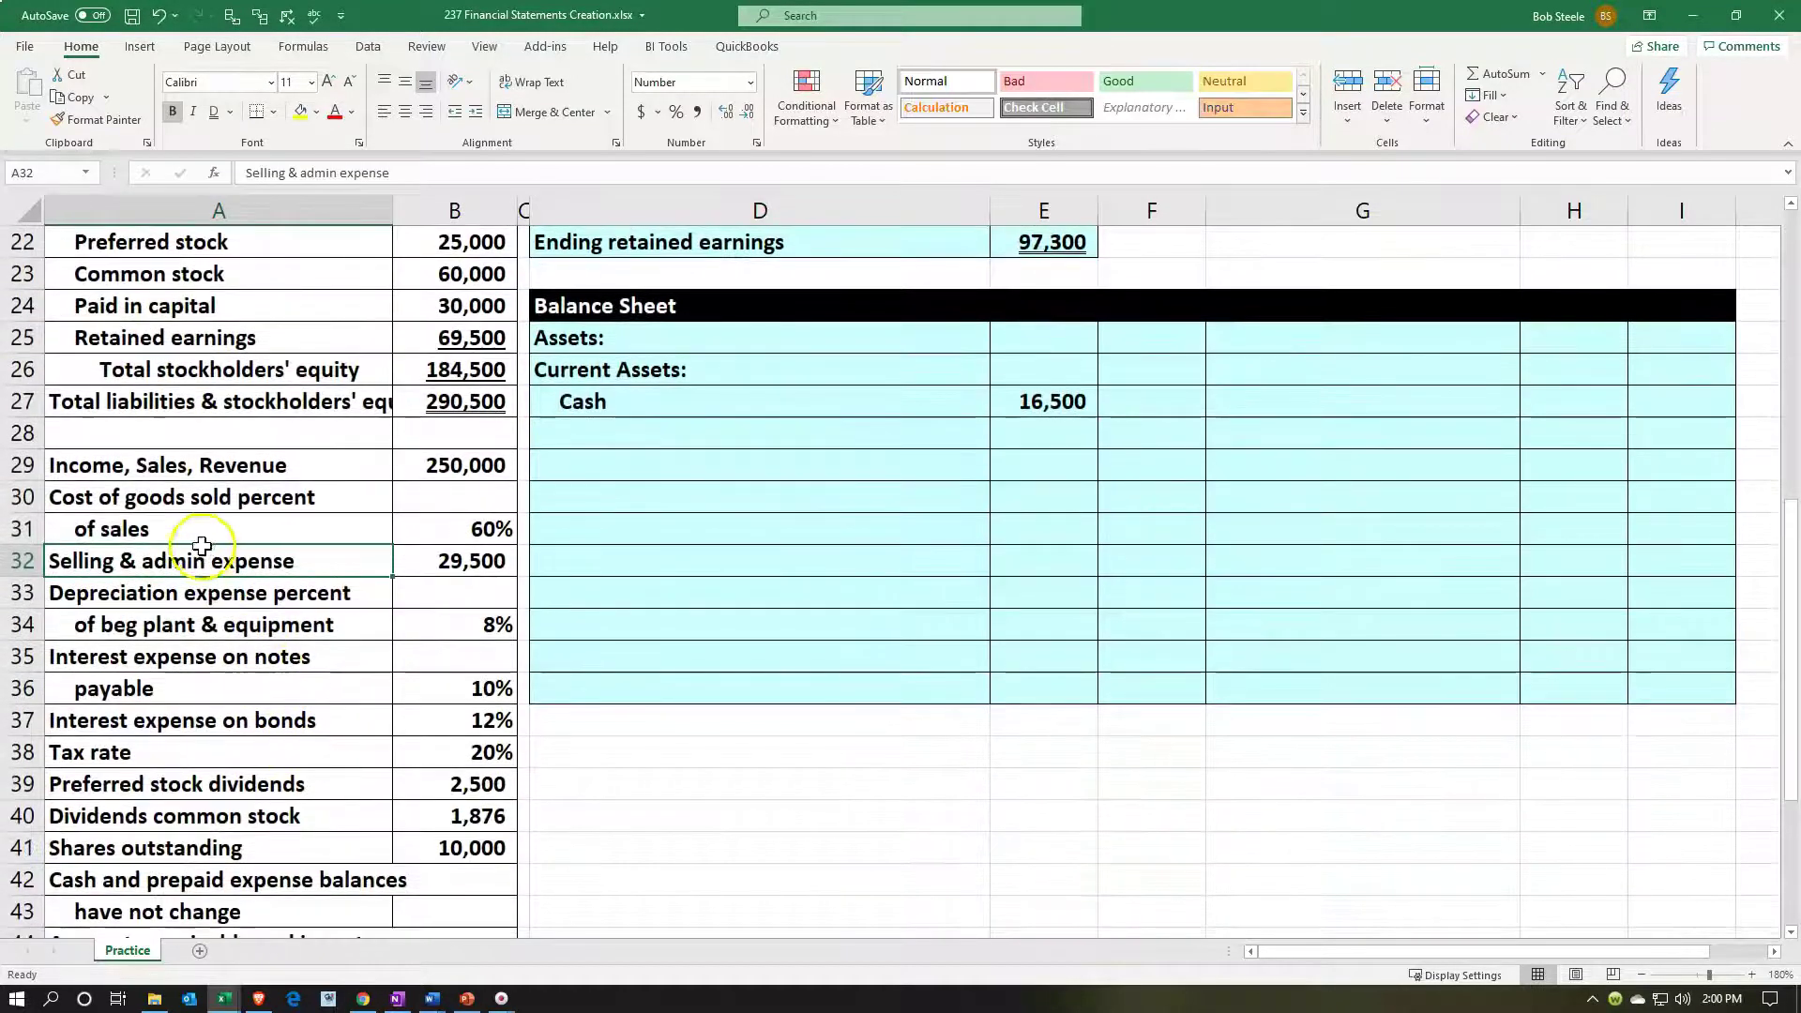
scroll(201, 718, "down", 2)
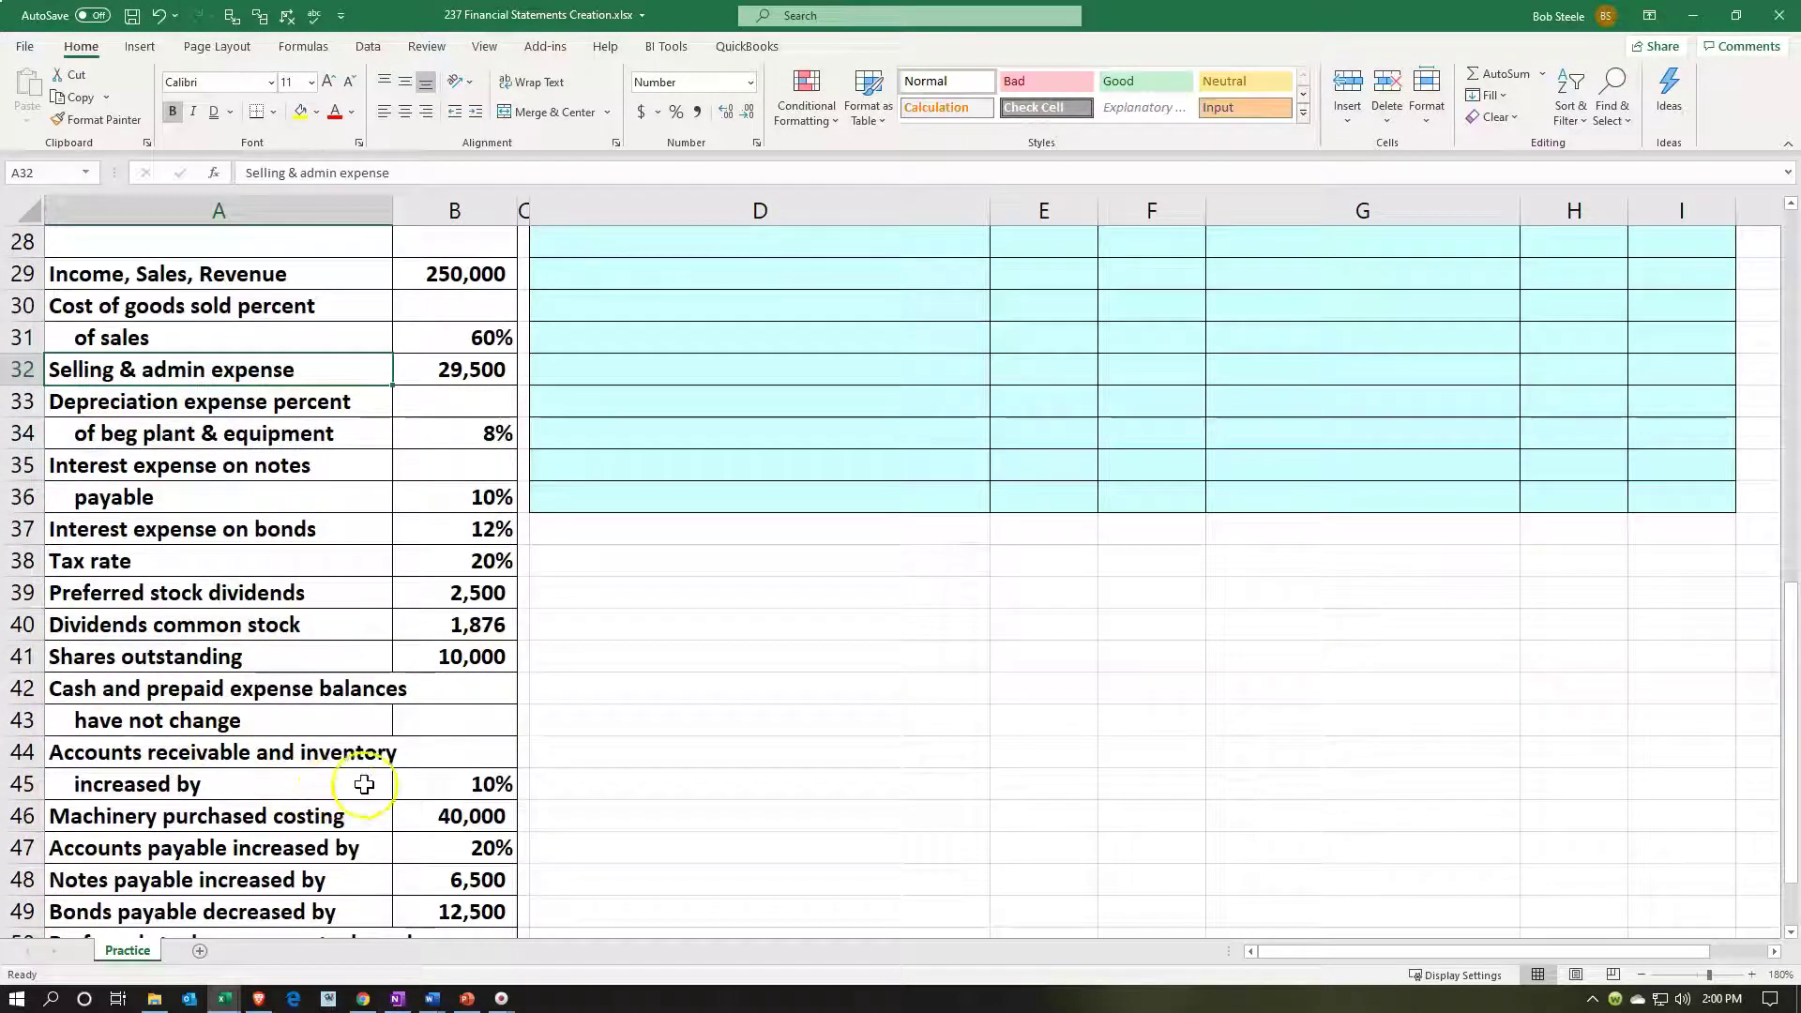
Step: Link the label in D28 to the Accounts receivable label of the beginning balance sheet with =A7
scroll(735, 610, "up", 4)
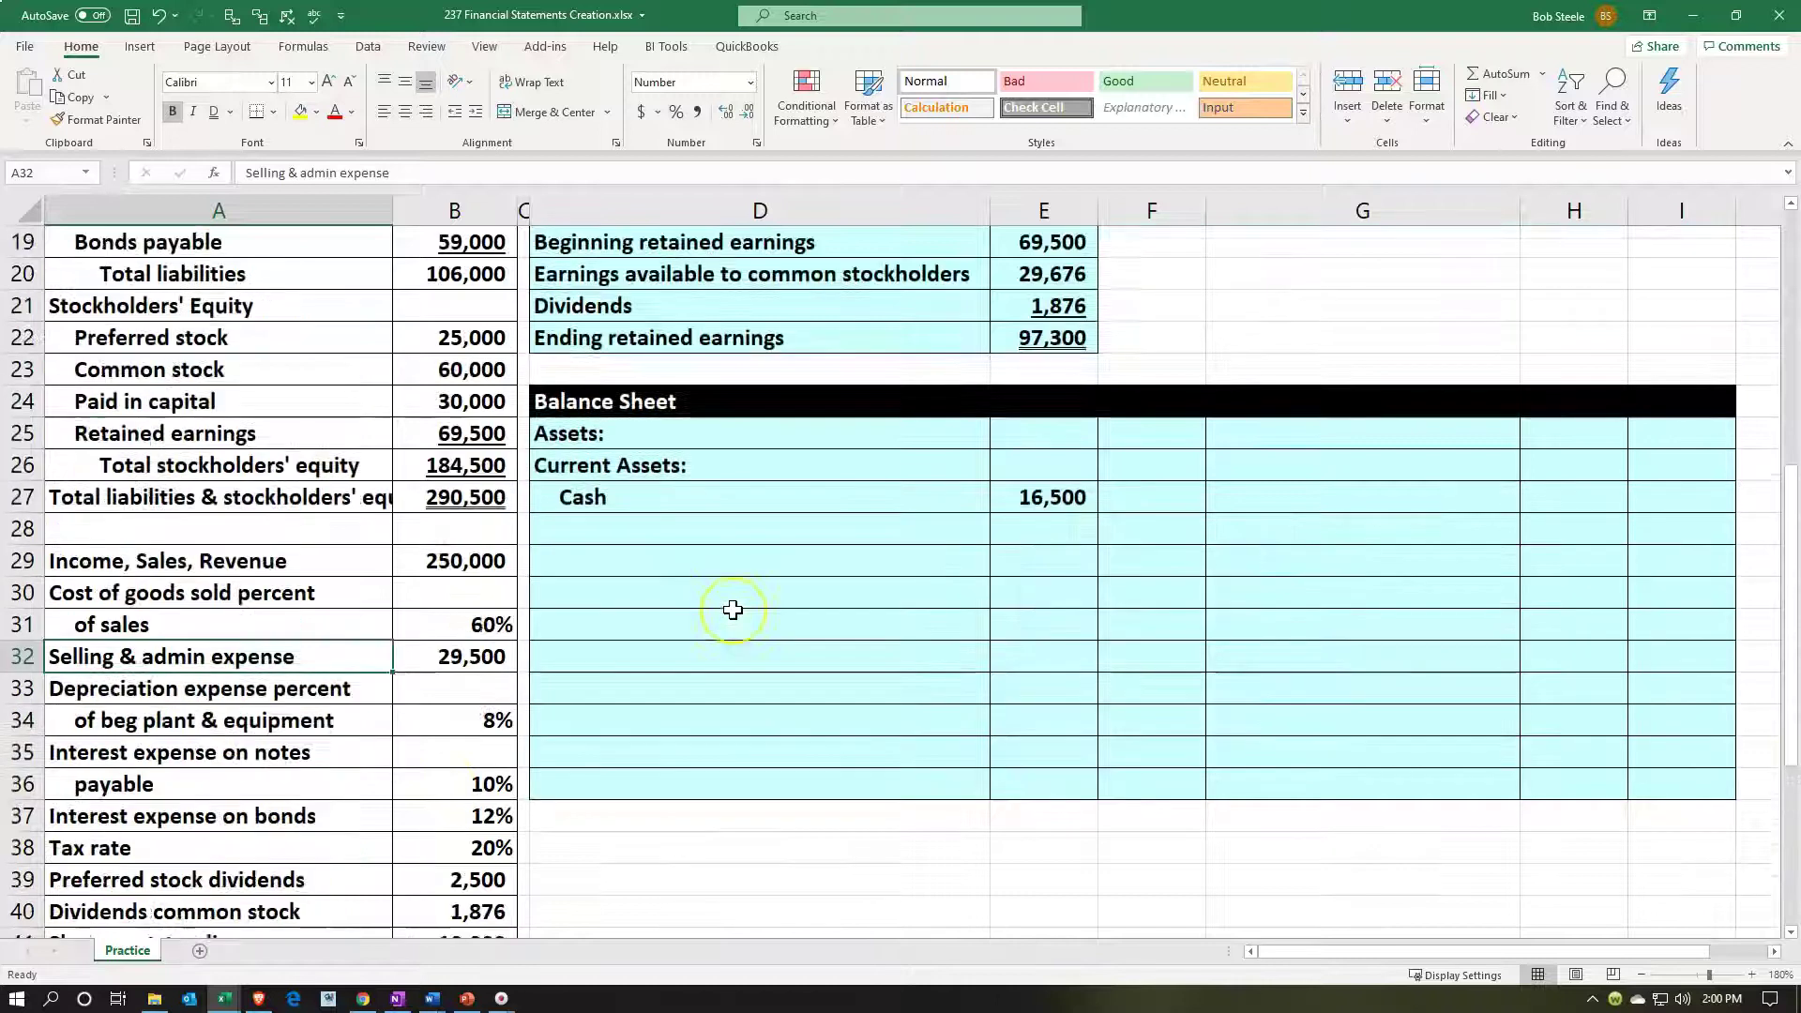
left_click(731, 628)
type("=")
key("Left")
key("Left")
key("Left")
key("Up")
key("Up")
key("Up")
key("Up")
key("Up")
key("Up")
key("Up")
key("Up")
key("Up")
key("Up")
key("Up")
key("Up")
key("Up")
key("Up")
key("Up")
key("Up")
key("Up")
key("Up")
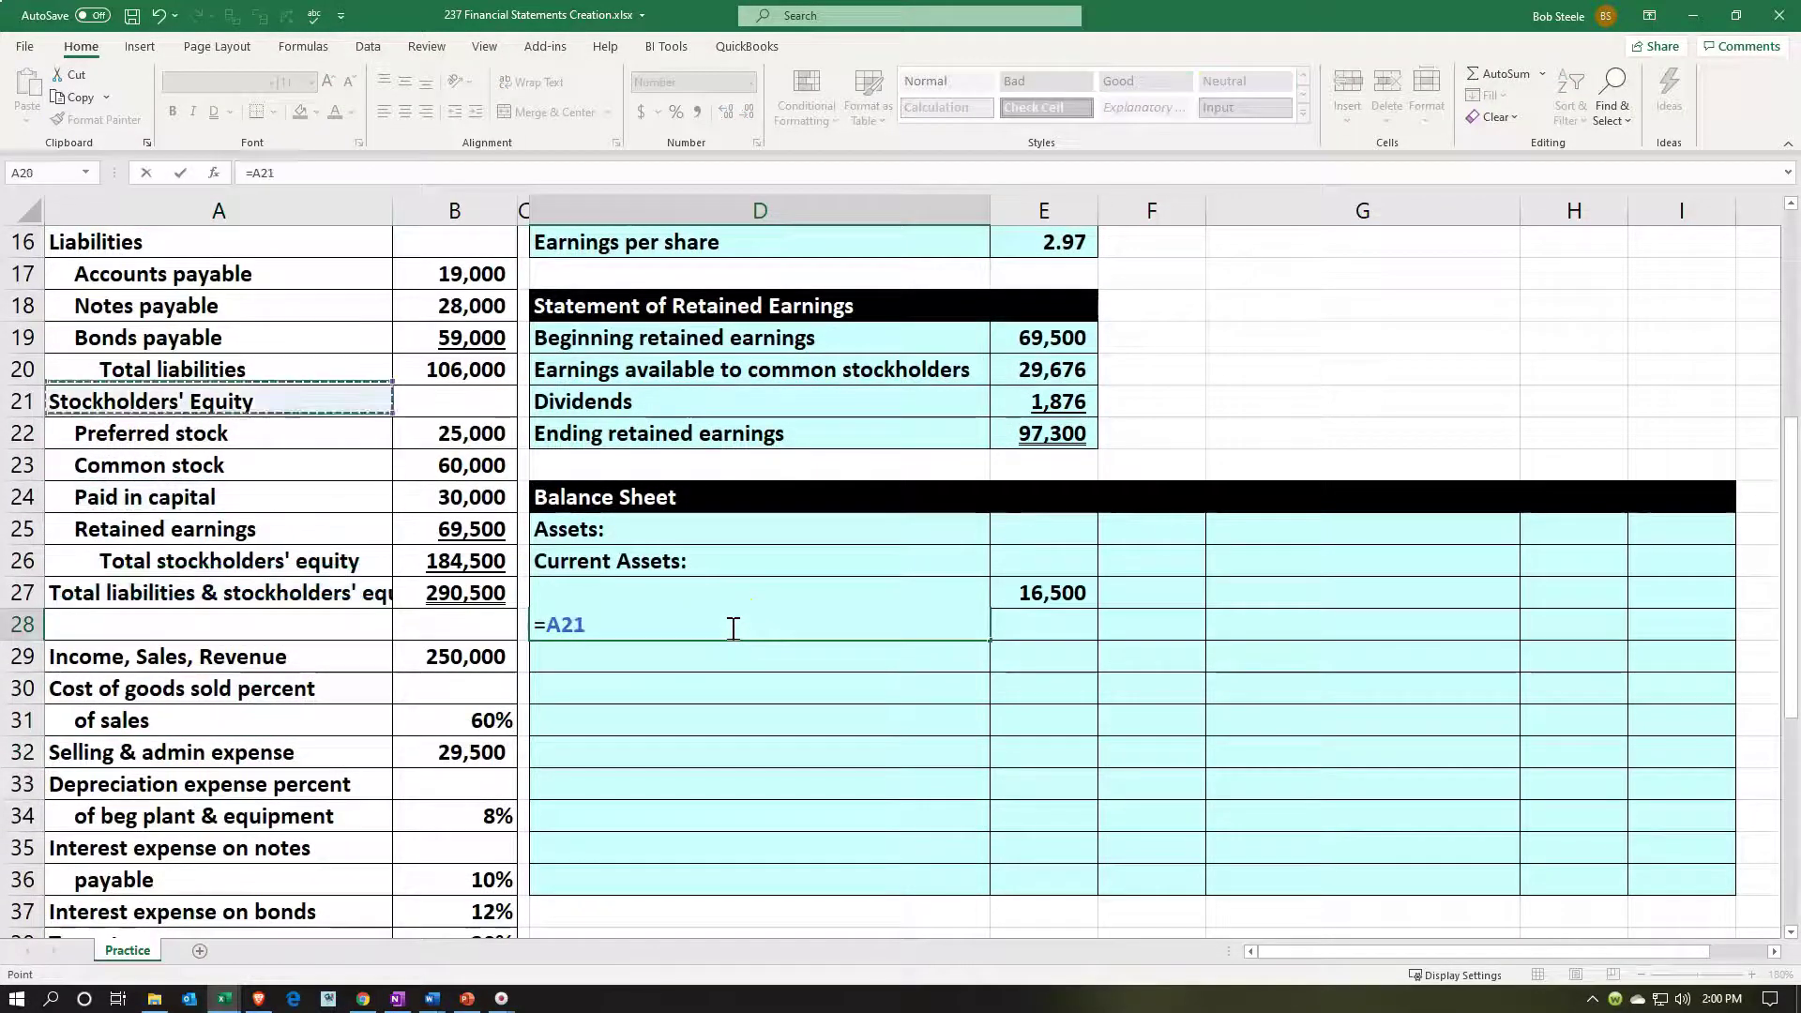
key("Up")
key("Up")
key("Up")
key("Up")
key("Up")
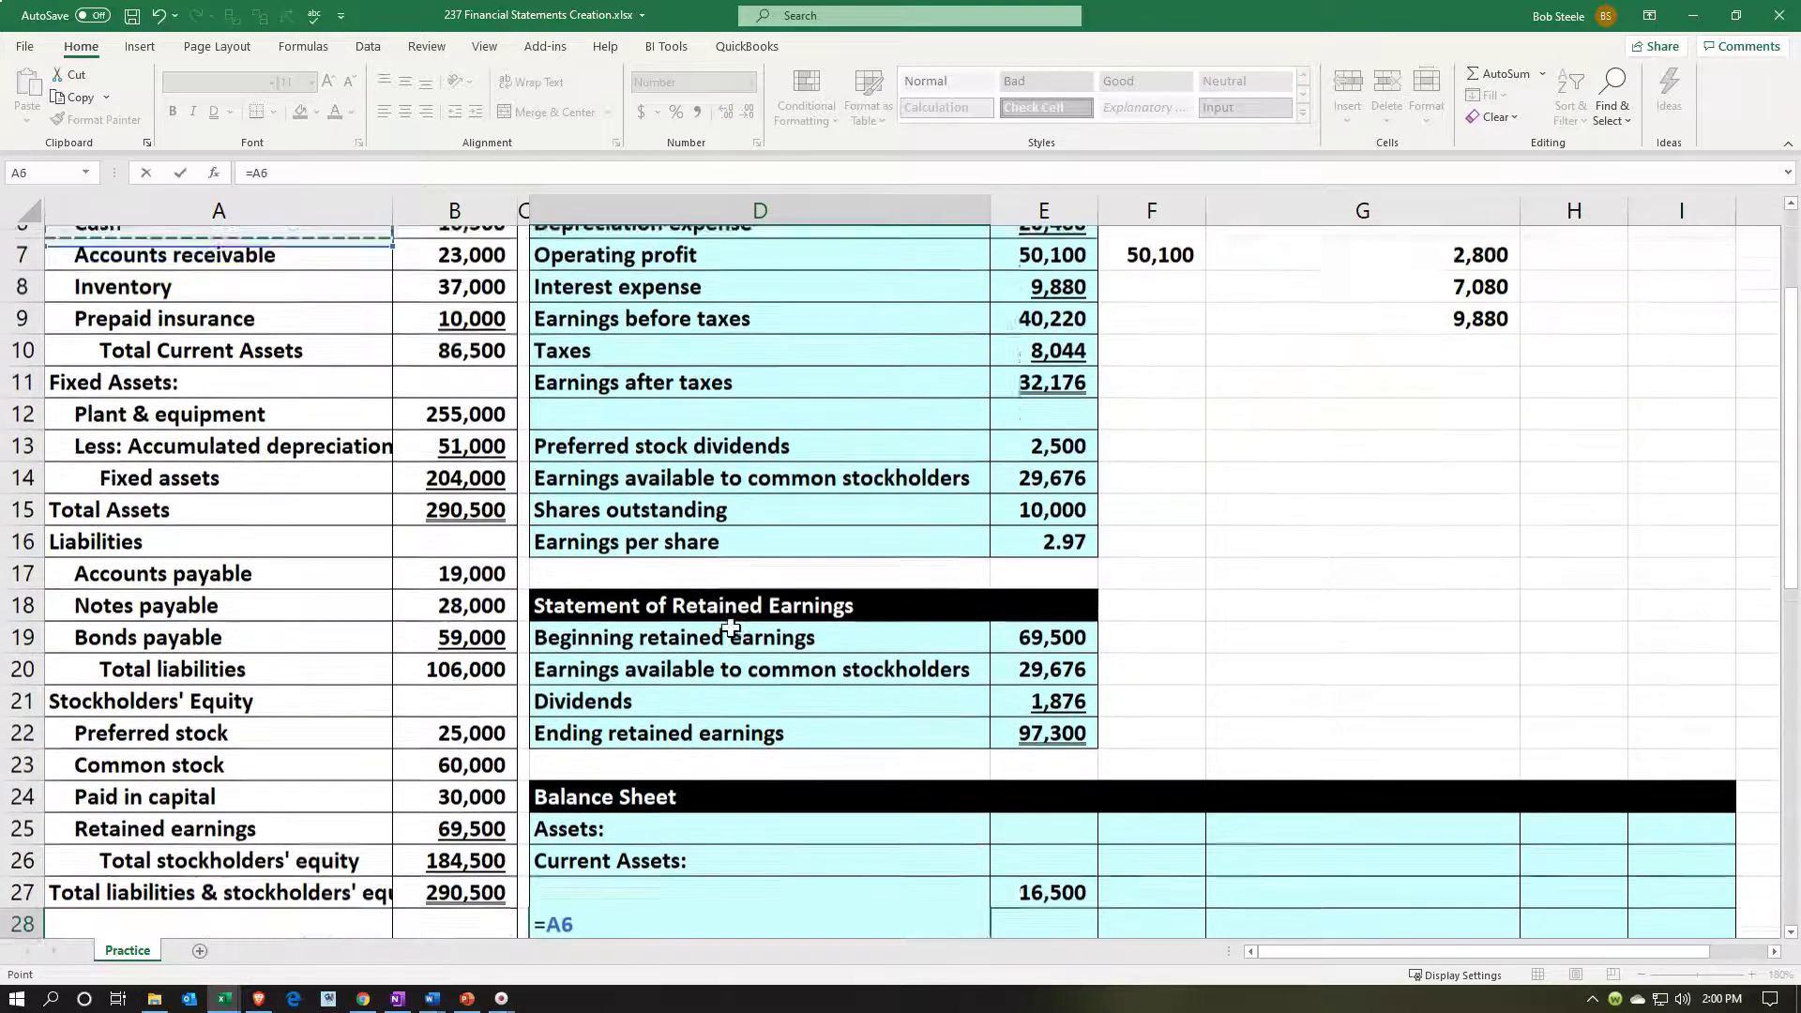
key("Down")
key("Down")
key("Tab")
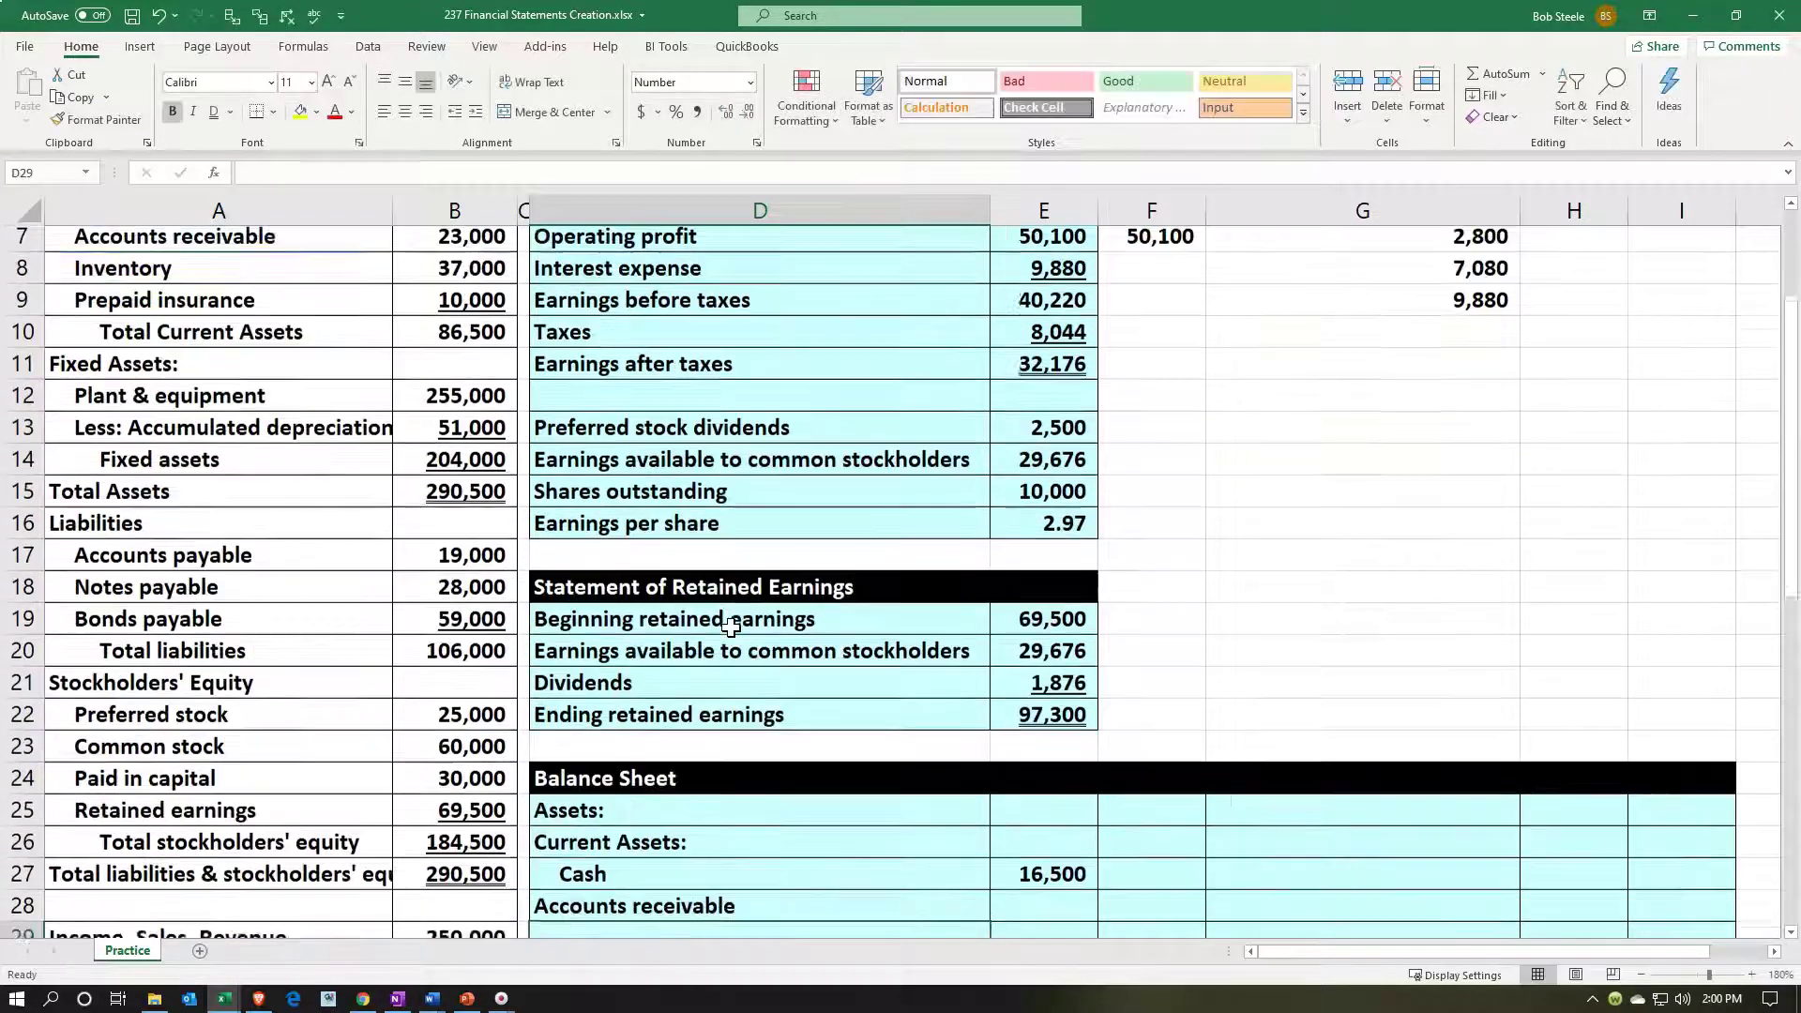
Step: Calculate accounts receivable in E28 as the beginning balance raised by the assumed percentage increase with =B7*(1+B45)
type("=")
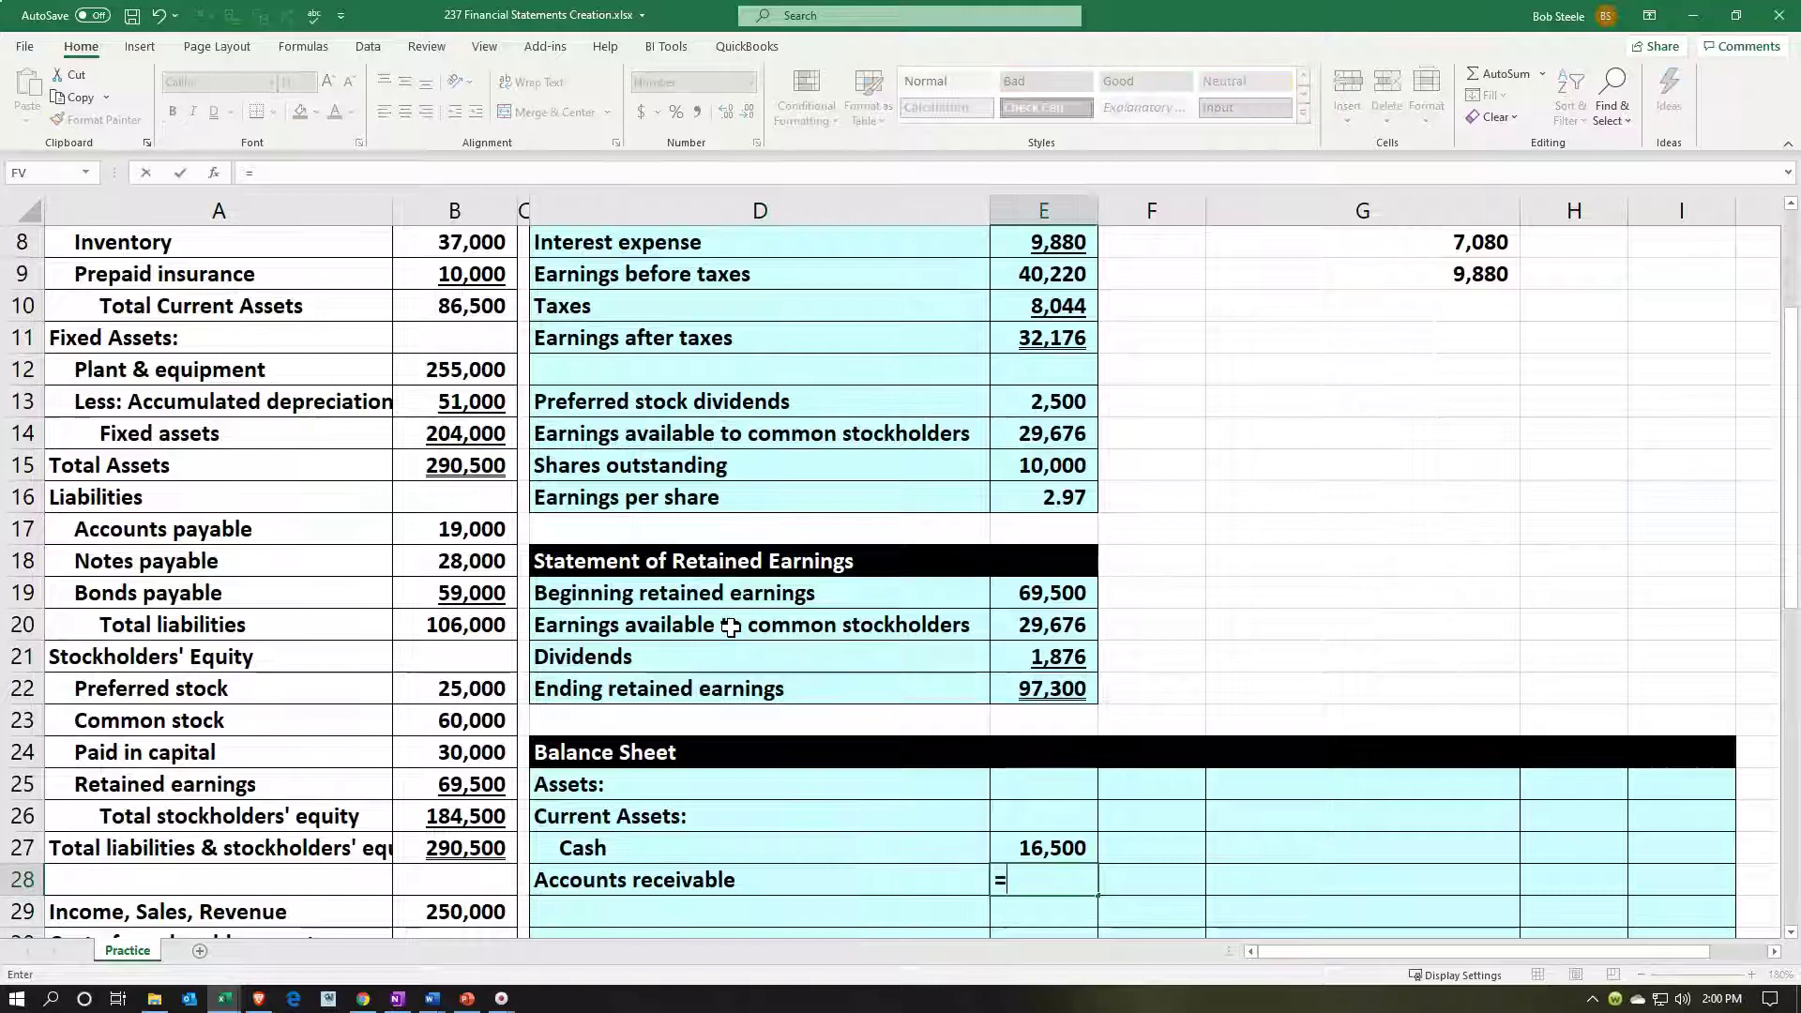
key("Left")
key("Left")
key("Left")
key("Left")
key("Up")
key("Up")
key("Up")
key("Up")
key("Up")
key("Up")
key("Up")
key("Up")
key("Up")
key("Up")
key("Up")
key("Up")
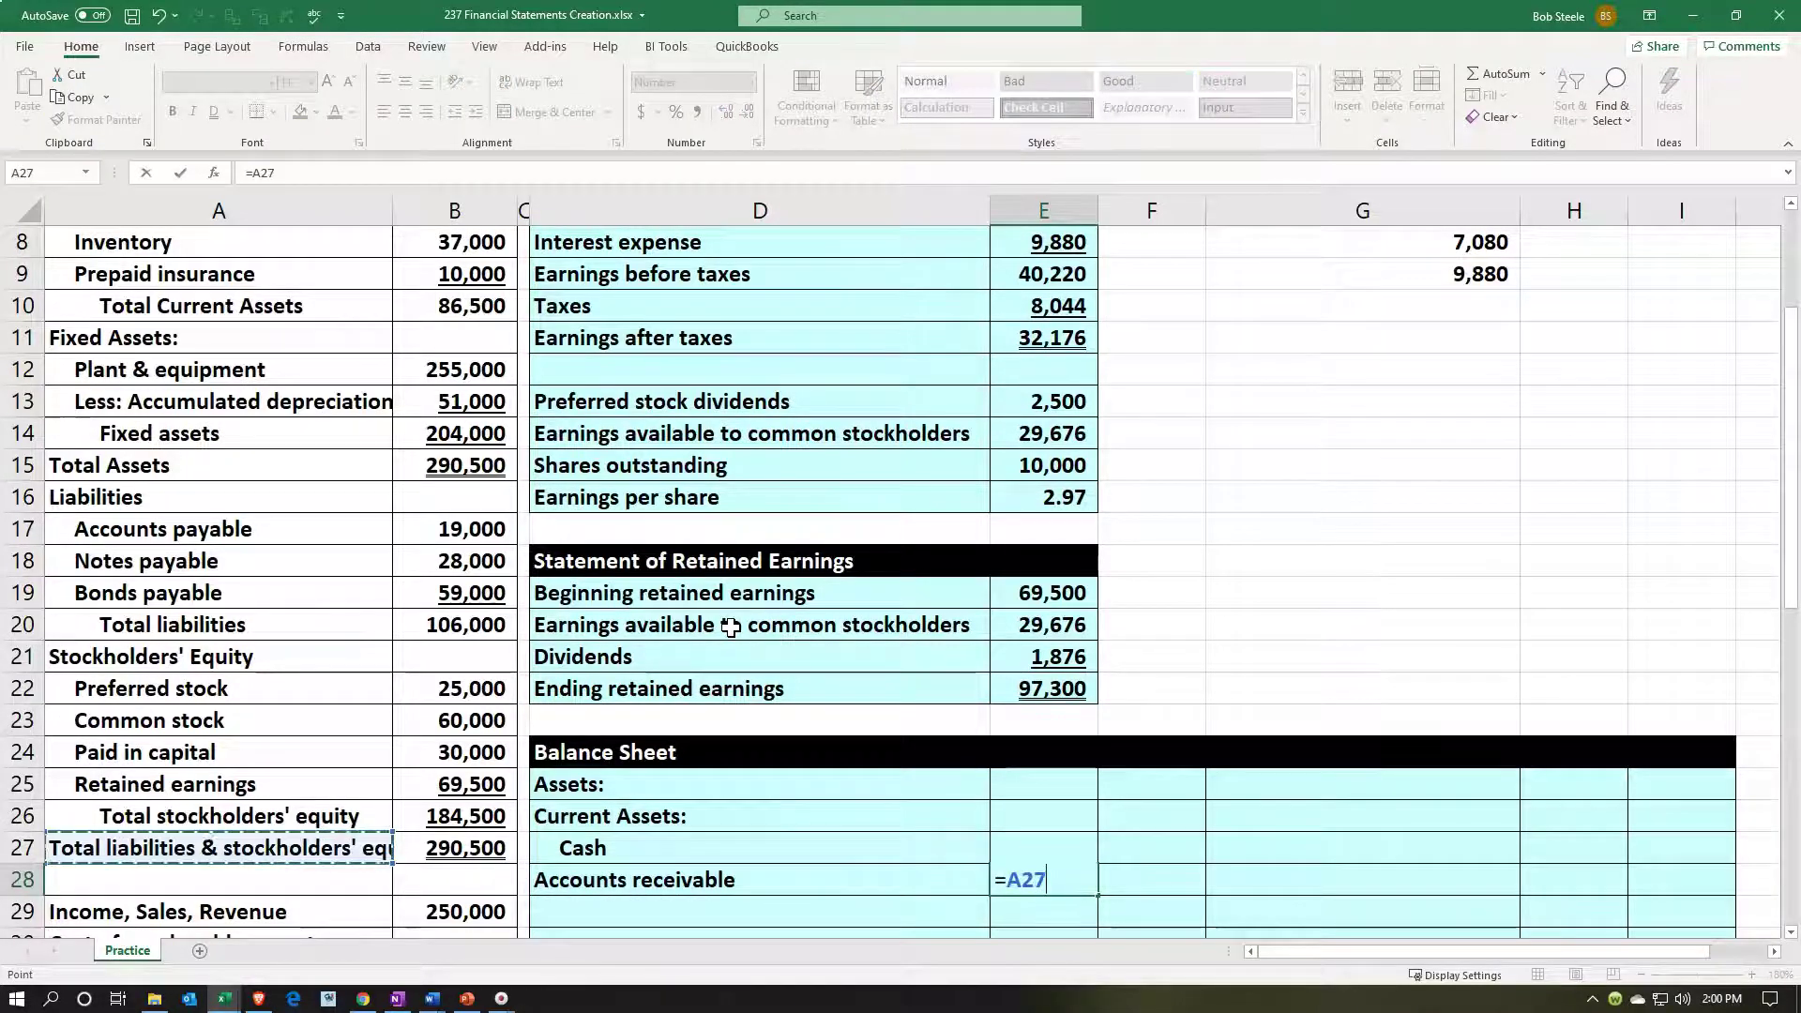
key("Up")
key("Up")
key("Up")
key("Up")
key("Up")
key("Up")
key("Up")
key("Up")
key("Up")
key("Up")
key("Up")
key("Up")
key("Down")
key("Down")
key("Down")
key("Down")
key("Right")
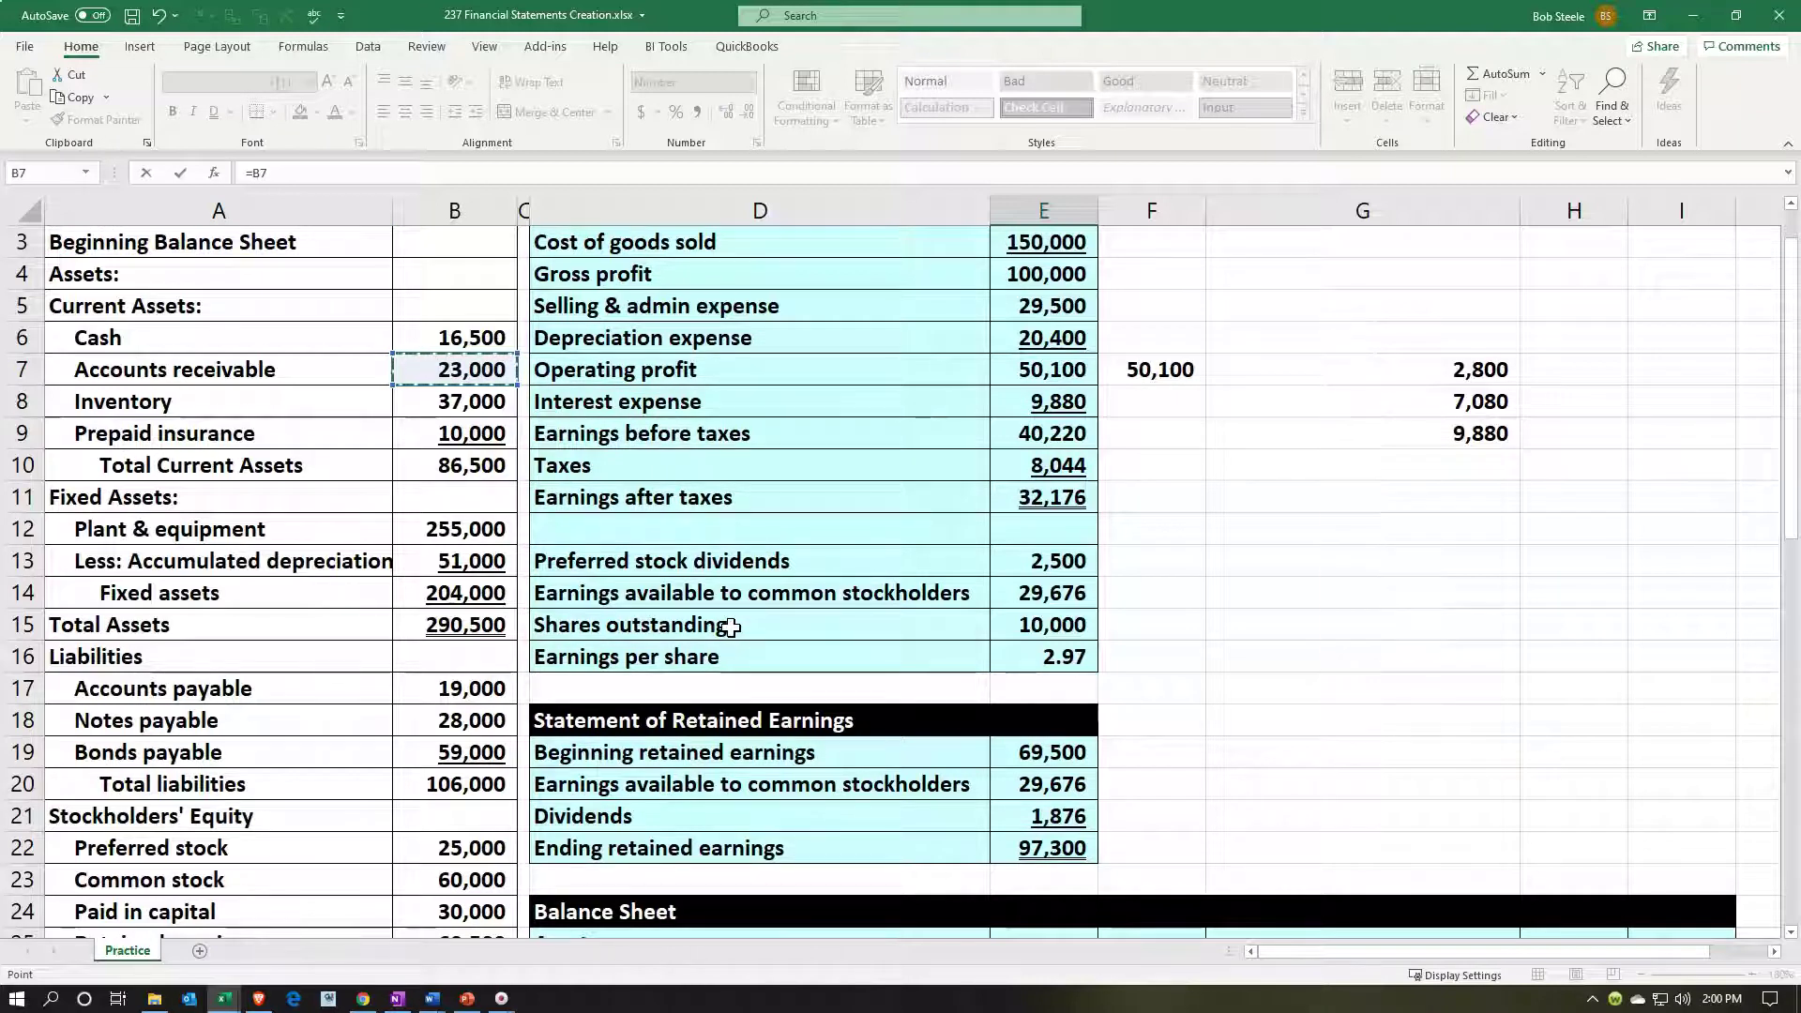
type("*")
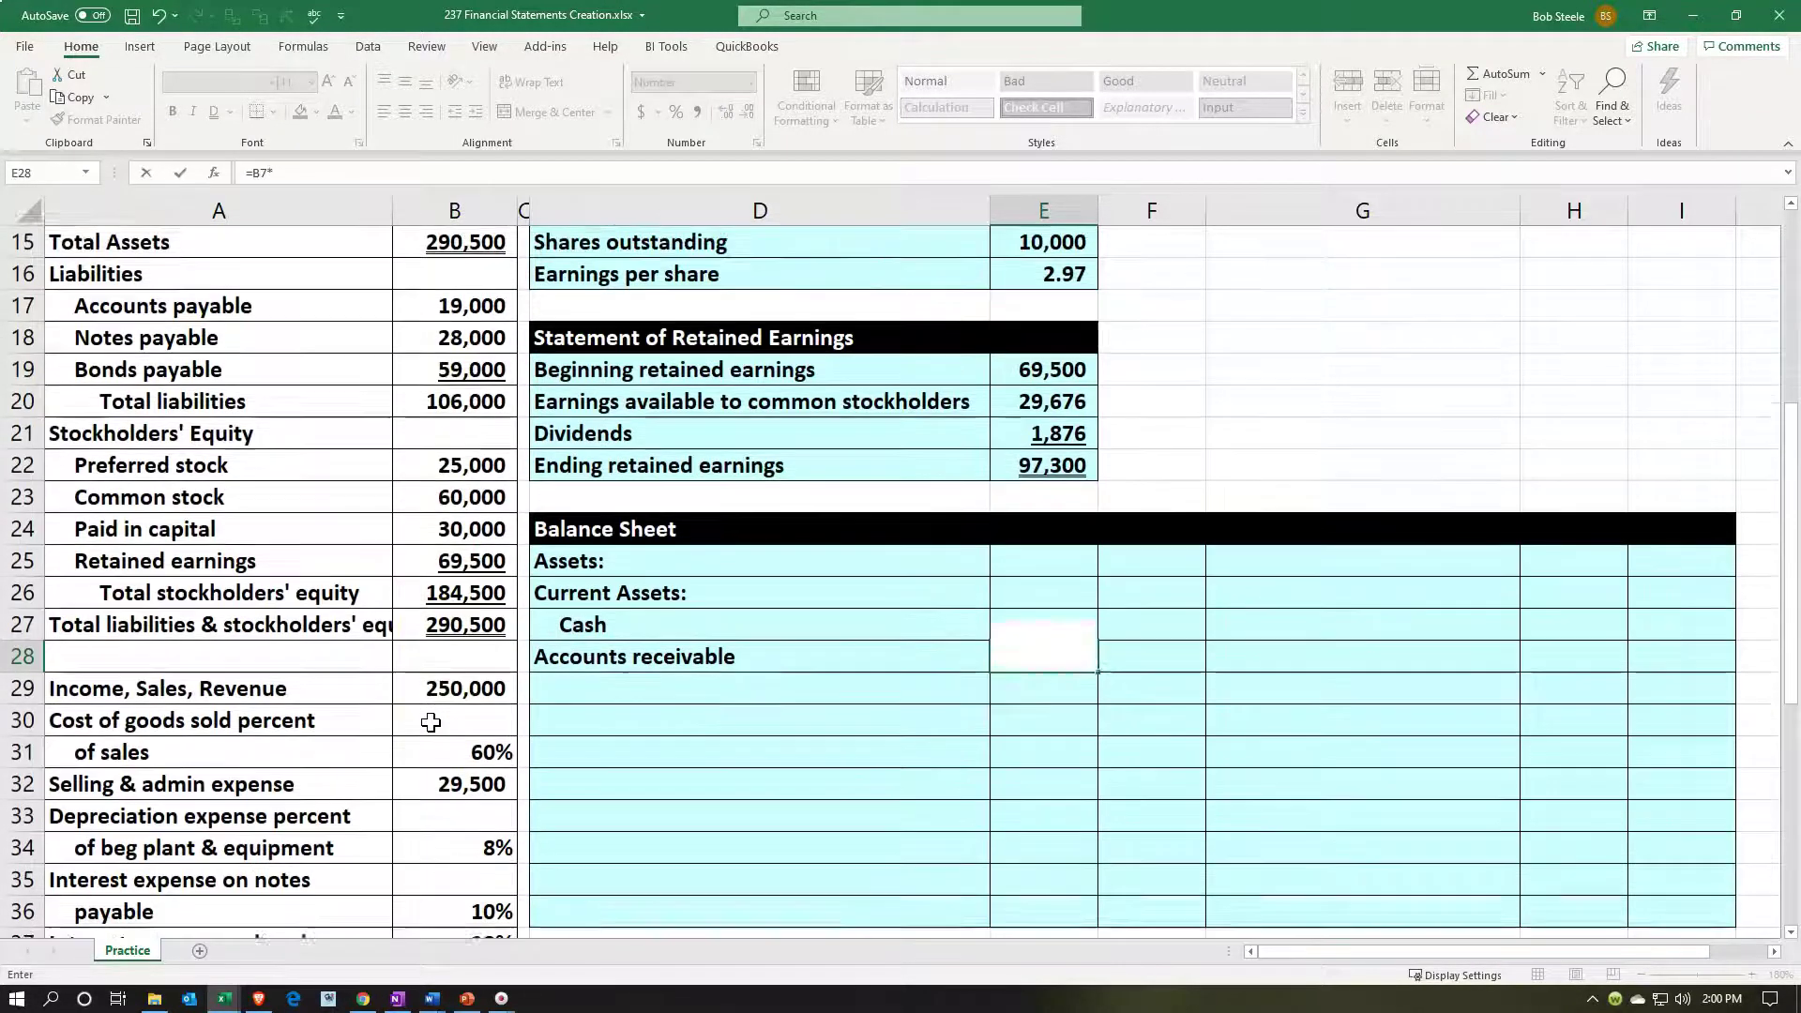
scroll(431, 721, "down", 5)
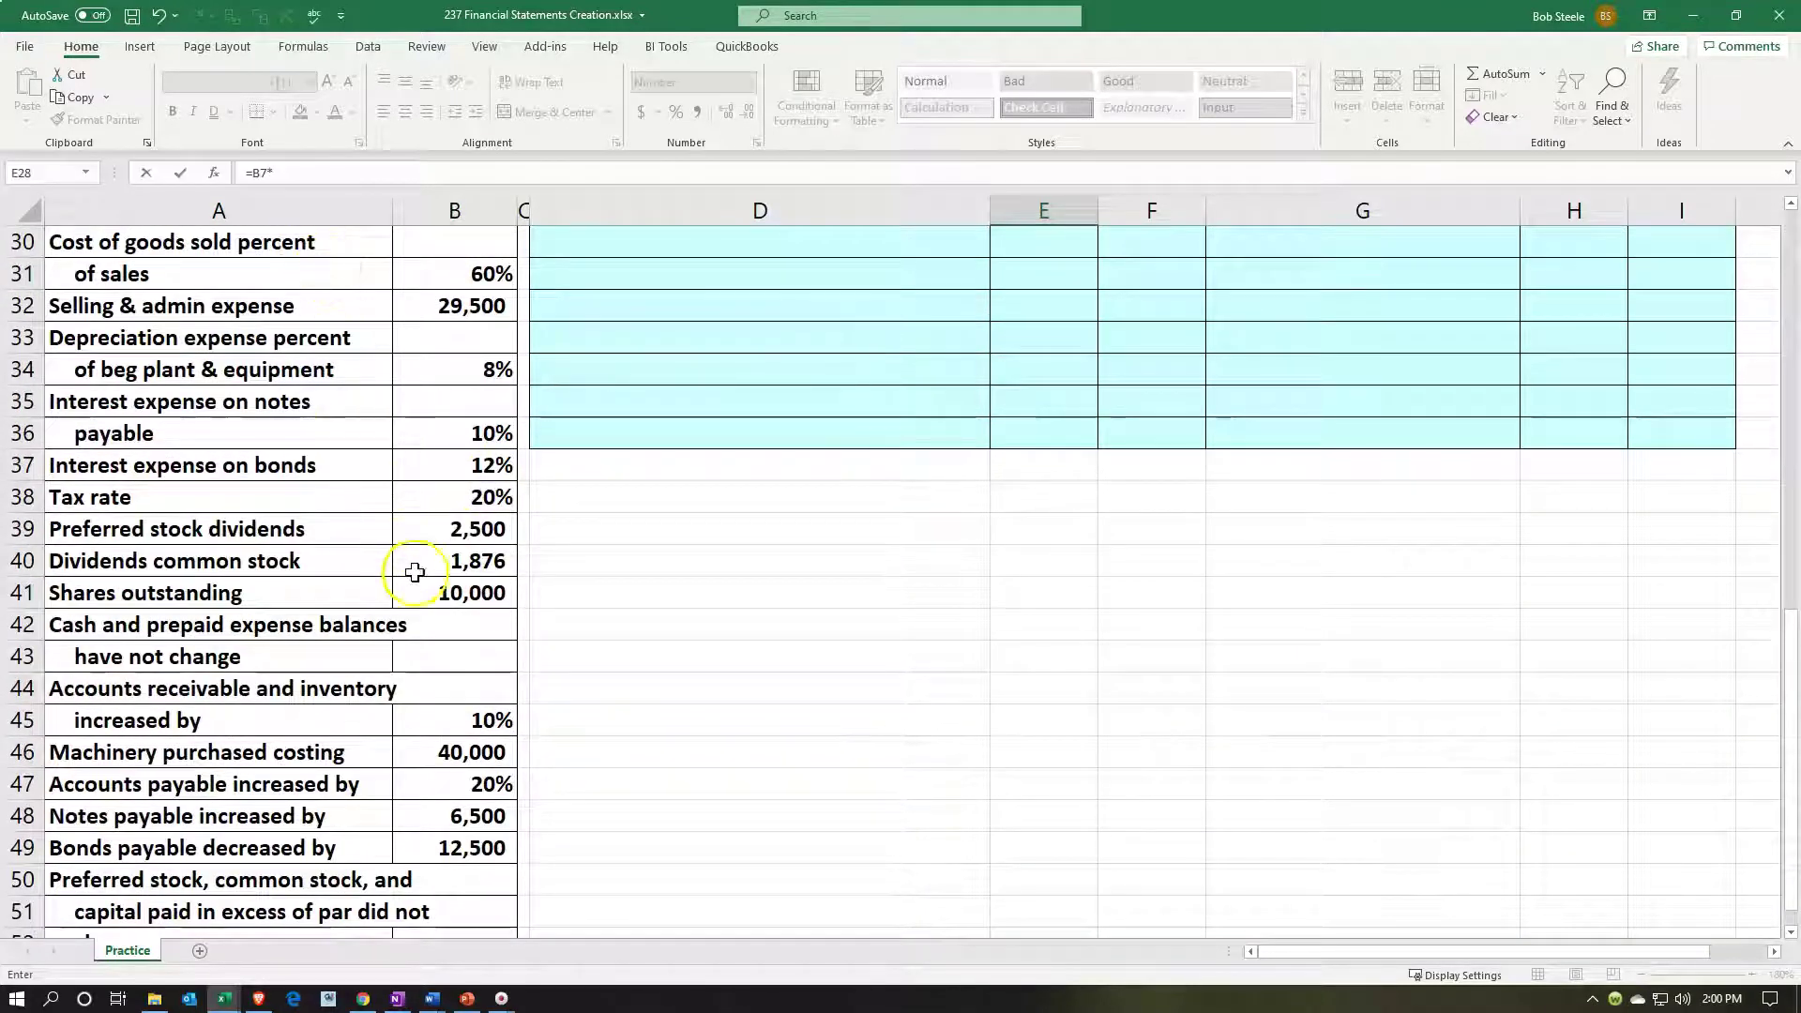
left_click(342, 177)
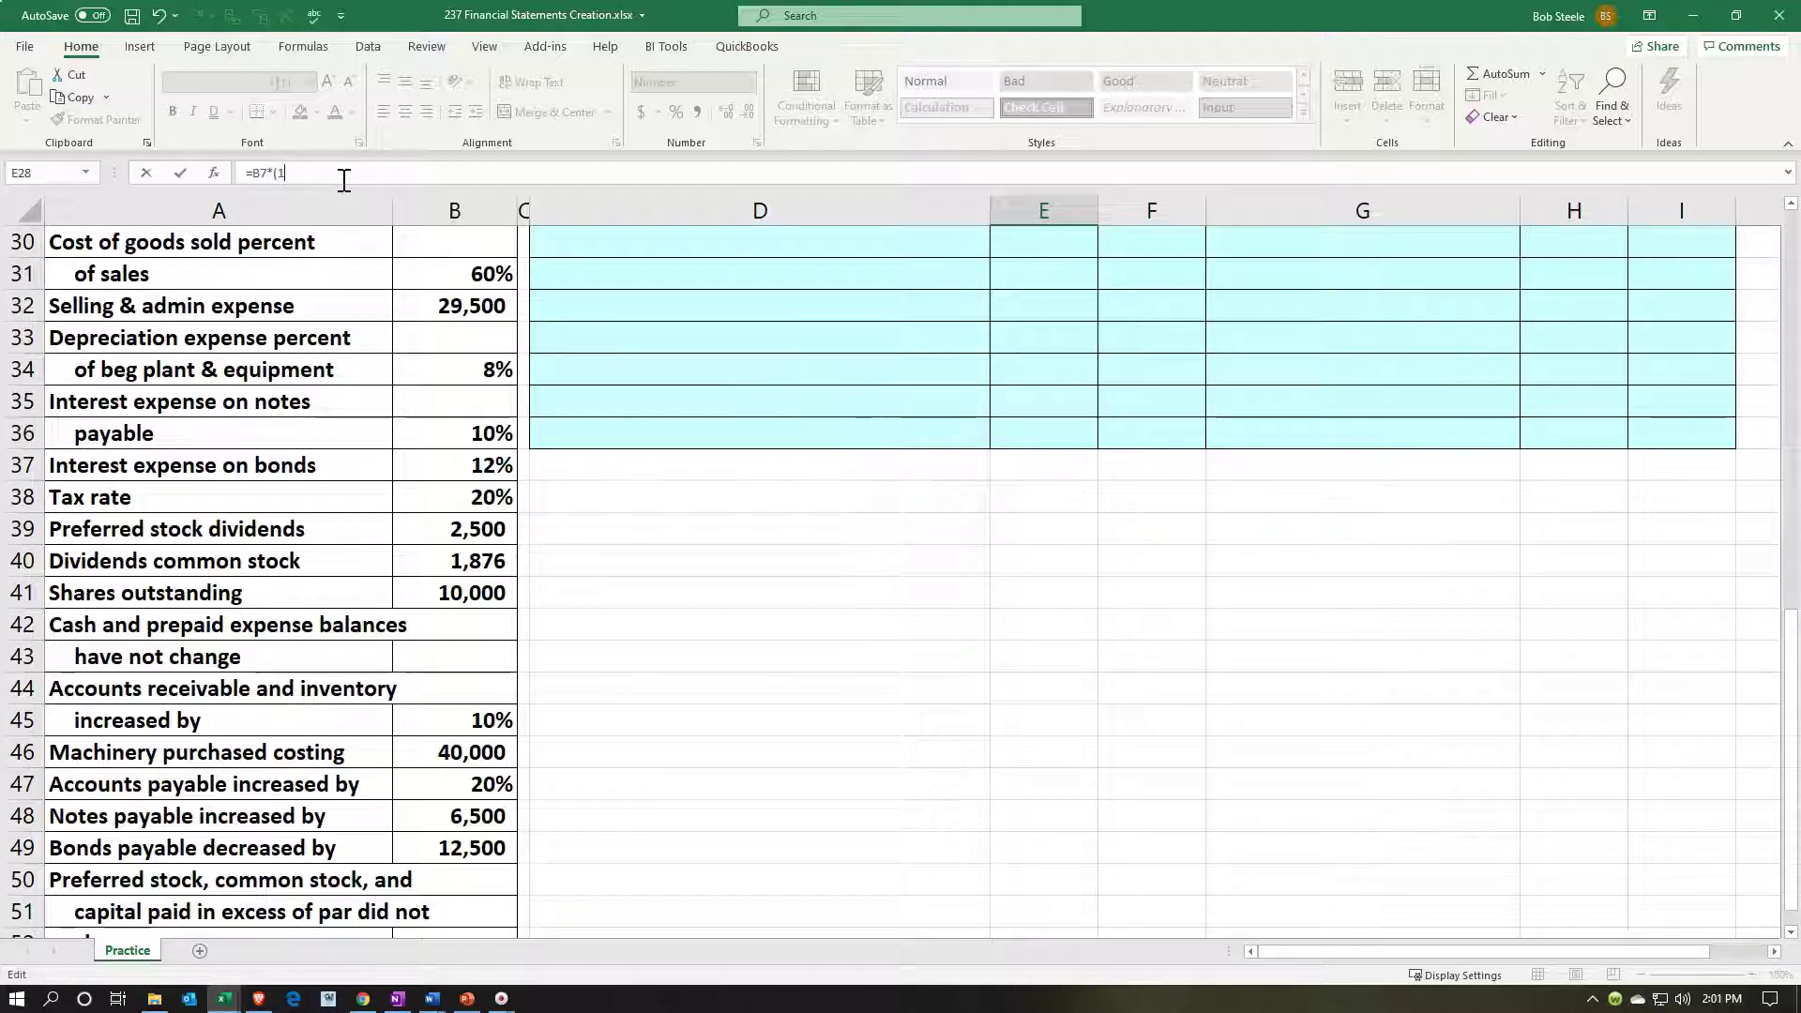
left_click(488, 715)
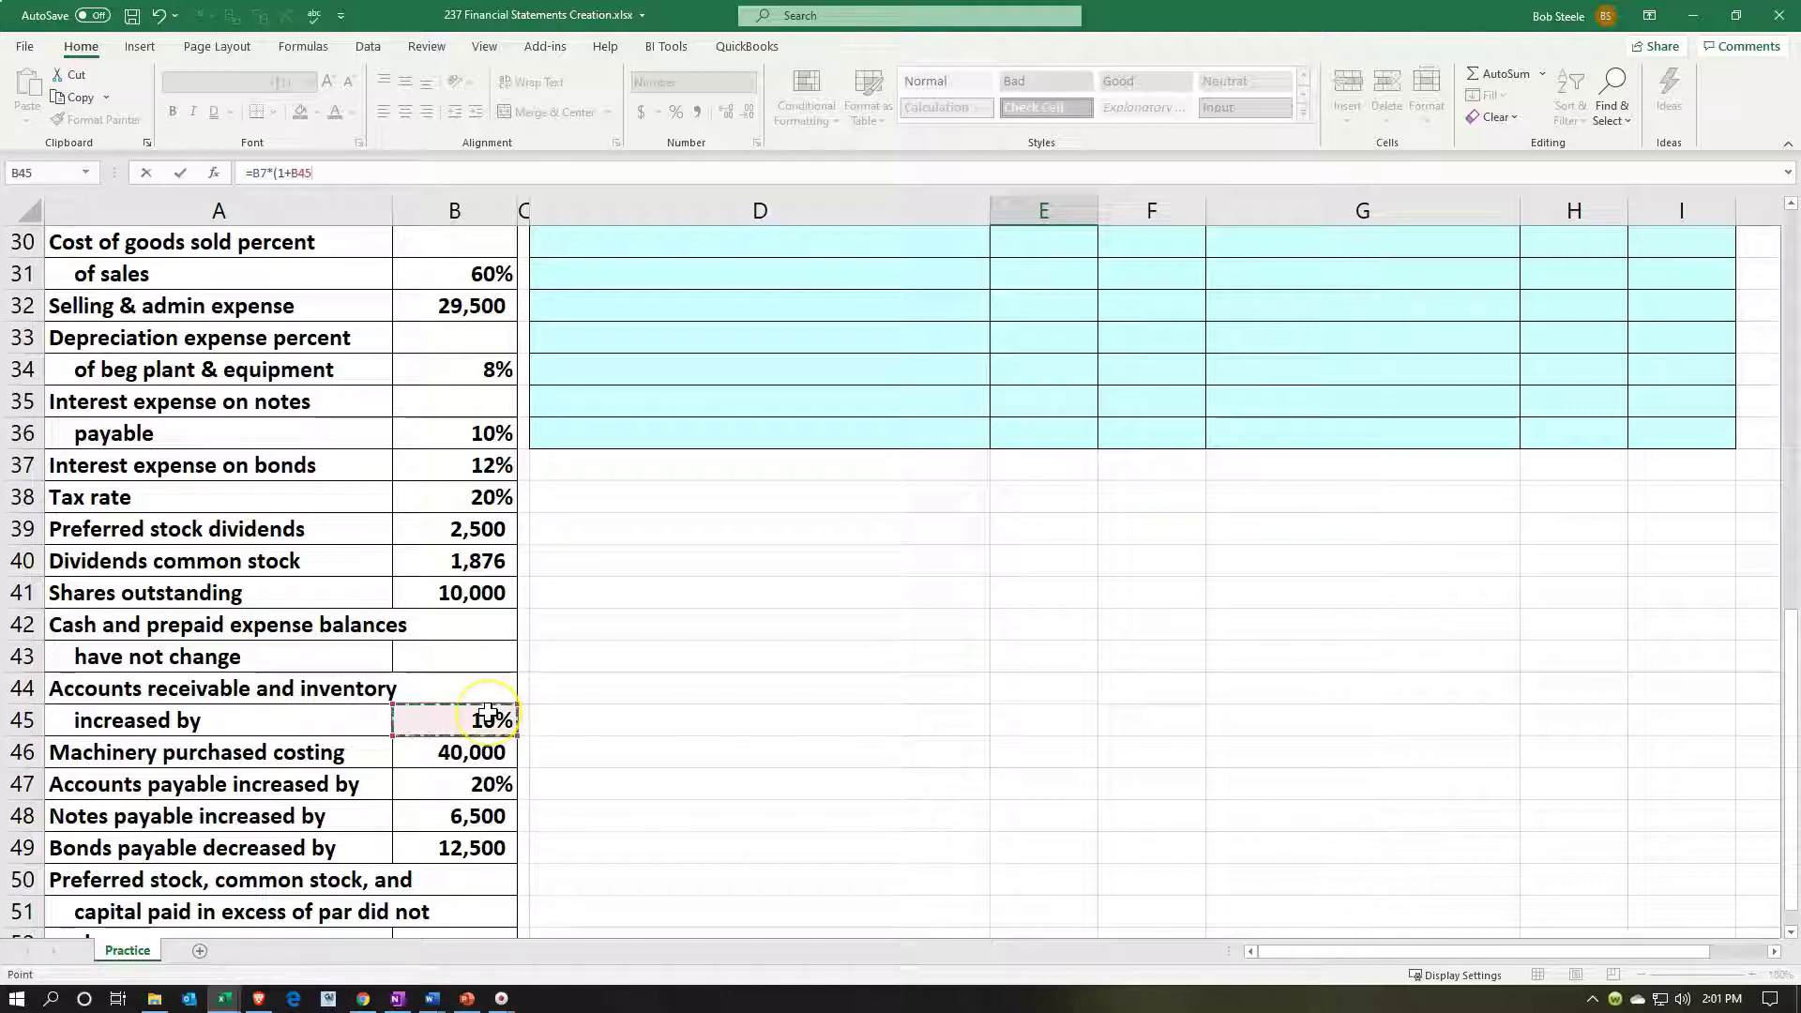
type(")")
key("Return")
Step: Enter the beginning accounts receivable of 23000 in G12 and the increase rate of 0.1 in G13 as a side calculation
scroll(1161, 699, "up", 4)
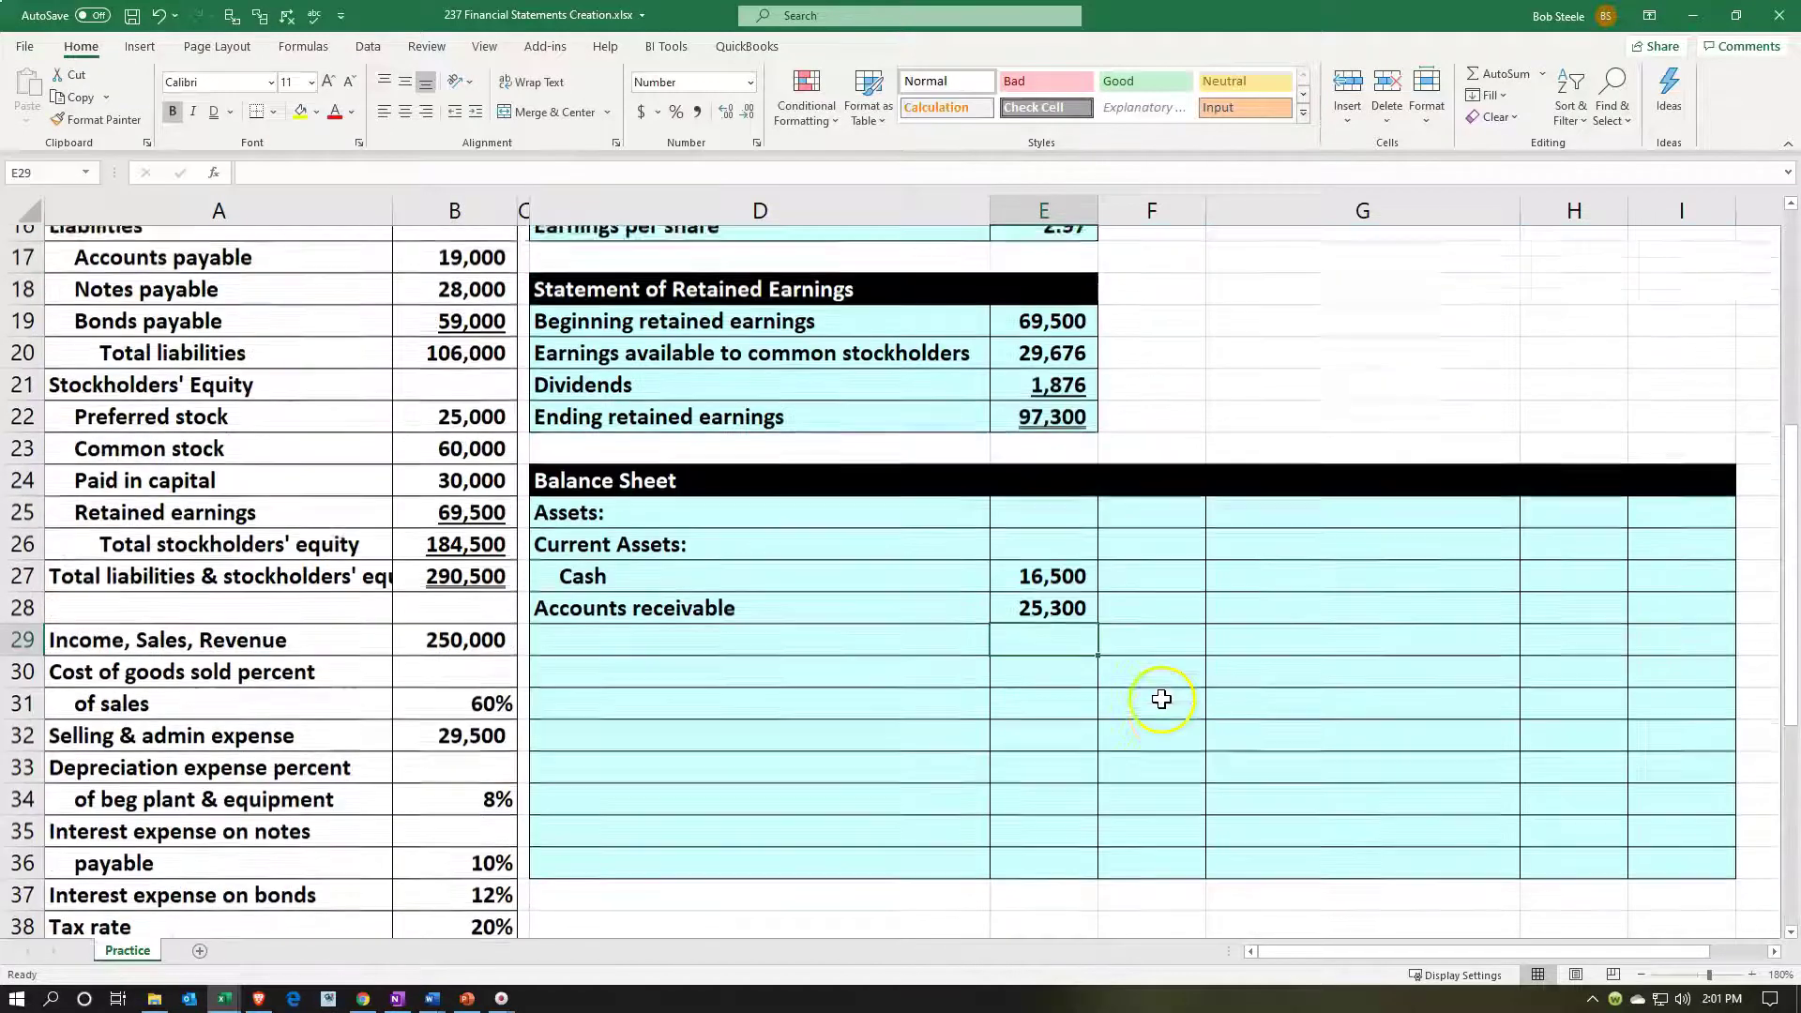
scroll(1161, 698, "up", 3)
left_click(1320, 366)
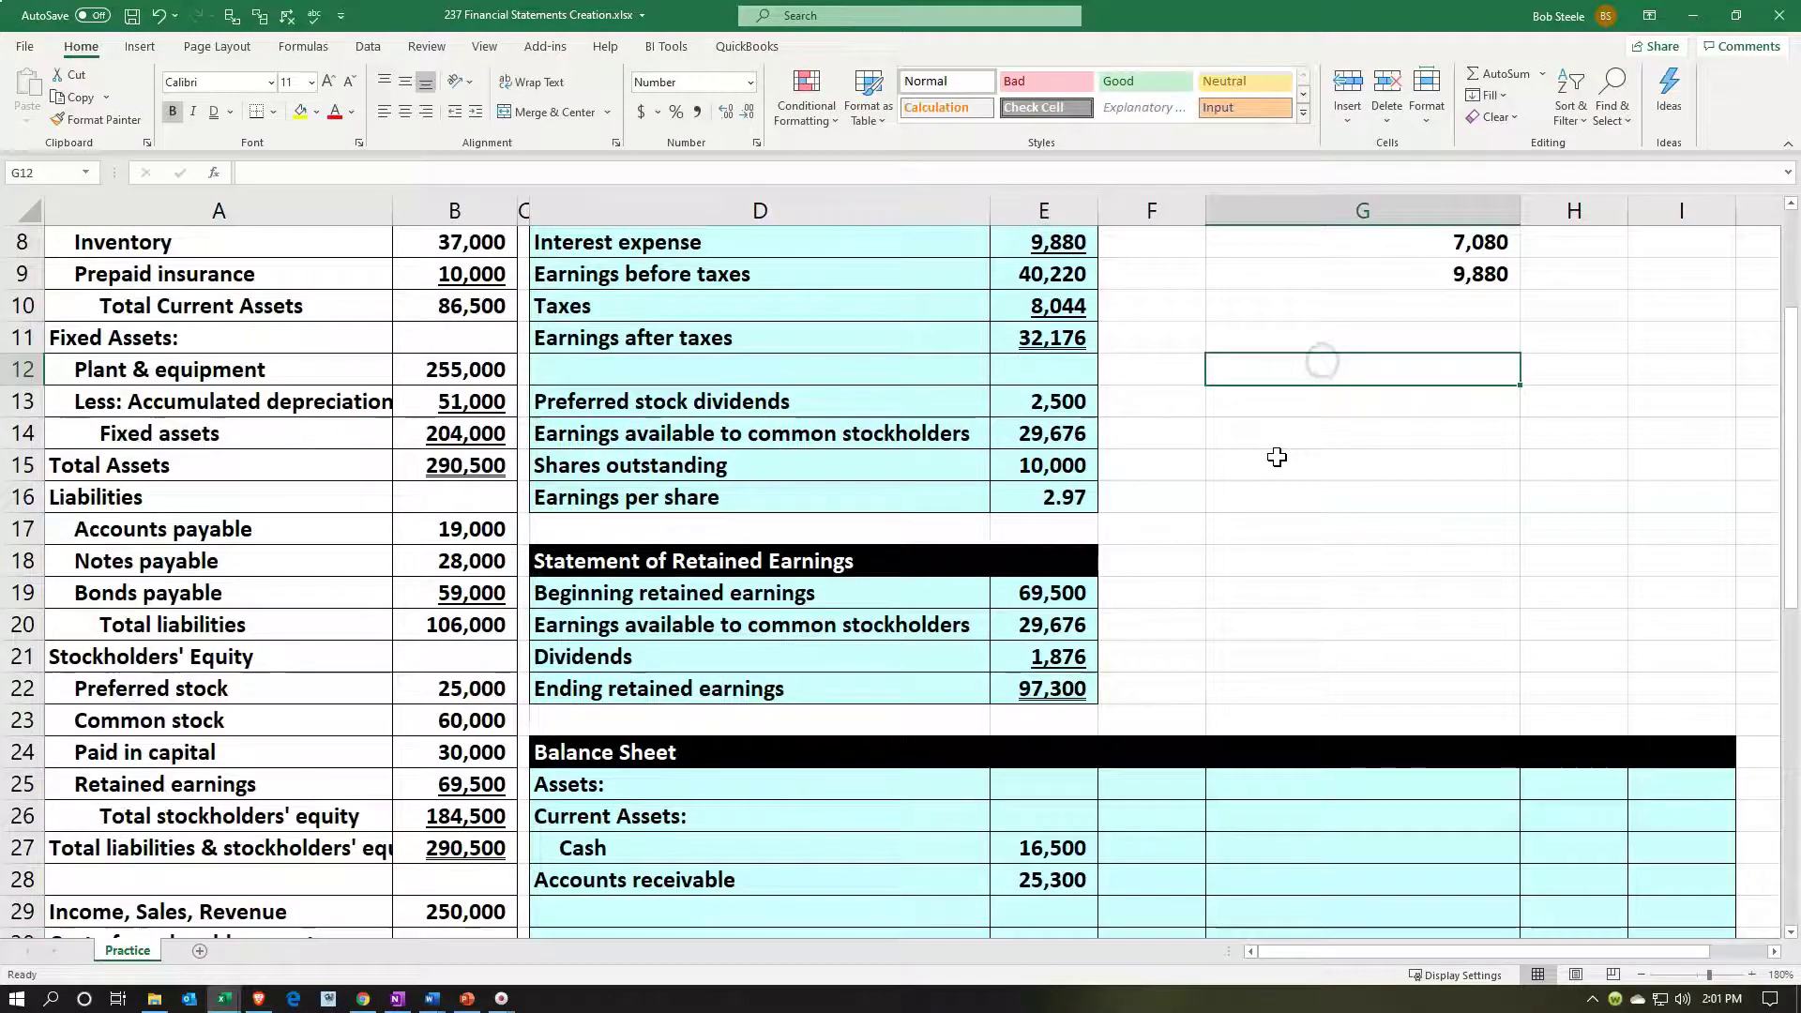
scroll(1277, 456, "up", 2)
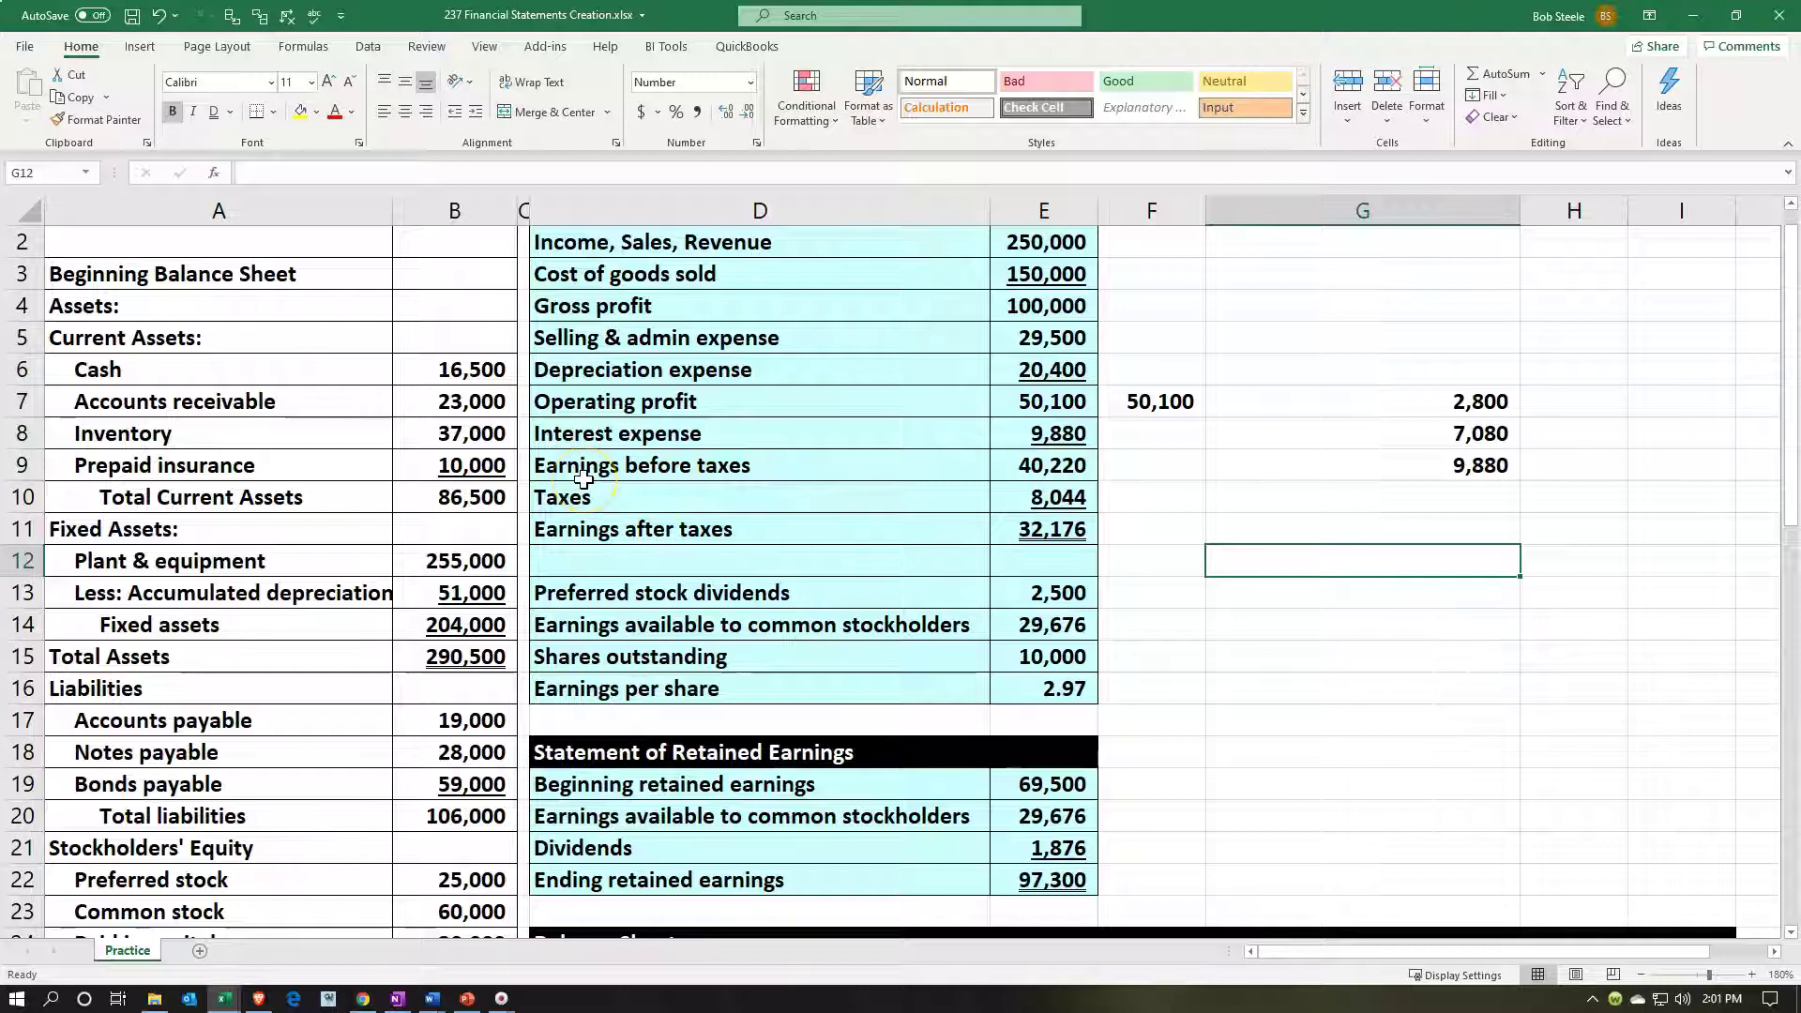
type("23000")
key("Return")
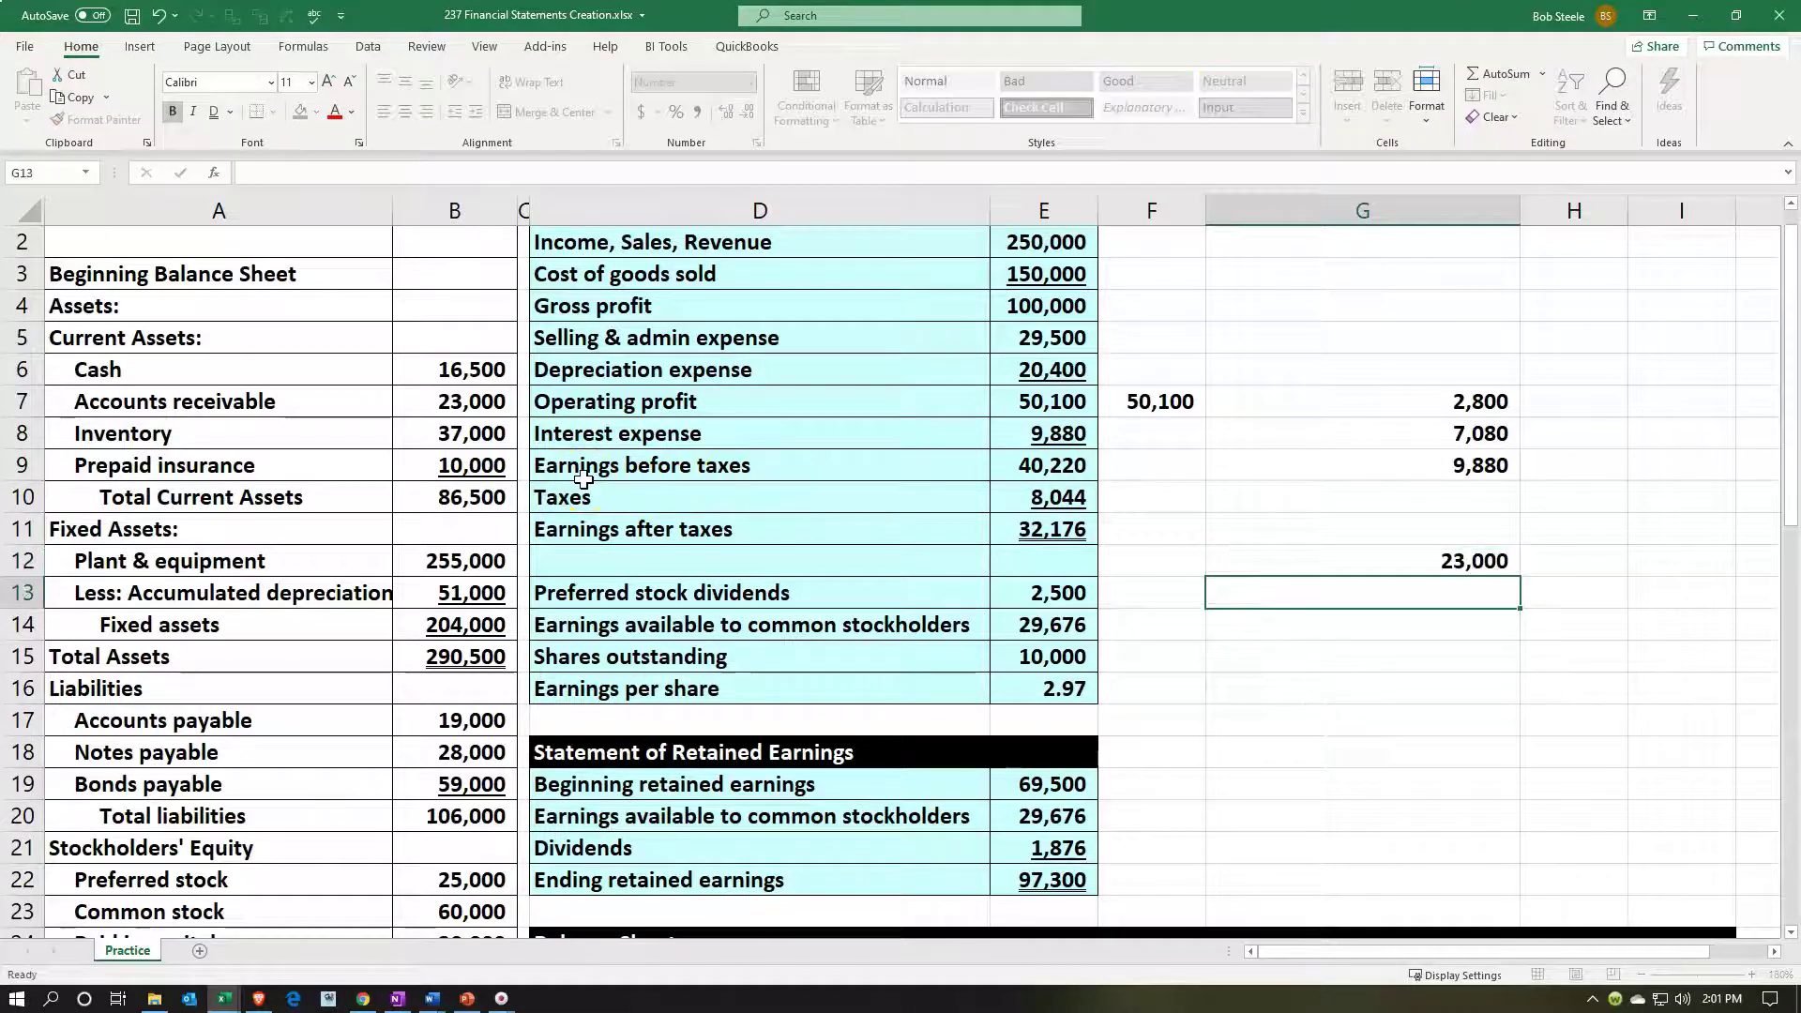
type("0")
key("Return")
Step: Calculate the increase amount in G14 with =G12*G13 and format the rate in G13 as a percentage
type("=")
key("Up")
key("Up")
type("*")
key("Up")
key("Return")
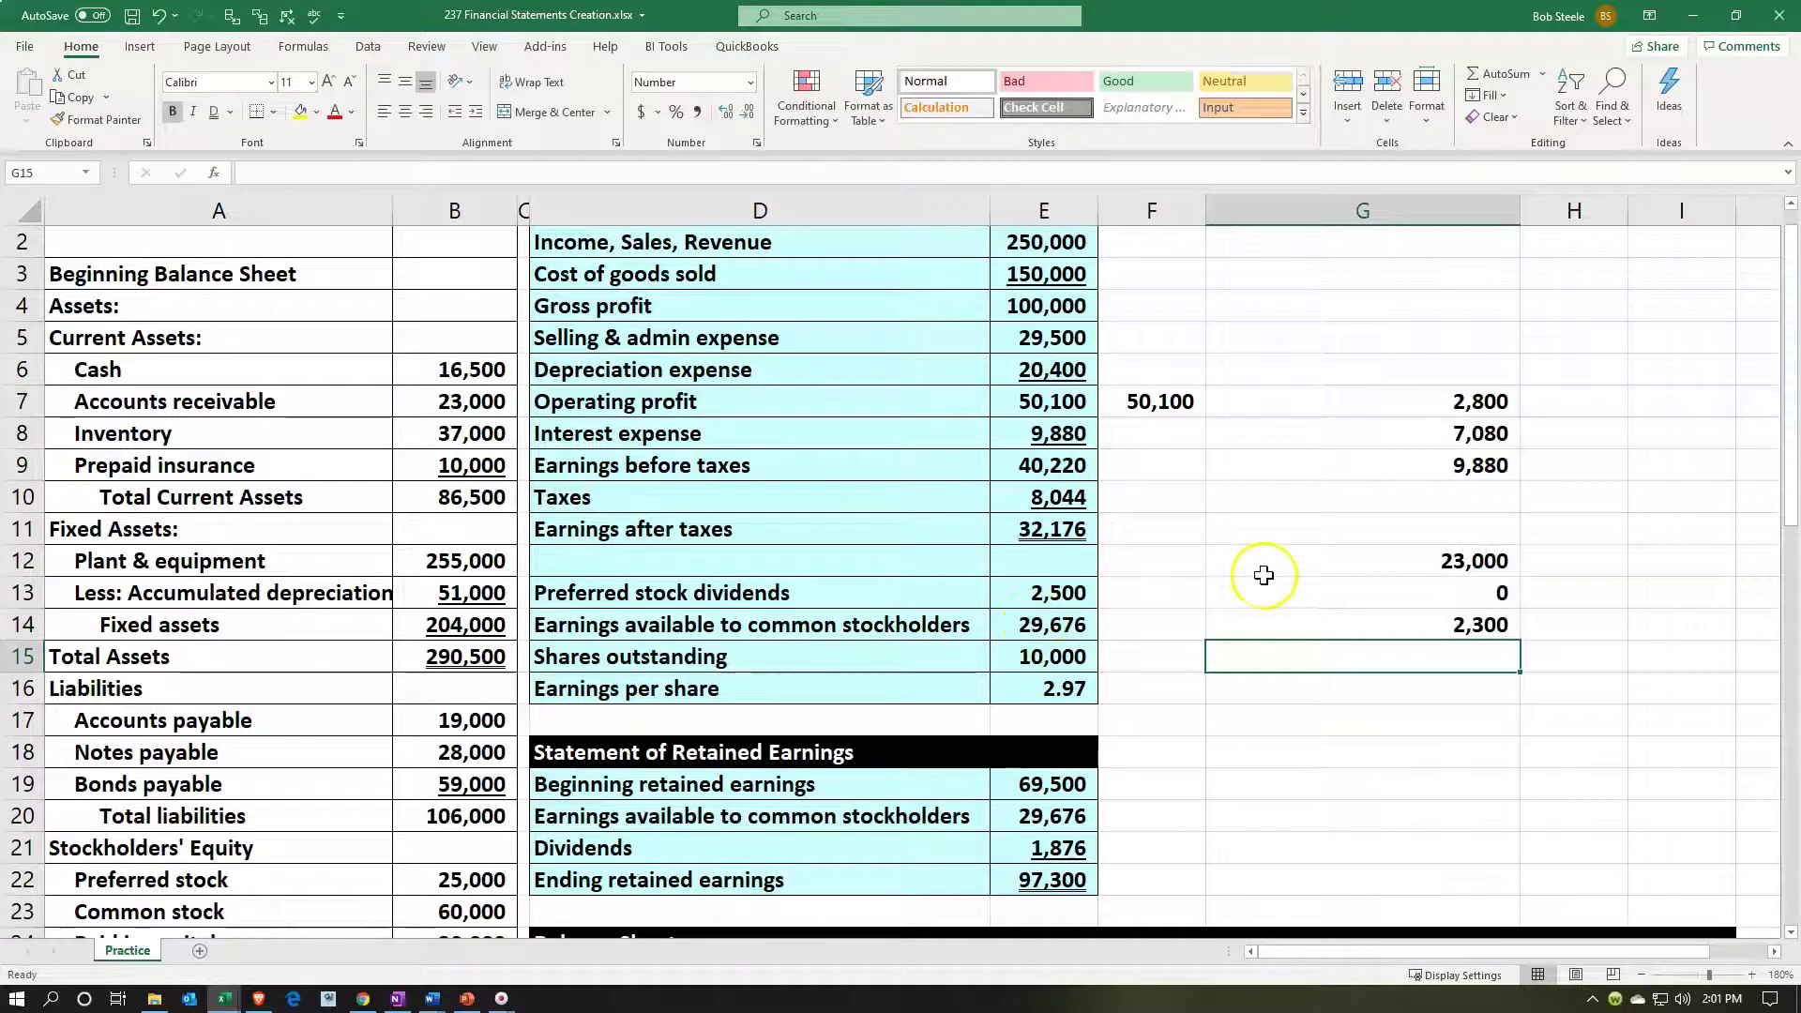
left_click(1288, 601)
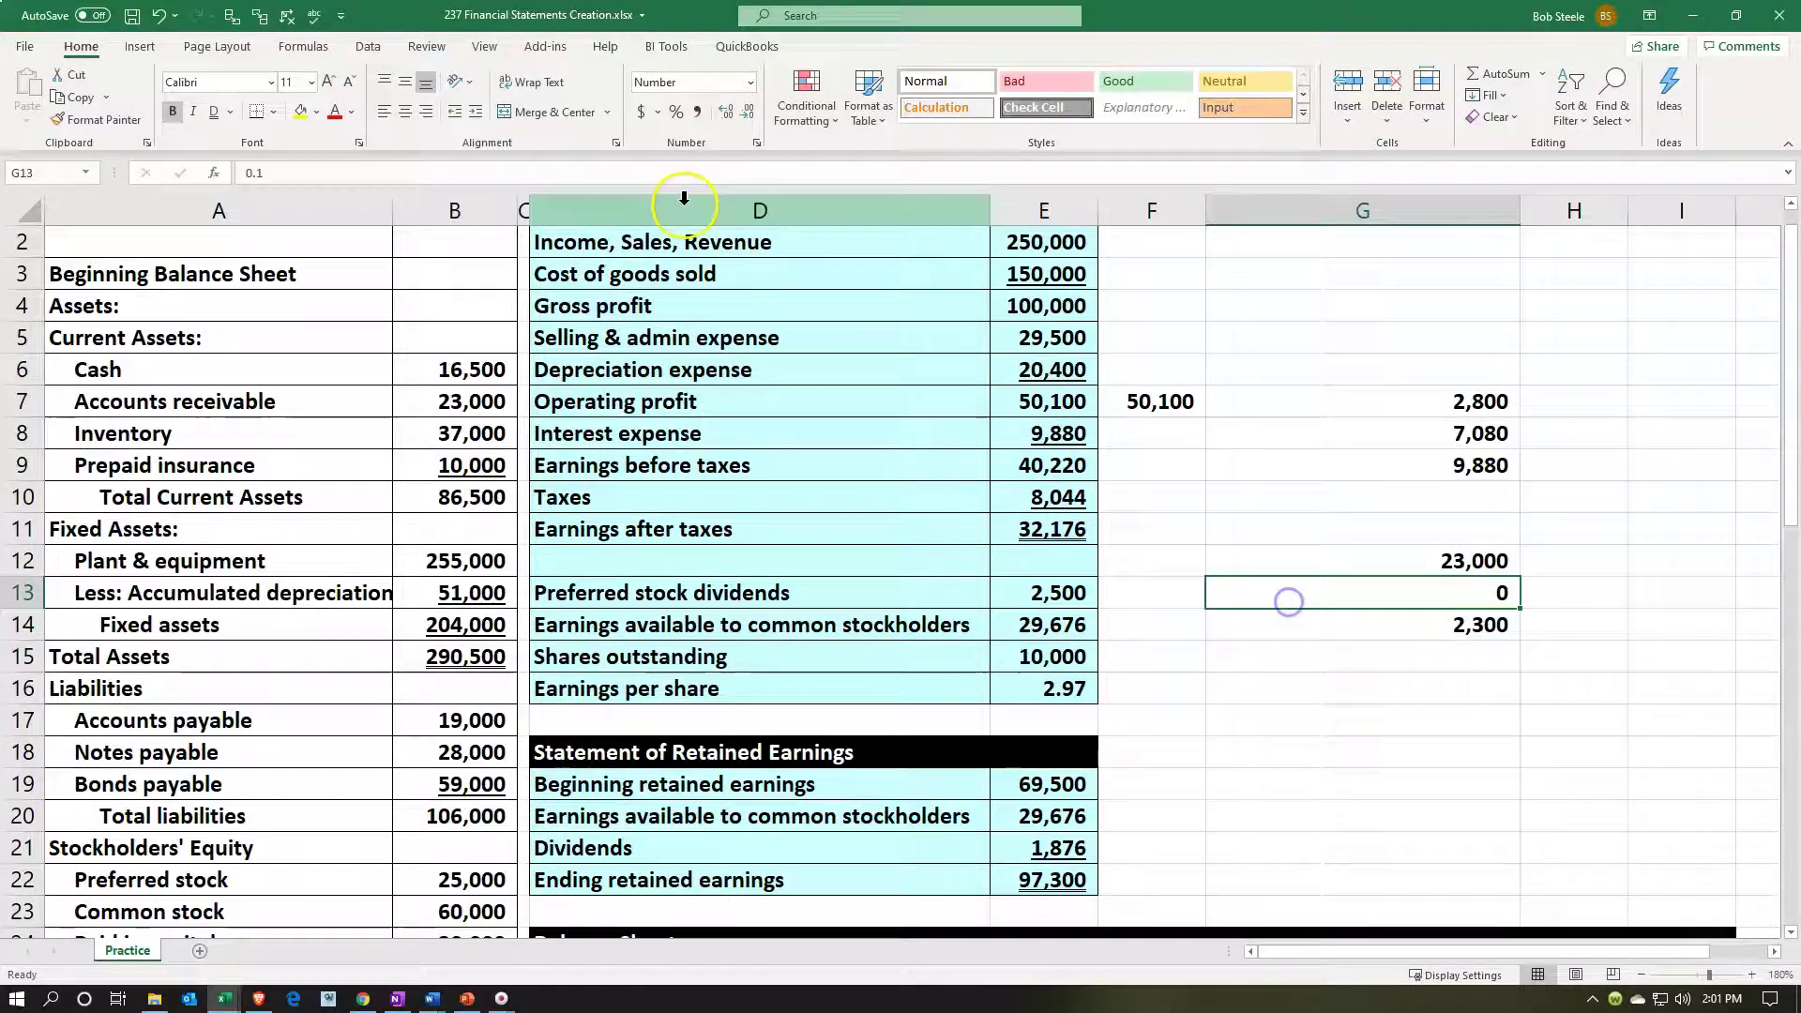
left_click(676, 112)
Step: Add the beginning balance and the increase in G15 with =G12+G14
left_click(1425, 655)
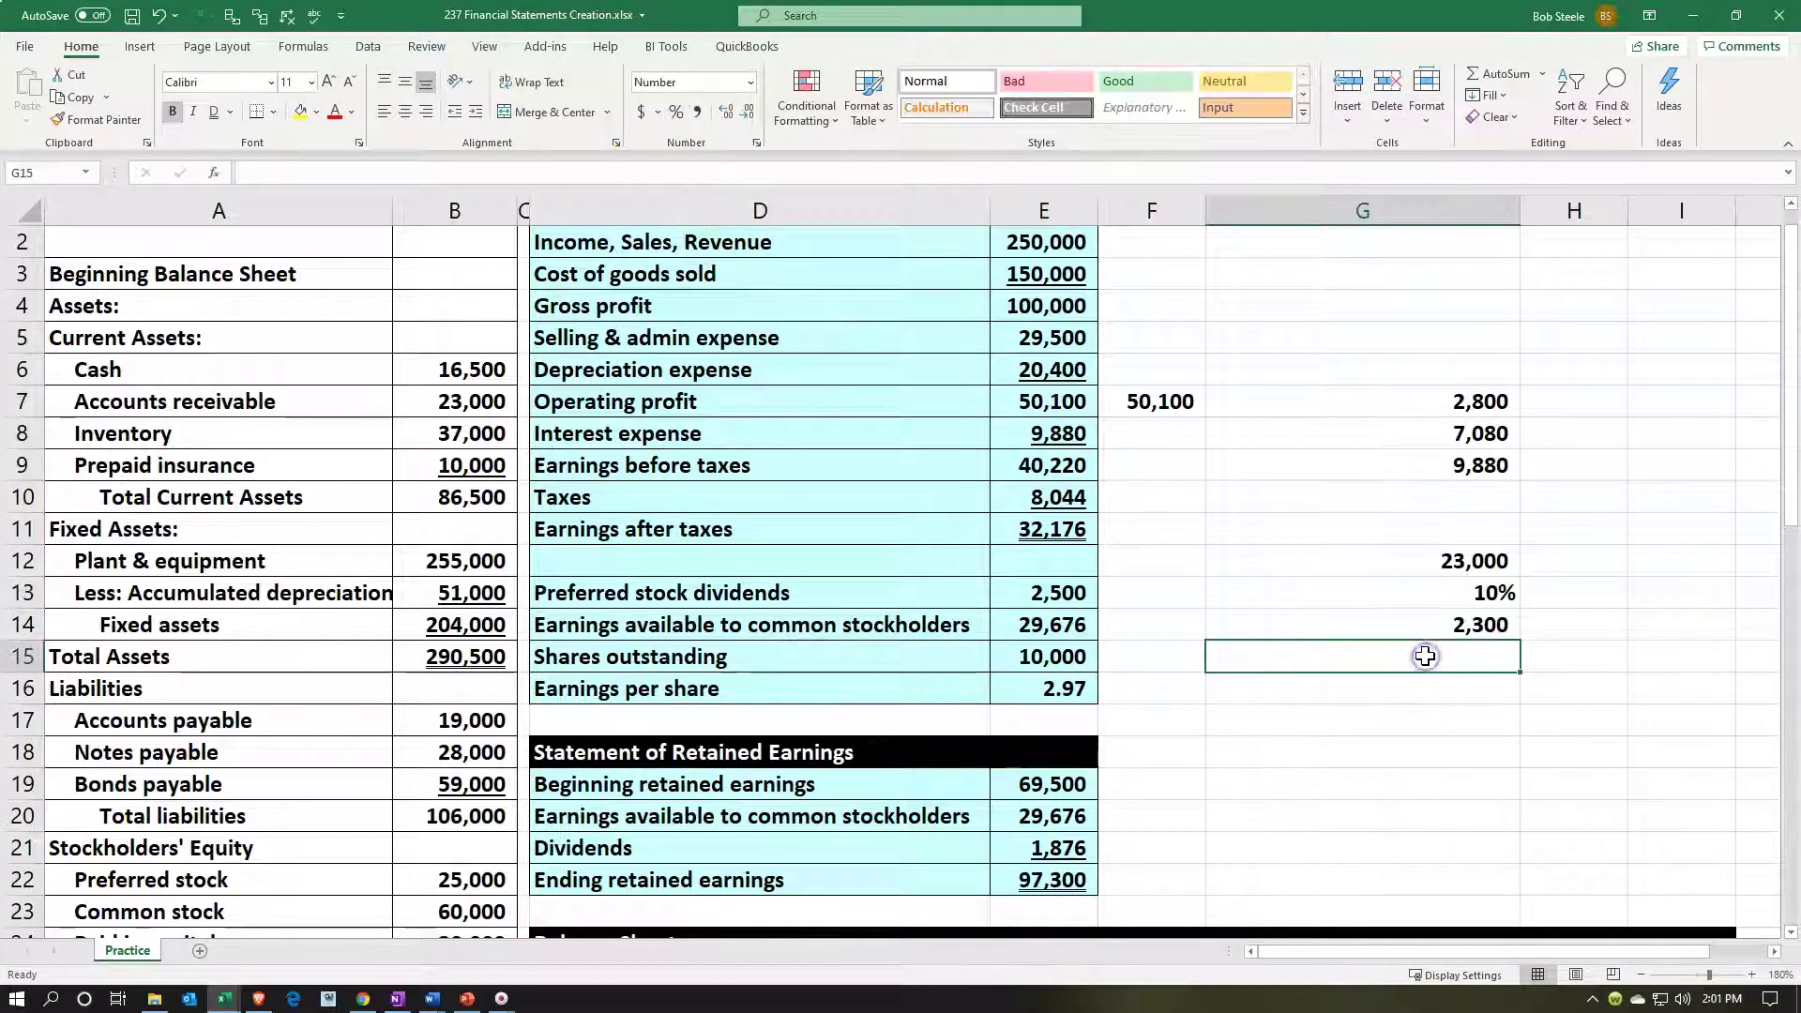
type("=")
key("Up")
key("Up")
key("Up")
type("+")
key("Up")
key("Return")
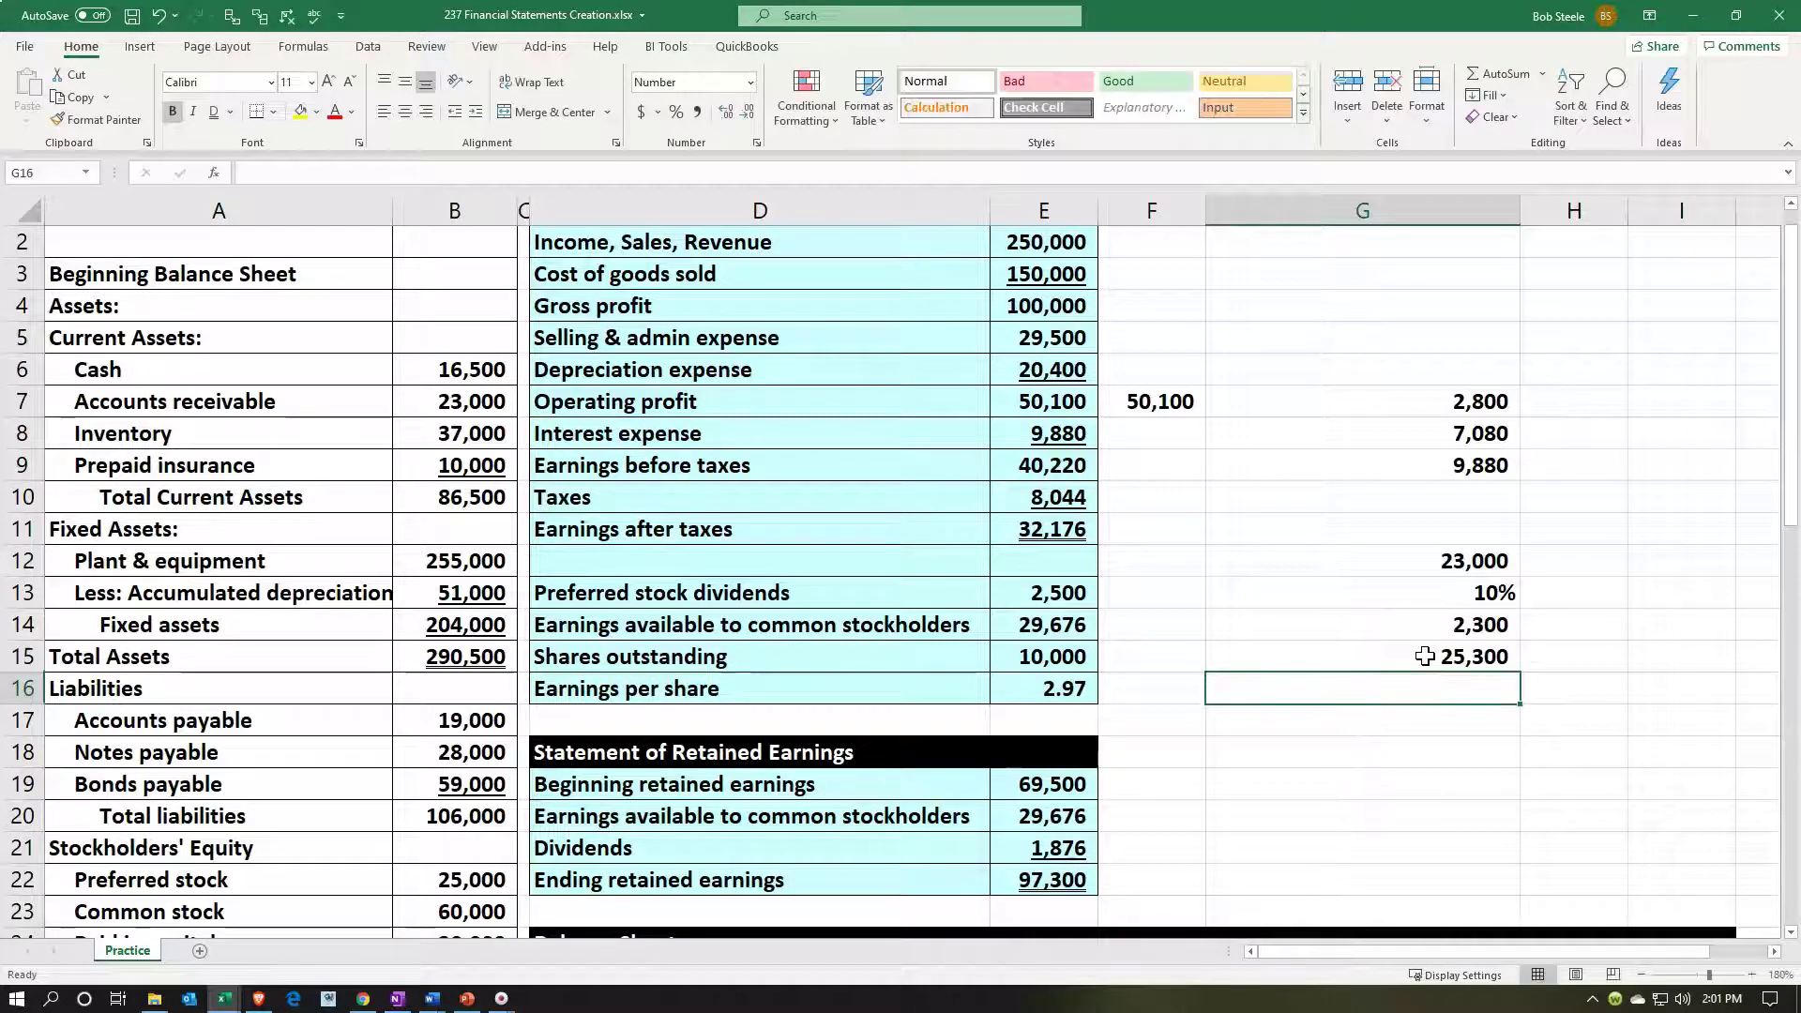
Step: Enter the beginning accounts receivable of 23,000 in H12 for a second version of the calculation
key("Right")
key("Up")
key("Up")
key("Up")
key("Up")
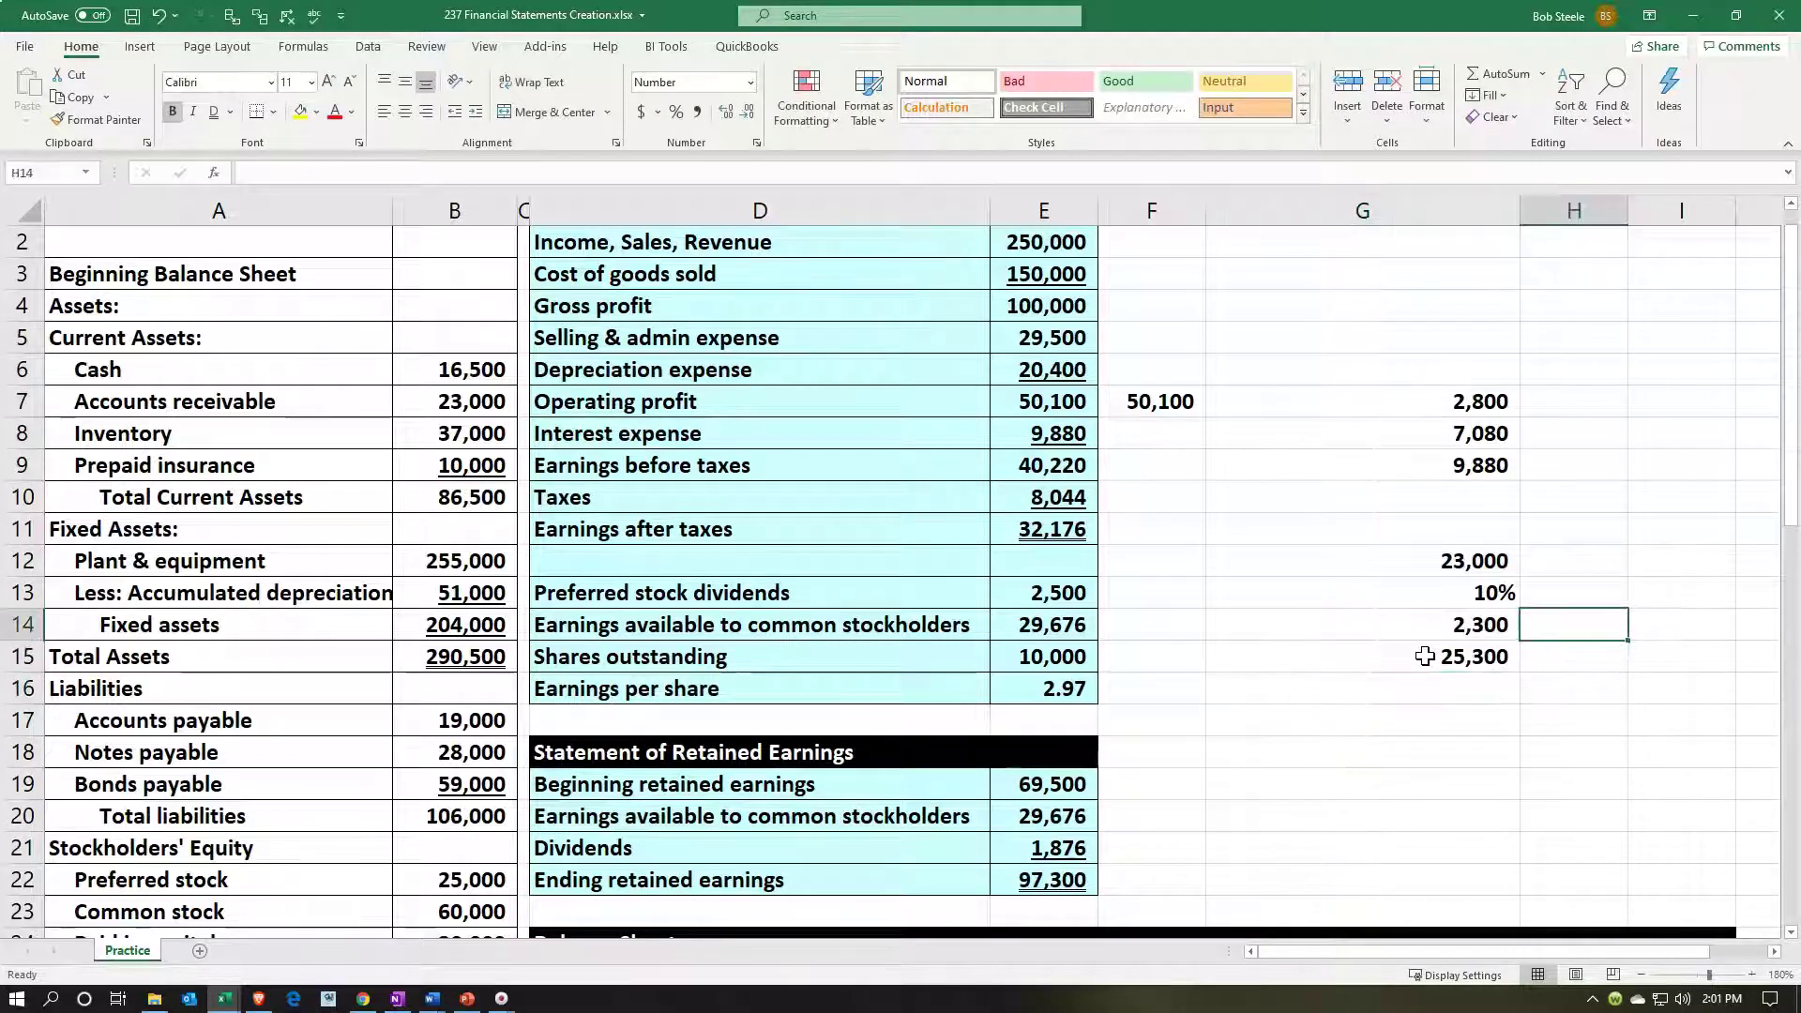
type("23,000")
key("Return")
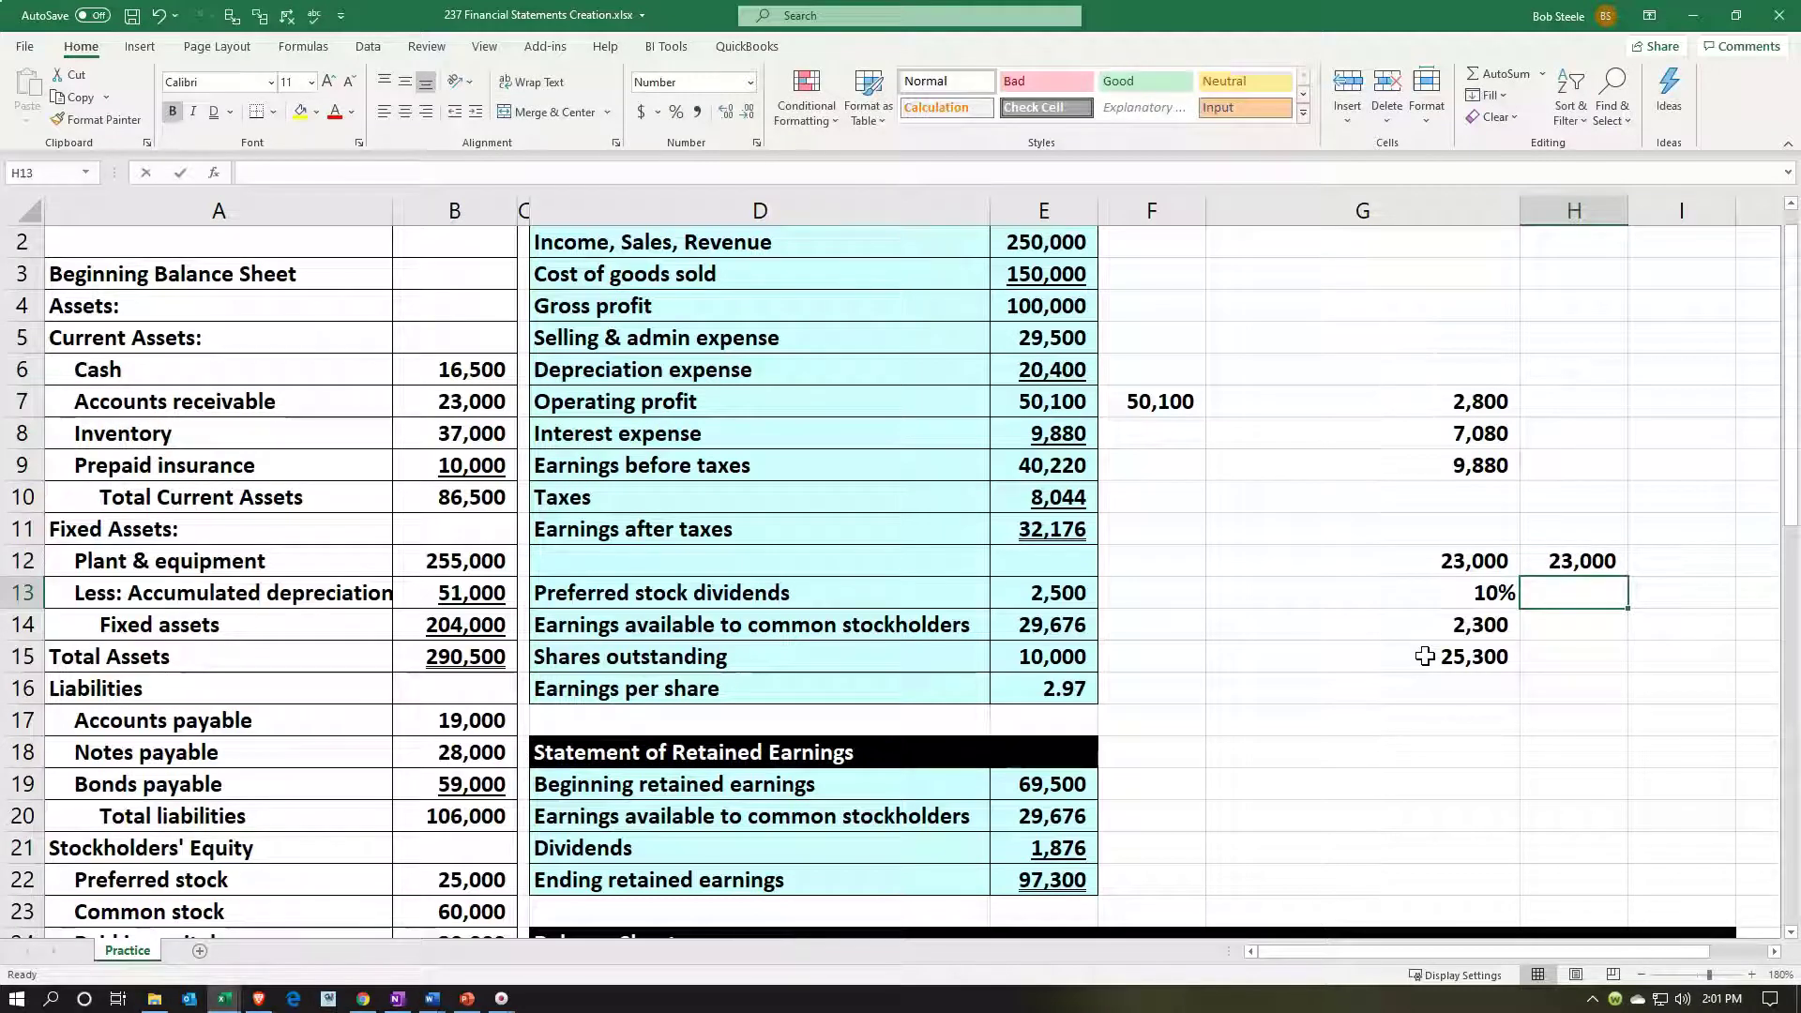
Step: Enter the growth factor =1+0.1 in H13 and format it as a percentage
type("=")
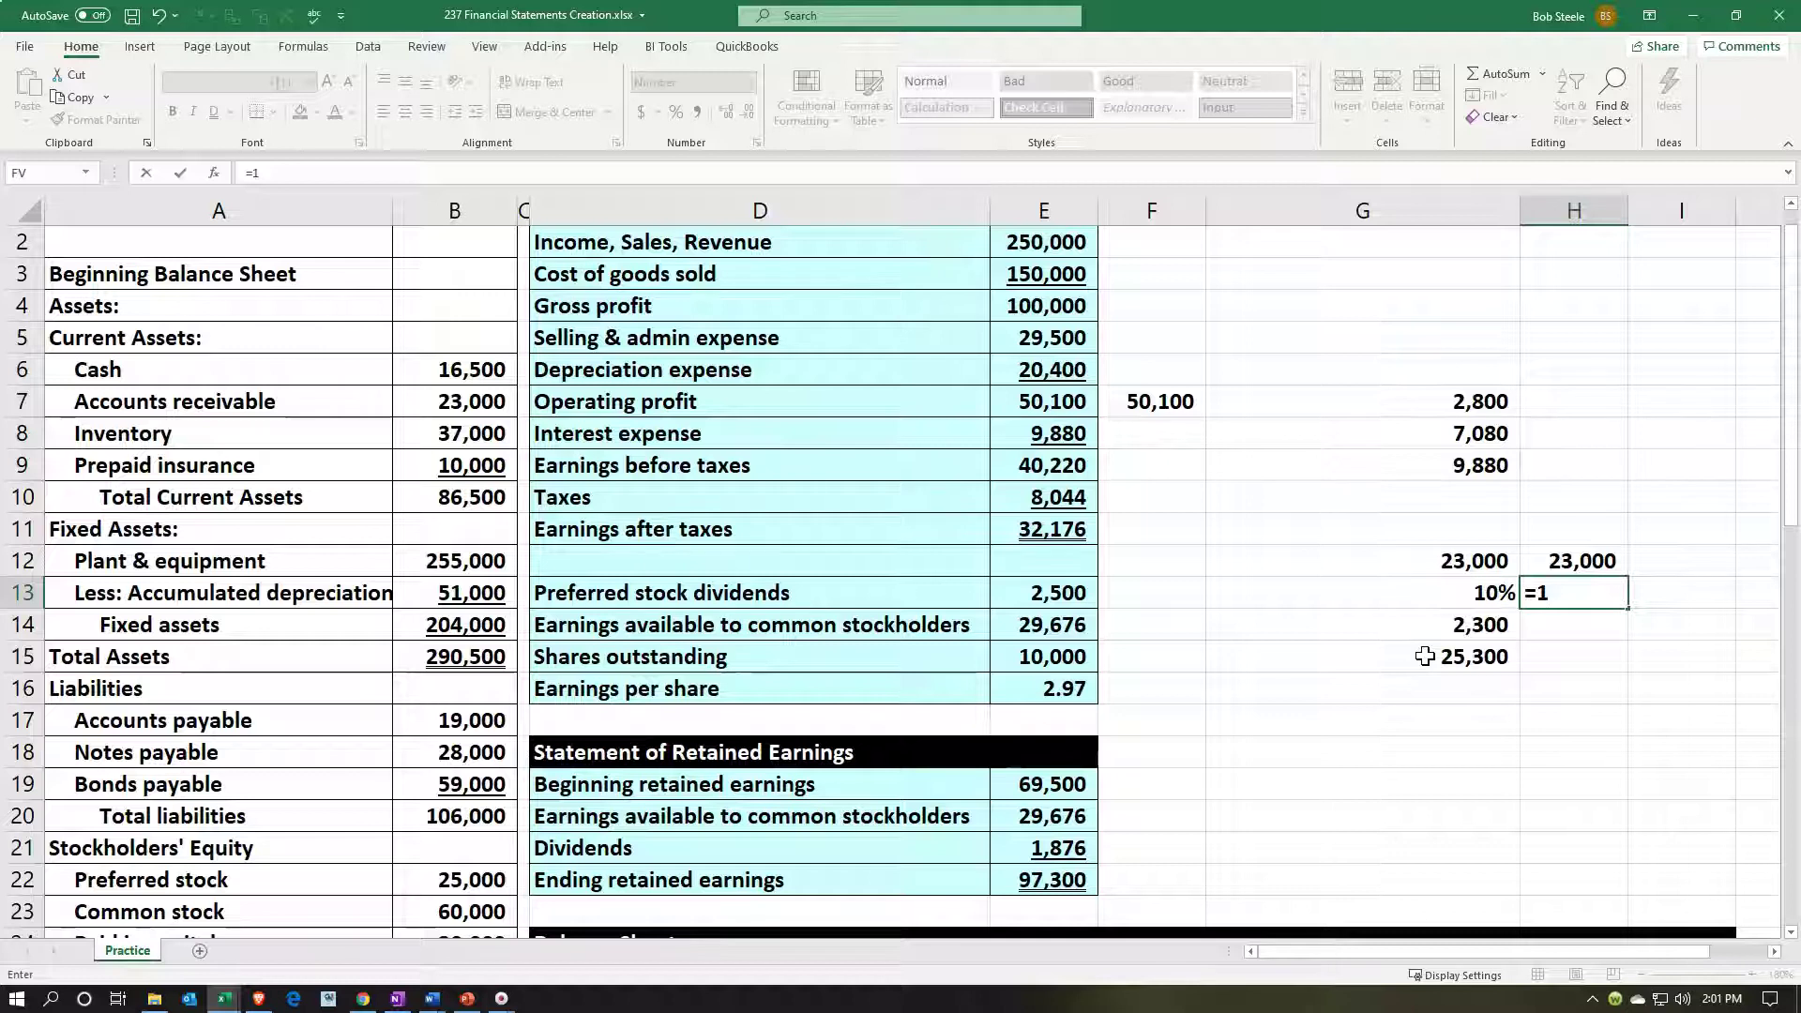
type("1+0.1")
key("Return")
key("Up")
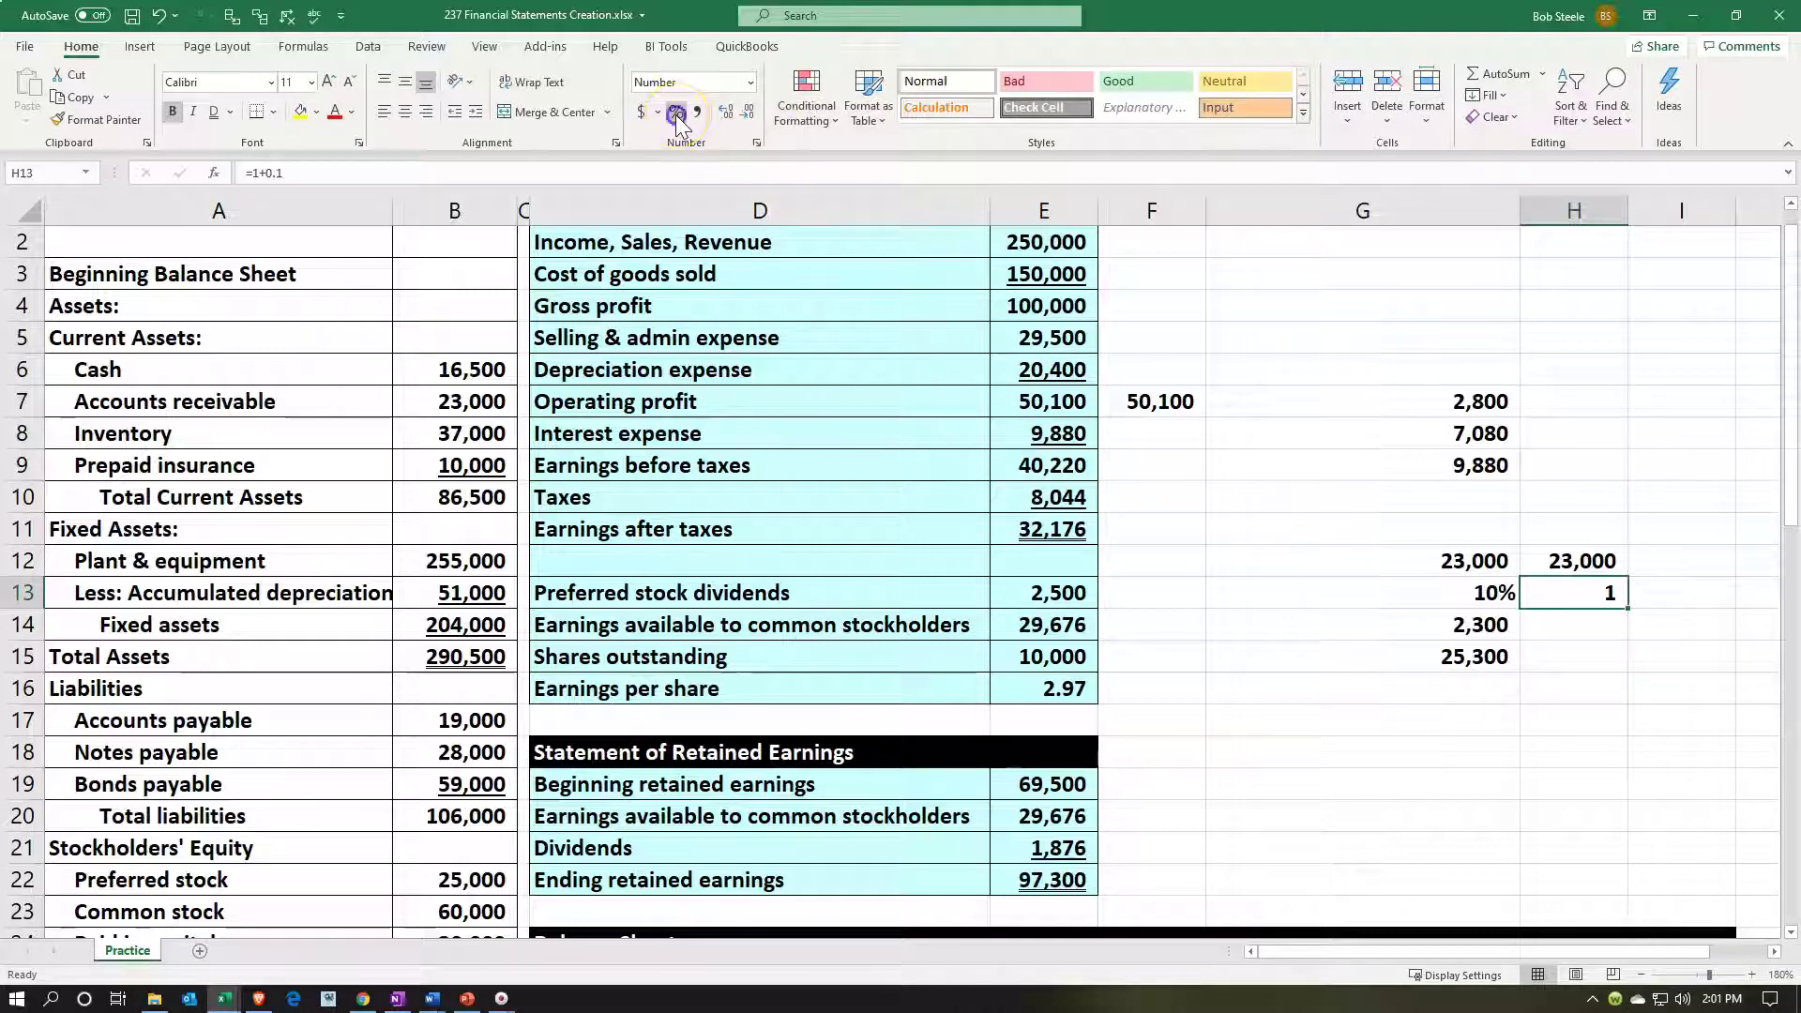
key("ctrl+shift+5")
Step: Calculate the increased receivable balance in H15 by multiplying the balance by the growth factor with =H12*H13
left_click(1580, 655)
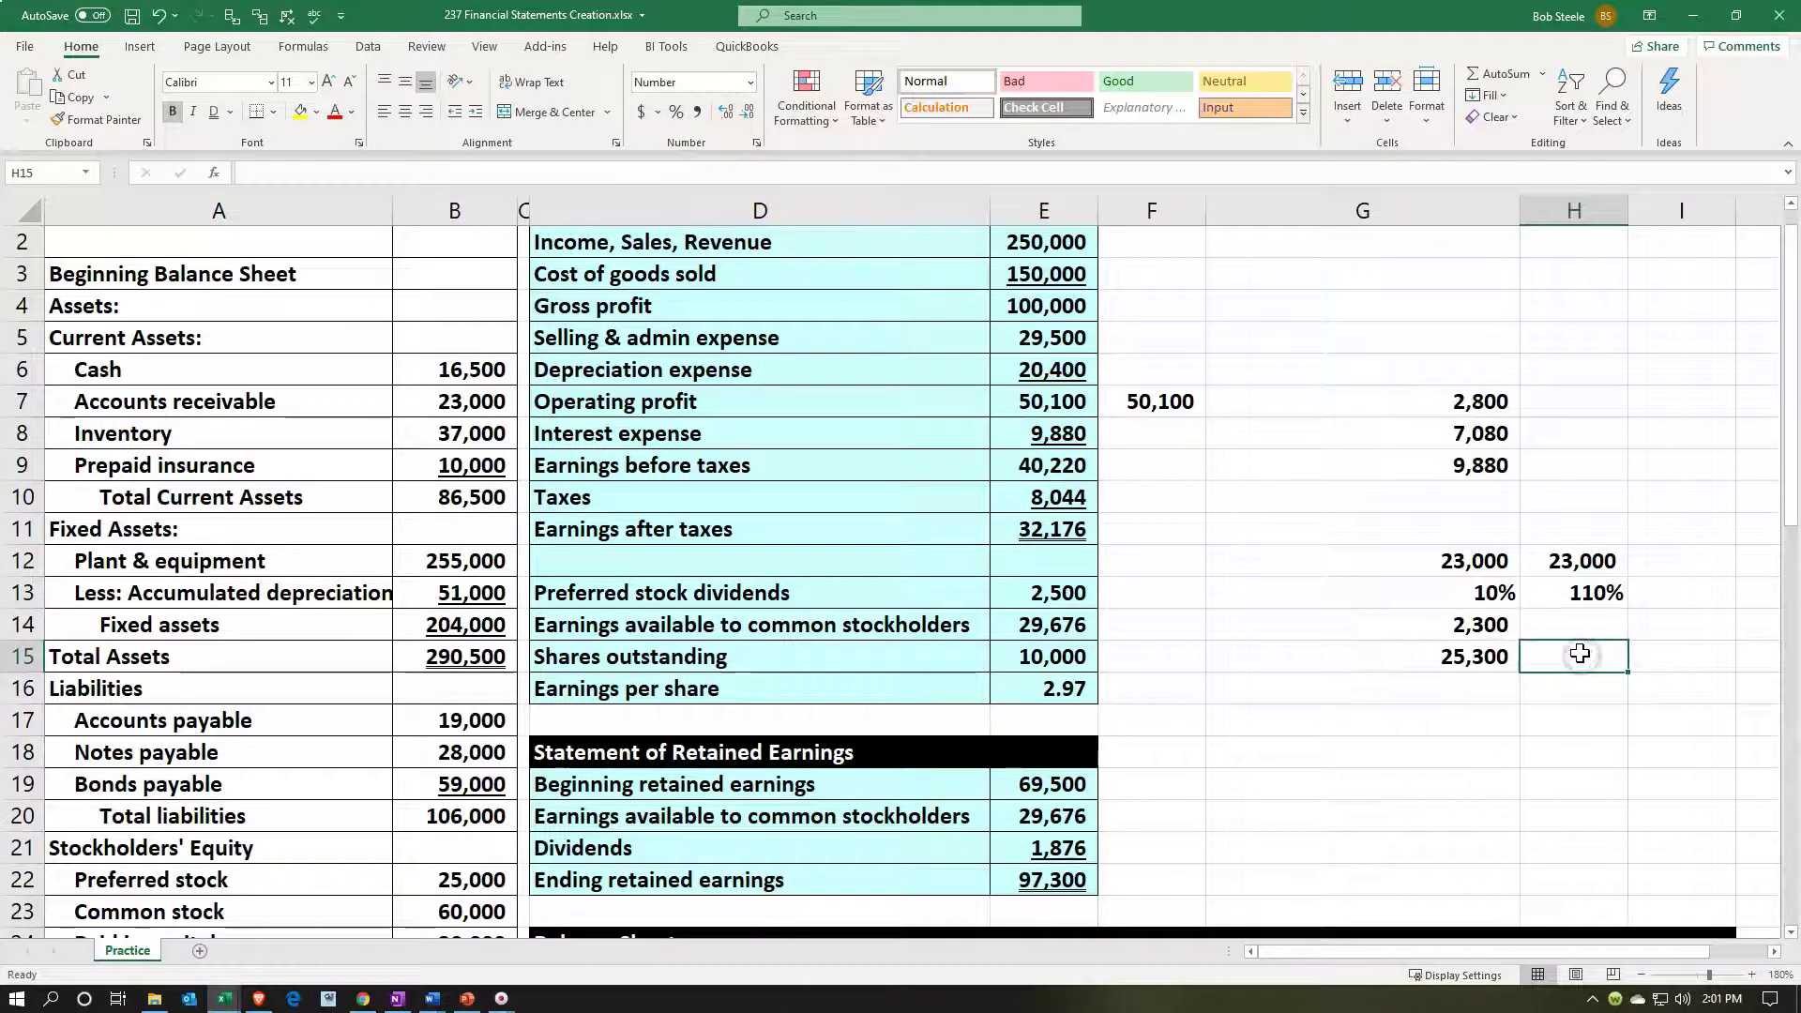
type("=")
key("Up")
key("Up")
key("Up")
type("*")
key("Up")
key("Up")
key("Return")
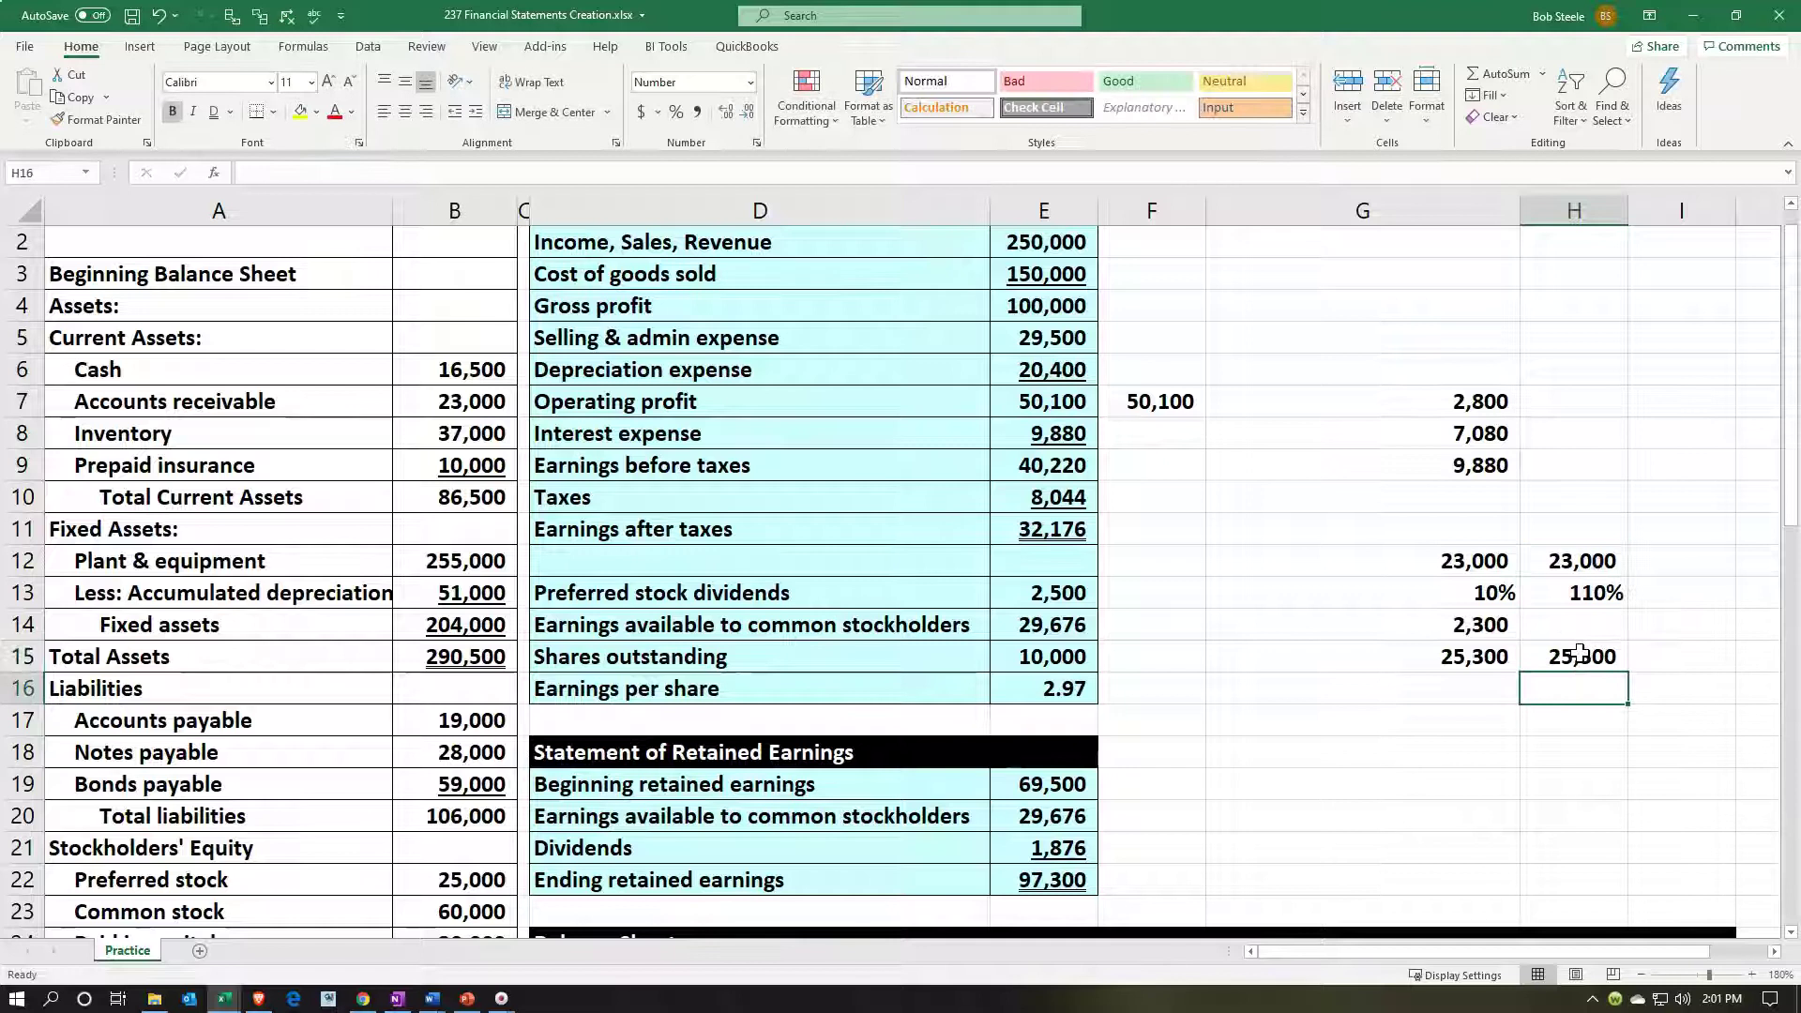
Step: Indent the Accounts receivable label in D28 one level to align with the Cash label
left_click(1357, 696)
scroll(1357, 696, "down", 4)
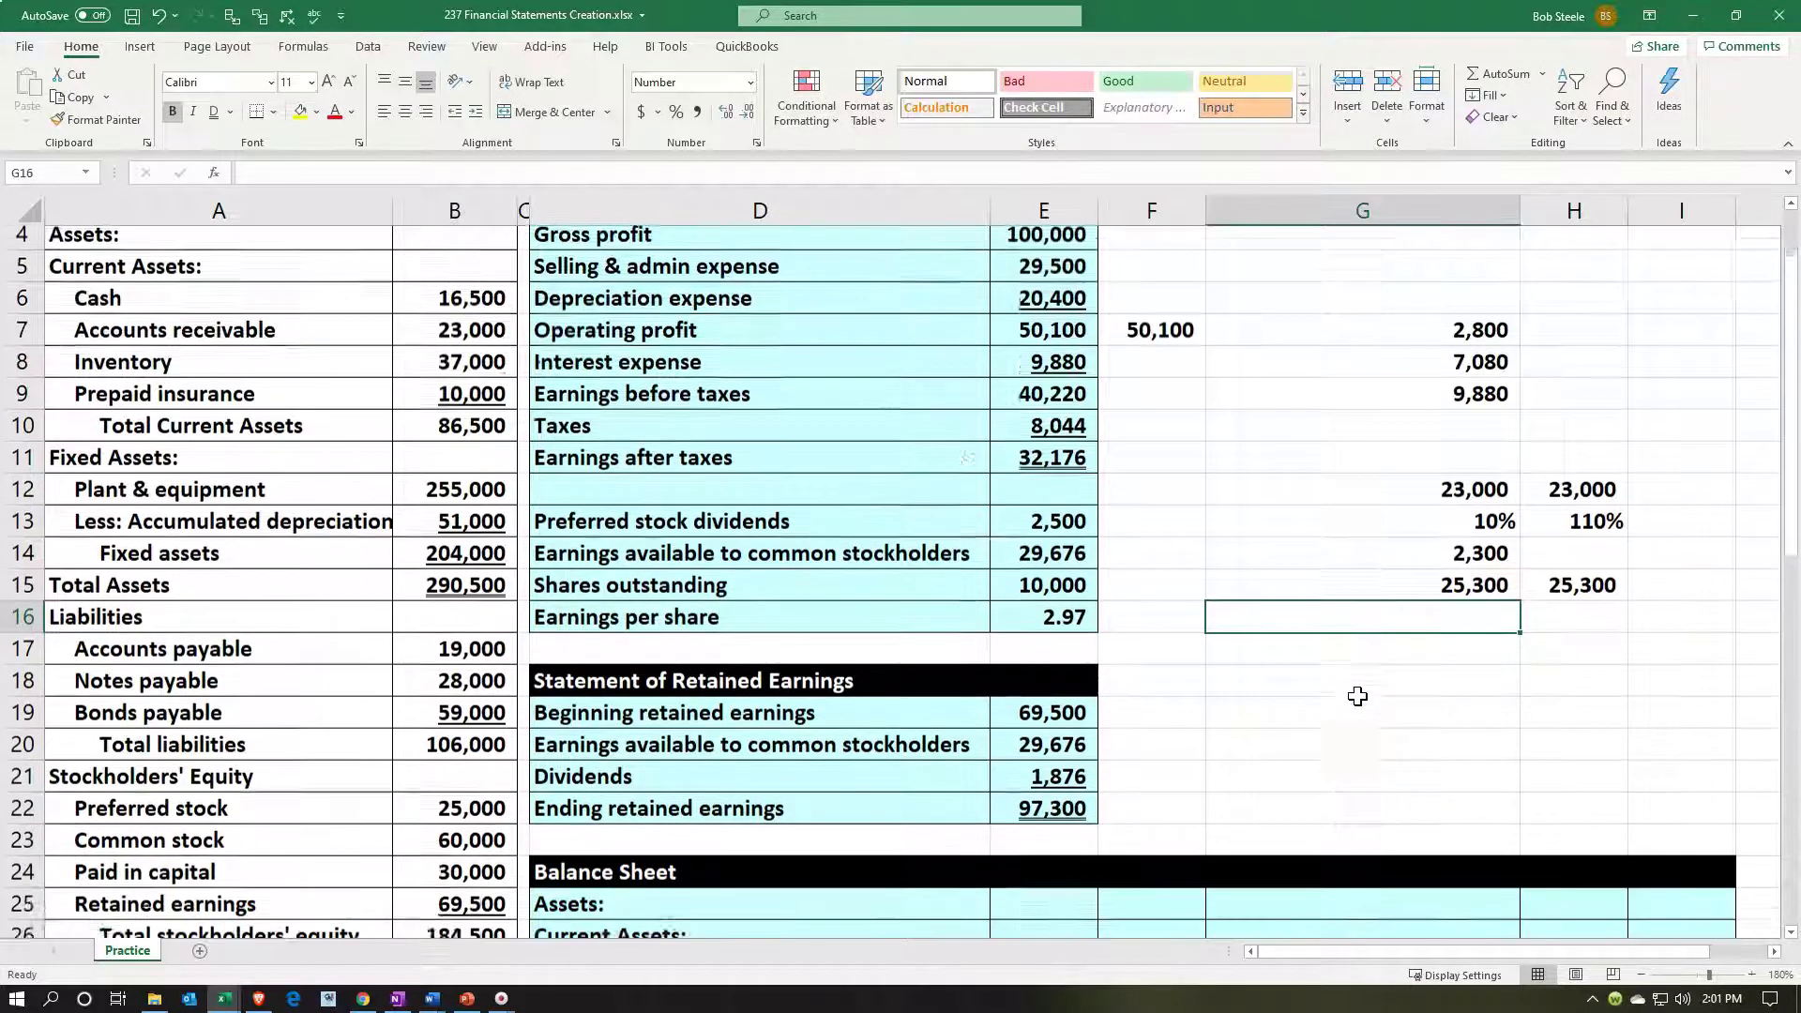
left_click(1063, 691)
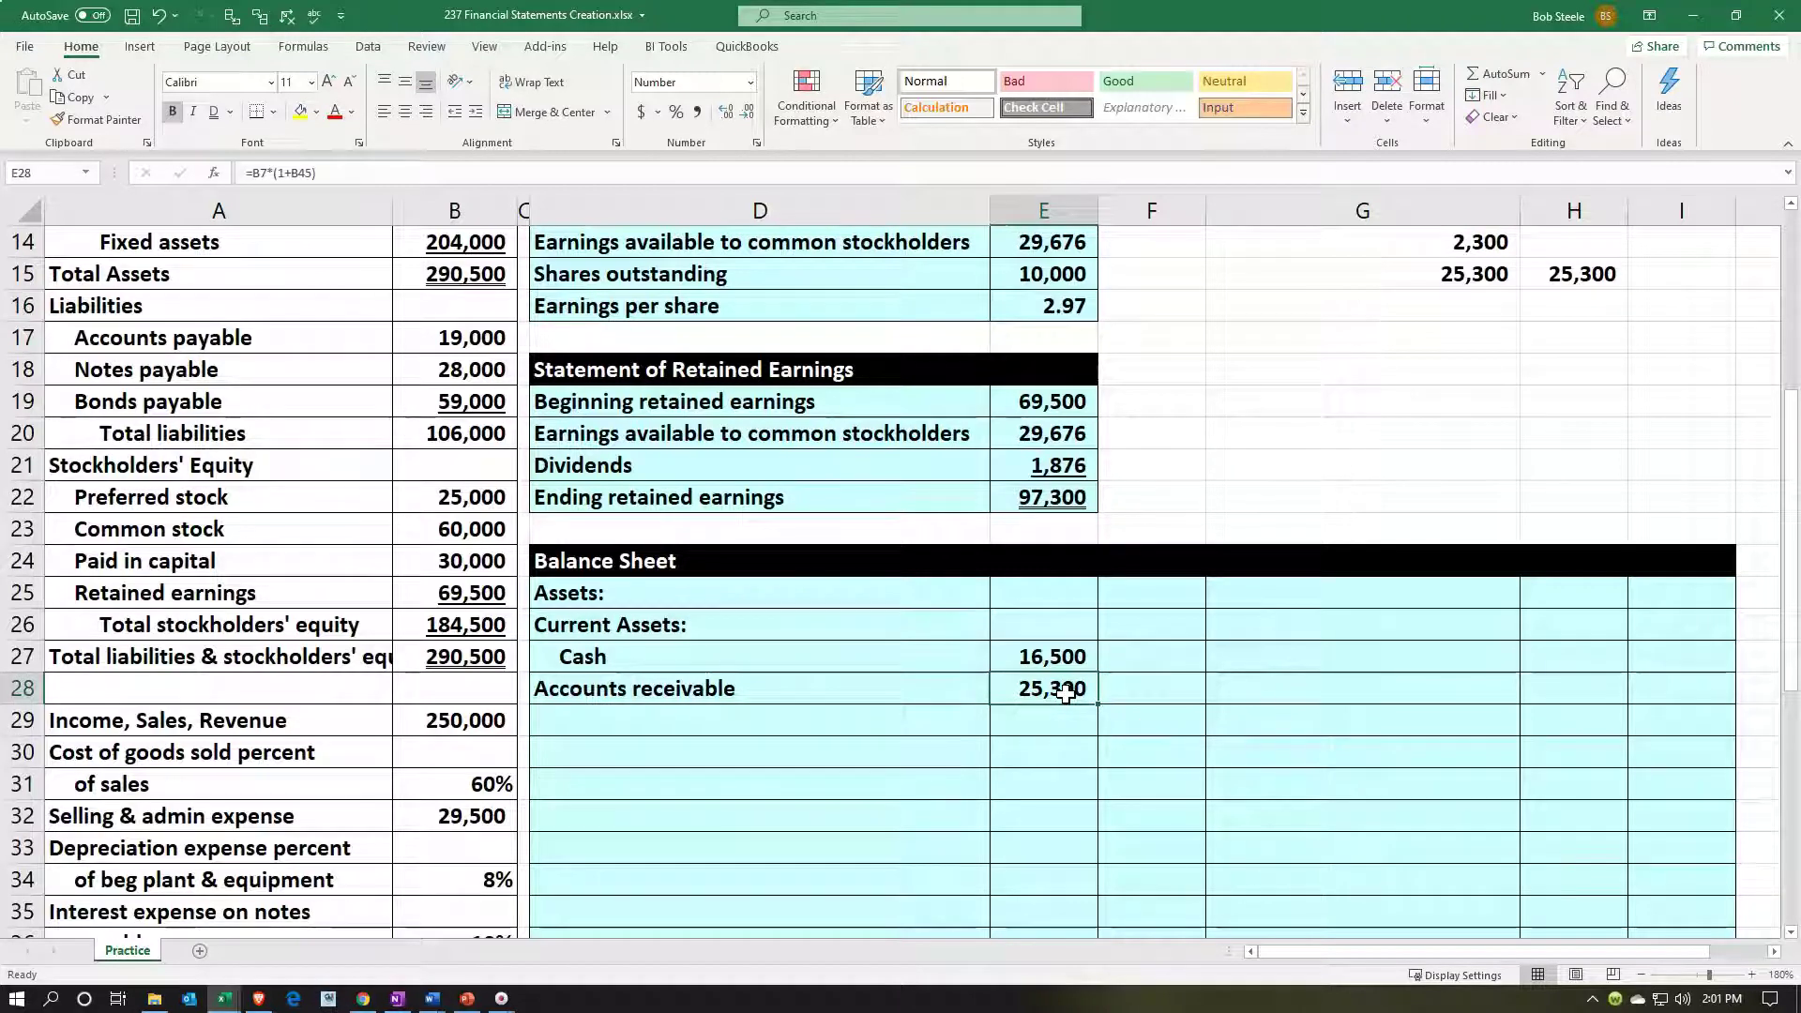
left_click(649, 690)
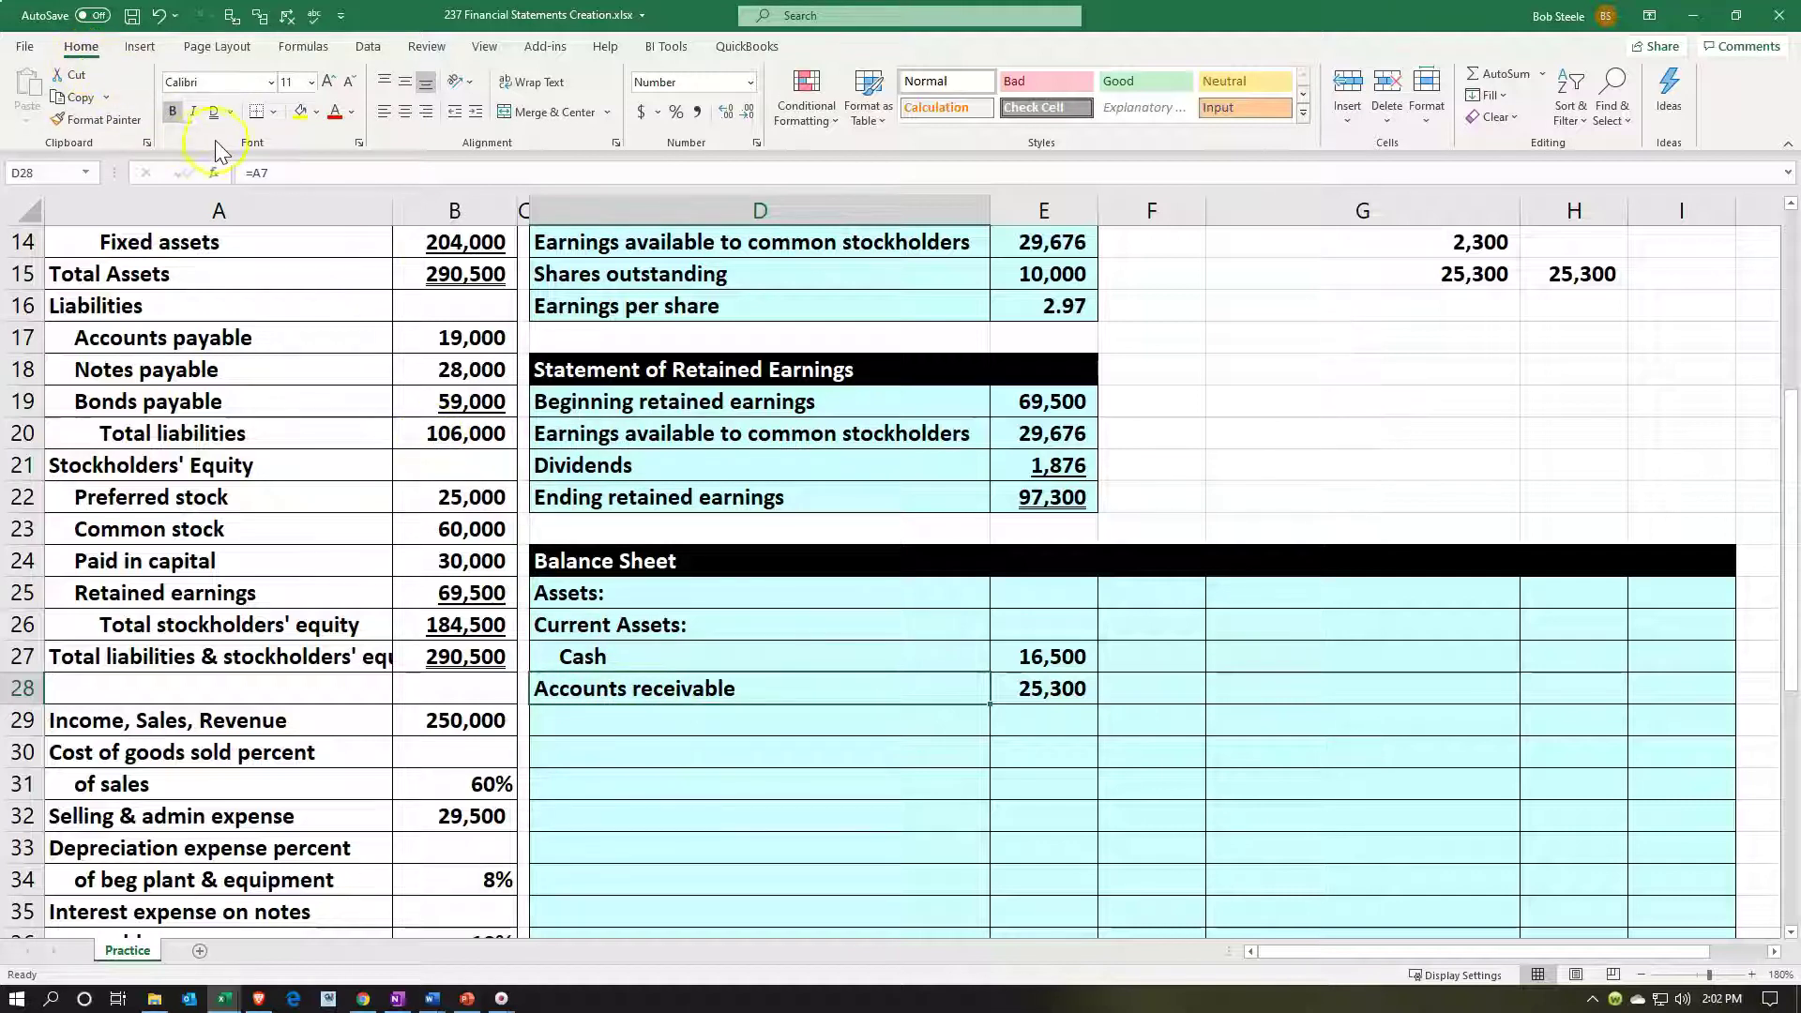
left_click(479, 112)
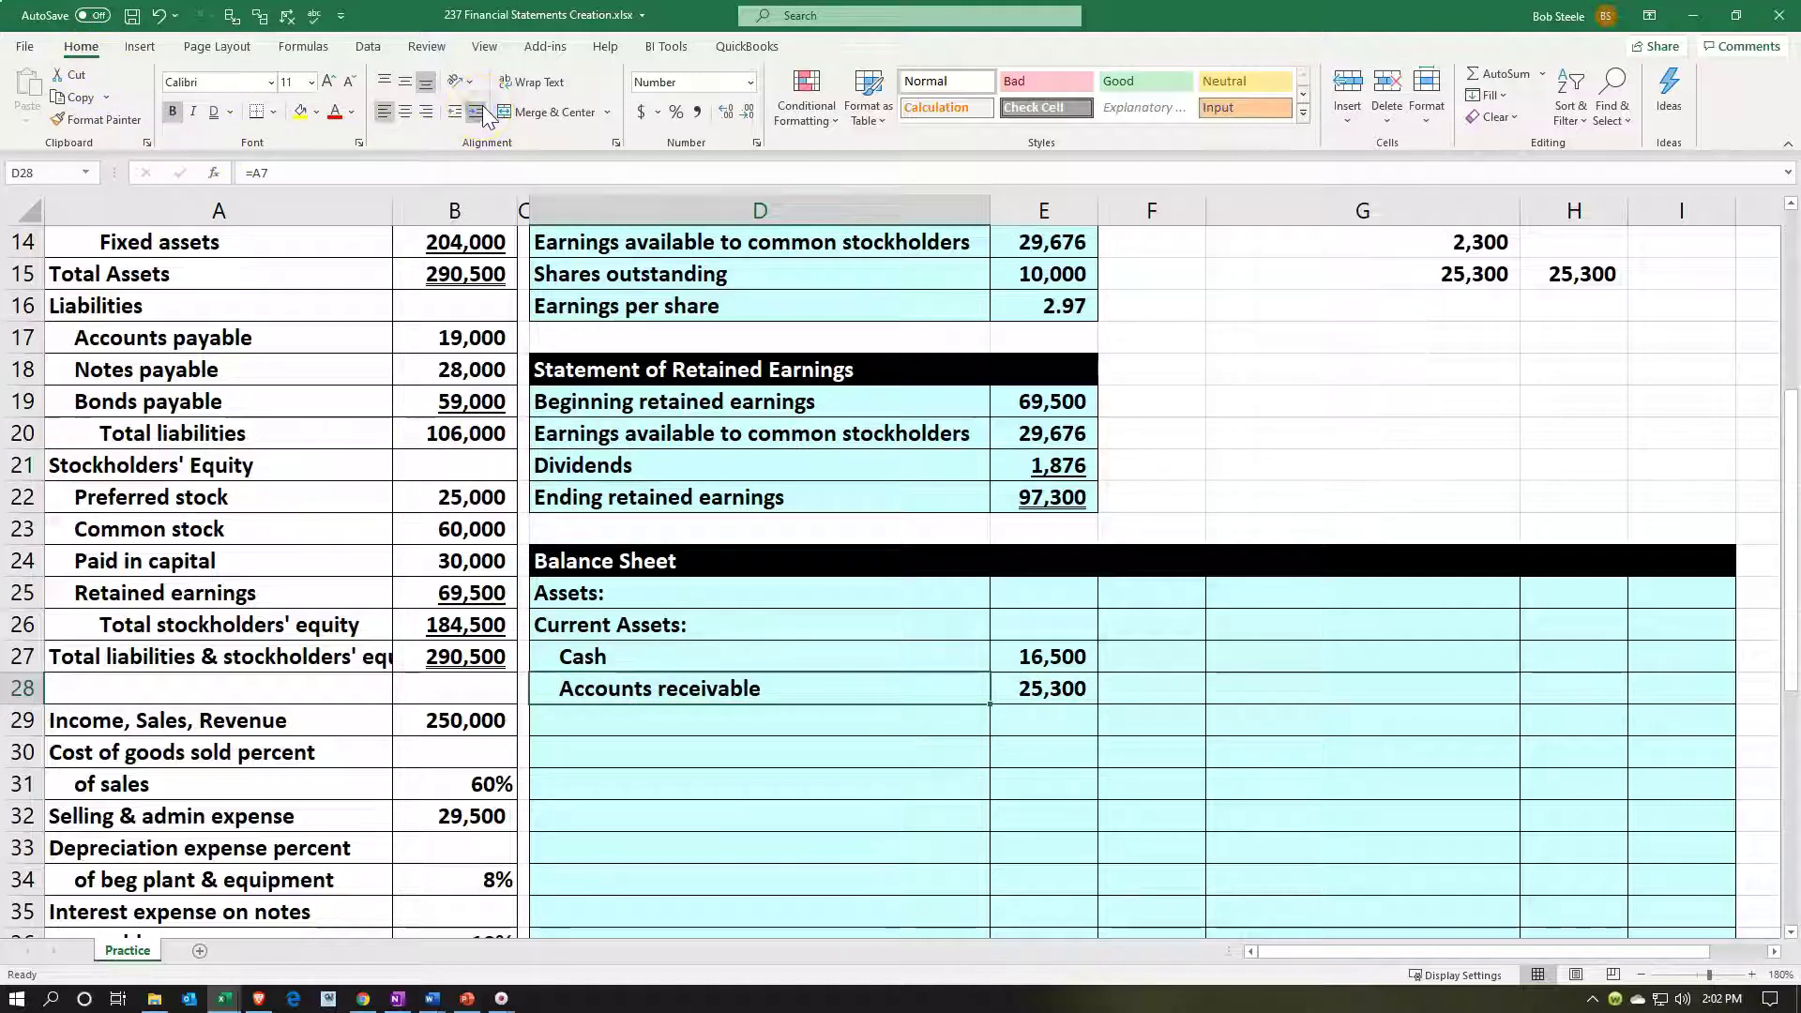
Step: Link the label in D29 to the Inventory label of the beginning balance sheet with =A8 and indent it one level
left_click(683, 729)
type("=")
key("Left")
key("Left")
key("Left")
key("Up")
key("Up")
key("Up")
key("Up")
key("Up")
key("Up")
key("Up")
key("Up")
key("Up")
key("Up")
key("Up")
key("Up")
key("Up")
key("Up")
key("Up")
key("Up")
key("Up")
key("Up")
key("Up")
key("Up")
key("Up")
key("Up")
key("Up")
key("Up")
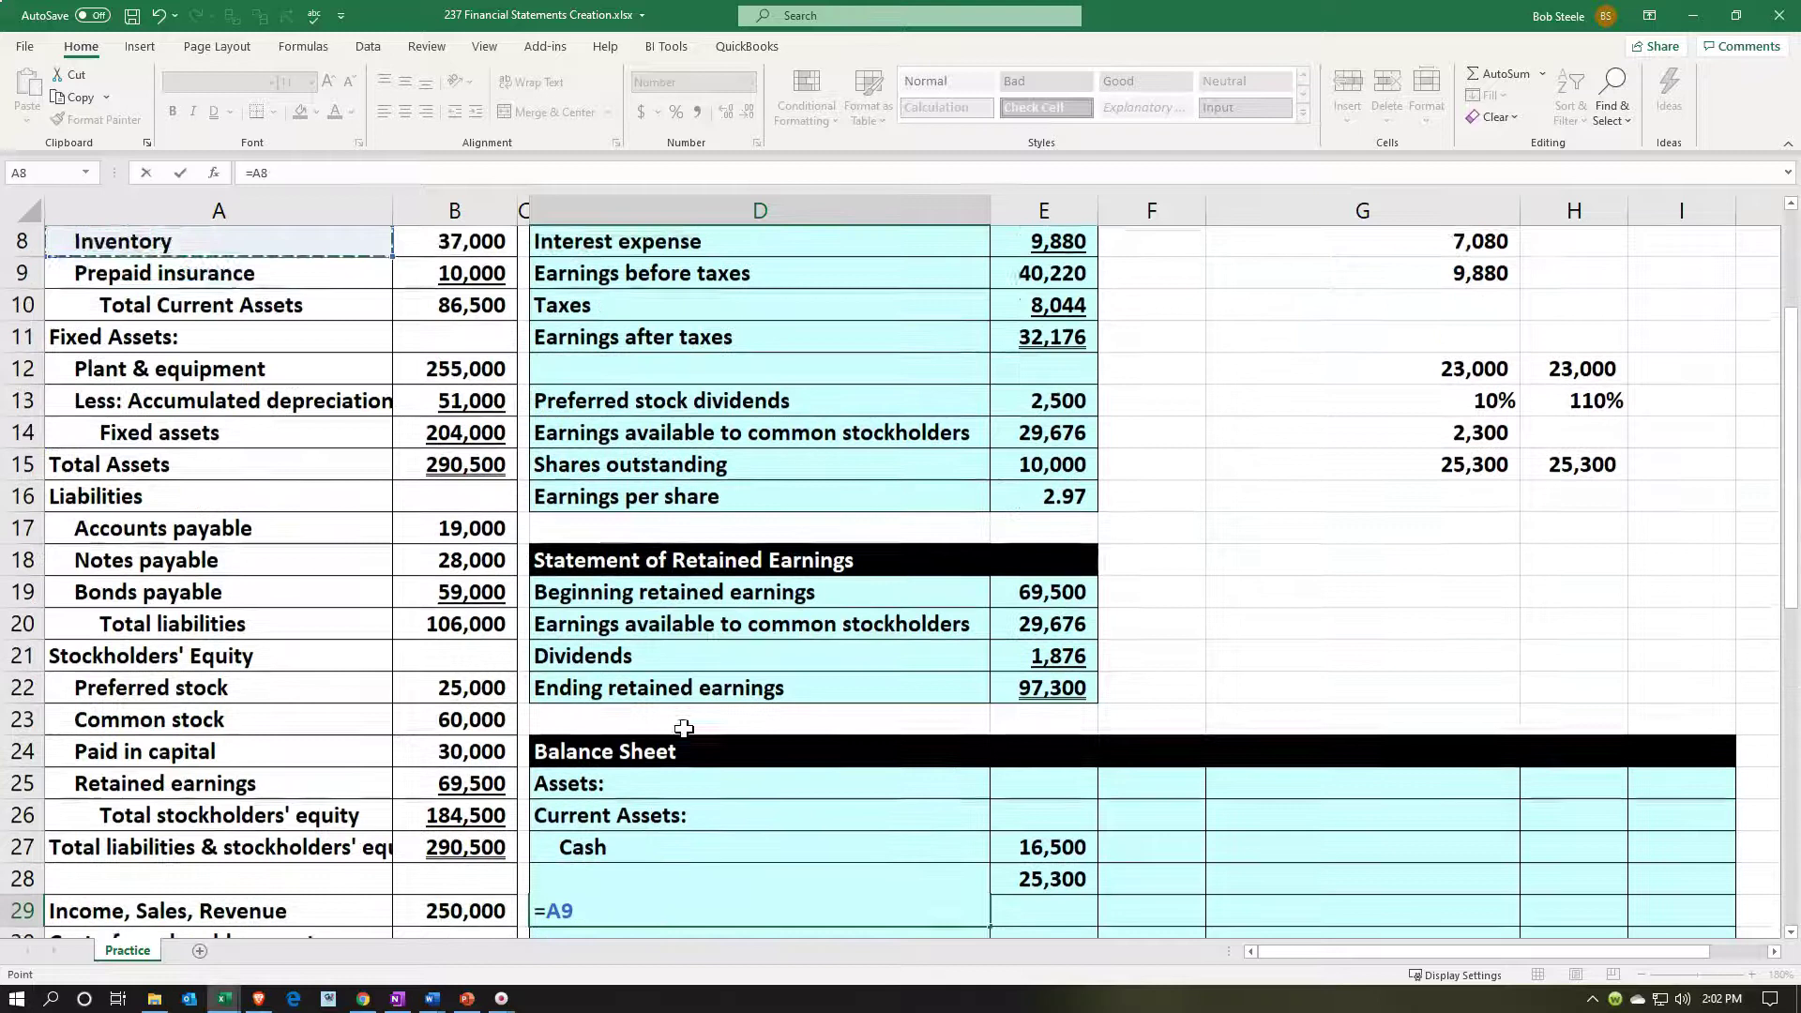
key("Down")
key("Down")
key("Down")
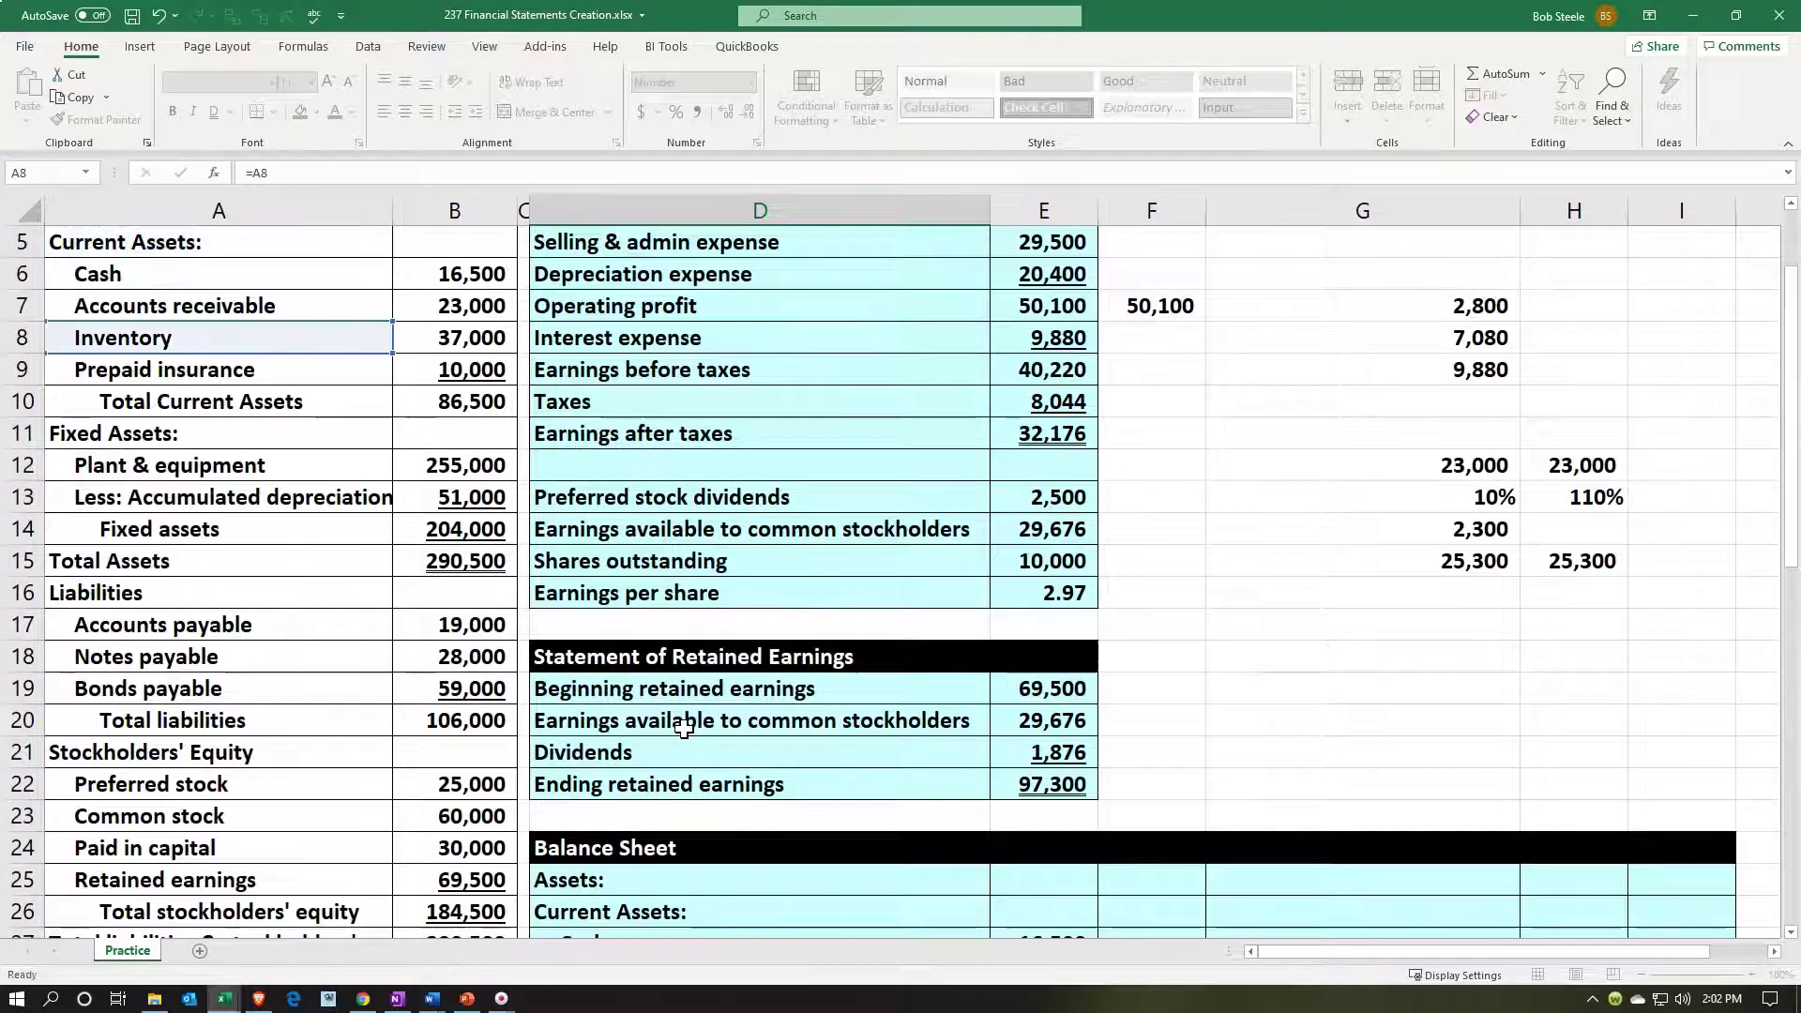
key("Return")
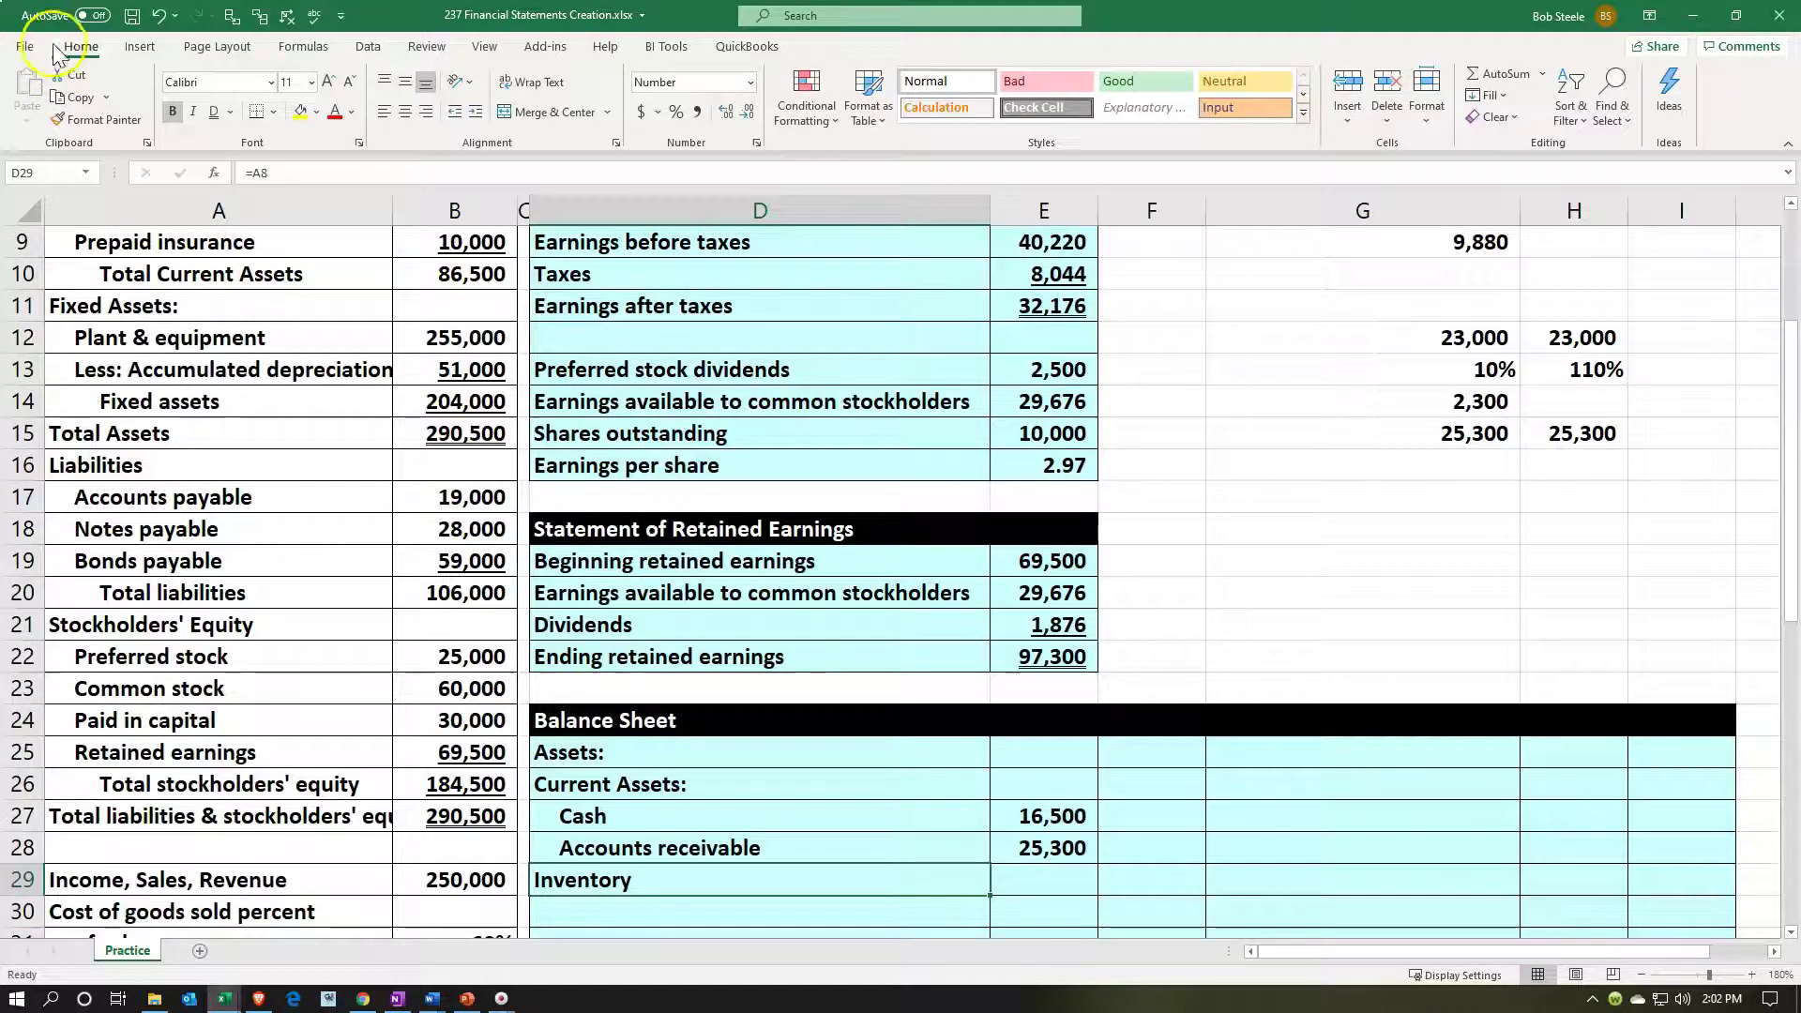
left_click(476, 112)
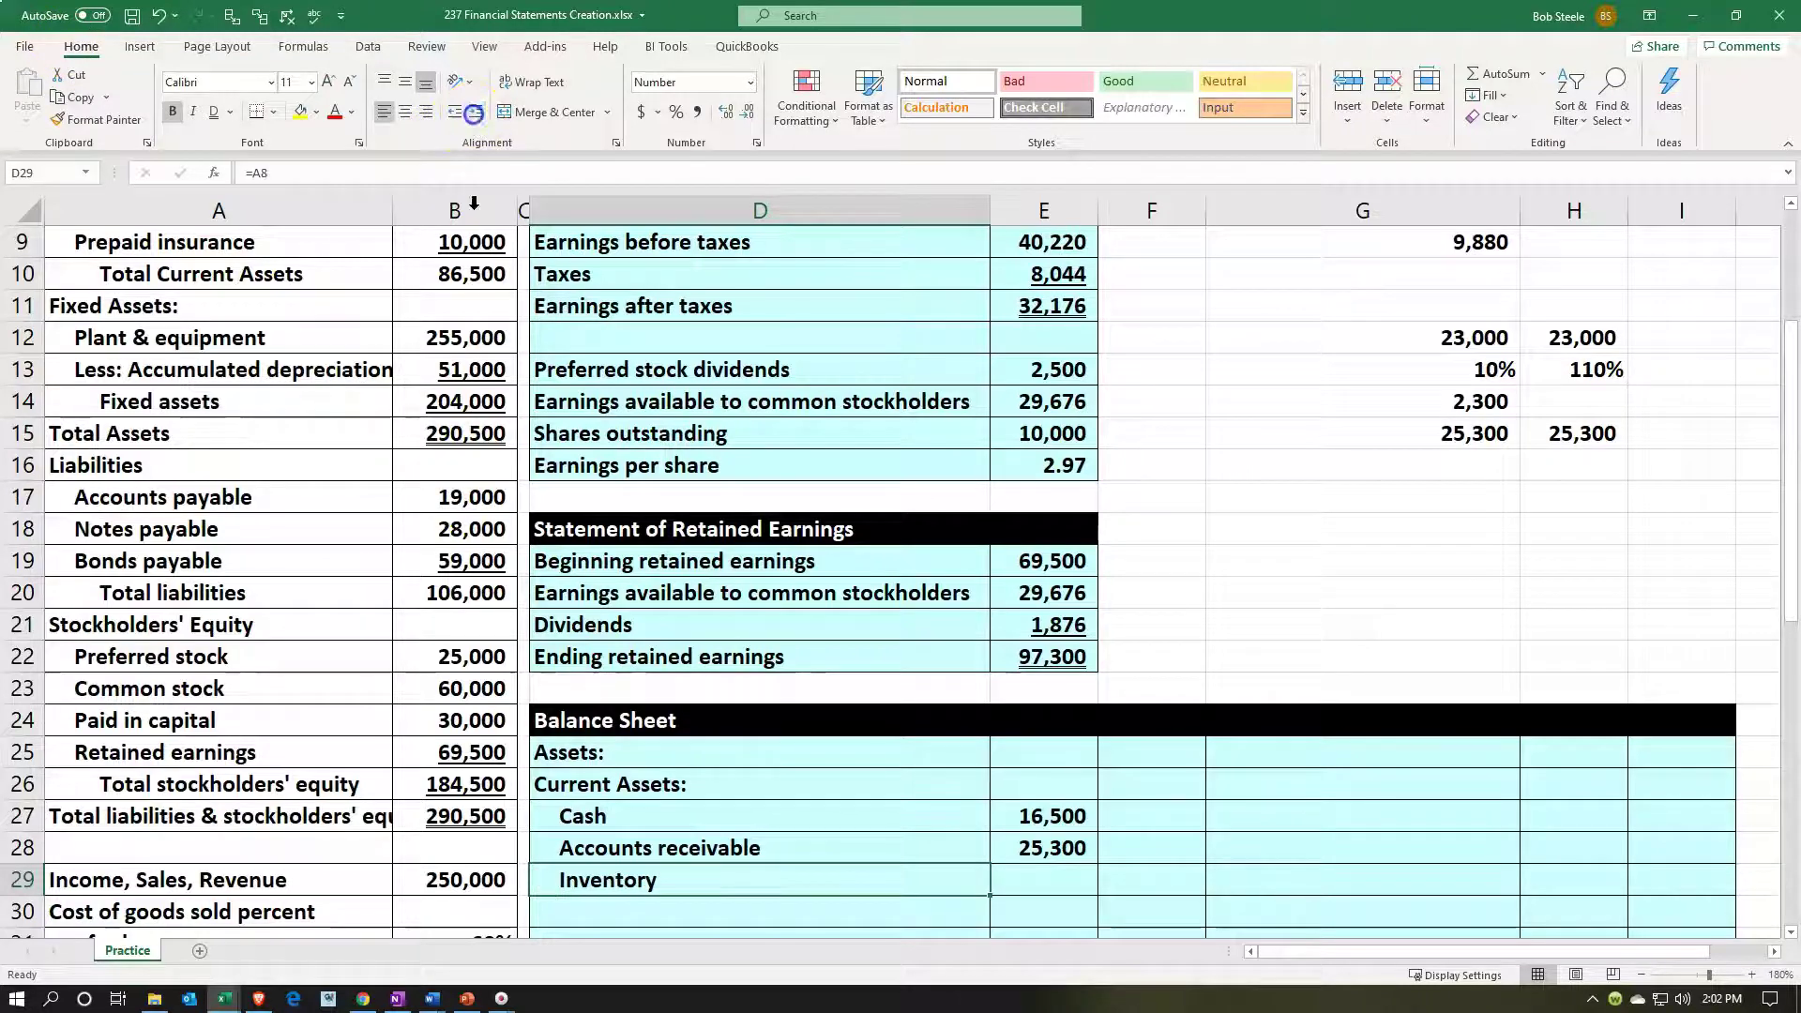
Step: Calculate inventory in E29 as the beginning balance raised by the assumed percentage increase with =B8*(1+B45)
left_click(453, 467)
scroll(452, 476, "down", 1)
scroll(453, 476, "down", 4)
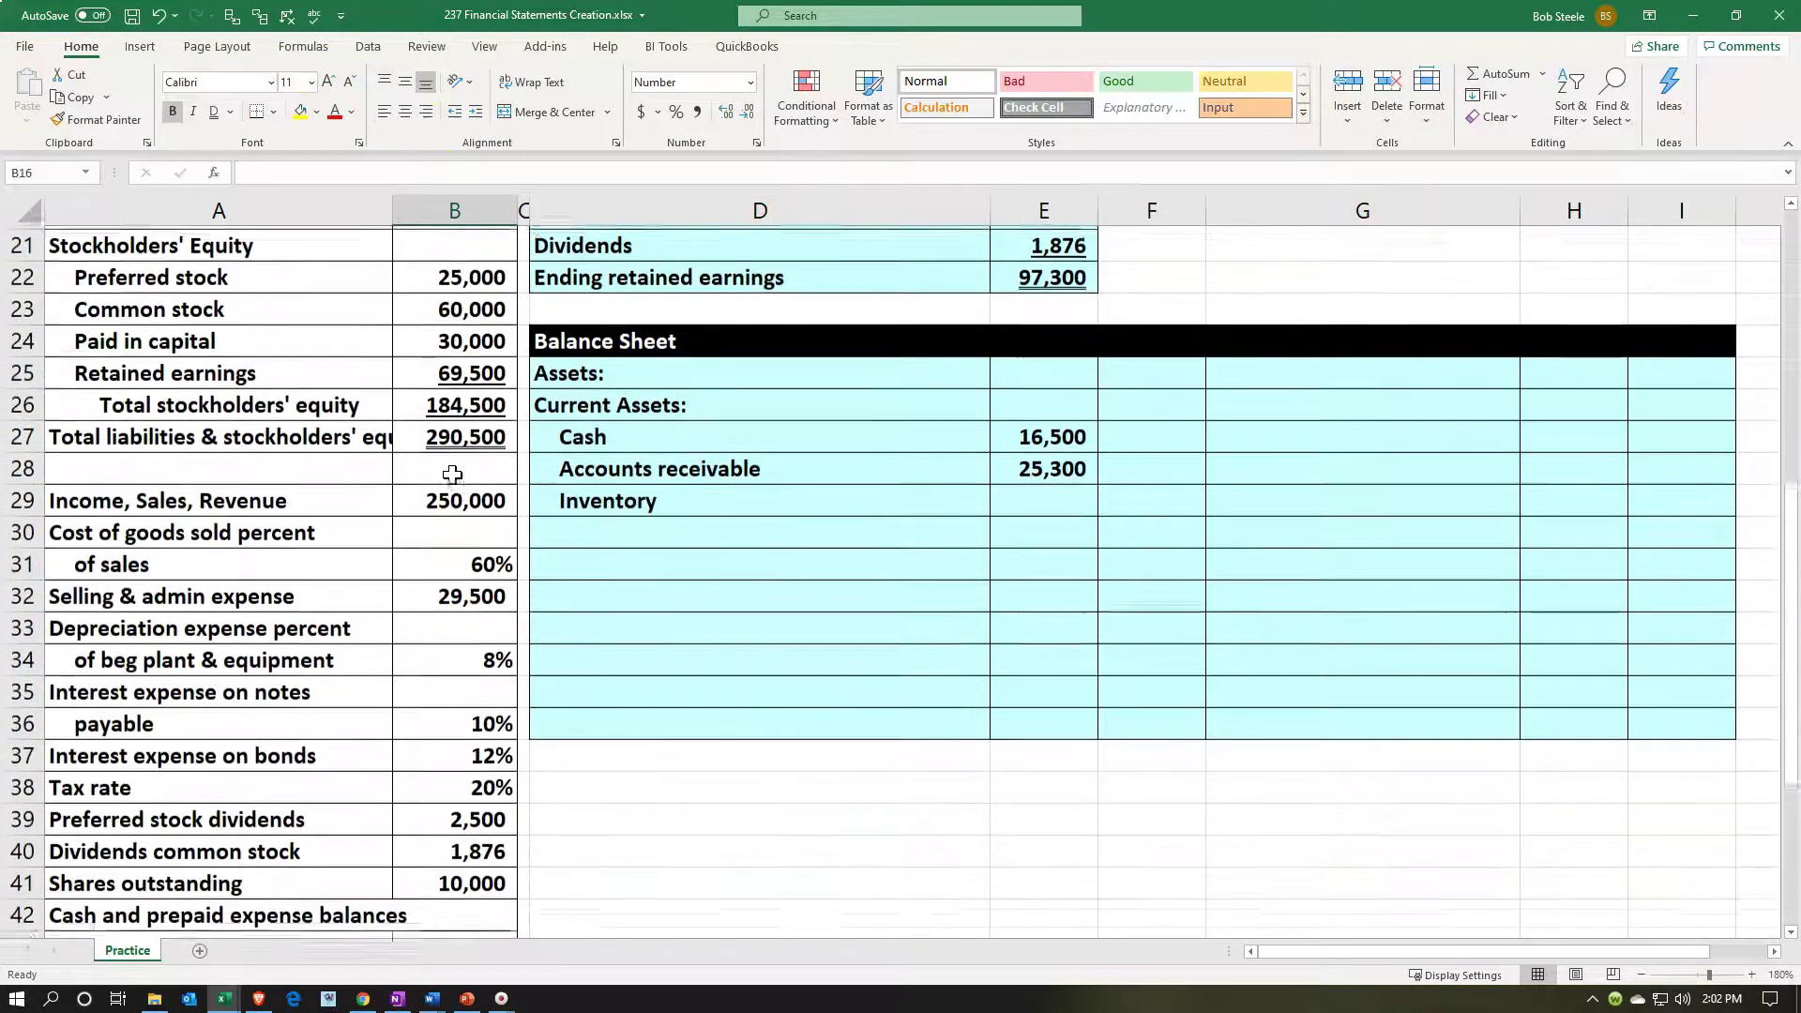
scroll(452, 475, "down", 3)
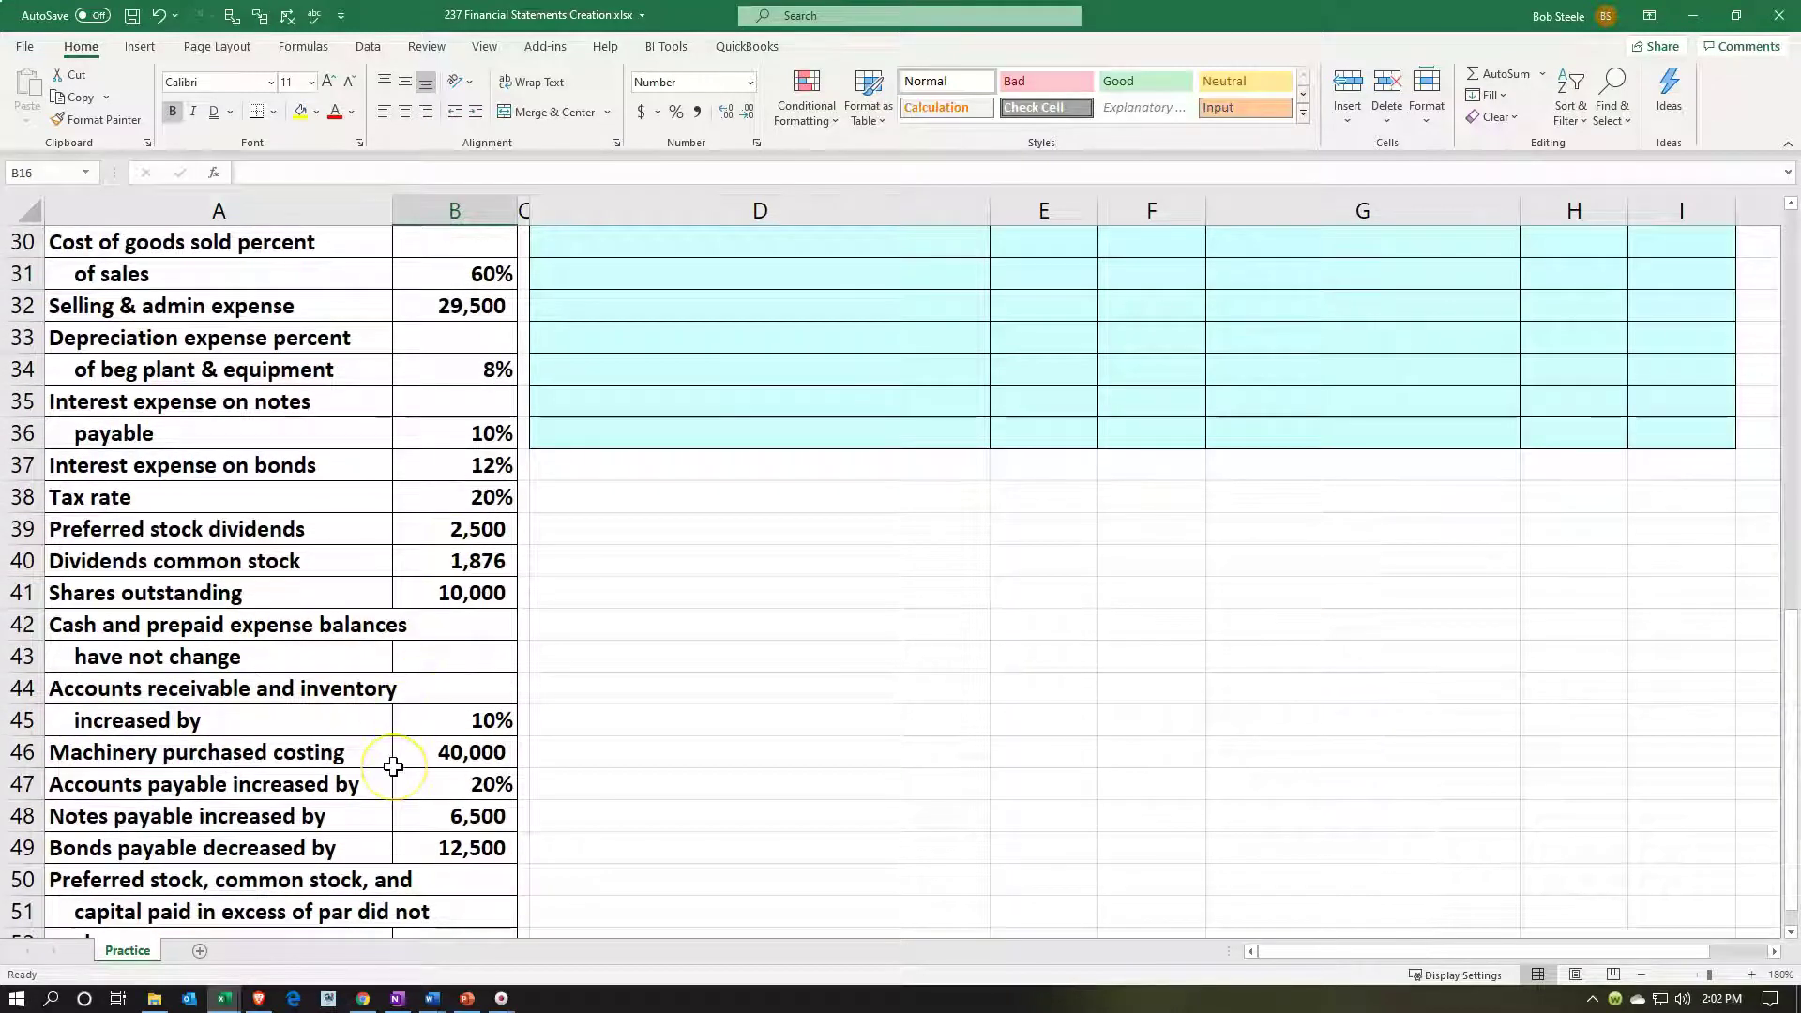
scroll(393, 766, "down", 1)
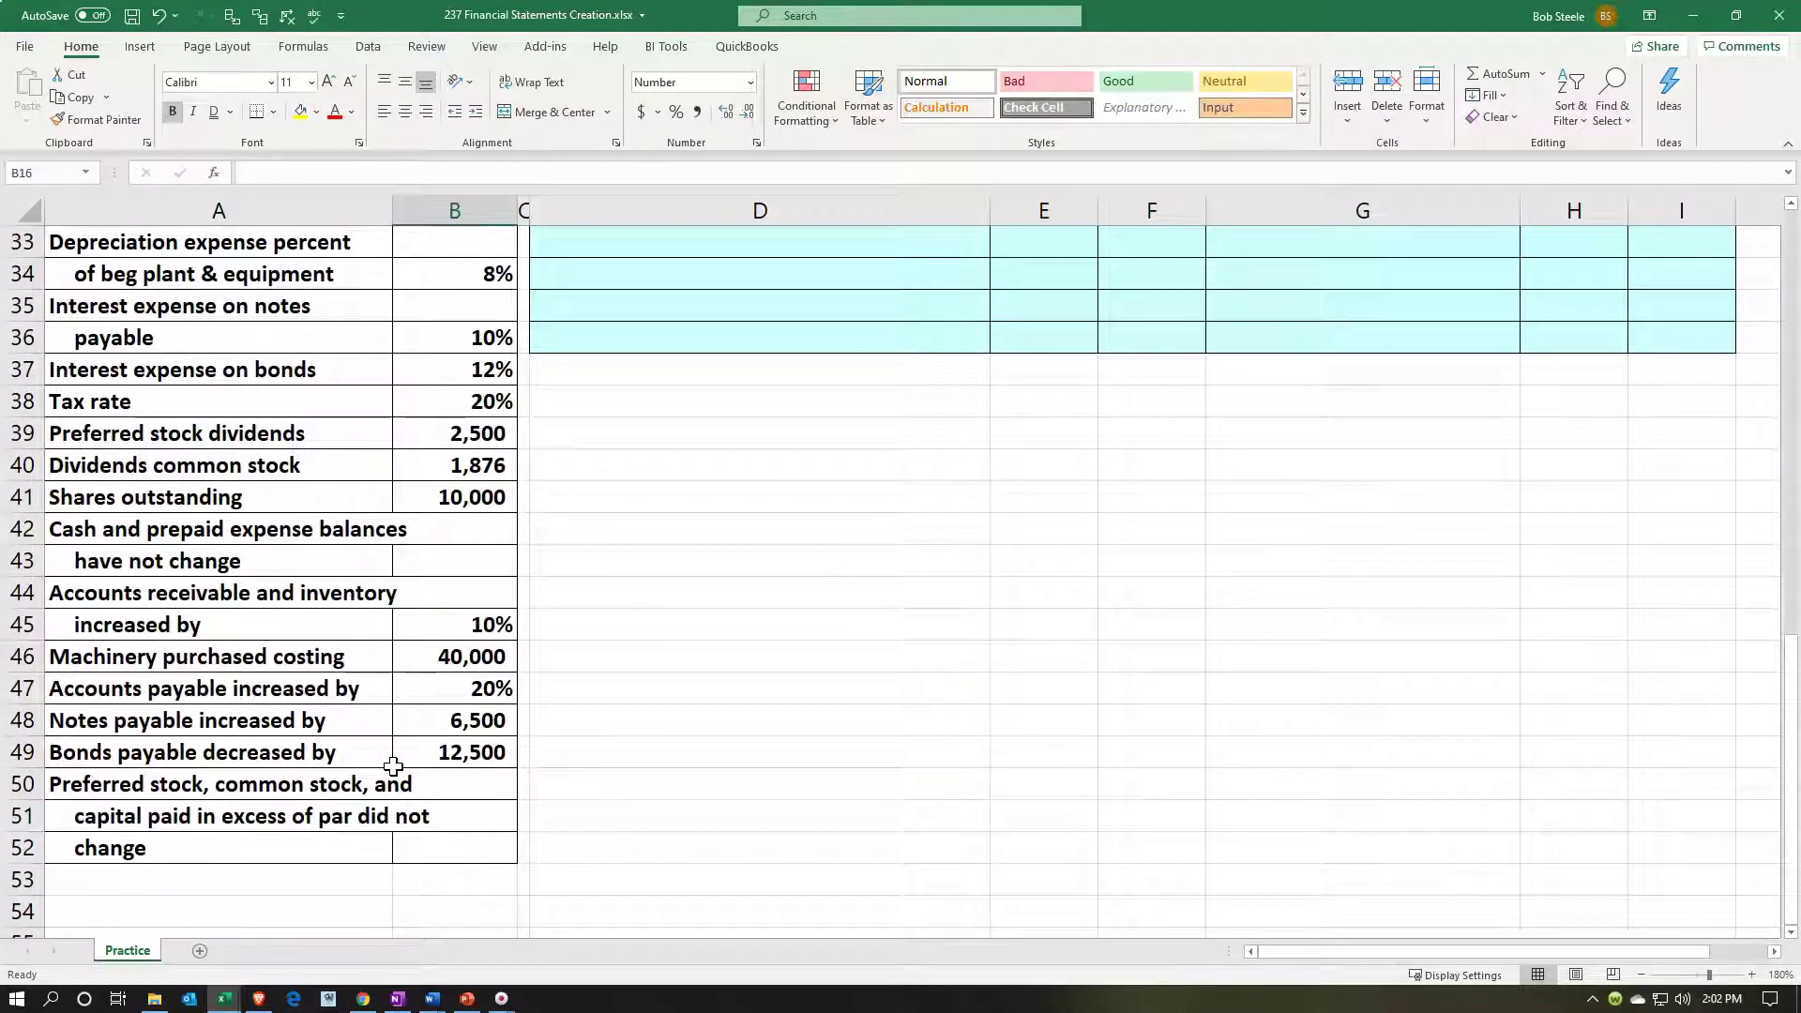
left_click(436, 617)
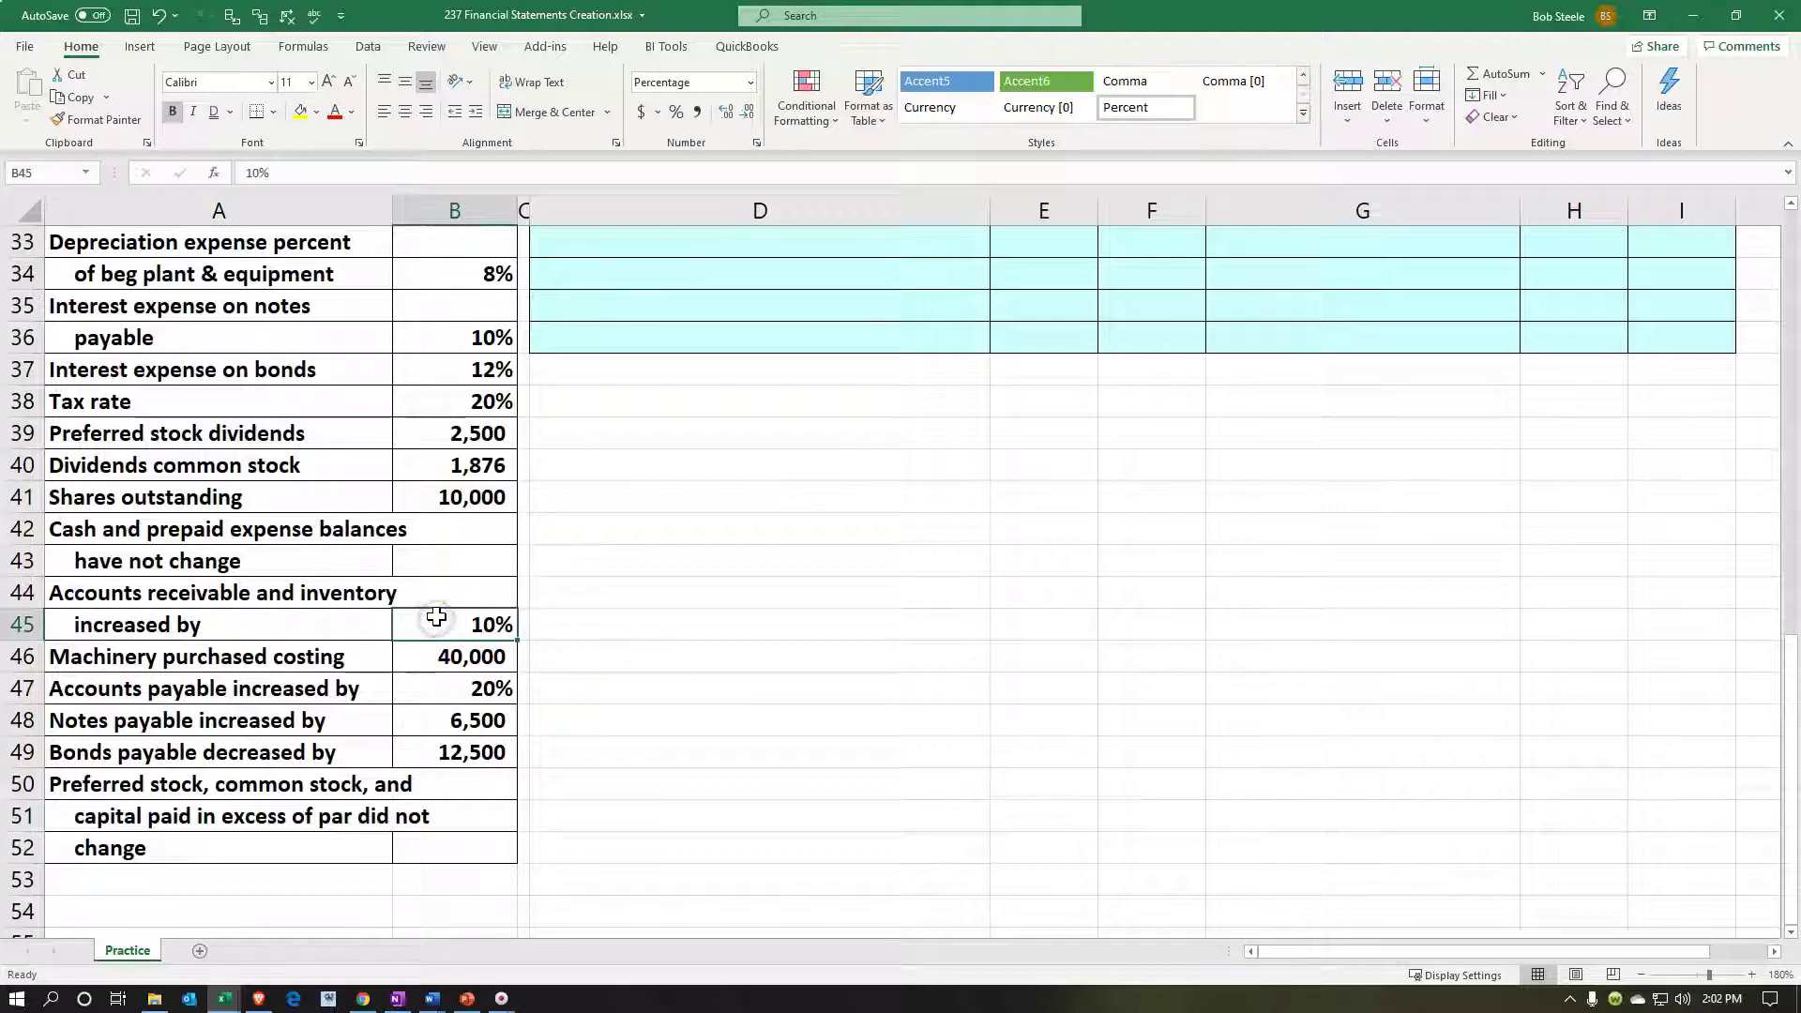
scroll(778, 685, "up", 5)
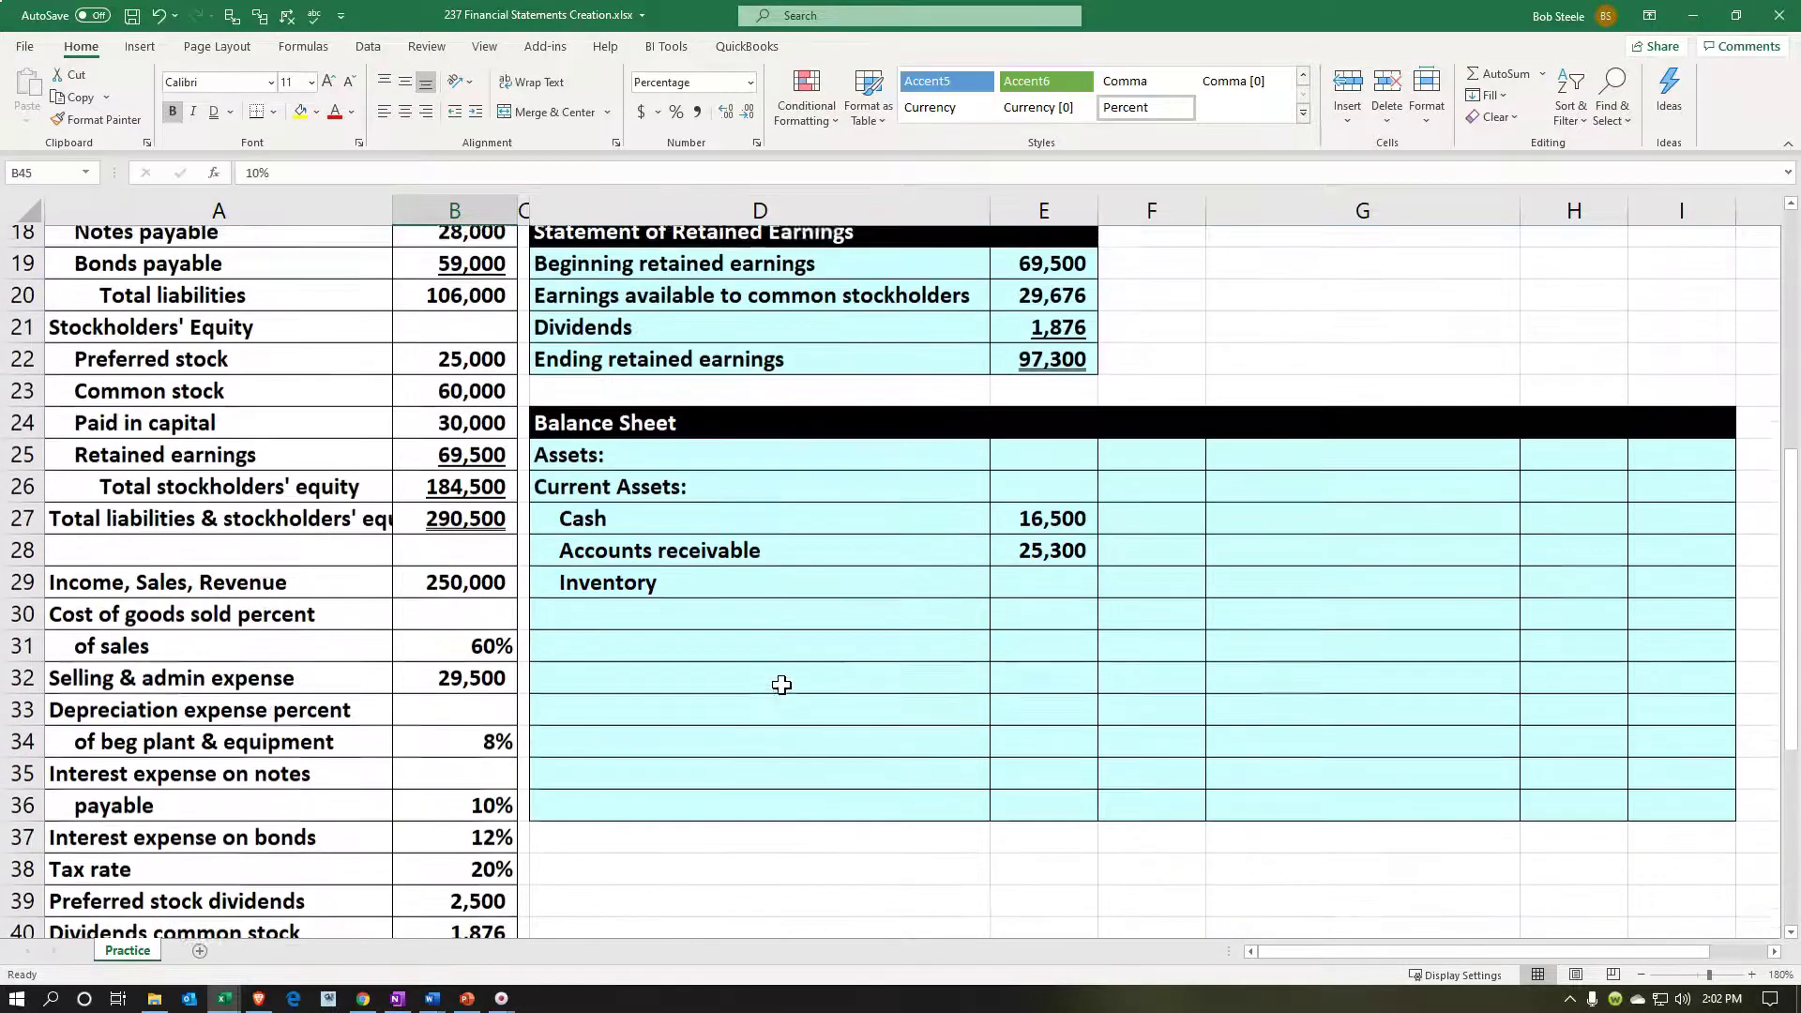
left_click(1069, 572)
left_click(1063, 593)
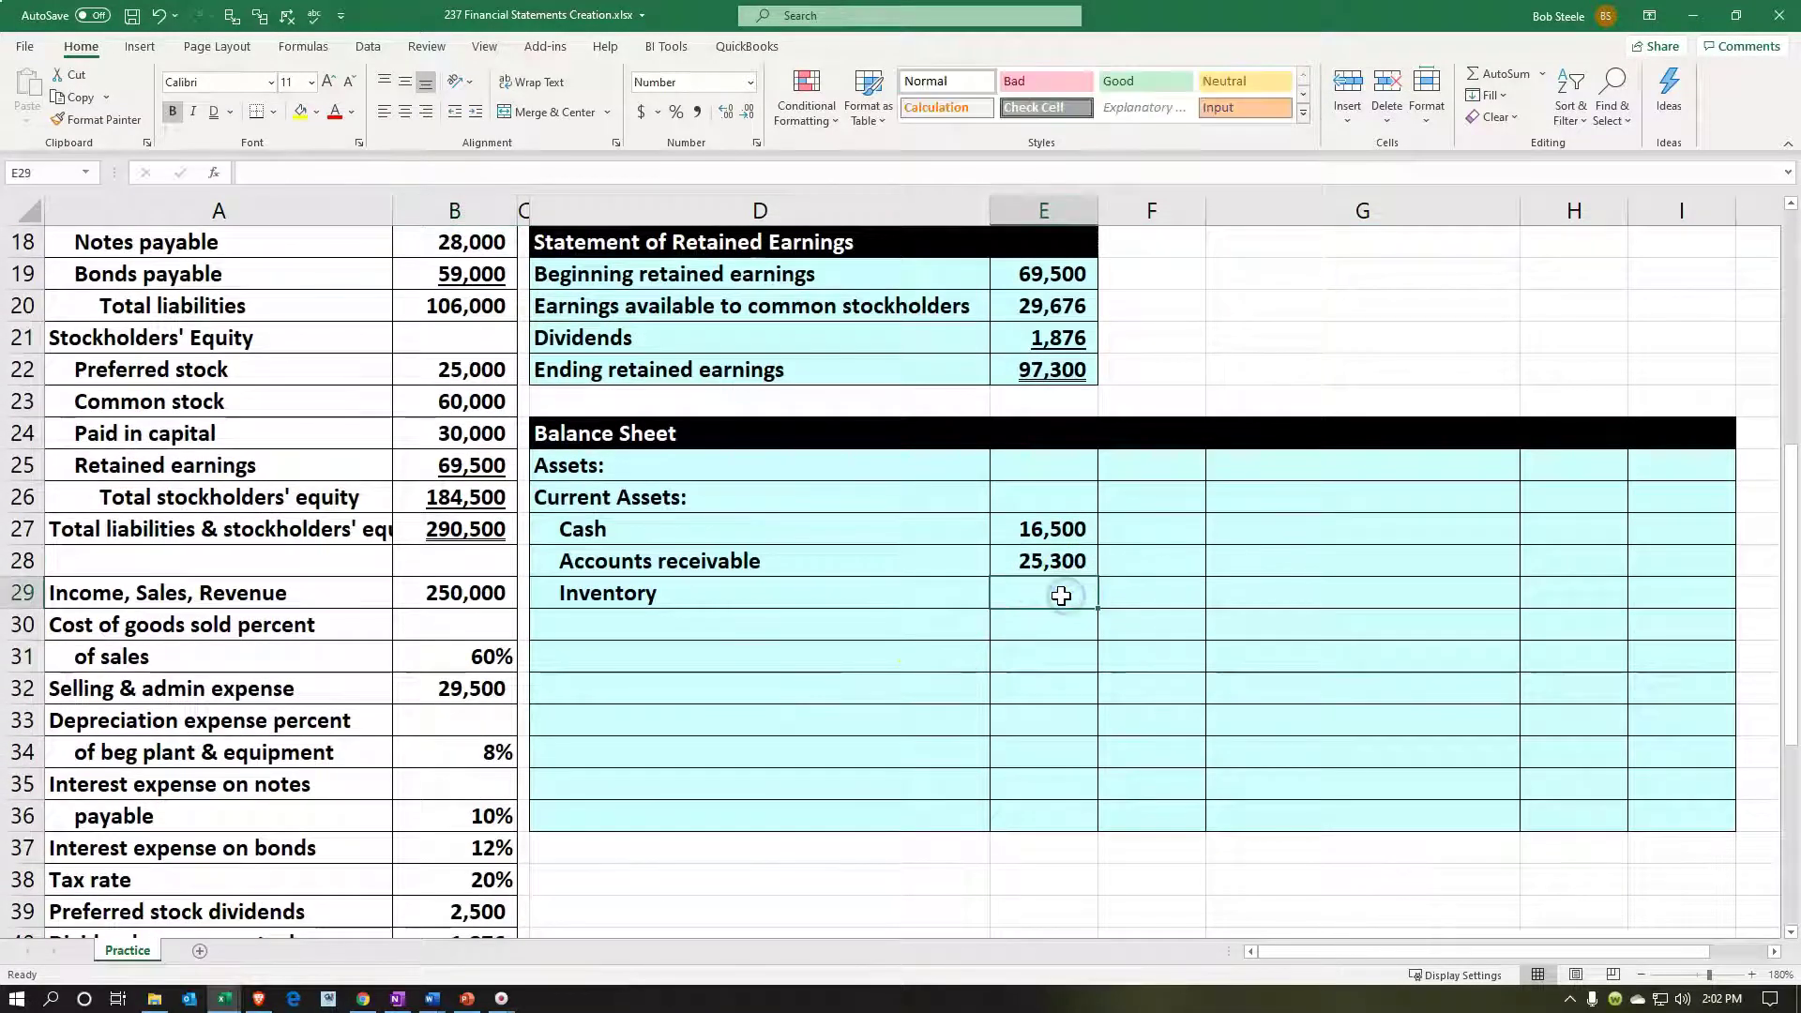
type("=")
key("Left")
key("Left")
key("Left")
key("Left")
key("Up")
key("Up")
key("Up")
key("Up")
key("Up")
key("Up")
key("Up")
key("Up")
key("Up")
key("Up")
key("Up")
key("Up")
key("Up")
key("Up")
key("Up")
key("Up")
key("Up")
key("Up")
key("Up")
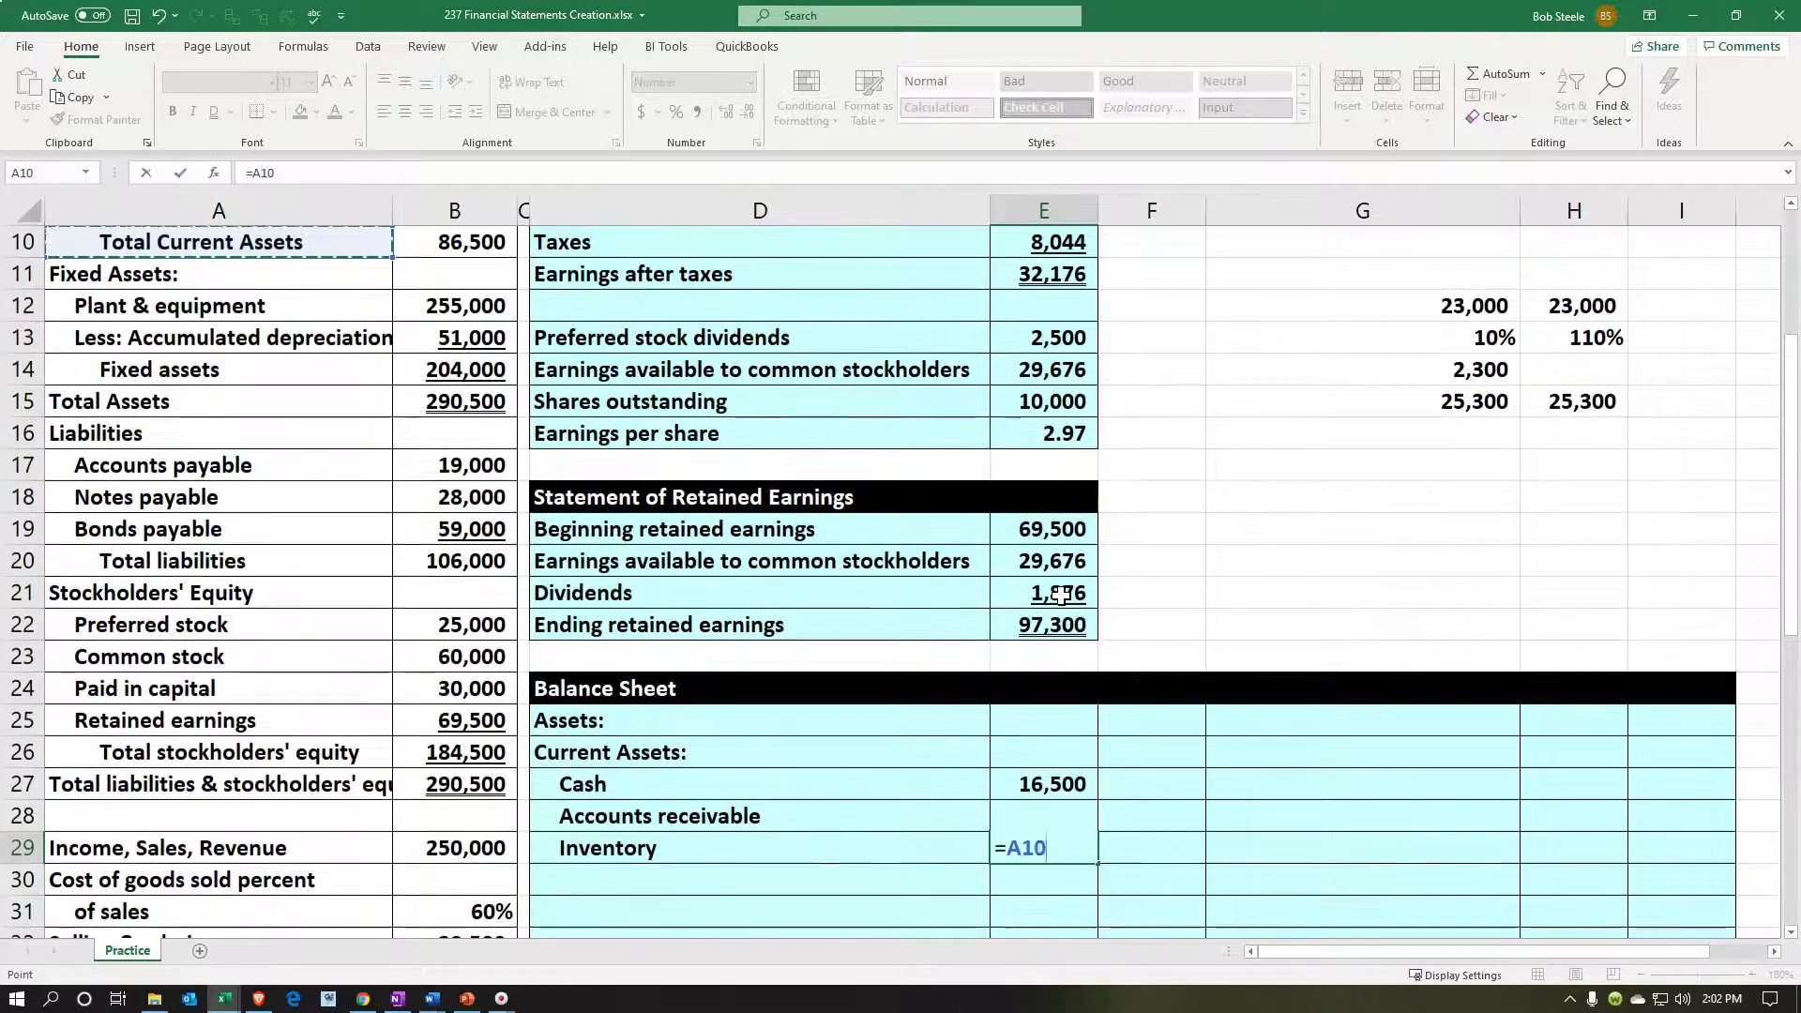
key("Up")
key("Up")
key("Up")
key("Up")
key("Up")
key("Down")
key("Down")
key("Down")
key("Right")
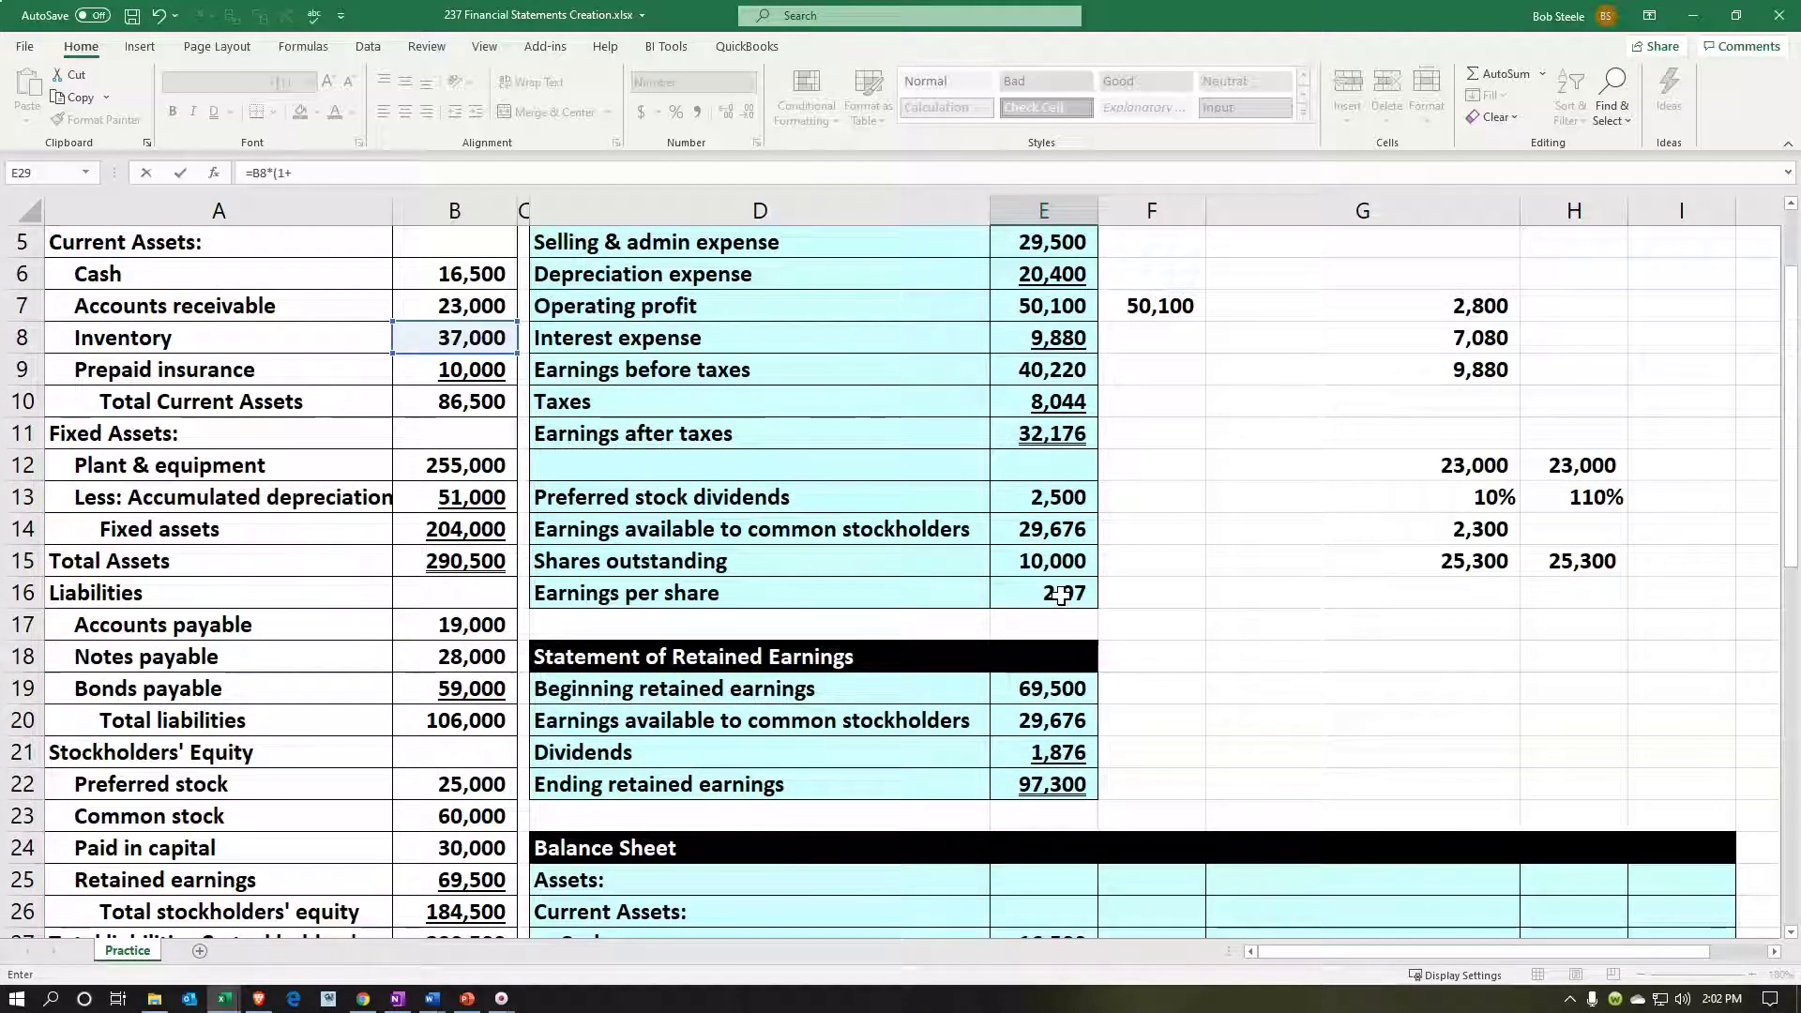
scroll(645, 720, "down", 7)
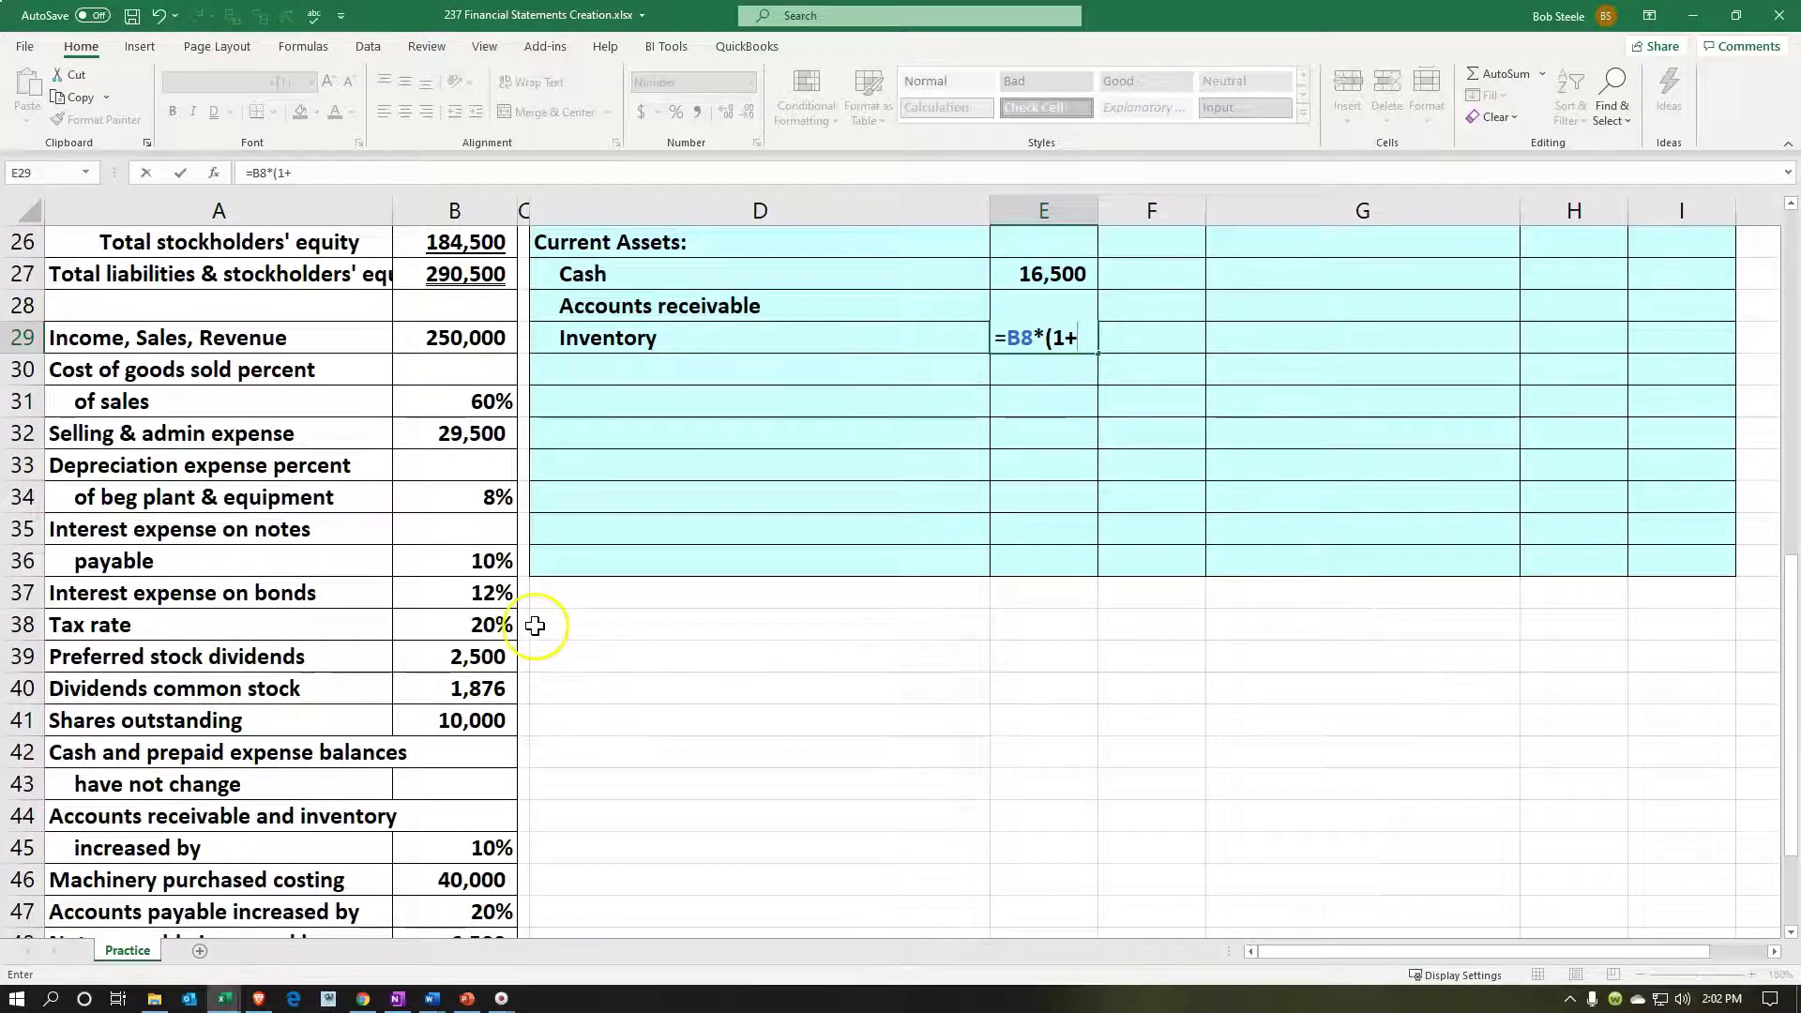
scroll(473, 747, "down", 1)
left_click(474, 751)
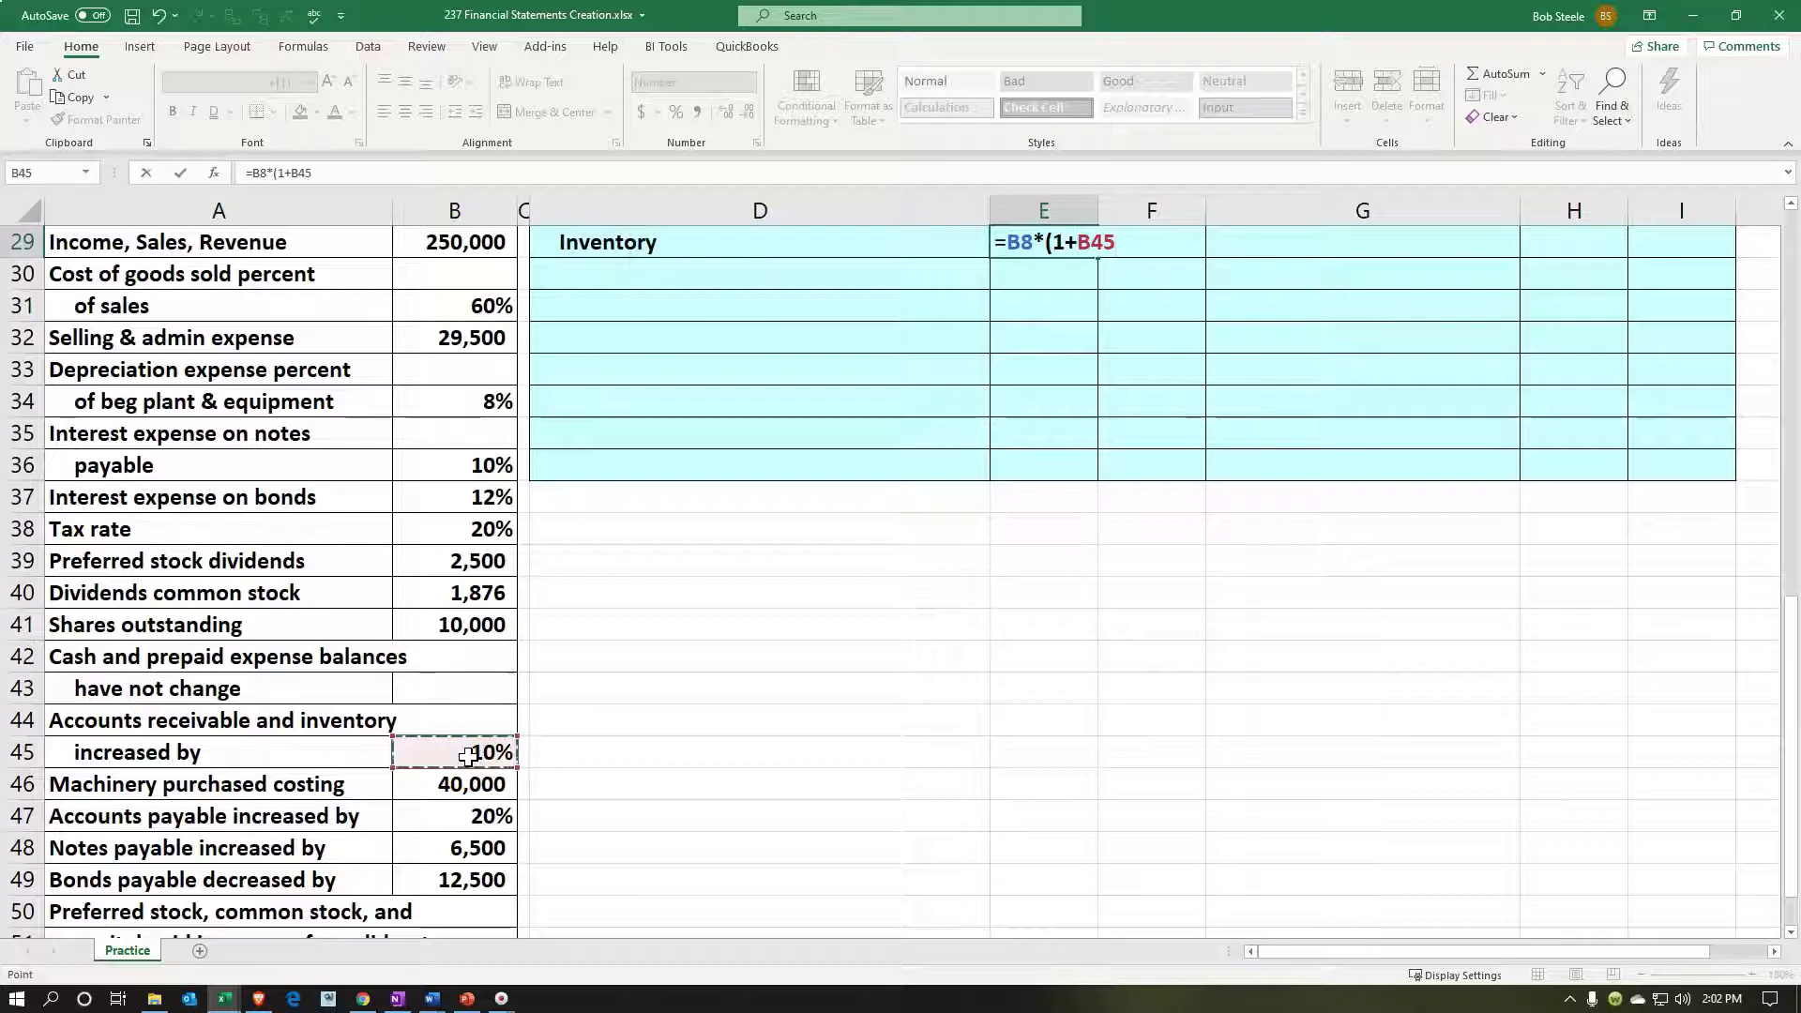
type(")")
key("Return")
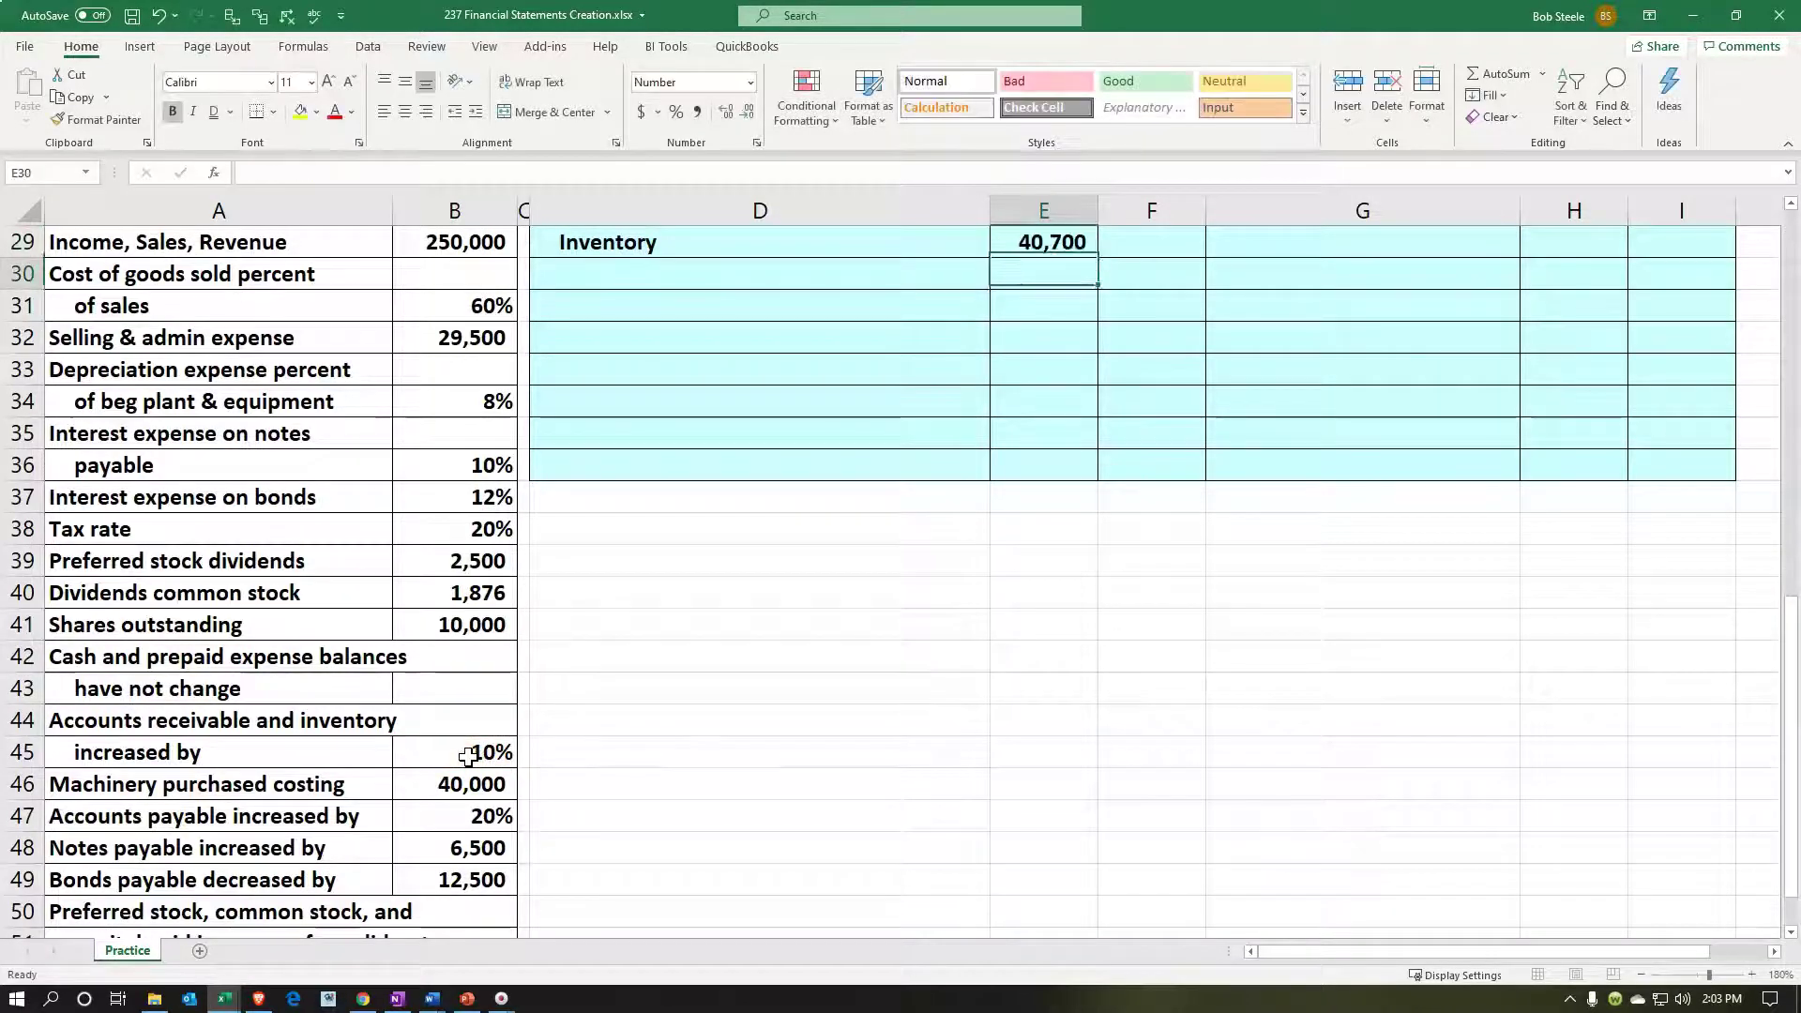
Step: Link the label in D30 to the Prepaid insurance label of the beginning balance sheet with =A9
scroll(834, 694, "up", 3)
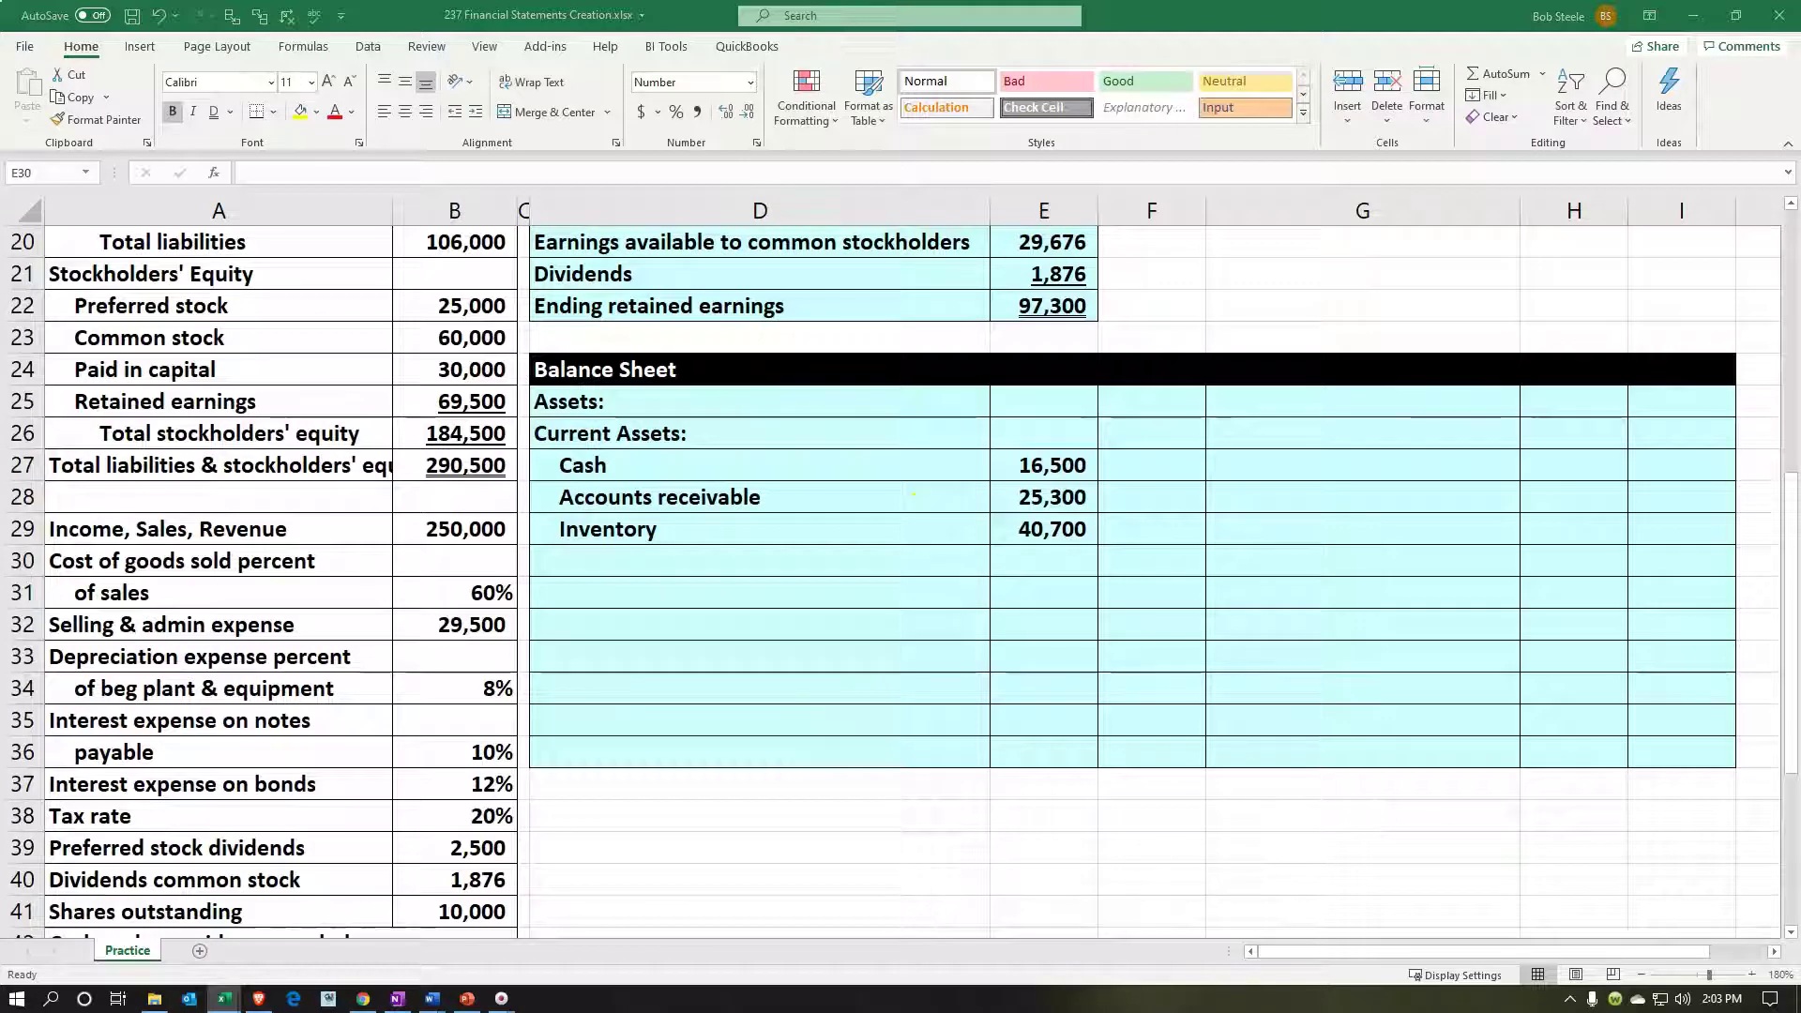
left_click(669, 560)
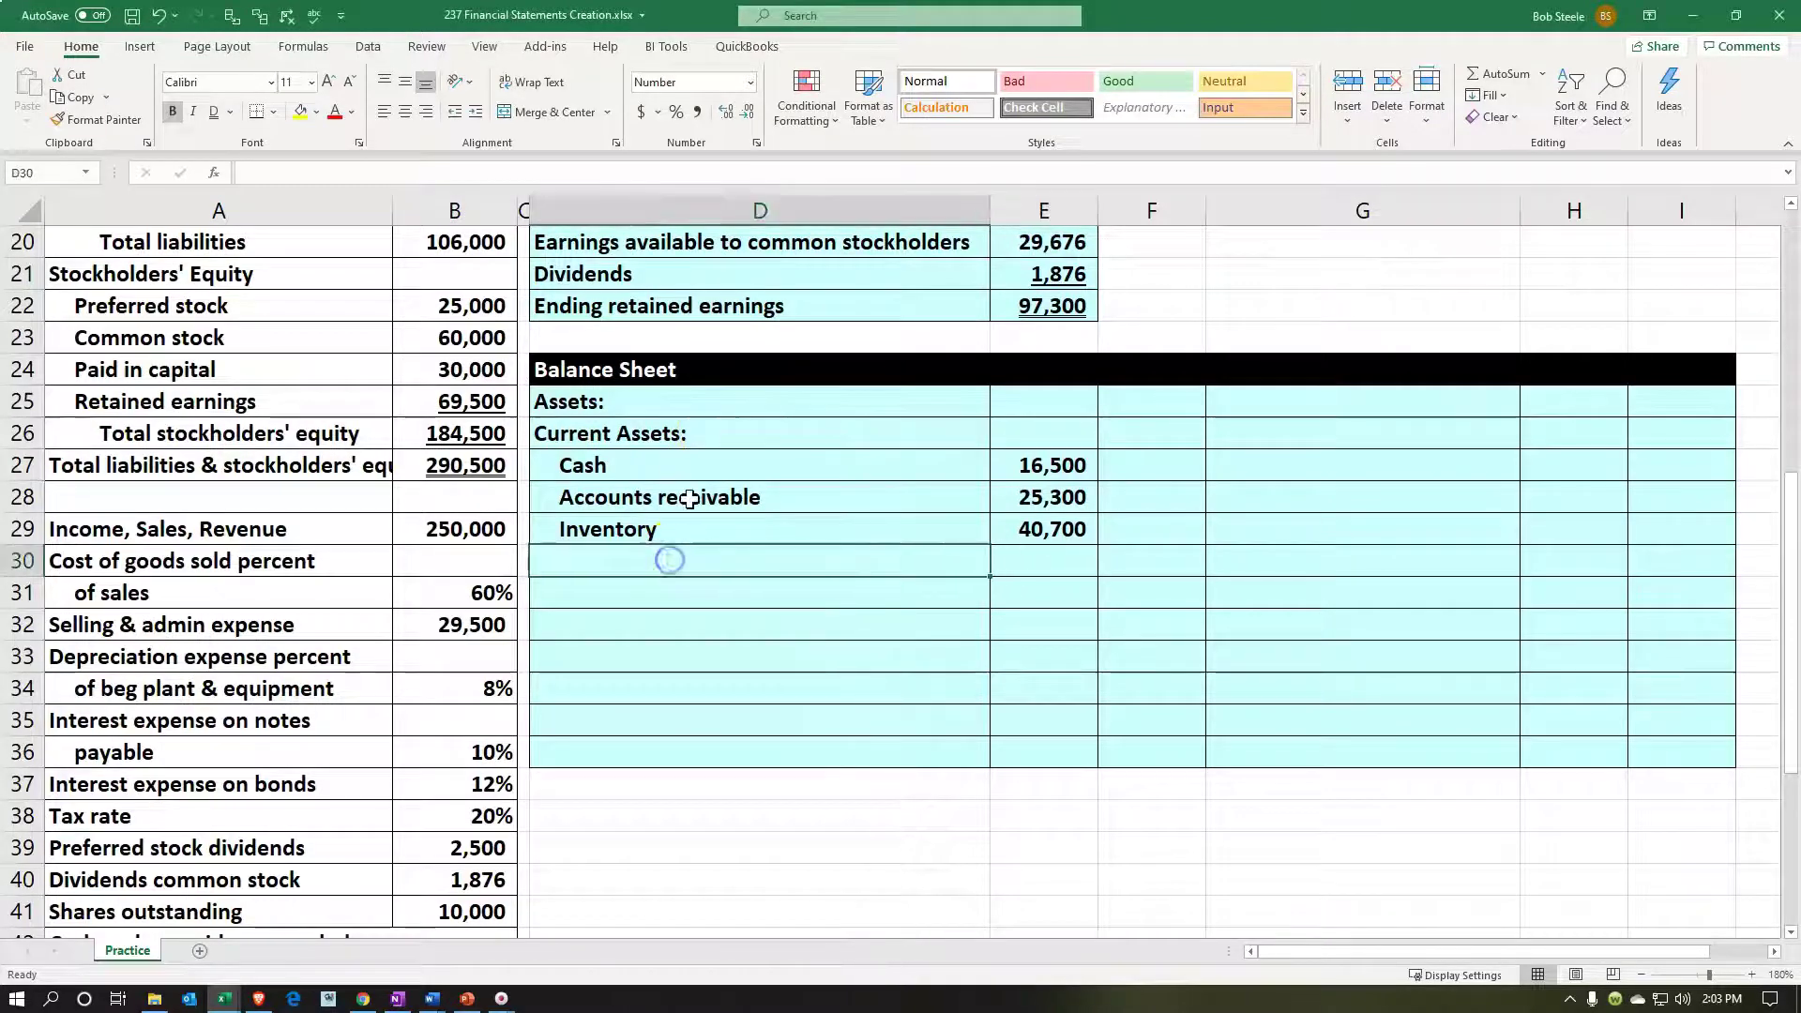
type("=")
key("Left")
key("Left")
key("Left")
key("Up")
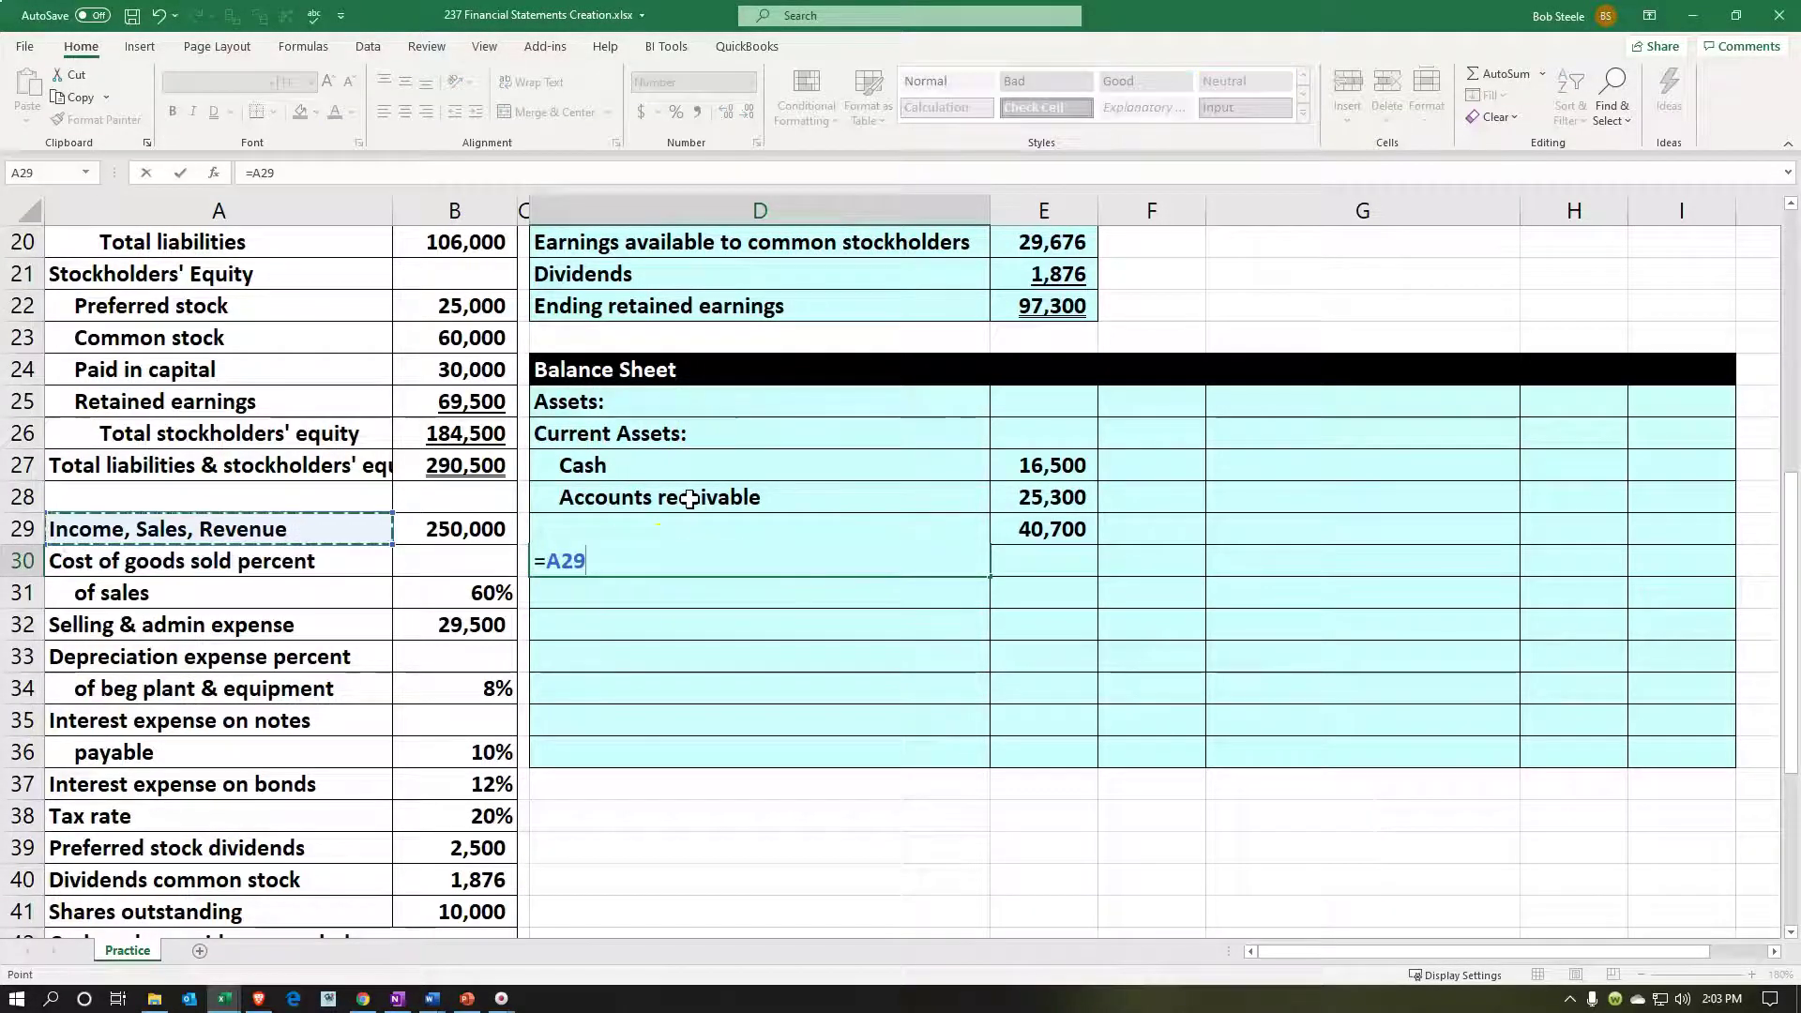
key("Up")
key("Up")
key("Up")
key("Up")
key("Up")
key("Up")
key("Up")
key("Up")
key("Up")
key("Up")
key("Up")
key("Up")
key("Up")
key("Up")
key("Up")
key("Up")
key("Up")
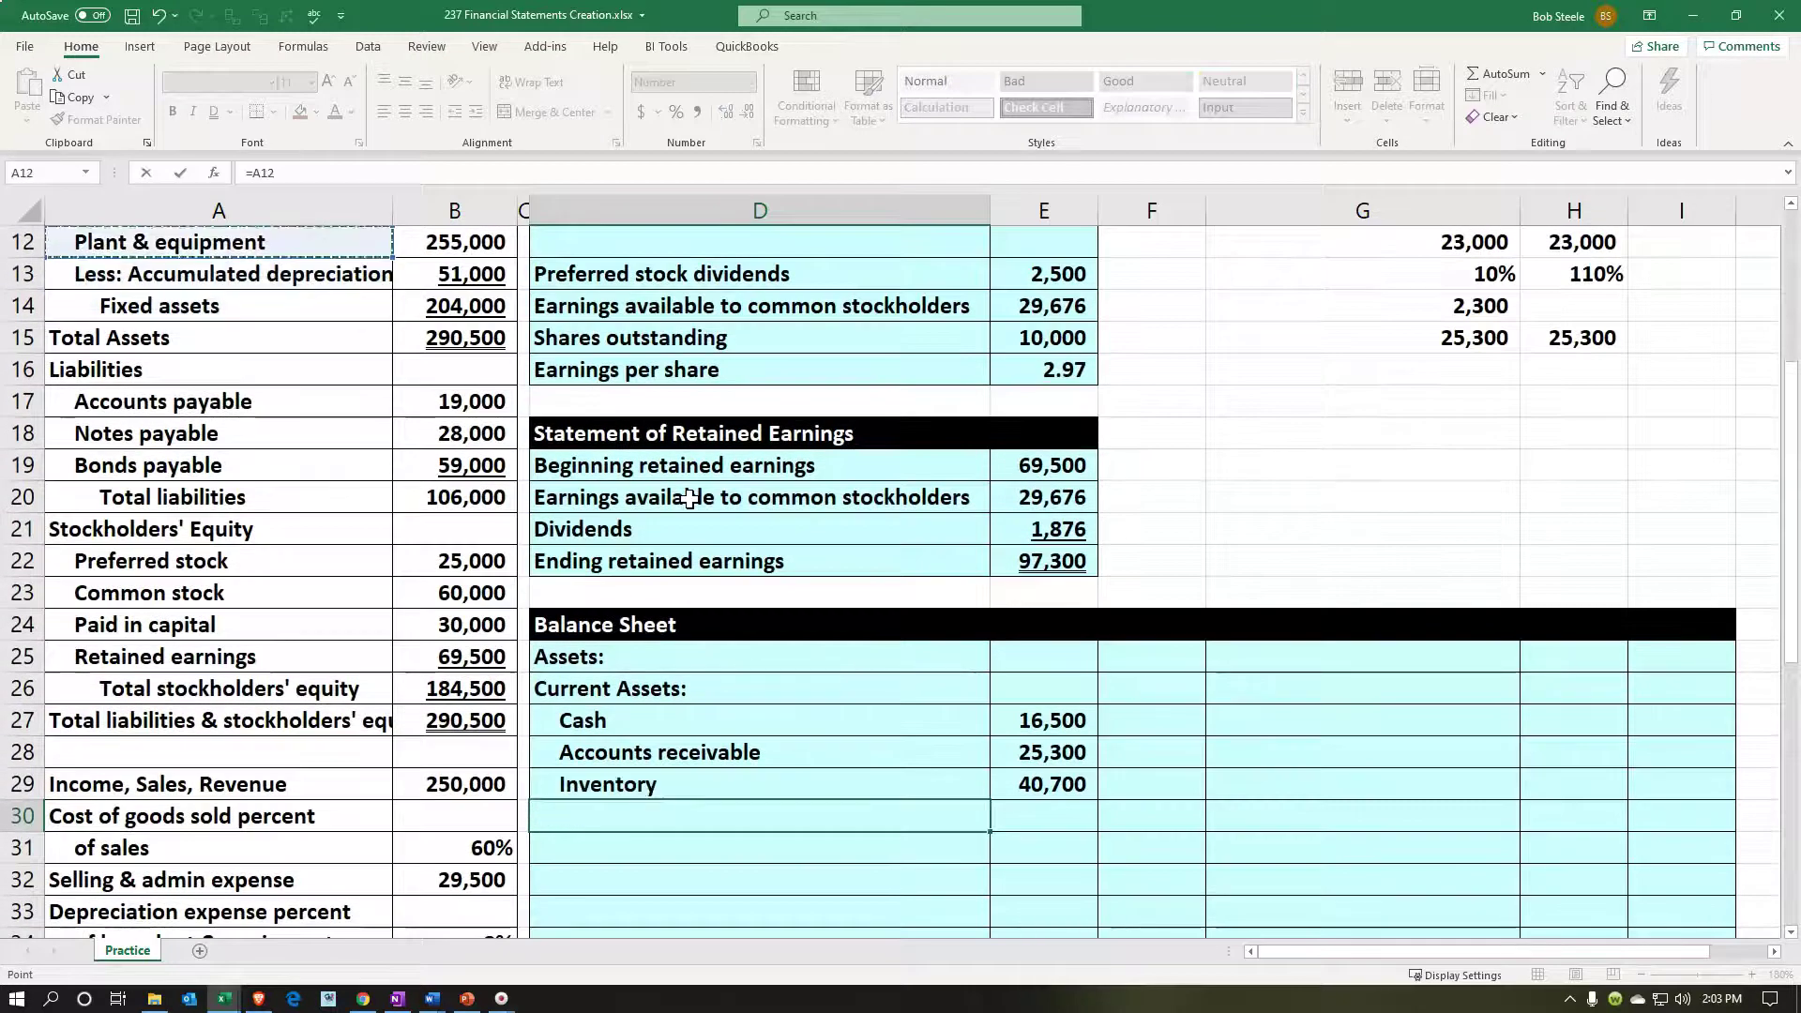
key("Up")
key("Up")
key("Up")
key("Up")
key("Up")
key("Up")
key("Down")
key("Down")
key("Down")
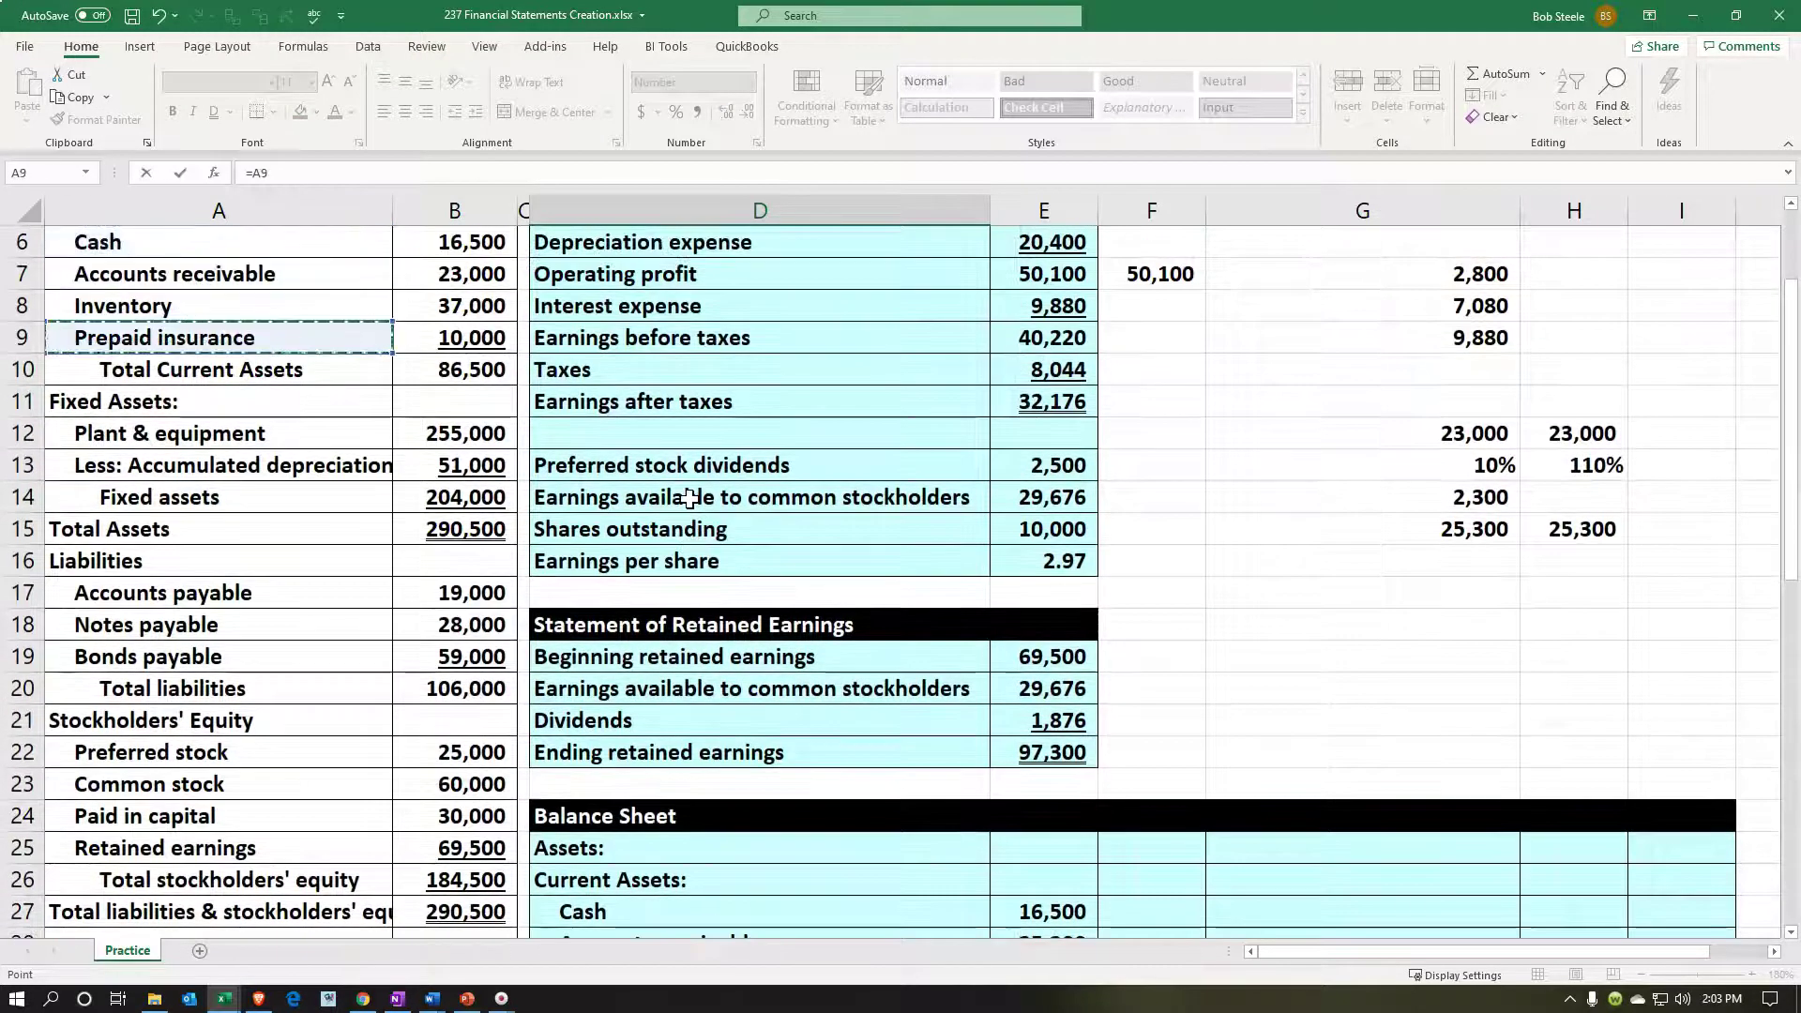
key("Return")
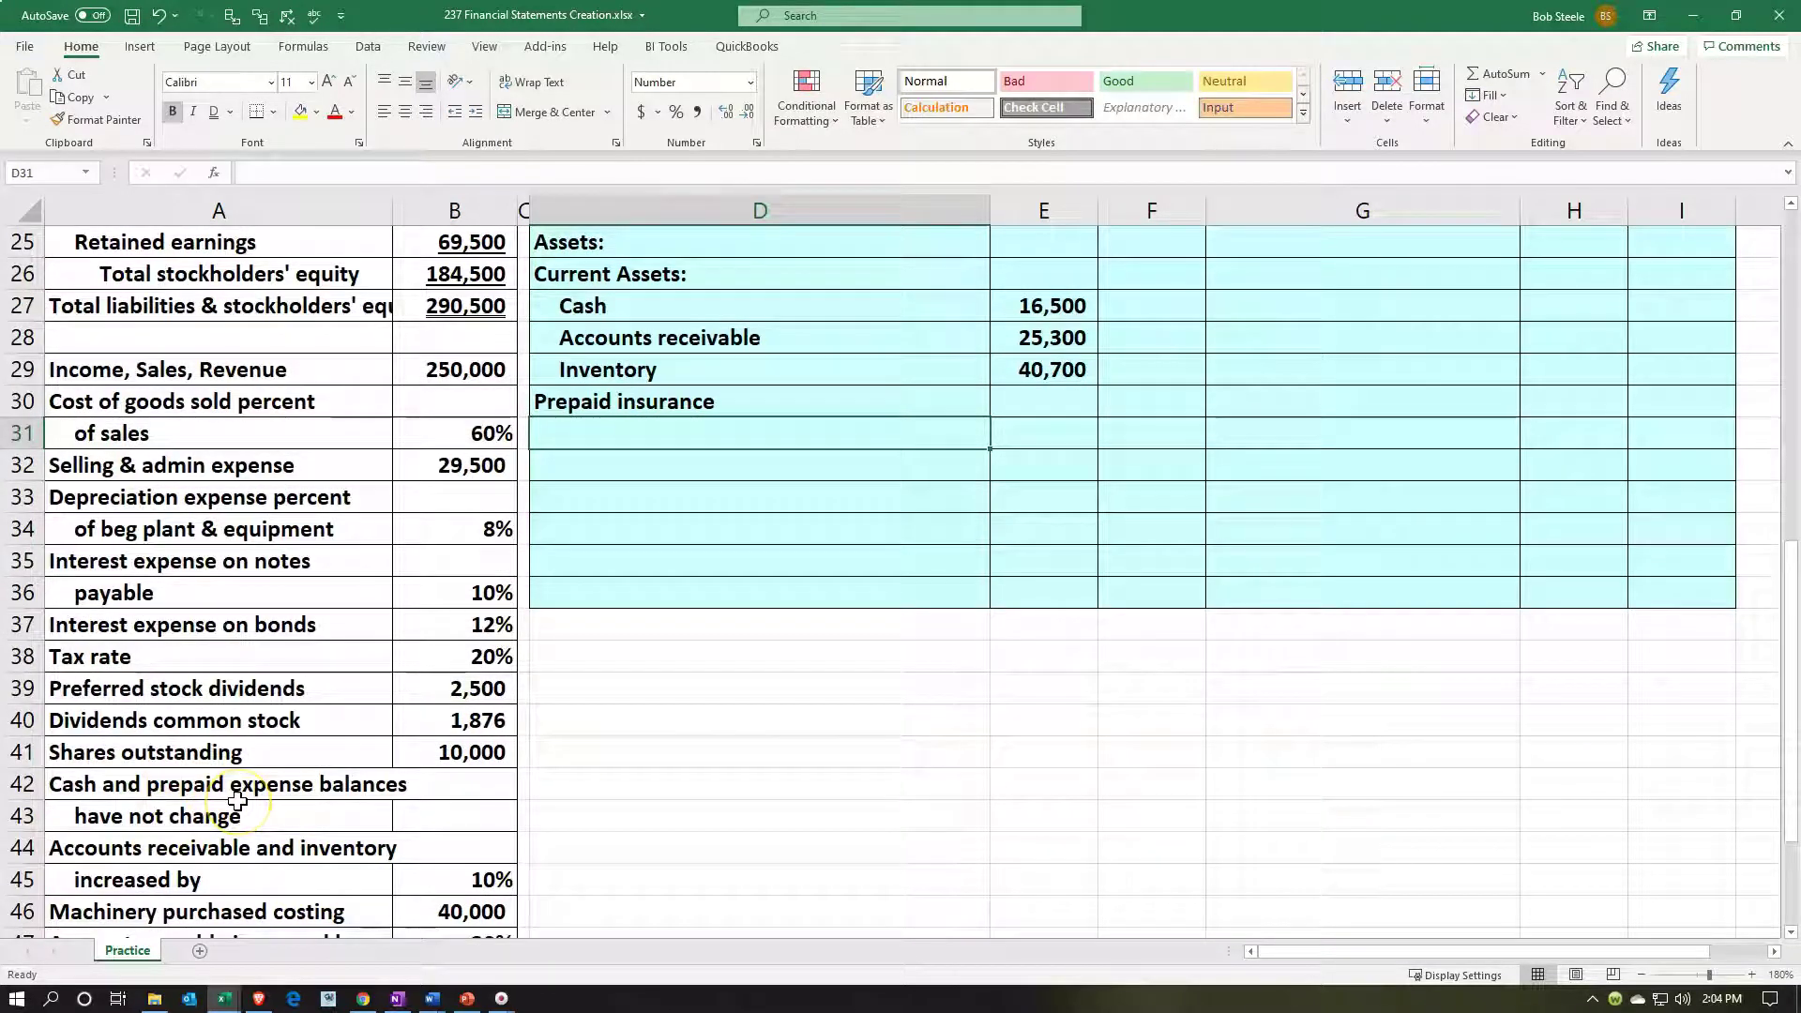
Step: Indent the Prepaid insurance label in D30 one level to align with the other current assets
left_click(775, 691)
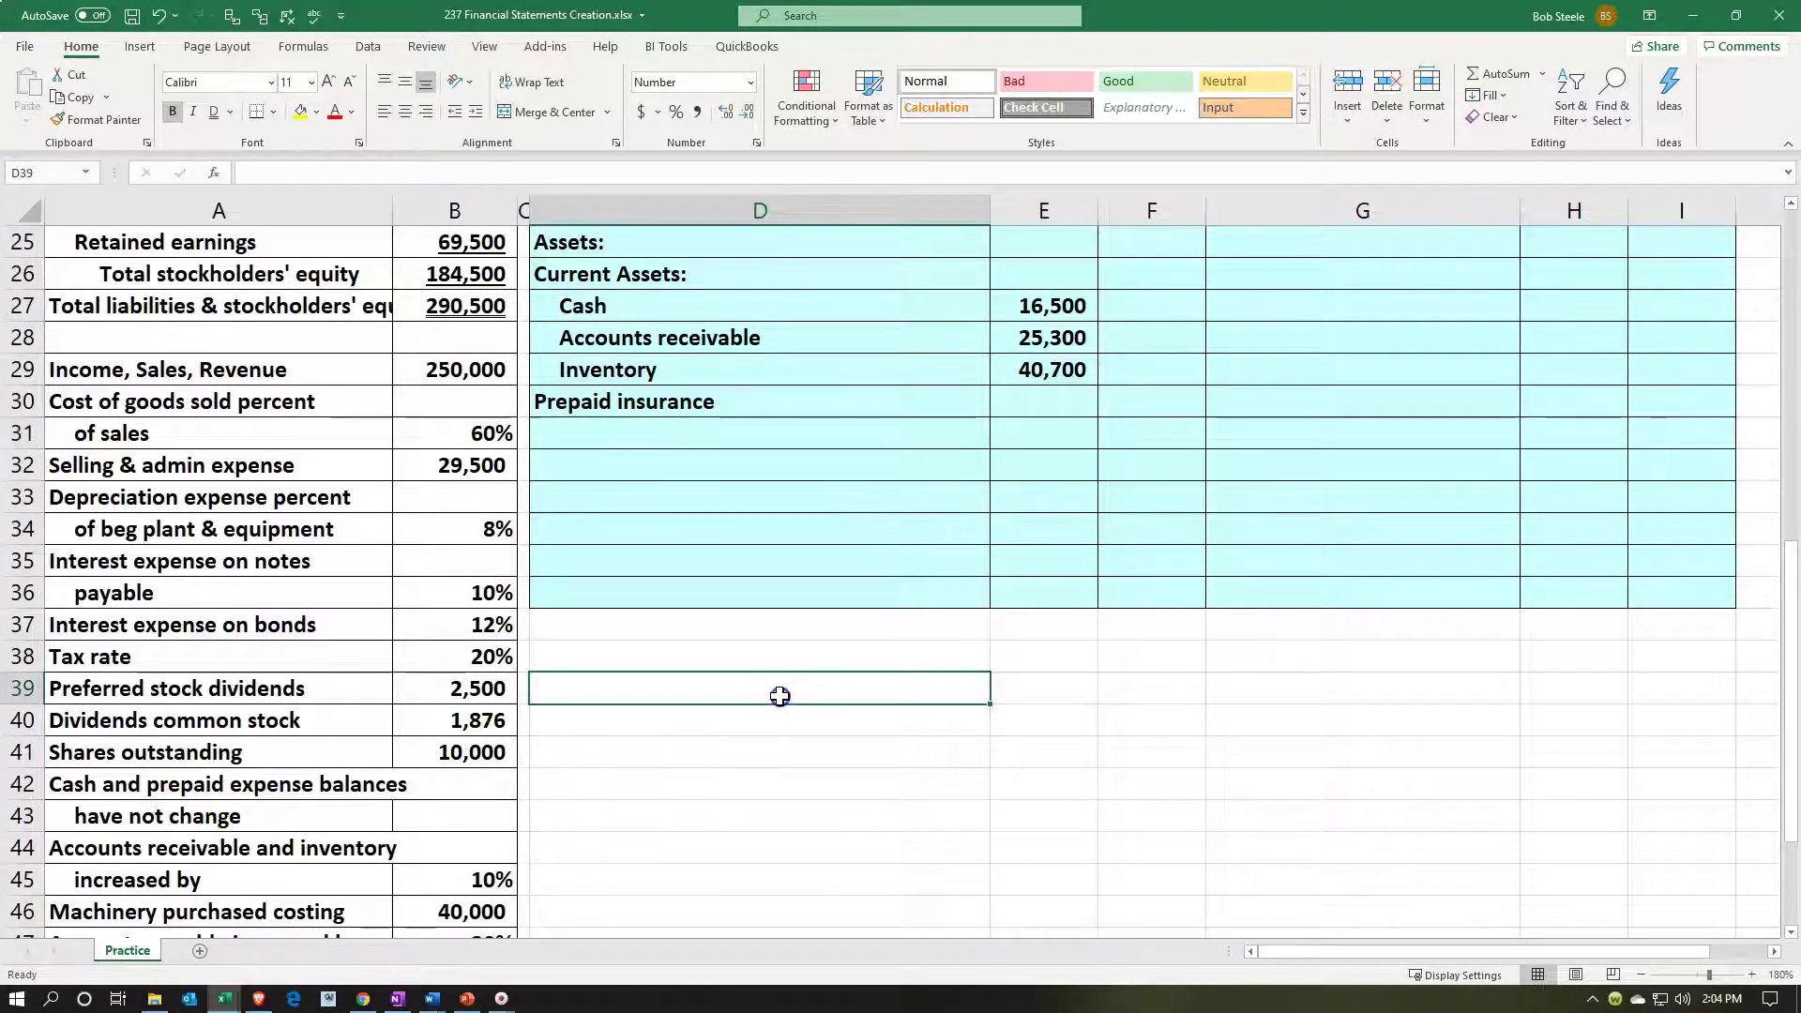
scroll(776, 691, "up", 3)
left_click(741, 690)
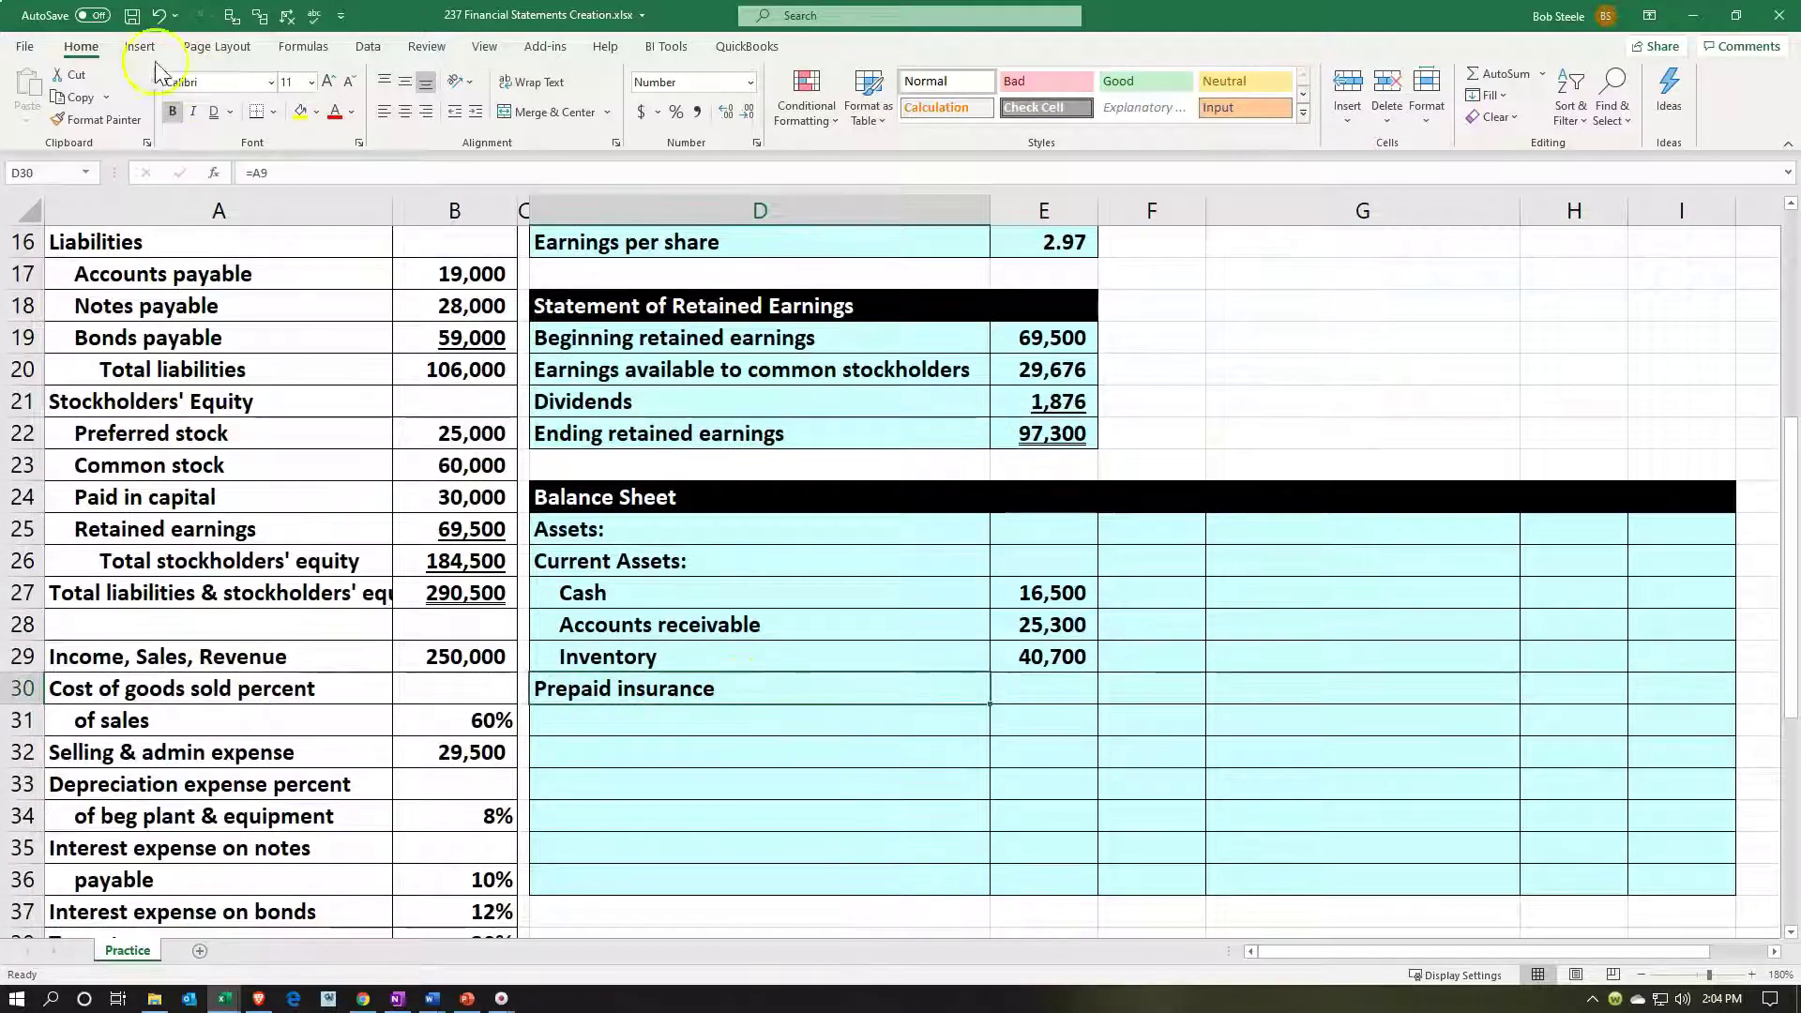
left_click(474, 117)
Step: Link the prepaid insurance amount in E30 to the unchanged beginning balance in B9
left_click(1039, 694)
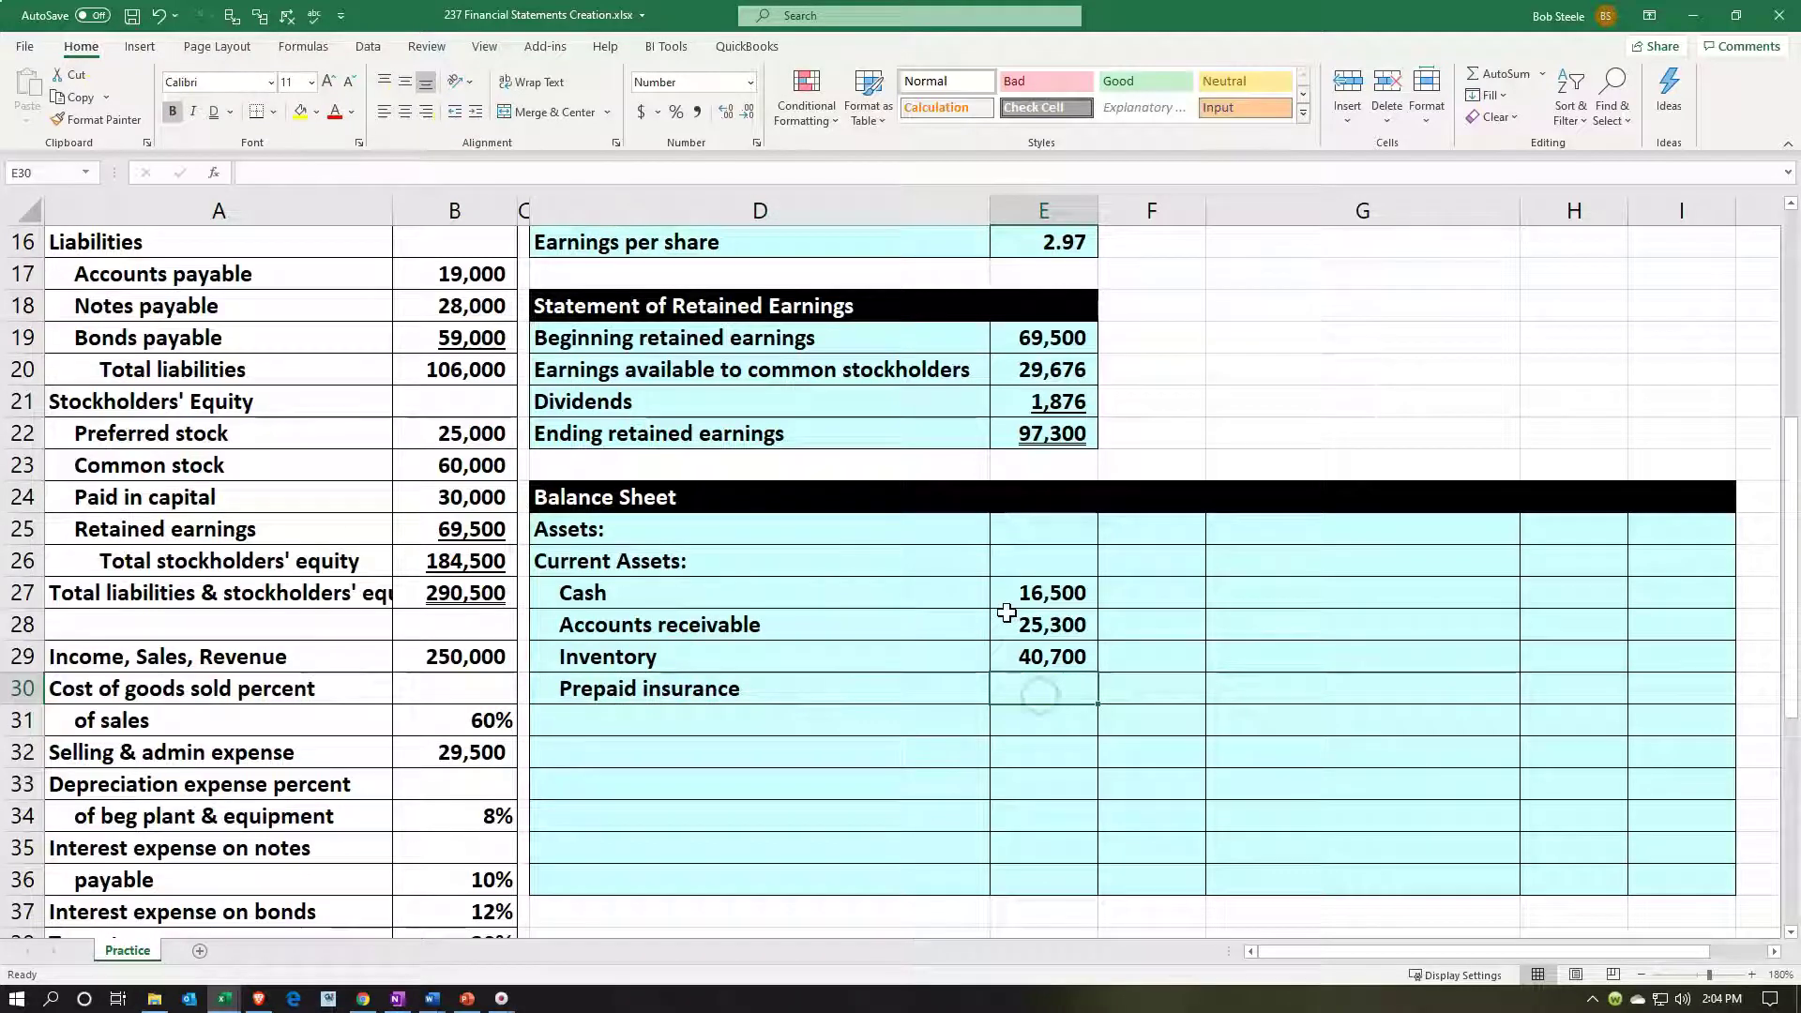
scroll(795, 566, "up", 5)
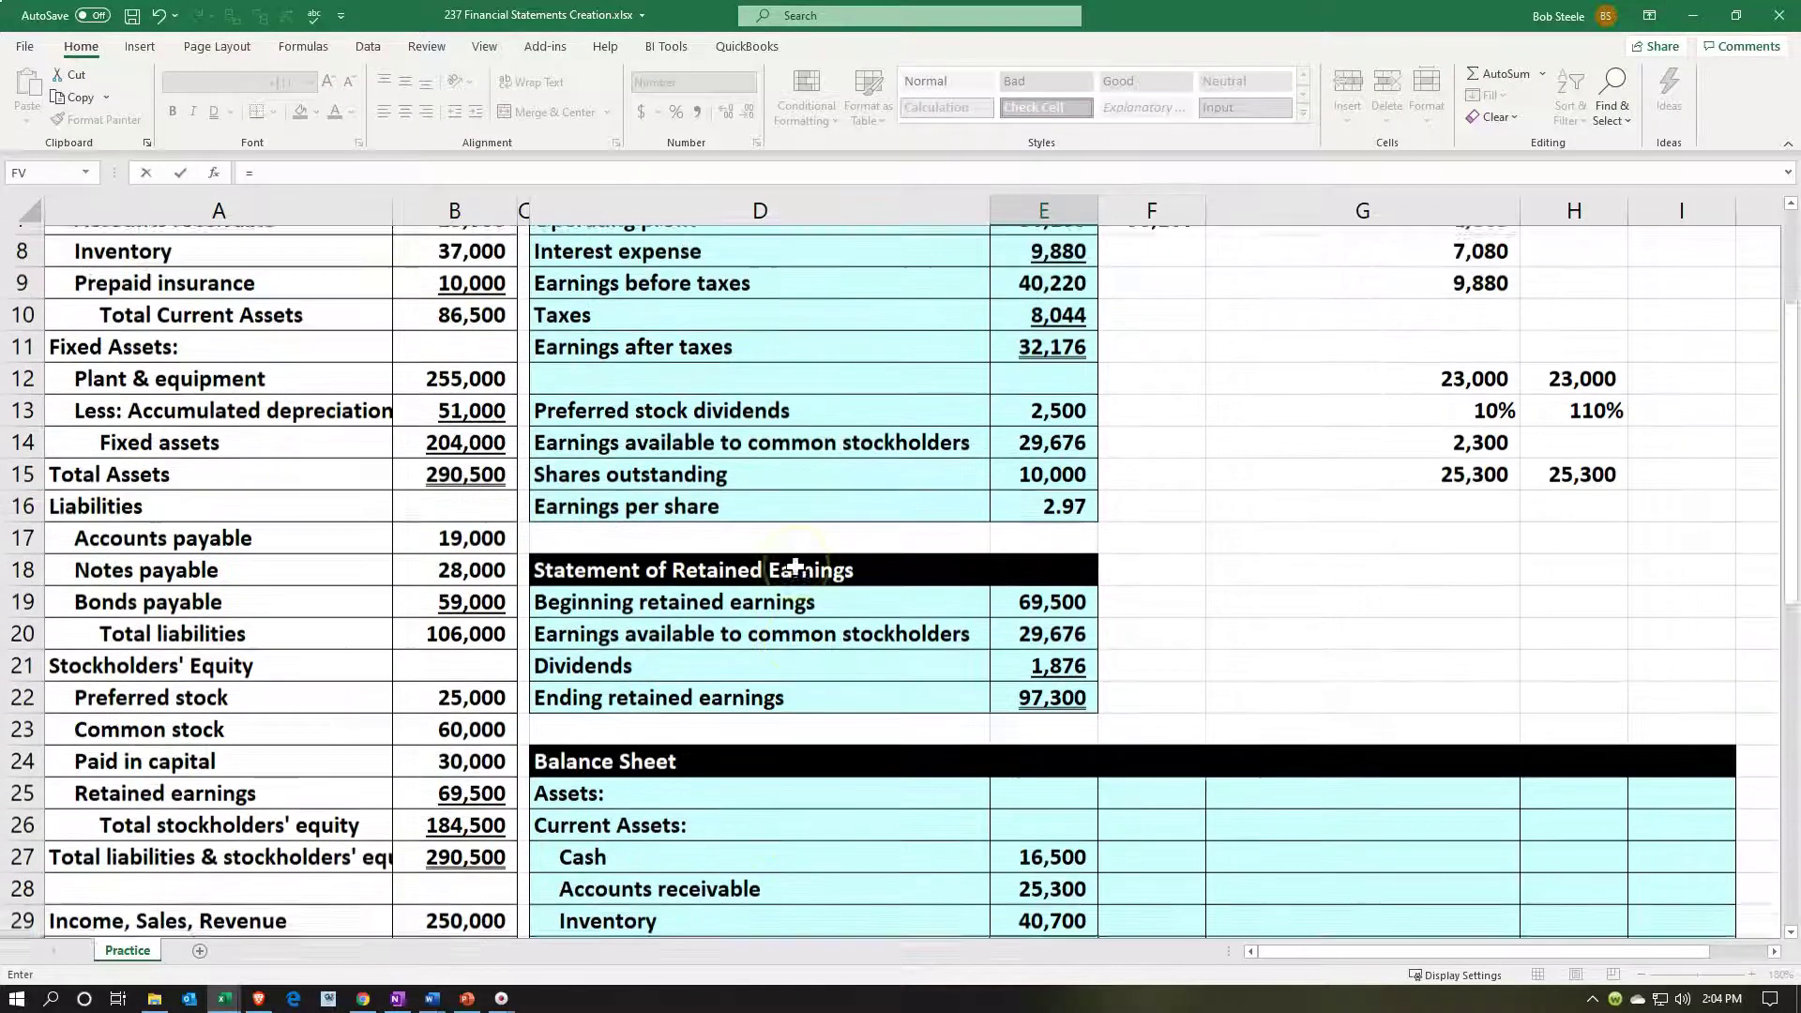
left_click(466, 498)
key("Return")
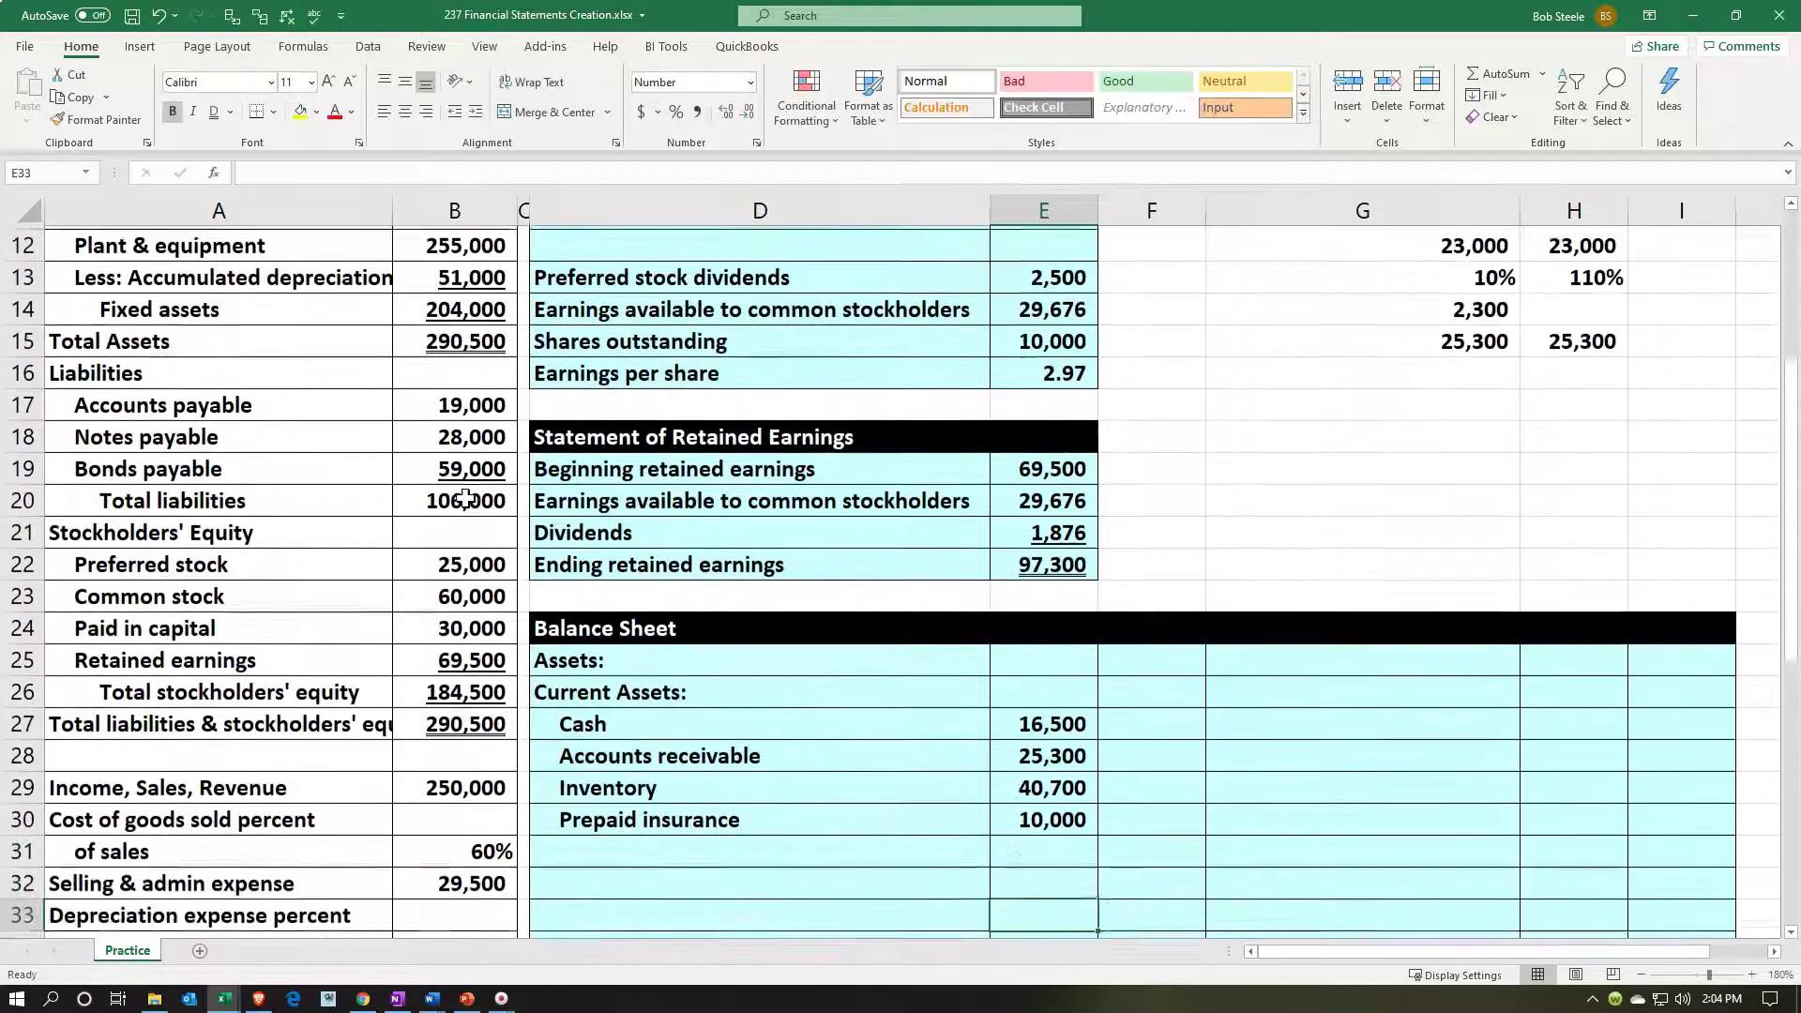
Step: Enter the label "Total curren assets" in D31, below Prepaid insurance, and indent it two levels
key("Left")
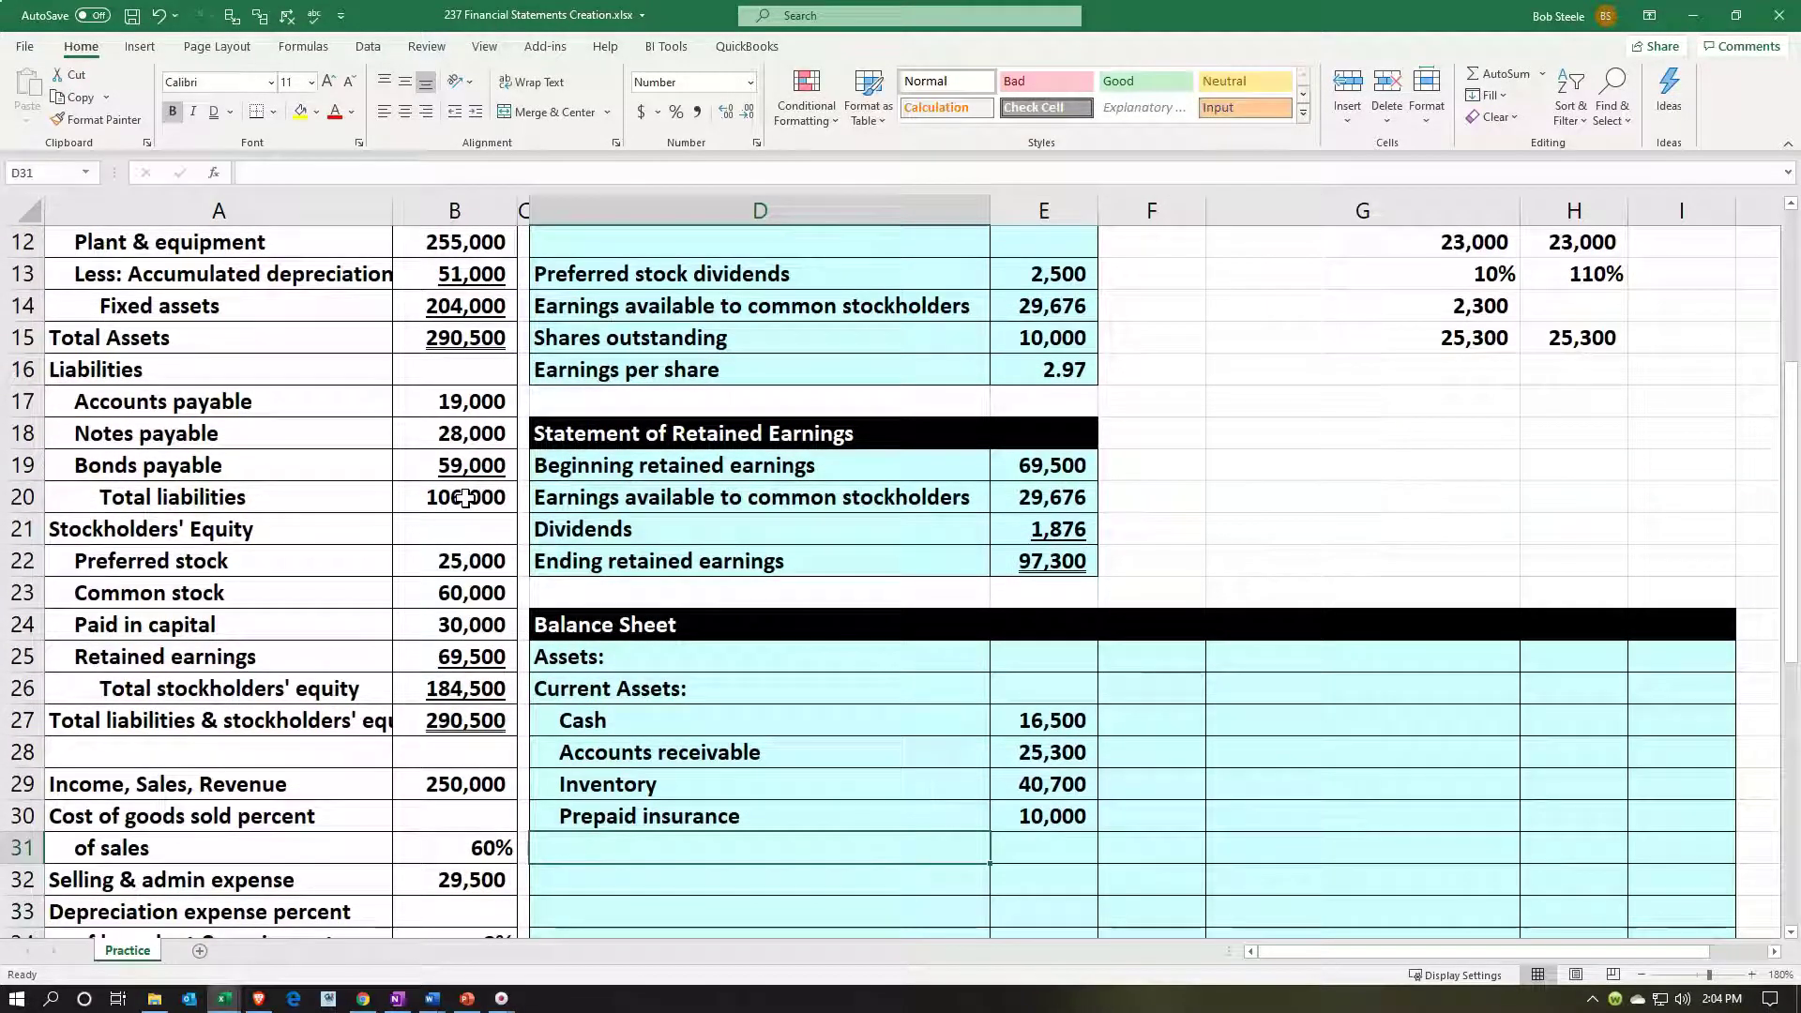
type("Total Curr")
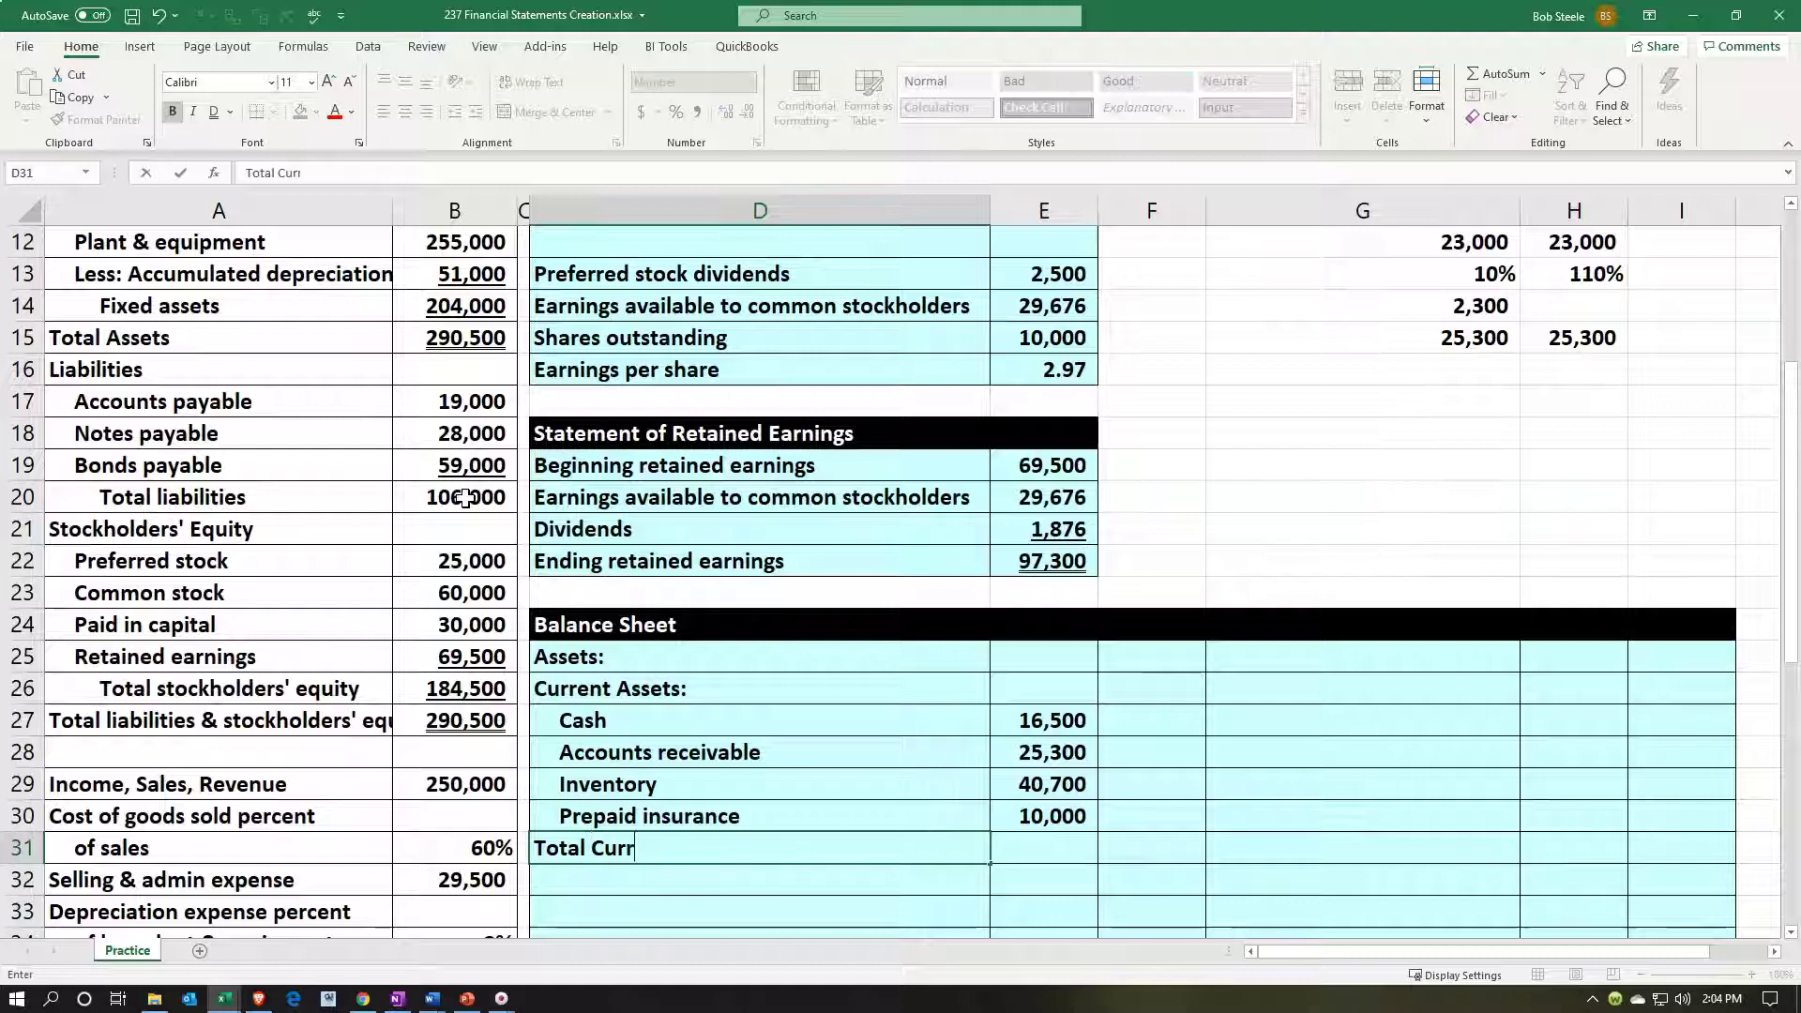
key("BackSpace")
key("BackSpace")
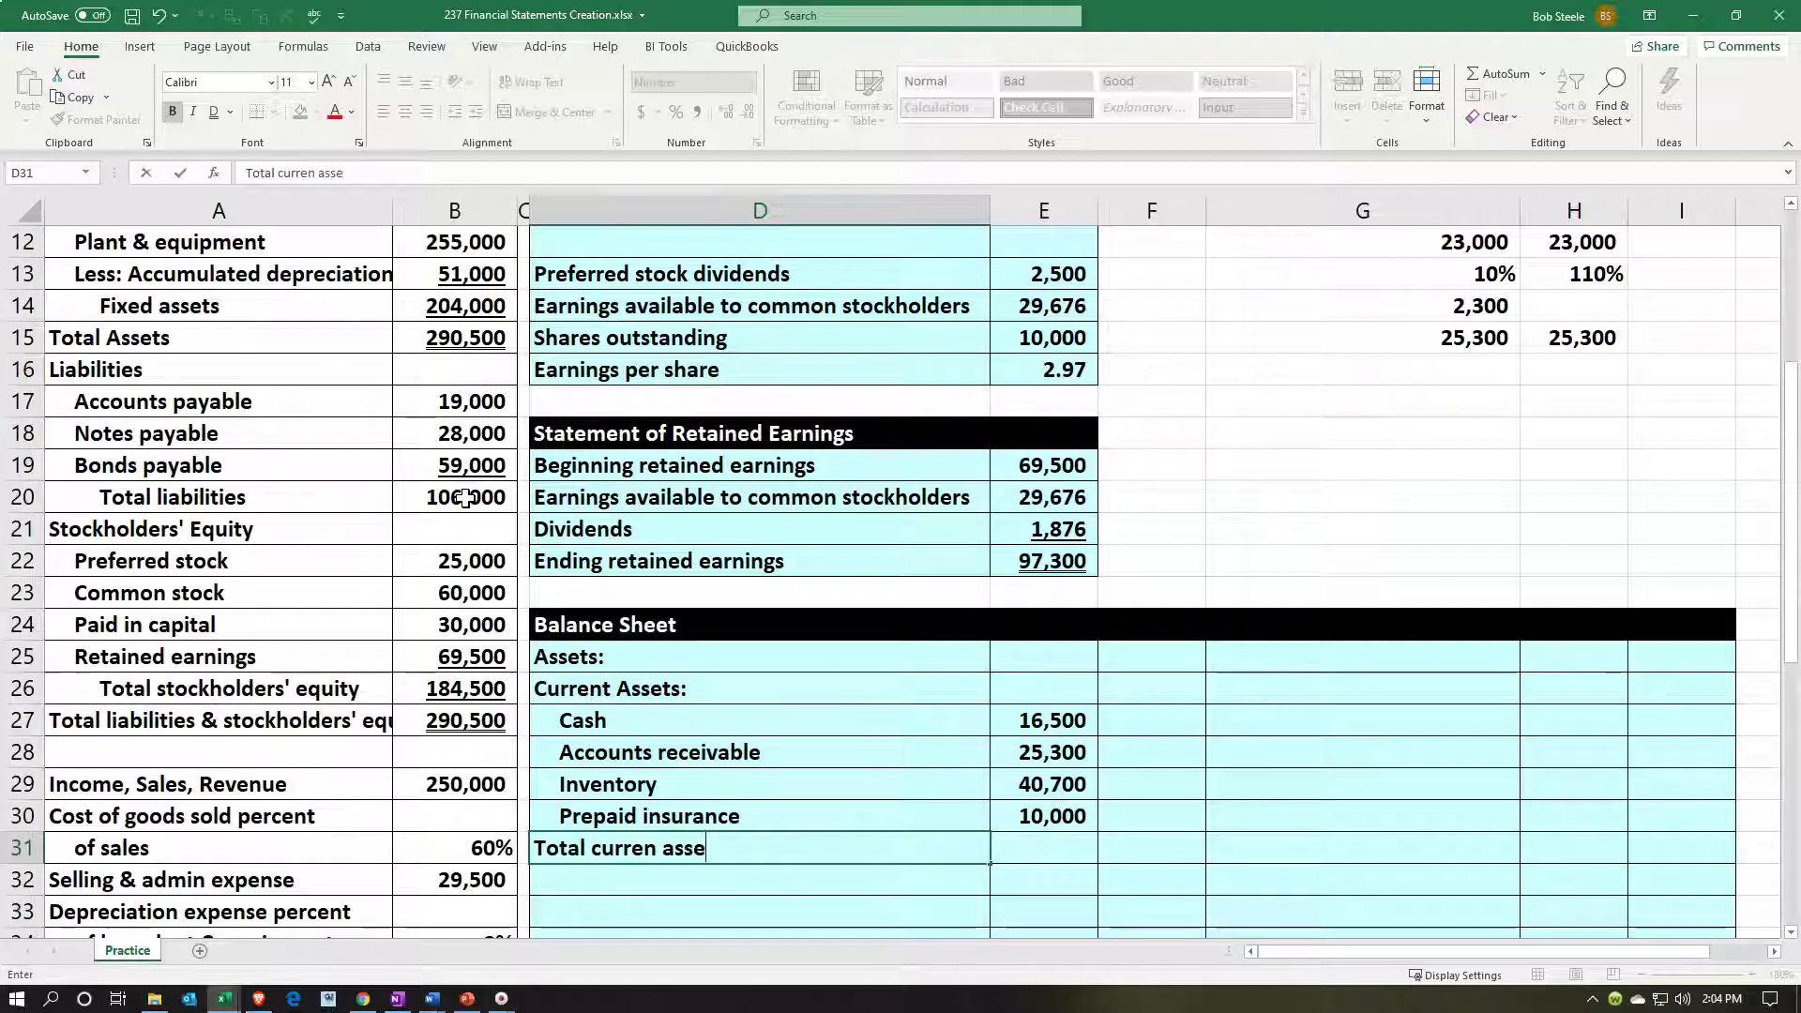
key("Return")
key("Up")
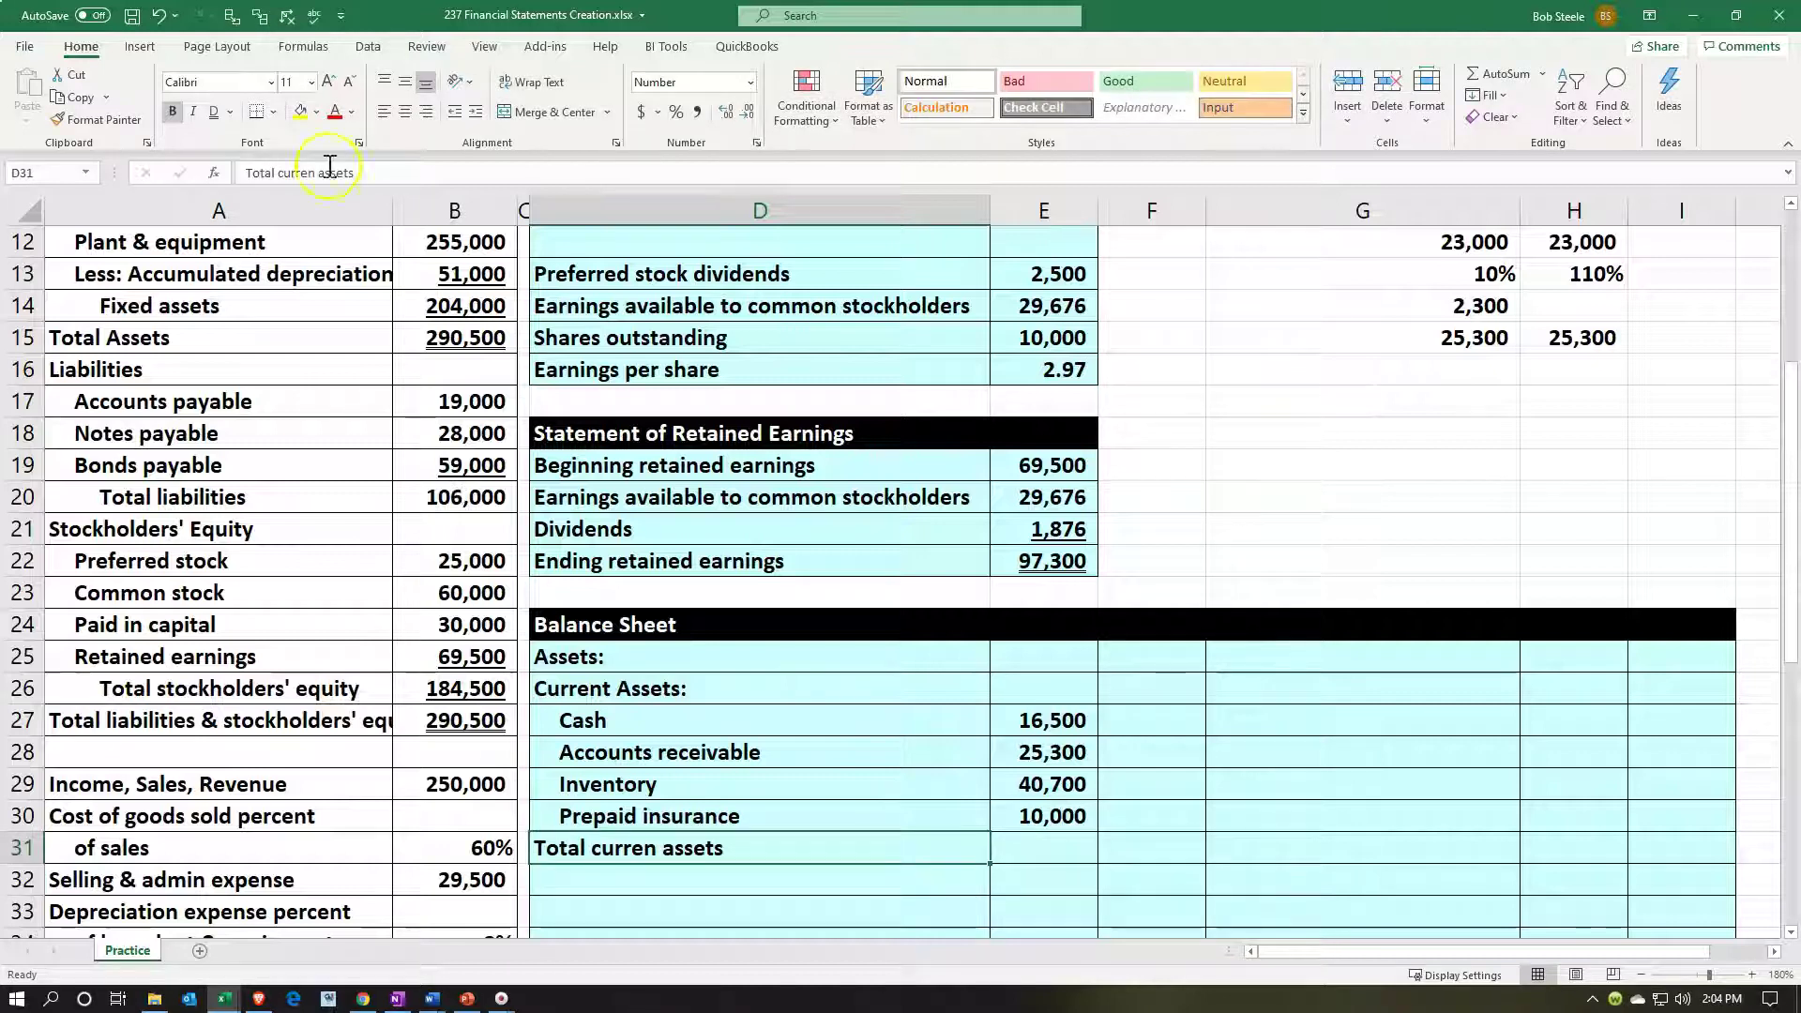
left_click(476, 113)
left_click(478, 114)
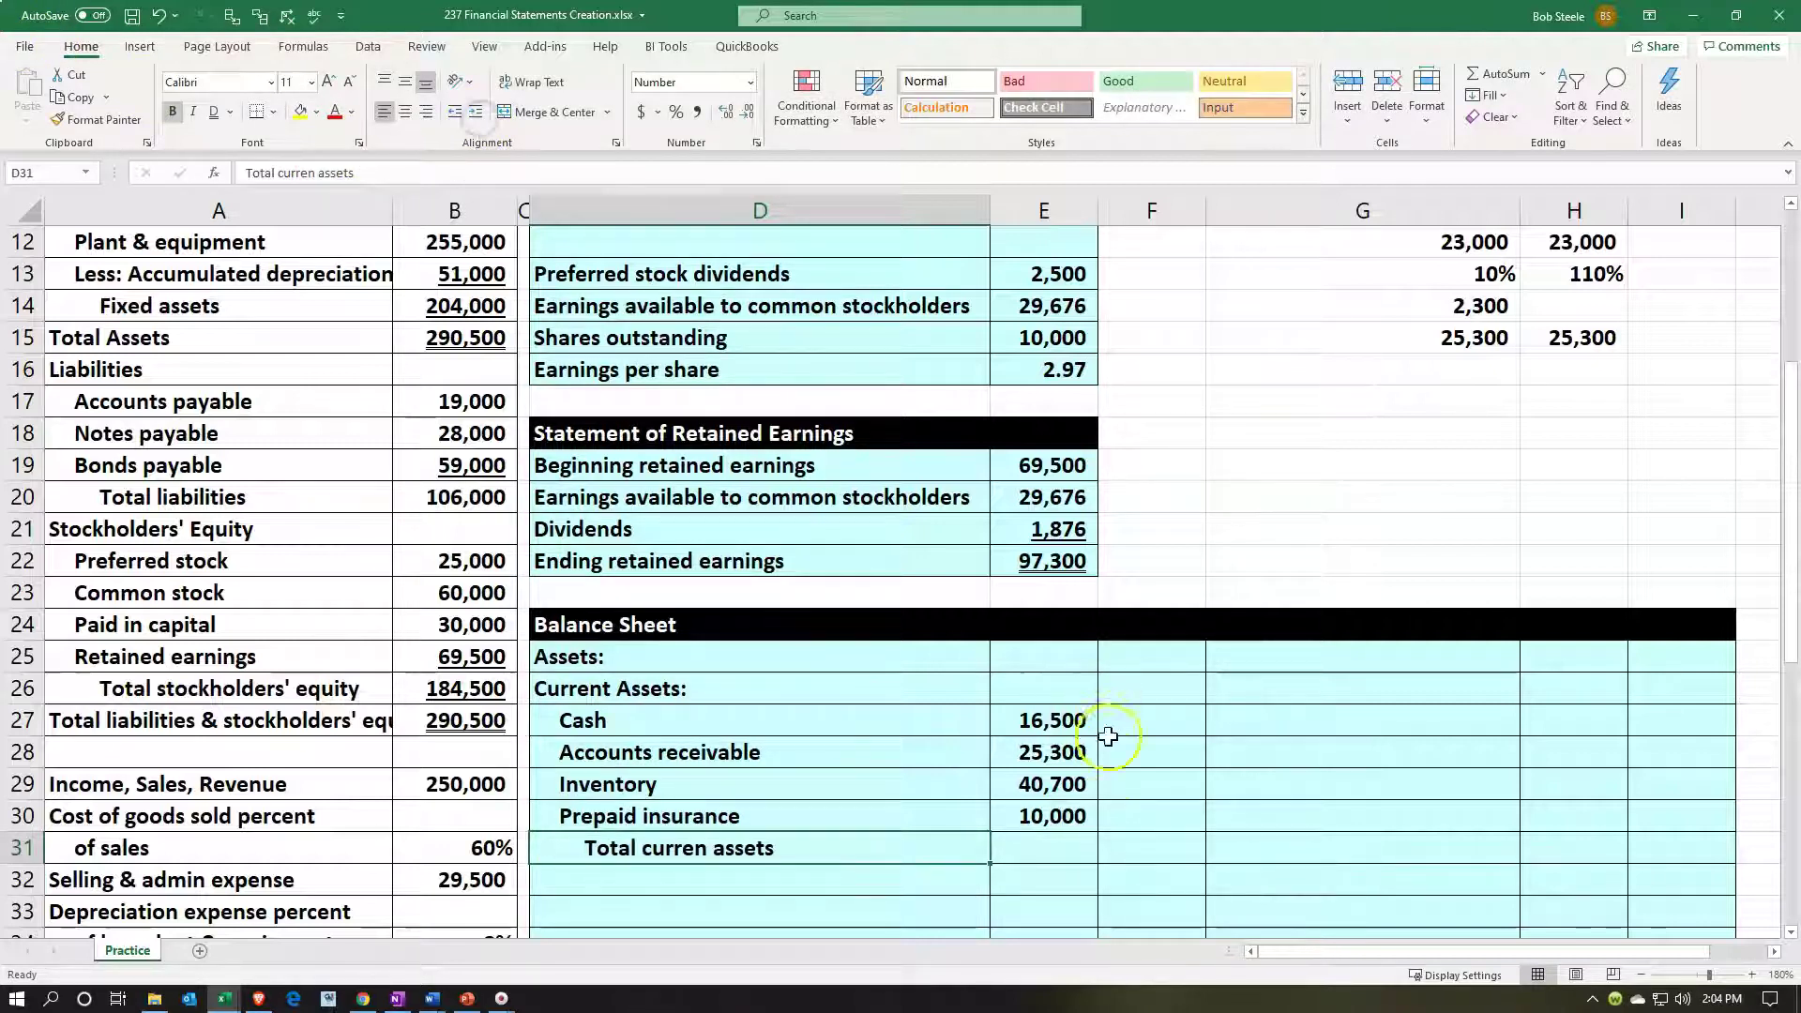
Step: Underline the prepaid insurance amount in E30 of the balance sheet
left_click(1085, 814)
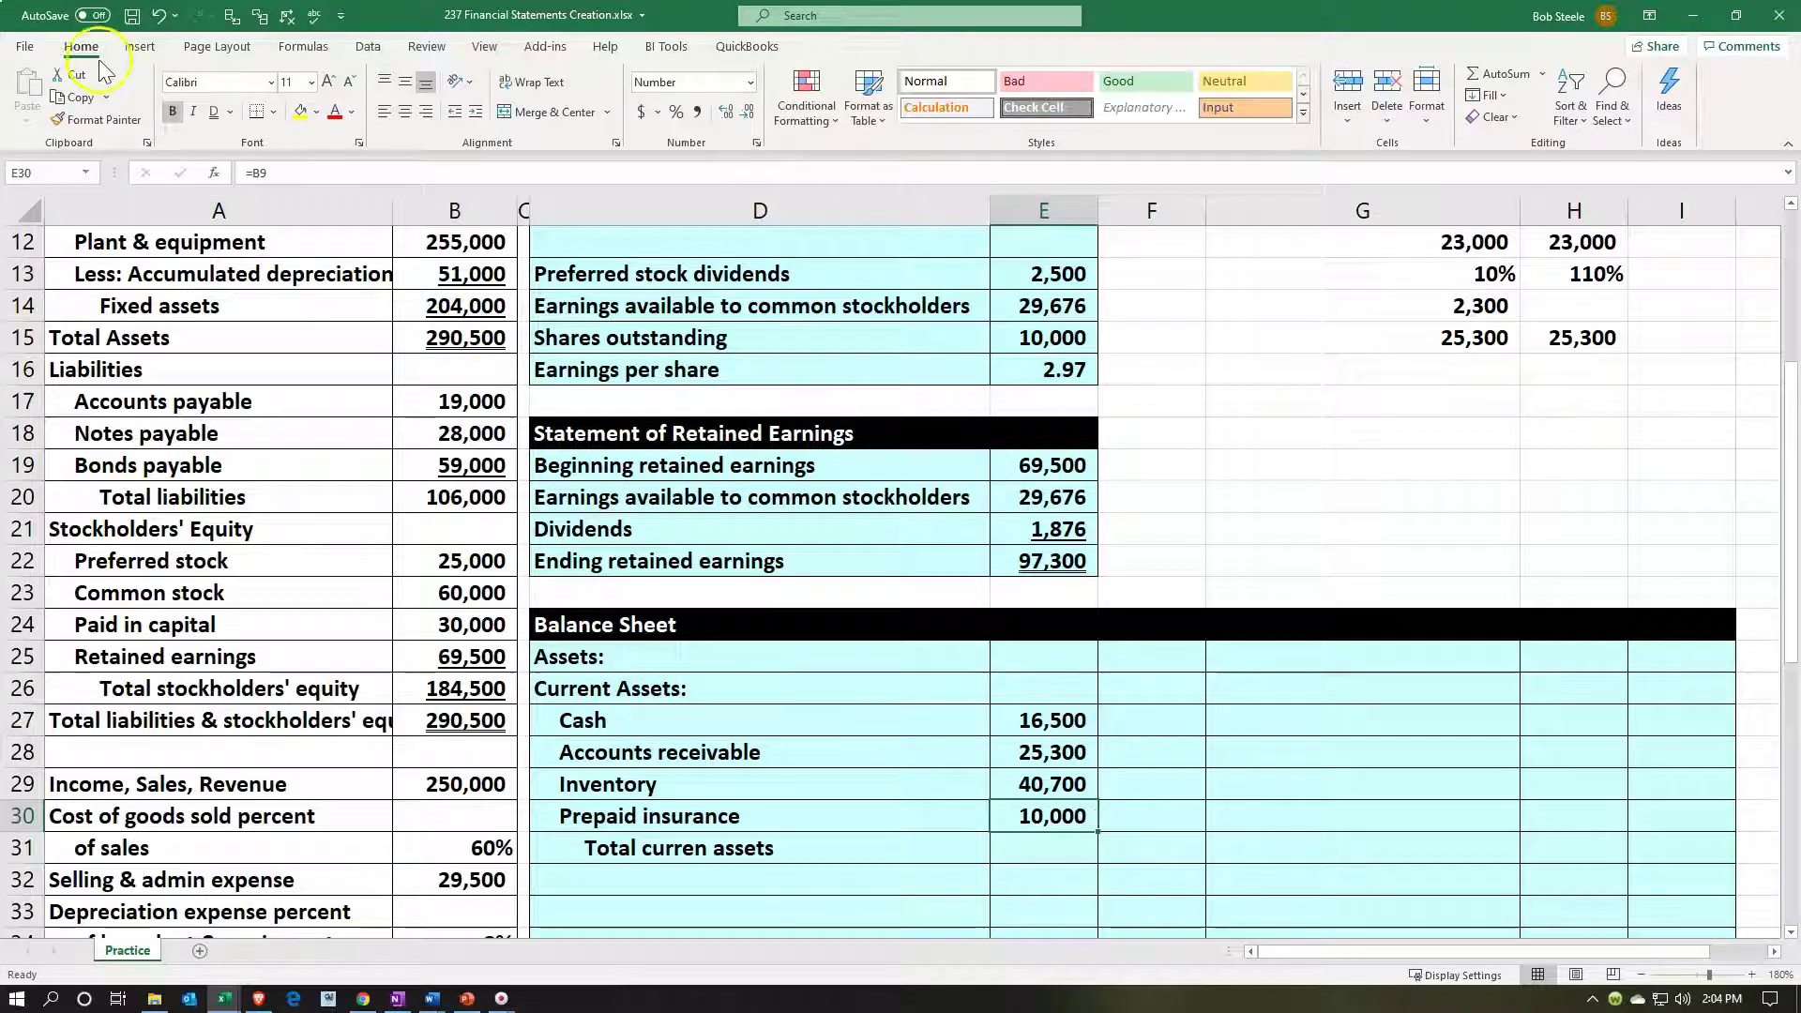
left_click(230, 119)
left_click(246, 131)
Step: Total the current assets in F31 with a SUM formula over E27:E30
left_click(1166, 835)
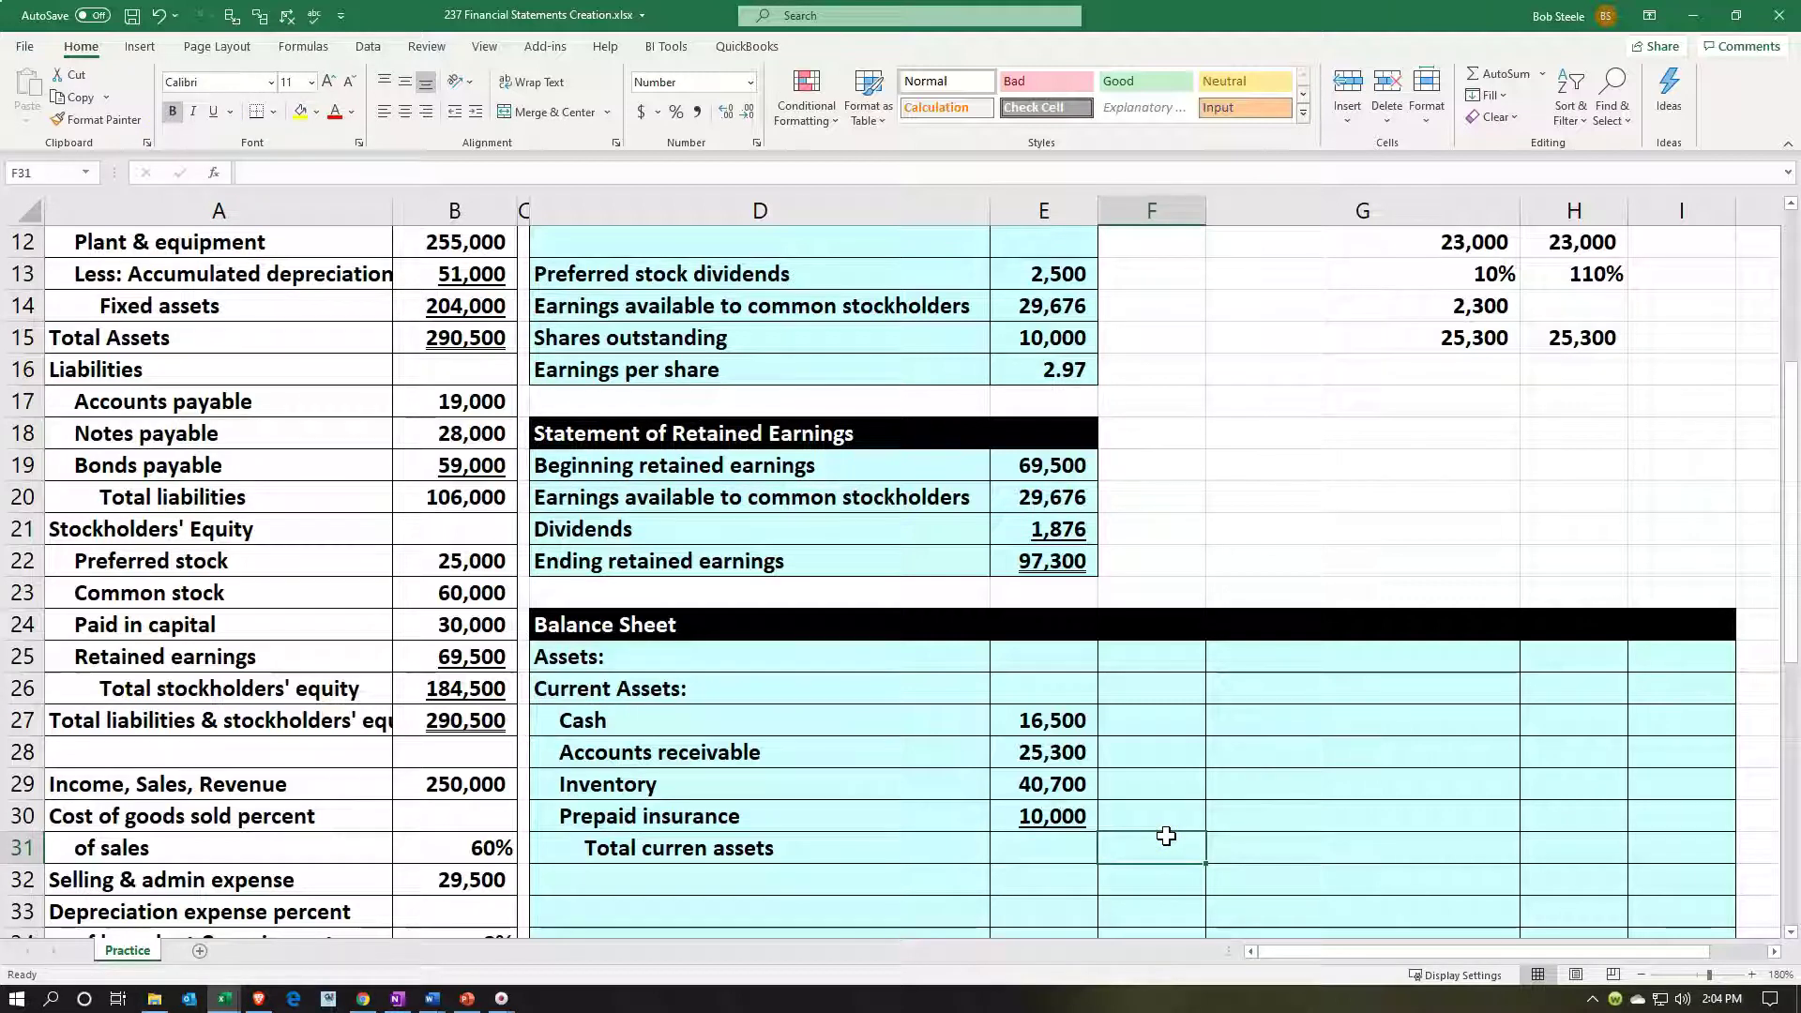
type("=sum")
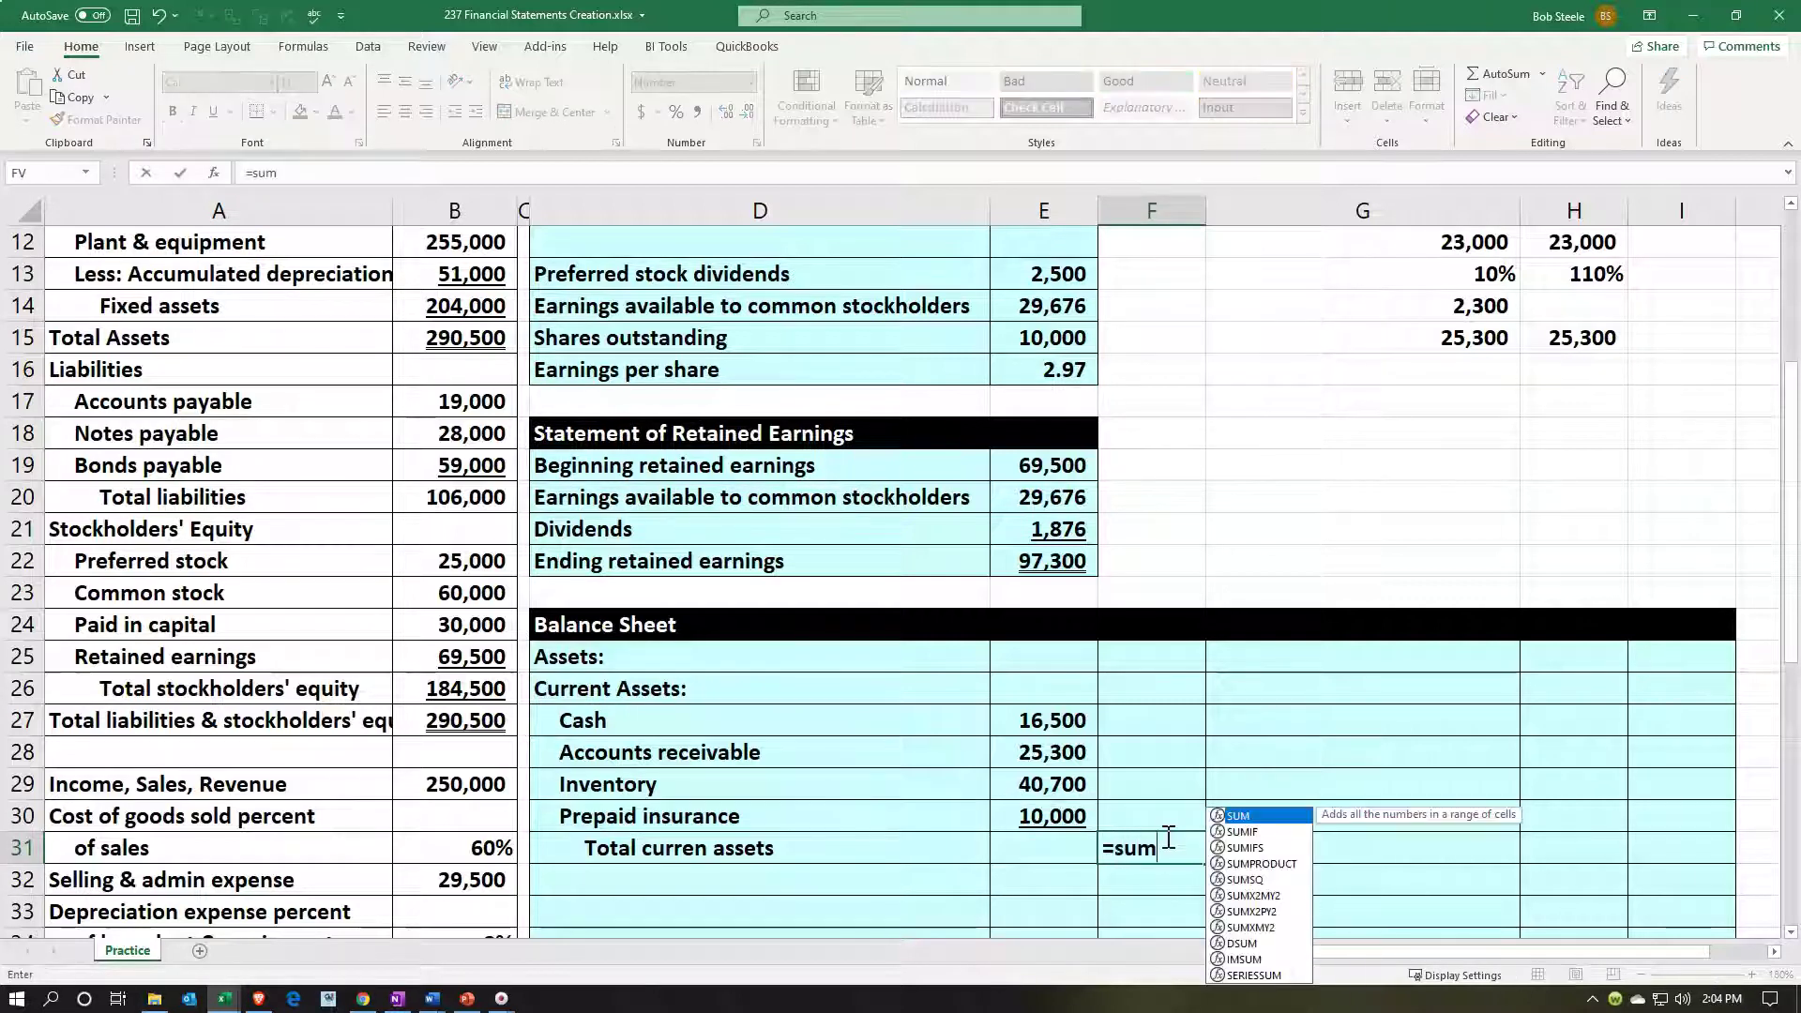
type("(")
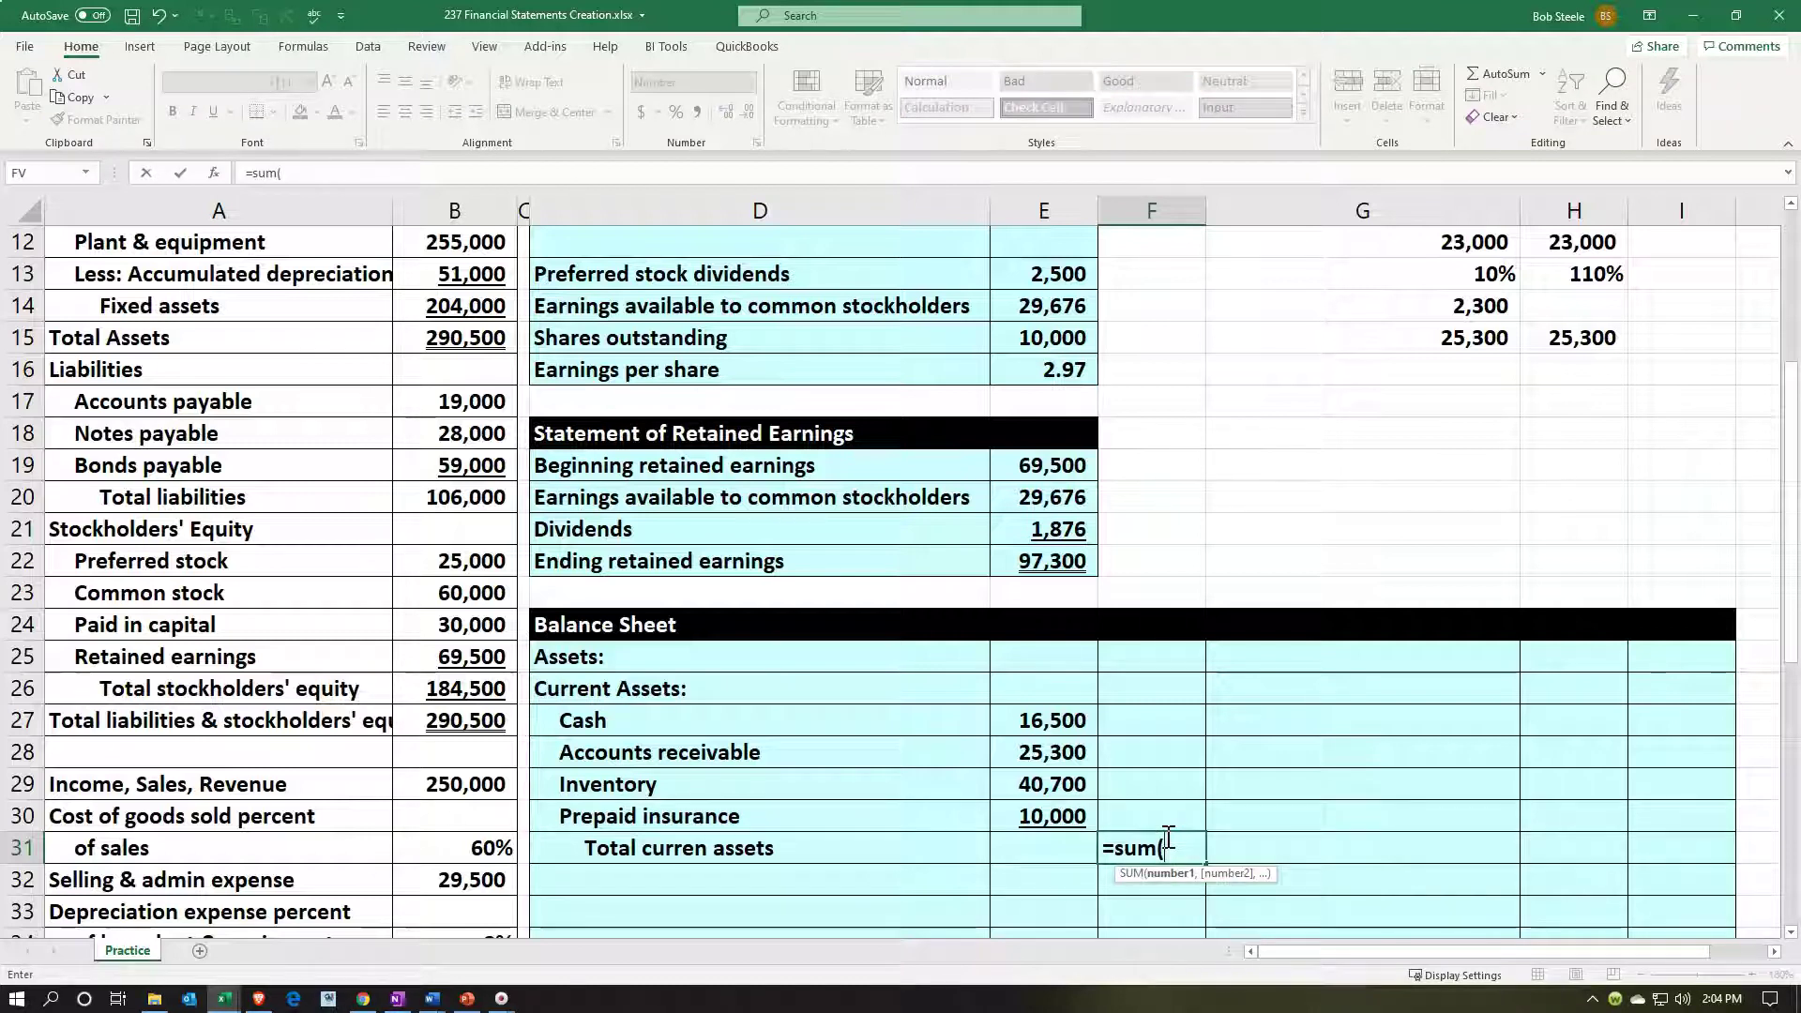
key("Left")
key("Up")
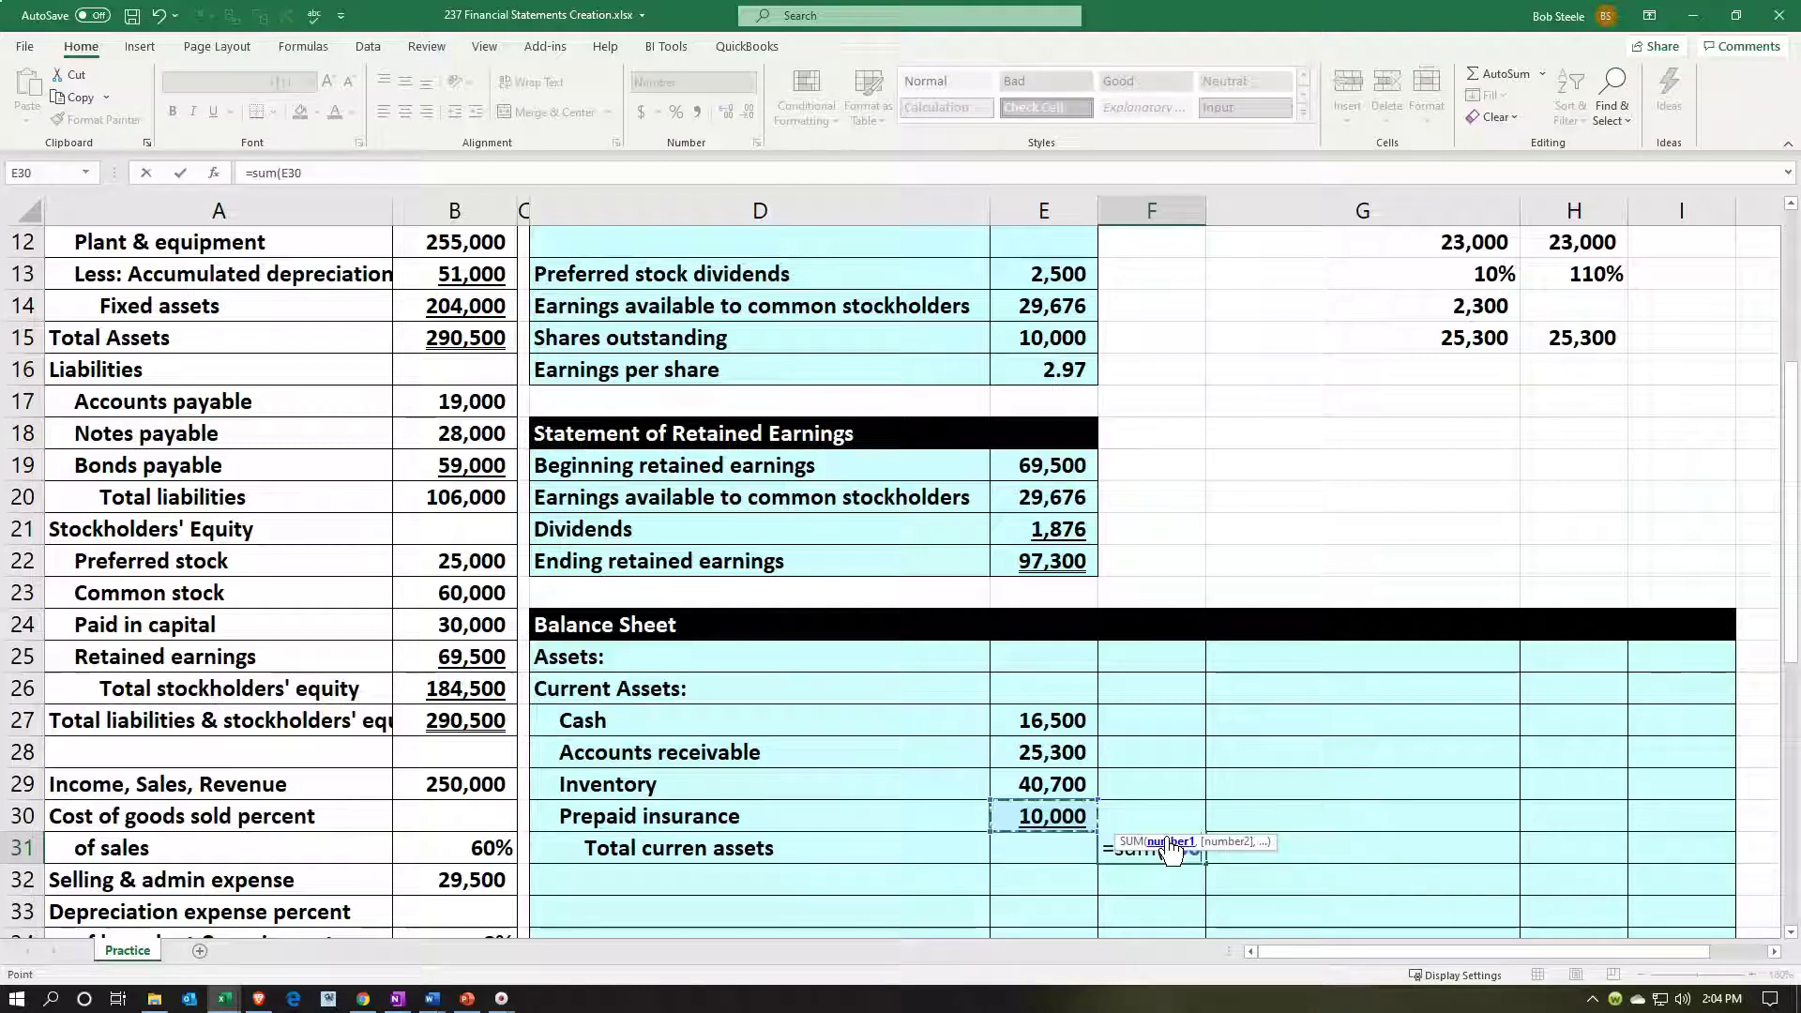
key("shift+Up")
key("shift+Up")
key("shift+Up")
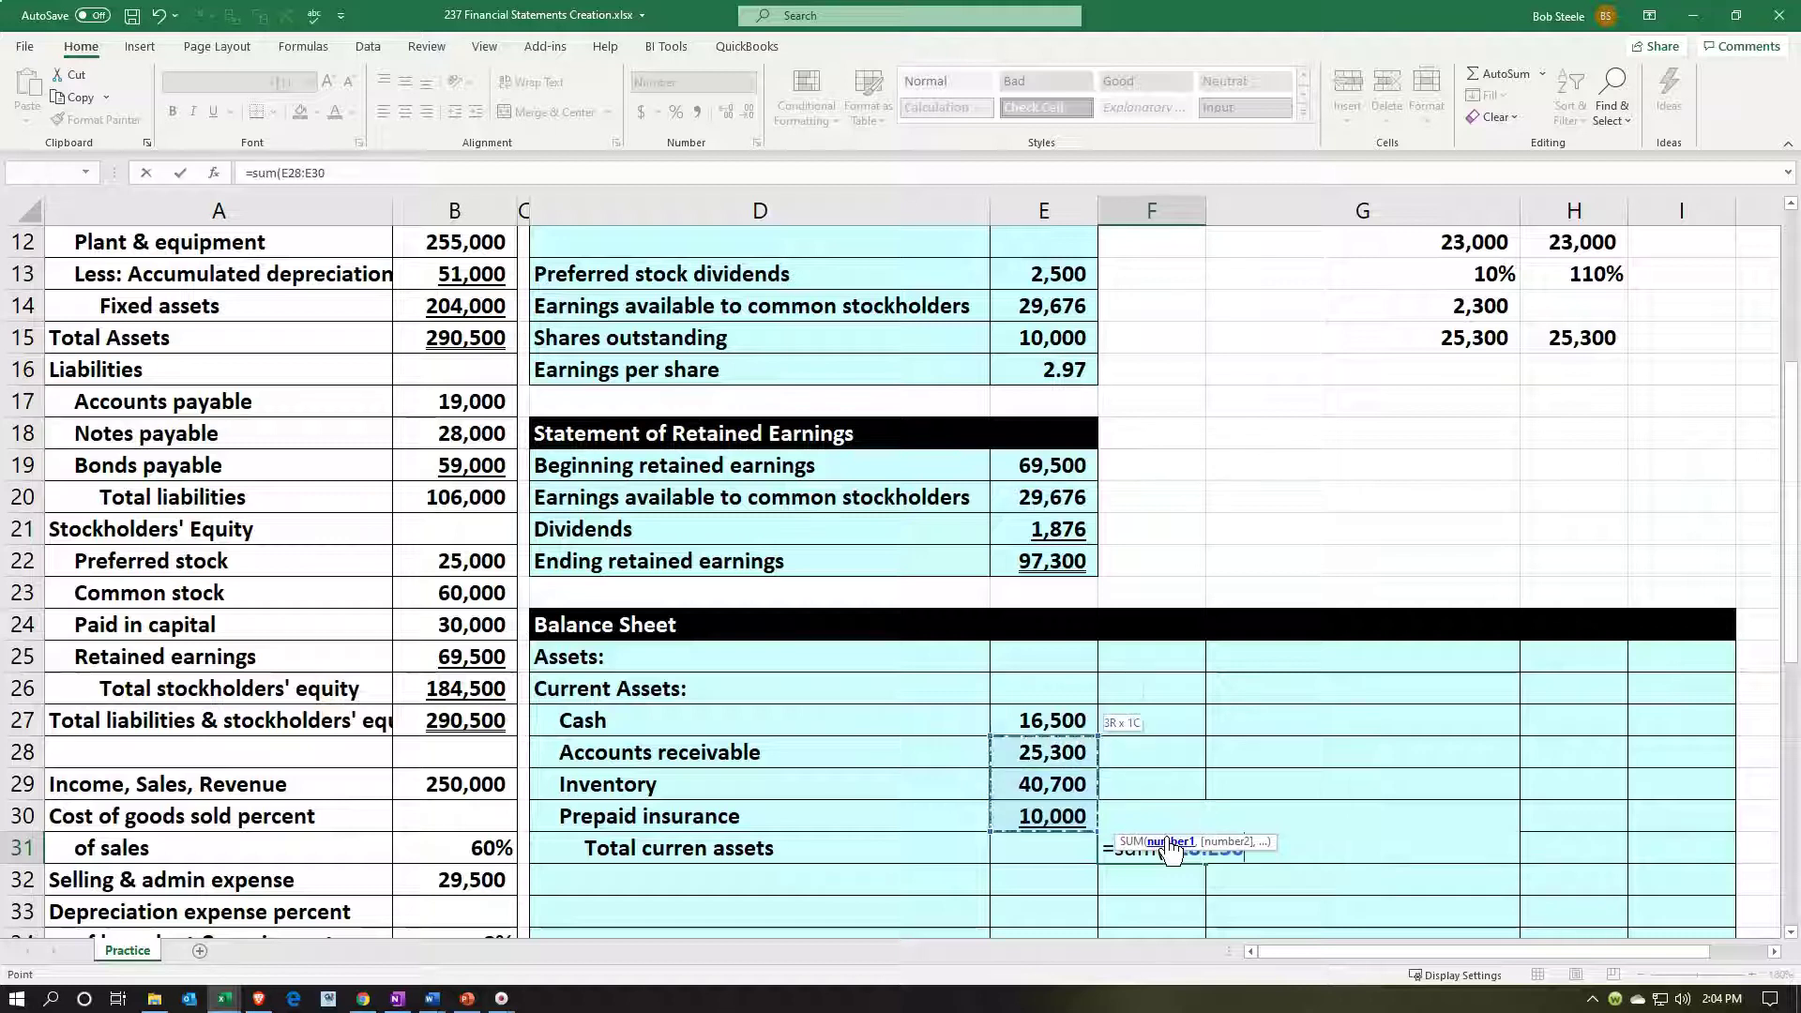
type("_")
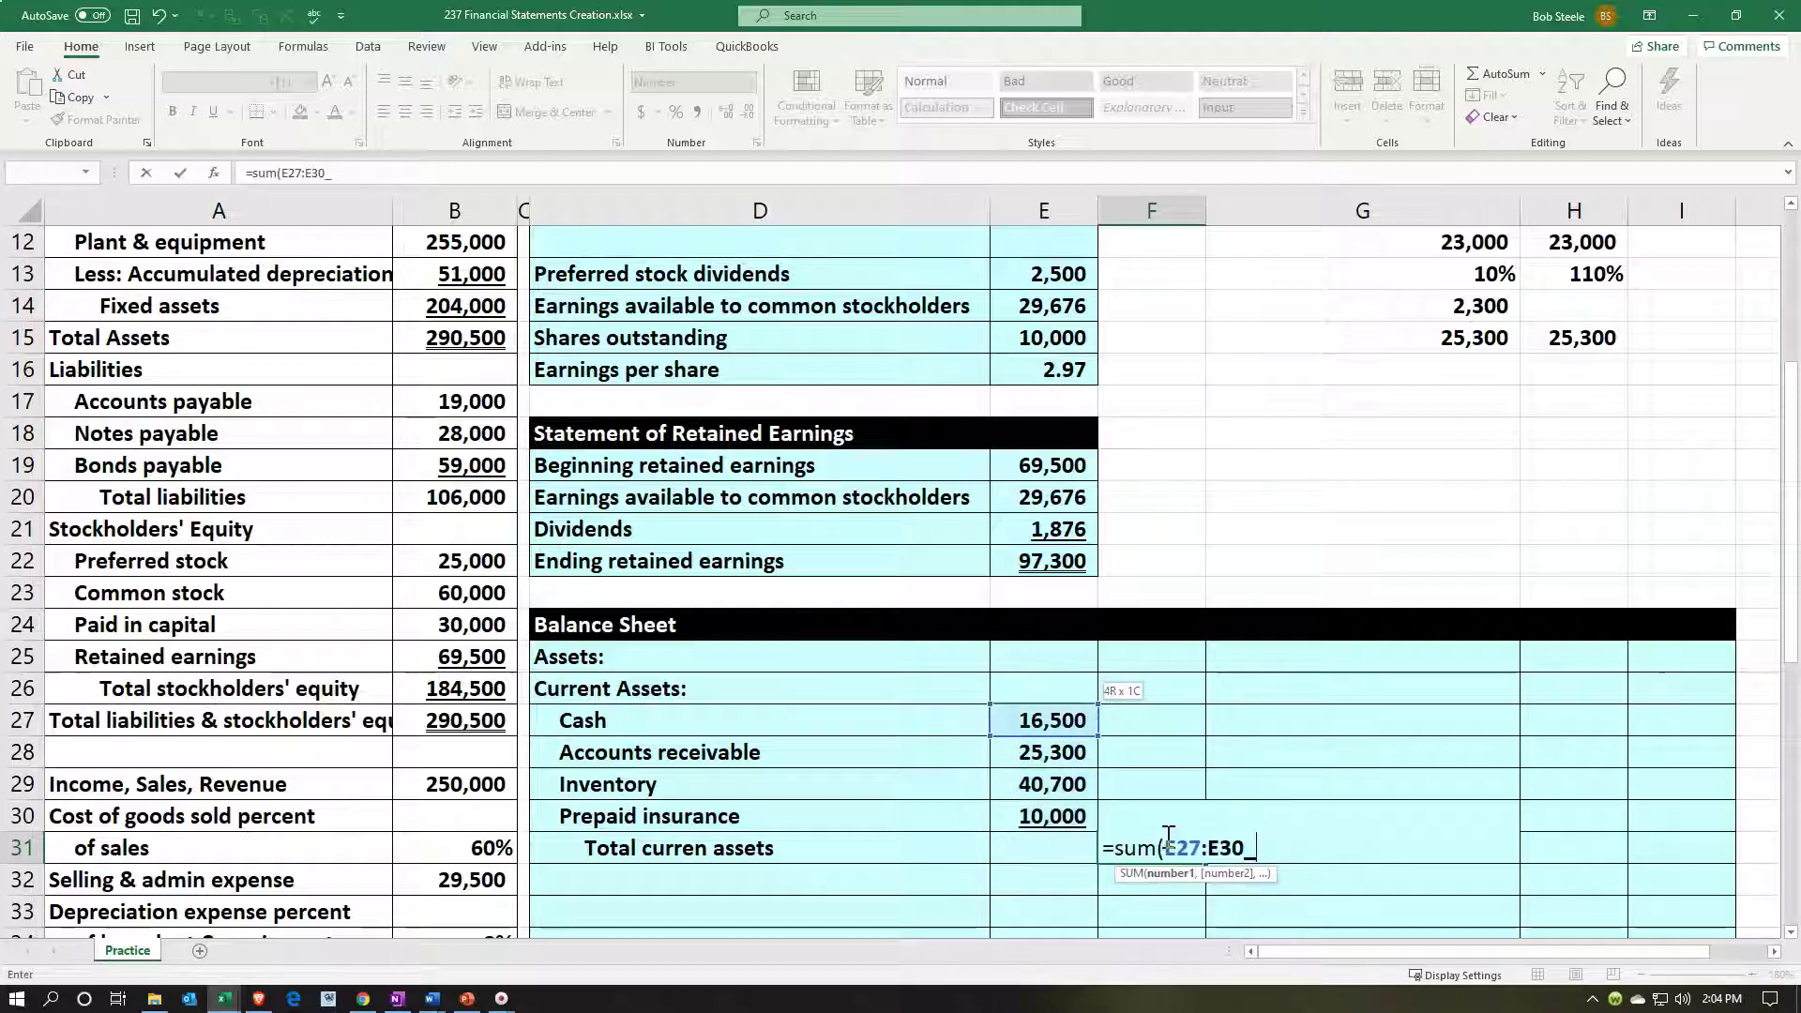
key("BackSpace")
type(")")
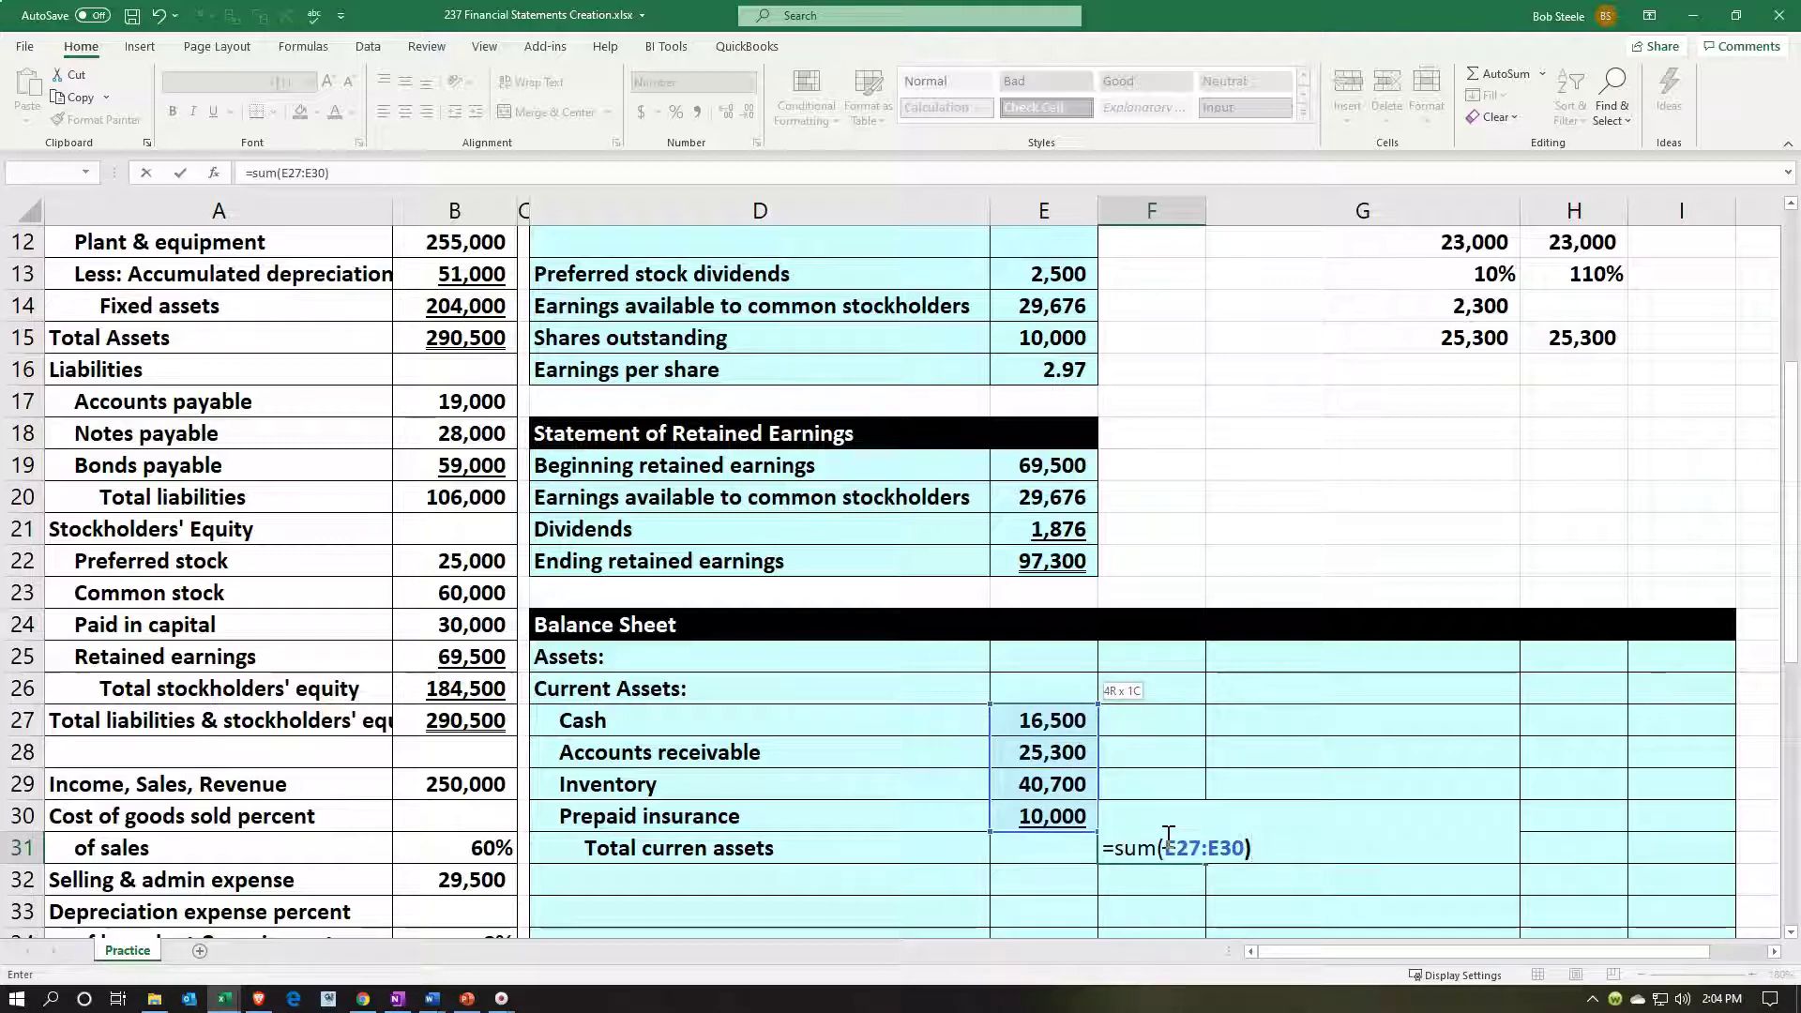
key("Return")
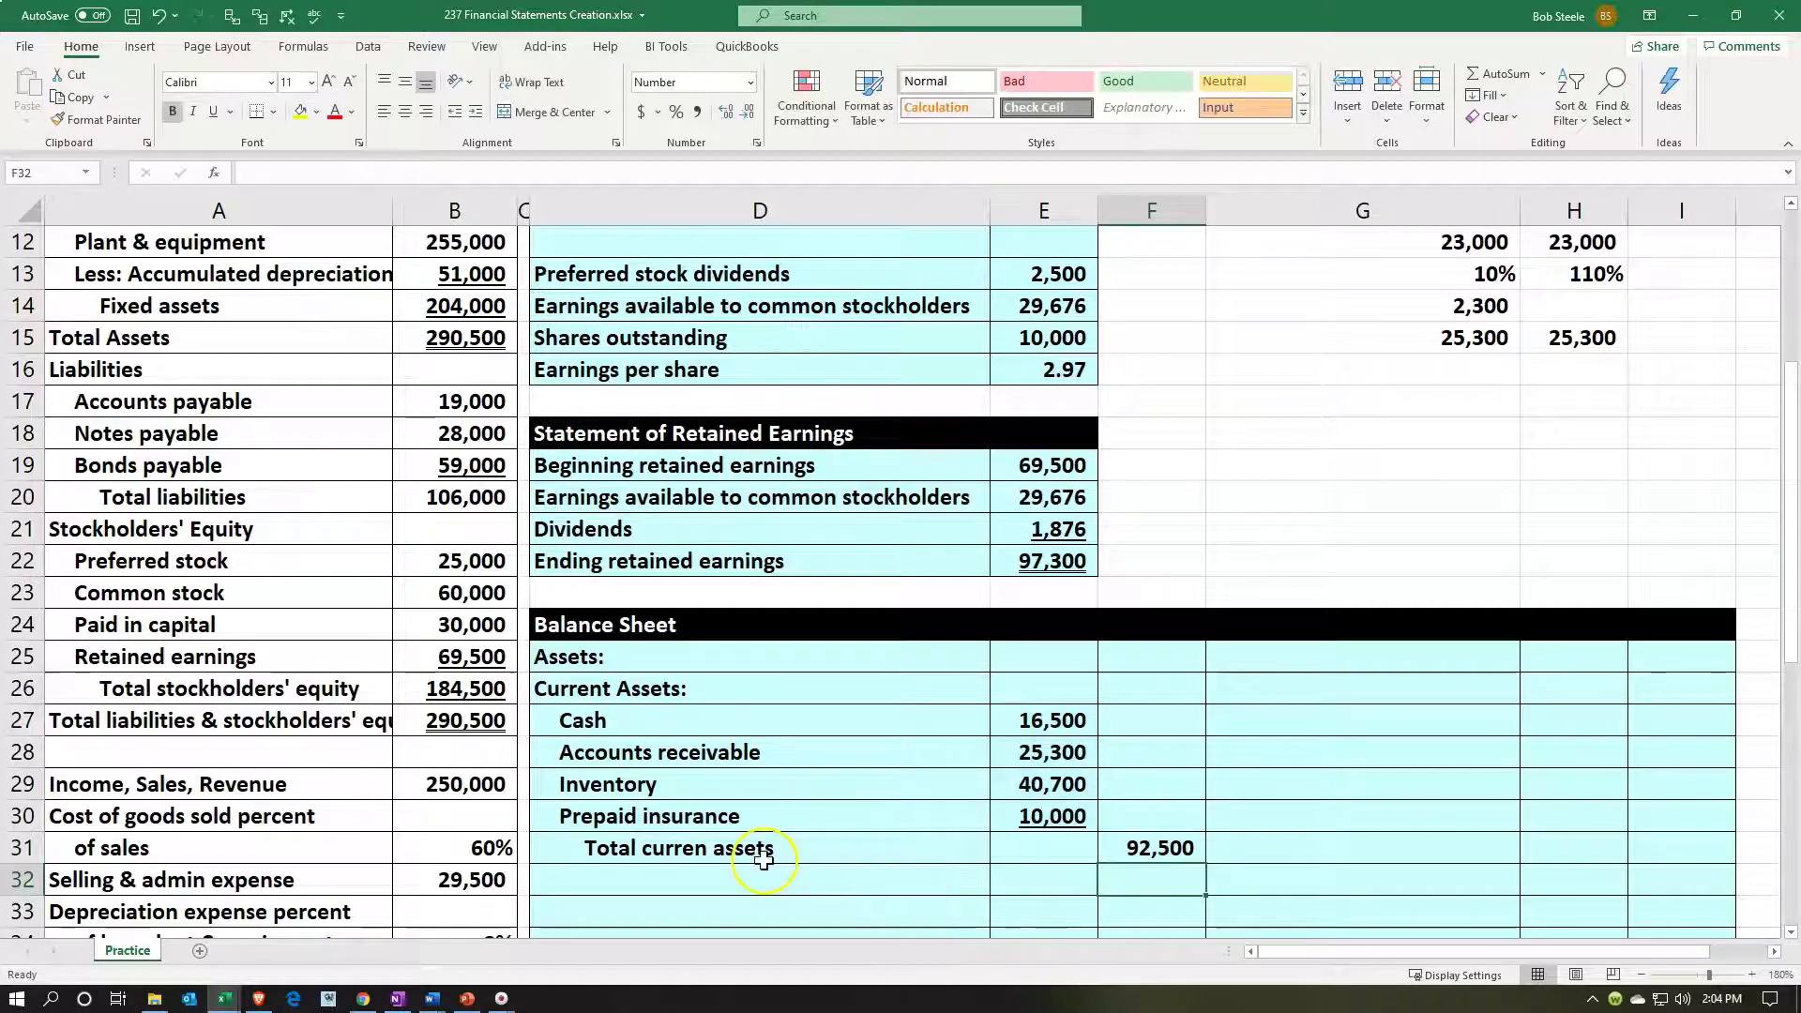
Step: Correct the label in D31 to read "Total current assets"
double_click(712, 848)
type("t")
key("Return")
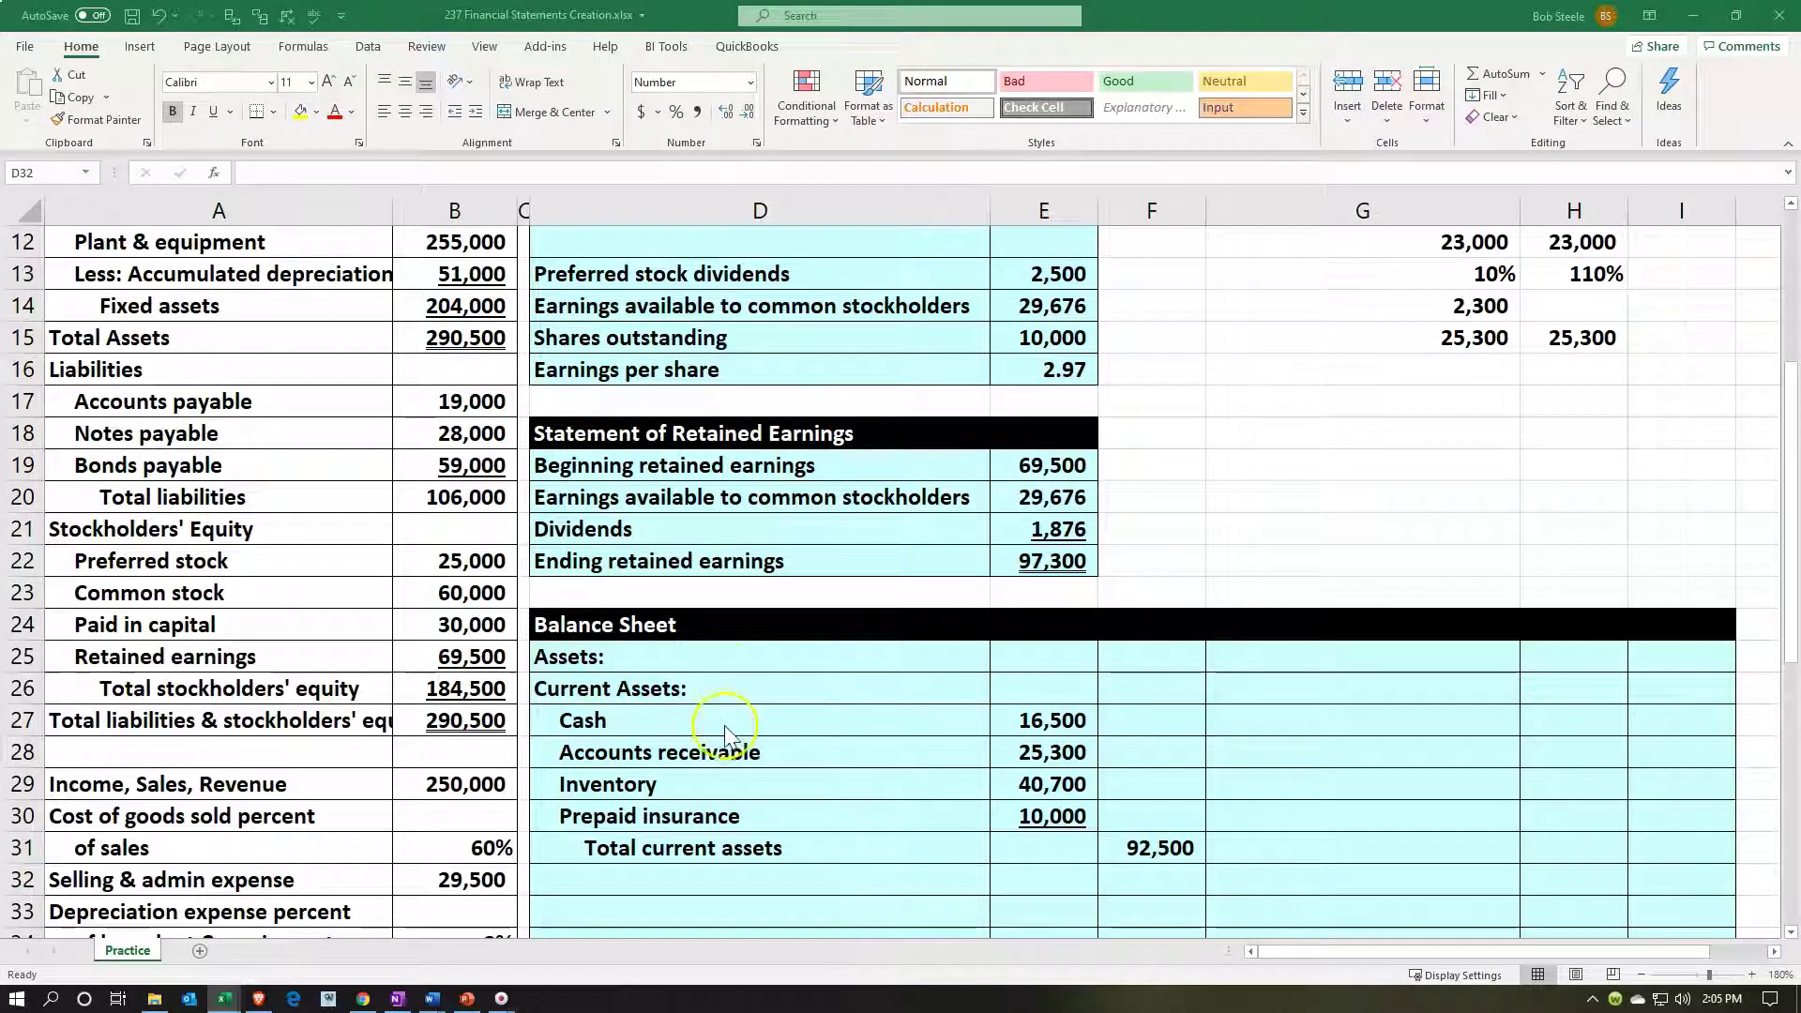
Step: Link D32 to the "Fixed Assets:" heading in A11 of the beginning balance sheet
left_click(647, 882)
type("=")
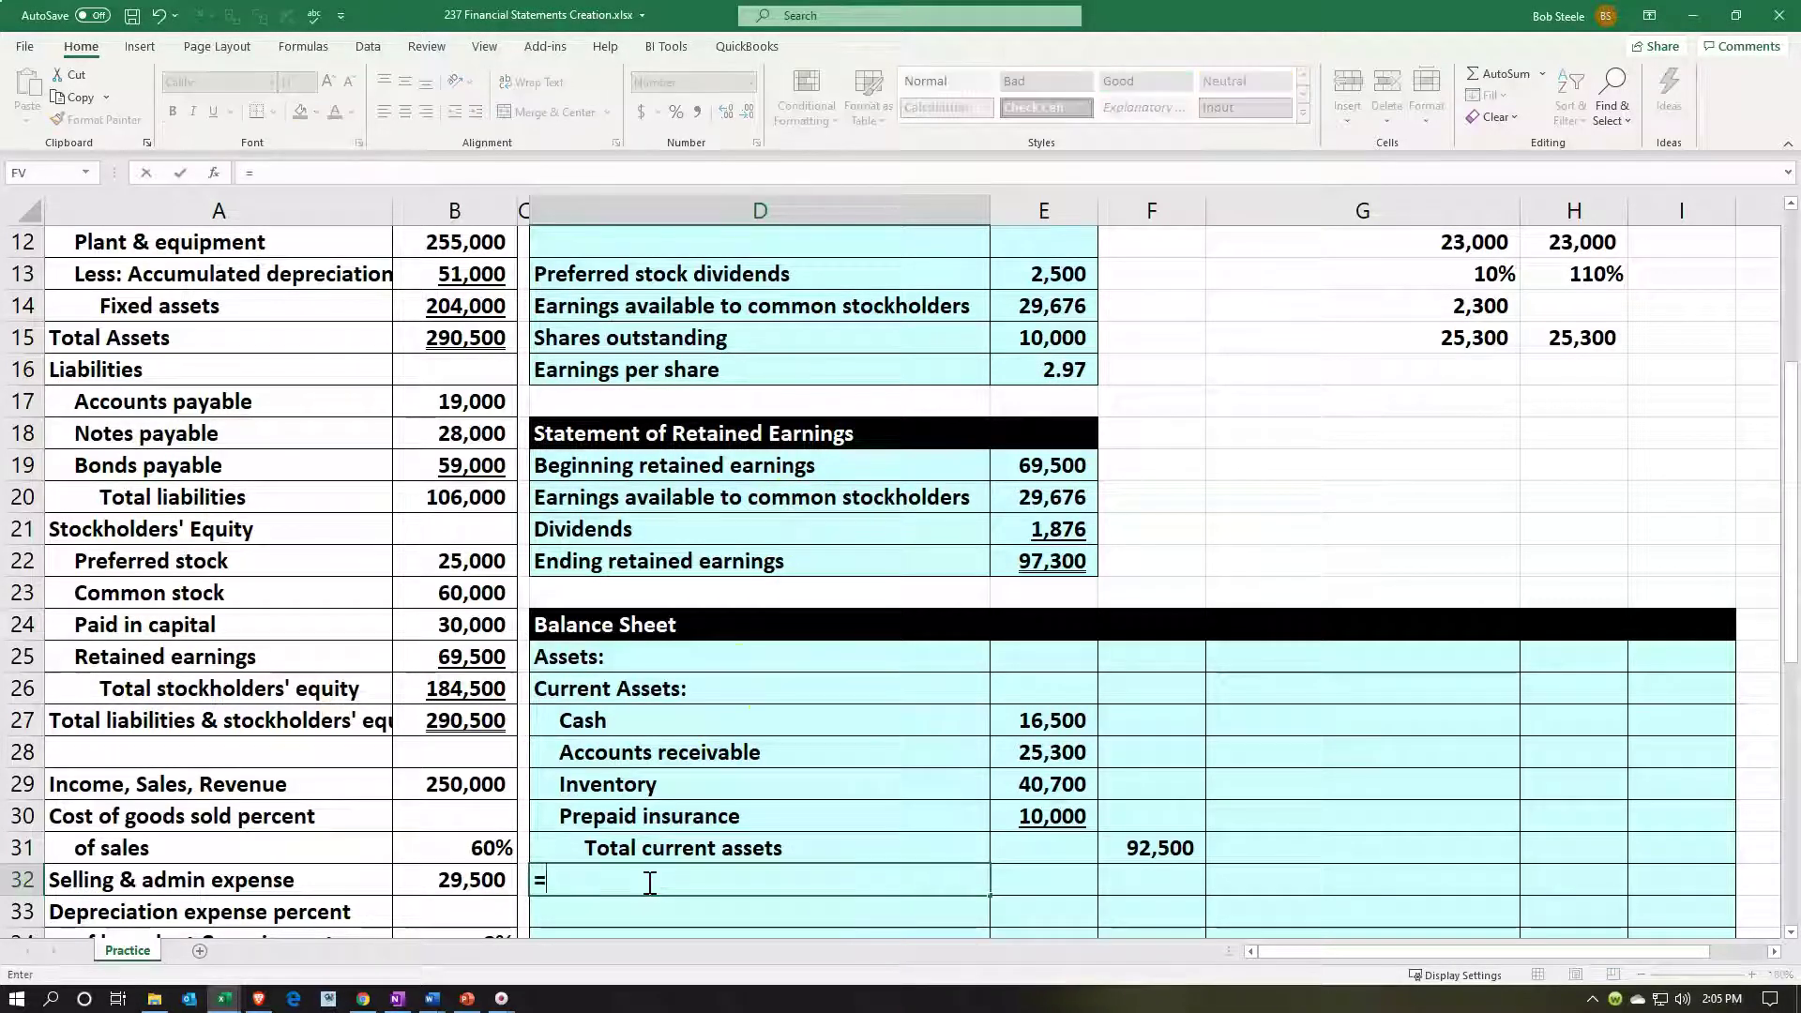
scroll(471, 636, "up", 4)
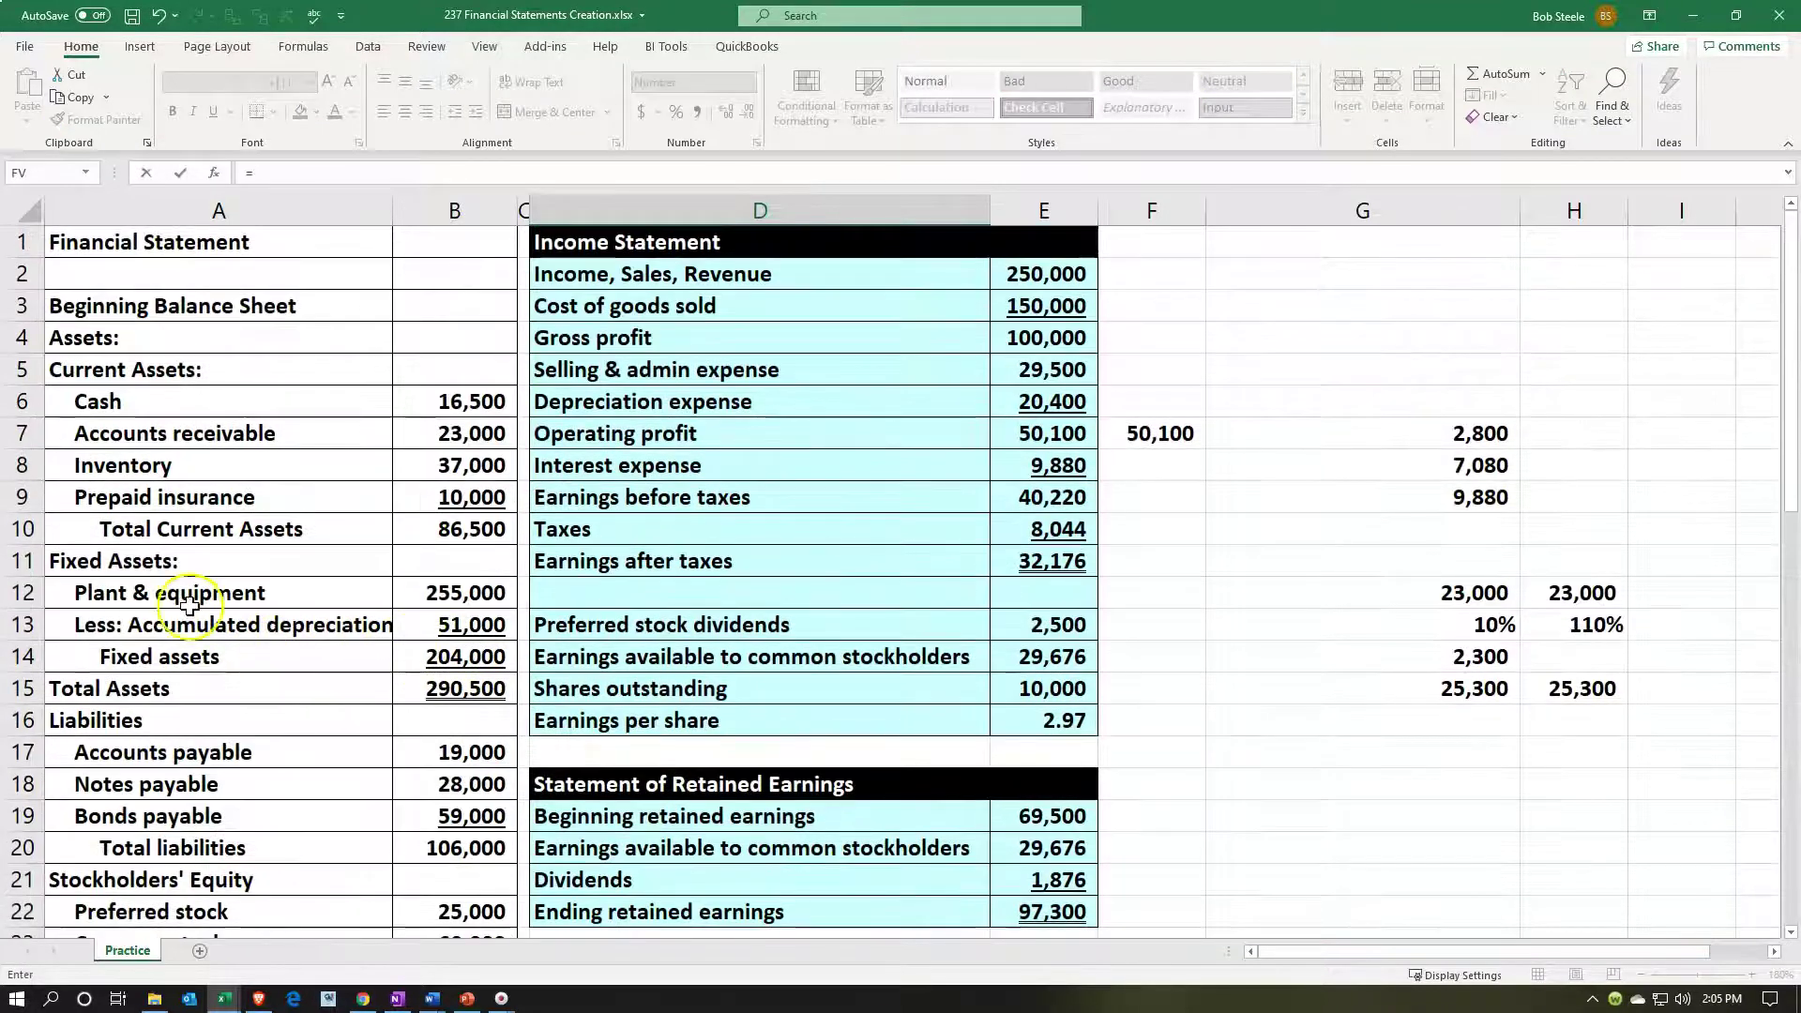
left_click(164, 563)
key("Return")
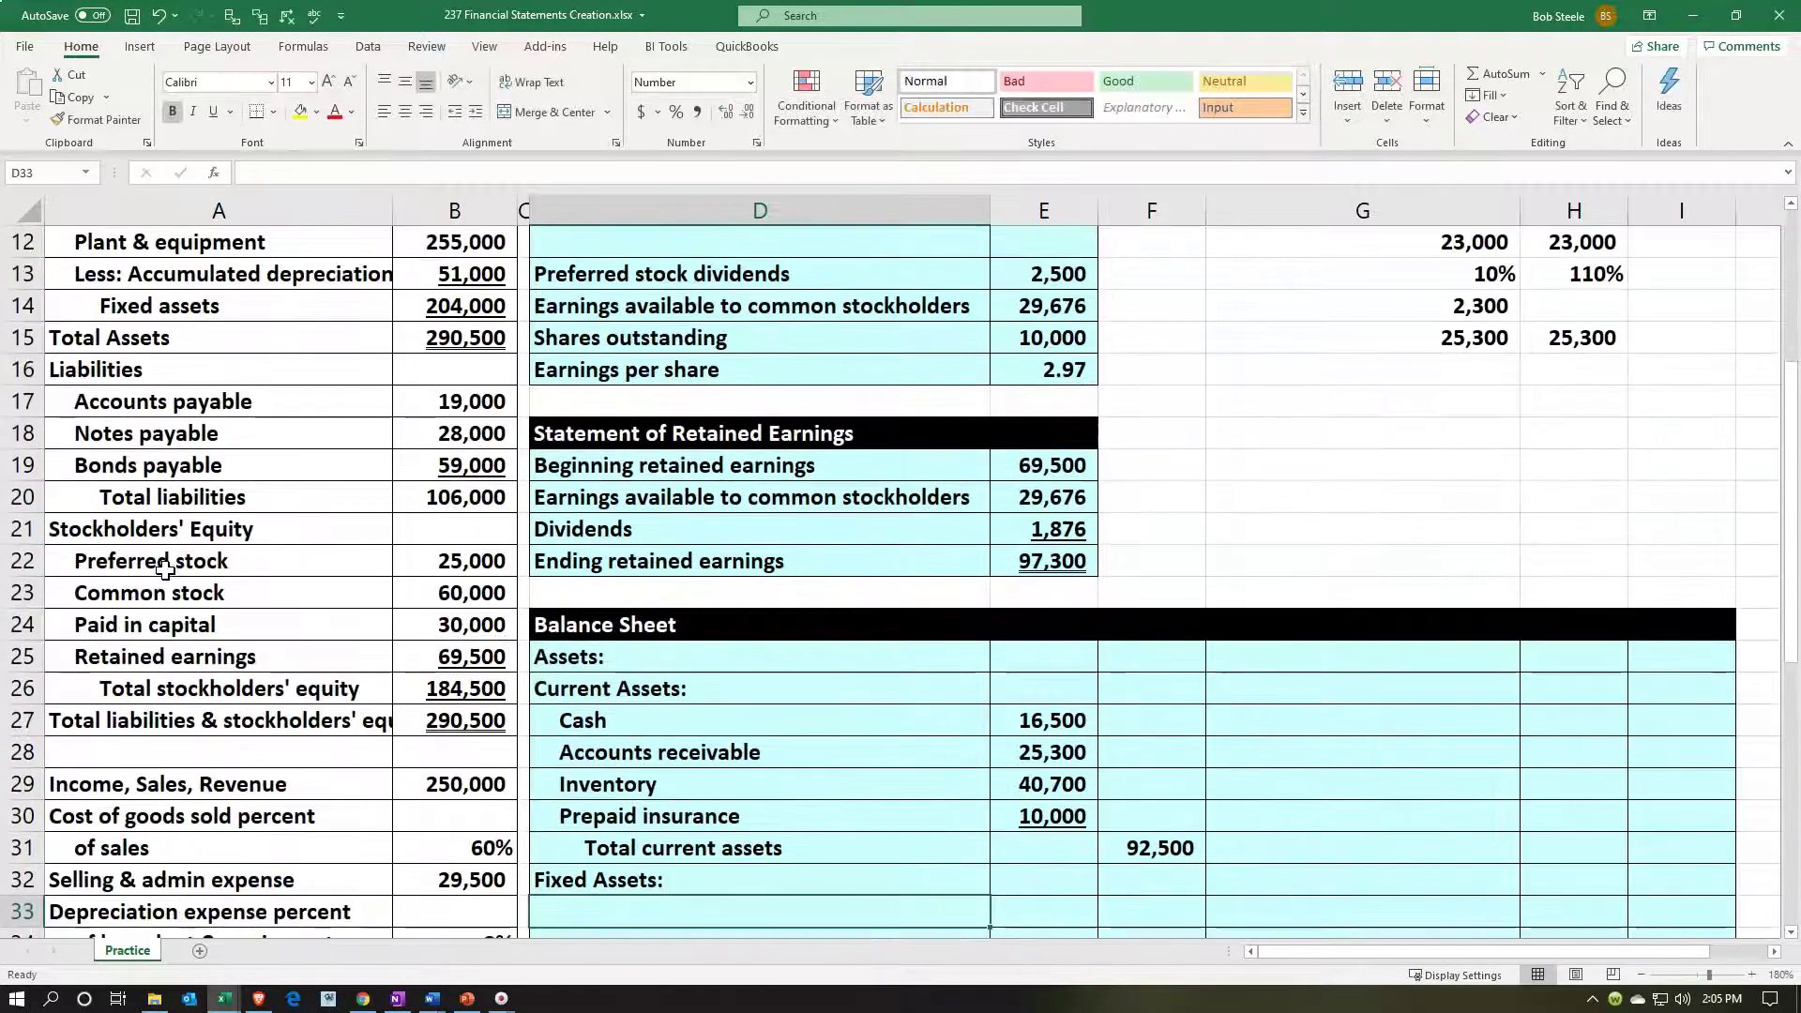
Step: Link D33 to the "Plant & equipment" label in A12 and indent it one level
type("=")
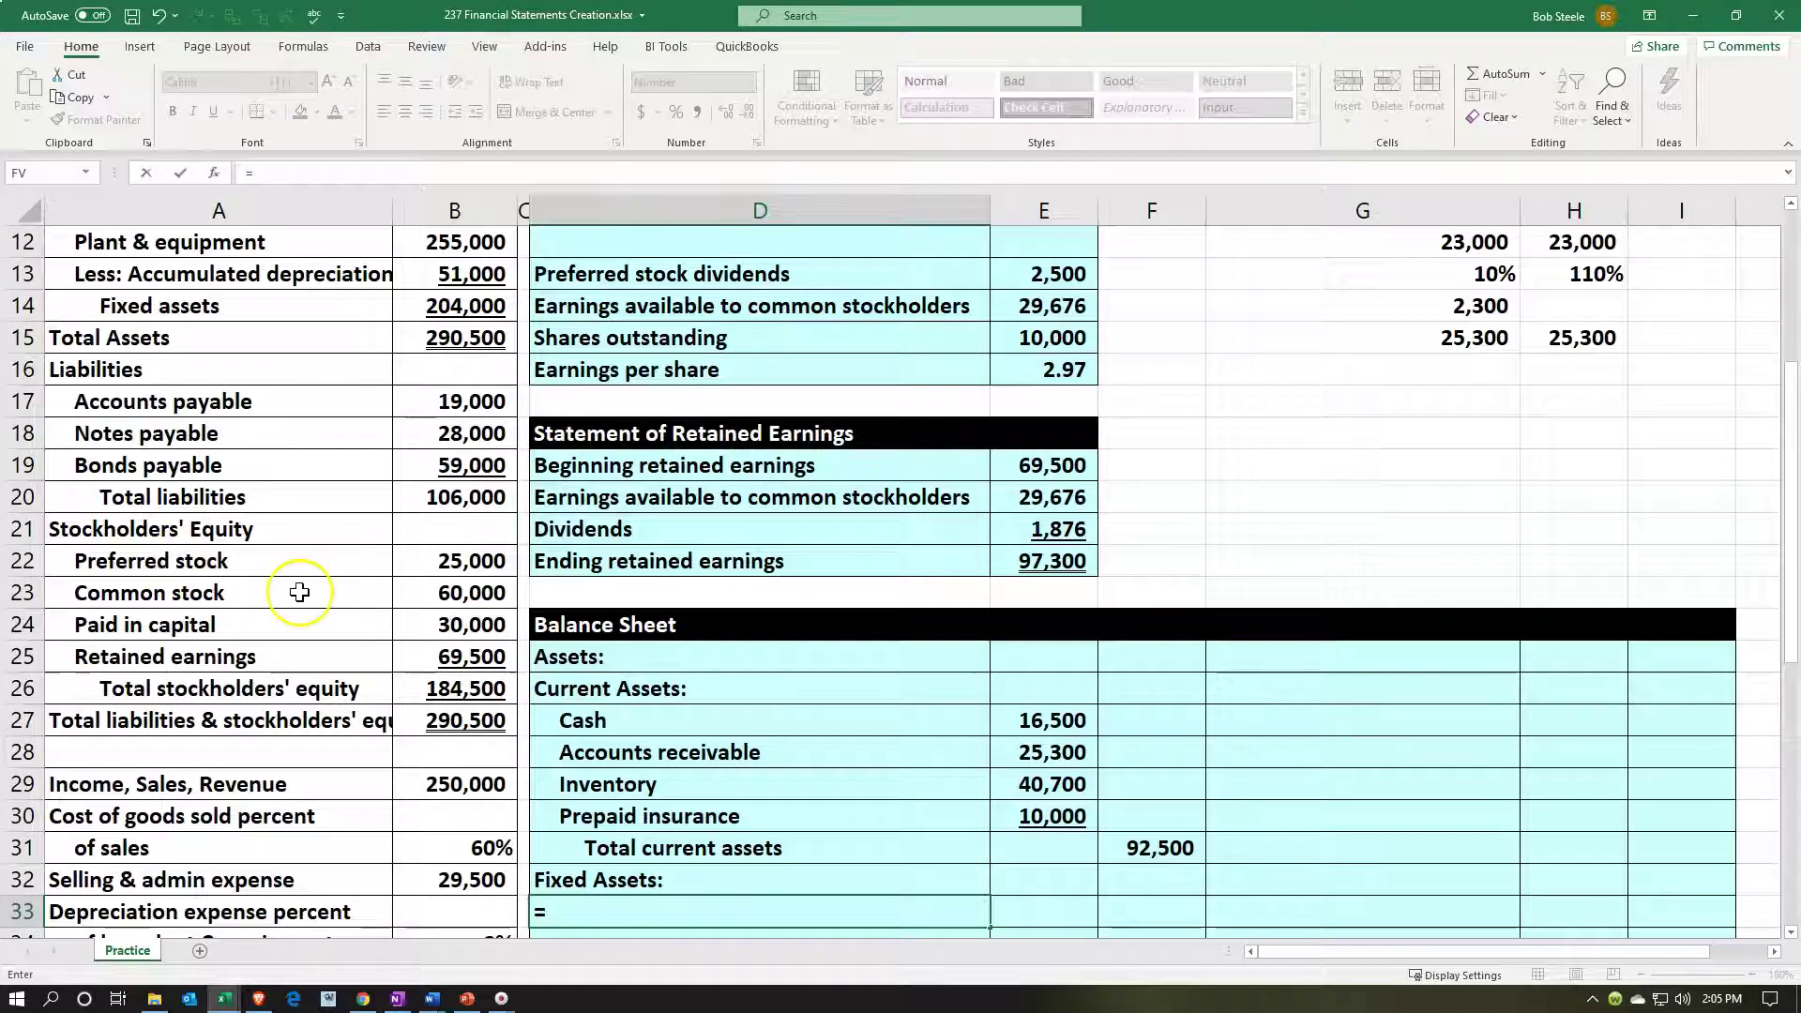
scroll(406, 553, "up", 2)
left_click(238, 439)
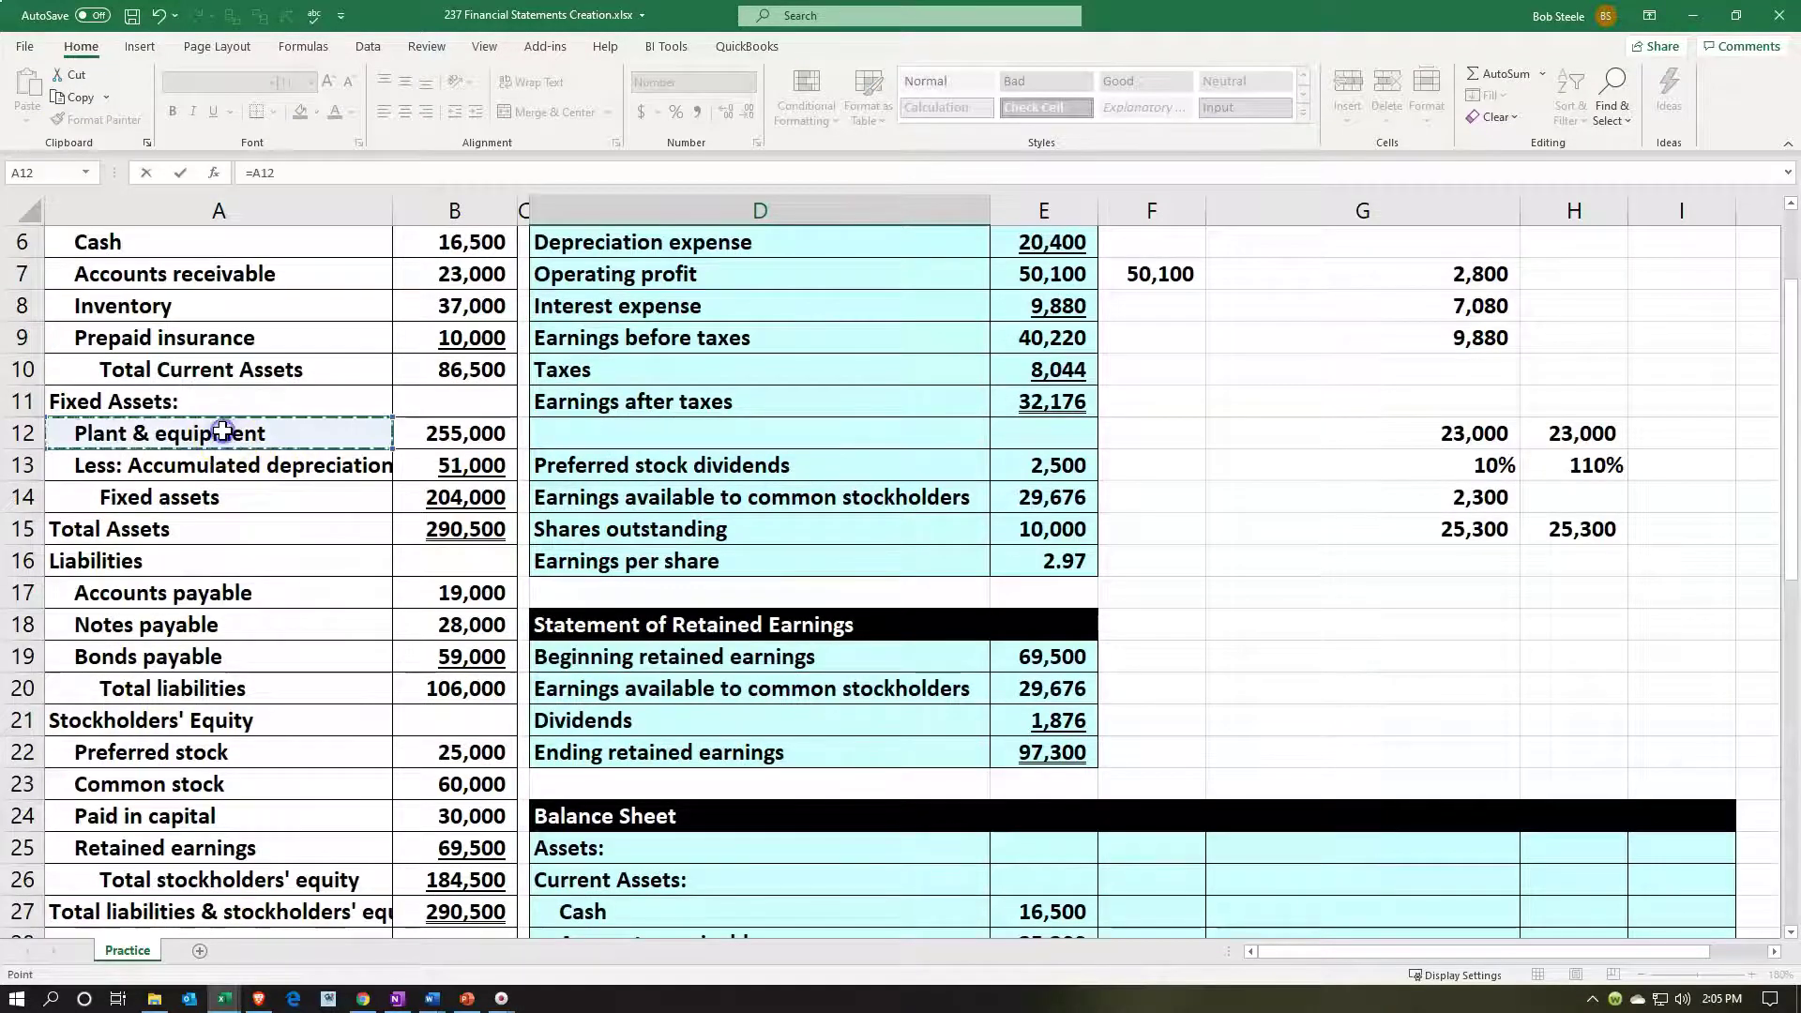
key("Return")
key("Up")
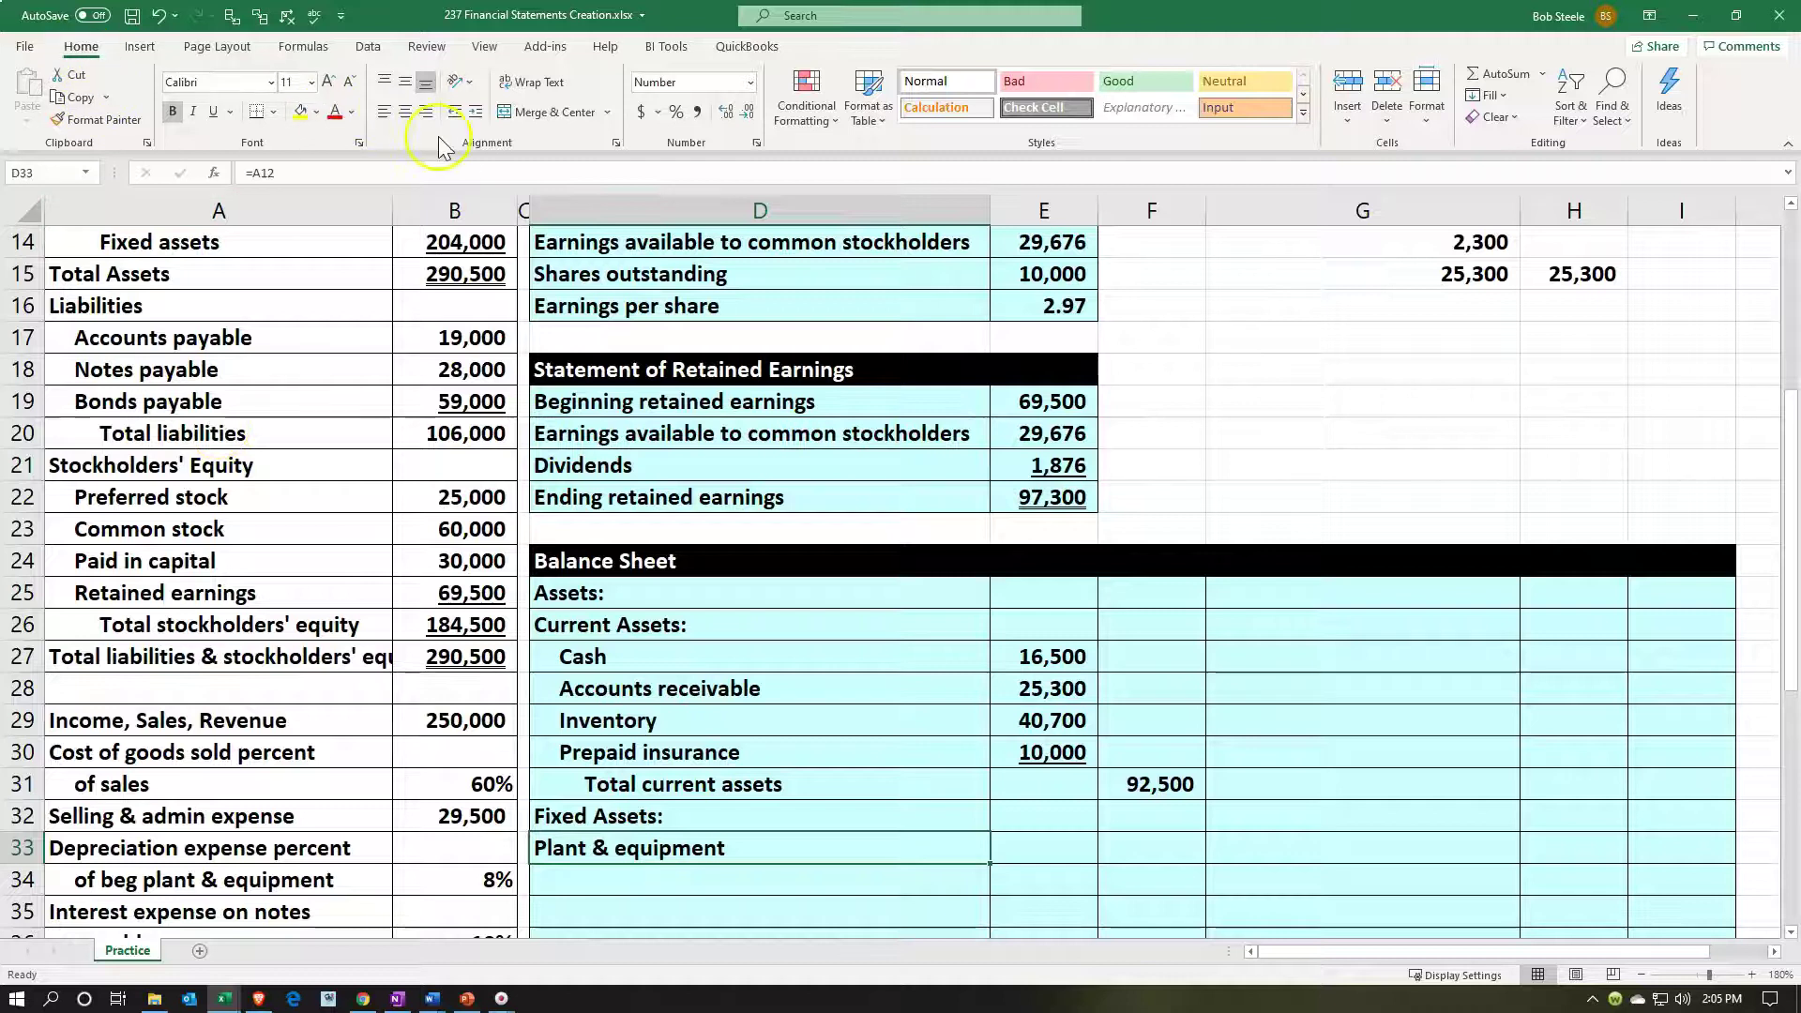
left_click(479, 114)
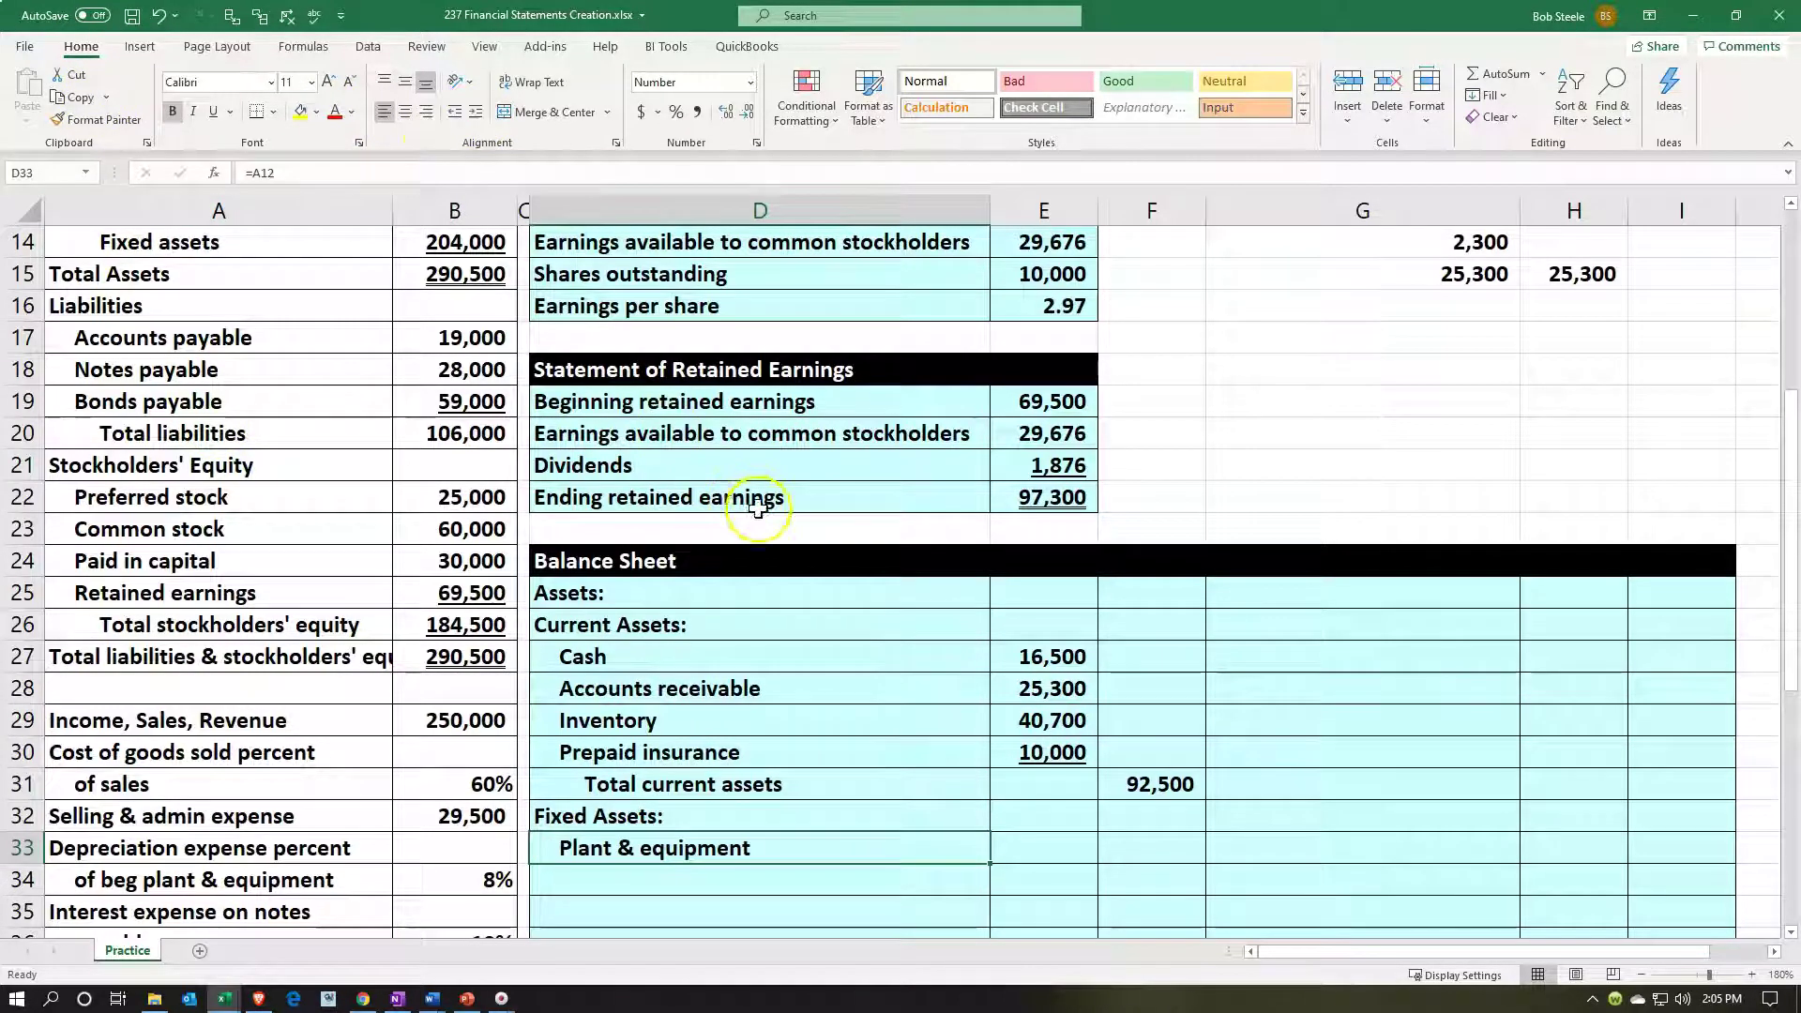
Step: Calculate plant & equipment in E33 as the beginning balance plus the machinery purchased, using =B12+B46
left_click(691, 624)
scroll(692, 626, "down", 2)
scroll(692, 624, "down", 3)
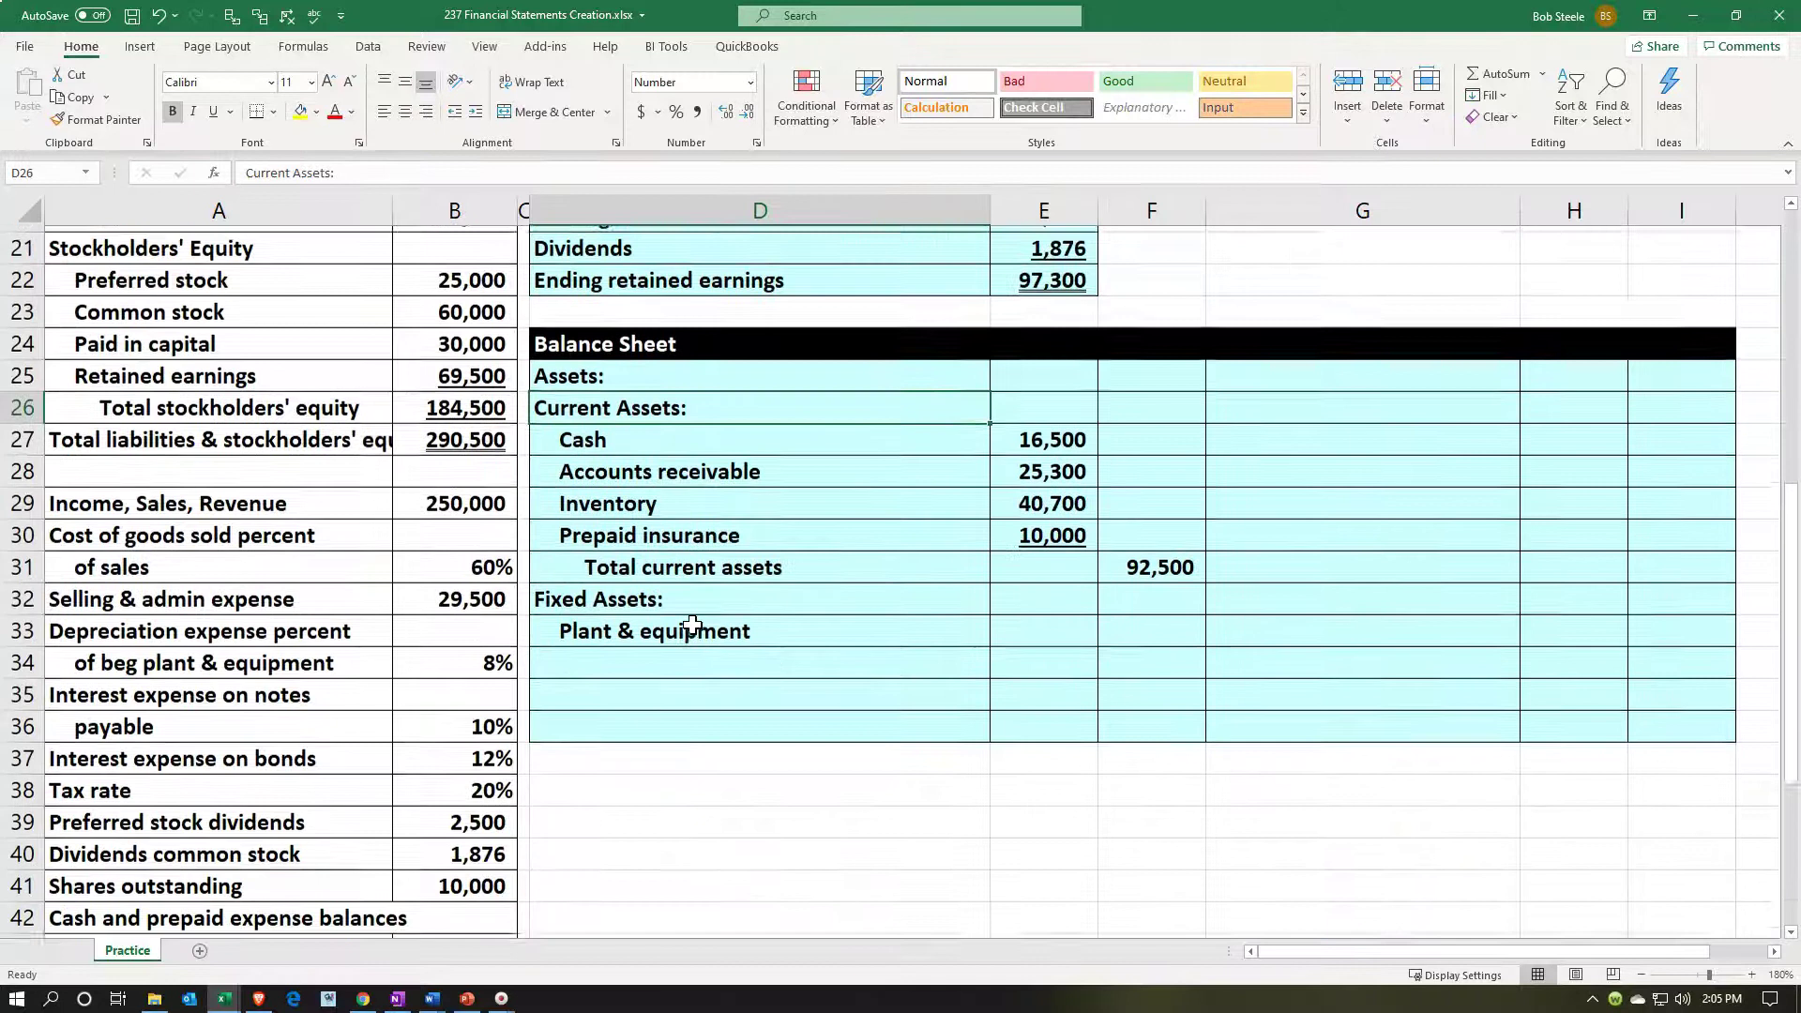
scroll(692, 624, "down", 2)
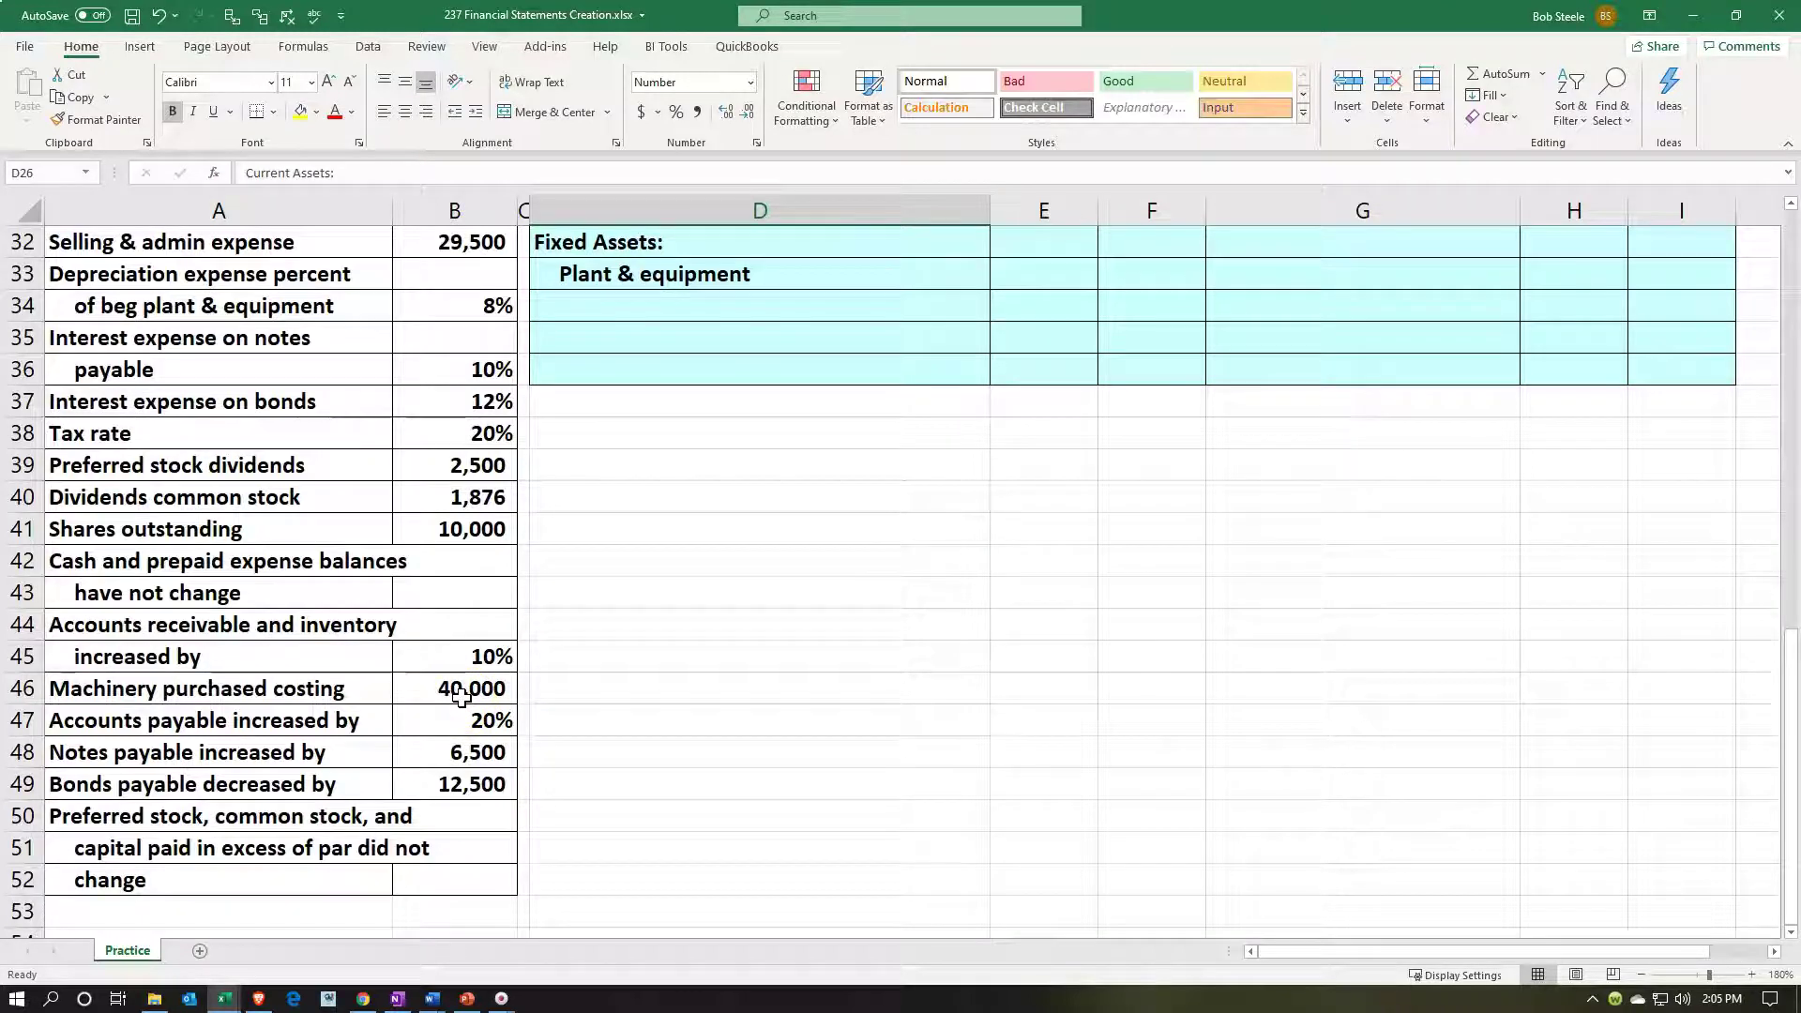
scroll(936, 669, "up", 3)
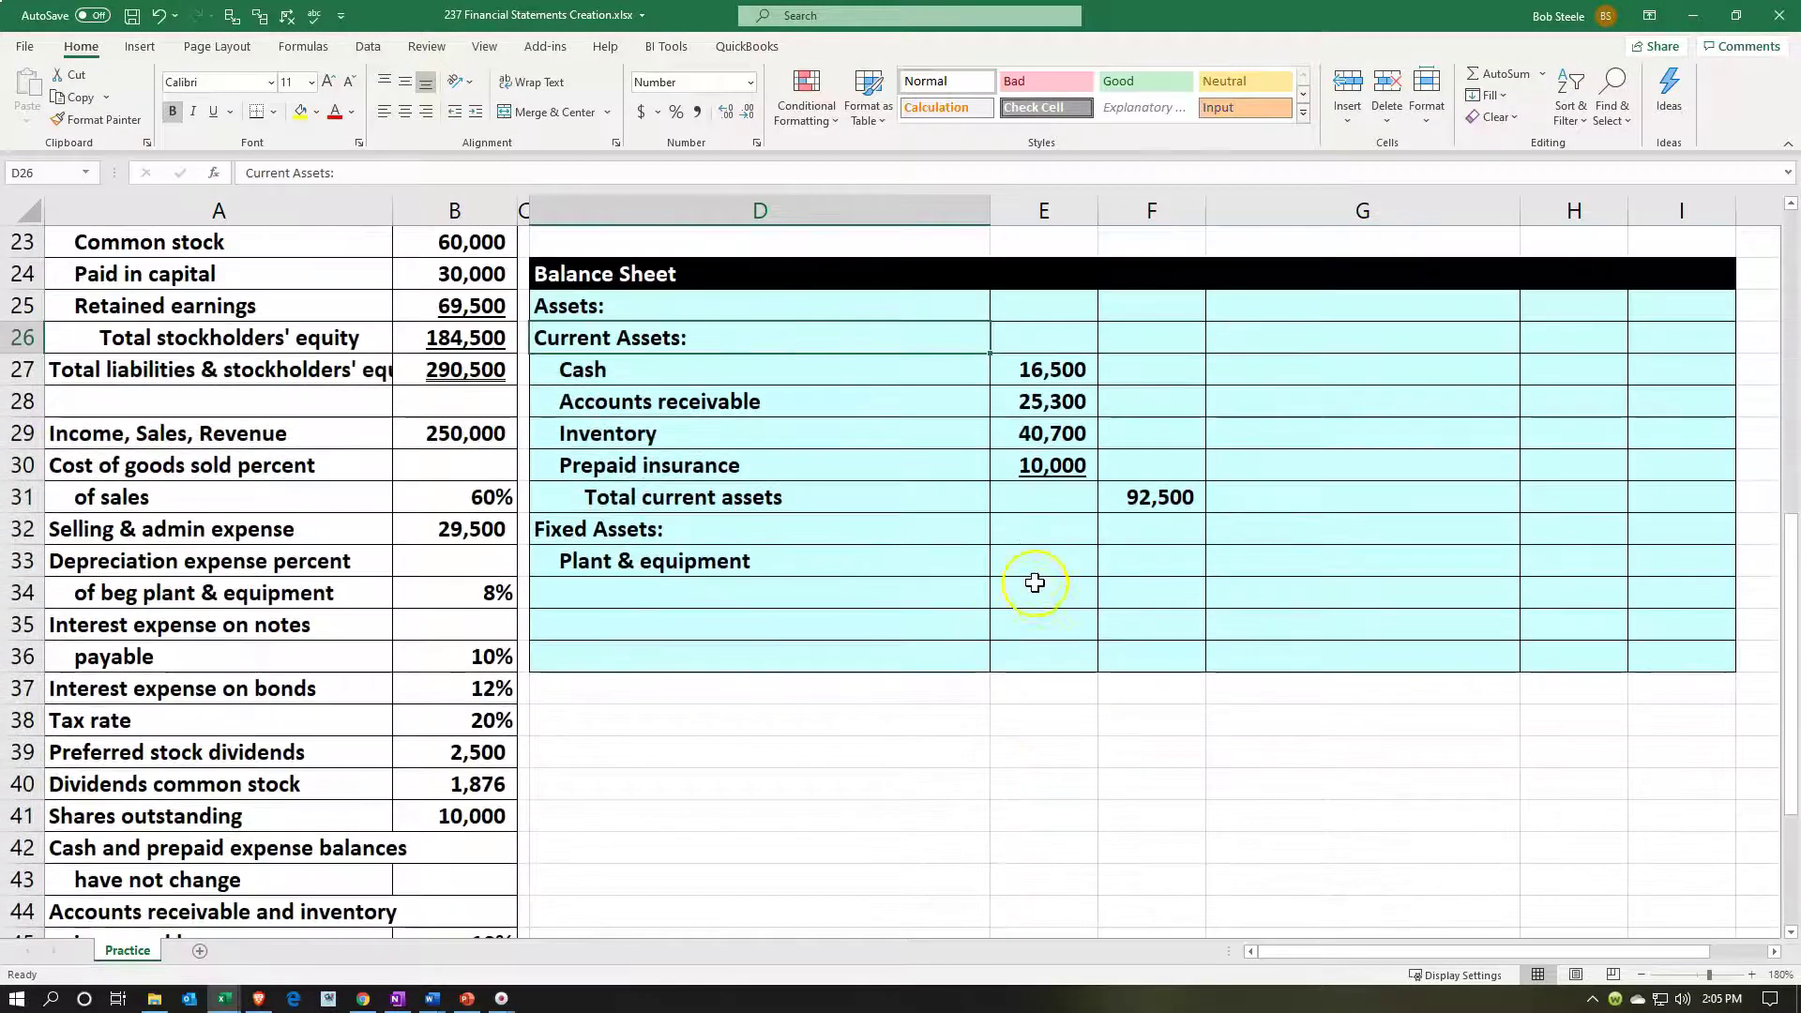
left_click(1034, 562)
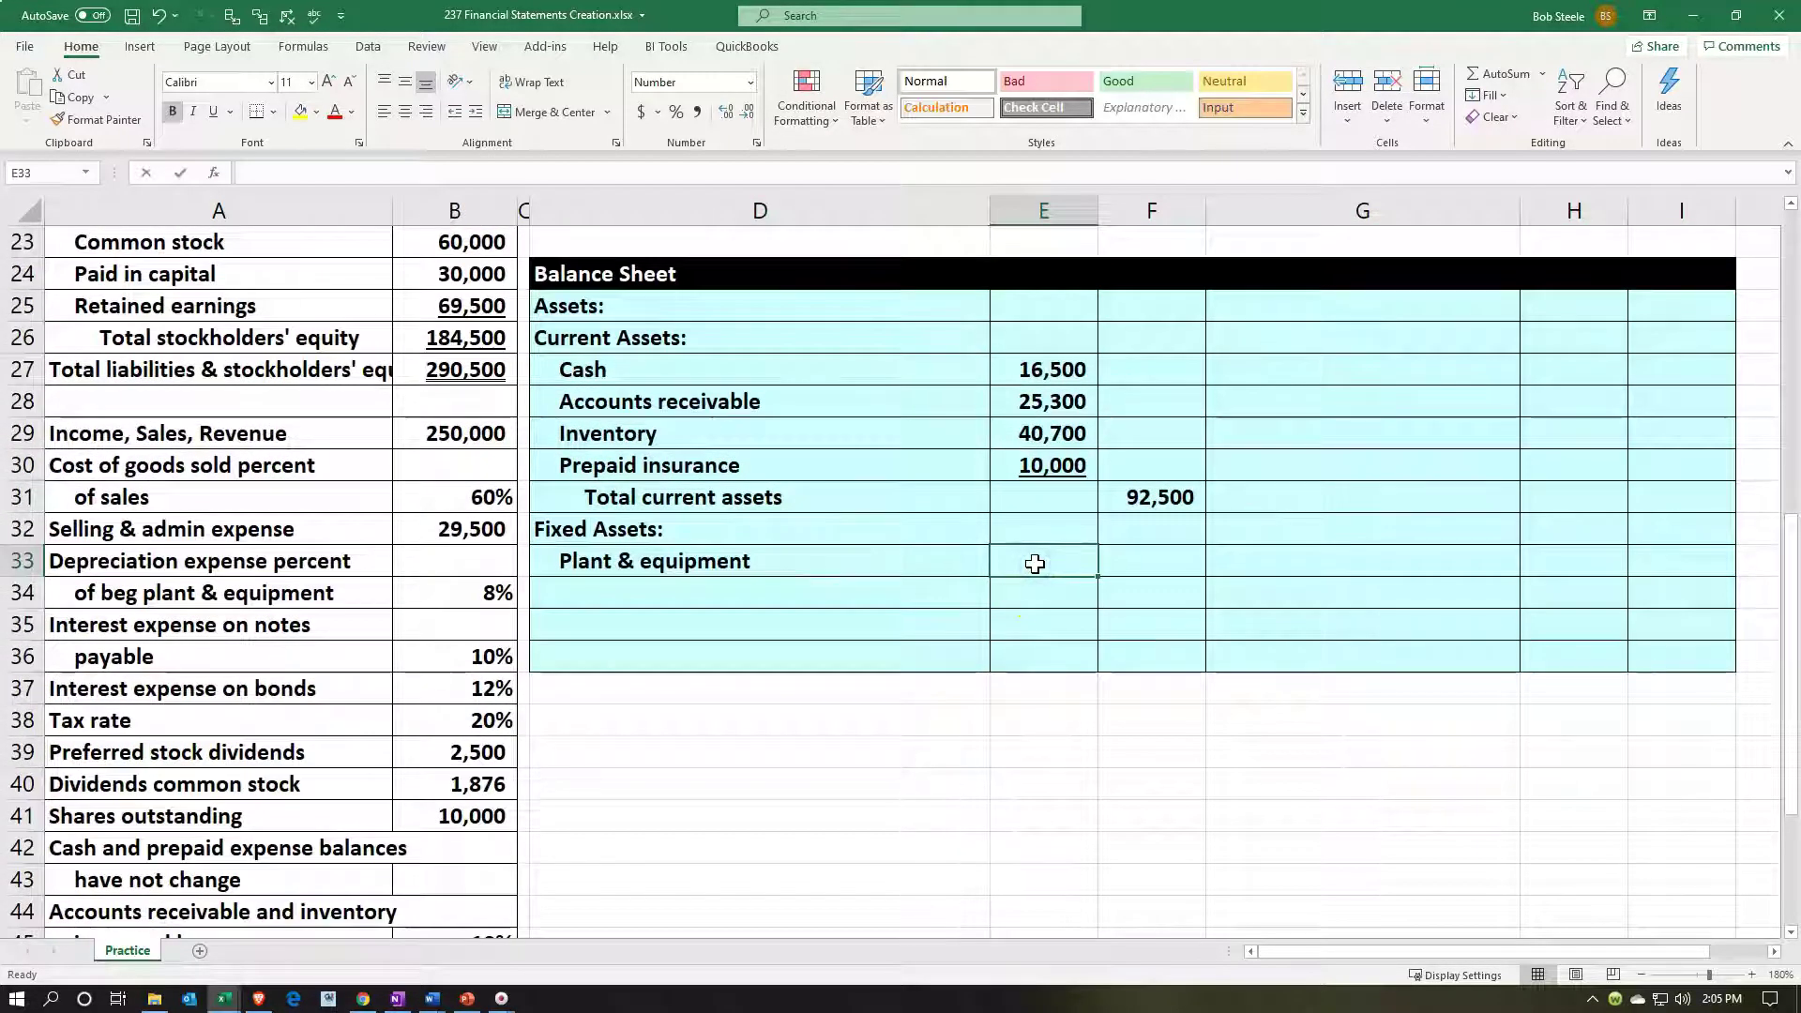
type("=")
key("Left")
key("Left")
key("Left")
key("Left")
key("Up")
key("Up")
key("Up")
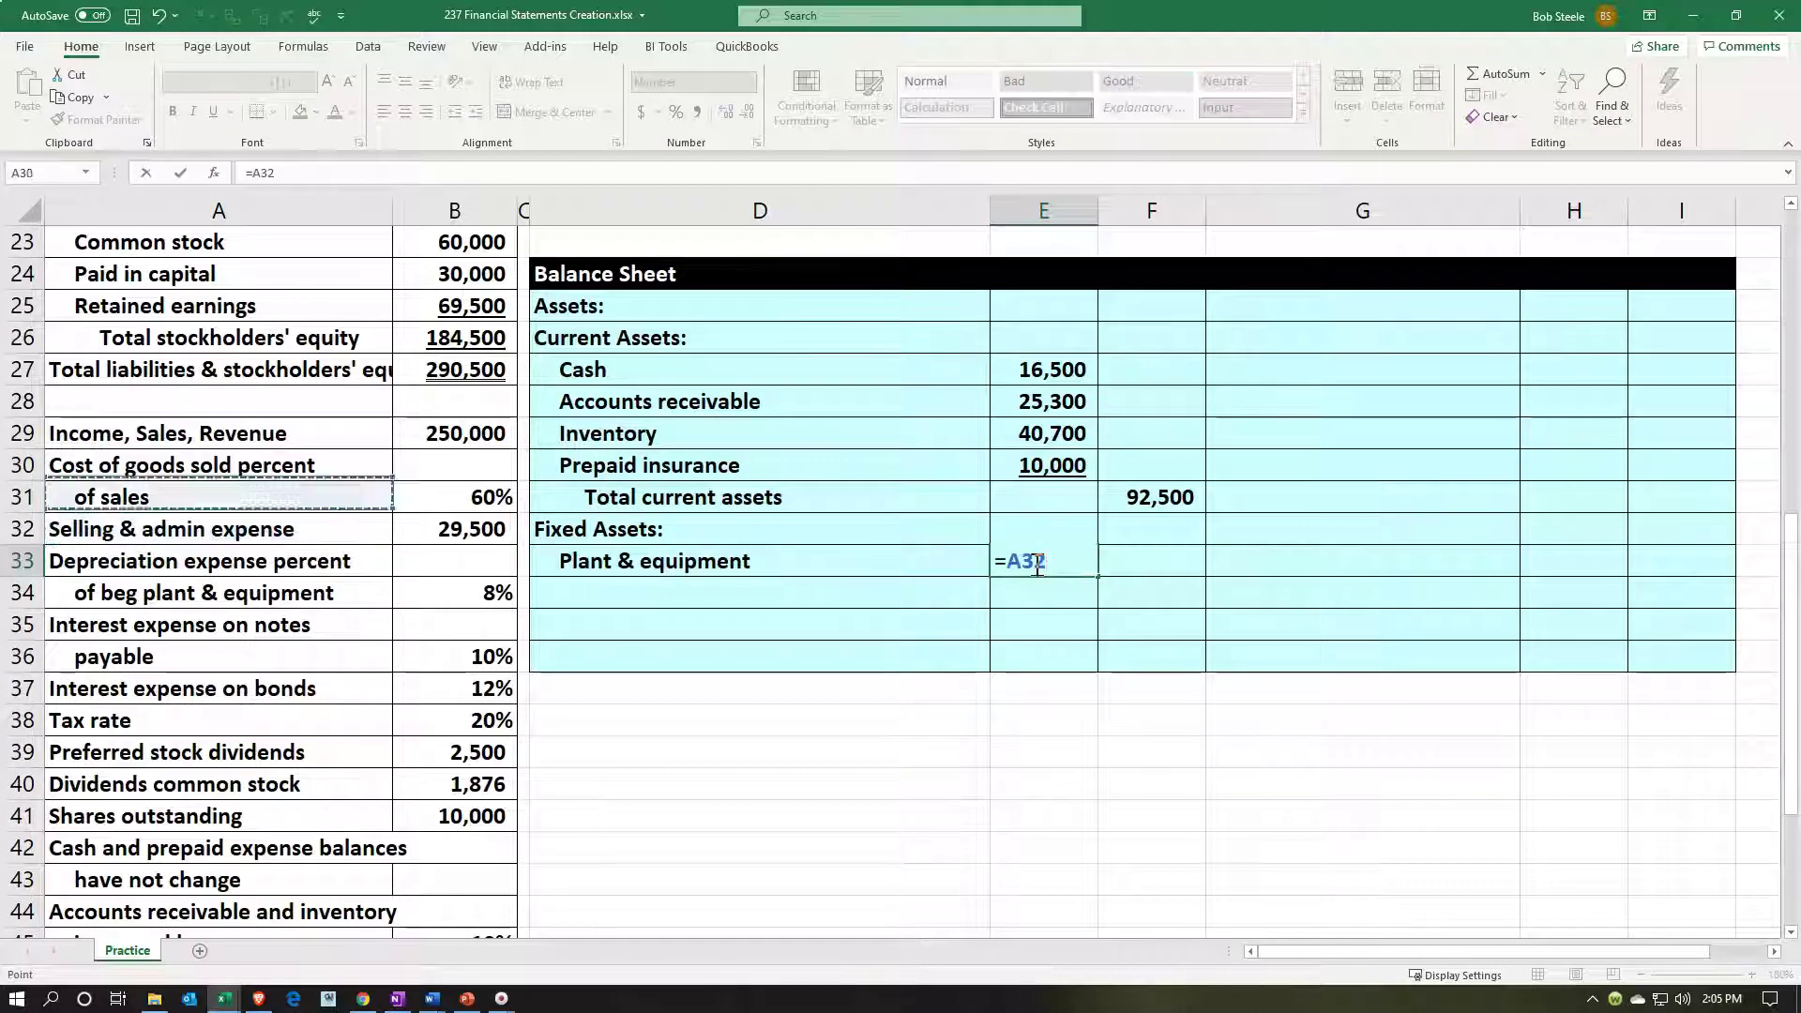
key("Up")
key("Up")
key("Up")
key("Up")
key("Up")
key("Up")
key("Up")
key("Up")
key("Up")
key("Up")
key("Up")
key("Up")
key("Up")
key("Up")
key("Down")
key("Down")
key("Down")
key("Down")
key("Up")
key("Up")
key("Up")
key("Up")
key("Up")
key("Up")
key("Up")
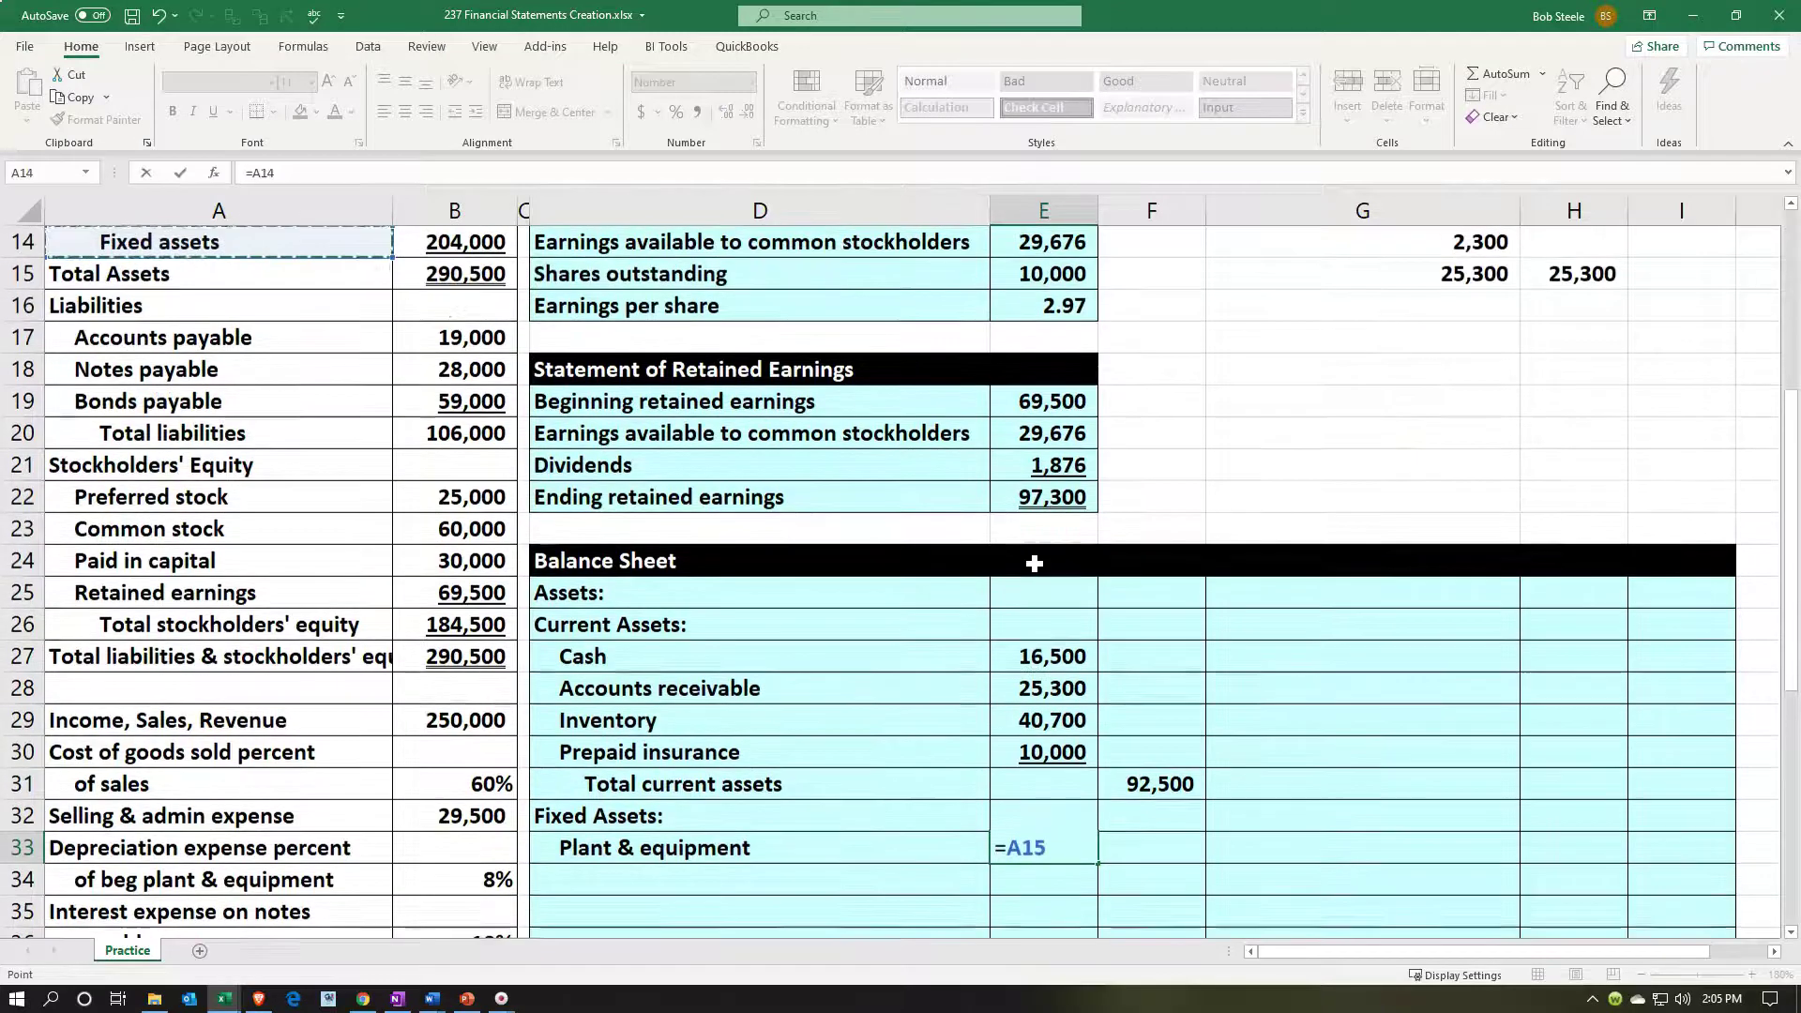
key("Up")
key("Up")
key("Up")
key("Up")
key("Down")
key("Down")
key("Right")
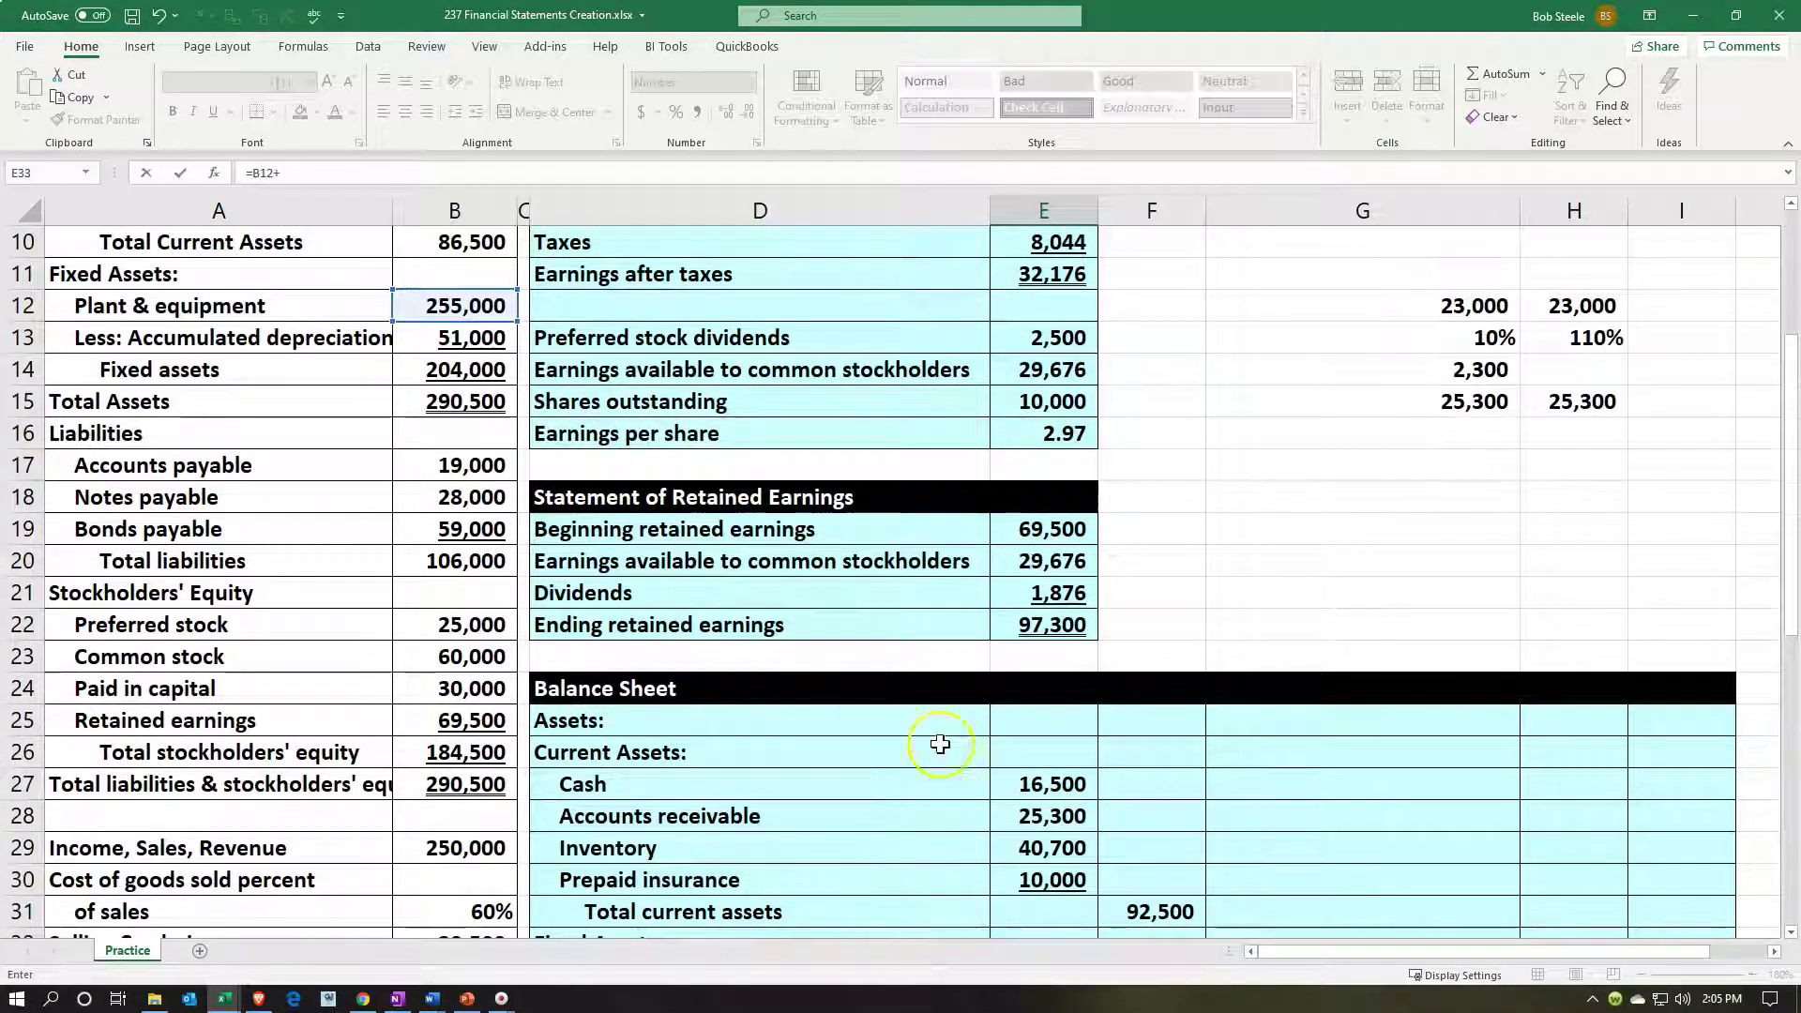
scroll(857, 715, "down", 6)
scroll(859, 713, "down", 2)
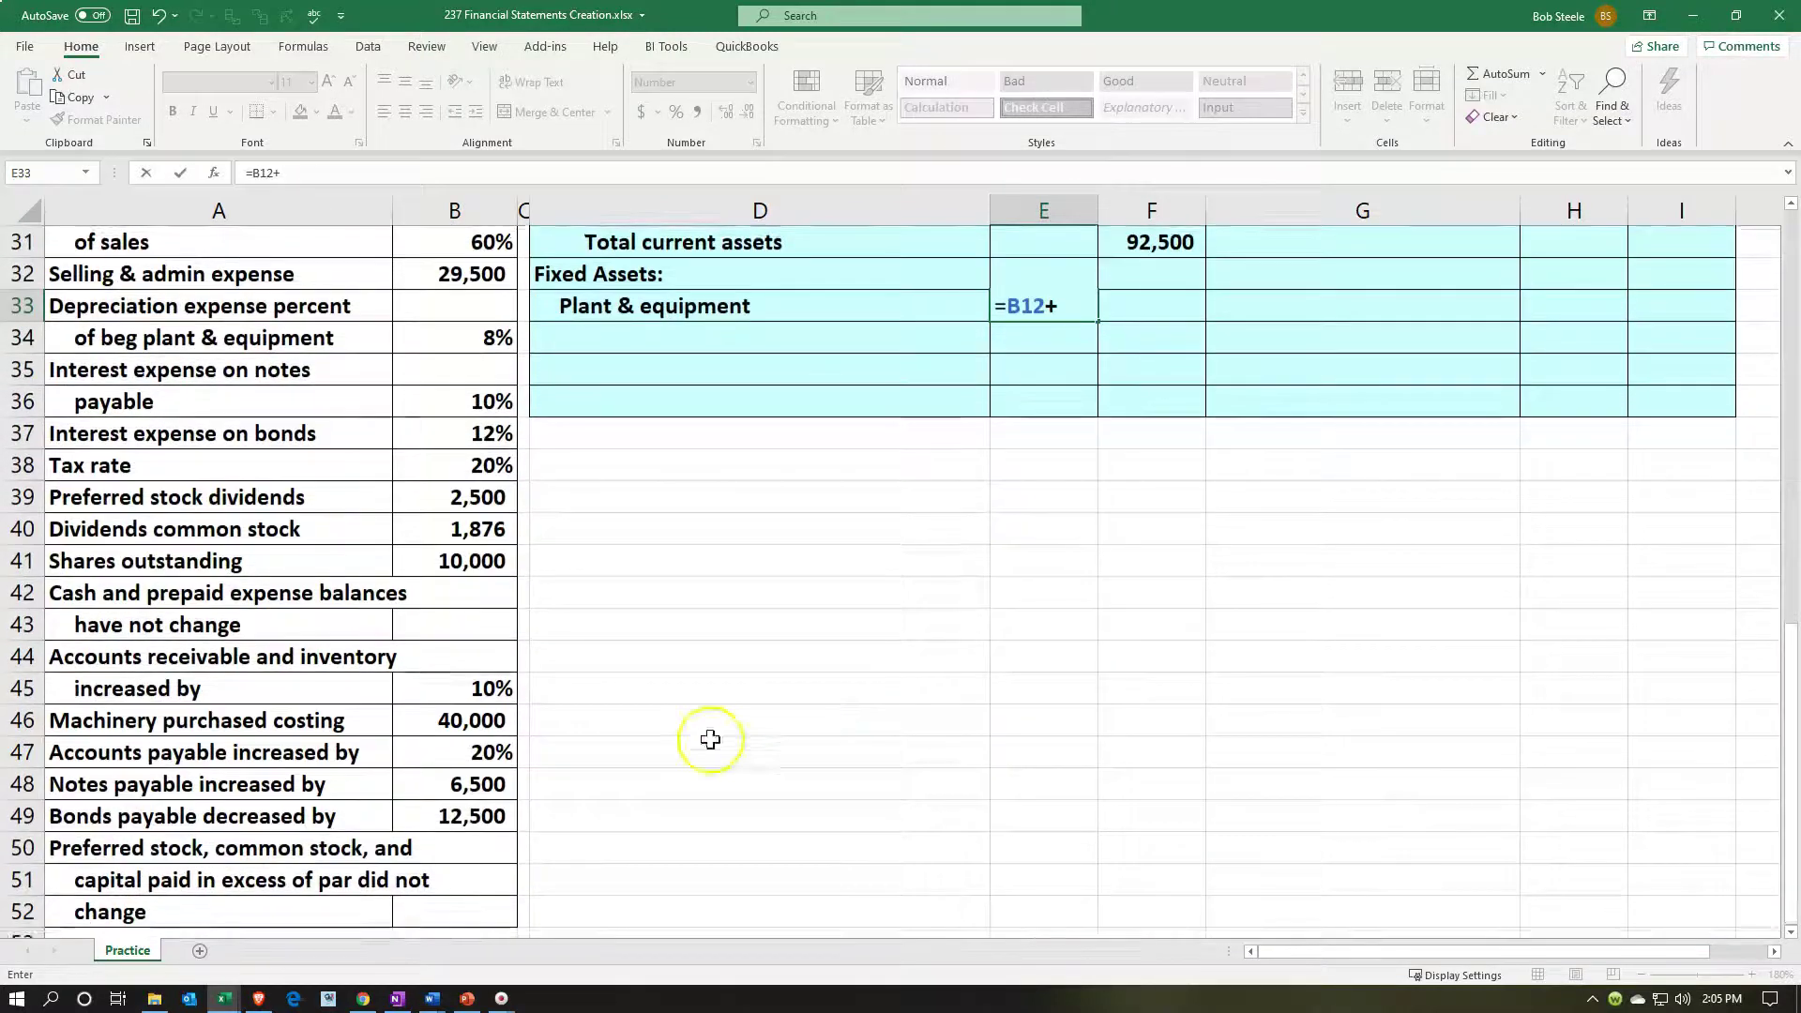
left_click(506, 721)
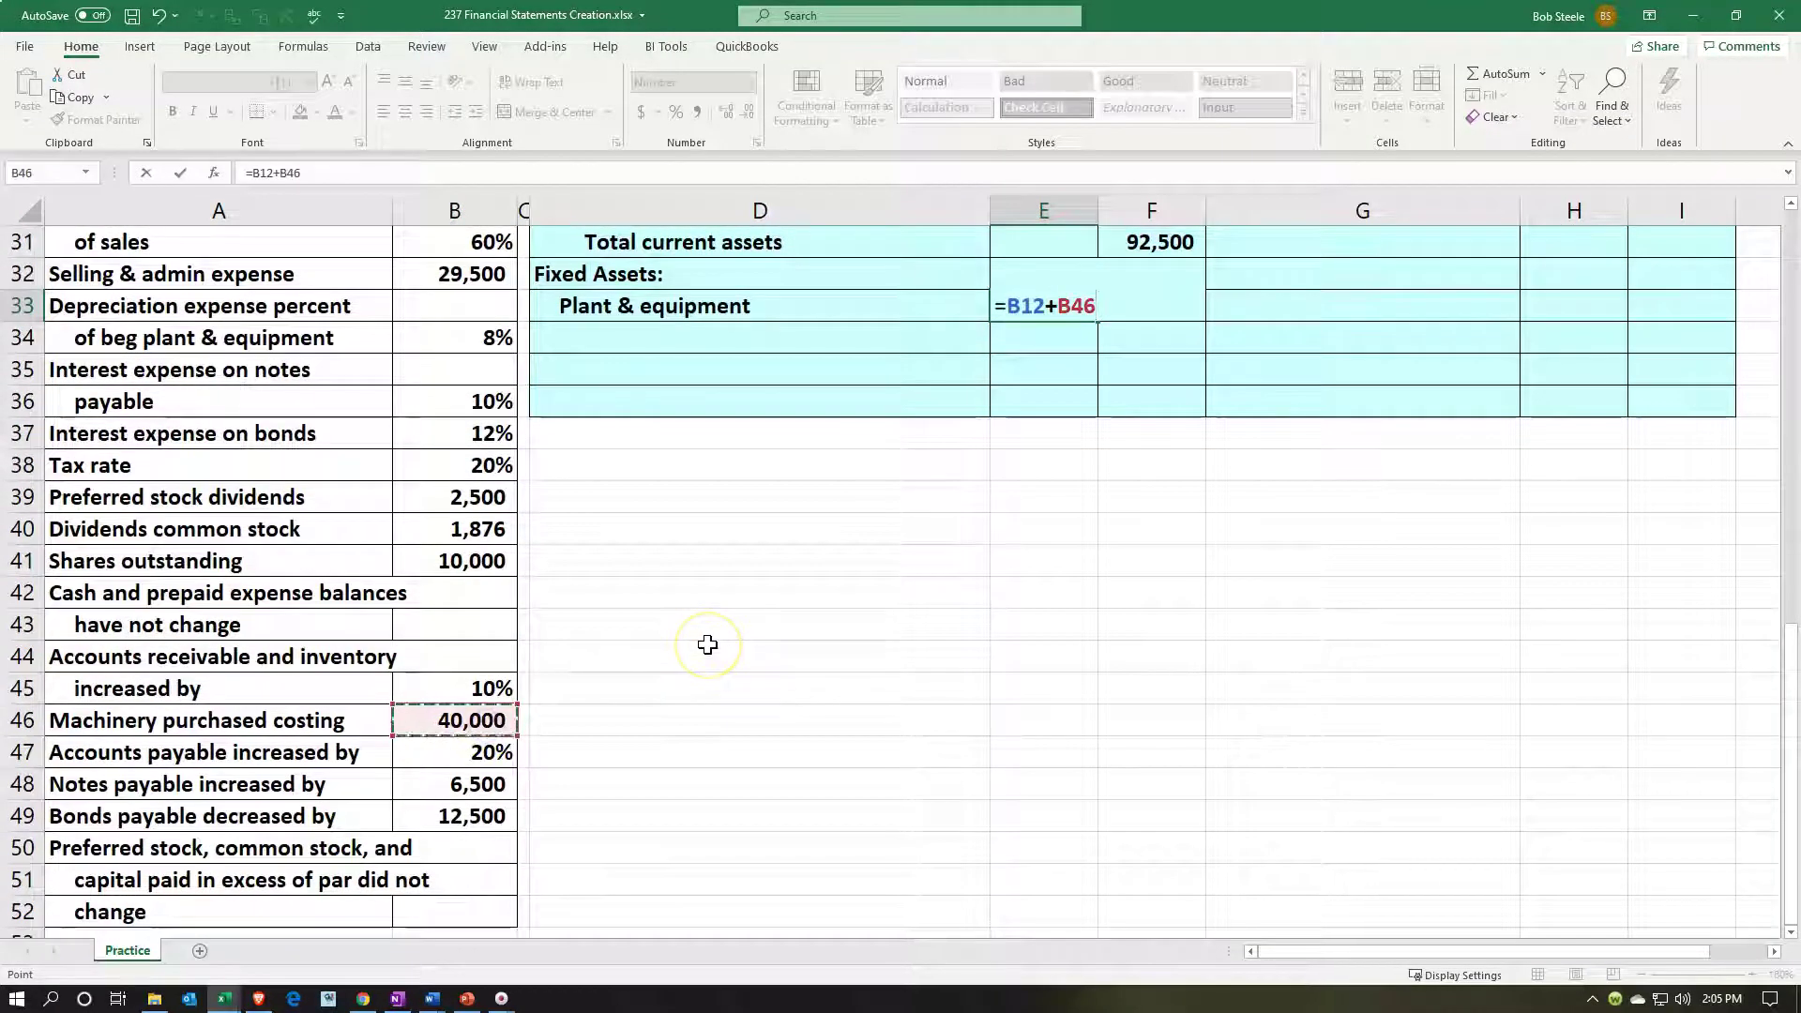
key("Return")
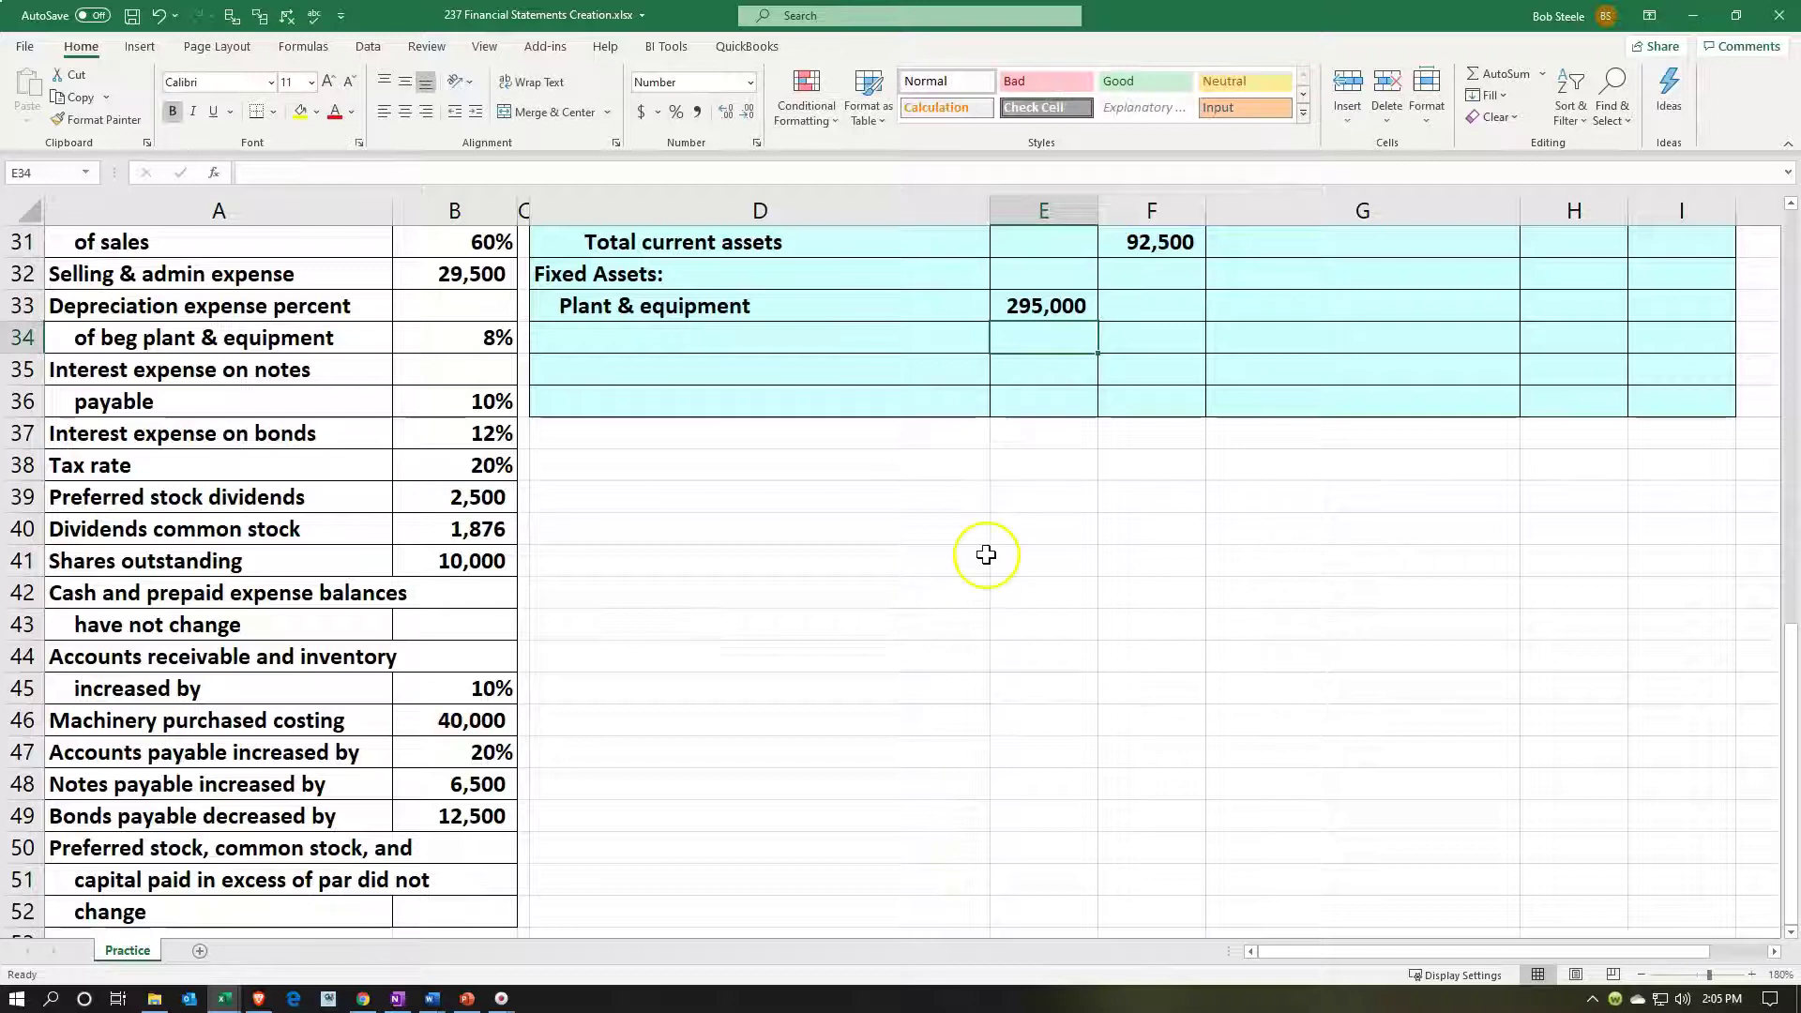
Step: Link D34 to the "Less: Accumulated depreciation" label in A13 and indent it one level
scroll(981, 554, "up", 2)
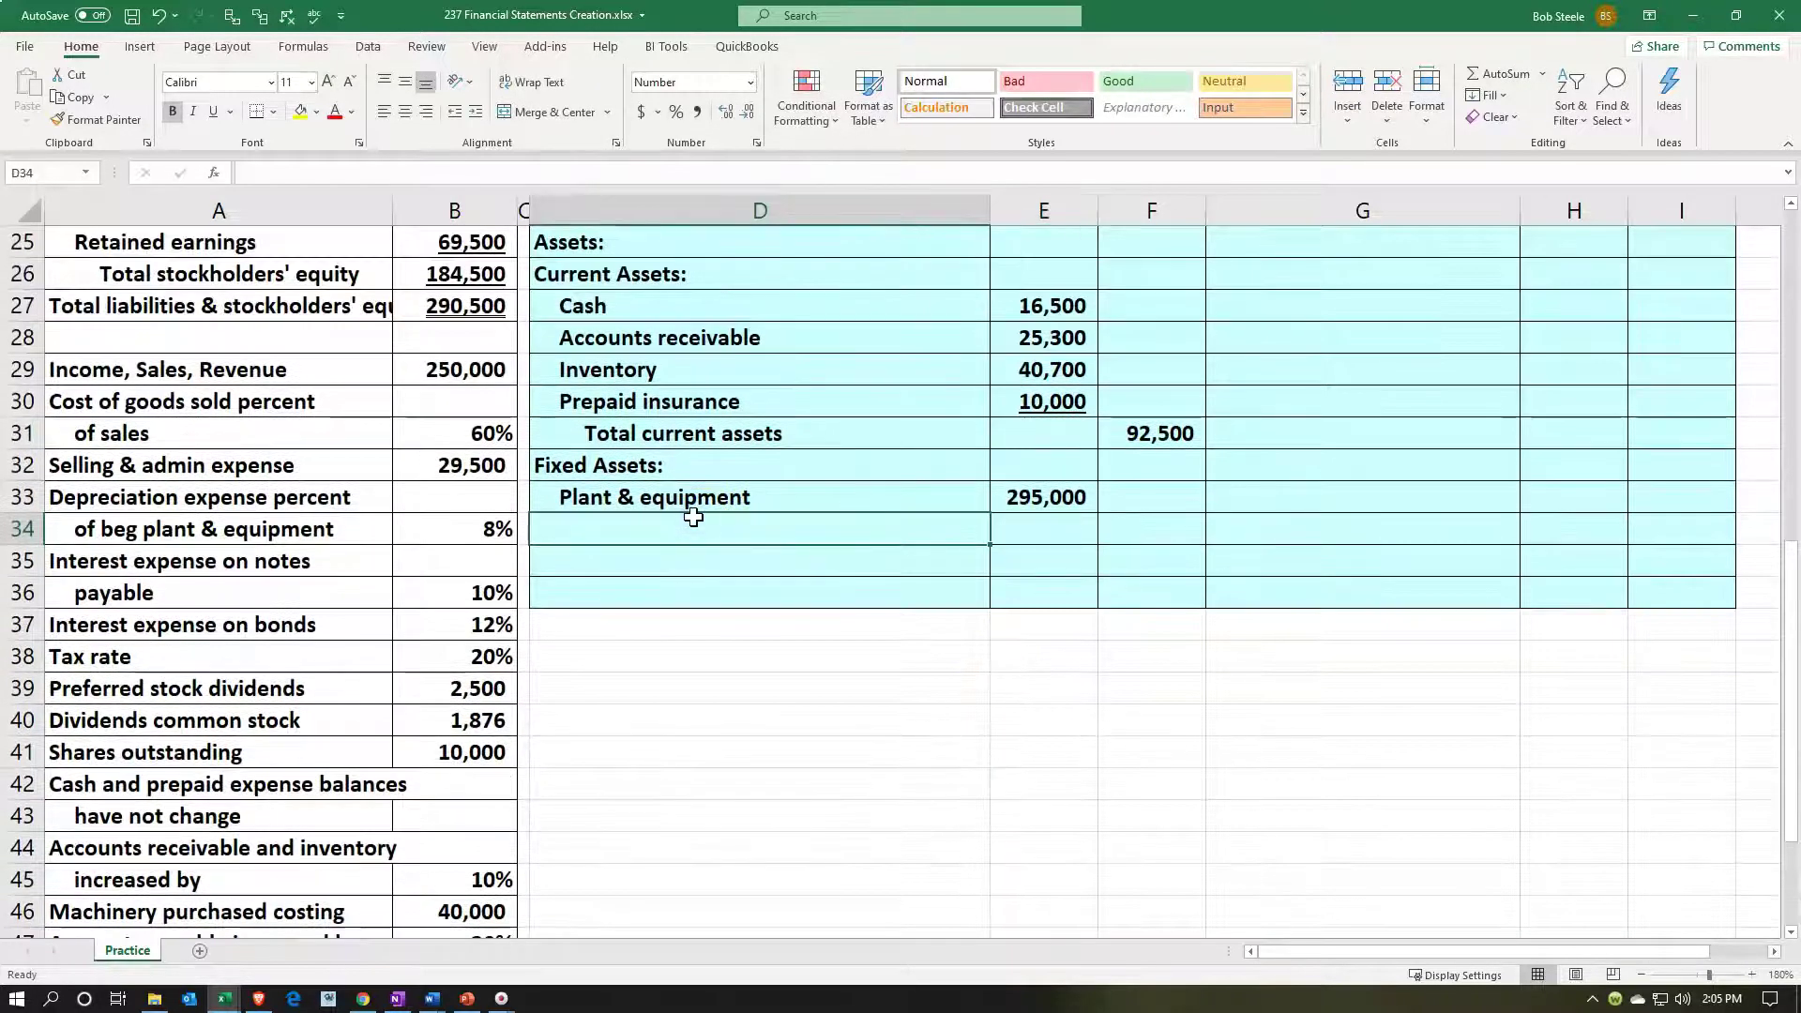
type("=")
key("Left")
key("Left")
key("Left")
key("Up")
key("Up")
key("Up")
key("Up")
key("Up")
key("Up")
key("Up")
key("Up")
key("Up")
key("Up")
key("Up")
key("Up")
key("Up")
key("Up")
key("Up")
key("Up")
key("Up")
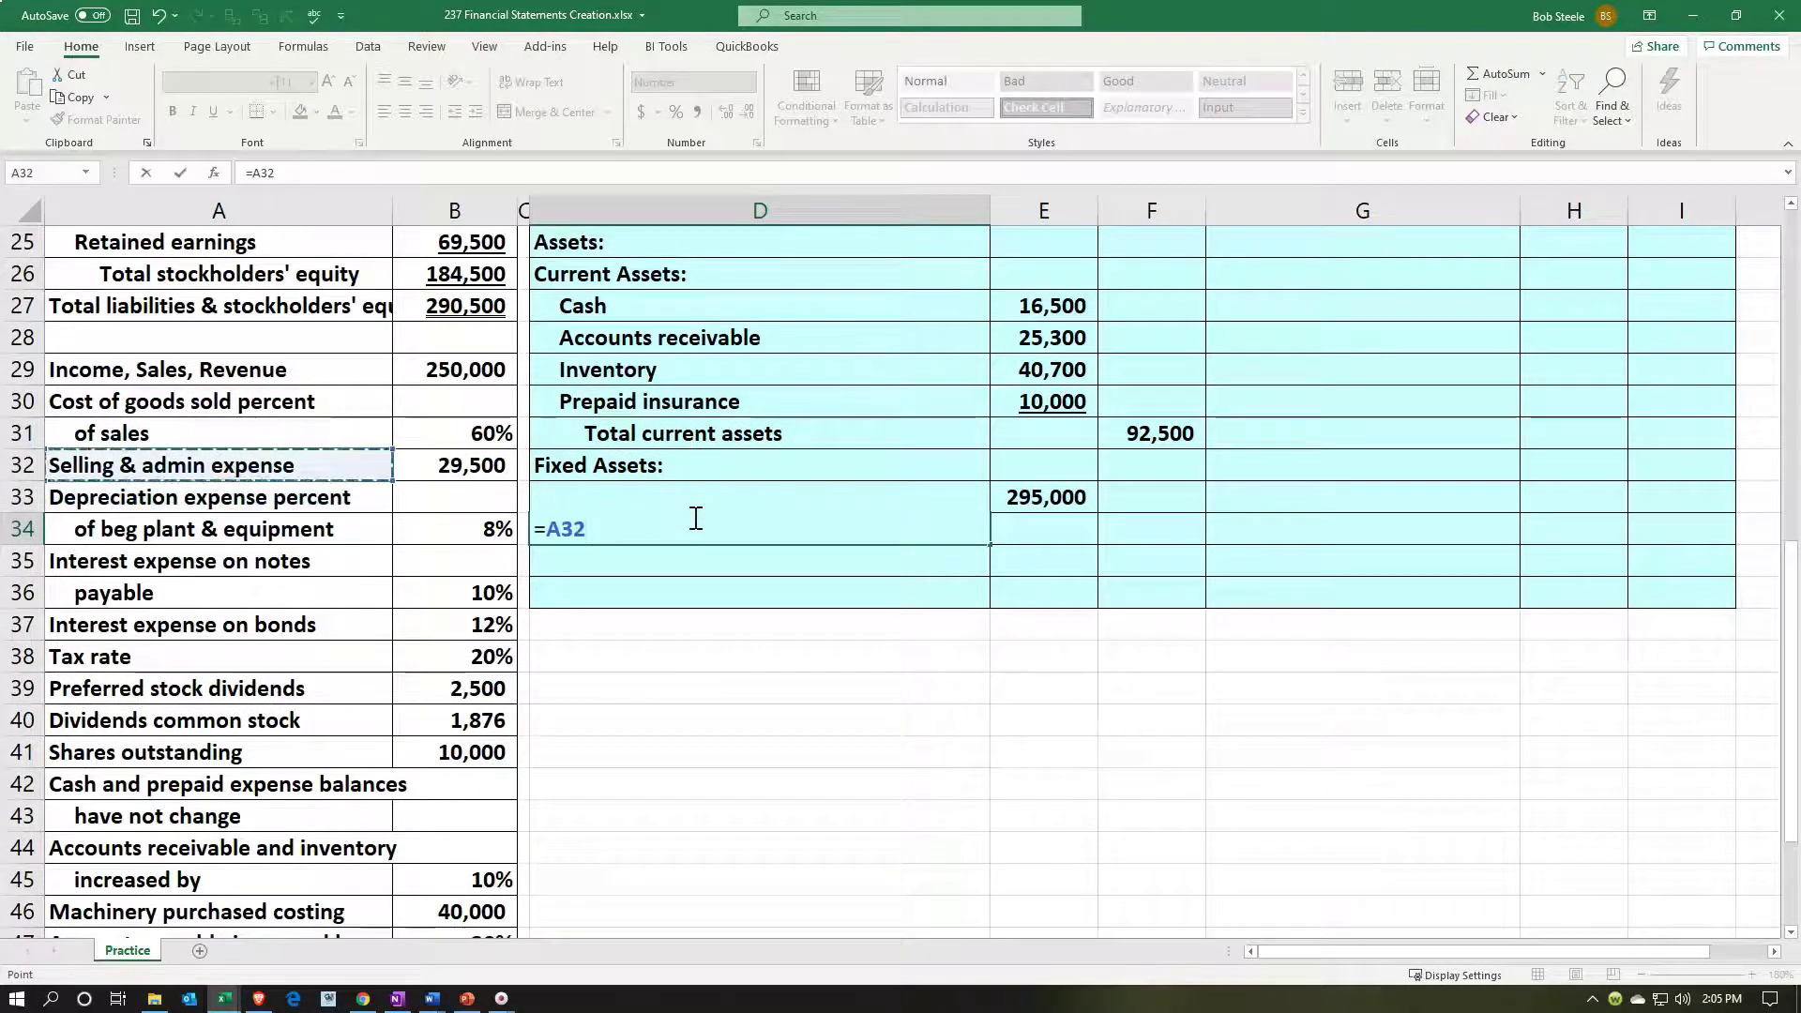
key("Up")
key("Up")
key("Up")
key("Up")
key("Up")
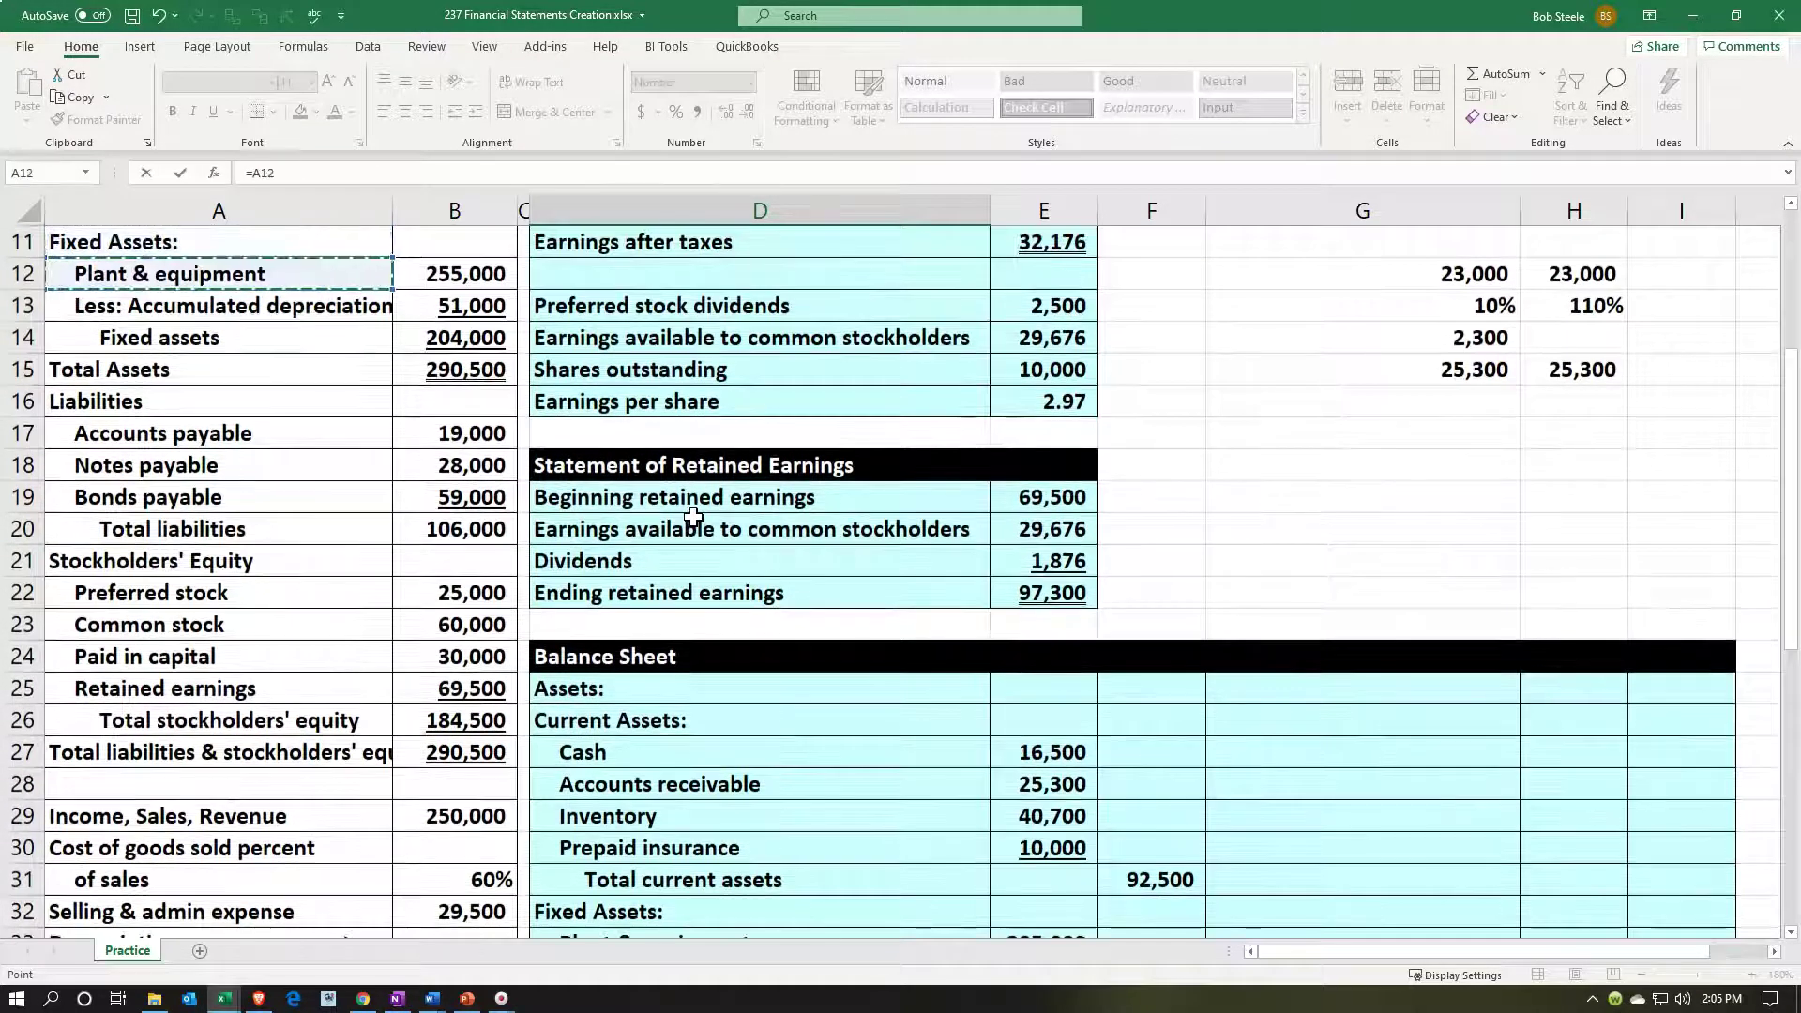
key("Down")
key("Return")
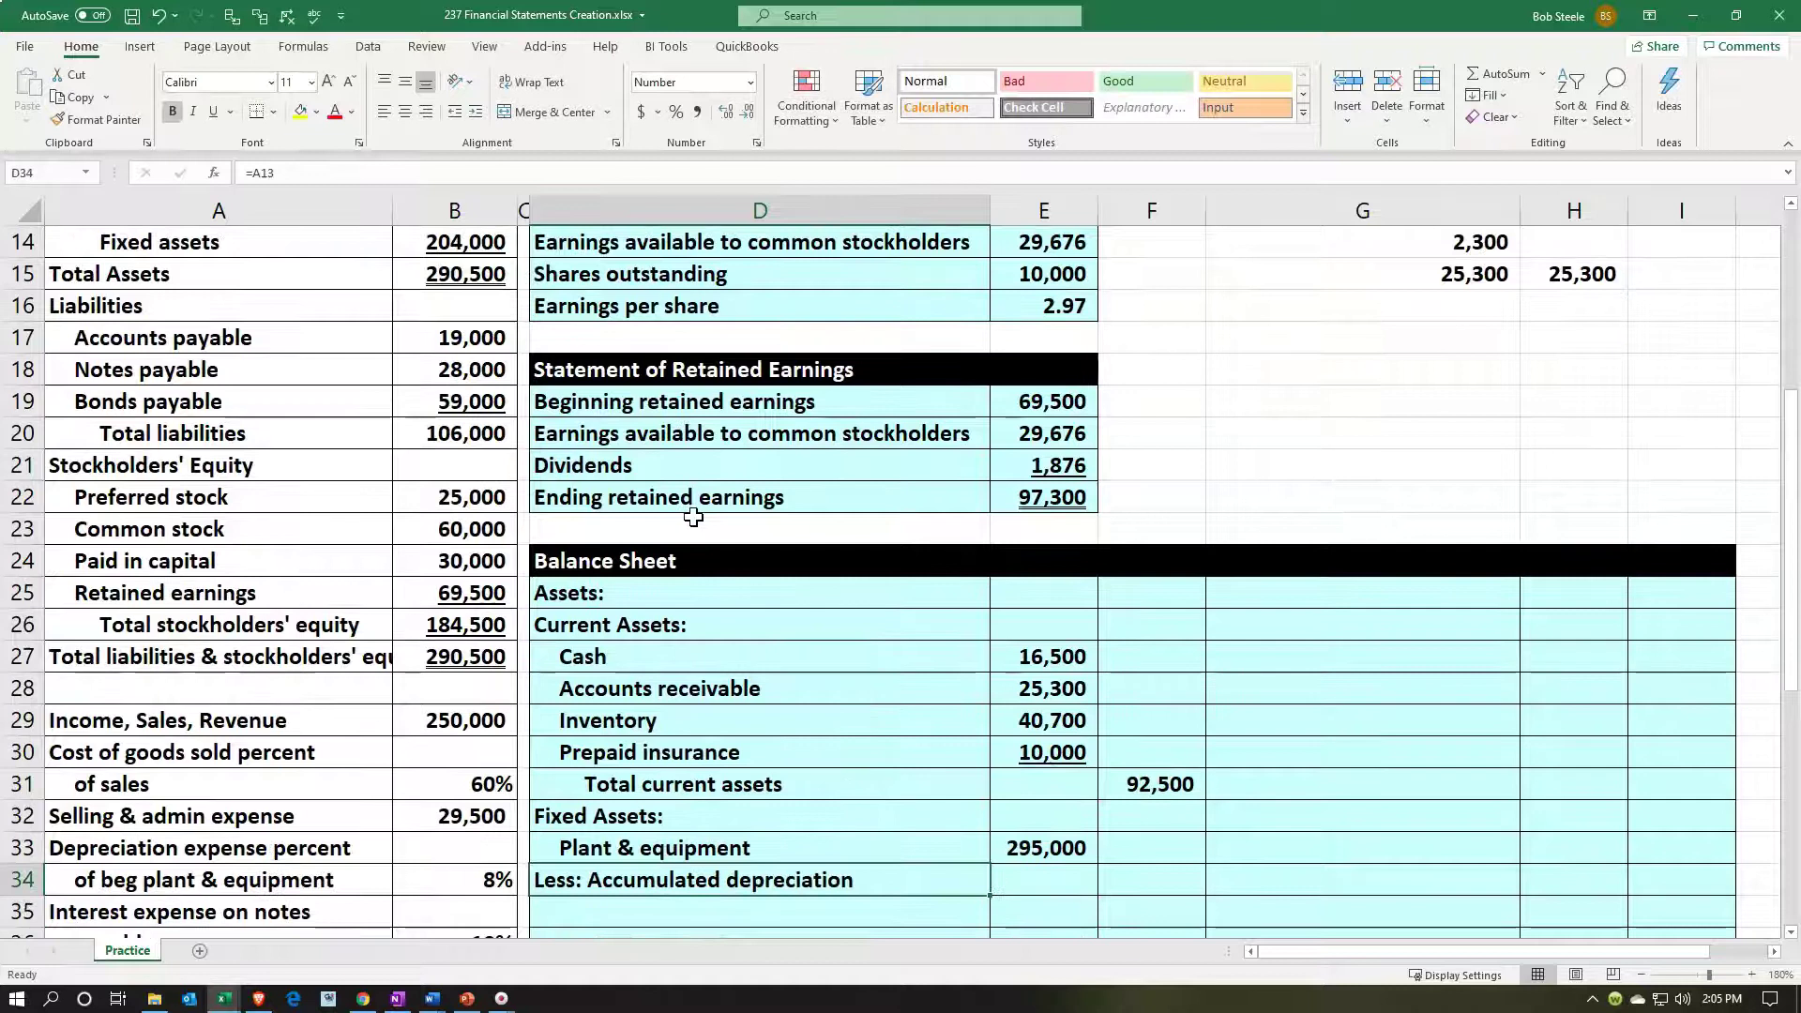
left_click(476, 111)
Step: Calculate accumulated depreciation in E34 as the beginning balance plus the income statement's depreciation expense, using =B13+E6
scroll(790, 670, "down", 1)
scroll(791, 670, "down", 3)
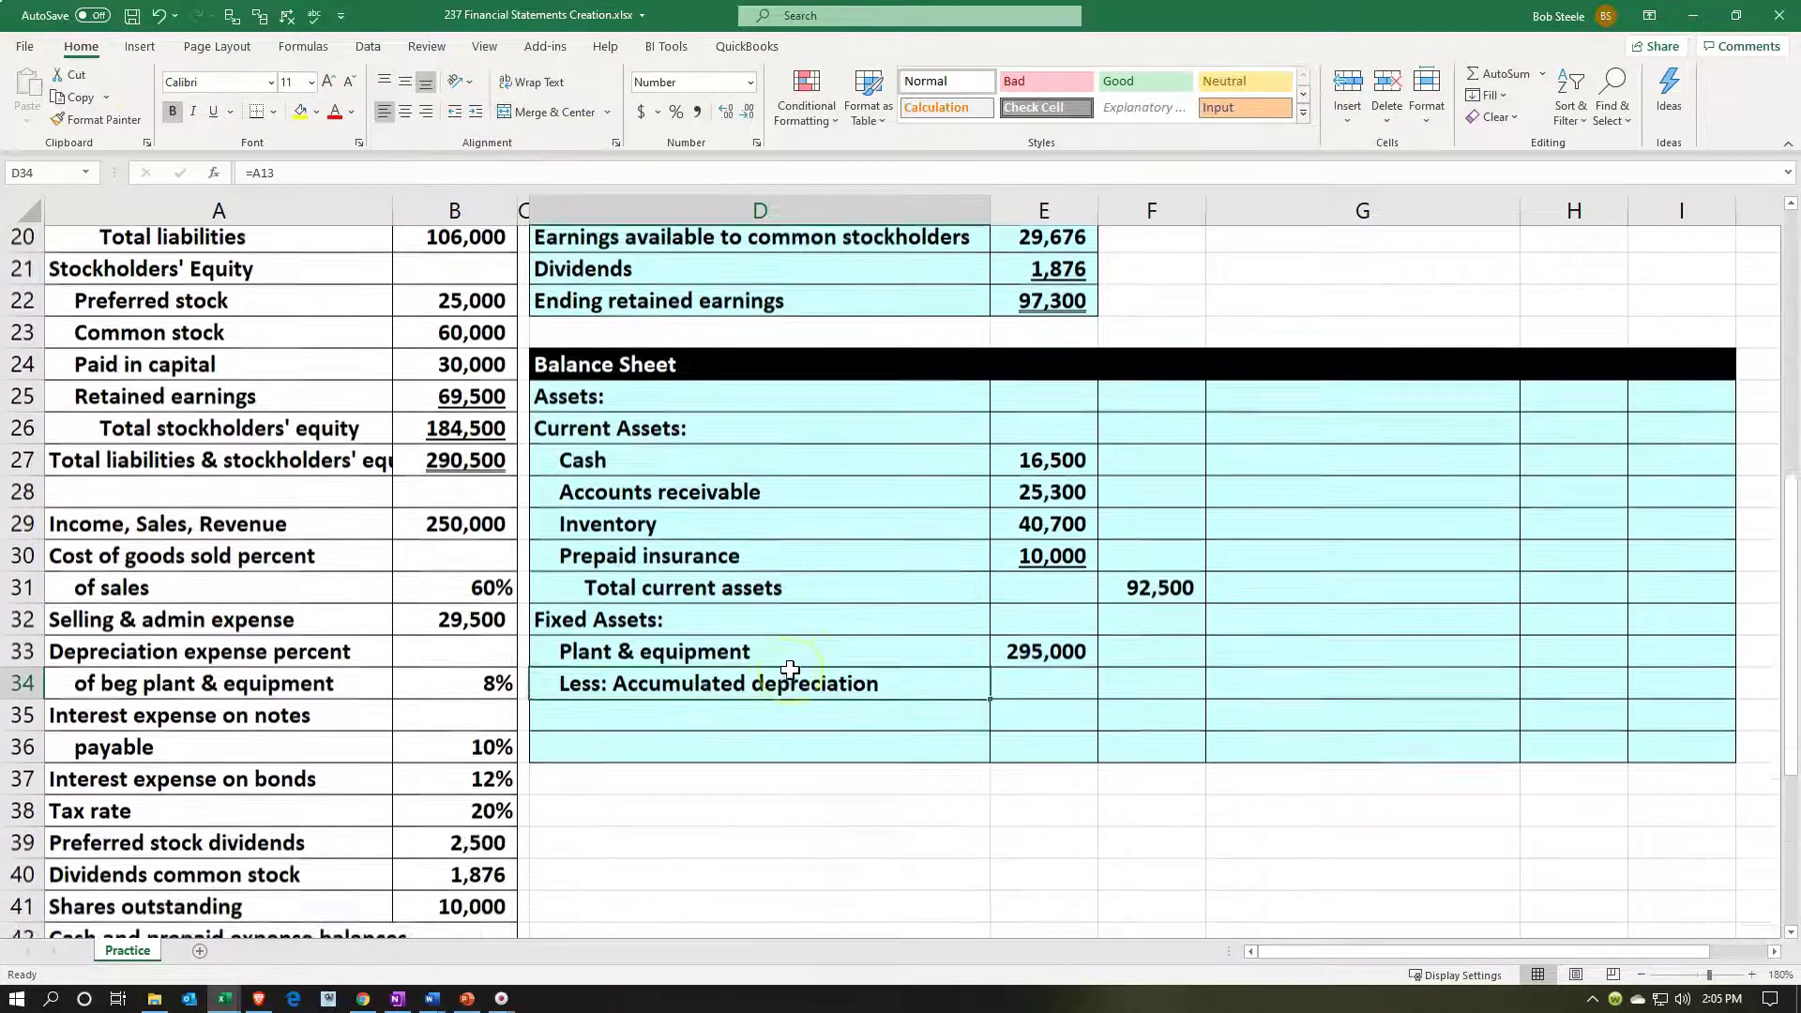
scroll(791, 670, "down", 3)
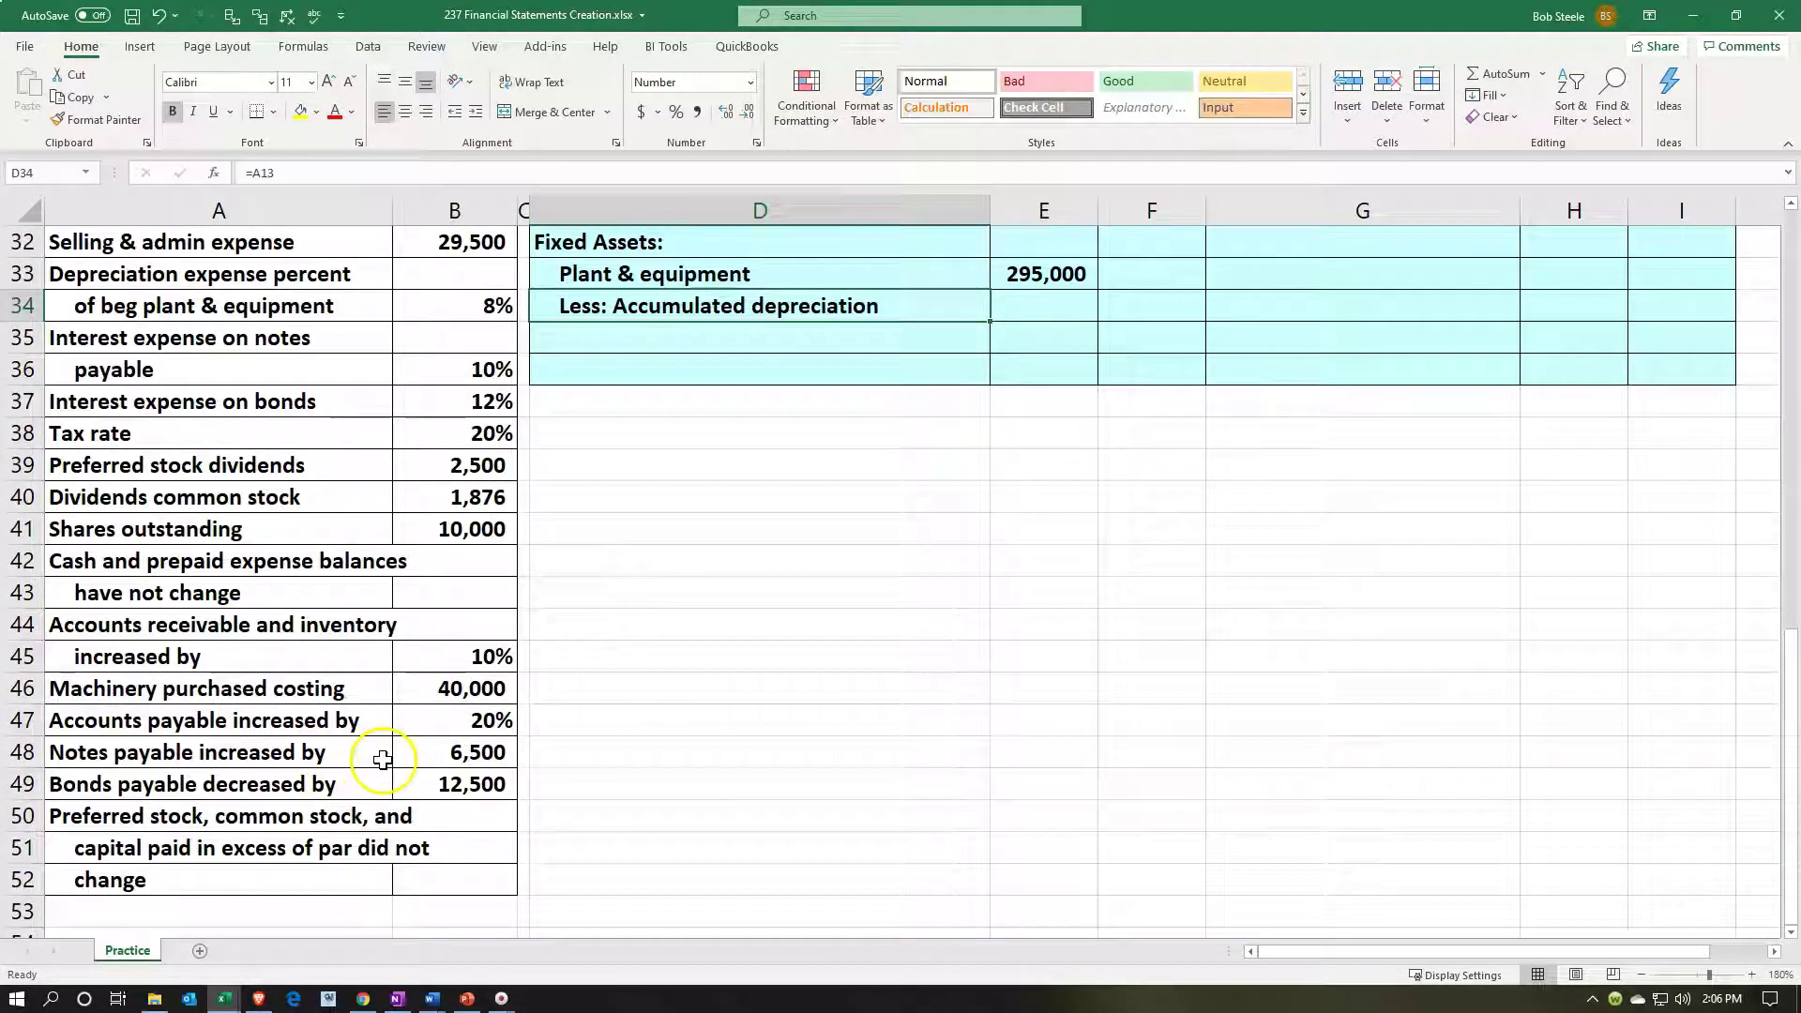
scroll(675, 780, "up", 8)
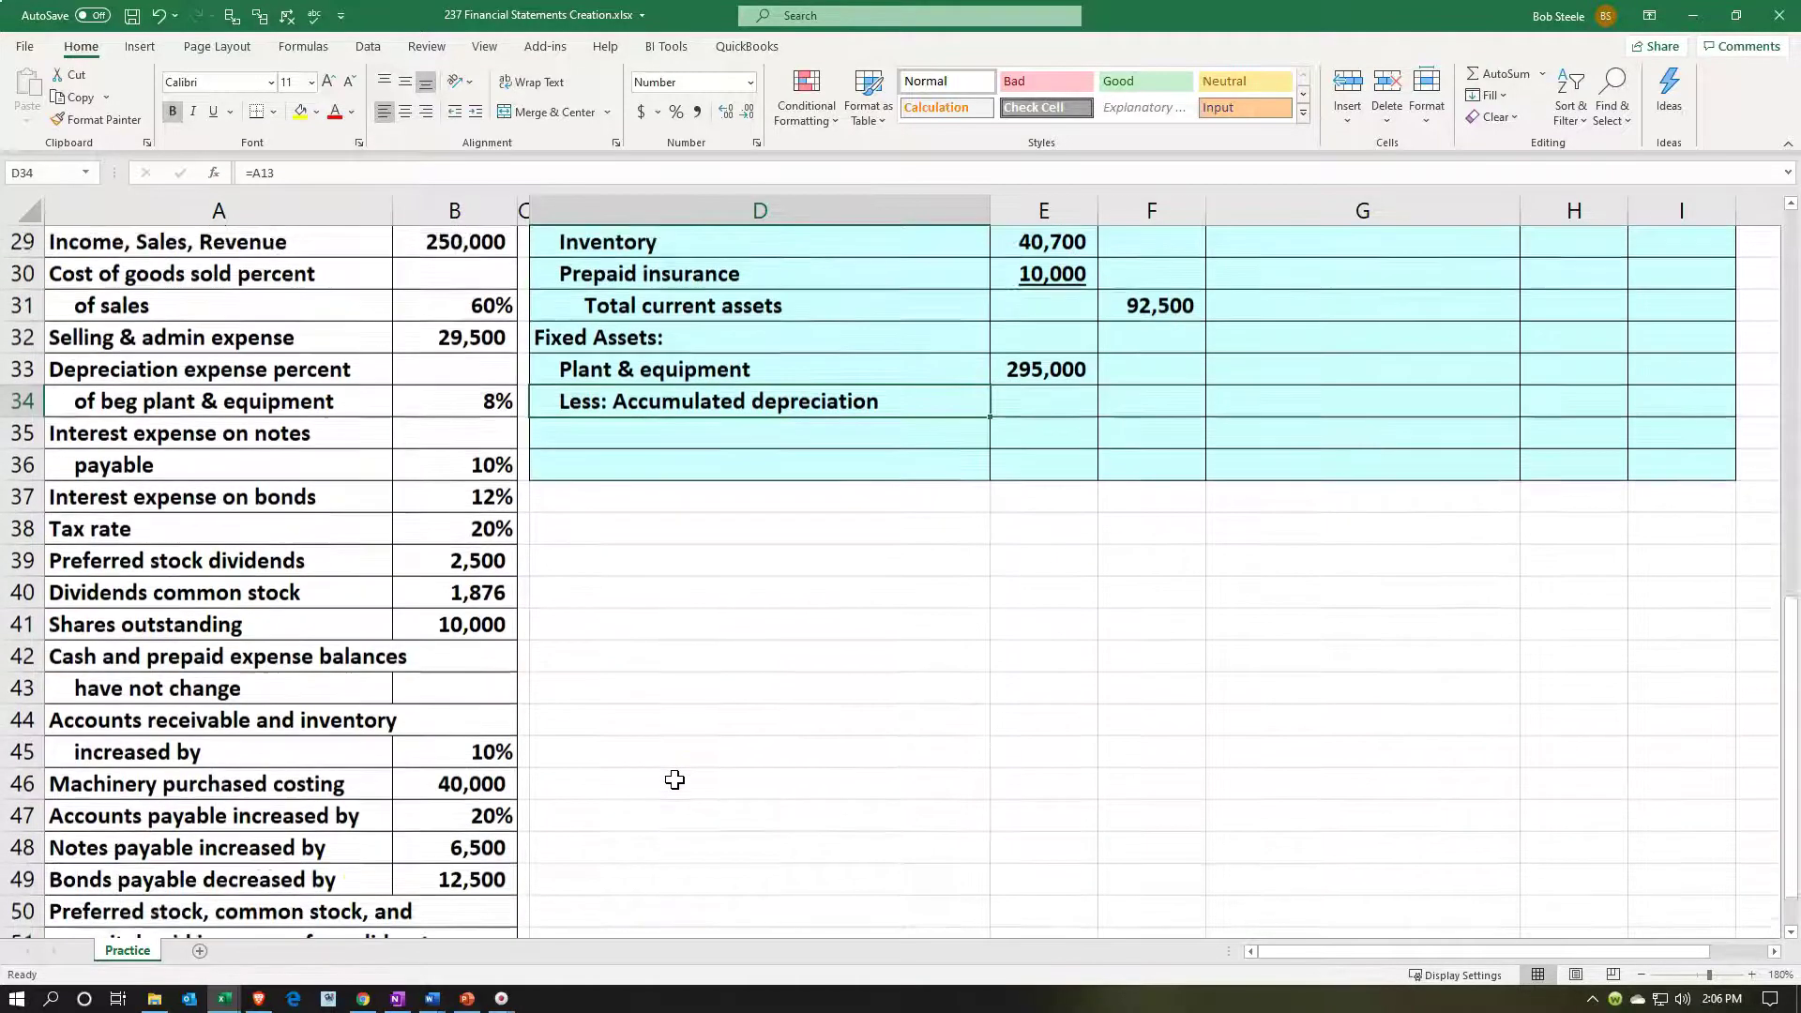
scroll(674, 780, "up", 2)
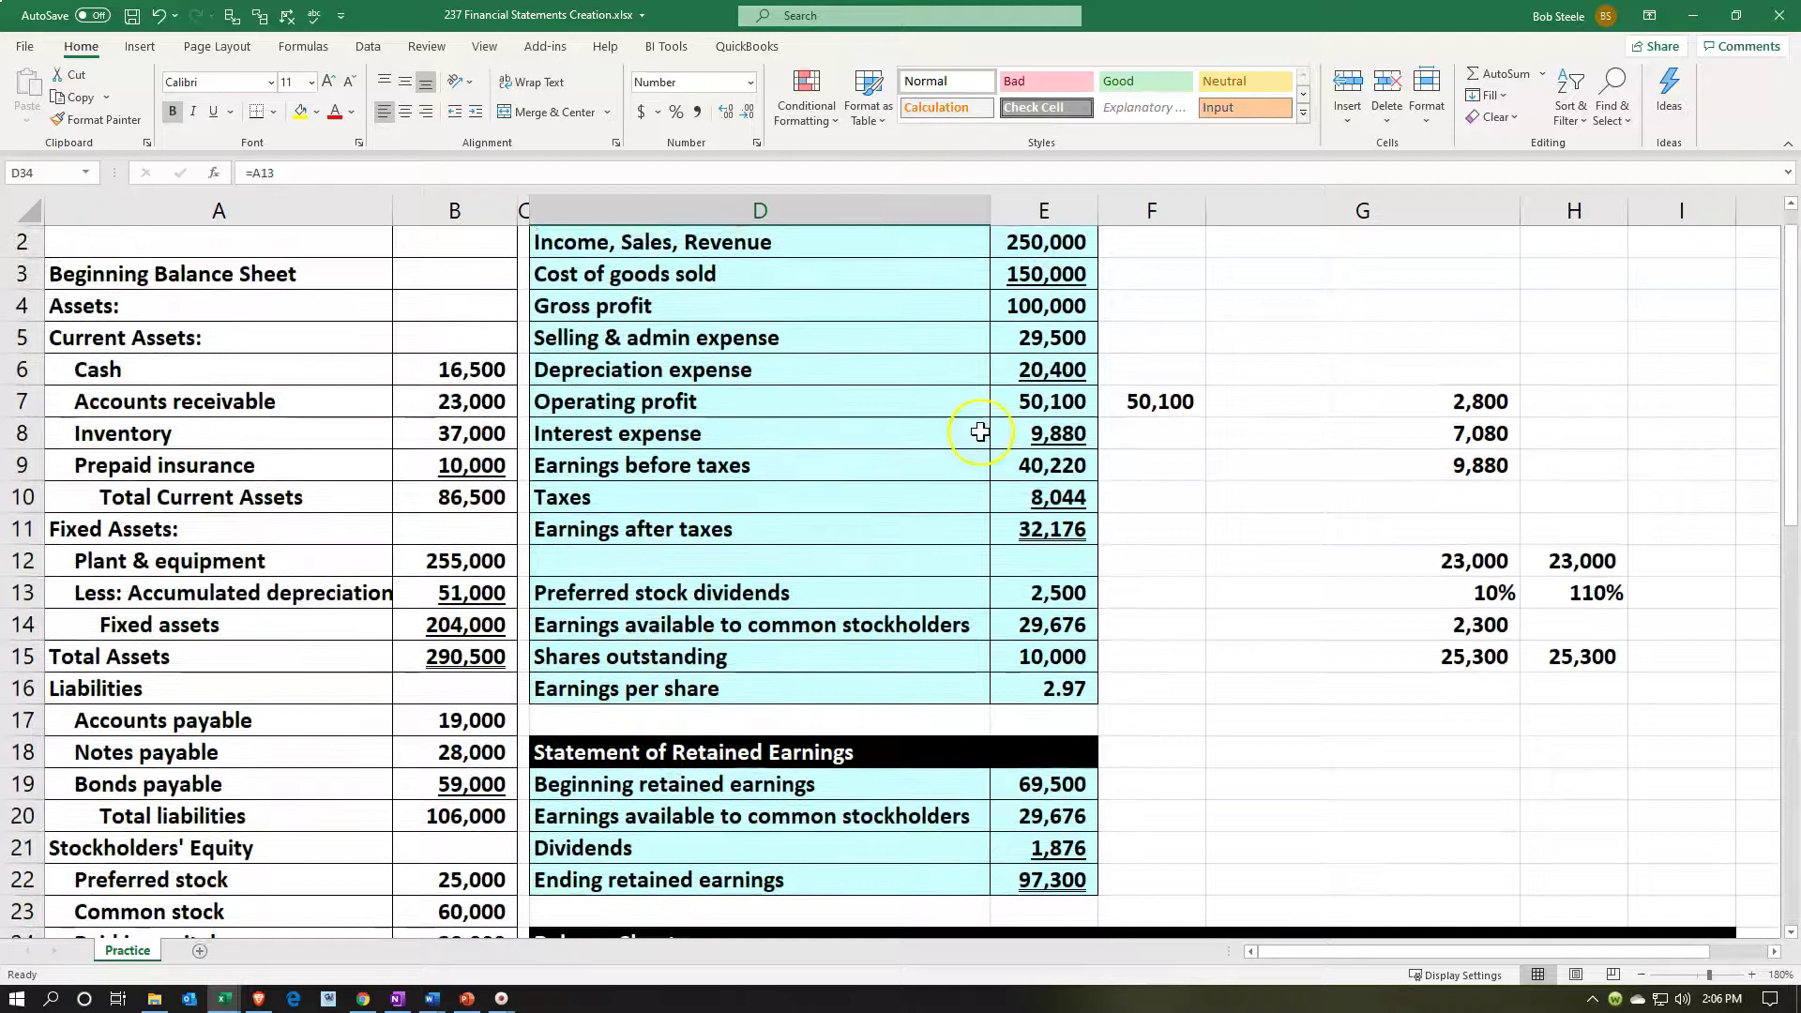
left_click(1054, 373)
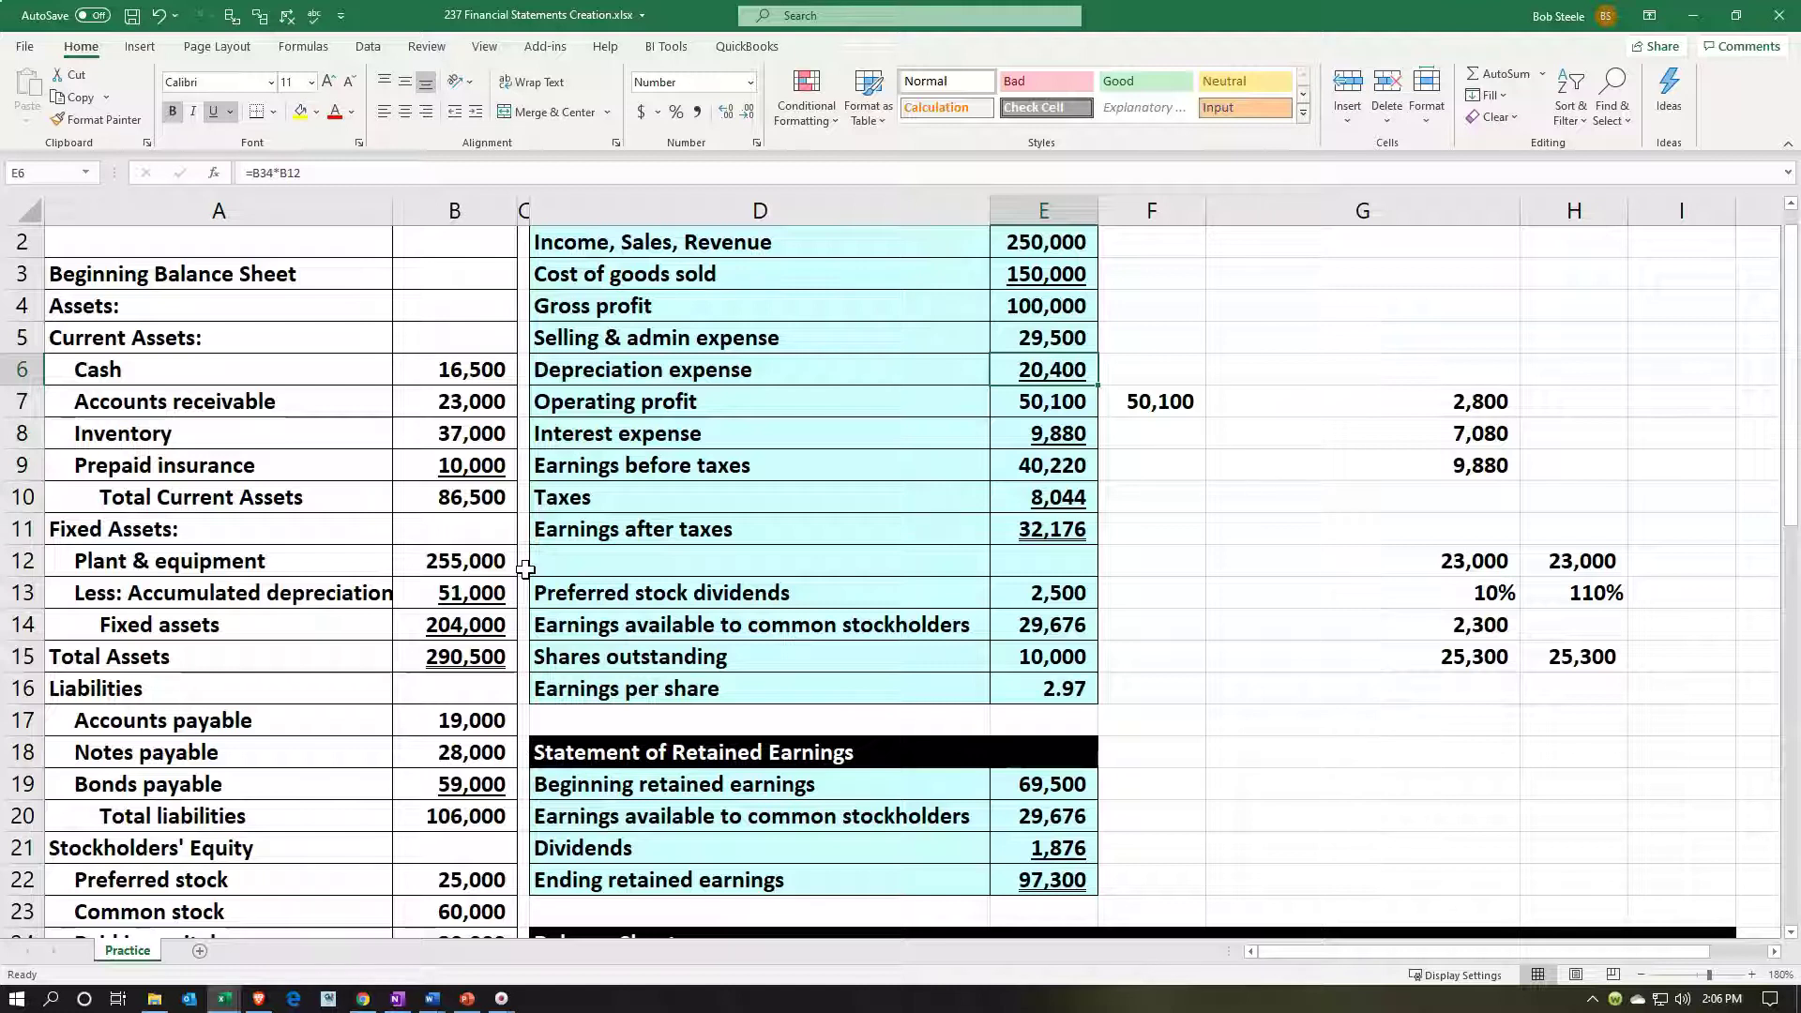
scroll(657, 511, "down", 4)
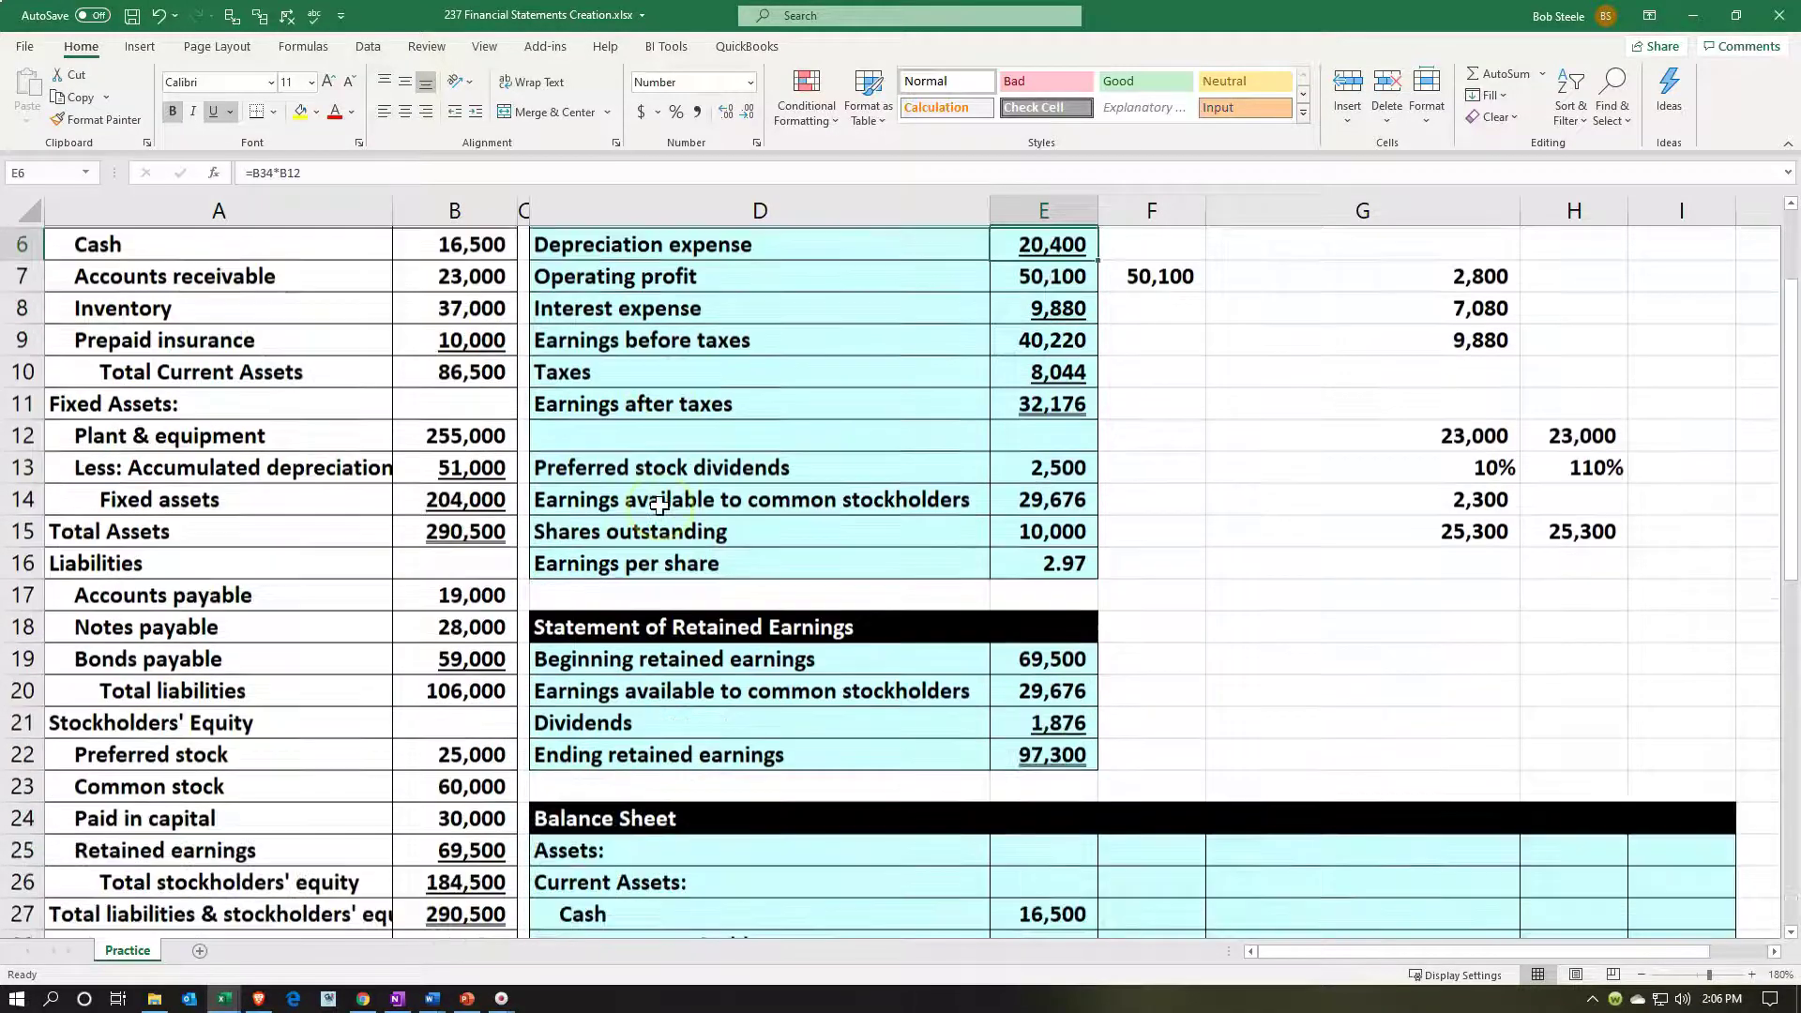
scroll(659, 505, "down", 1)
left_click(1034, 781)
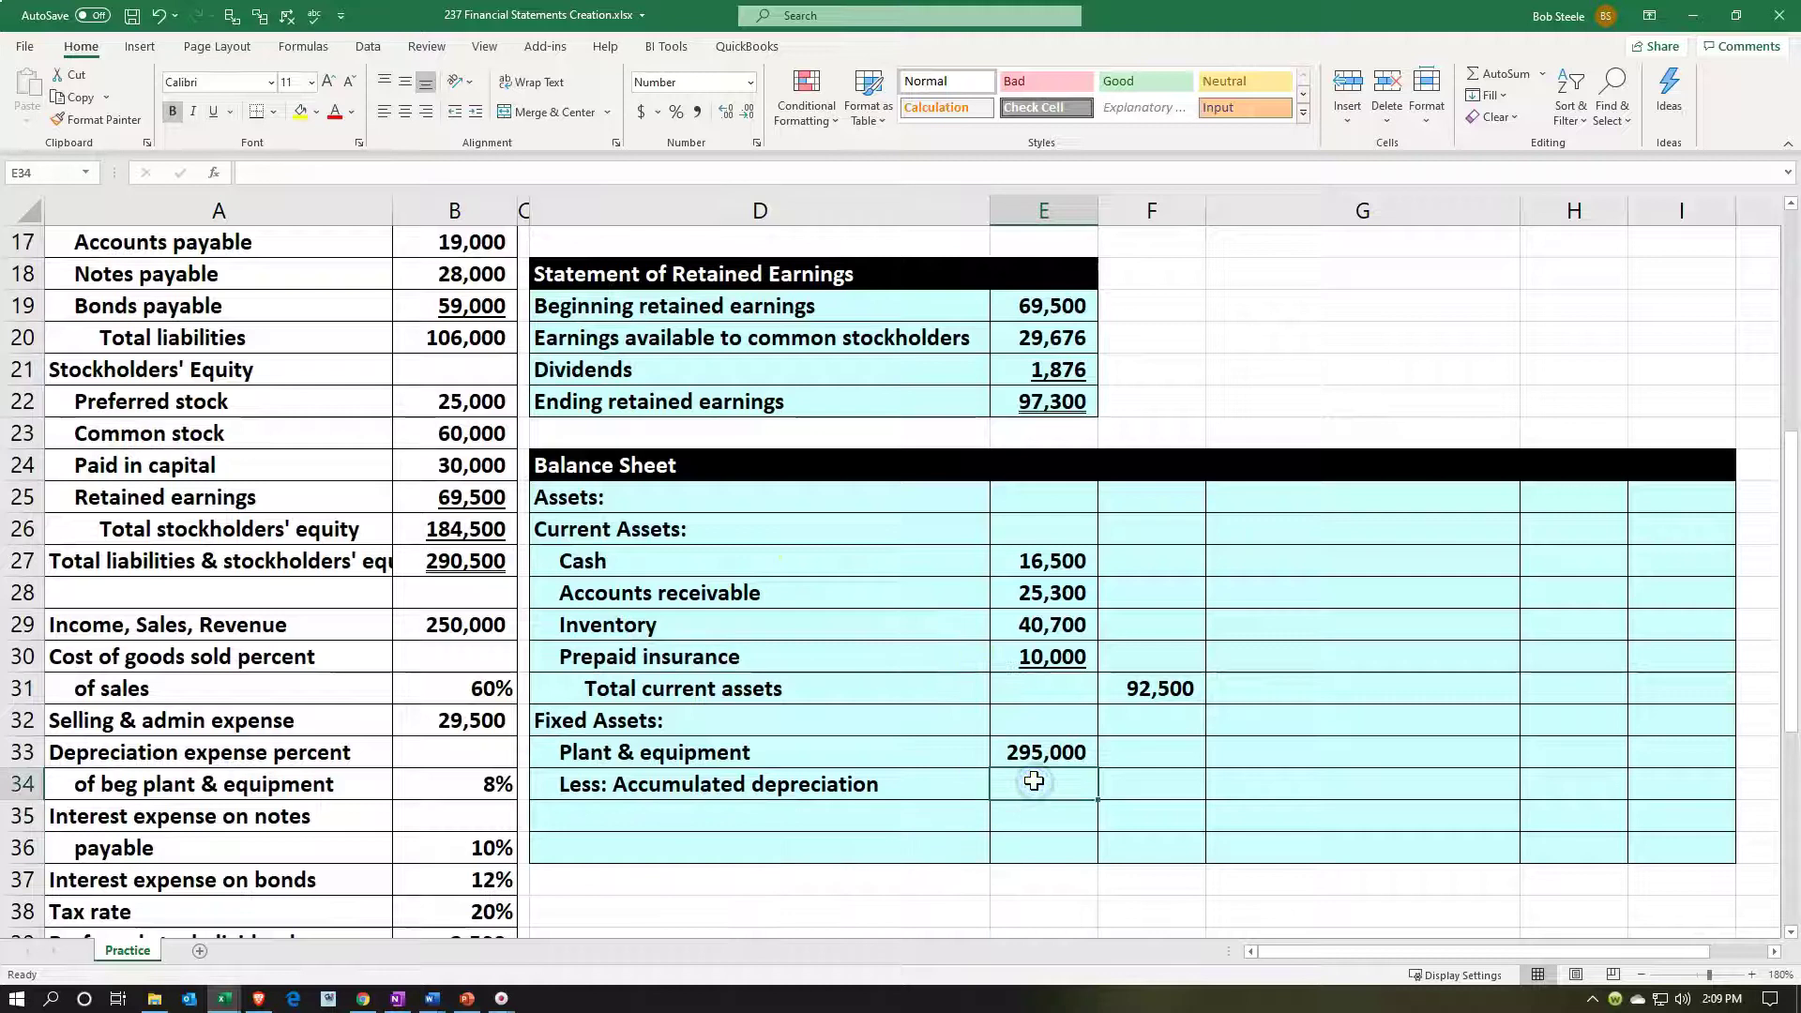
type("=")
scroll(549, 497, "up", 4)
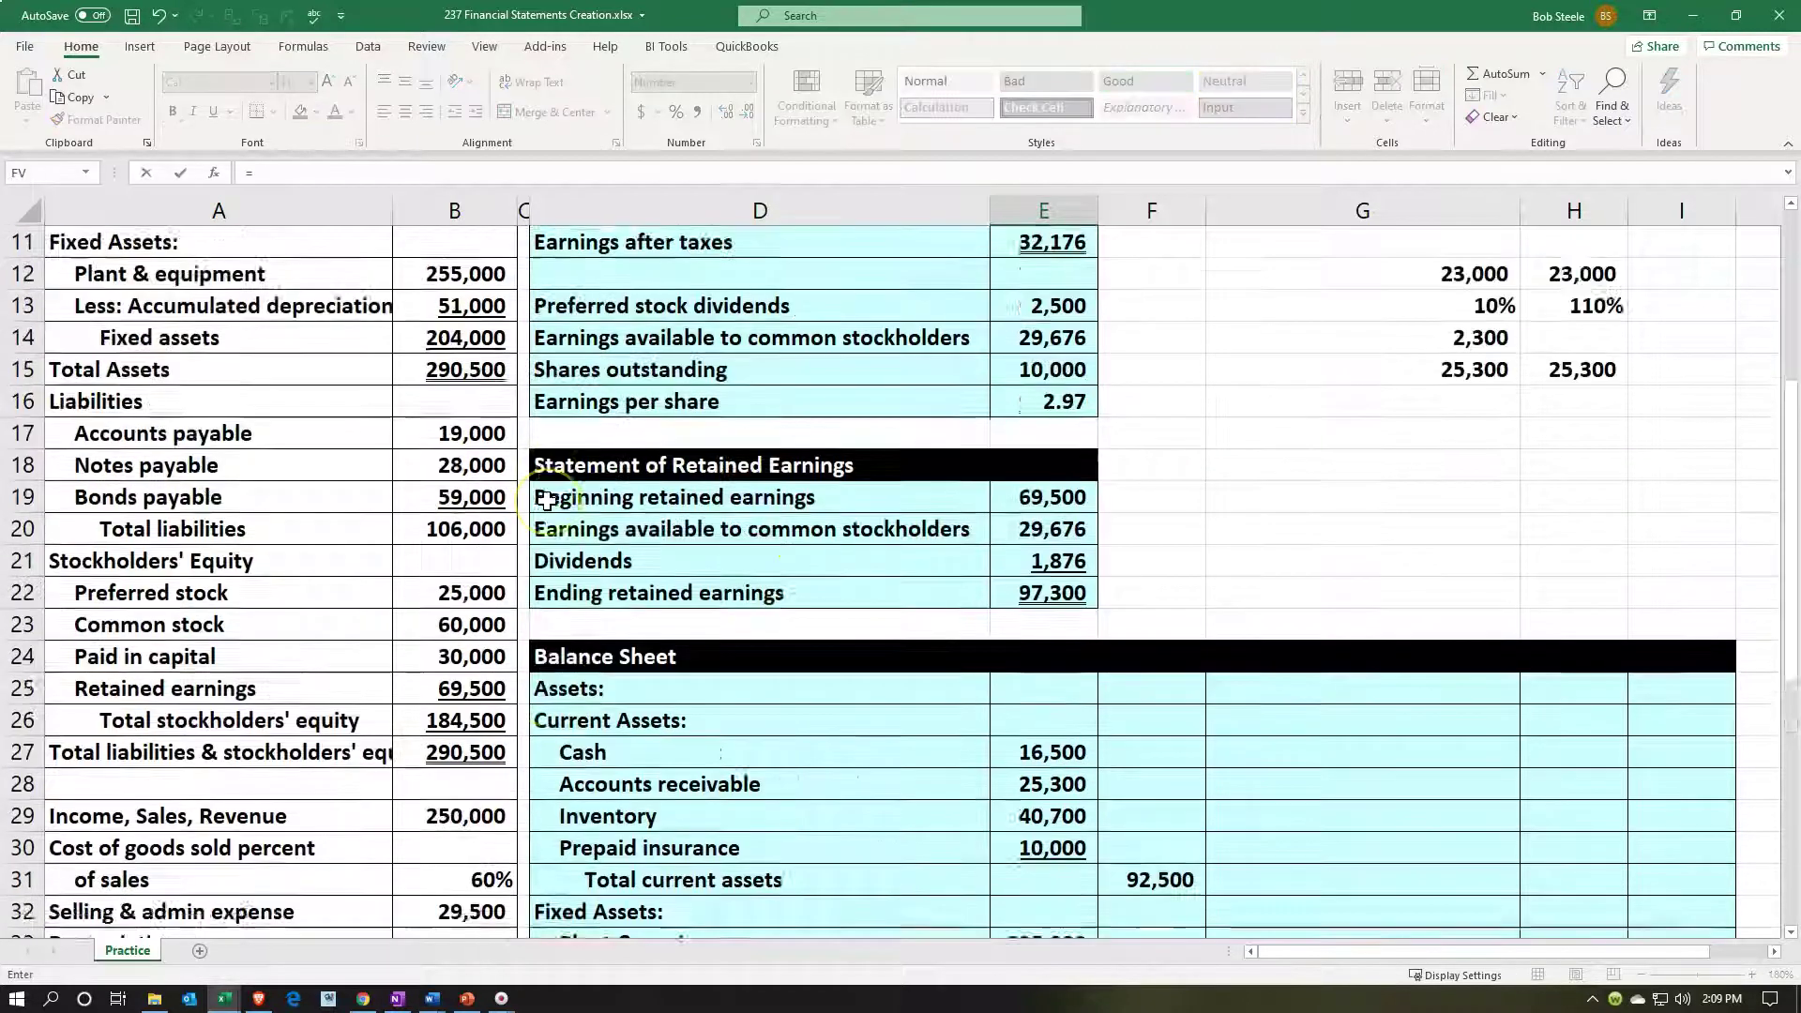
left_click(469, 497)
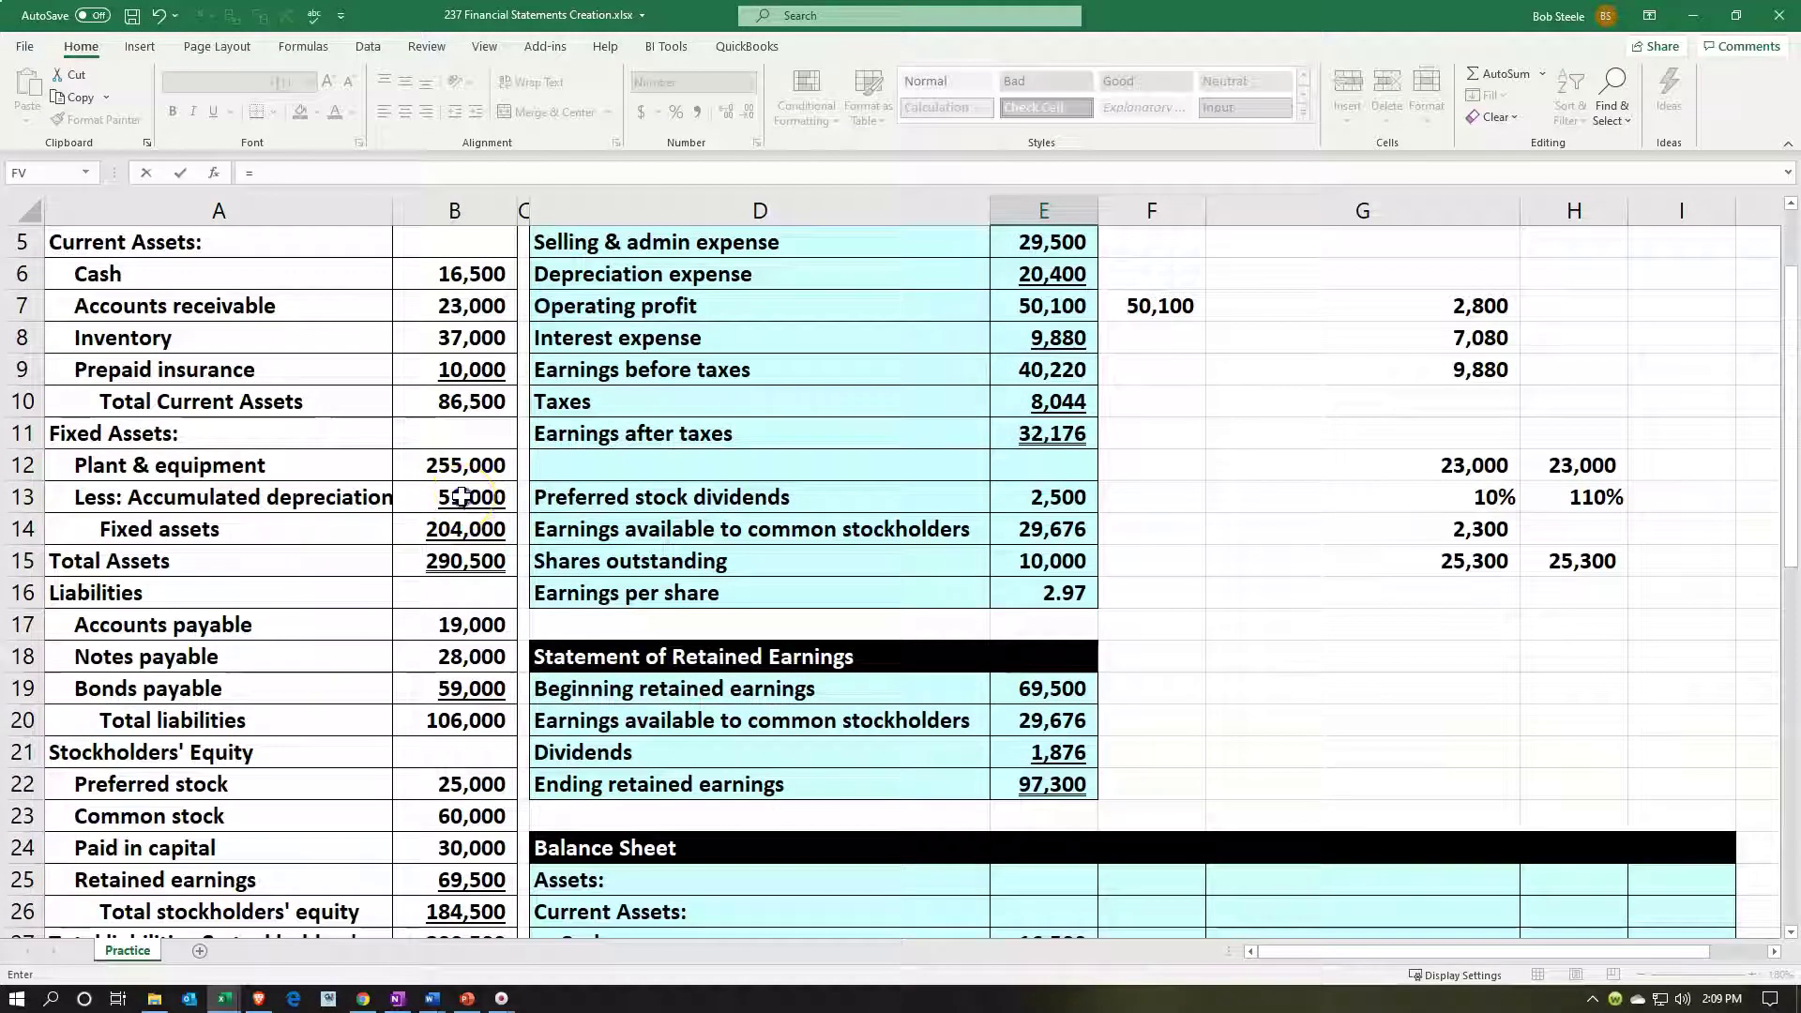
type("+")
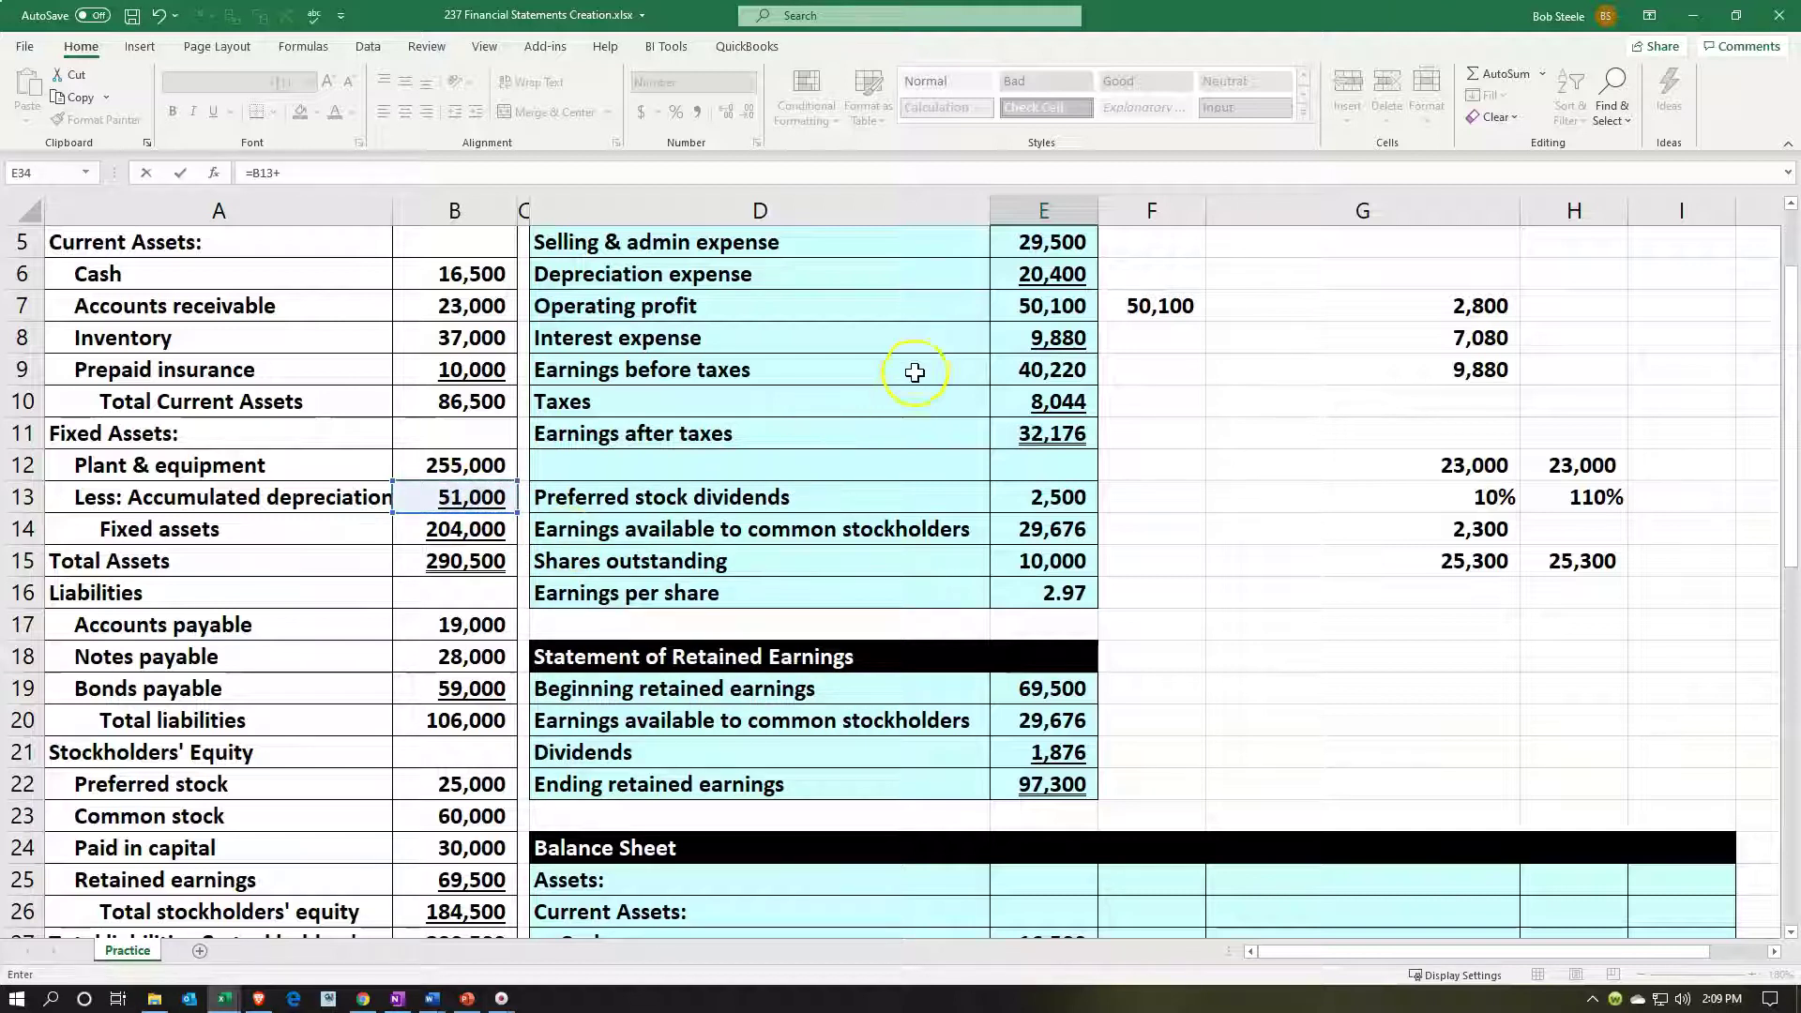
left_click(1048, 279)
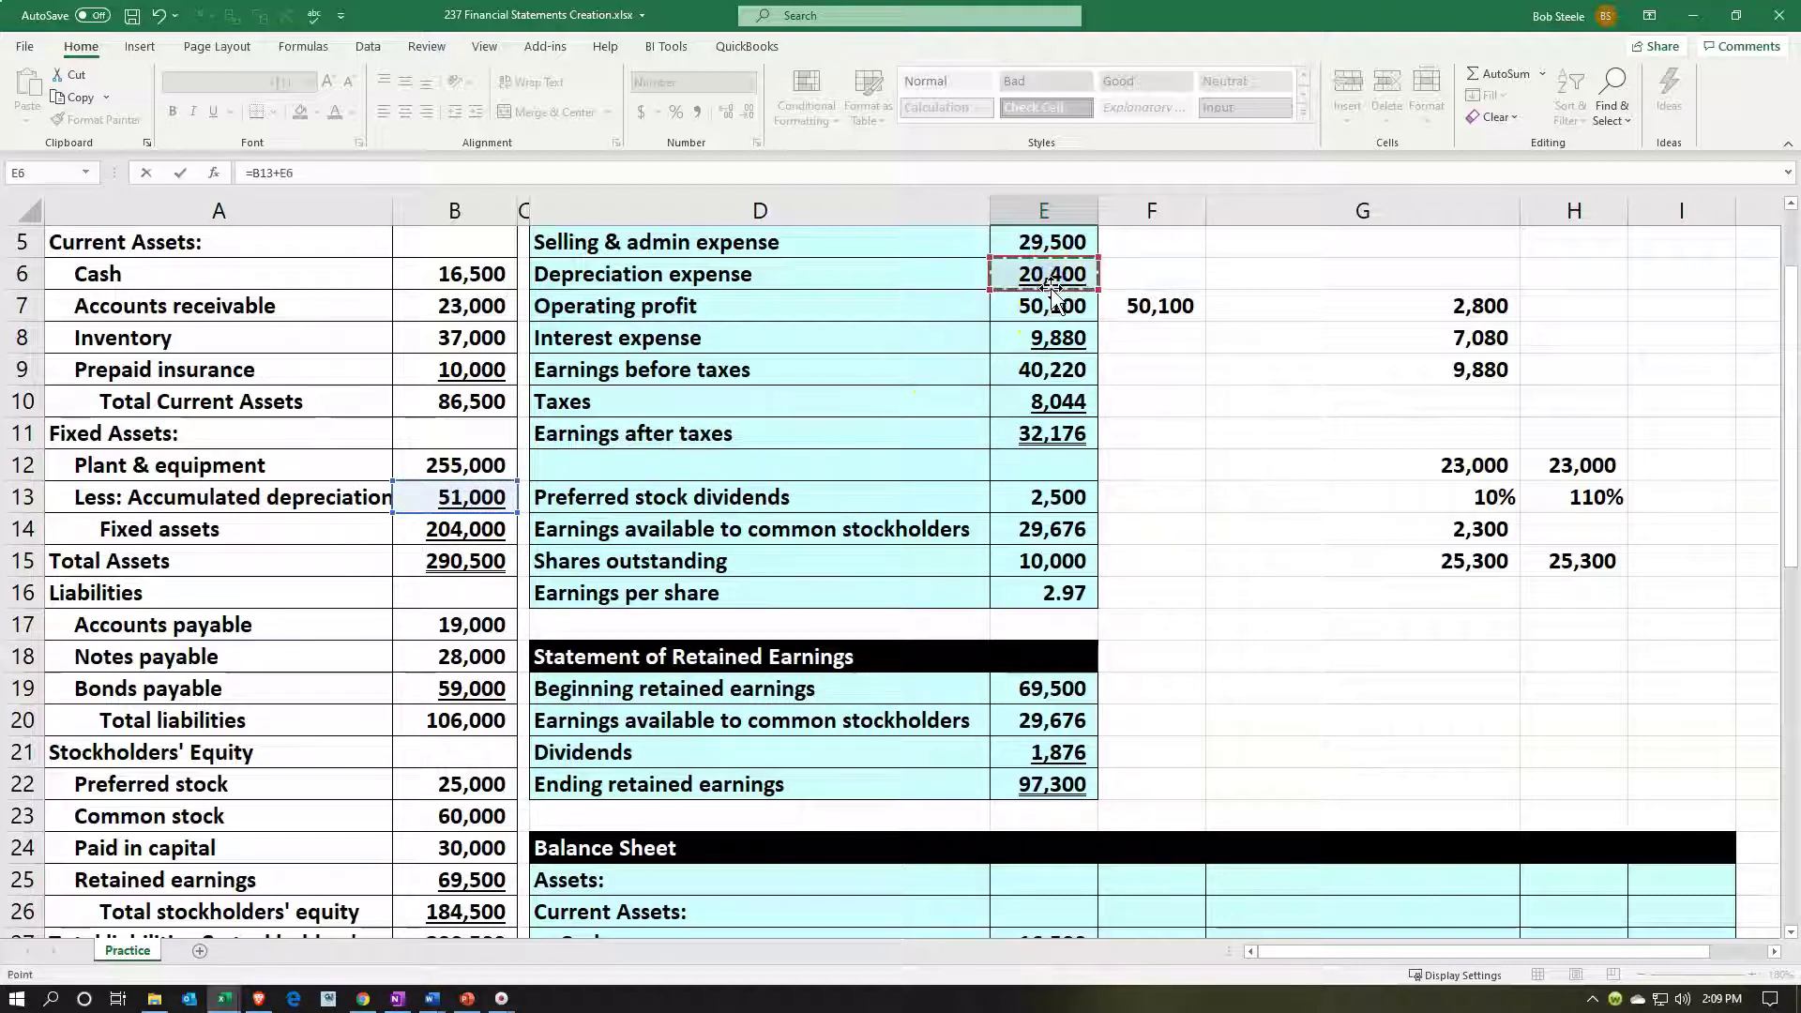
key("Return")
Step: Enter the label "Total fixed assets" in D35 below the accumulated depreciation line
key("Left")
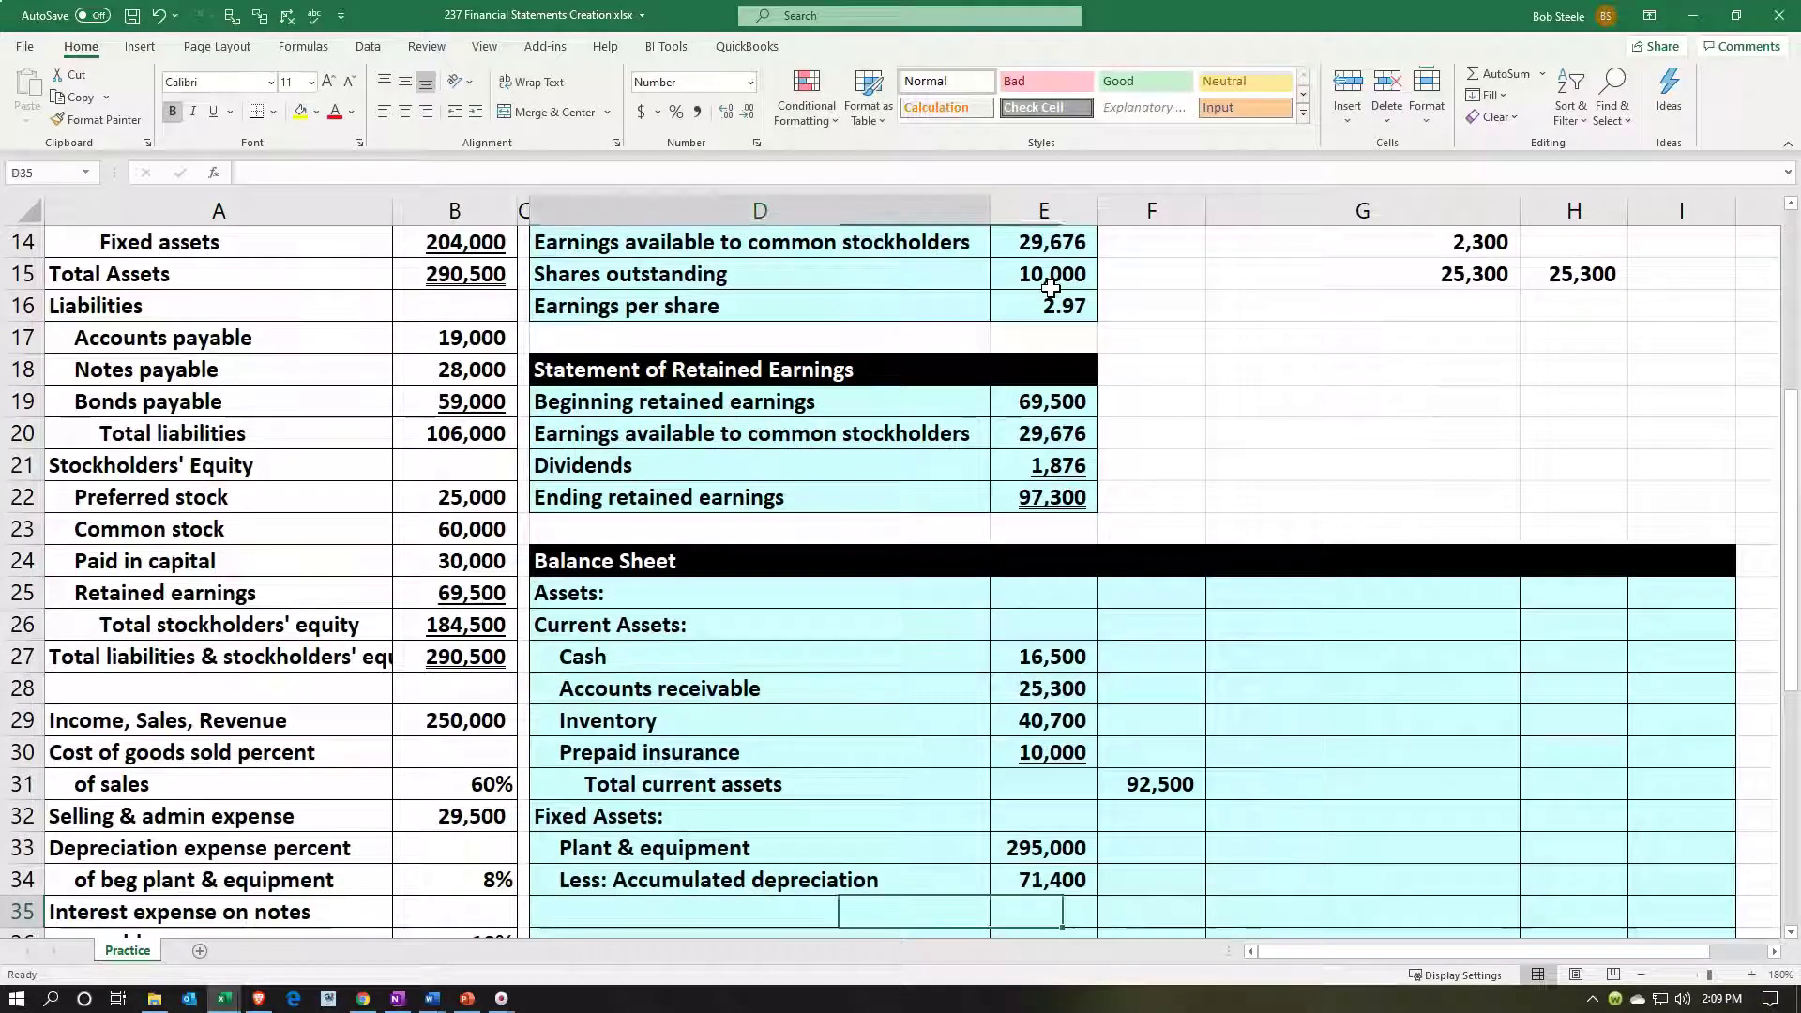
type("Total")
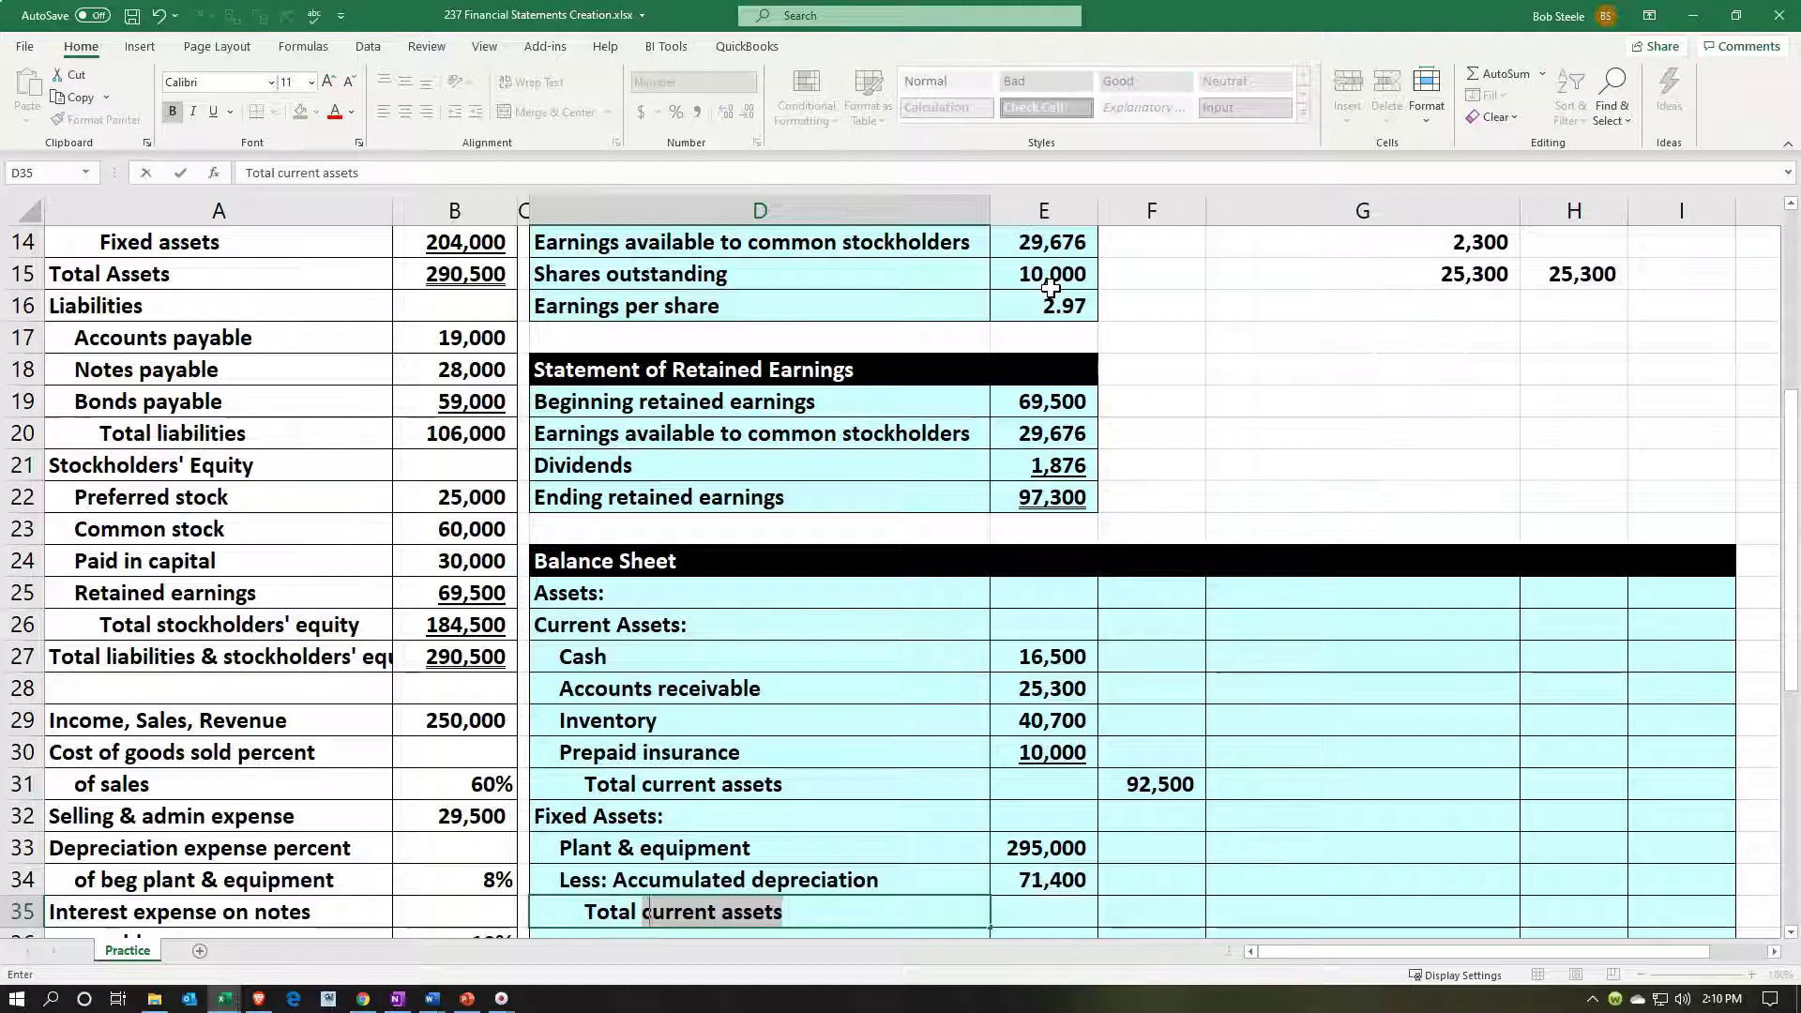
type(" fixed assets")
key("Return")
key("Up")
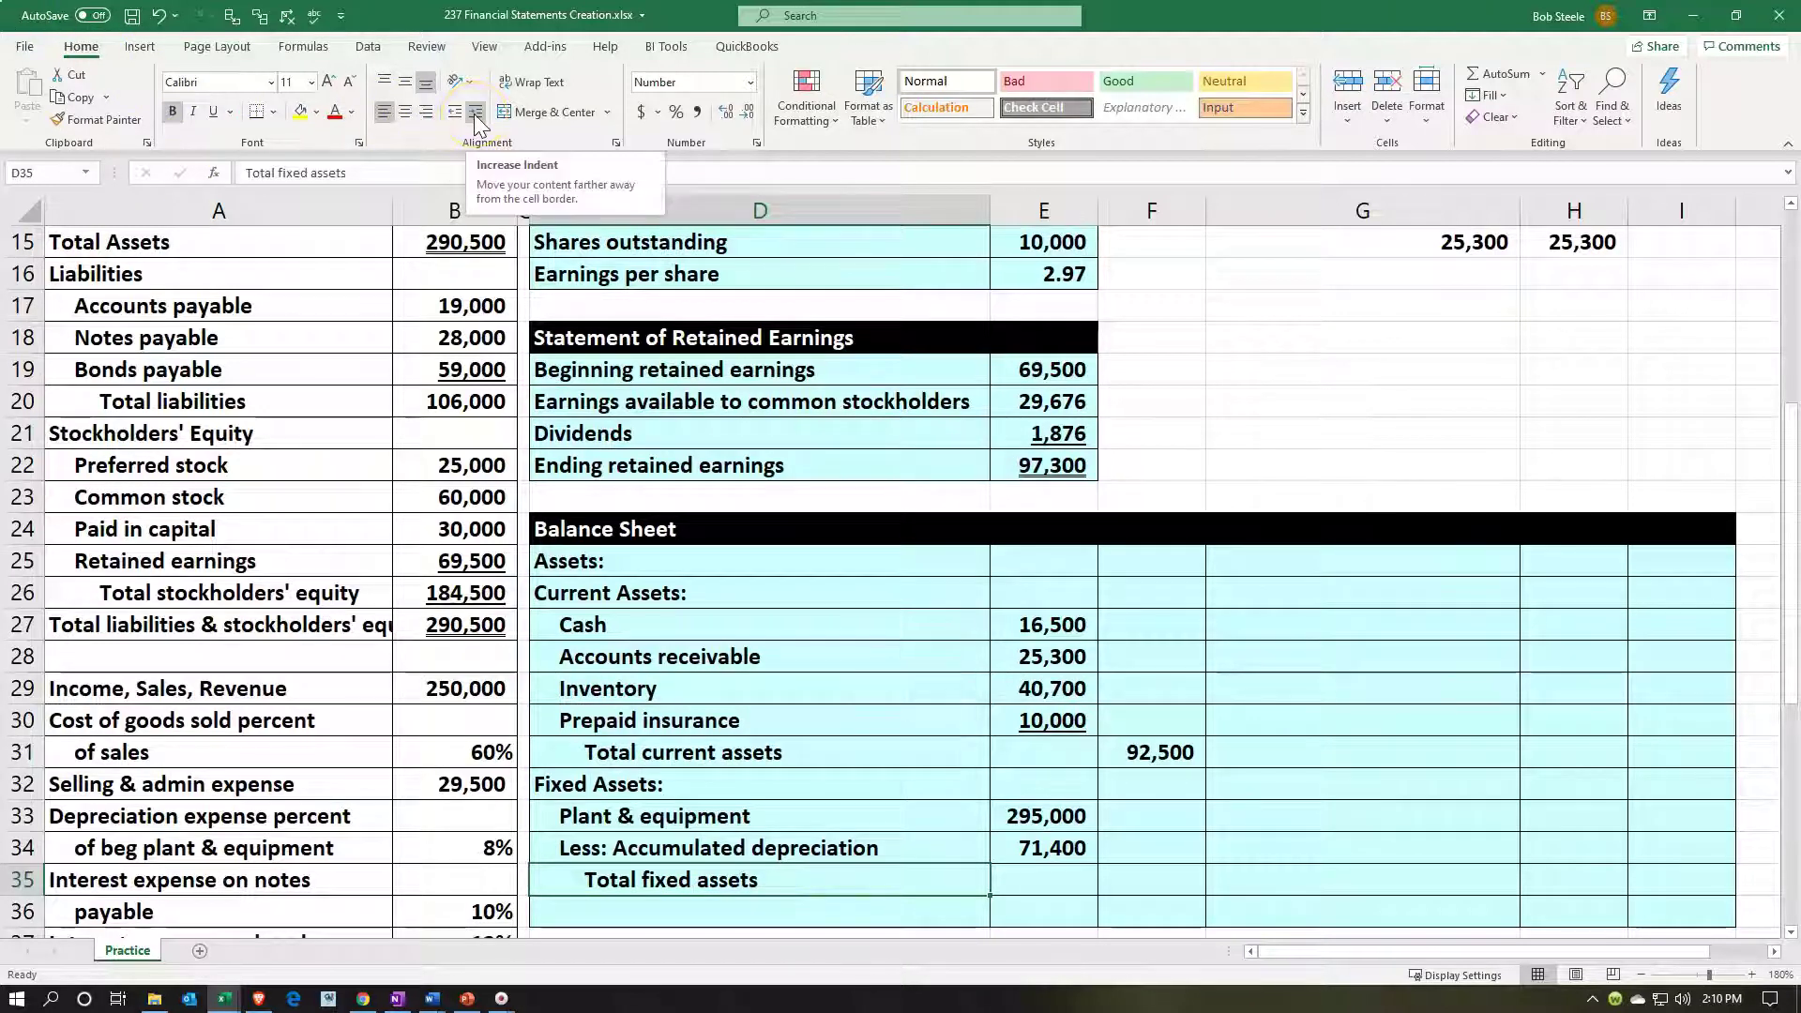
Step: Calculate total fixed assets in F35 with =E33-E34 and underline the accumulated depreciation amount in E34
left_click(1138, 878)
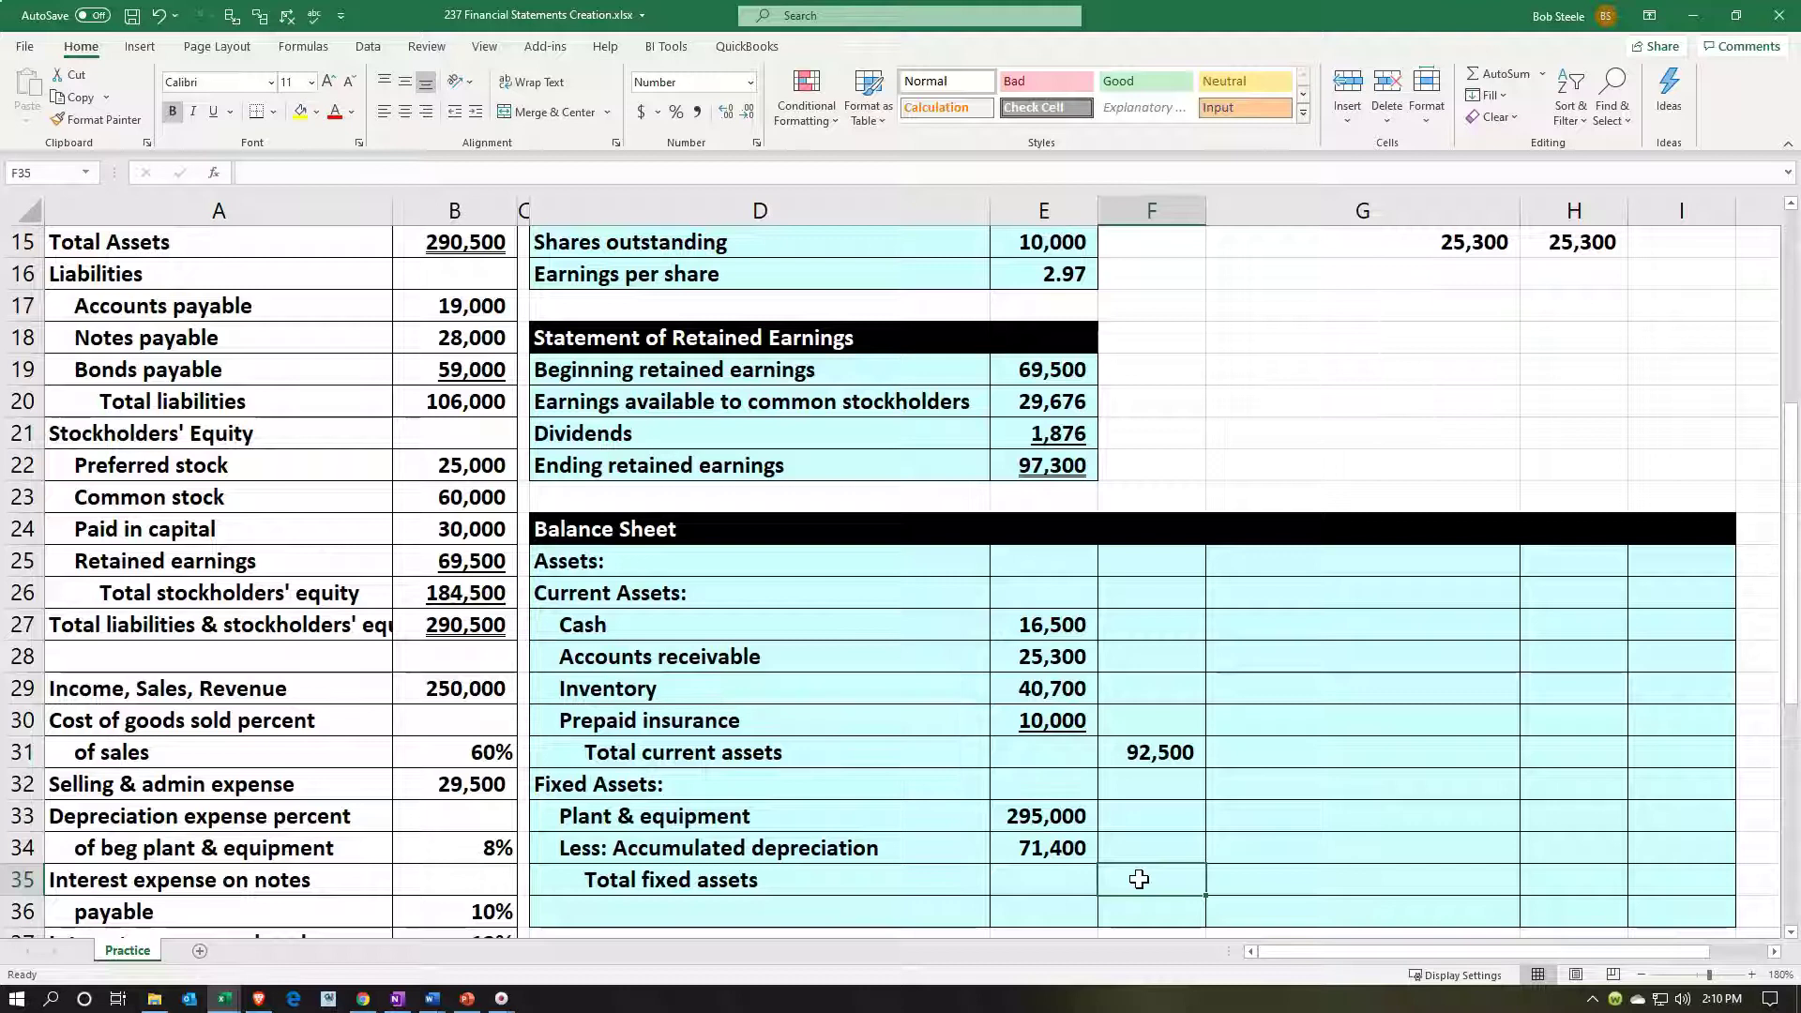
type("=")
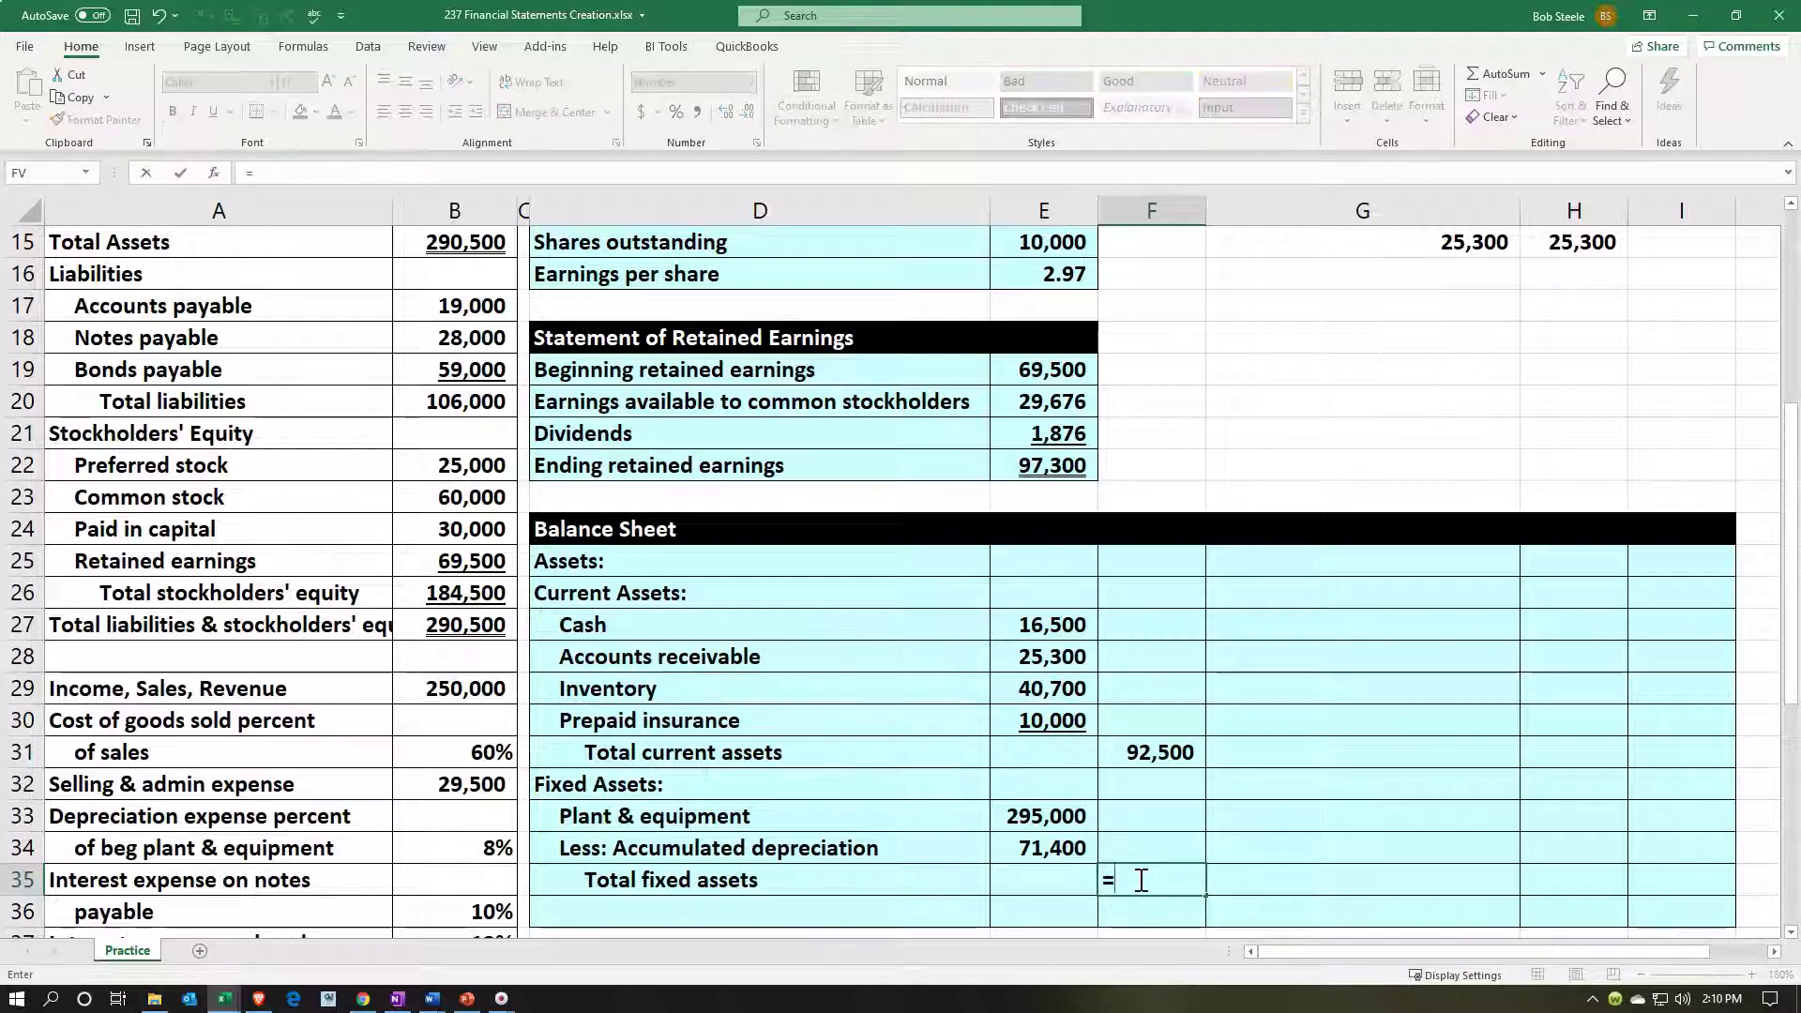
key("Left")
key("Up")
key("Up")
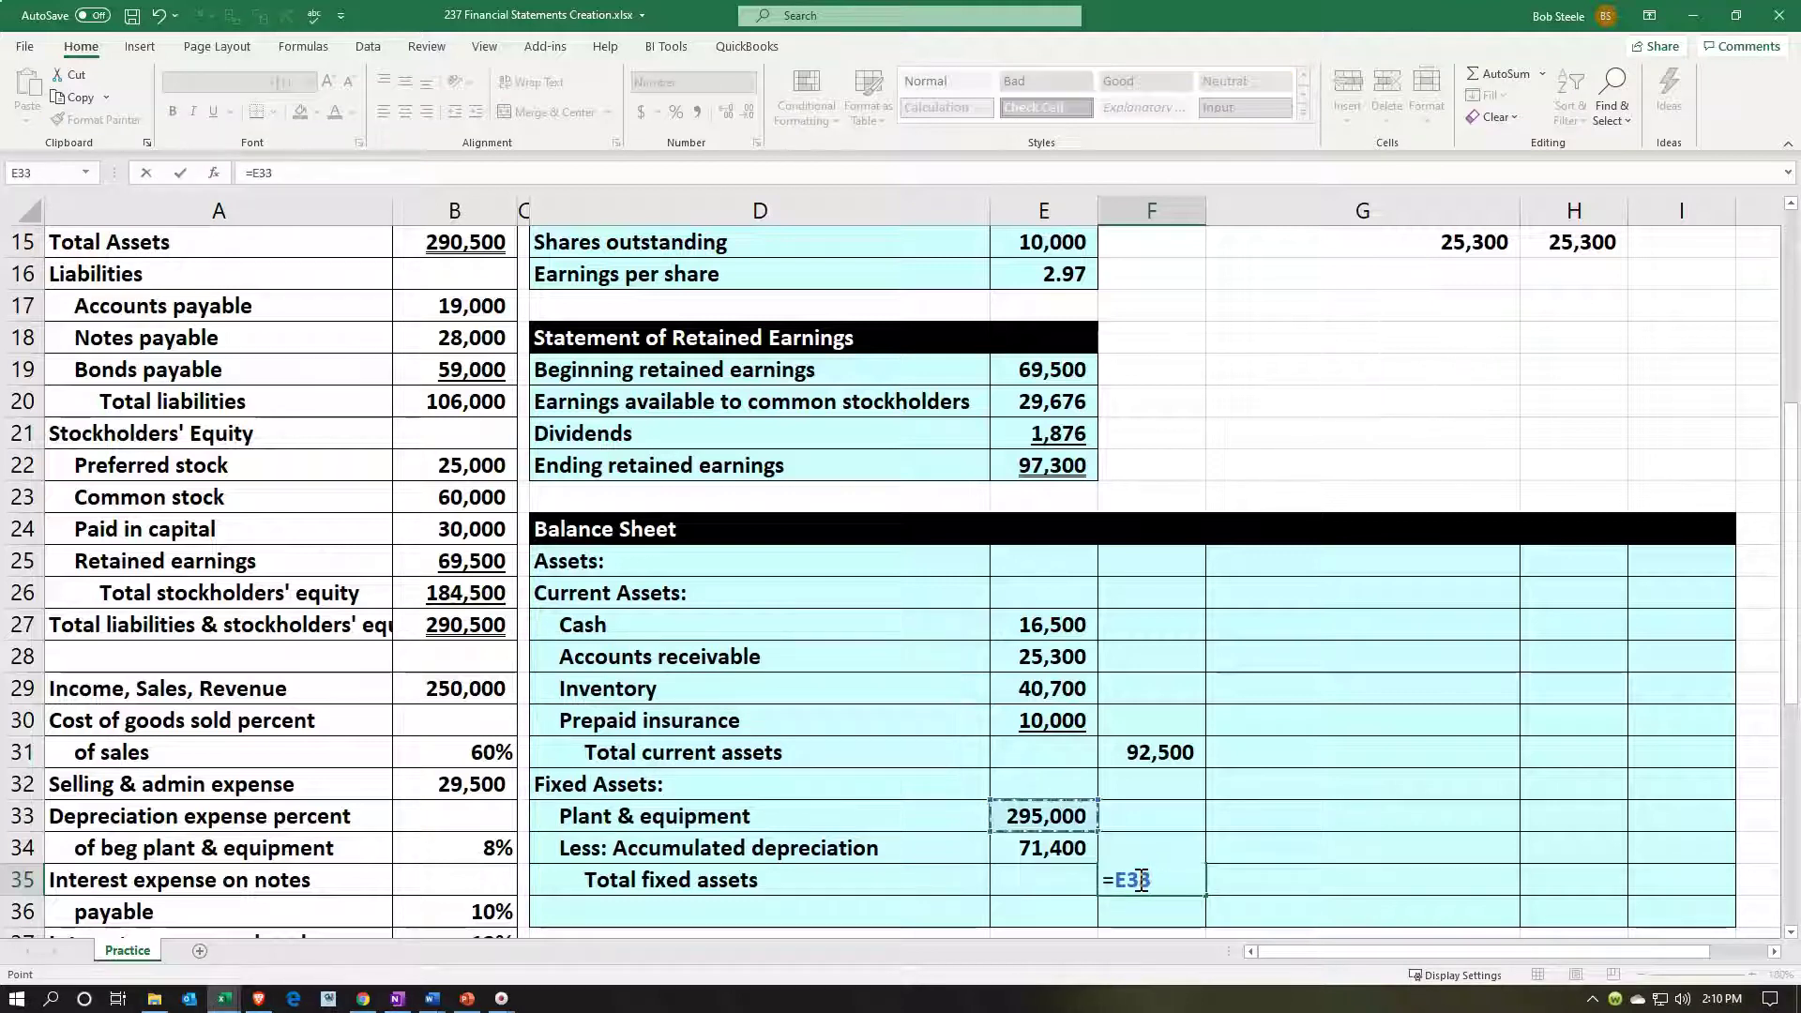
type("-")
key("Left")
key("Up")
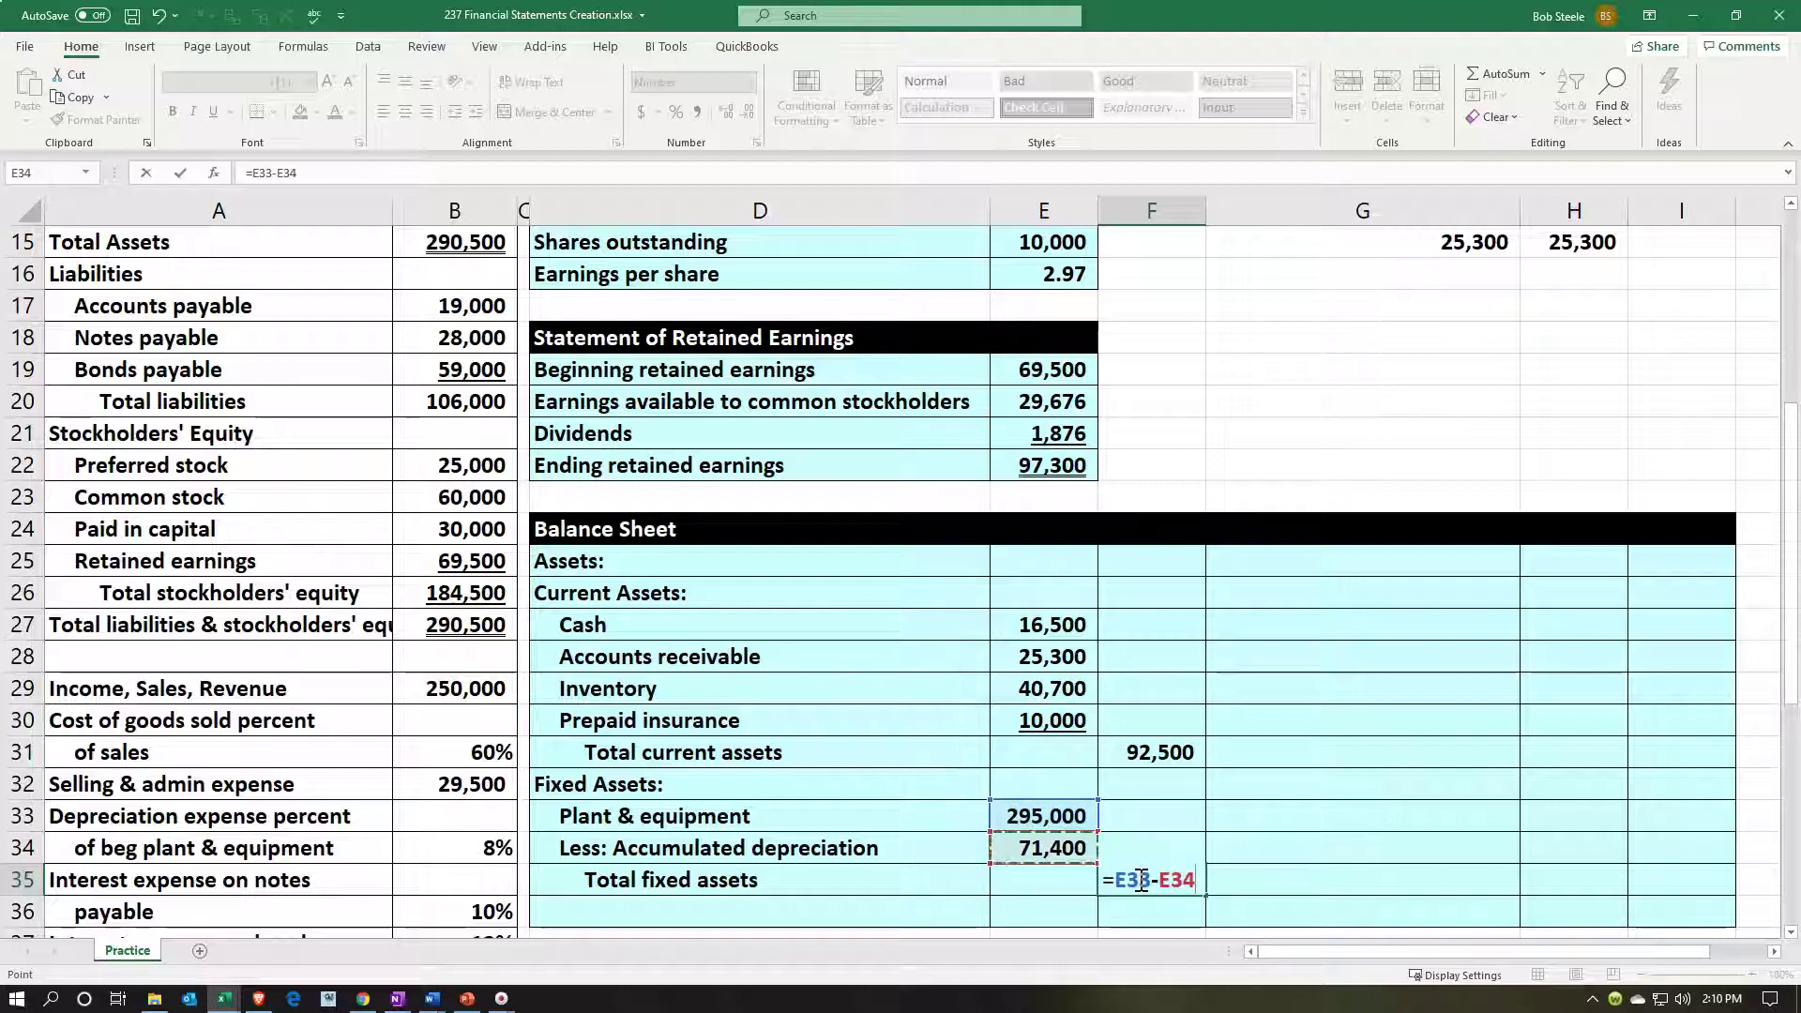
key("Return")
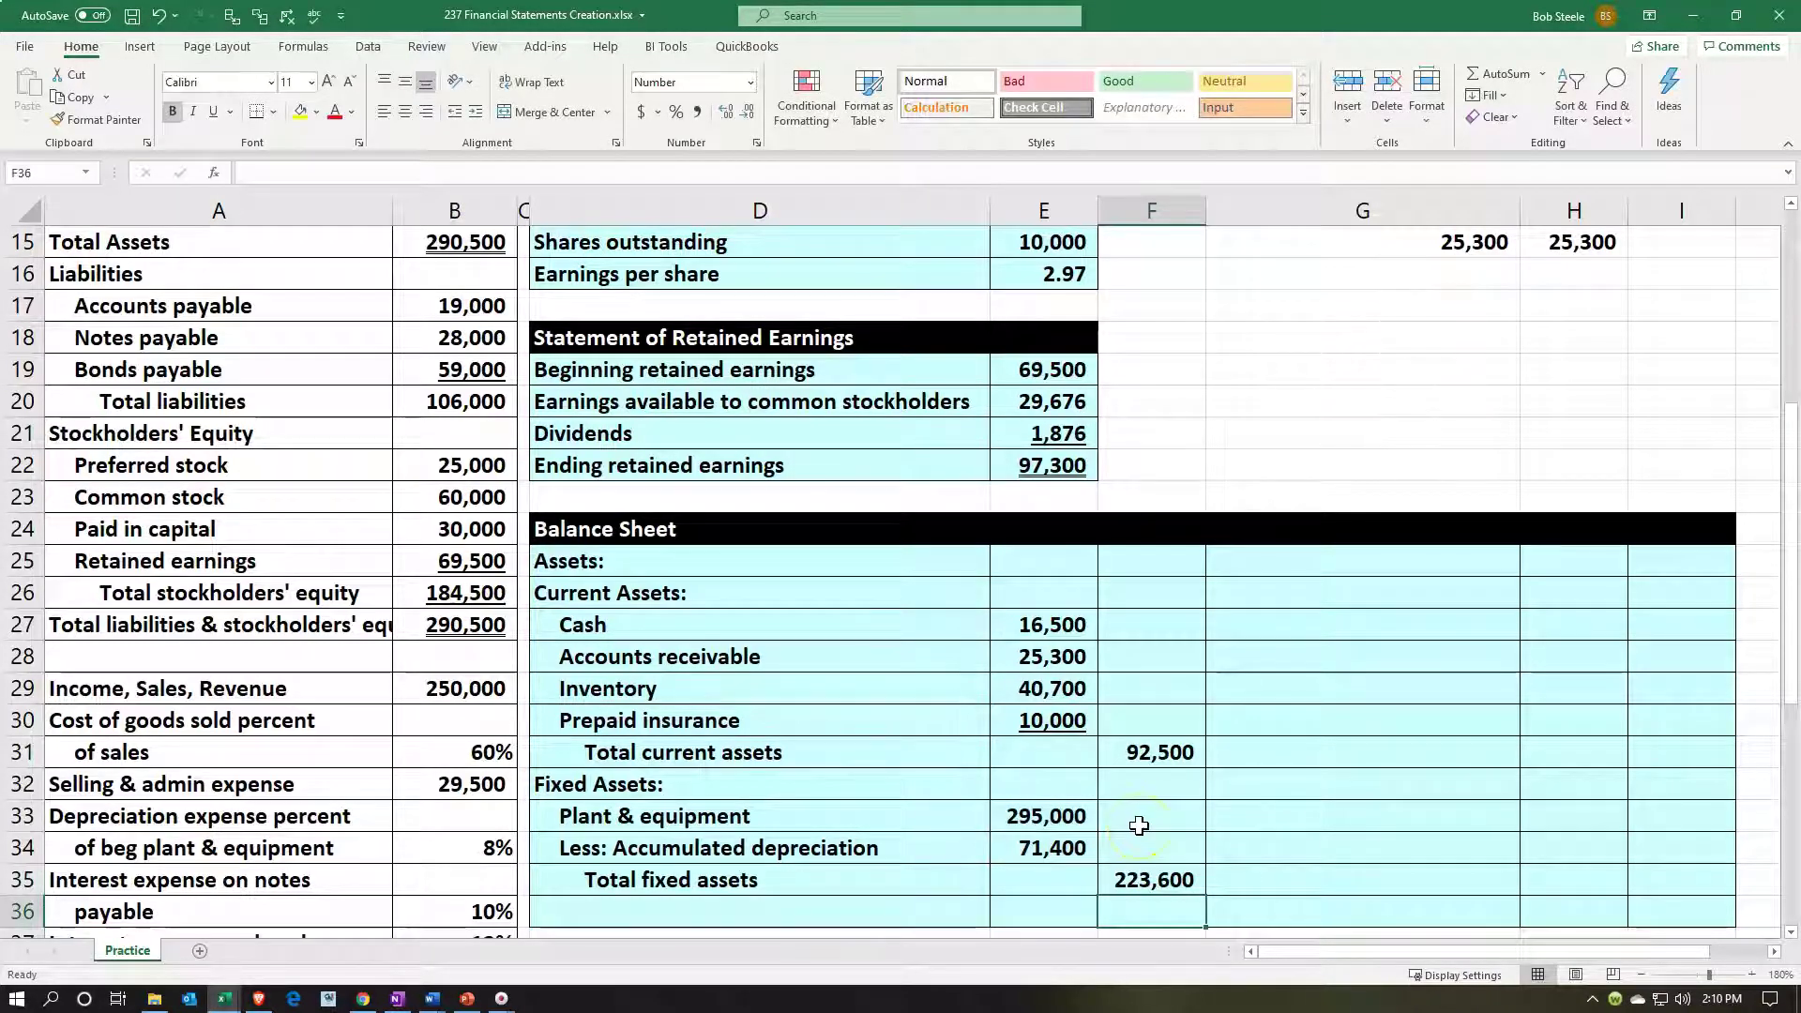
left_click(1072, 850)
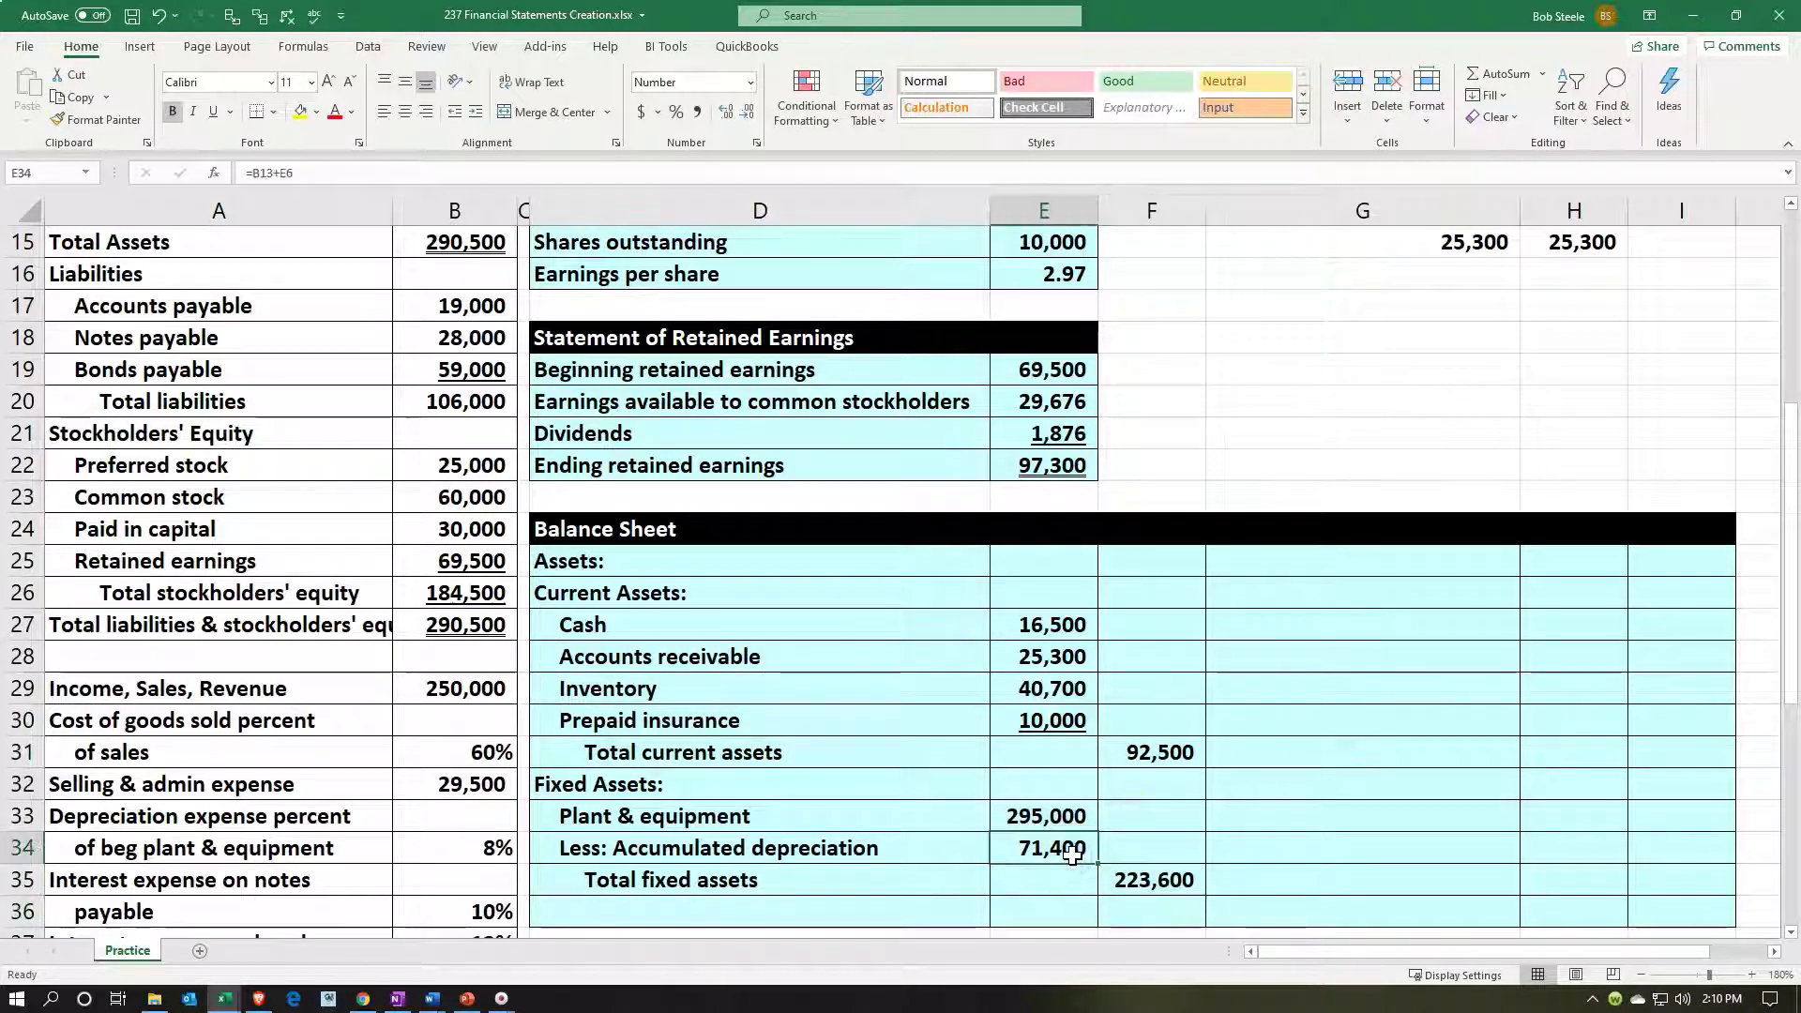
left_click(215, 112)
Step: Enter the label "Total assets" in D36 of the balance sheet
scroll(840, 479, "down", 1)
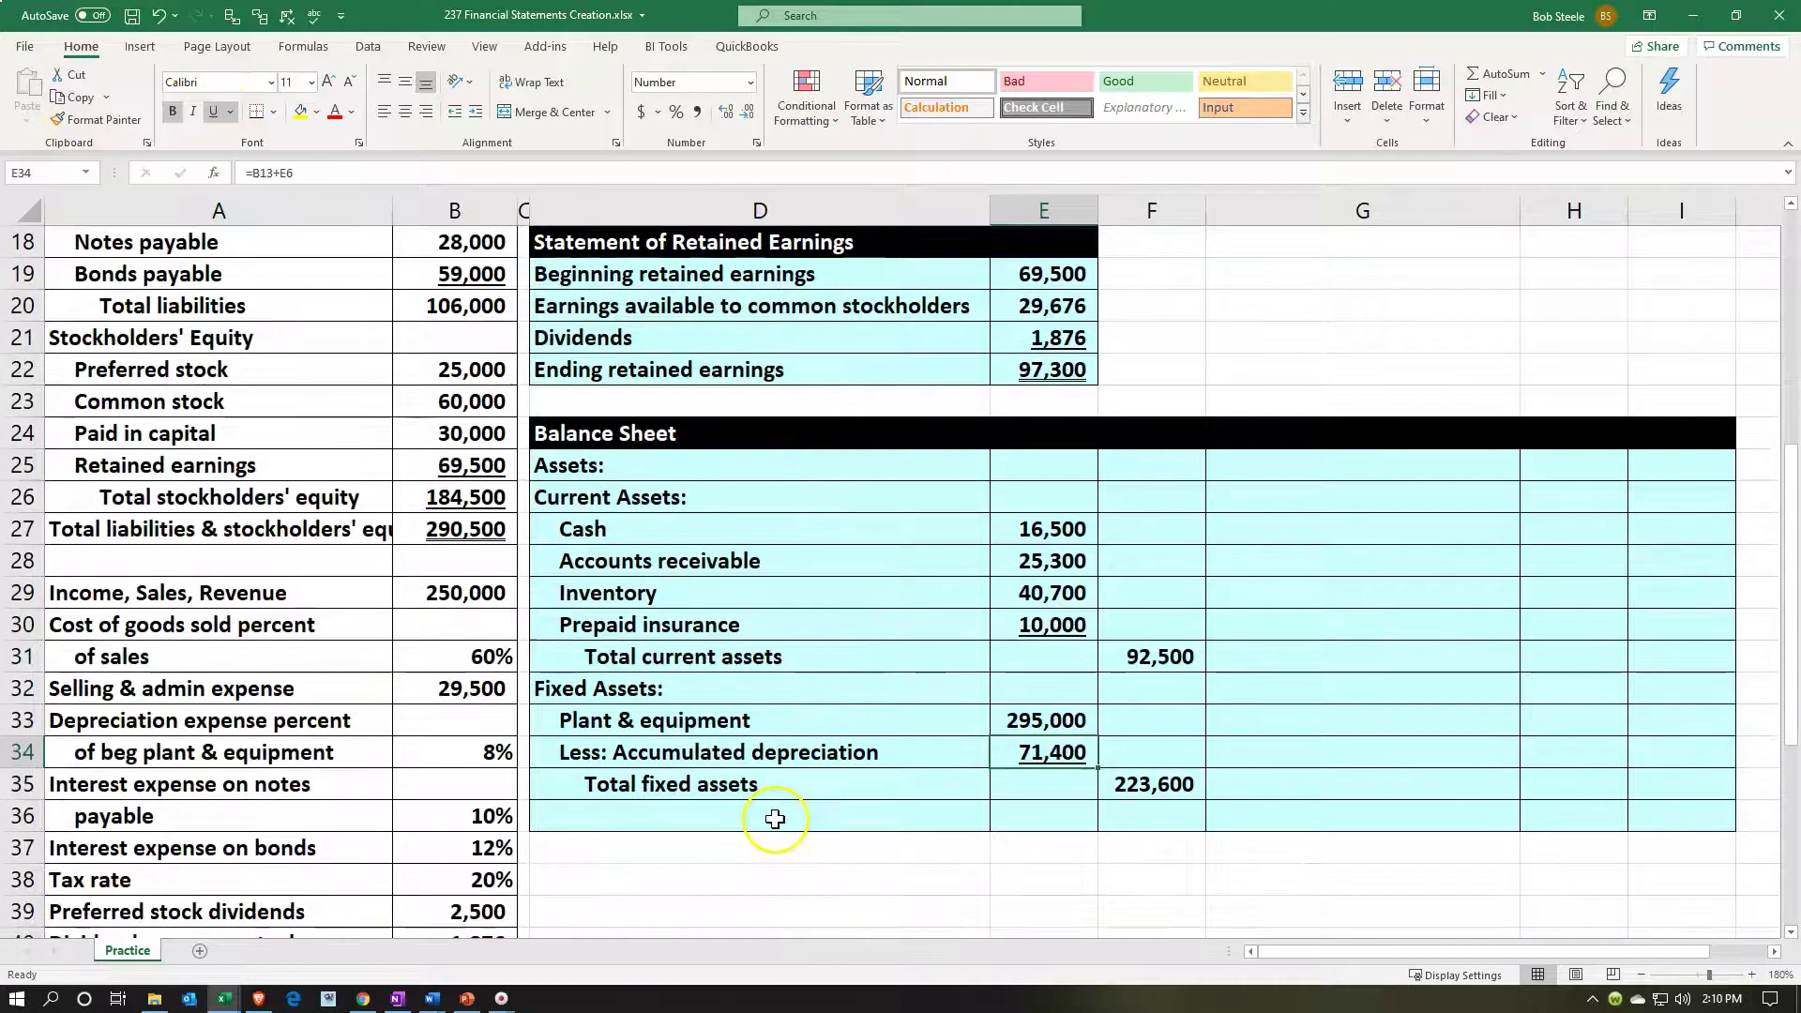
left_click(775, 819)
type("Total assets")
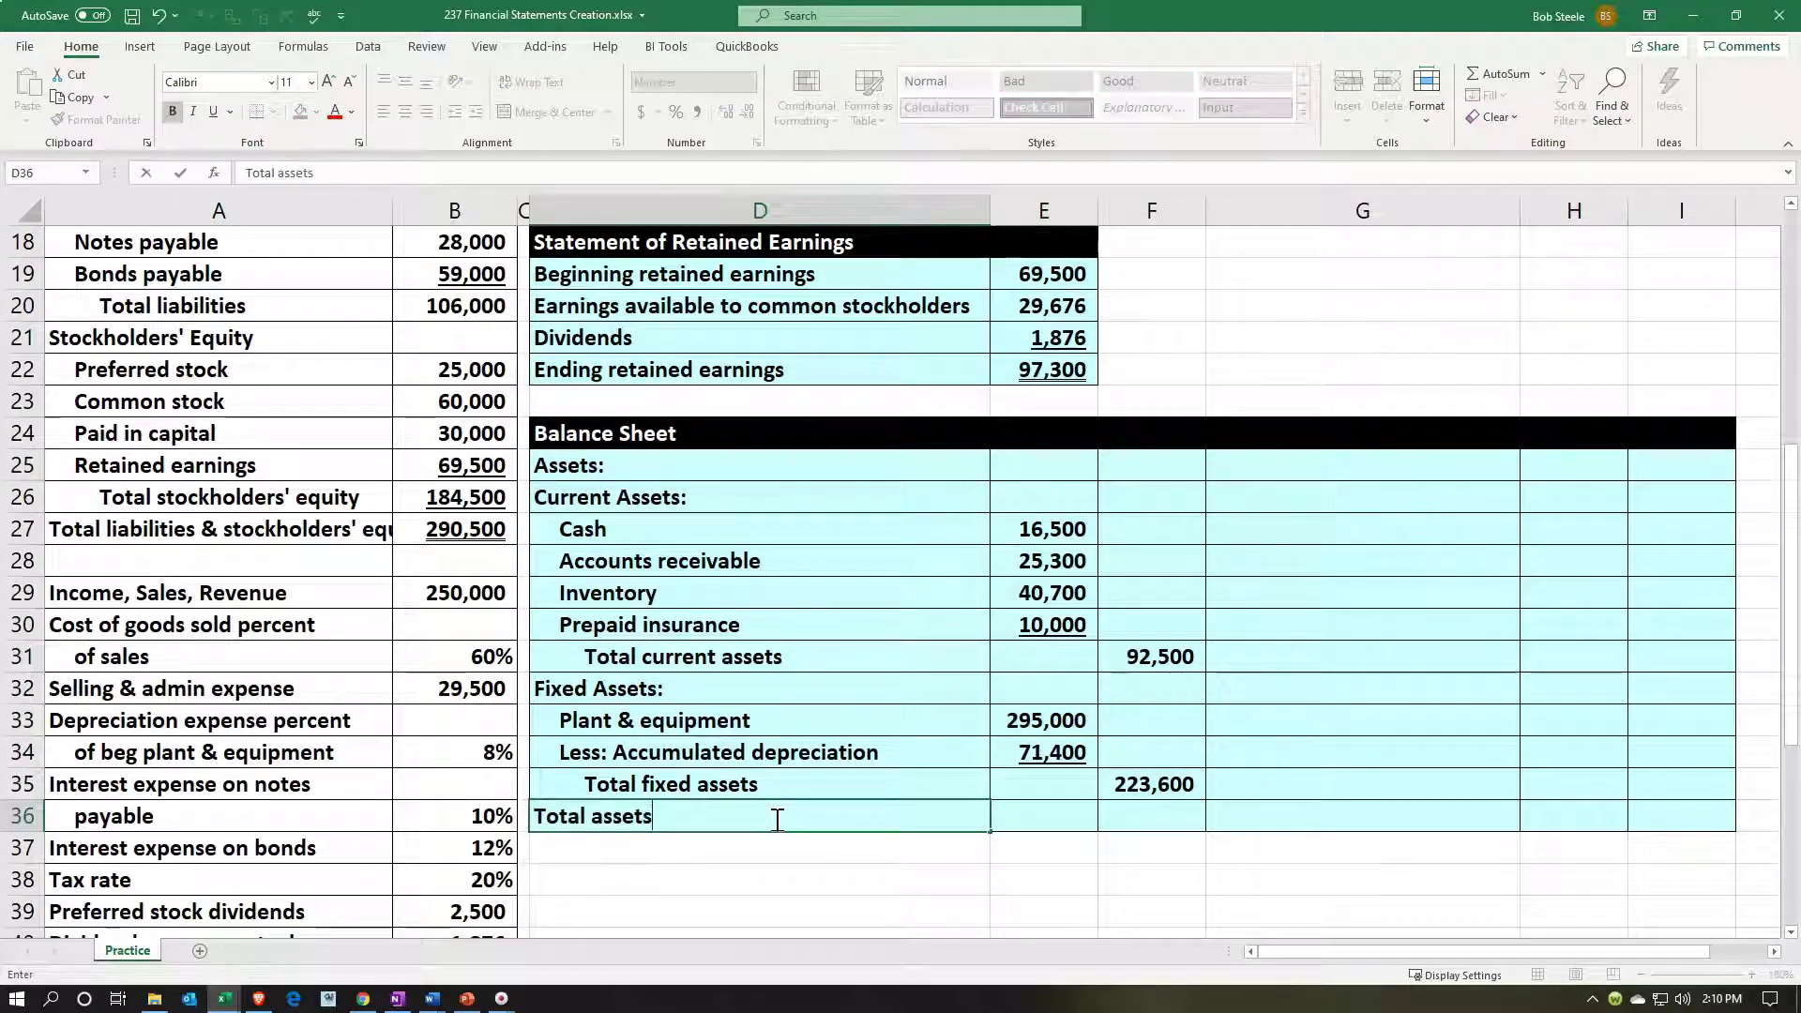
key("Tab")
Step: Calculate total assets in F36 by summing the current and fixed asset totals with =SUM(F31:F35)
key("Tab")
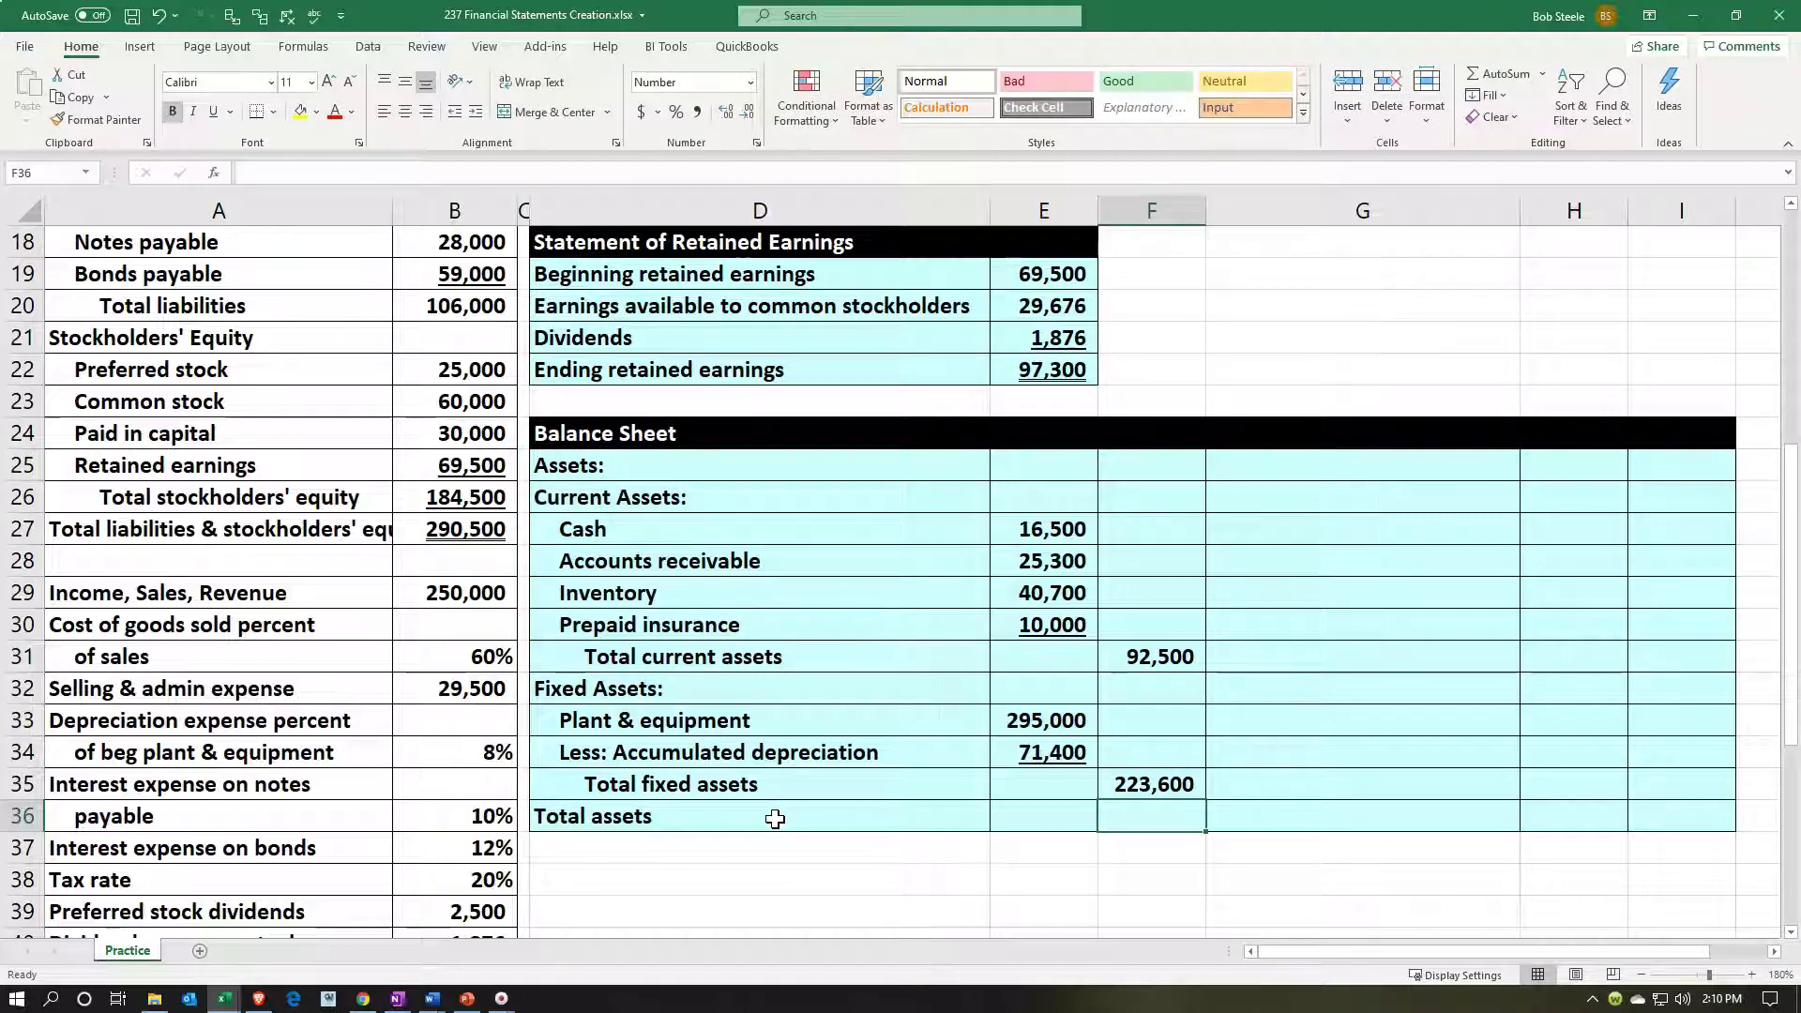
type("=sum(")
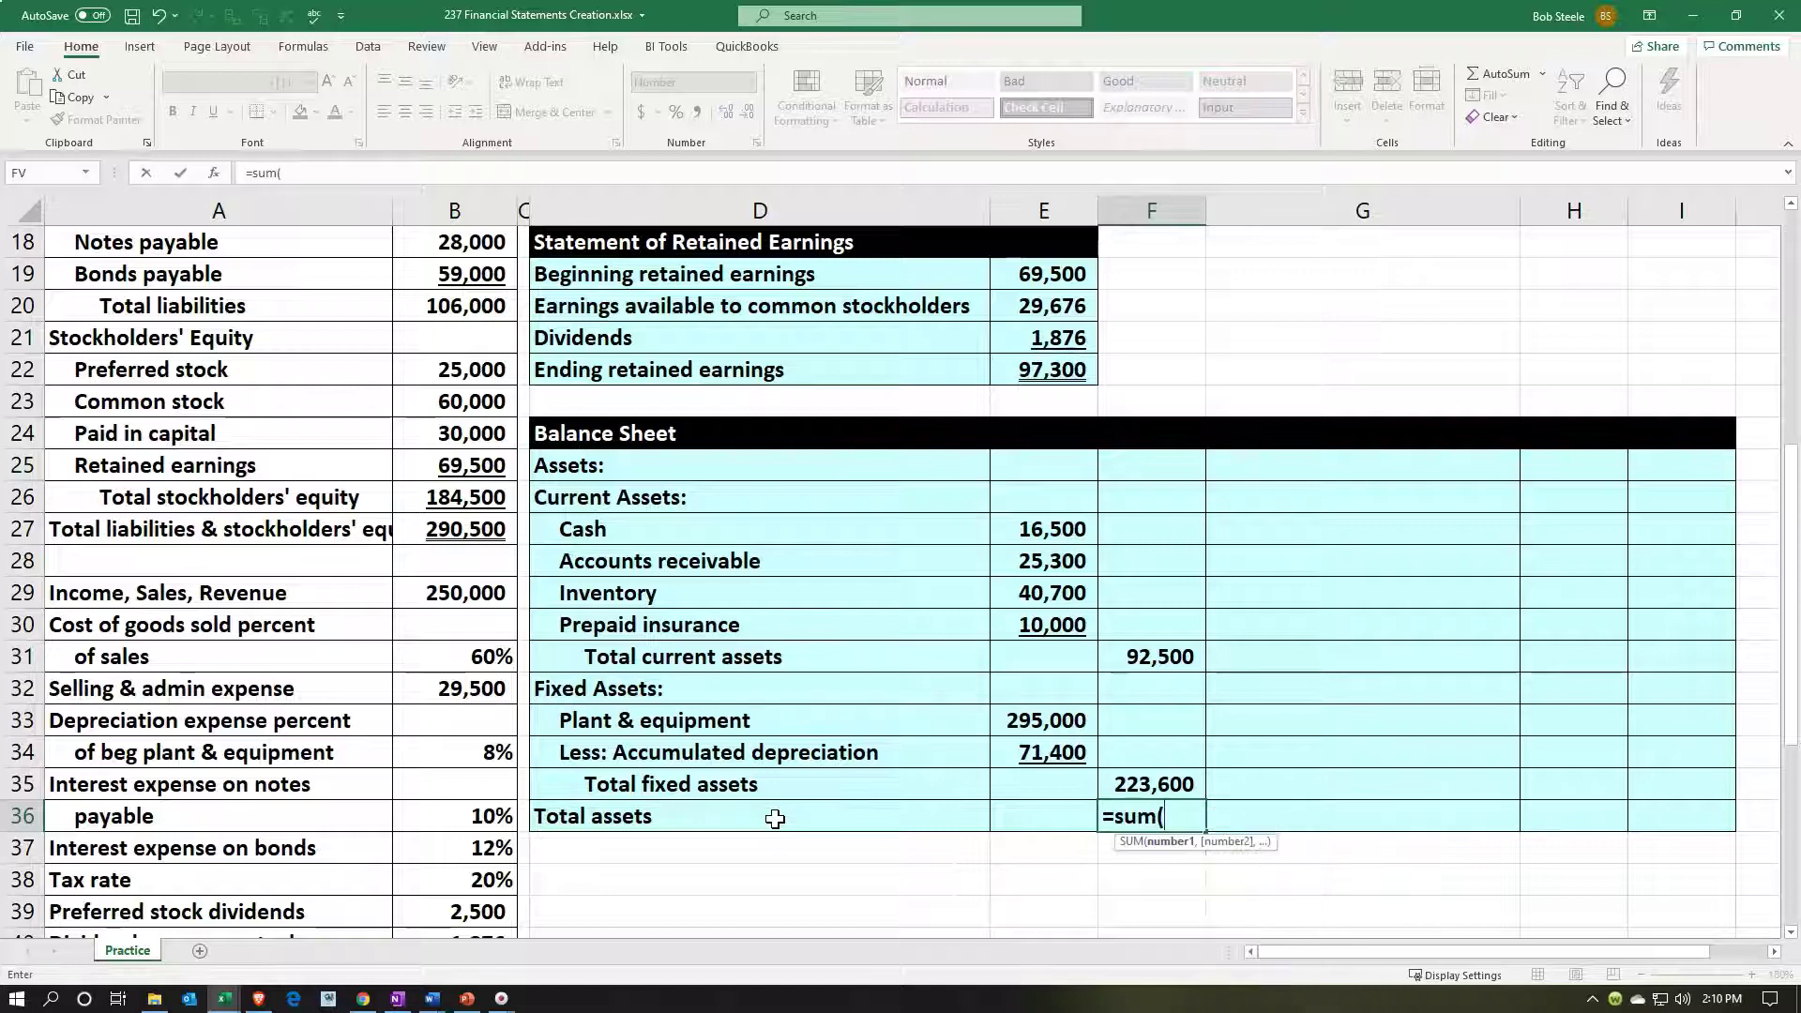
key("Up")
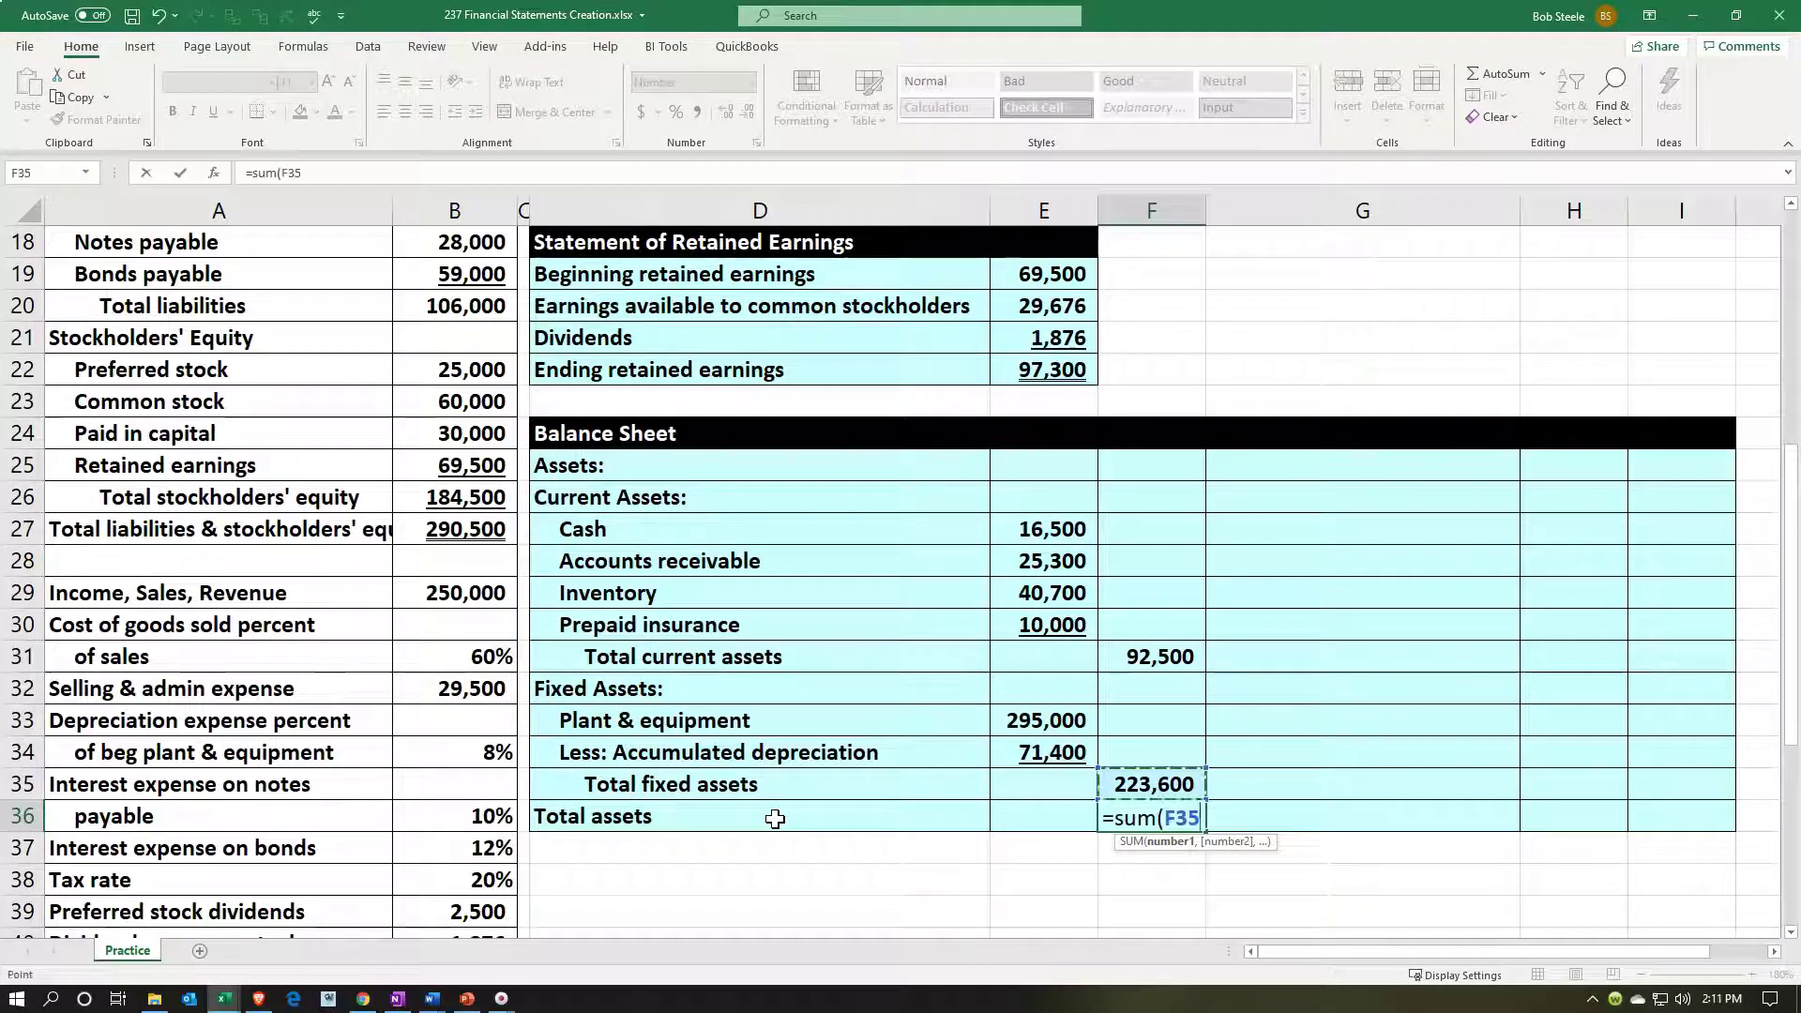
key("shift+Up")
key("shift+Up")
key("shift+Up")
key("shift+Up")
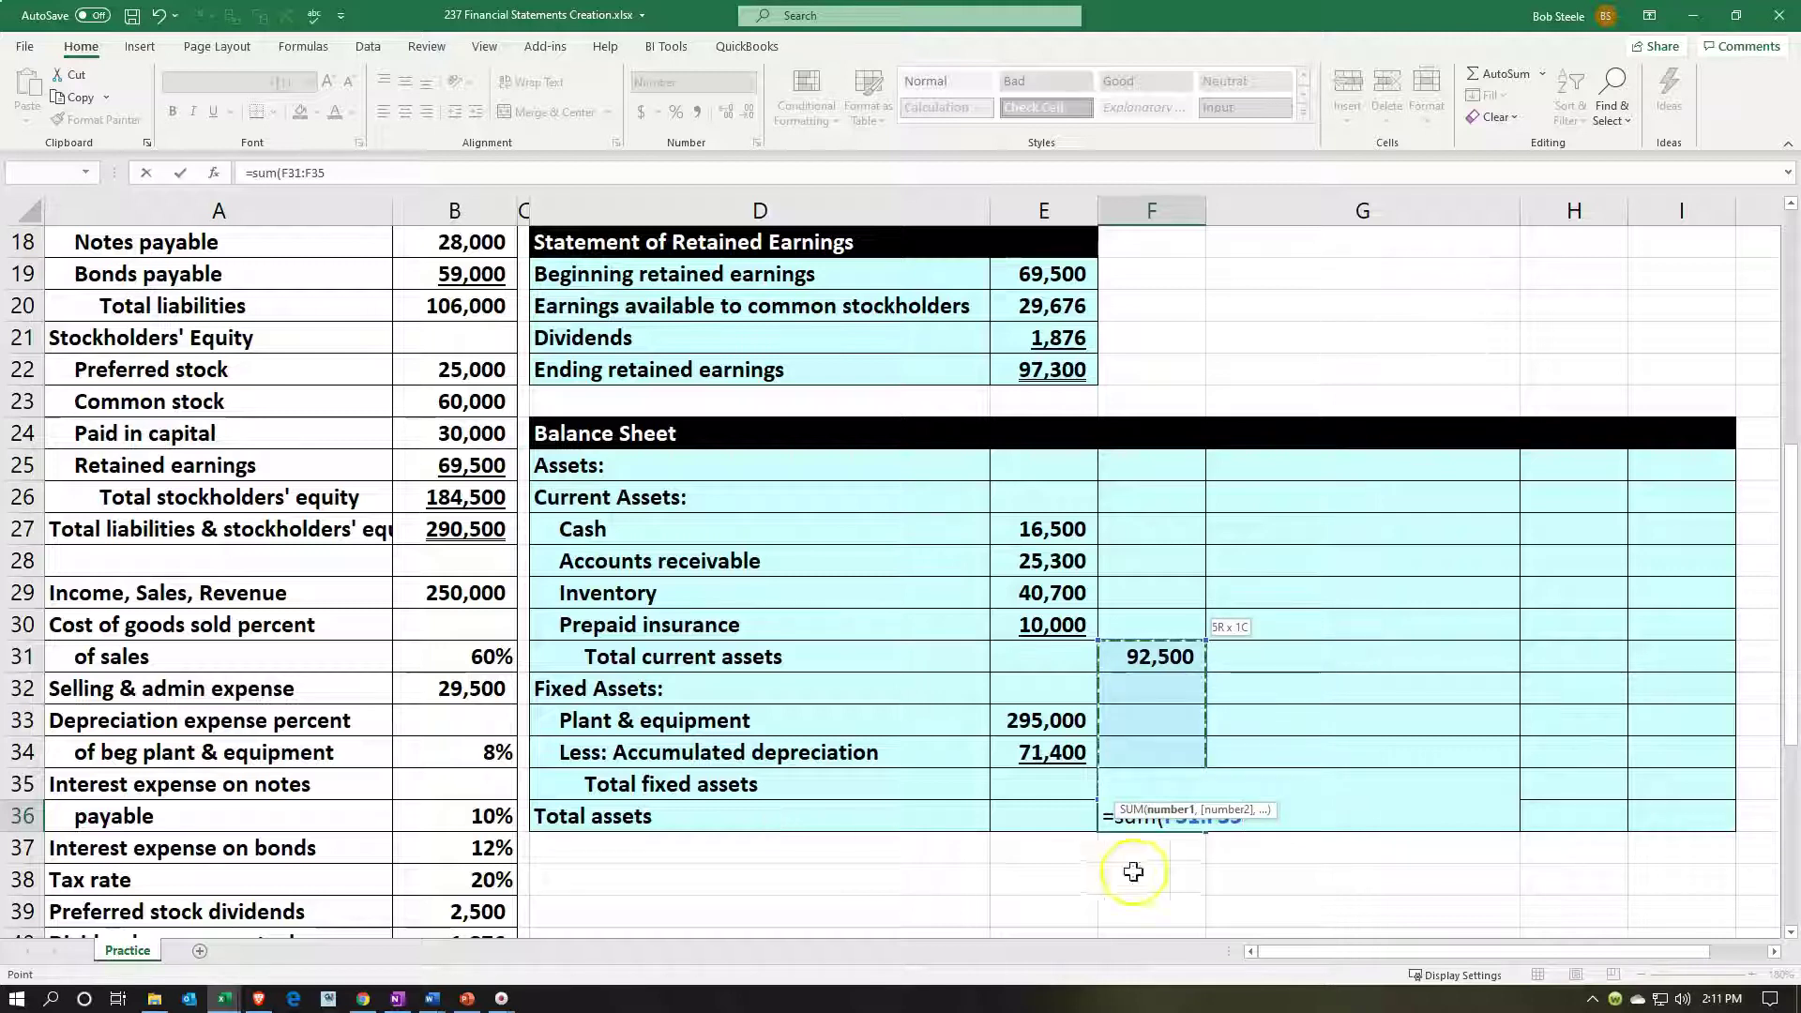
left_click(1213, 820)
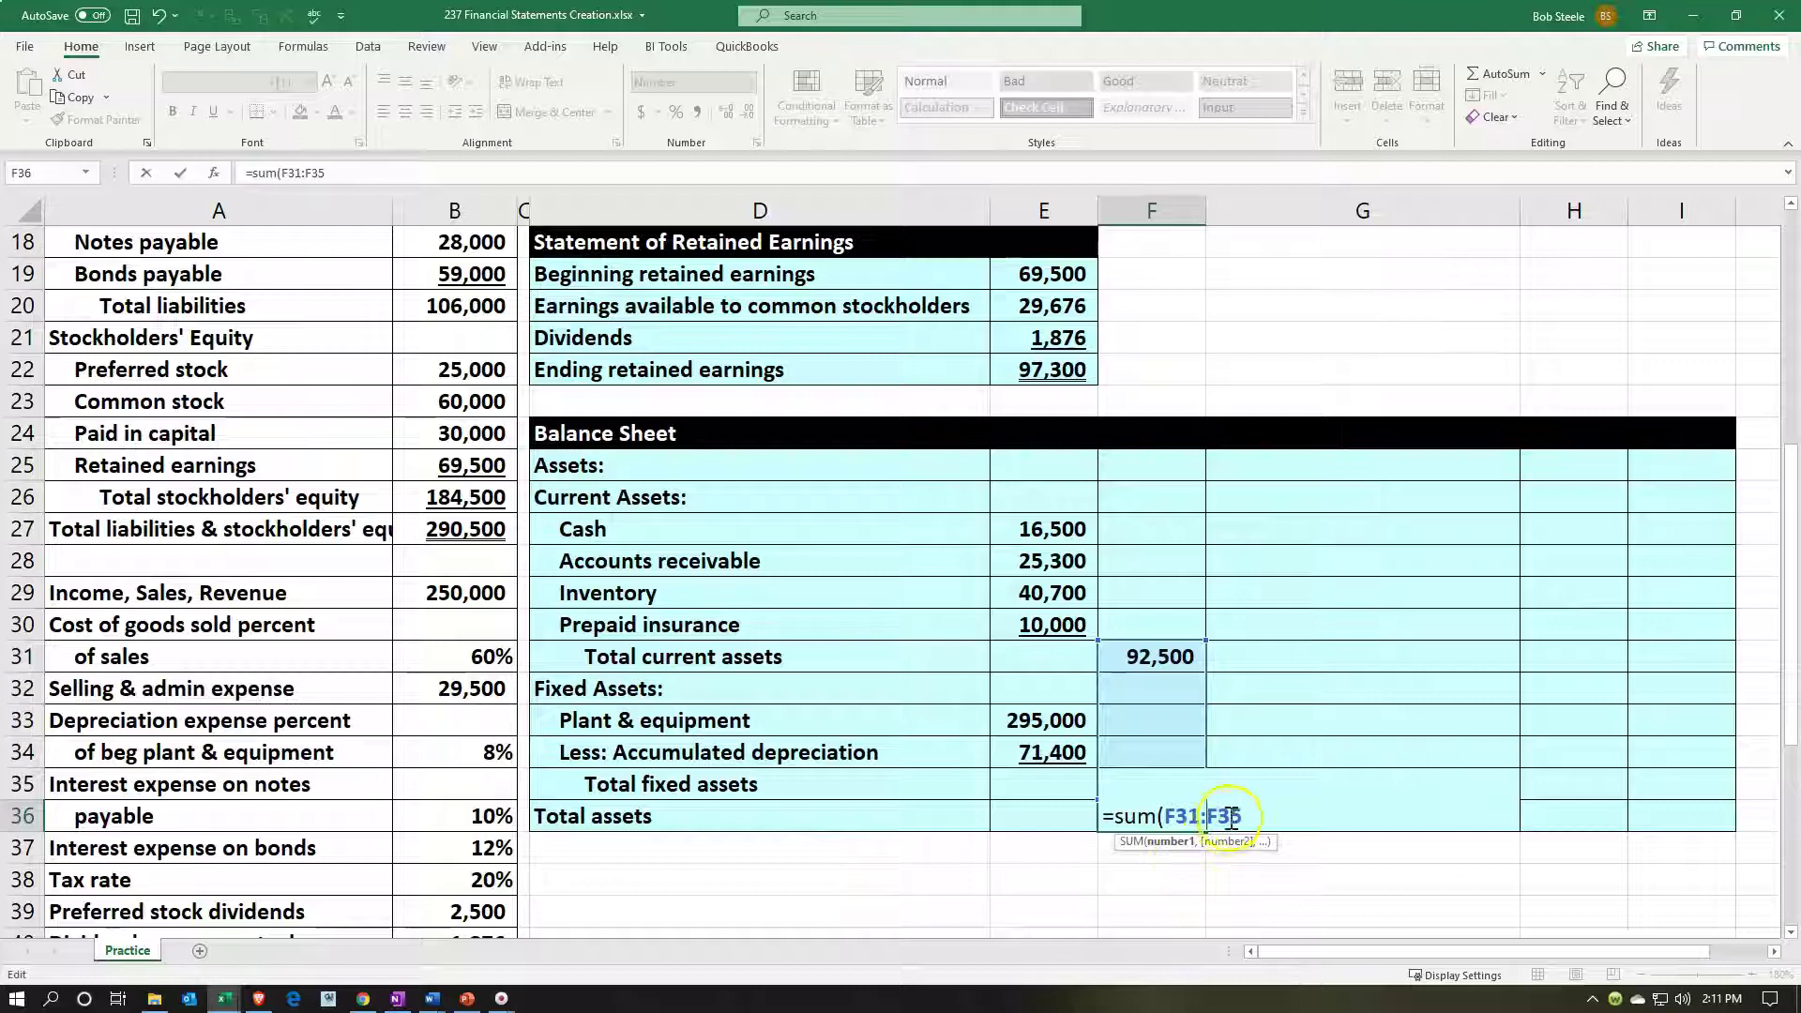
key("Return")
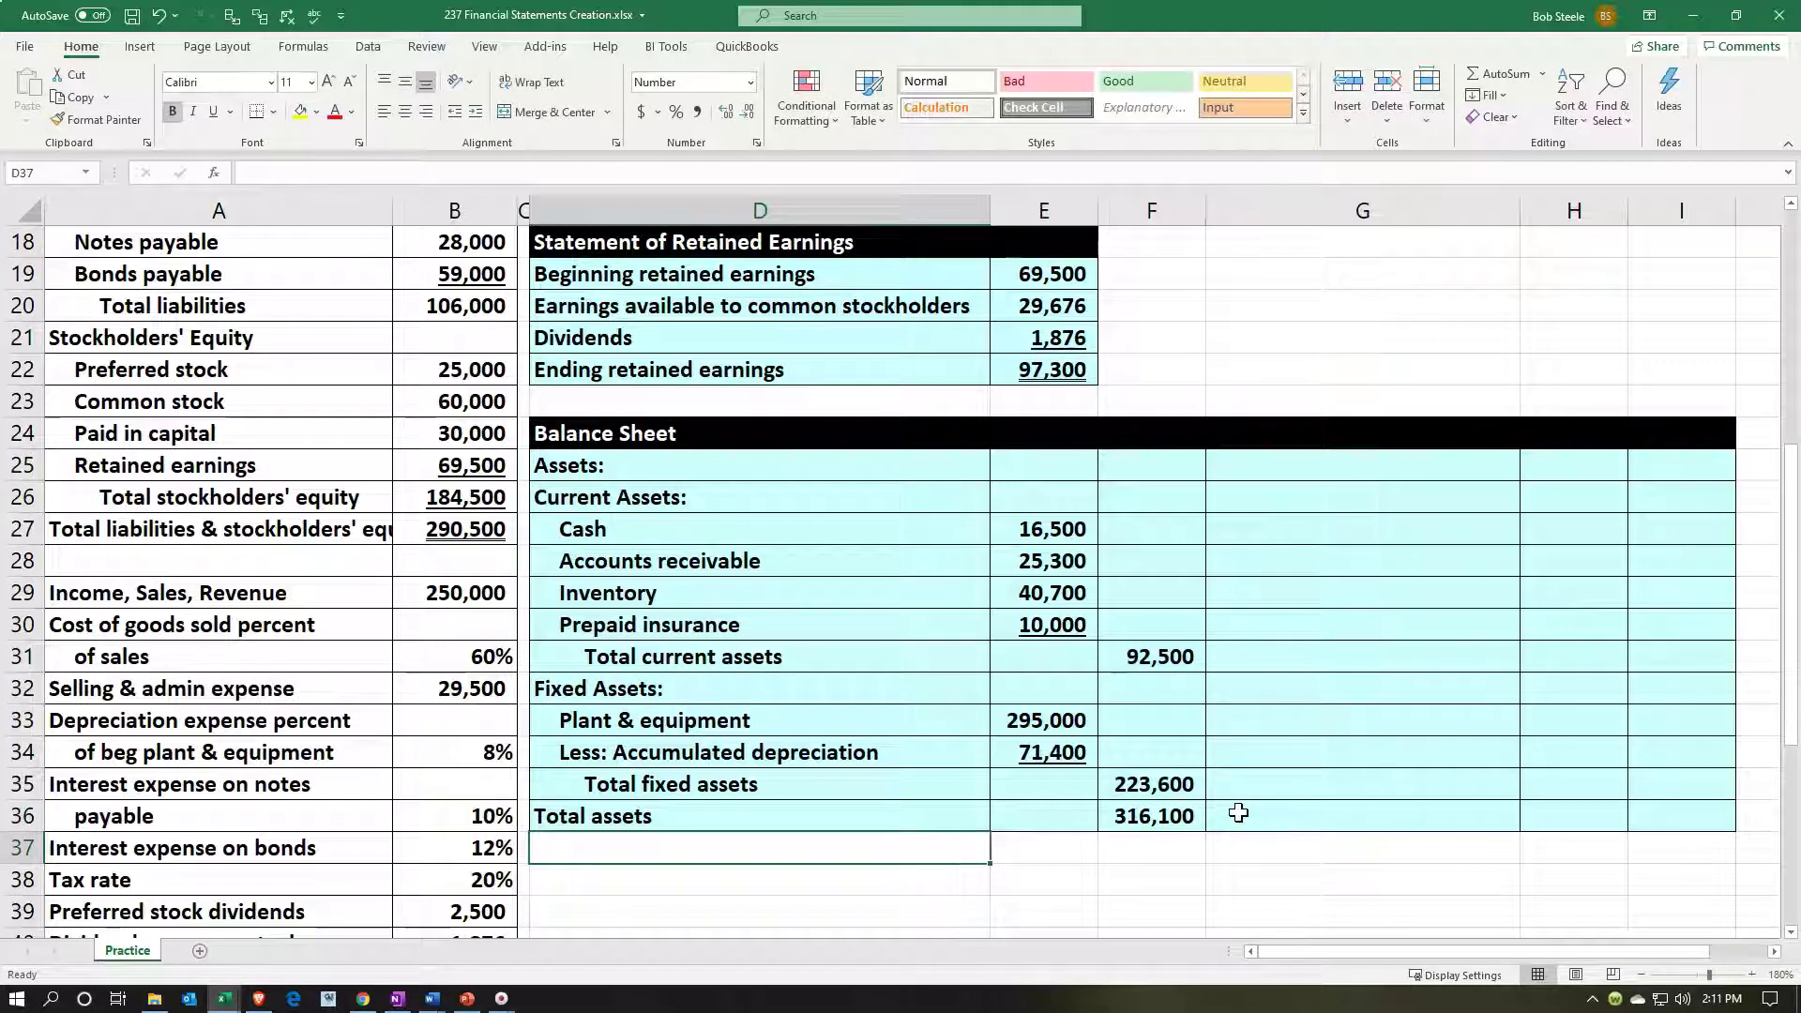
Step: Underline the total fixed assets amount in F35 and apply a double underline to total assets in F36
left_click(1177, 788)
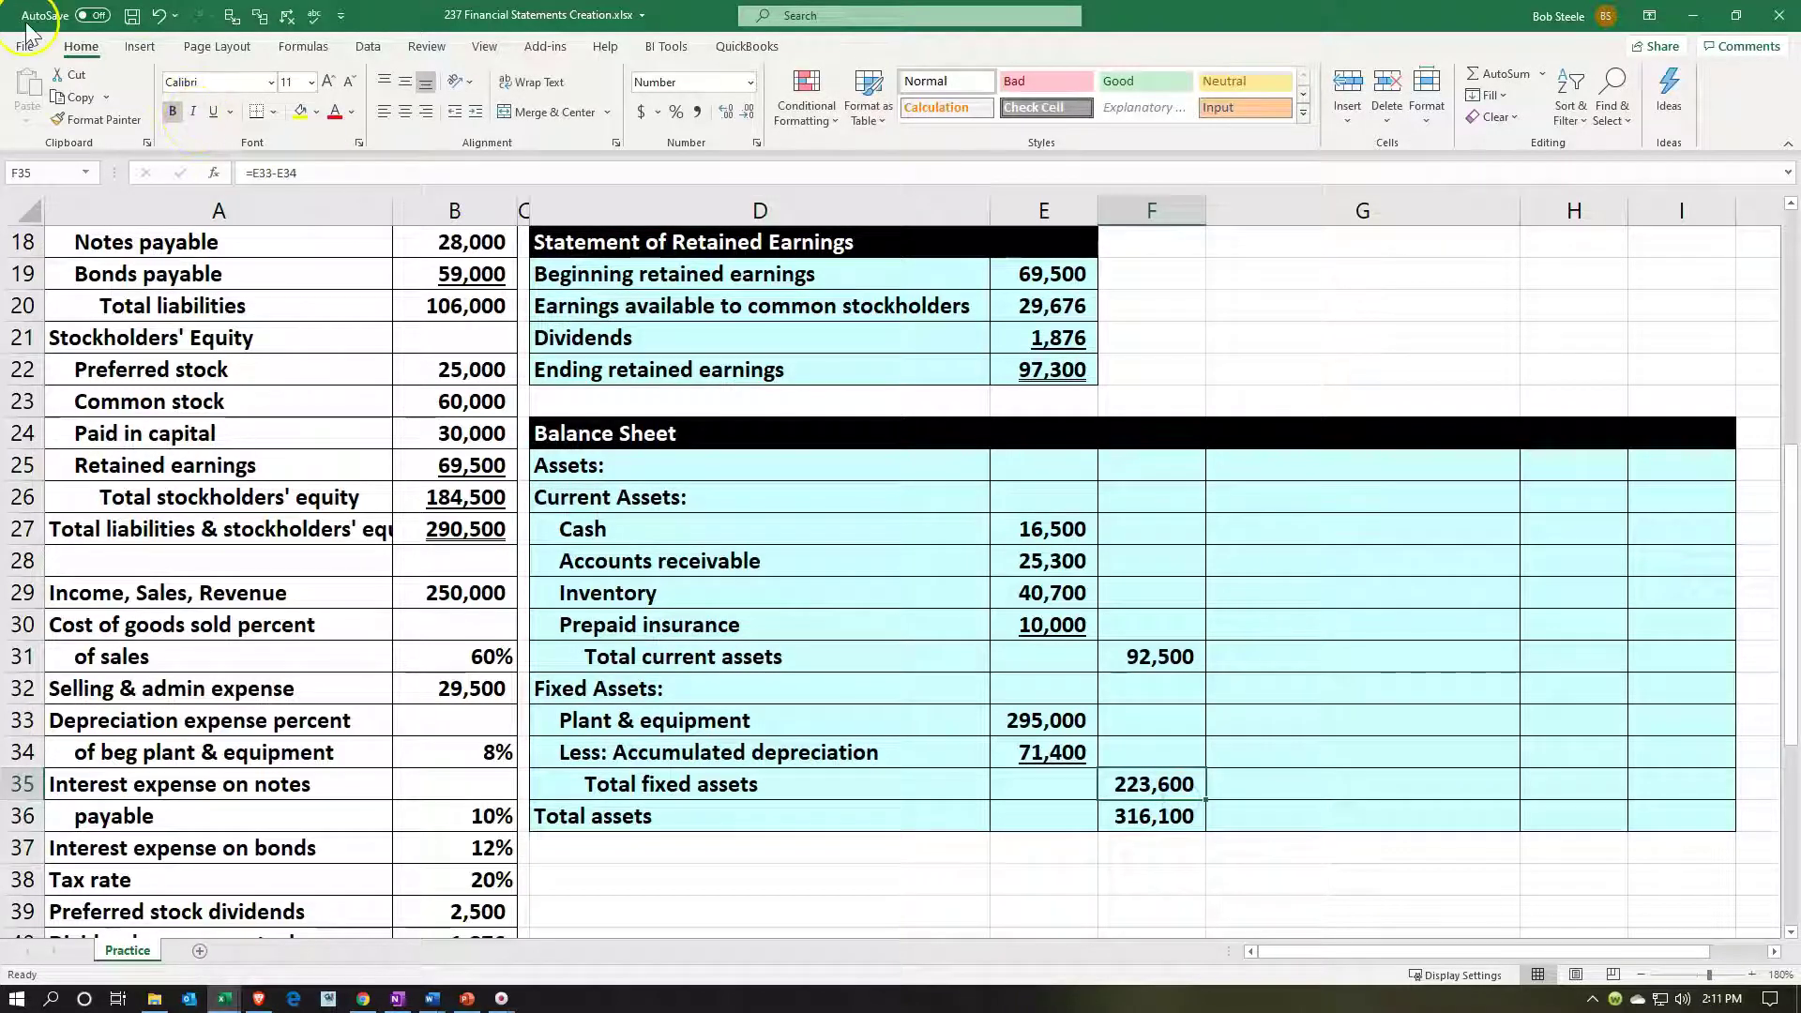
left_click(213, 111)
left_click(1140, 821)
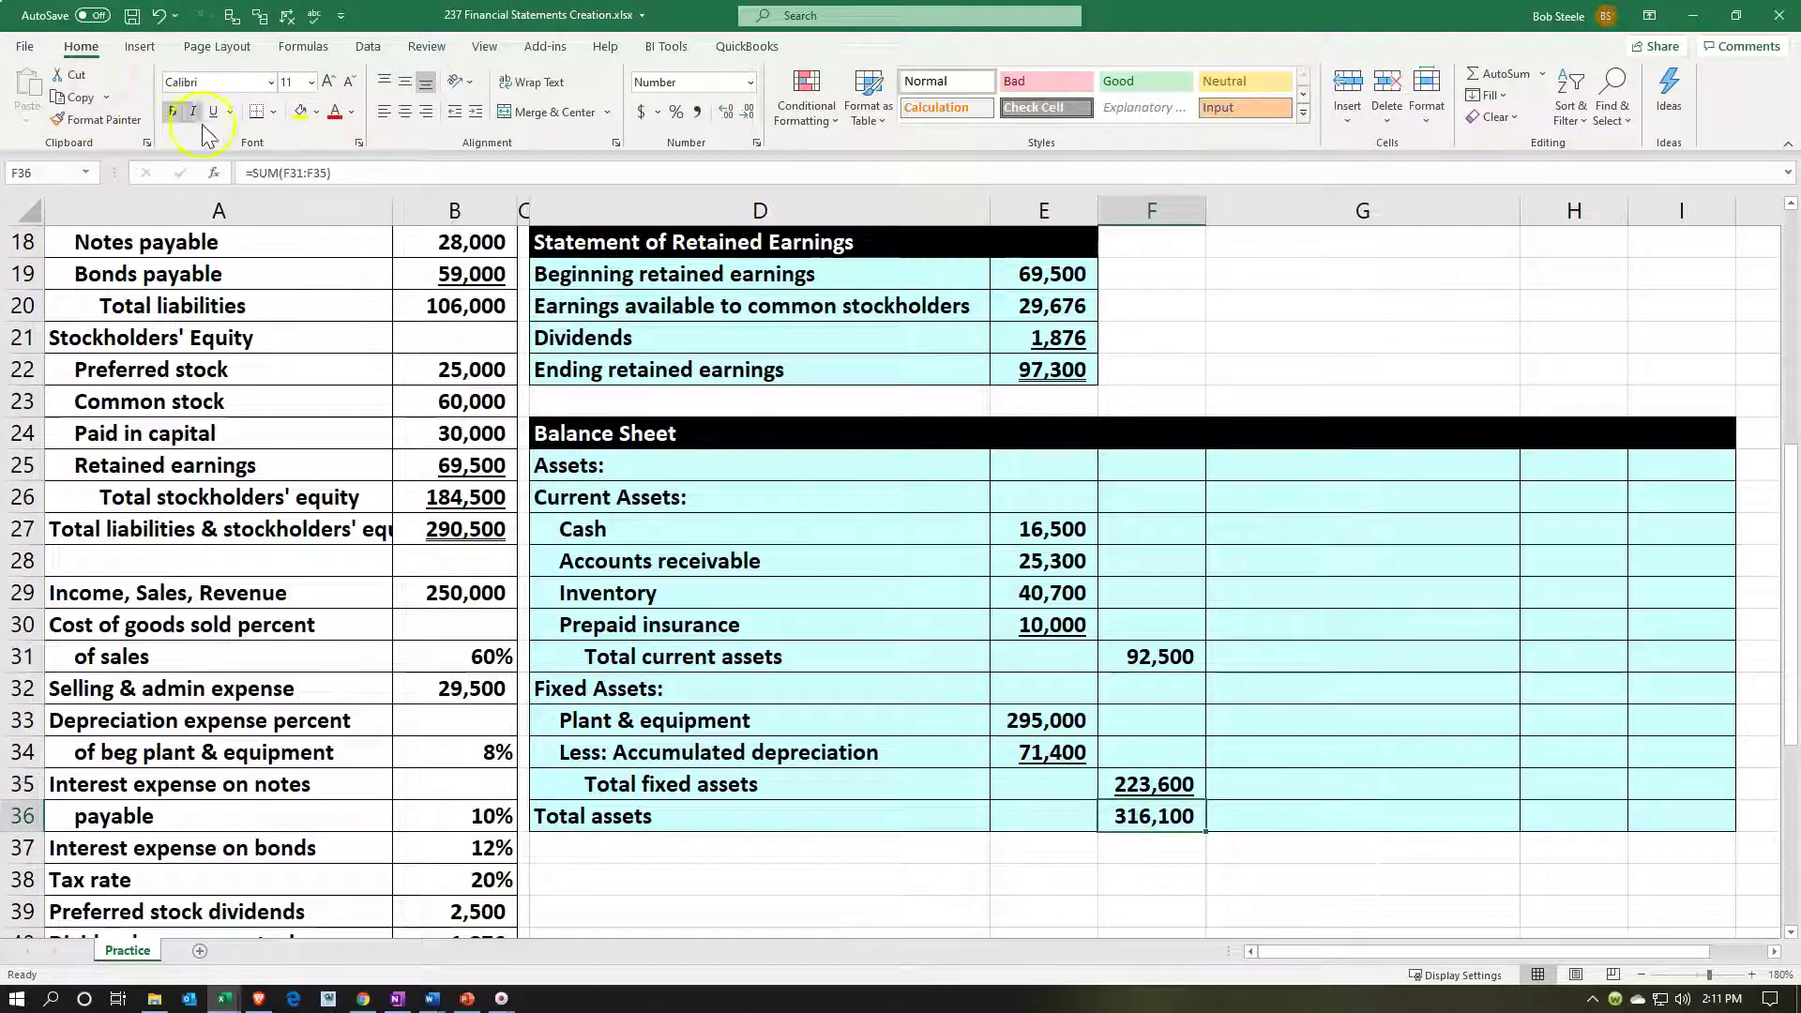
left_click(230, 111)
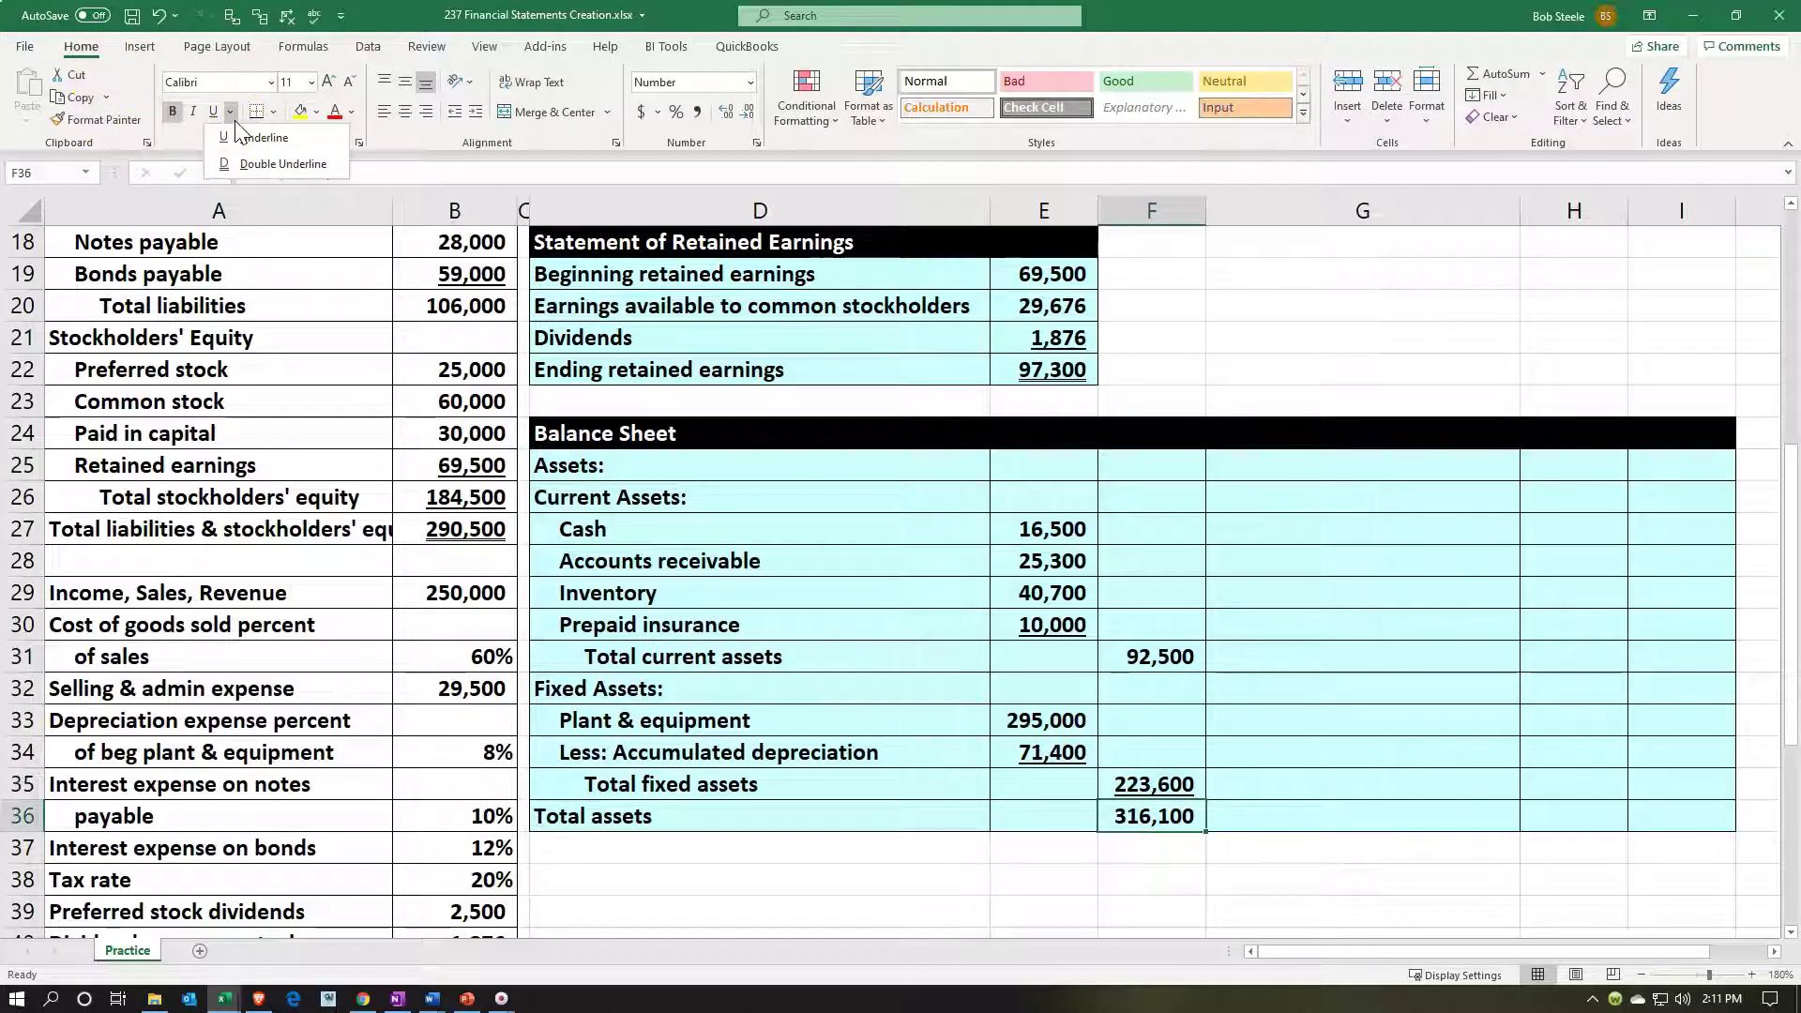
left_click(248, 163)
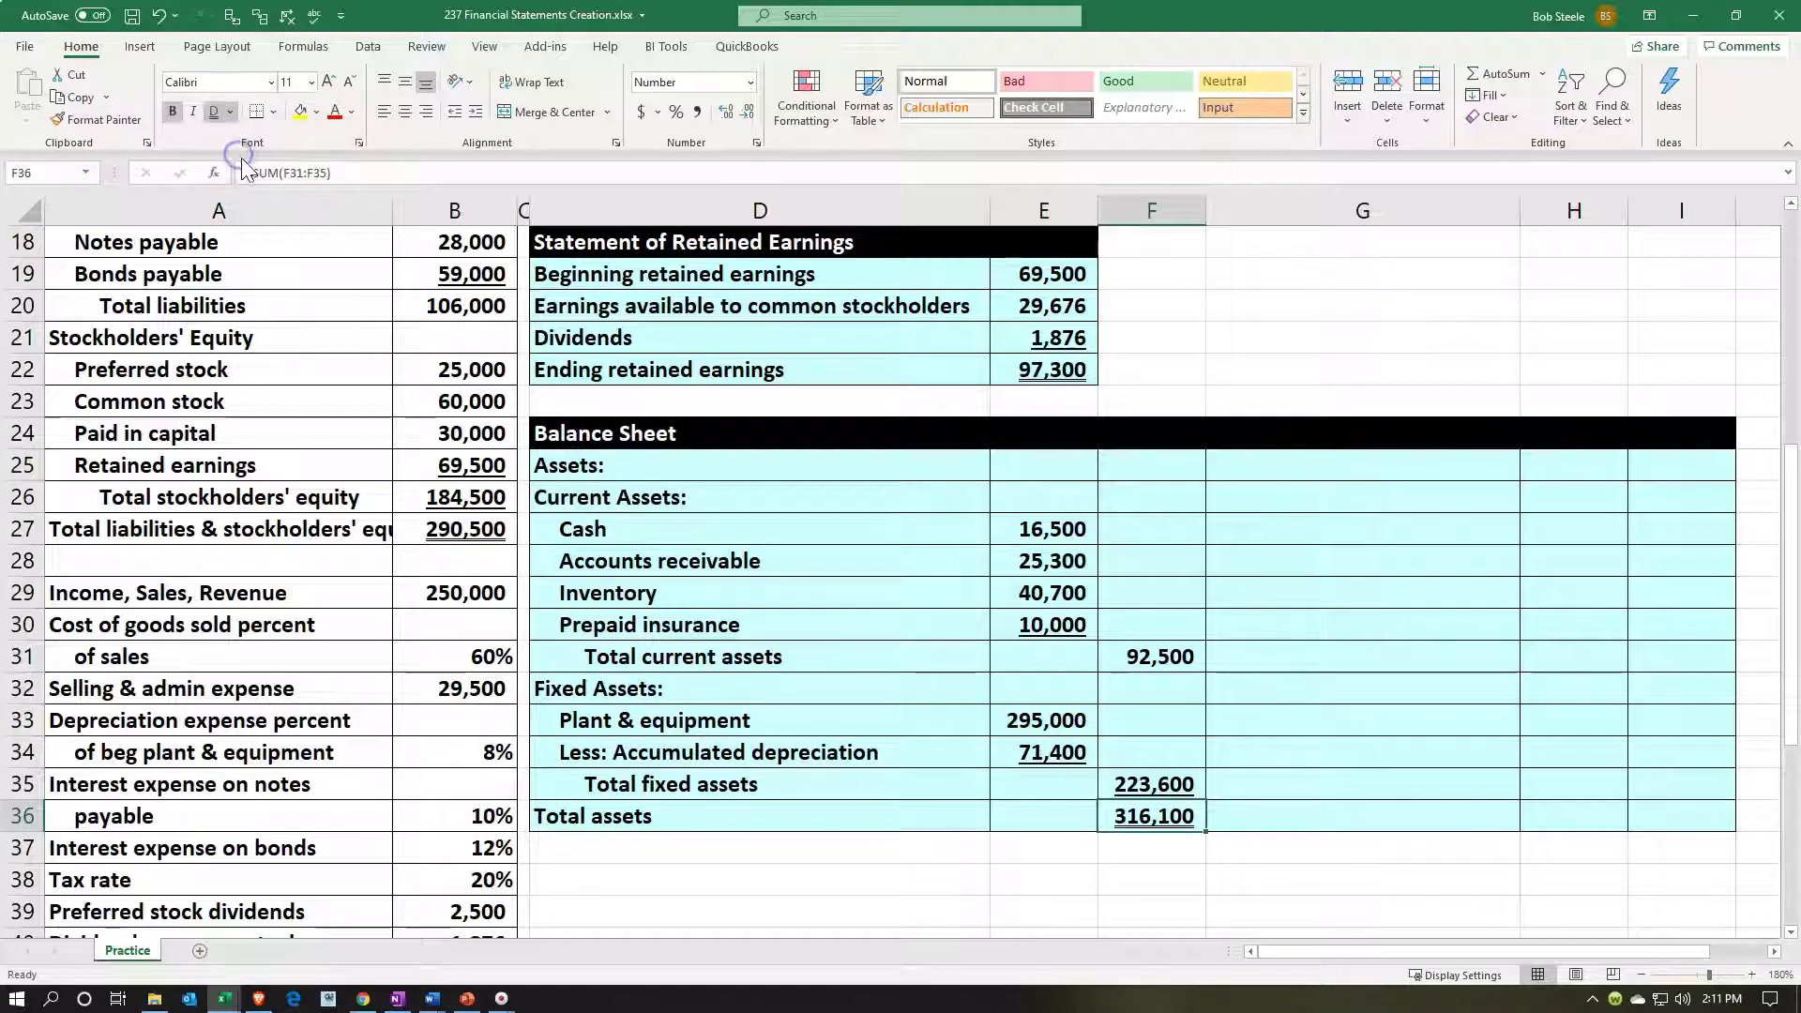
Step: Enter the headings "Liabilities:" in G25 and "Current Liabilities:" in G26 of the balance sheet
left_click(1274, 466)
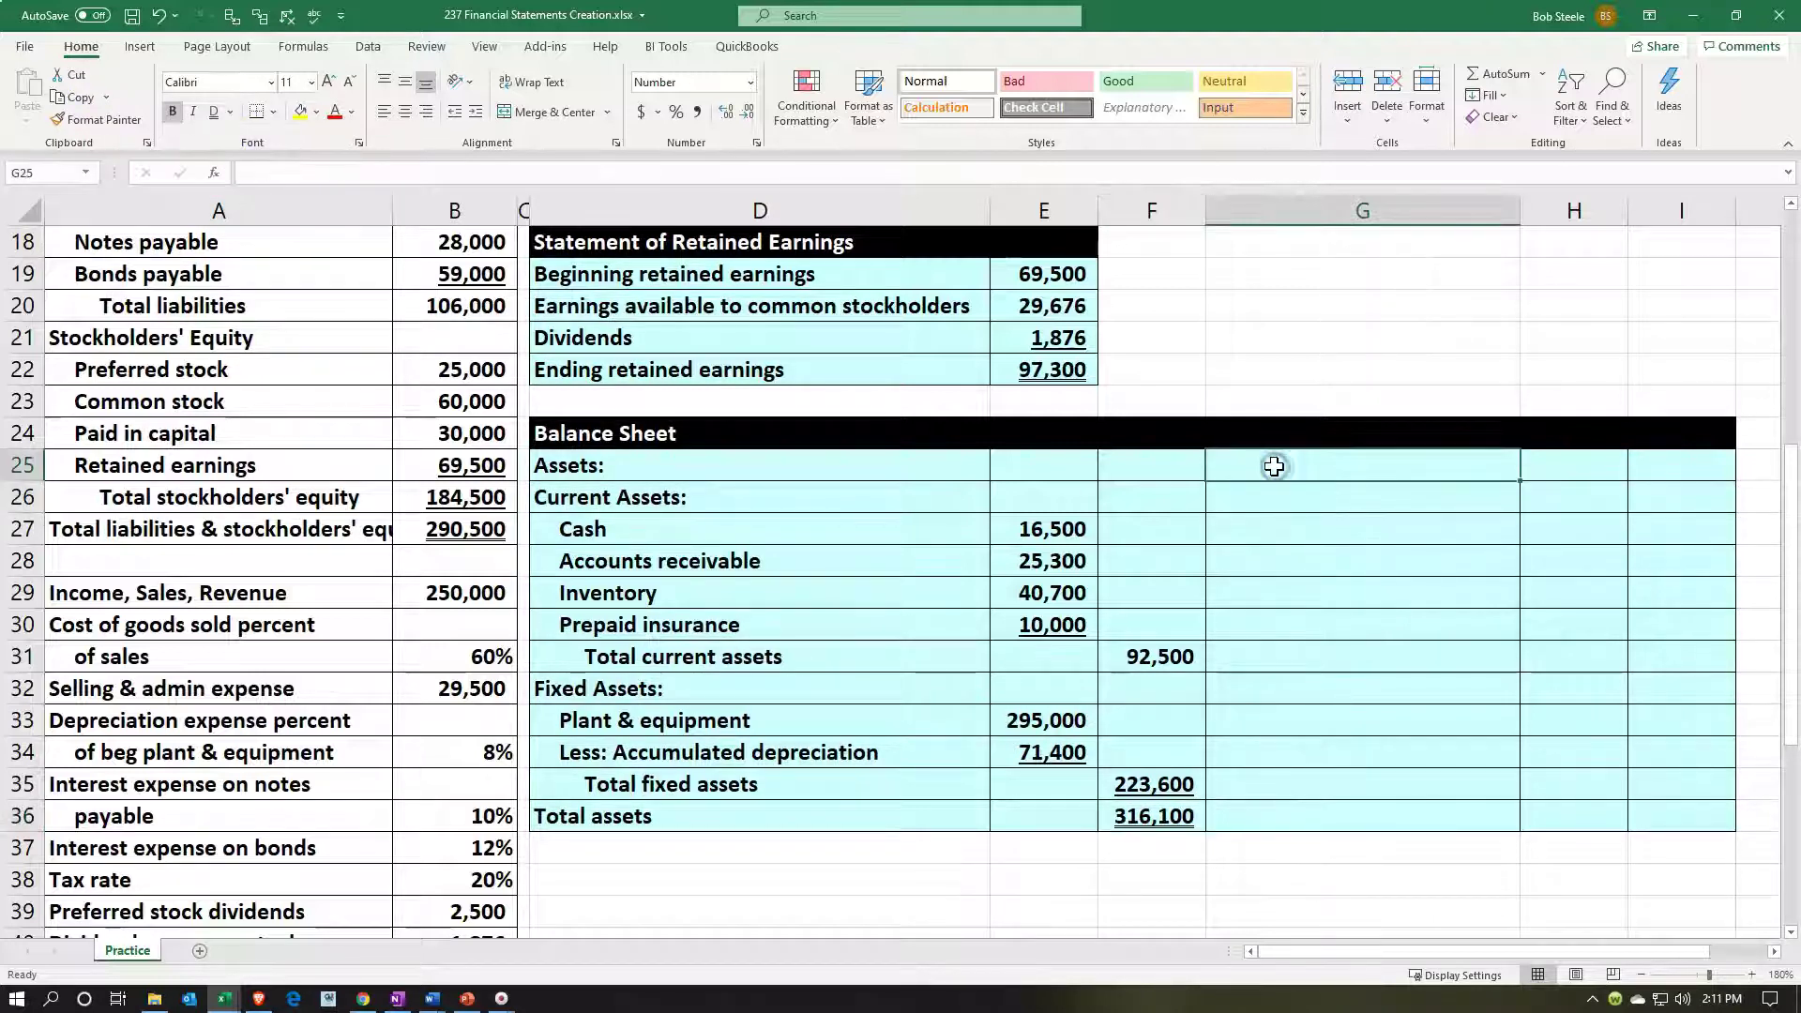
type("Liabilities:")
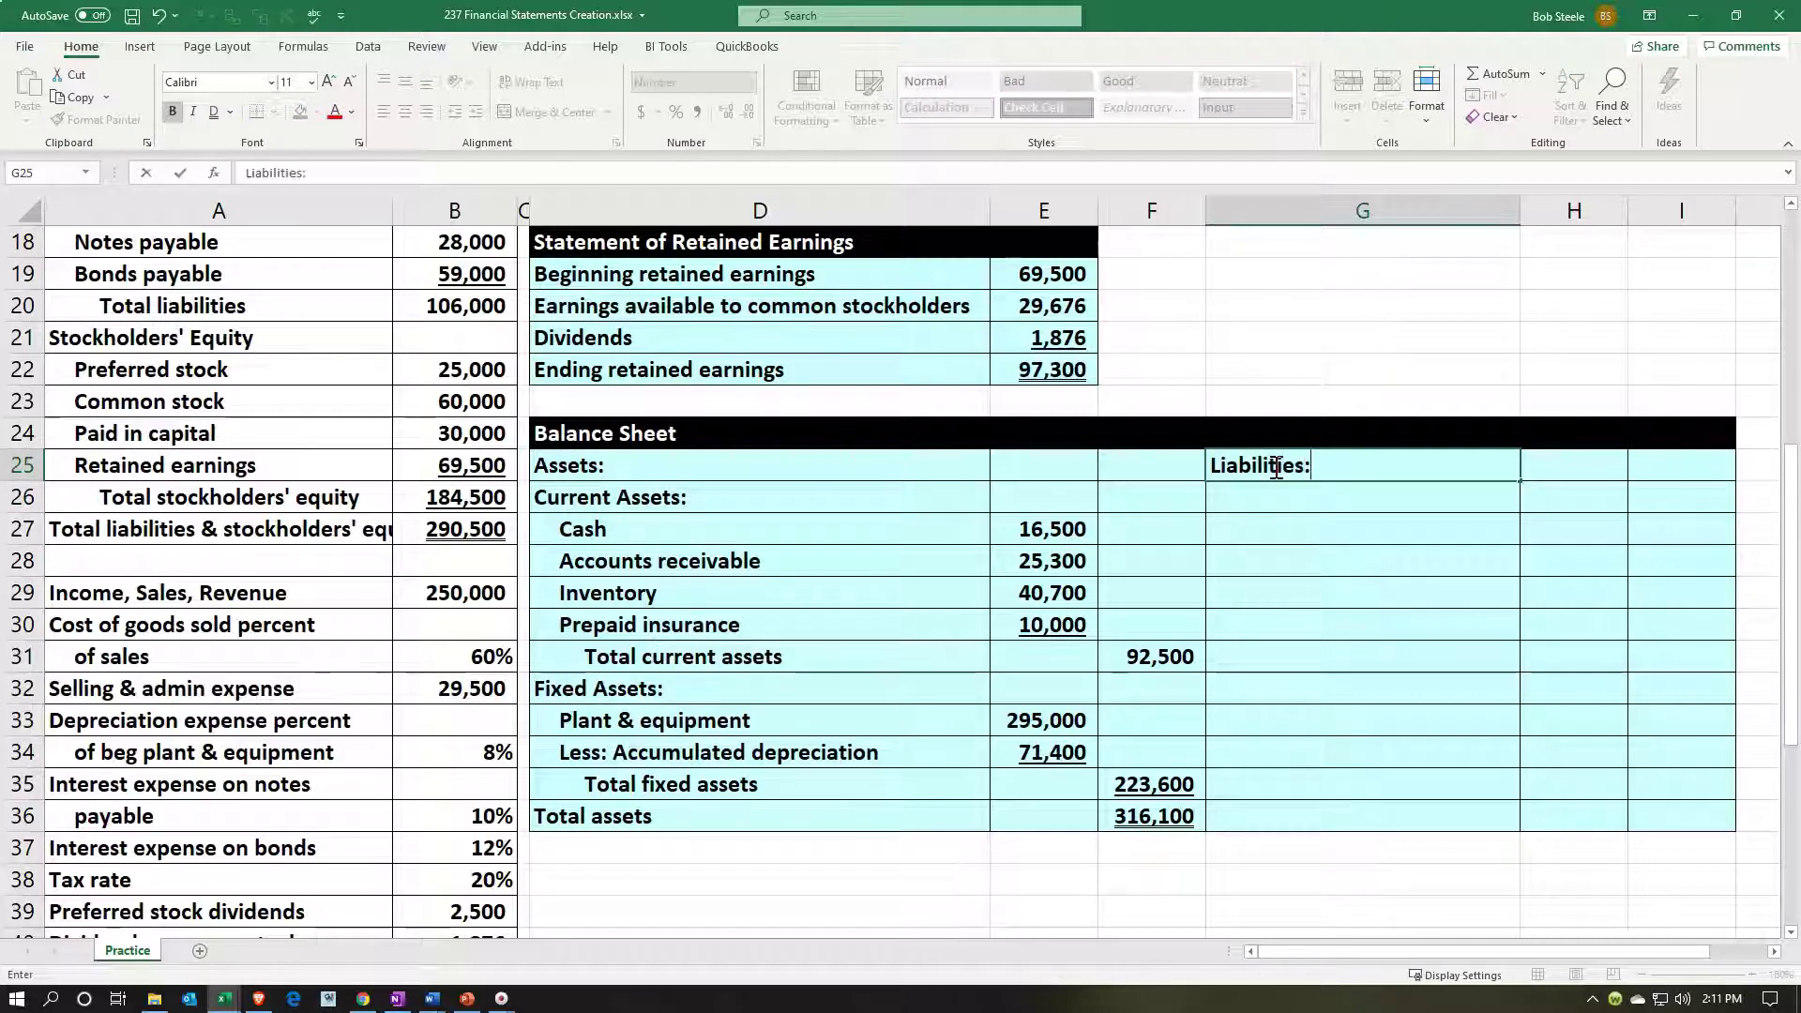
key("Return")
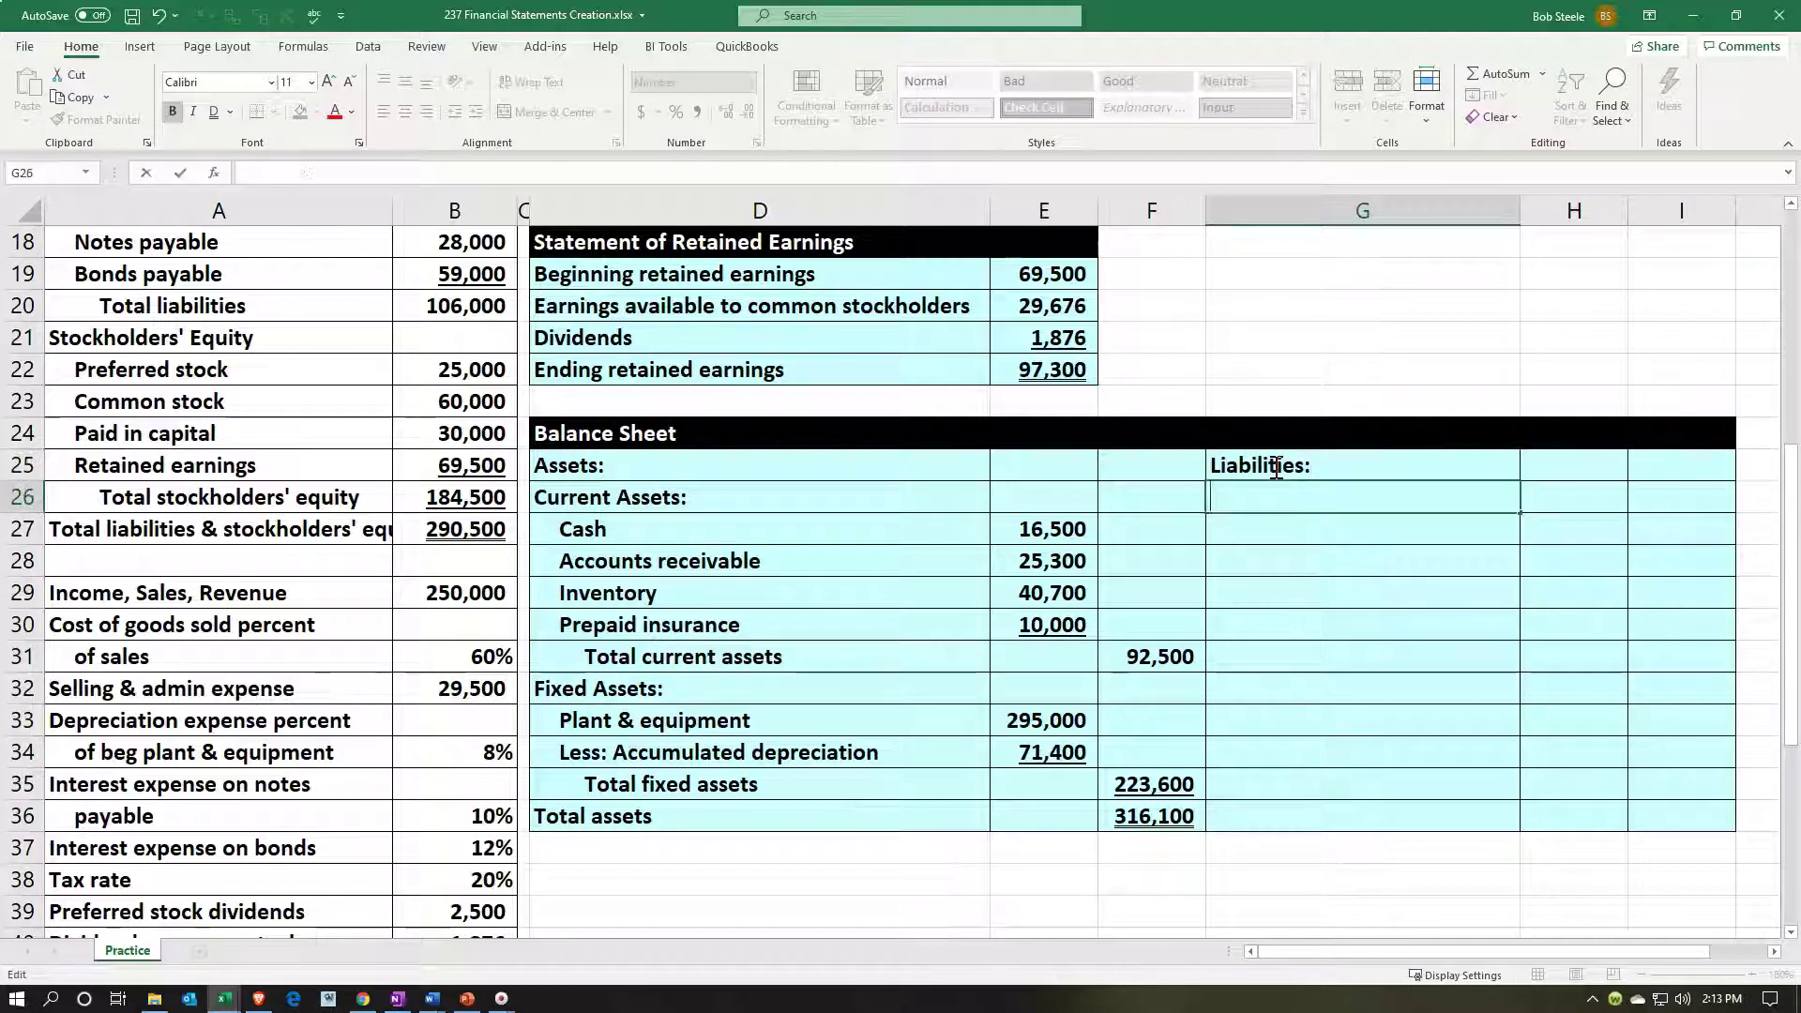
double_click(1255, 497)
type("C")
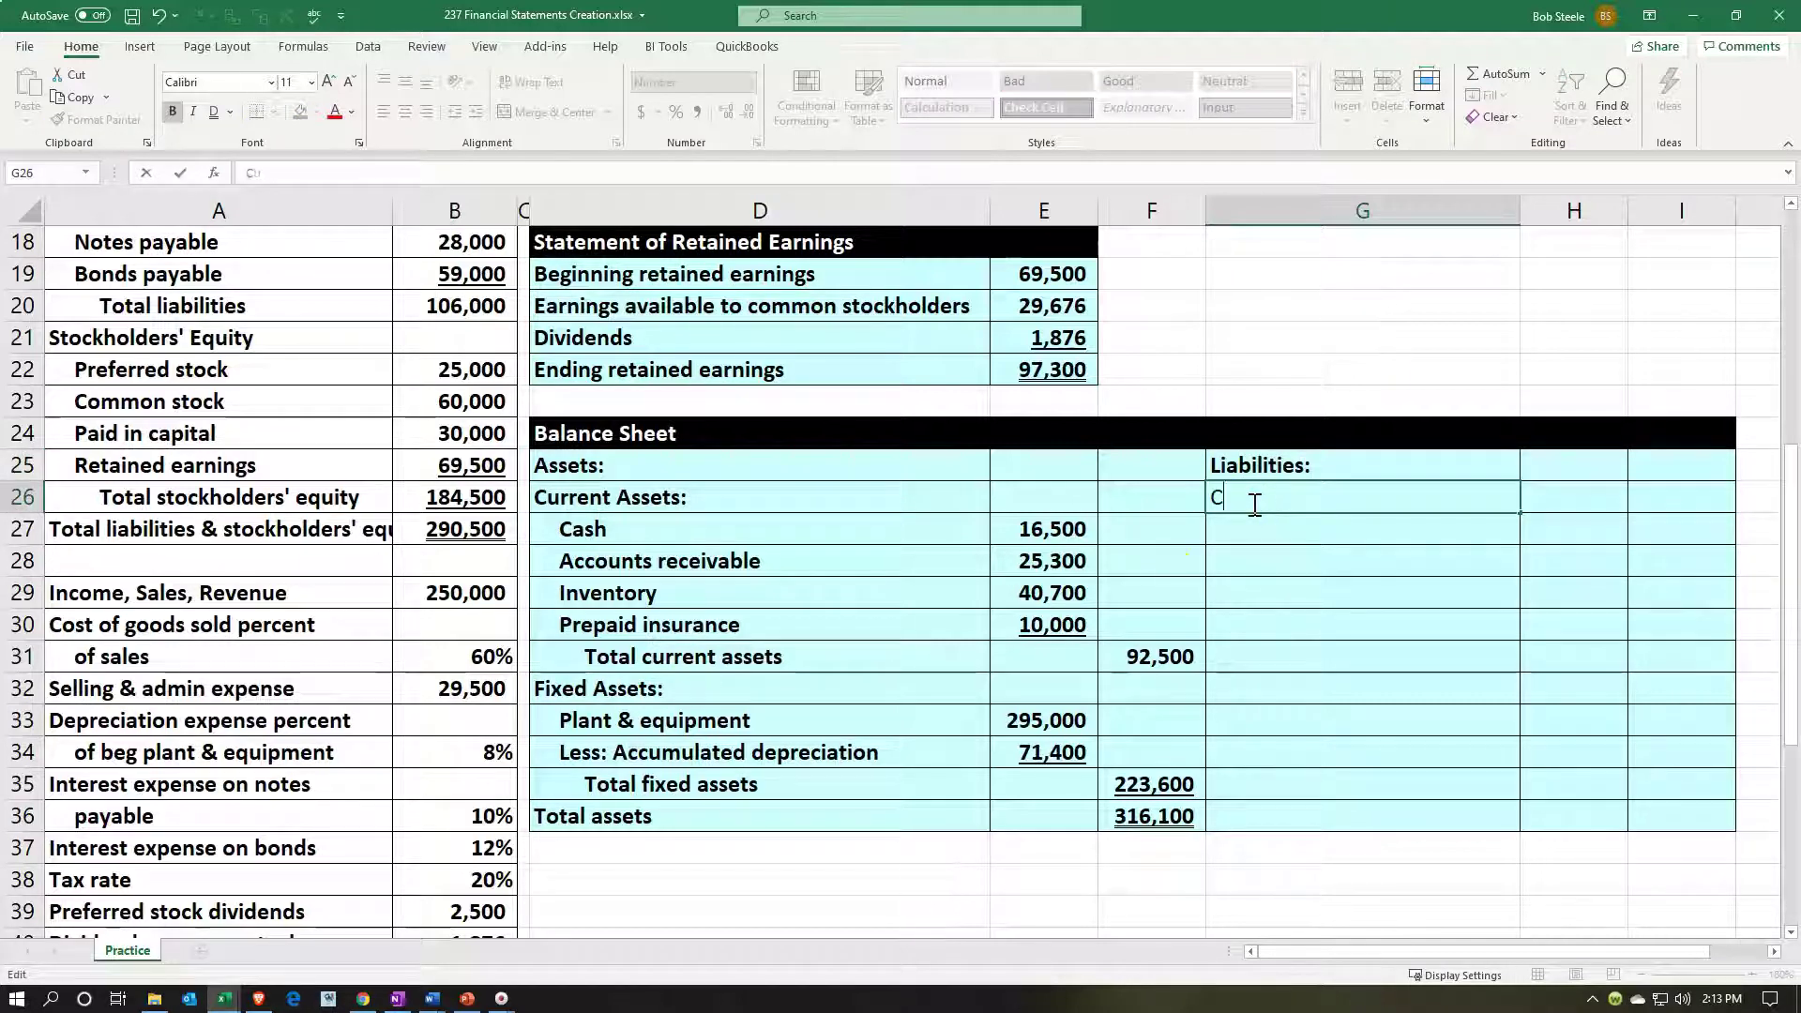
type("urrent Liabilities:")
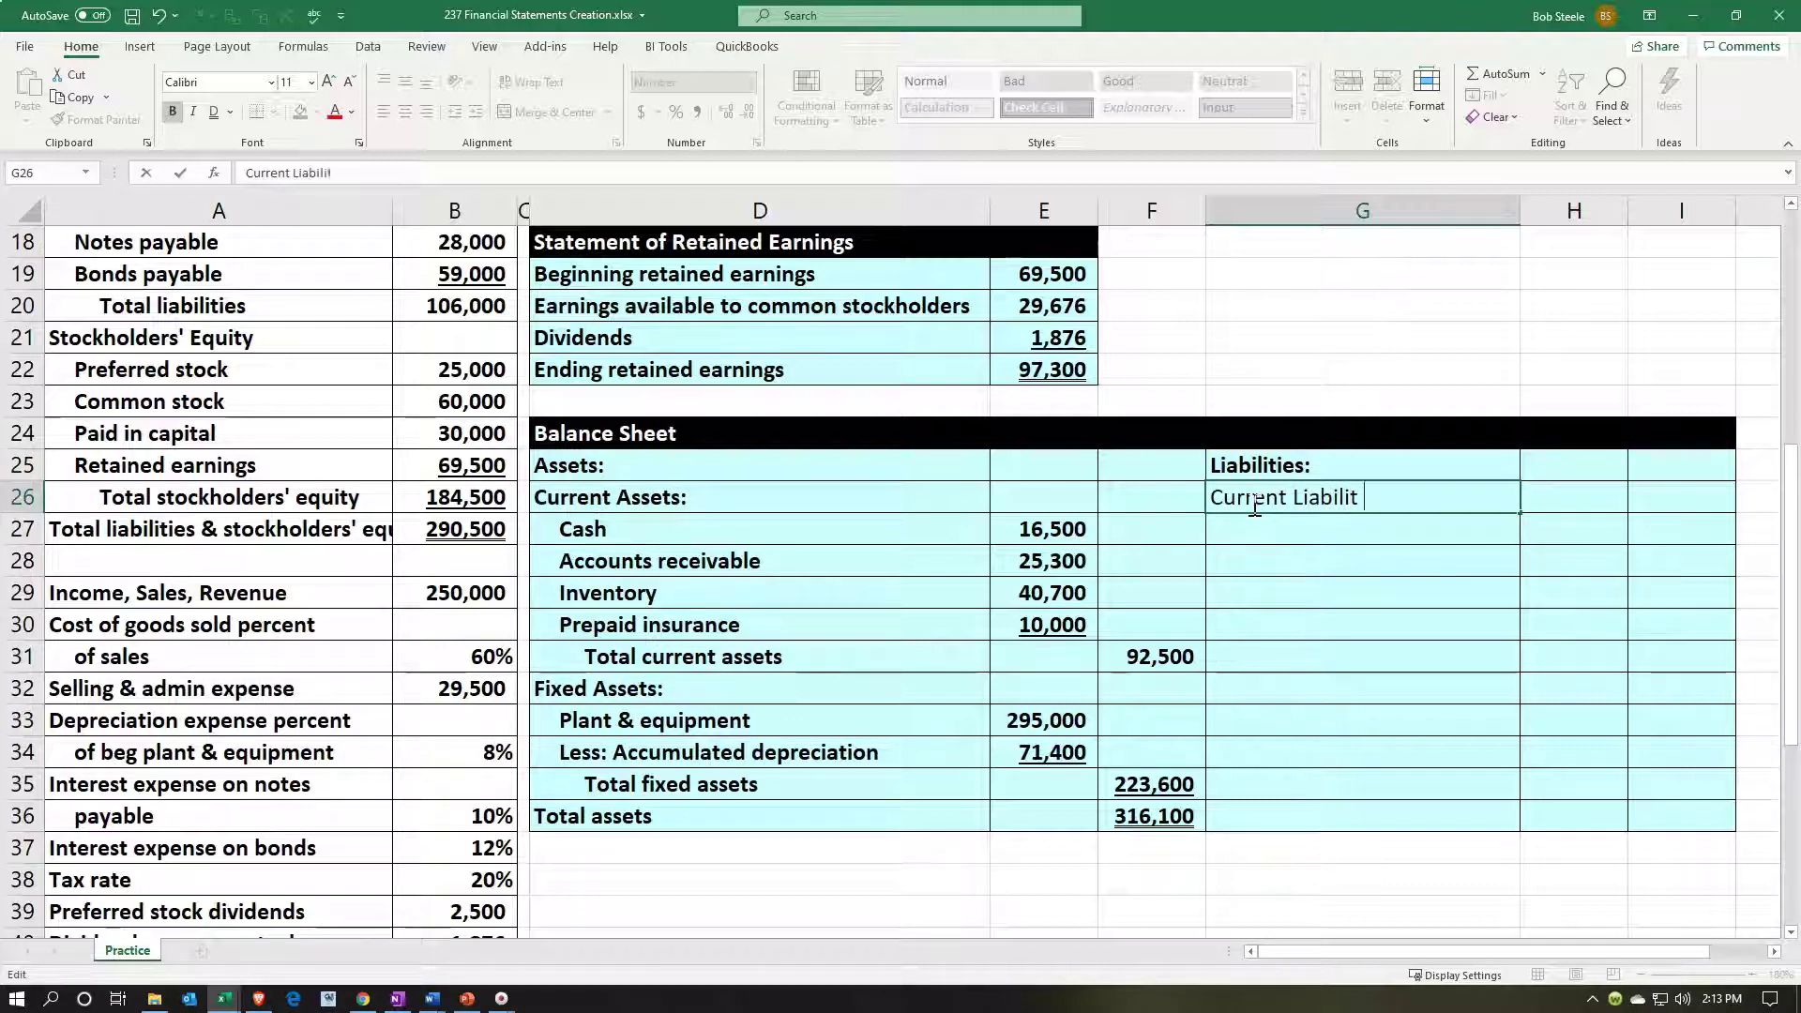
key("Return")
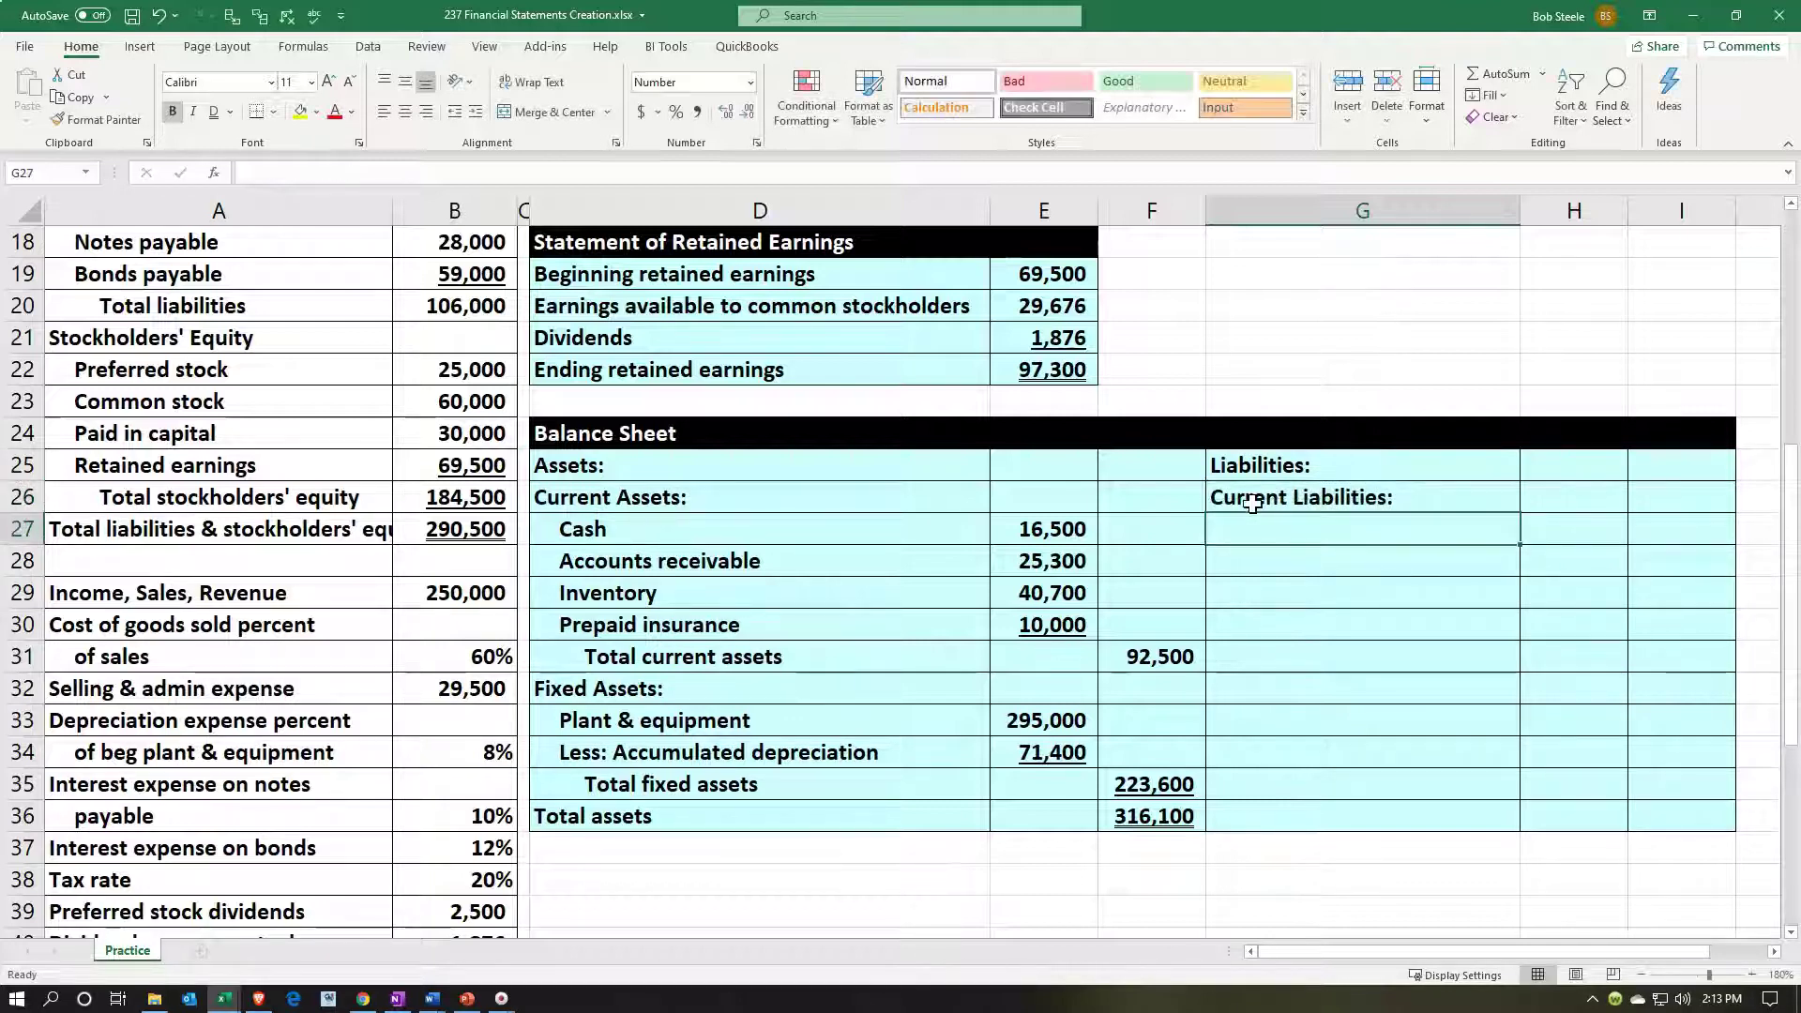
Step: Link the Accounts payable label into G27 with =A17 and indent it under the current liabilities heading
scroll(289, 454, "up", 2)
left_click(297, 452)
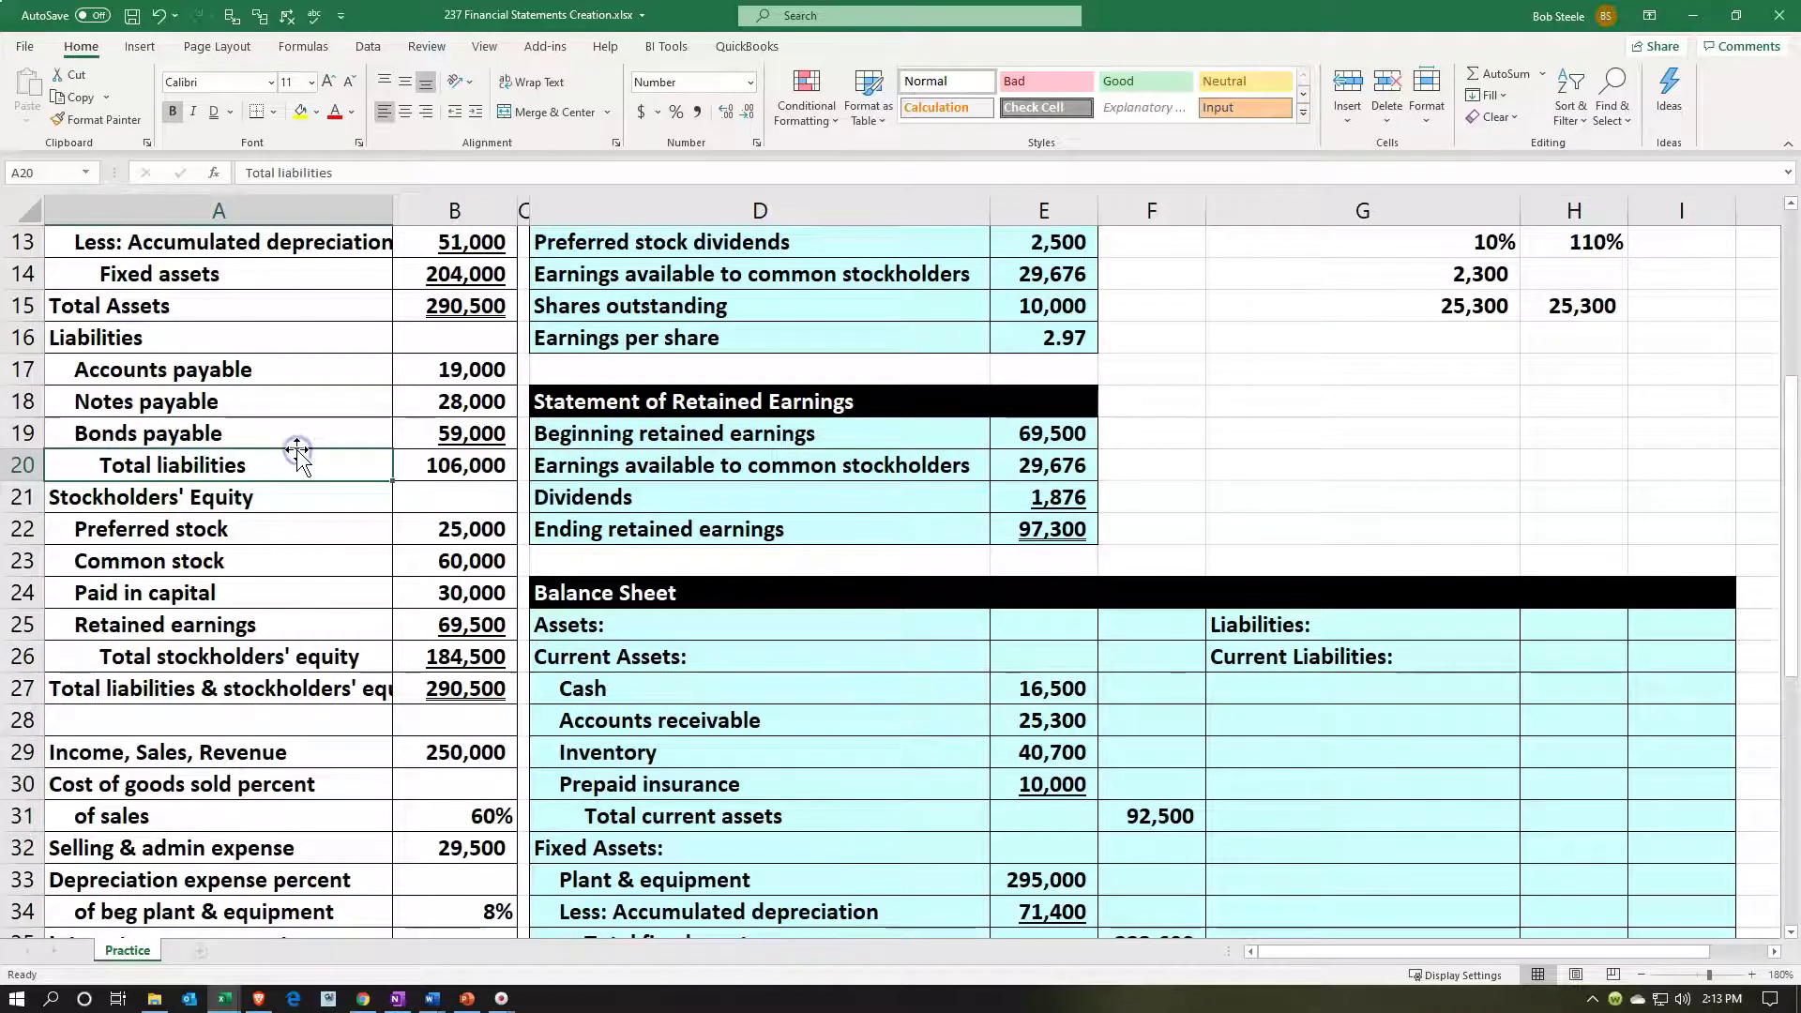
scroll(296, 454, "up", 1)
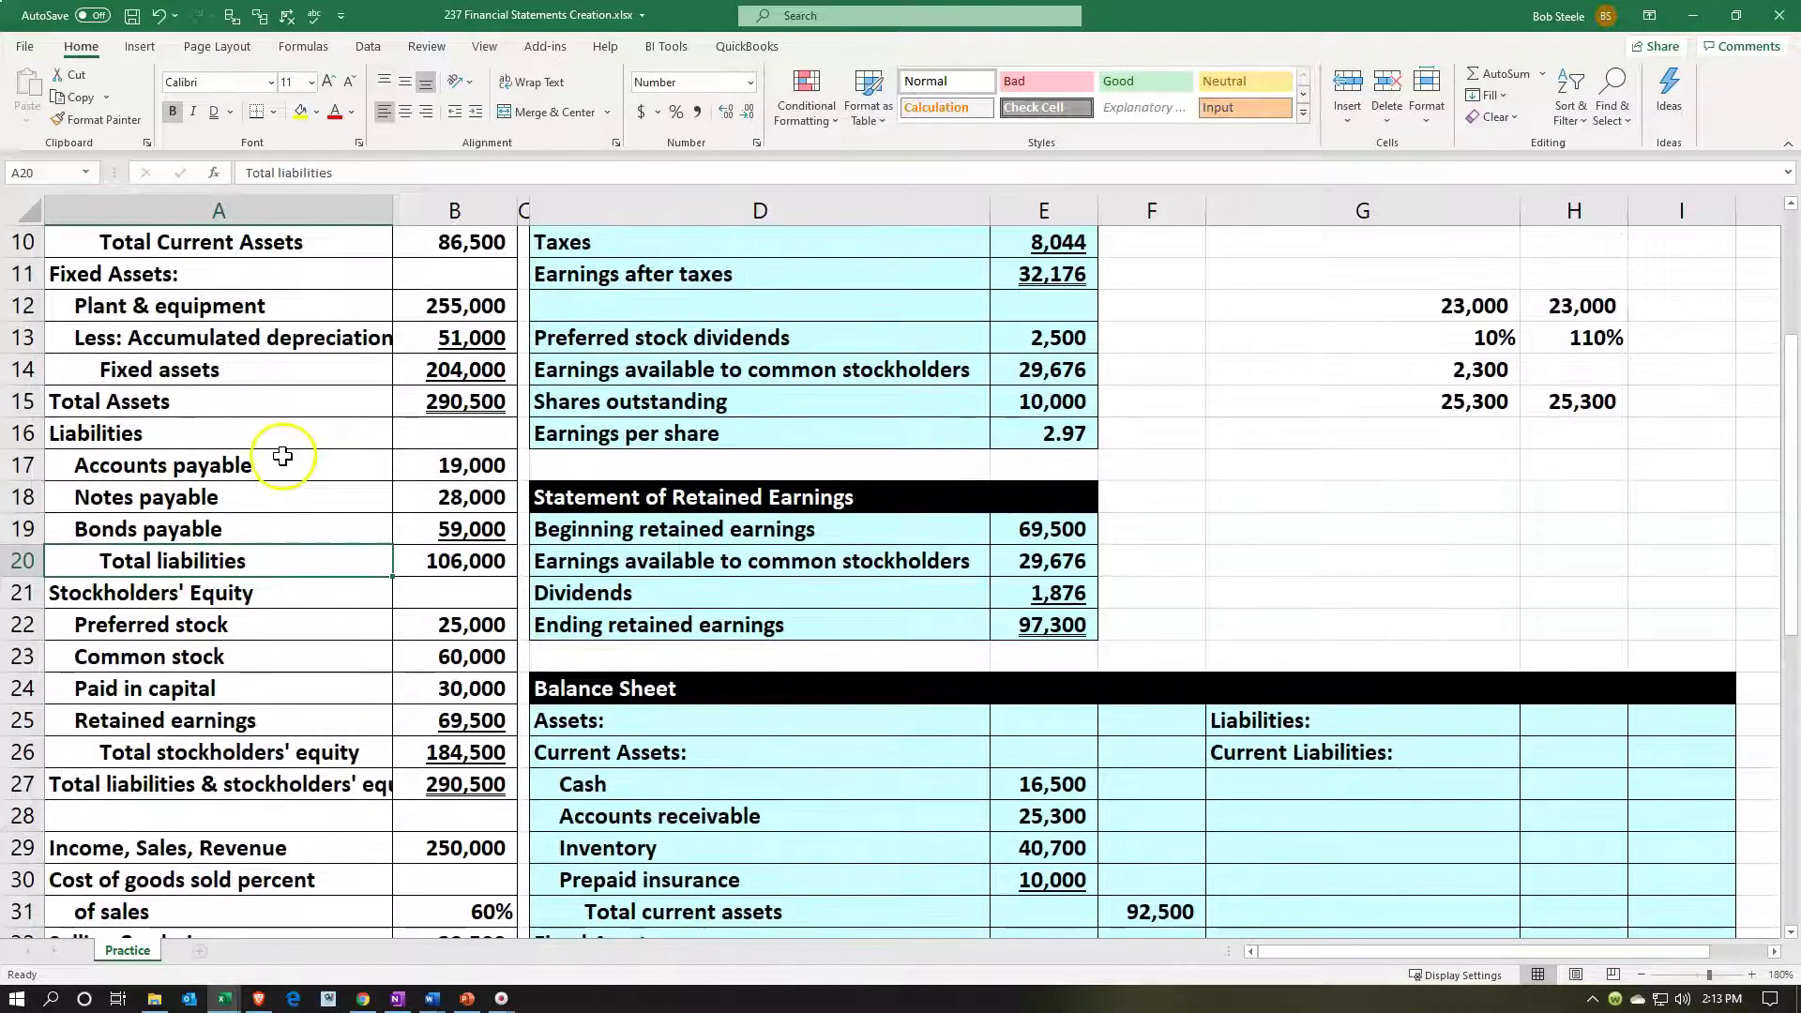
left_click(236, 434)
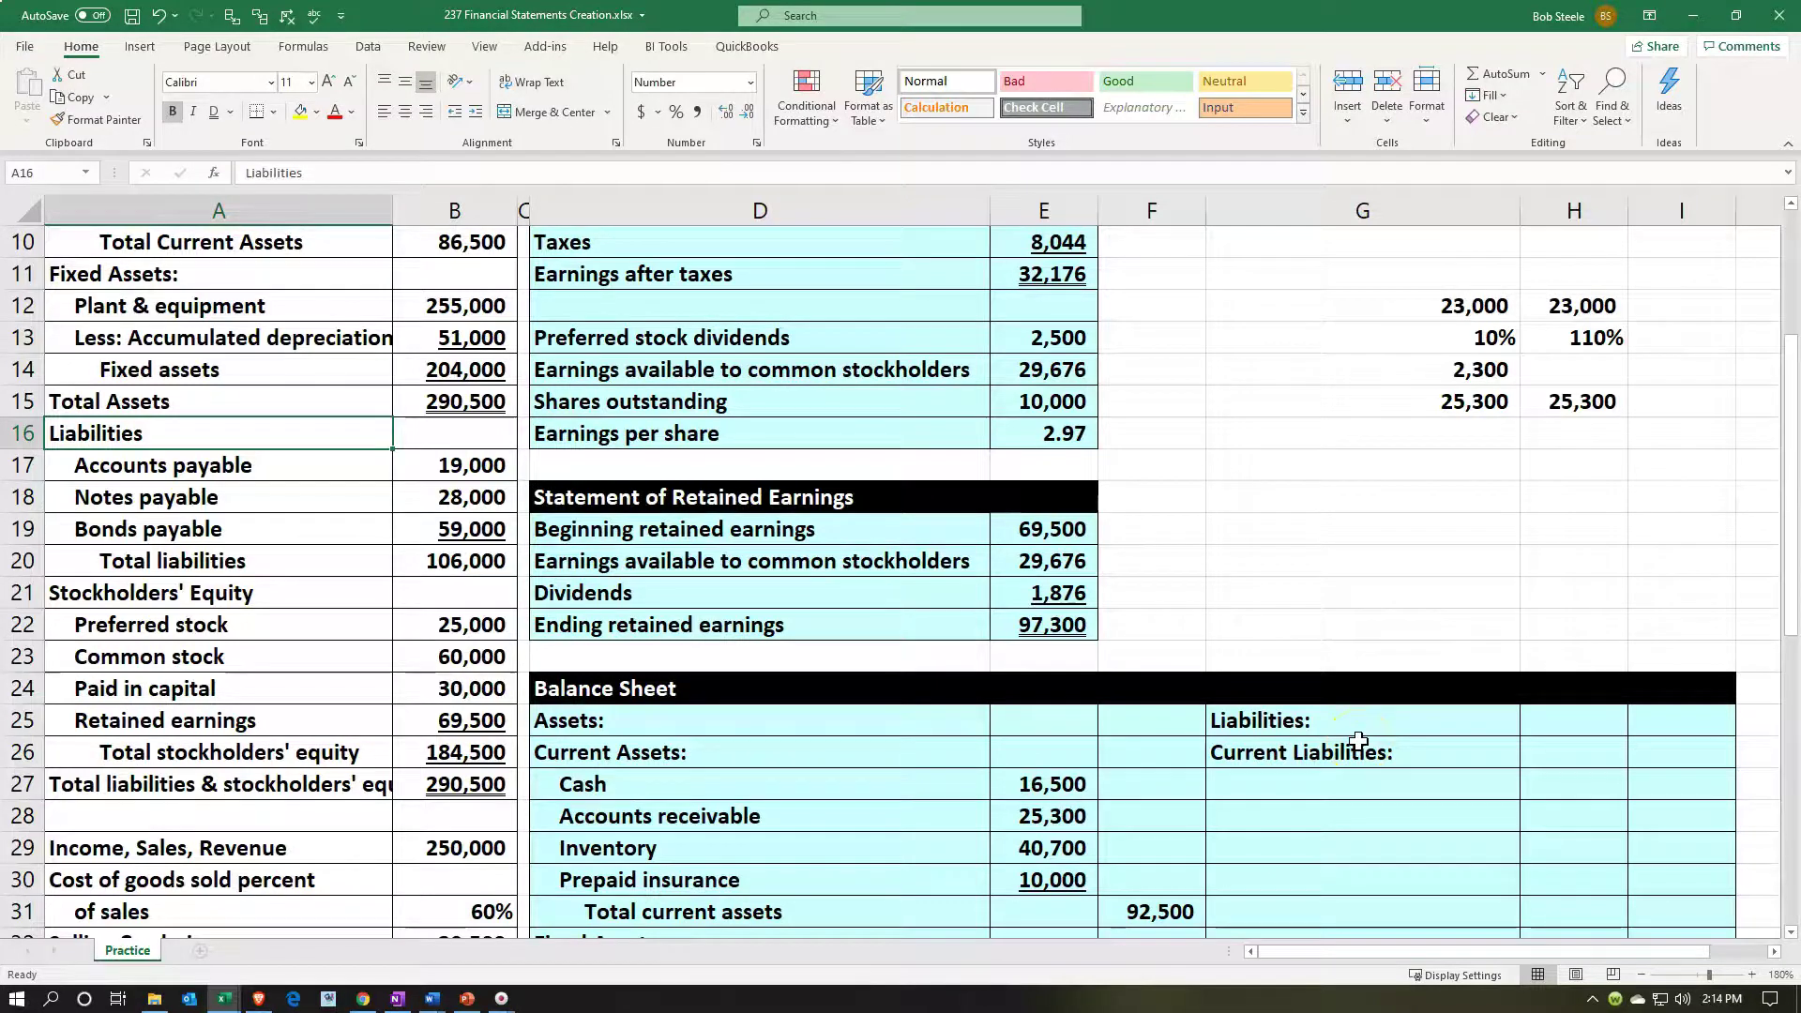
scroll(1358, 740, "down", 1)
left_click(1310, 686)
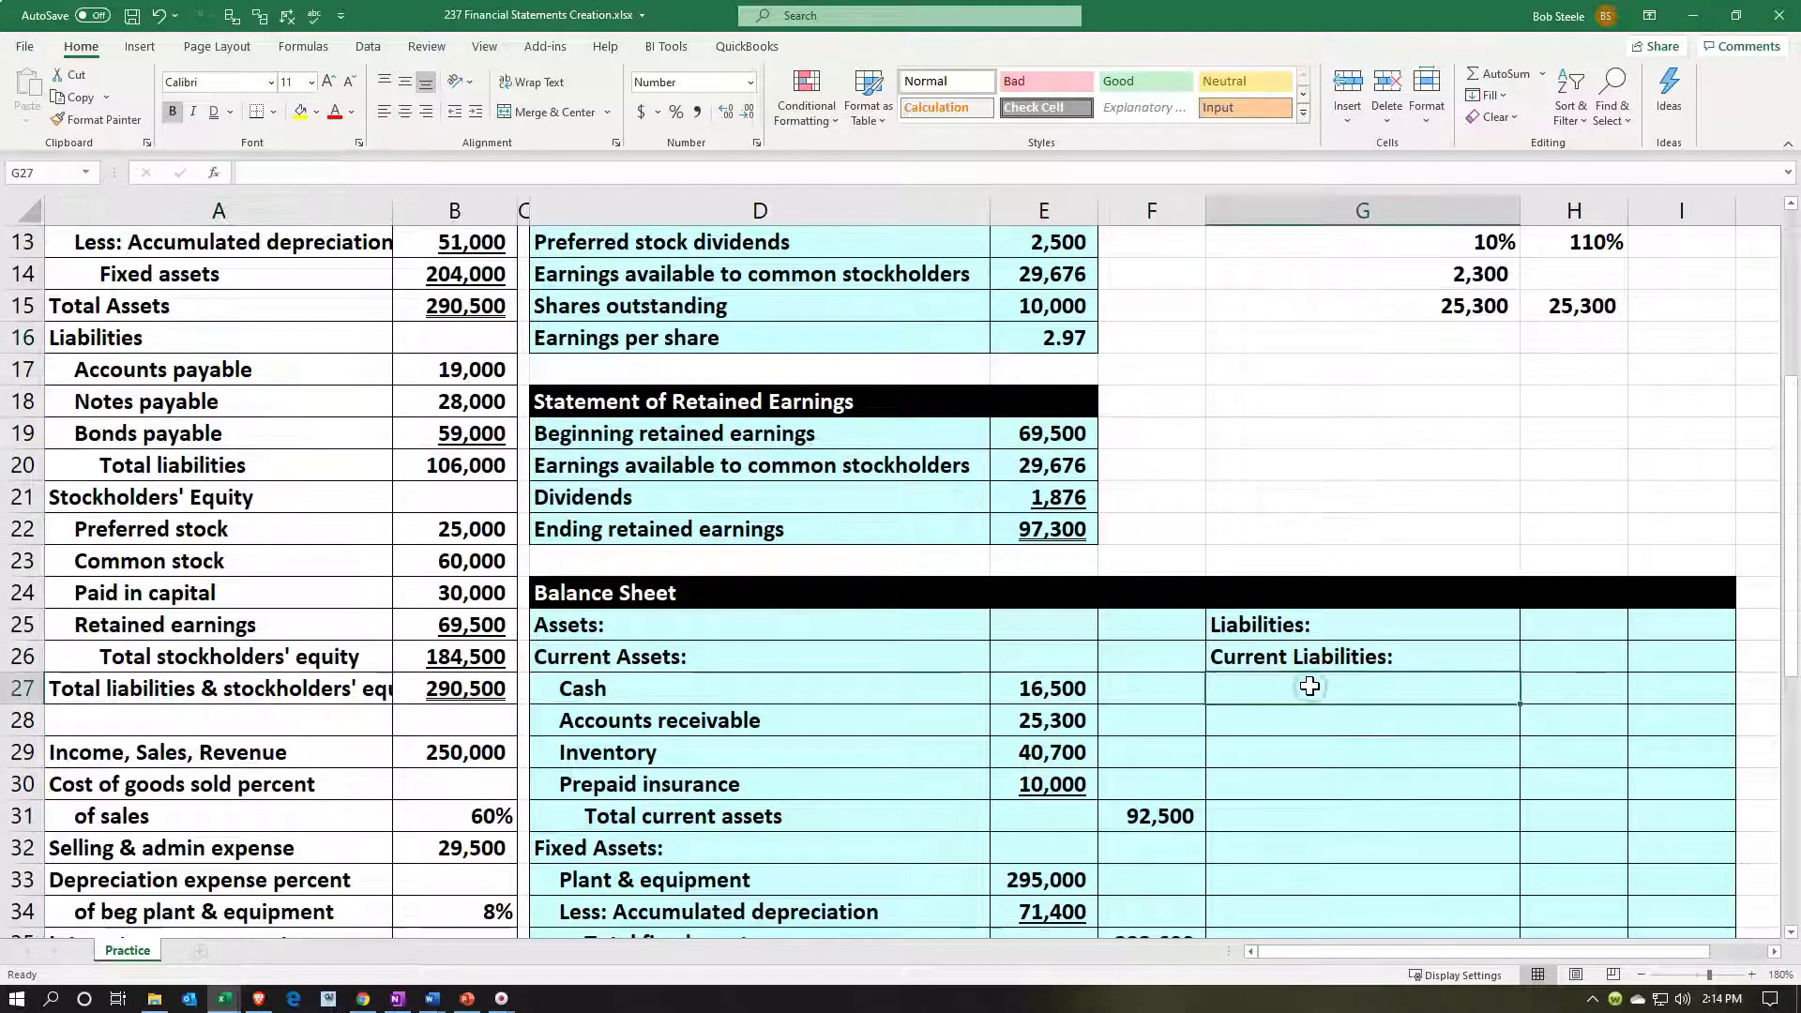
type("=")
key("Left")
key("Left")
key("Left")
key("Left")
key("Left")
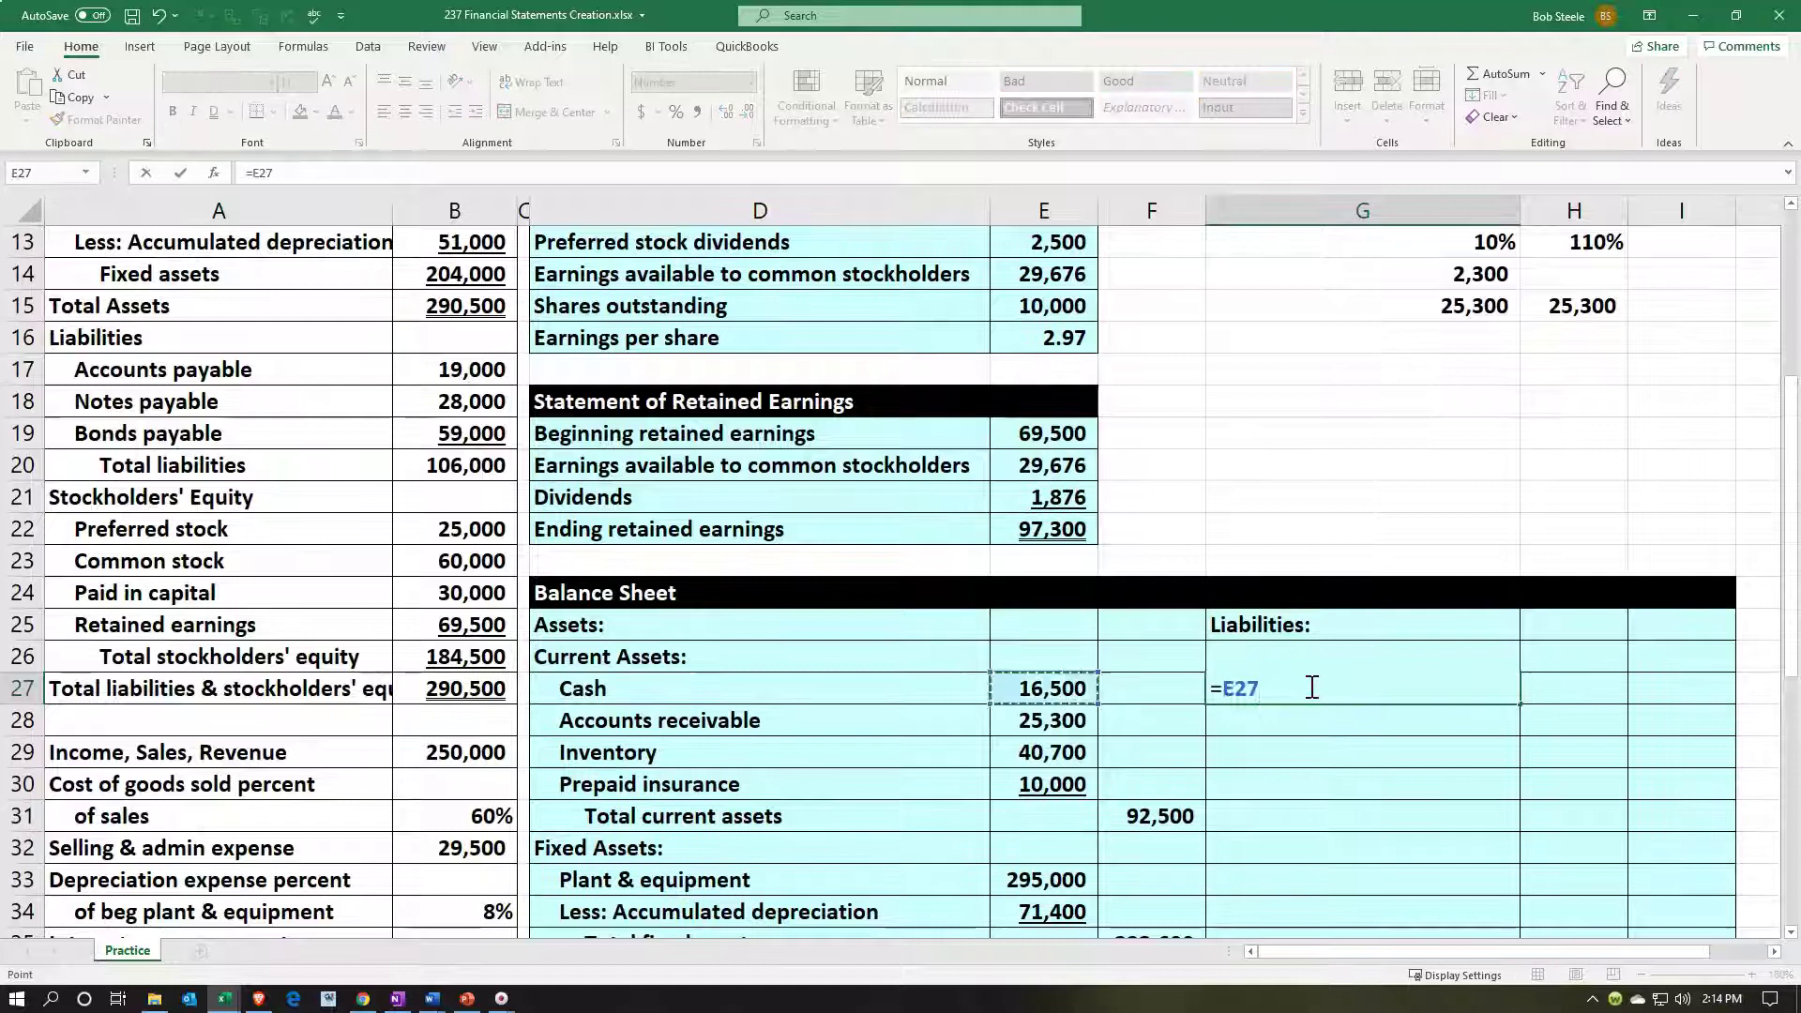
key("Up")
key("Up")
key("Up")
key("Up")
key("Up")
key("Up")
key("Up")
key("Up")
key("Up")
key("Up")
key("Up")
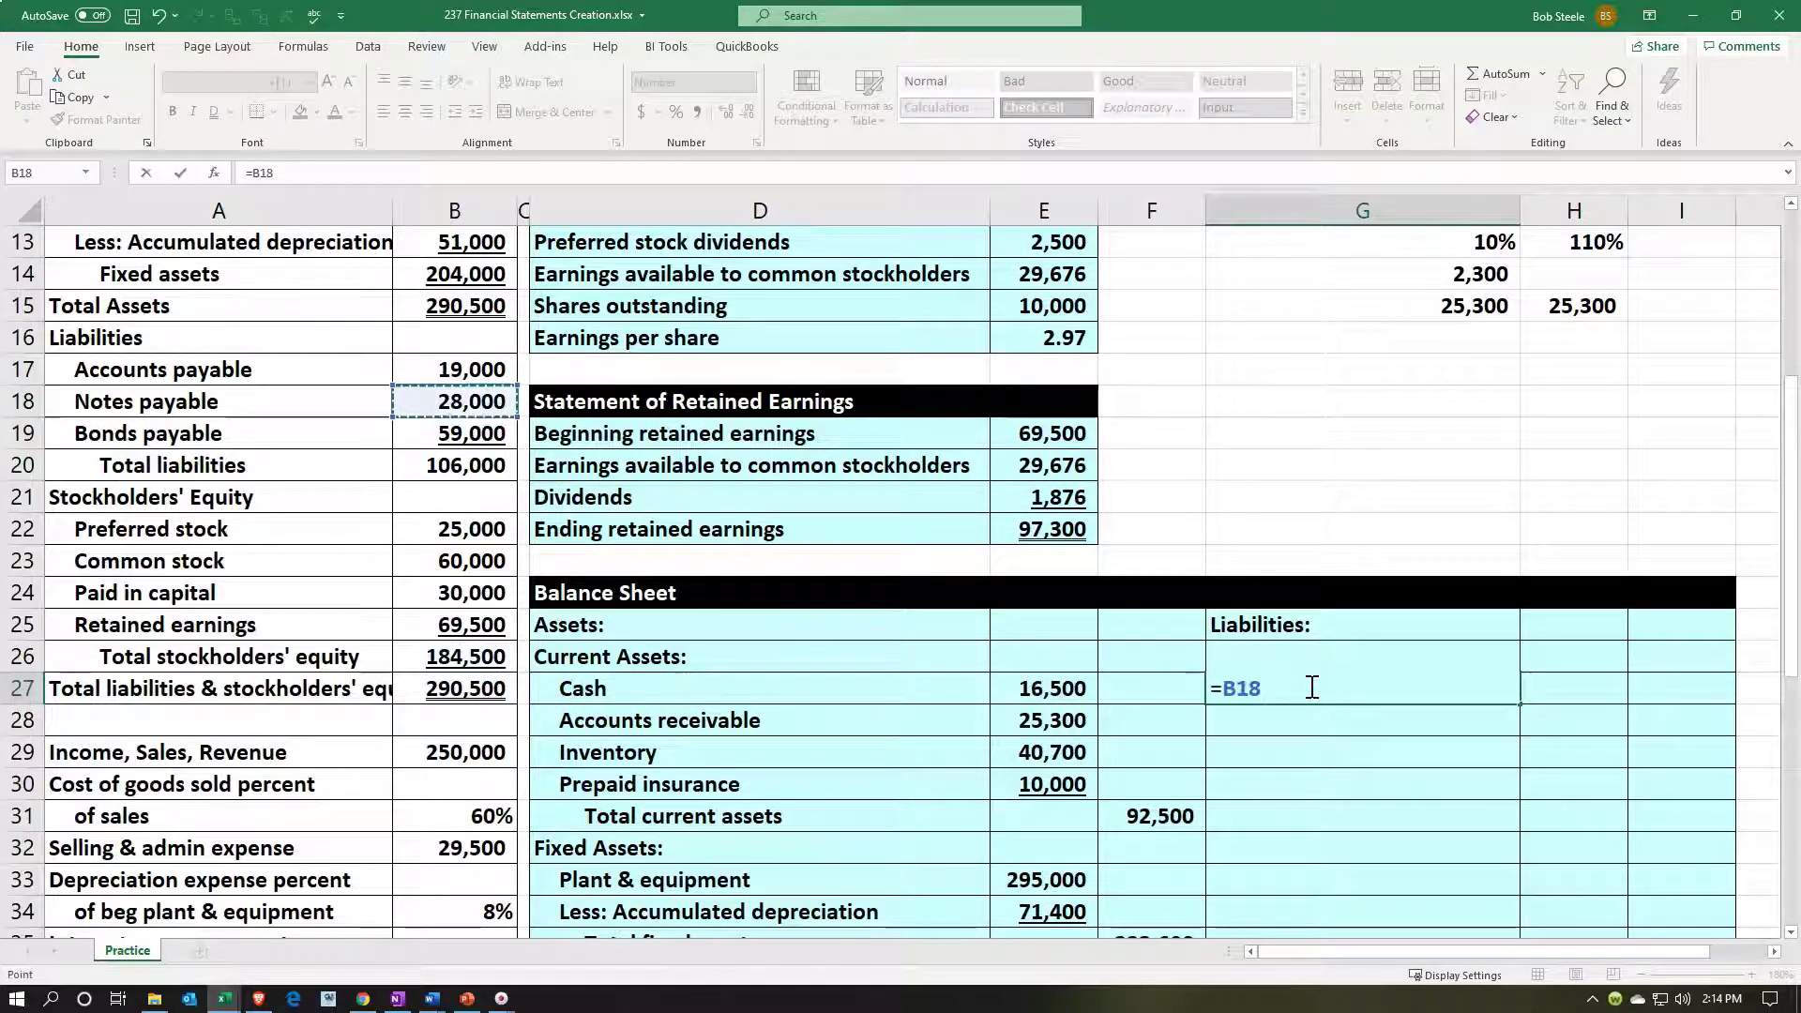
key("Left")
key("Down")
key("Return")
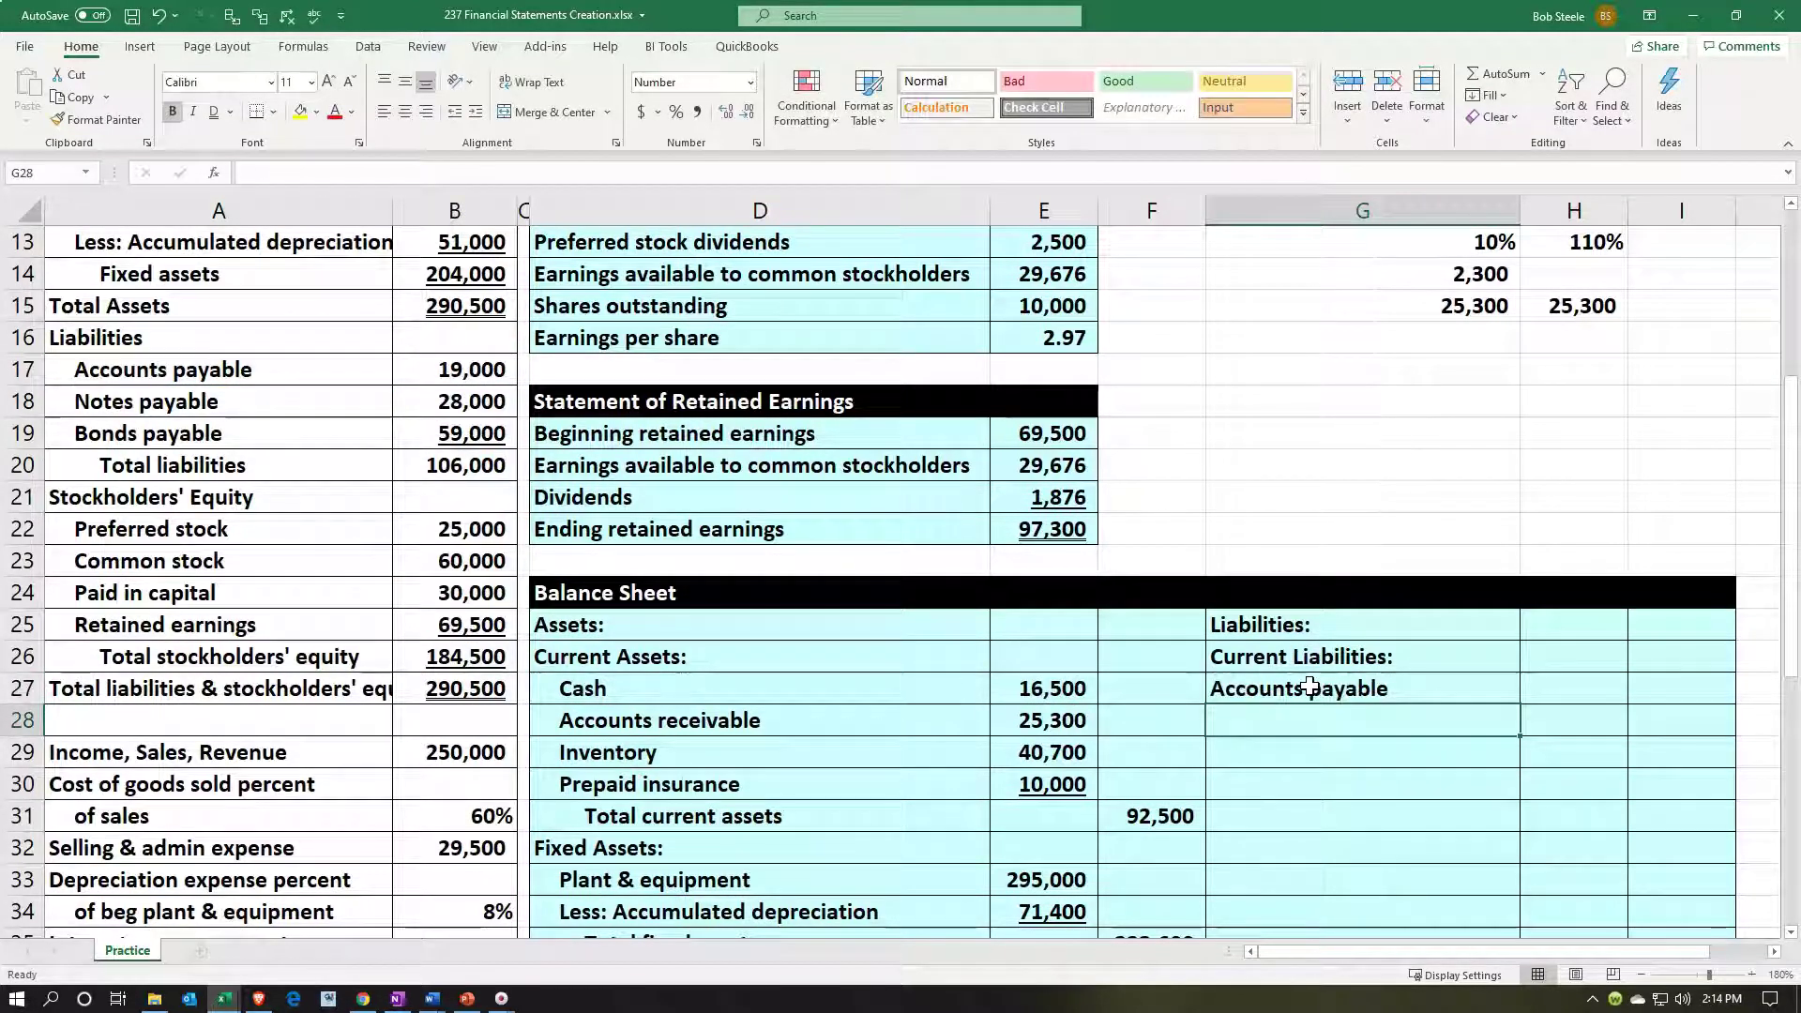
left_click(1219, 688)
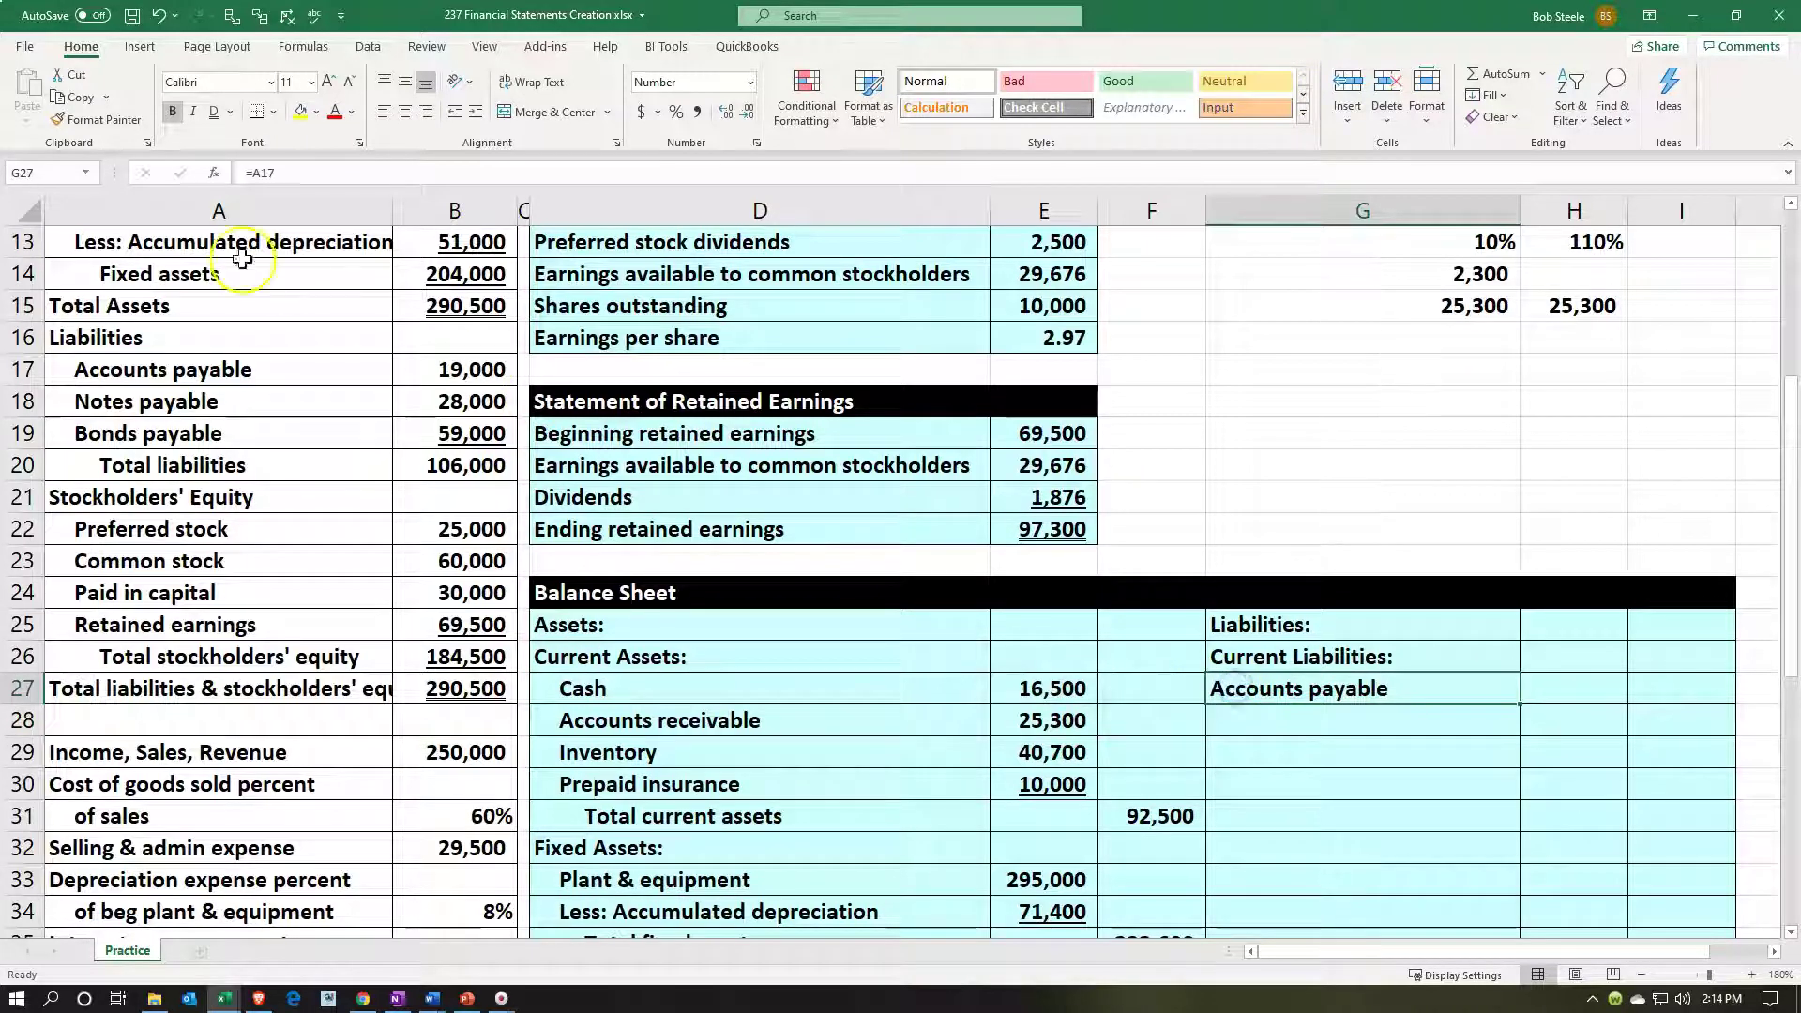
left_click(476, 112)
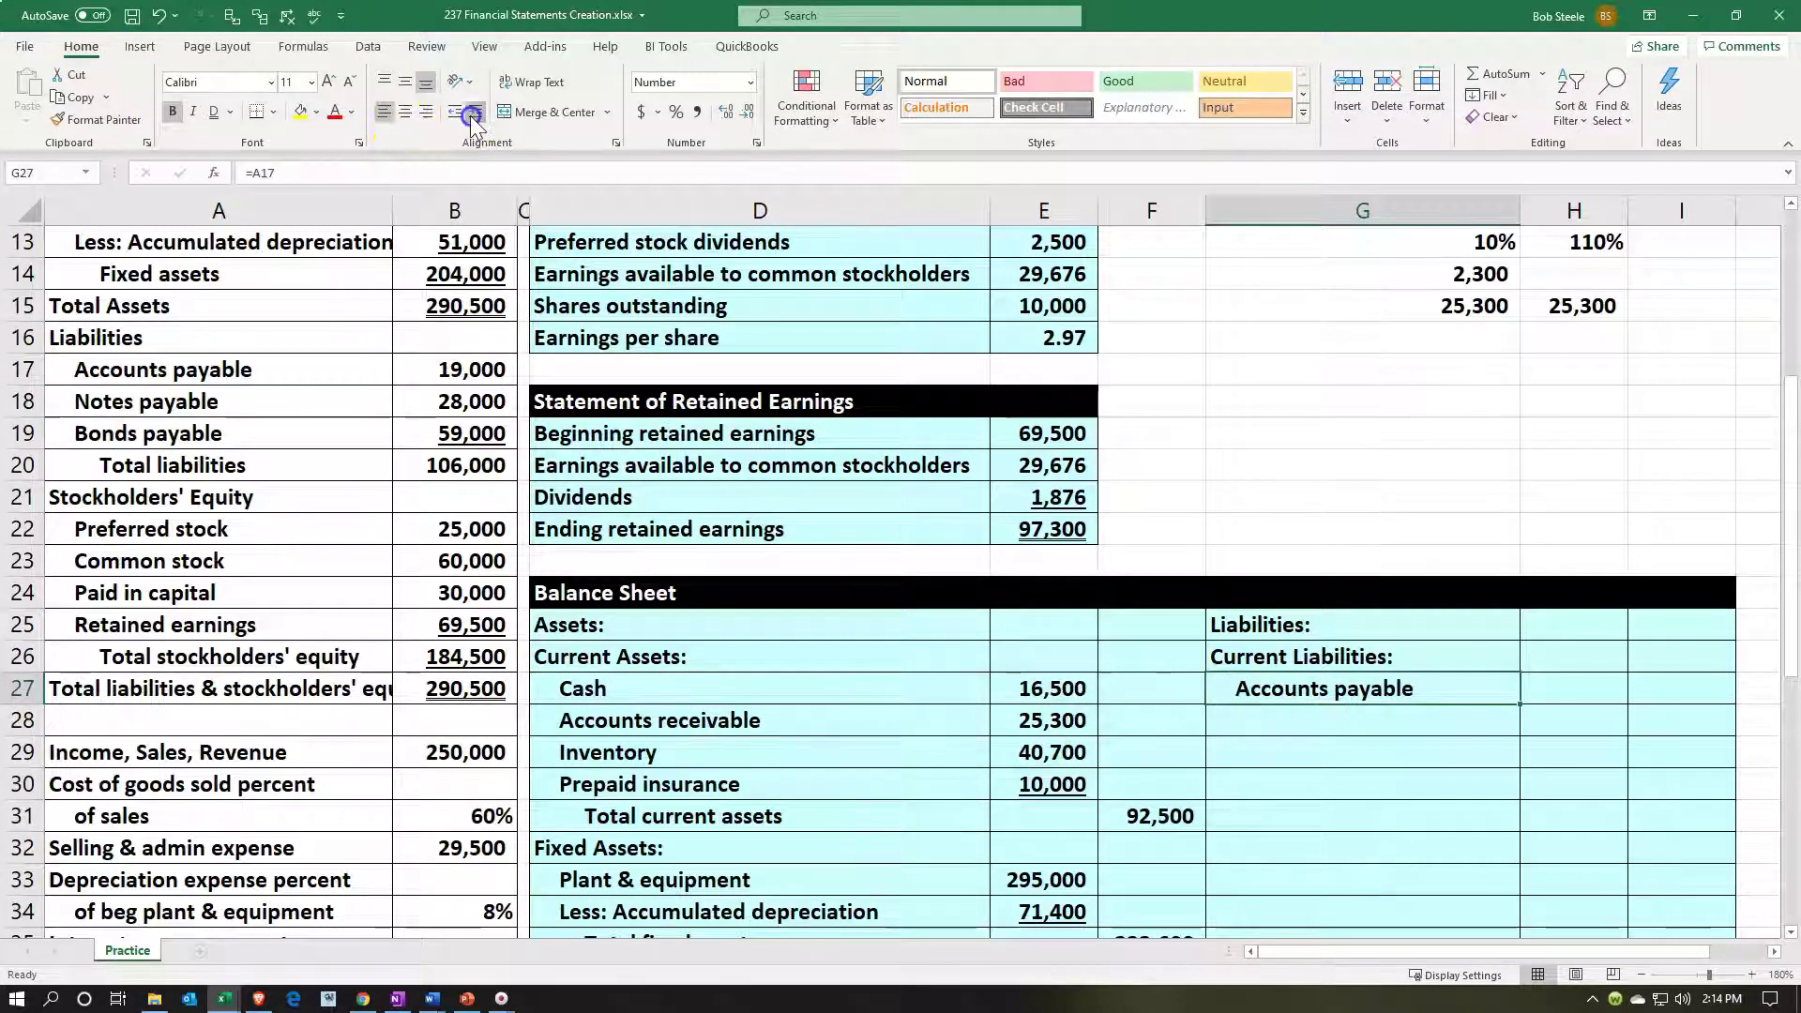
Step: Calculate ending accounts payable in H27 from the beginning balance and its percentage increase with =B17*(1+B47)
left_click(488, 422)
scroll(486, 431, "down", 4)
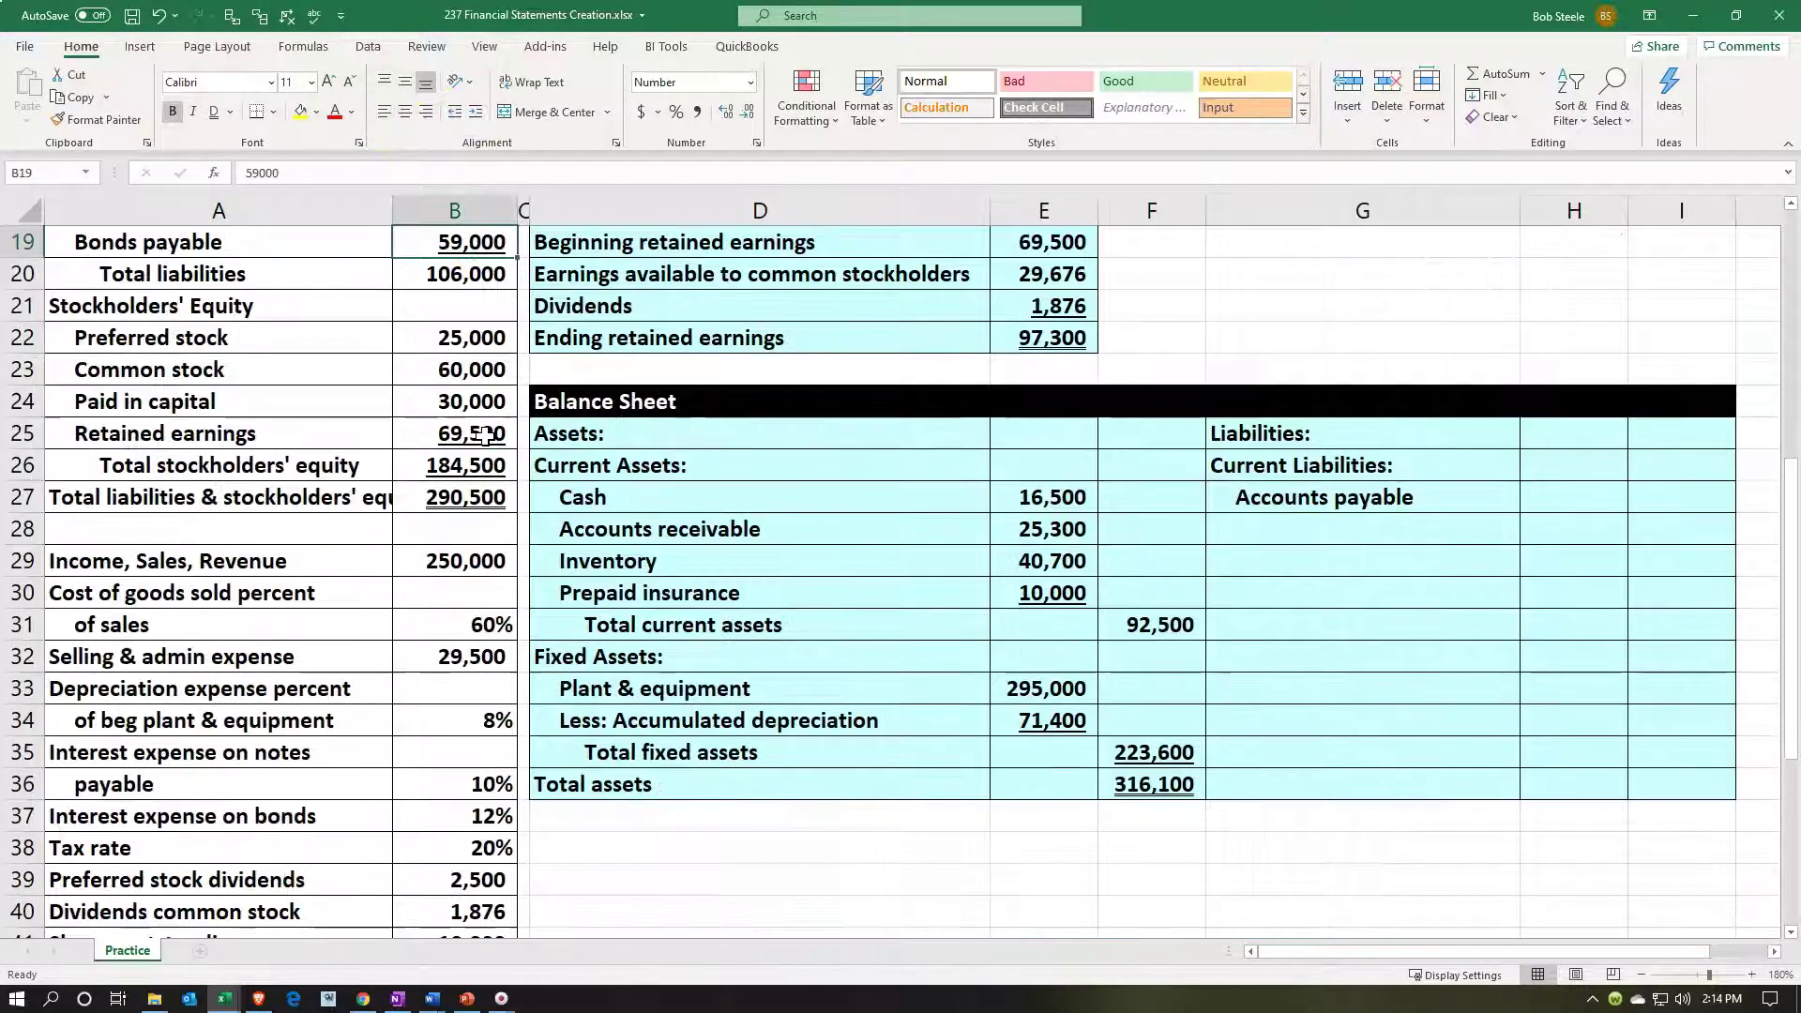
scroll(485, 434, "down", 1)
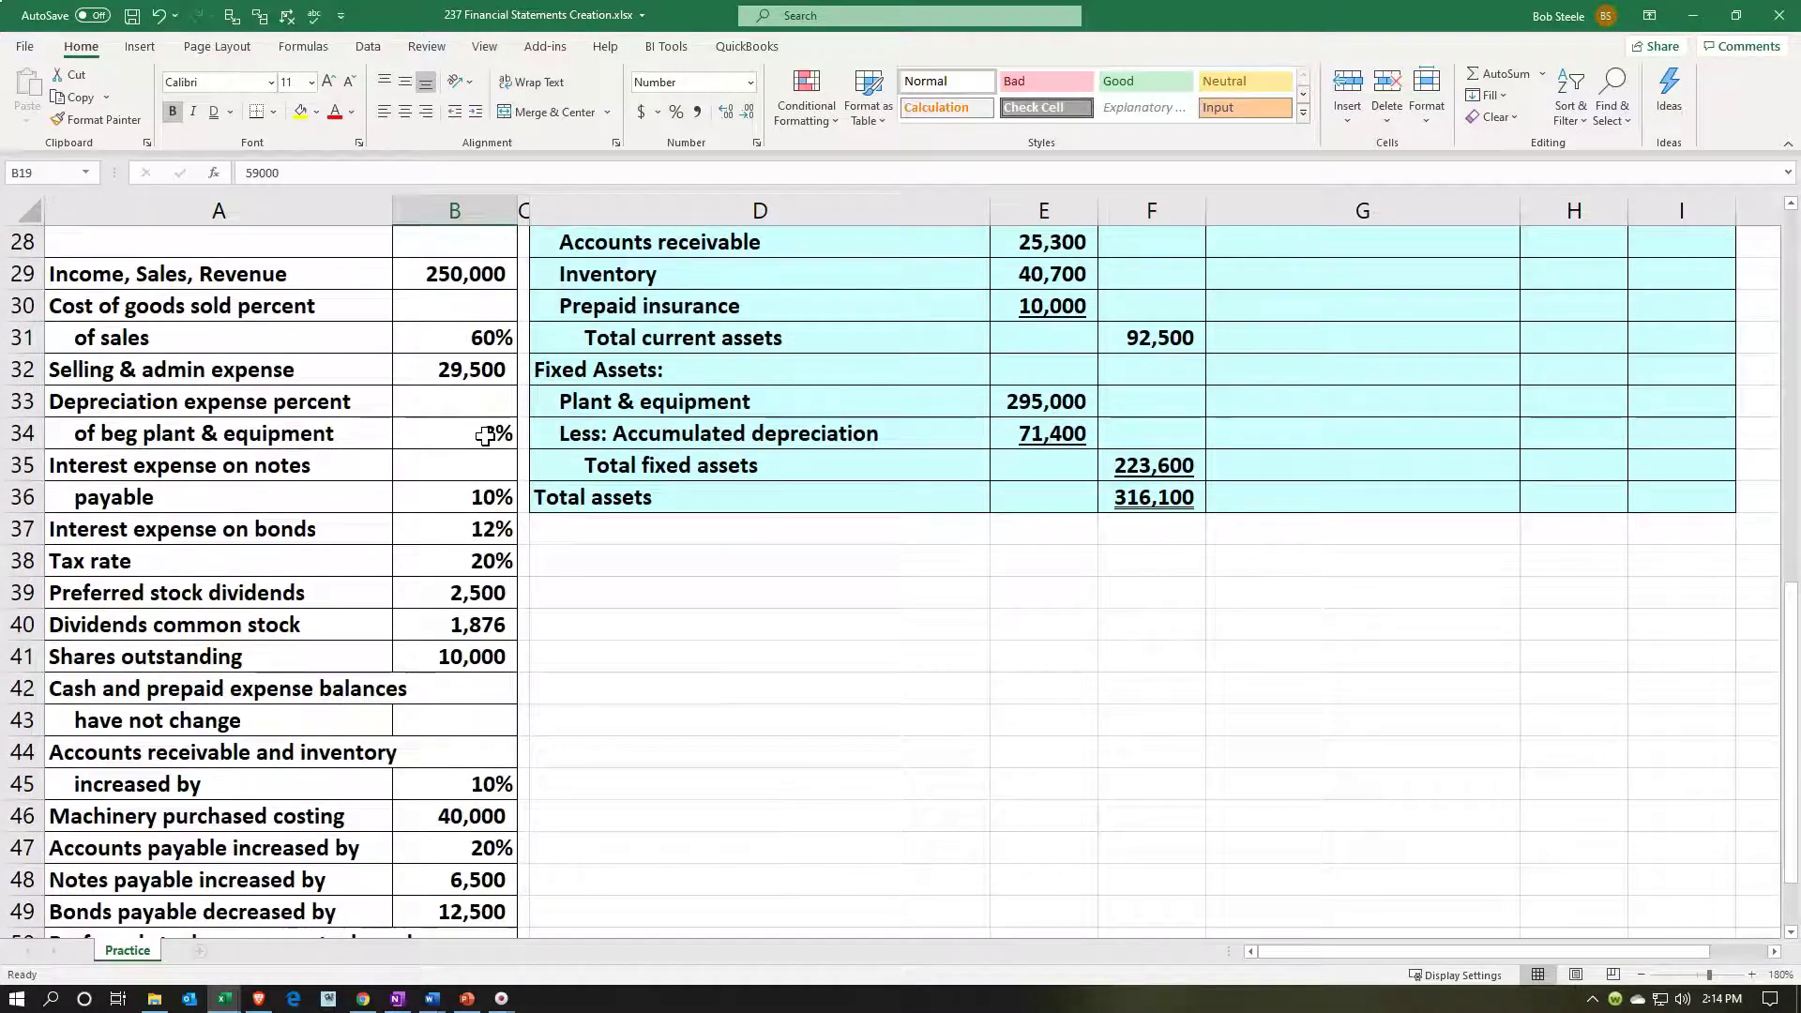
scroll(521, 656, "down", 1)
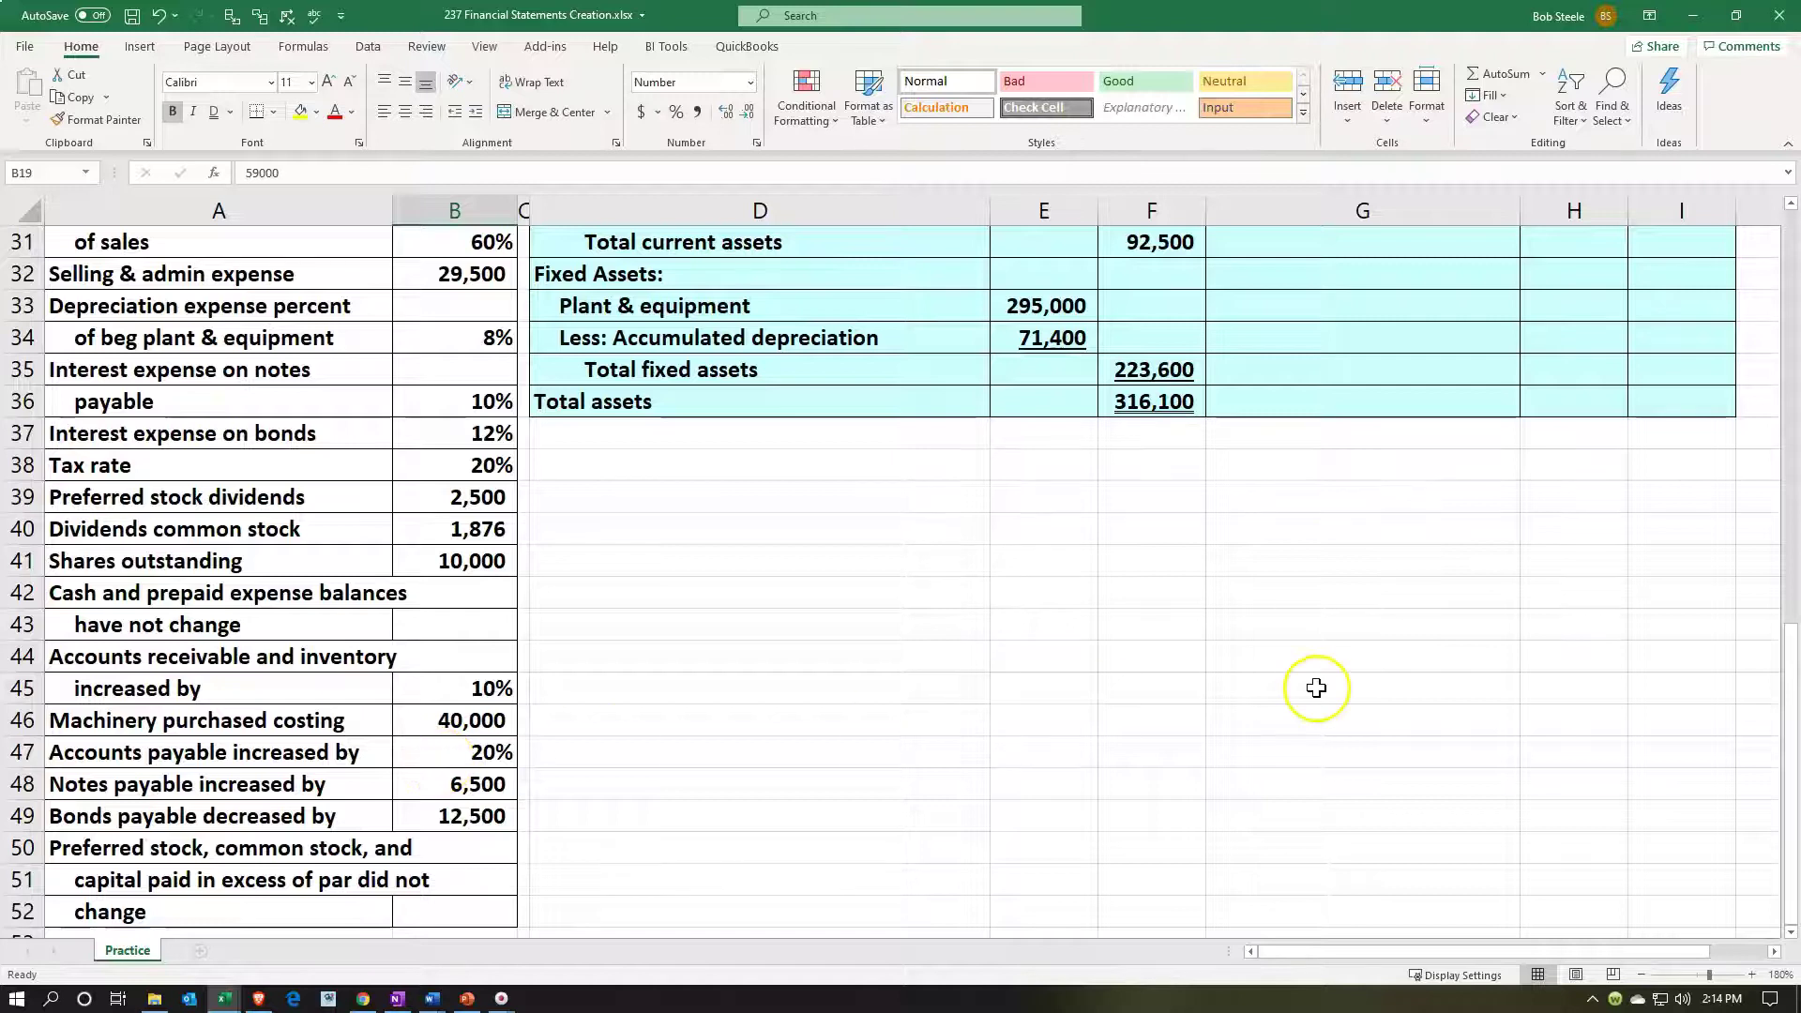
scroll(1314, 684, "up", 4)
left_click(1543, 497)
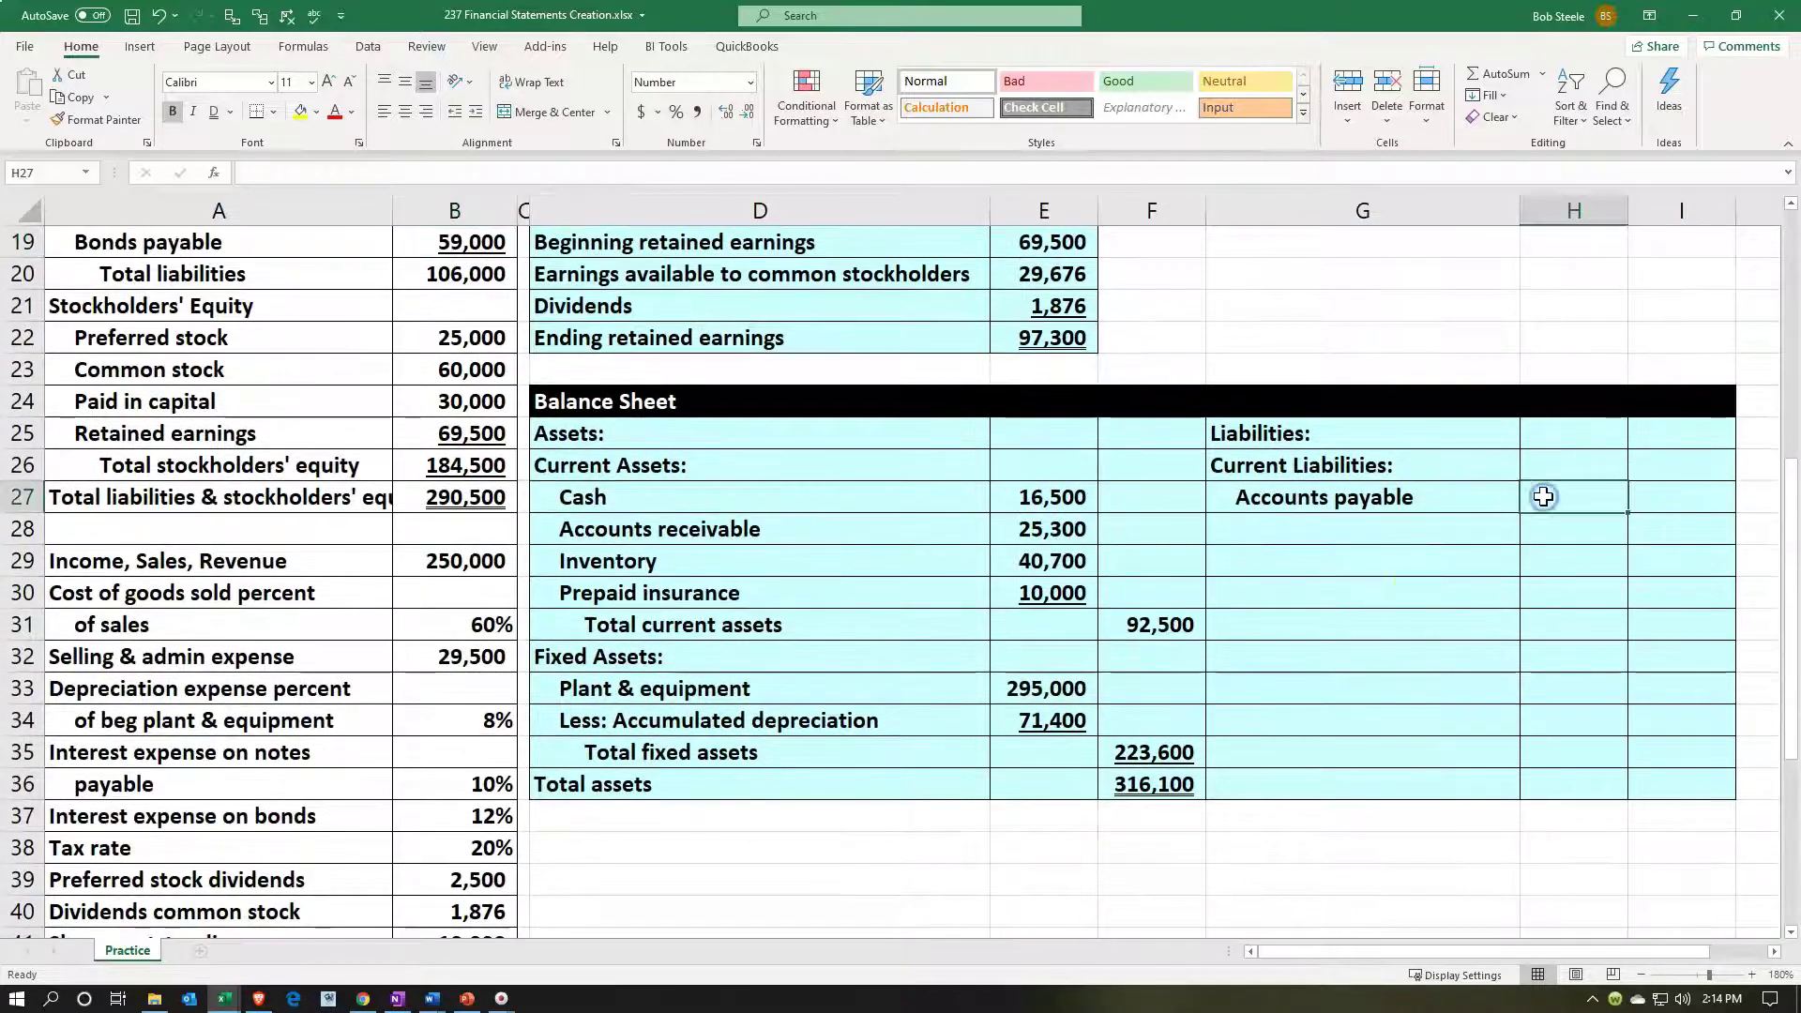
type("=")
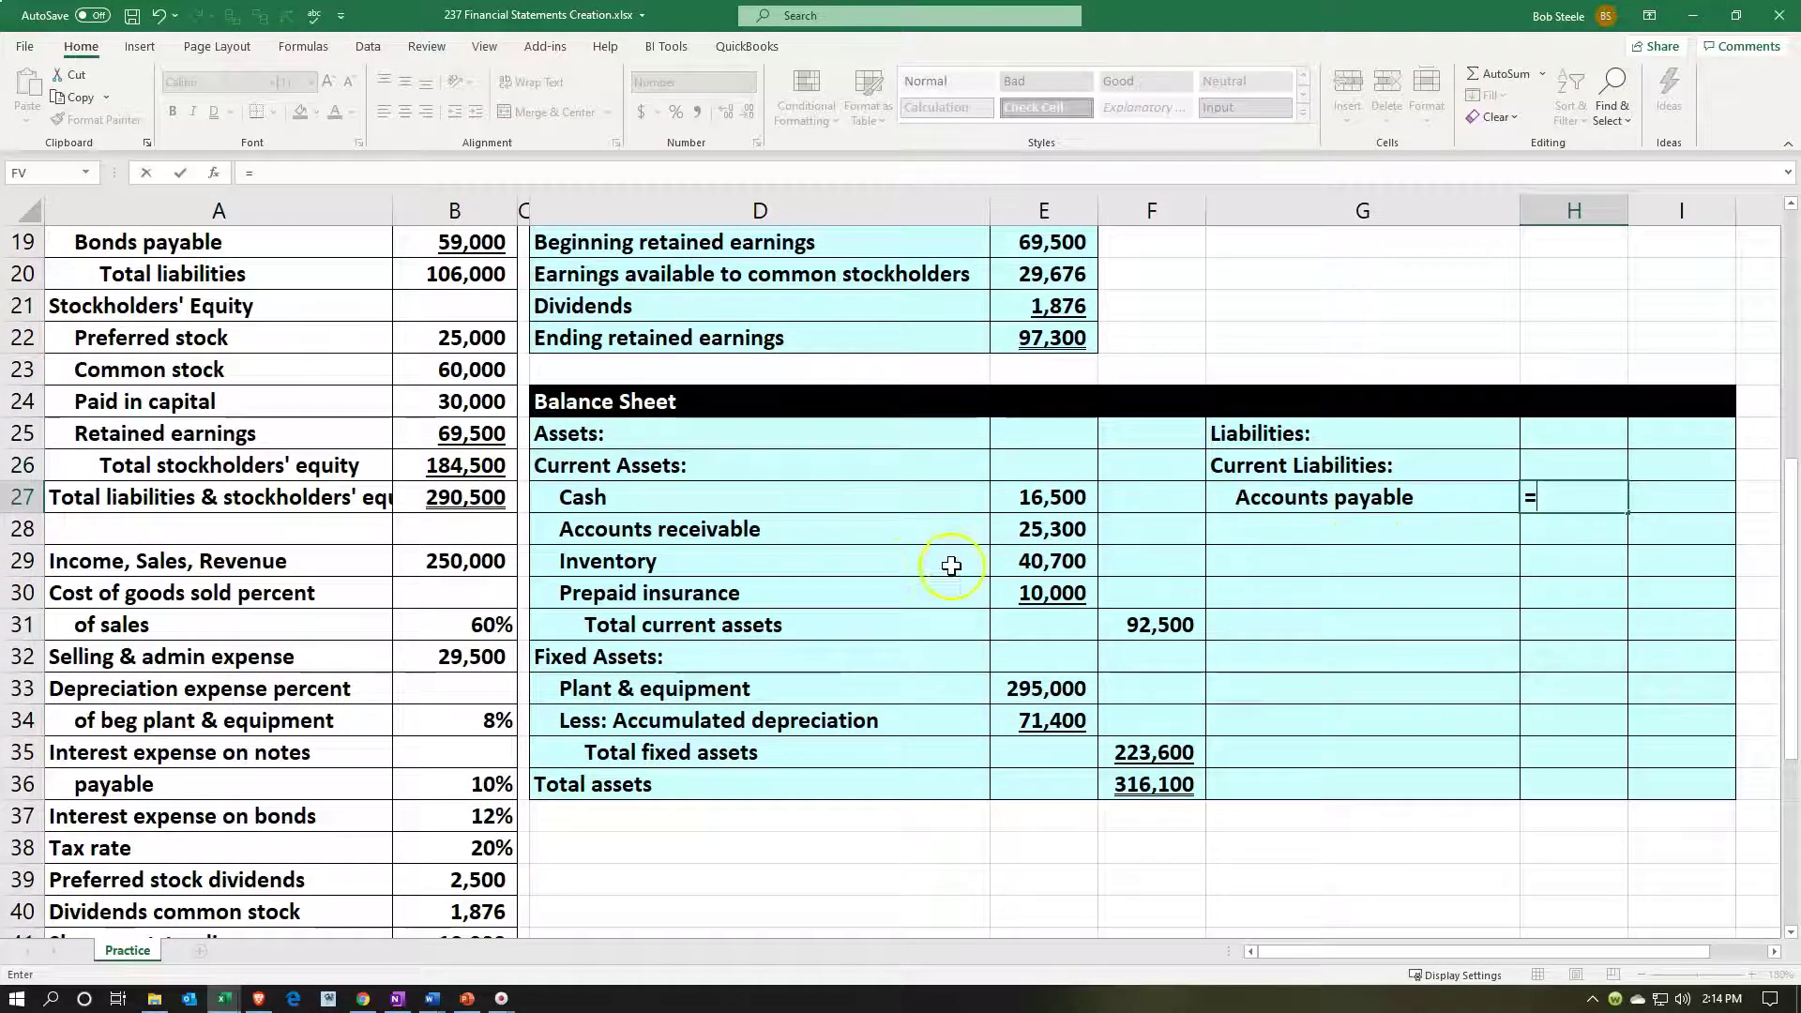
scroll(578, 530, "up", 2)
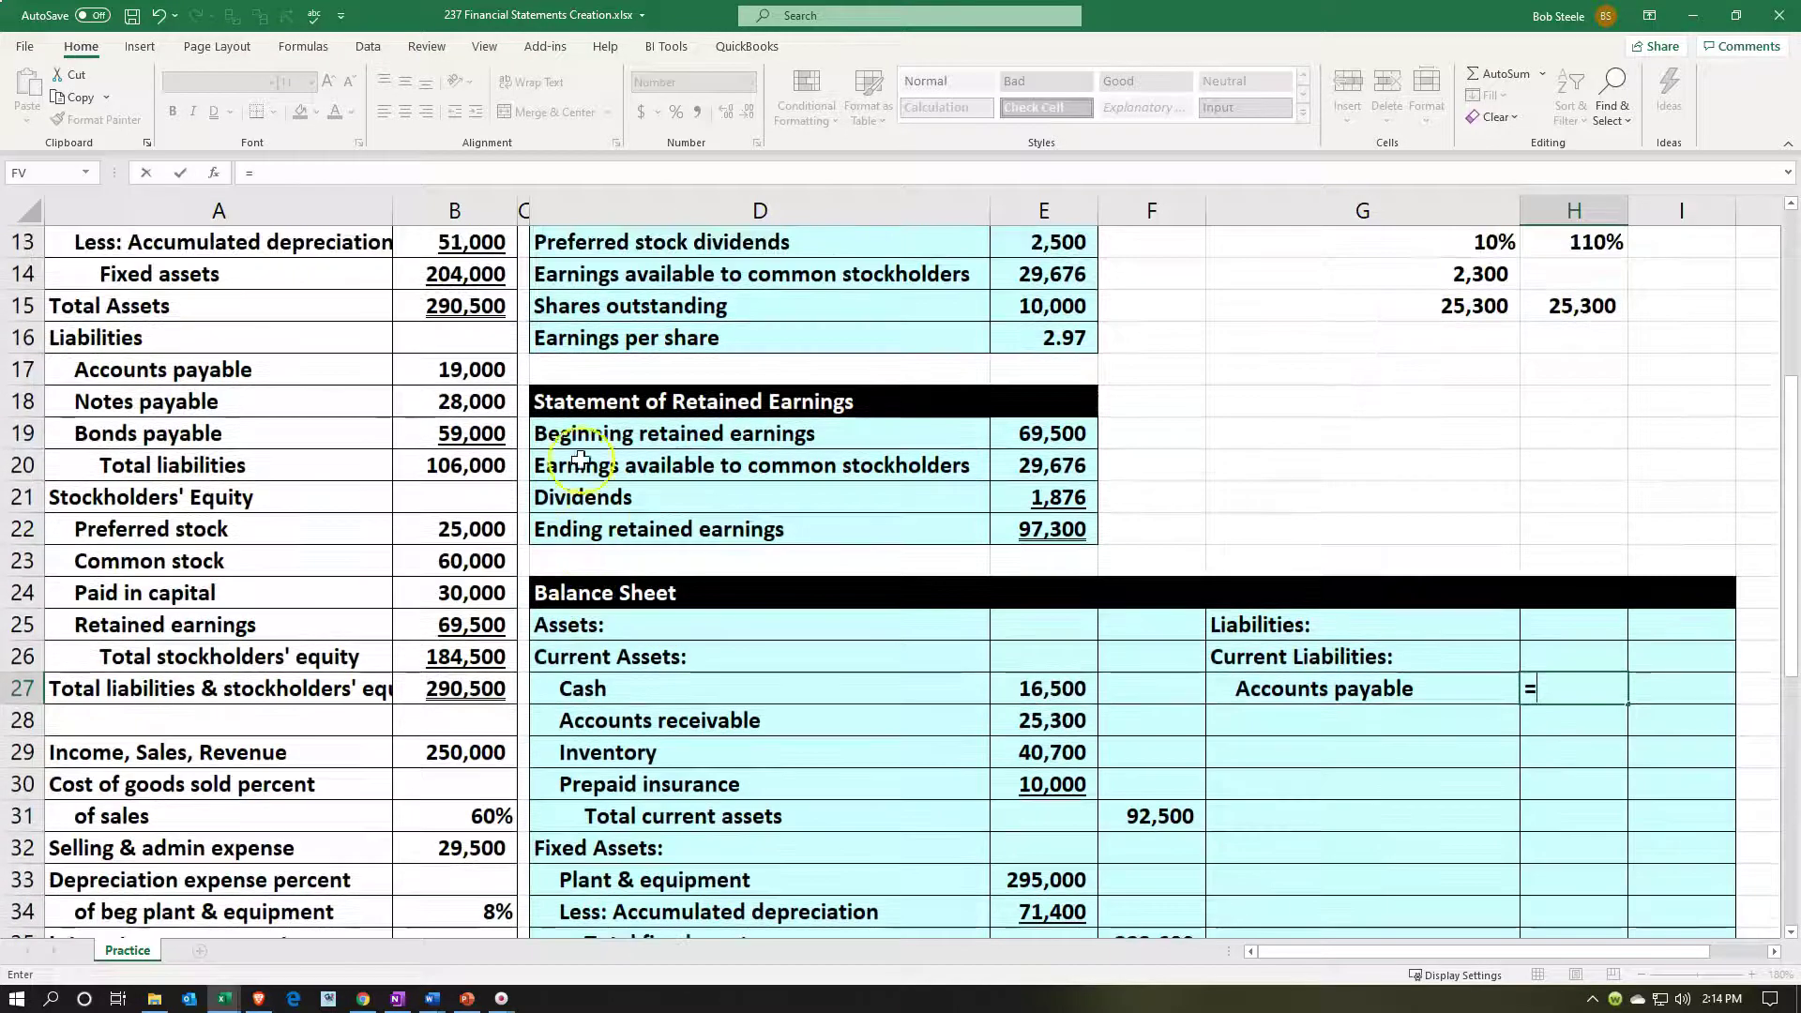
left_click(485, 365)
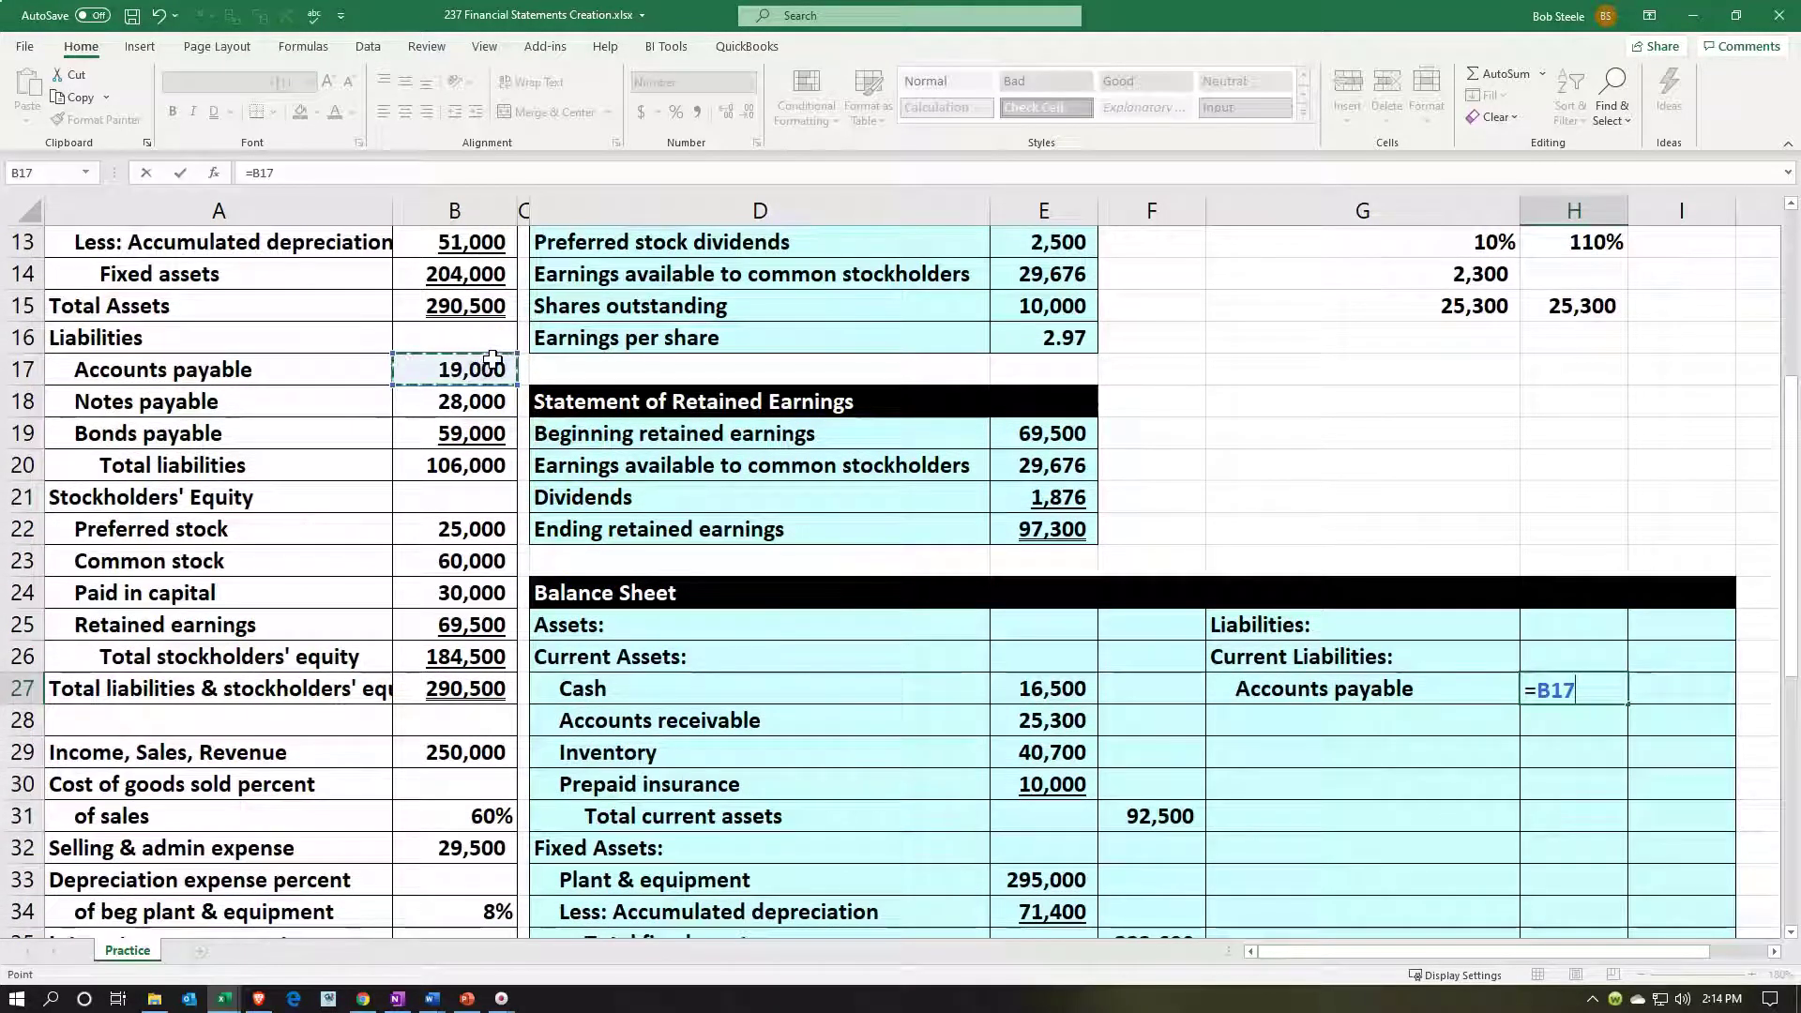
type("*(1+")
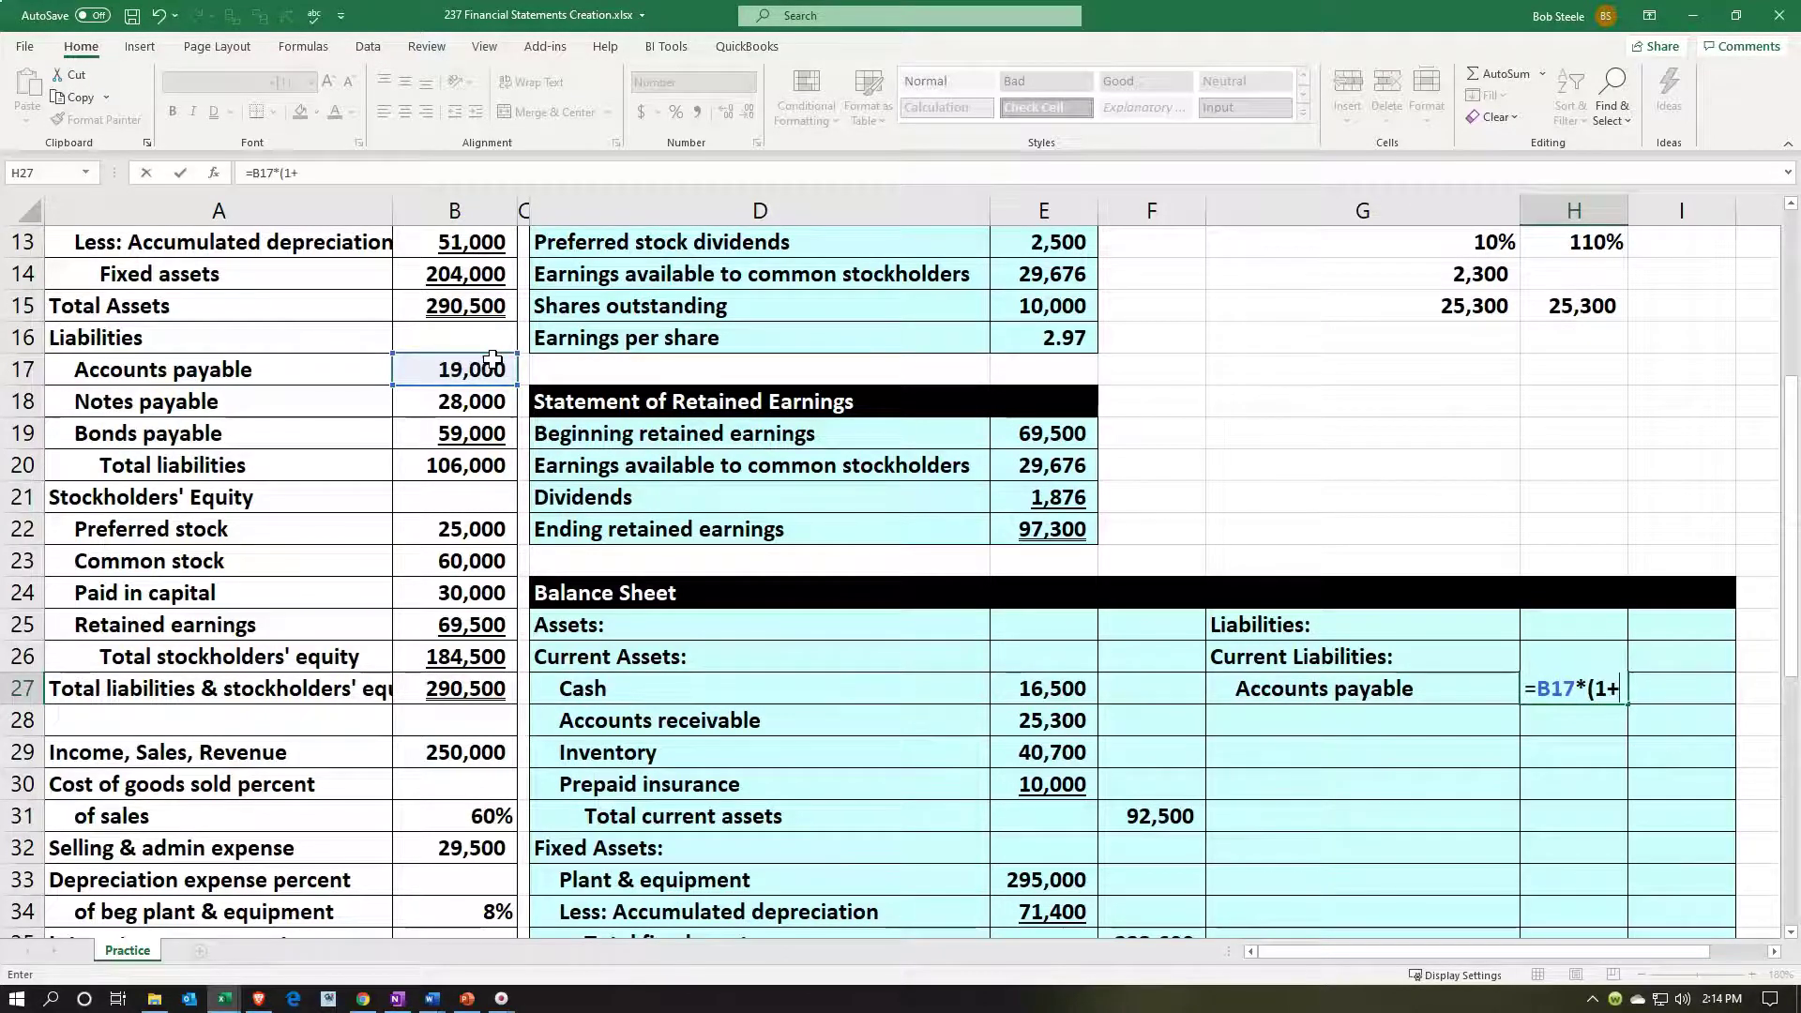
scroll(560, 557, "down", 6)
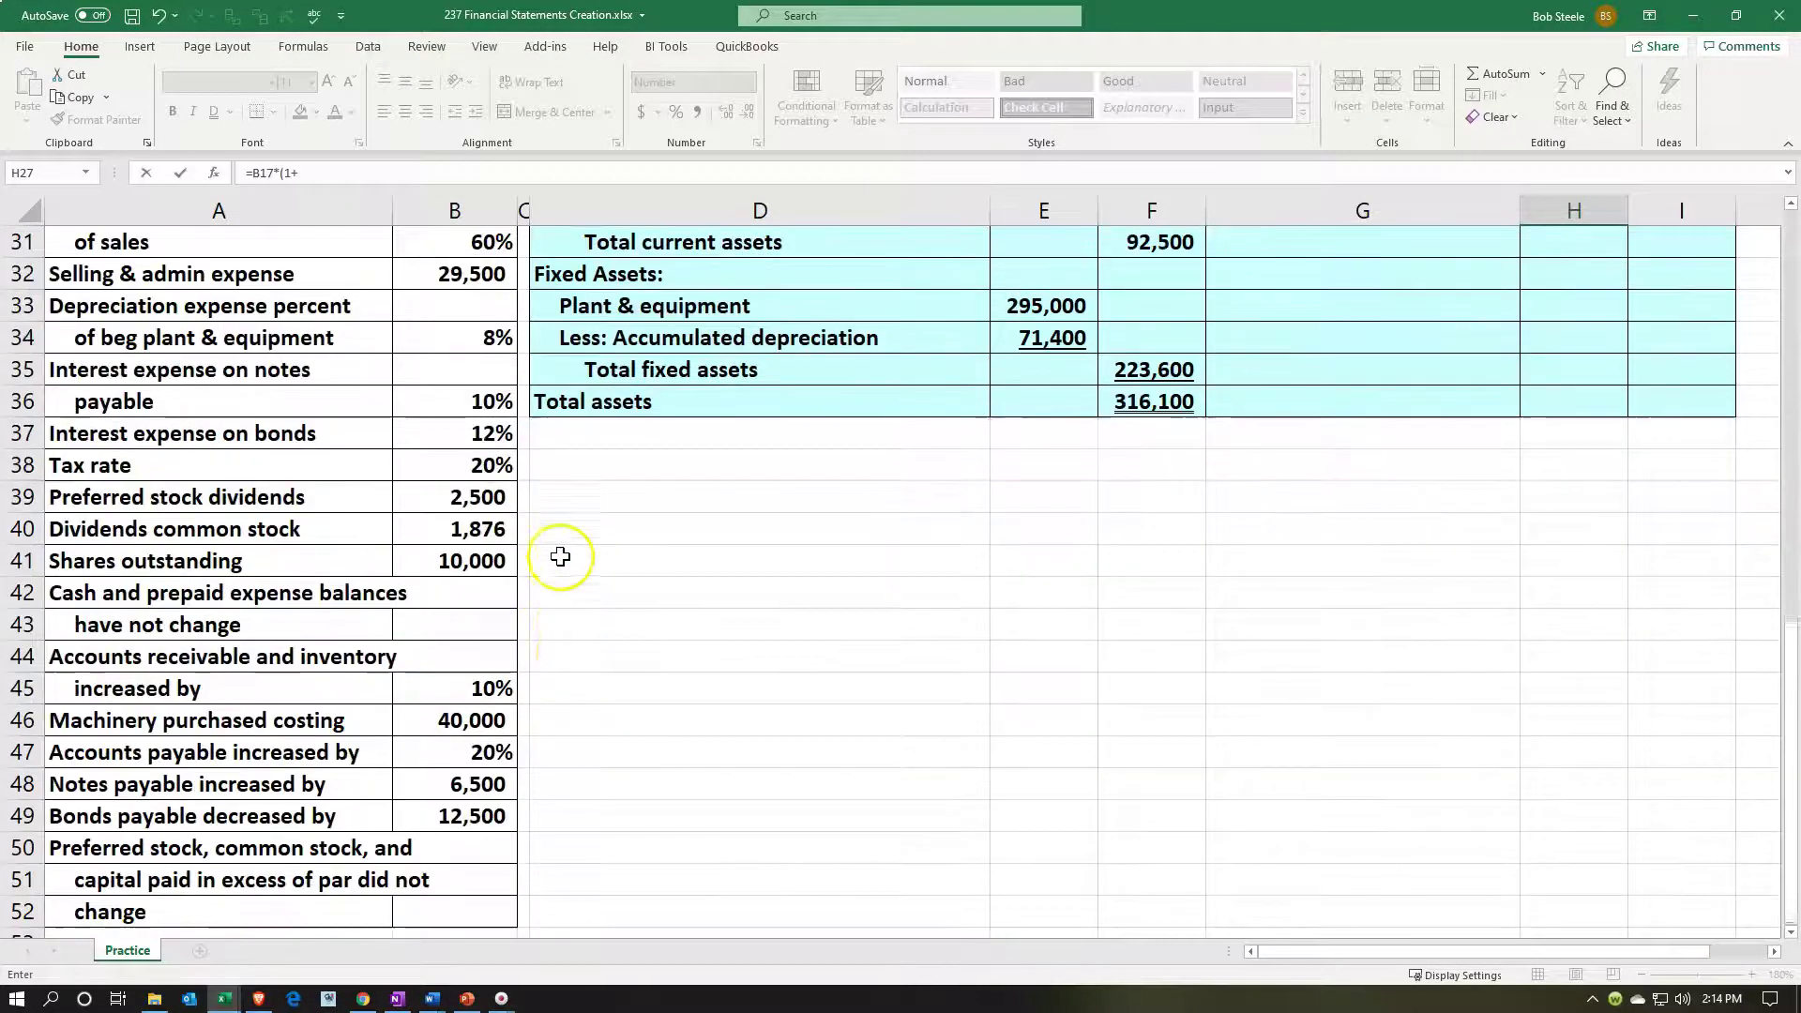
left_click(480, 751)
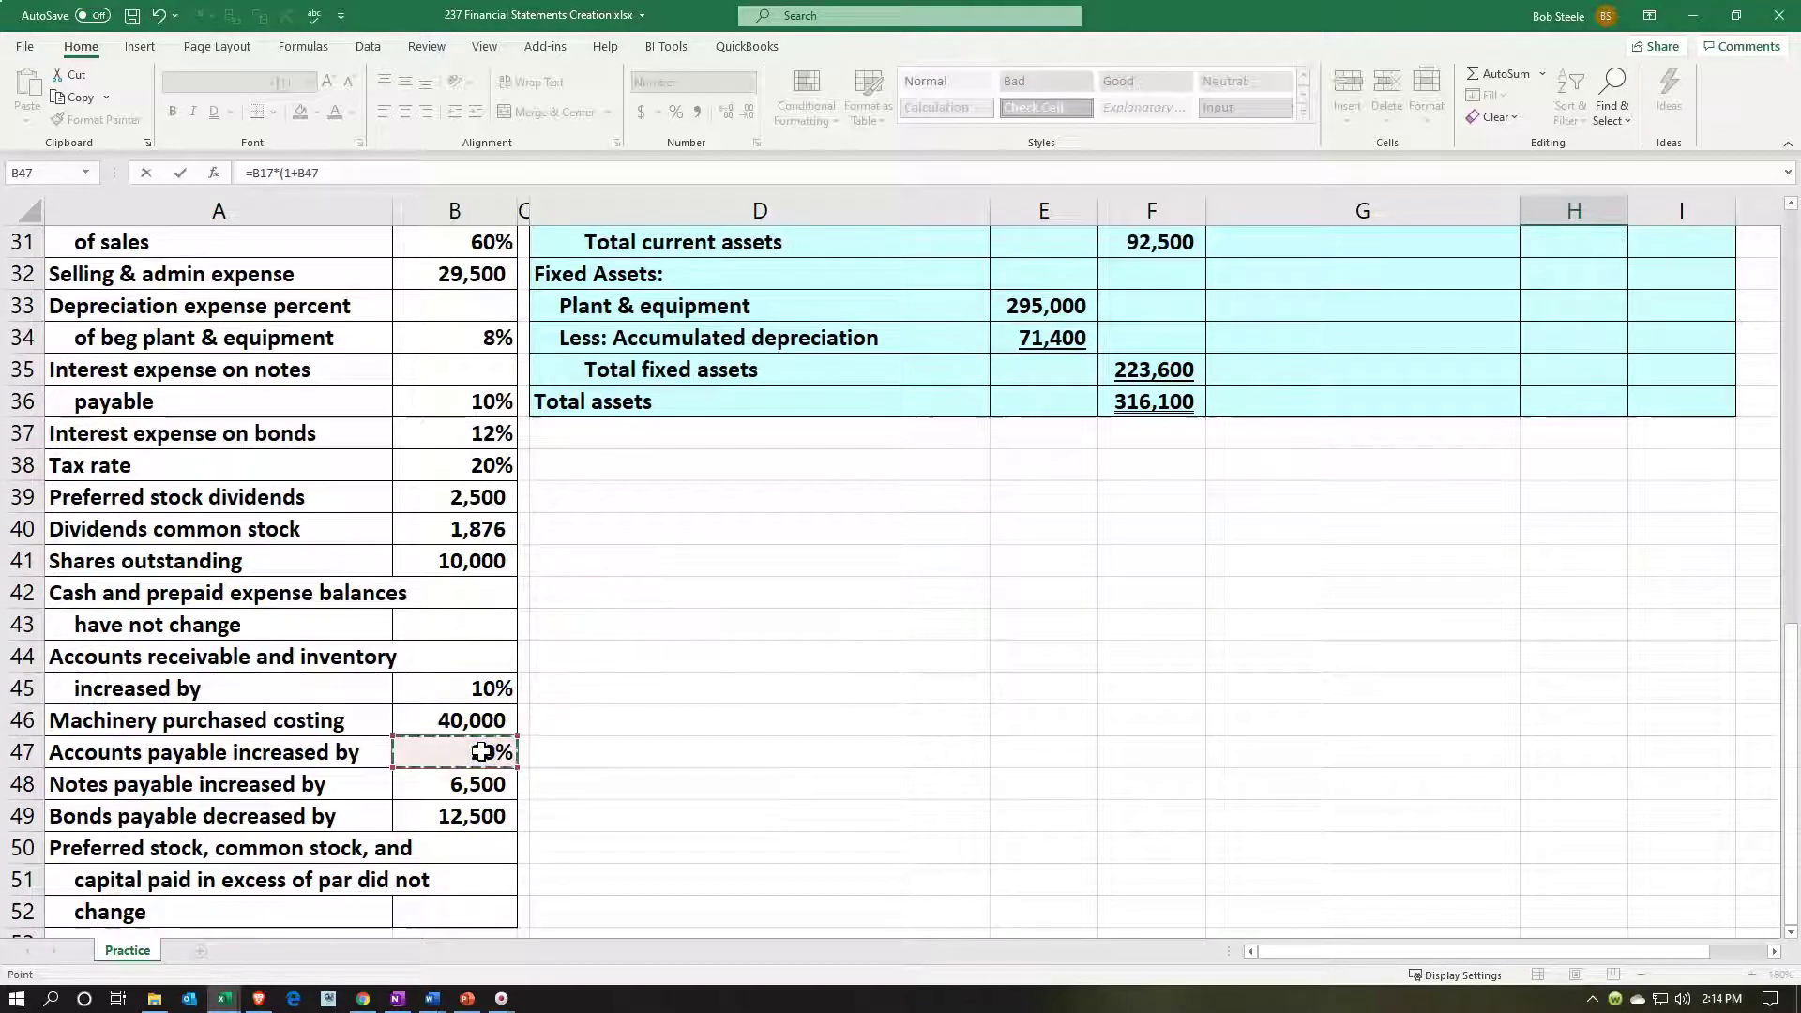
type(")")
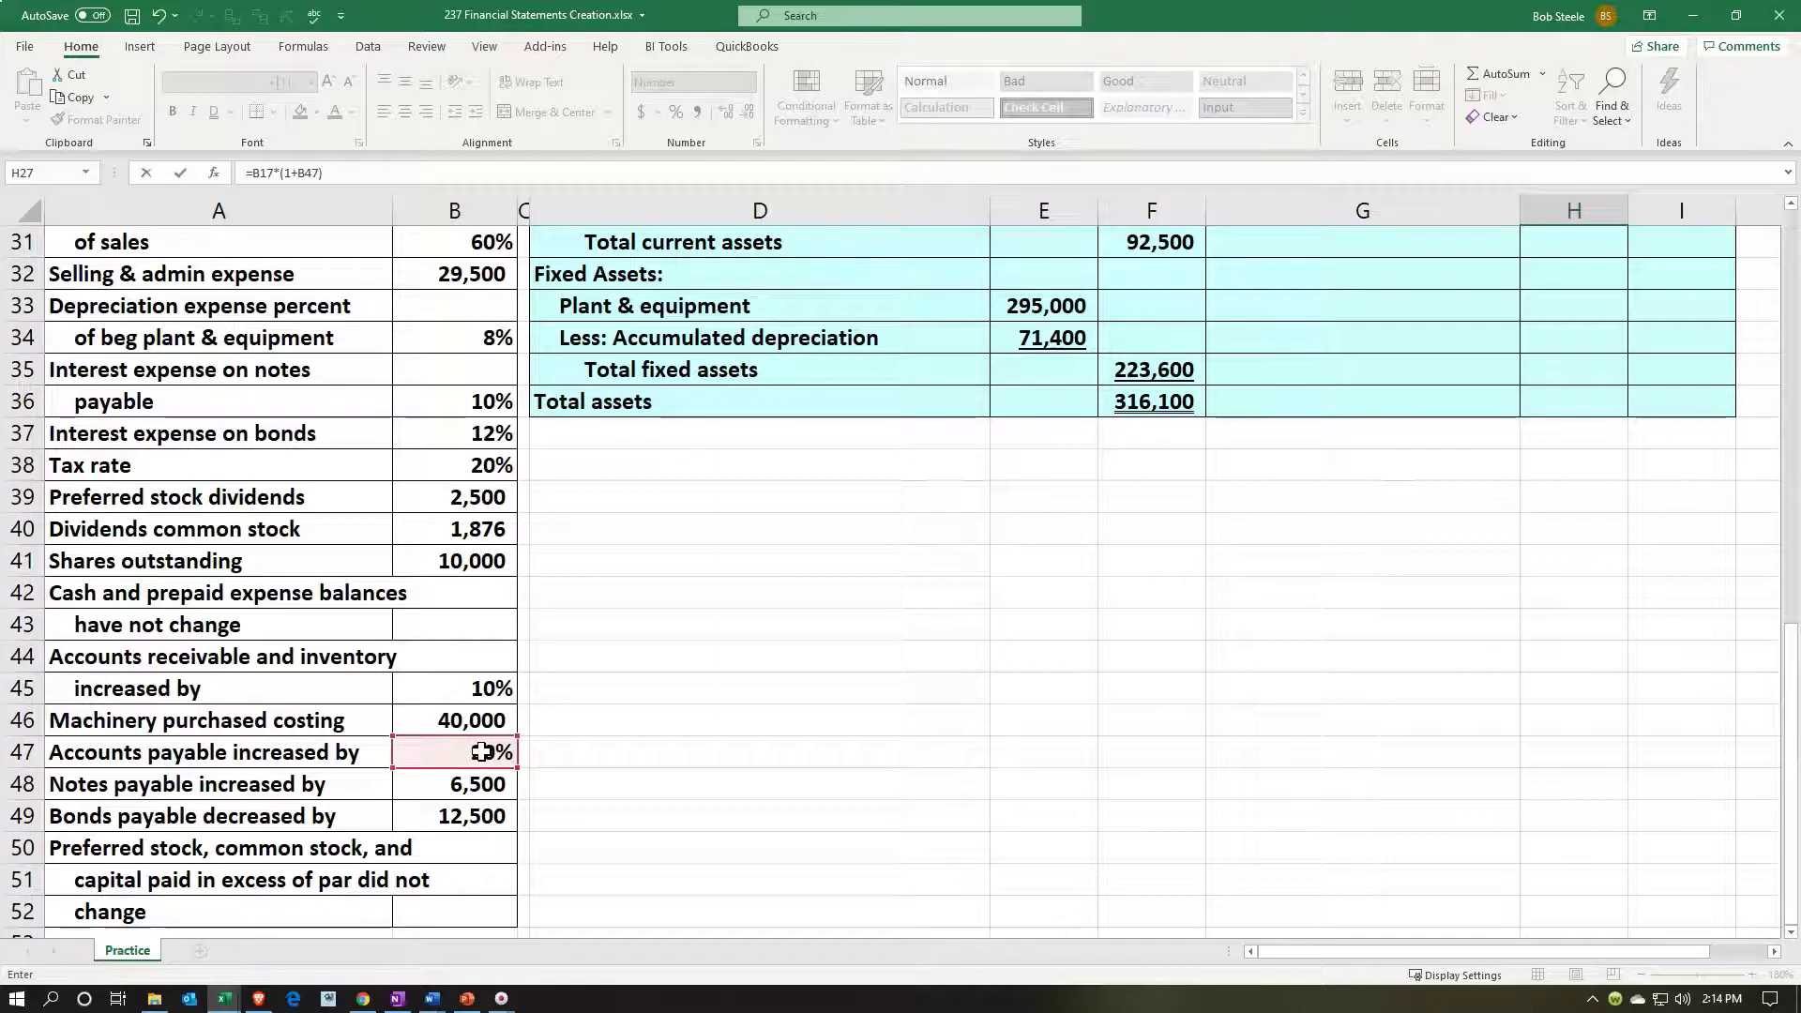
scroll(1161, 676, "up", 3)
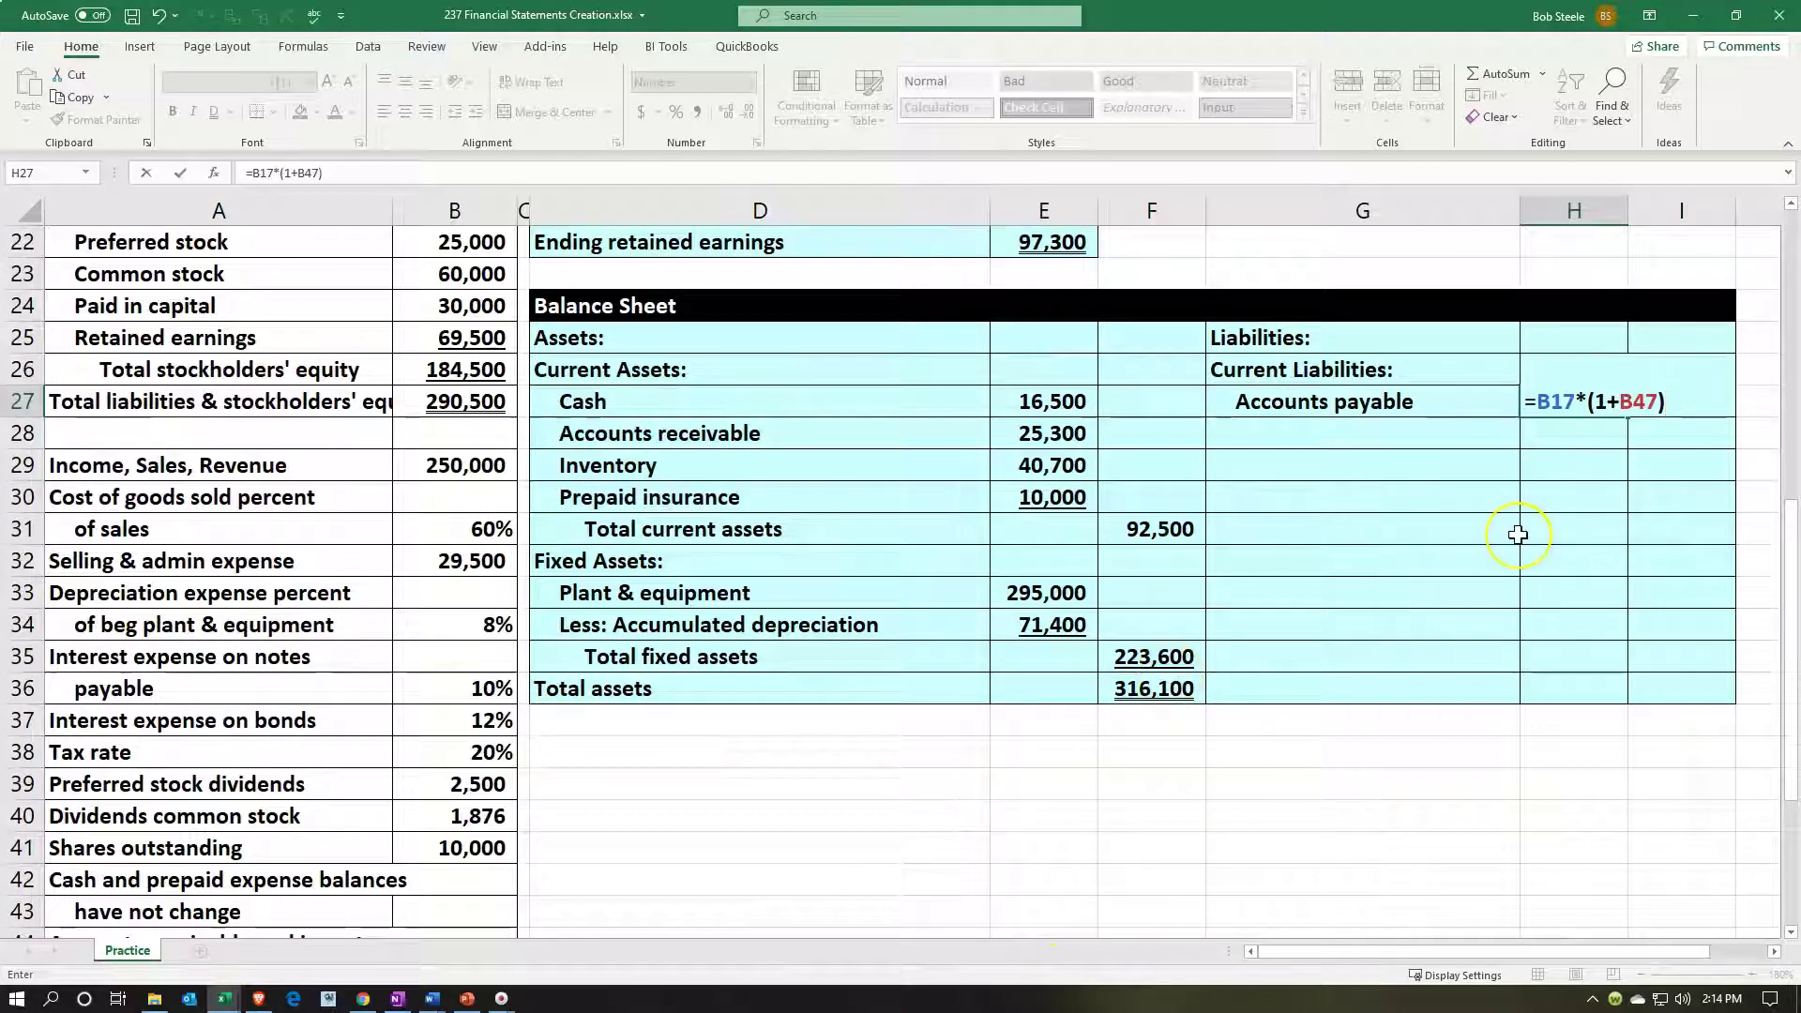
key("Return")
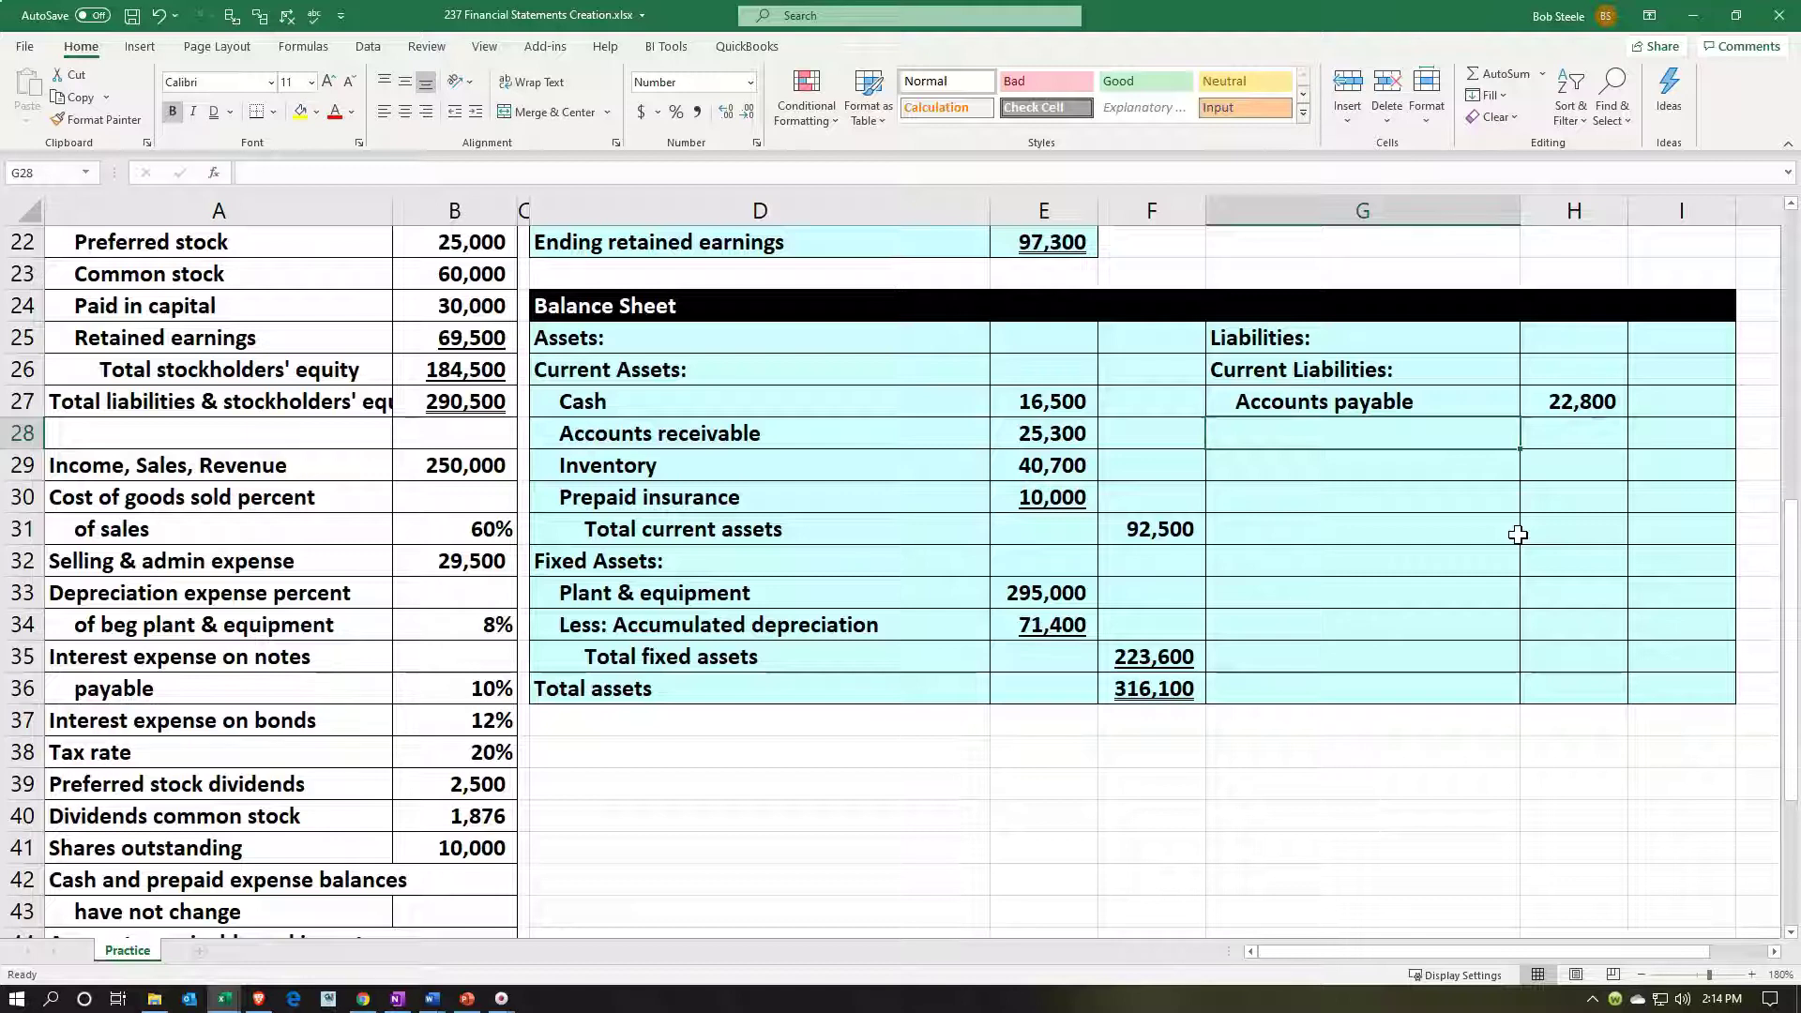
Step: Link the Notes payable label into G28 with =A18 and indent it to match Accounts payable
type("=")
key("Left")
key("Left")
key("Left")
key("Left")
key("Left")
key("Left")
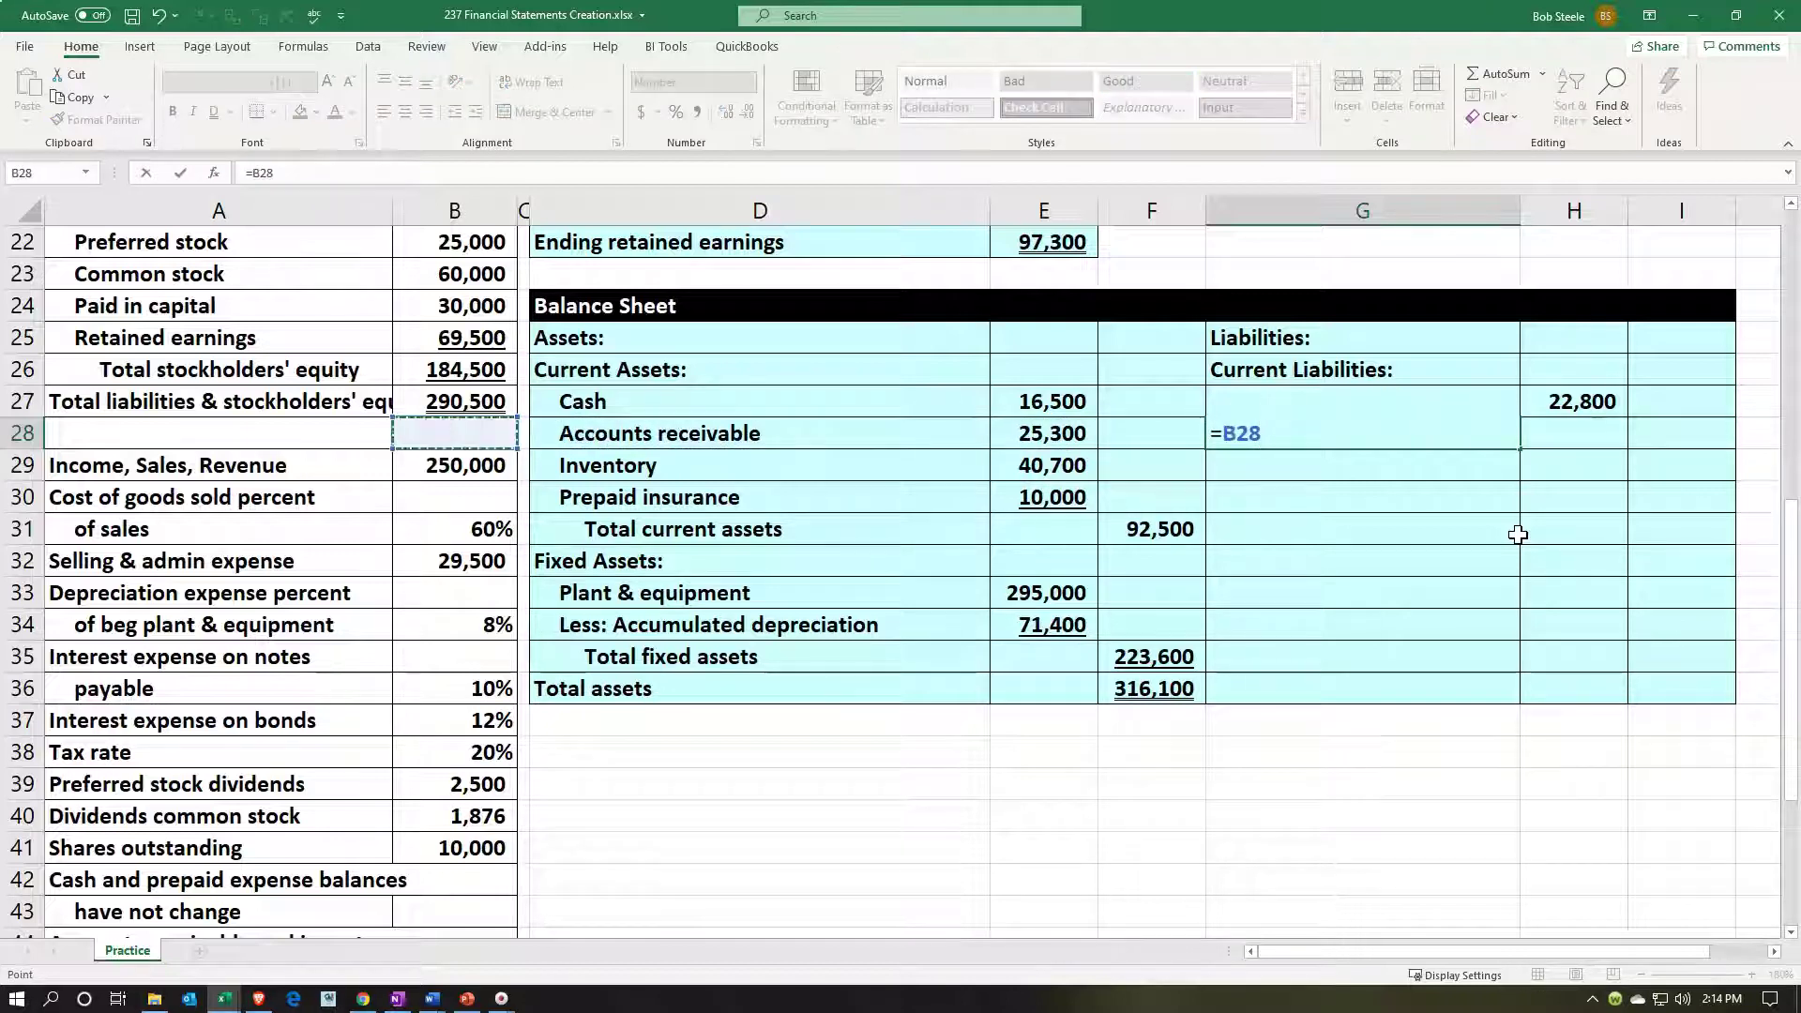
key("Up")
key("Up")
key("Up")
key("Up")
key("Up")
key("Up")
key("Up")
key("Up")
key("Up")
key("Up")
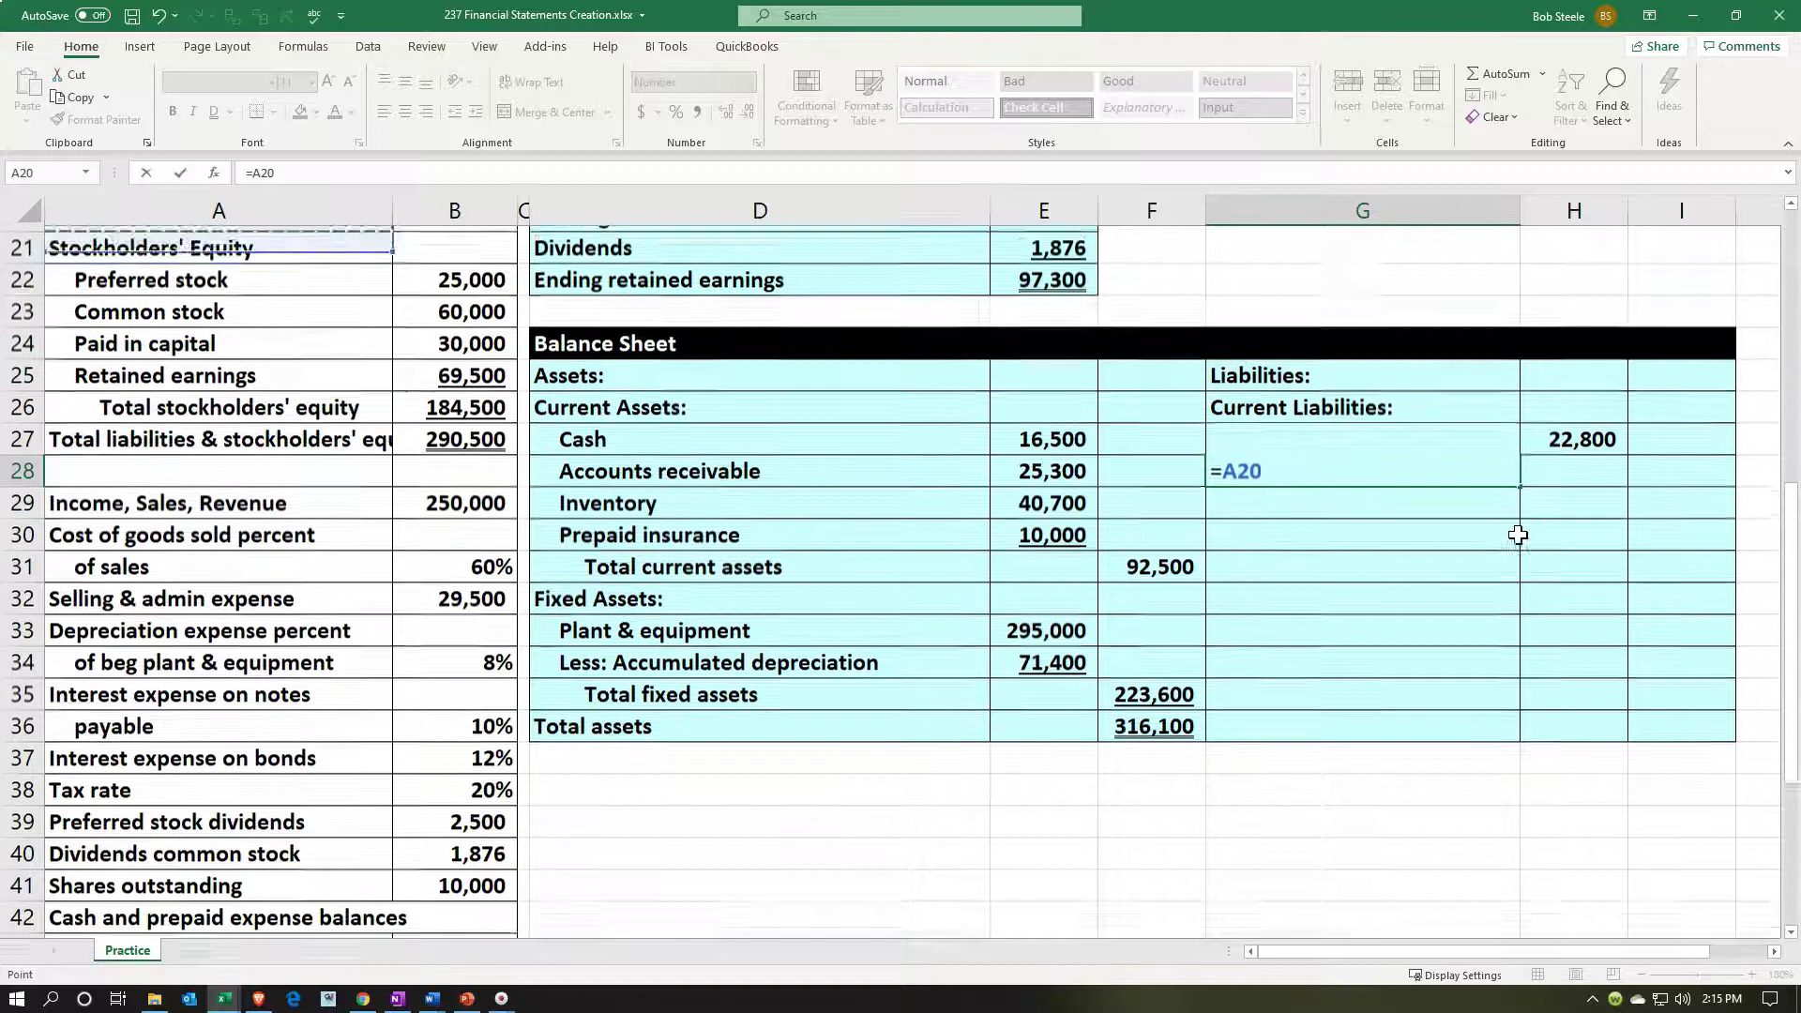
key("Up")
key("Down")
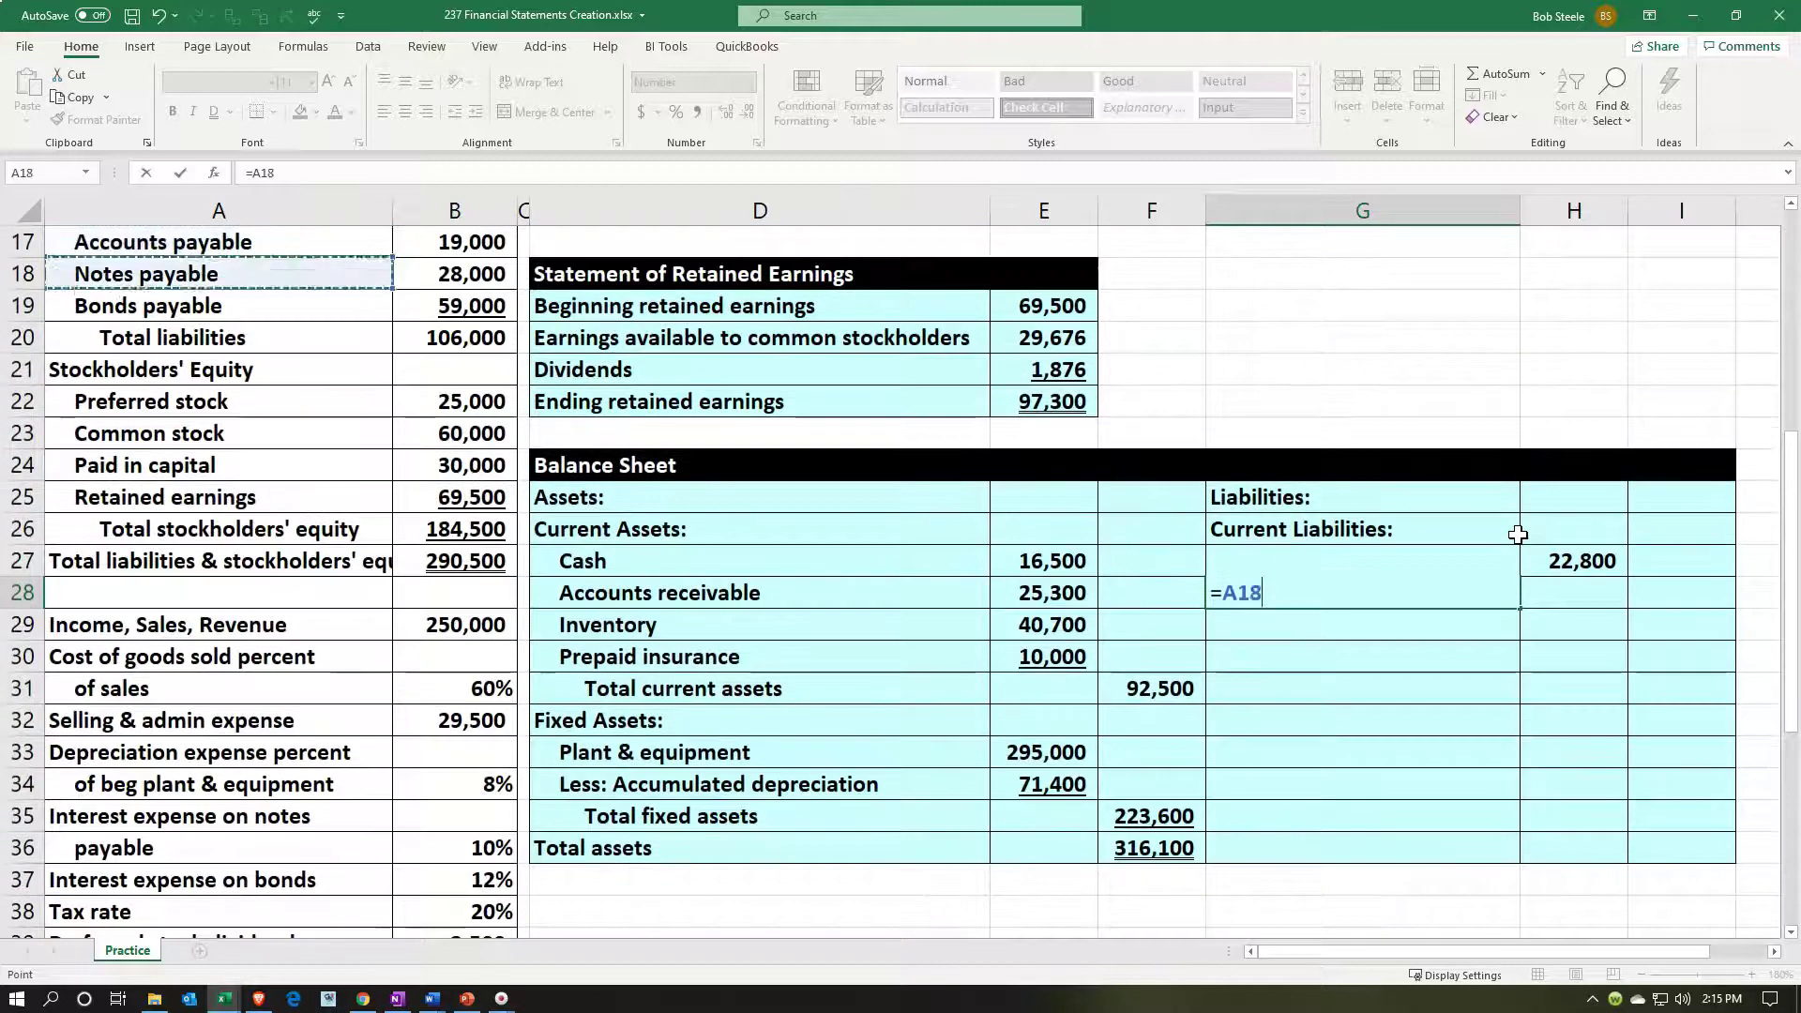
key("Return")
key("Up")
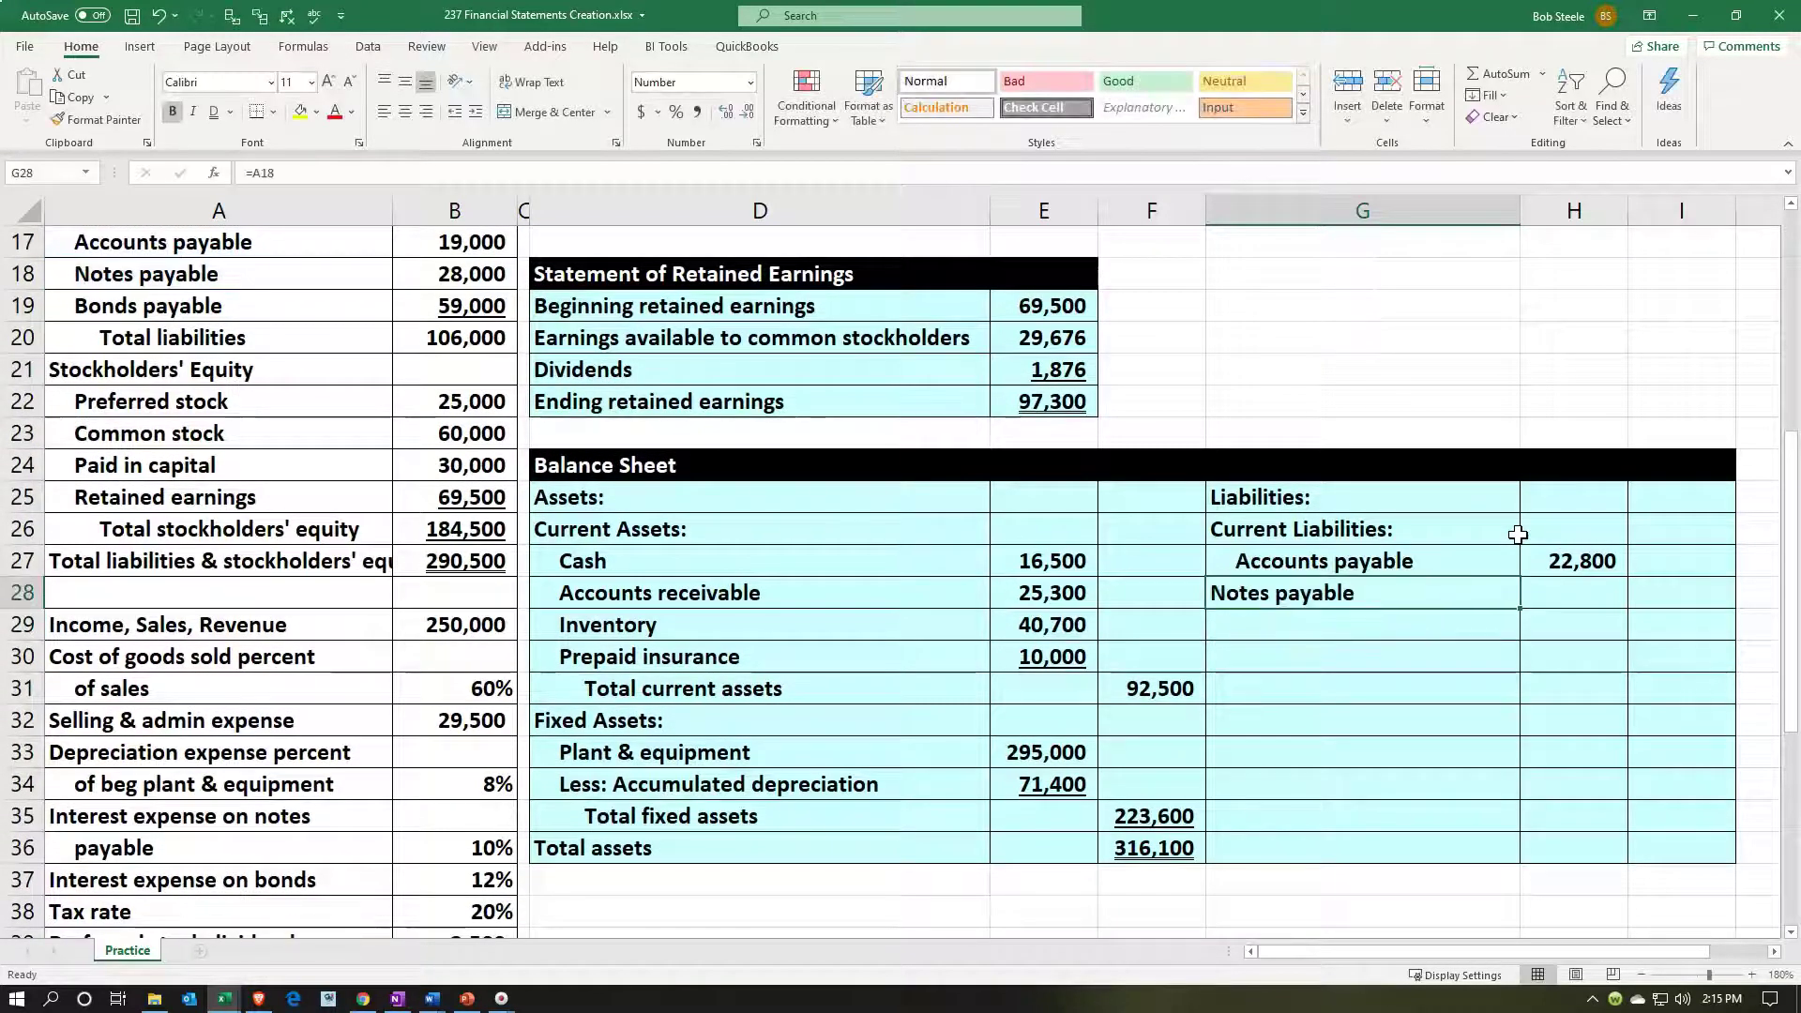
left_click(475, 112)
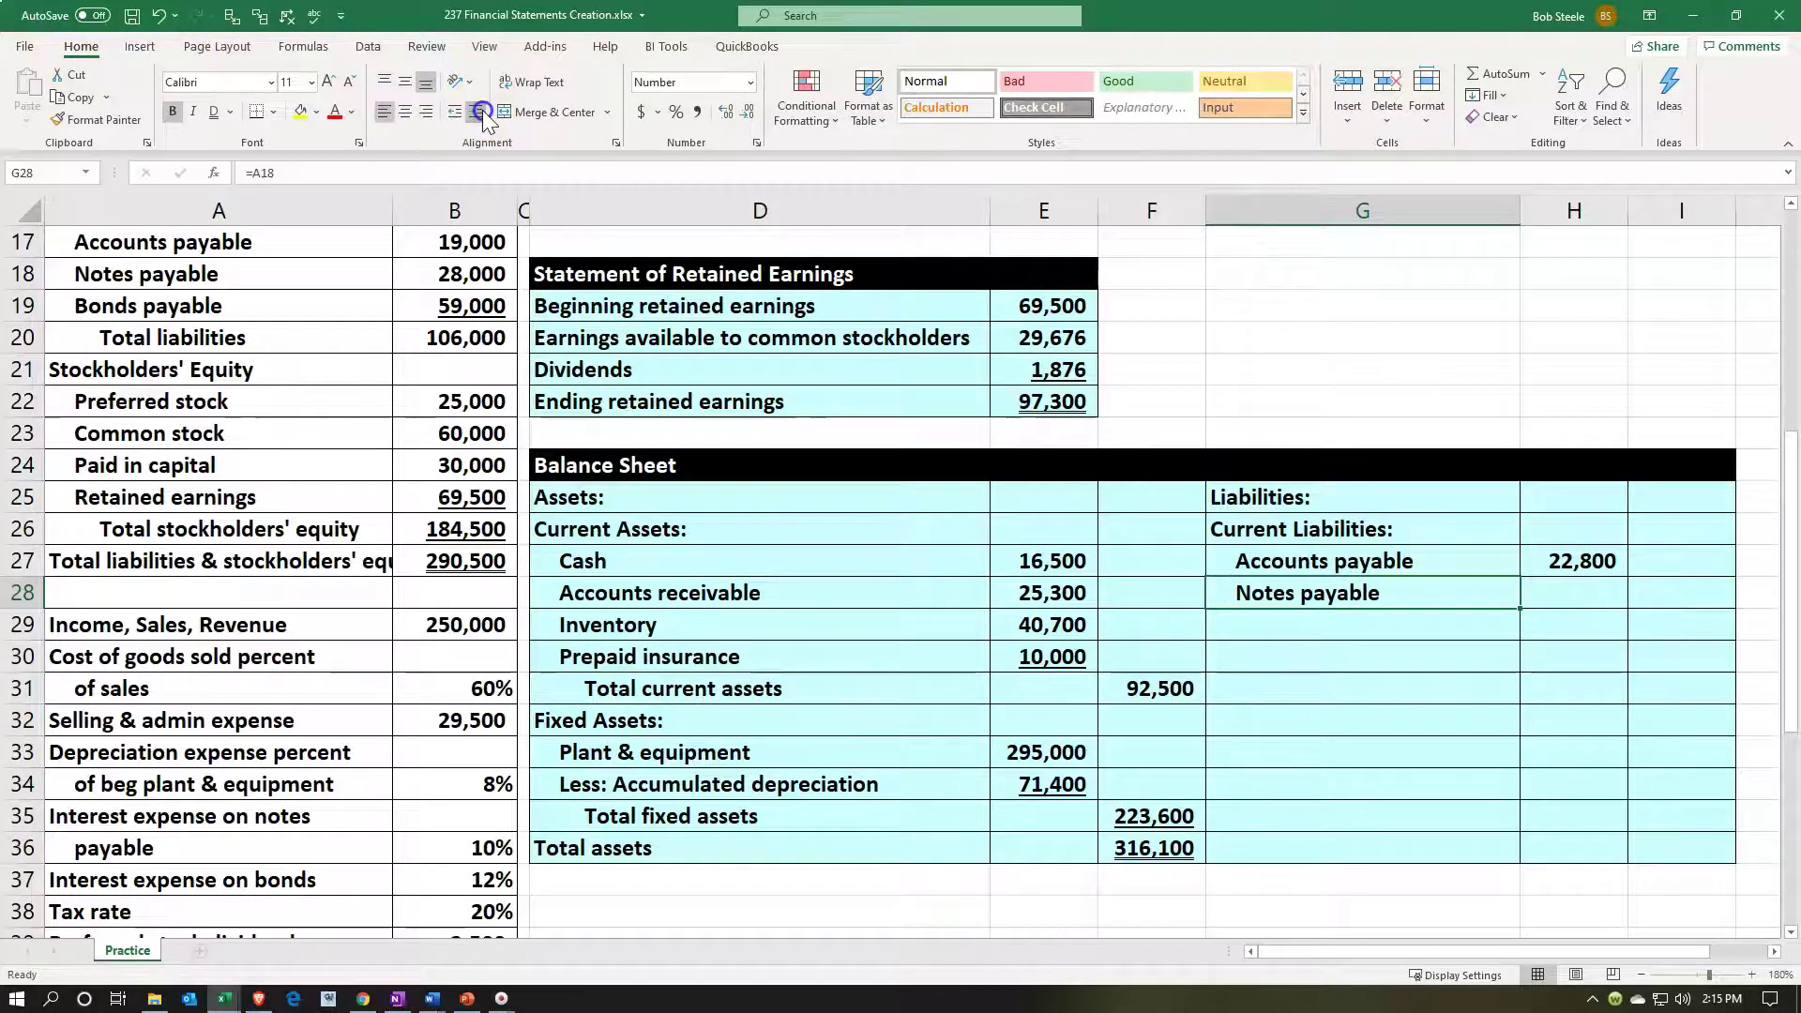
Step: Calculate ending notes payable in H28 by adding the increase amount to the beginning balance with =B18+B48
left_click(605, 657)
scroll(612, 654, "down", 3)
scroll(612, 654, "down", 3)
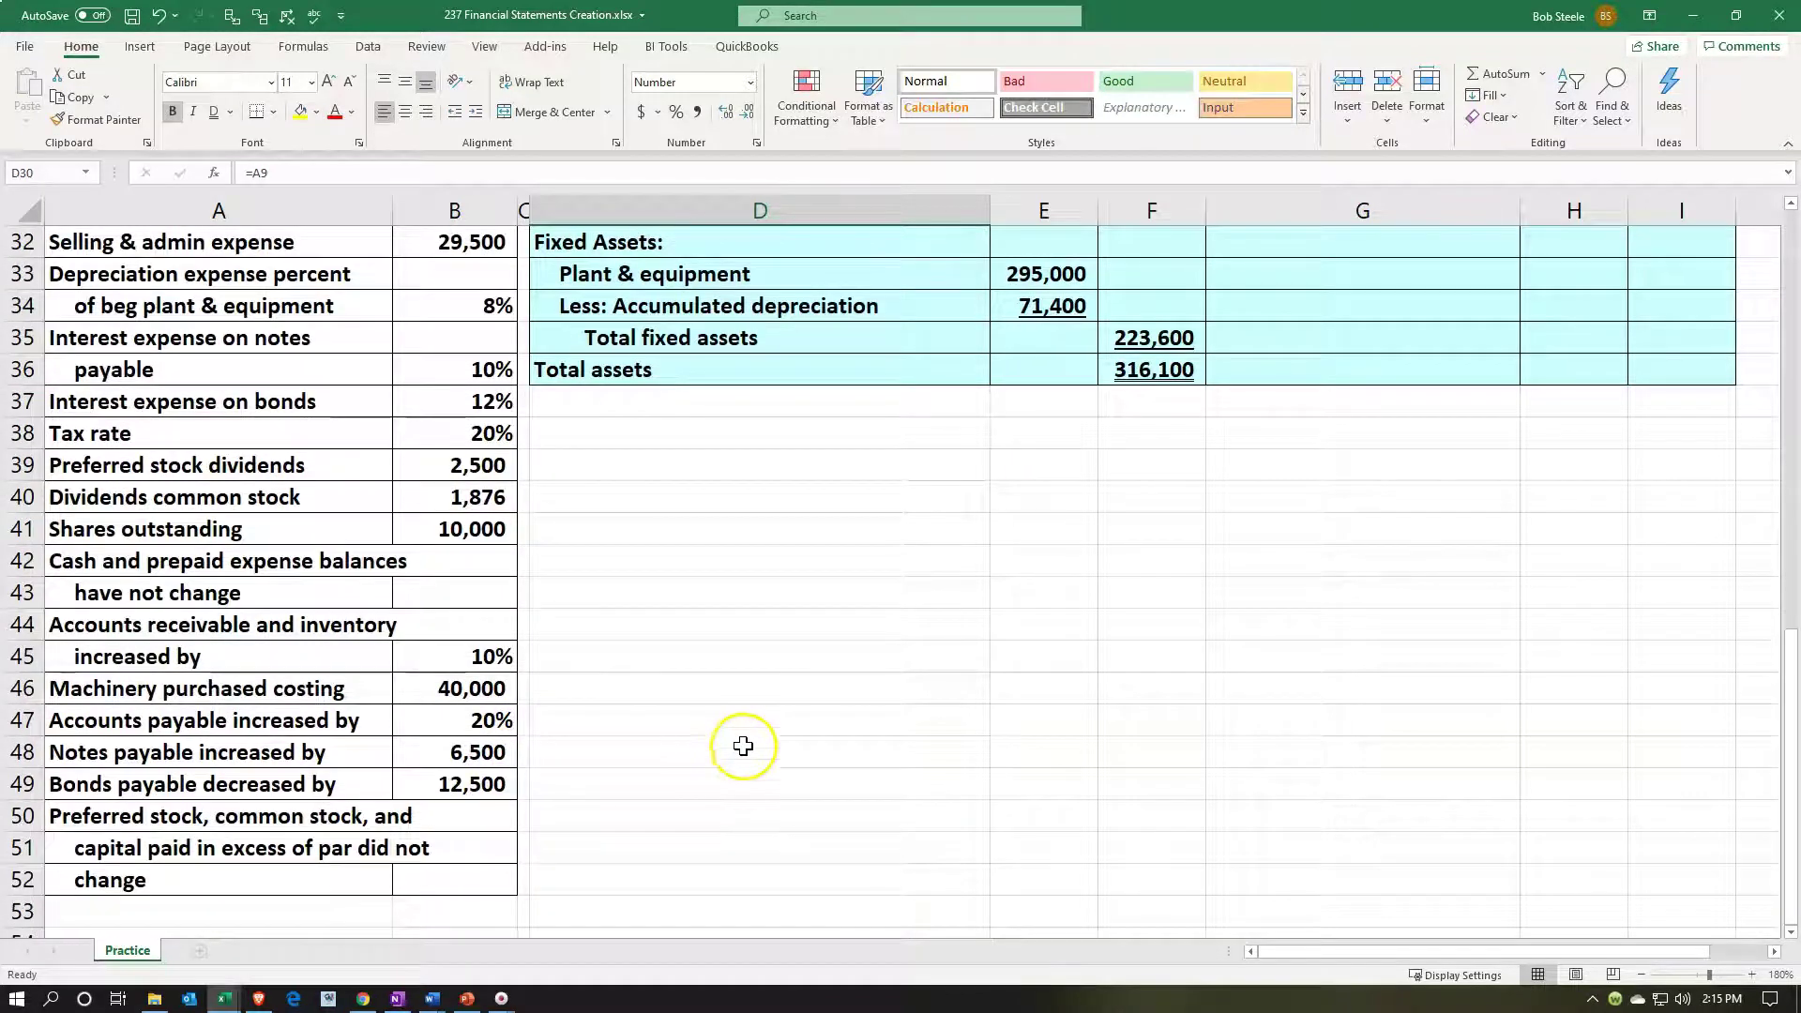
scroll(980, 590, "up", 3)
scroll(980, 590, "up", 1)
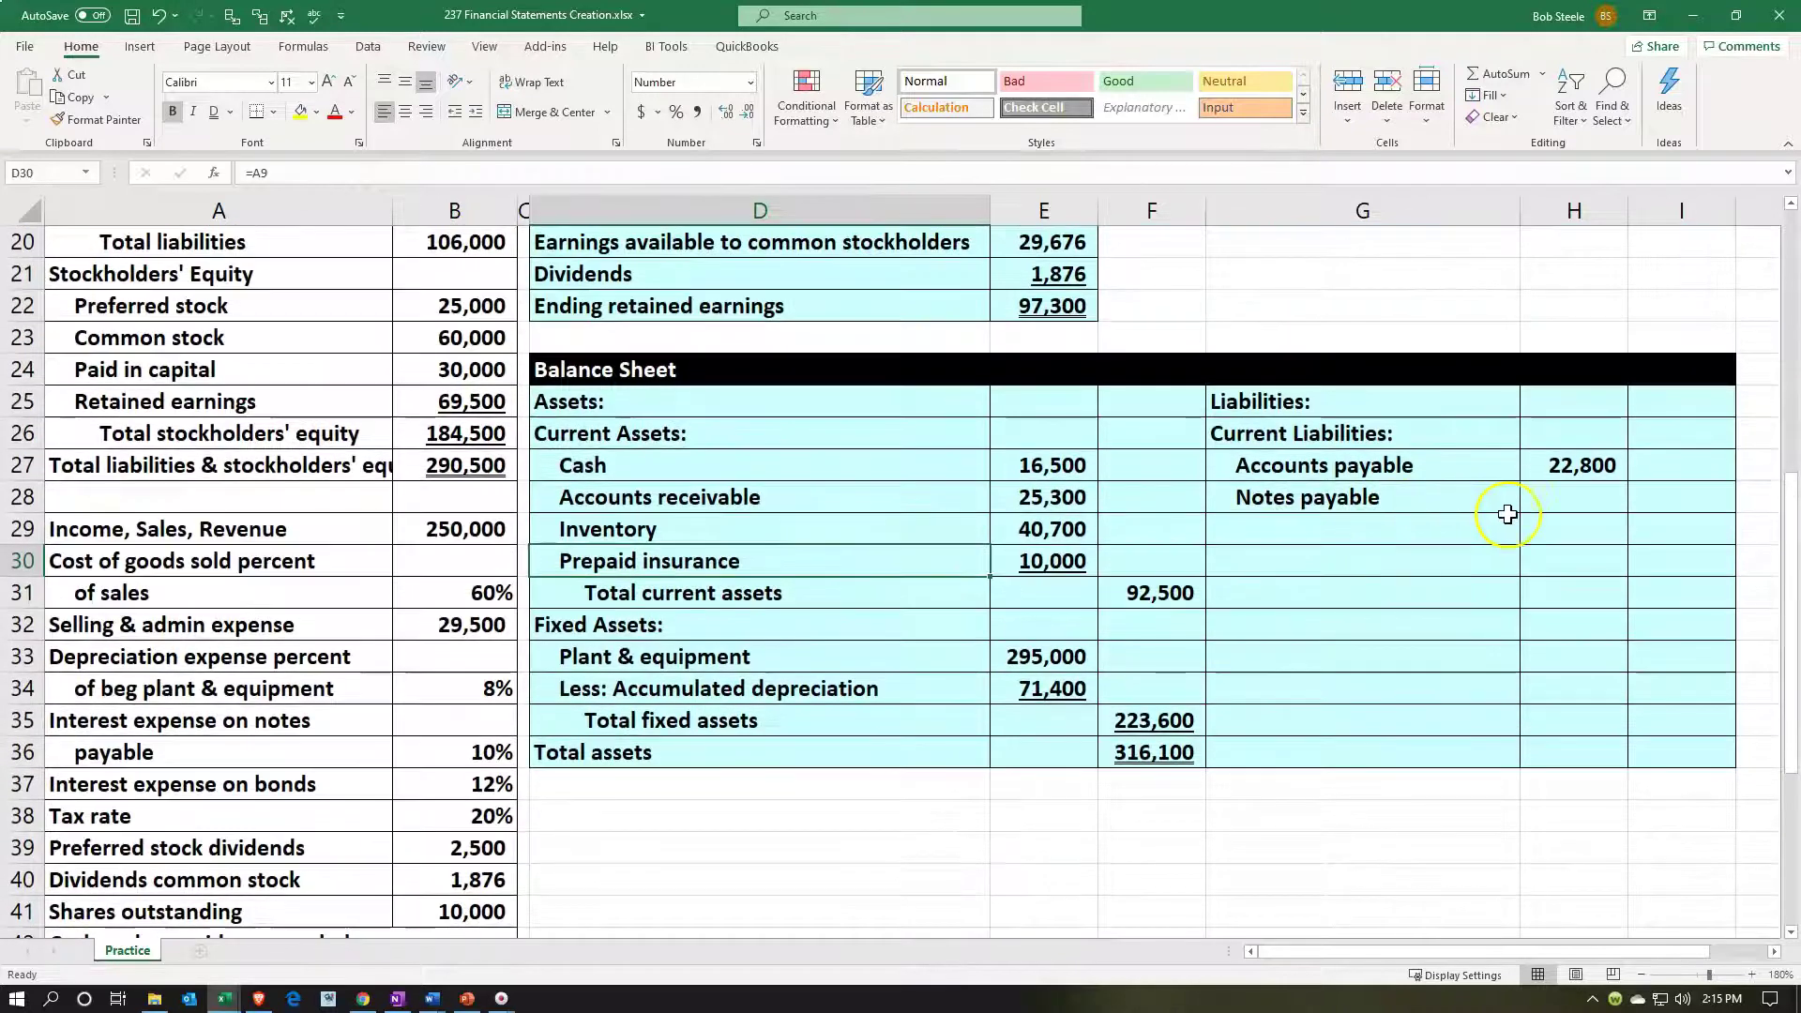
left_click(1576, 497)
type("=")
key("Left")
key("Left")
key("Left")
key("Left")
key("Left")
key("Left")
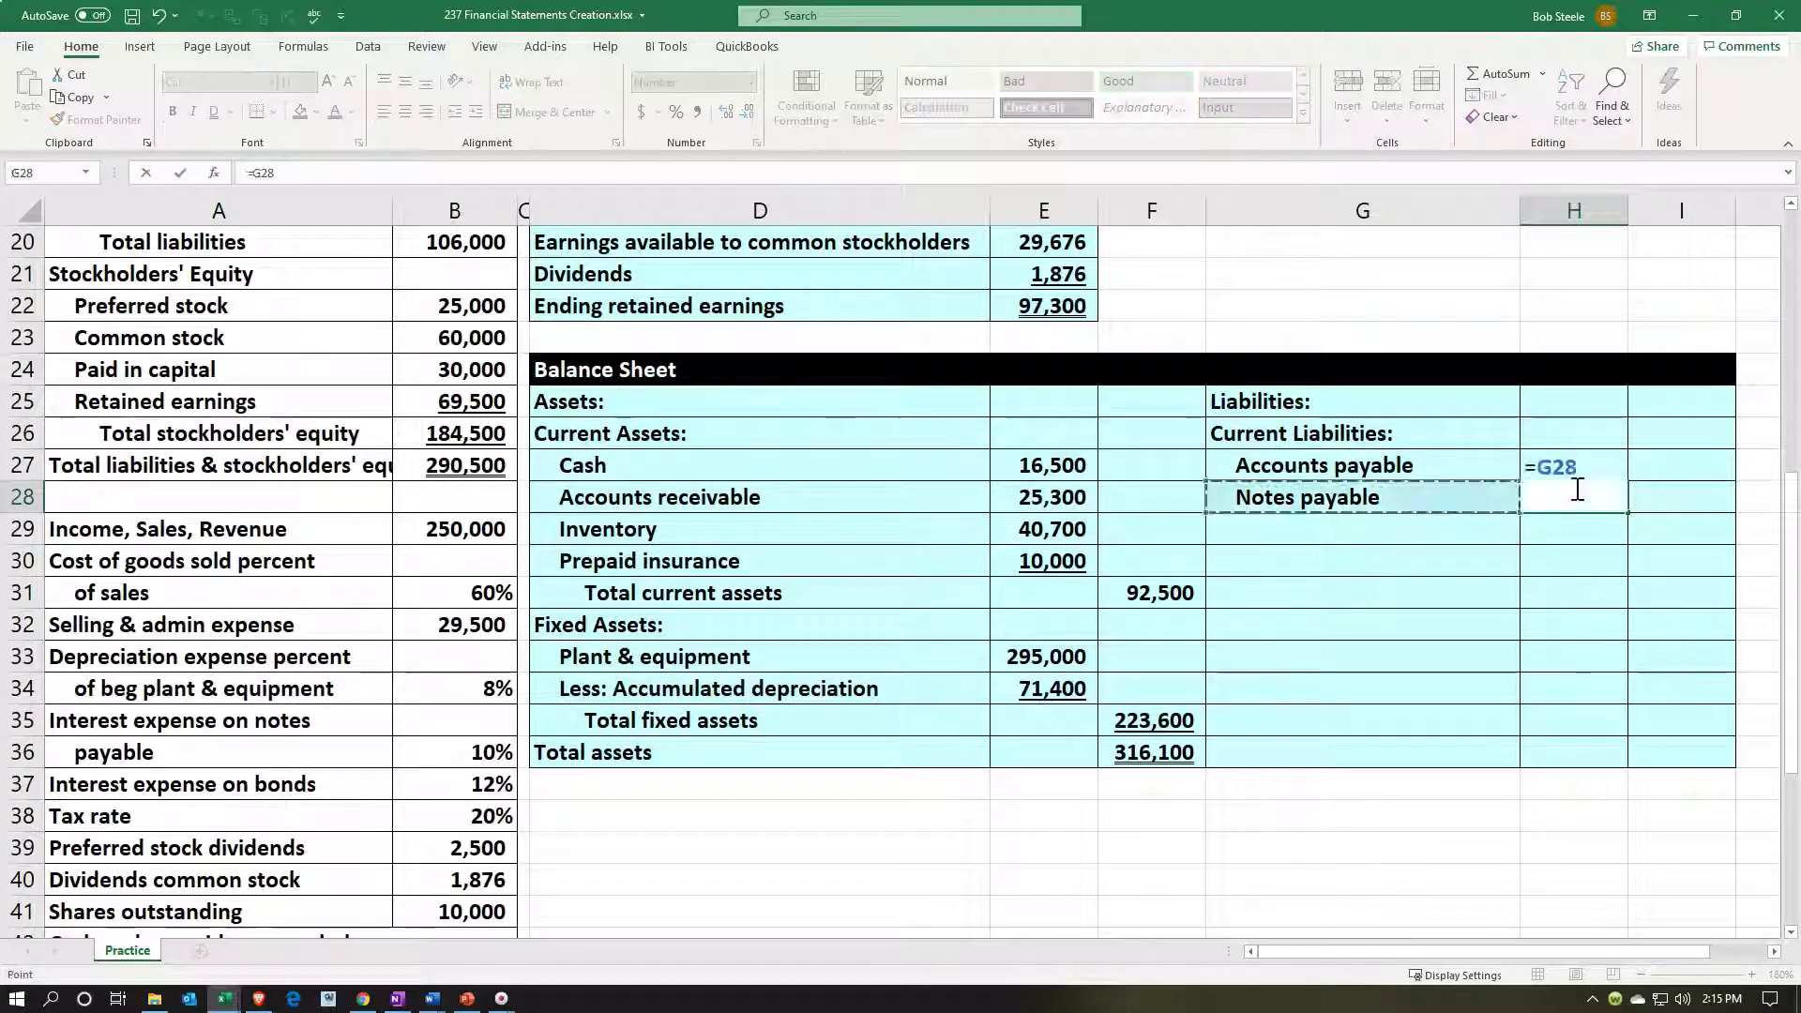
key("Up")
key("Up")
key("Up")
key("Up")
key("Up")
key("Up")
key("Up")
key("Up")
key("Up")
key("Up")
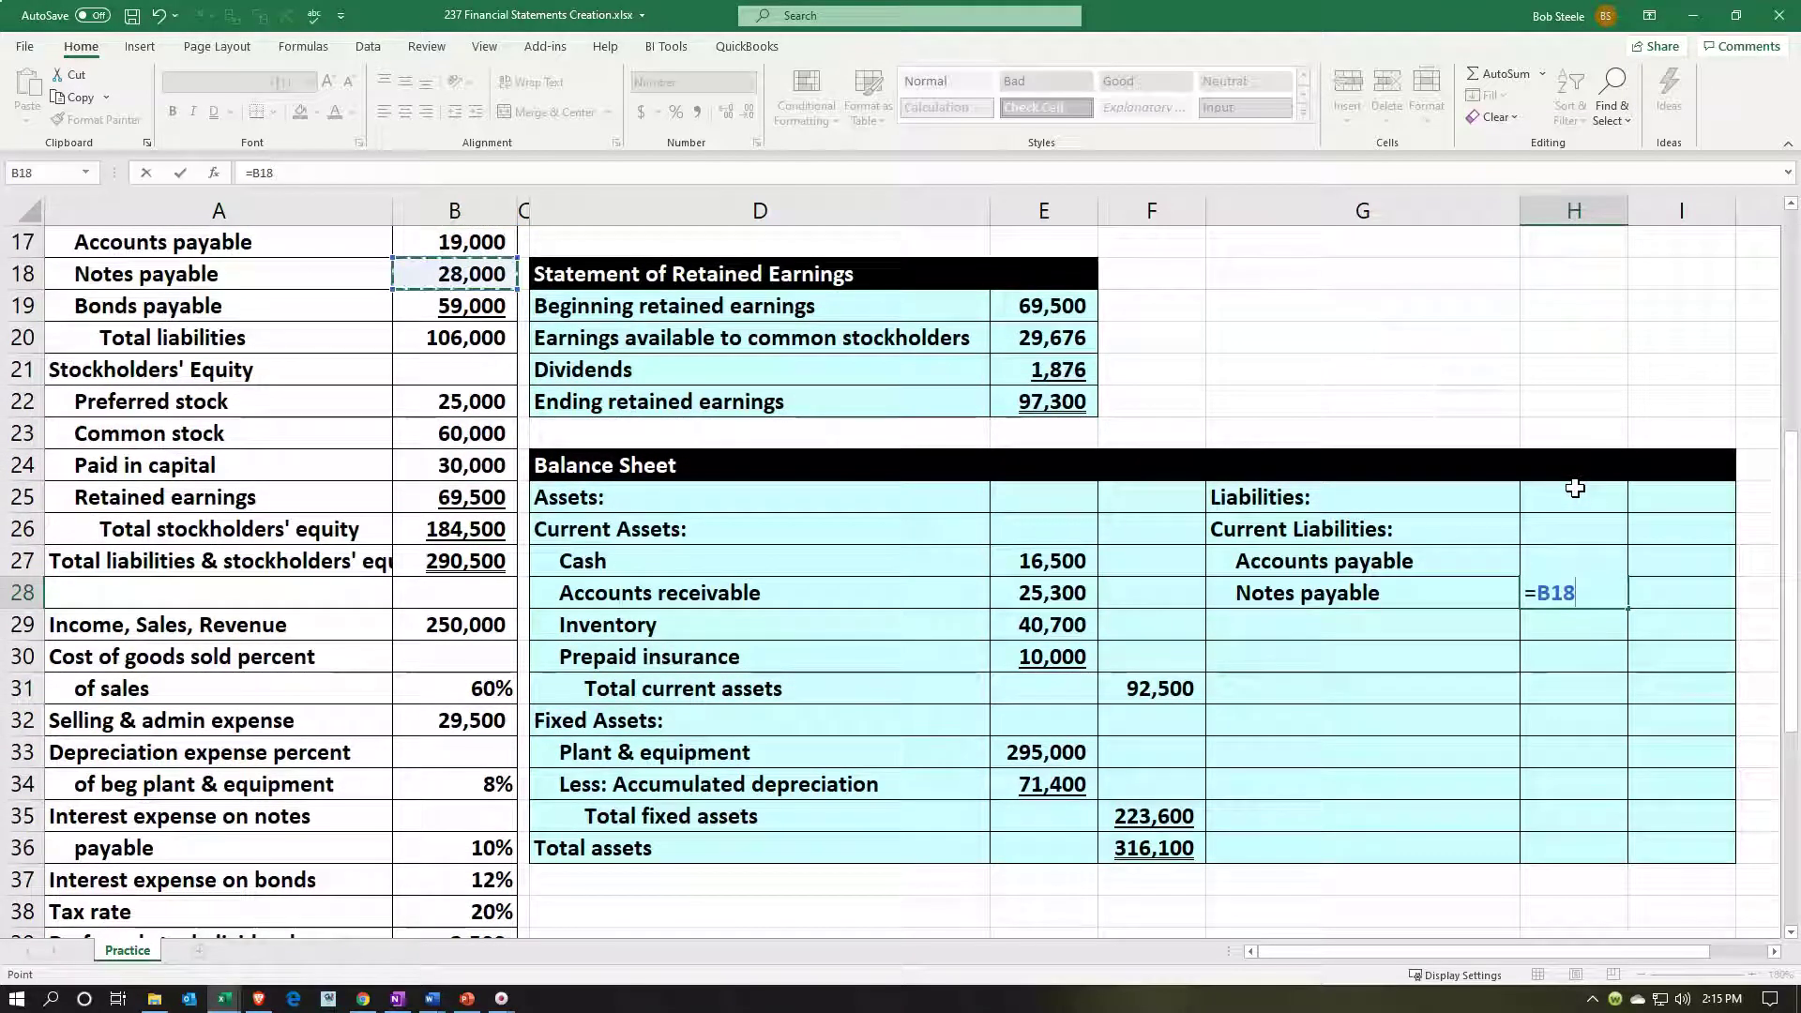
type("+")
scroll(880, 659, "down", 5)
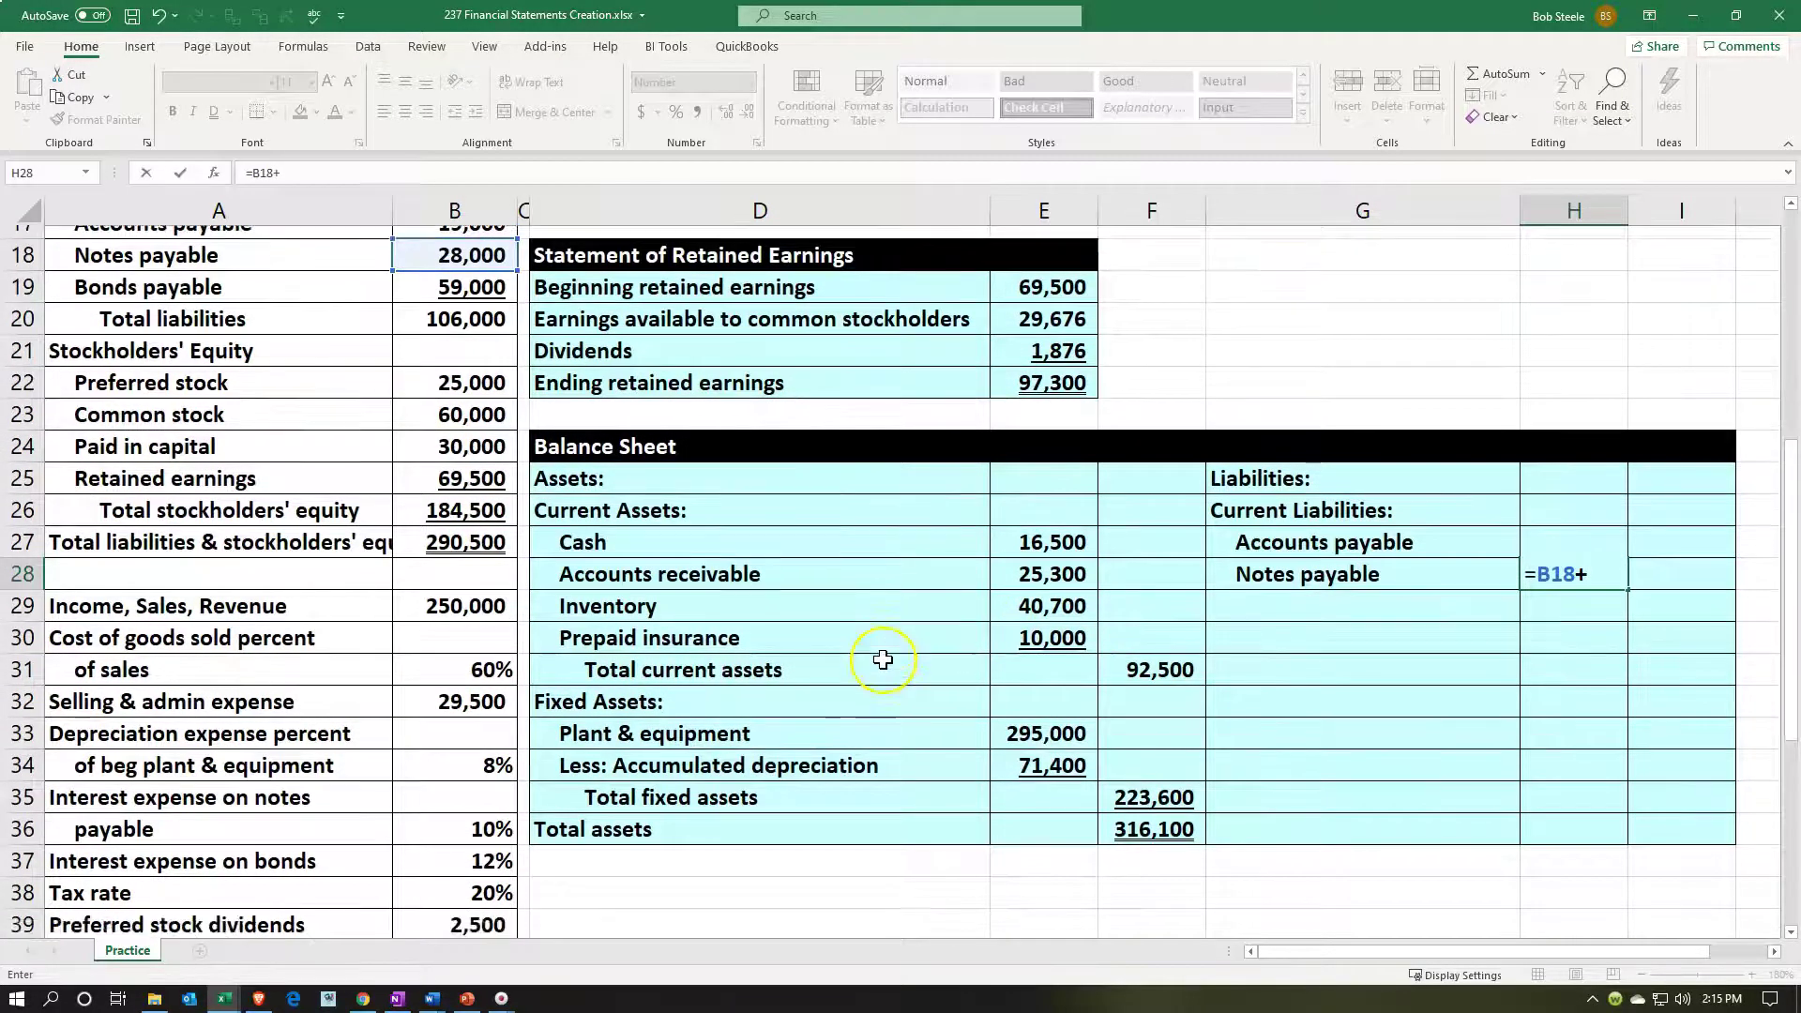
left_click(502, 747)
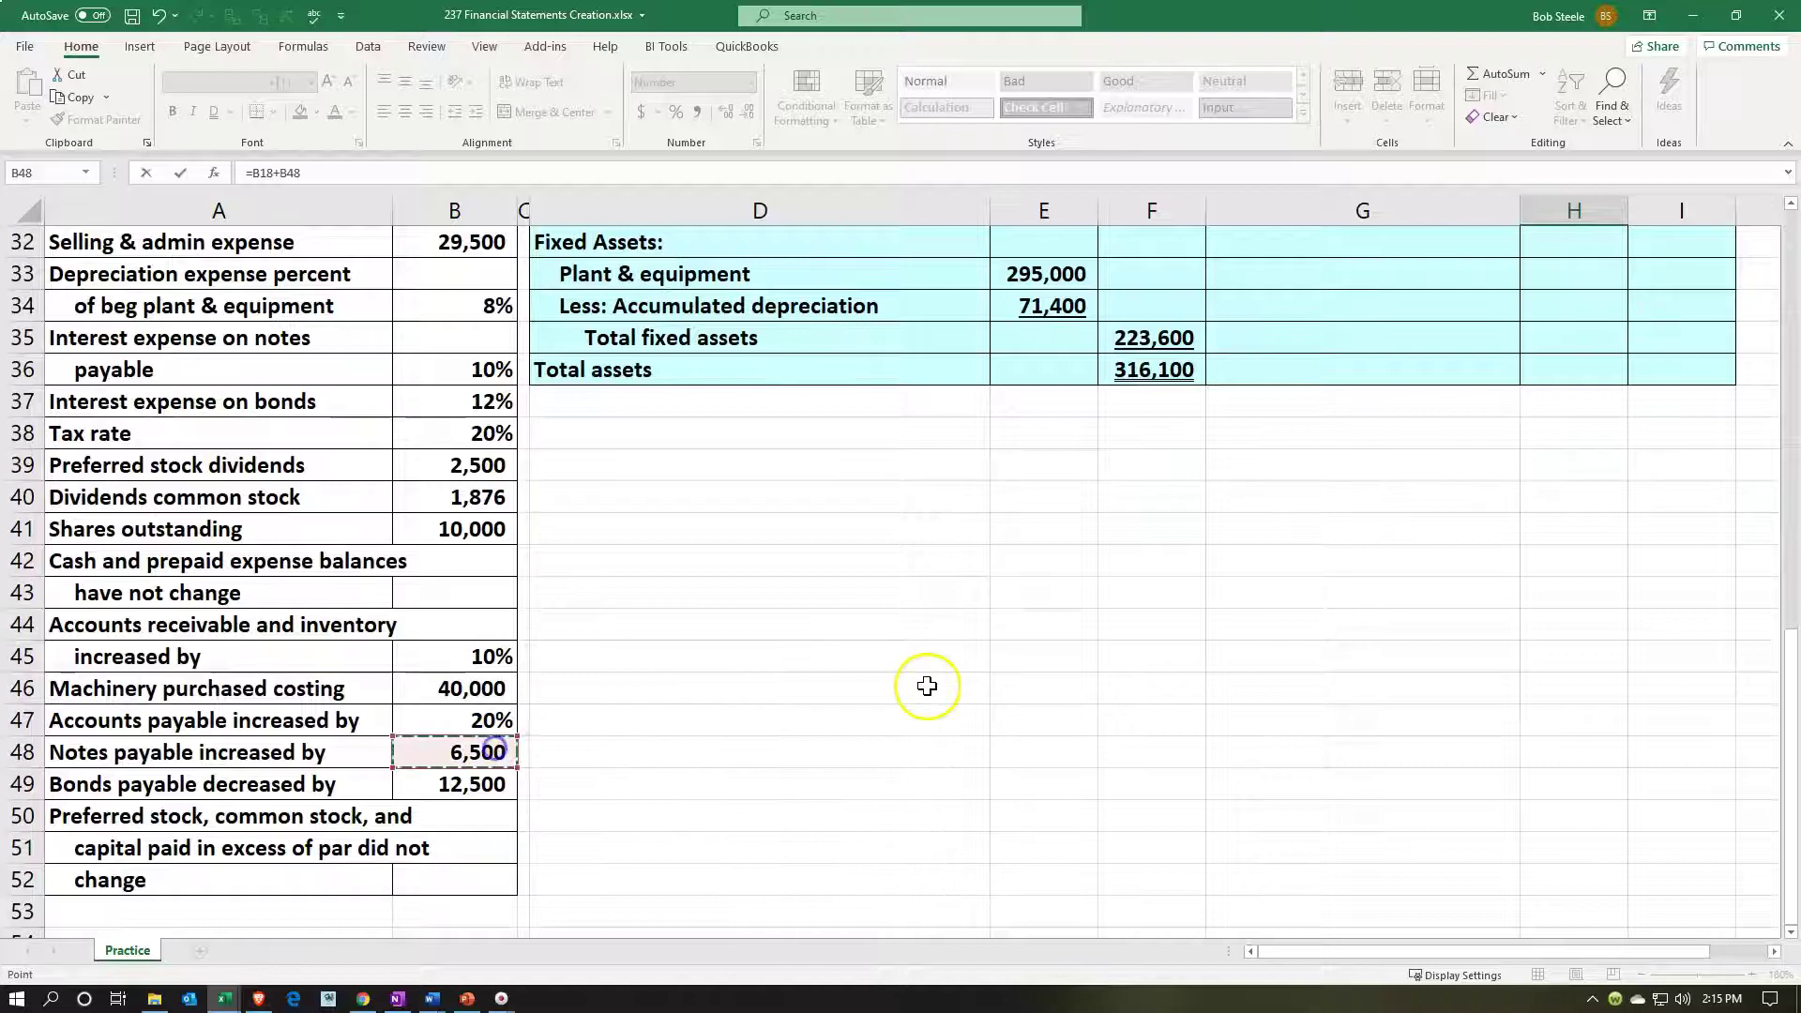
scroll(927, 683, "up", 3)
scroll(931, 683, "up", 1)
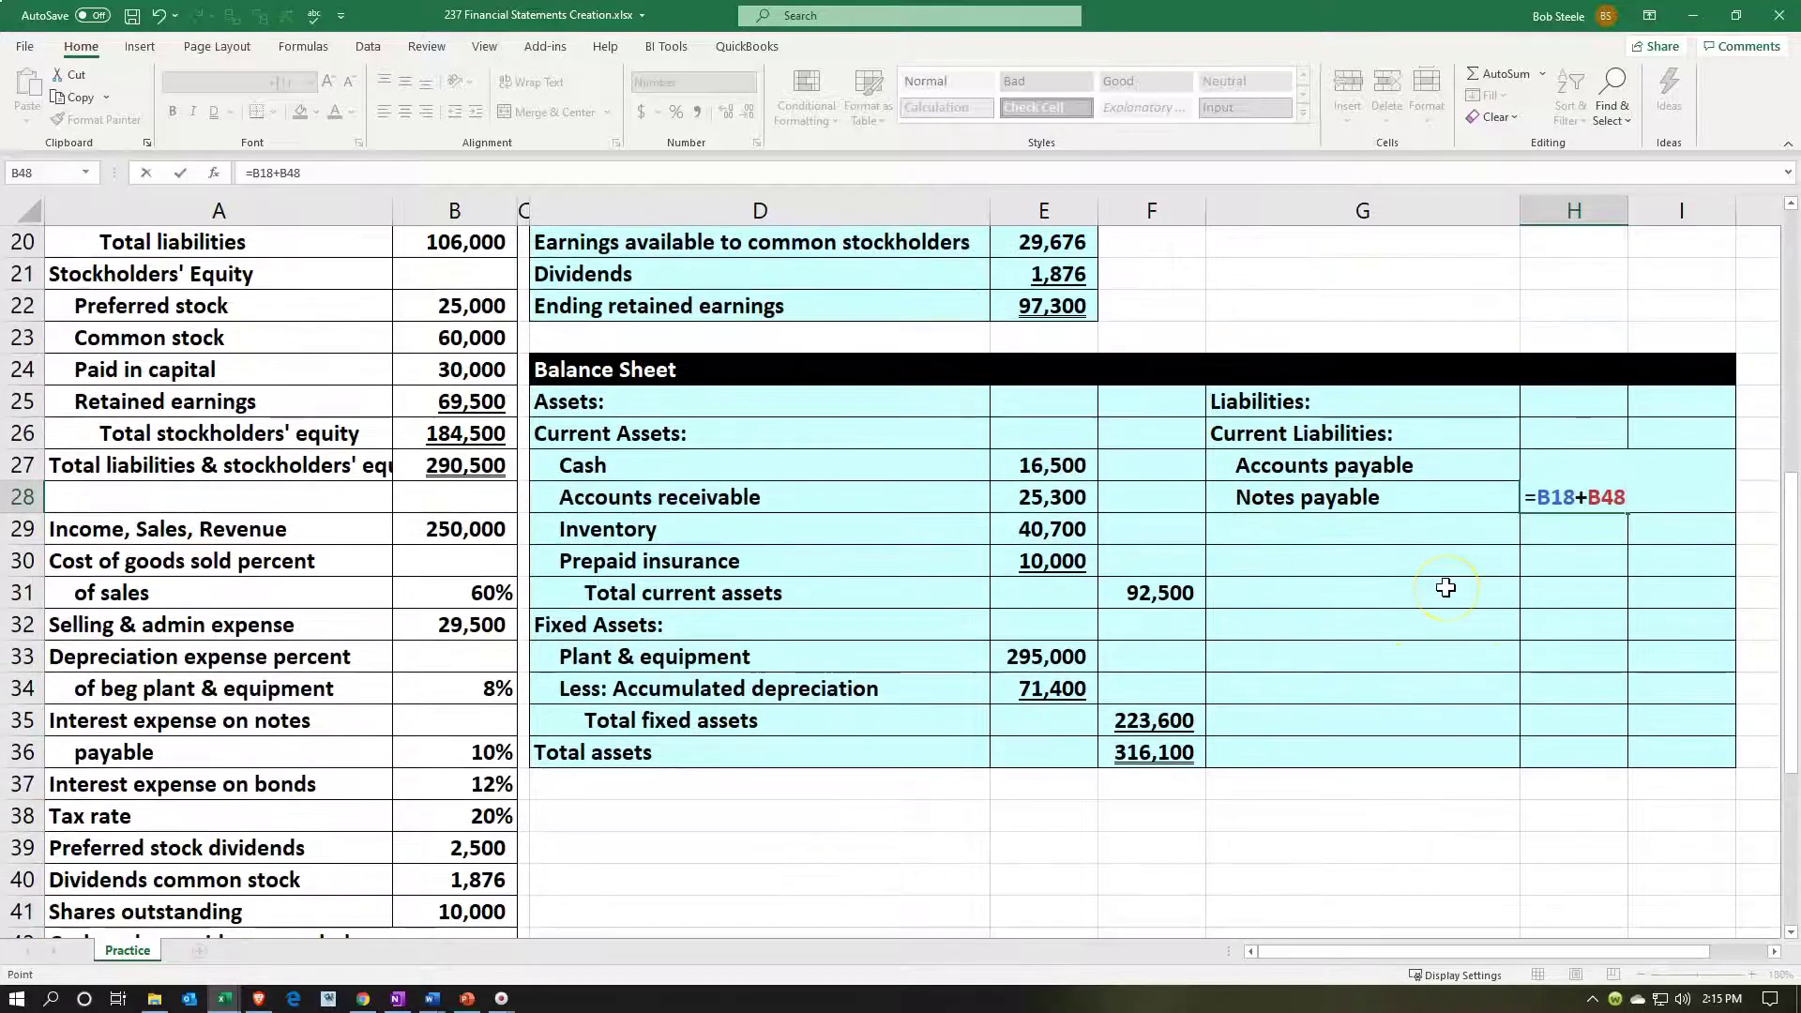
key("Return")
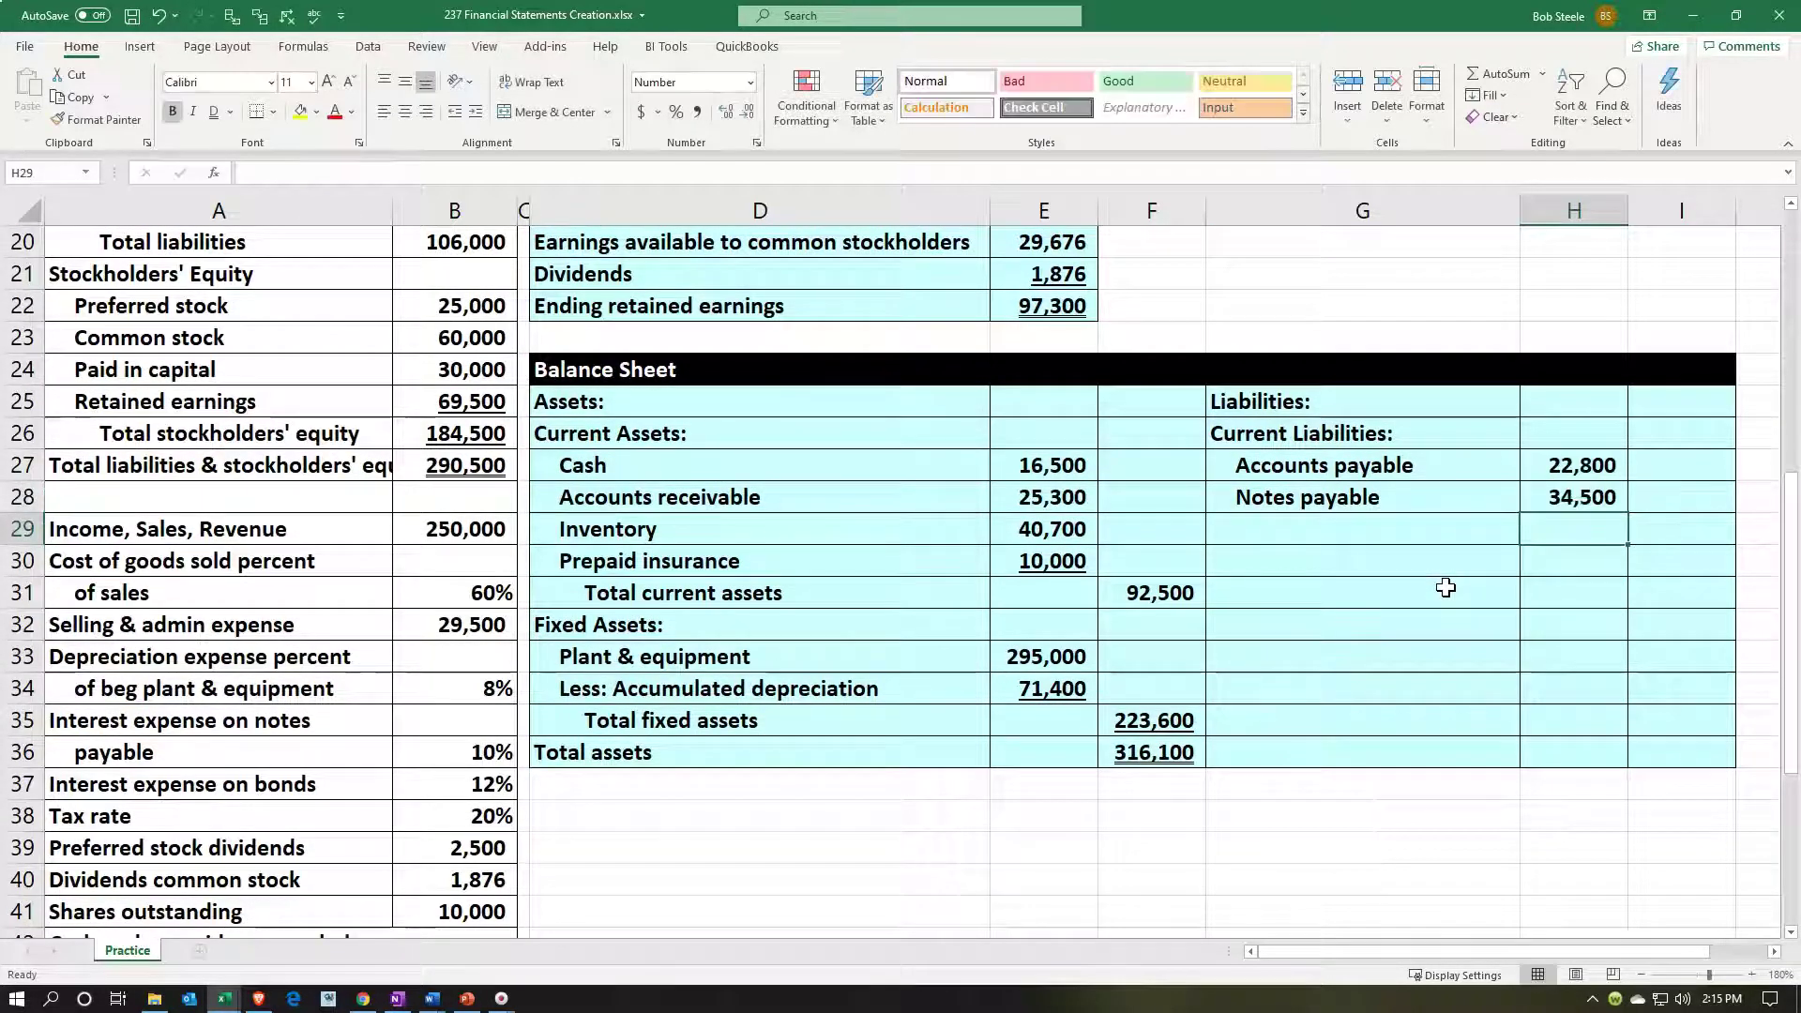
key("Left")
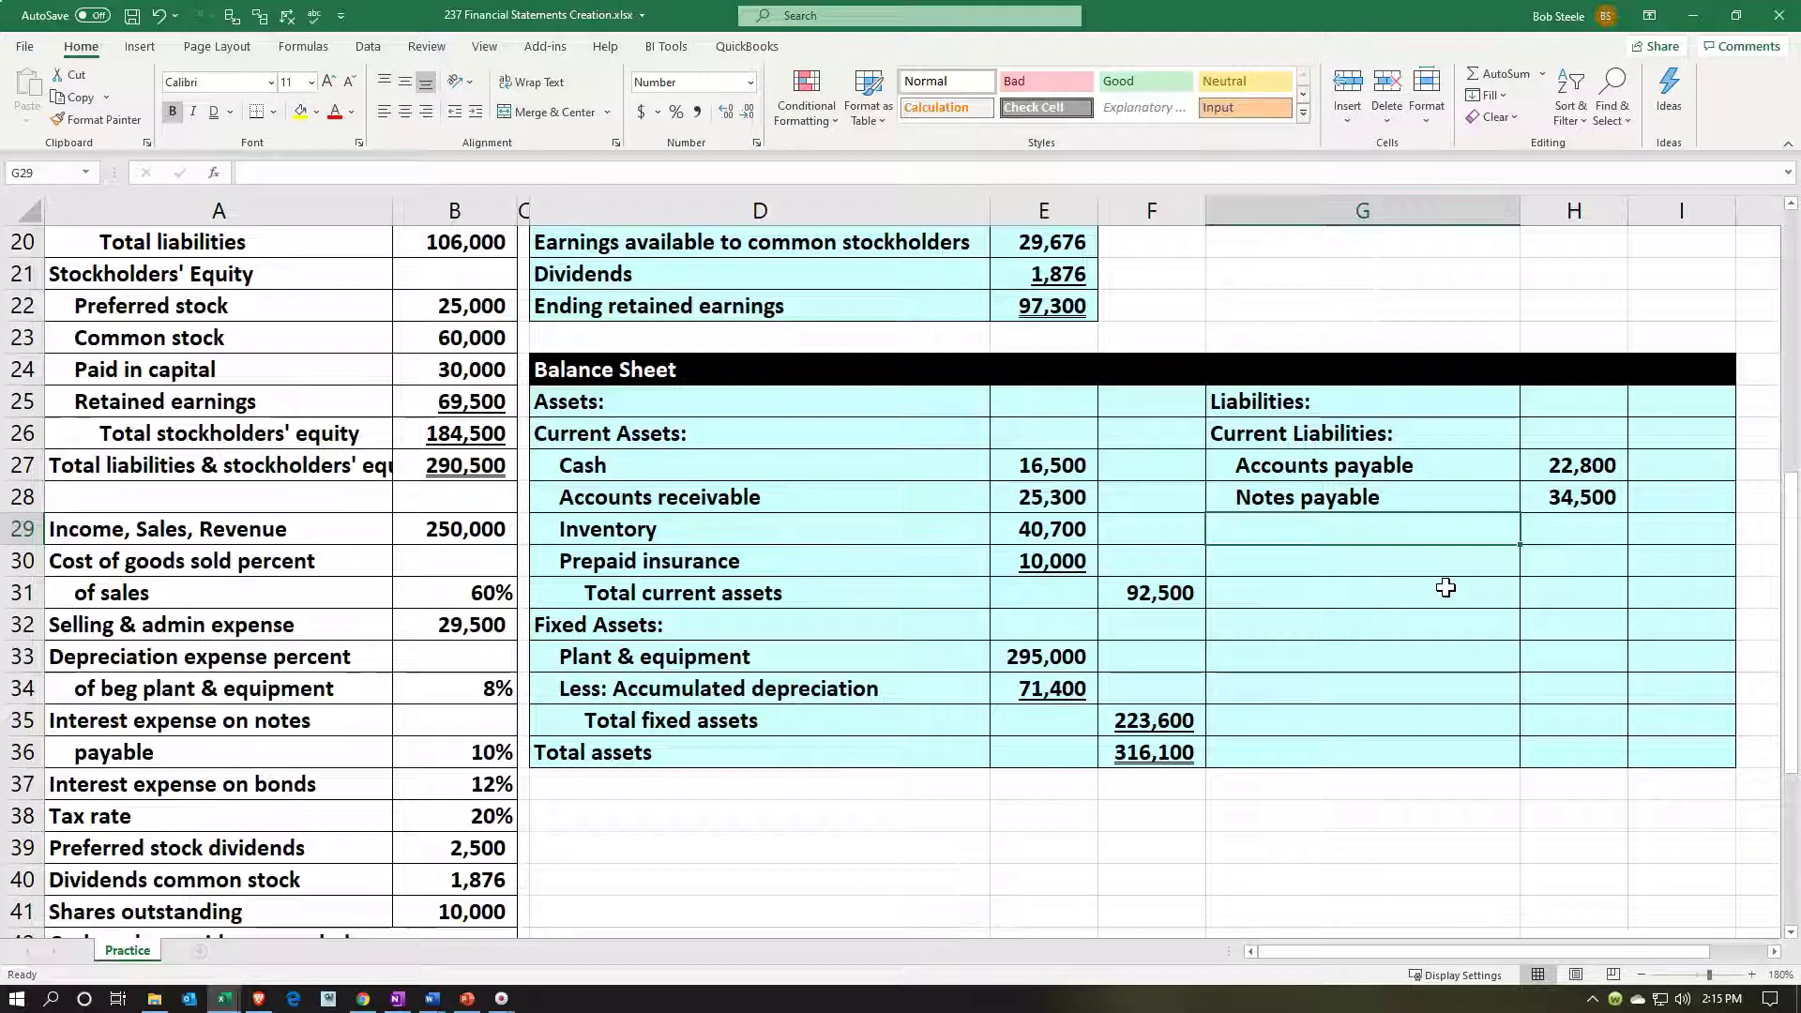
type("To")
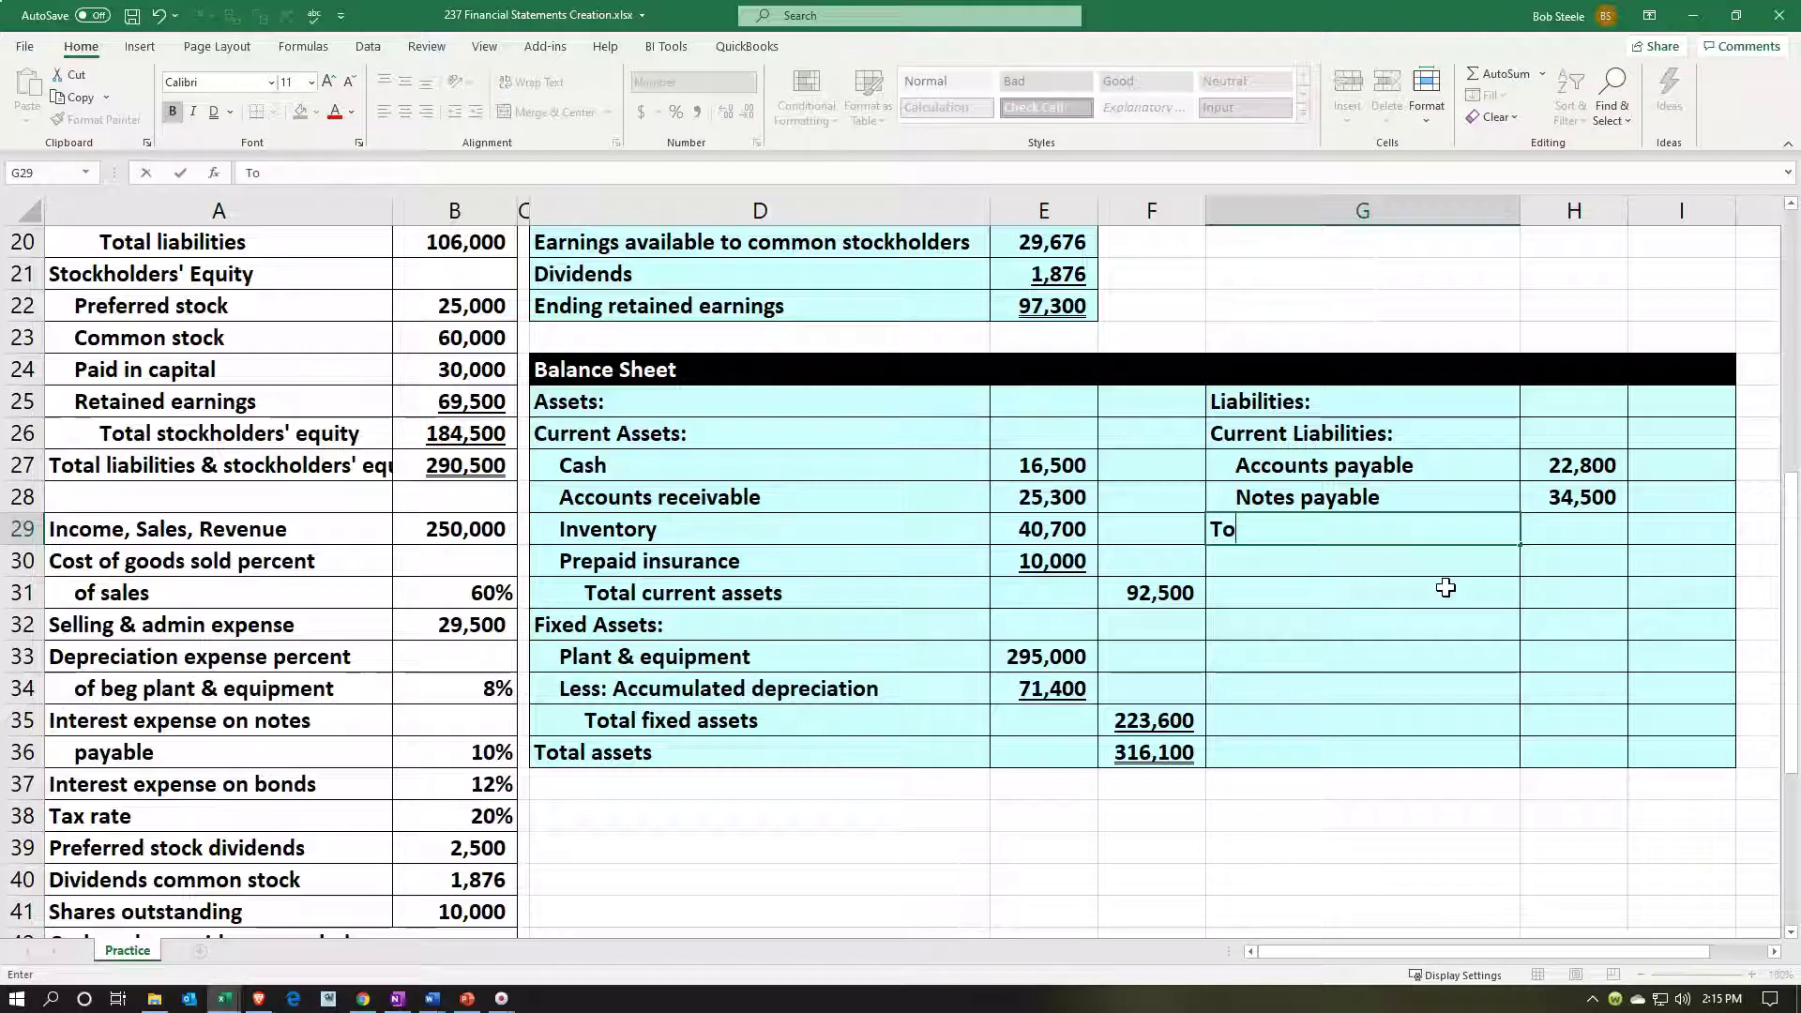
type("tal liabiliti")
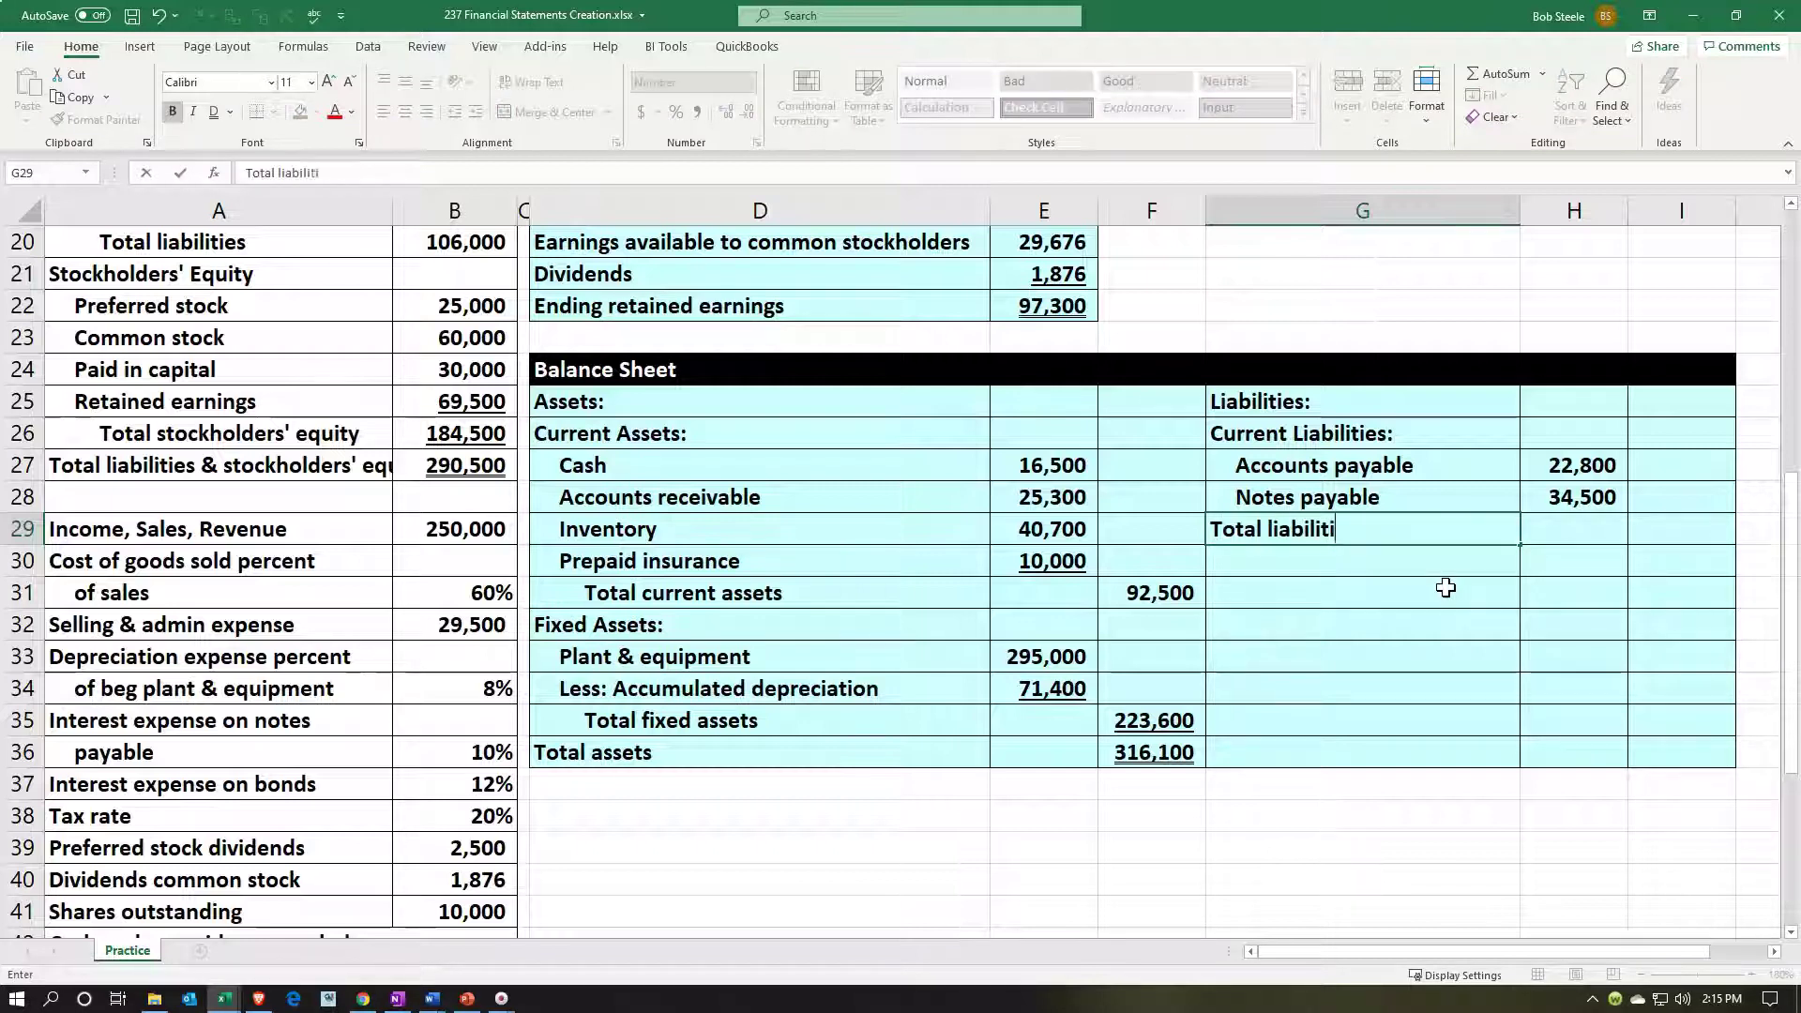
type("es")
key("Return")
key("Up")
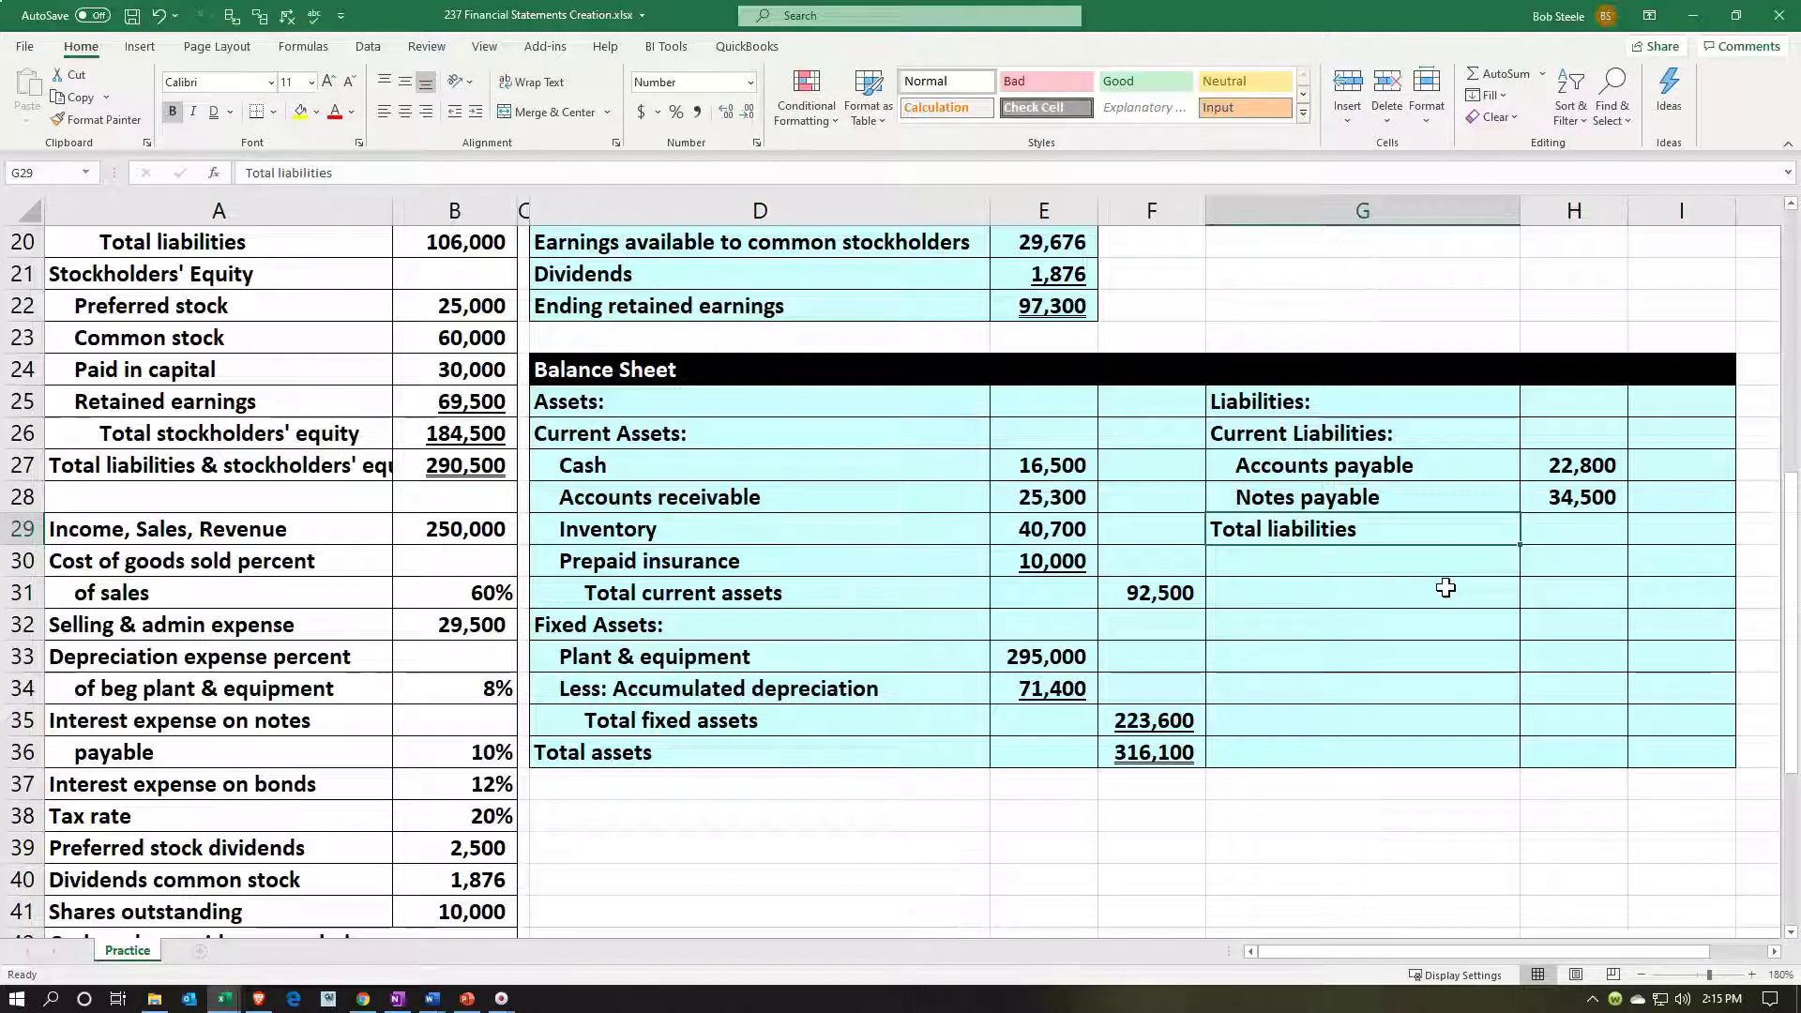
key("Delete")
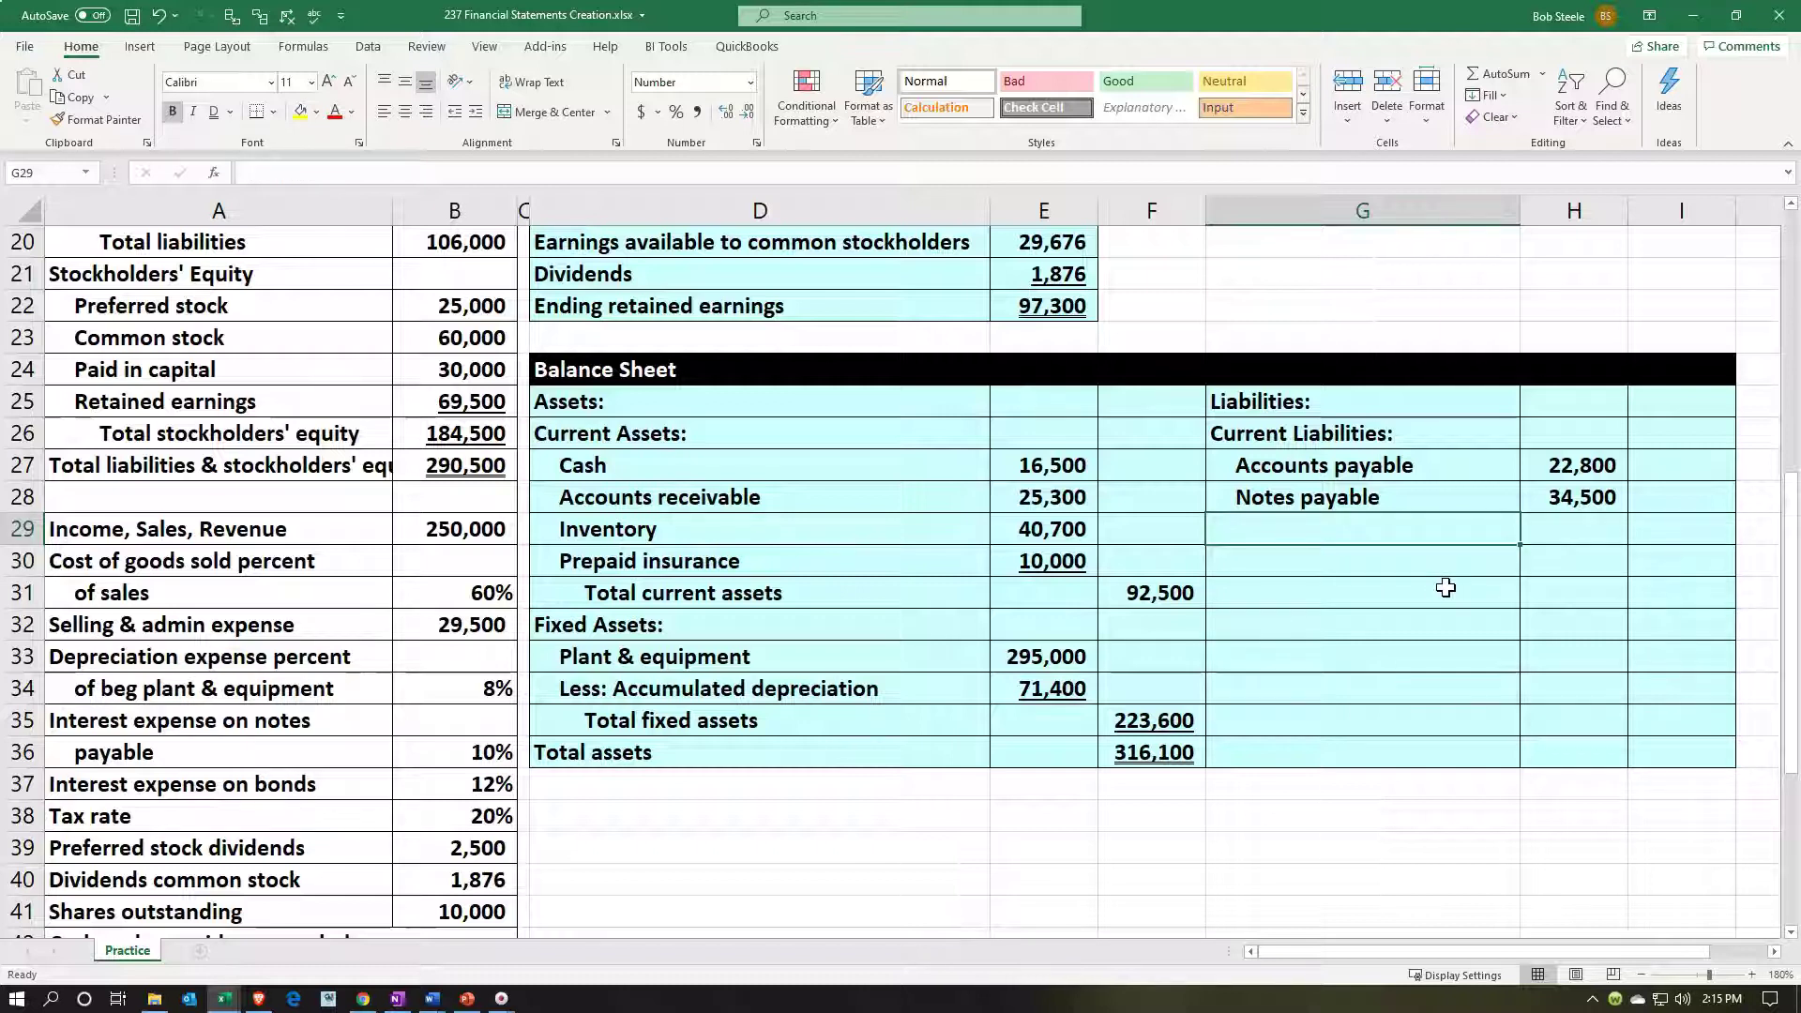
Step: Link the Bonds payable label into G29 with =A19 and indent it to match the other payables
type("=")
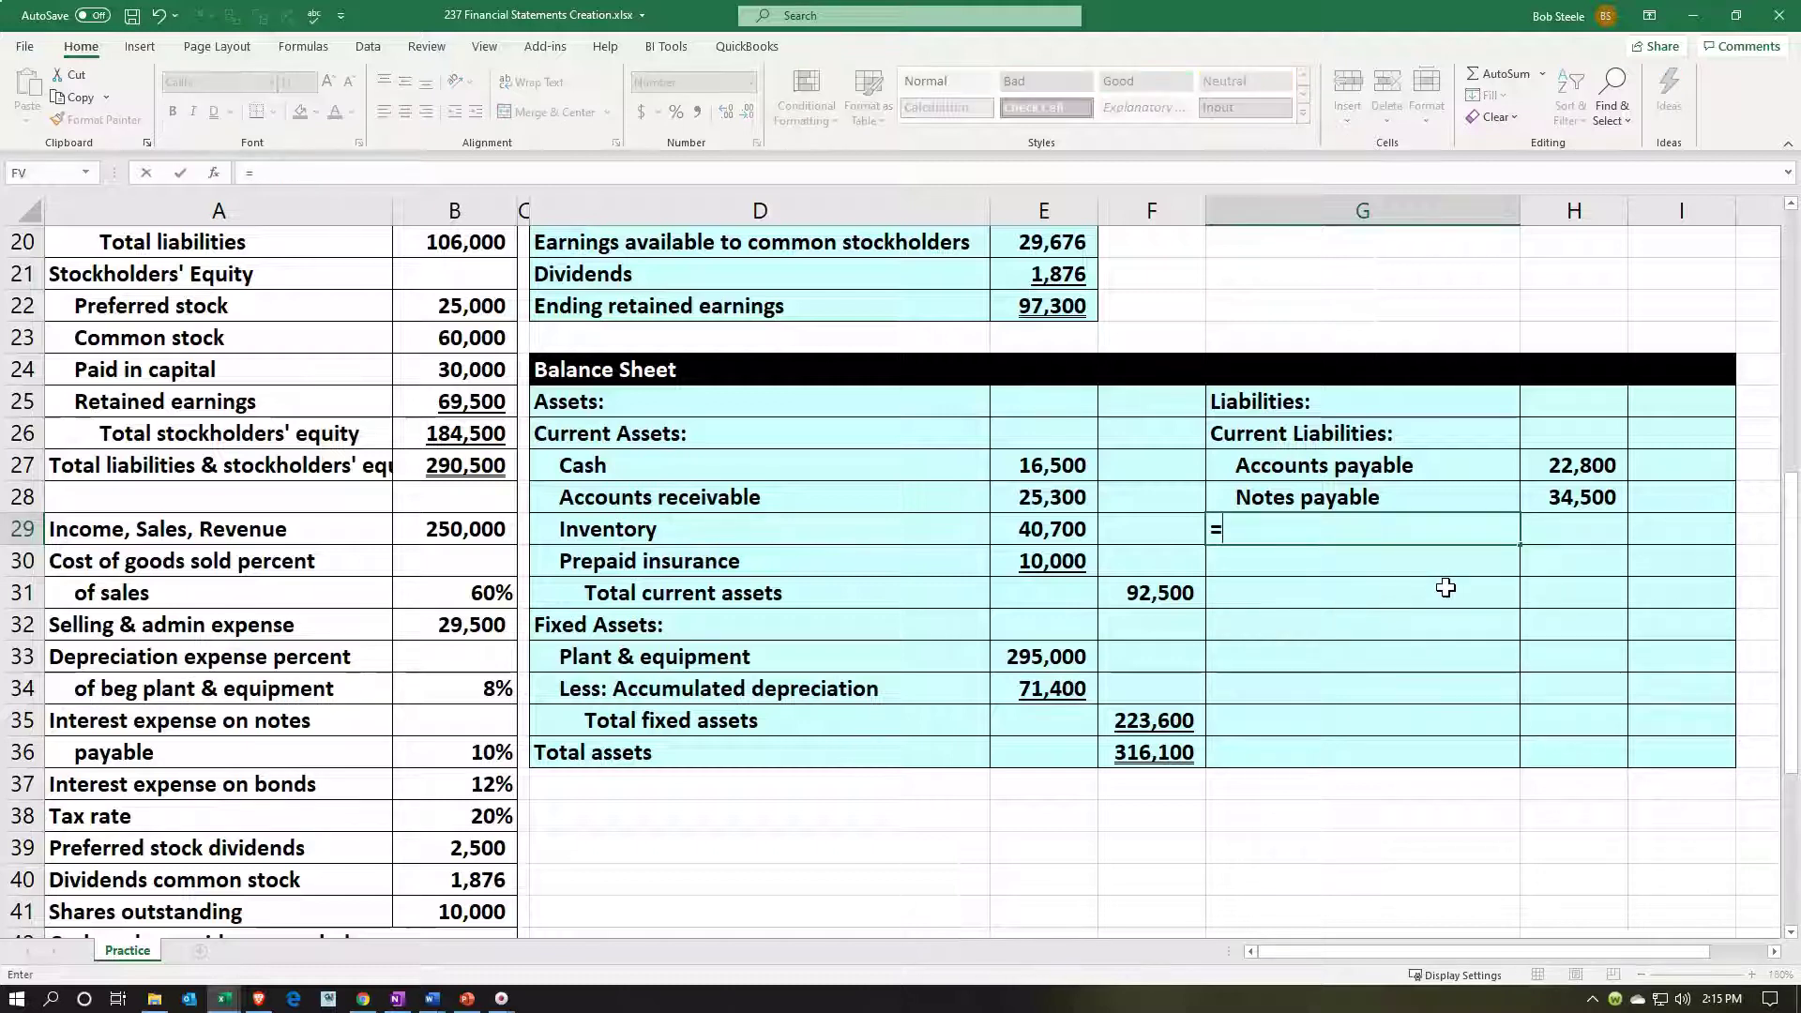
key("Left")
key("Left")
key("Left")
key("Left")
key("Left")
key("Up")
key("Up")
key("Up")
key("Up")
key("Up")
key("Up")
key("Up")
key("Up")
key("Up")
key("Up")
key("Up")
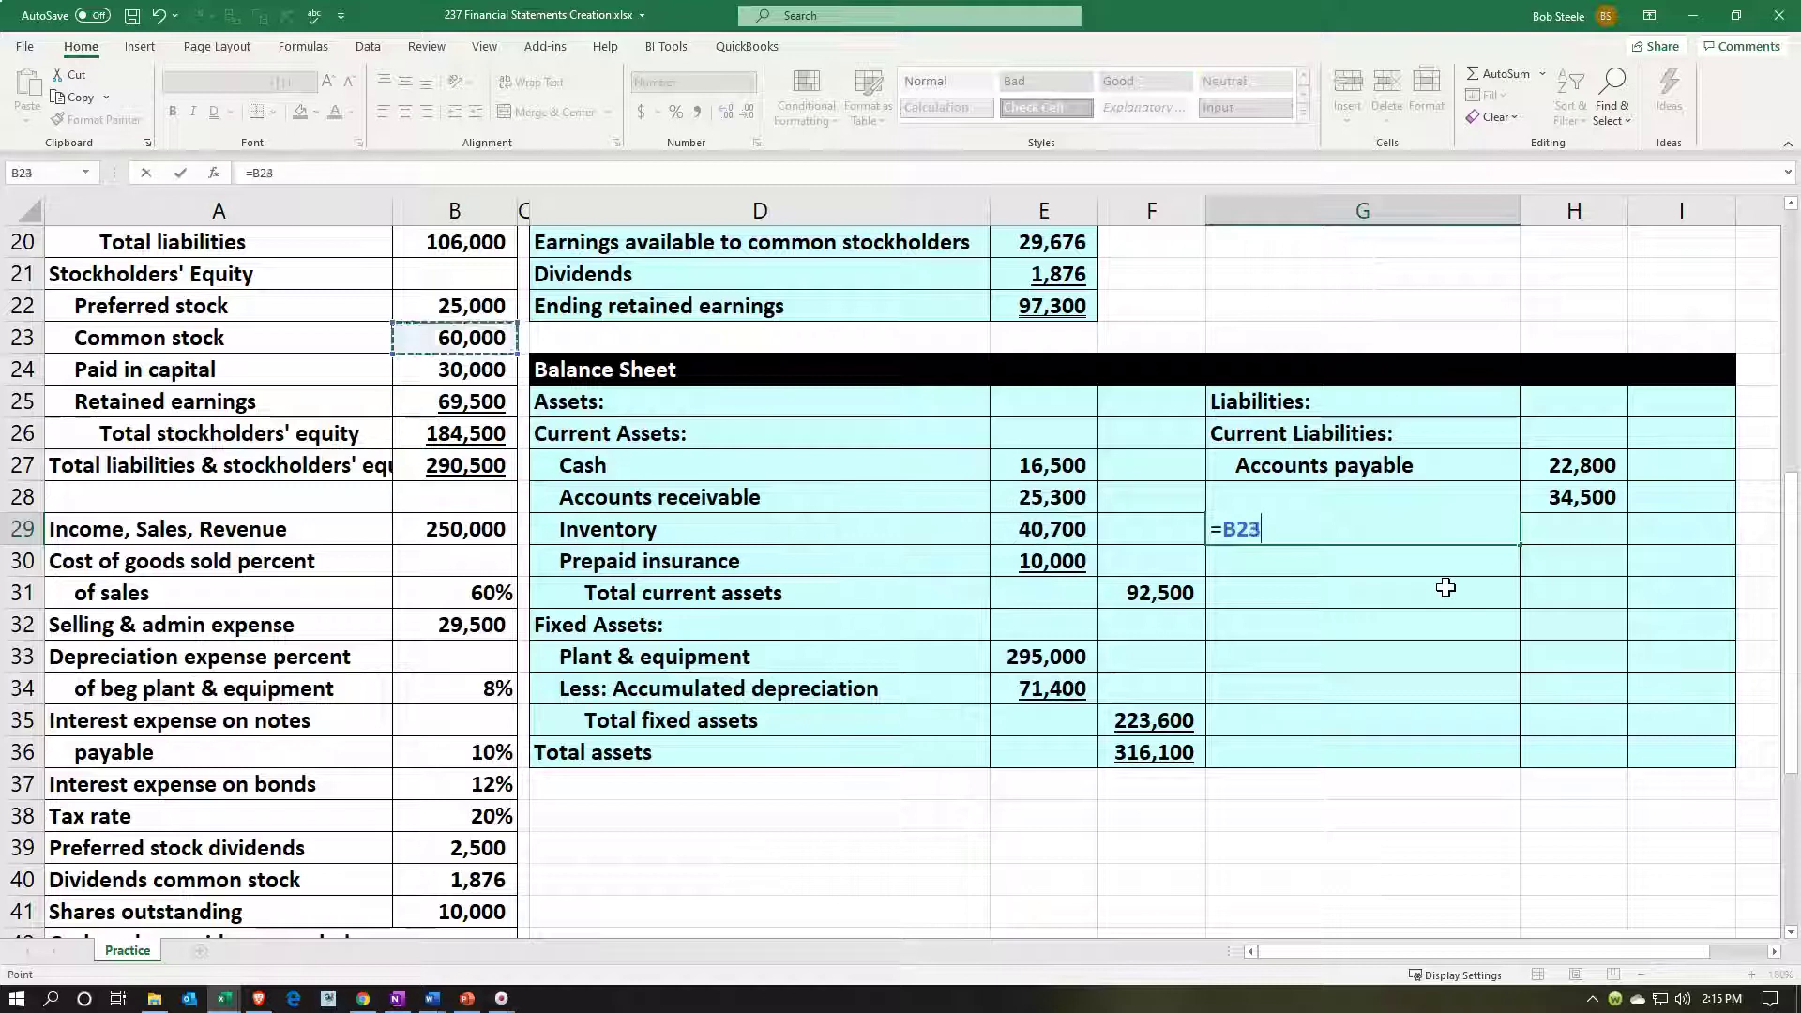
key("Left")
key("Down")
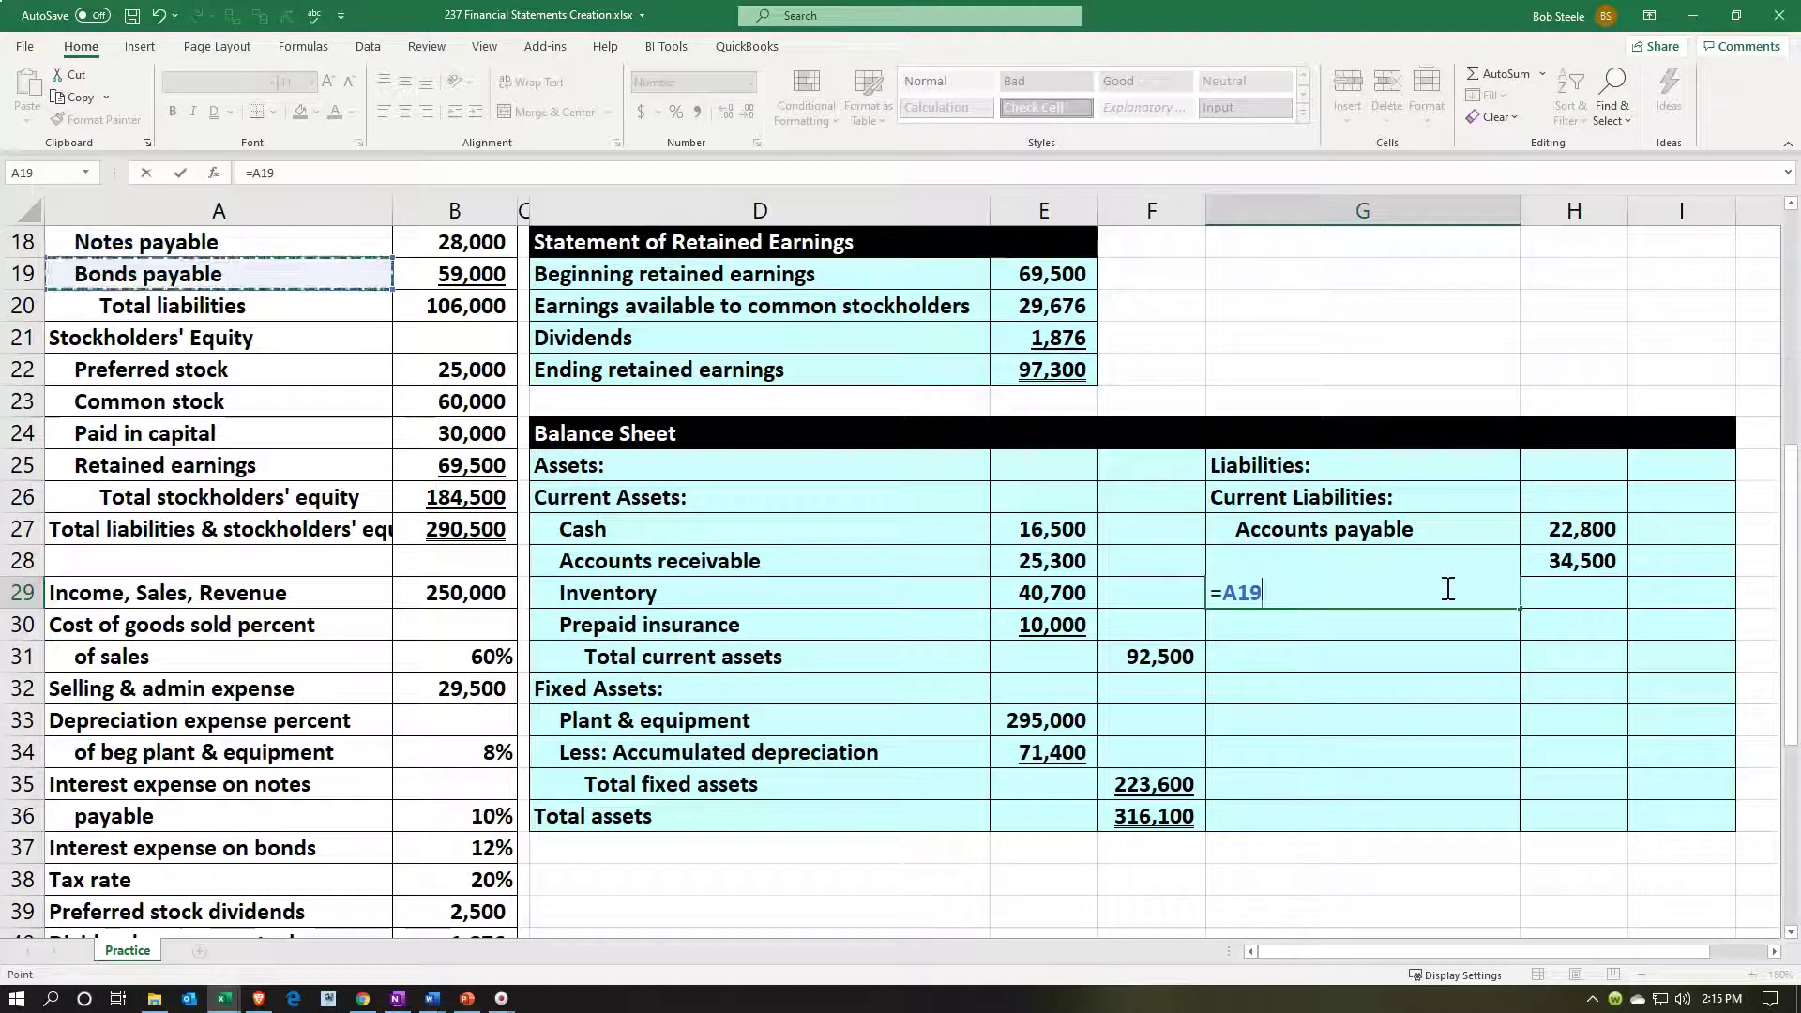
key("Return")
key("Right")
left_click(1445, 588)
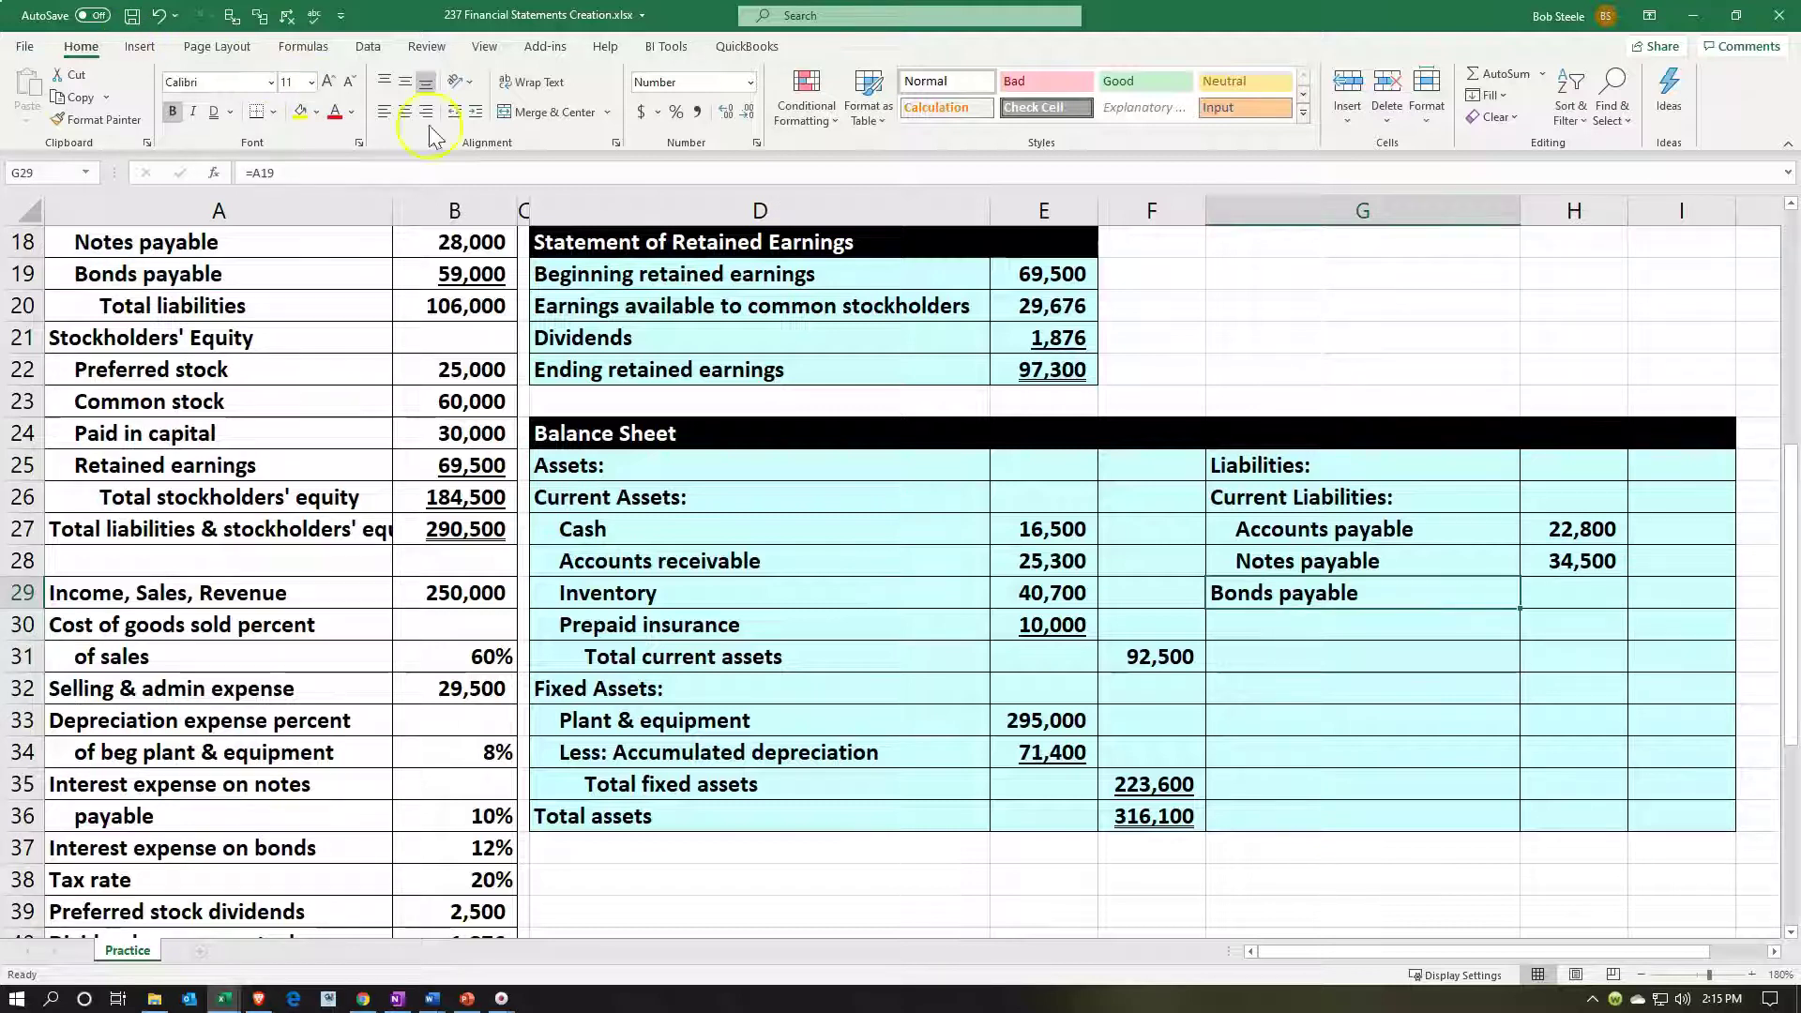
left_click(475, 112)
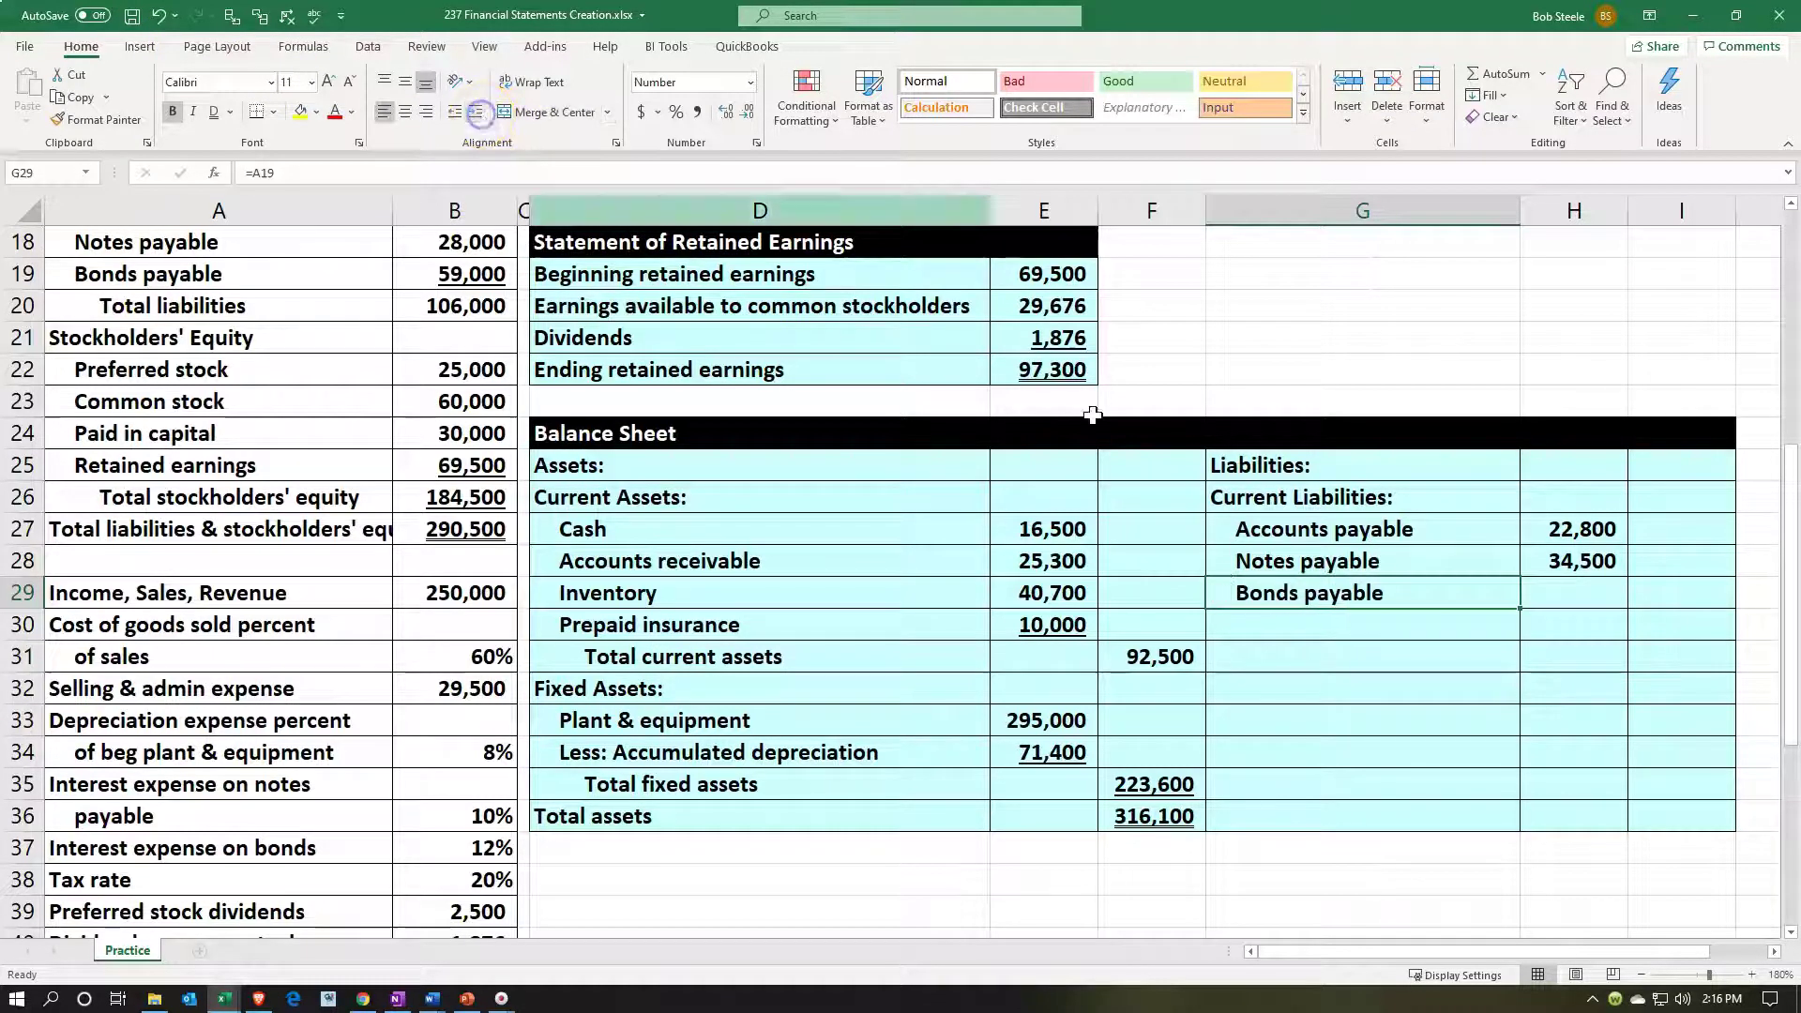
Step: Calculate ending bonds payable in H29 by subtracting the decrease amount from the beginning balance with =B19-B49
left_click(1559, 594)
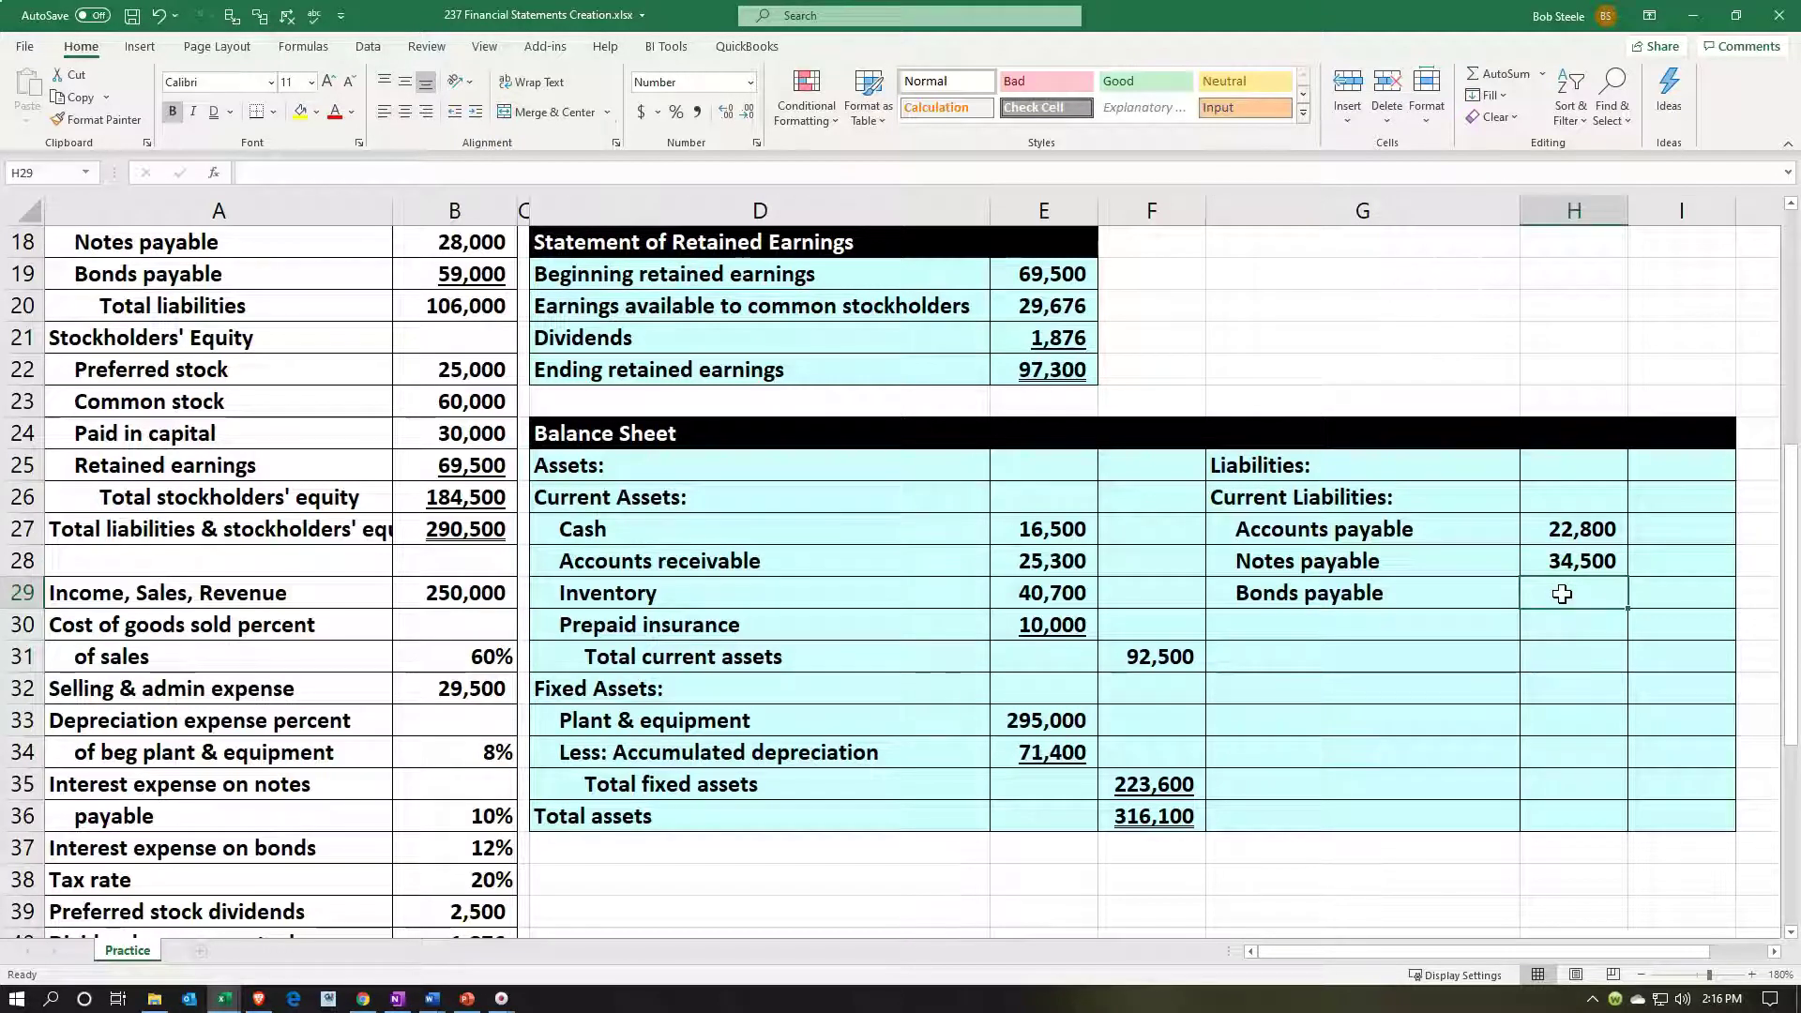
left_click(966, 784)
scroll(931, 784, "down", 3)
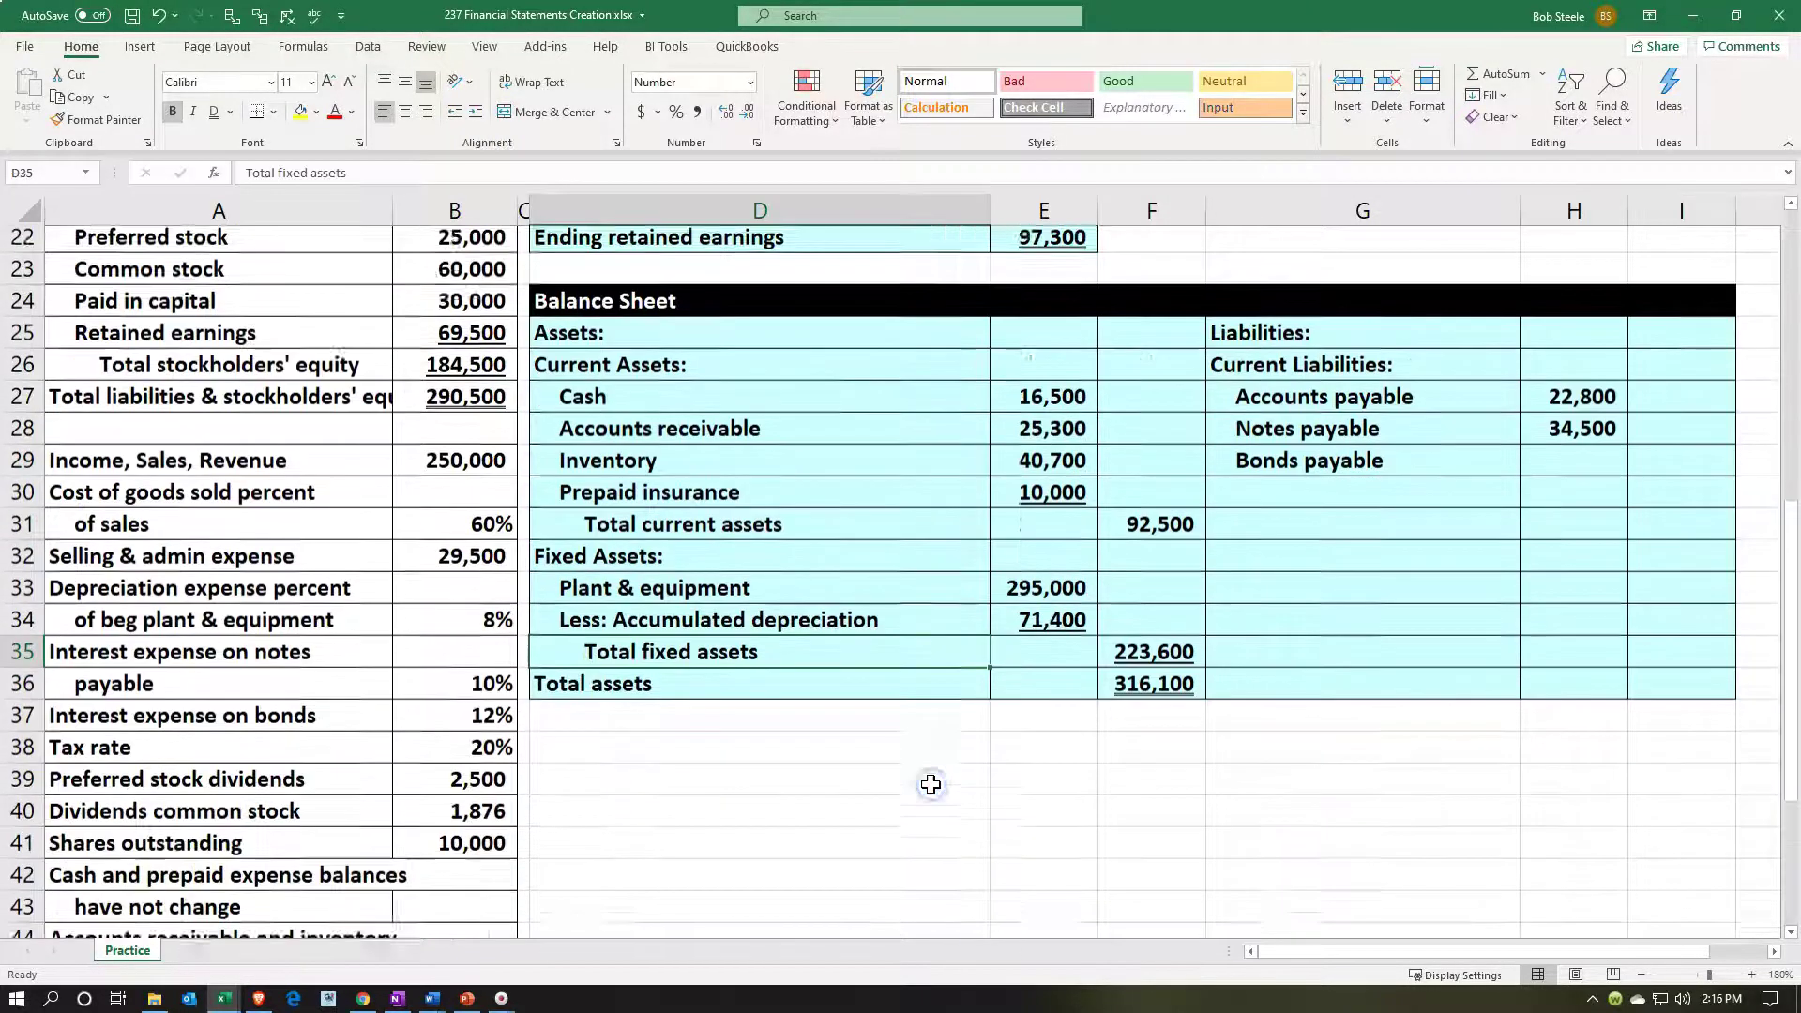
scroll(930, 784, "down", 1)
scroll(930, 784, "down", 1)
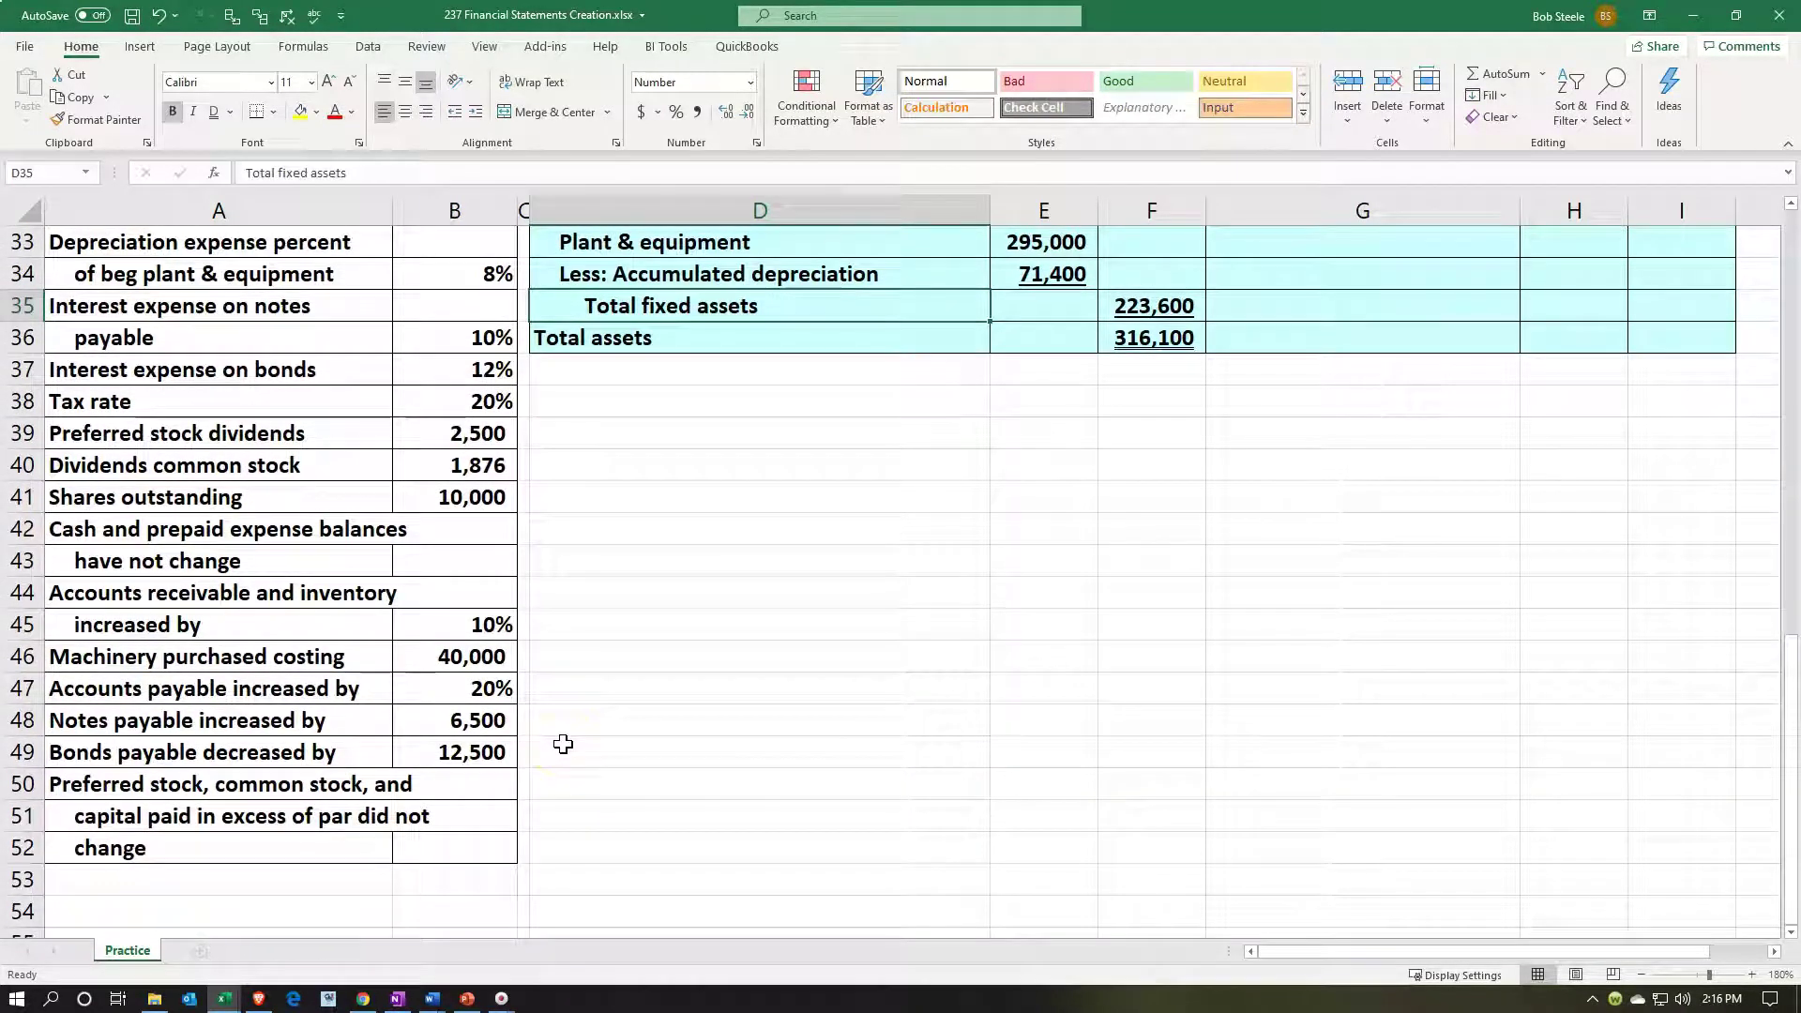
scroll(888, 748, "up", 4)
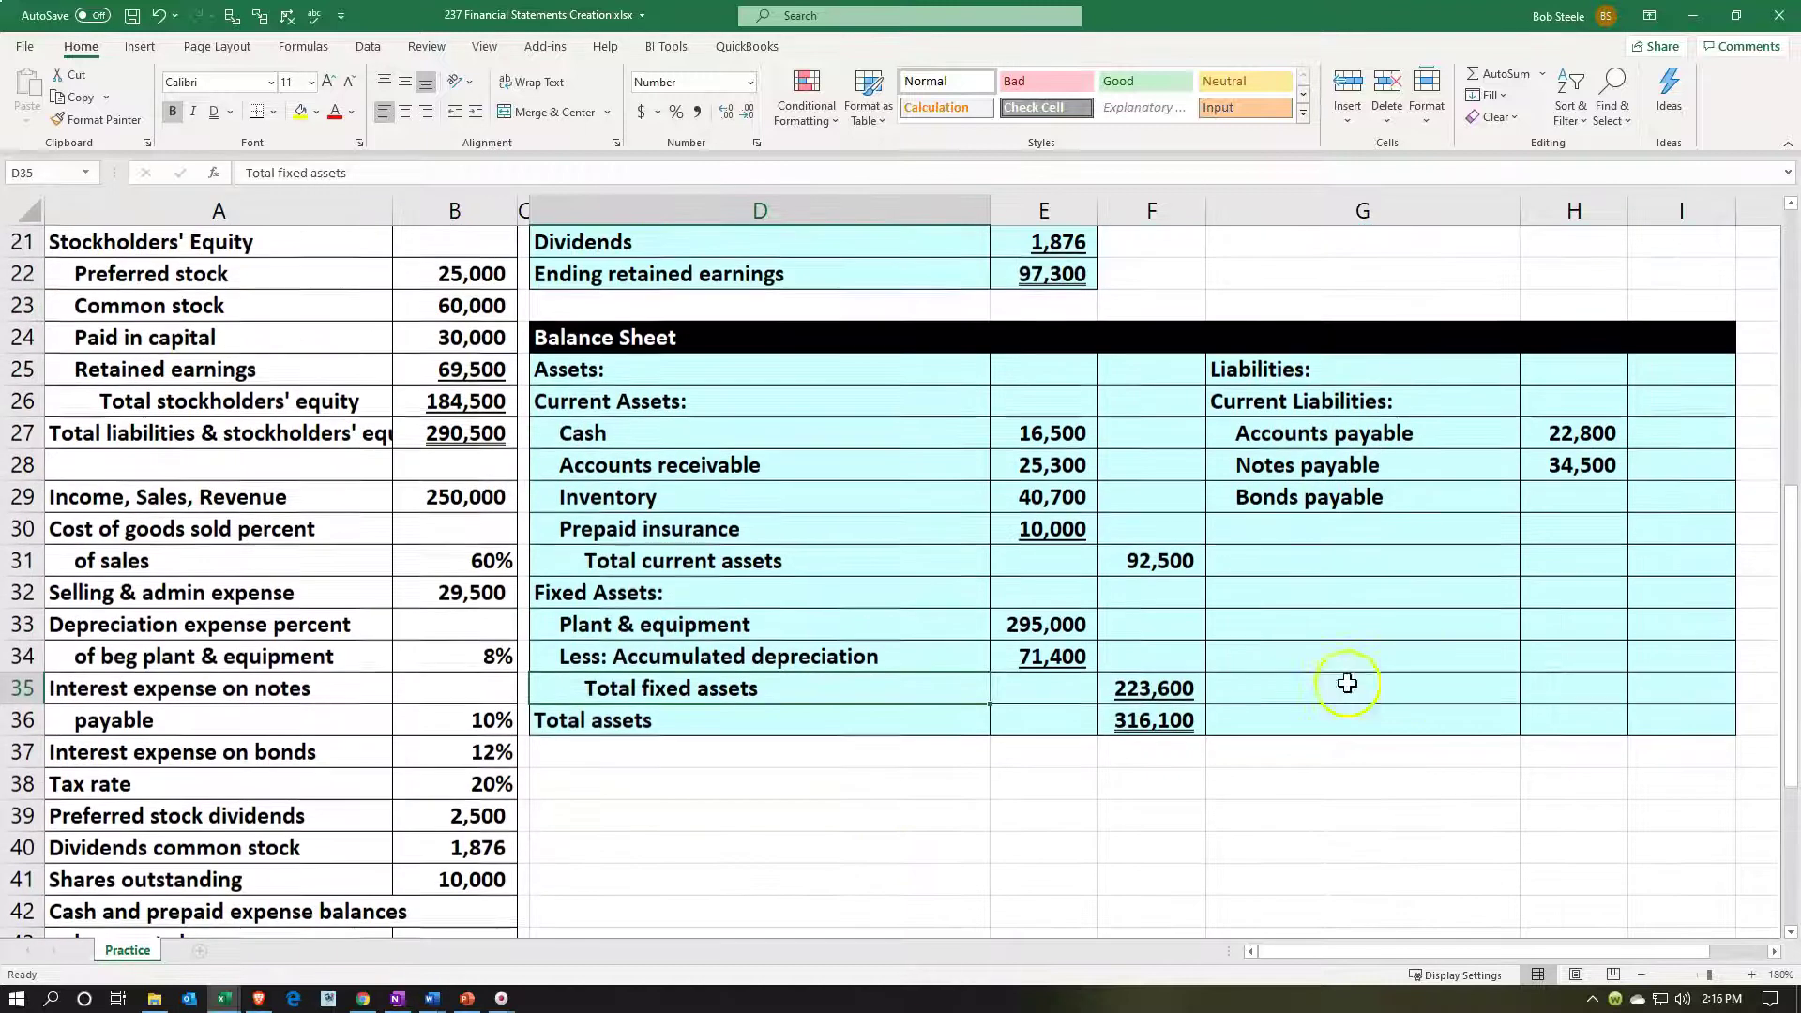
left_click(1568, 507)
type("=")
key("Left")
key("Left")
key("Left")
key("Left")
key("Left")
key("Left")
key("Up")
key("Up")
key("Up")
key("Up")
key("Up")
key("Up")
key("Up")
key("Up")
key("Up")
key("Up")
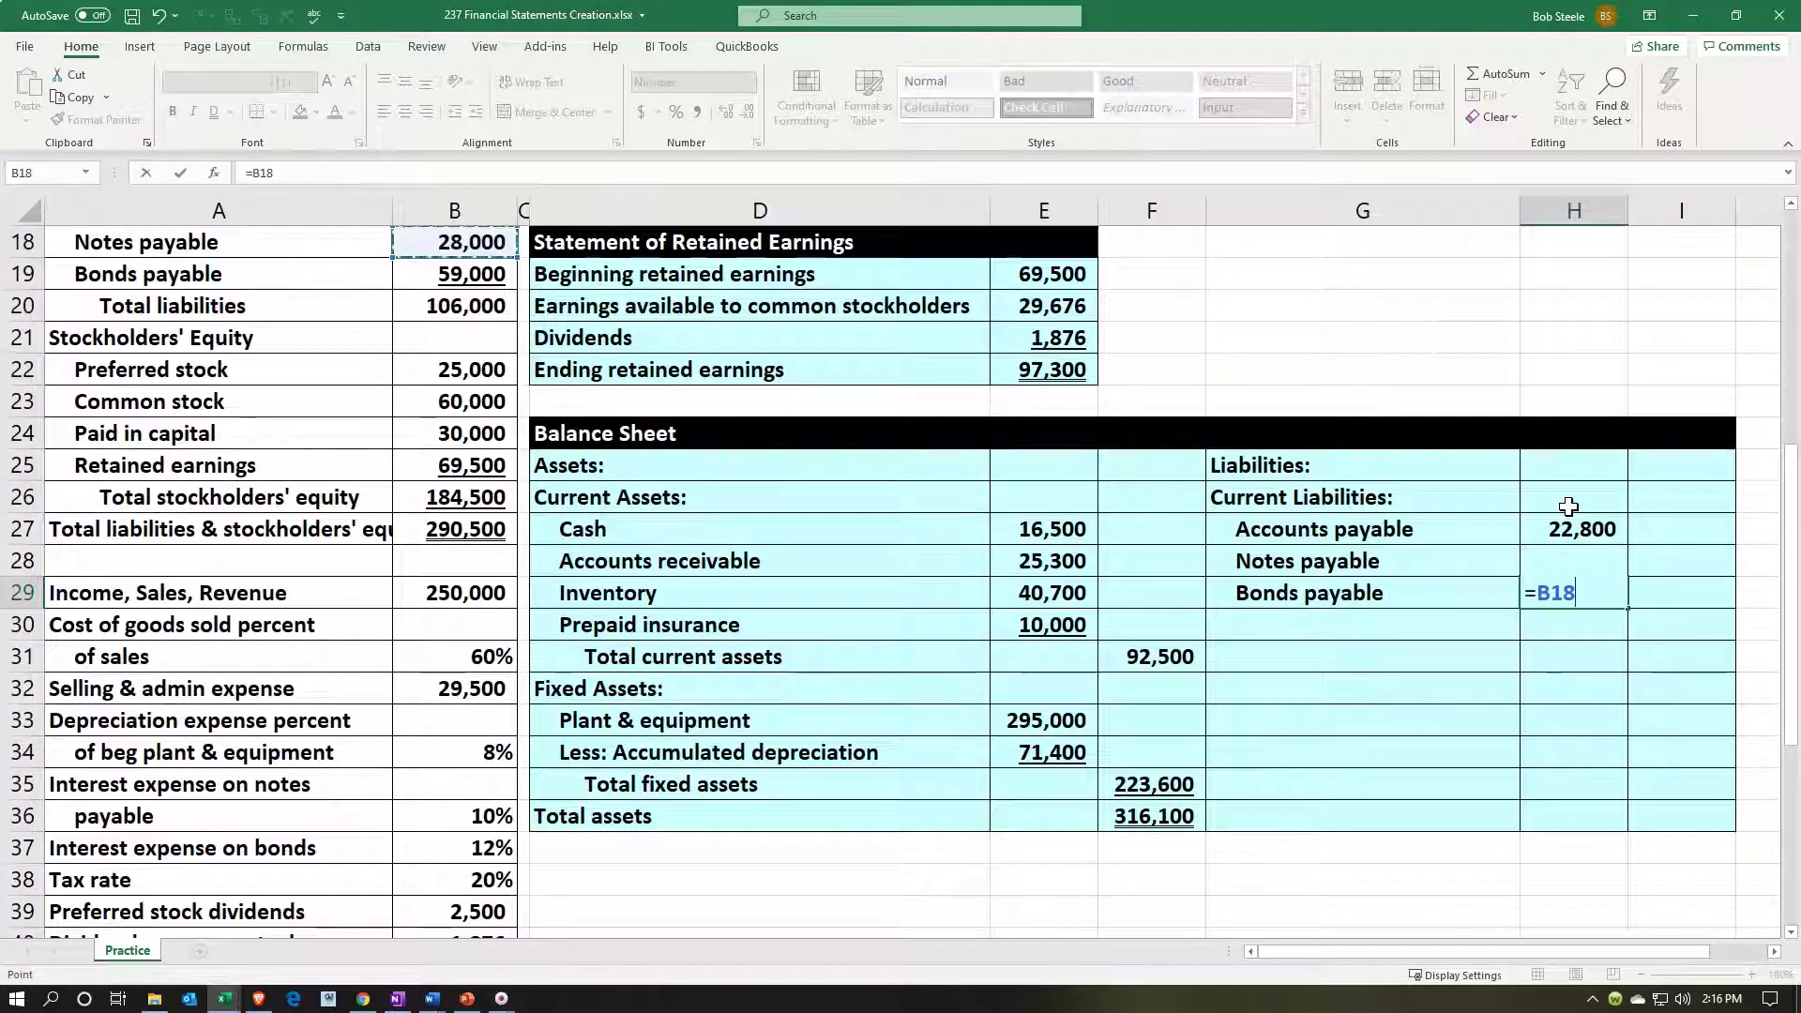
type("-")
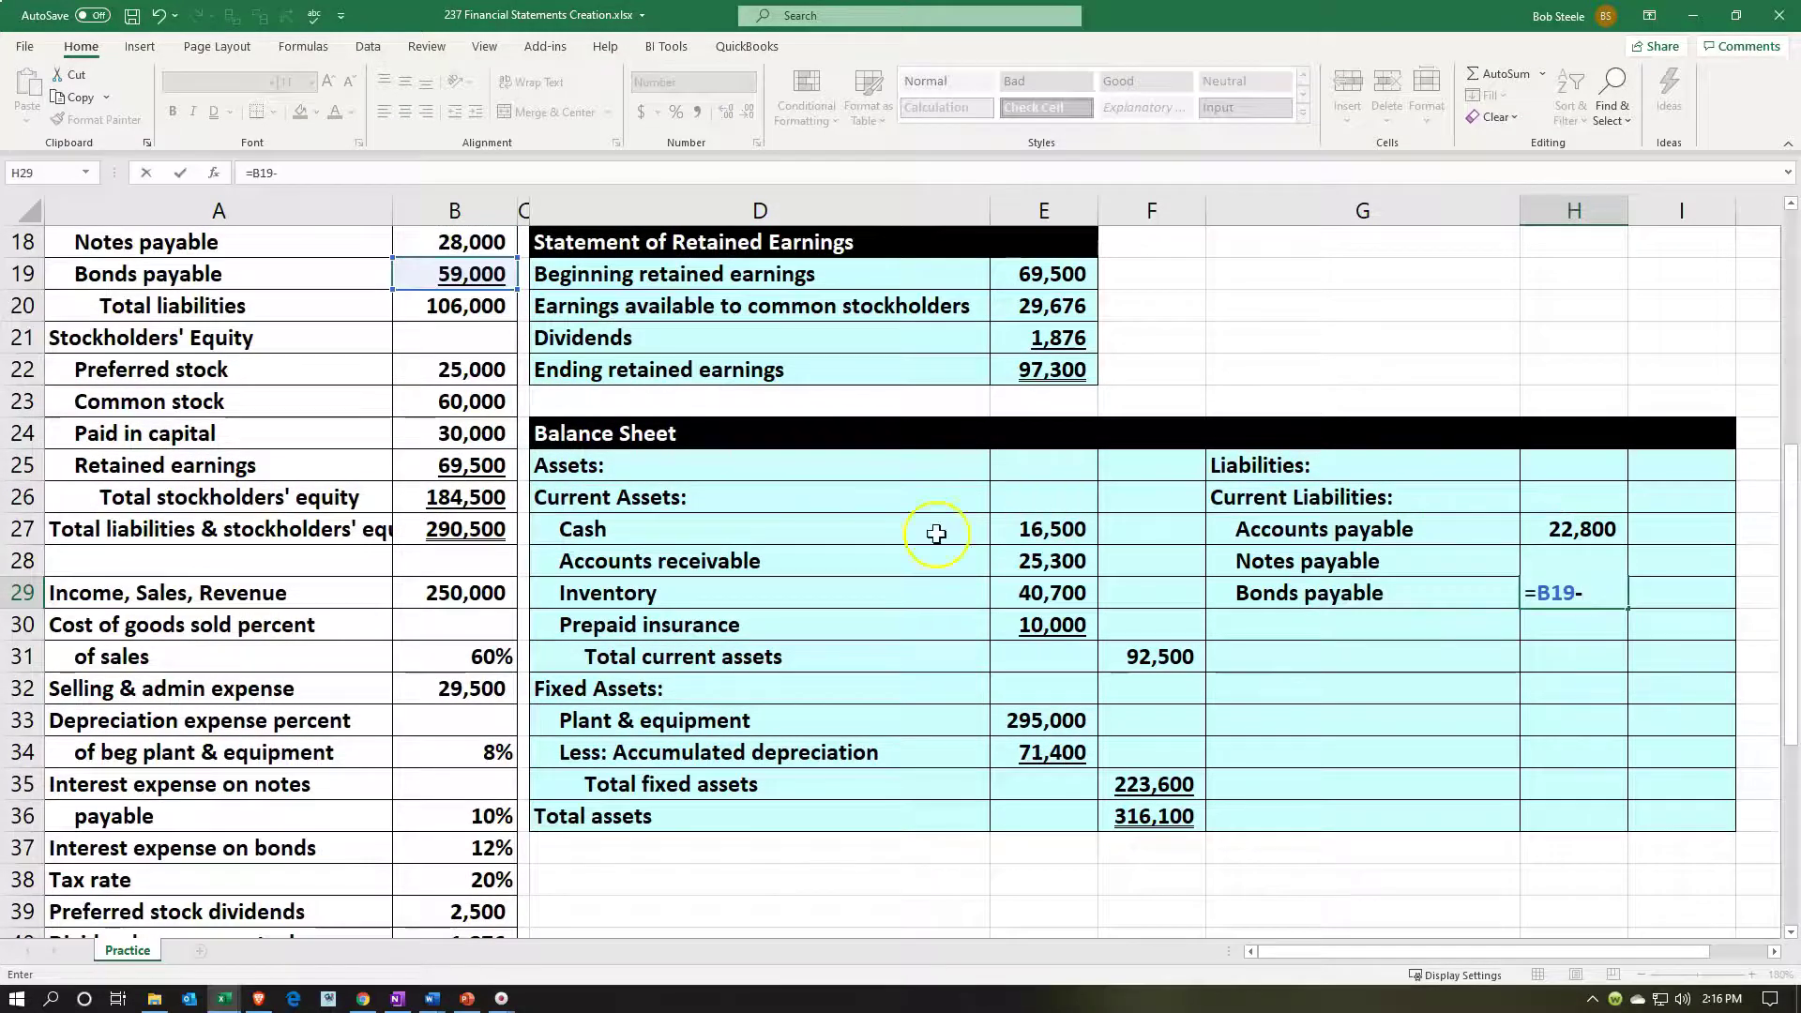
scroll(762, 570, "down", 2)
scroll(762, 571, "down", 3)
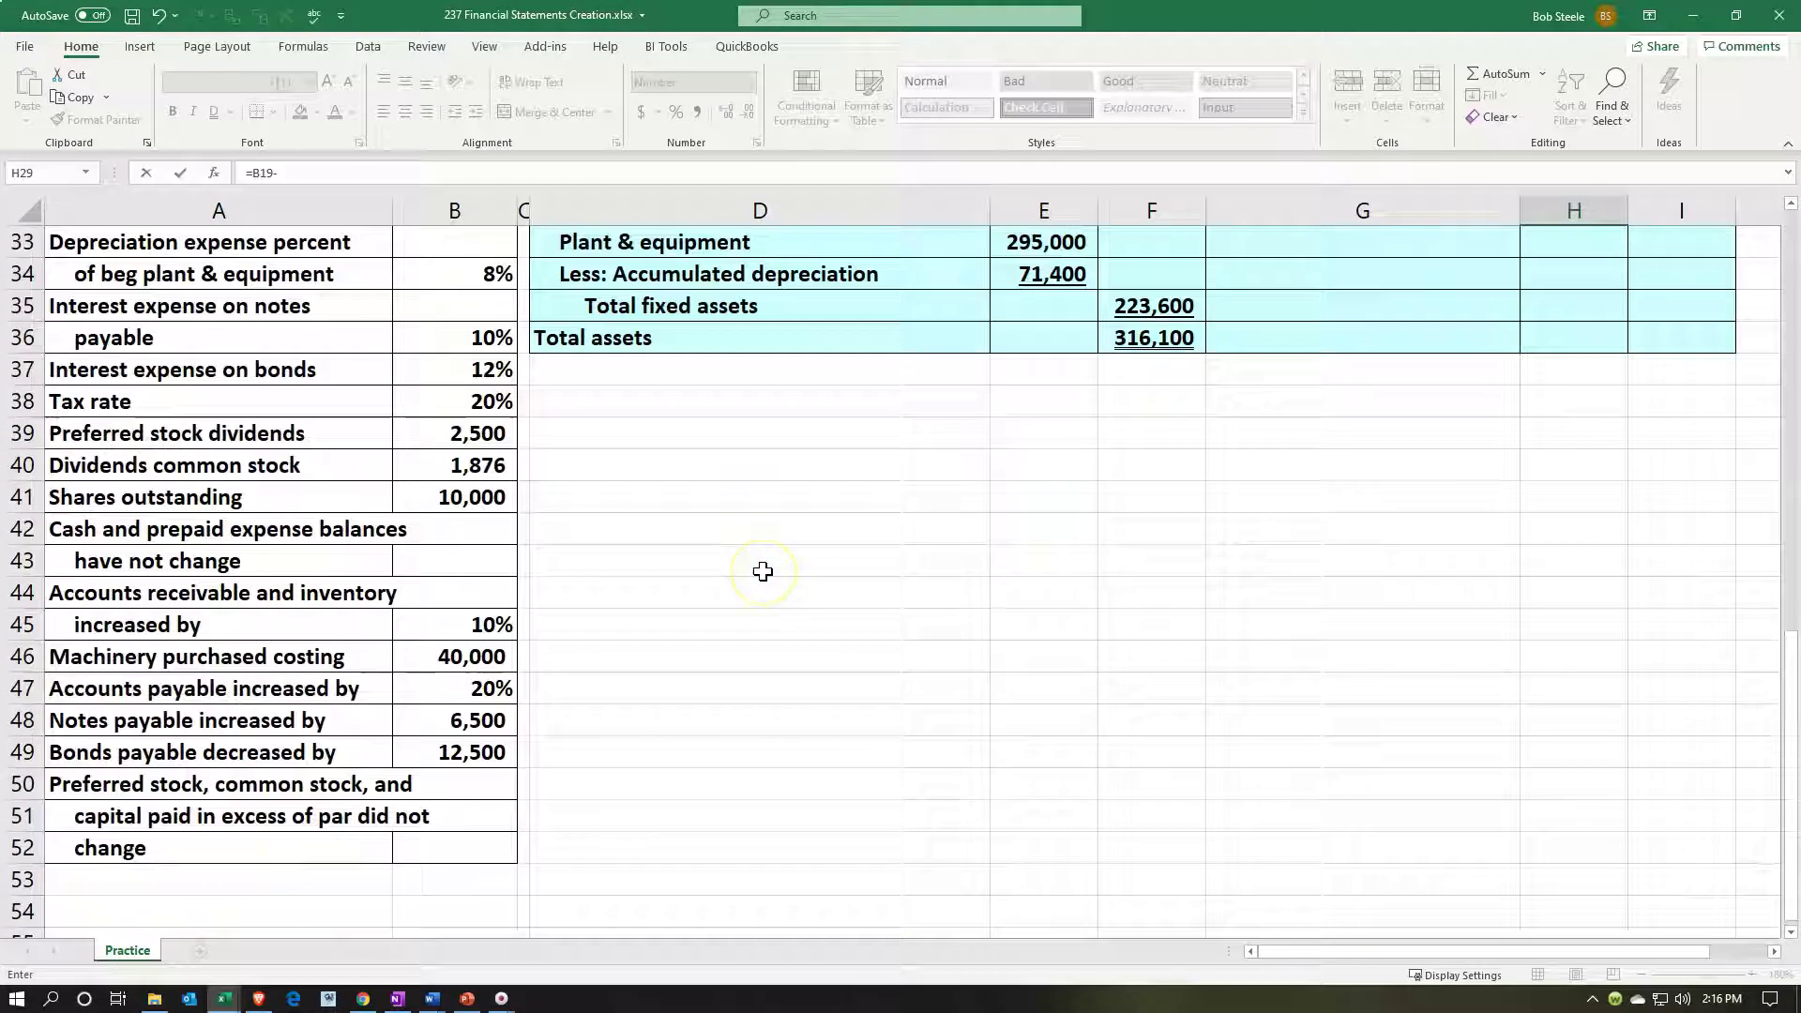
left_click(476, 763)
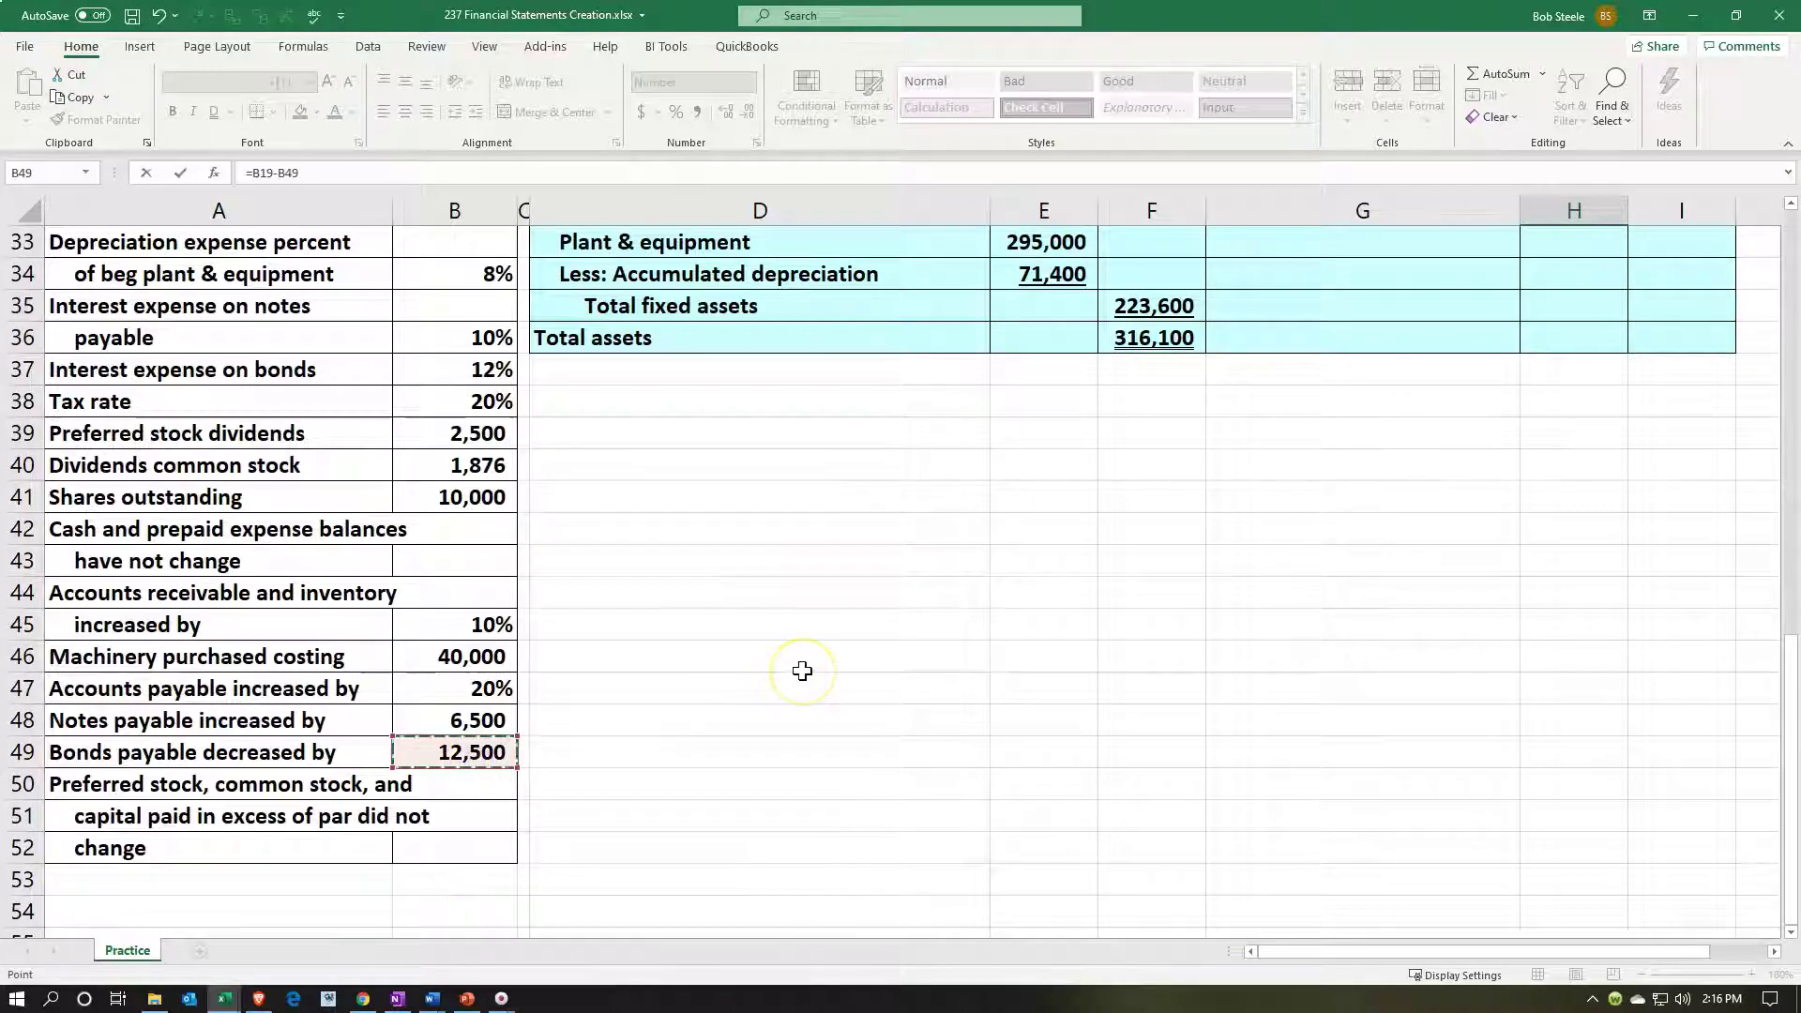
key("Return")
Step: Enter the label "Total liabilities" in G30 below Bonds payable
scroll(882, 684, "up", 3)
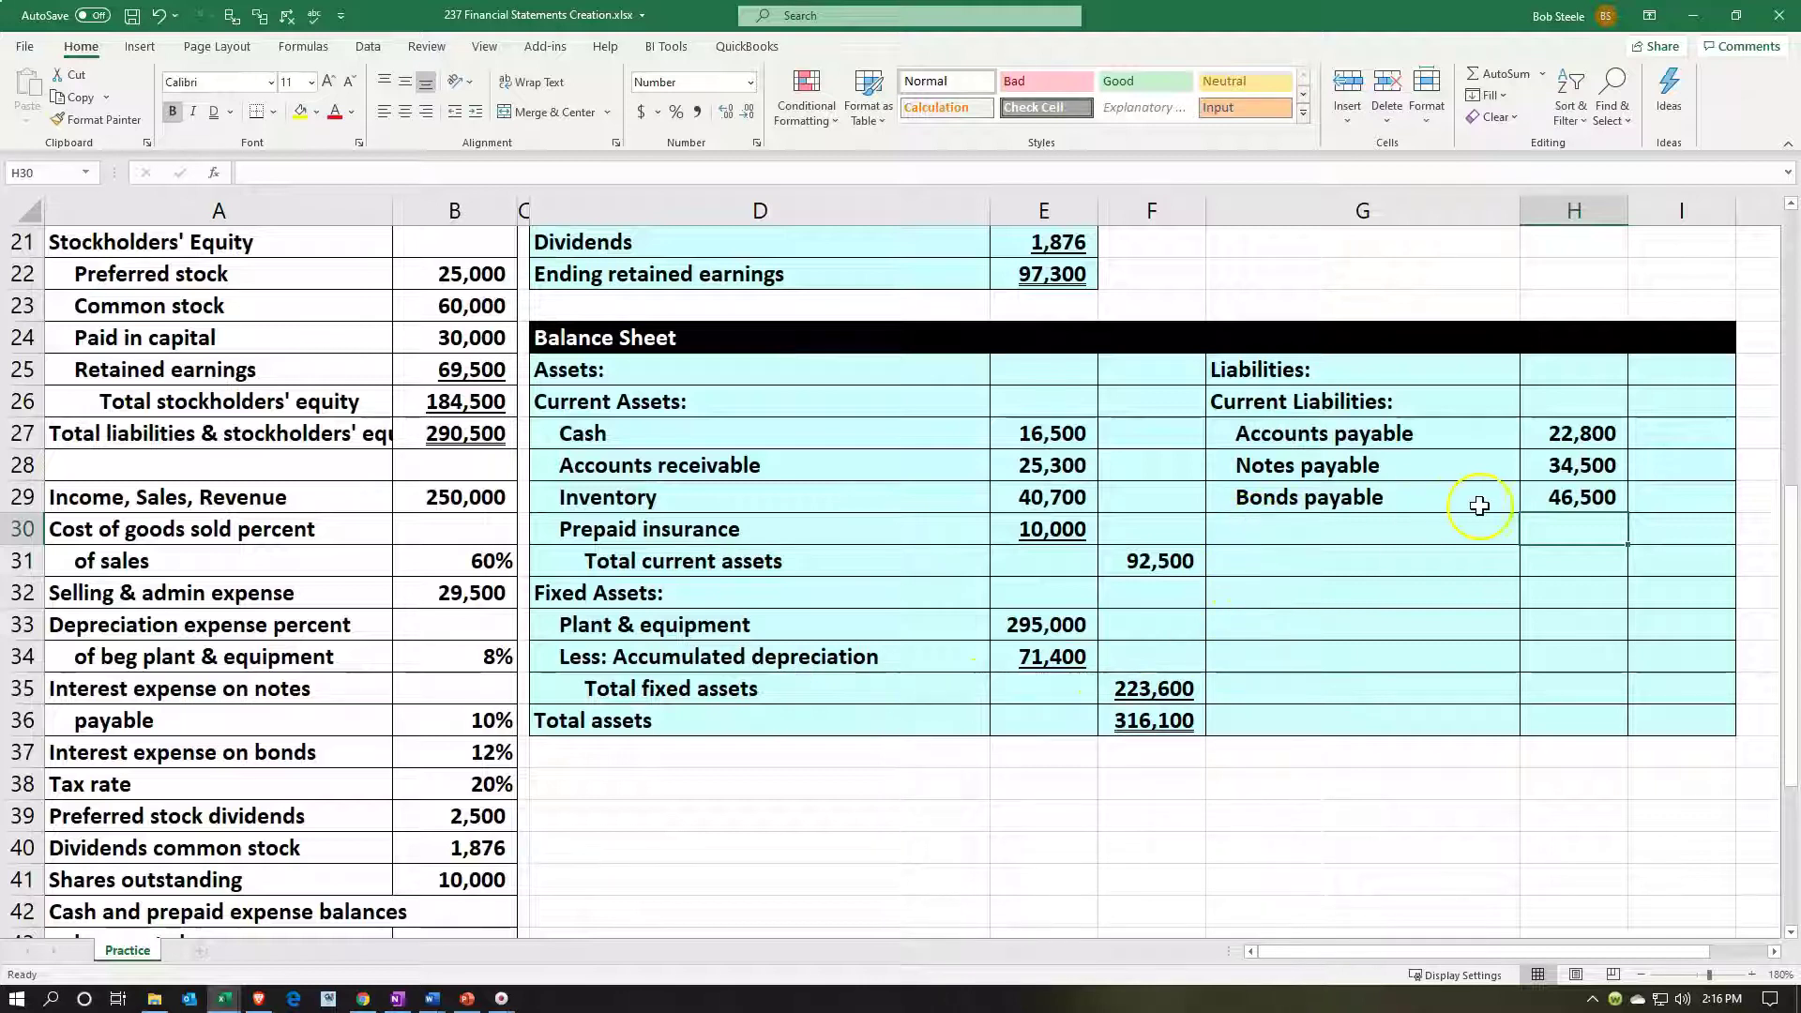
left_click(1435, 525)
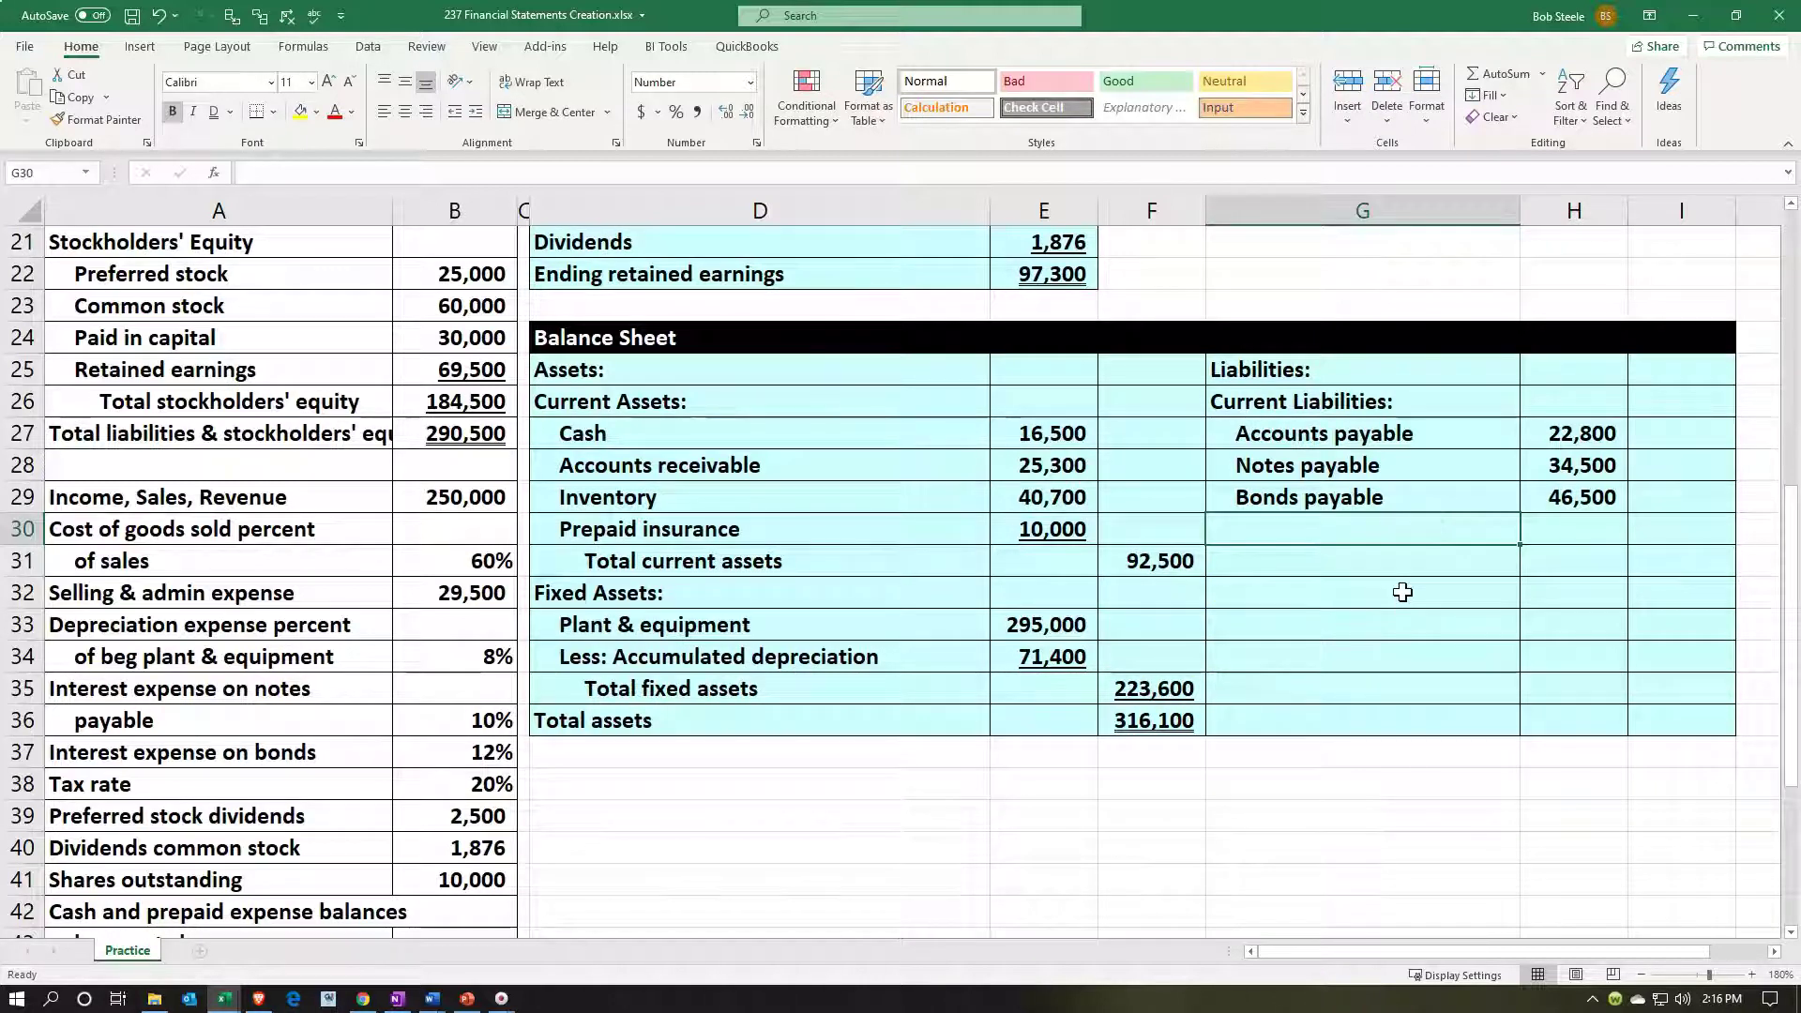
type("Total lia")
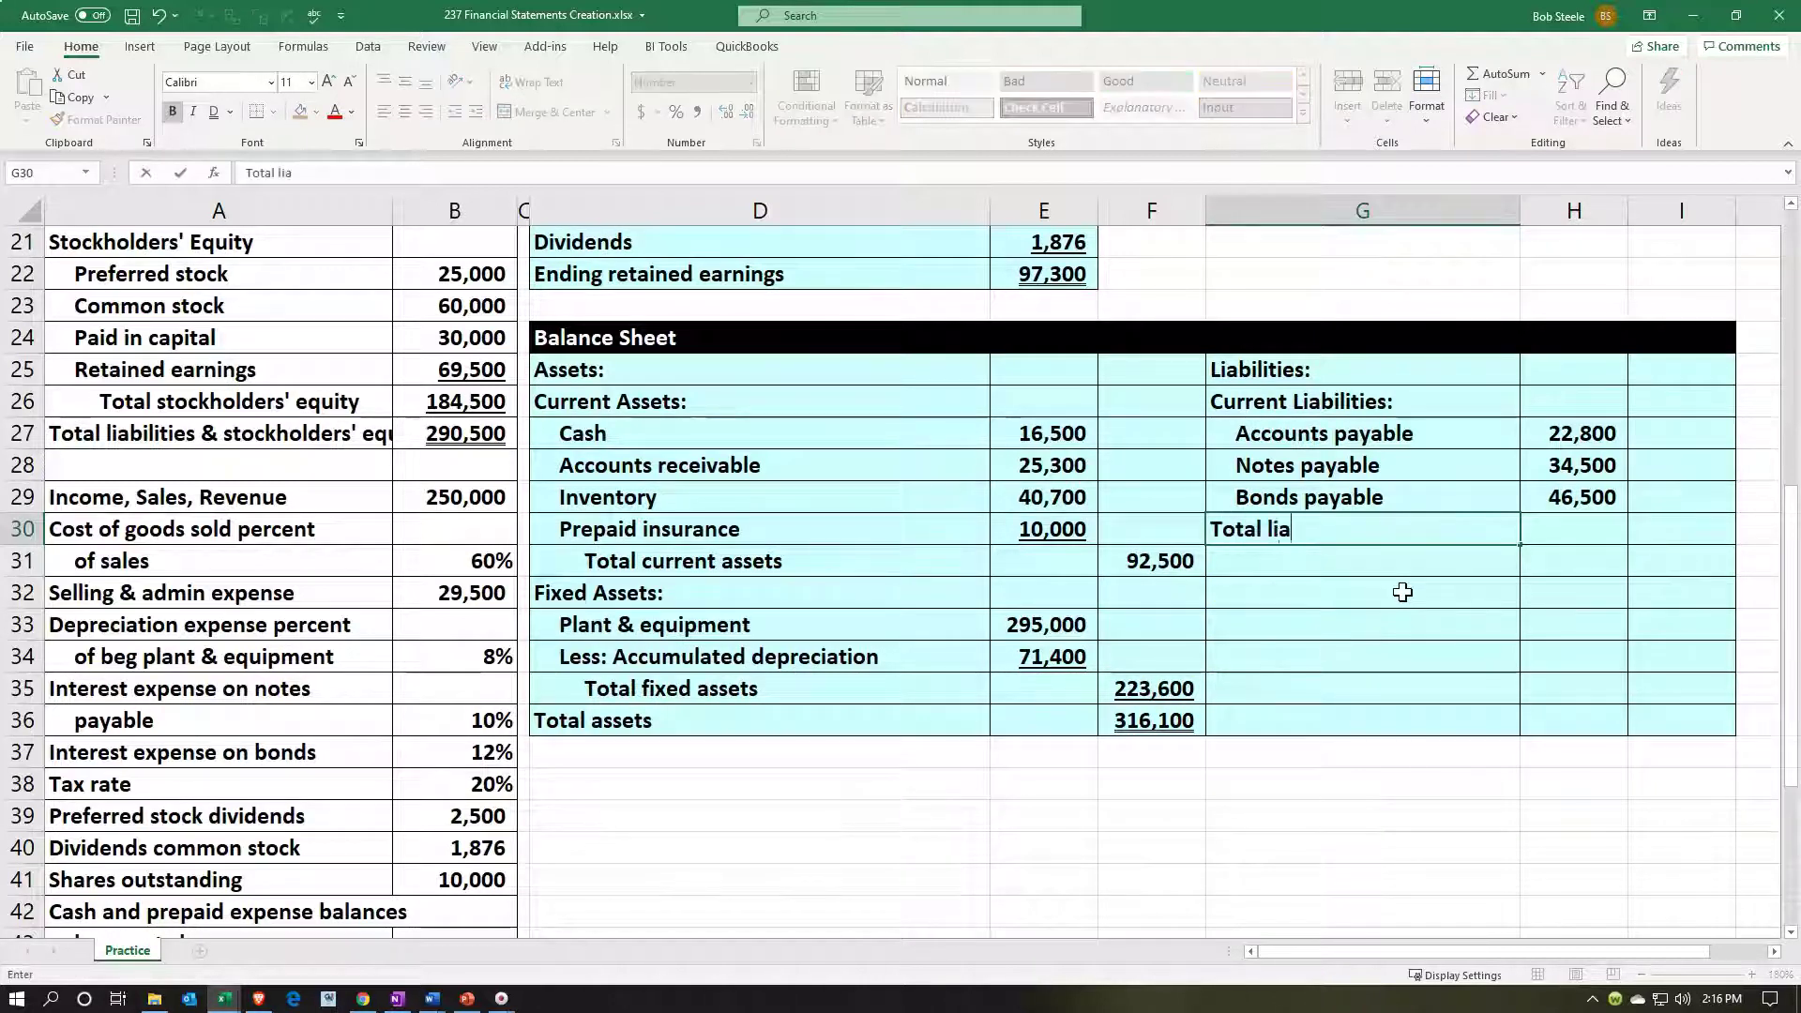
type("bilities")
key("Return")
left_click(1343, 552)
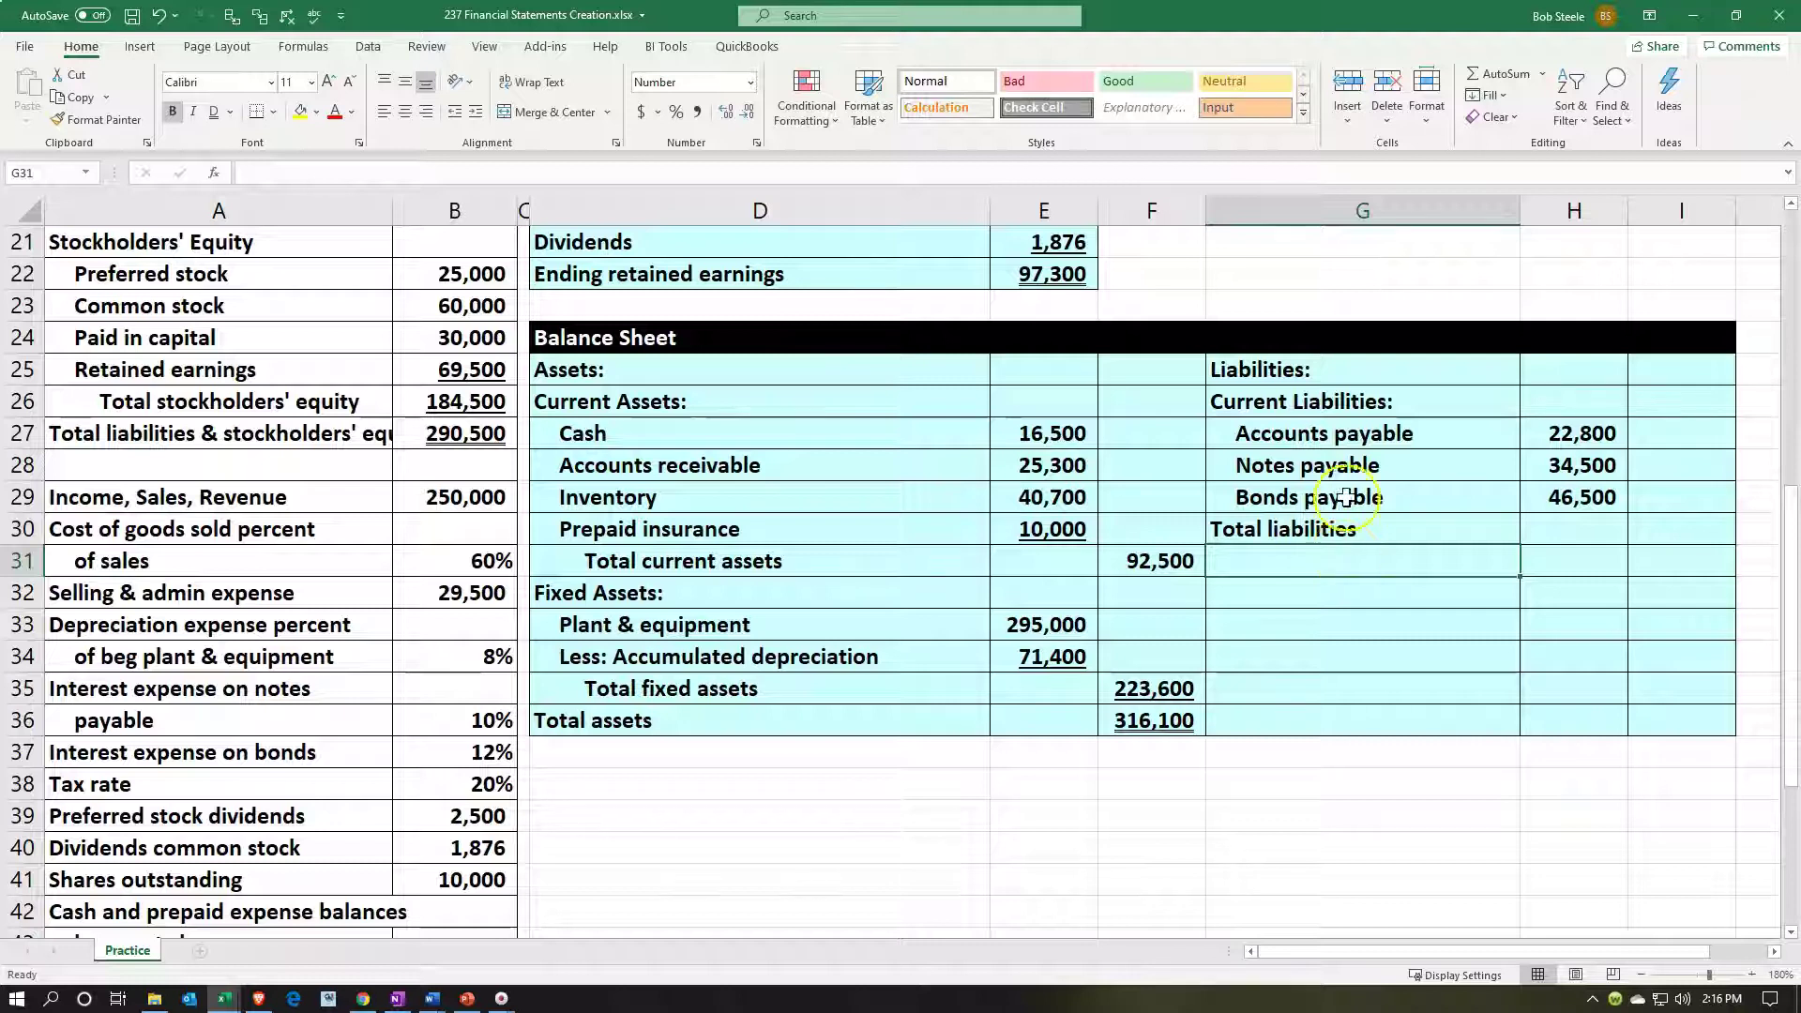
Step: Indent the "Total liabilities" label in G30 two levels so it sits inward of the payables
left_click(1343, 403)
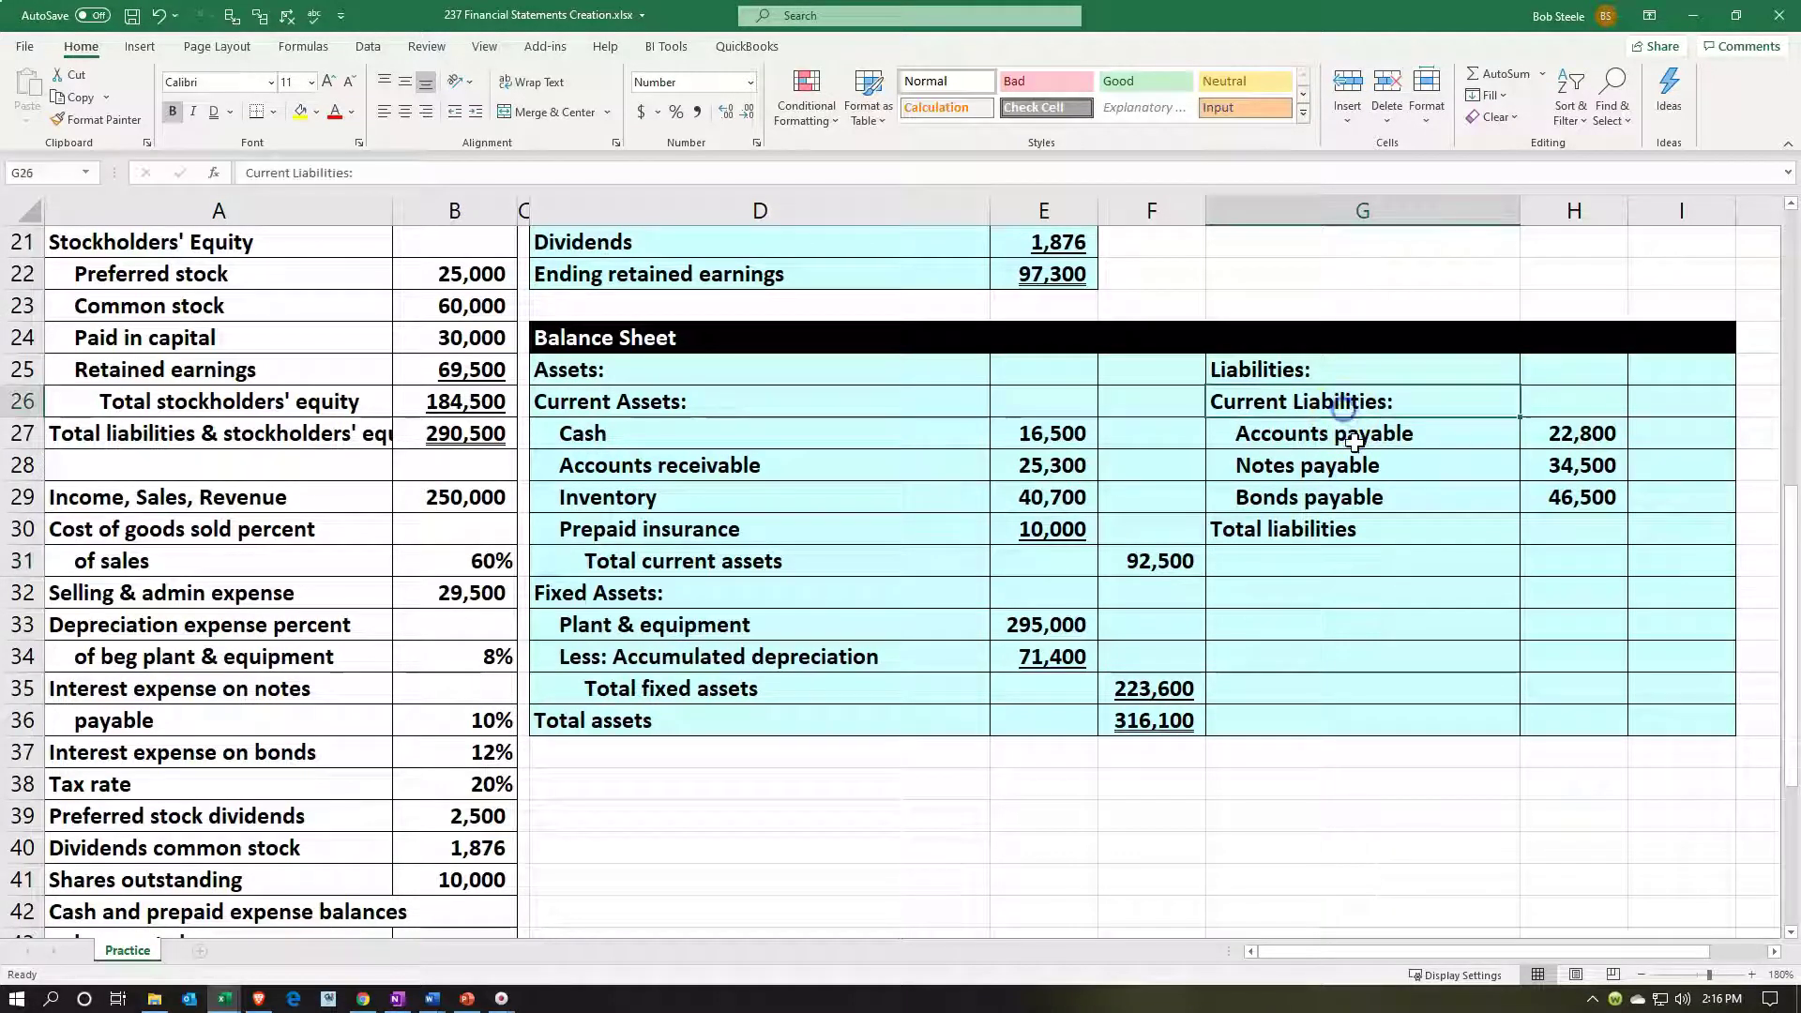
left_click(1343, 539)
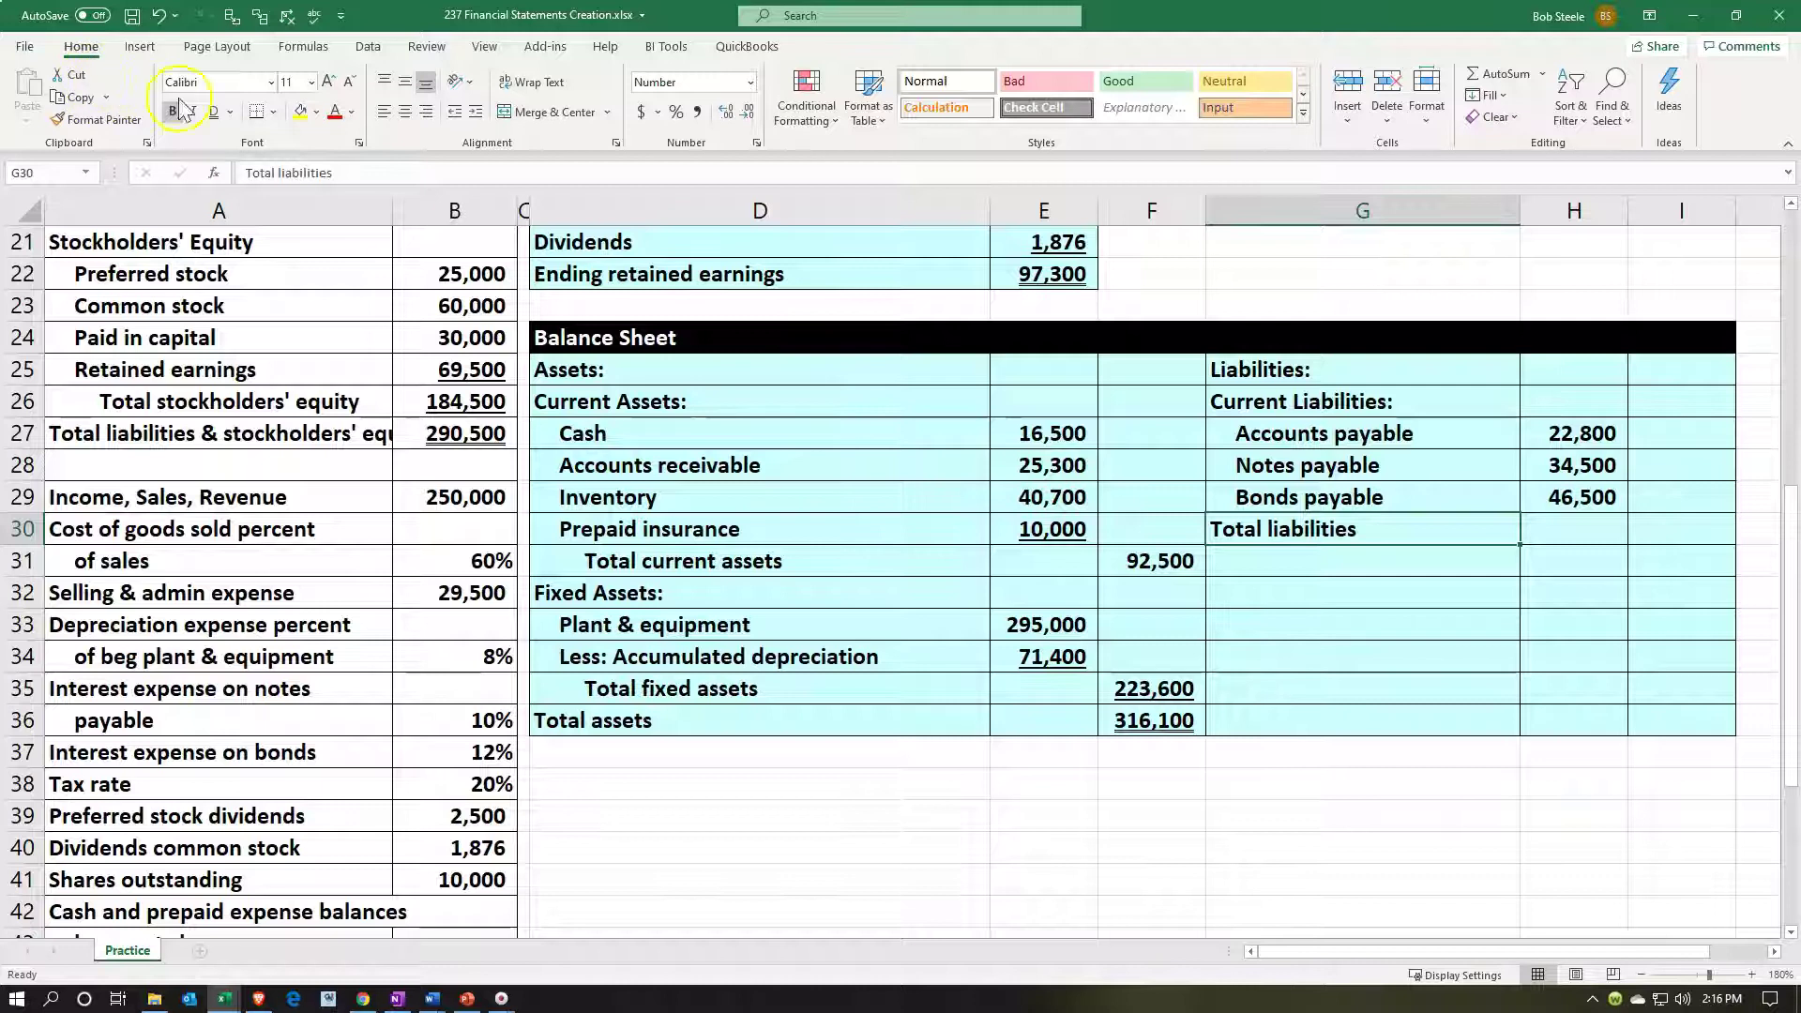
left_click(474, 112)
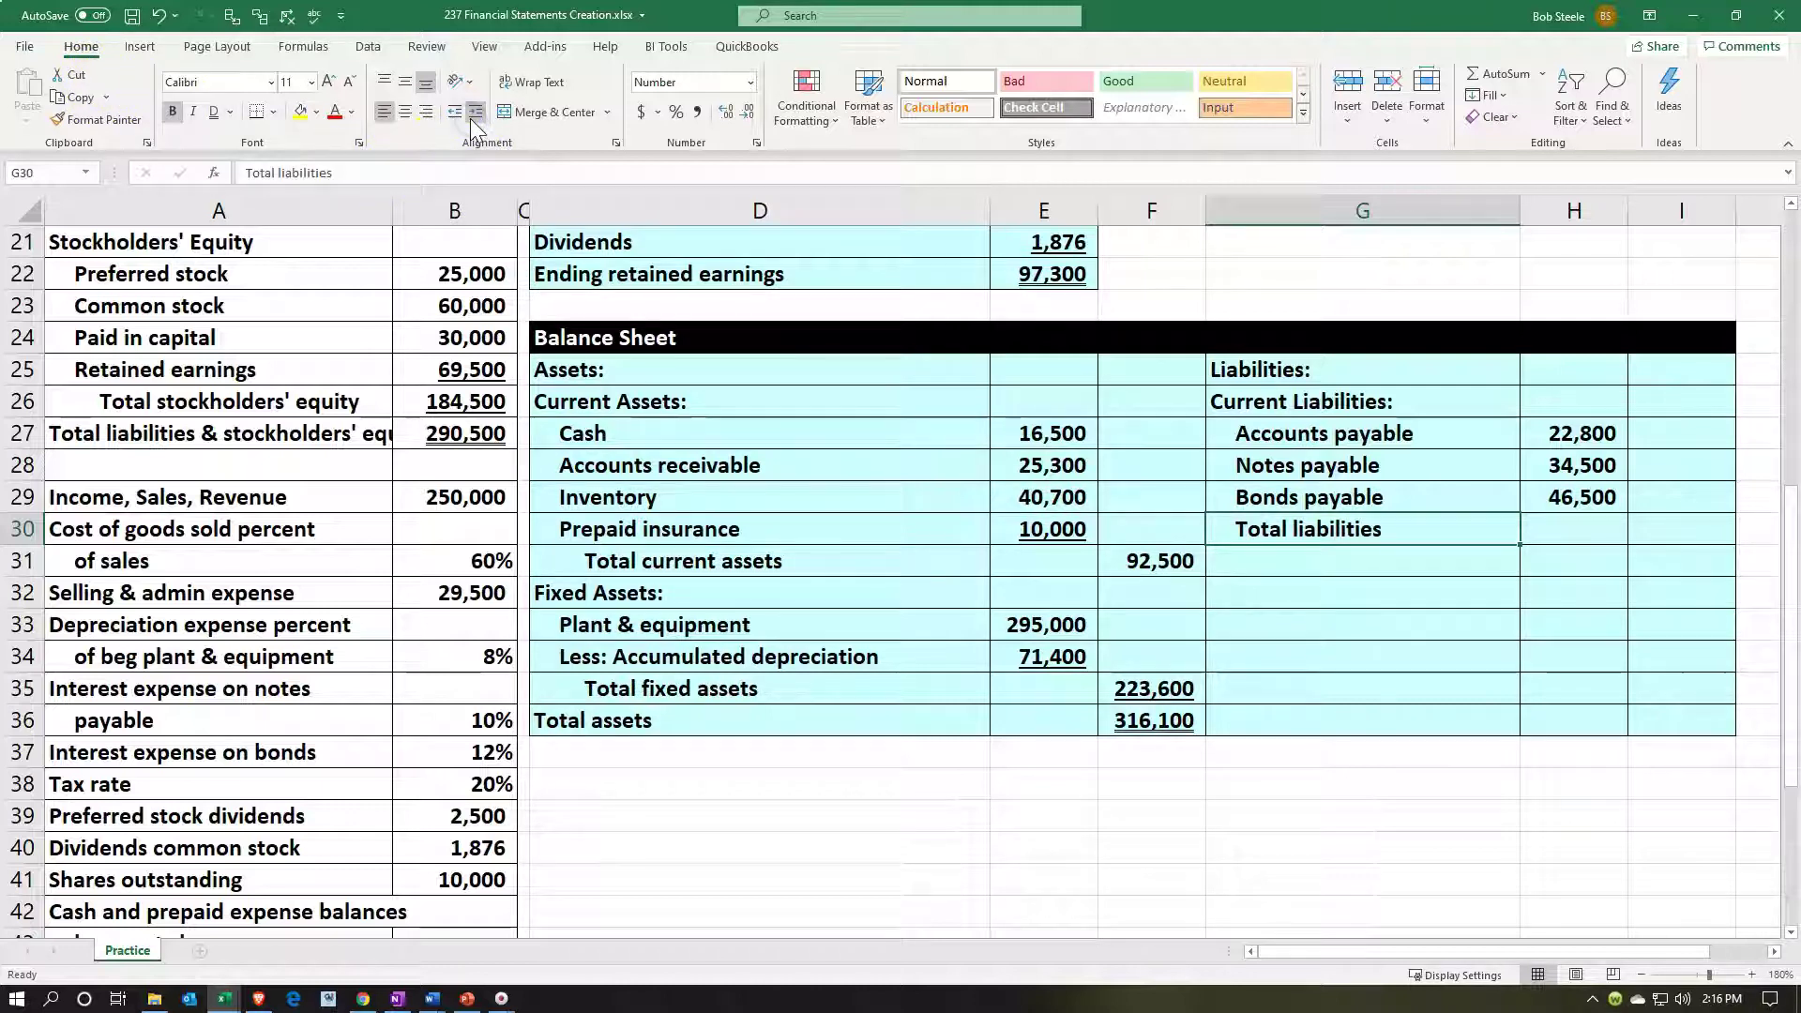
left_click(470, 118)
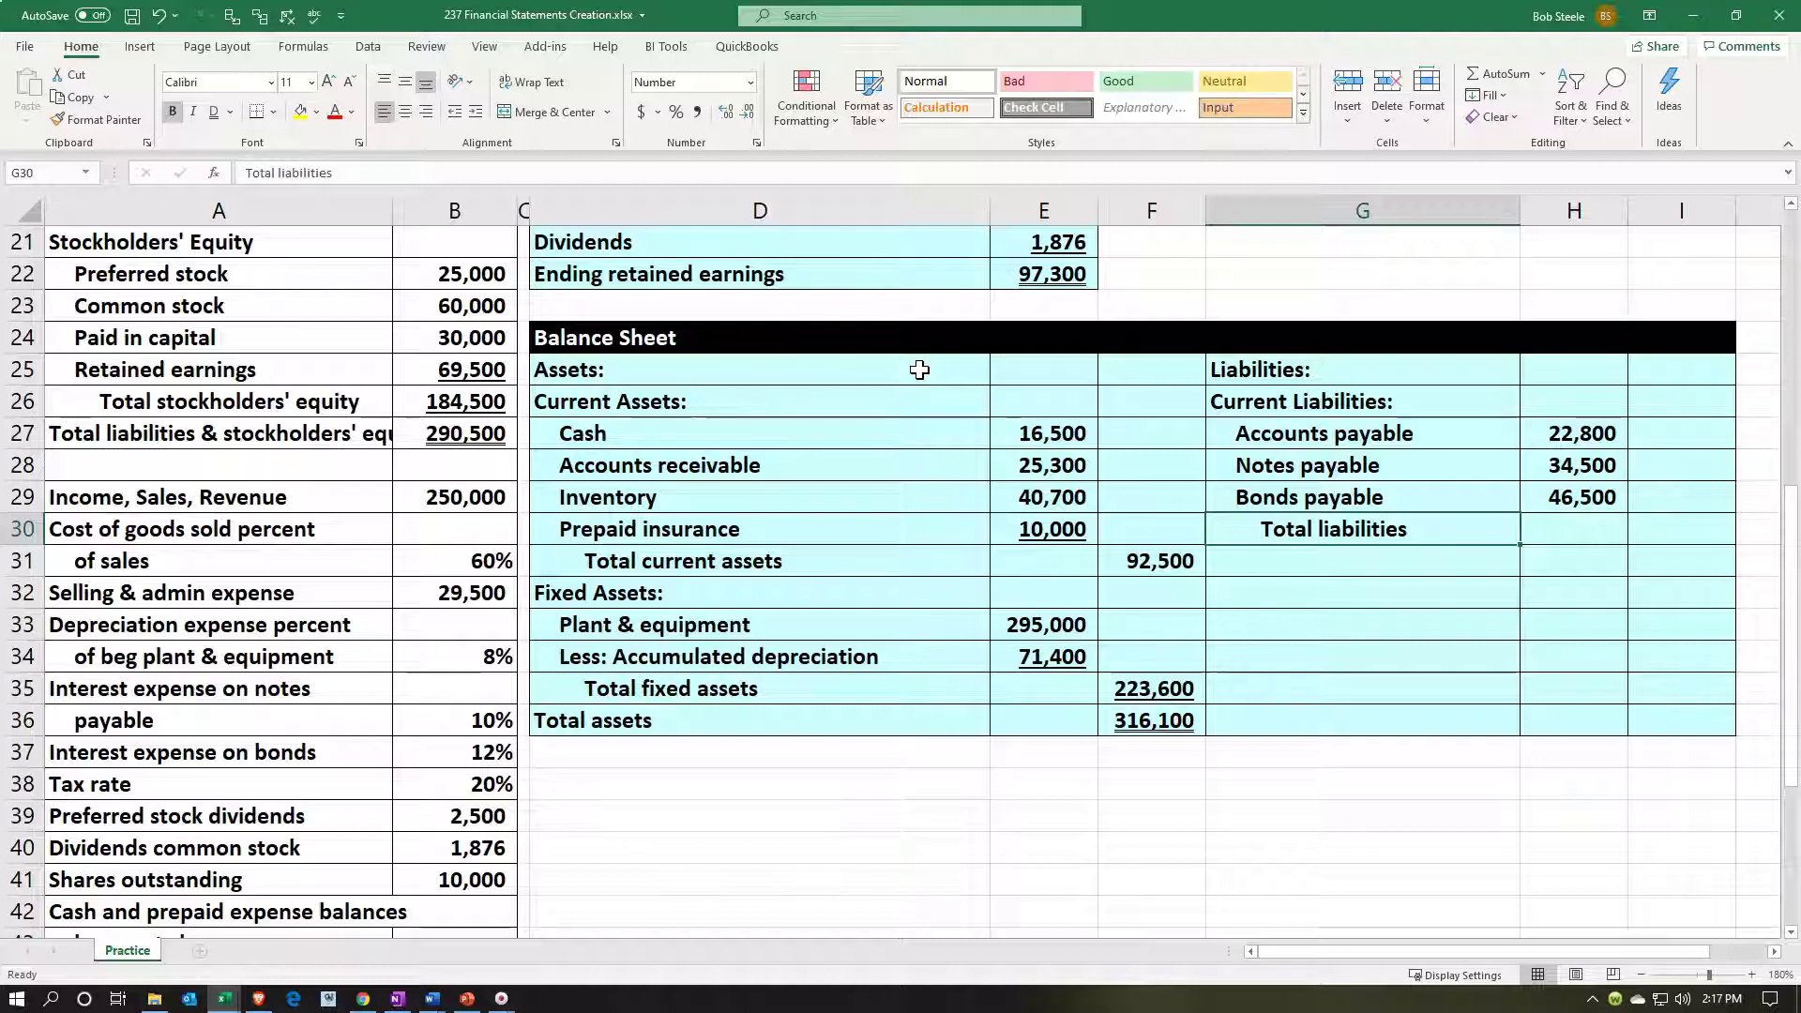
Step: Total the three payables in I30 beside Total liabilities with =SUM(H27:H29)
left_click(1699, 533)
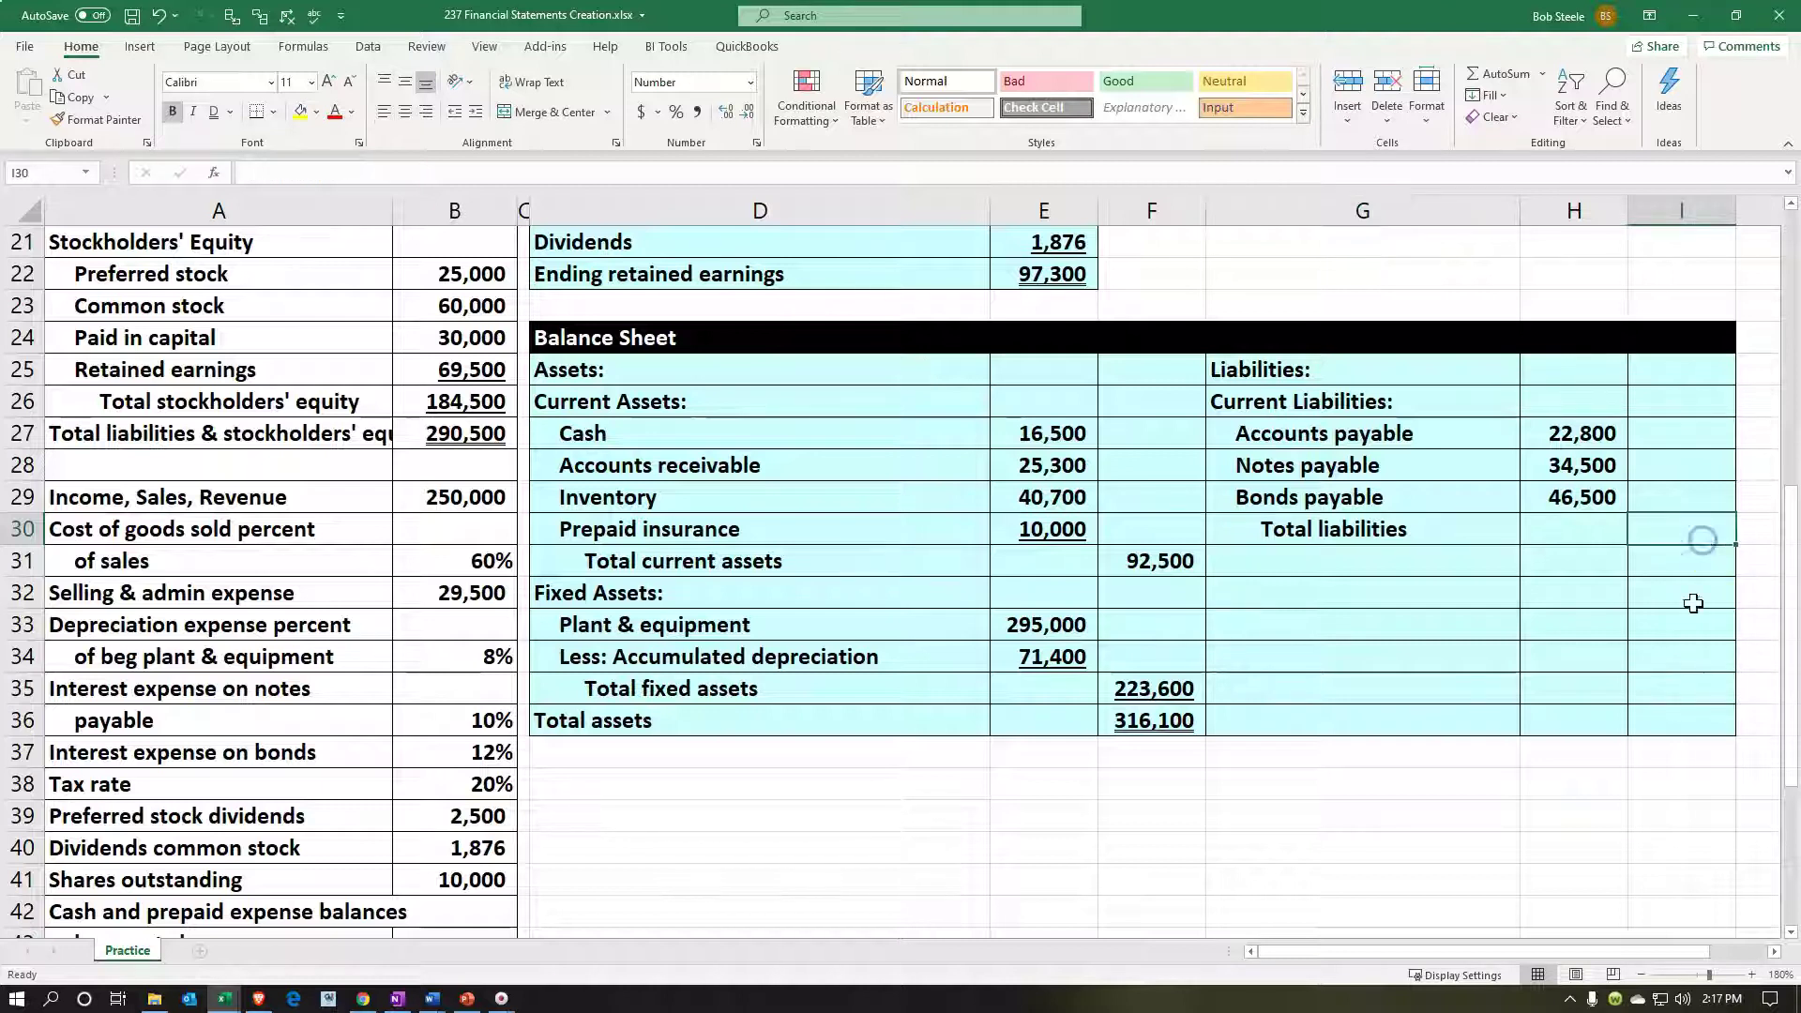
type("=")
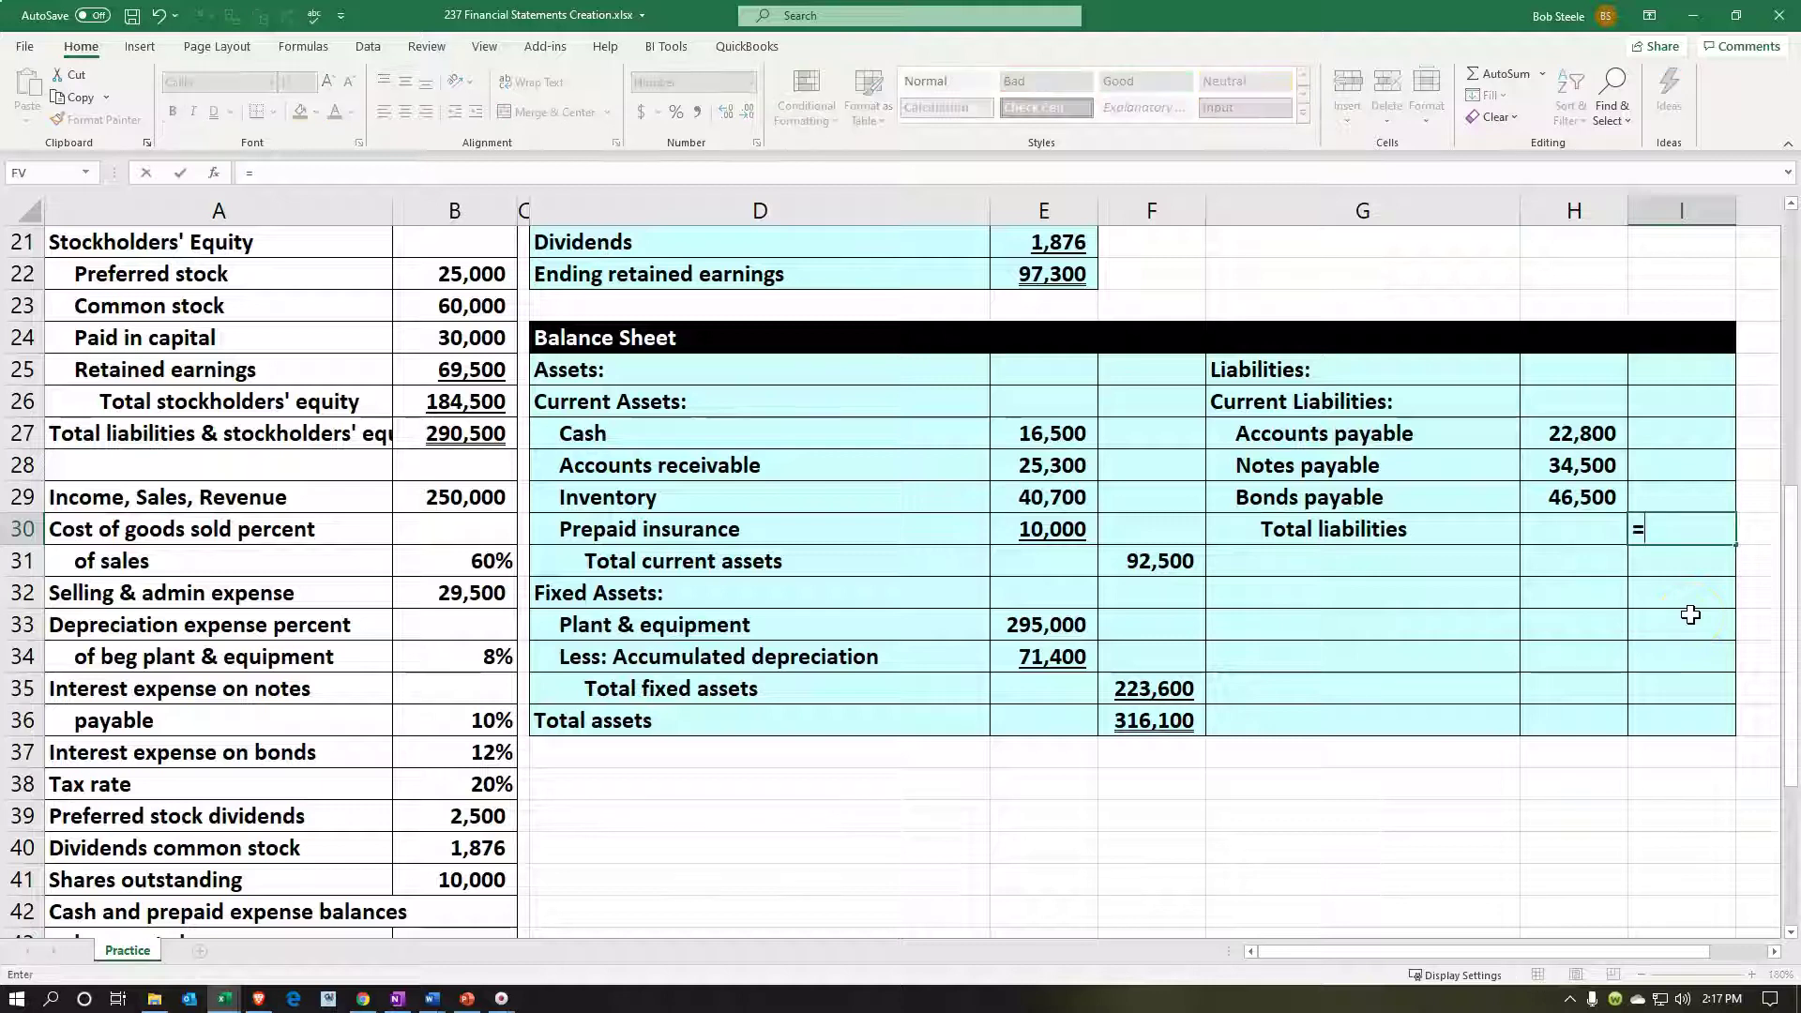
type("sum(")
key("Left")
key("Up")
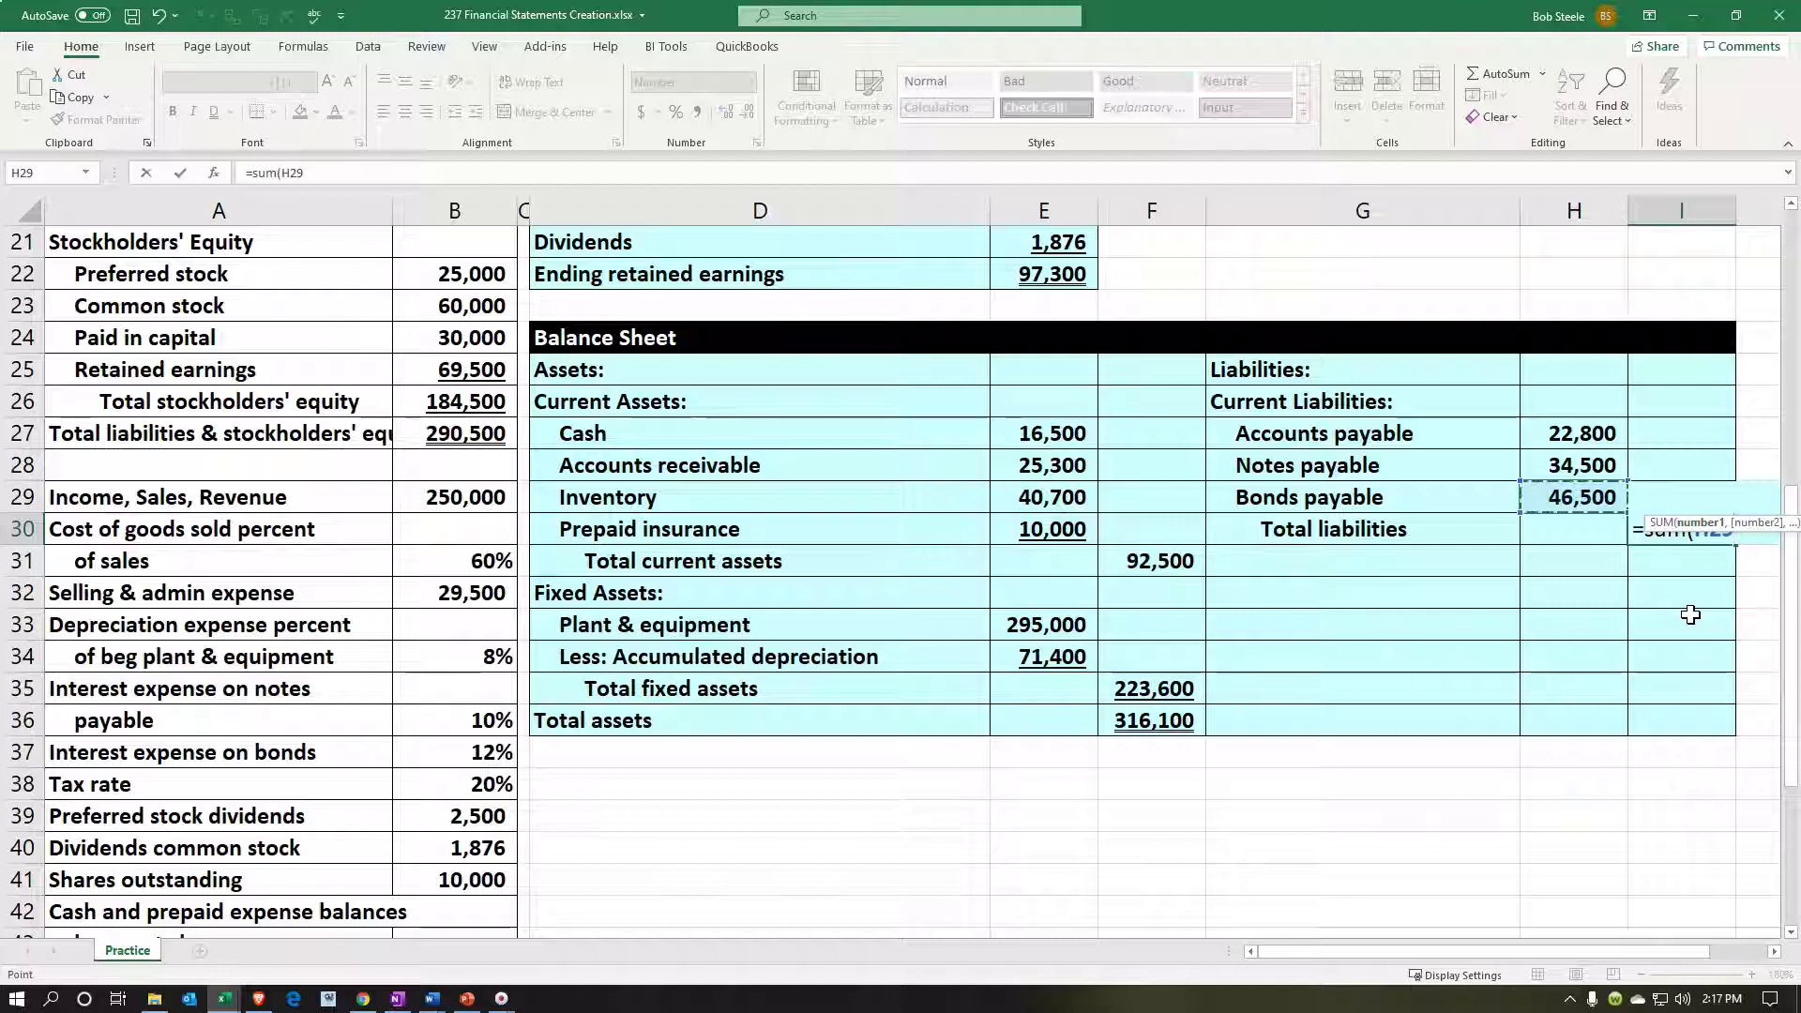
key("shift+Up")
key("shift+Up")
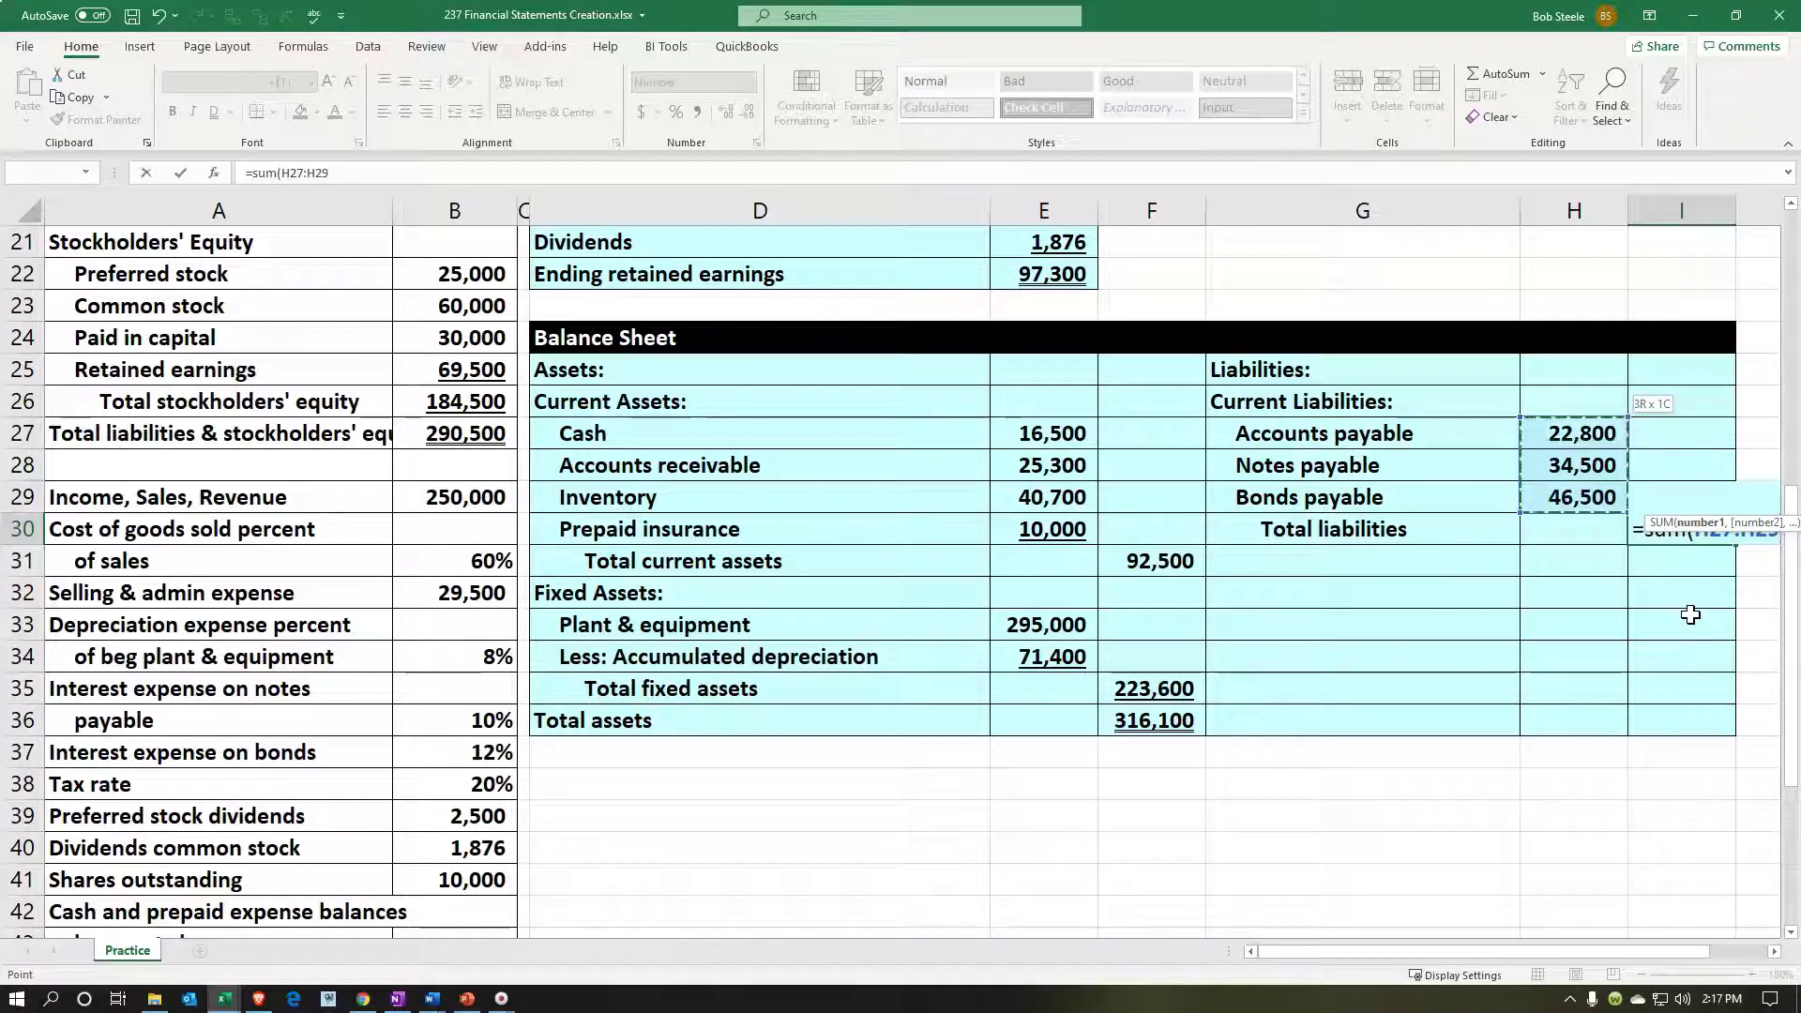
type(")")
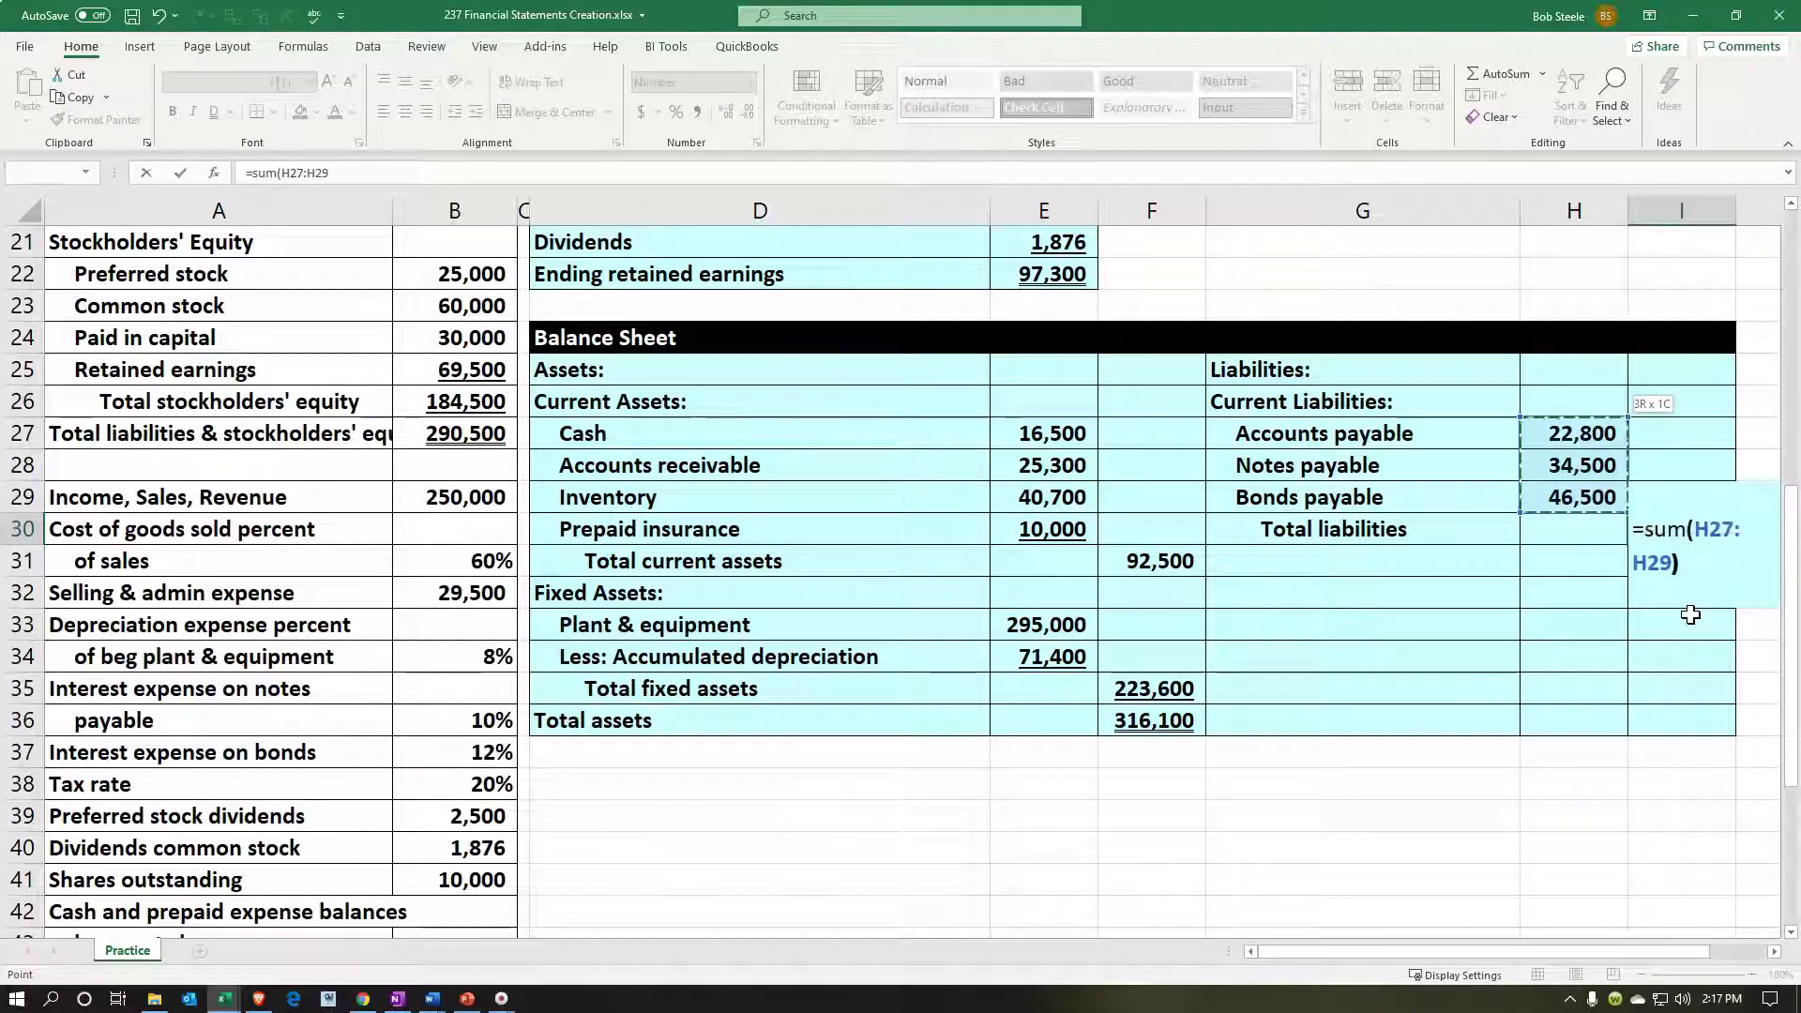
key("Return")
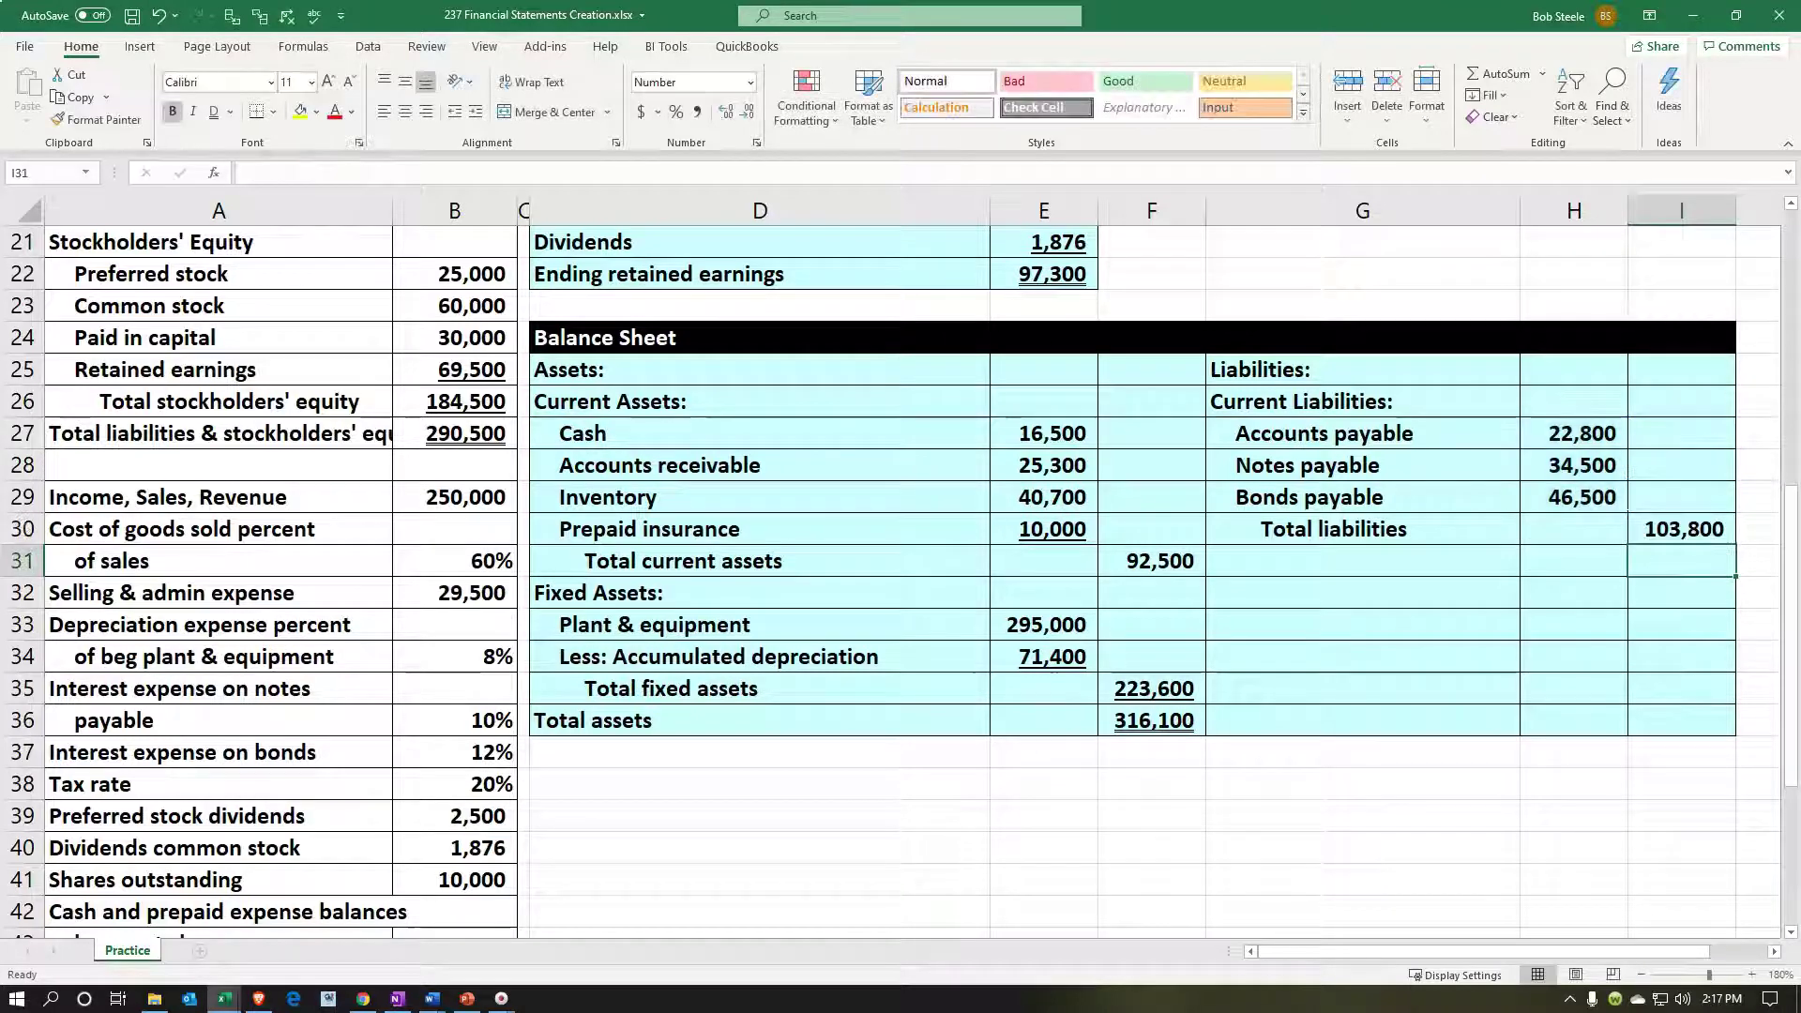
Step: Apply a single underline to the ending bonds payable amount in H29
left_click(1594, 486)
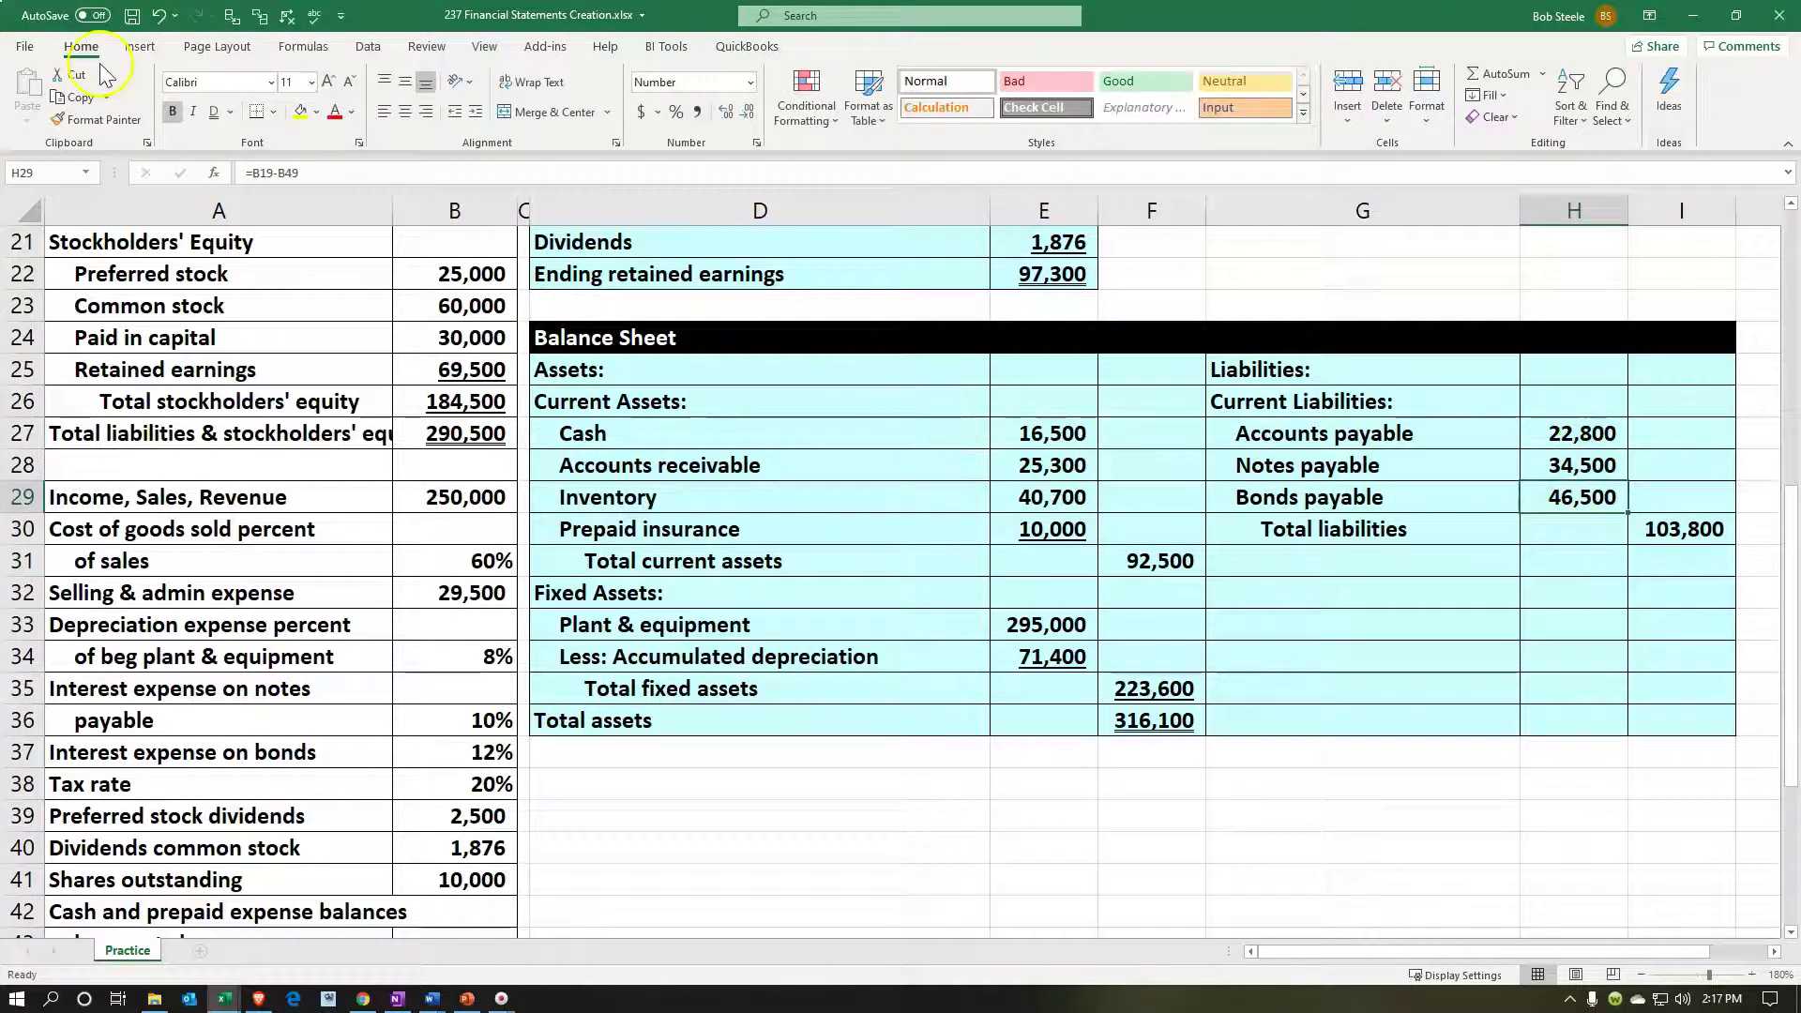
left_click(237, 120)
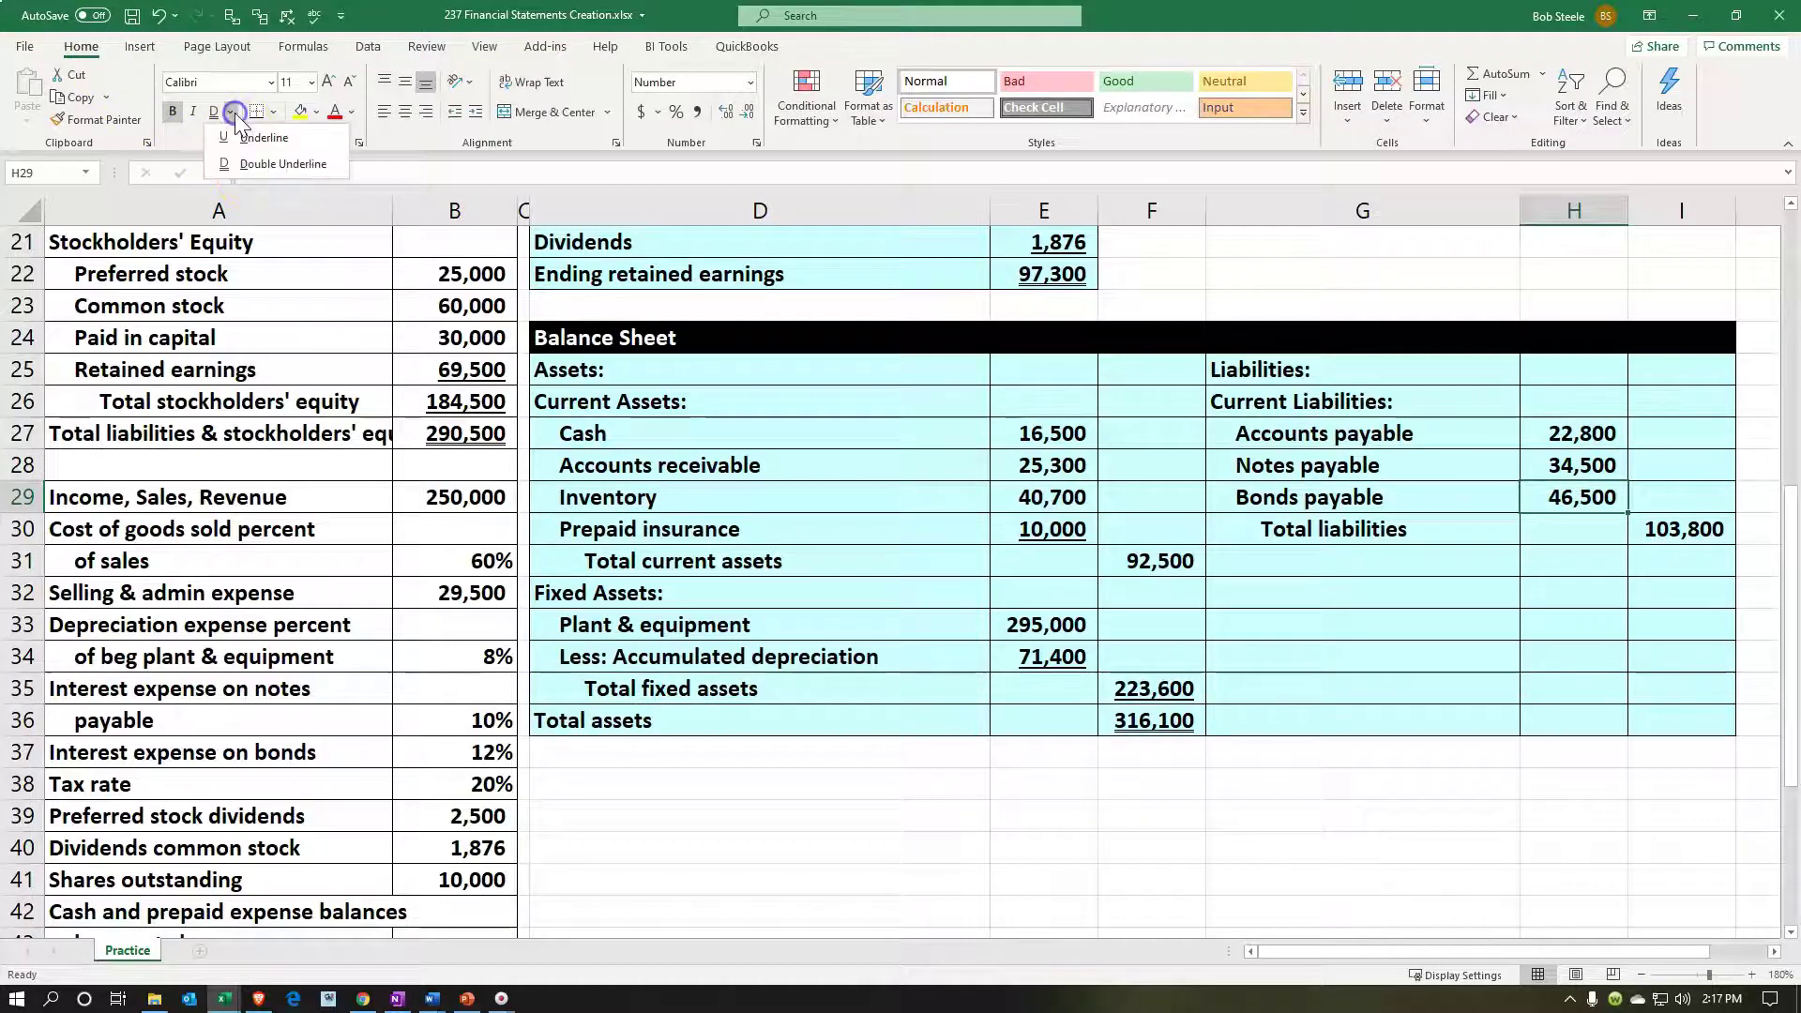
left_click(235, 130)
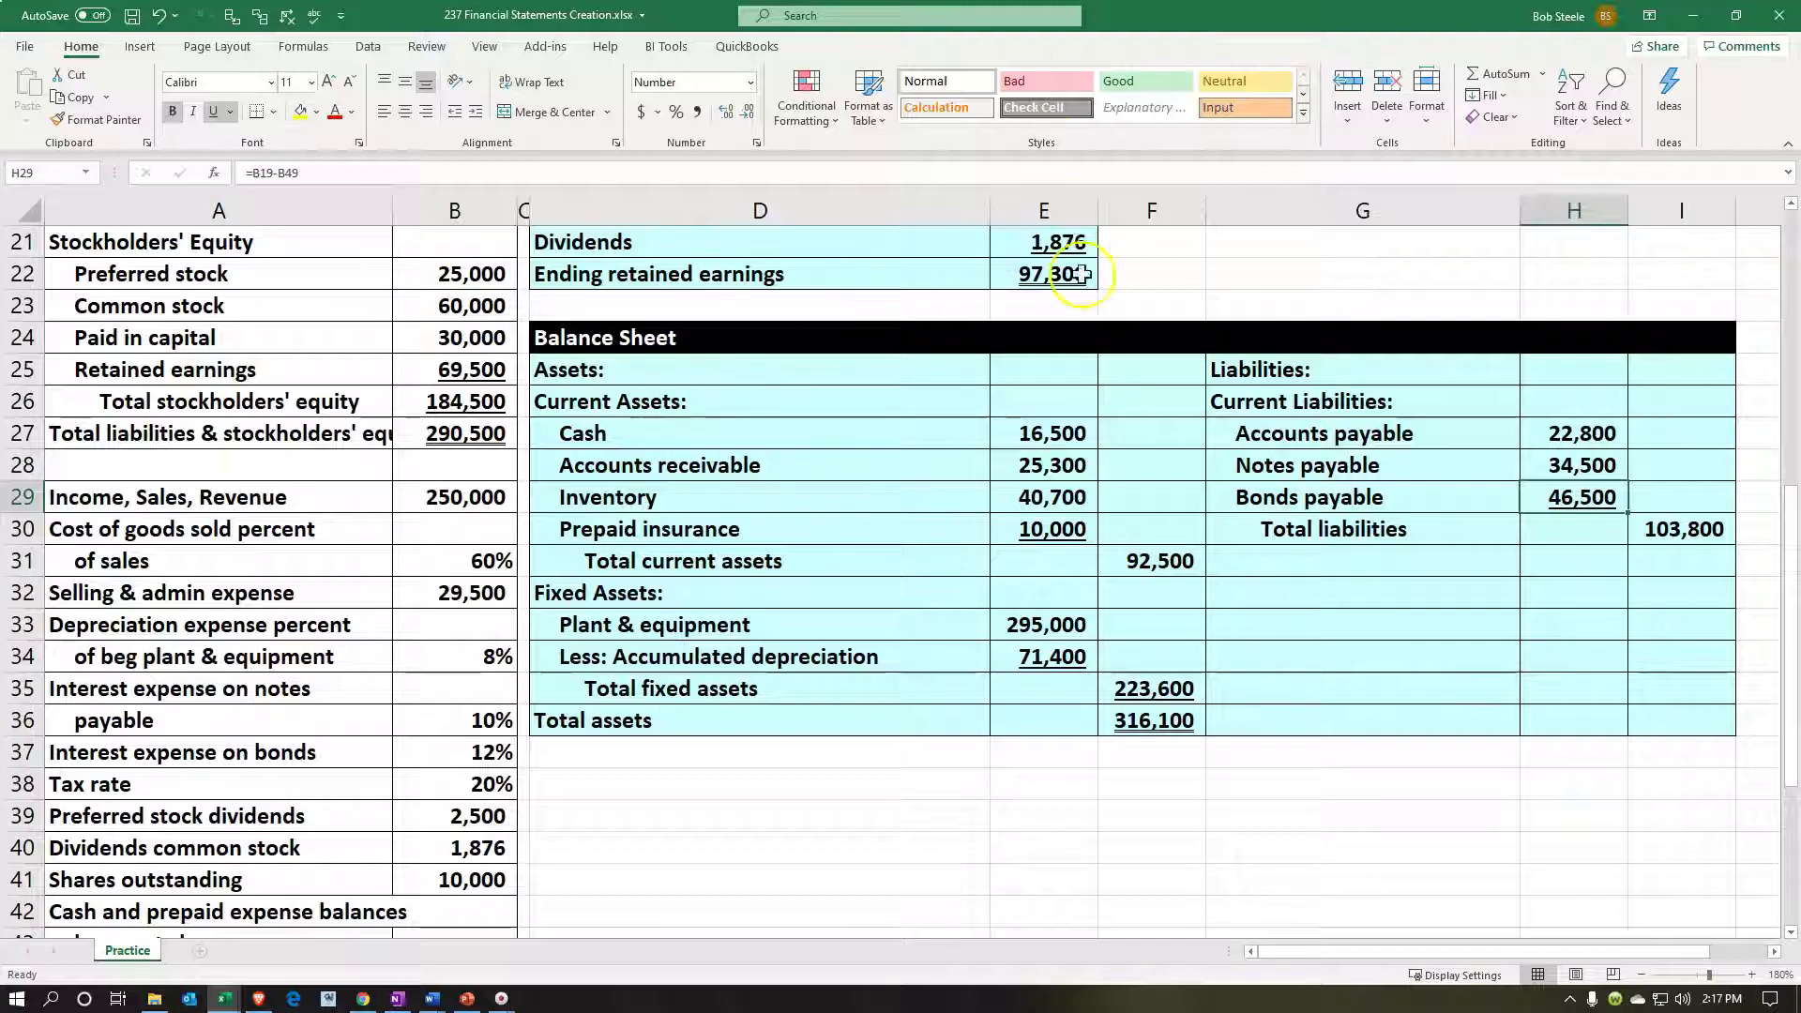
Step: Link the Stockholders' Equity heading into G31 below Total liabilities with =A21
left_click(1341, 558)
type("=")
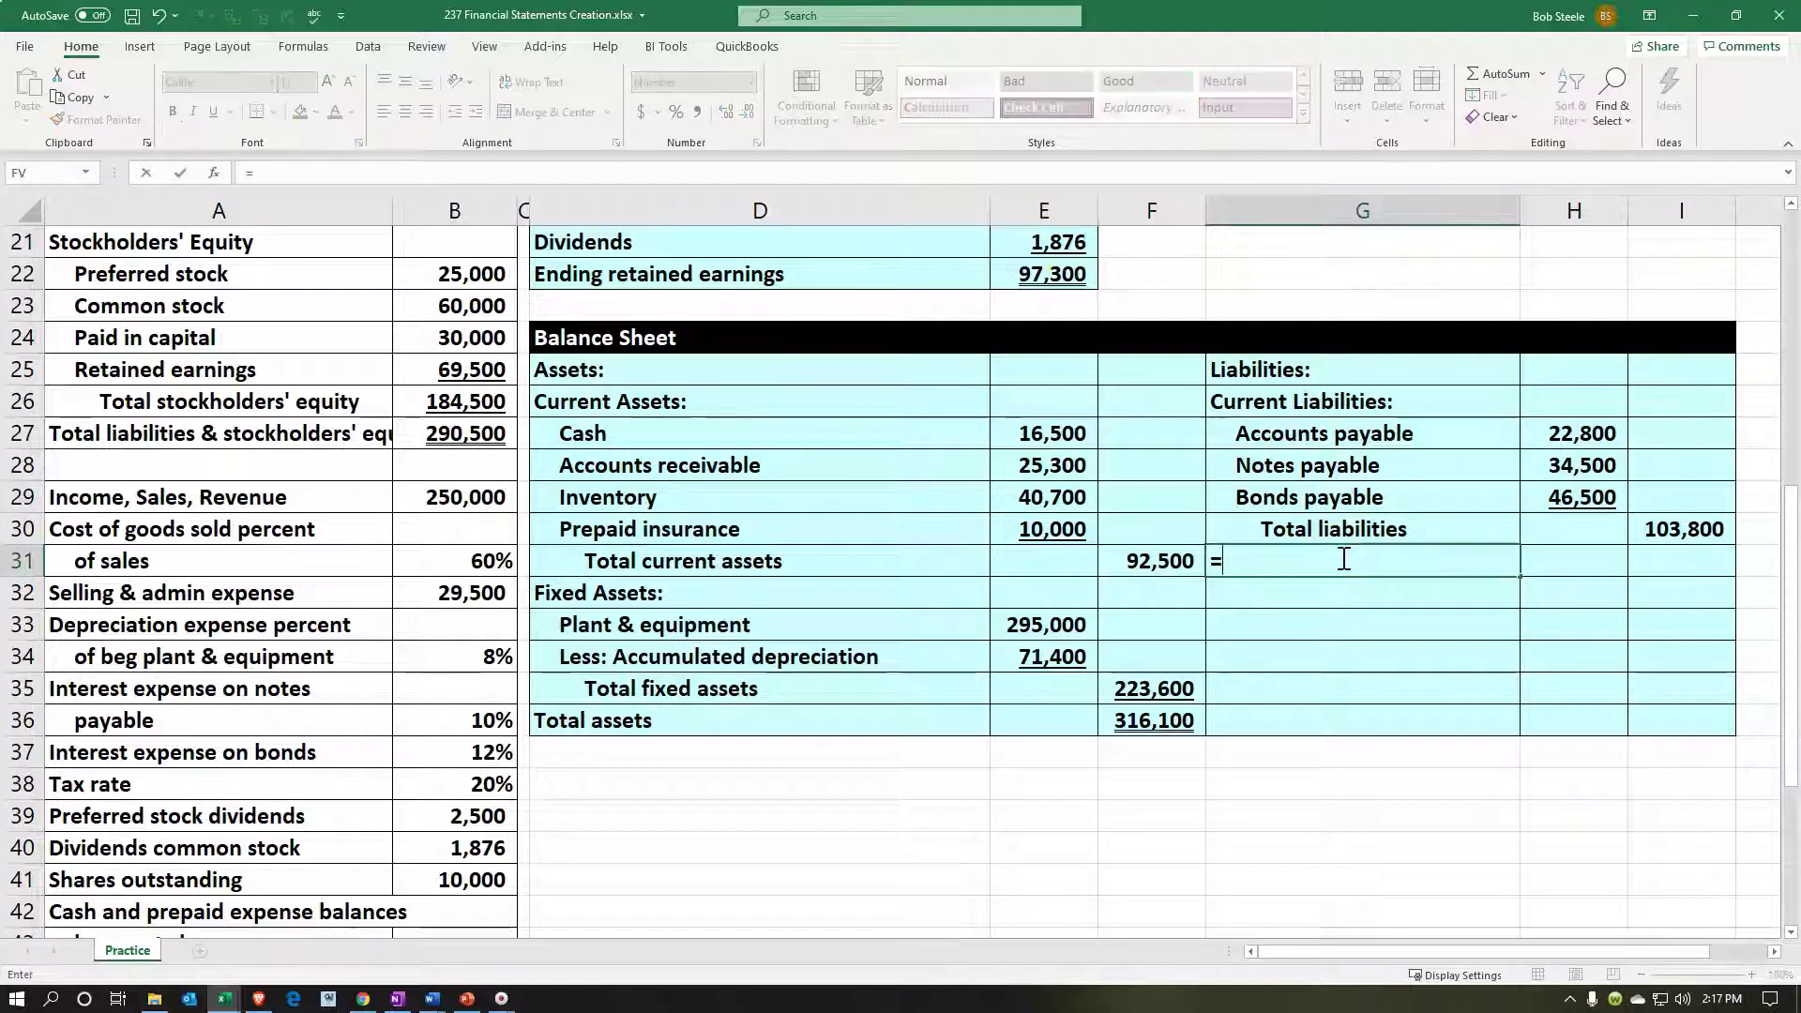
key("Left")
key("Left")
key("Left")
key("Left")
key("Left")
key("Left")
key("Up")
key("Up")
key("Up")
key("Up")
key("Up")
key("Up")
key("Up")
key("Up")
key("Up")
key("Up")
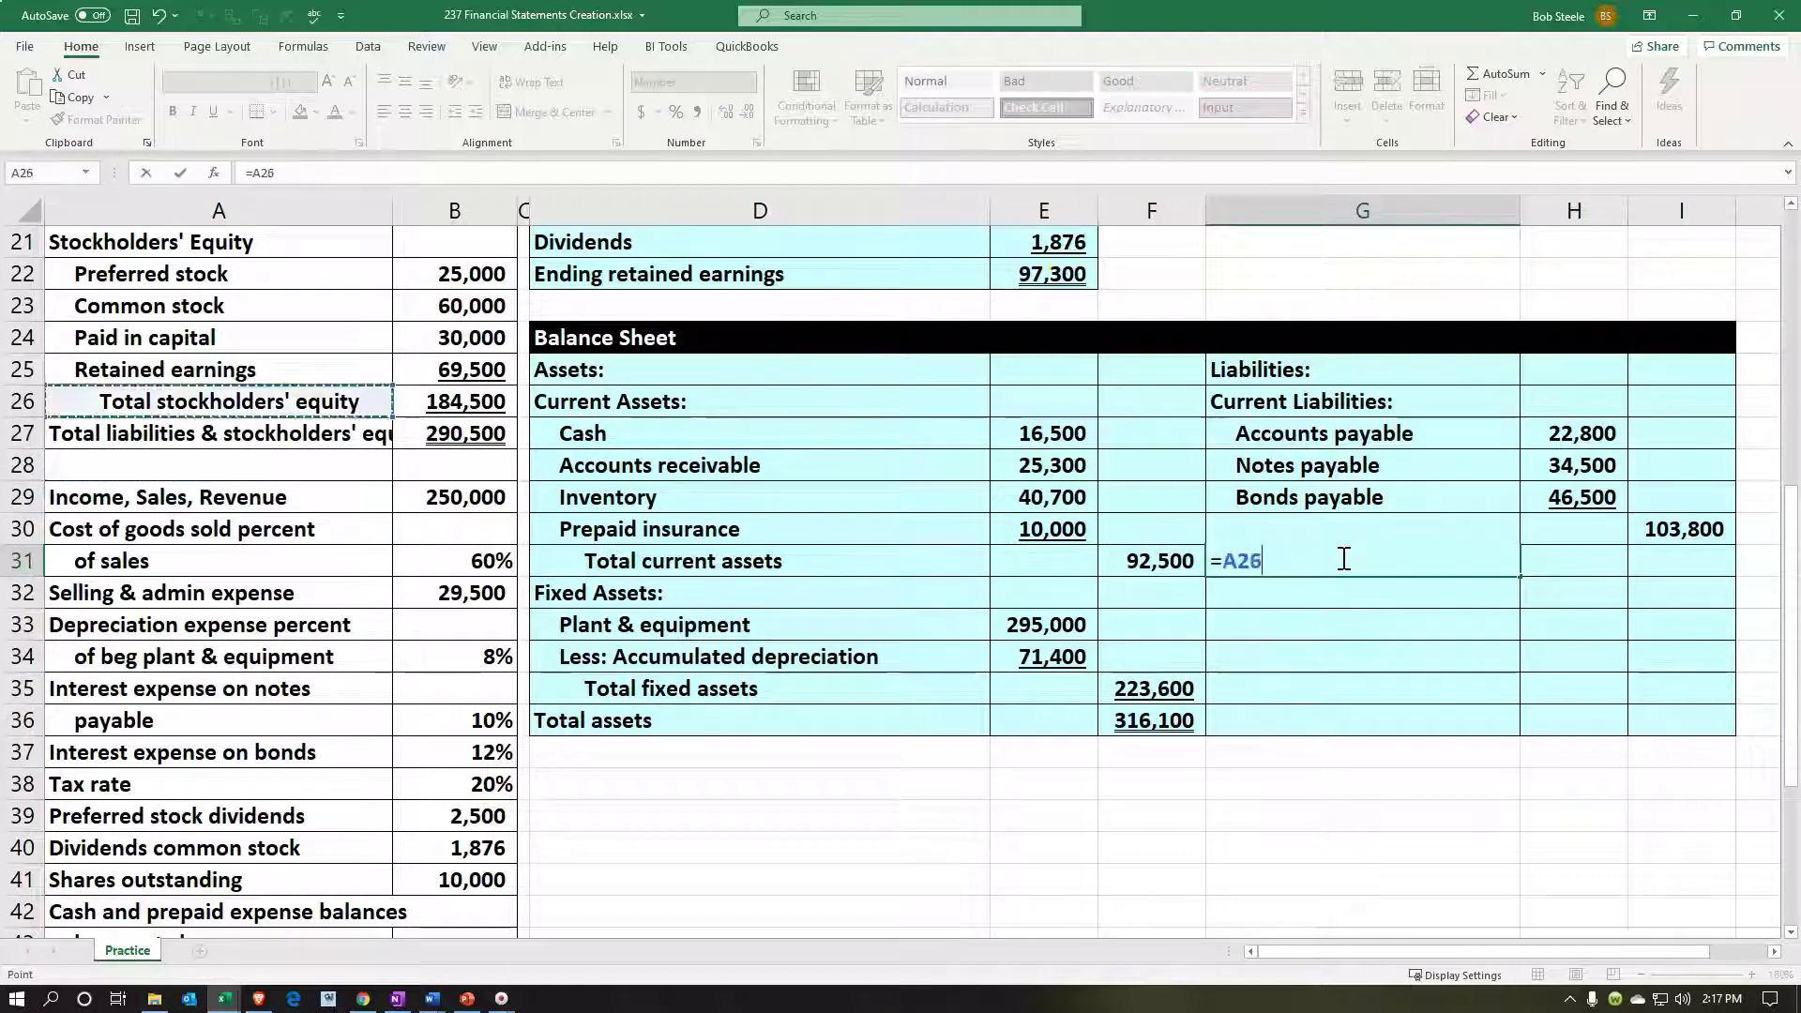
key("Return")
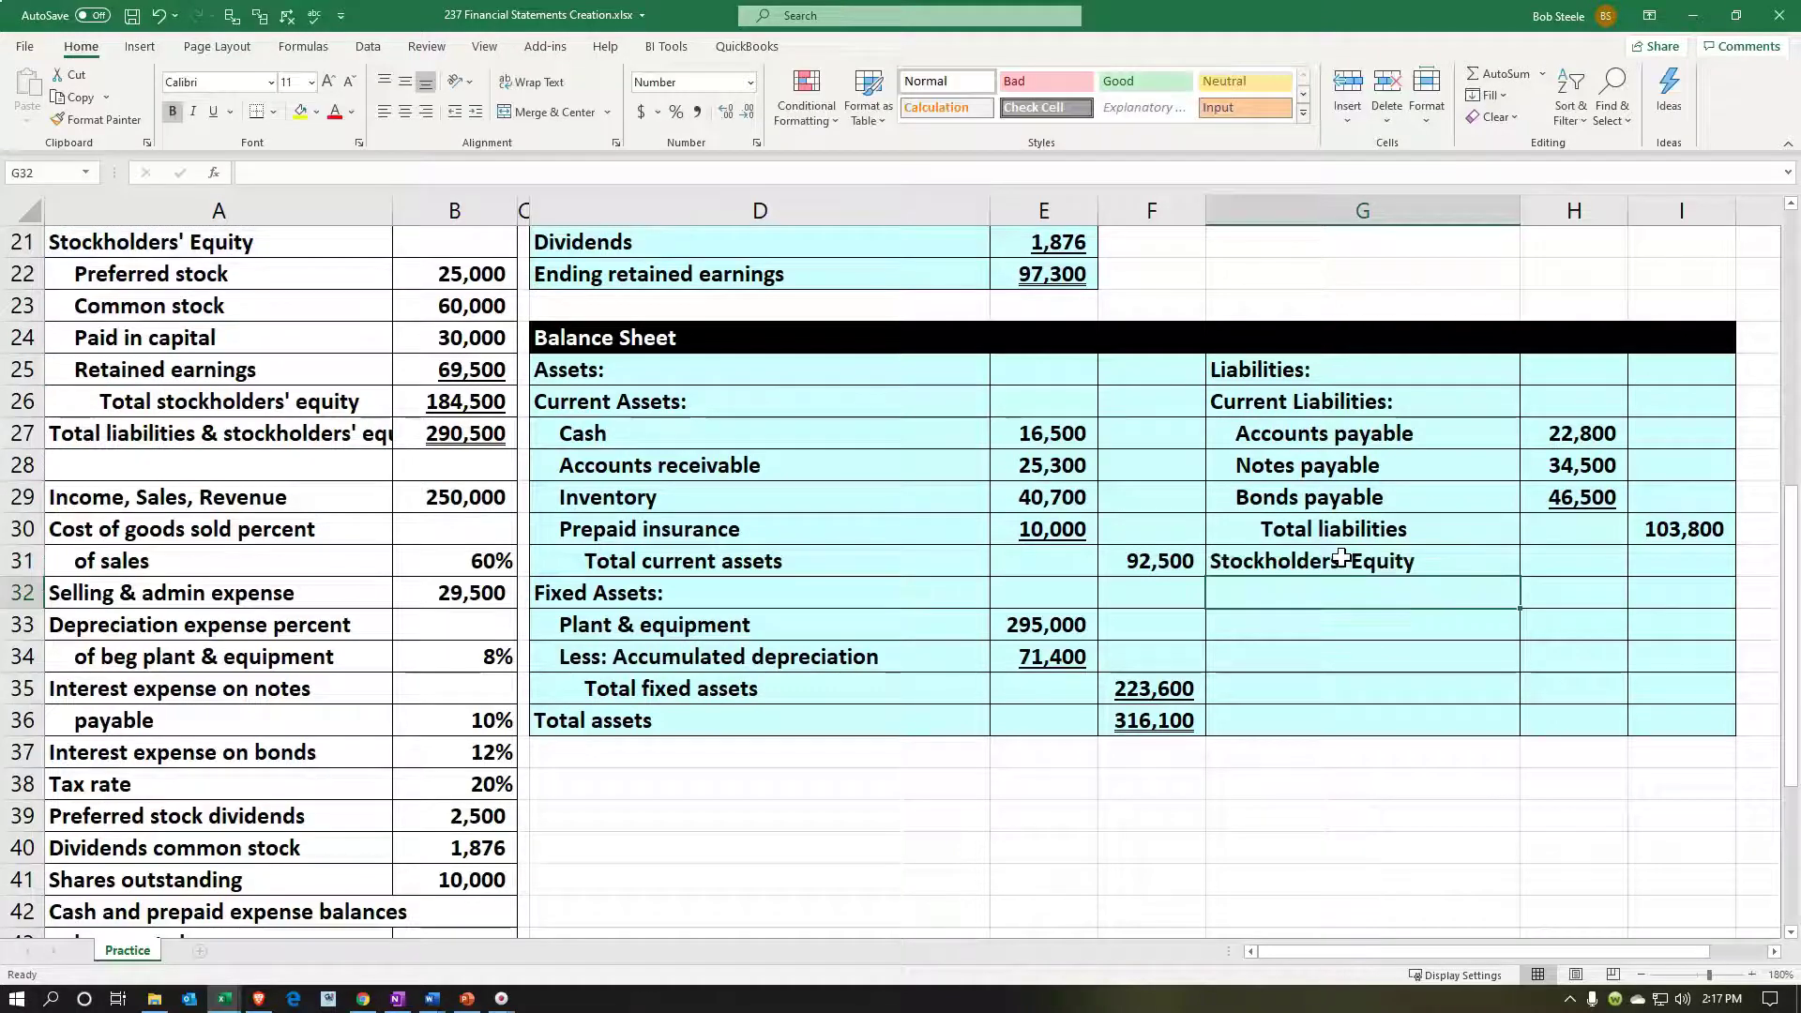
Step: Check the stock and paid-in capital data in columns A and B, and link the Preferred stock label into G32 with =A22
left_click(461, 476)
scroll(461, 477, "down", 4)
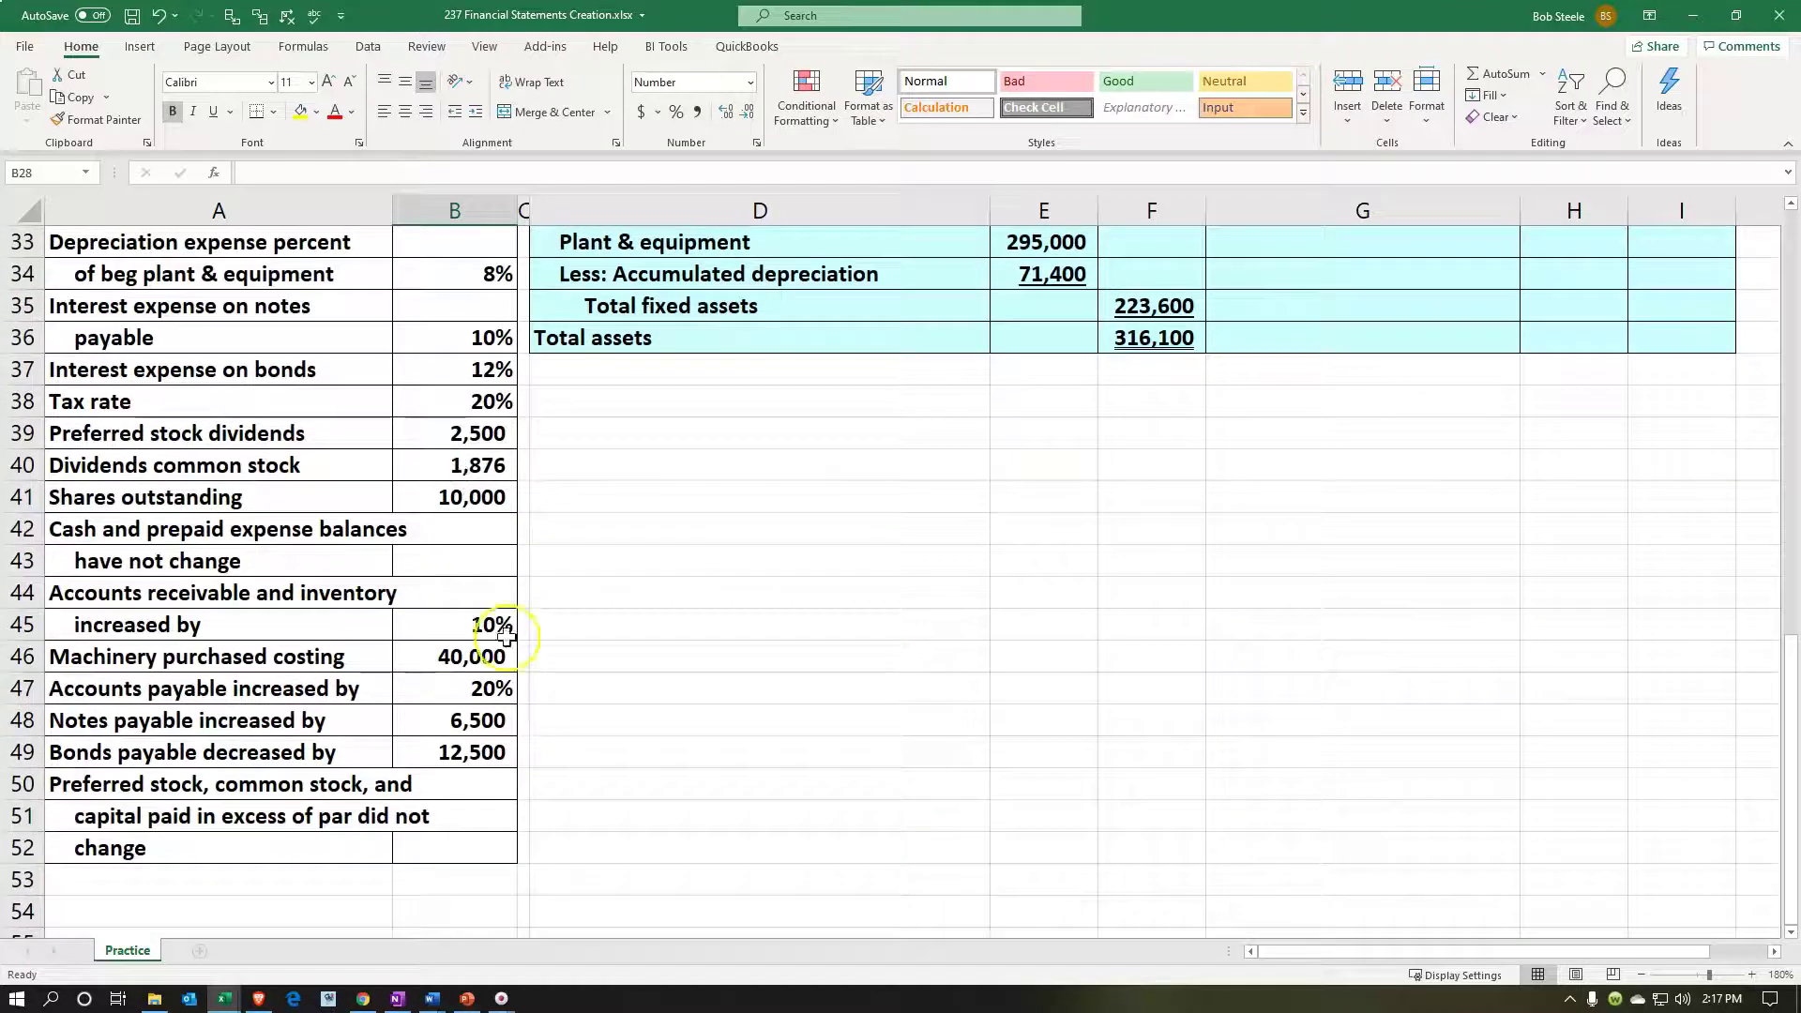
scroll(502, 783, "up", 4)
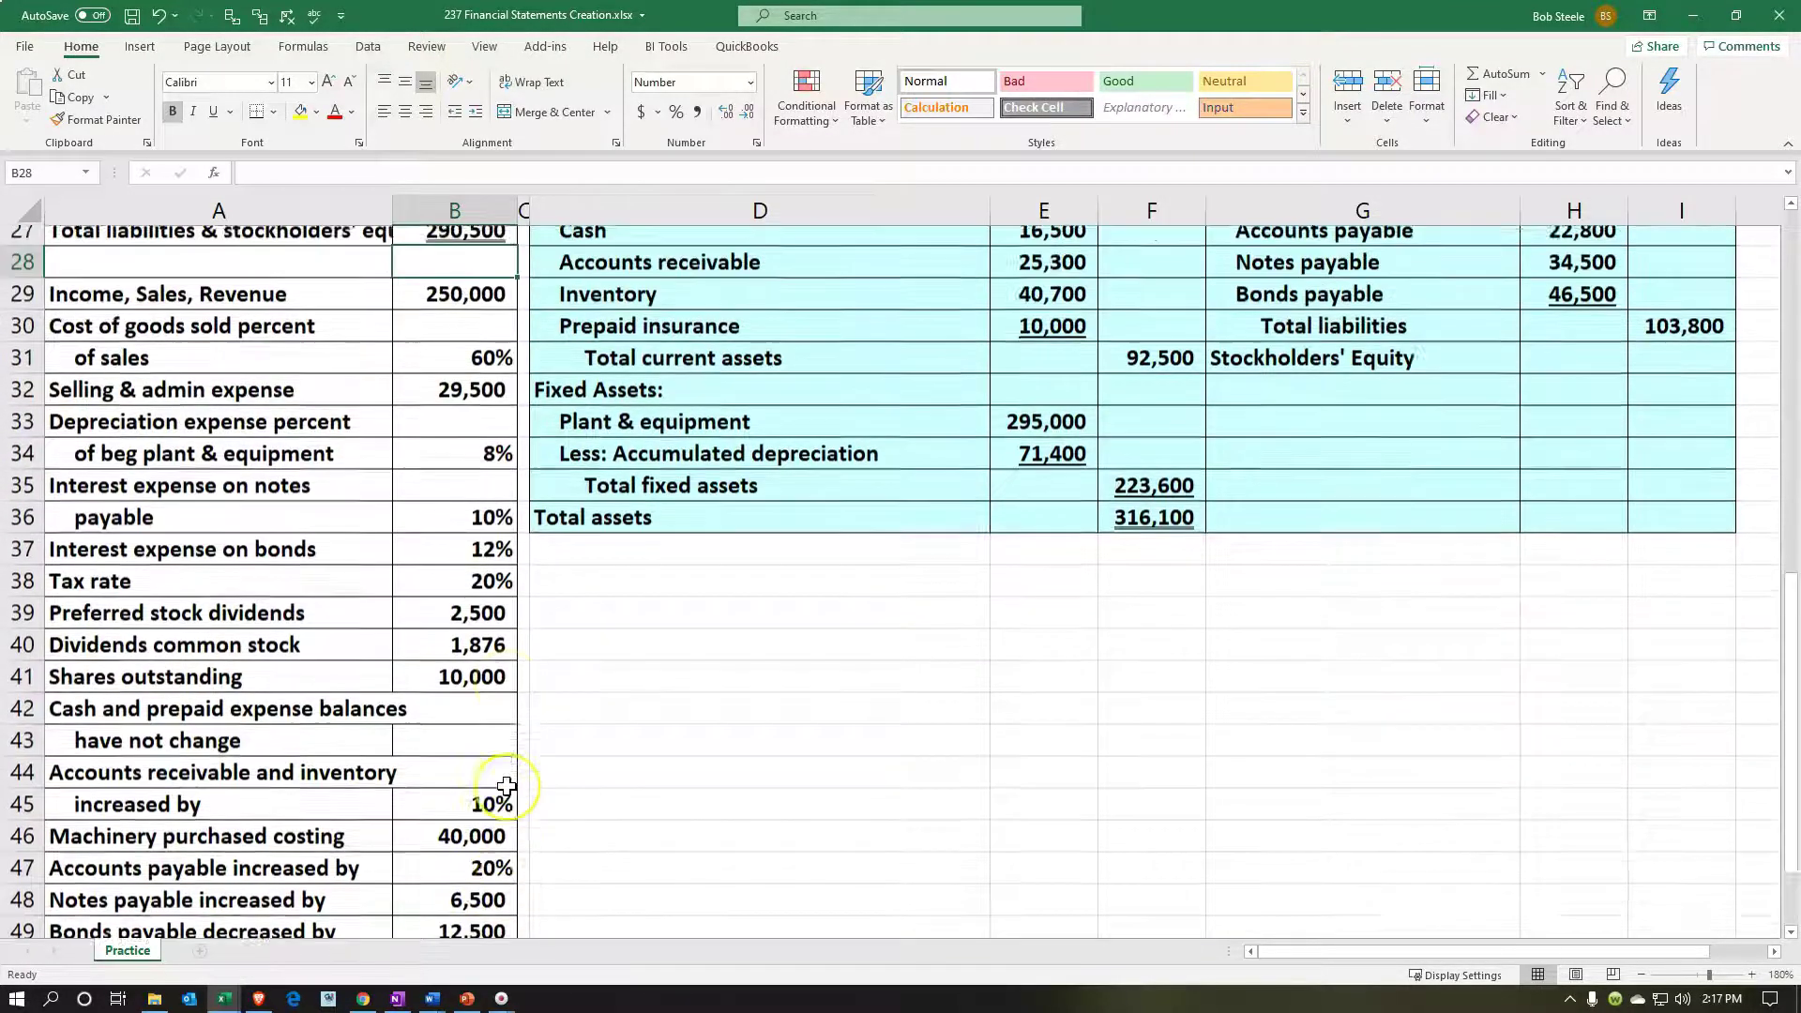
left_click(235, 273)
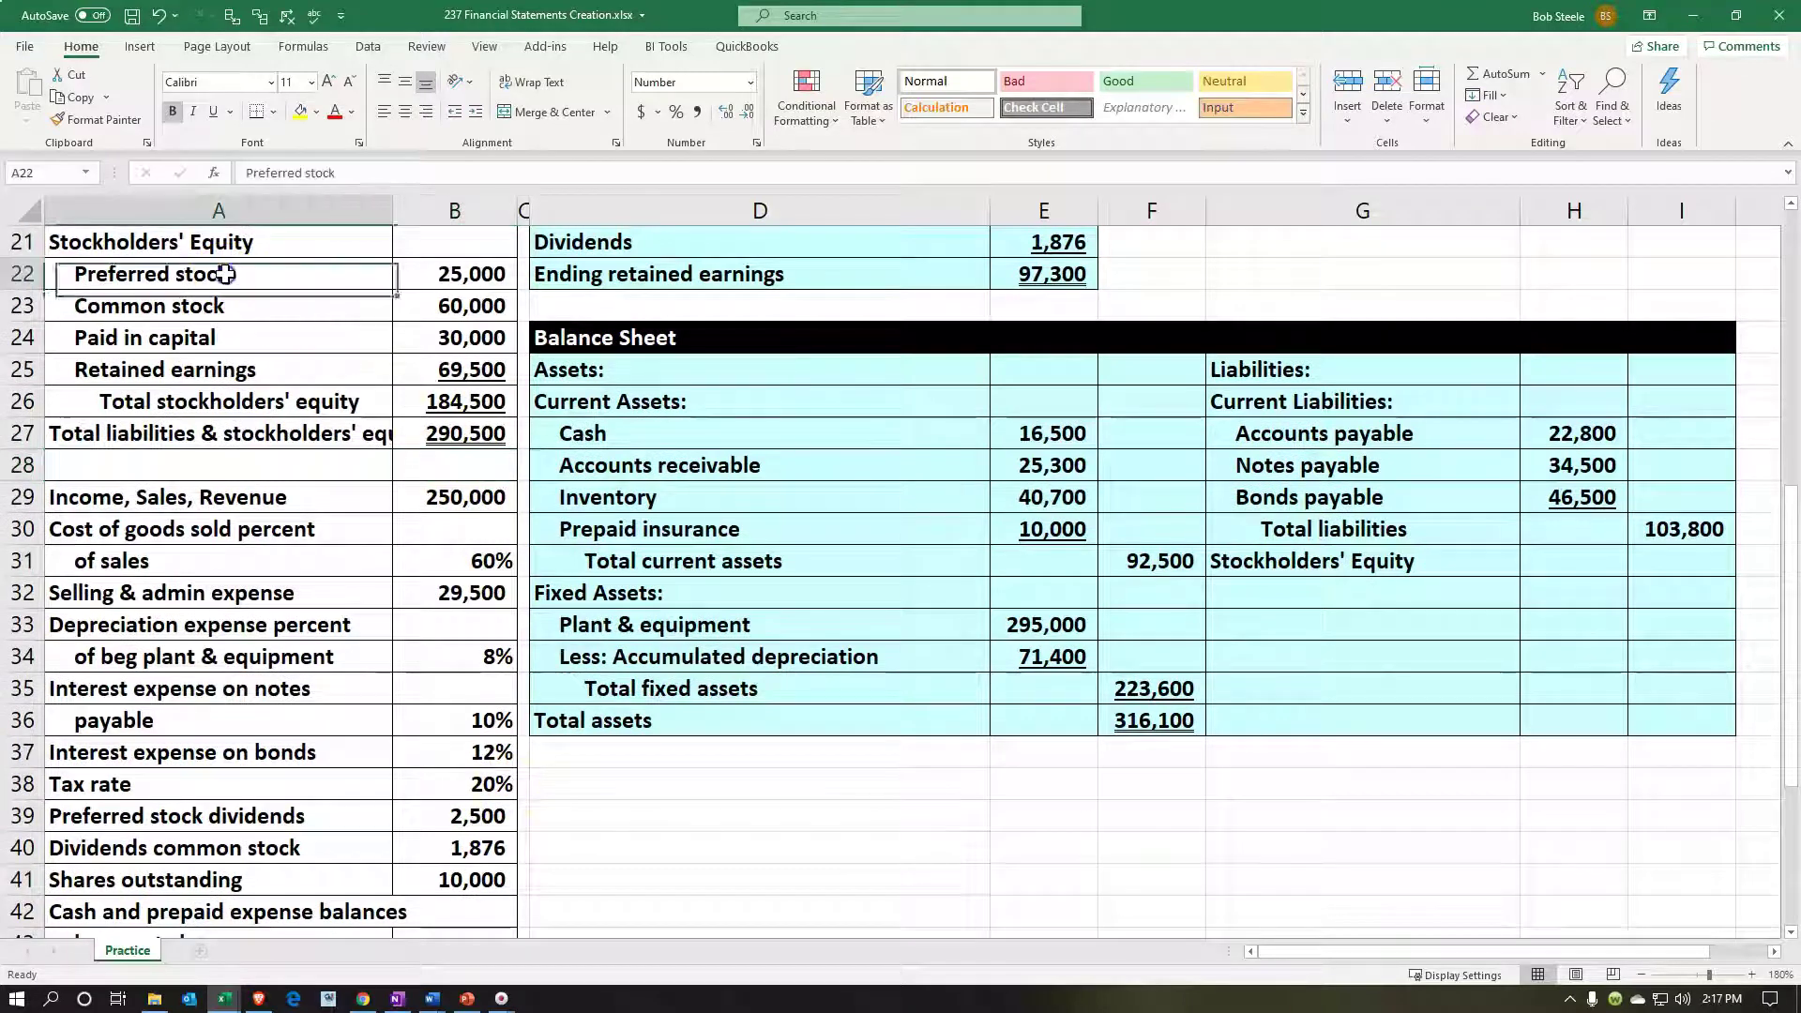
key("Down")
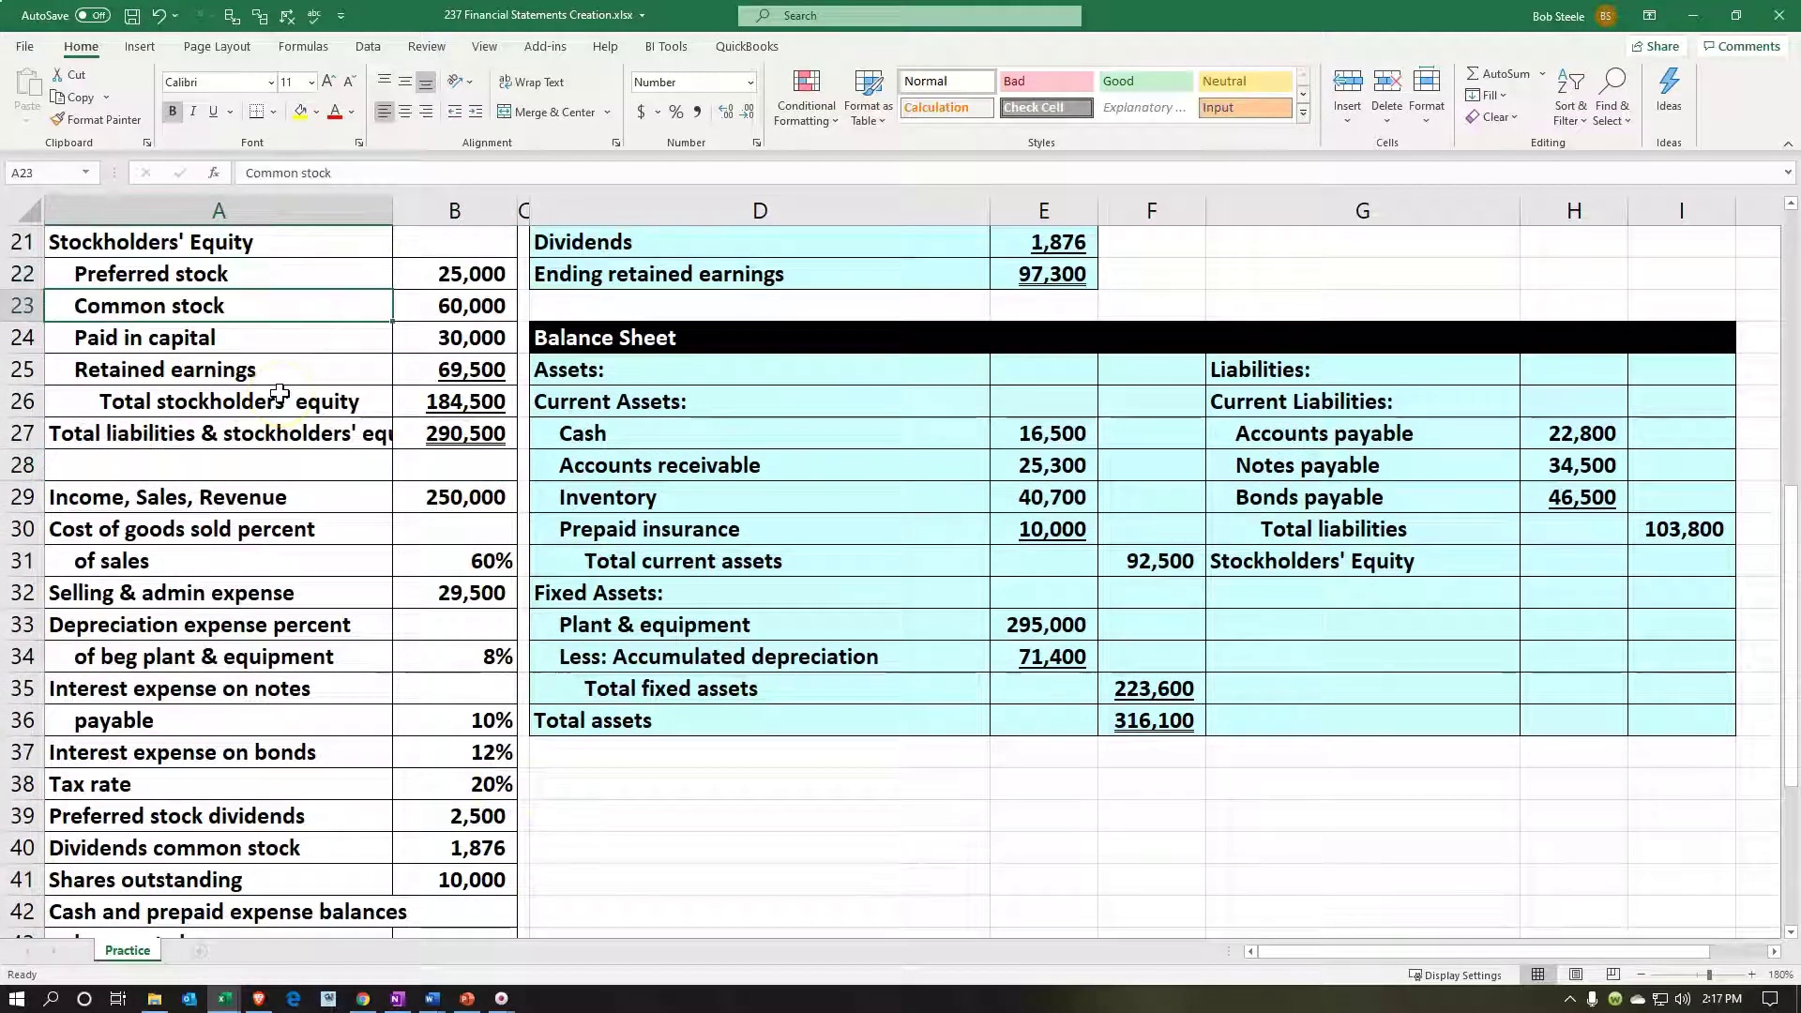
key("Down")
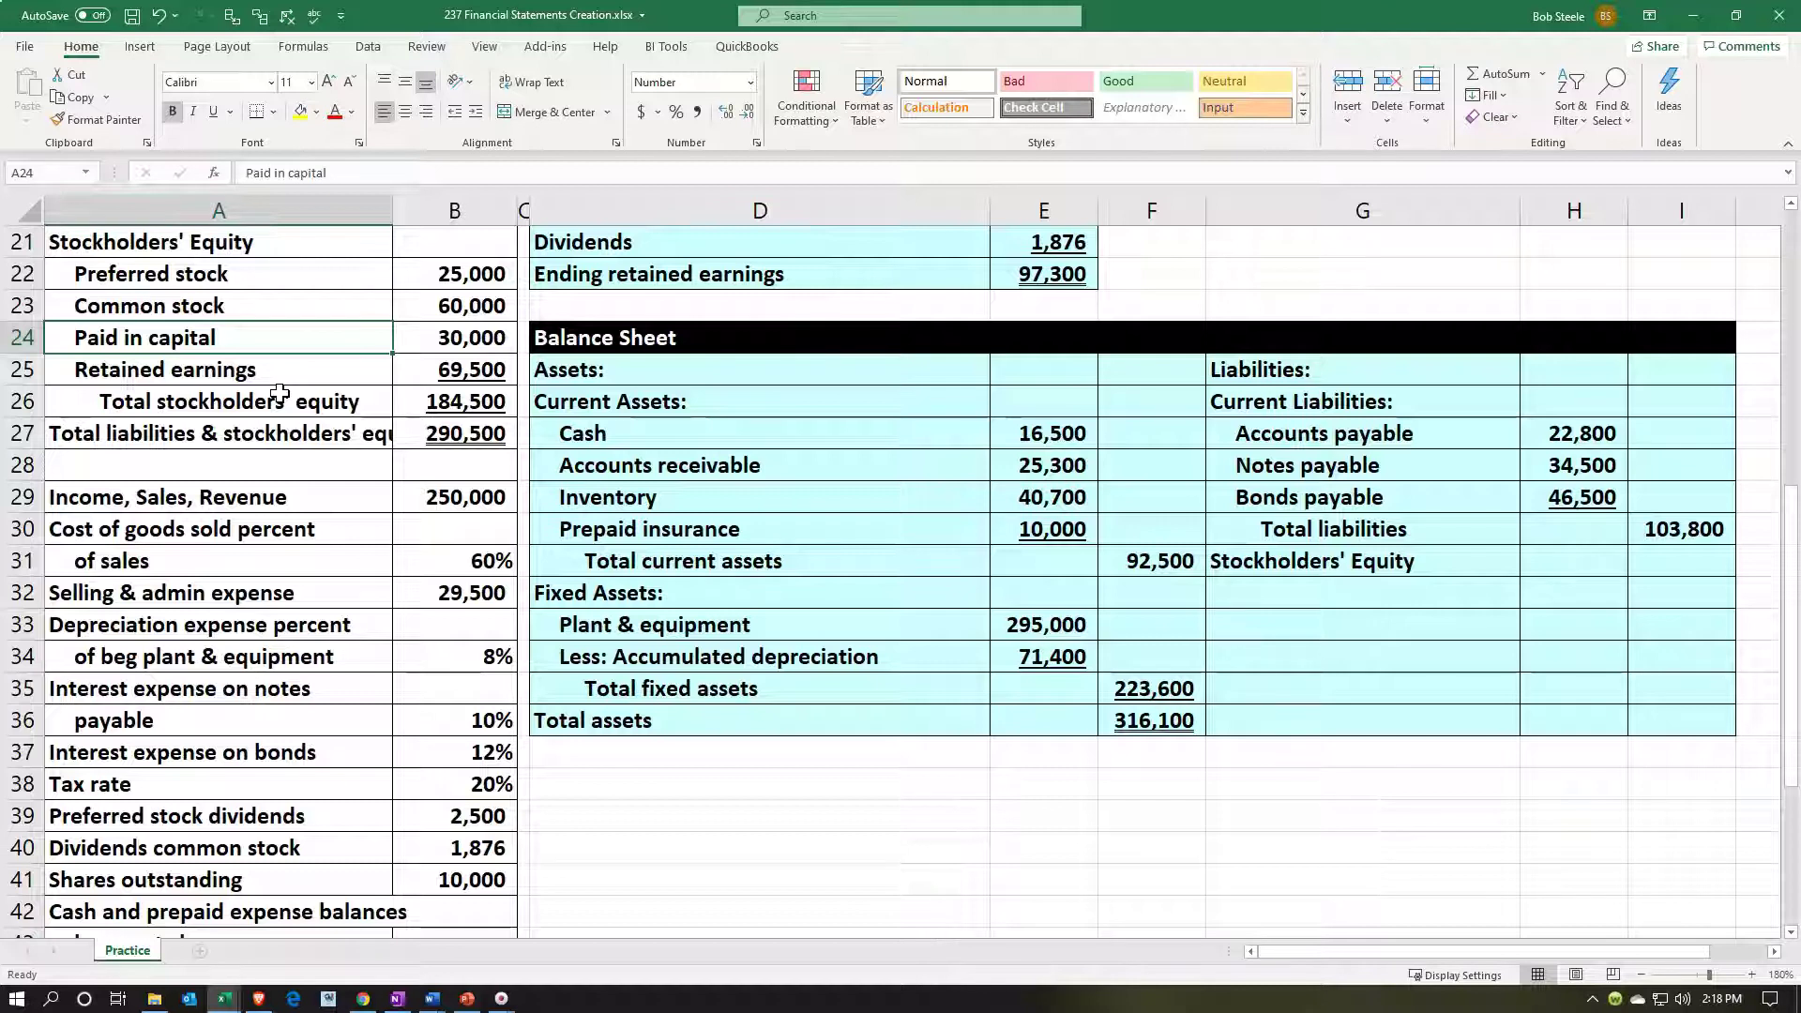
left_click(1320, 593)
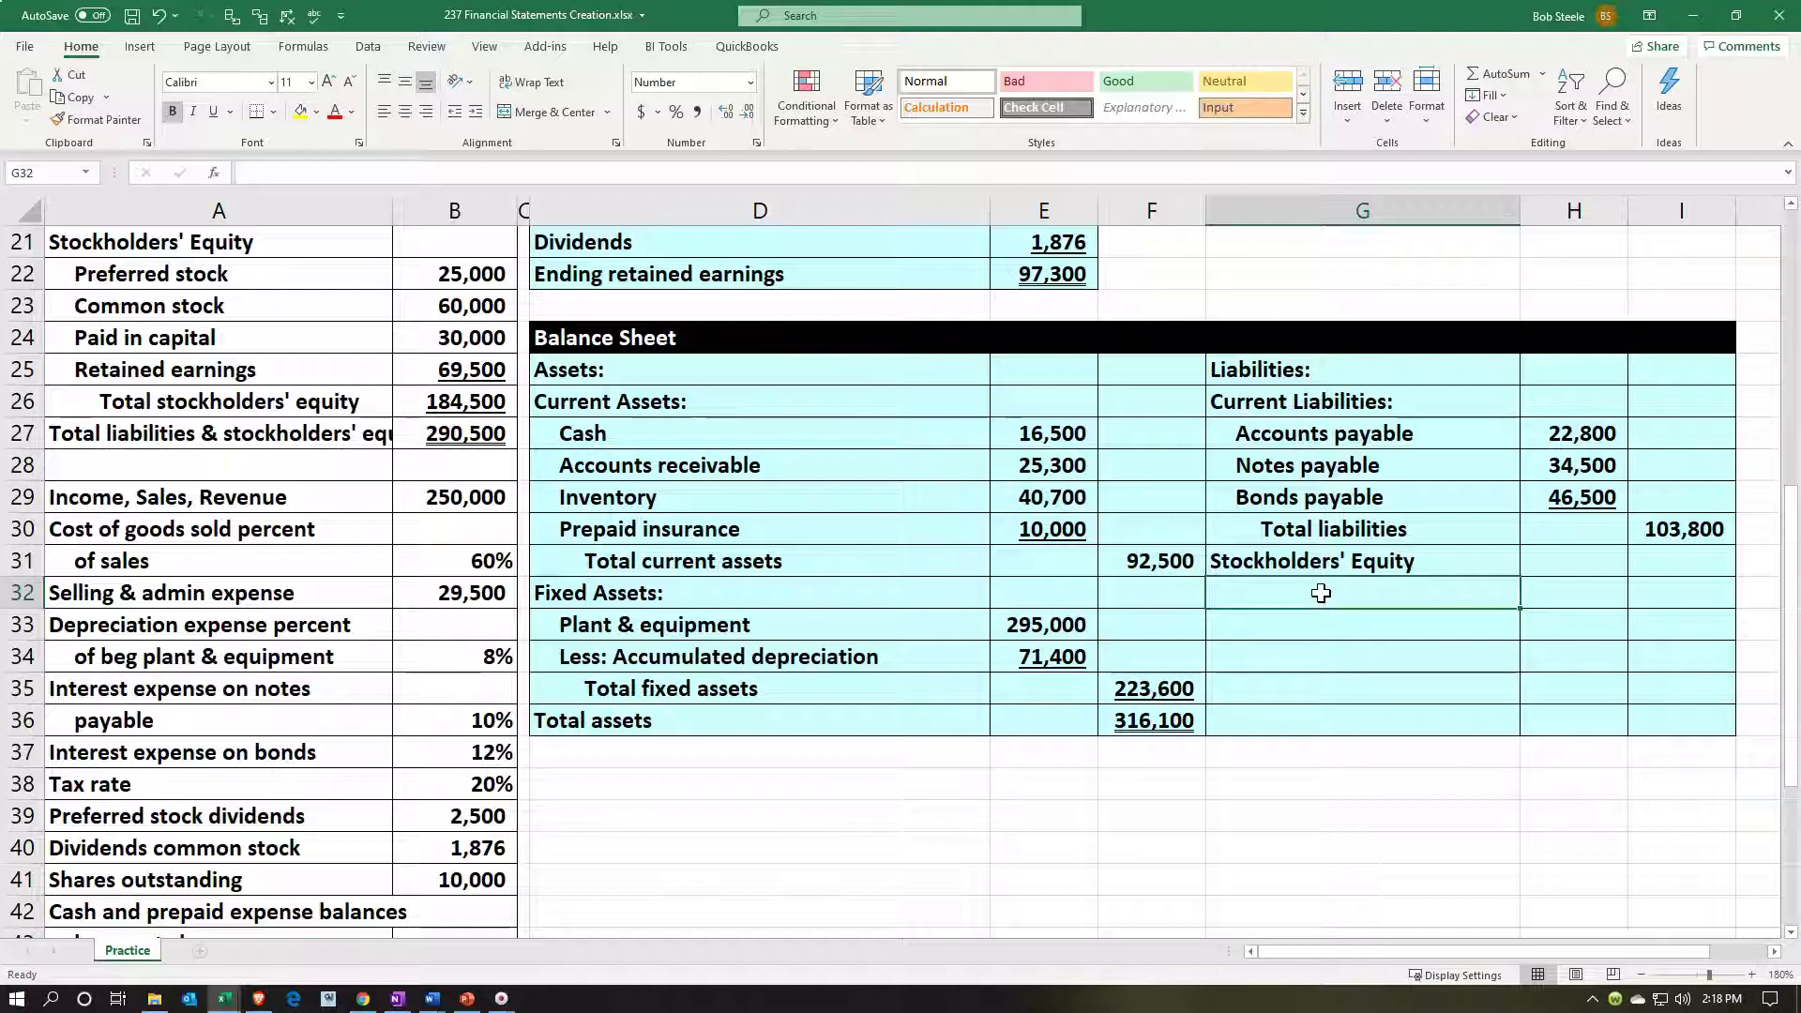
type("=")
key("Left")
key("Left")
key("Left")
key("Left")
key("Left")
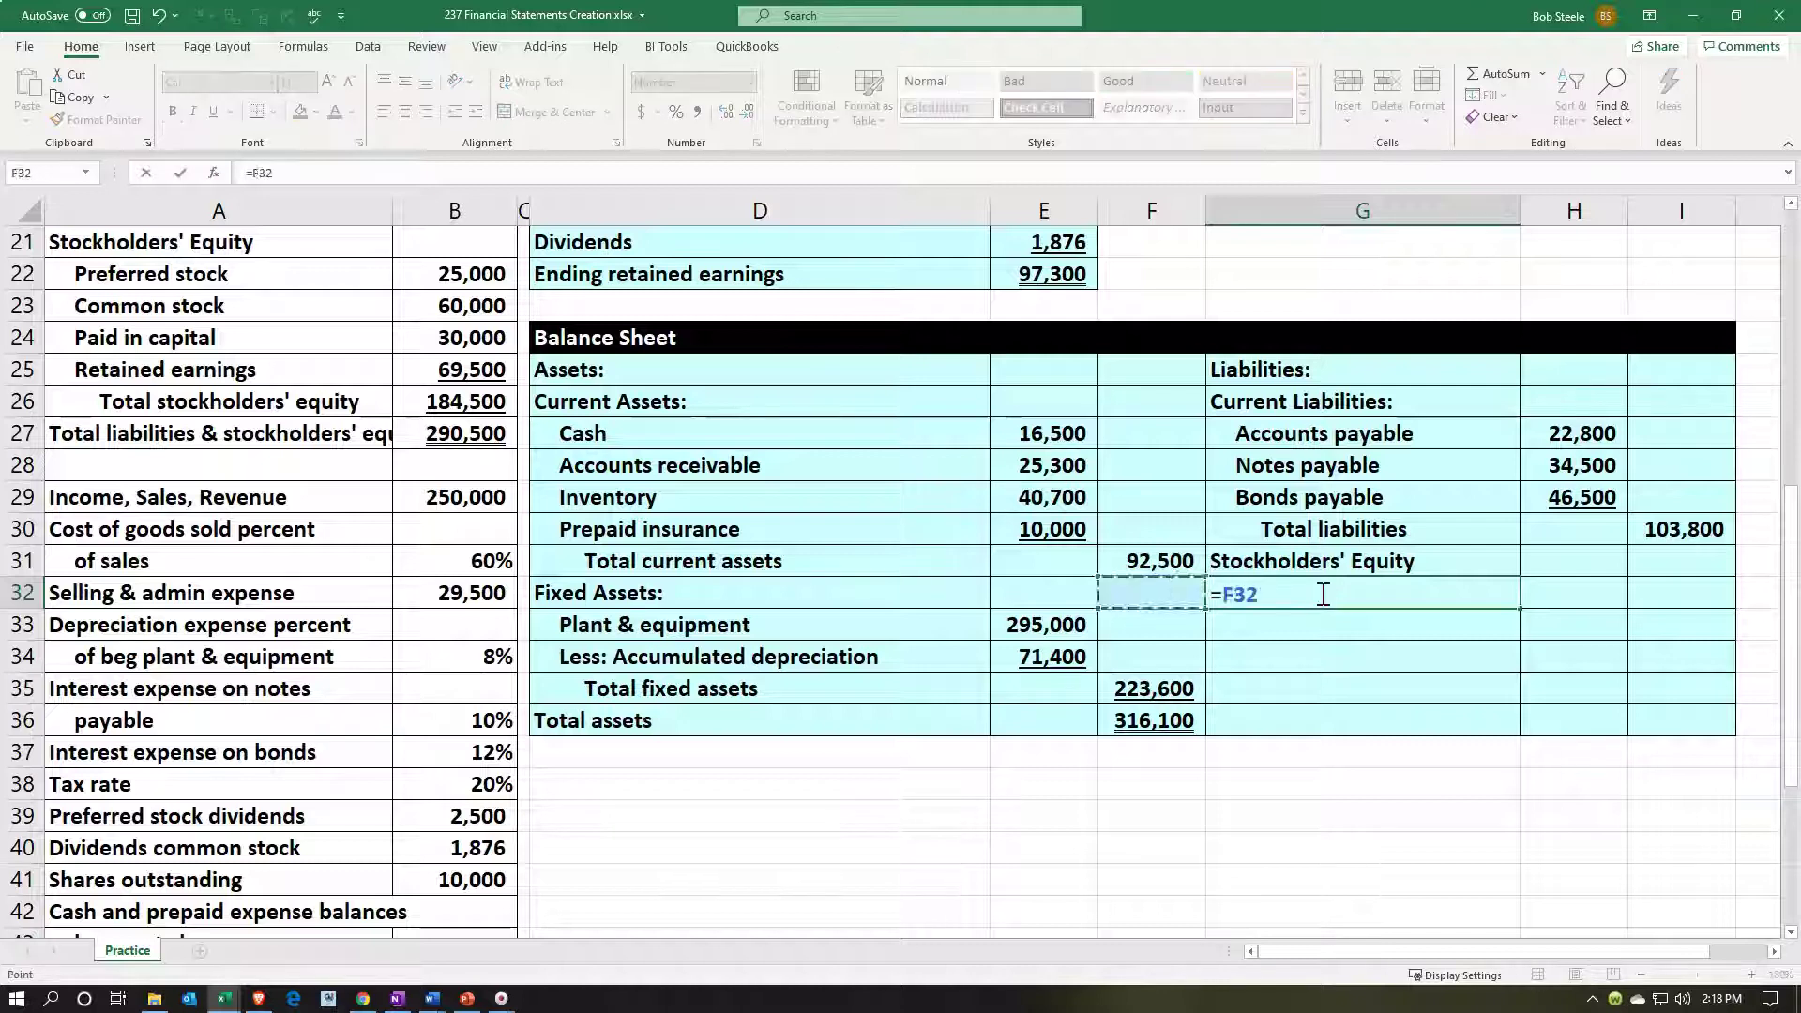
key("Up")
key("Up")
key("Up")
key("Up")
key("Up")
key("Up")
key("Up")
key("Up")
key("Up")
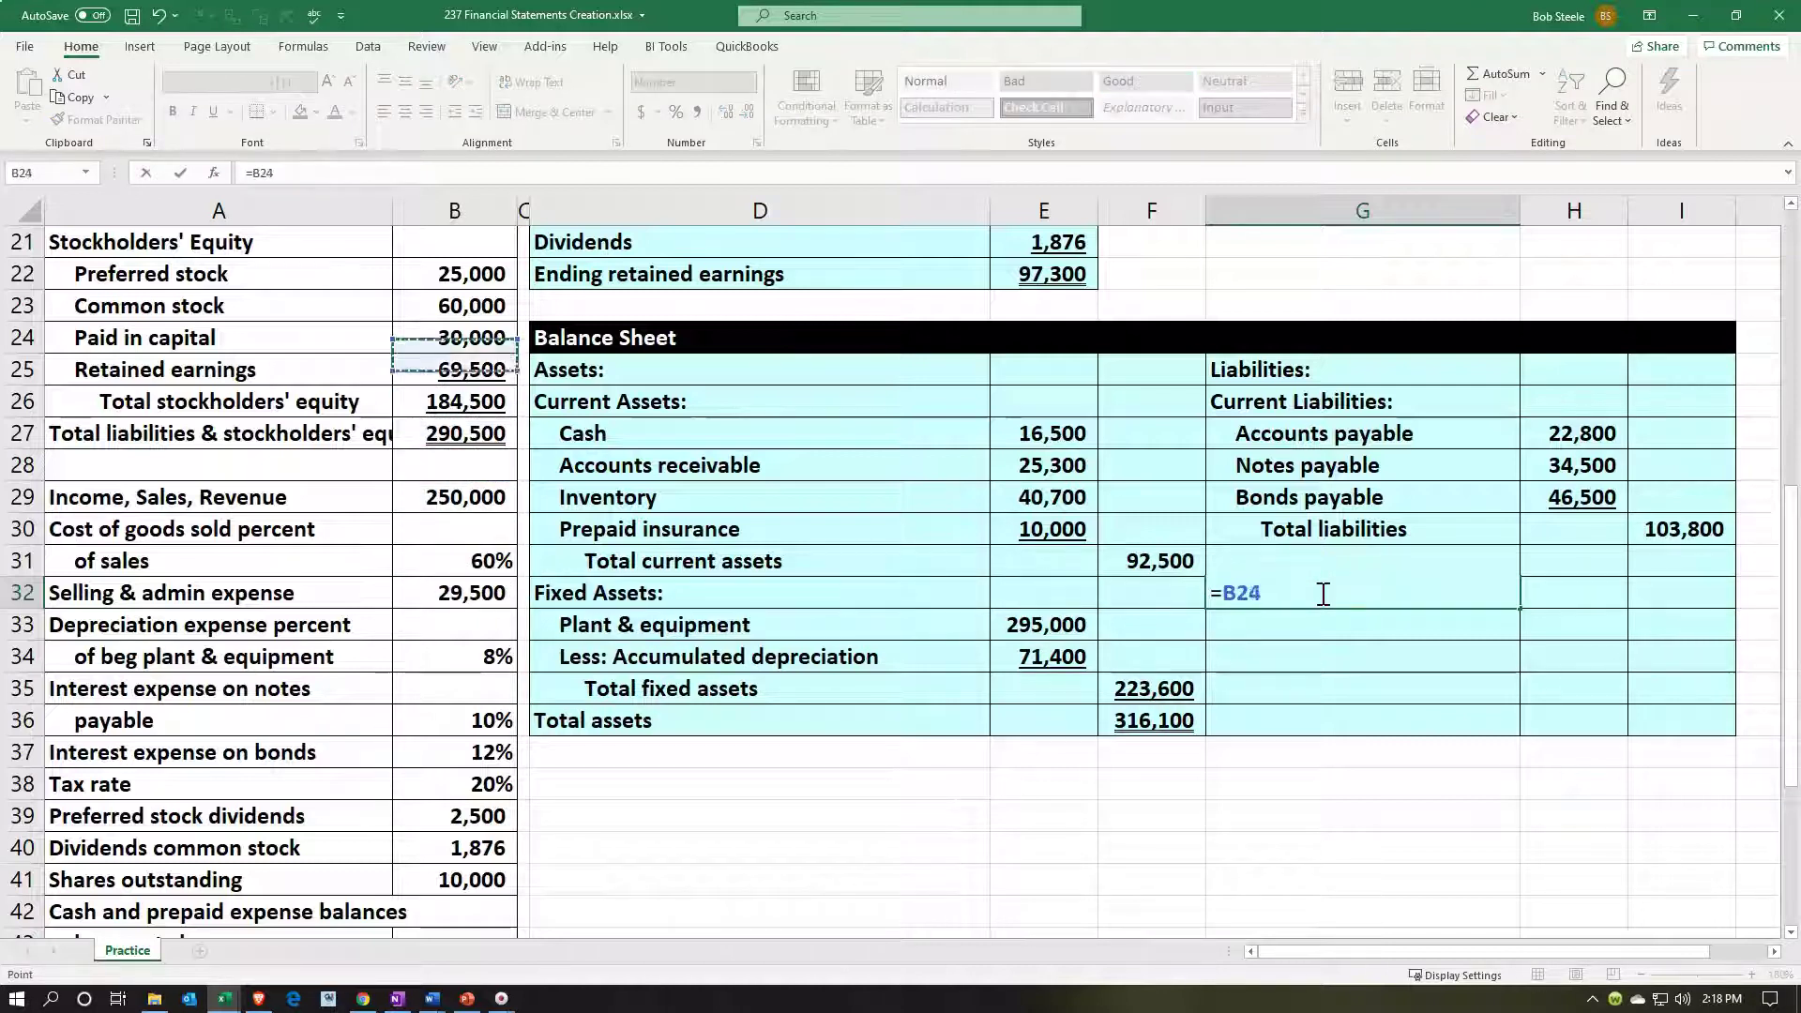
key("Left")
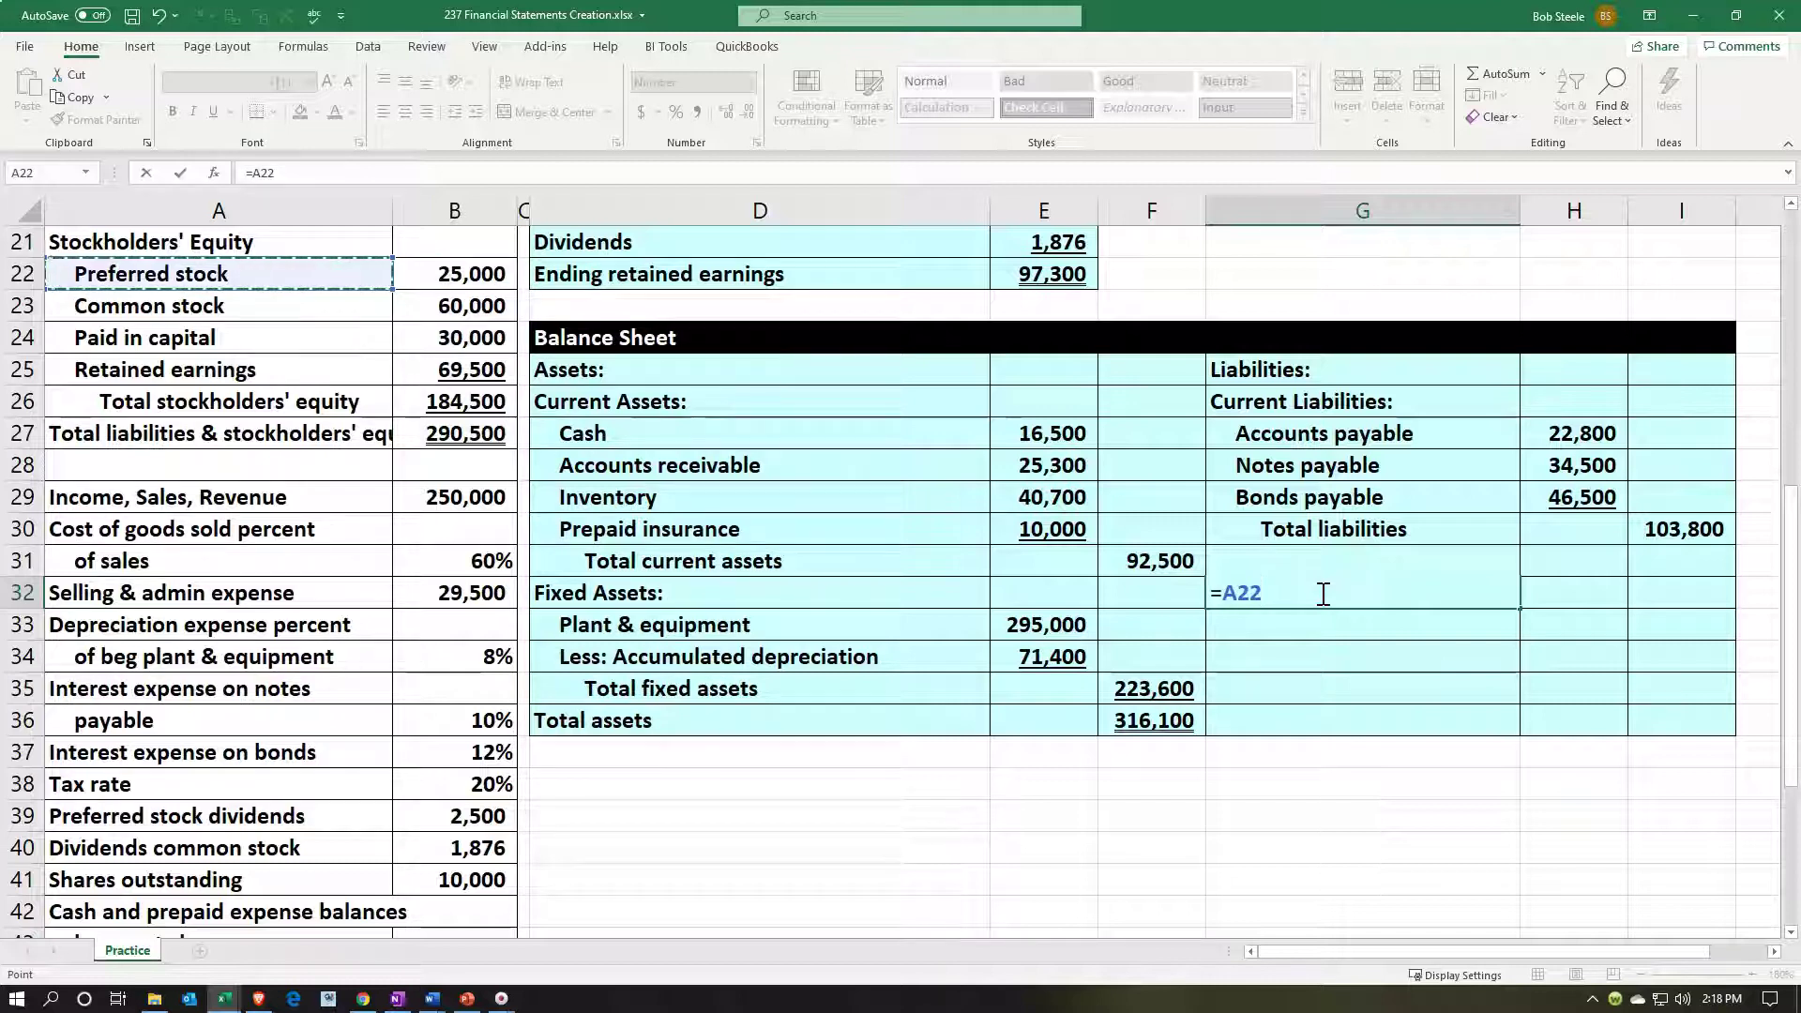
key("Return")
Step: Bring the beginning preferred stock balance into H32 with =B22
key("Right")
key("Up")
type("=")
key("Left")
key("Left")
key("Left")
key("Left")
key("Left")
key("Left")
key("Up")
key("Up")
key("Up")
key("Up")
key("Up")
key("Up")
key("Up")
key("Up")
key("Up")
key("Up")
key("Return")
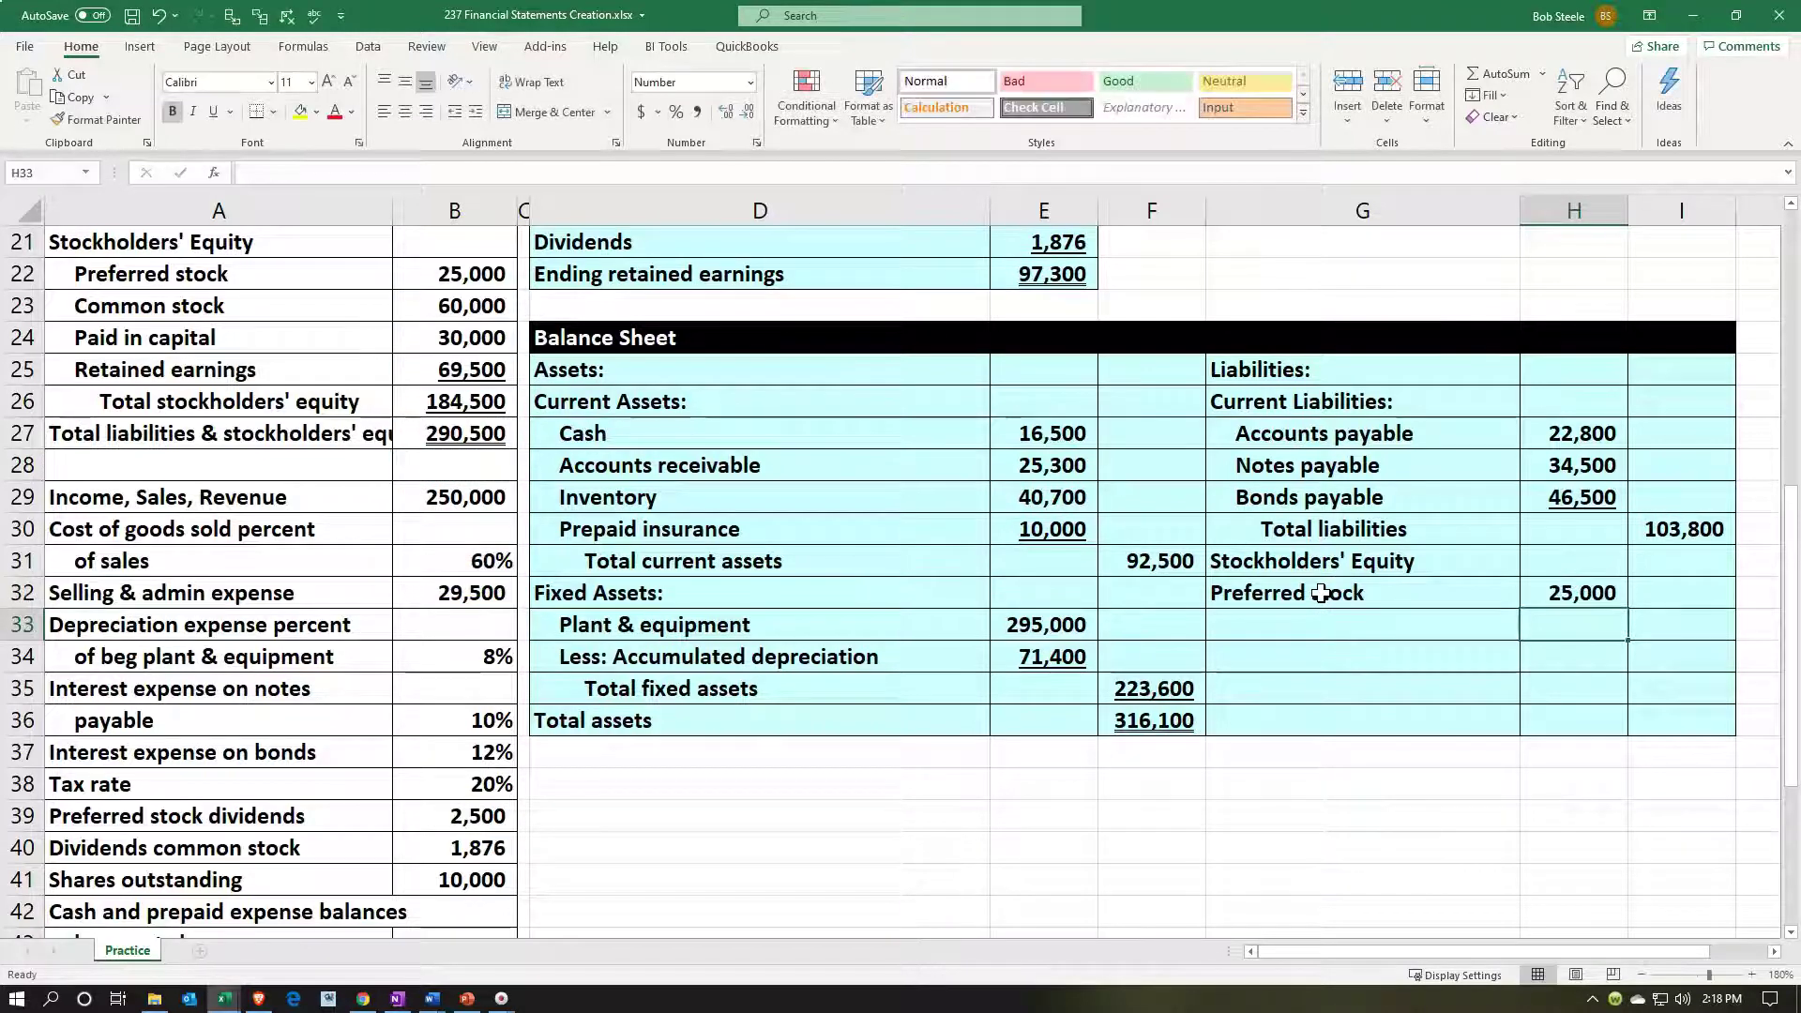
Step: Link the Common stock label into G33 below Preferred stock with +A23
key("Left")
type("+")
key("Left")
key("Left")
key("Left")
key("Left")
key("Left")
key("Up")
key("Up")
key("Up")
key("Up")
key("Up")
key("Up")
key("Up")
key("Up")
key("Up")
key("Up")
key("Left")
key("Return")
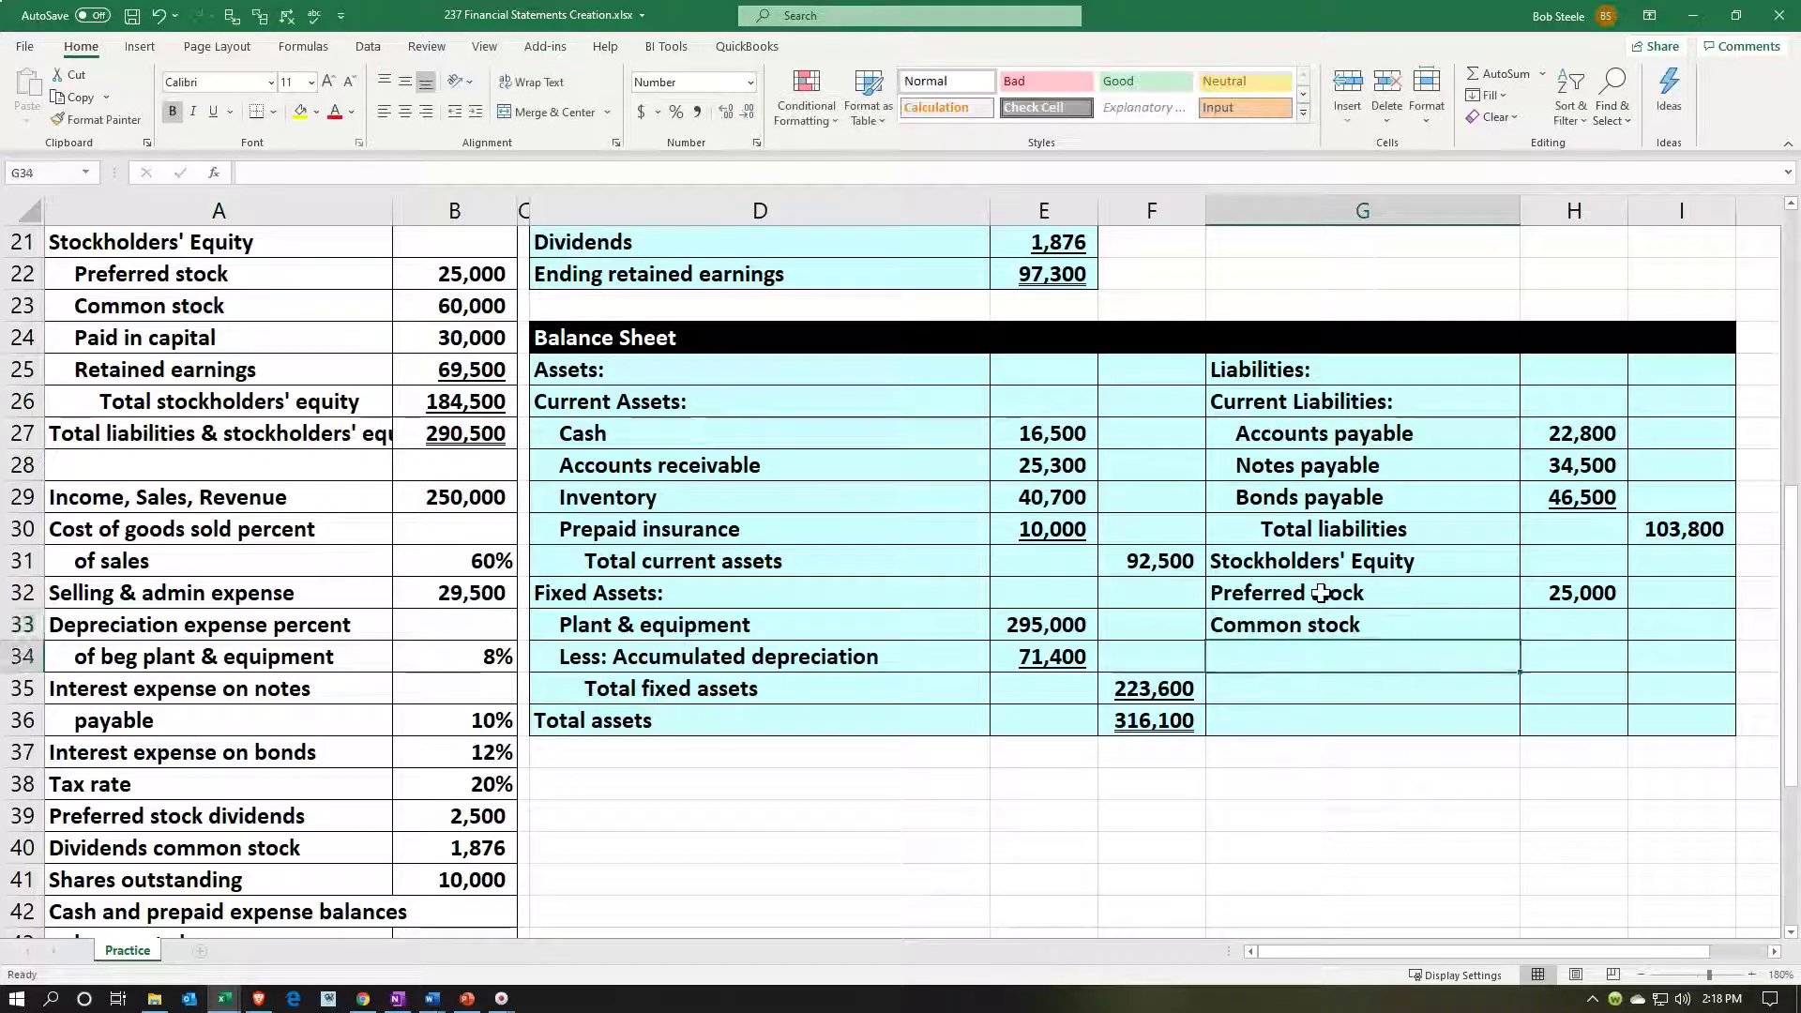
Step: Bring the beginning common stock balance into H33 with +B23
key("Right")
key("Up")
type("+")
key("Left")
key("Left")
key("Left")
key("Left")
key("Left")
key("Left")
key("Up")
key("Up")
key("Up")
key("Up")
key("Up")
key("Up")
key("Up")
key("Up")
key("Up")
key("Up")
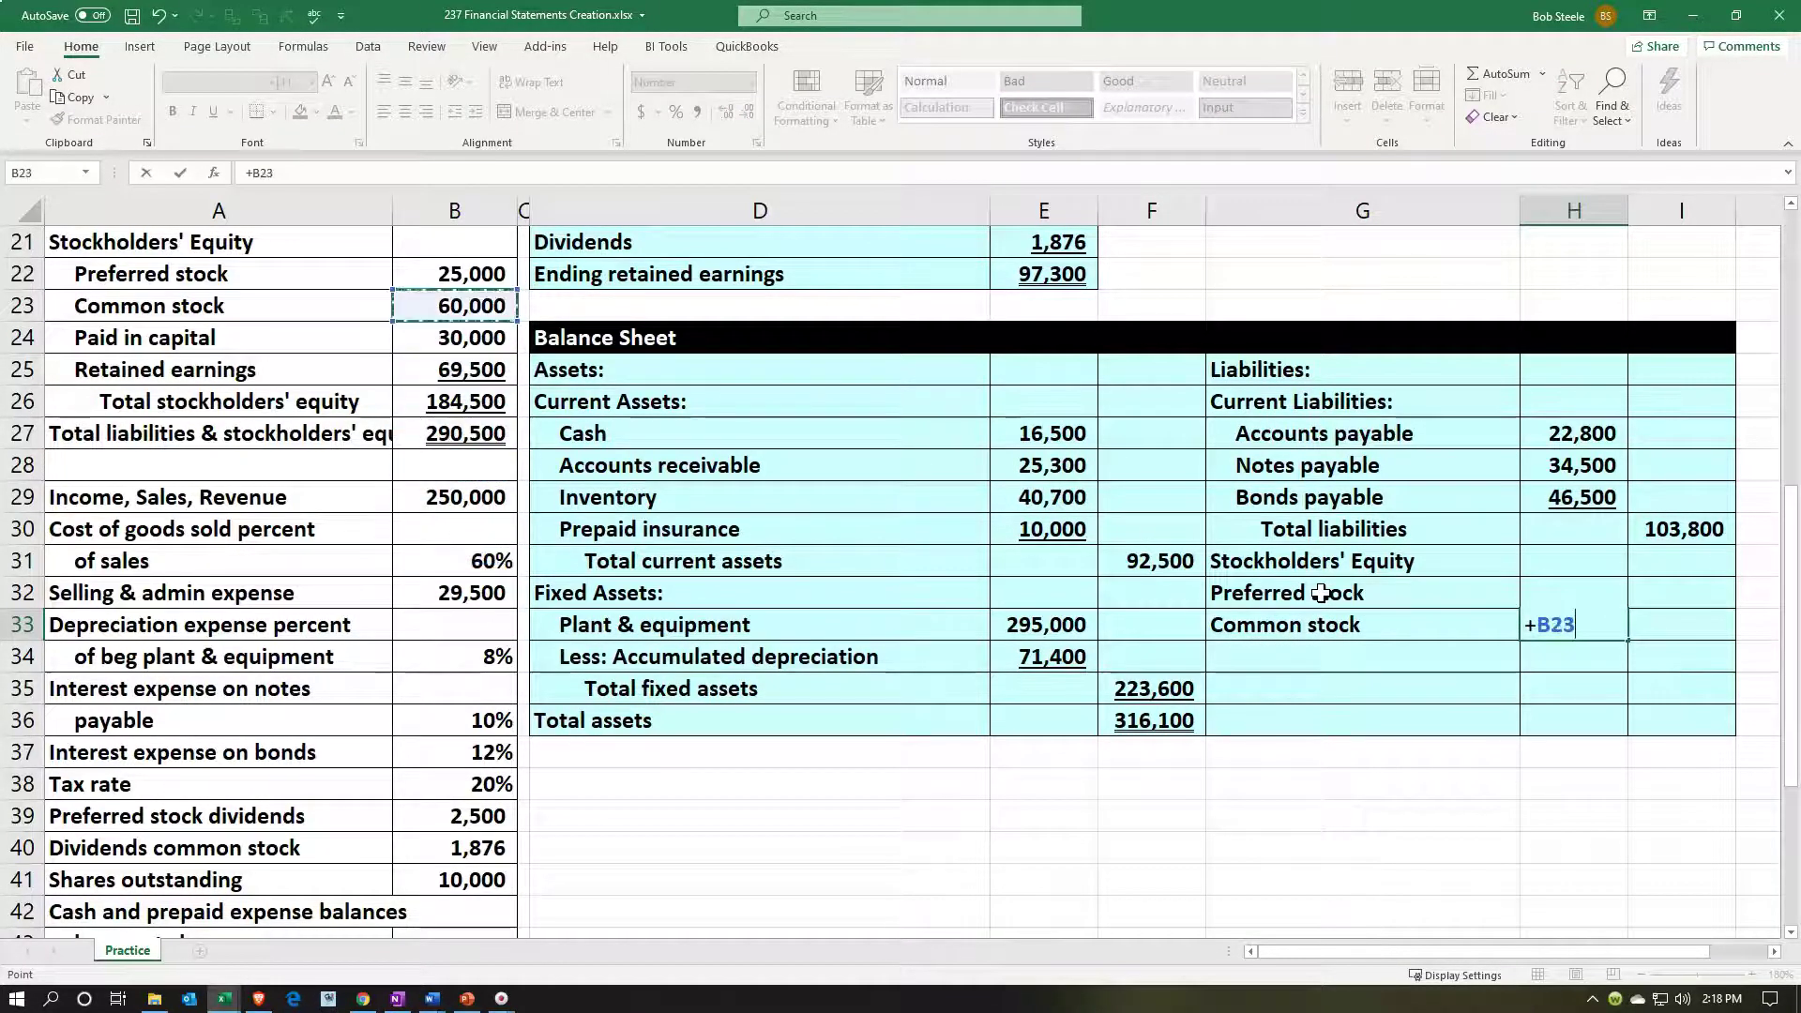
key("Return")
Step: Enter the label "Paid in capital" in G34 below Common stock
key("Left")
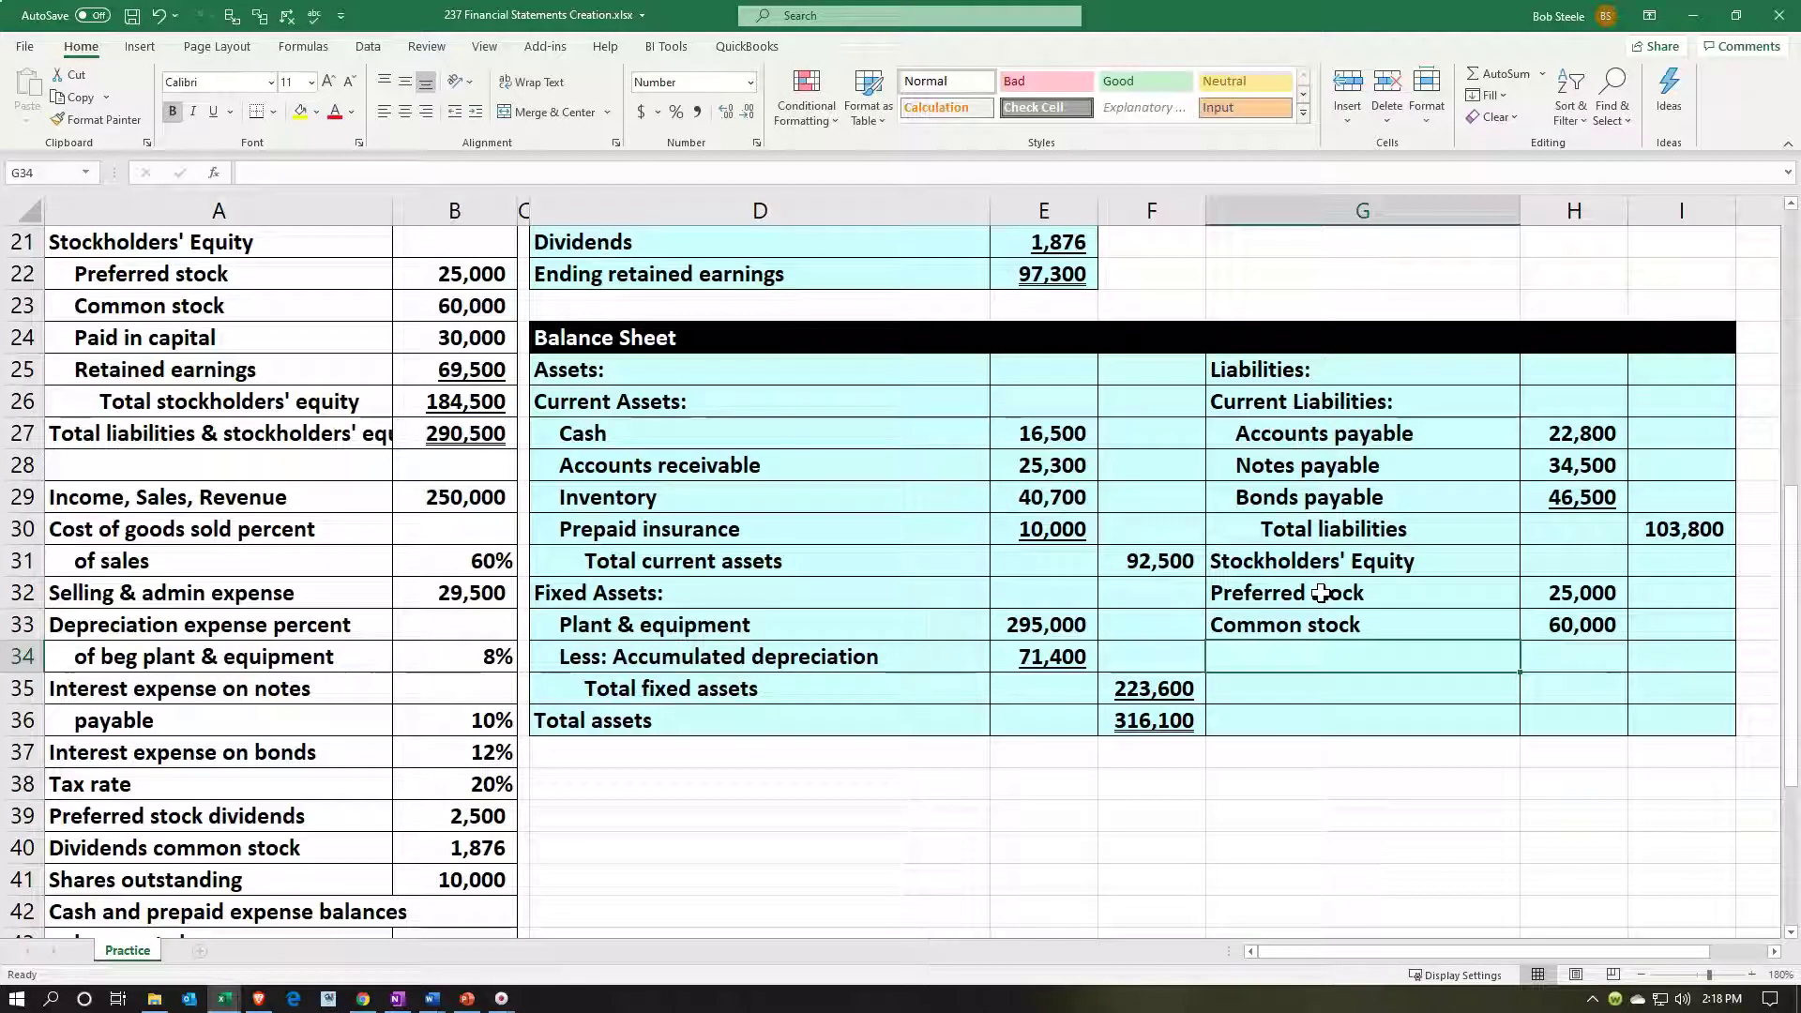
type("Pai")
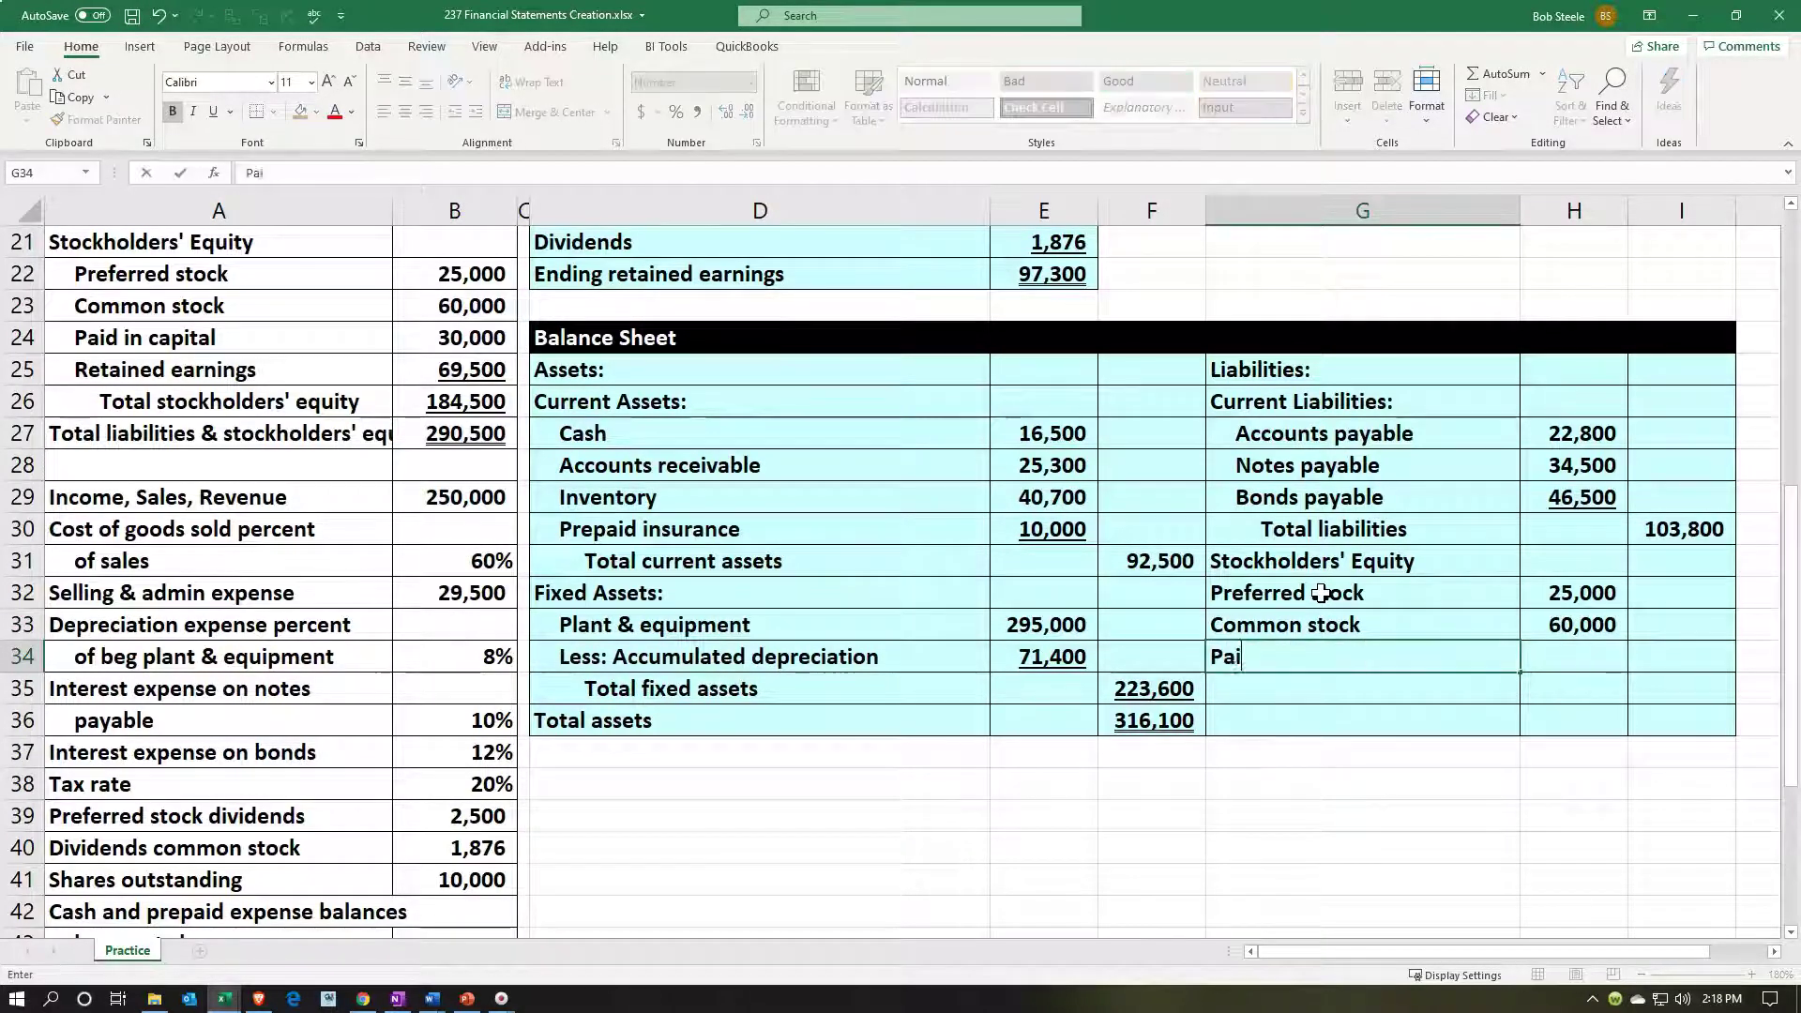
type("d in capital")
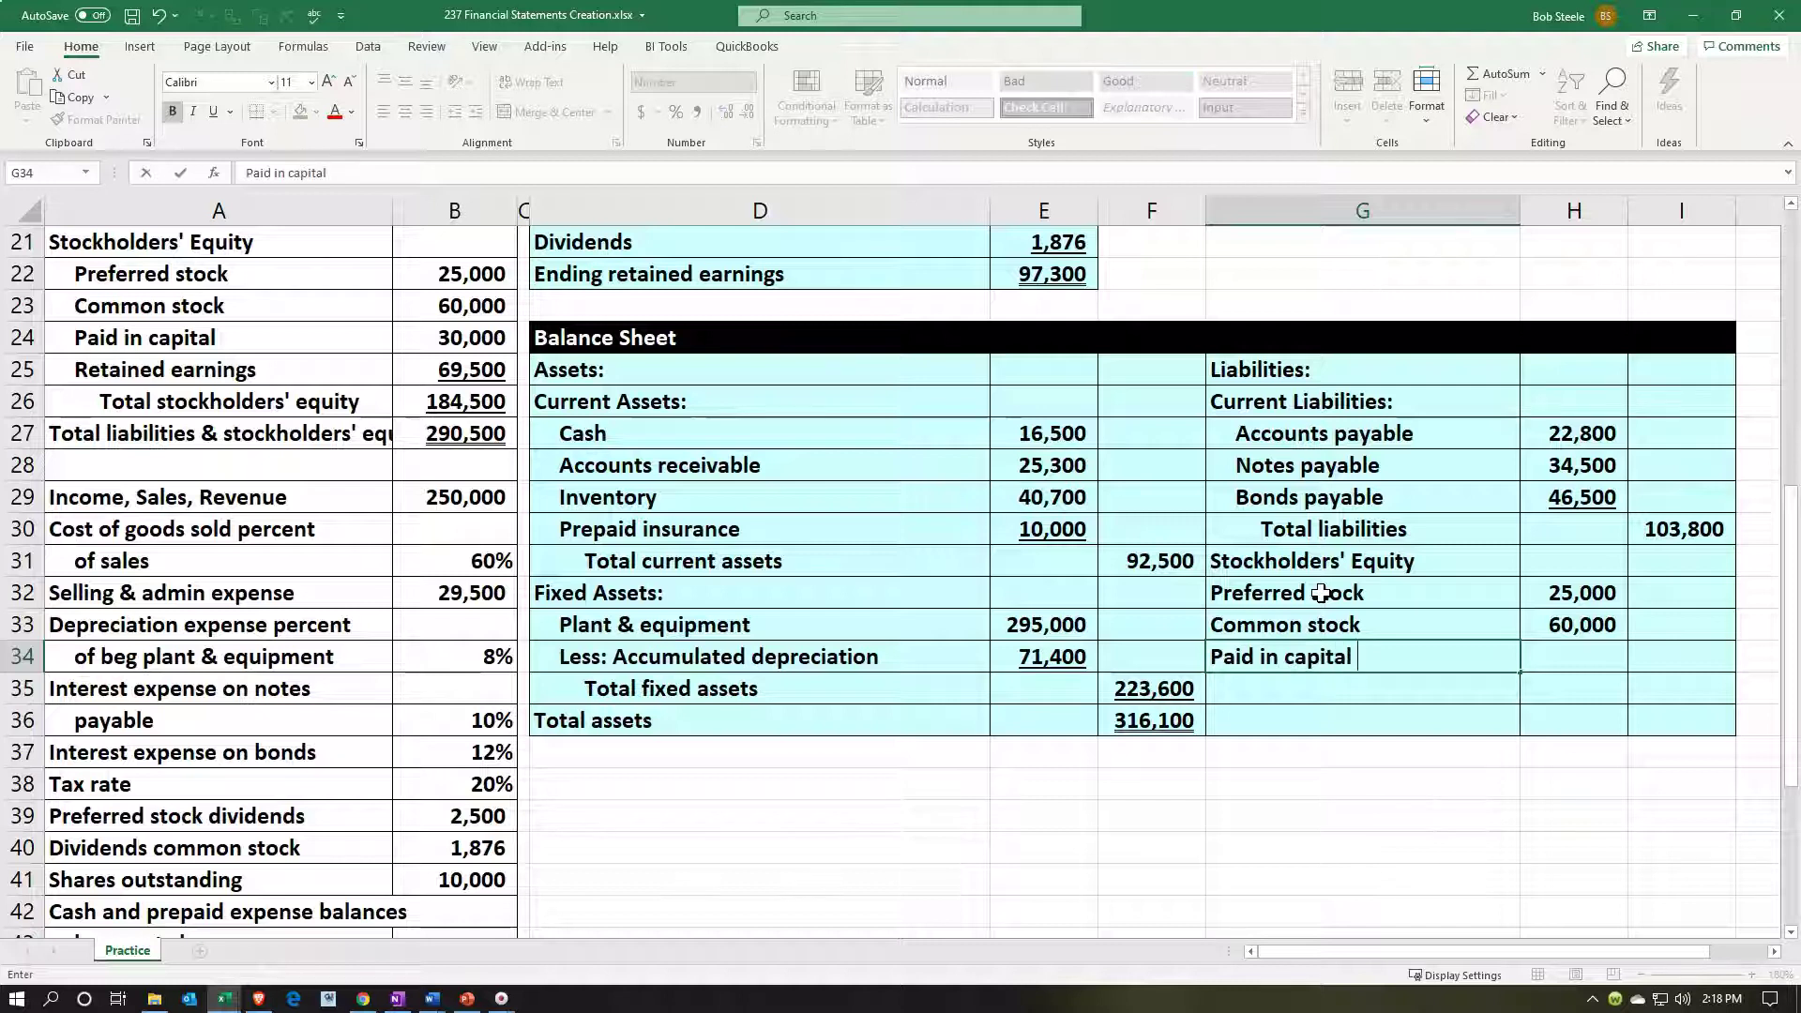
key("Tab")
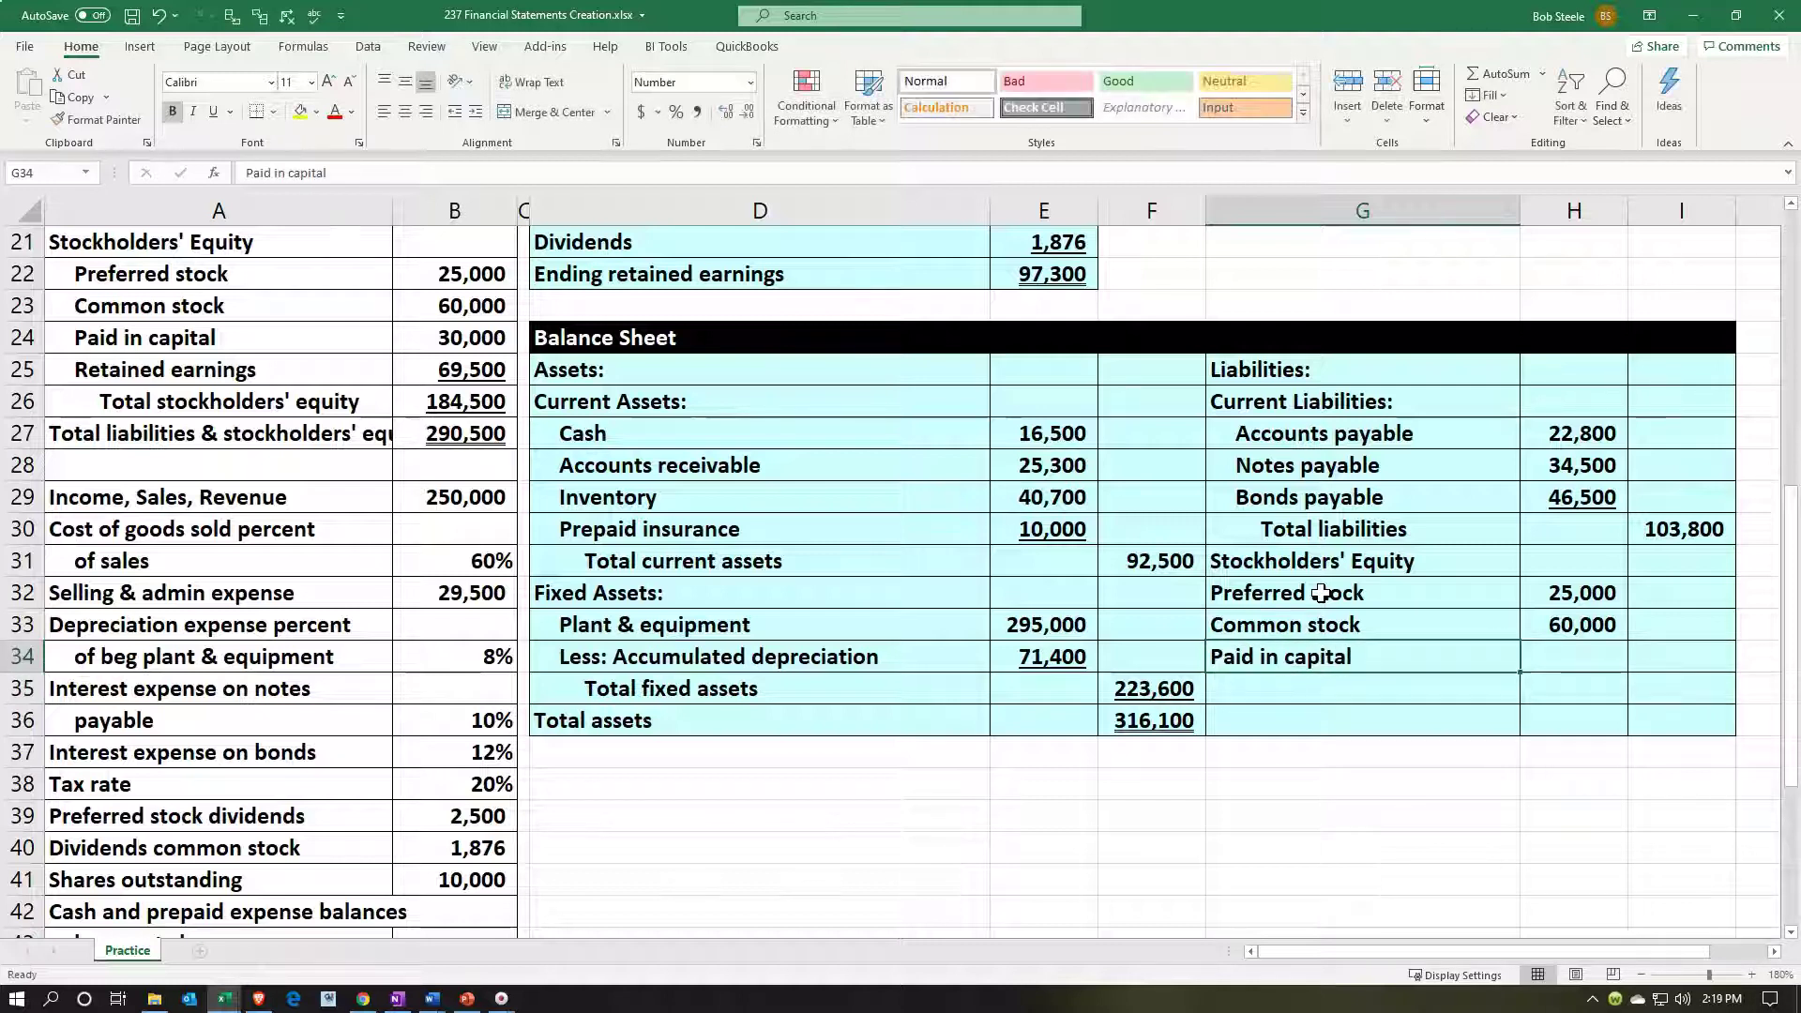
Step: Link H34 to the beginning paid in capital balance in B24
type("+")
key("Left")
key("Left")
key("Left")
key("Left")
key("Left")
key("Up")
key("Up")
key("Up")
key("Up")
key("Up")
key("Up")
key("Up")
key("Up")
key("Up")
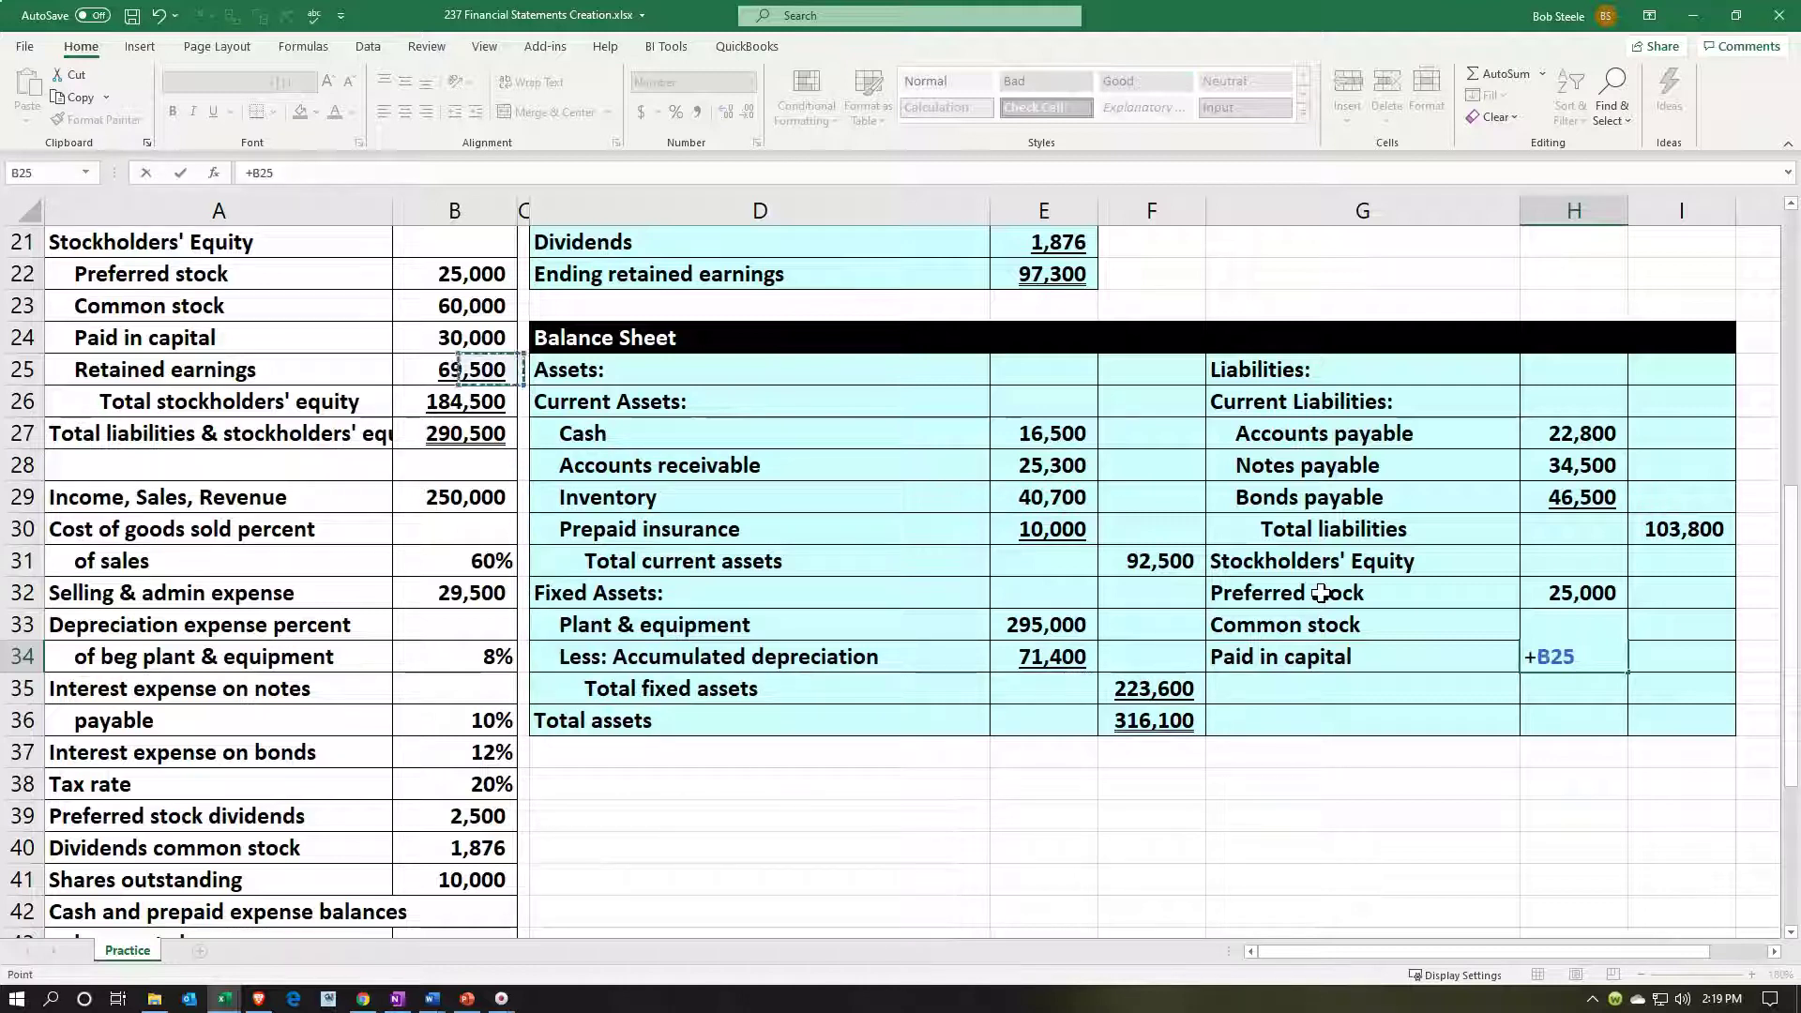
key("Left")
key("Return")
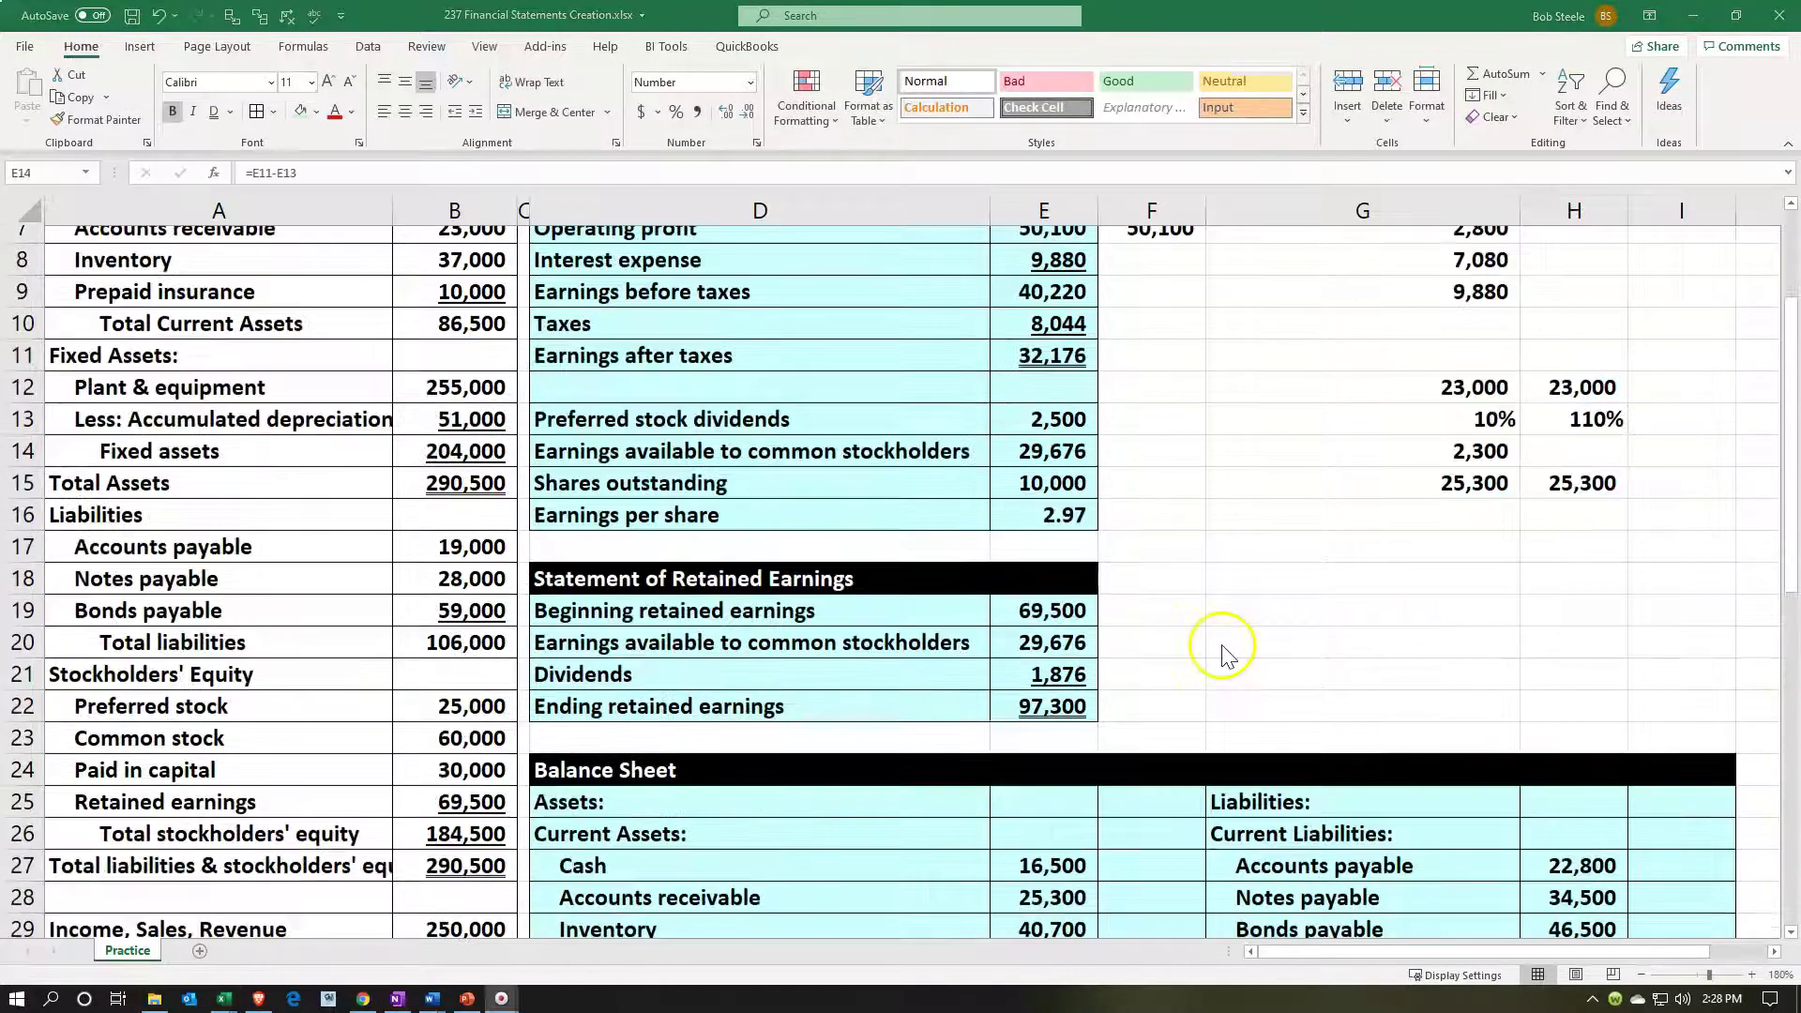
scroll(1572, 703, "down", 3)
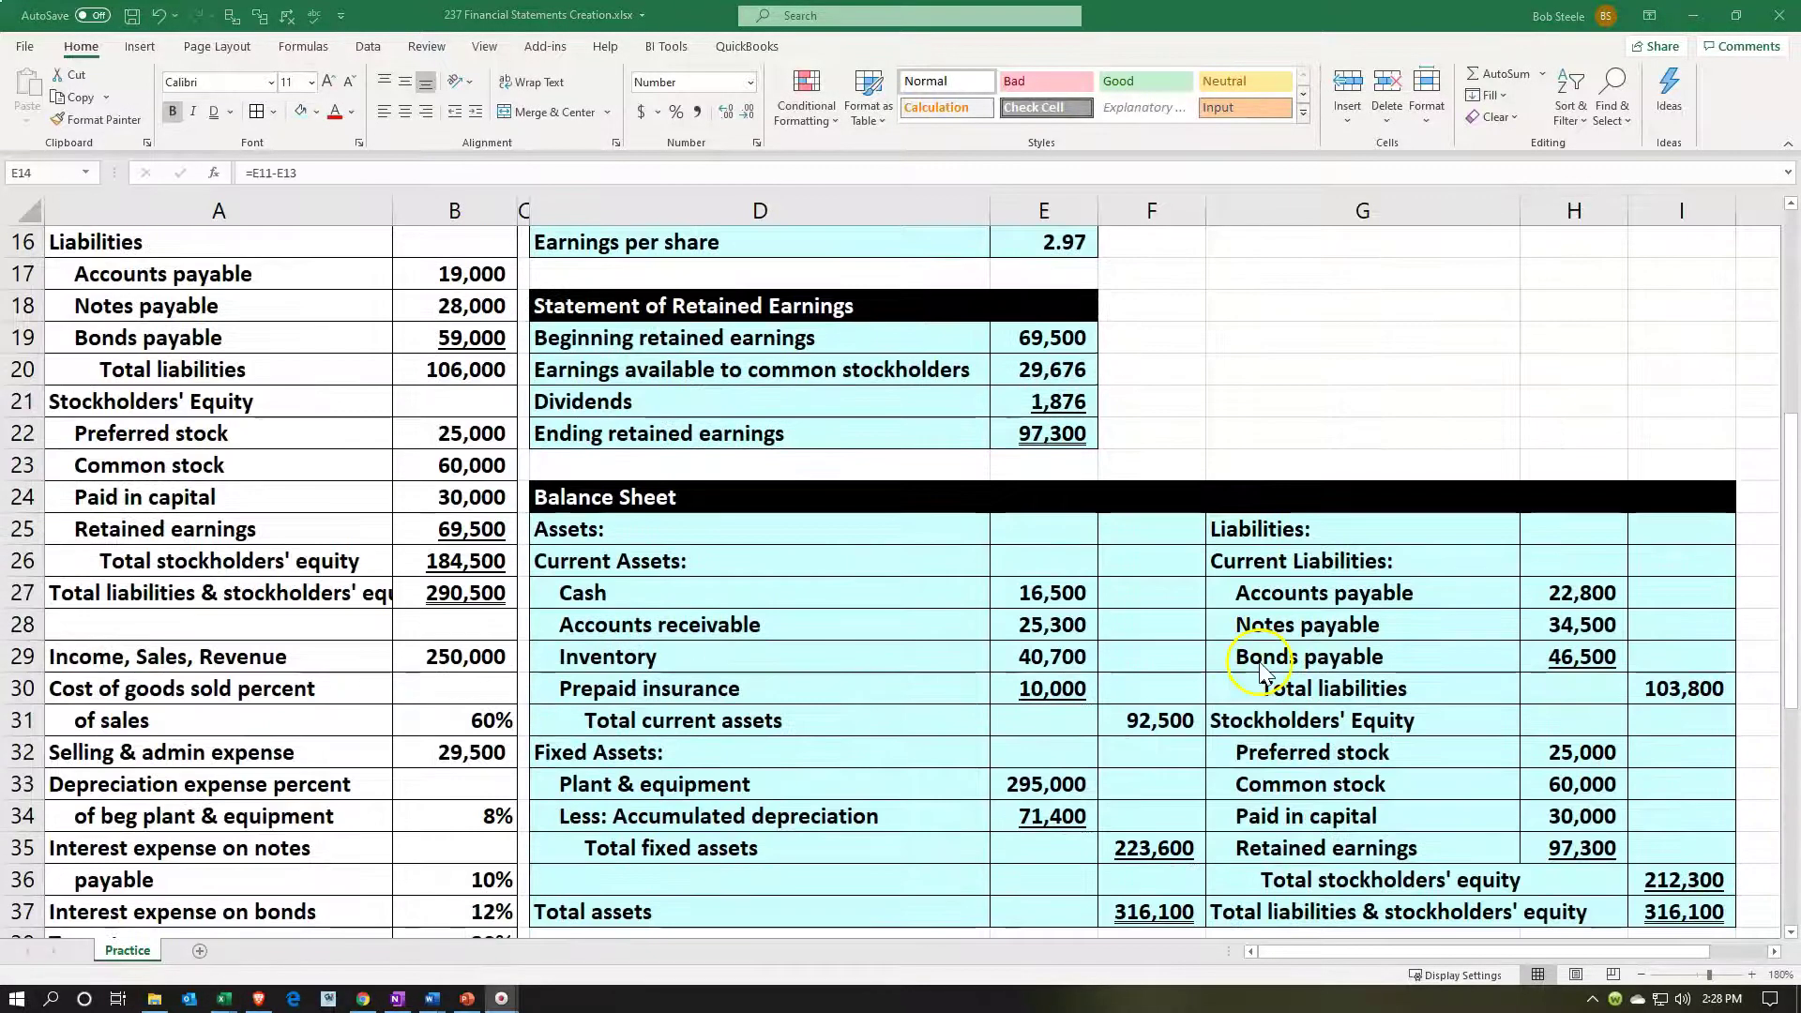
left_click(1572, 717)
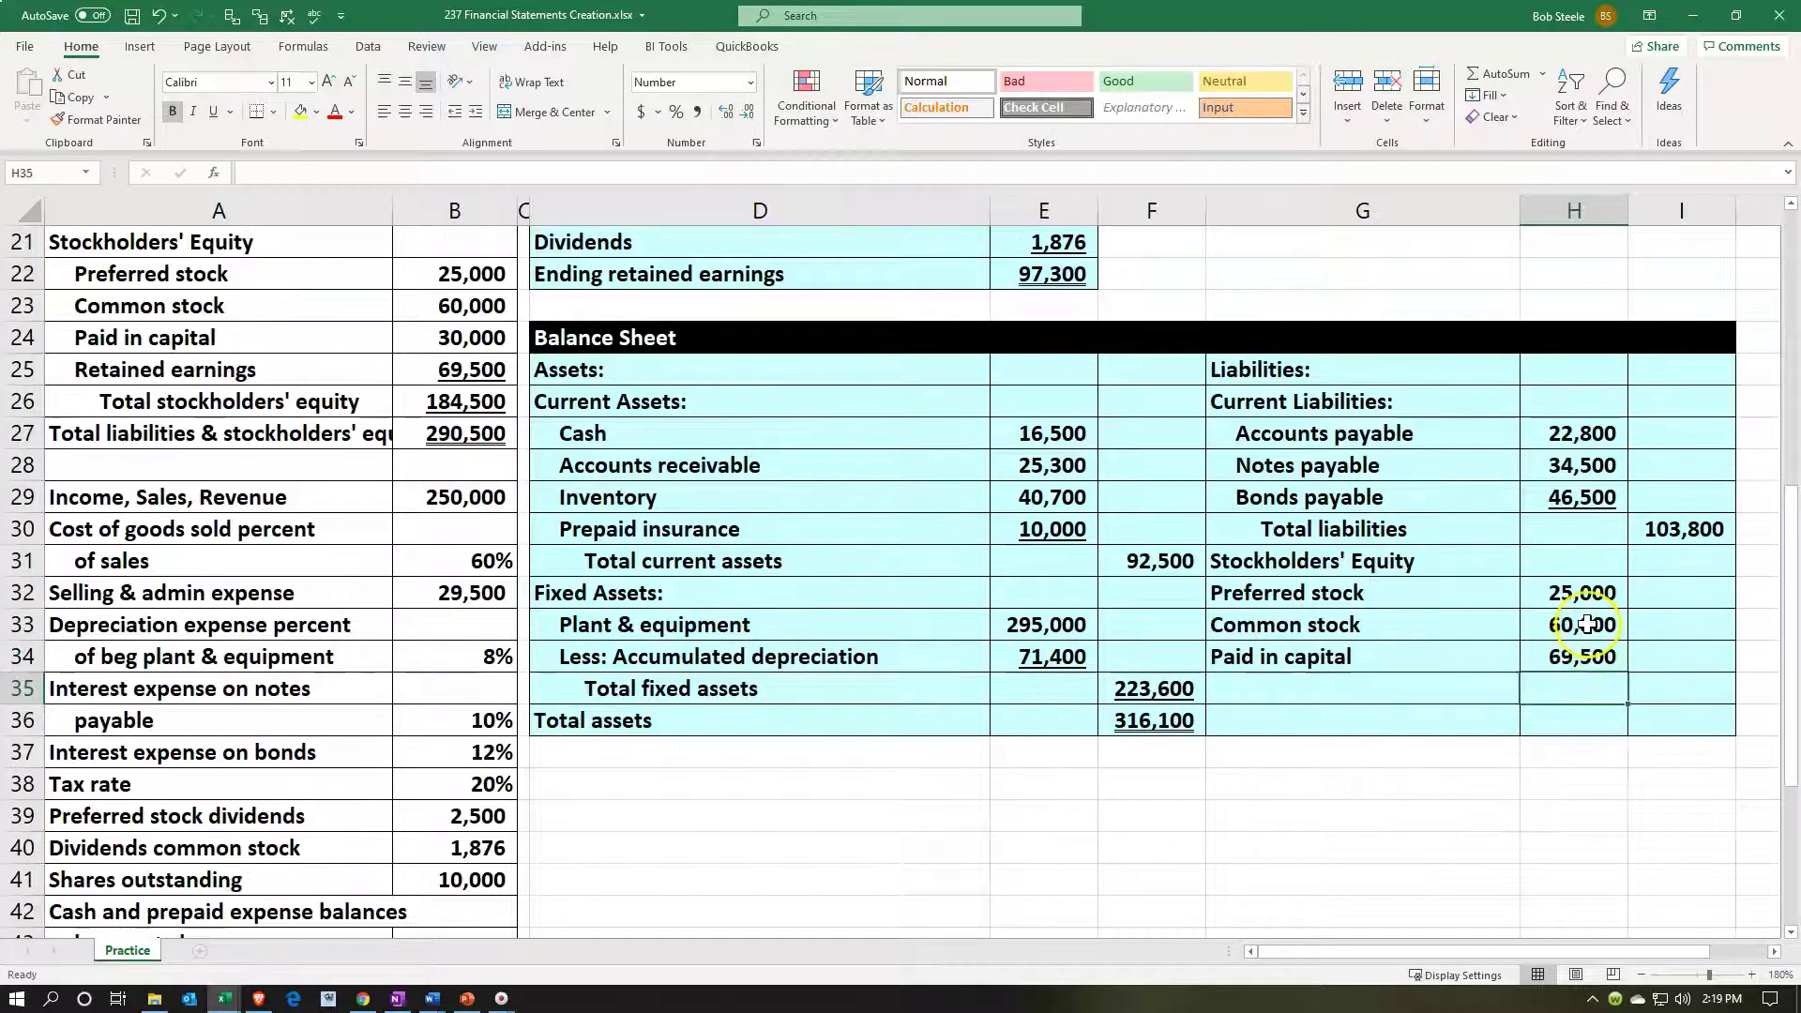
left_click_drag(1585, 624, 1585, 656)
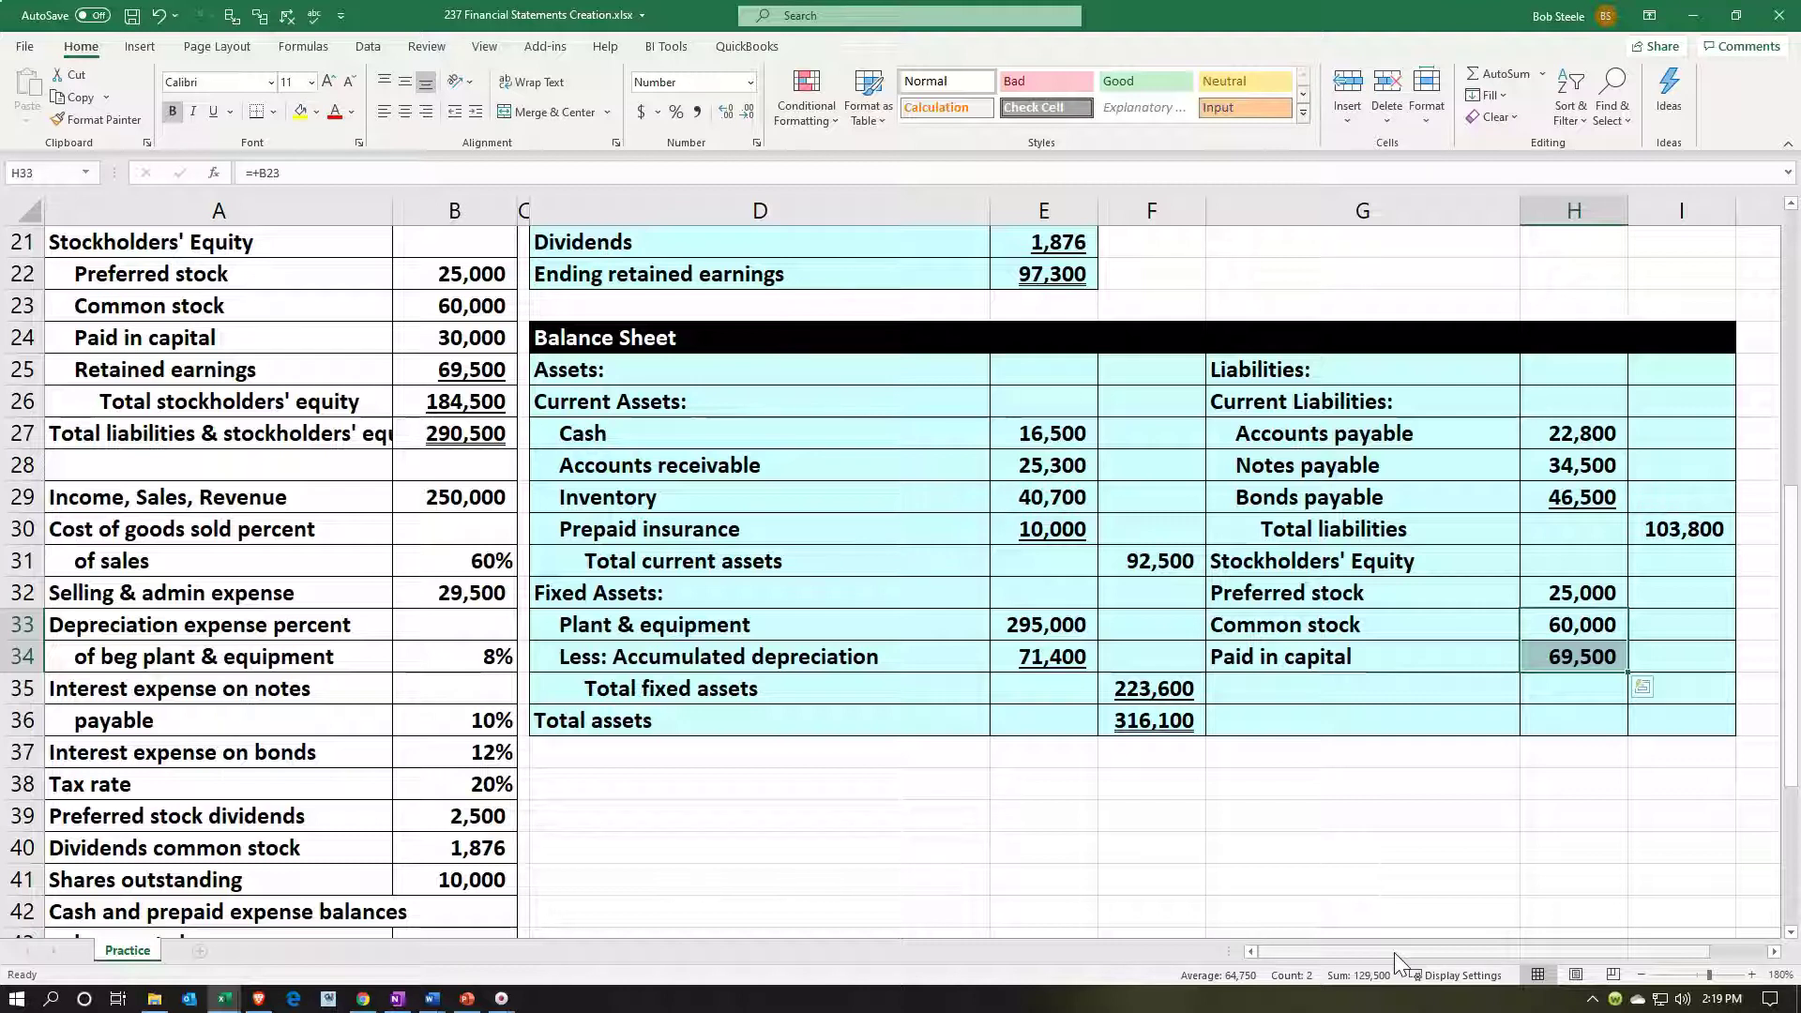
Step: Link the Retained earnings label into G35 below Paid in capital with +A25
left_click(1369, 690)
type("+")
key("Left")
key("Left")
key("Left")
key("Left")
key("Left")
key("Left")
key("Up")
key("Up")
key("Up")
key("Up")
key("Up")
key("Up")
key("Up")
key("Up")
key("Up")
key("Up")
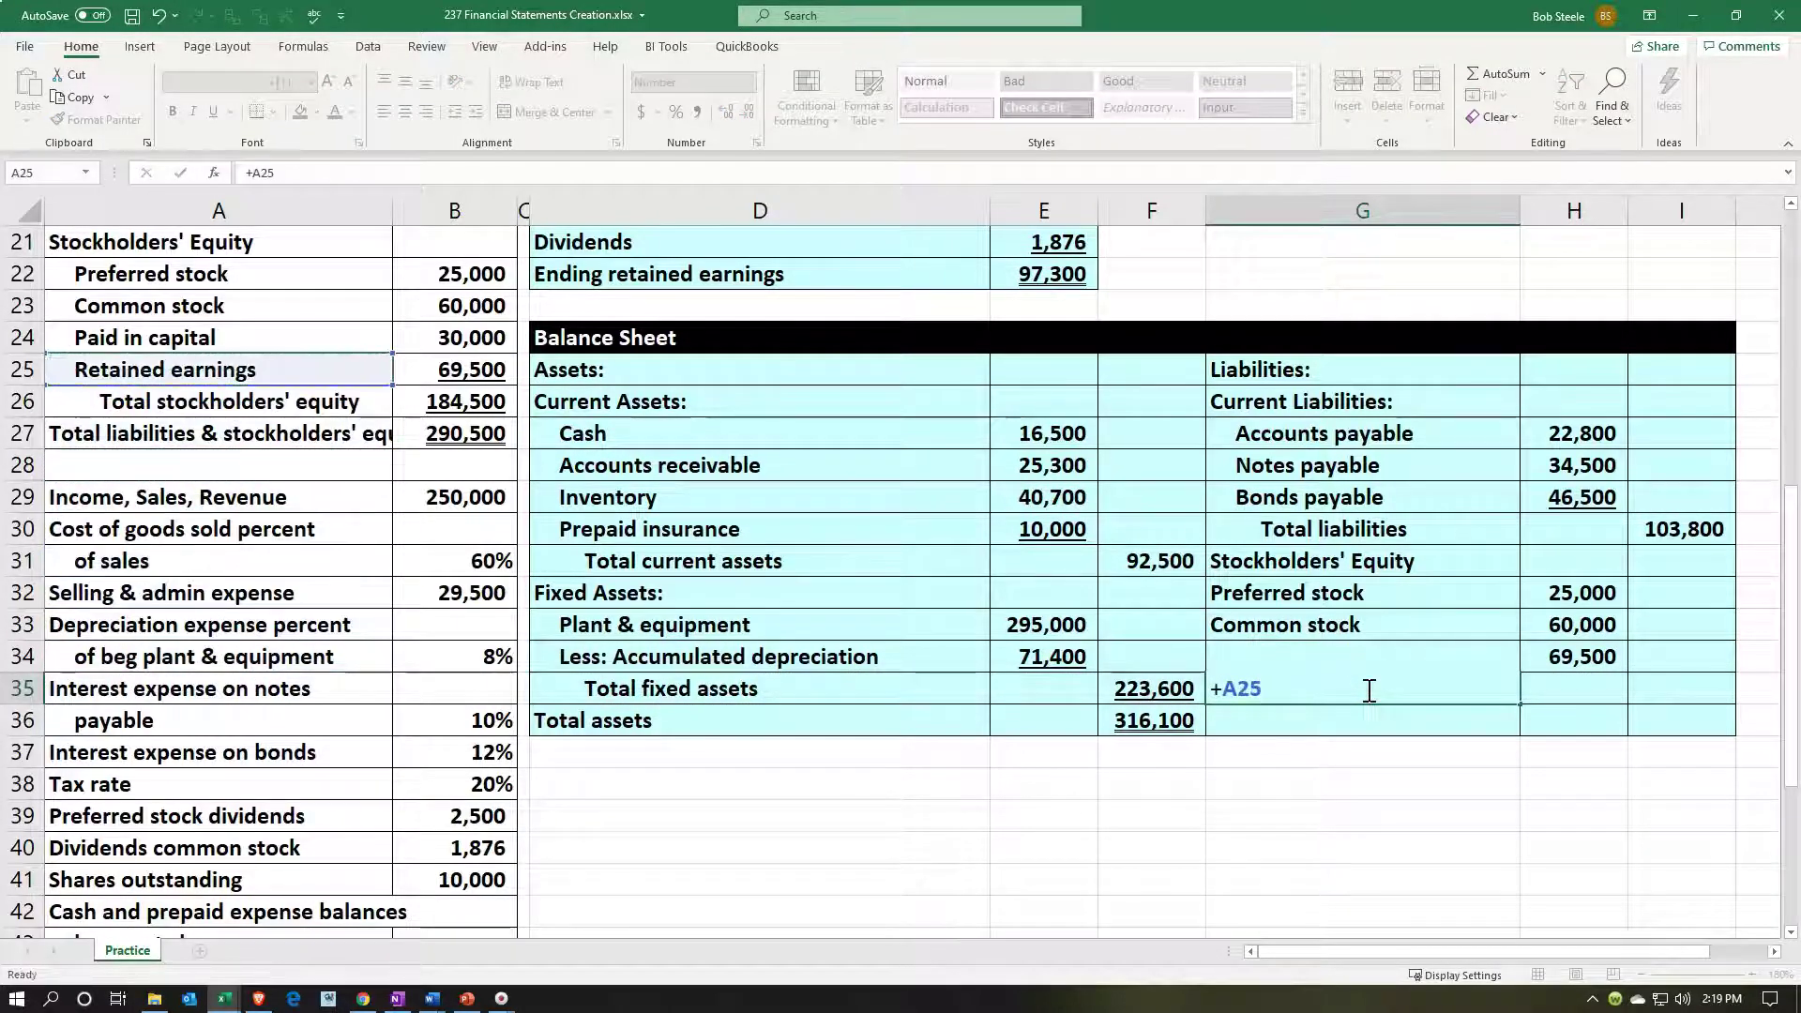
key("Return")
left_click(1369, 690)
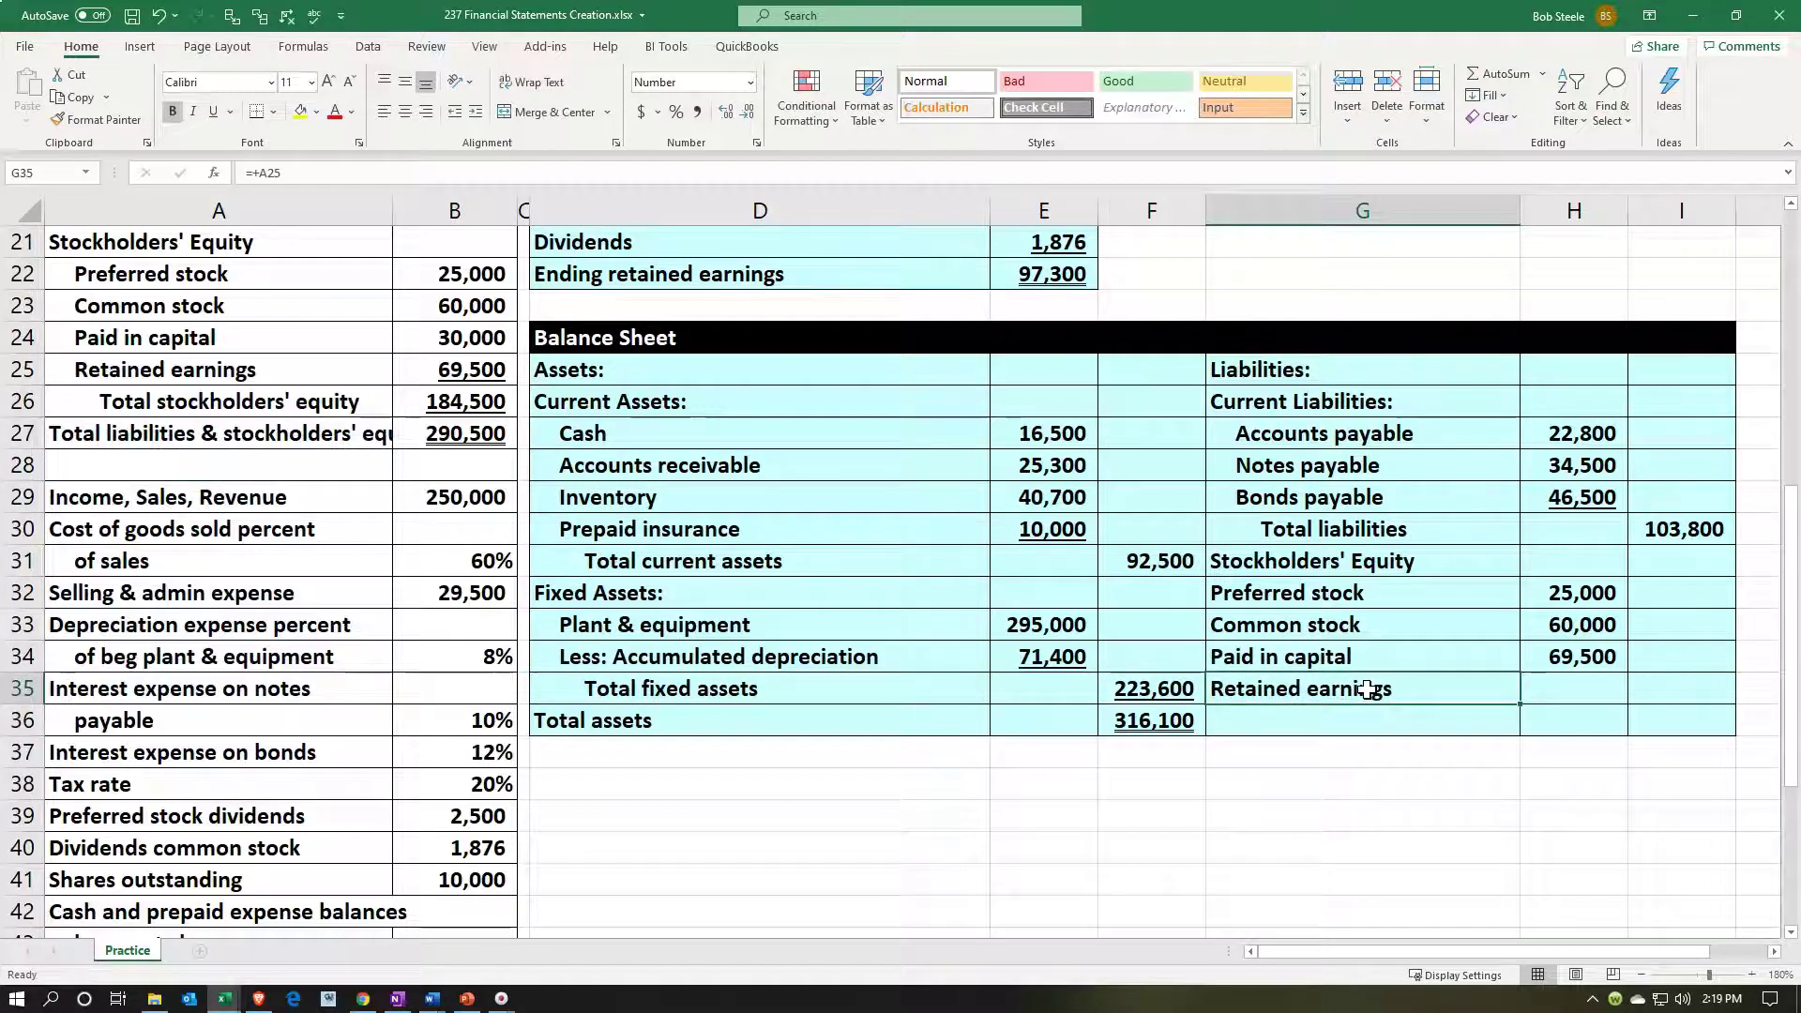
Step: Link H35 to the ending retained earnings from the Statement of Retained Earnings with =E22
key("Right")
scroll(1326, 522, "up", 1)
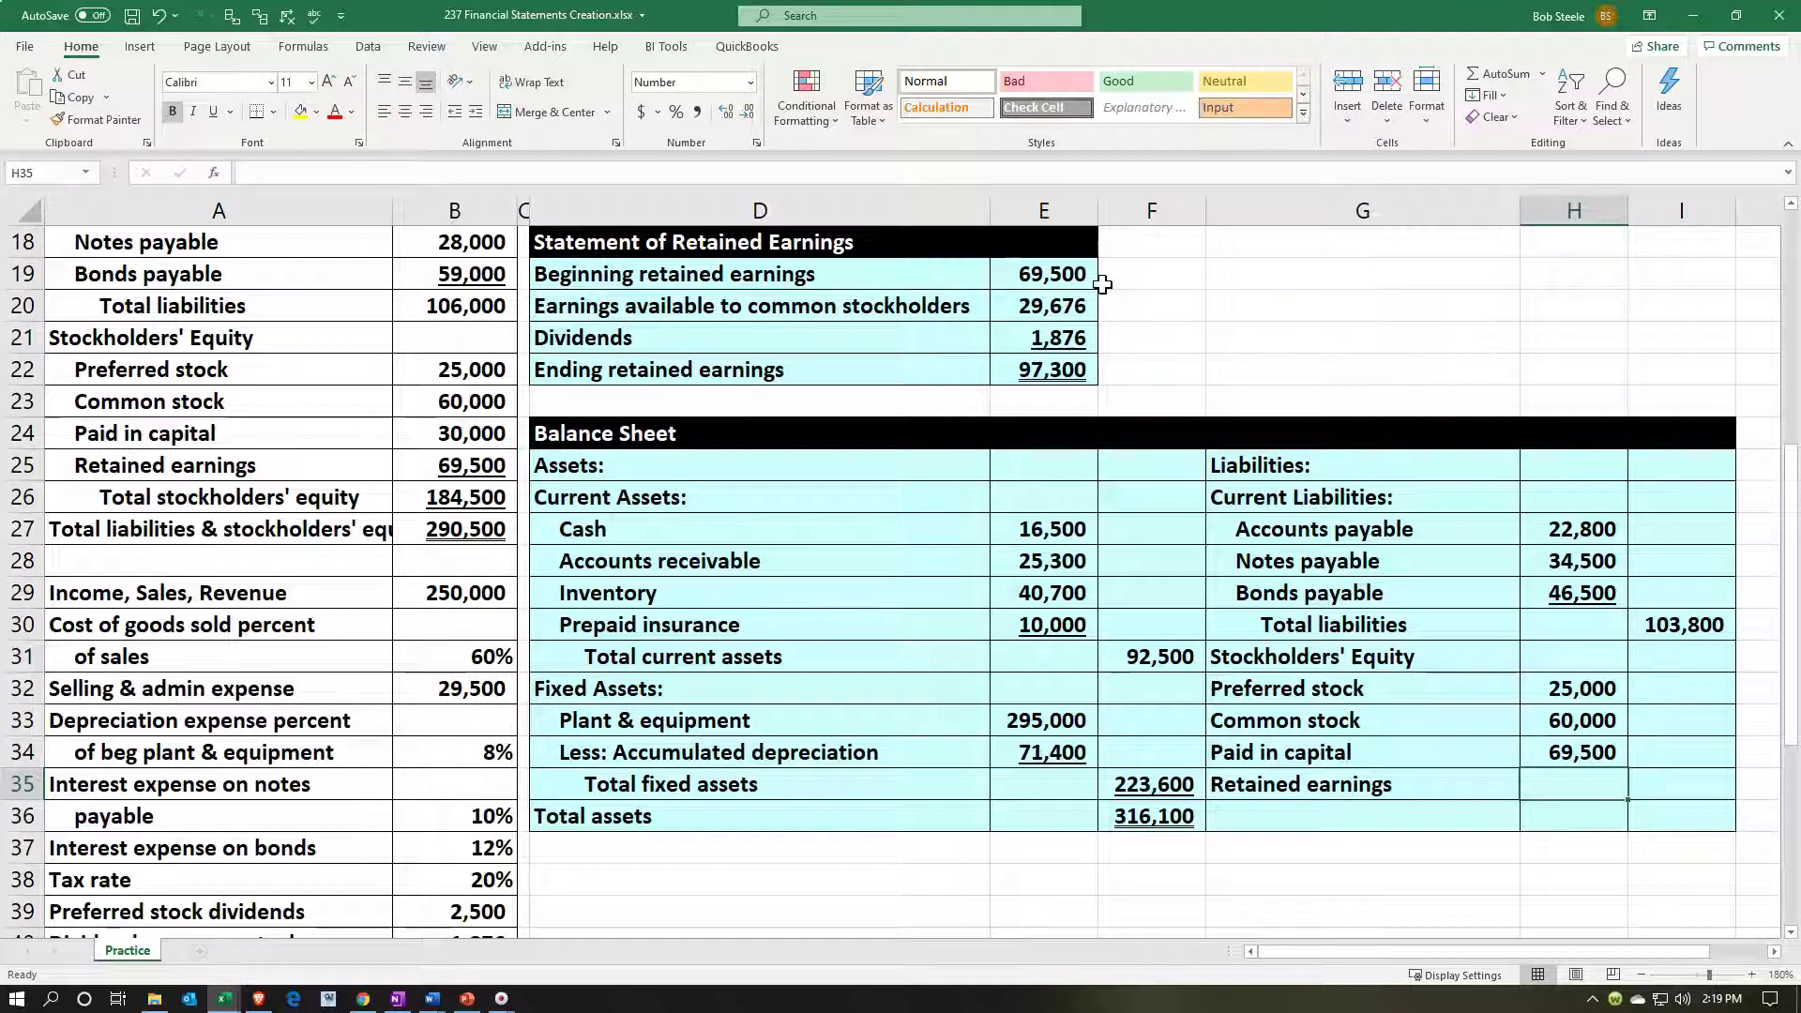
left_click_drag(1590, 682, 1586, 742)
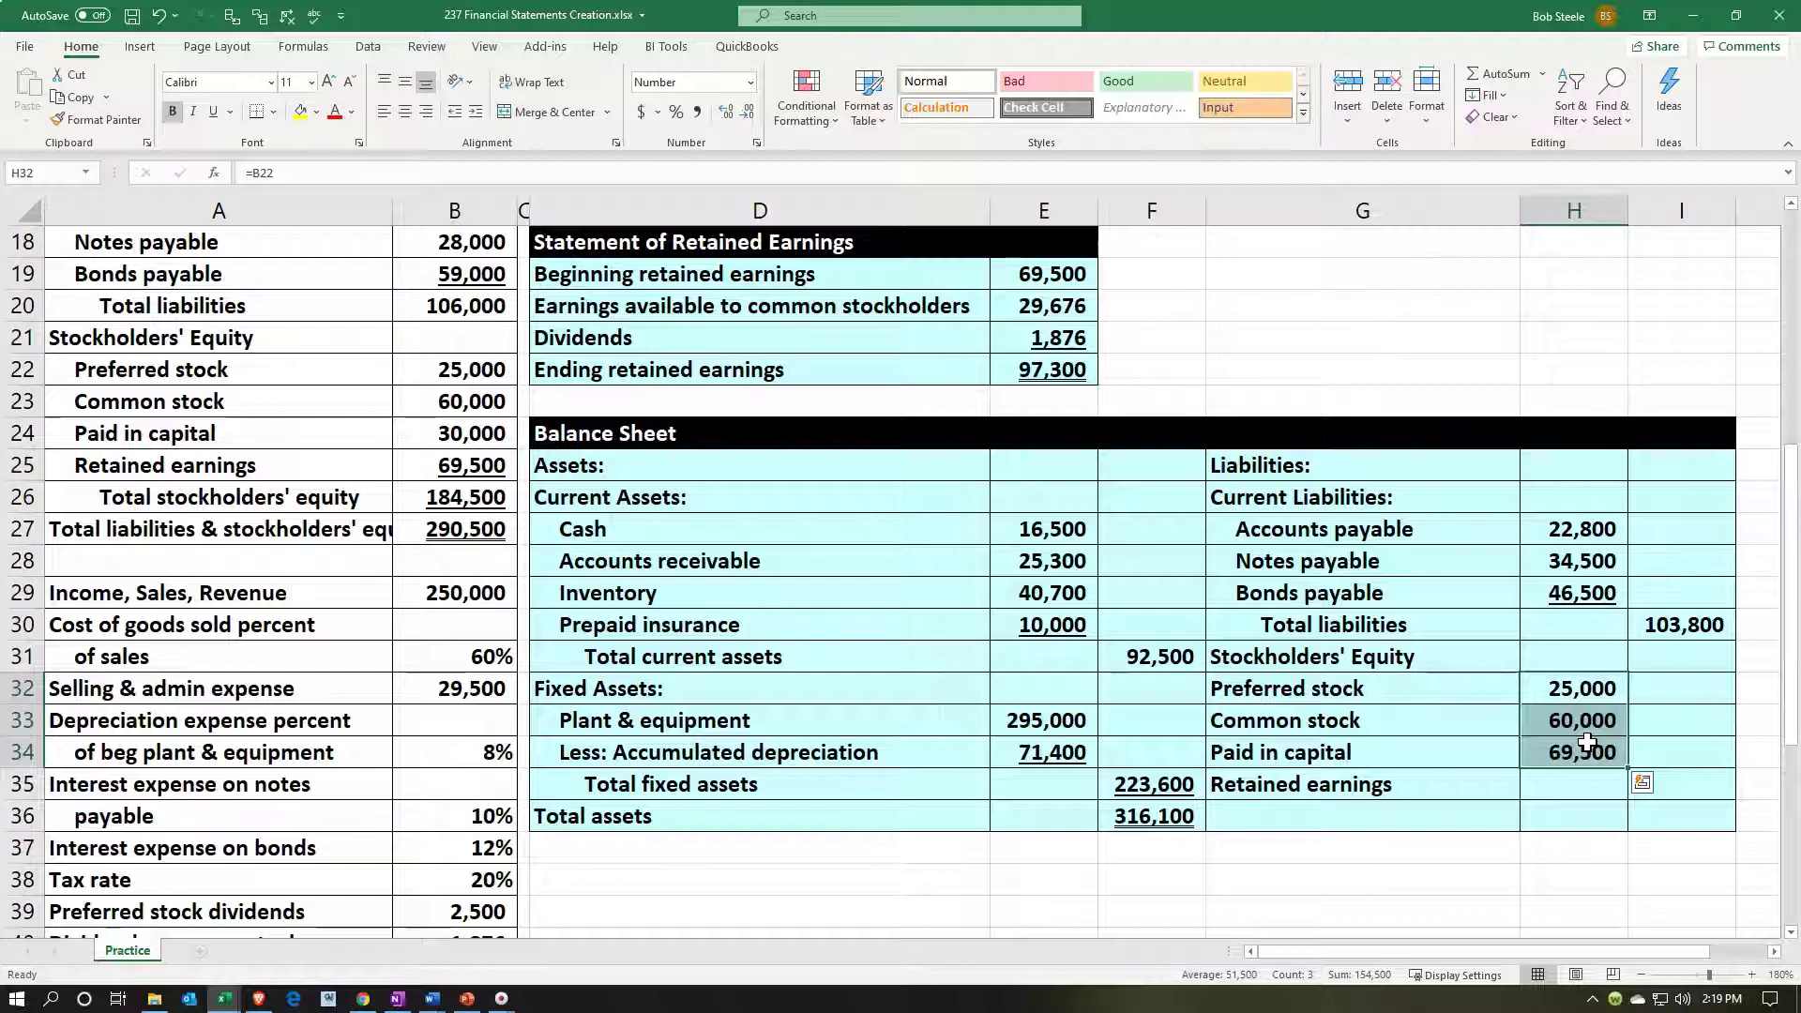
left_click(1600, 787)
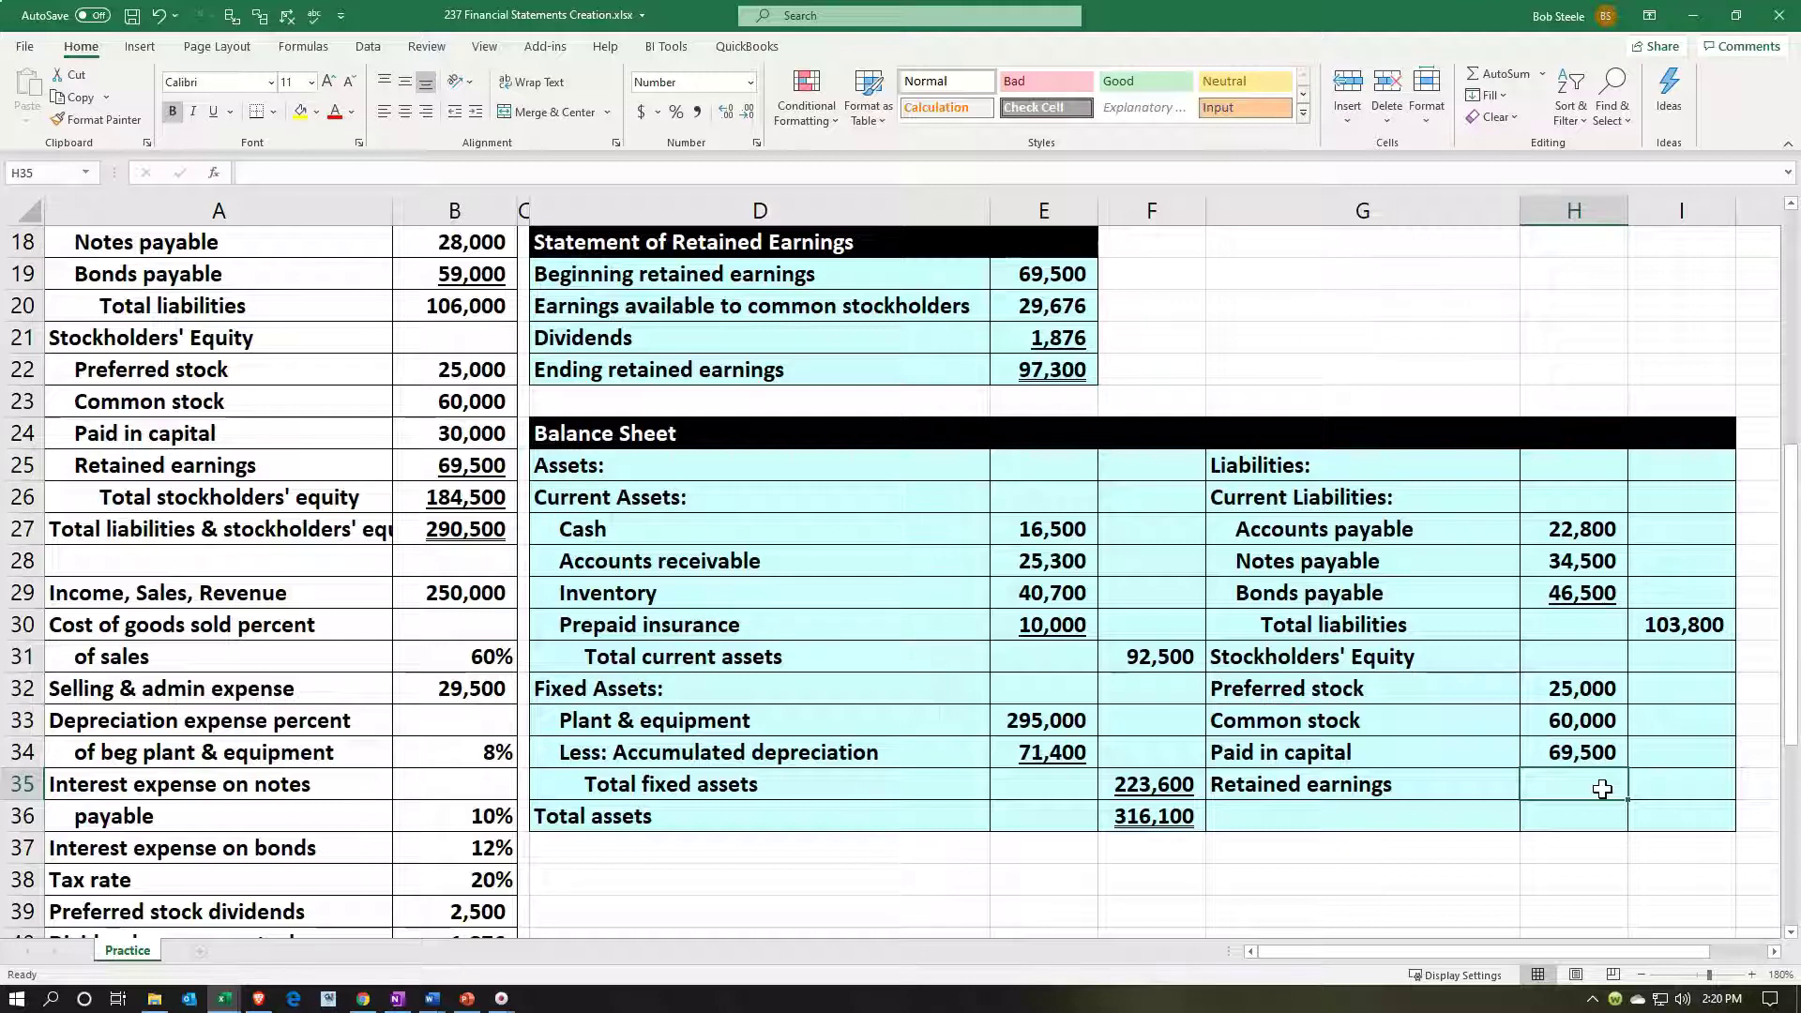
type("=")
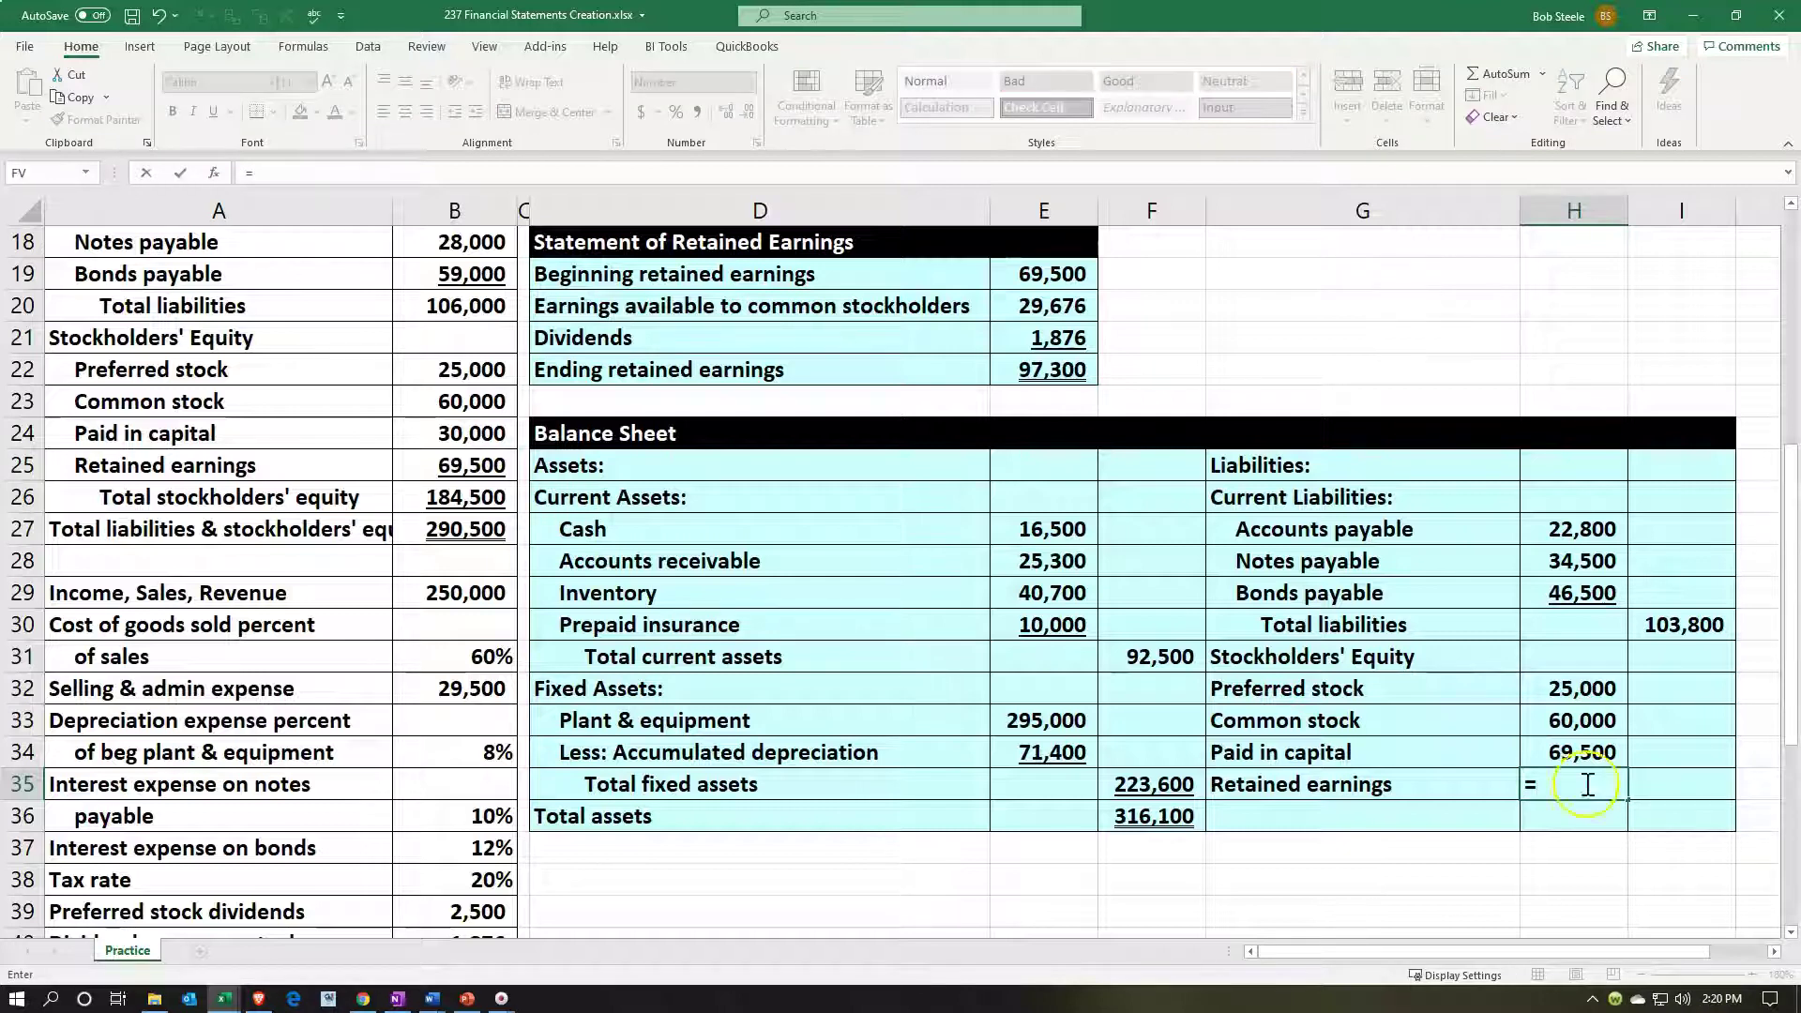
left_click(1048, 375)
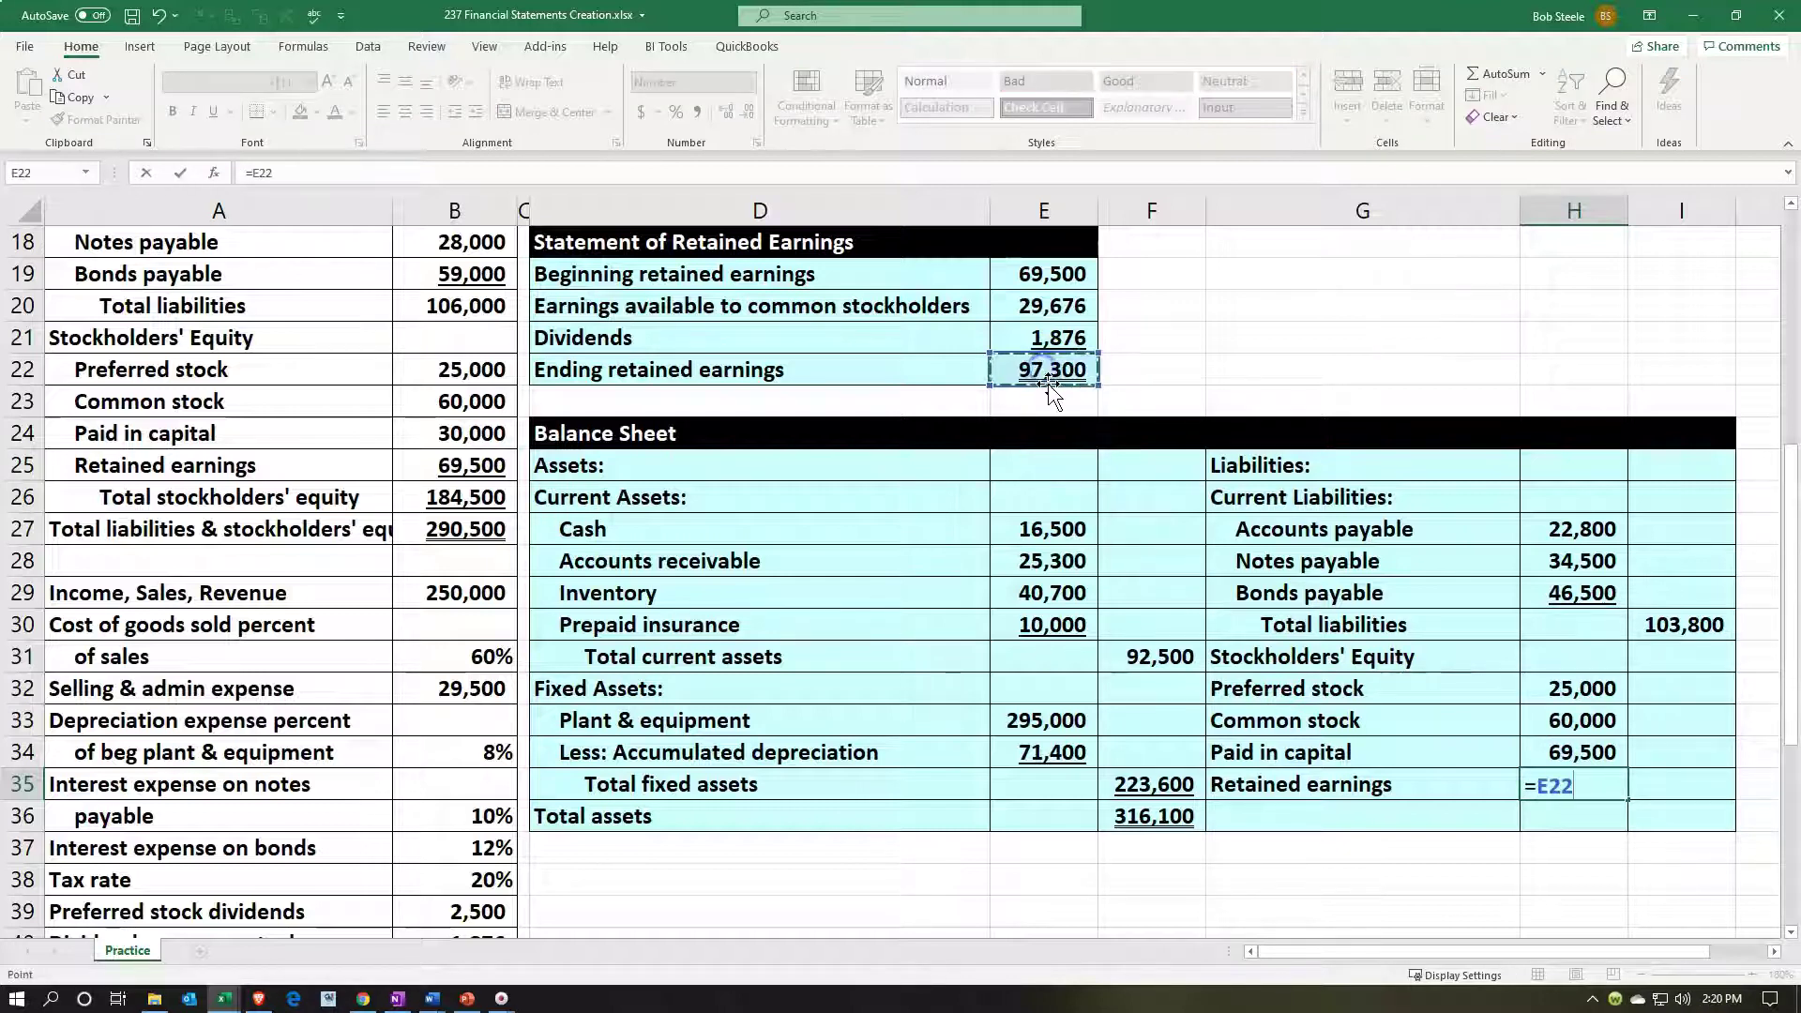
key("Return")
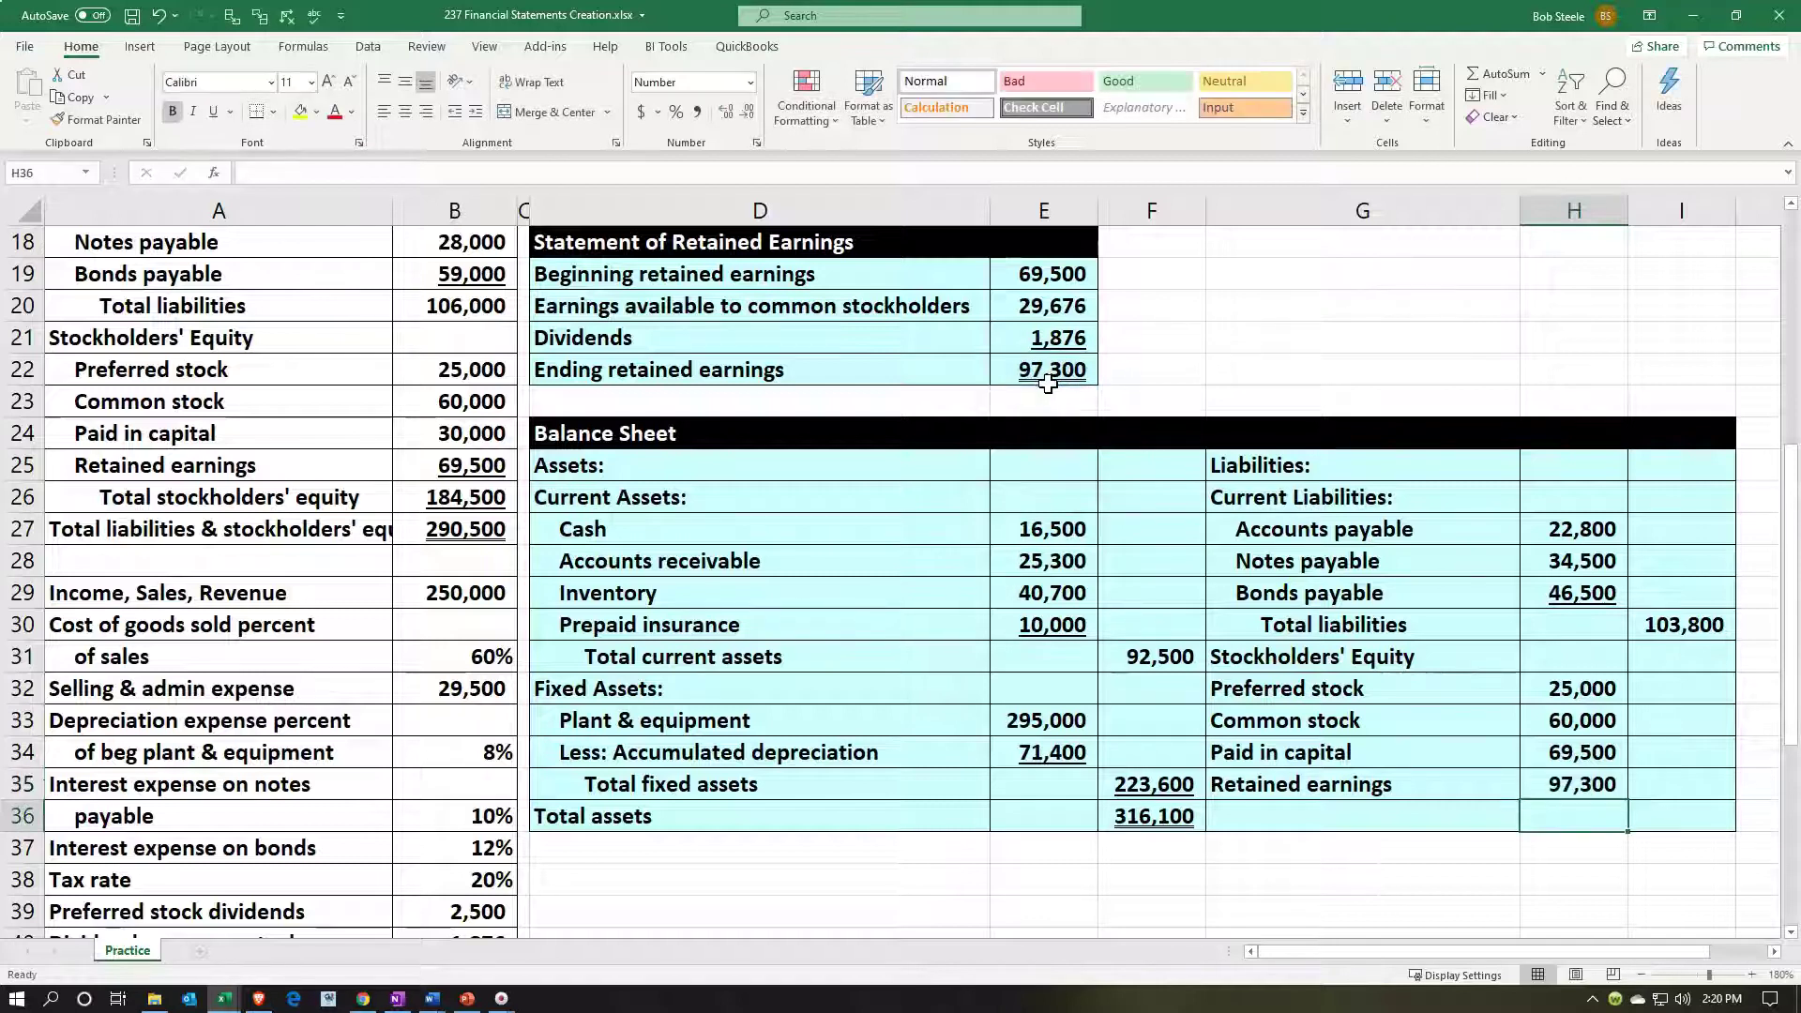
Step: Indent the four stockholders' equity account labels in G32:G35 by one level
left_click_drag(1313, 689, 1312, 767)
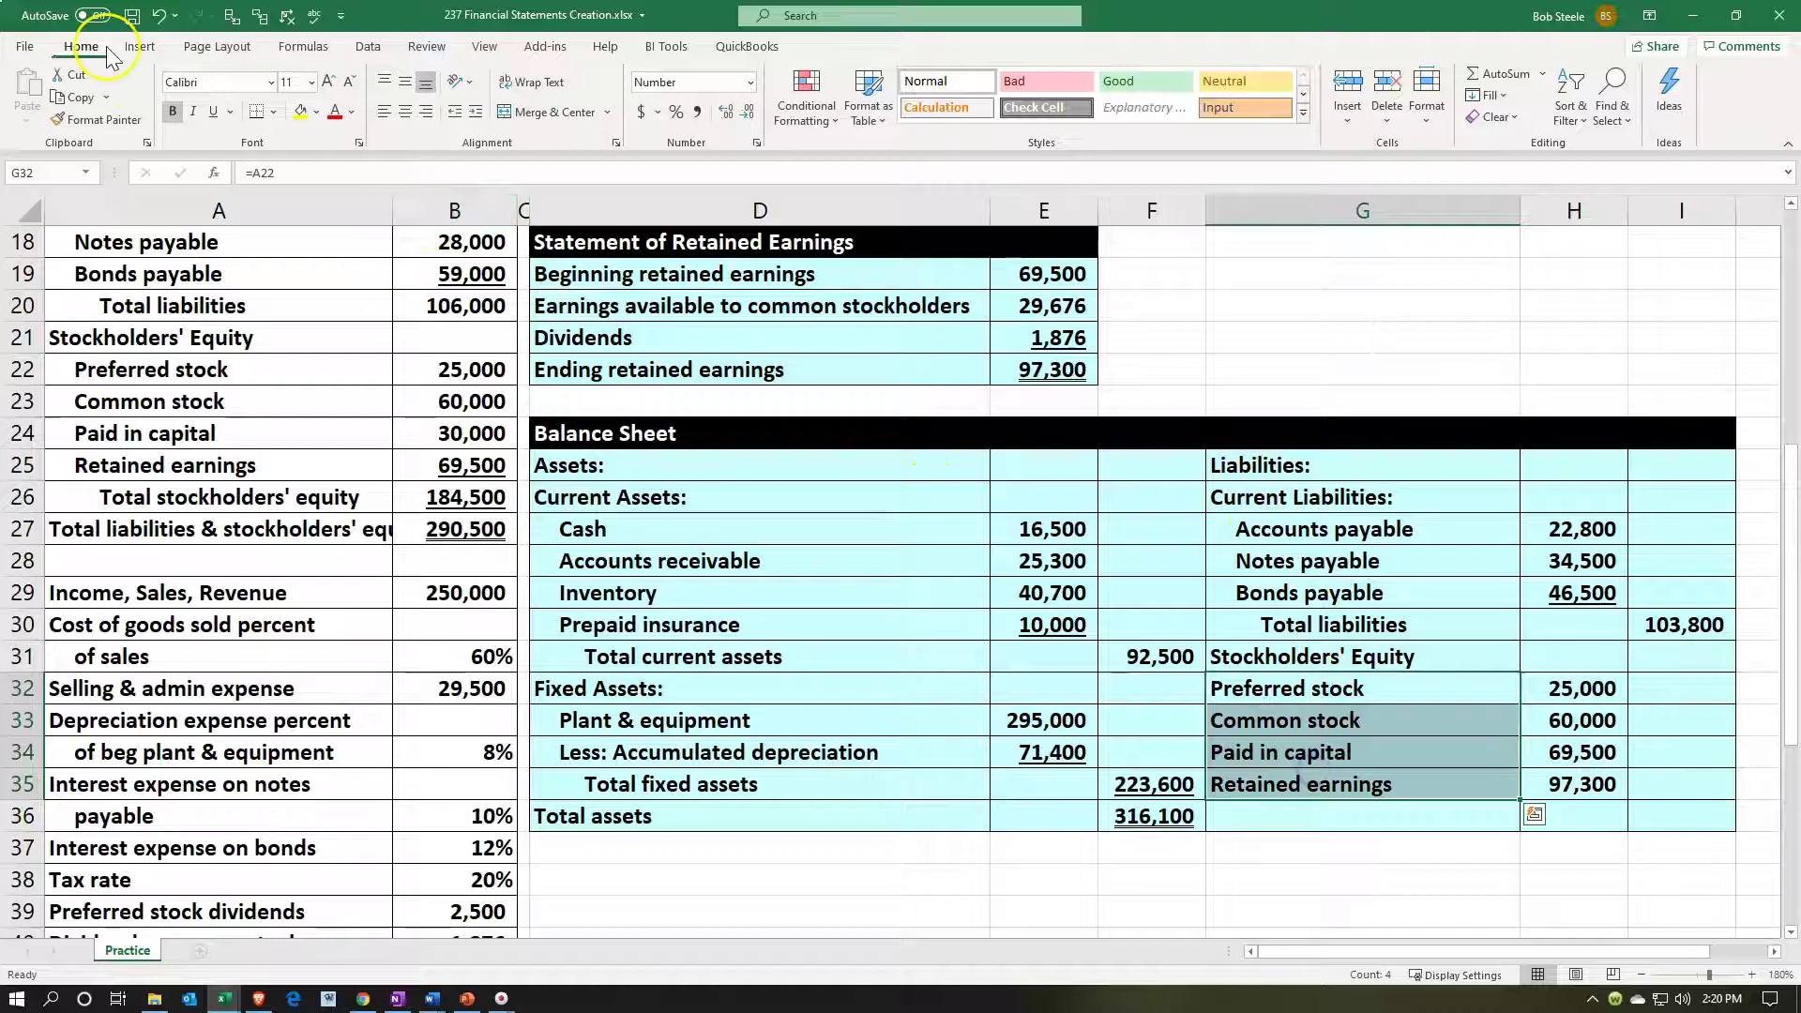
left_click(475, 111)
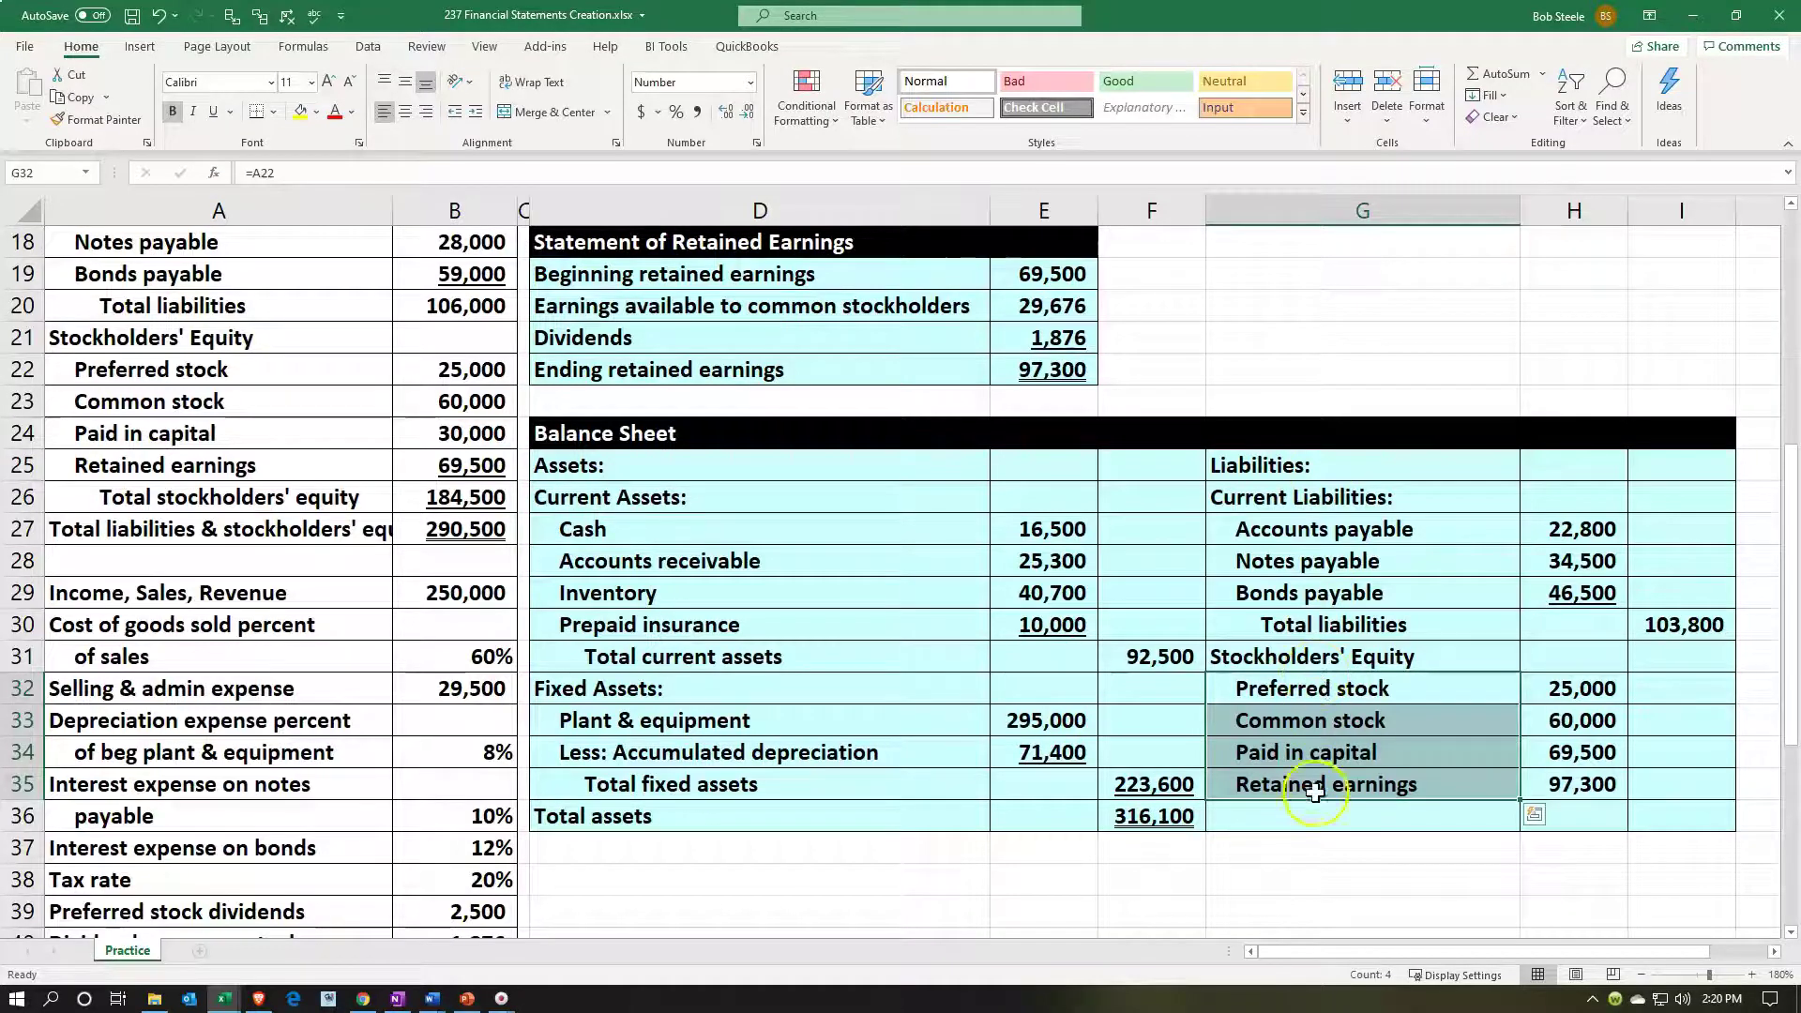
Step: Link the Total stockholders' equity label into G36 with =A26 and indent it two levels
left_click(1306, 821)
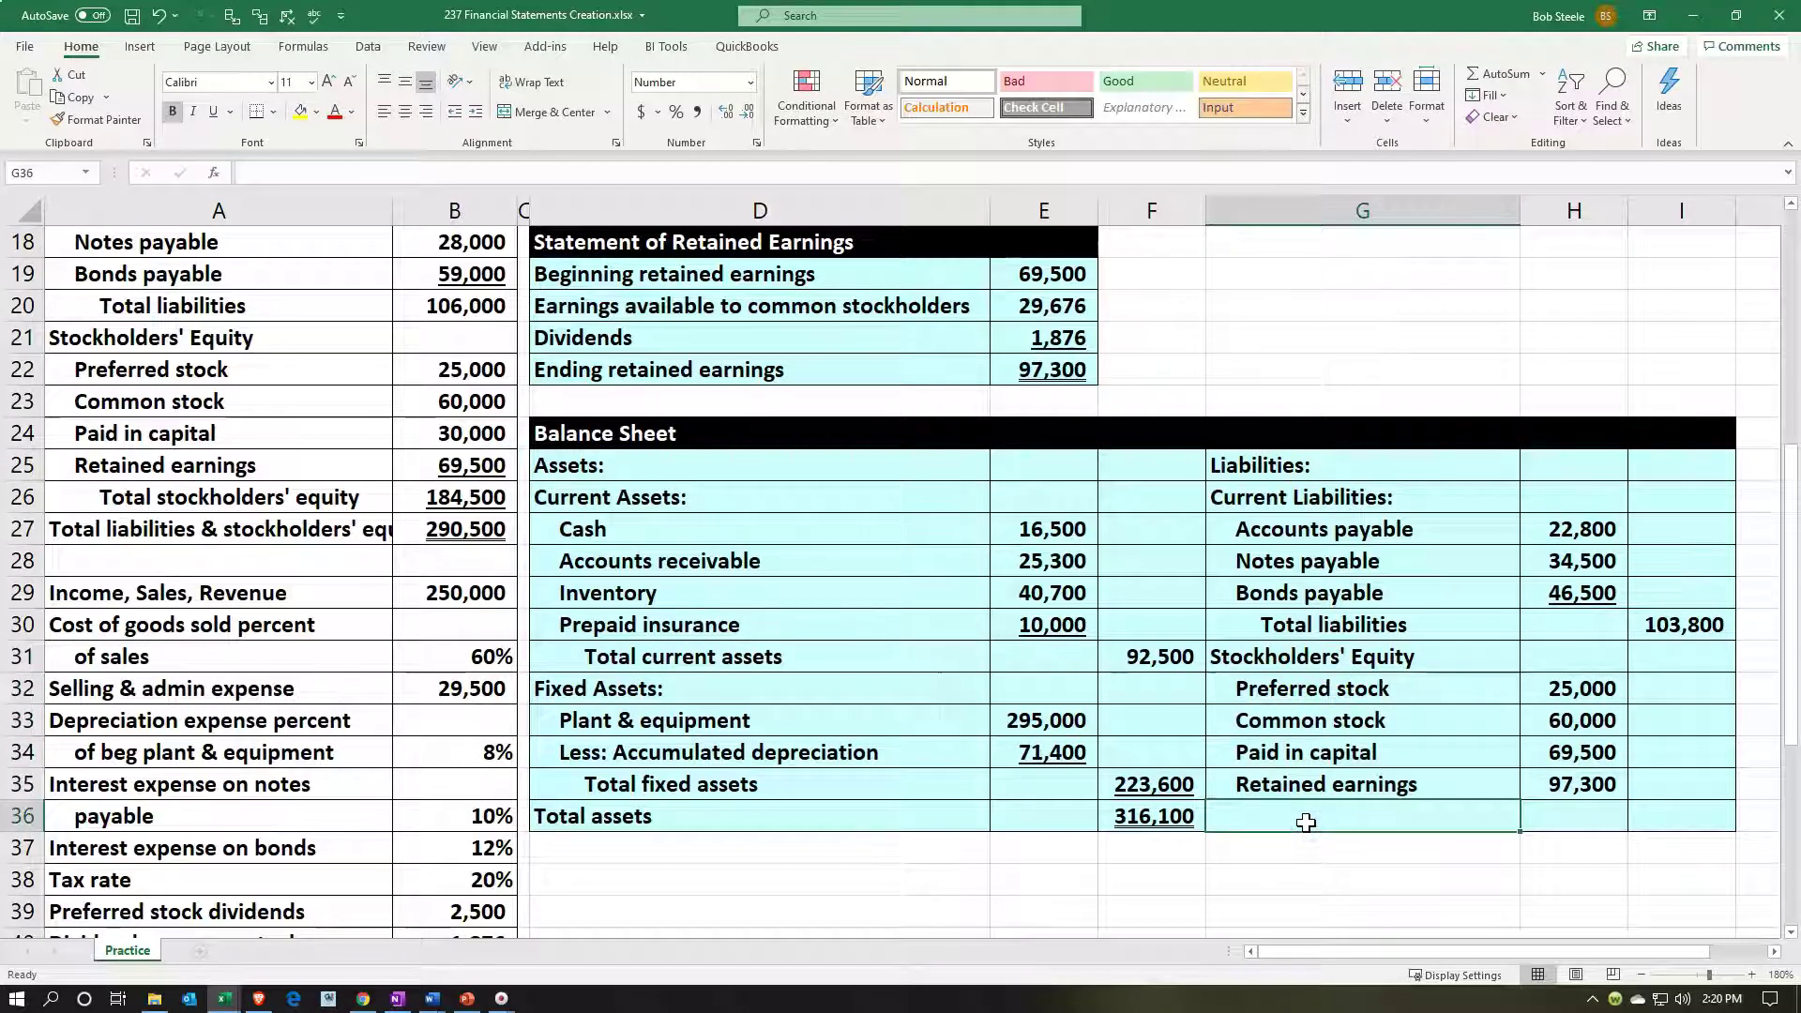
type("=")
key("Left")
key("Left")
key("Left")
key("Left")
key("Left")
key("Up")
key("Up")
key("Up")
key("Up")
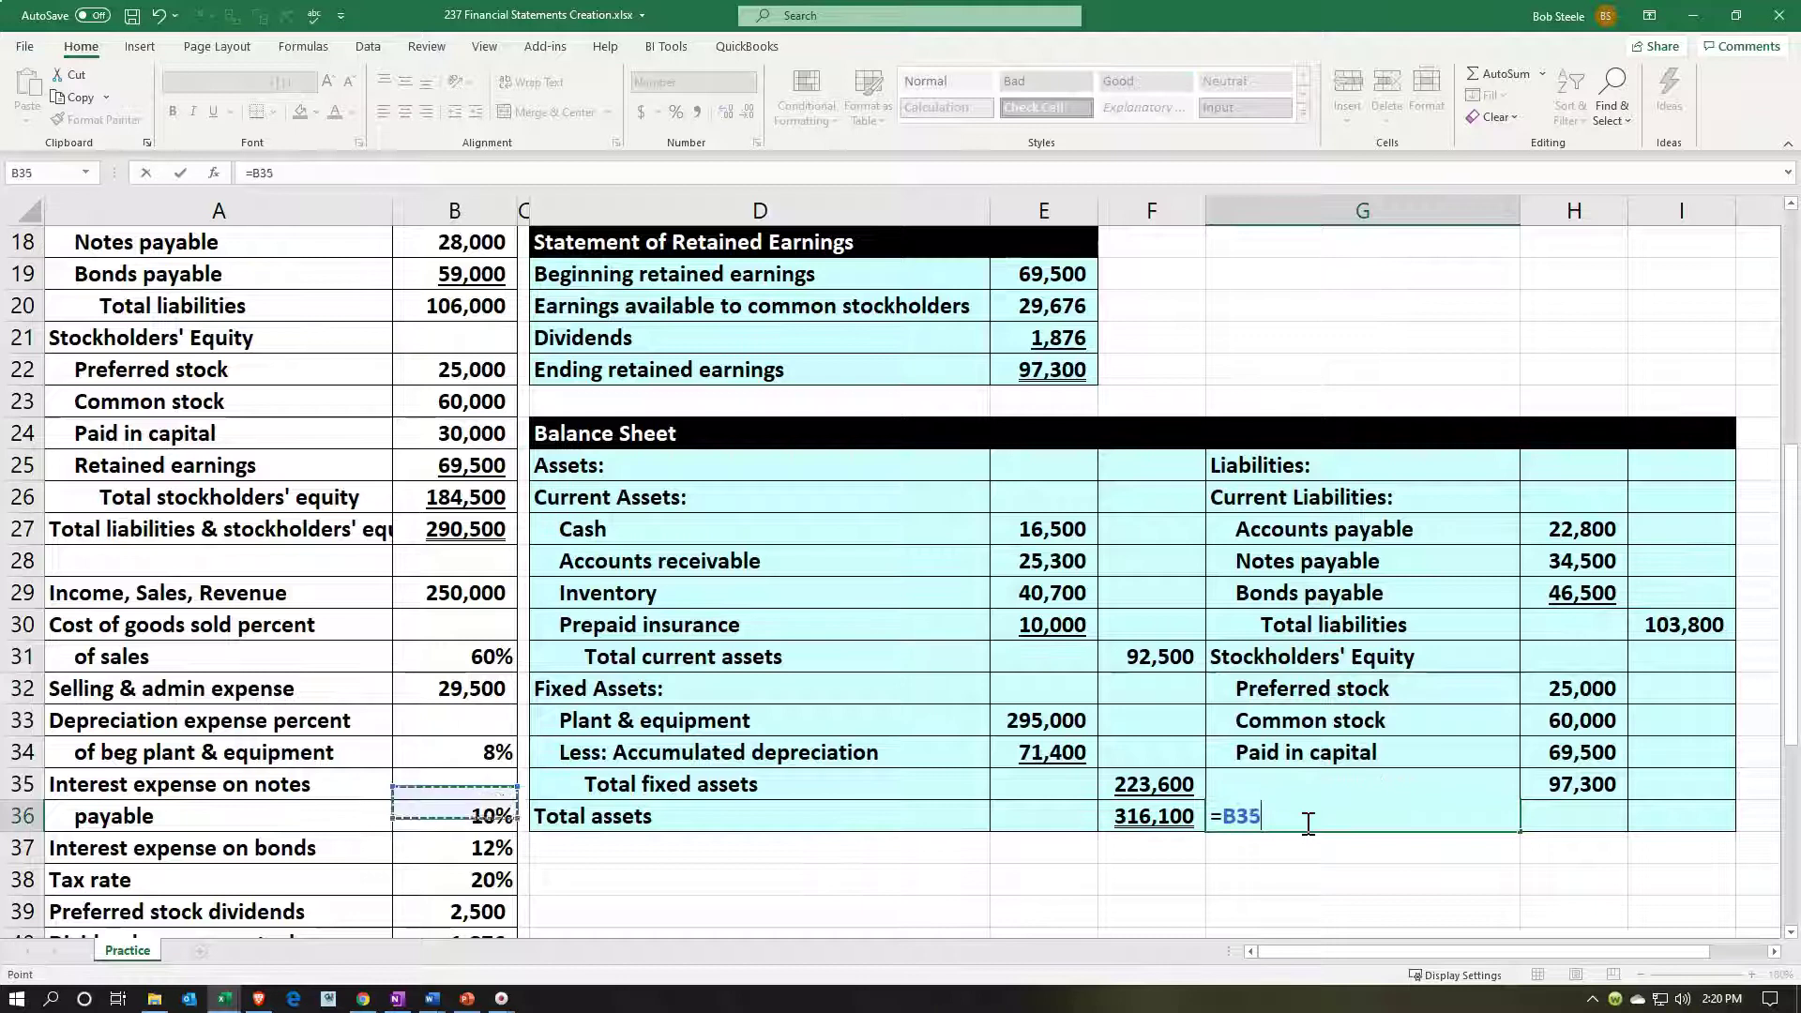
key("Up")
key("Up")
key("Up")
key("Up")
key("Up")
key("Up")
key("Left")
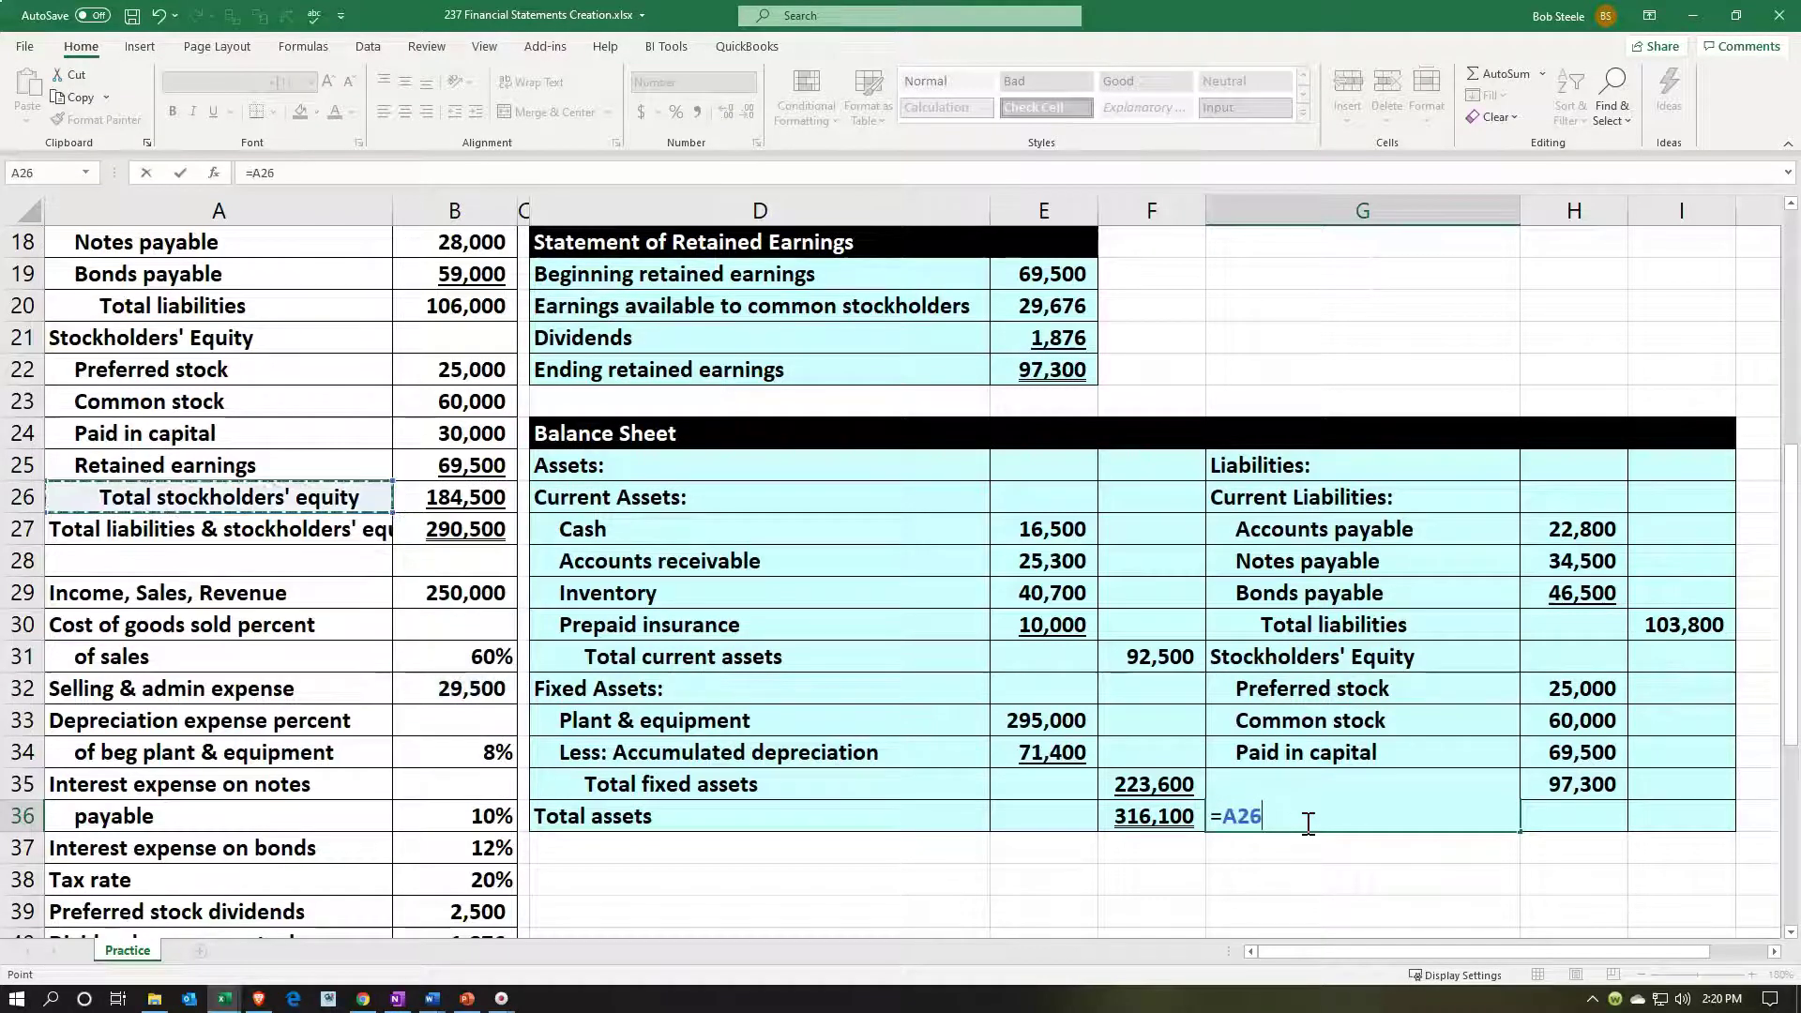
key("Return")
left_click(1304, 821)
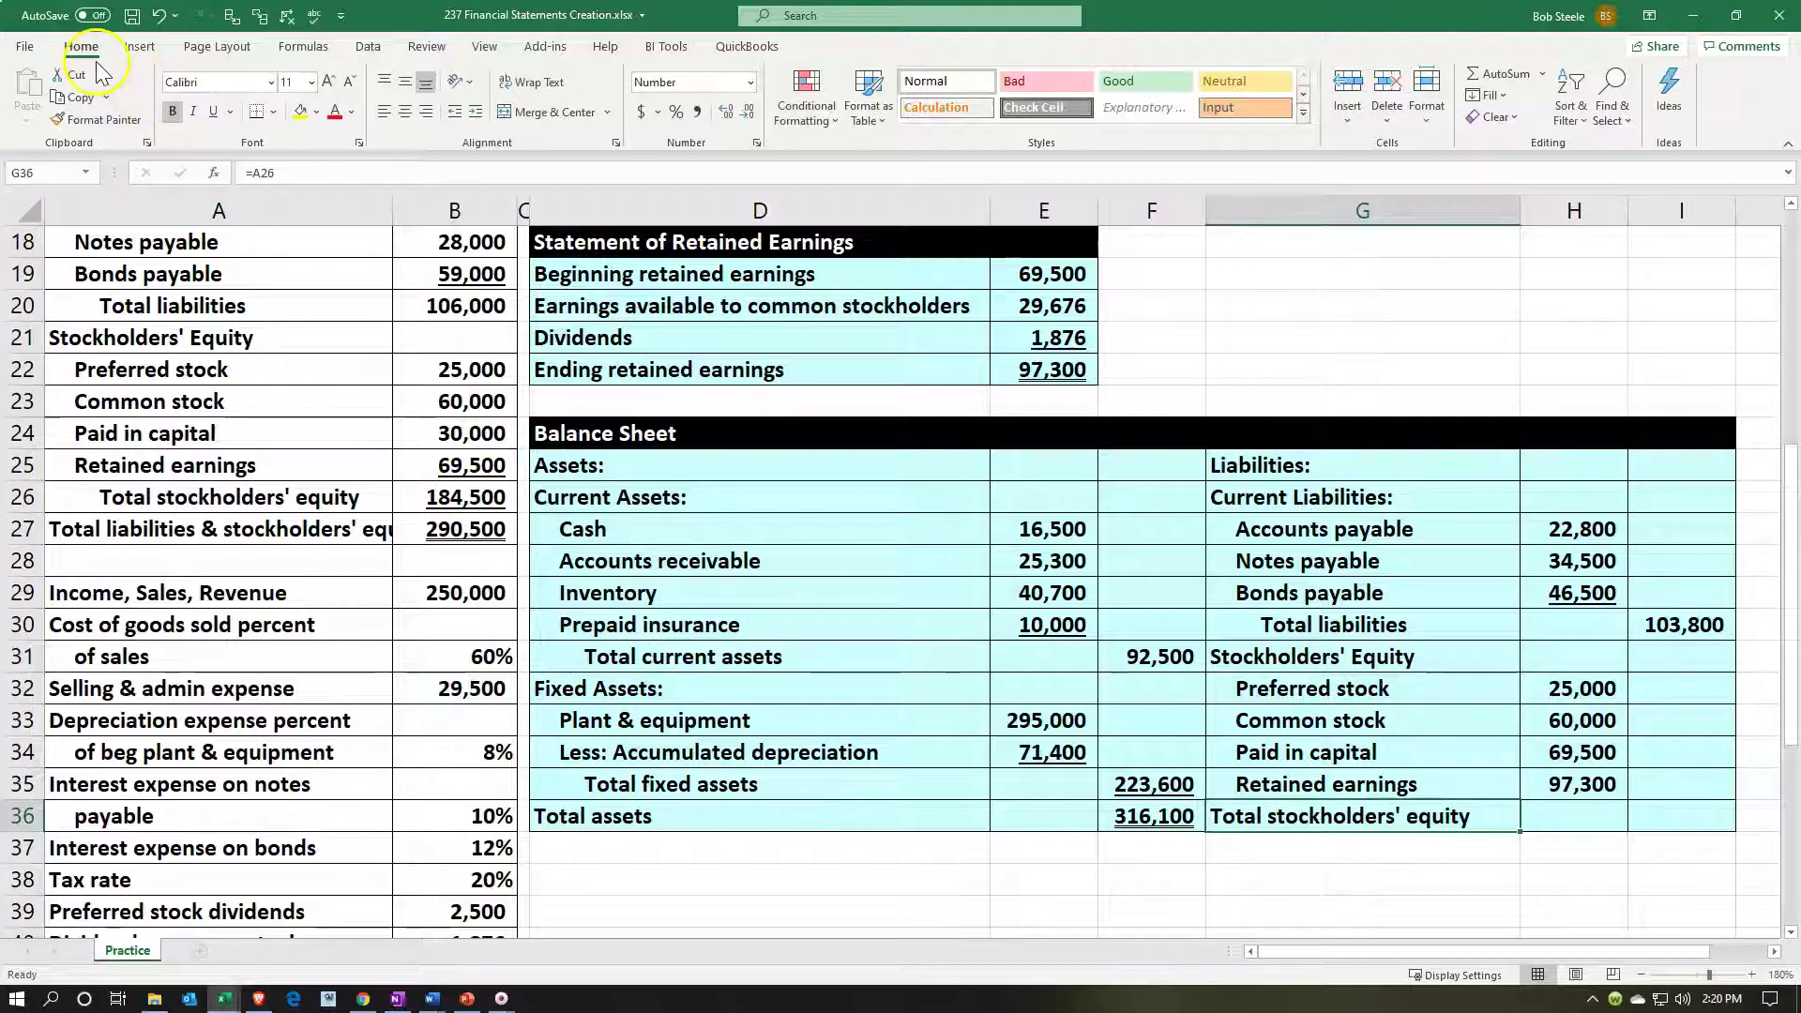
left_click(475, 111)
left_click(475, 112)
Step: Total the stockholders' equity amounts in I36 with a SUM of H32:H35
left_click(1691, 812)
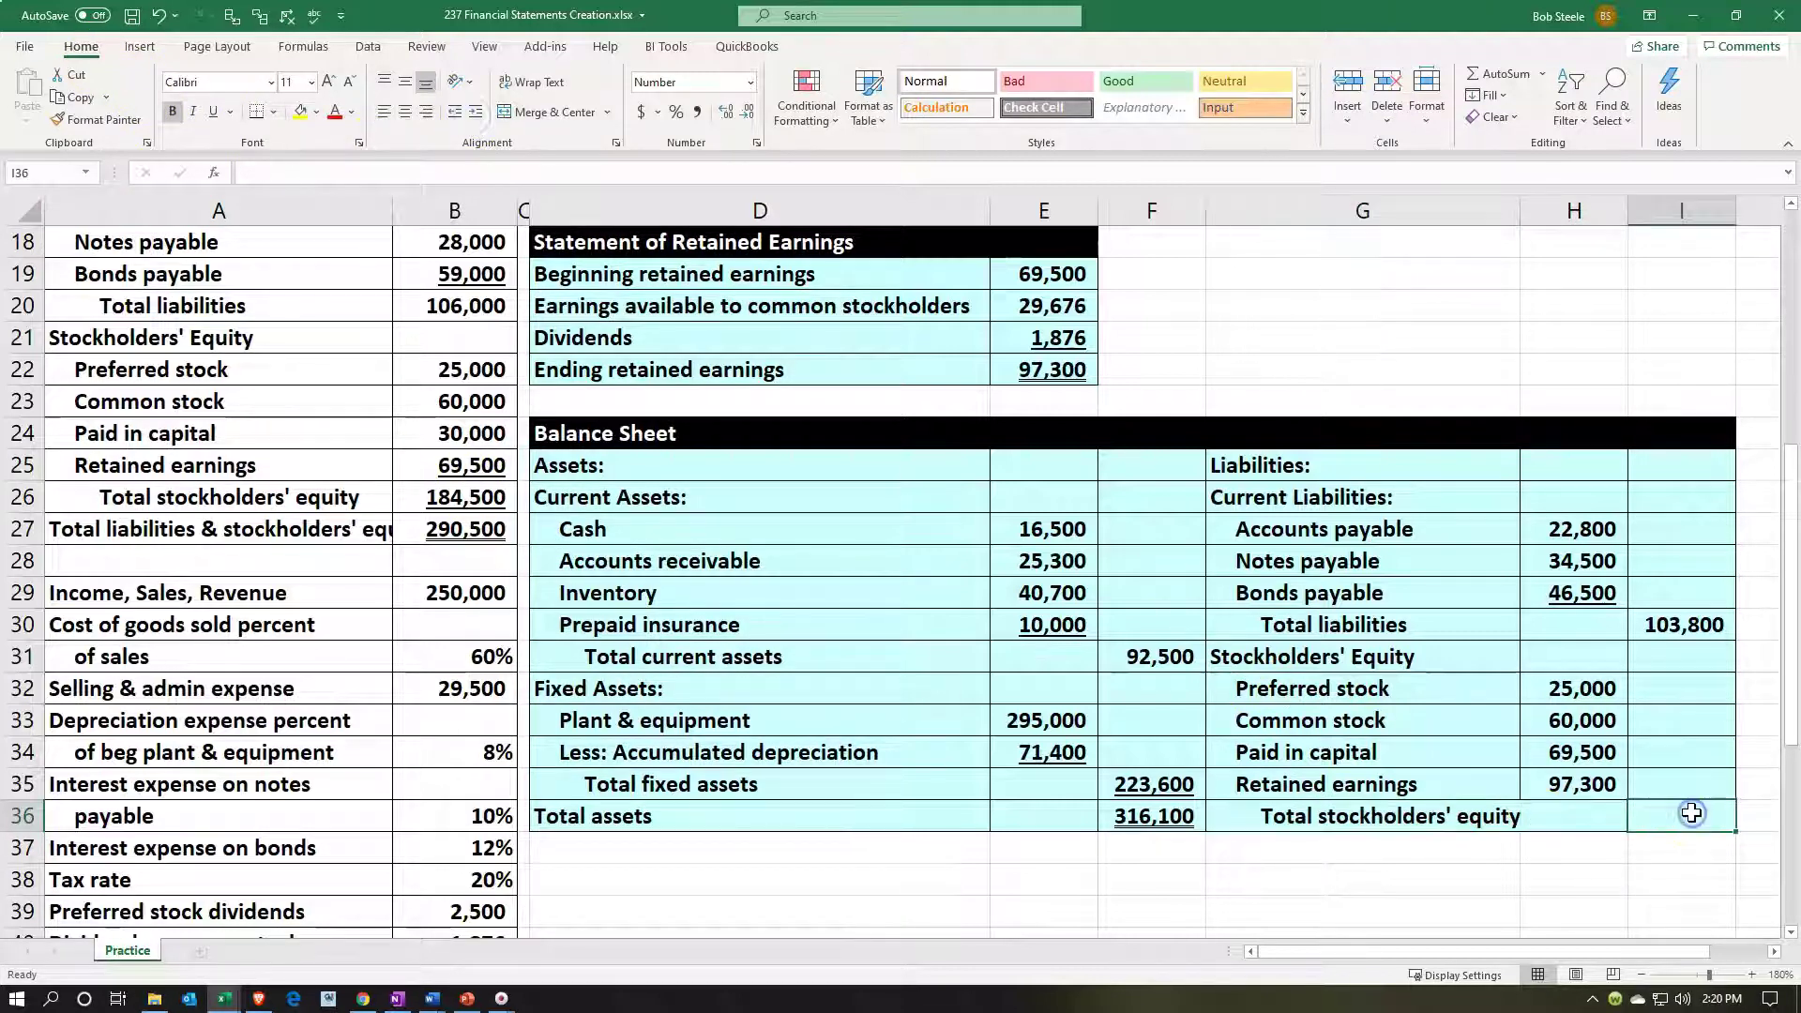
type("=sum")
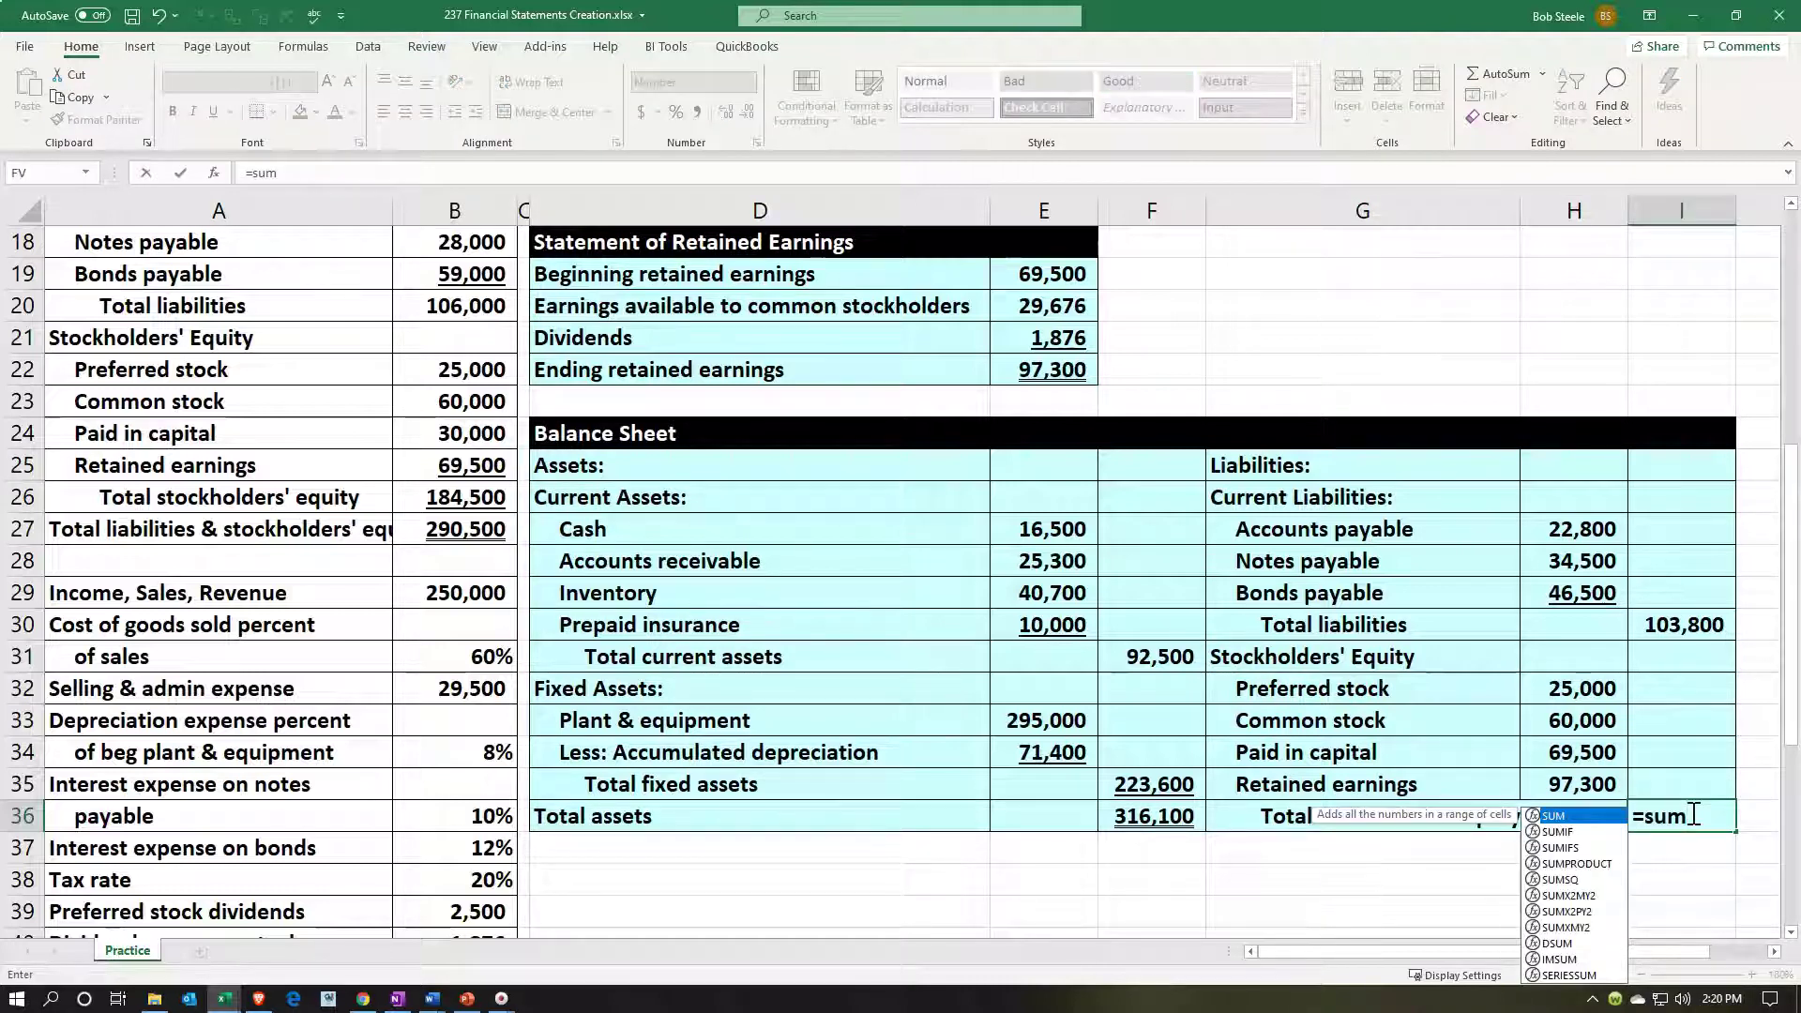
type("(")
key("Left")
key("Up")
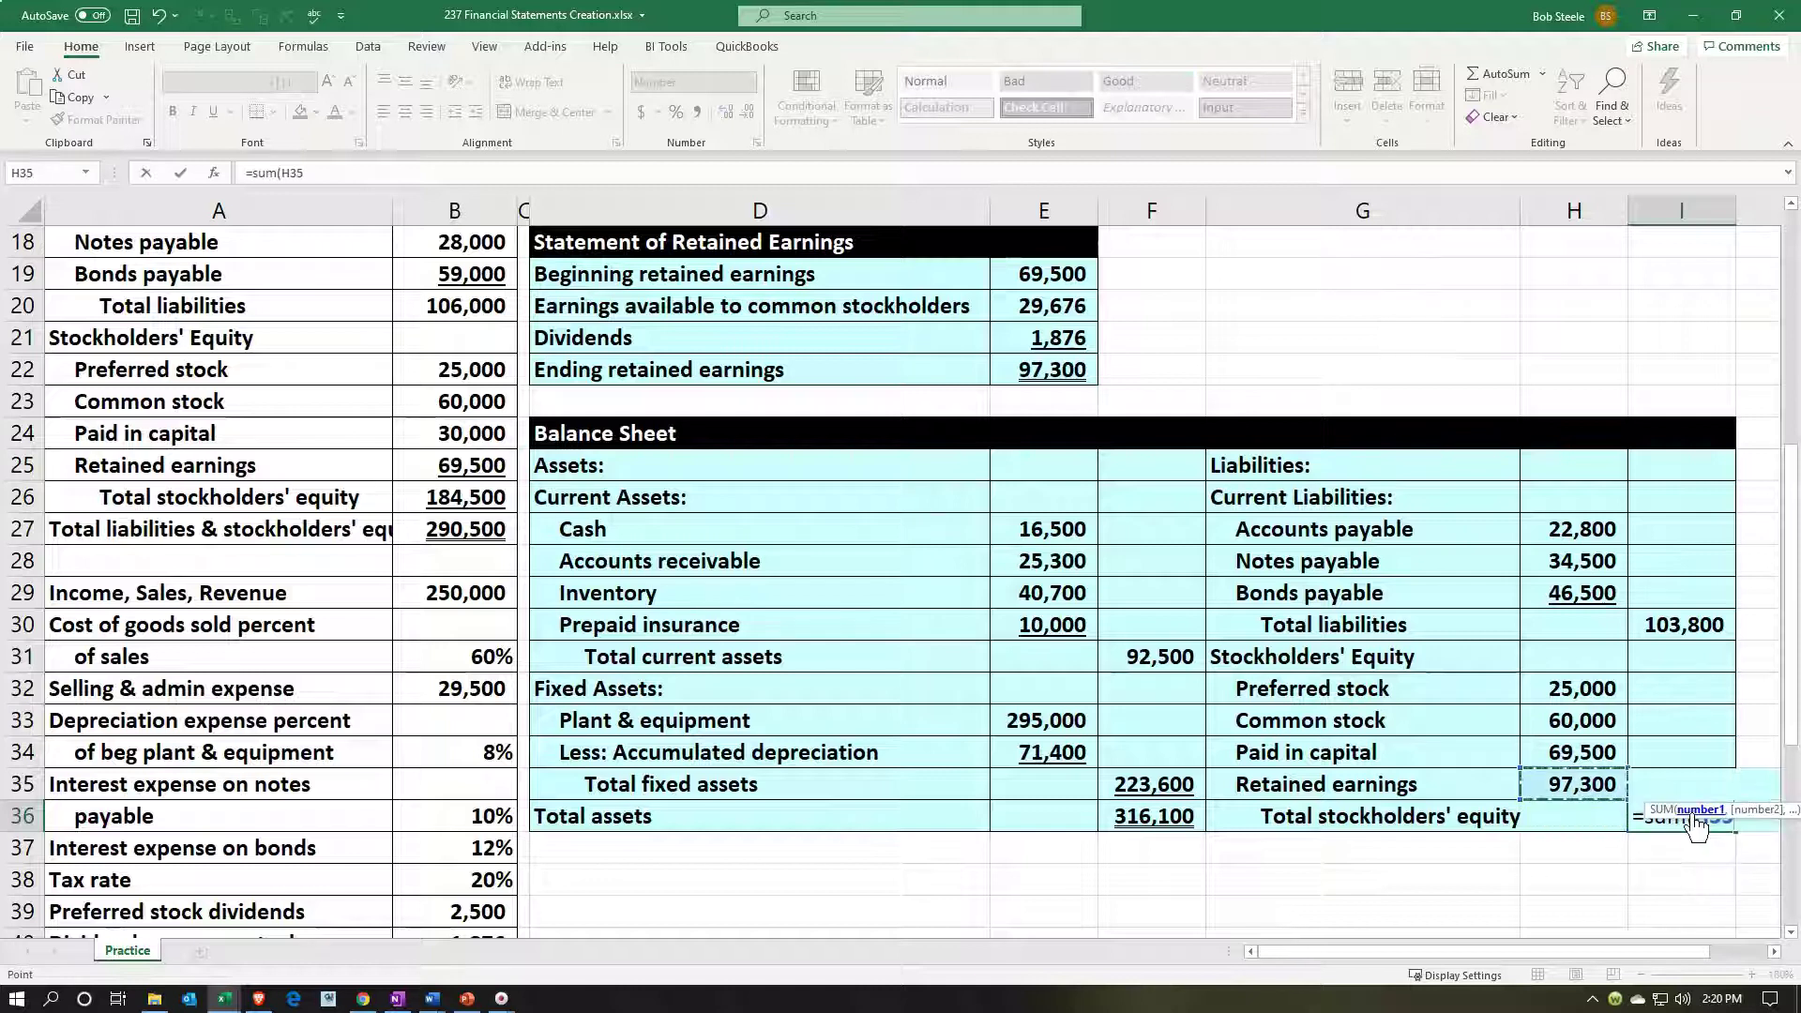
key("shift+Up")
key("shift+Up")
key("shift+Up")
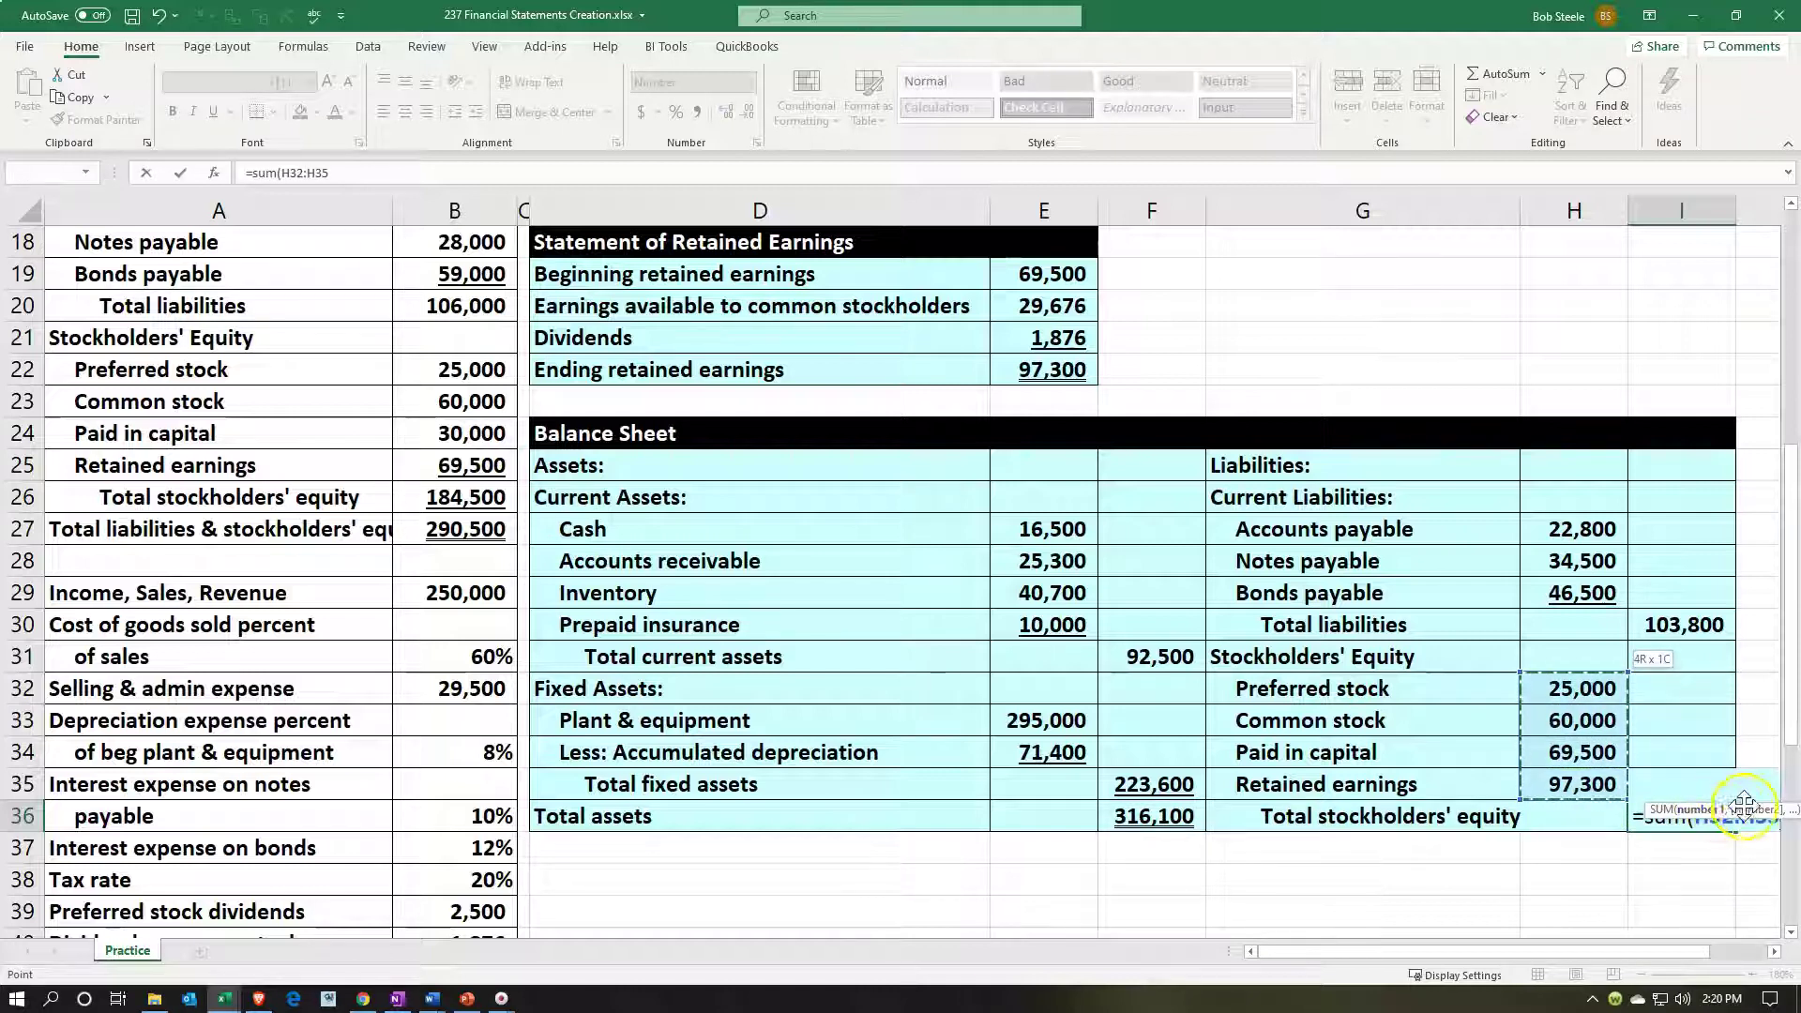
key("Return")
Step: Underline the retained earnings amount in H35 as the last figure above the total
key("Up")
key("Up")
key("Left")
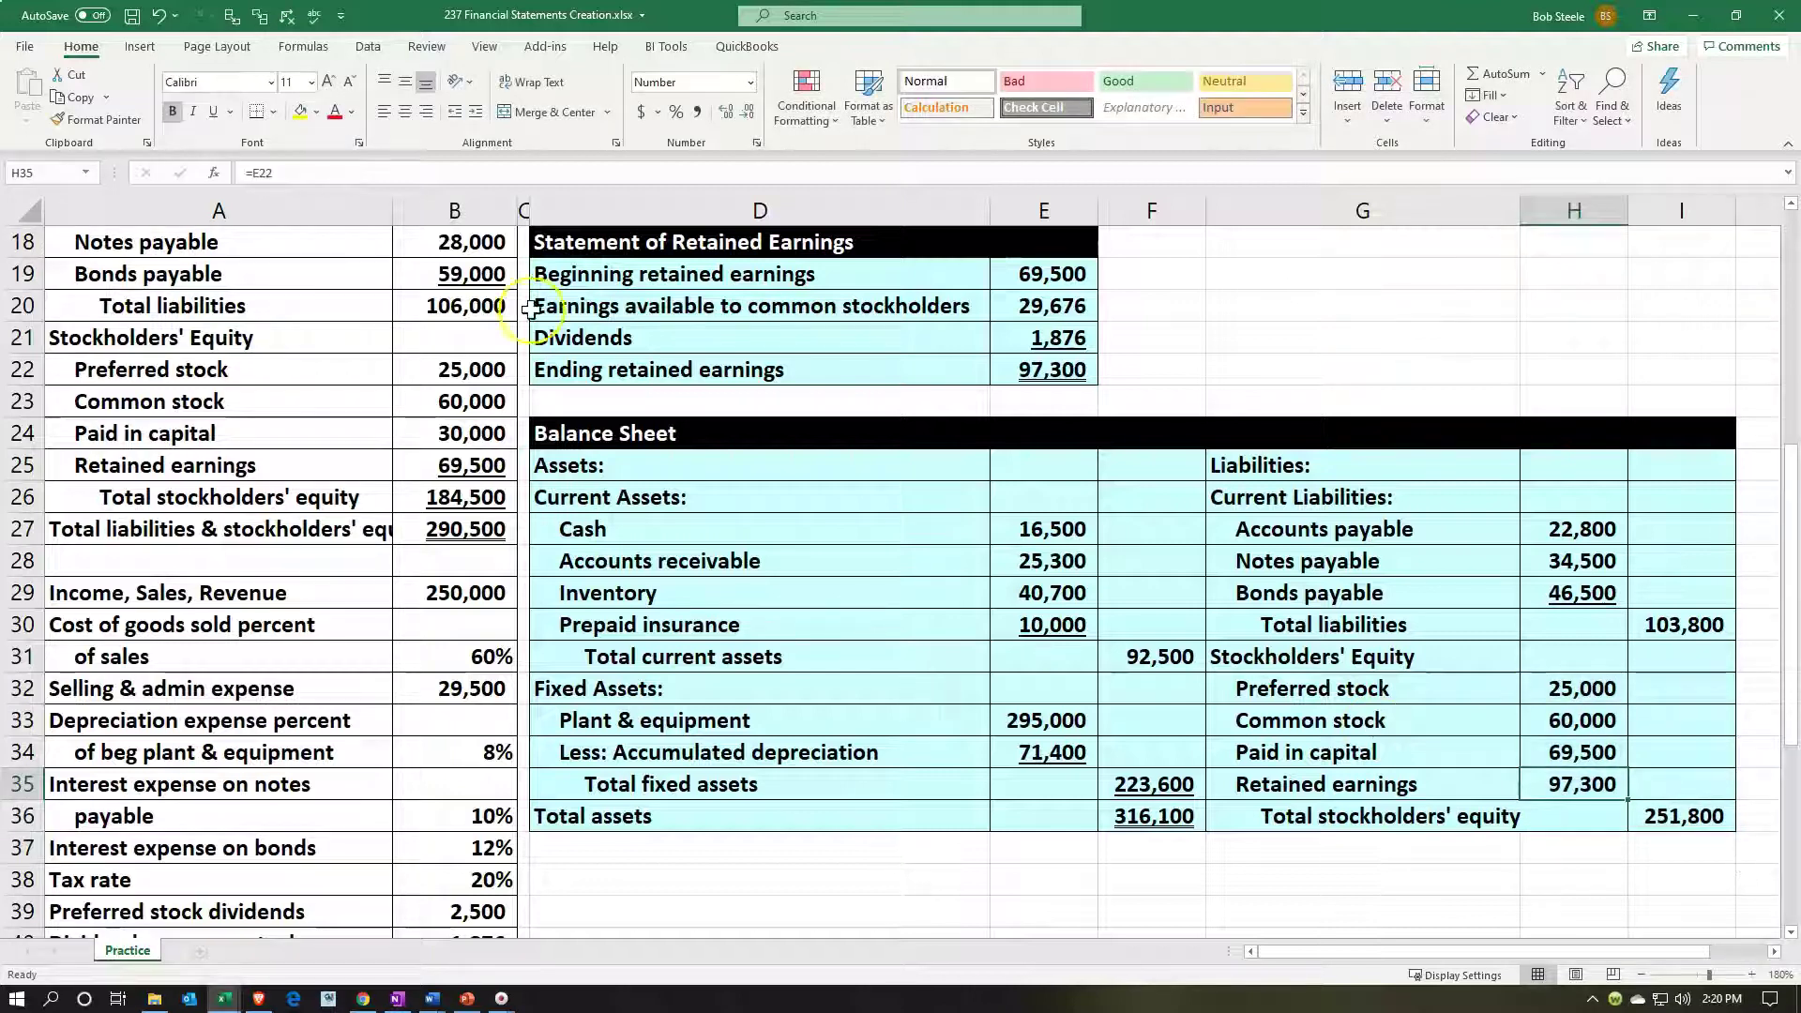
left_click(213, 111)
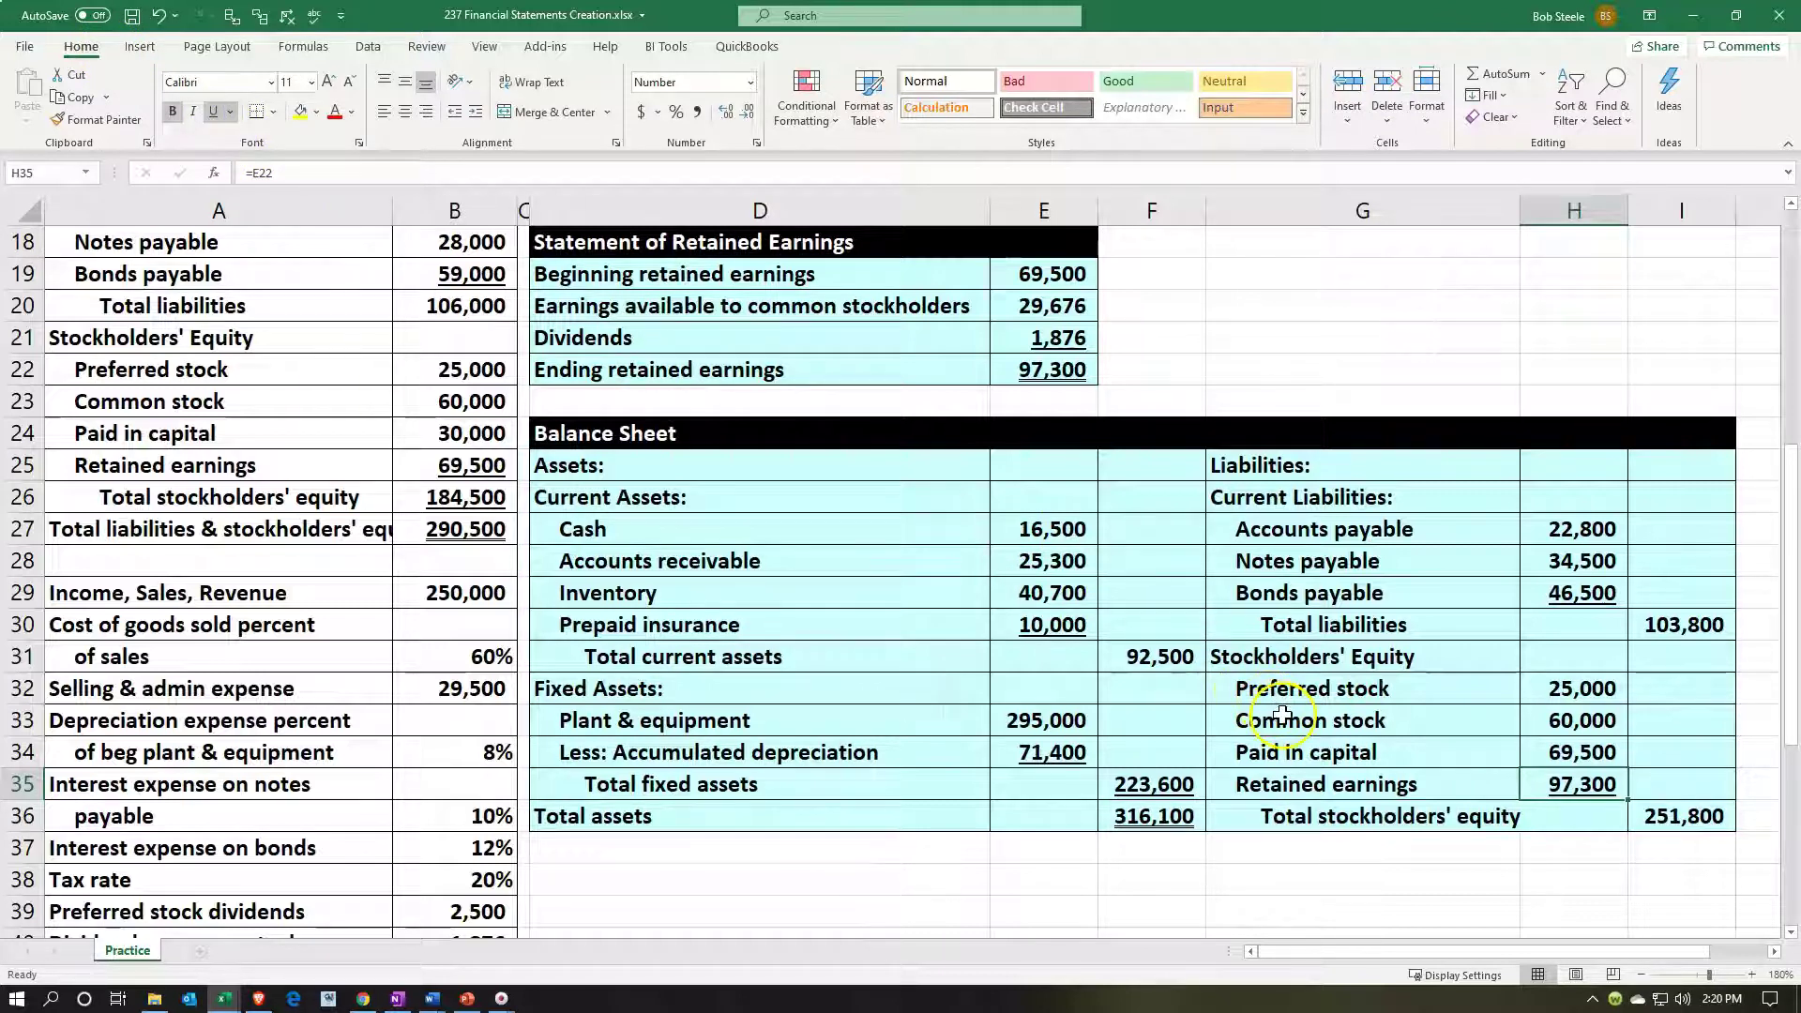
Step: Try to extend the balance sheet formatting to D37:I37 with a custom light blue fill and all borders
left_click(1686, 847)
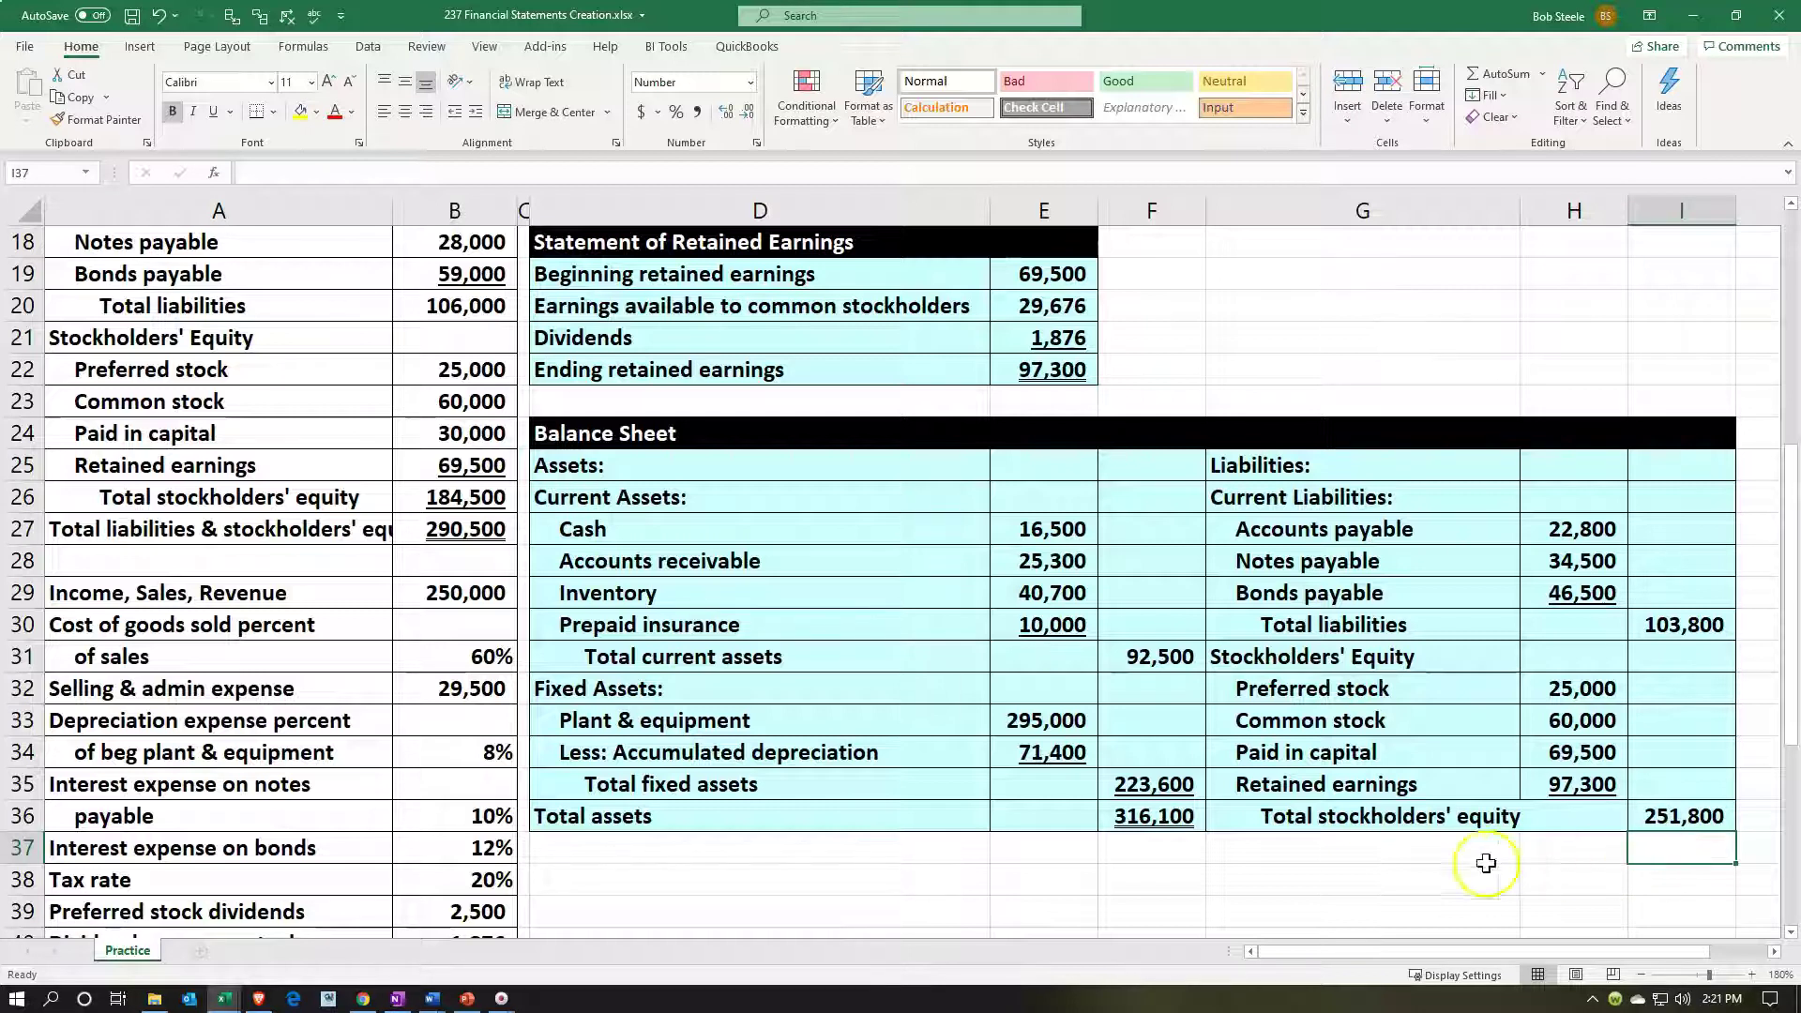
left_click_drag(736, 851, 1663, 851)
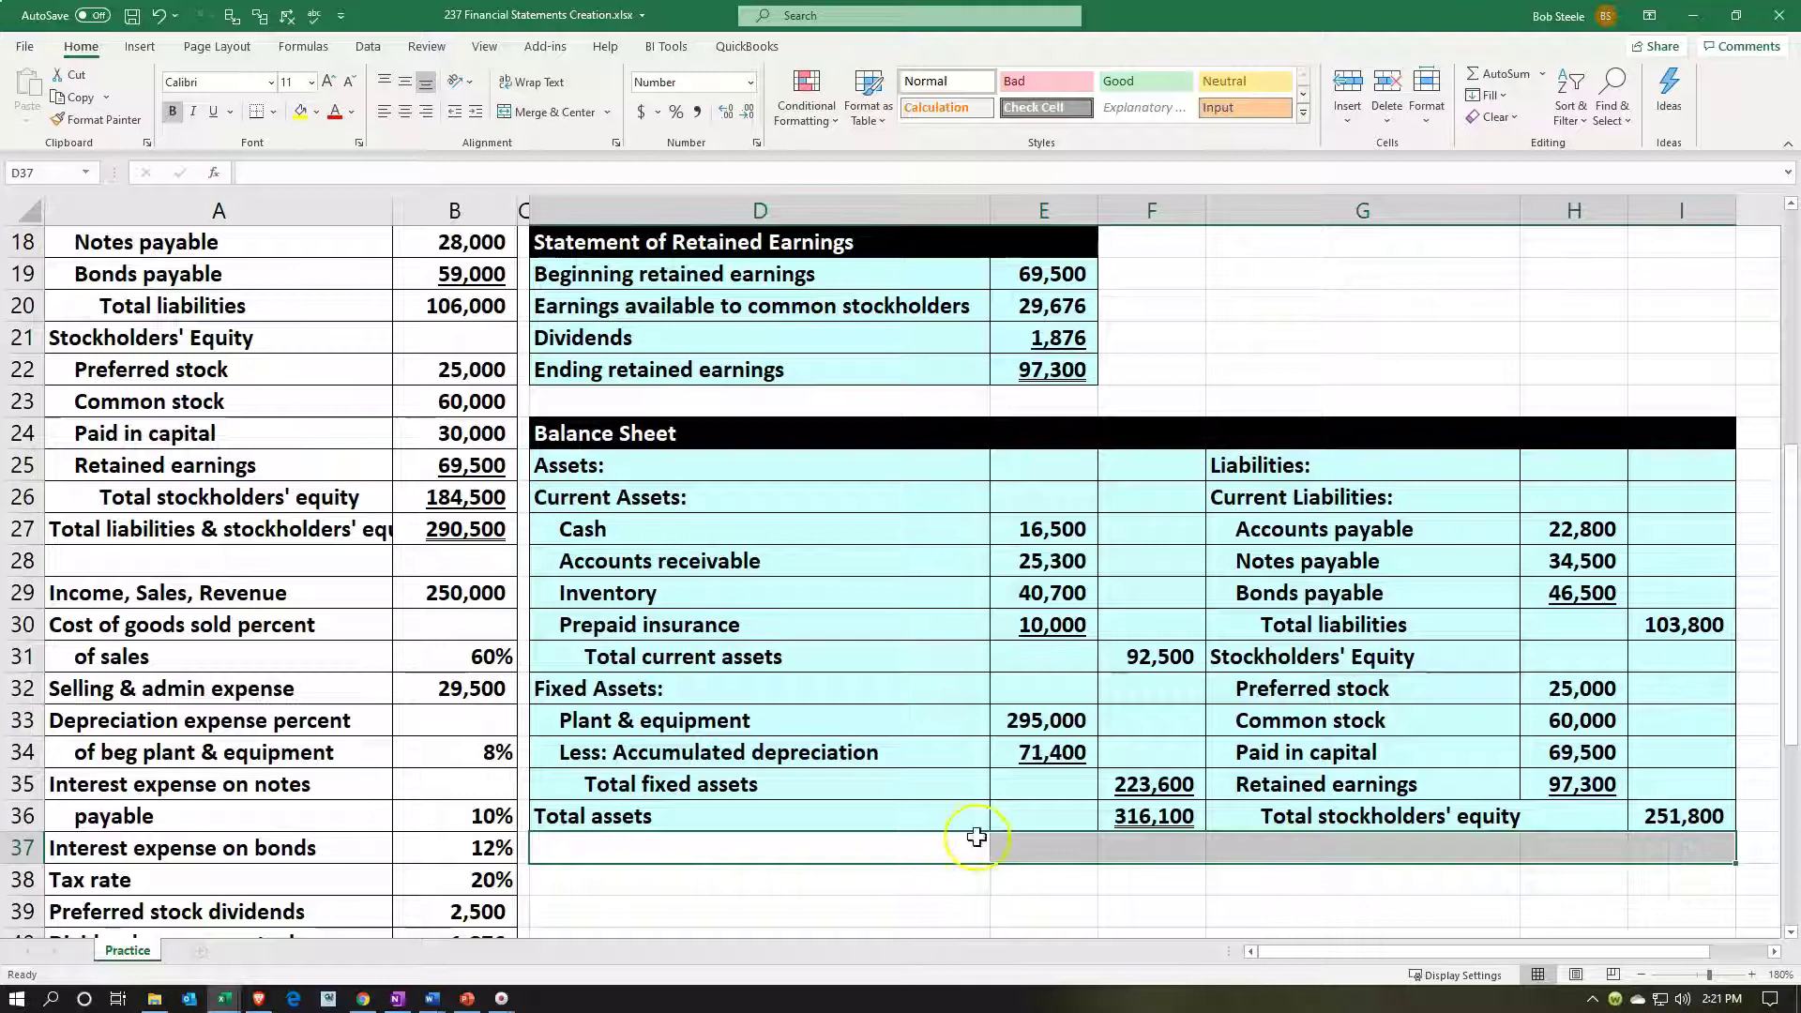
right_click(910, 851)
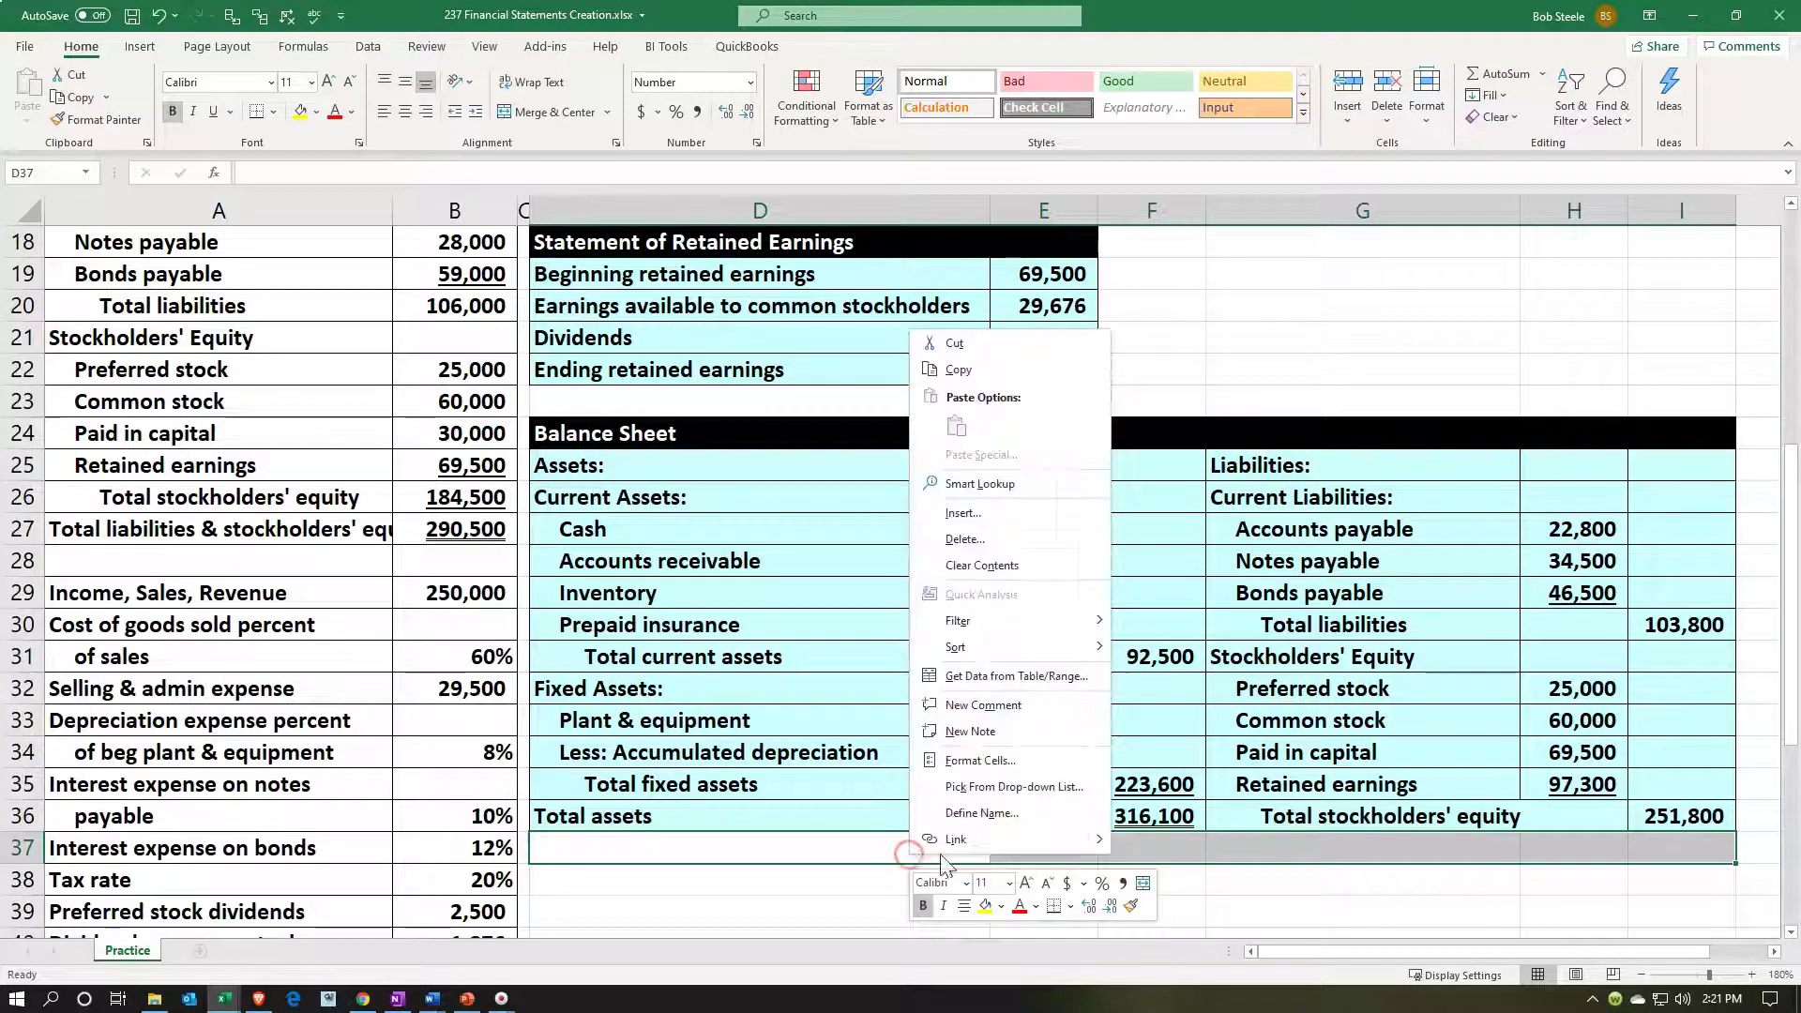
left_click(1000, 907)
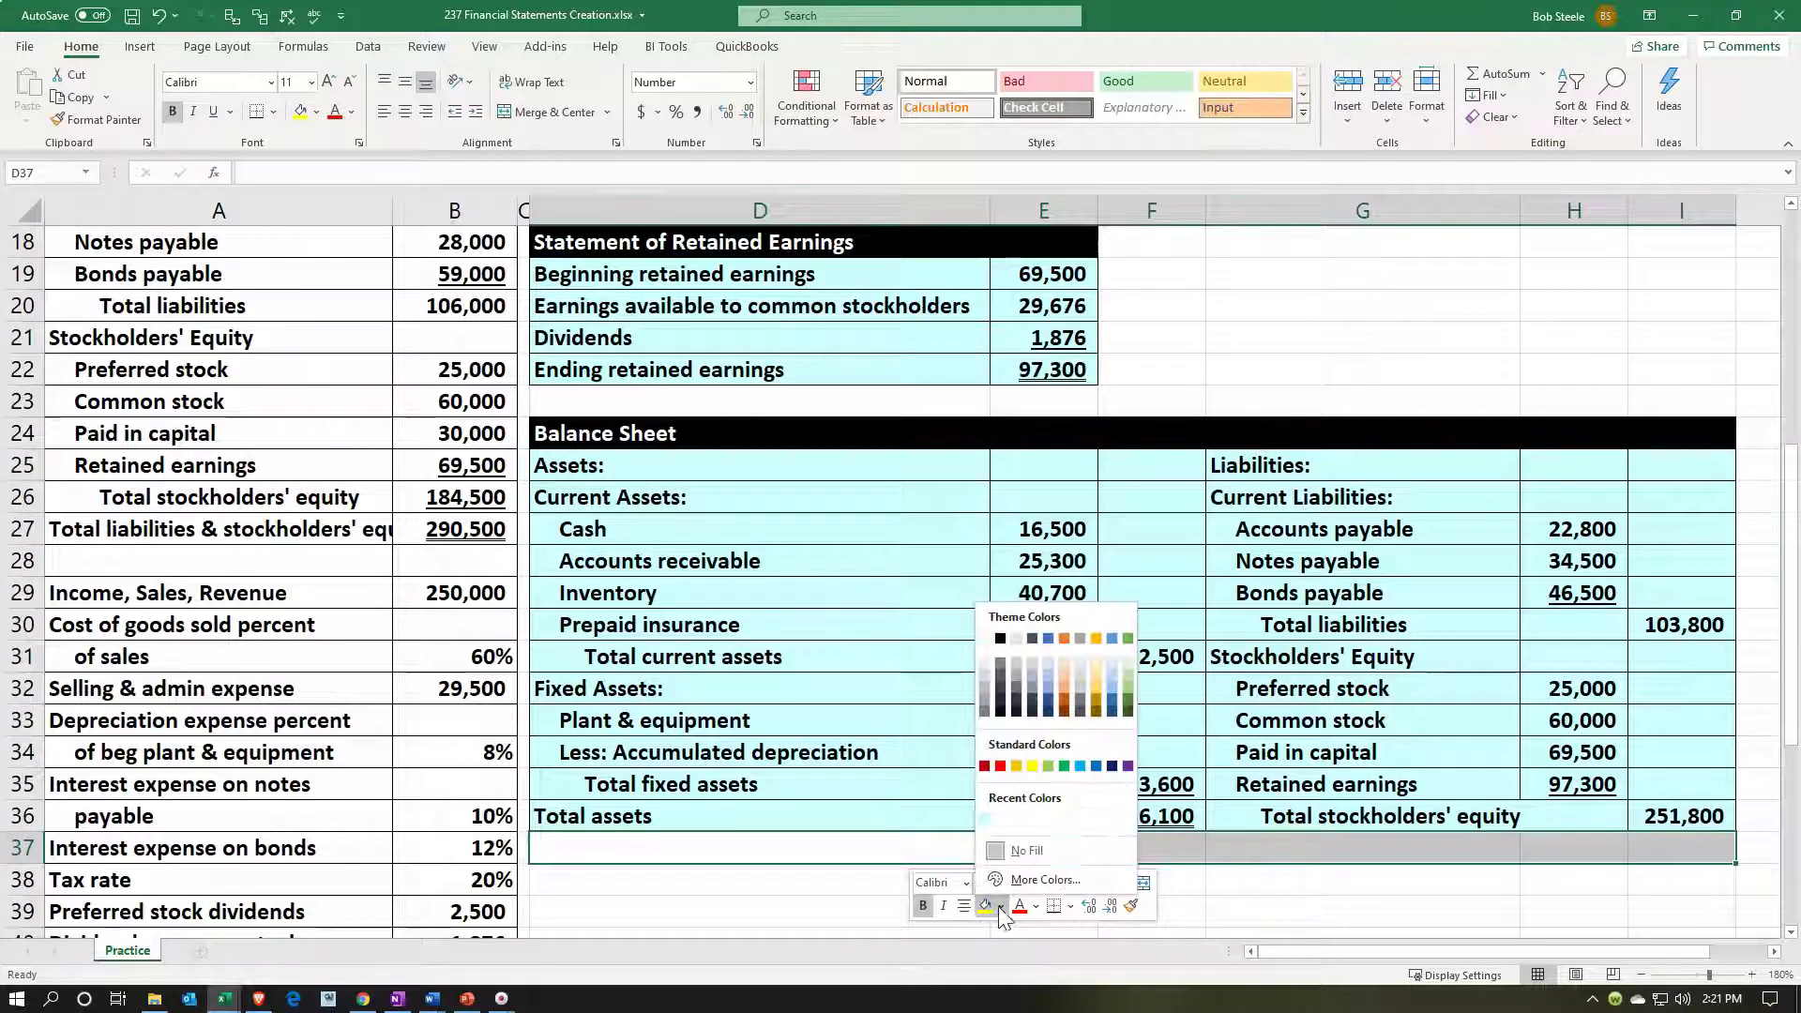
left_click(984, 820)
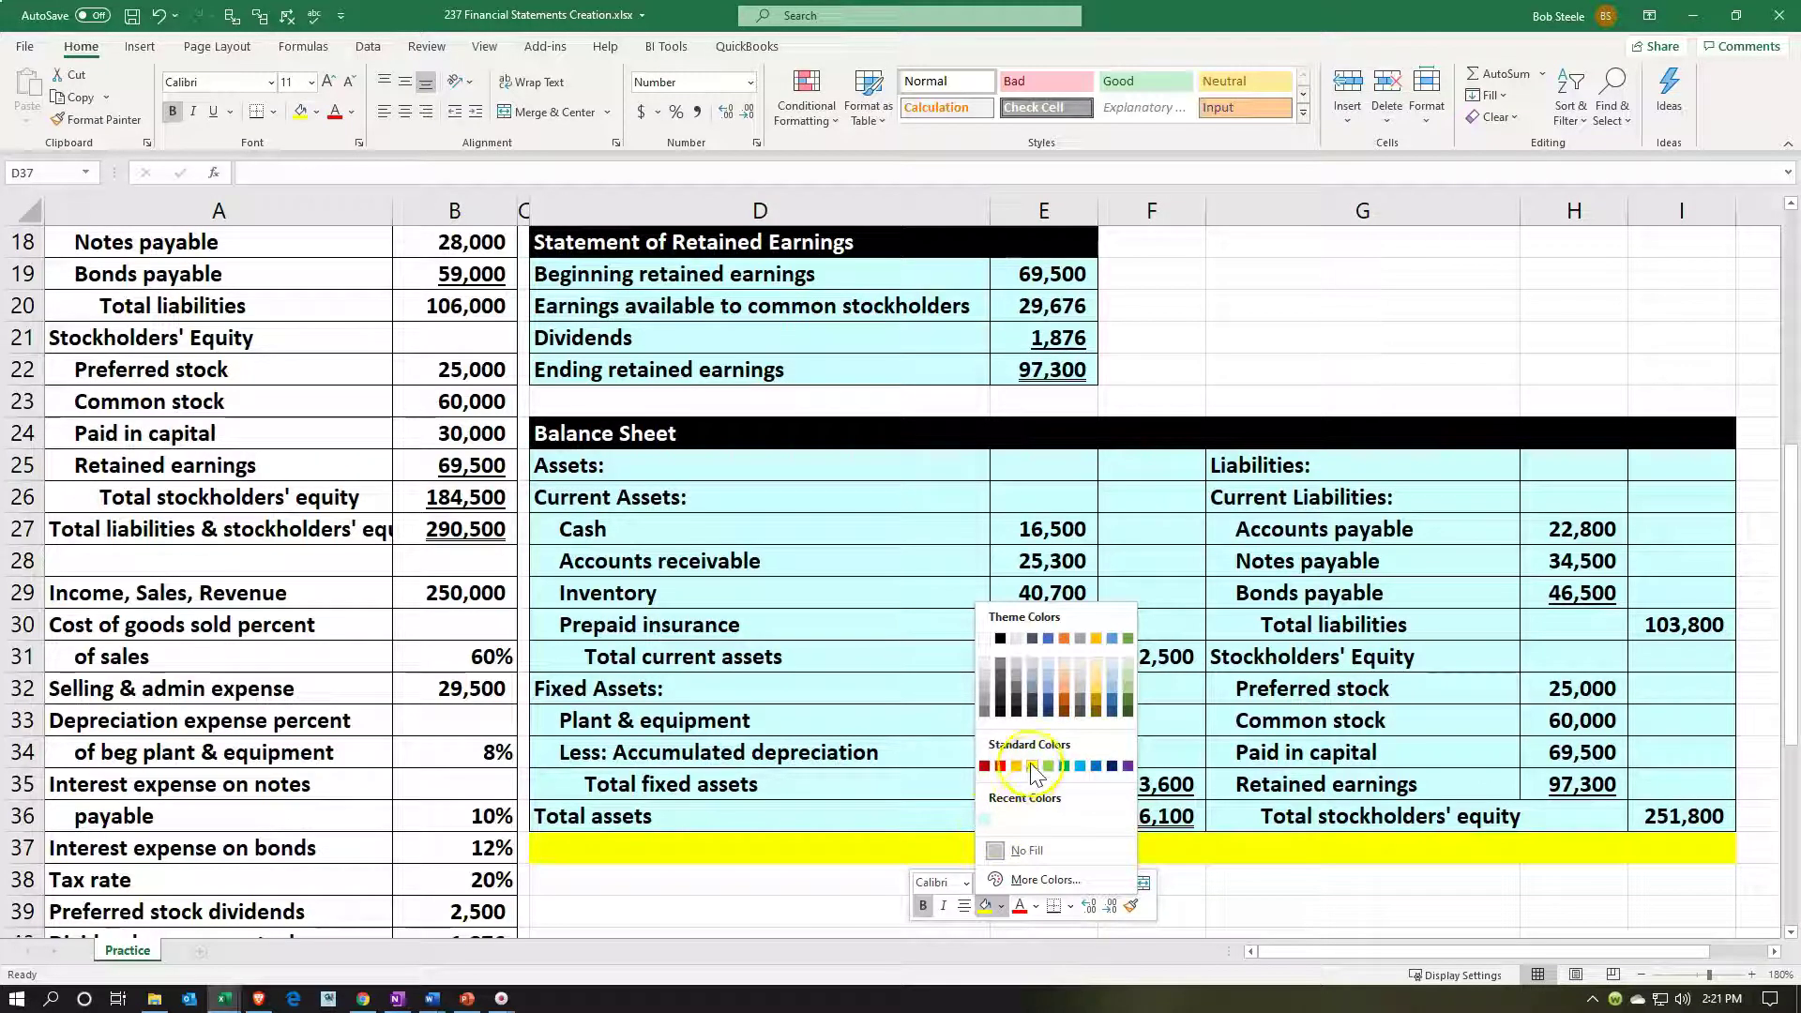
left_click(1026, 883)
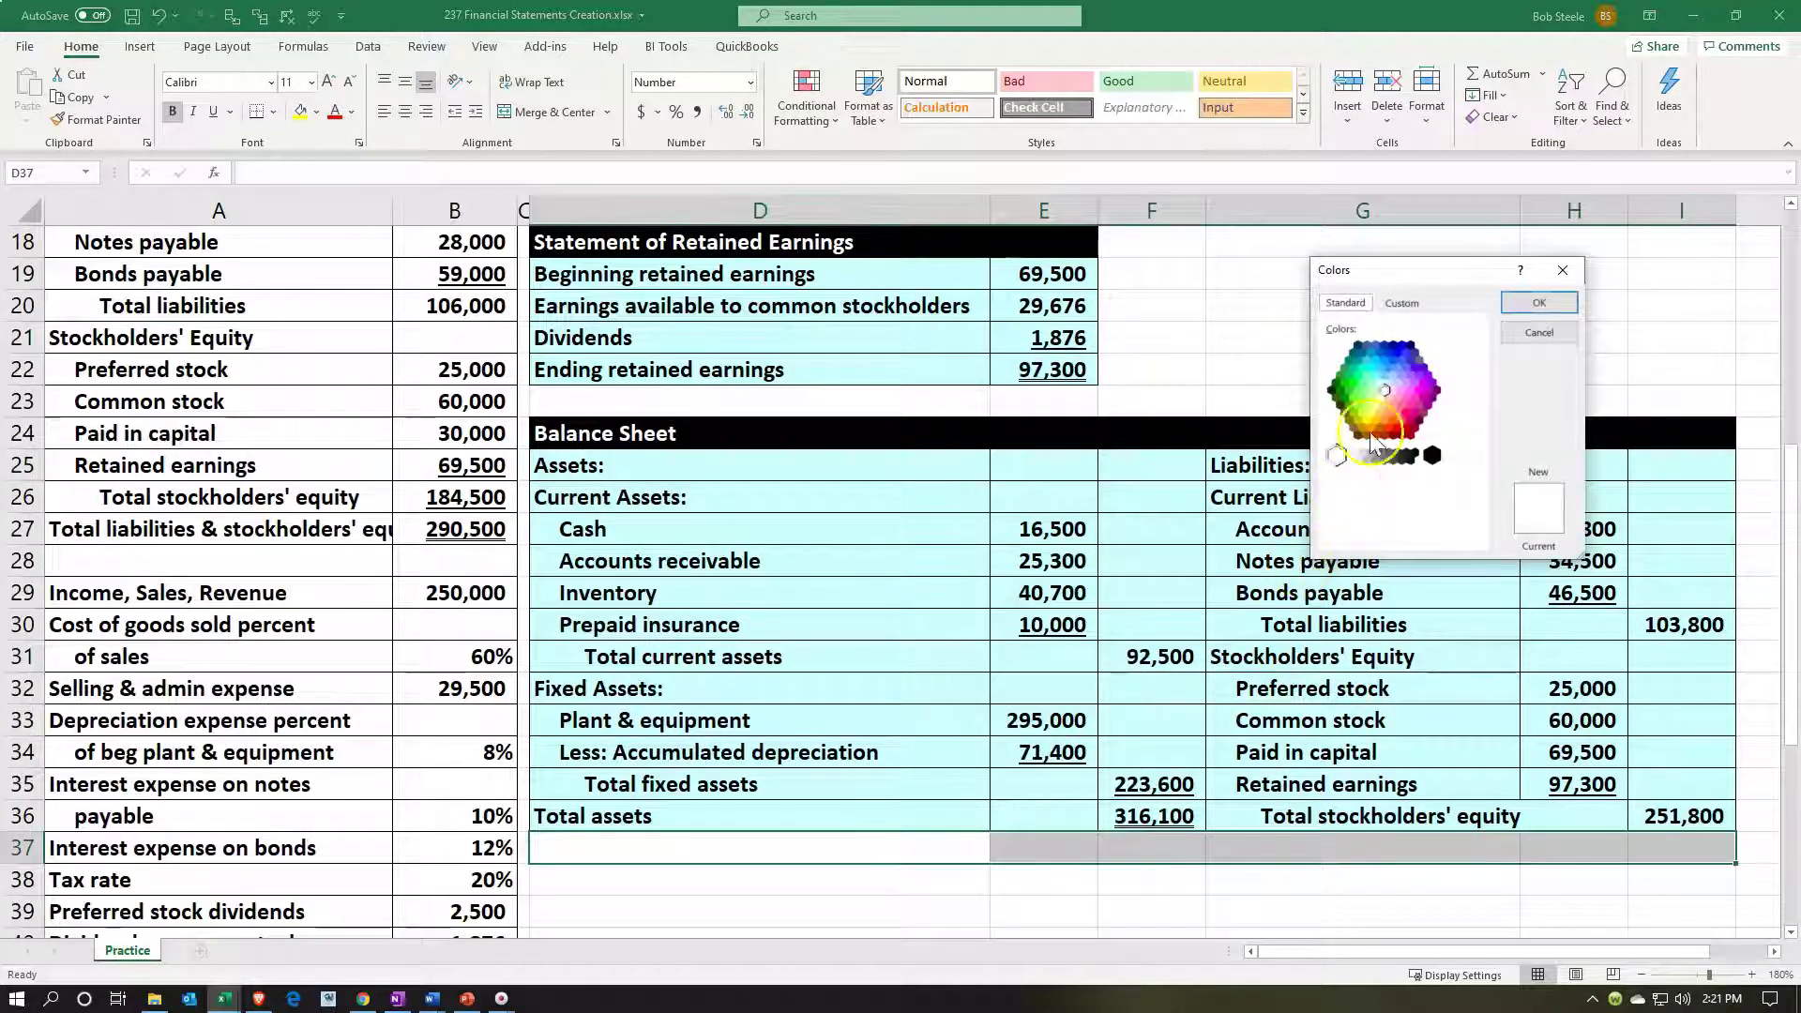
left_click(1380, 386)
left_click(1534, 302)
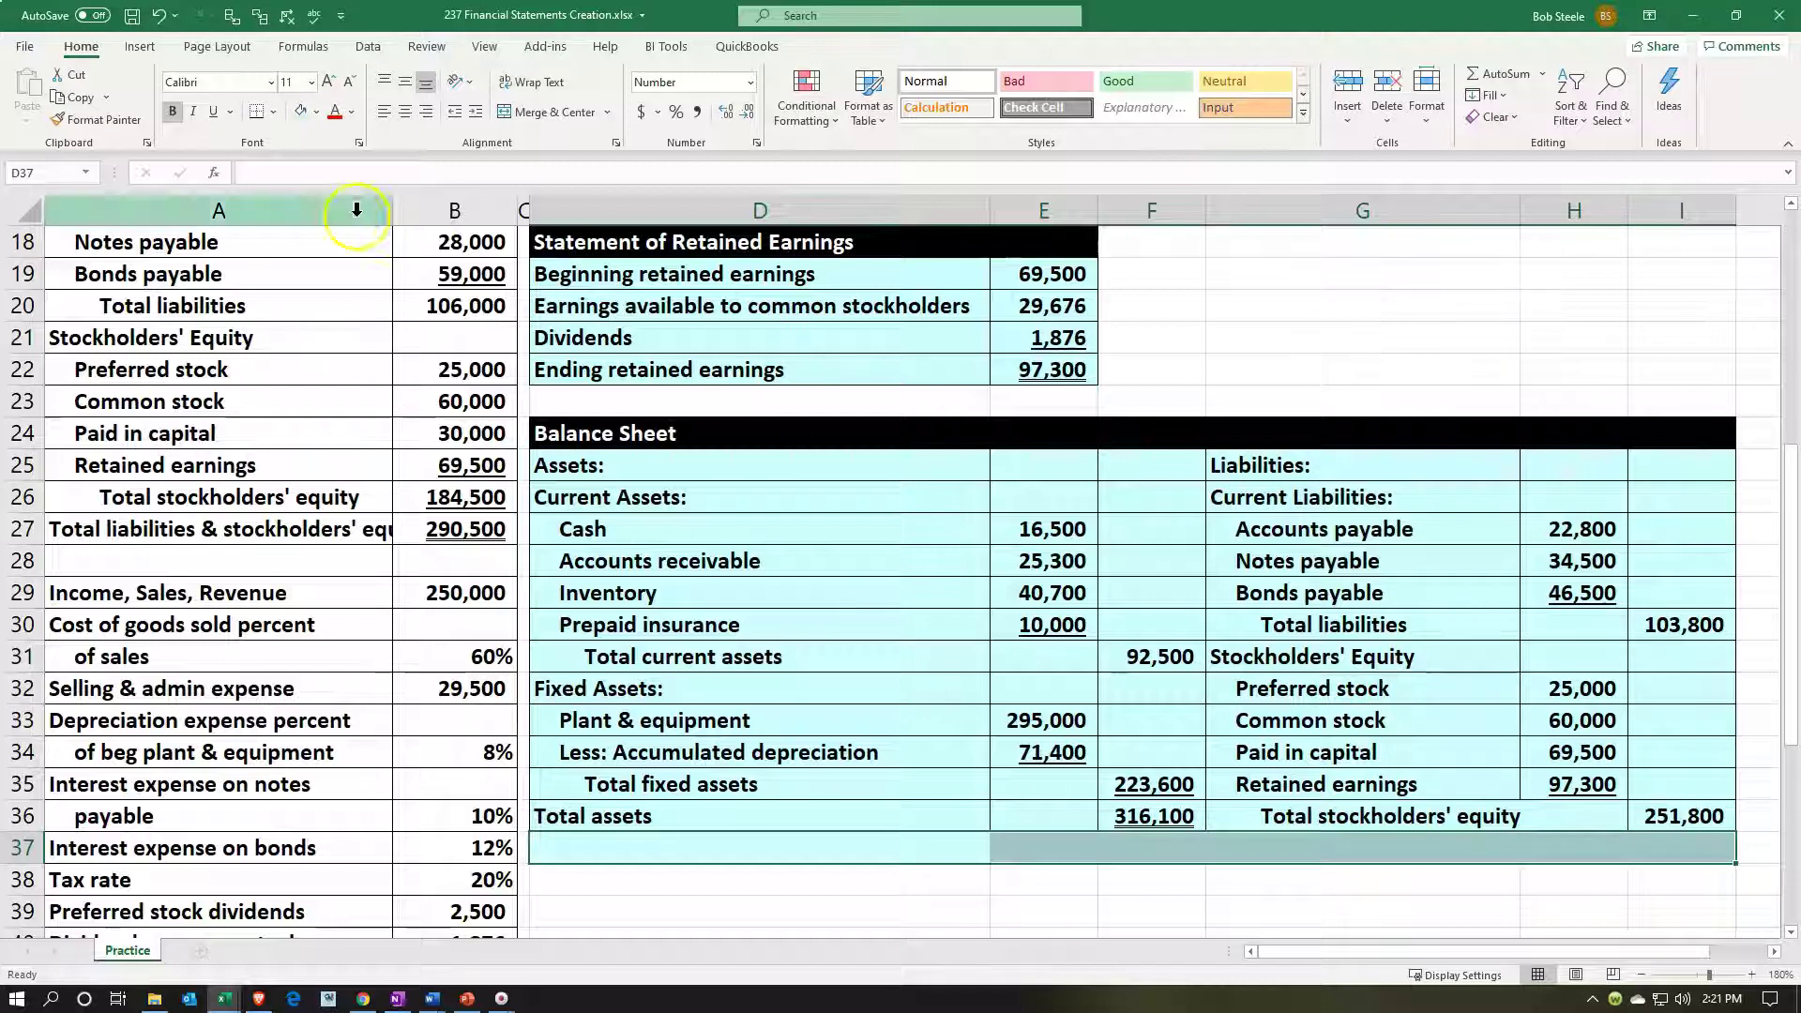
left_click(272, 115)
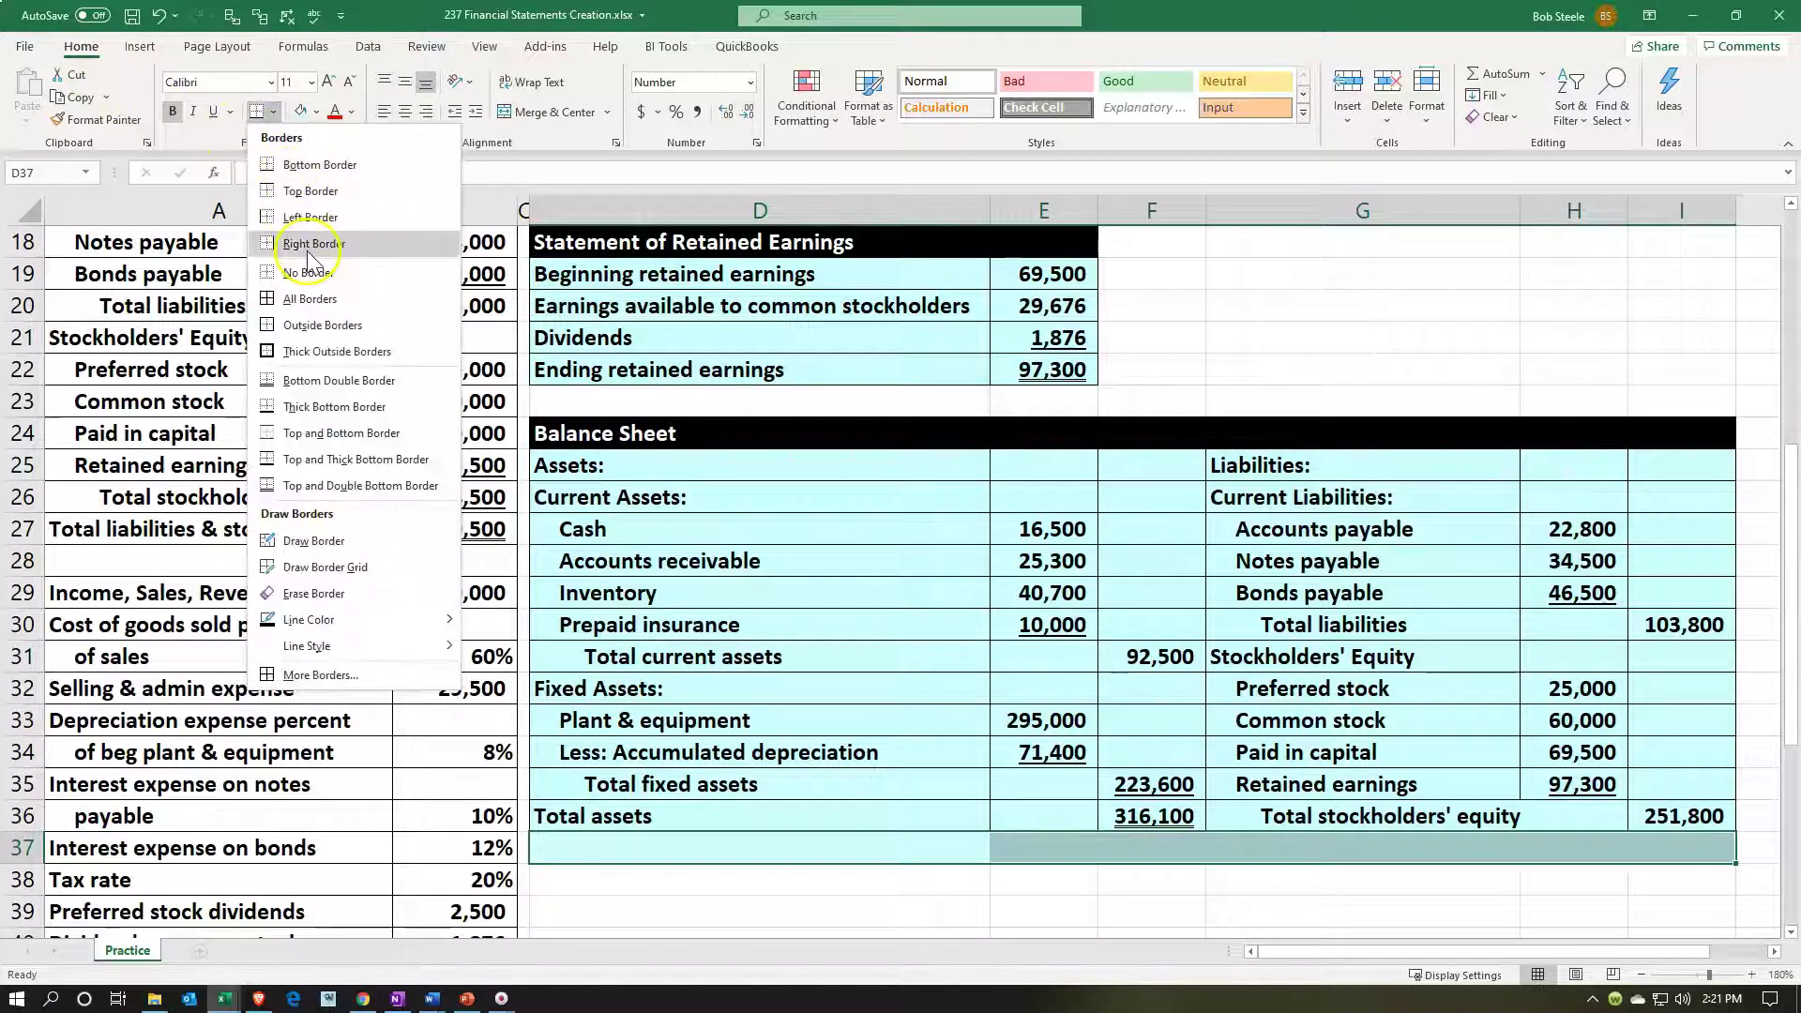
left_click(316, 301)
left_click(940, 700)
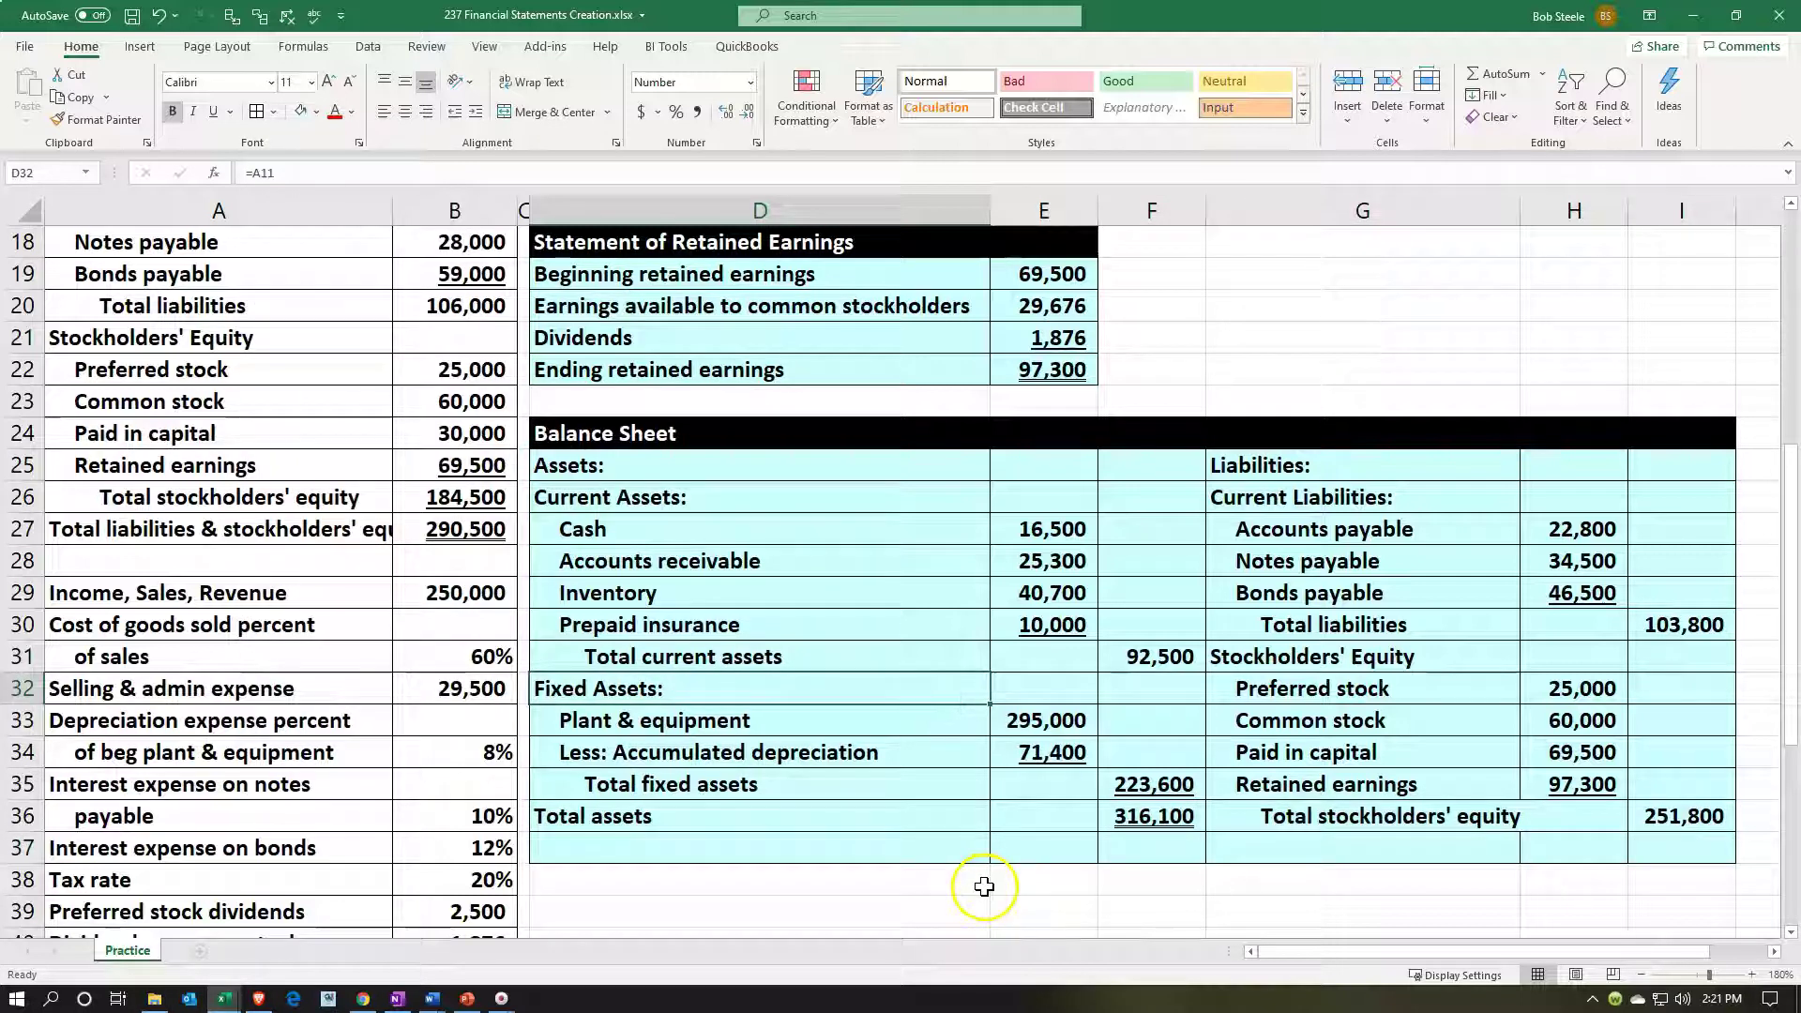
Step: Undo the borders and the light blue fill applied to D37:I37
left_click(157, 19)
left_click(158, 19)
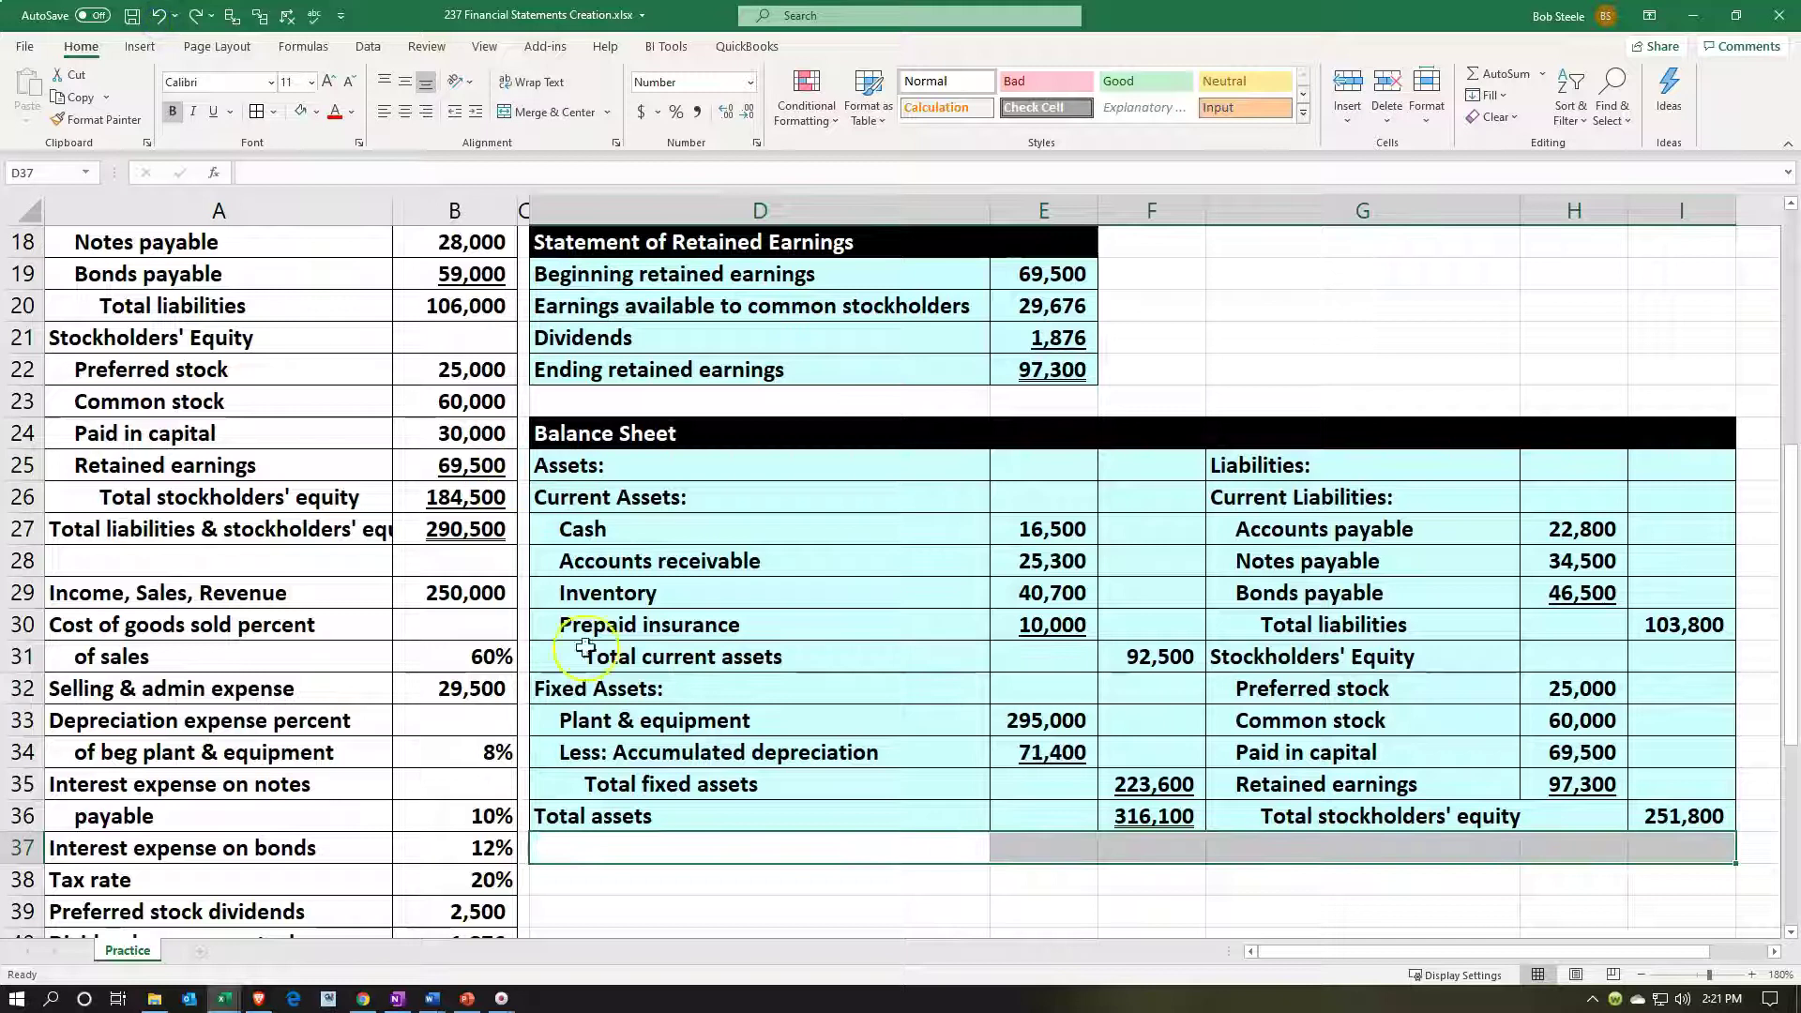
Step: Copy the formatting of the Total assets row D36:I36 onto row 37 with Format Painter
left_click_drag(714, 826, 1647, 797)
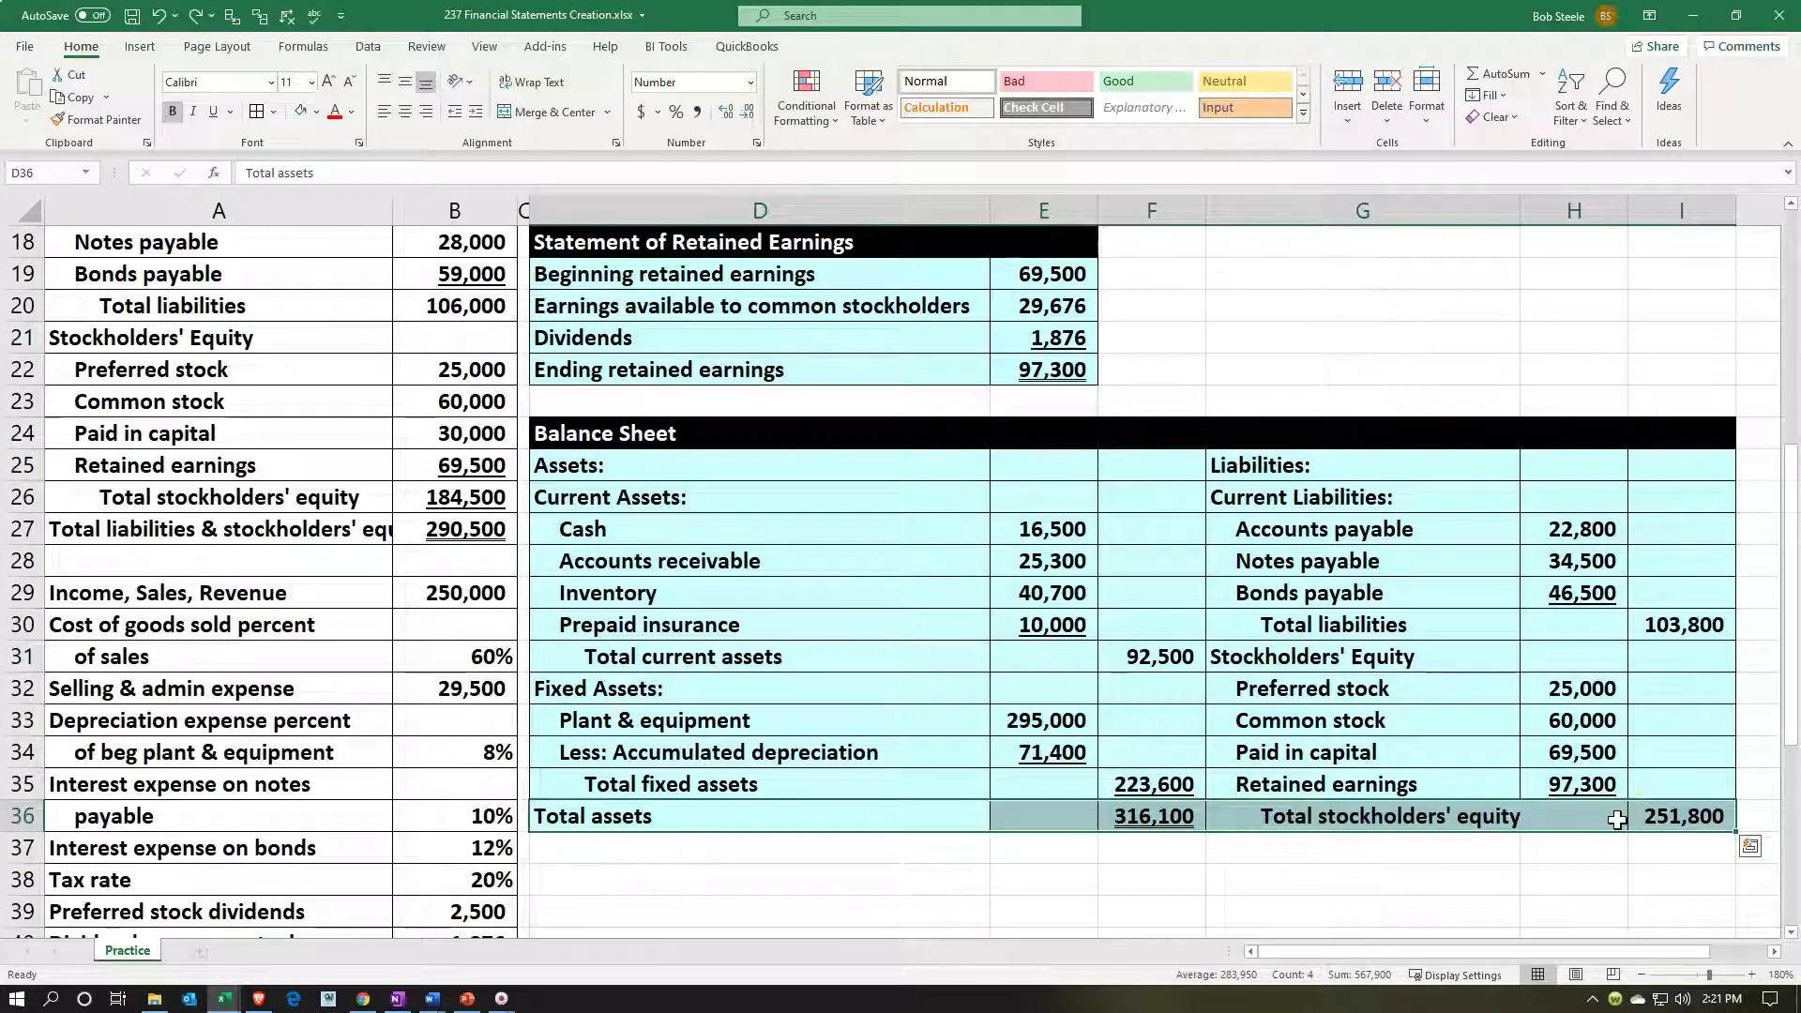
left_click(98, 121)
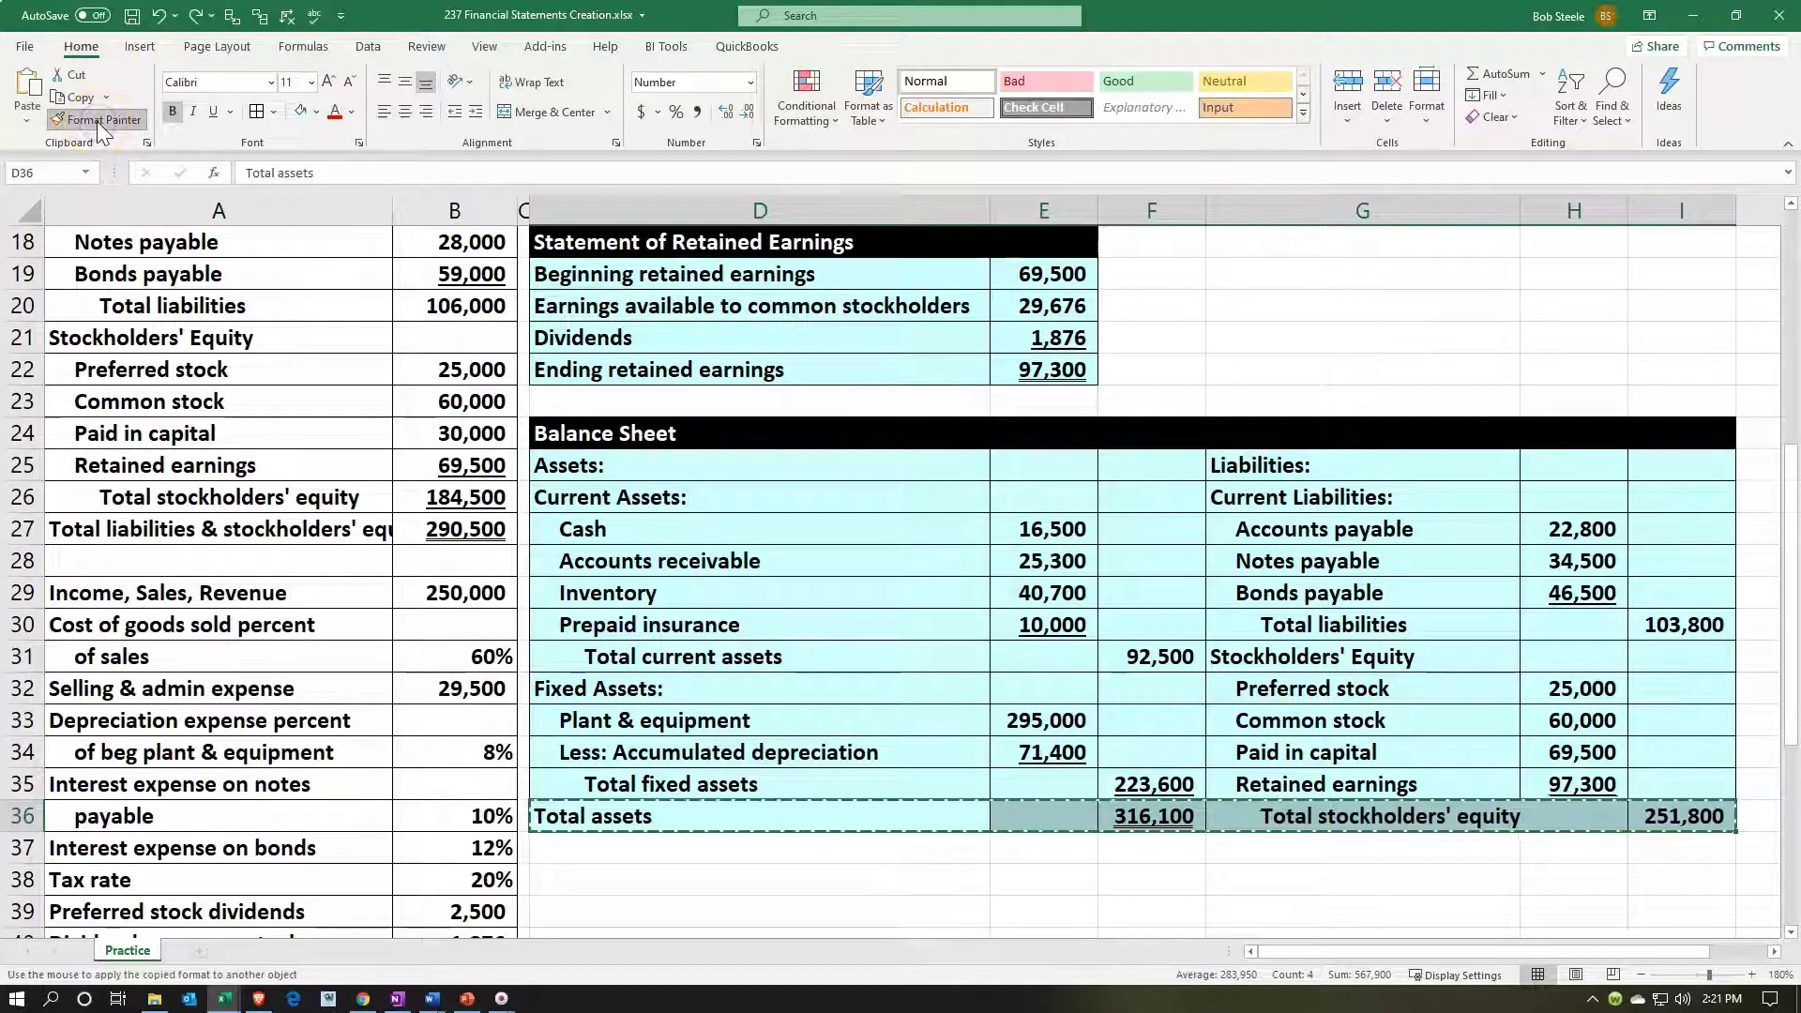
left_click(650, 858)
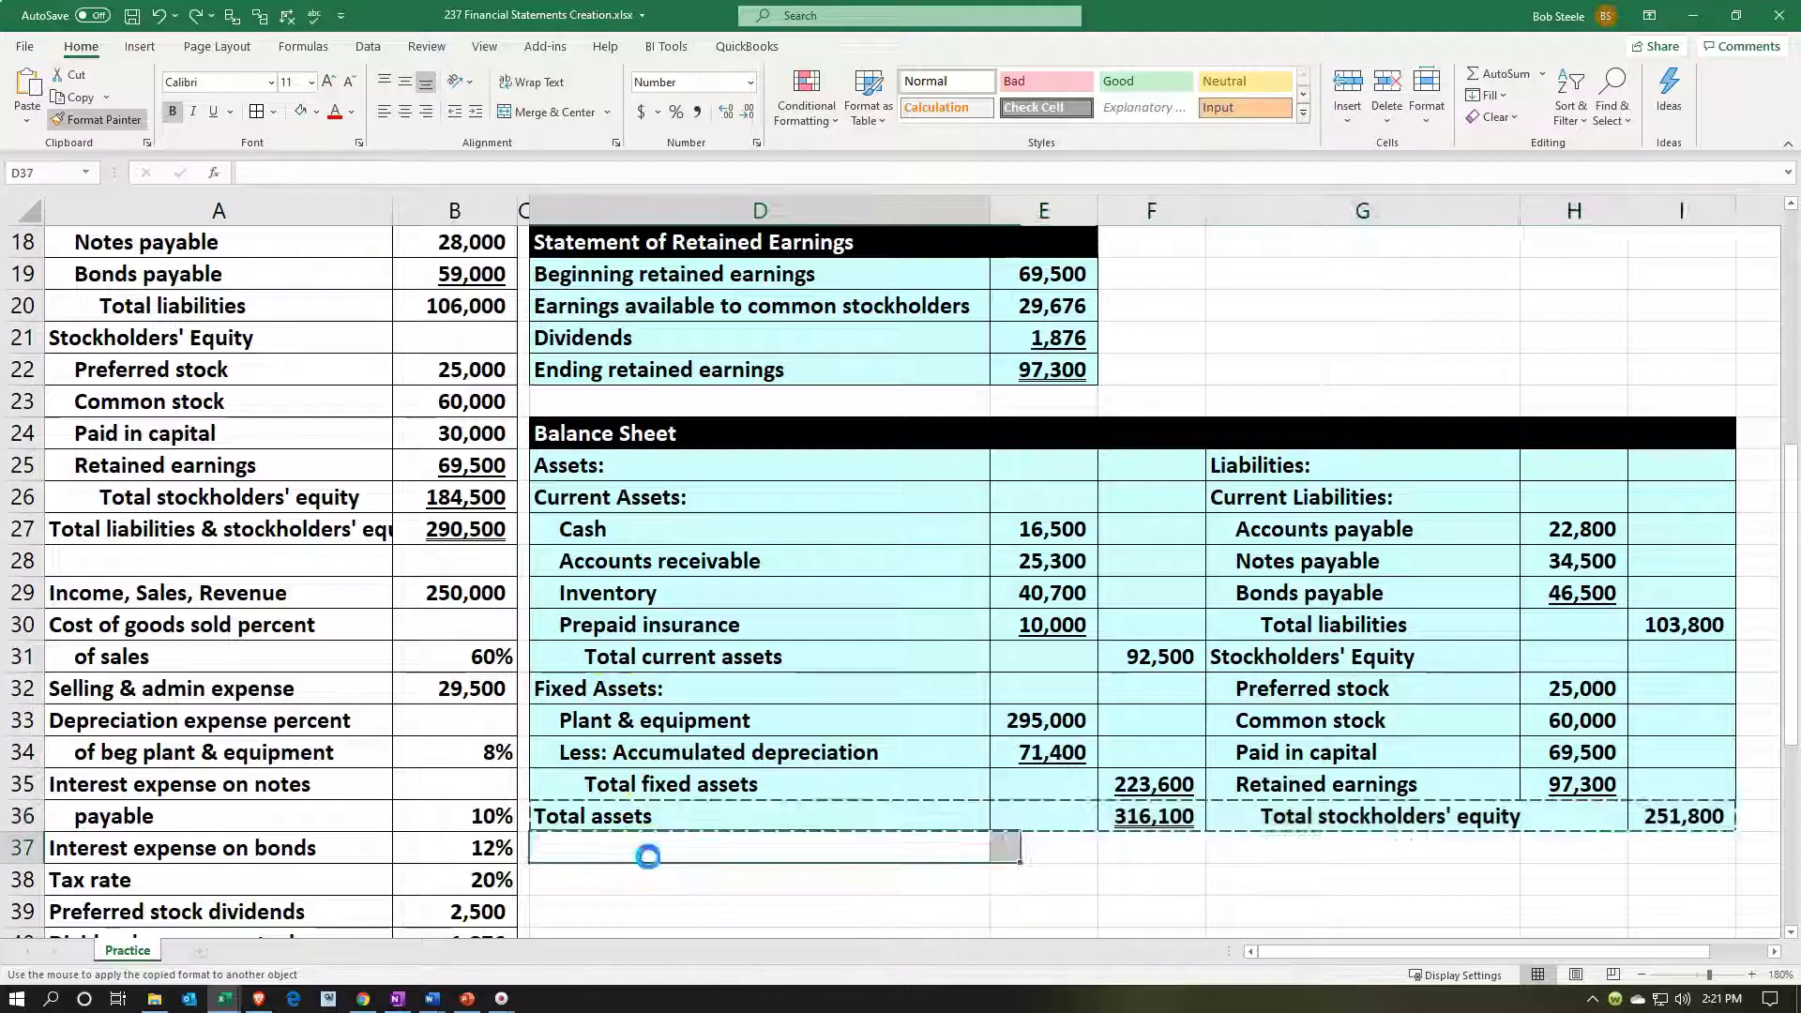
left_click(957, 910)
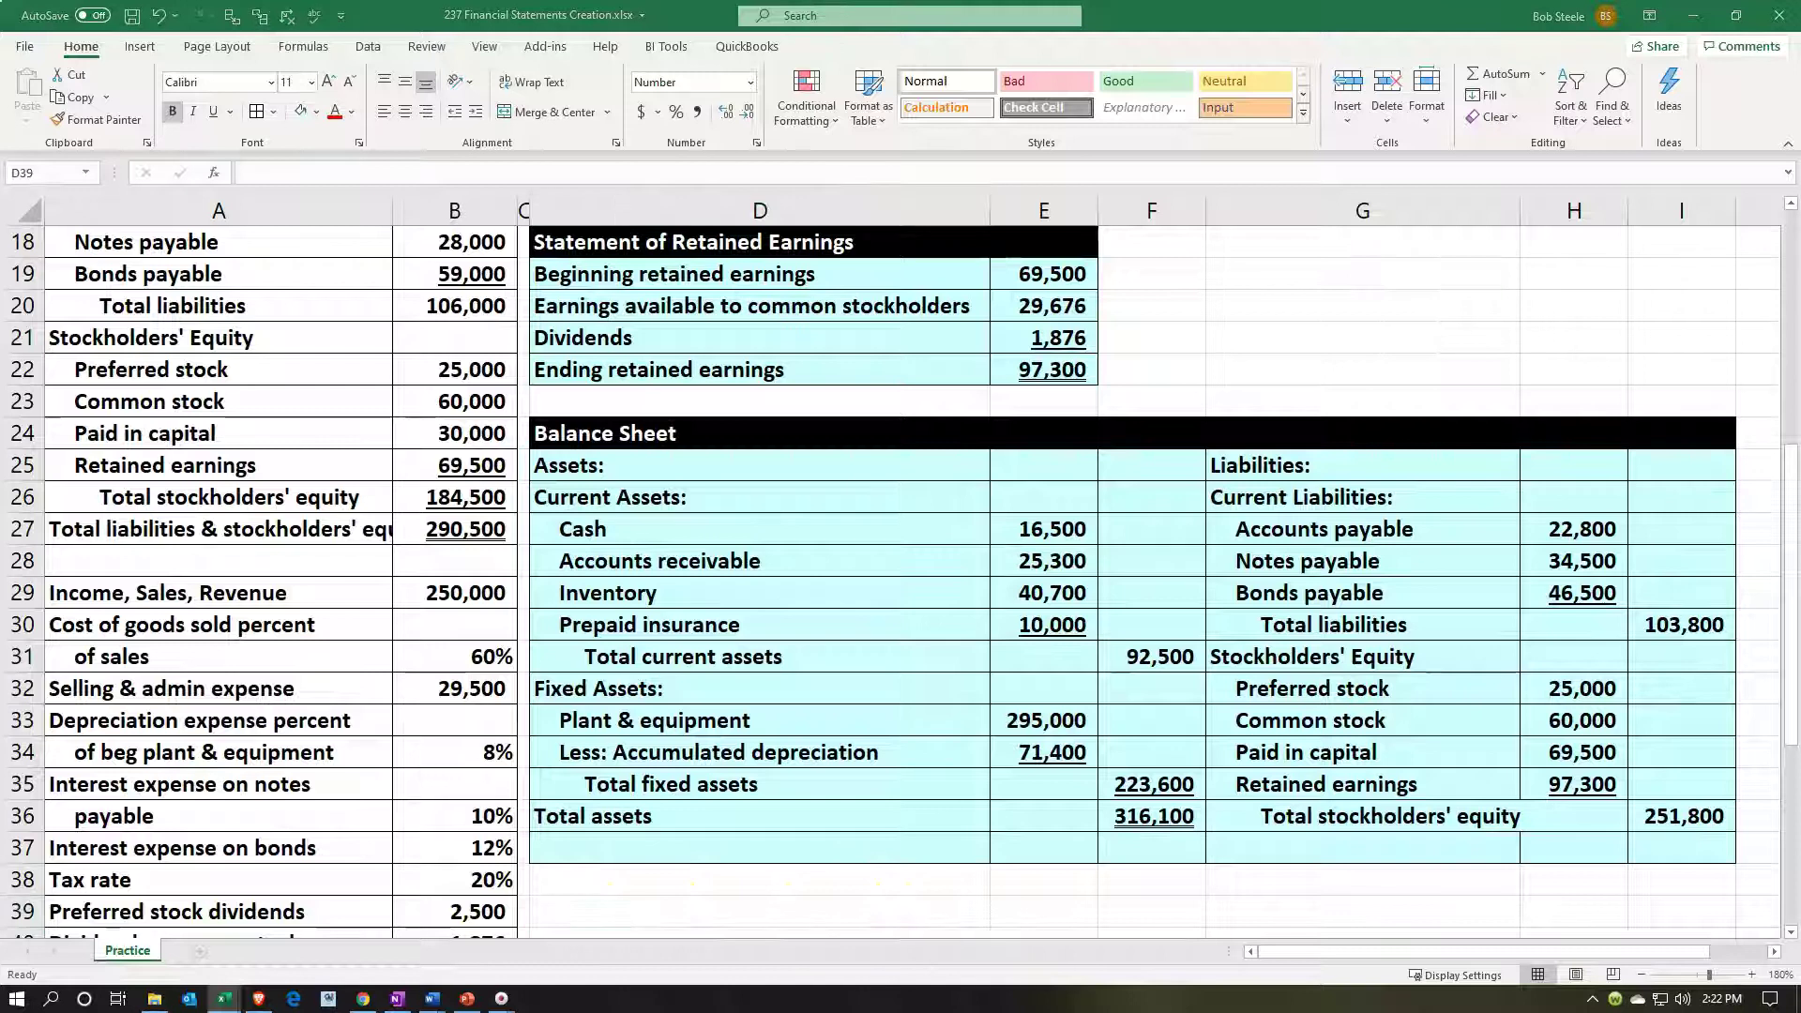
left_click(1232, 827)
type("=")
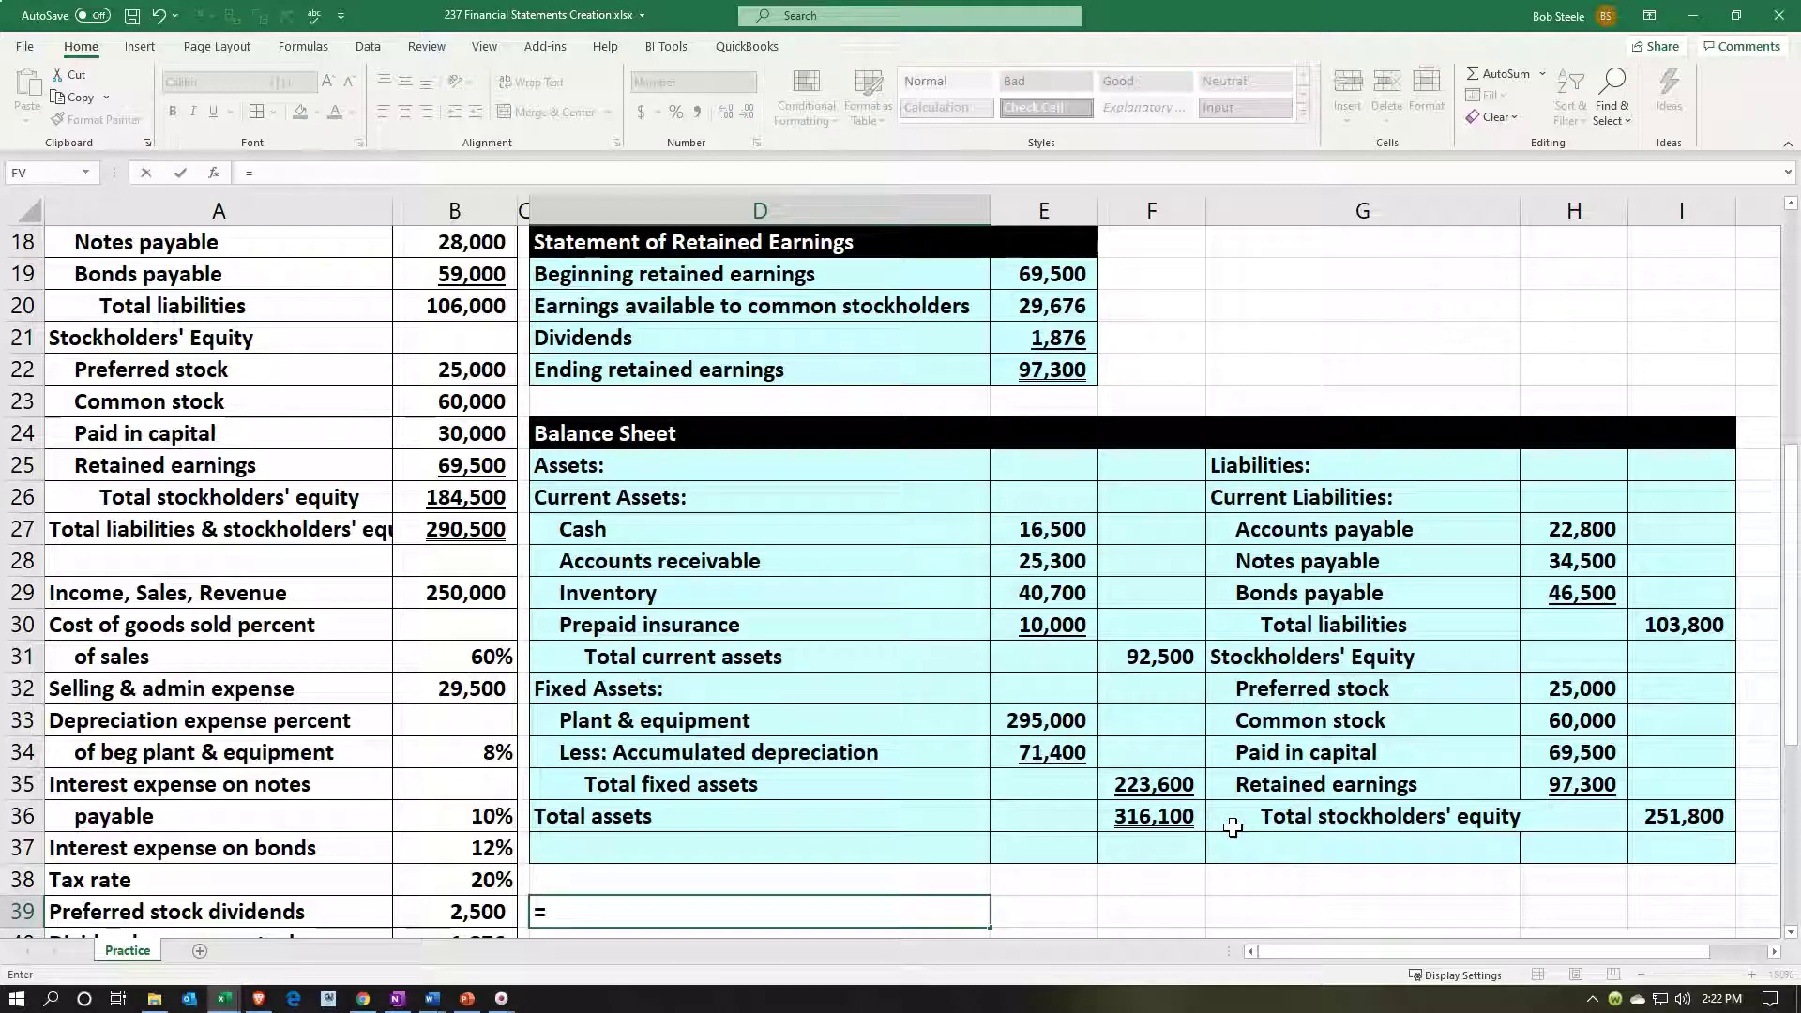
key("Escape")
Step: Link G37 to the Total liabilities & stockholders' equity label in A27 and remove the indent from the cell
left_click(1232, 827)
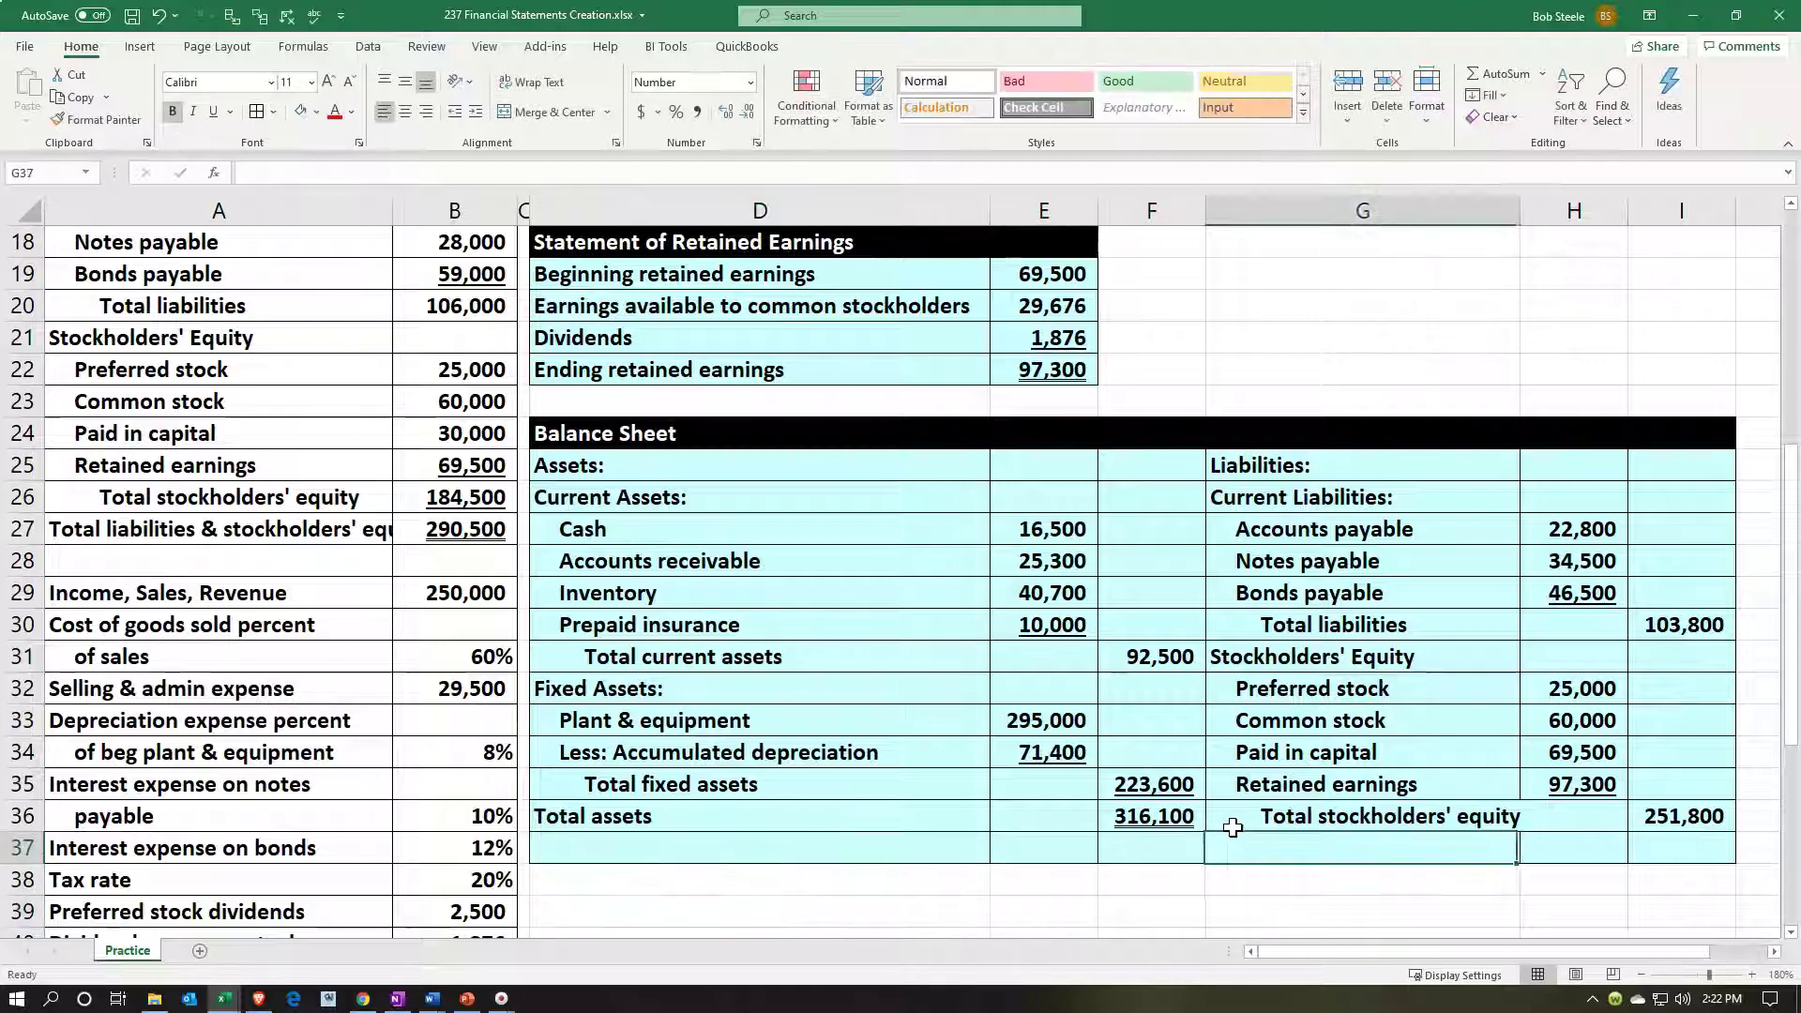
type("=")
key("Left")
key("Left")
key("Left")
key("Left")
key("Left")
key("Up")
key("Up")
key("Up")
key("Up")
key("Up")
key("Up")
key("Up")
key("Up")
key("Up")
key("Up")
key("Left")
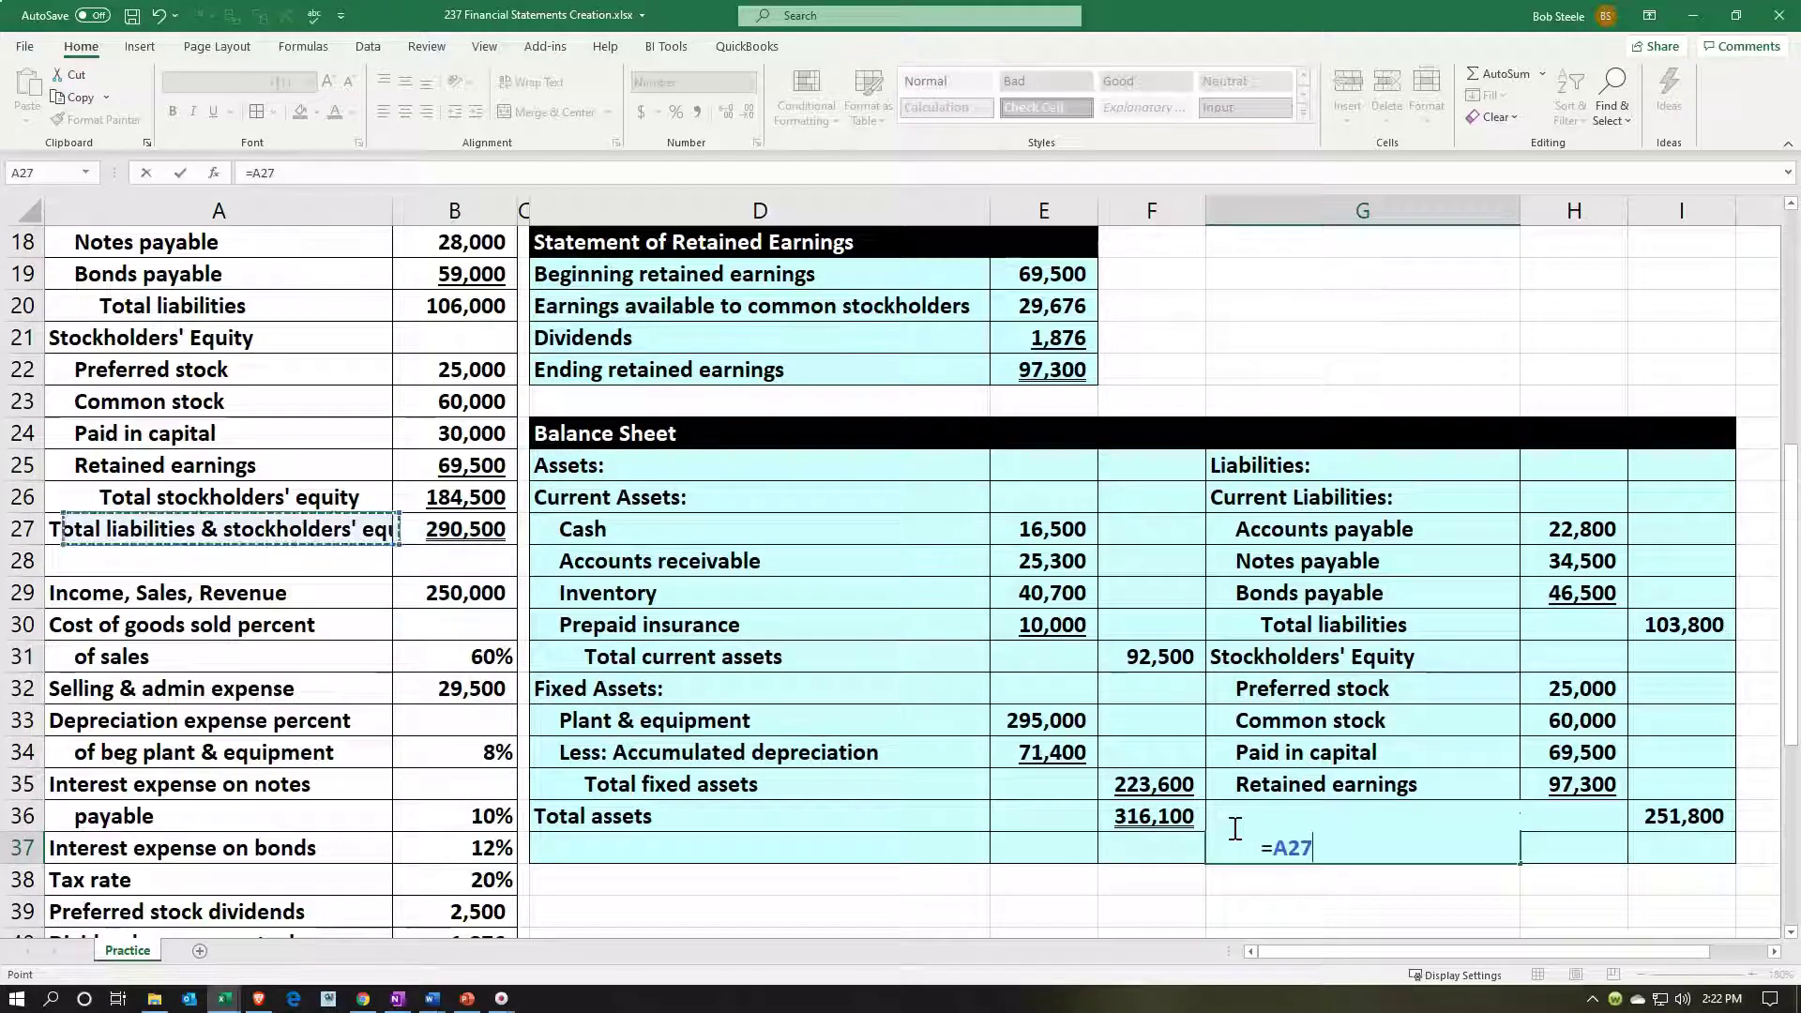
key("Return")
key("ctrl+Return")
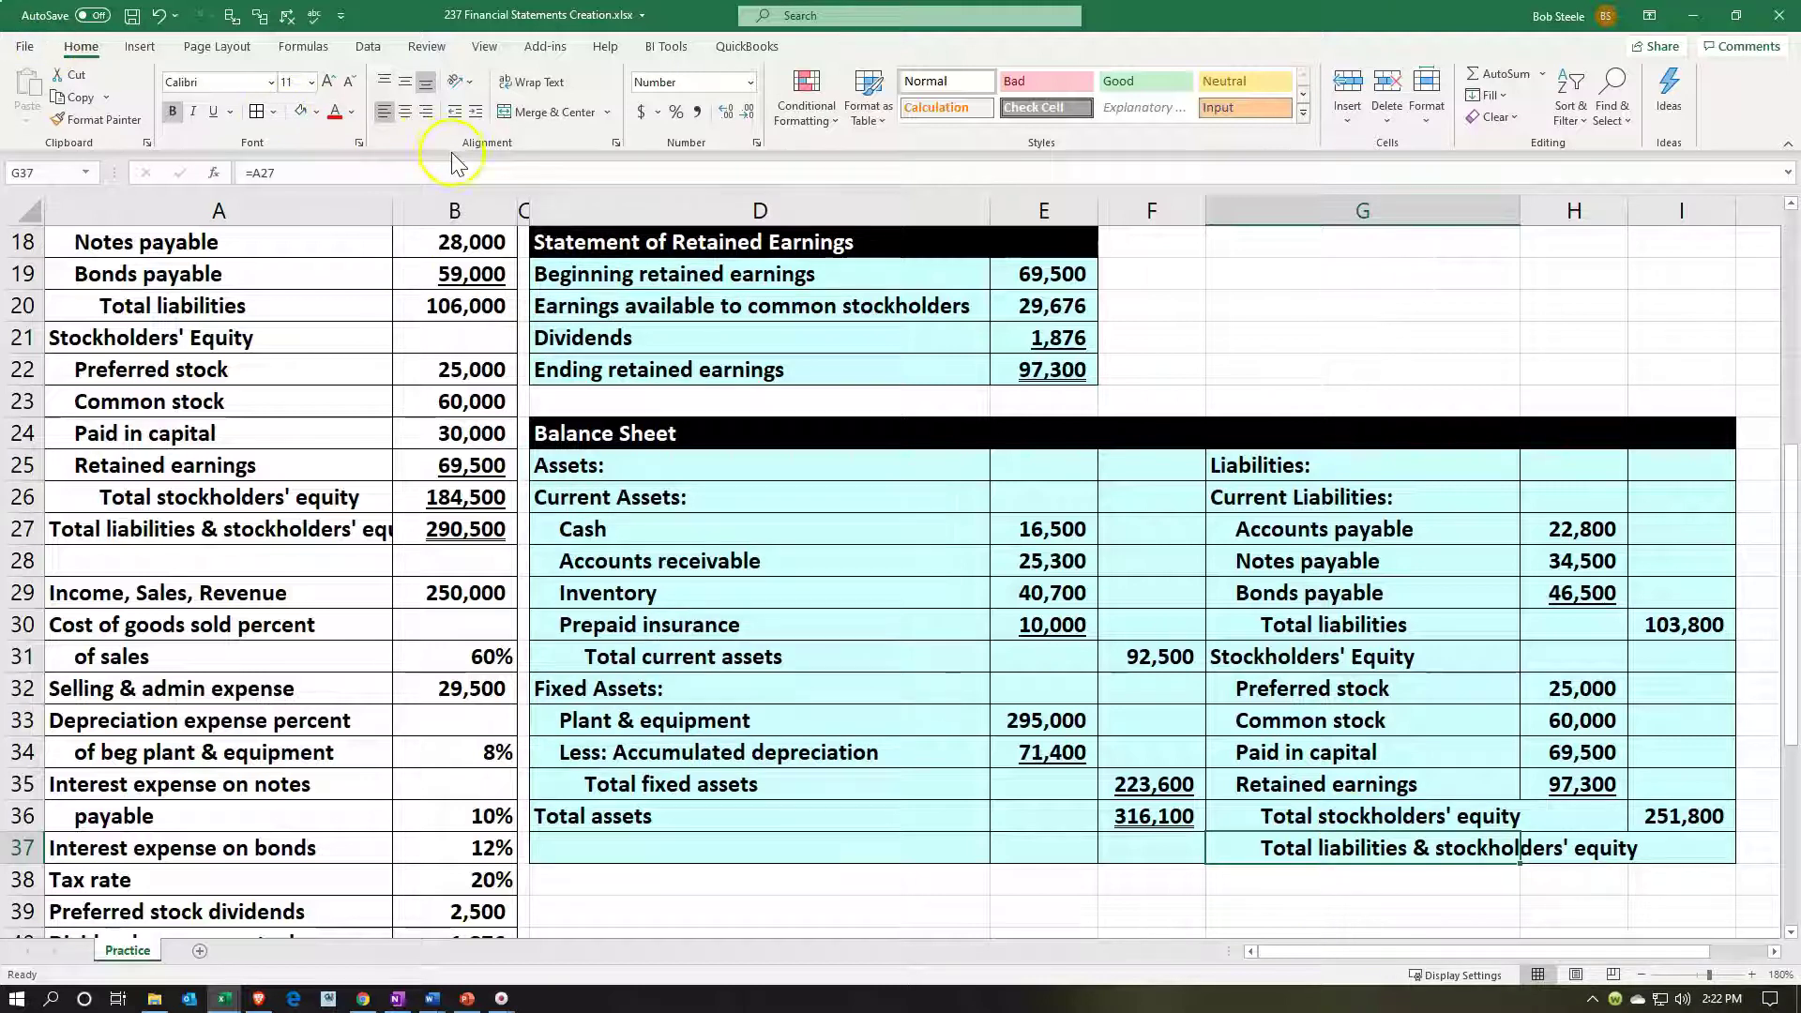
left_click(455, 111)
left_click(455, 112)
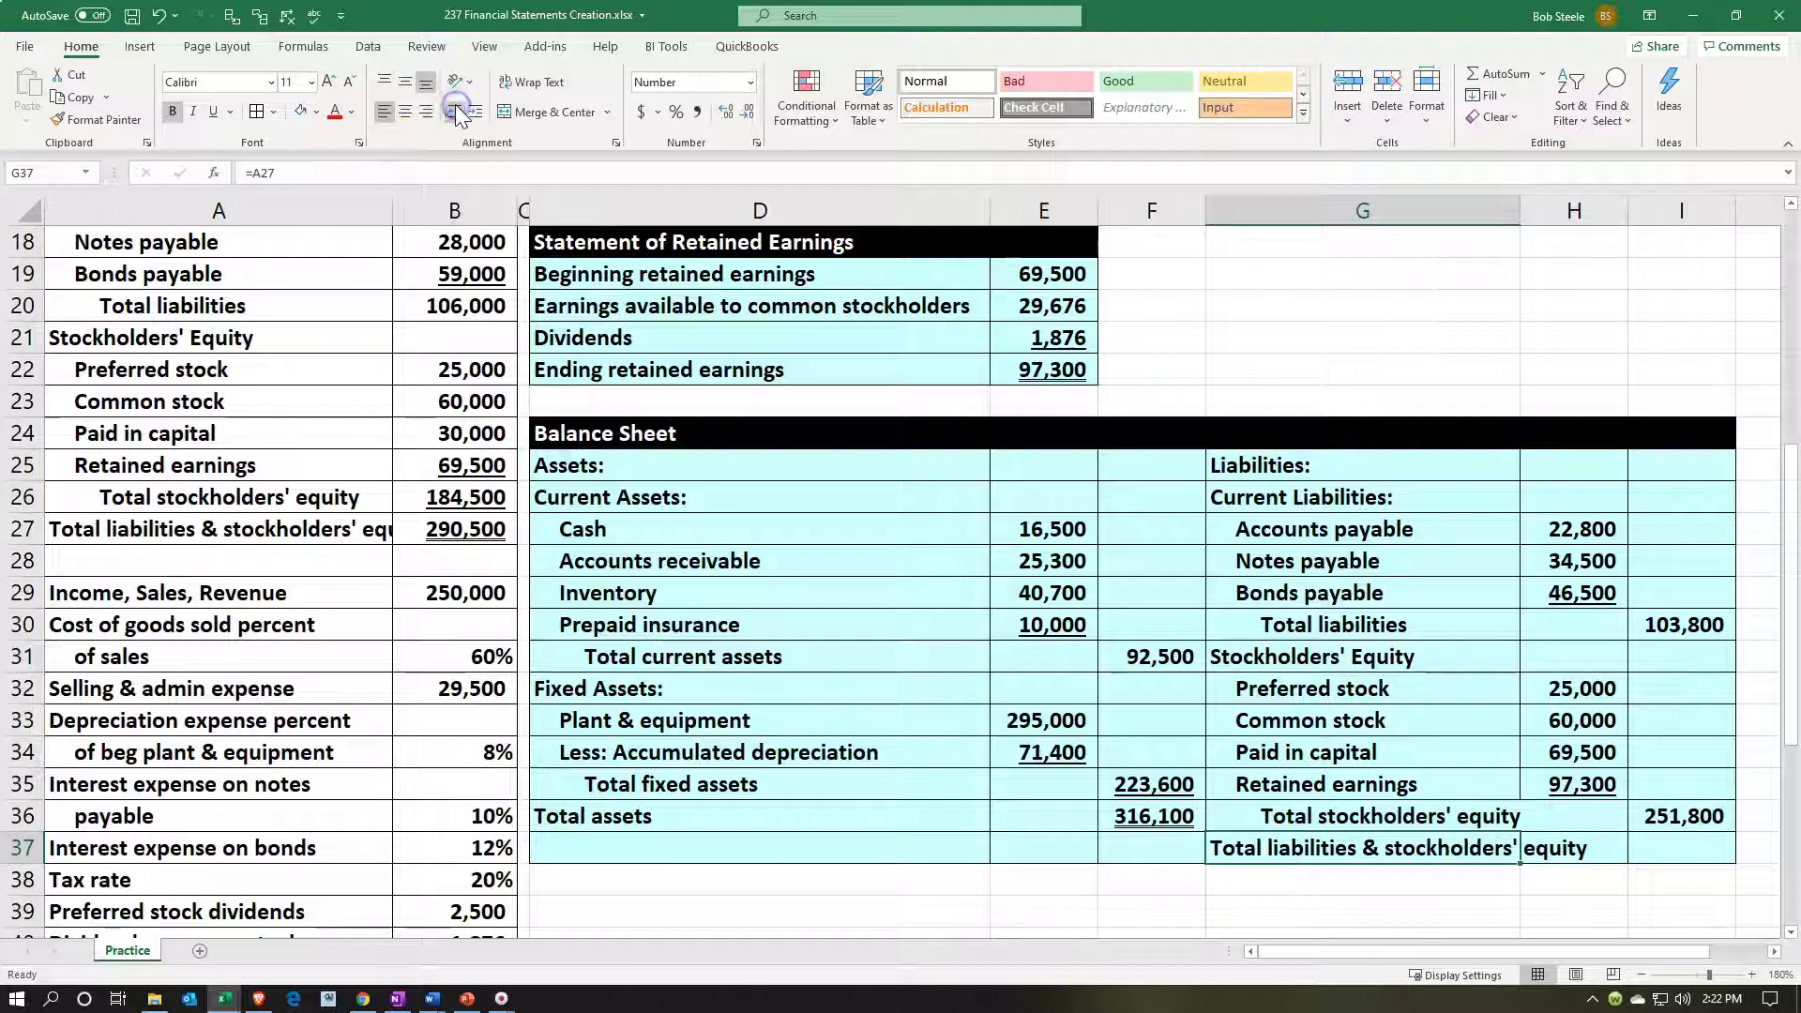
Step: Total liabilities and stockholders' equity in I37 with a SUM of I29:I36
left_click(1696, 854)
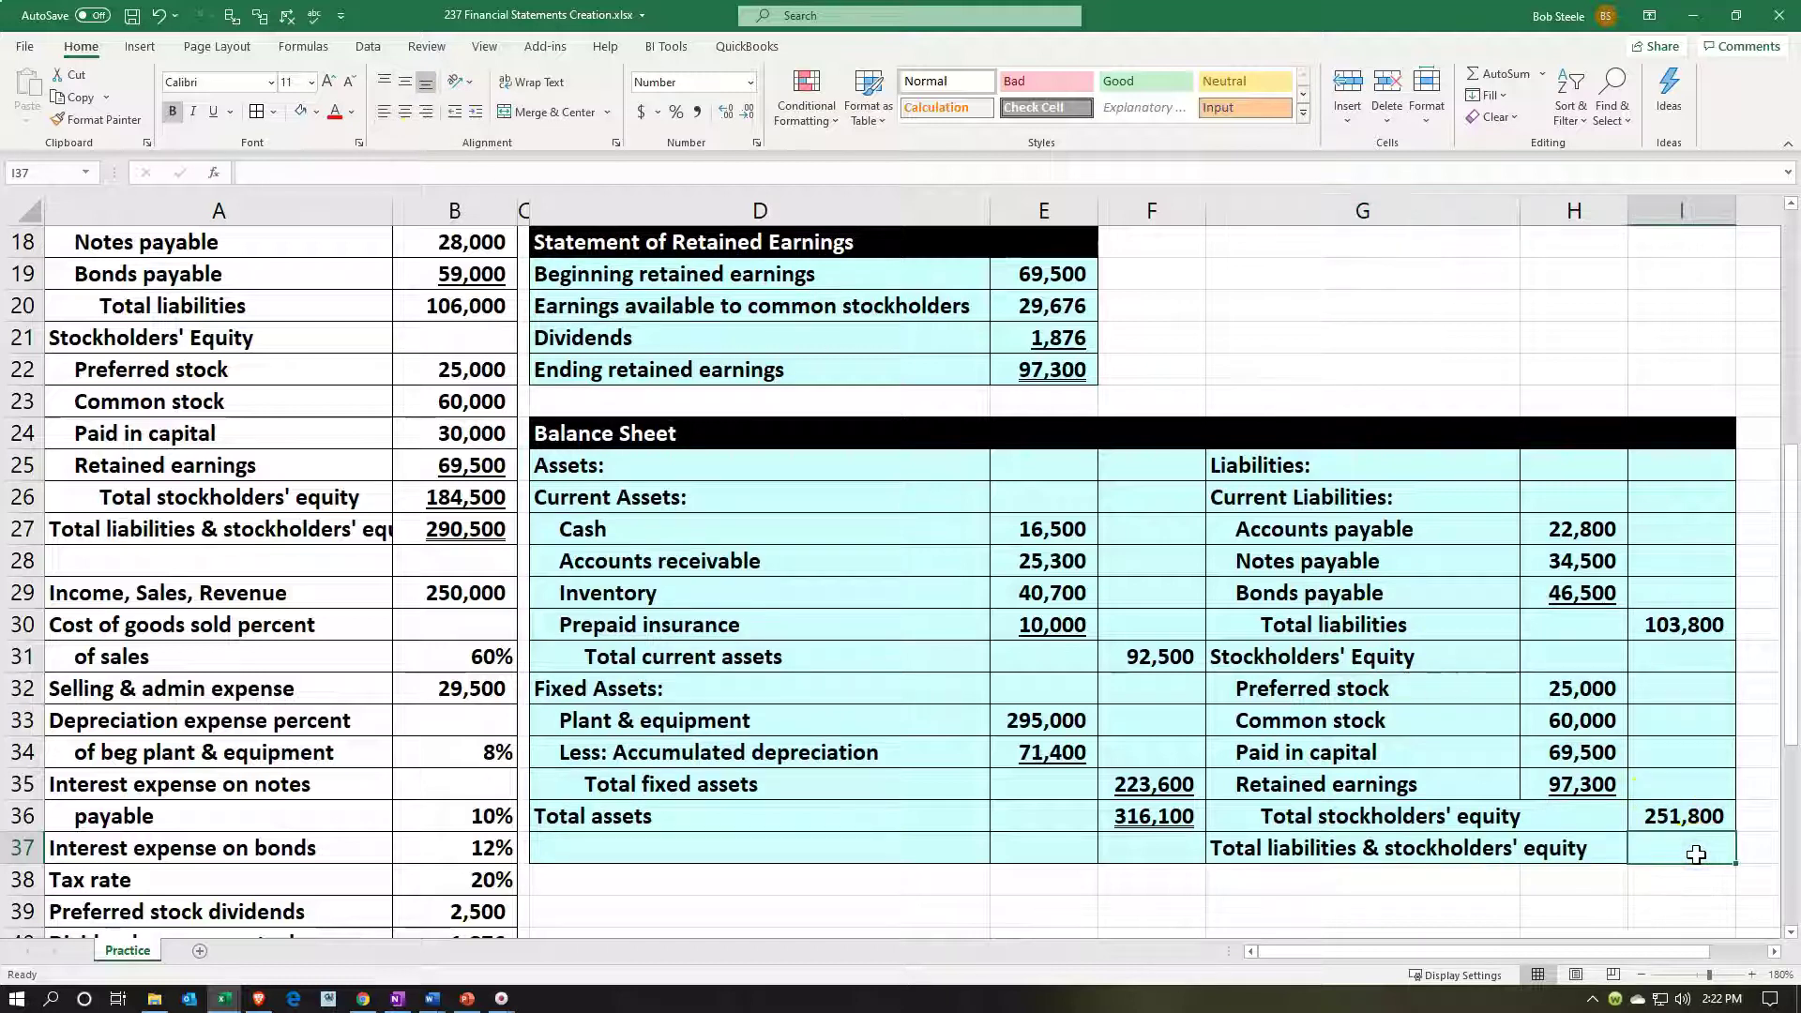
type("=sum(")
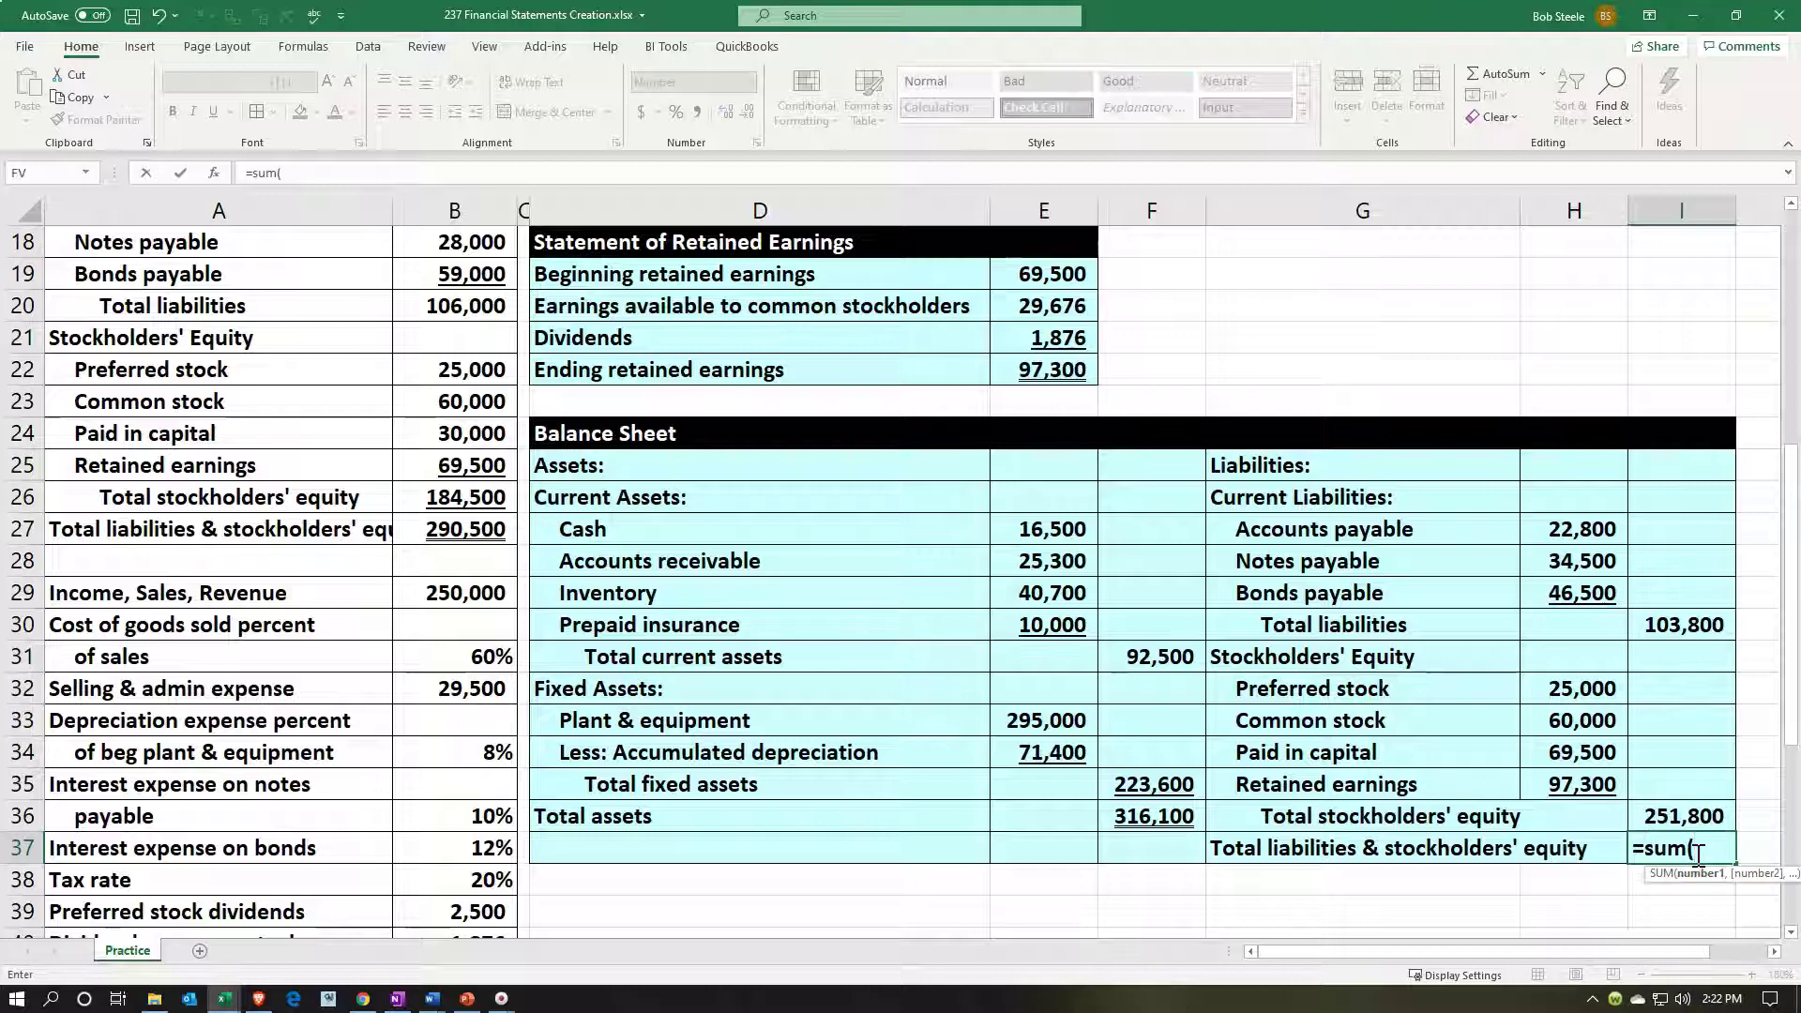
key("Up")
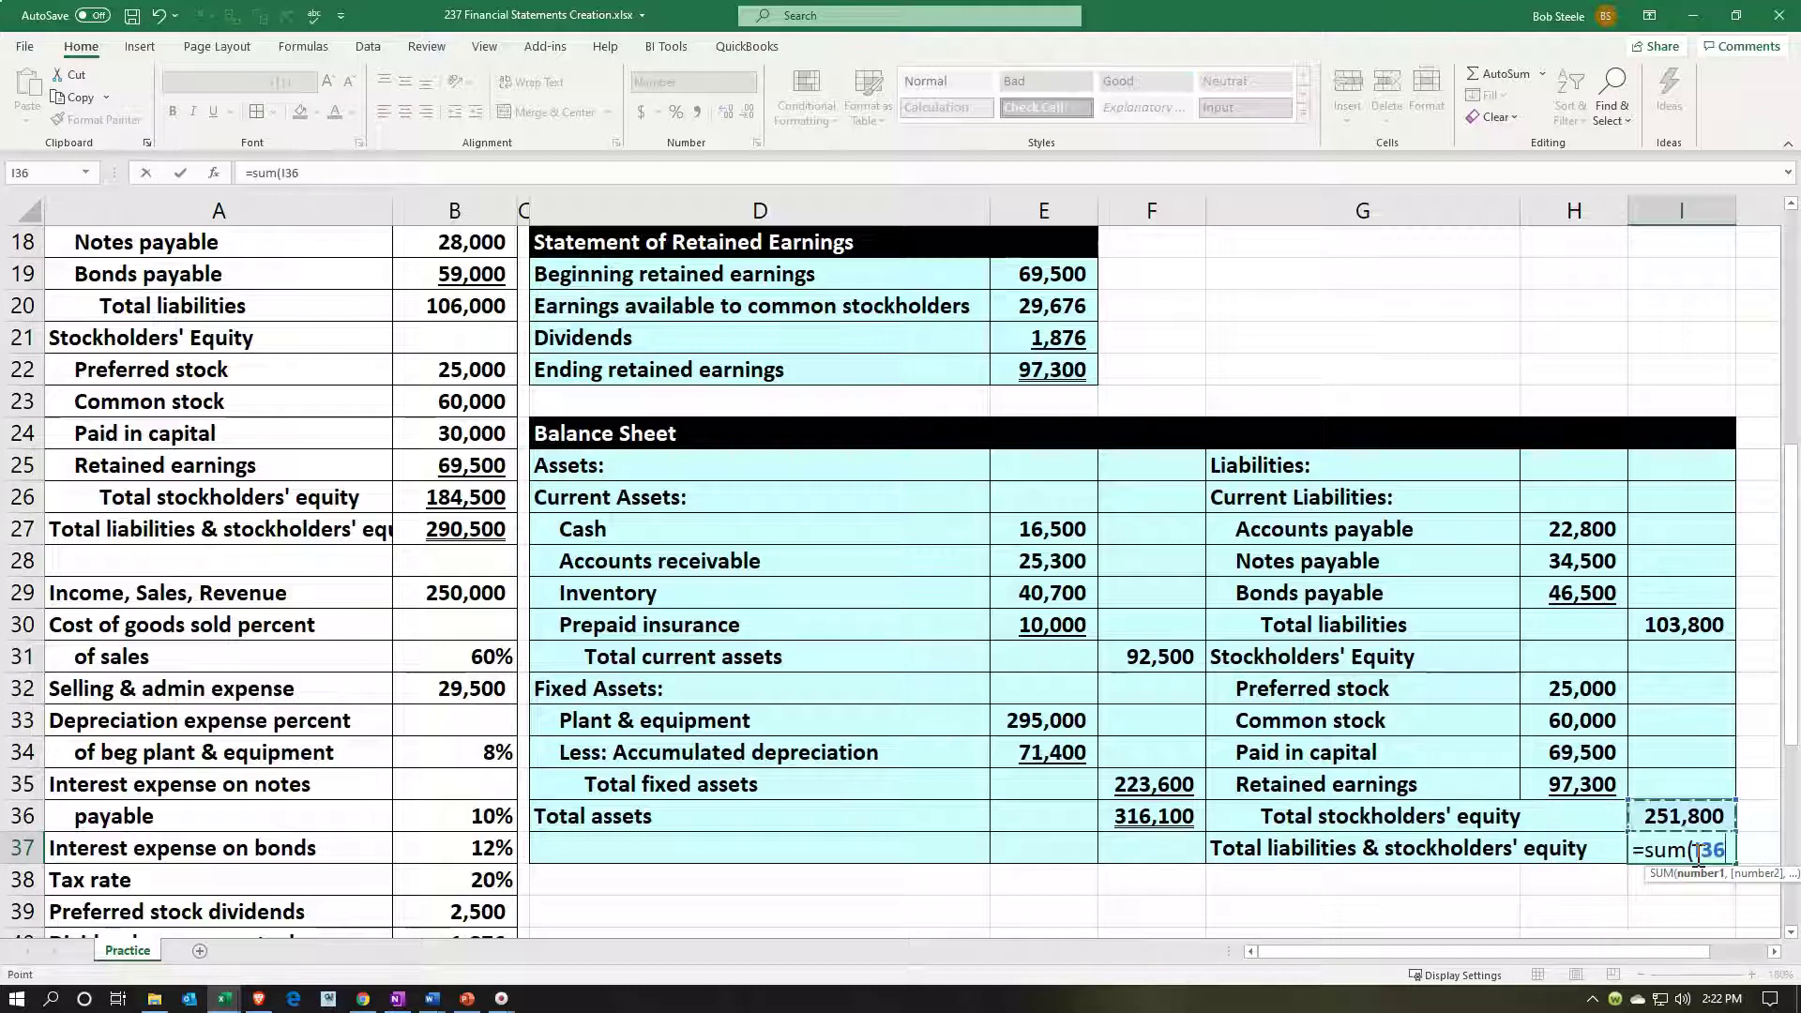
key("shift+Up")
key("shift+Up")
key("shift+Up")
key("shift+Up")
key("shift+Up")
key("shift+Up")
key("shift+Up")
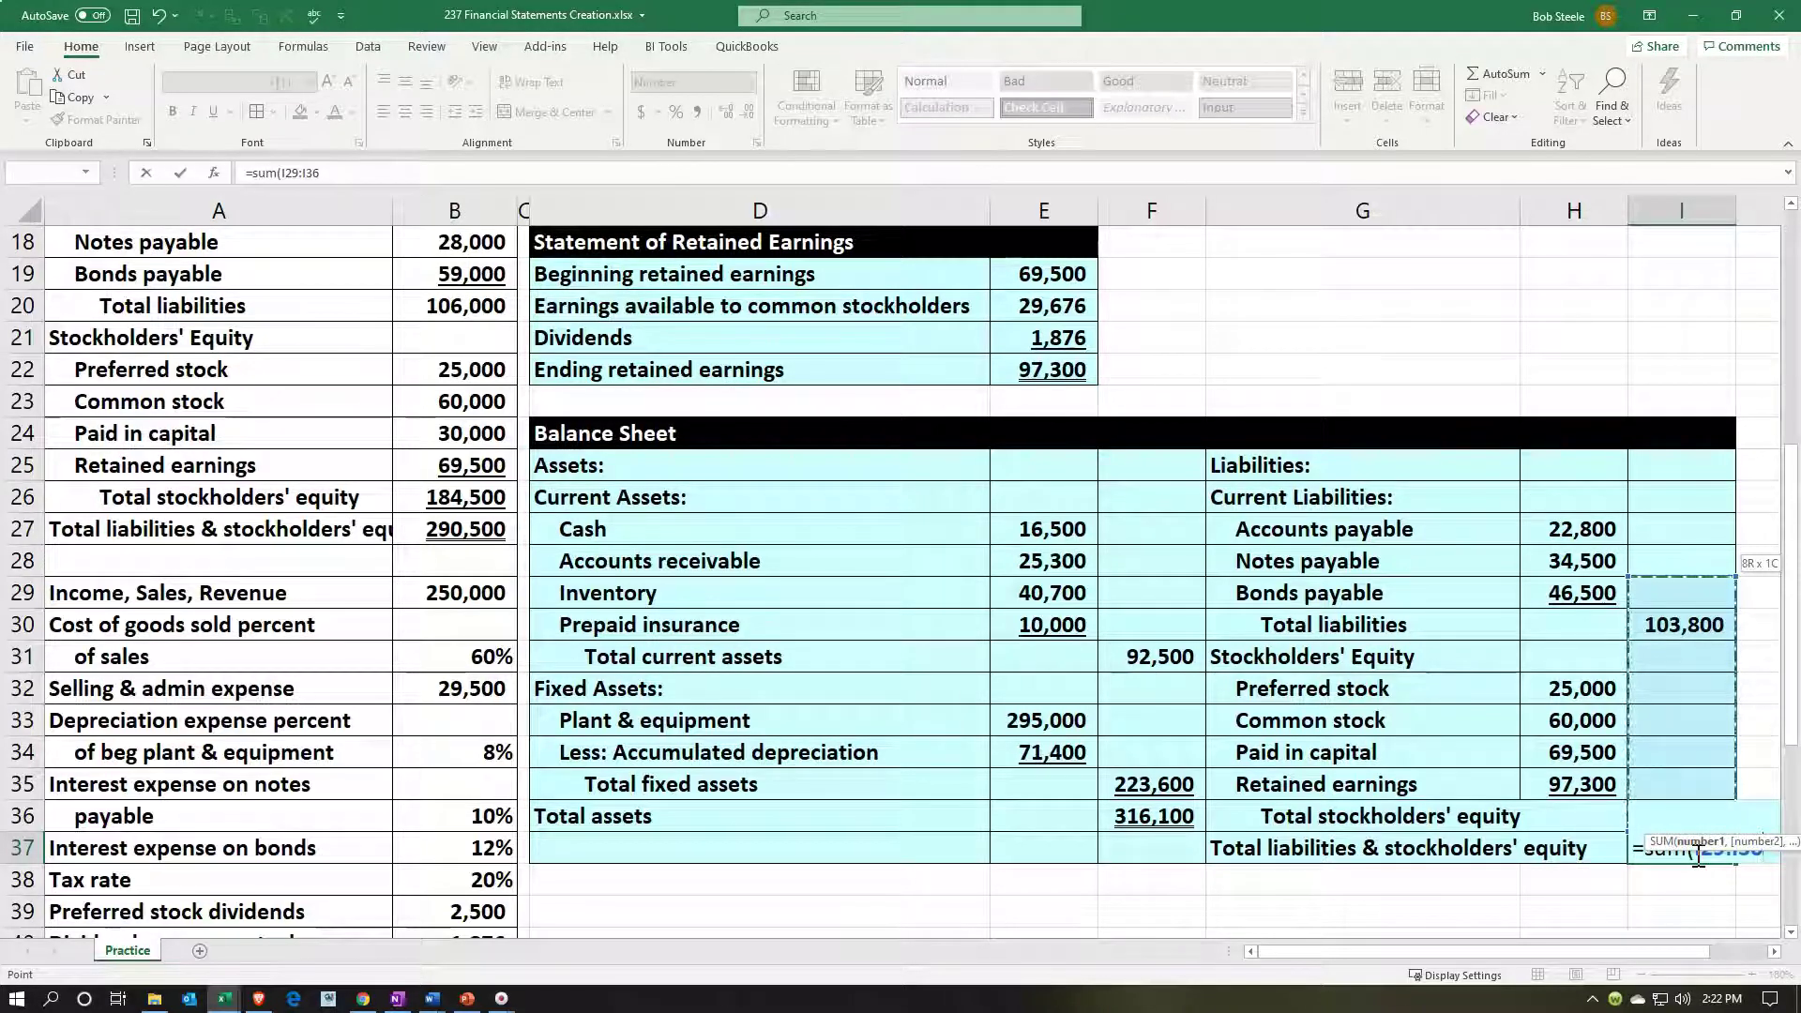
key("Return")
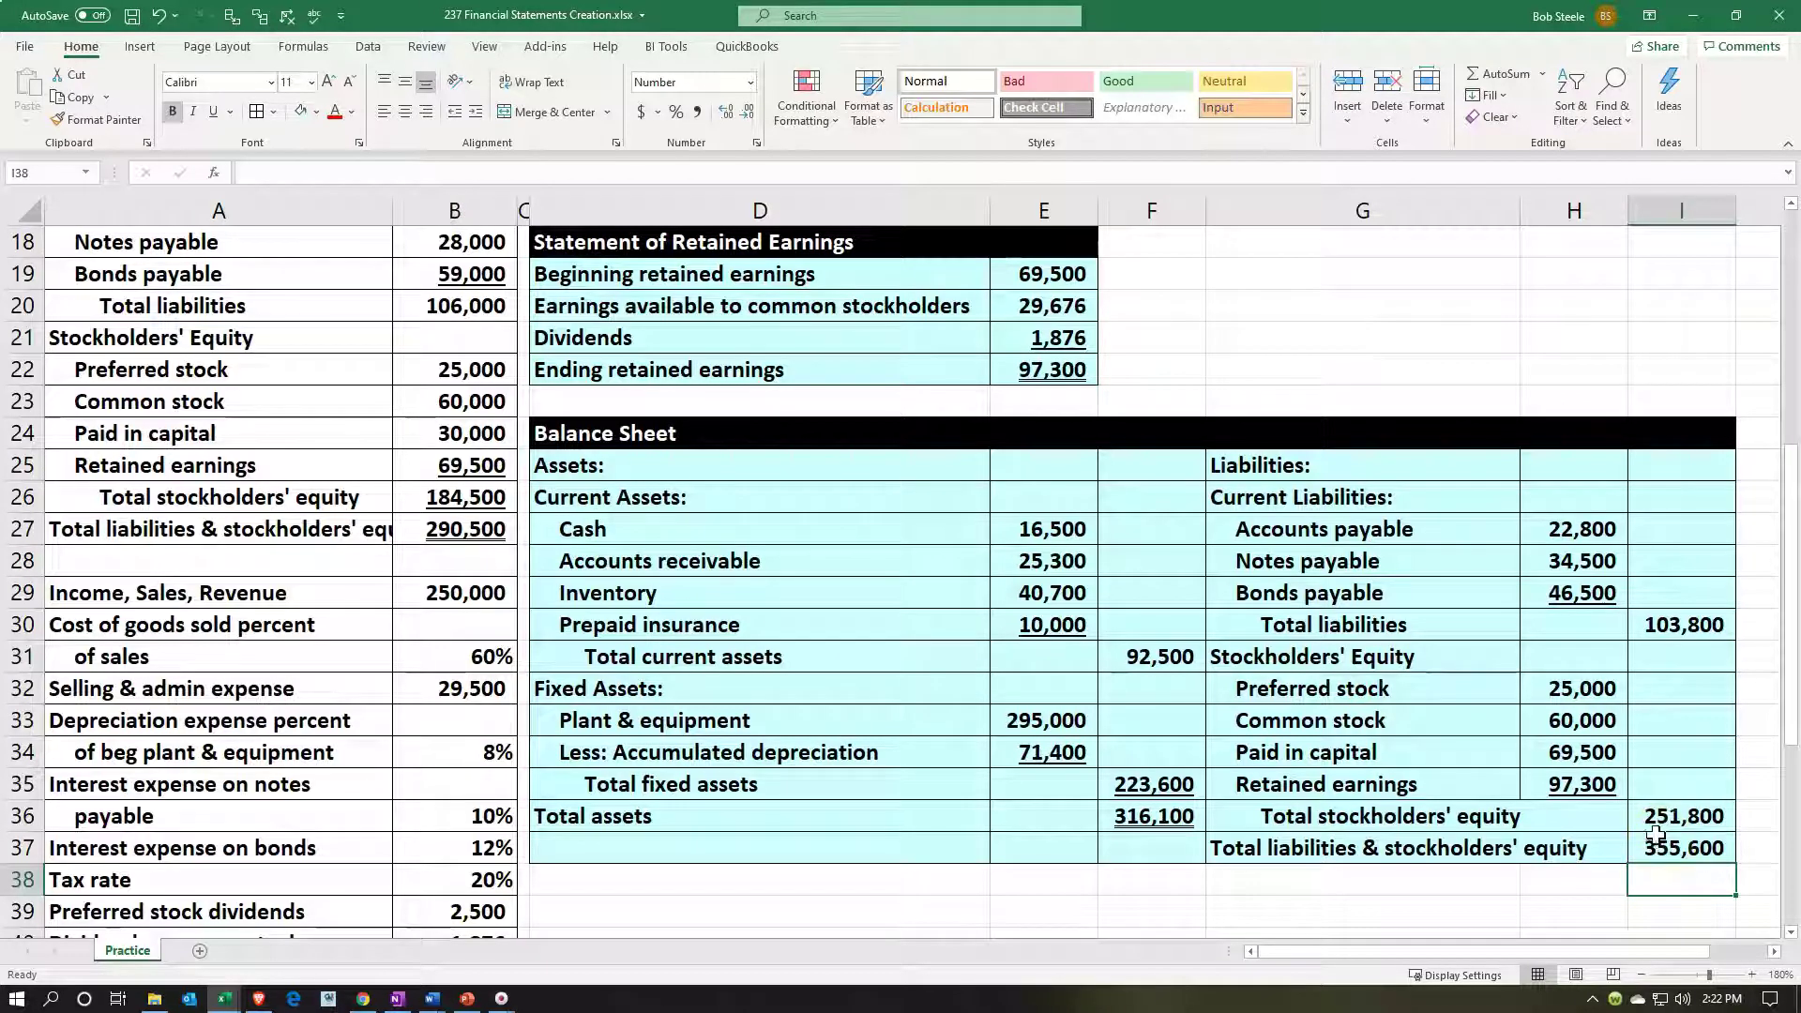
Step: Enter a balance check in I38 that subtracts total liabilities & stockholders' equity in I37 from total assets in F36
left_click(1584, 760)
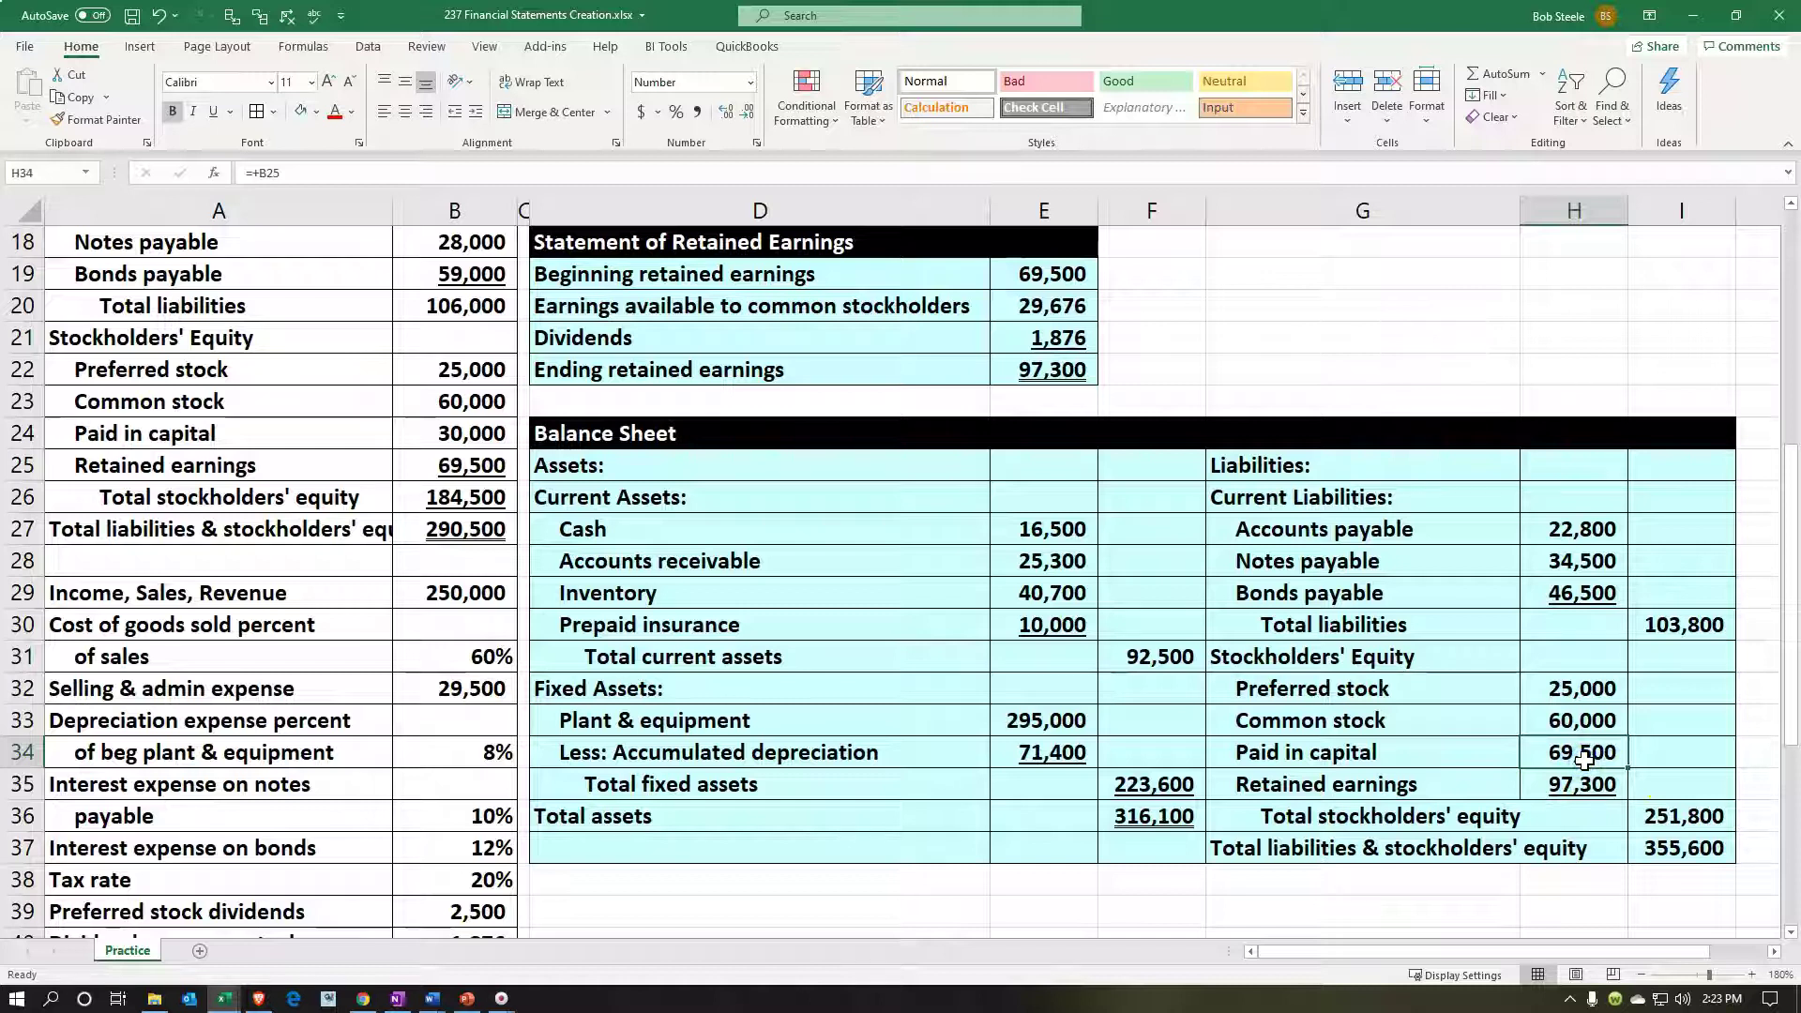
left_click(1688, 848)
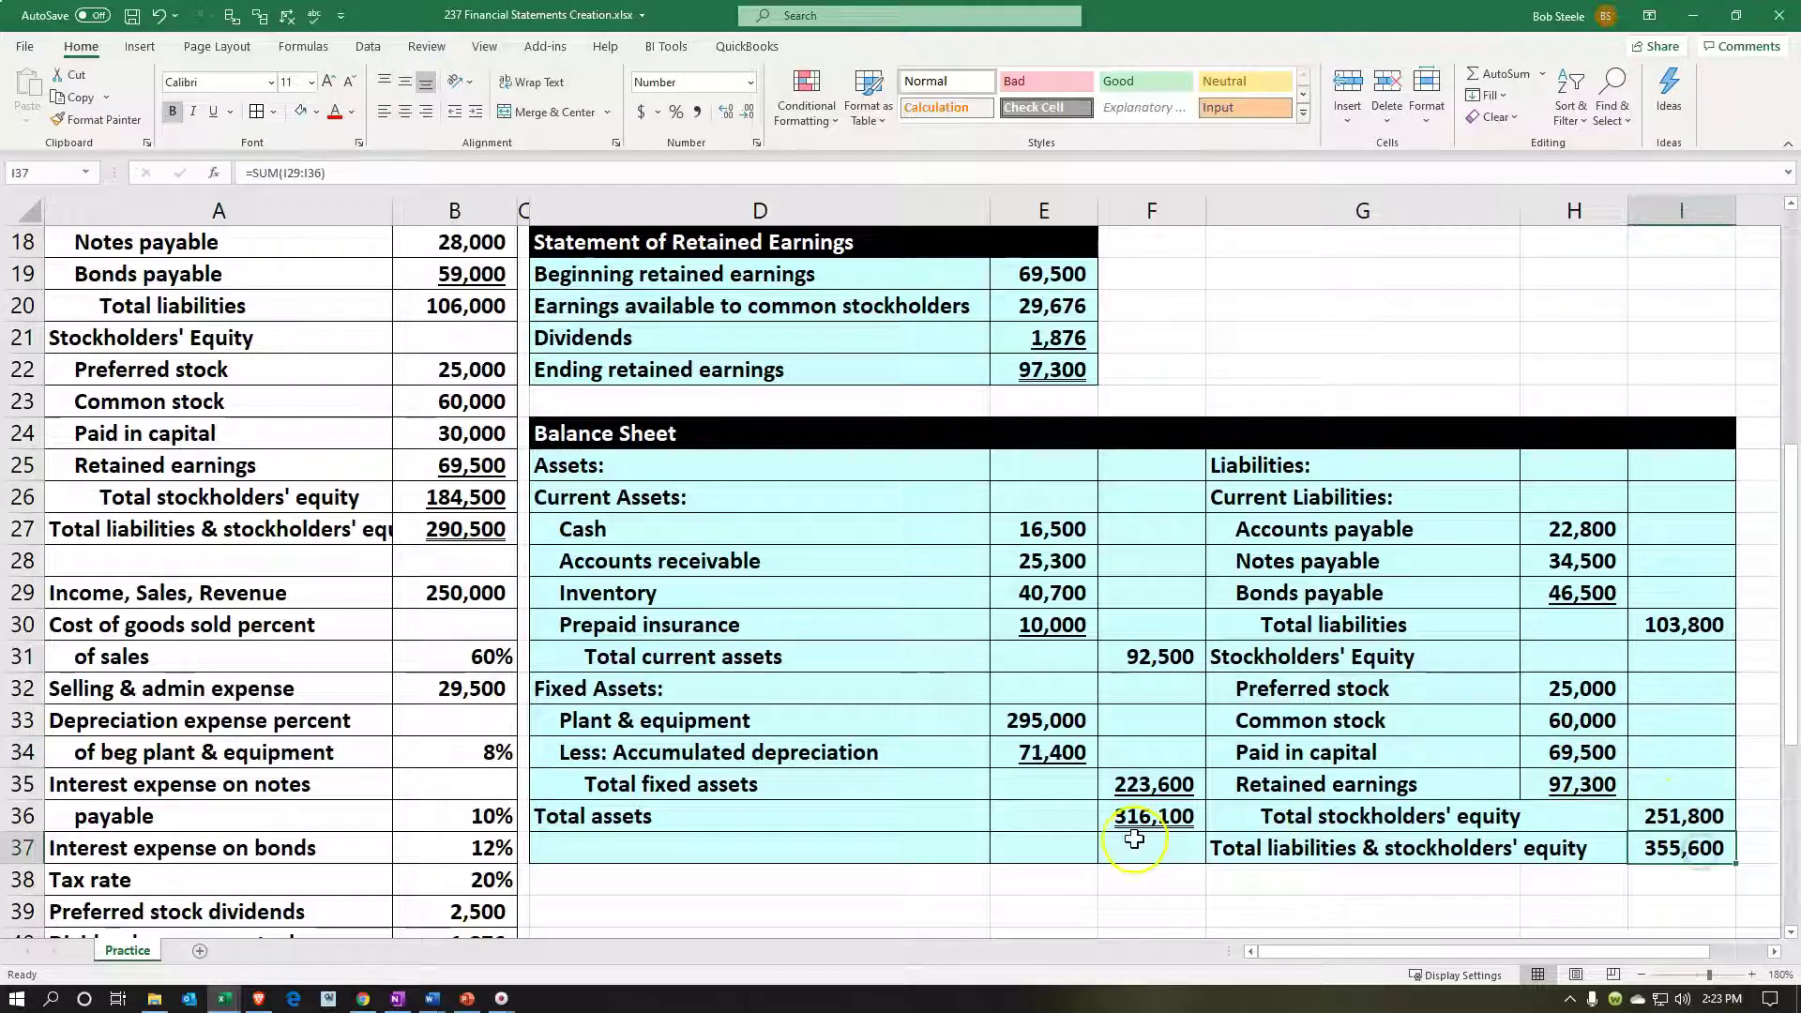
left_click(1665, 881)
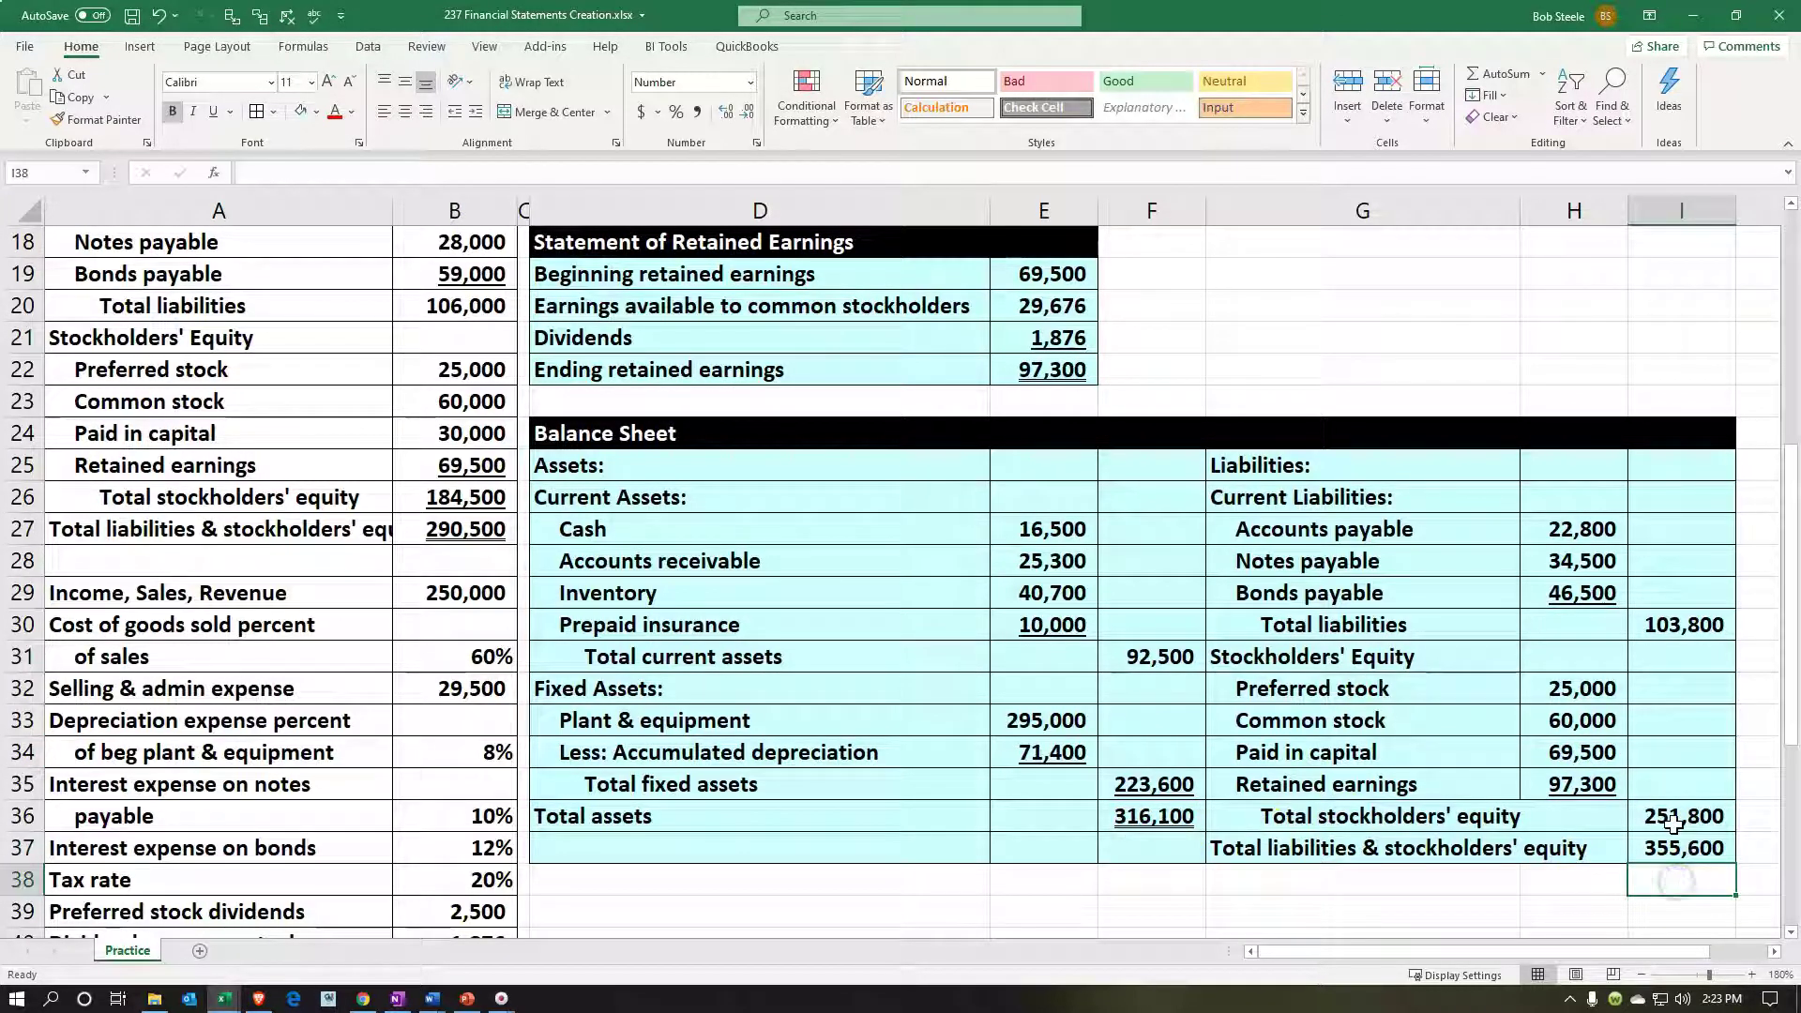
type("=")
key("Left")
key("Left")
key("Left")
key("Left")
key("Left")
key("Up")
key("Up")
key("Right")
type("-")
key("Up")
key("Return")
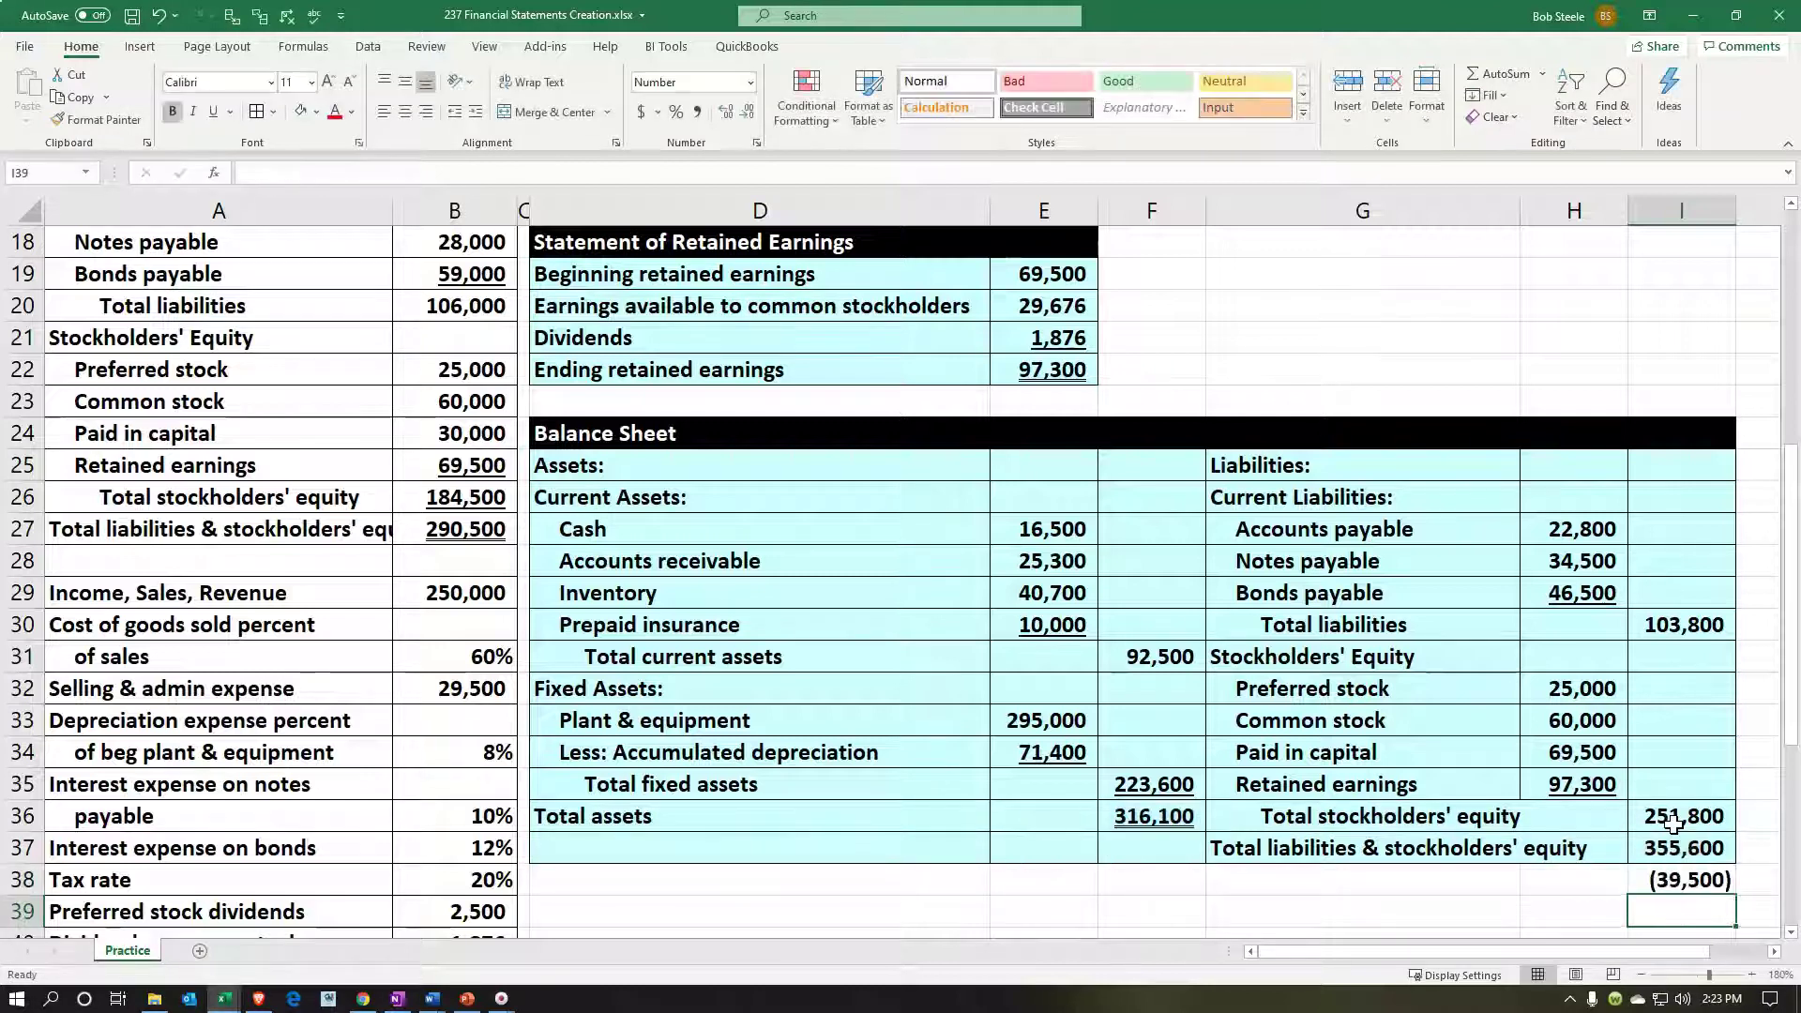
key("Up")
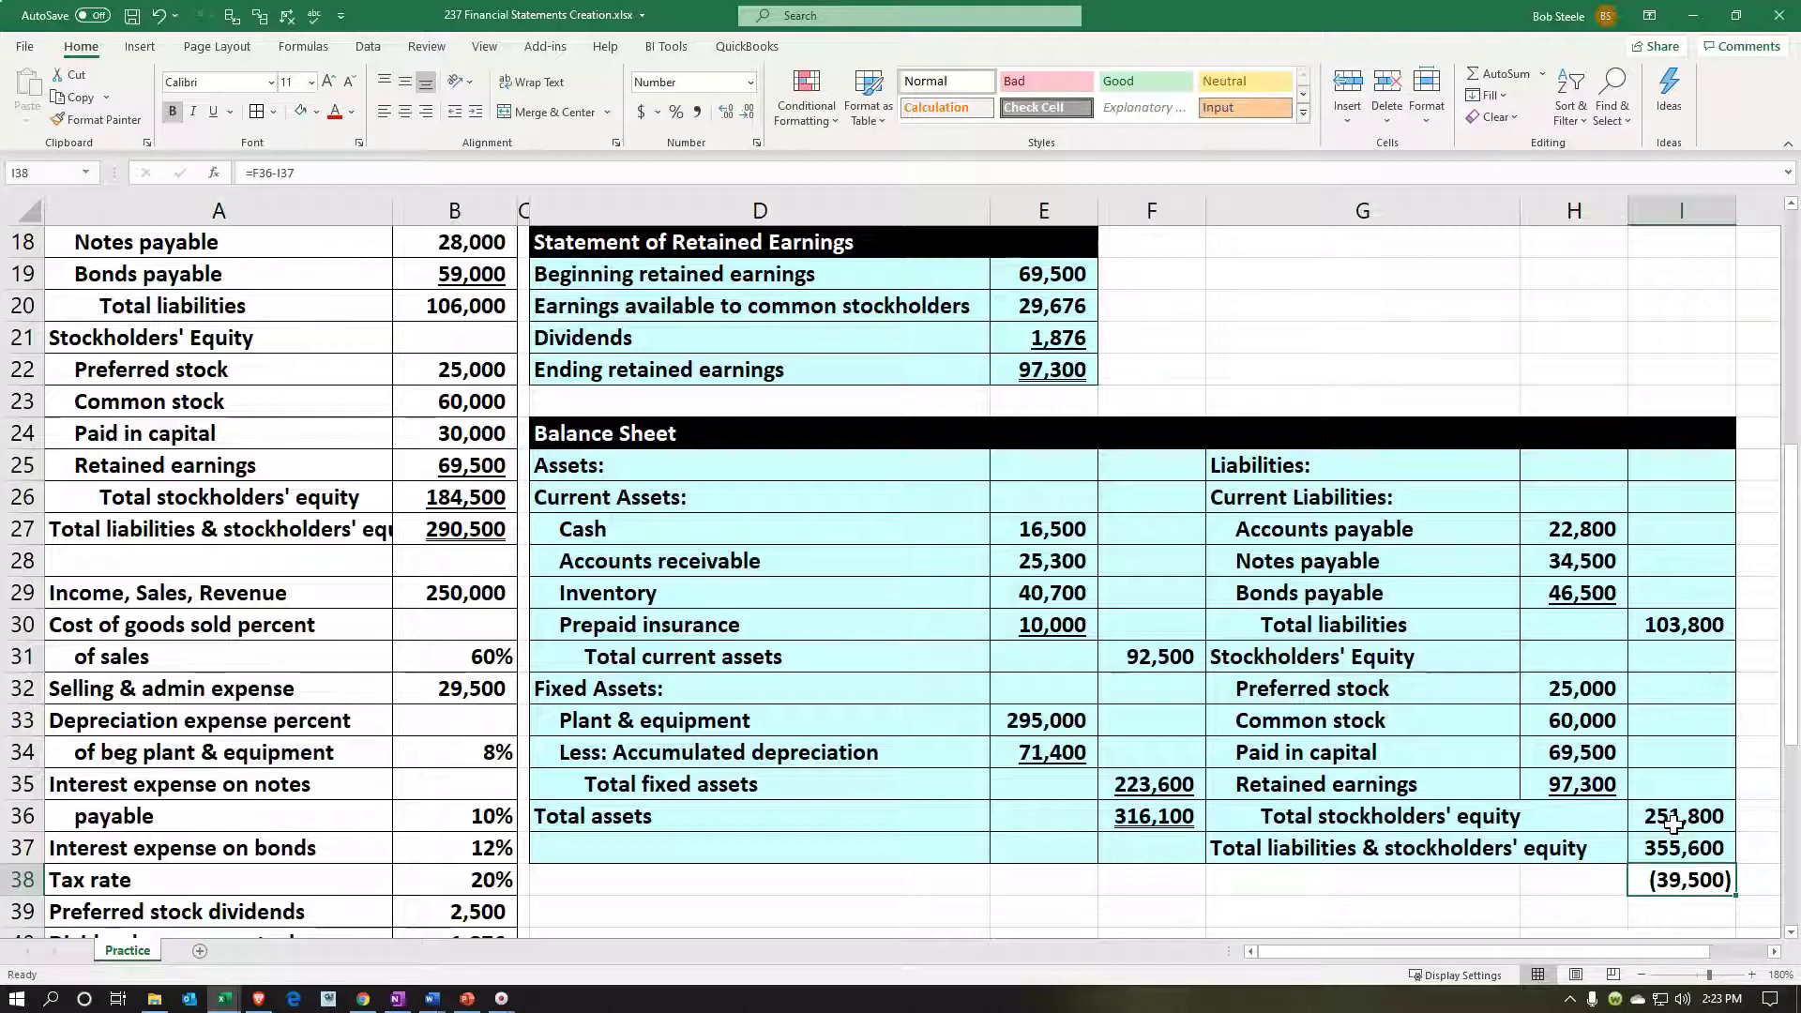
Step: Replace the paid in capital formula in H34 with a link to the paid in capital amount in B24
key("Left")
key("Up")
key("Up")
key("Up")
key("Up")
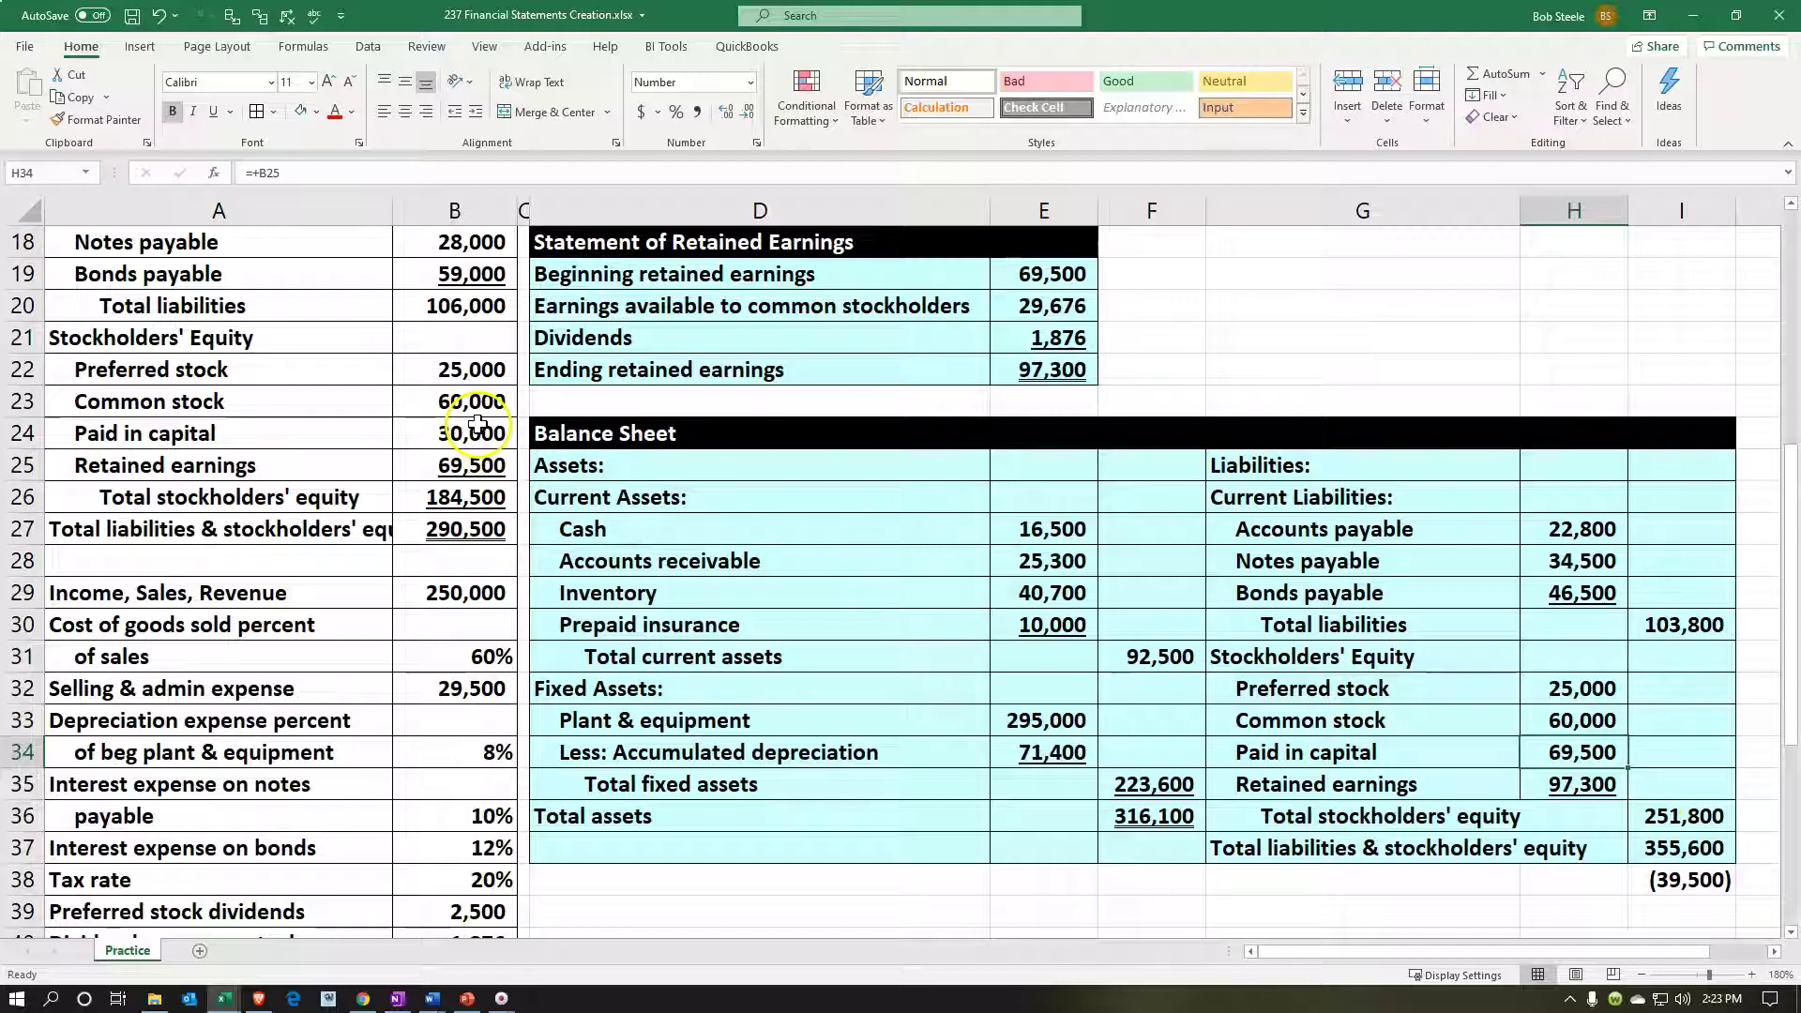
key("Delete")
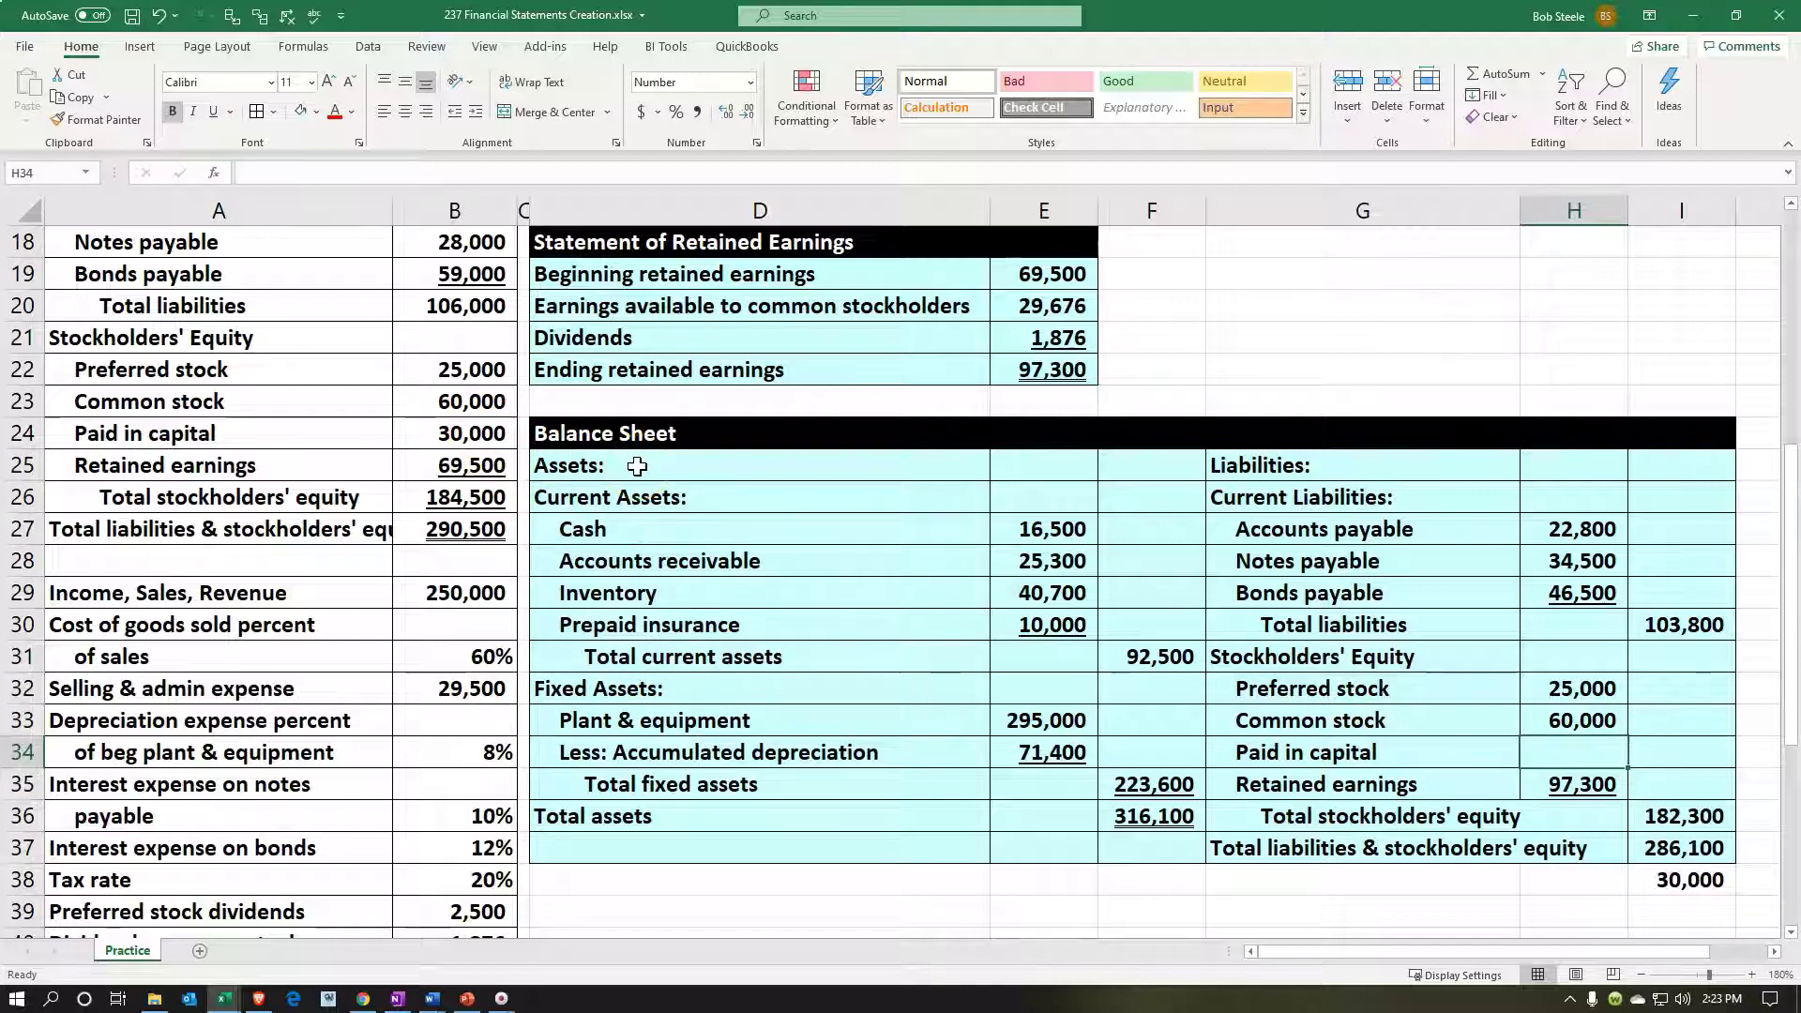
type("=")
key("Left")
key("Left")
key("Left")
key("Left")
key("Left")
key("Up")
key("Up")
key("Up")
key("Up")
key("Up")
key("Up")
key("Up")
key("Up")
key("Up")
key("Up")
key("Left")
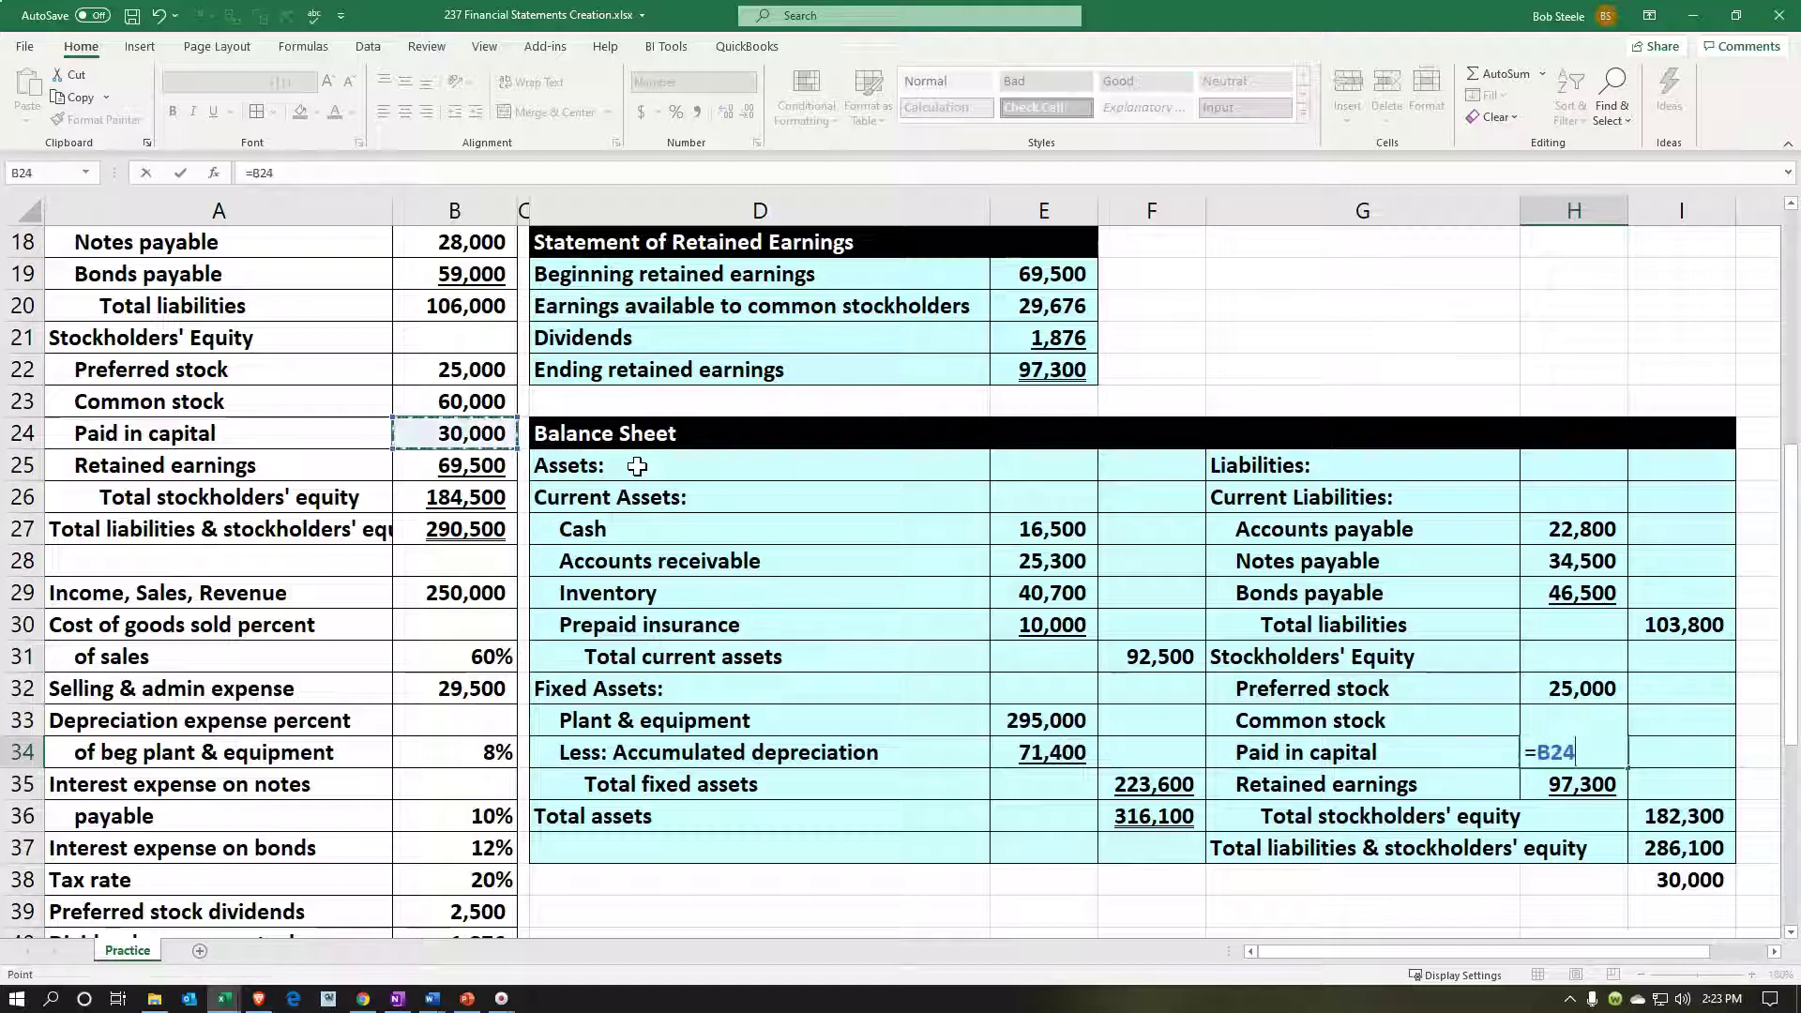
key("Return")
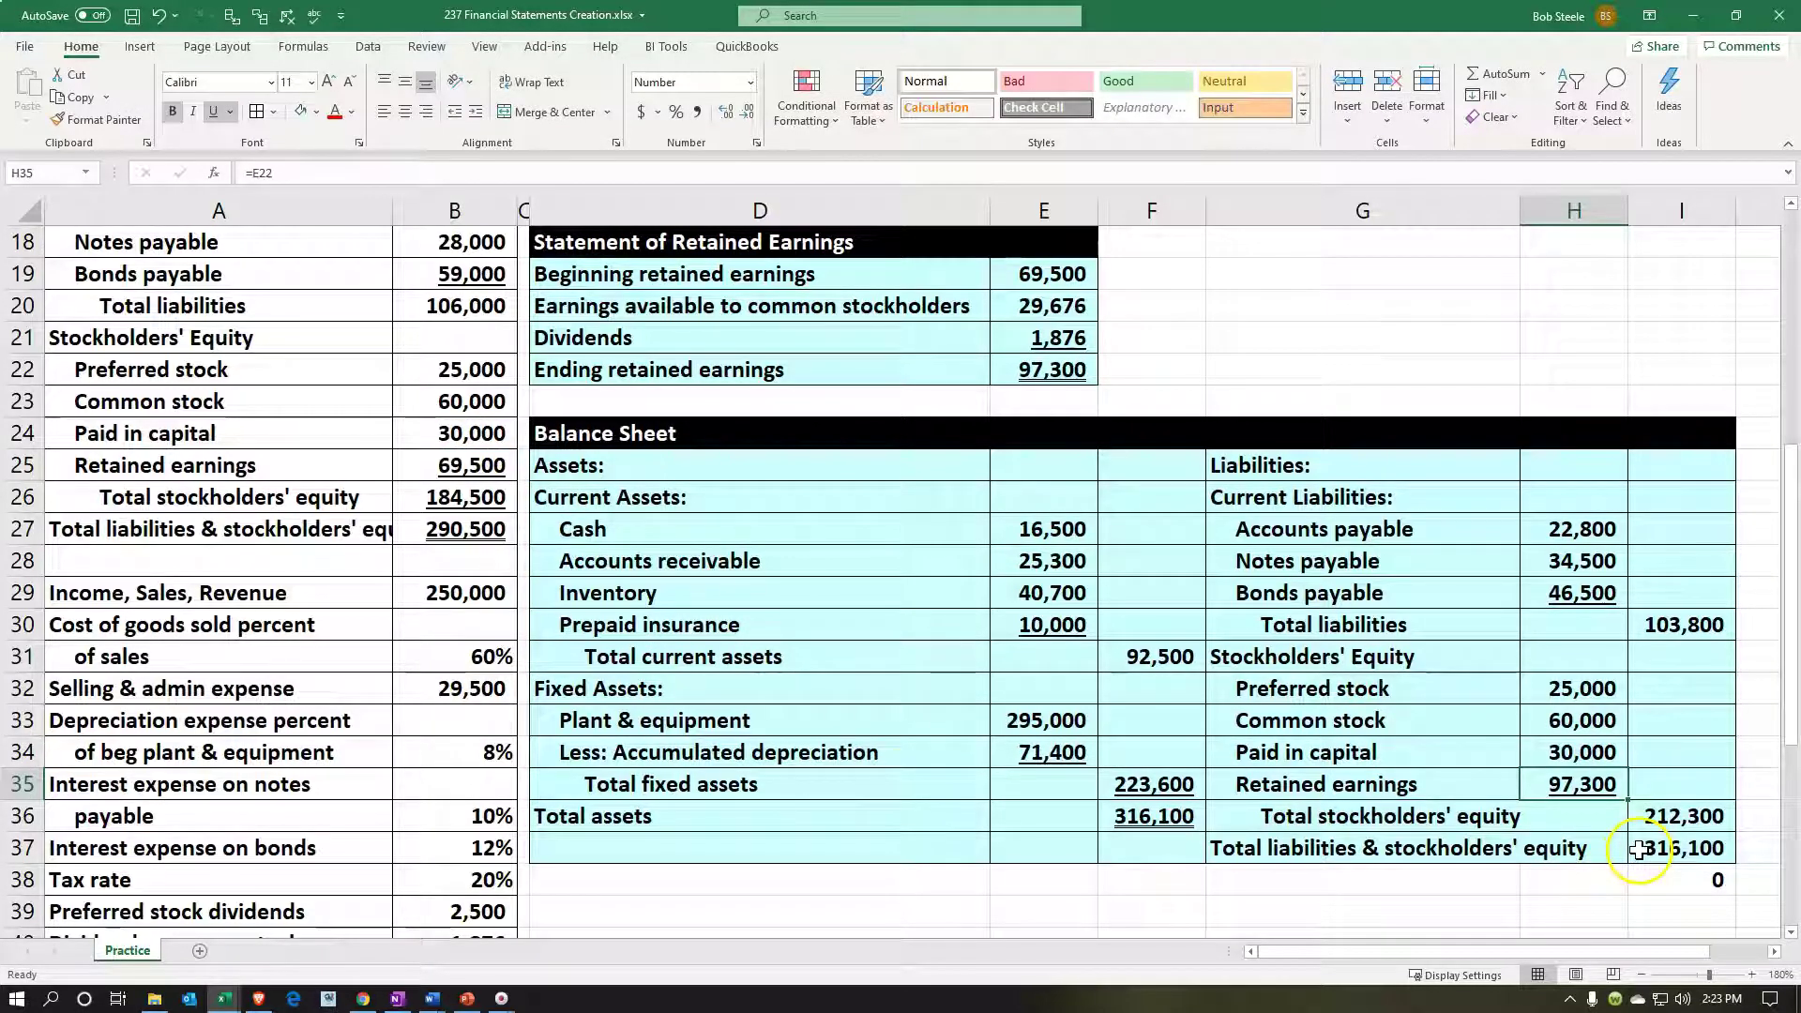
Step: Compare total assets in F36 with the total in I37 and delete the check formula in I38
left_click(1650, 847)
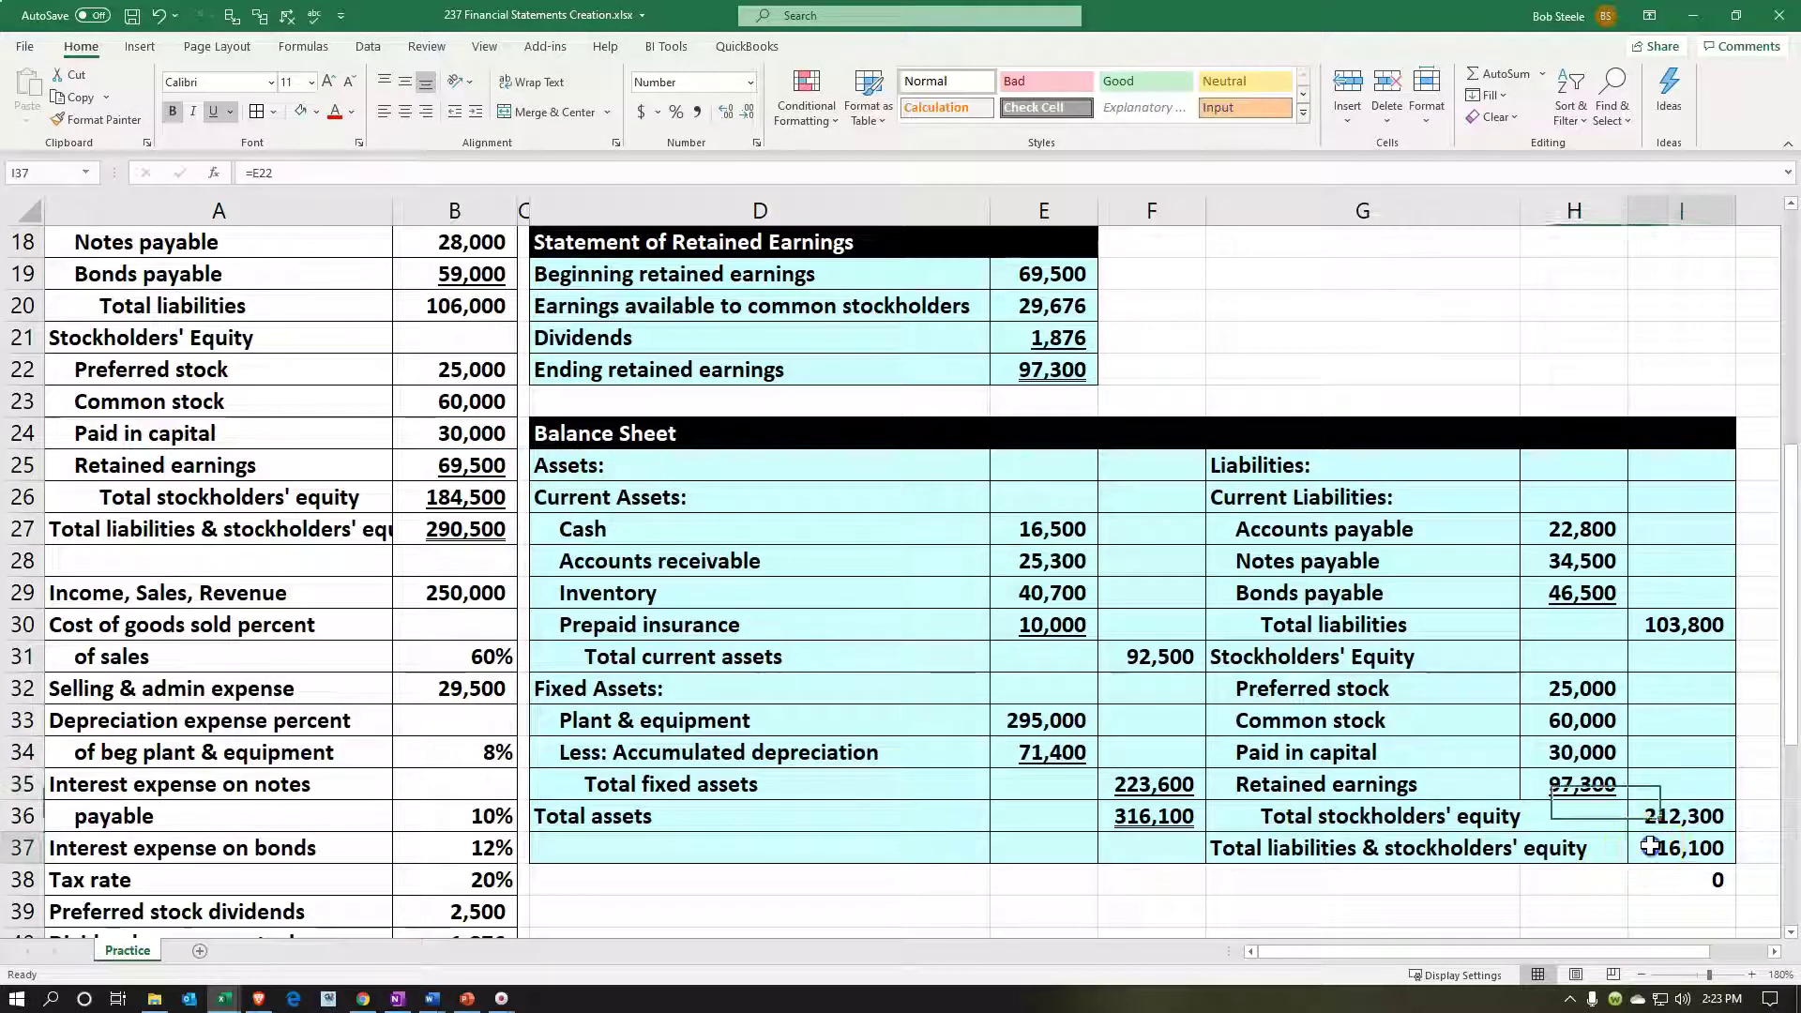
left_click(1151, 818)
left_click(1658, 847)
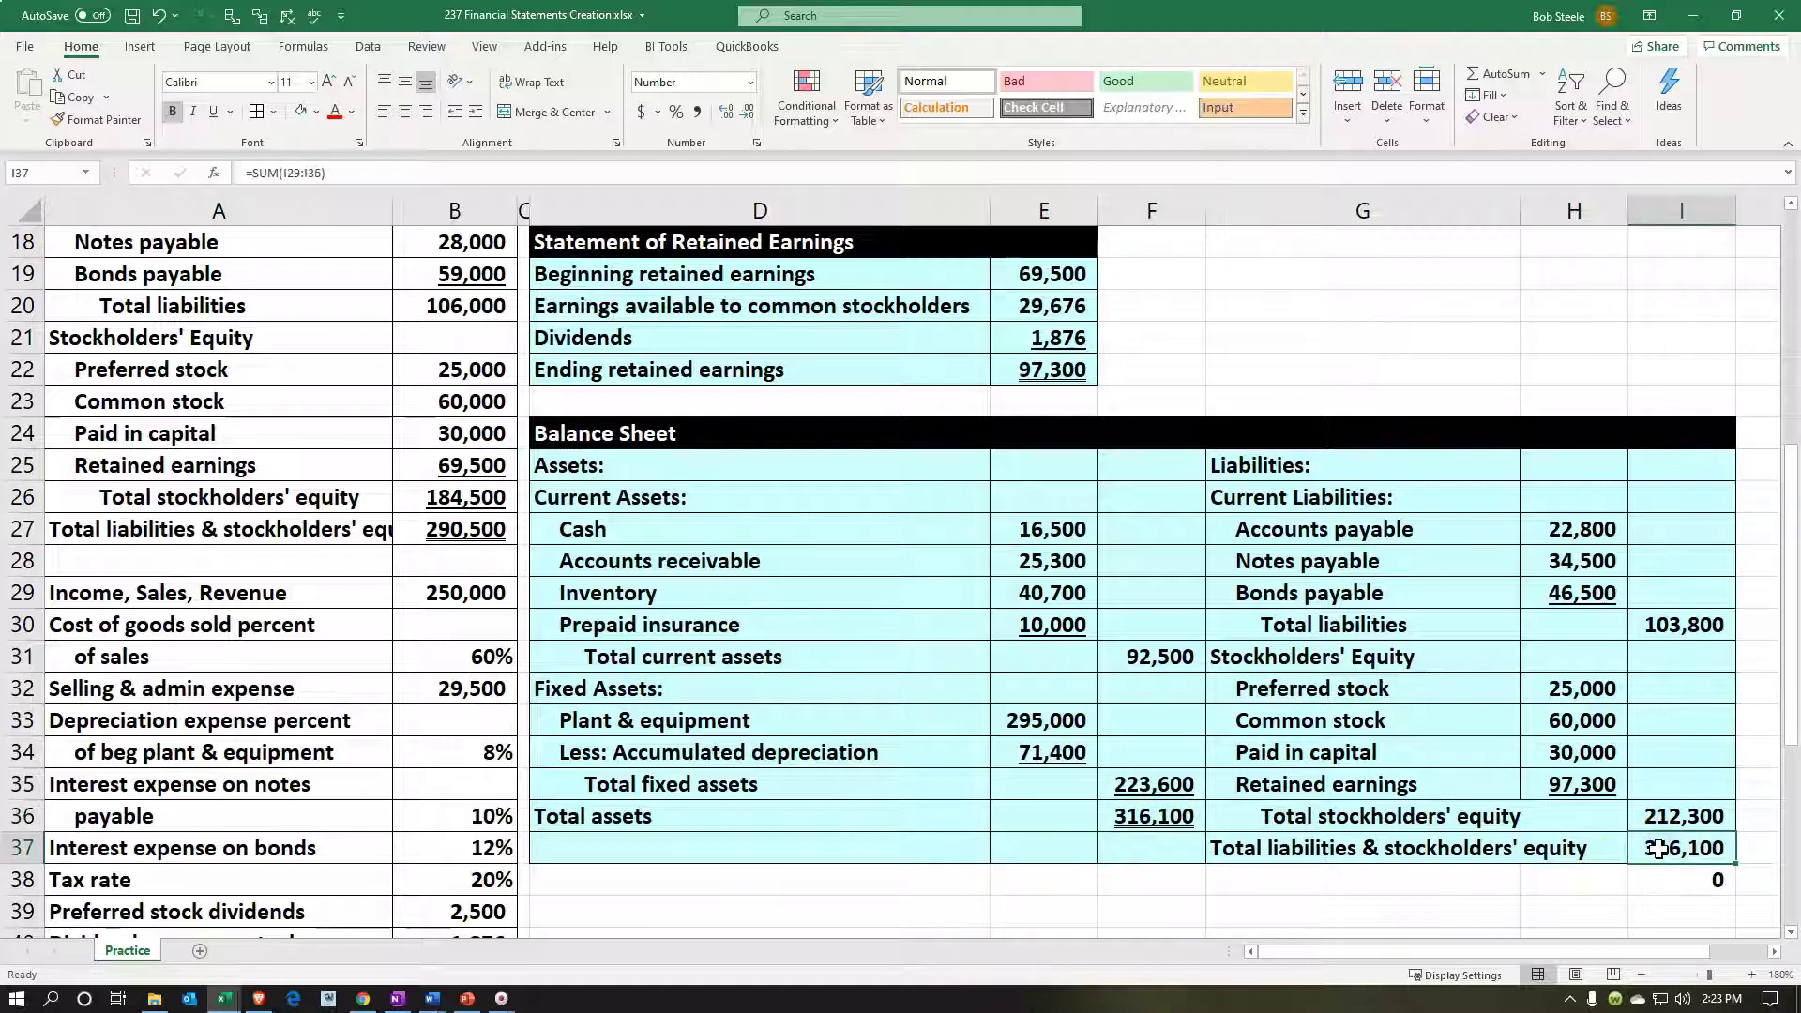
left_click(1688, 876)
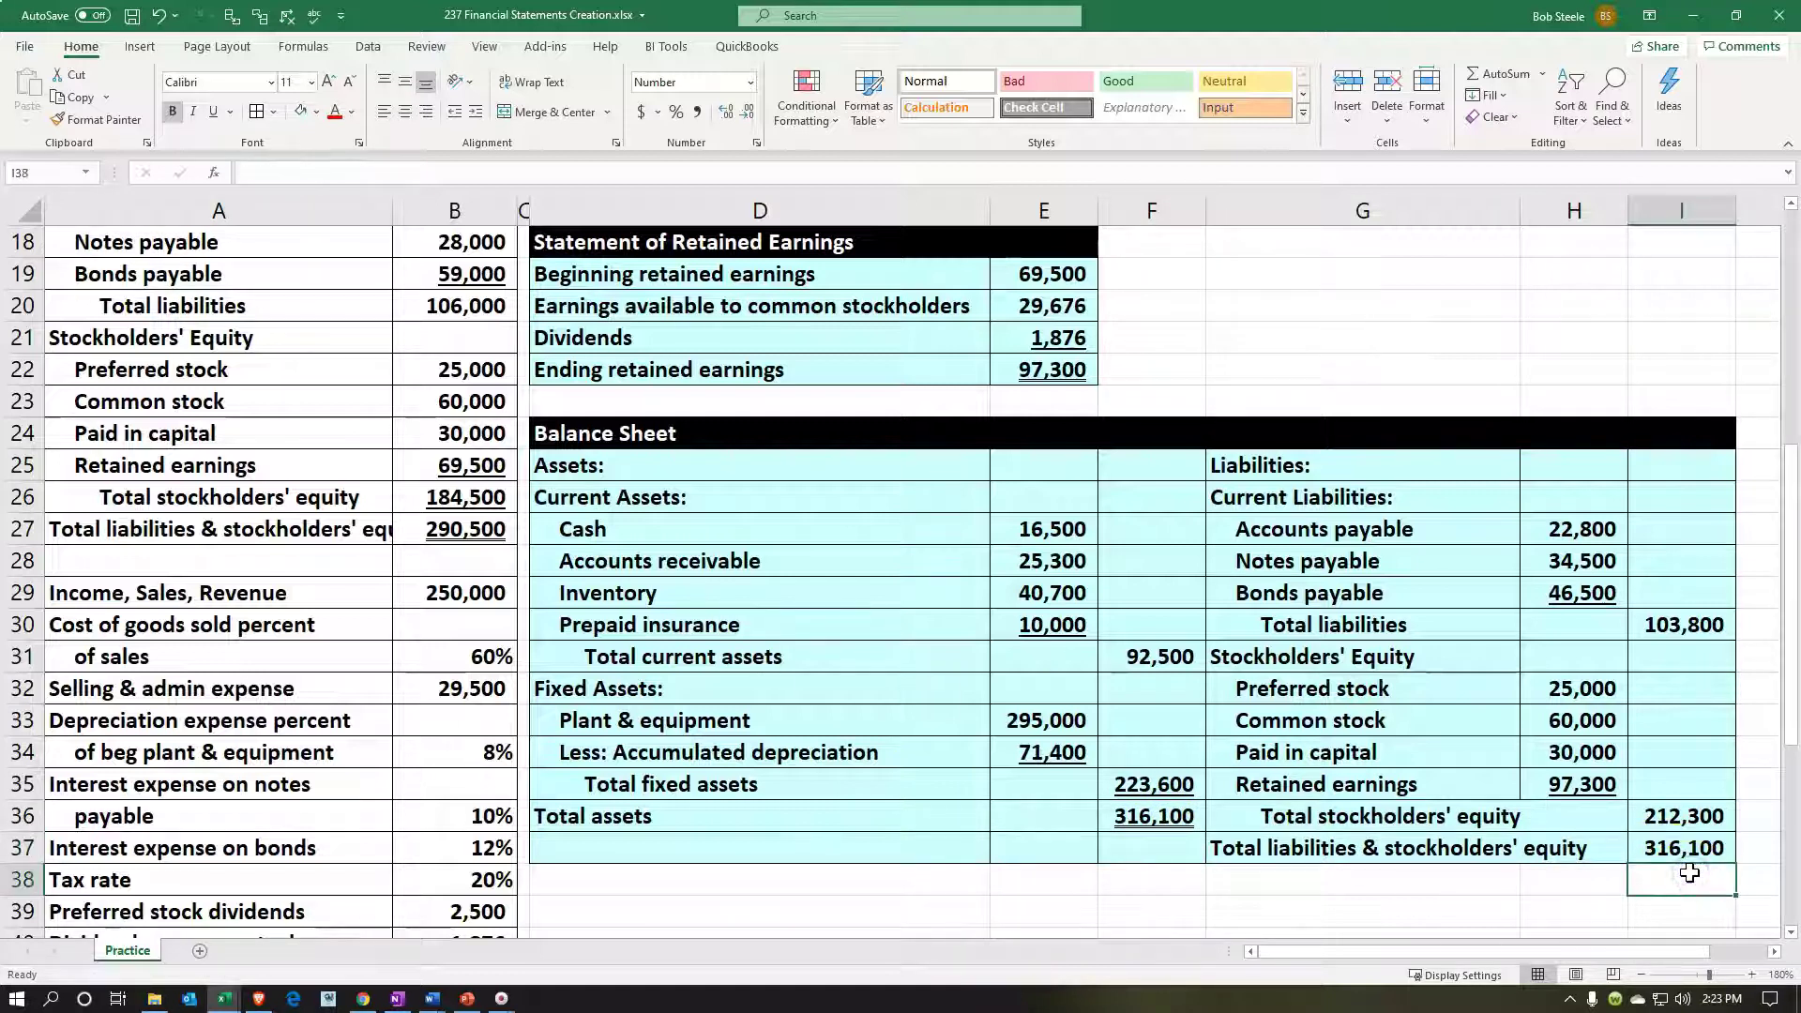
Step: Underline total stockholders' equity in I36 and double underline total liabilities & stockholders' equity in I37
left_click(1679, 819)
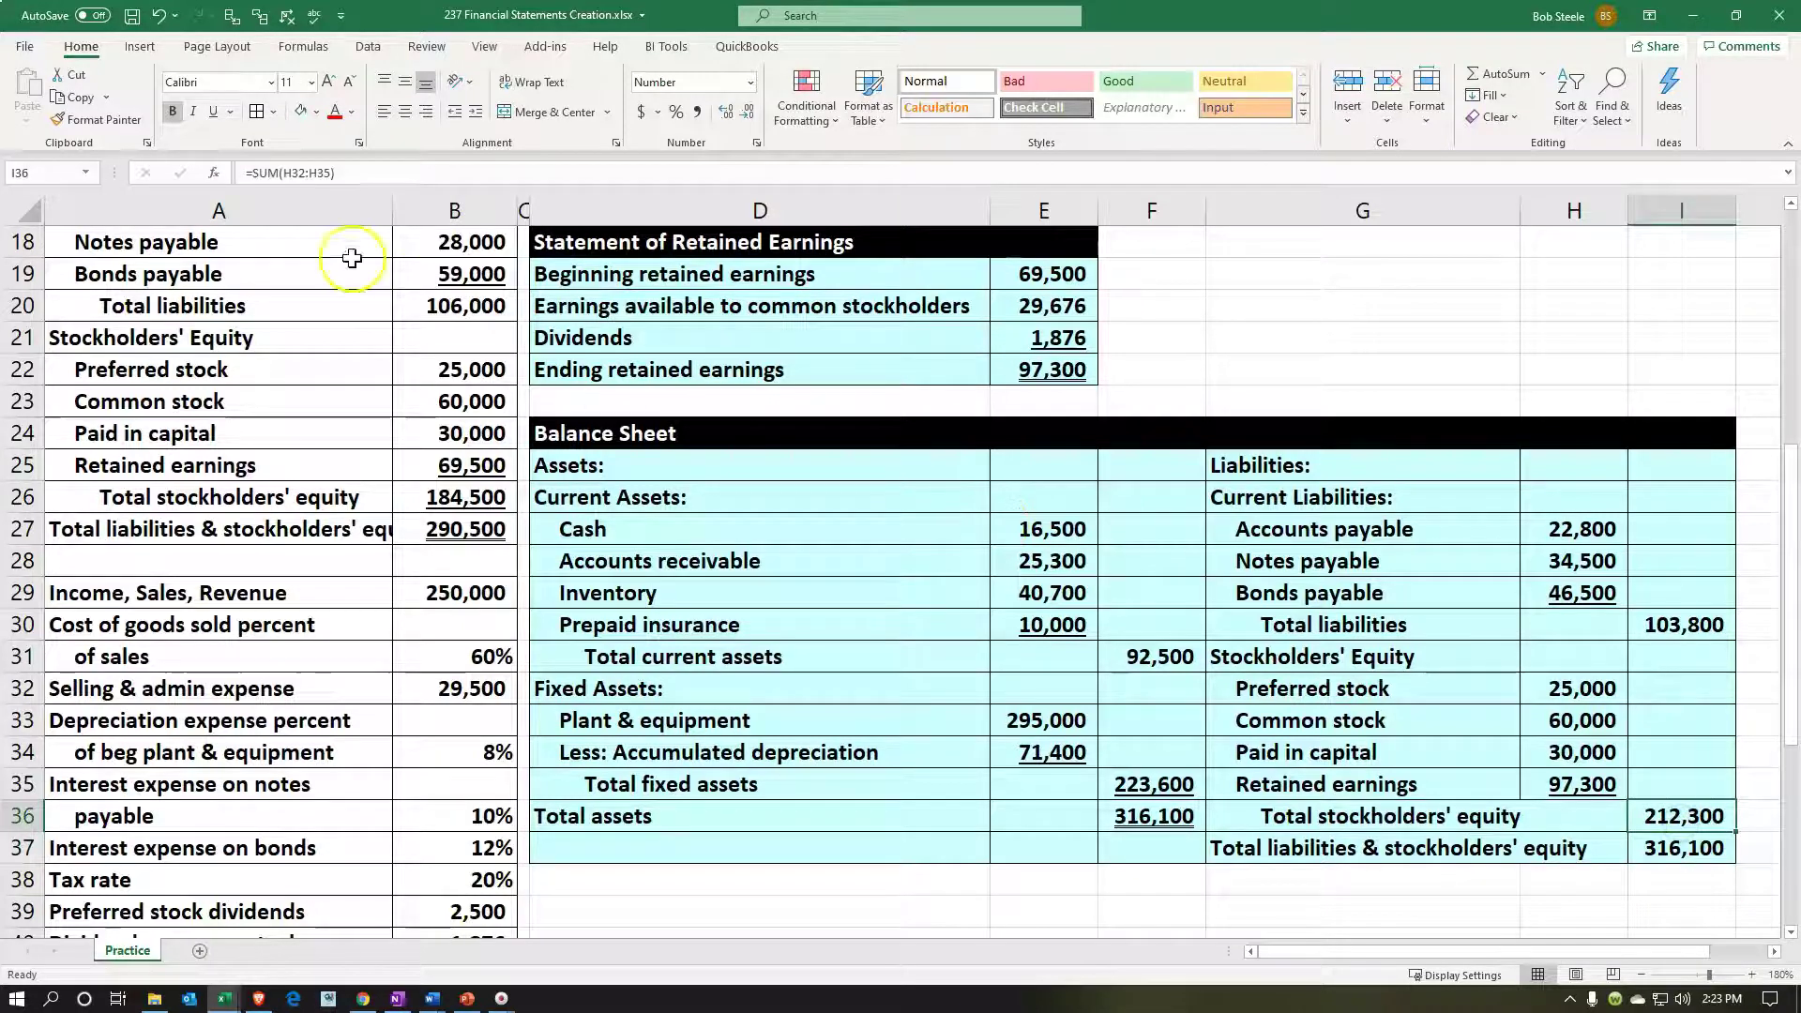
left_click(213, 111)
left_click(1698, 849)
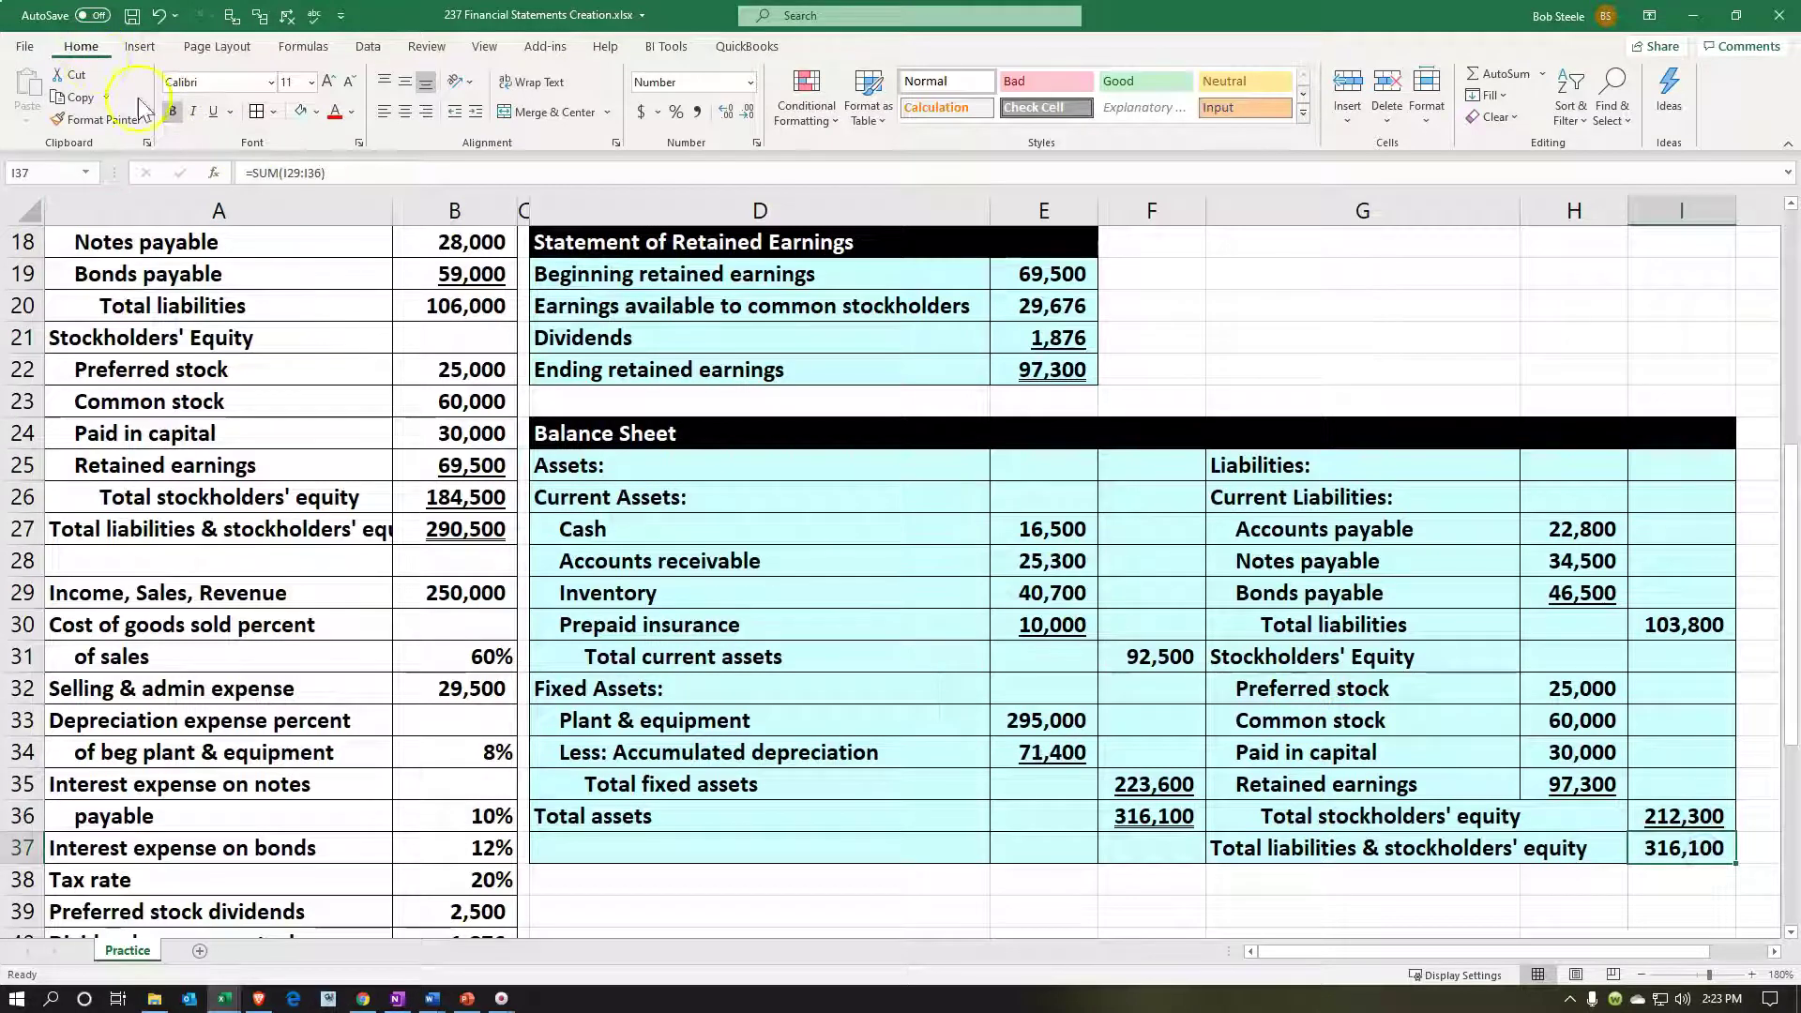
left_click(230, 112)
left_click(277, 163)
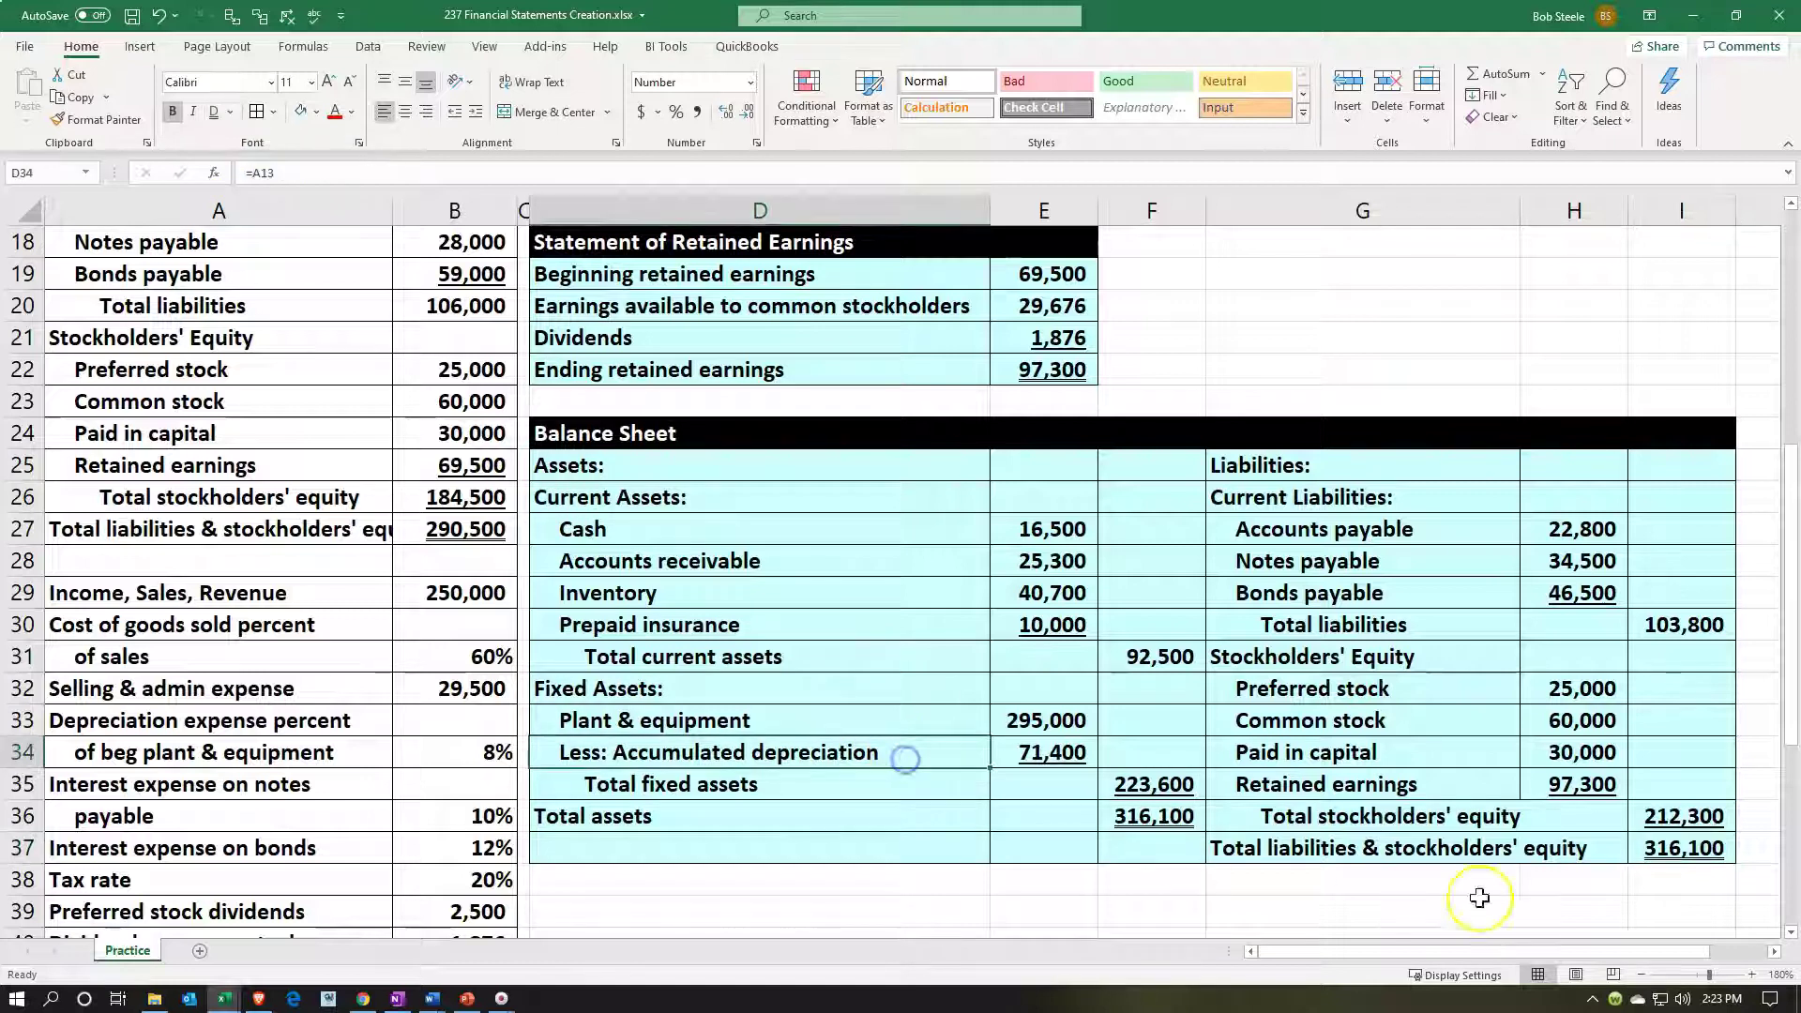
Step: Move the Total assets cells D36:F36 down to row 37, level with total liabilities & stockholders' equity
left_click(1130, 816)
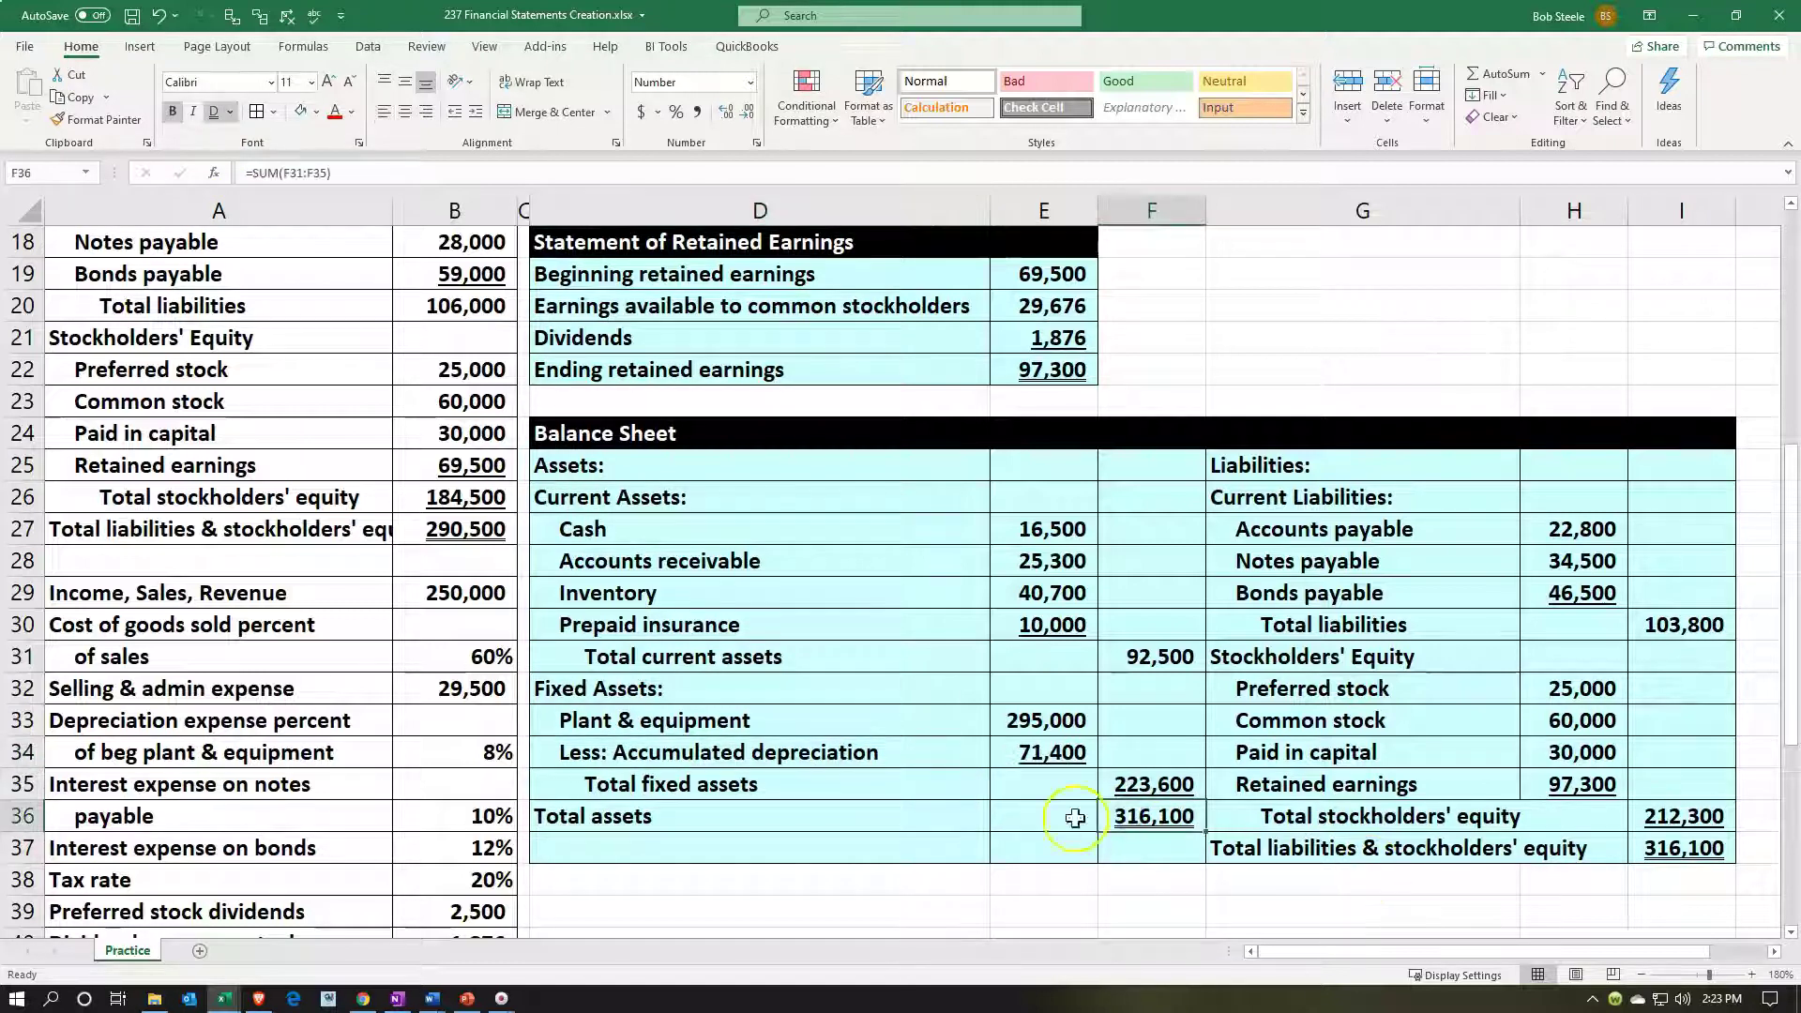
left_click_drag(804, 816, 1130, 816)
left_click_drag(1254, 848, 1660, 848)
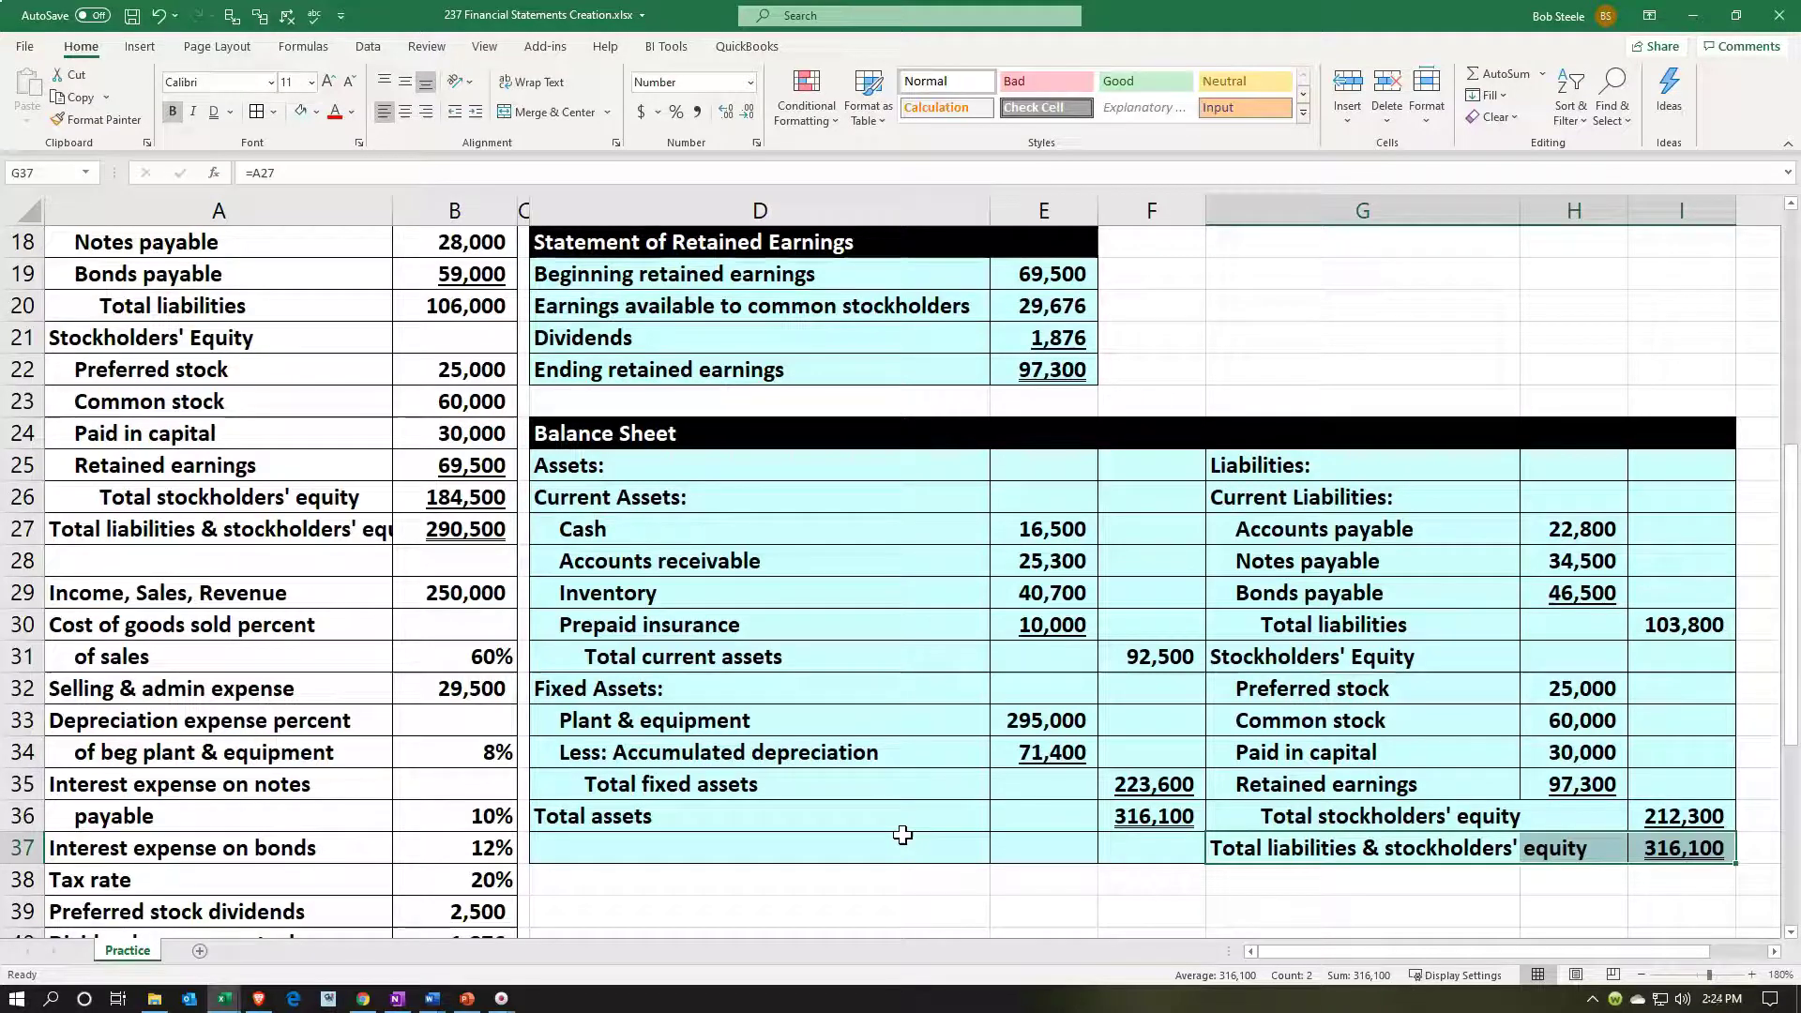
left_click_drag(853, 821, 1119, 823)
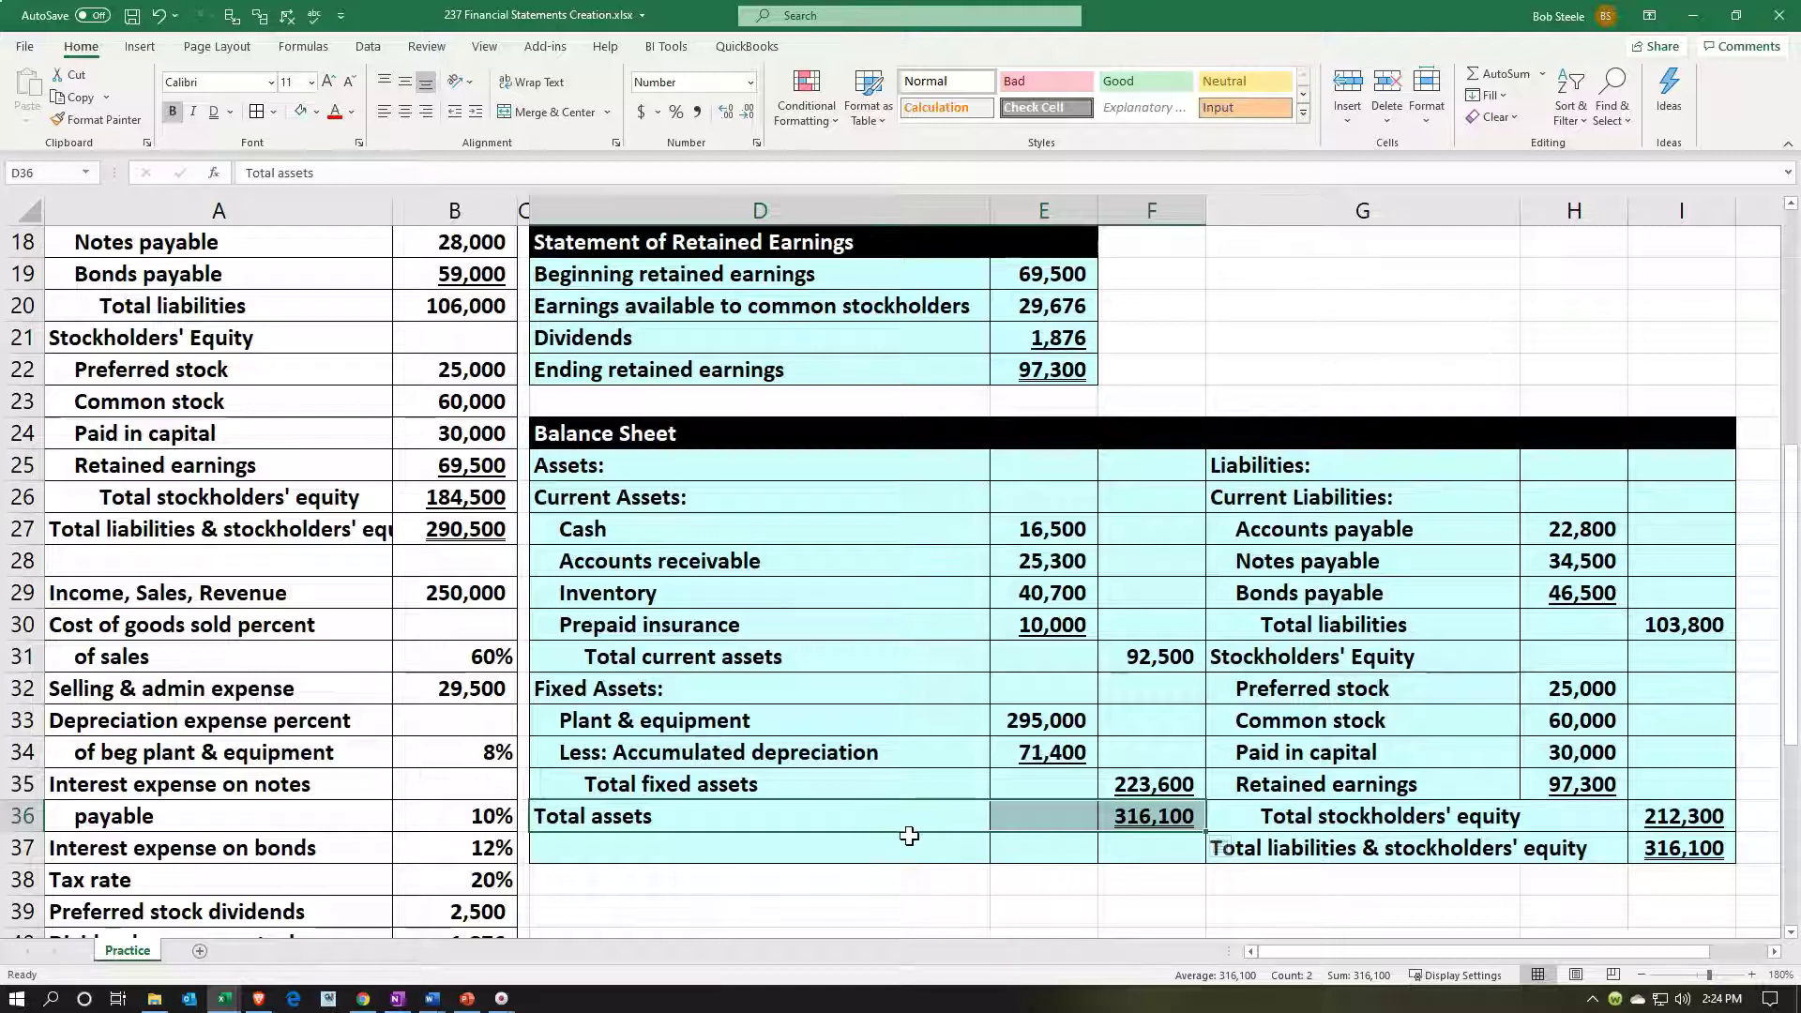
left_click_drag(910, 831, 909, 856)
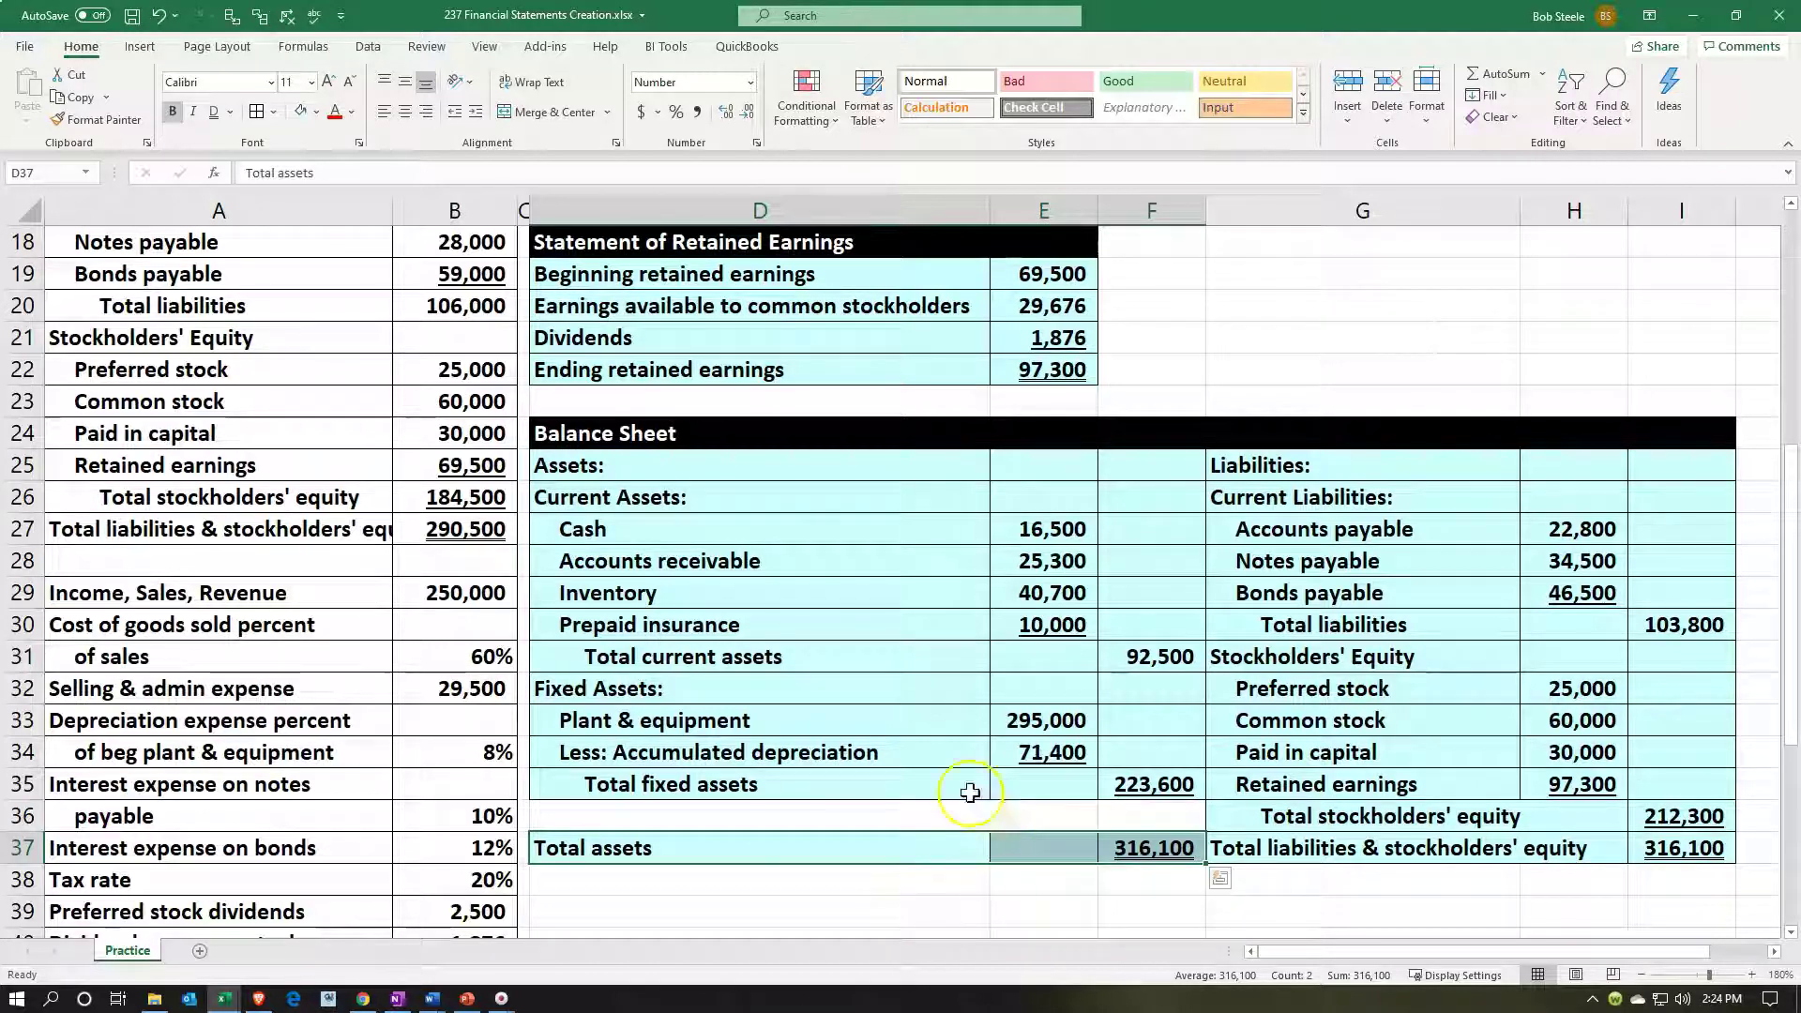
Step: Try to copy the formatting of the moved Total assets cells D37:F37 onto D36:F36 with Format Painter
left_click(119, 124)
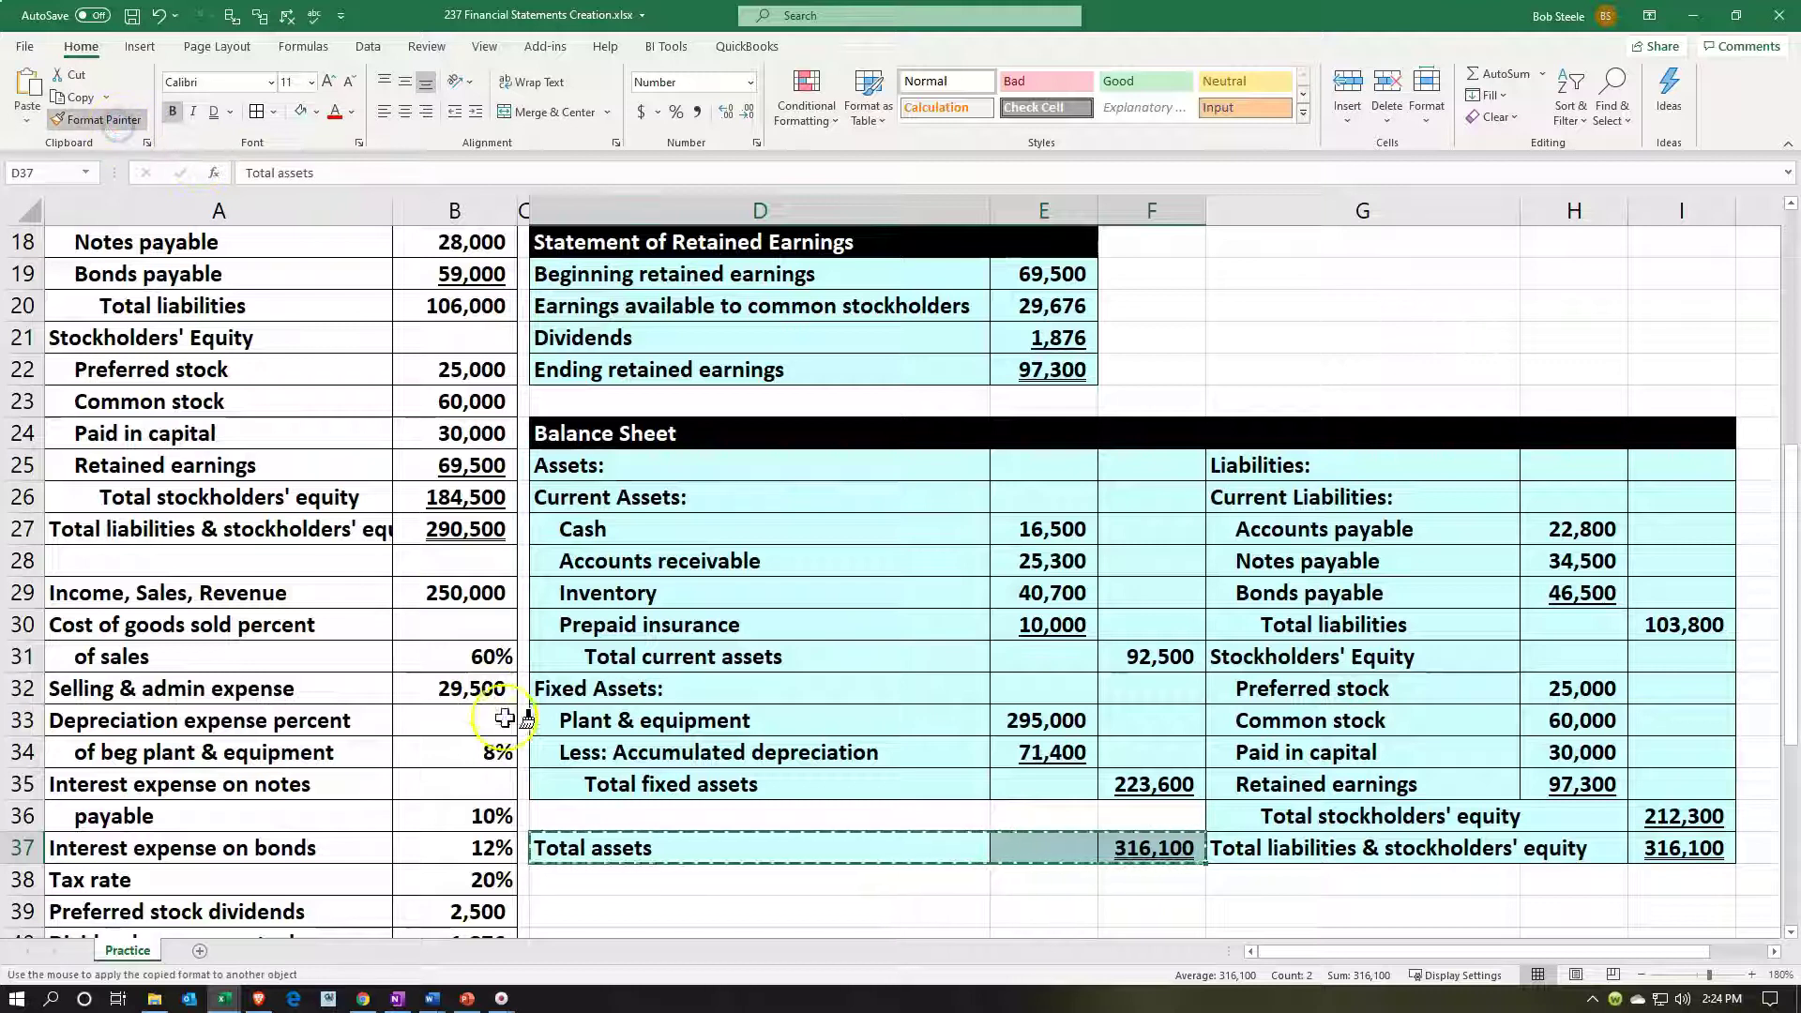
left_click(637, 814)
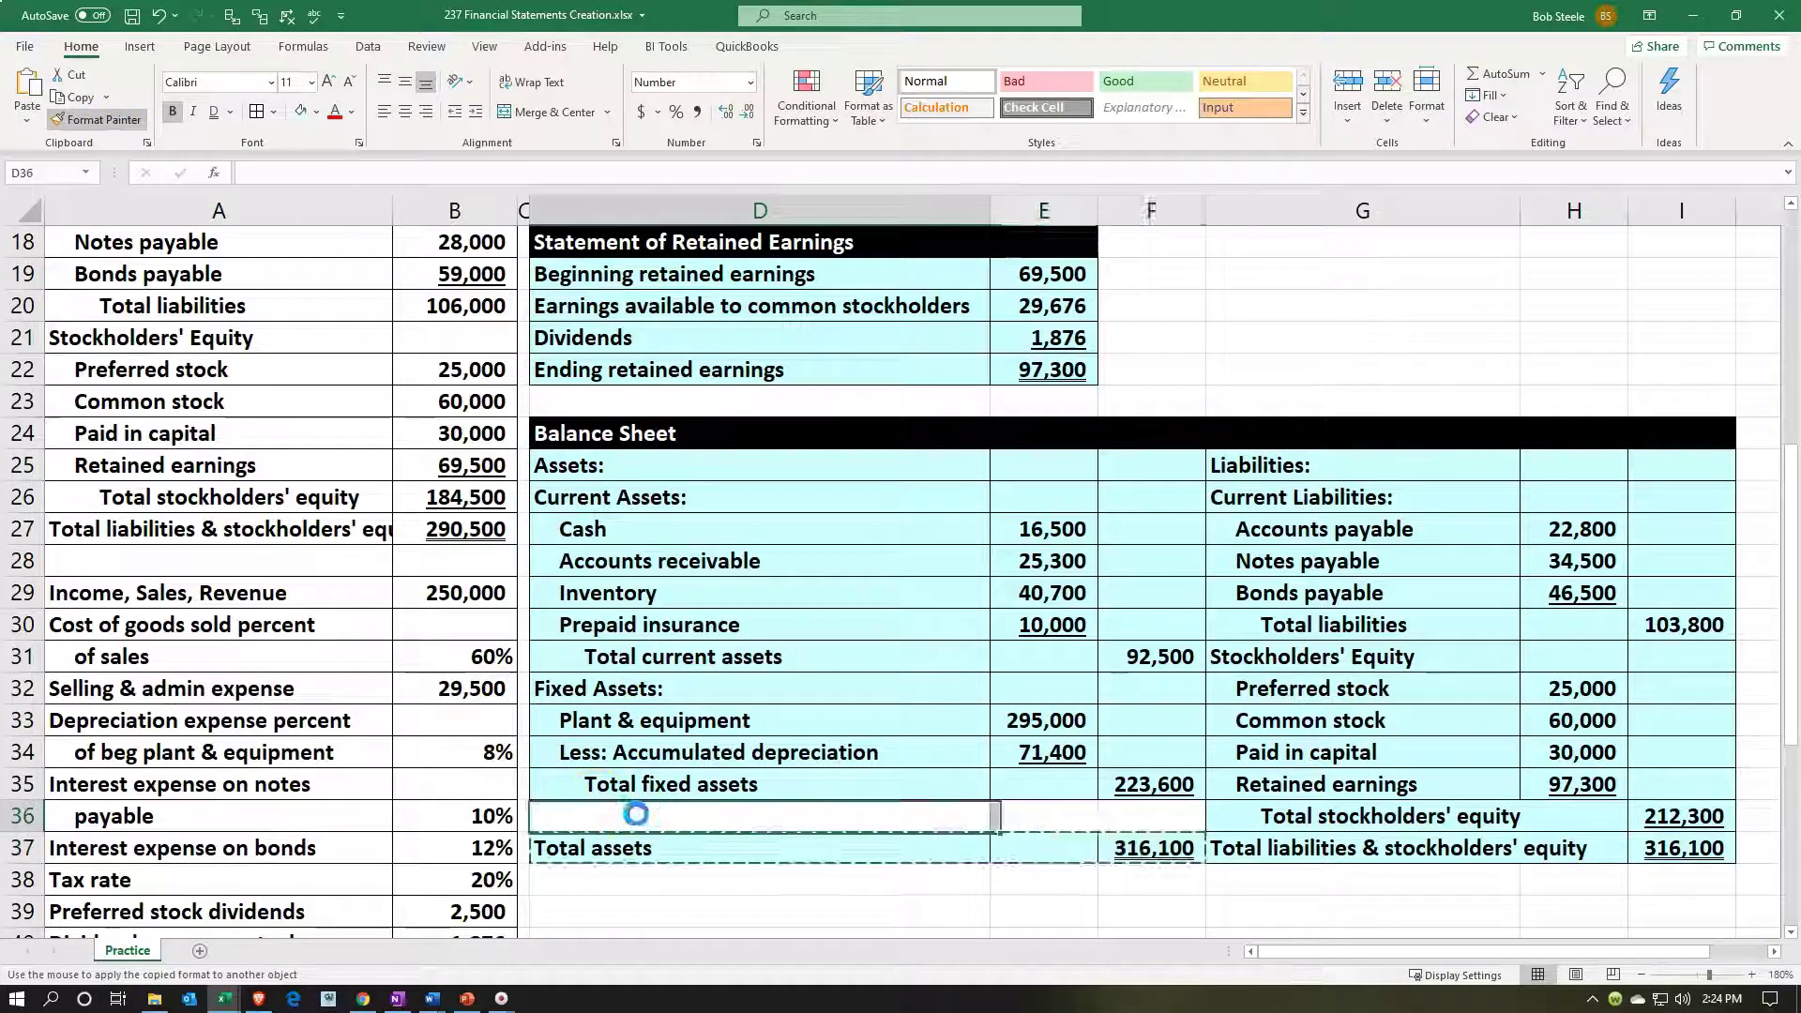
left_click(796, 851)
Step: Undo the format copy onto row 36 and the move of the Total assets cells
left_click(158, 15)
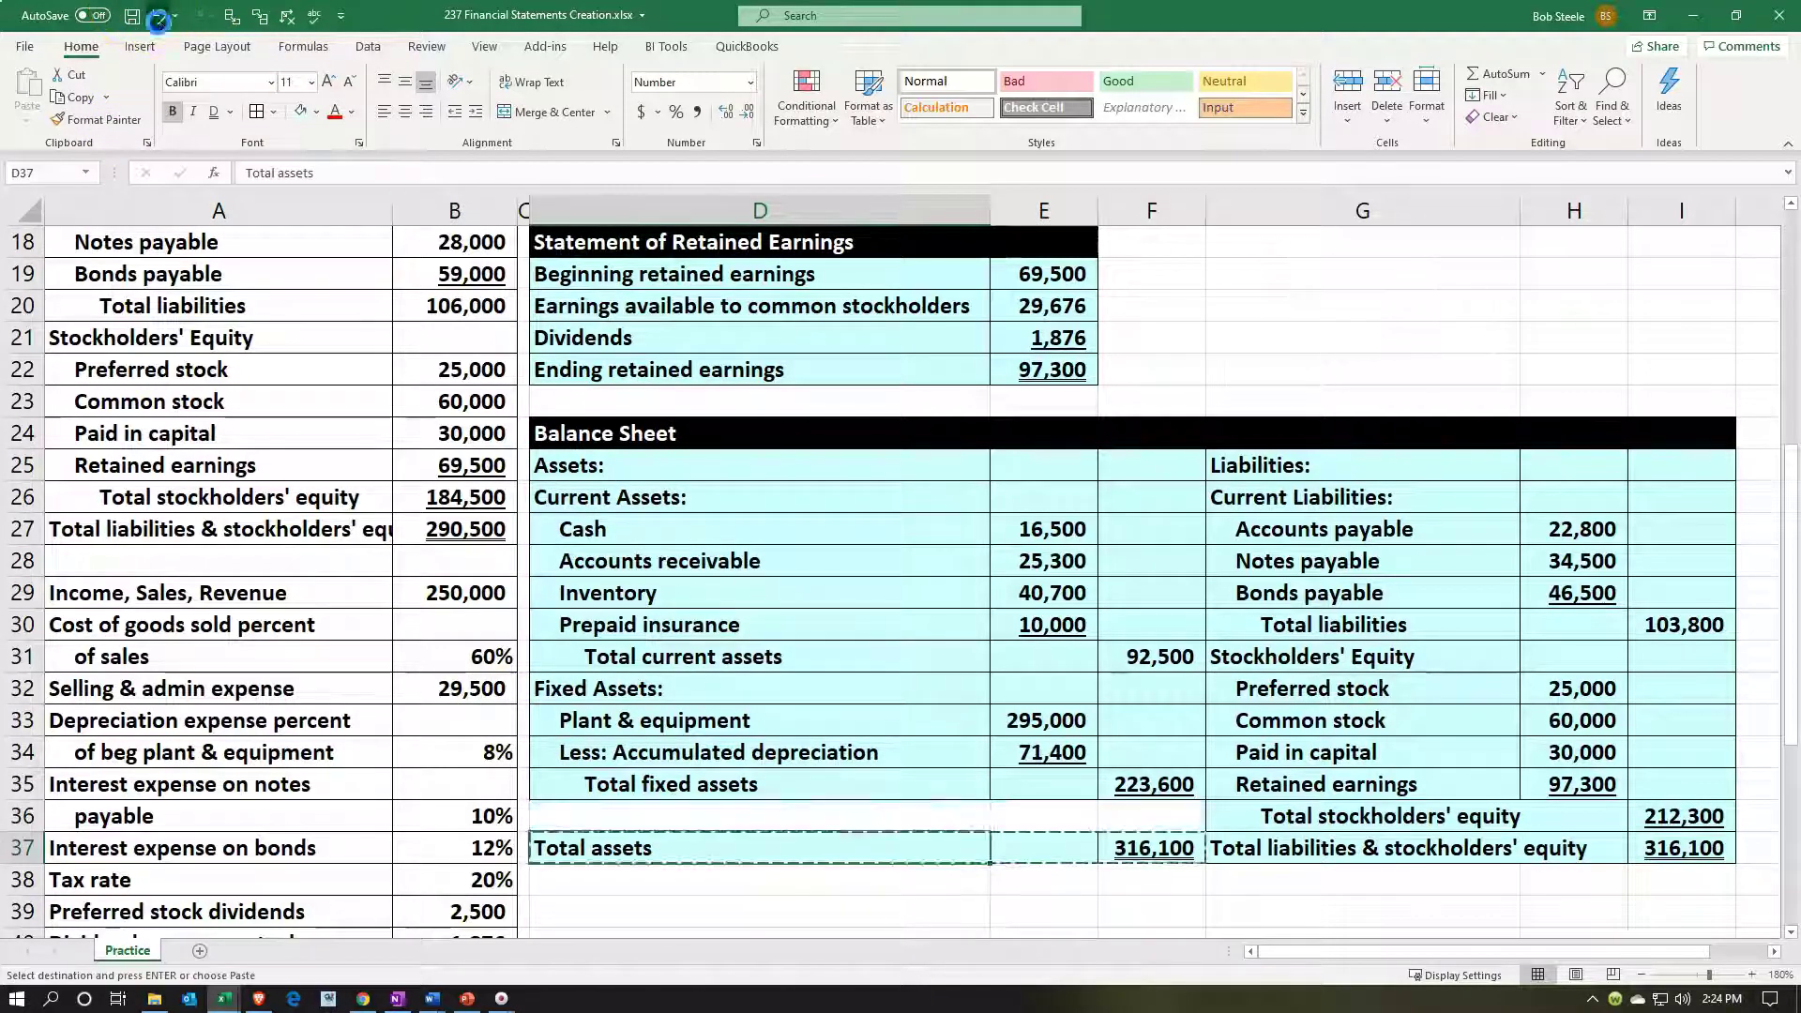
left_click(157, 16)
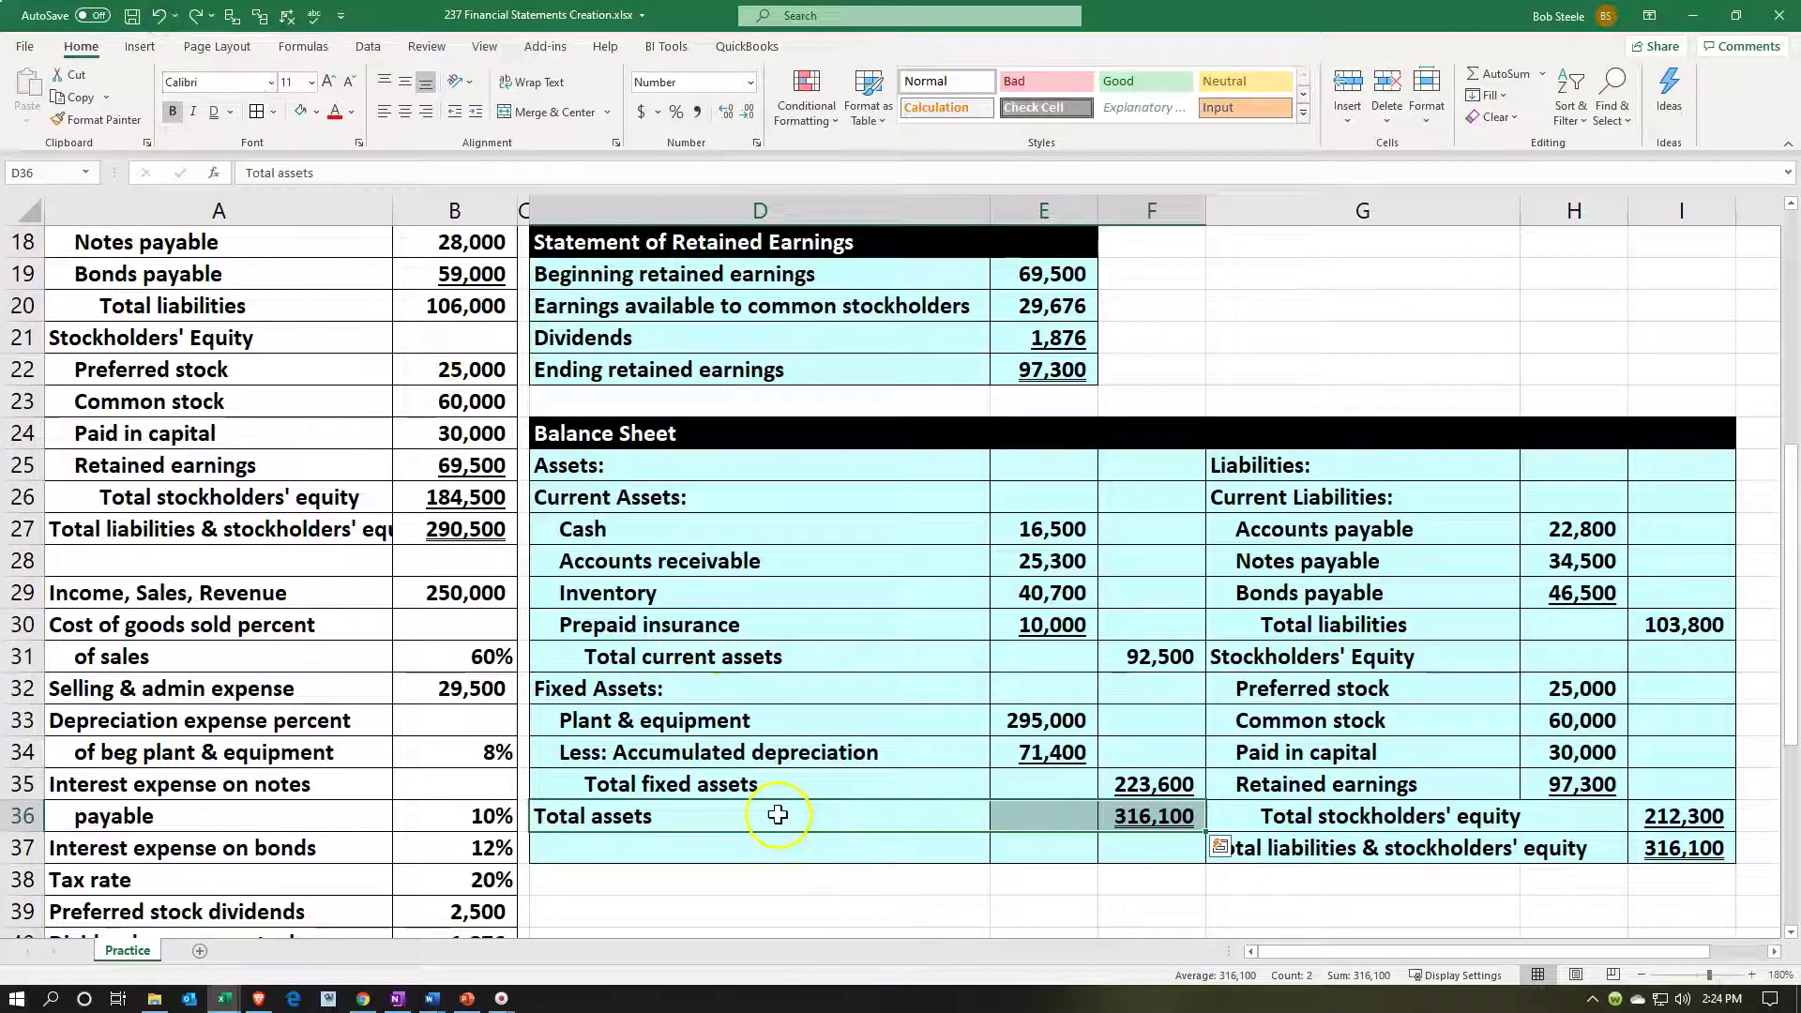
Step: Cut the Total assets cells D36:F36 and paste them one row down, starting at D37
left_click(806, 808)
left_click_drag(1131, 823, 1145, 816)
right_click(958, 816)
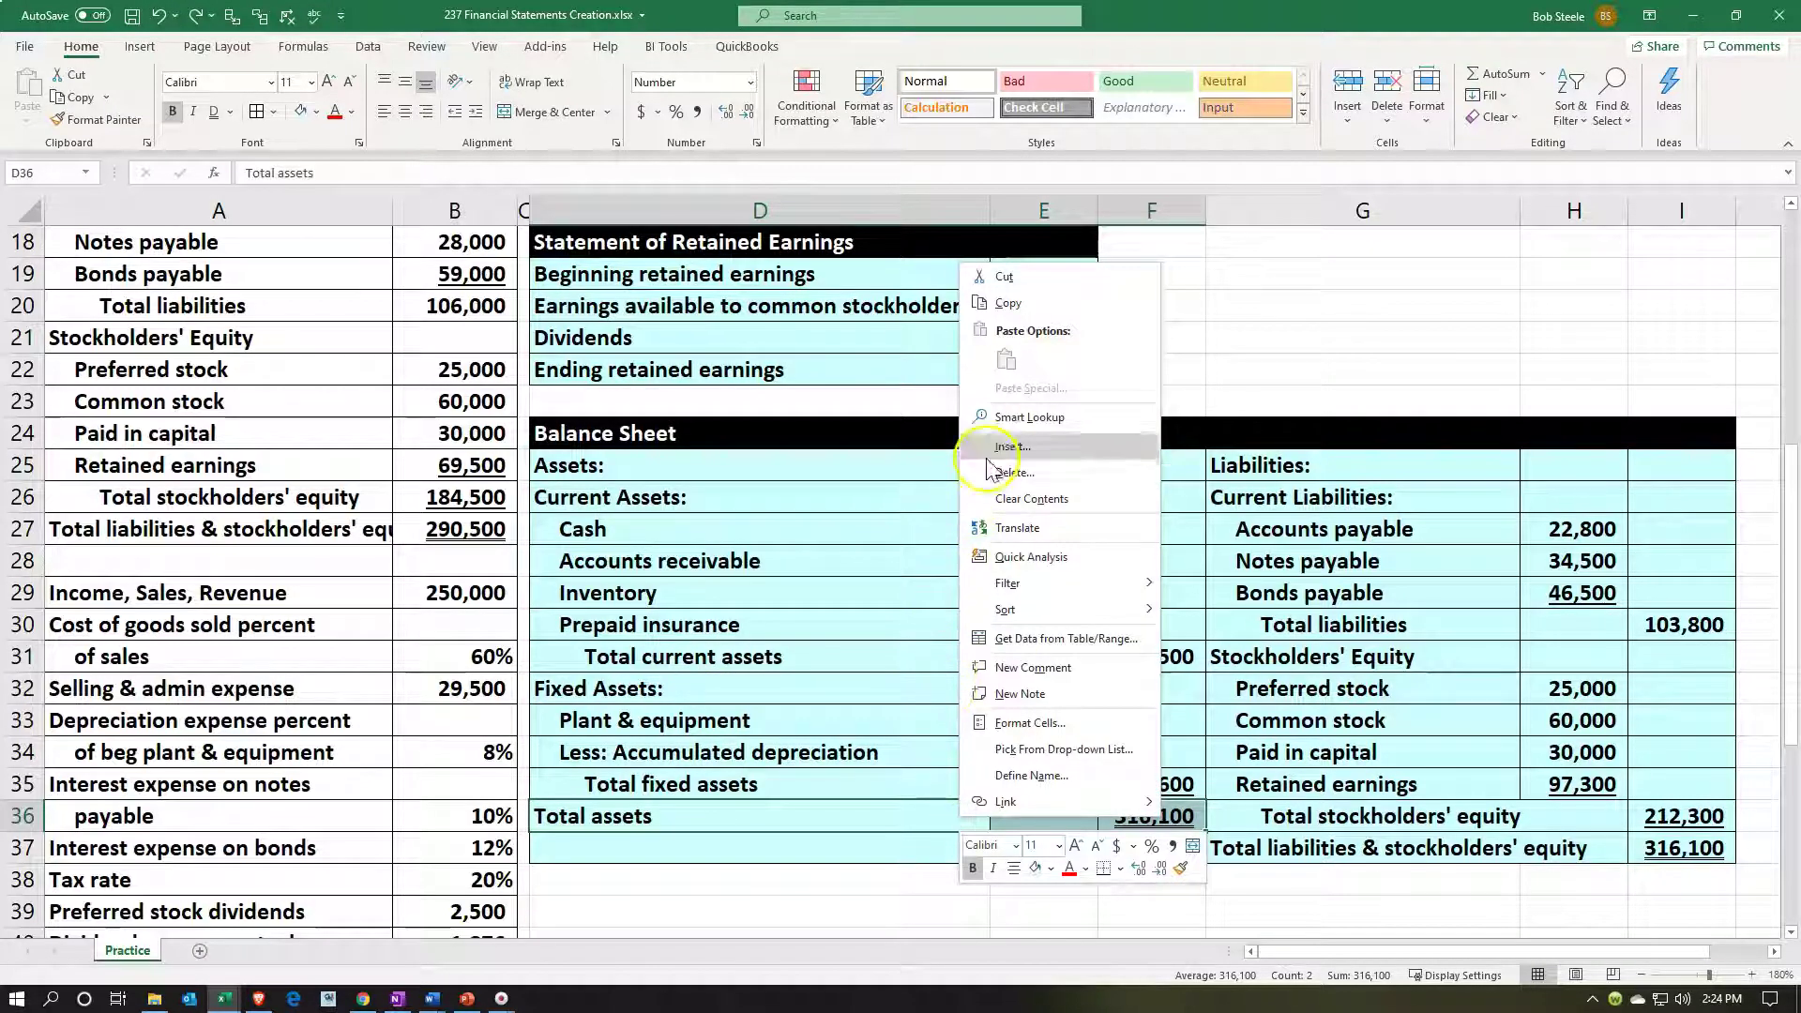
left_click(1000, 278)
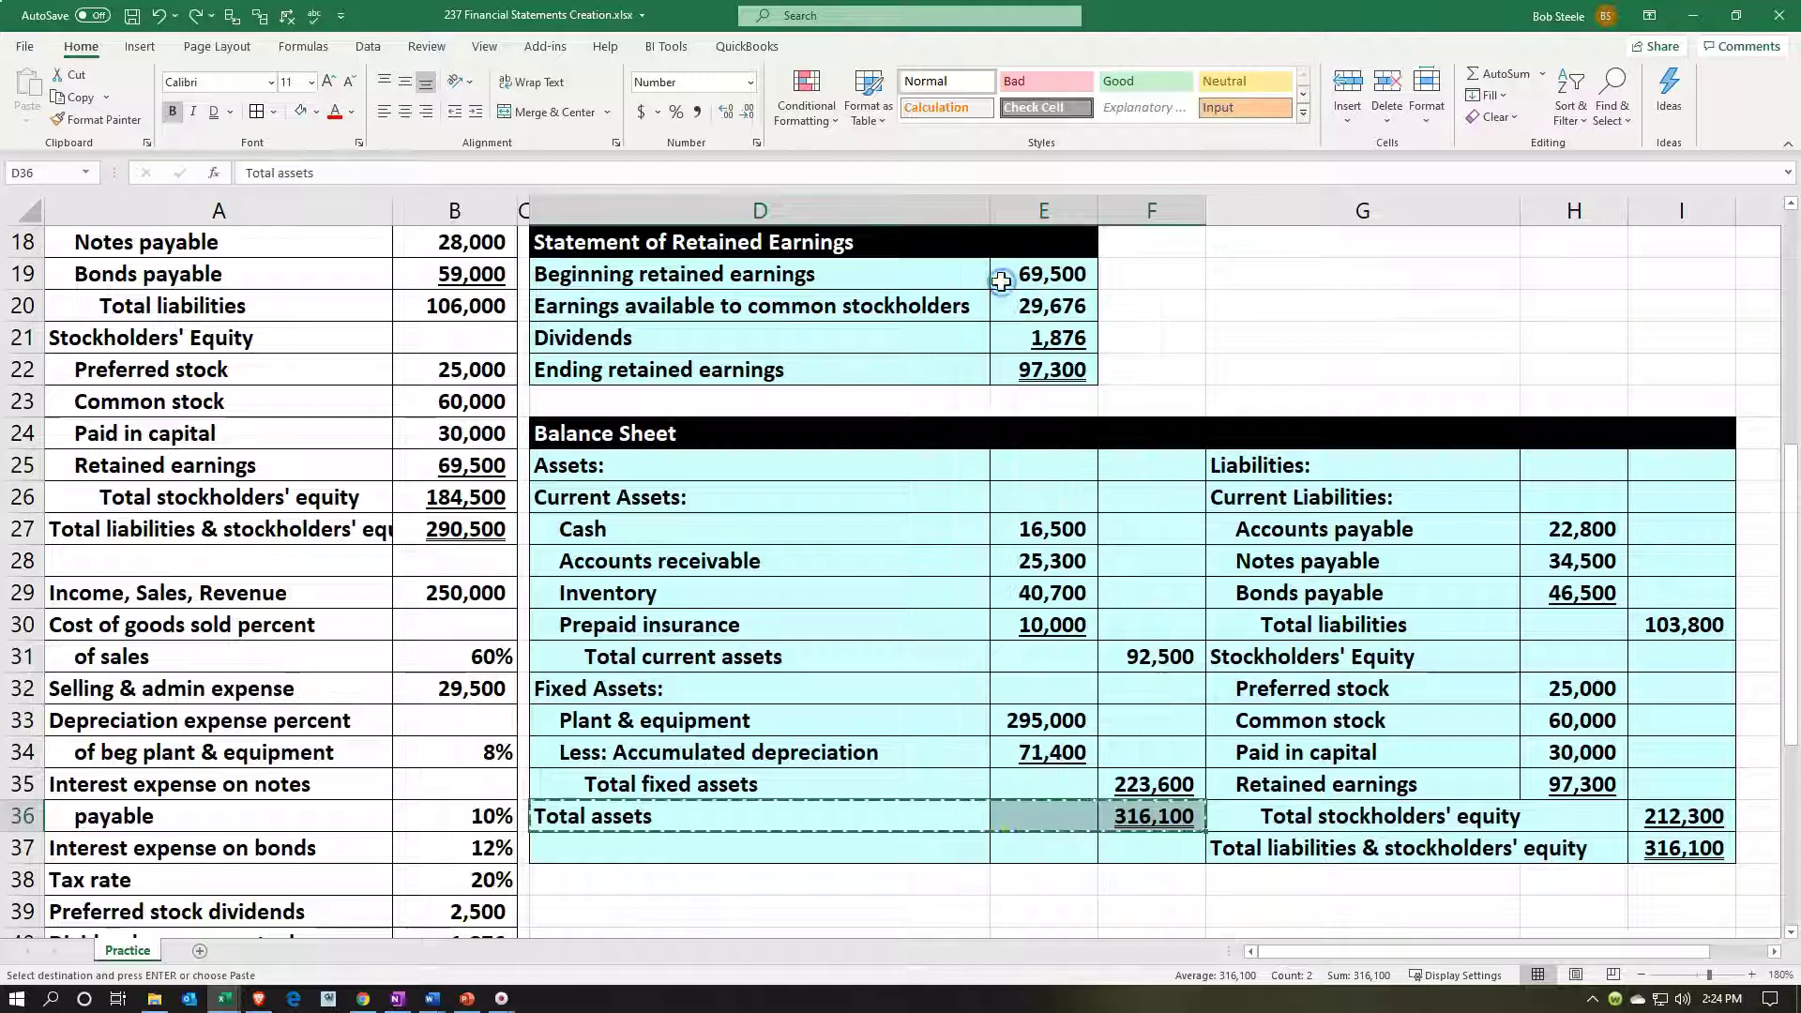
left_click(776, 849)
right_click(775, 849)
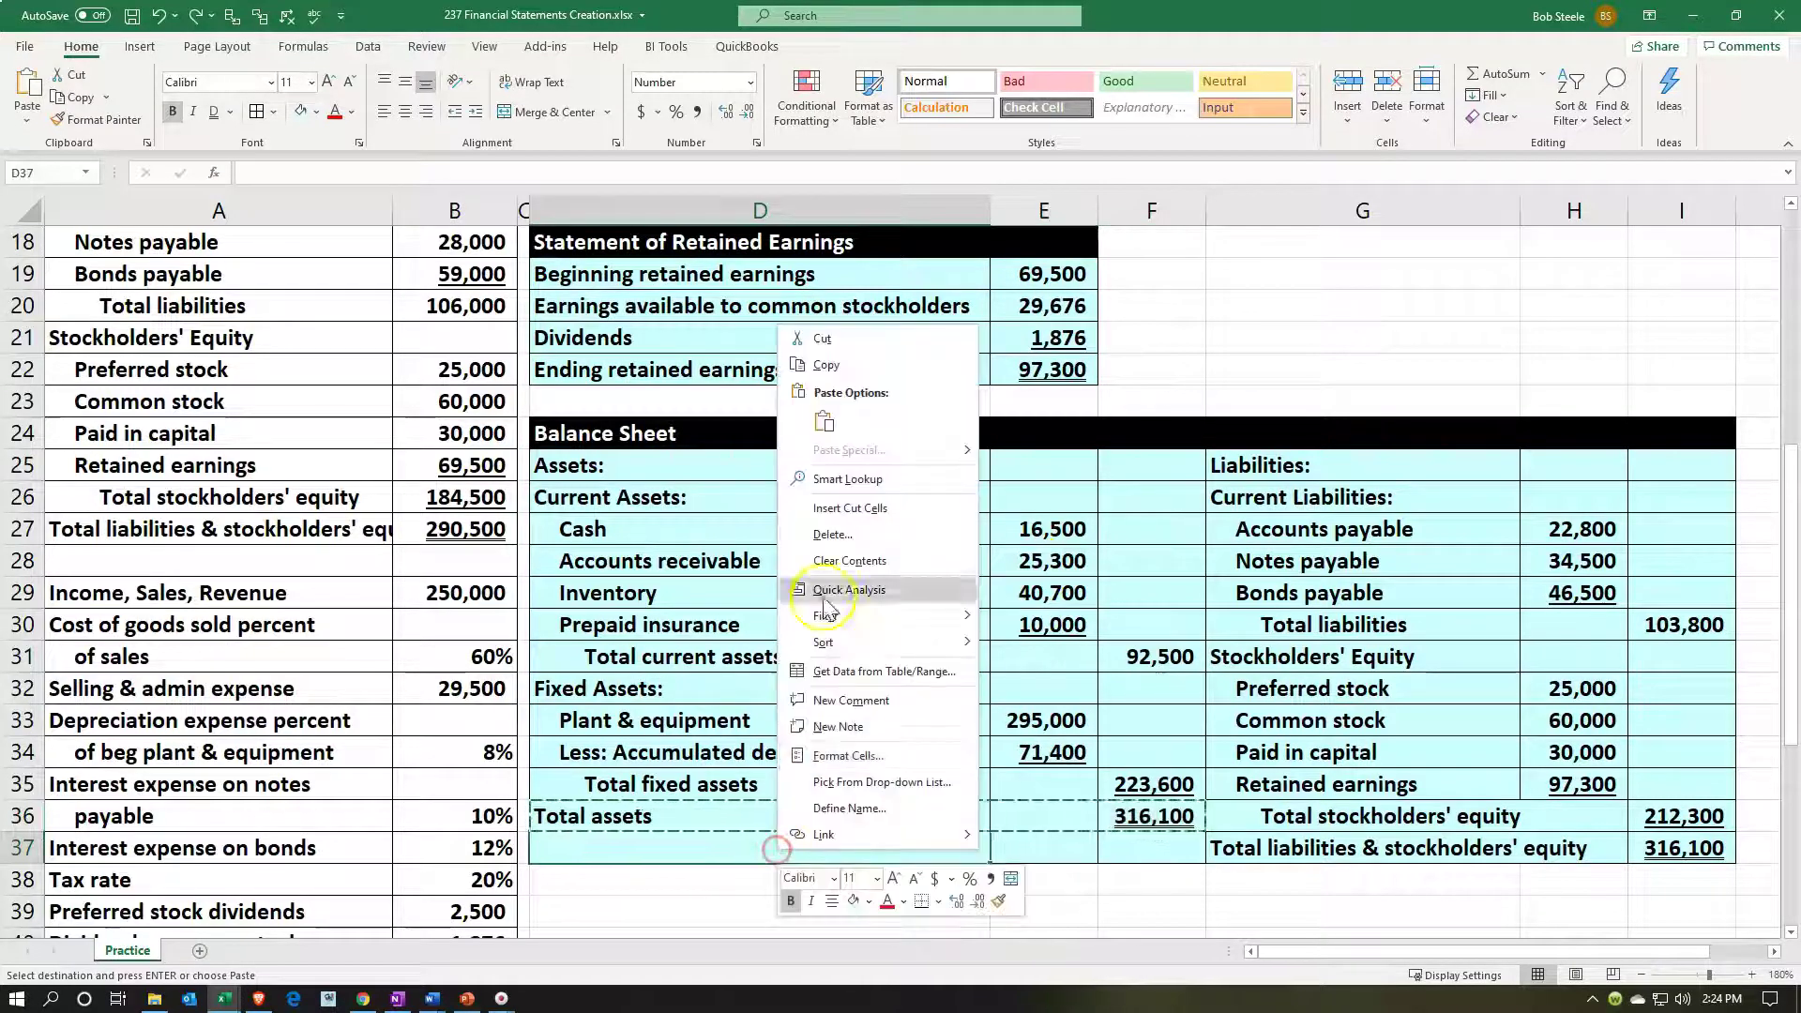
left_click(824, 422)
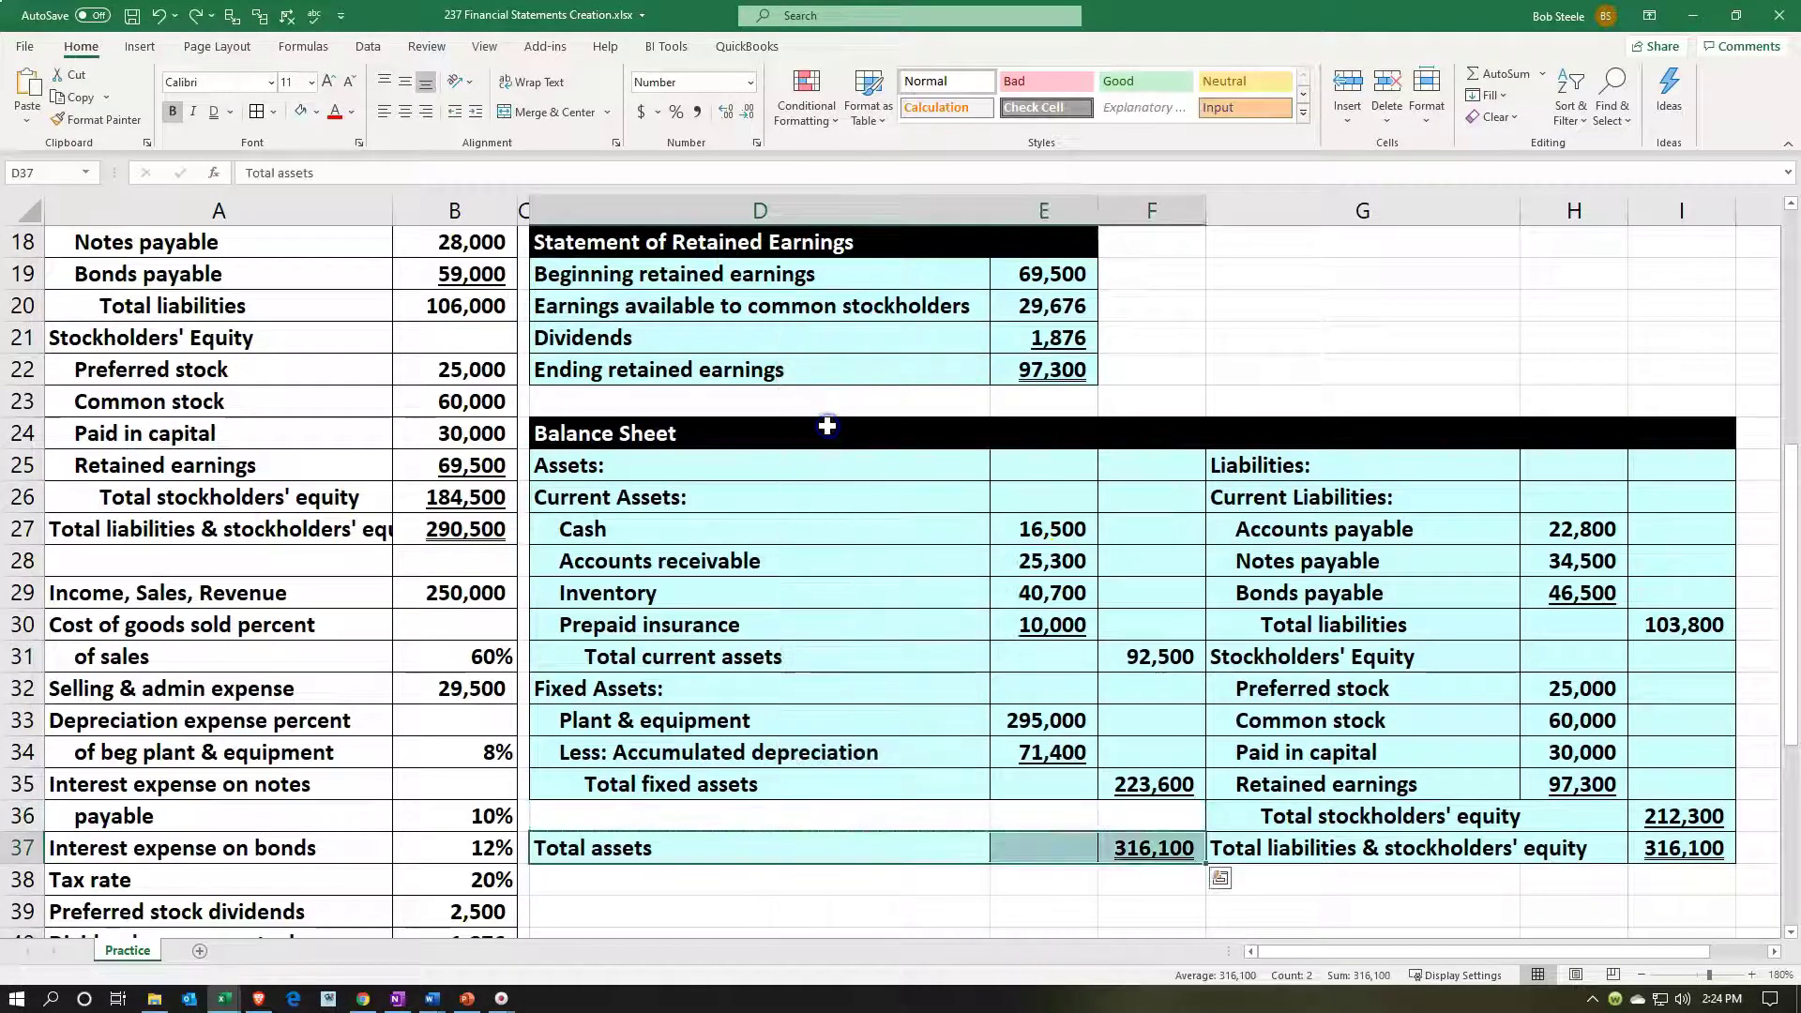
Step: Try to copy the formatting of D37:F37 onto D36:F36, and undo both that and the move of the Total assets cells
left_click(98, 120)
left_click(642, 808)
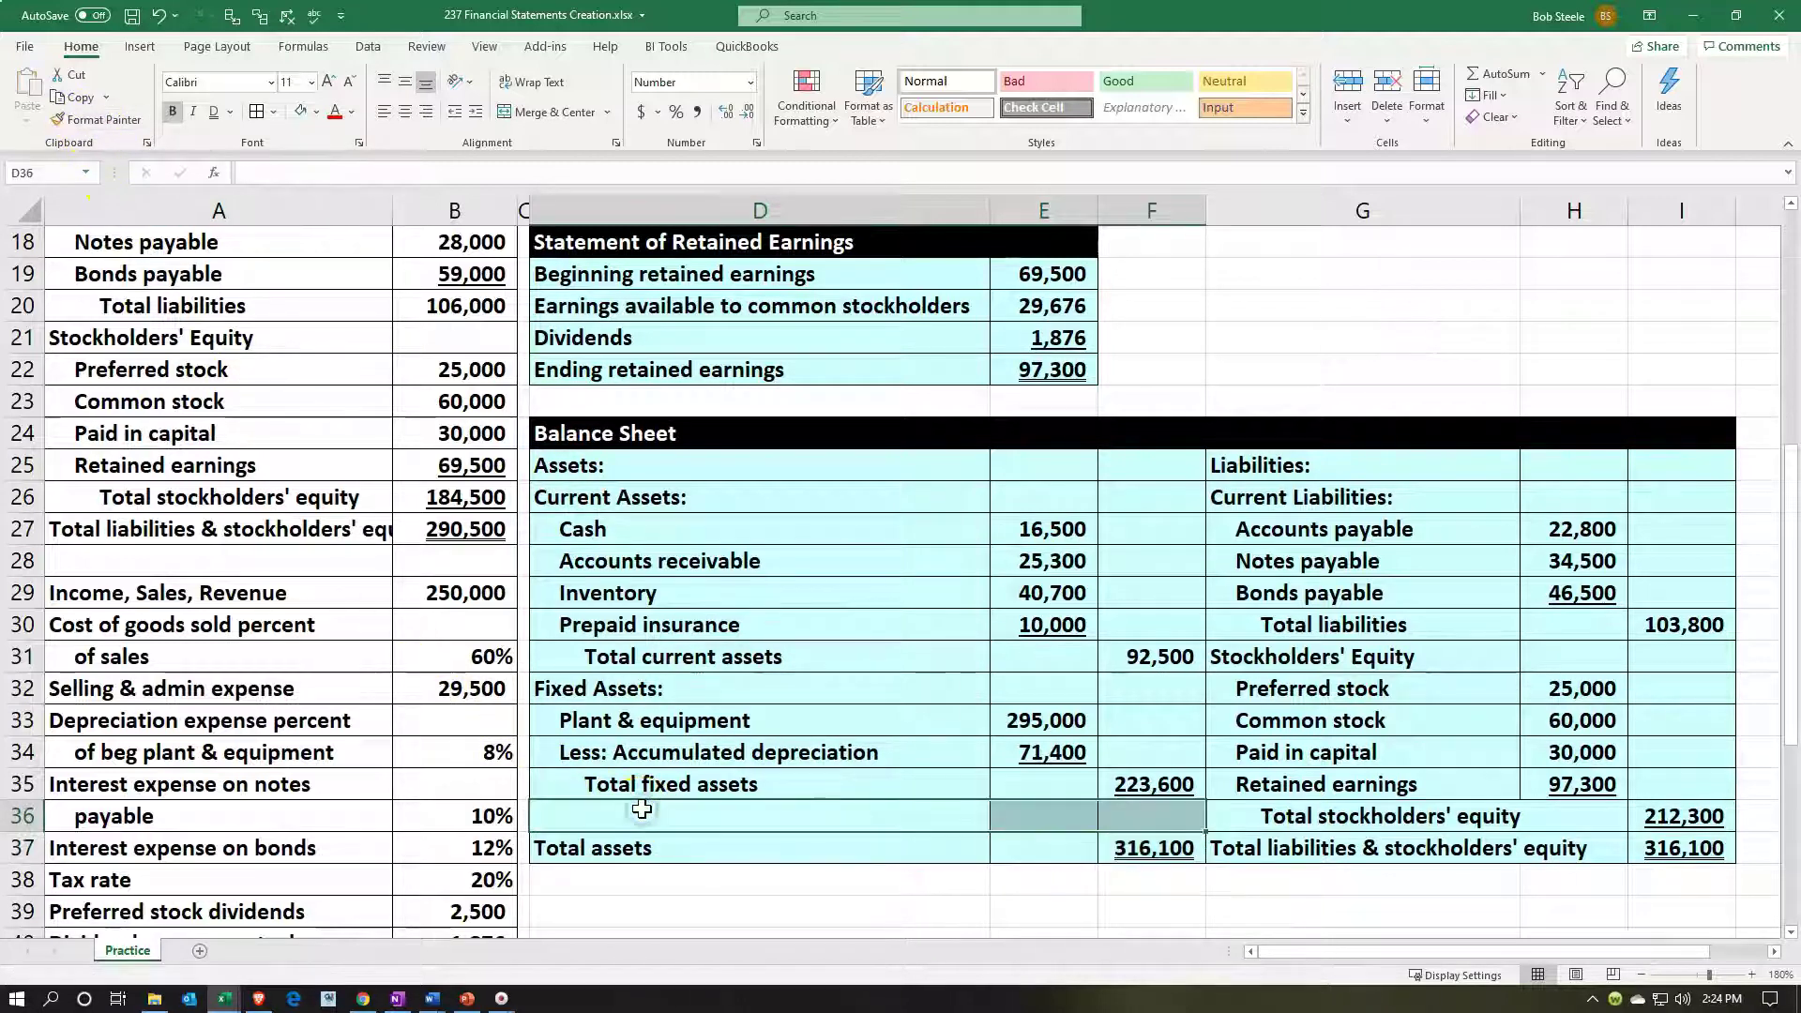
left_click(160, 16)
left_click(159, 16)
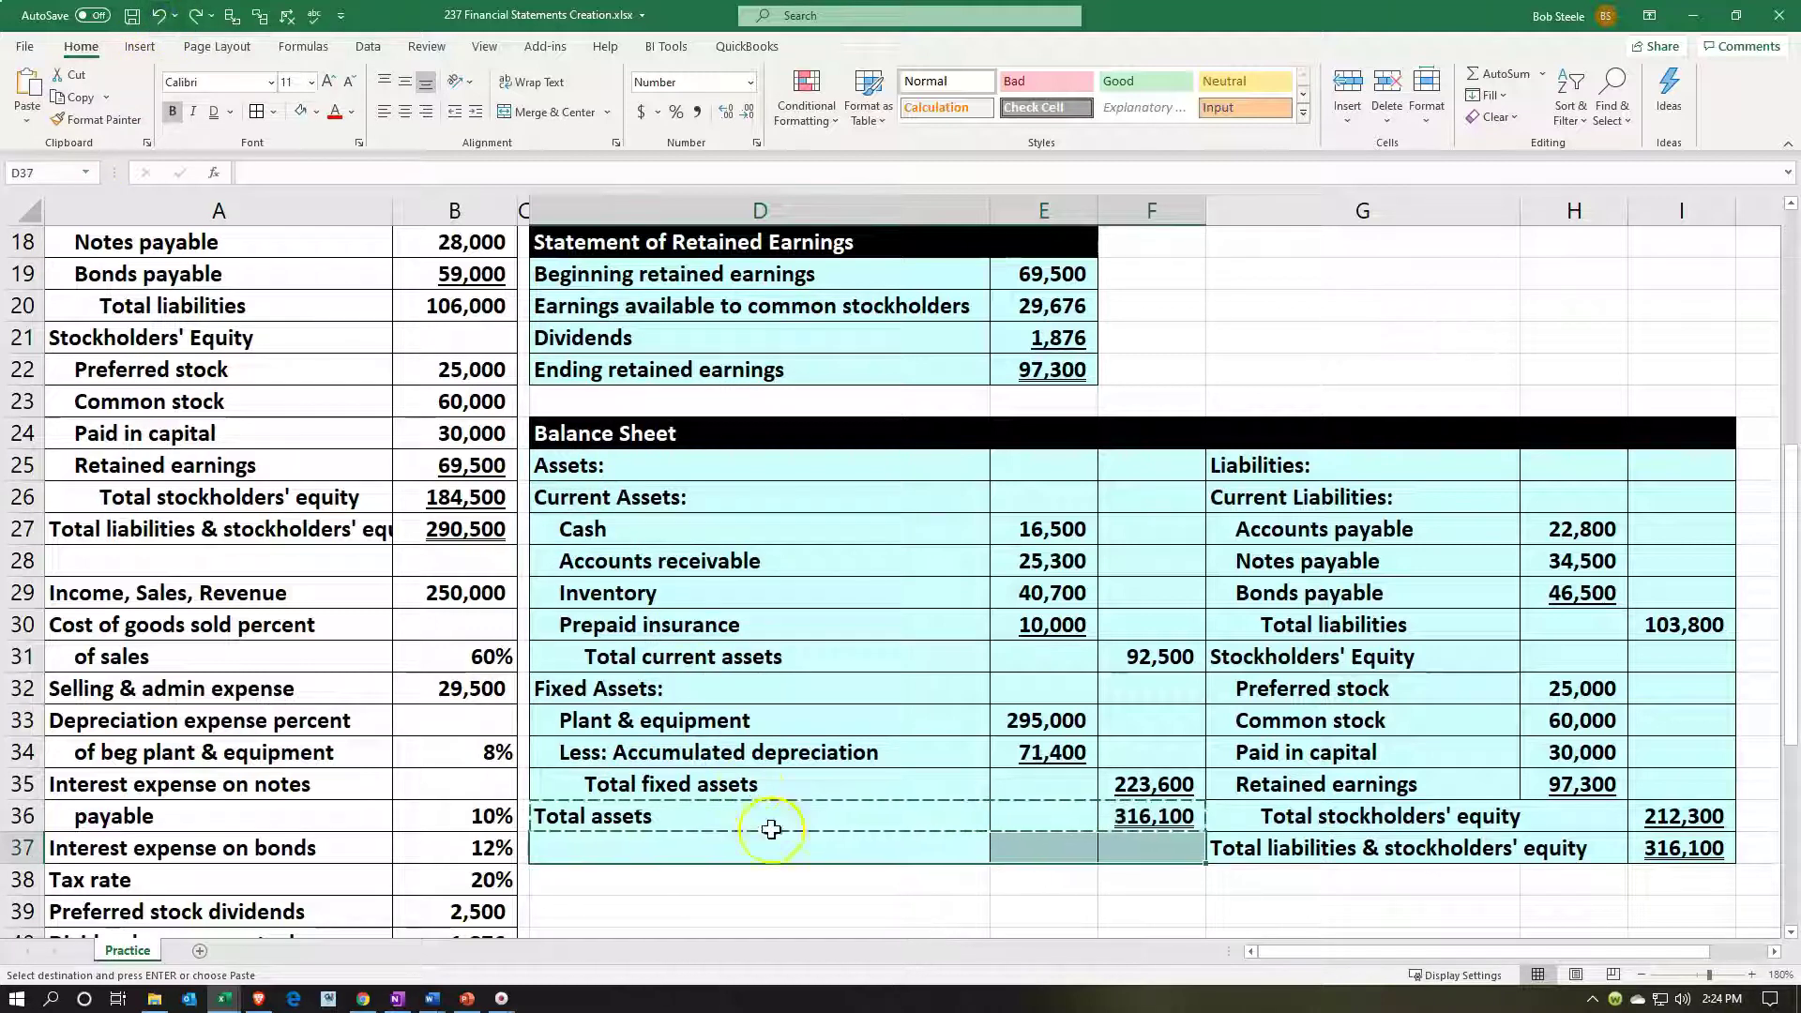
left_click(786, 874)
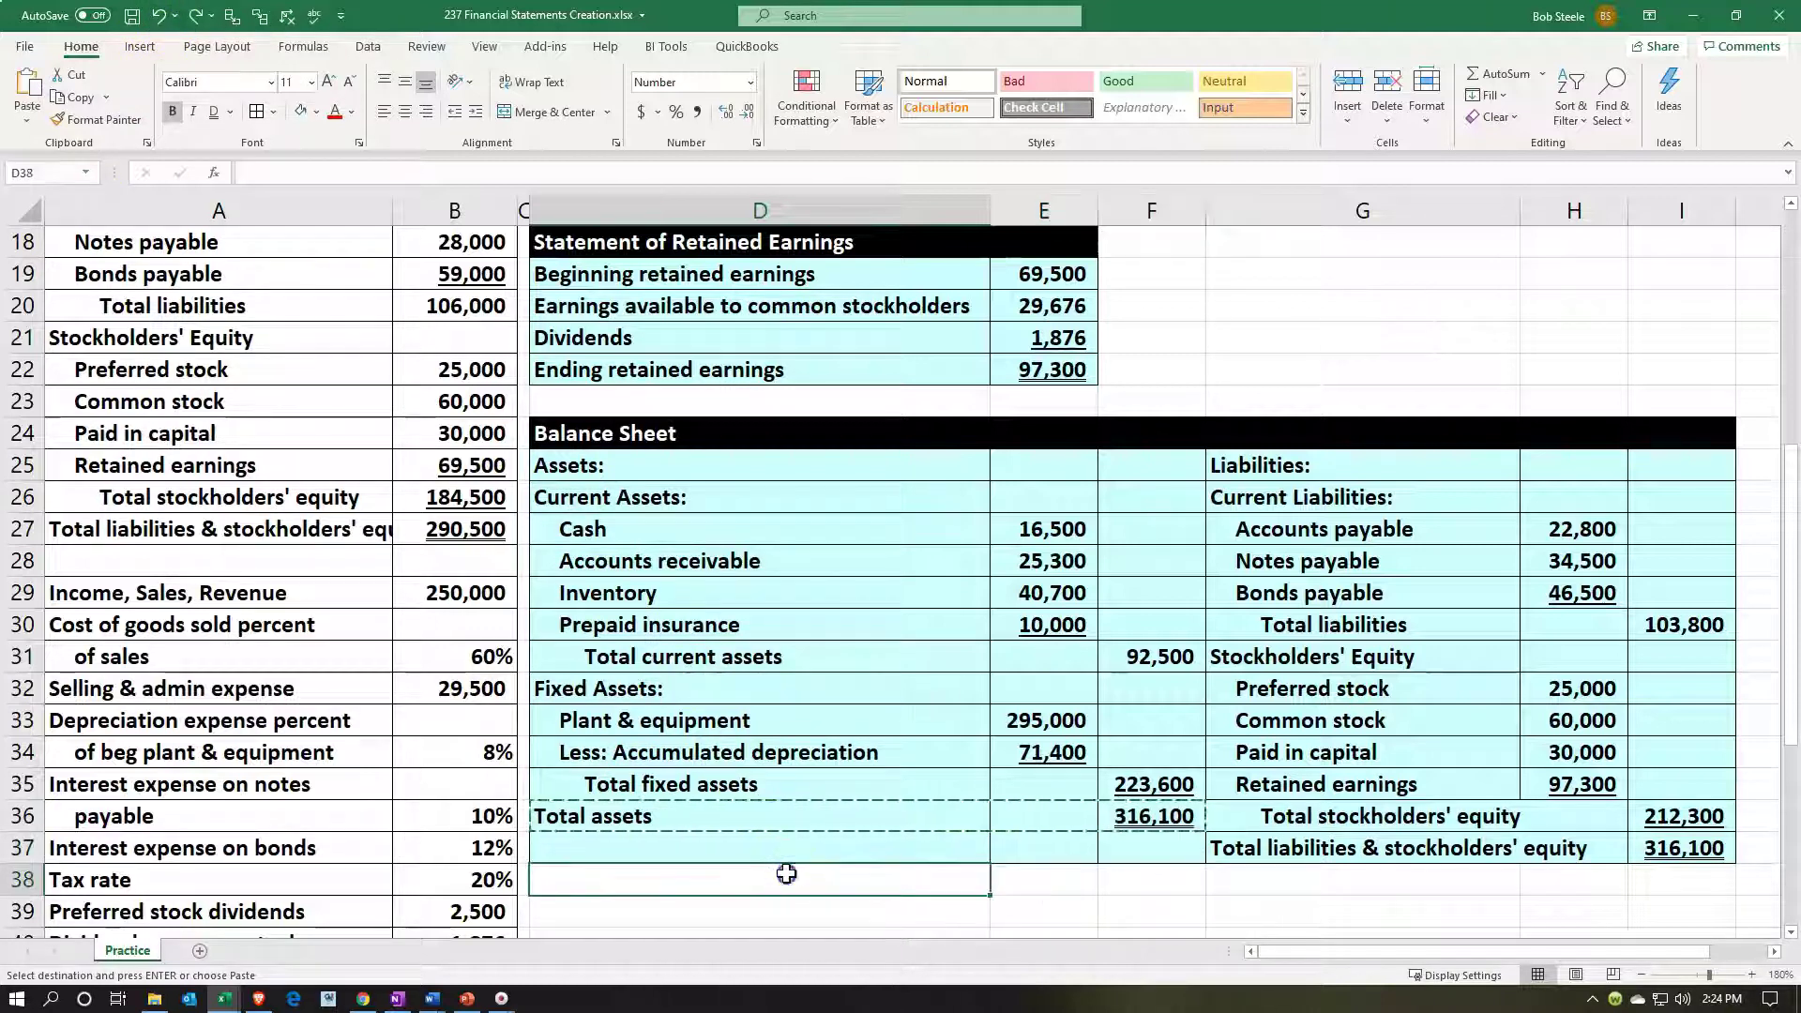
left_click(751, 816)
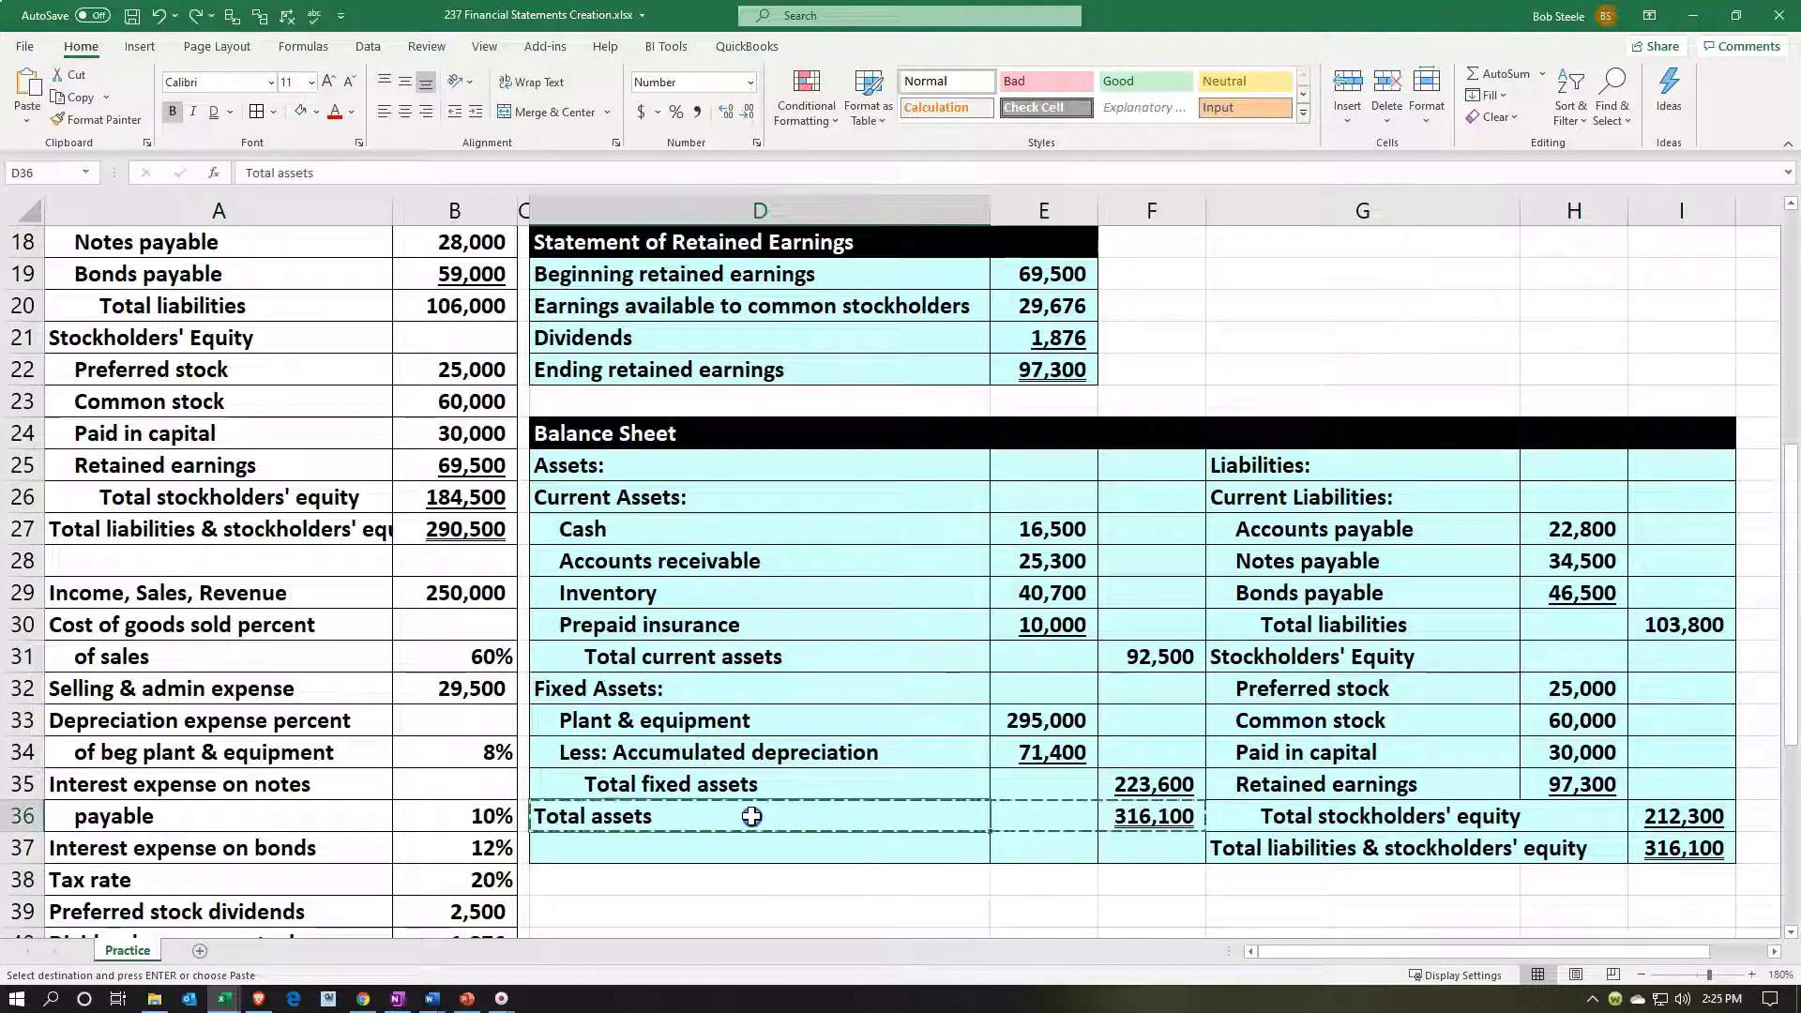
left_click_drag(957, 816, 1125, 815)
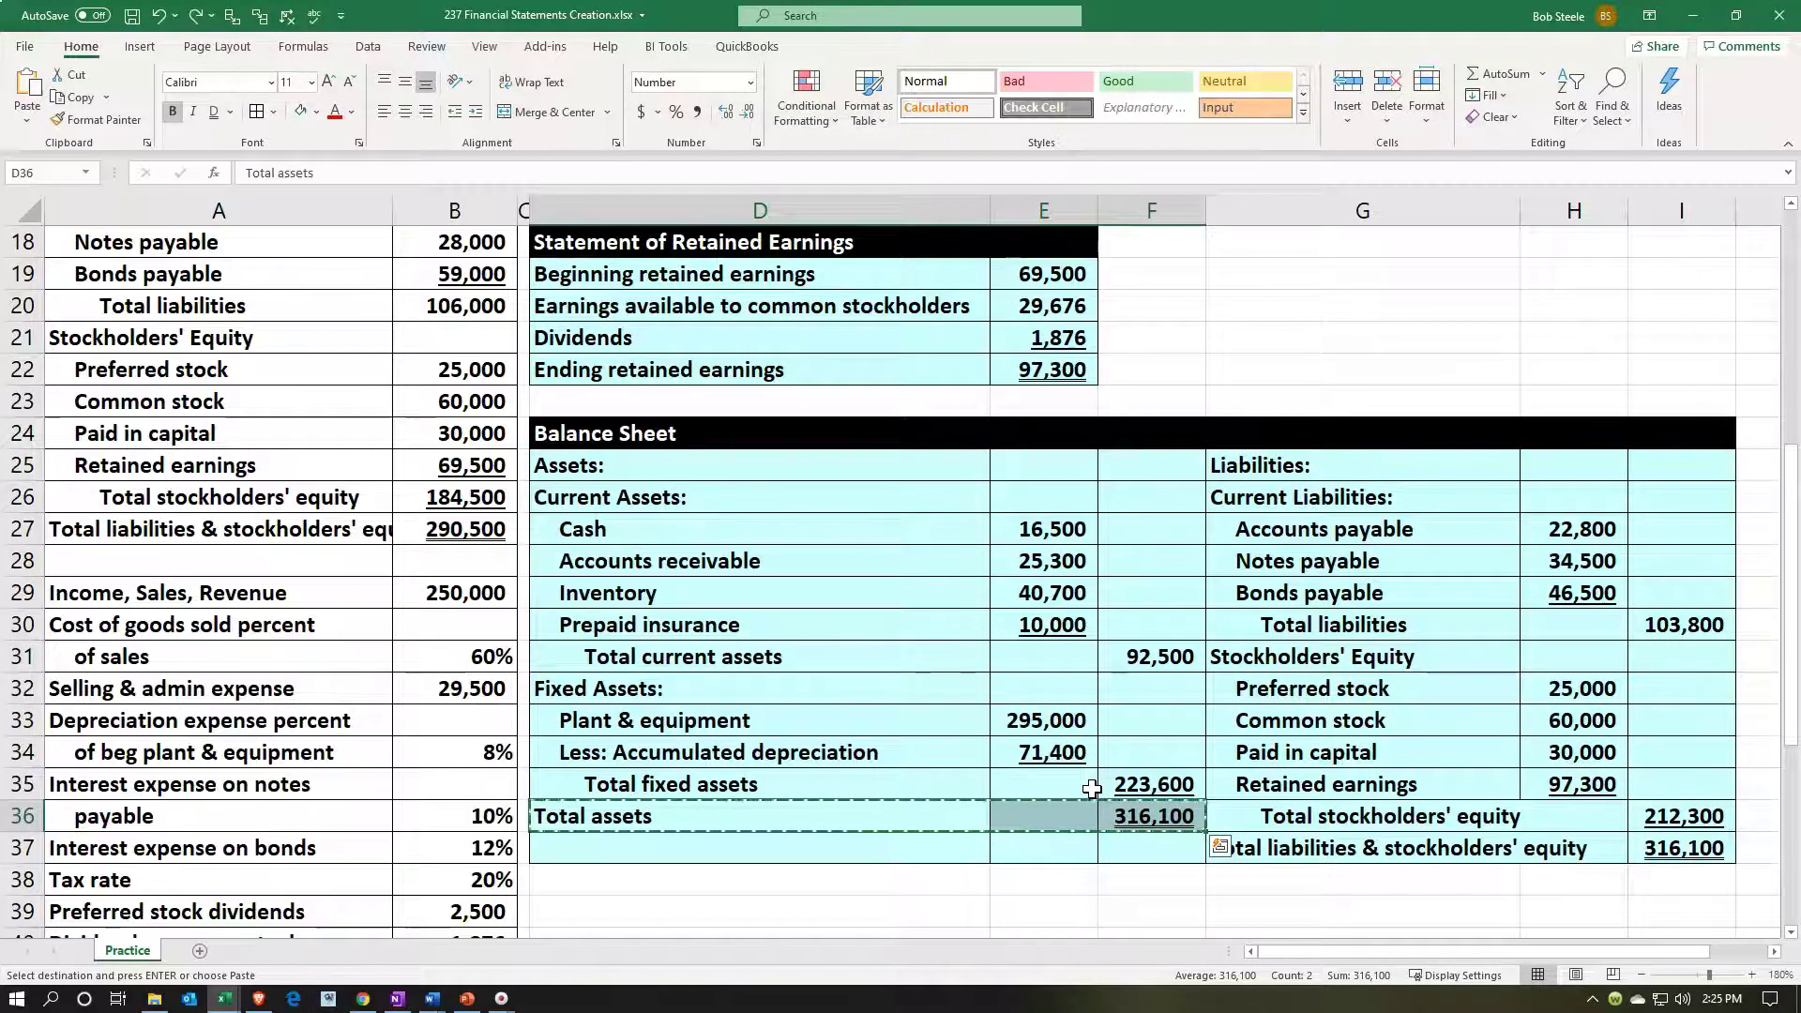
scroll(1090, 787, "down", 2)
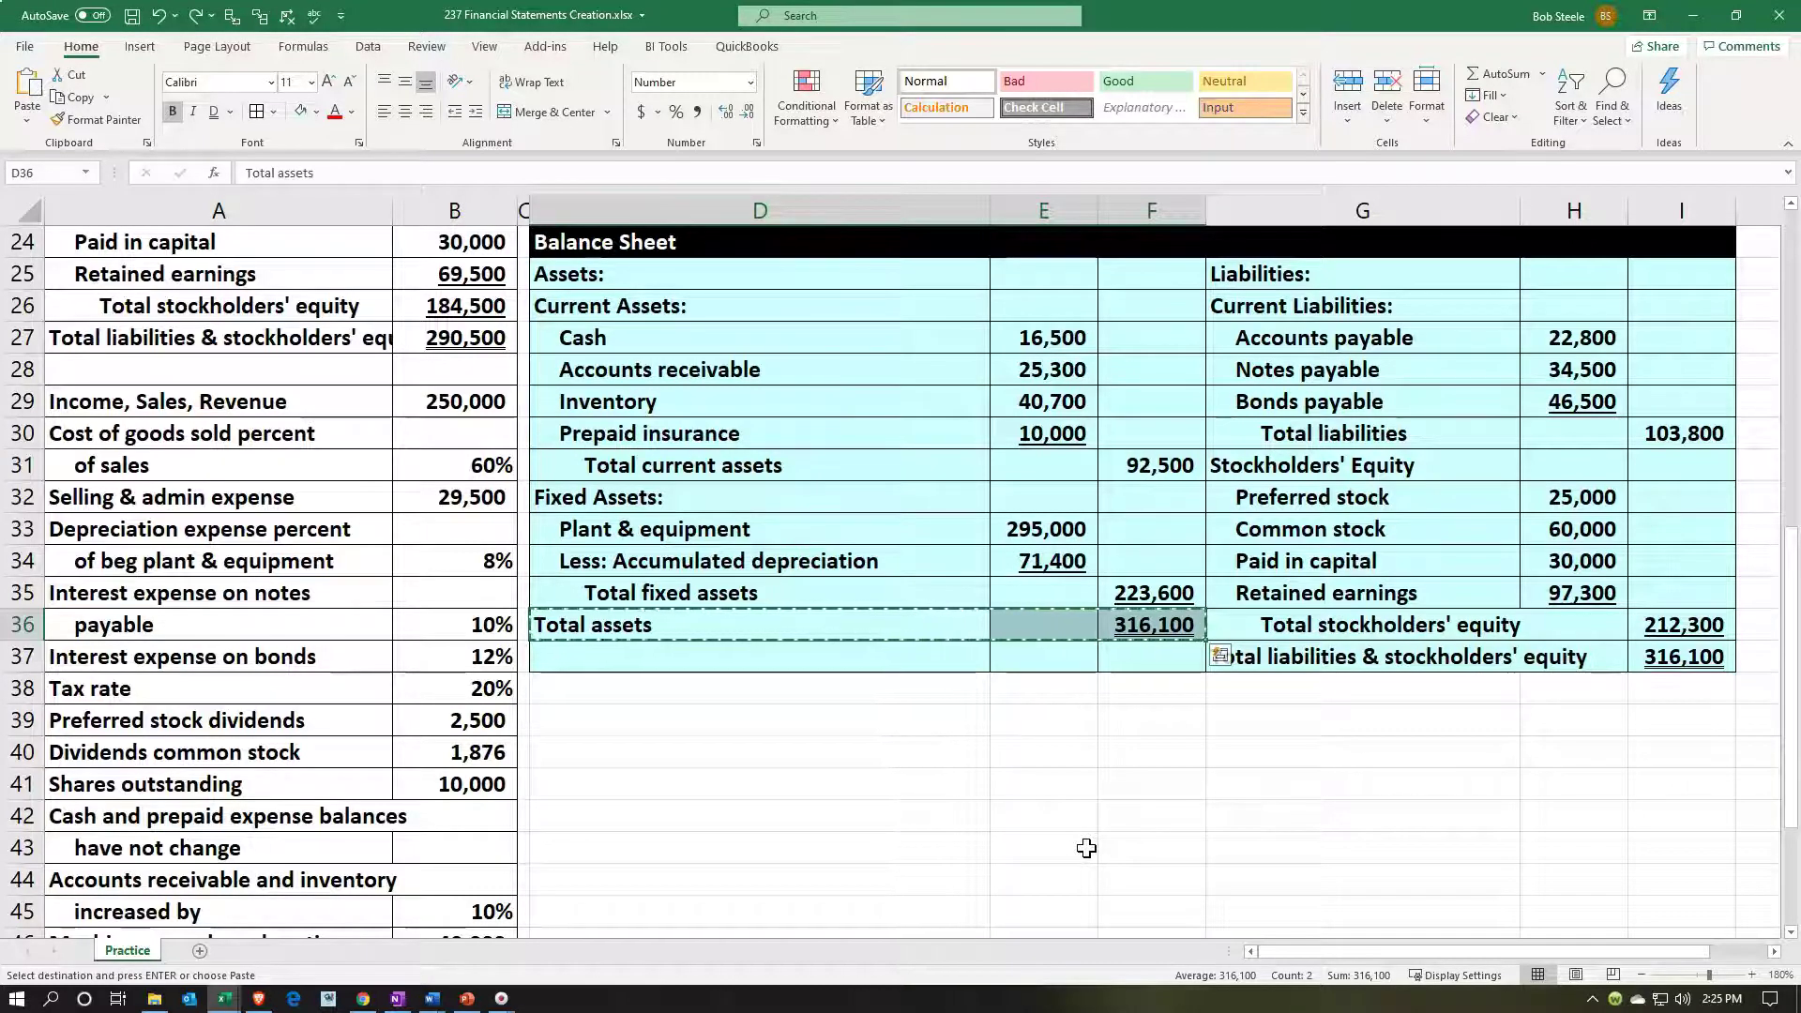
scroll(1086, 848, "up", 1)
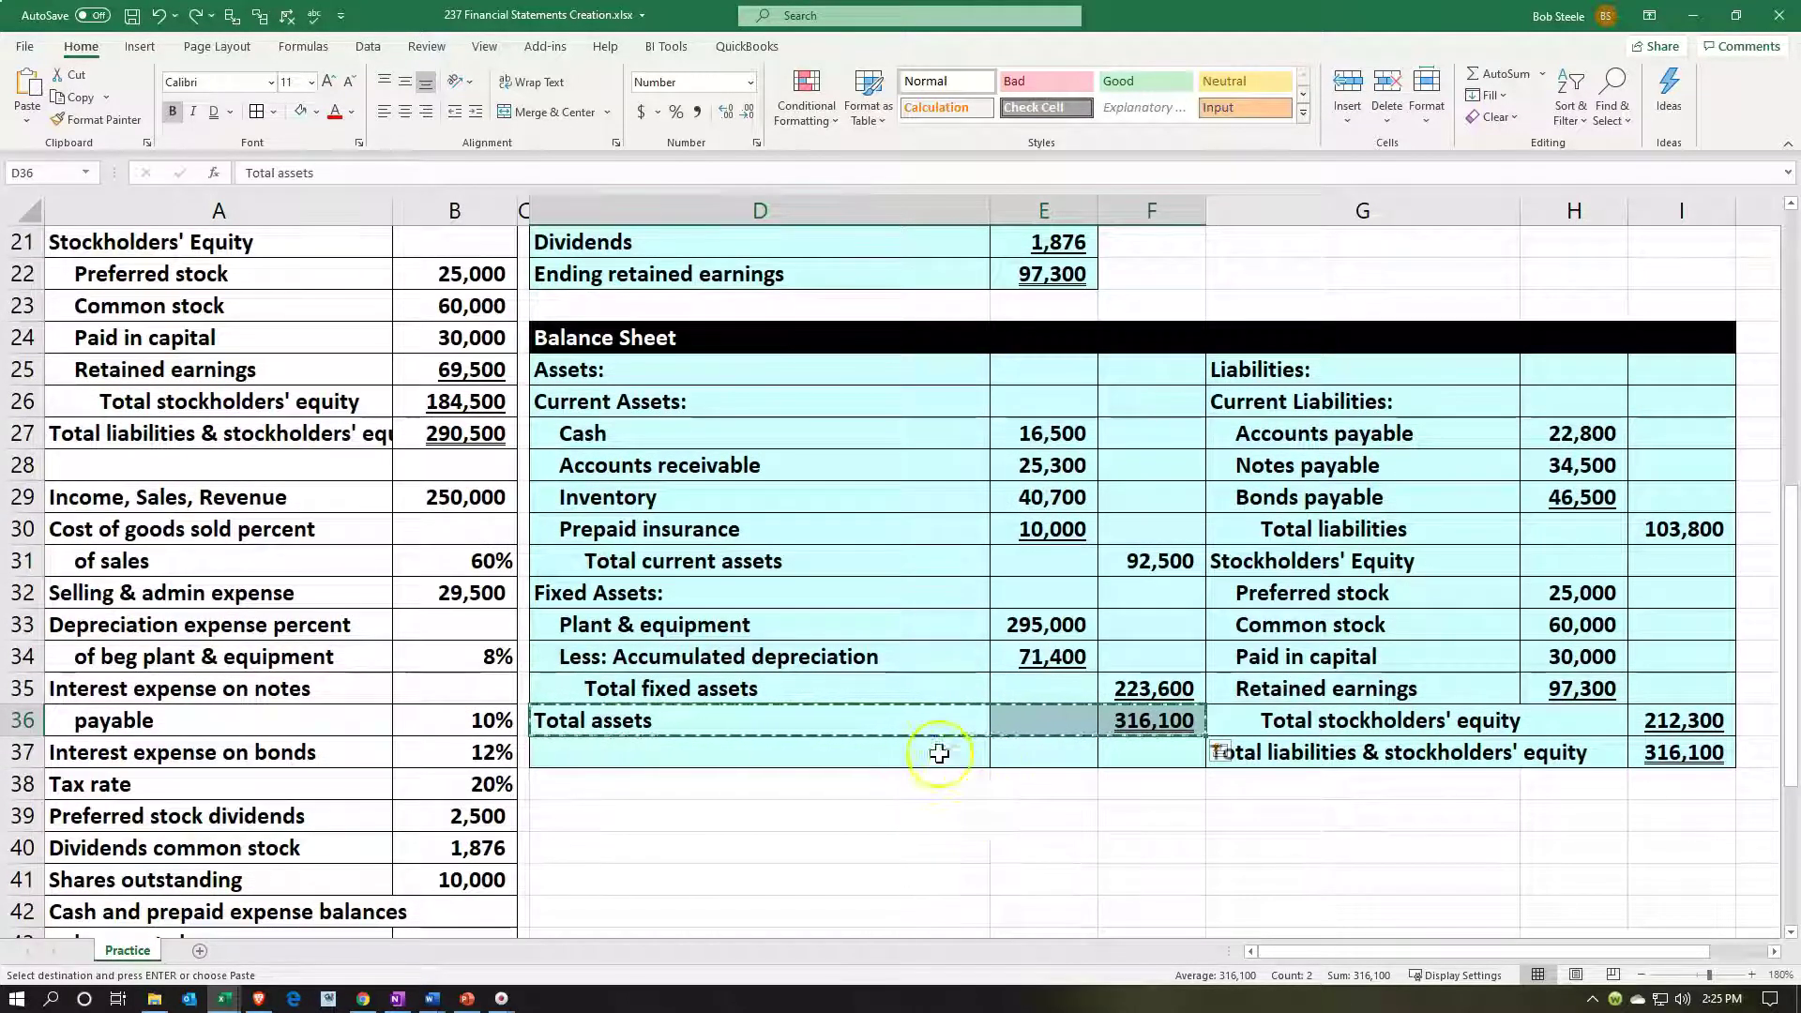
right_click(878, 722)
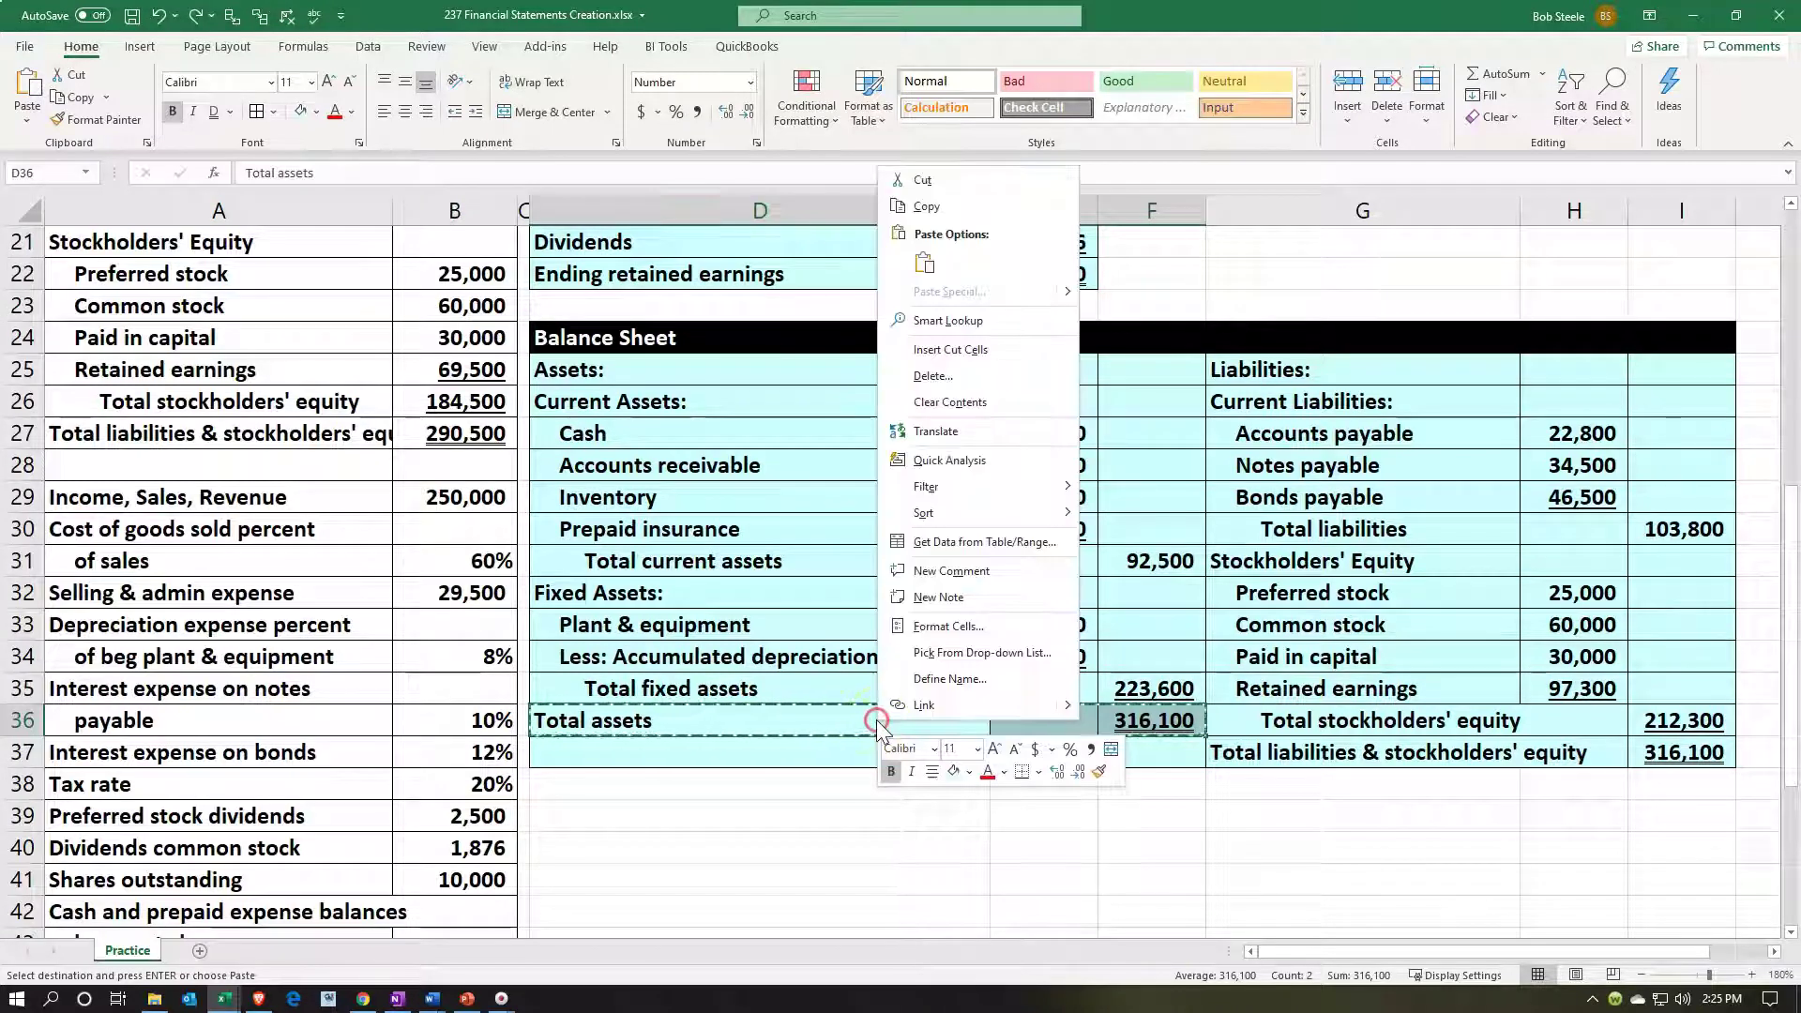
left_click(717, 746)
right_click(781, 719)
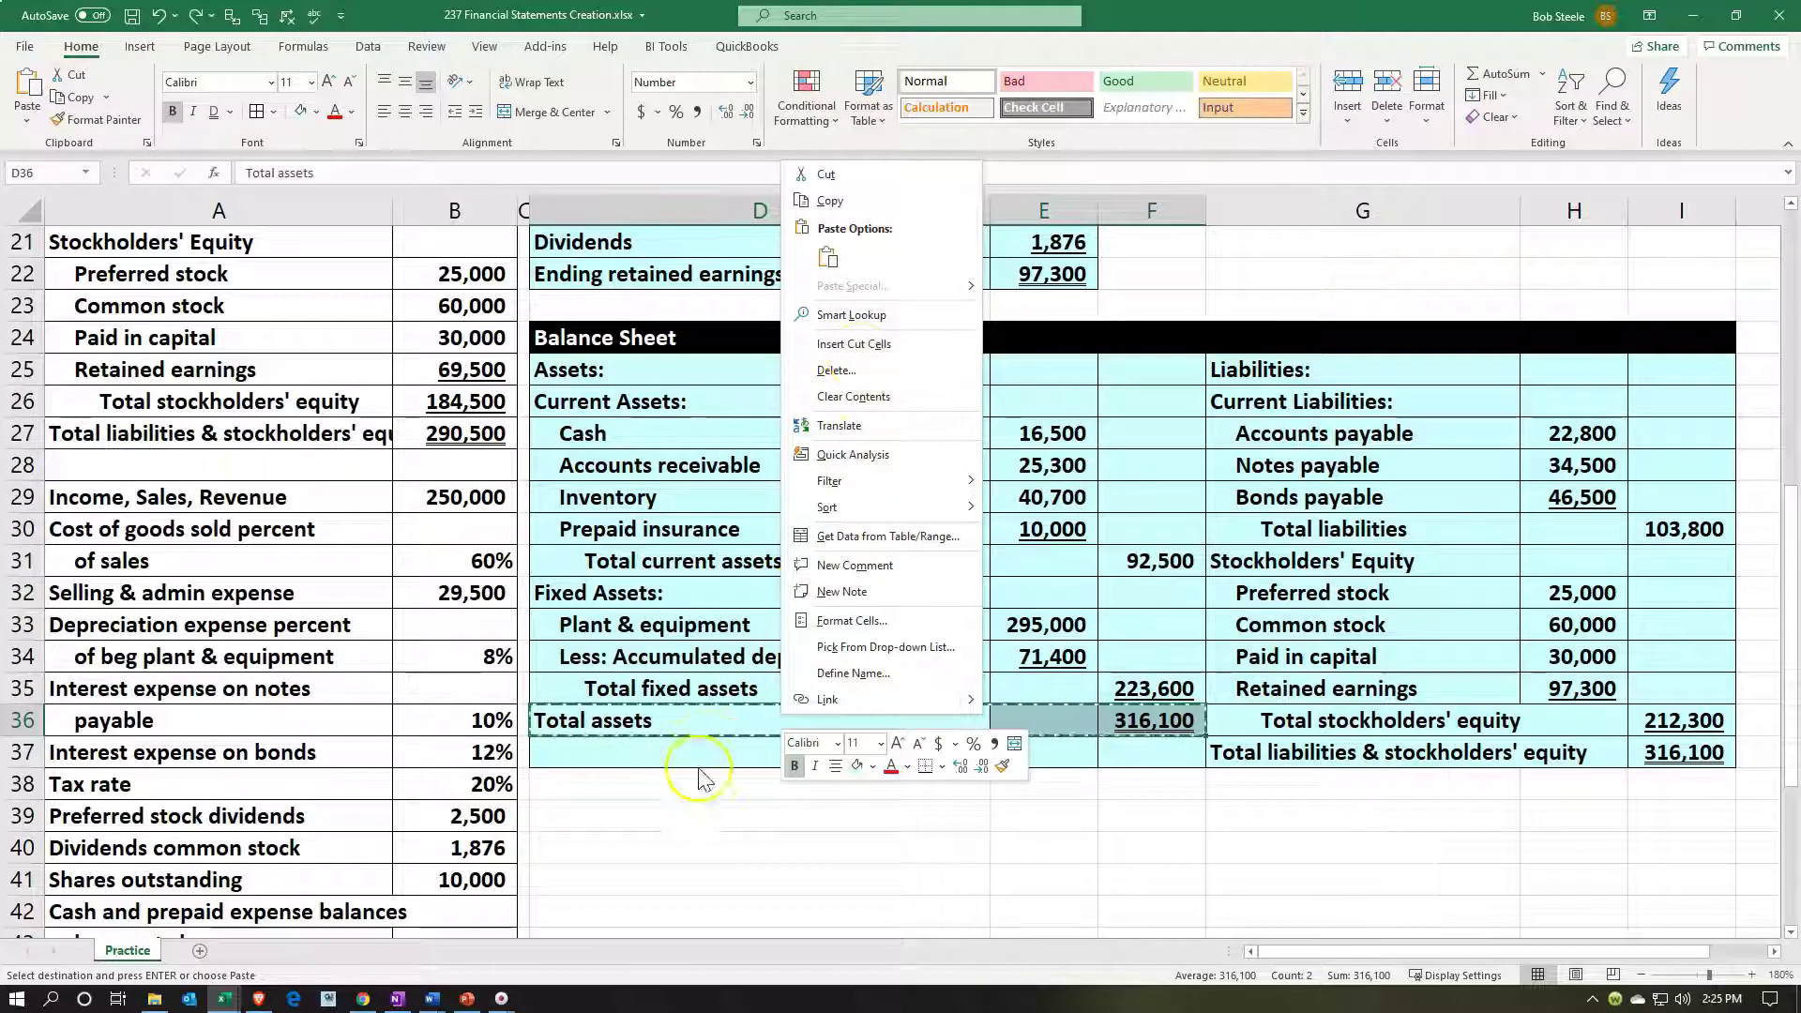
left_click(684, 825)
Step: Clear the pending cut and insert blank cells at D36:F36, shifting the Total assets cells down
double_click(707, 723)
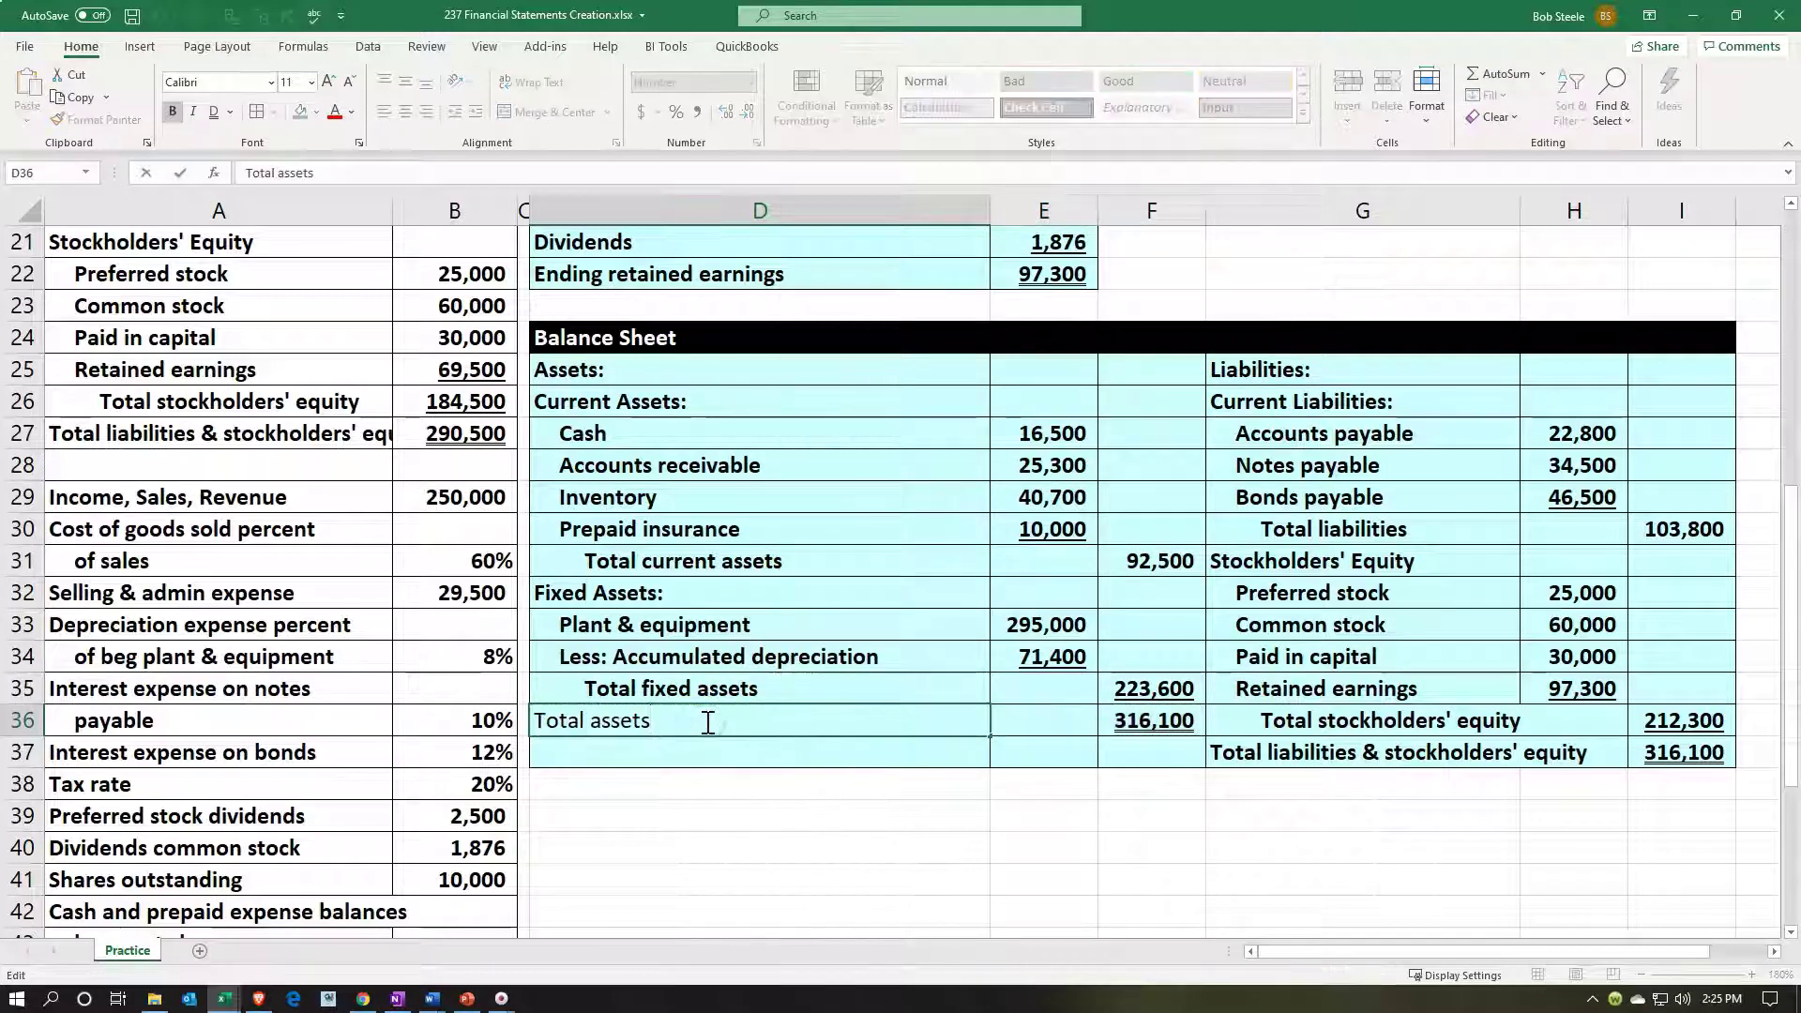
key("Return")
left_click_drag(706, 721, 1126, 720)
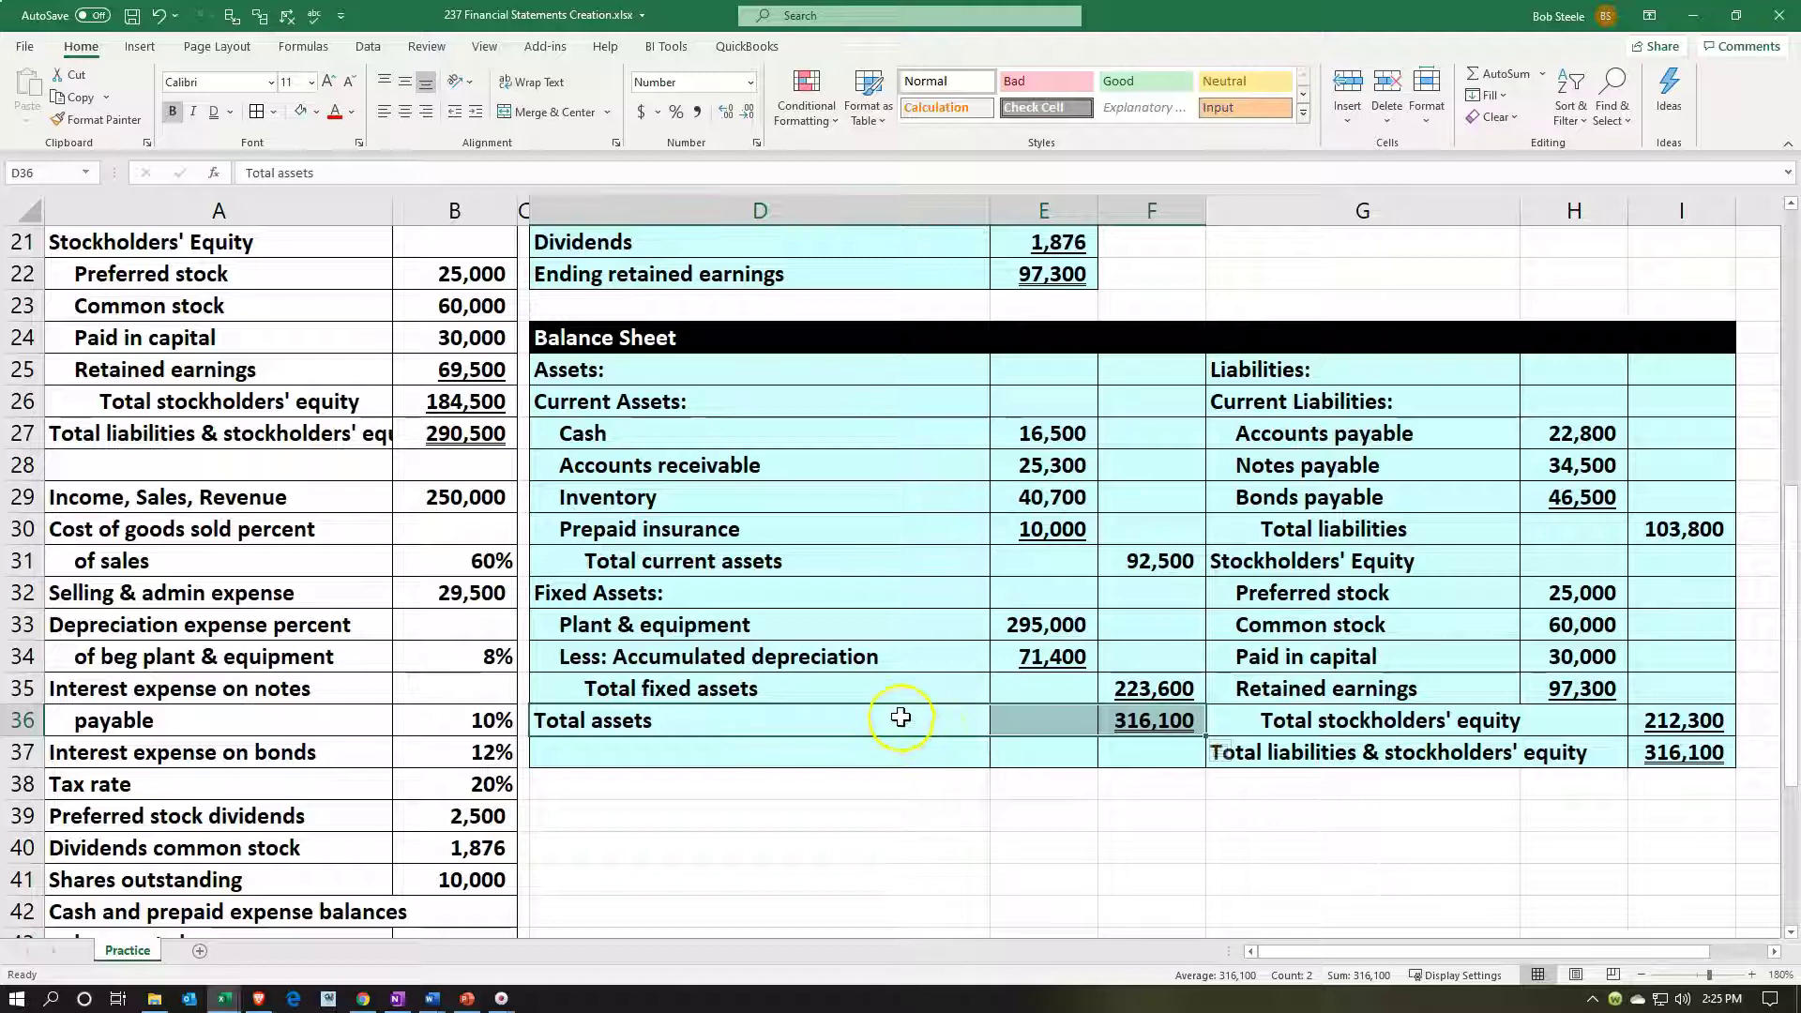
right_click(953, 717)
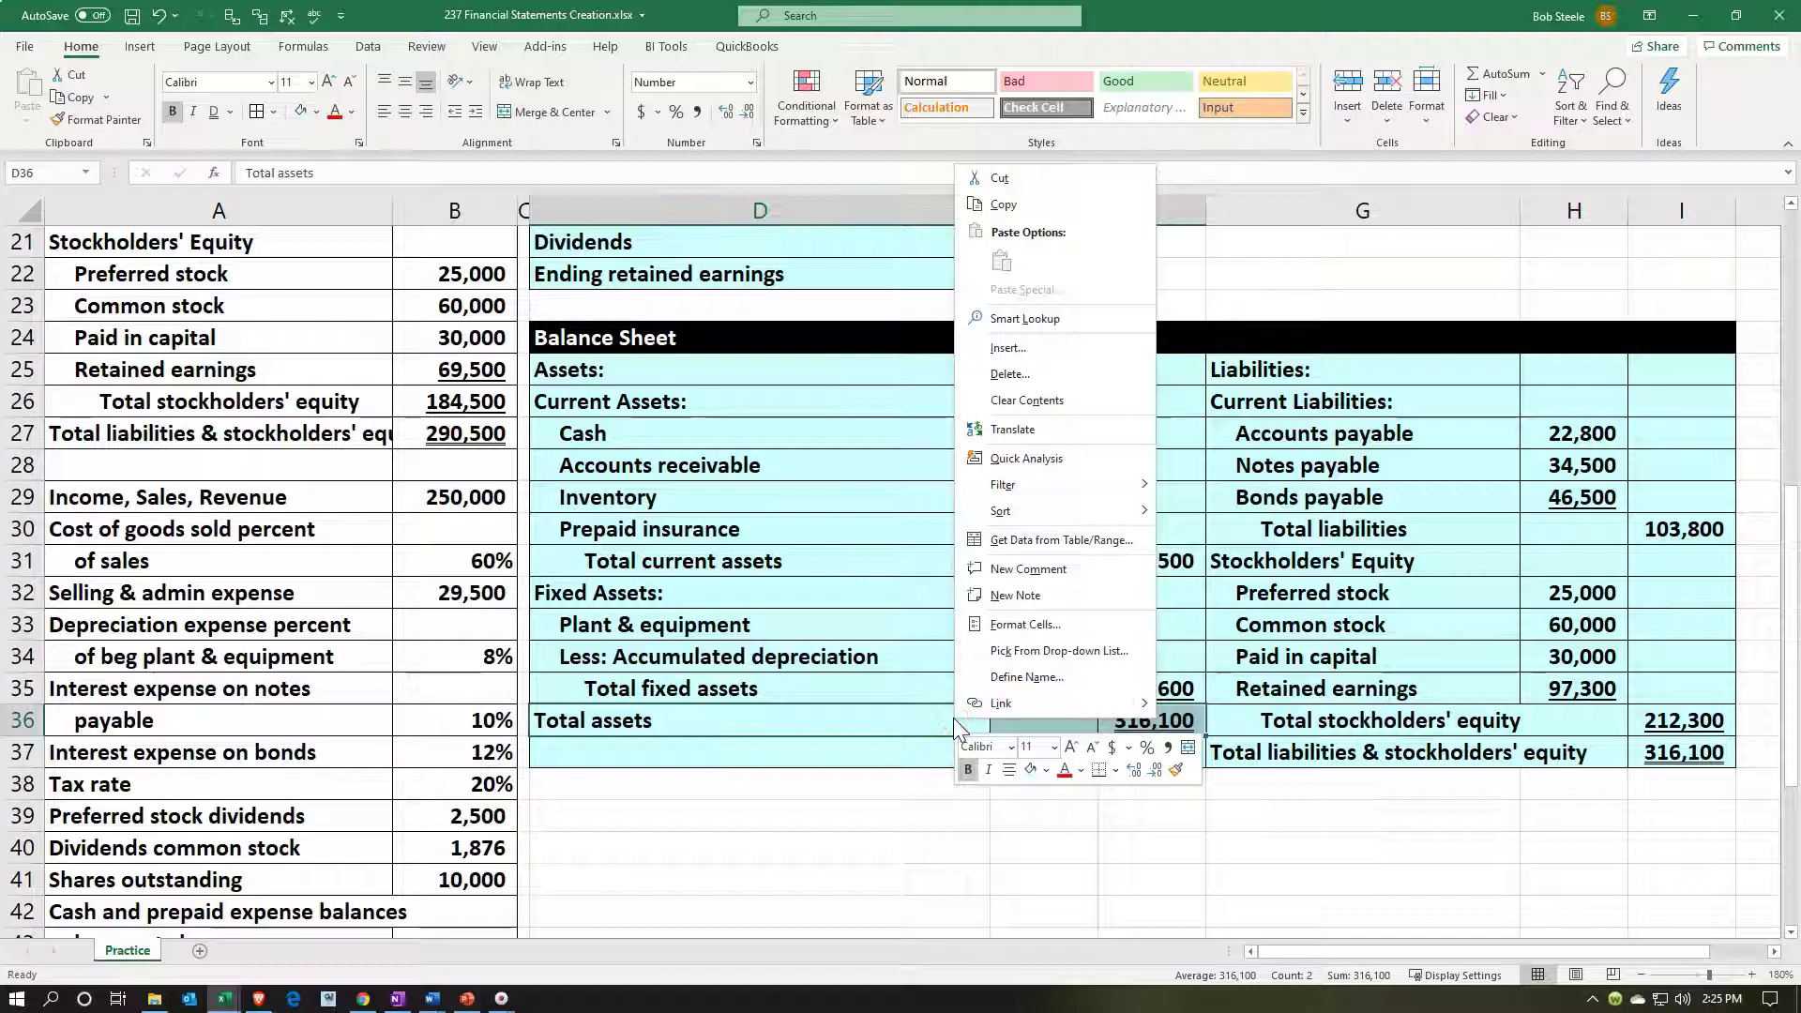
left_click(1002, 349)
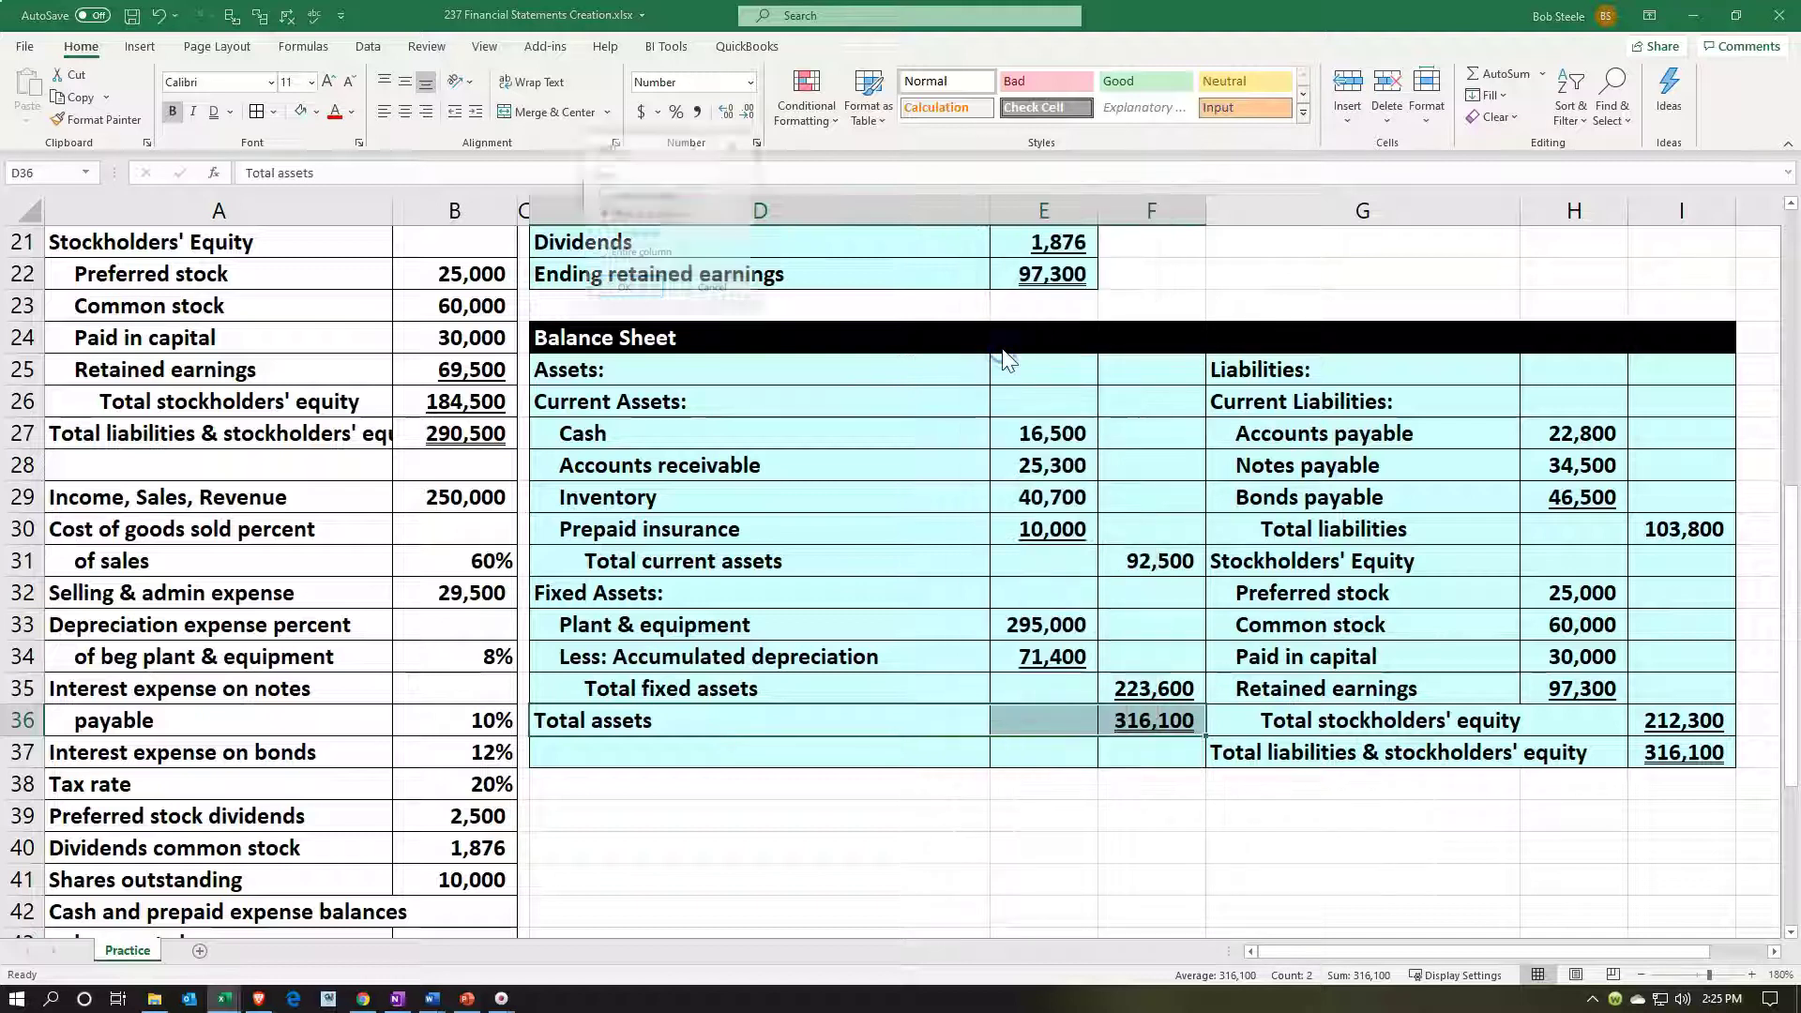
left_click(635, 232)
left_click(641, 284)
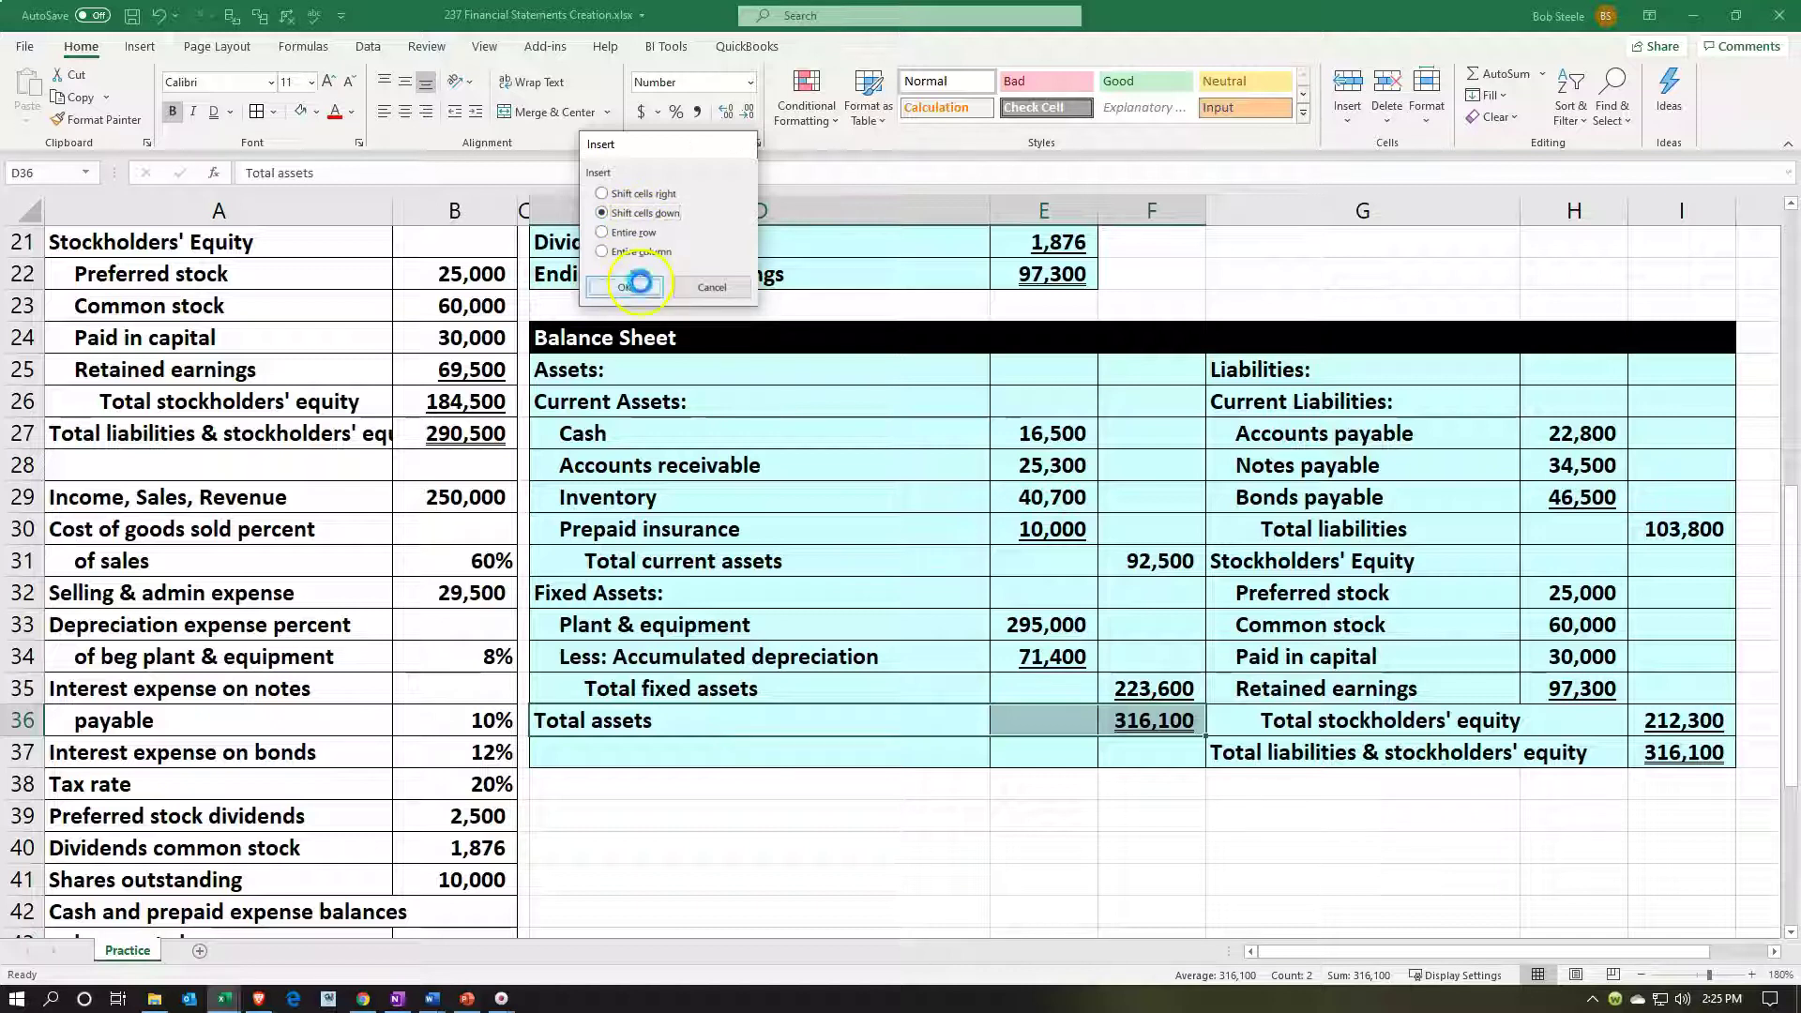
Step: Remove the extra fill and borders from D38:F38 by copying the formatting of the blank cells D39:F39 onto them
left_click(979, 884)
left_click_drag(1168, 784, 876, 778)
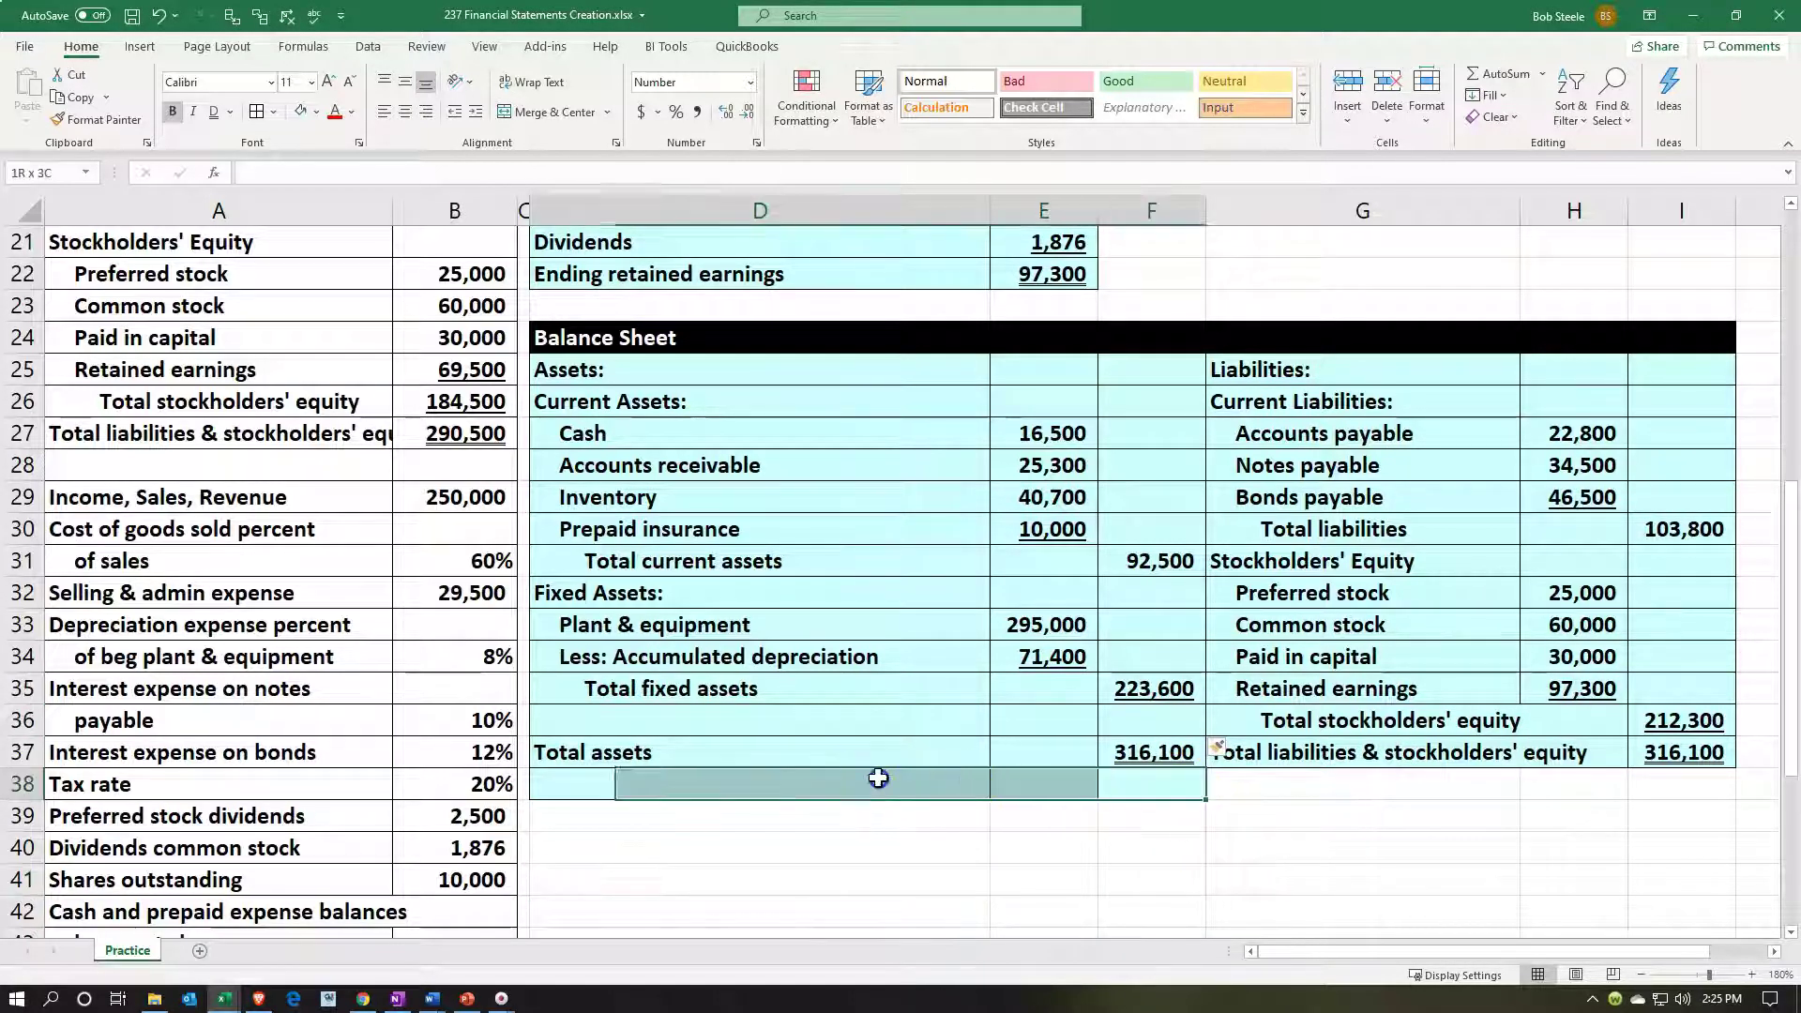
left_click_drag(928, 722, 1156, 721)
left_click_drag(938, 816, 1135, 819)
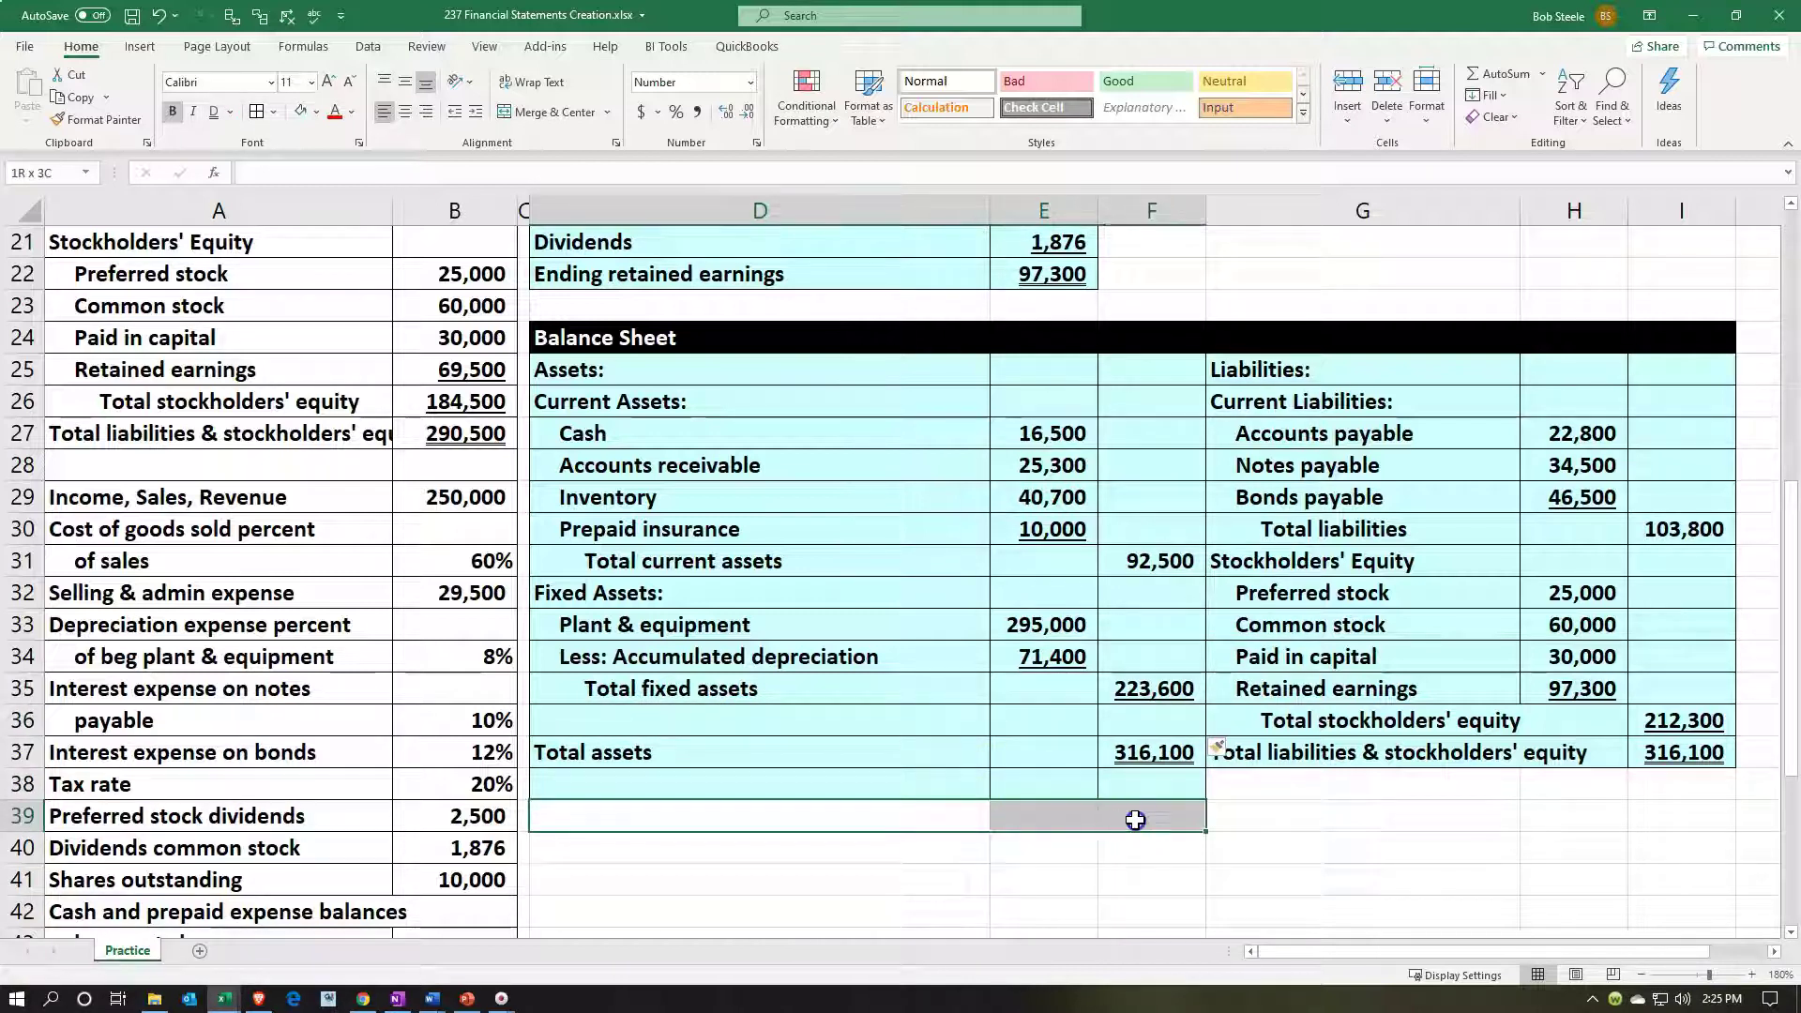
left_click(97, 121)
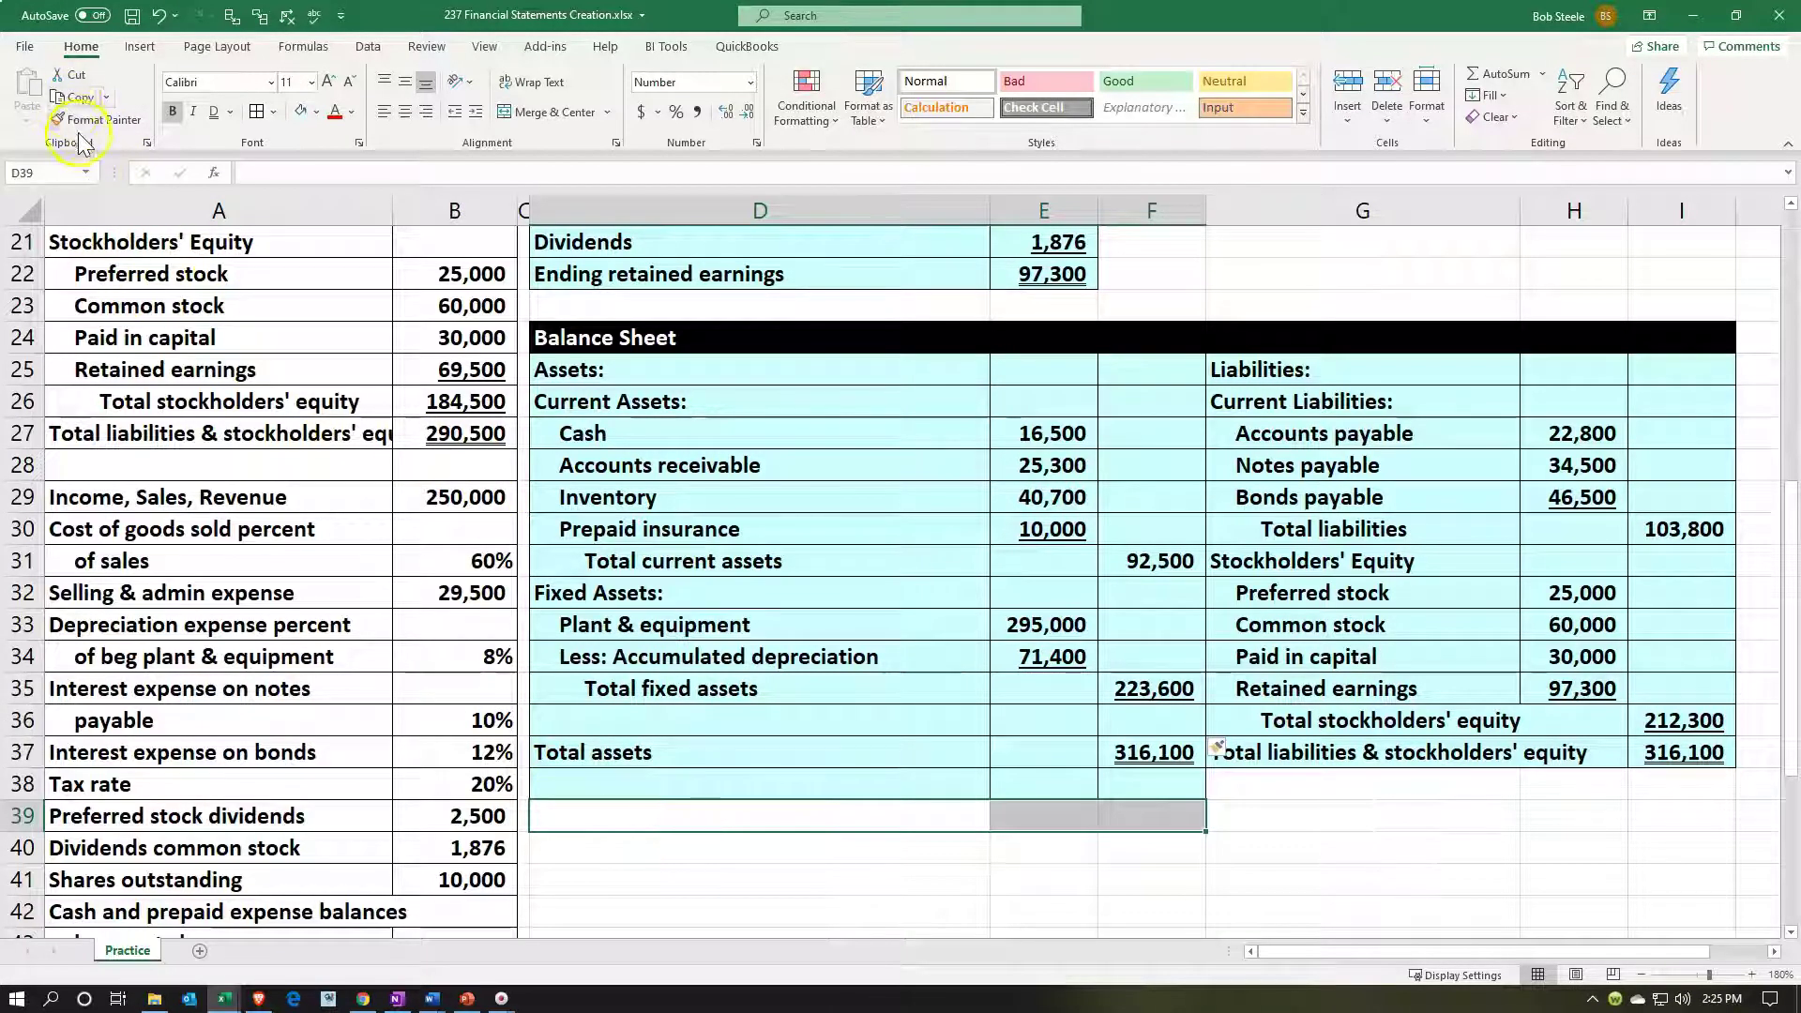
left_click(668, 788)
left_click(938, 873)
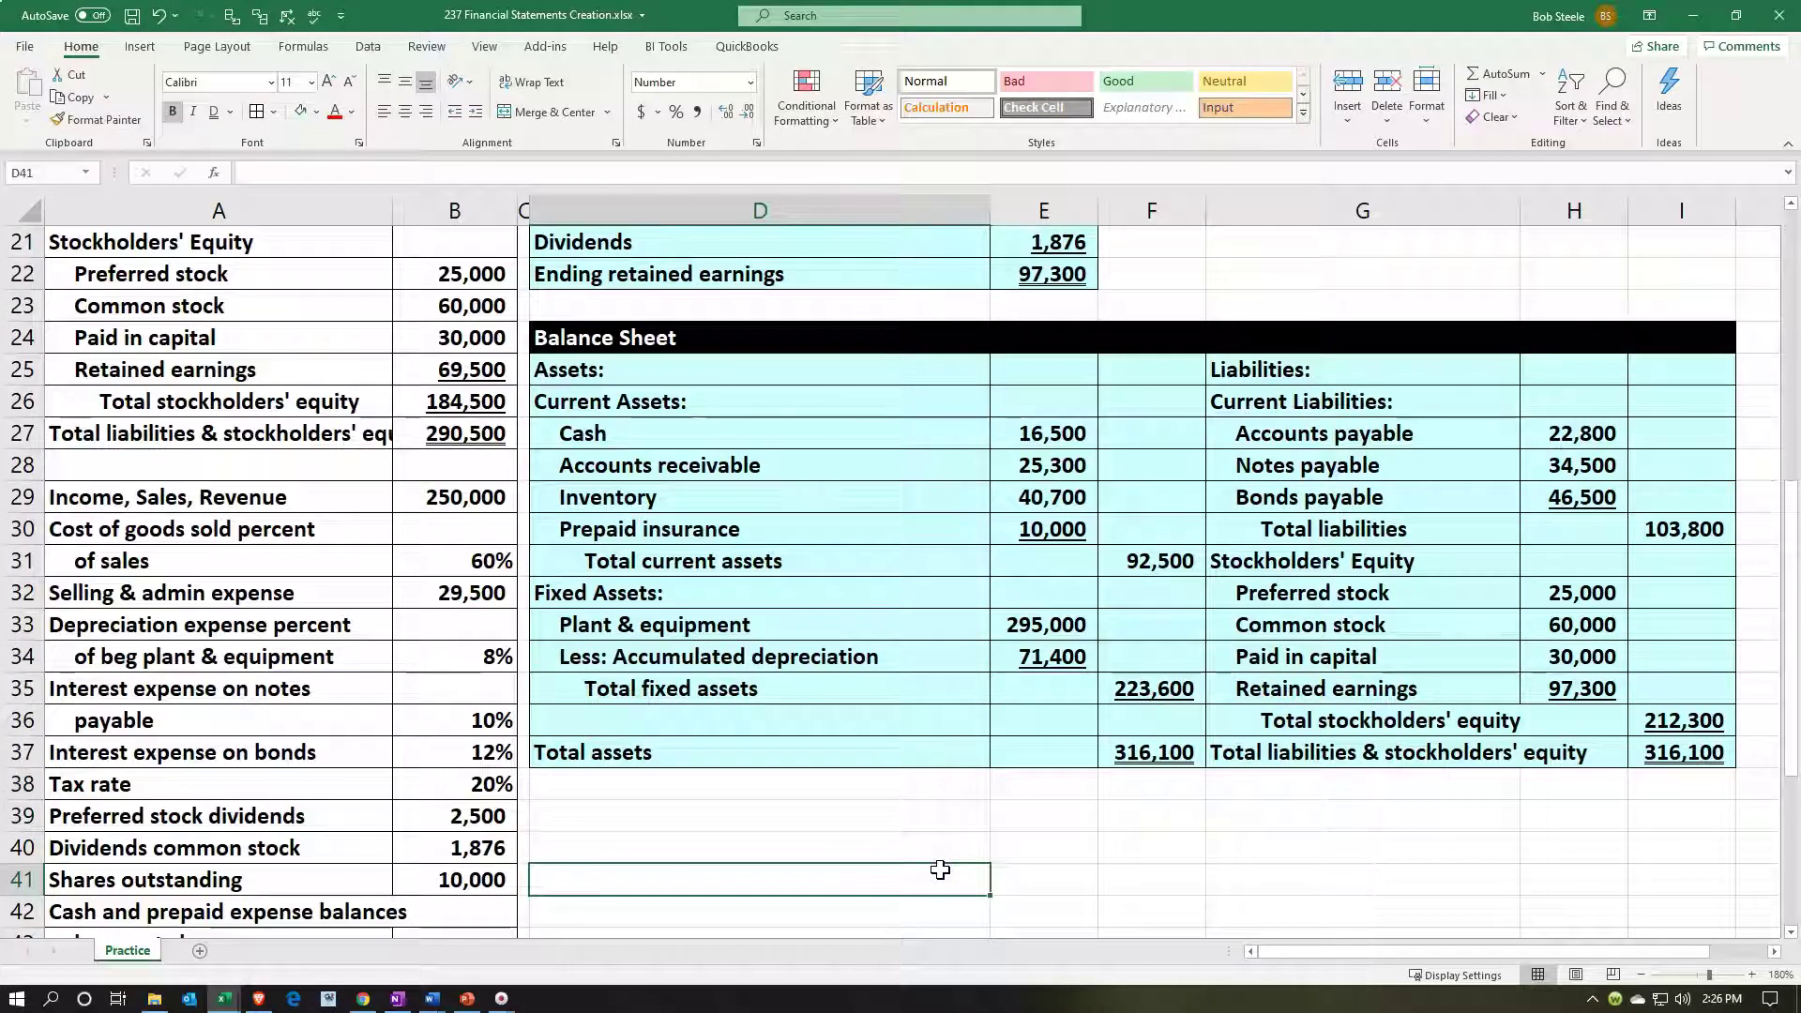
Step: Compare total assets in F37 with total liabilities & stockholders' equity in I37, and retained earnings in H35 with ending retained earnings in E22
left_click(1162, 750)
left_click(1681, 755)
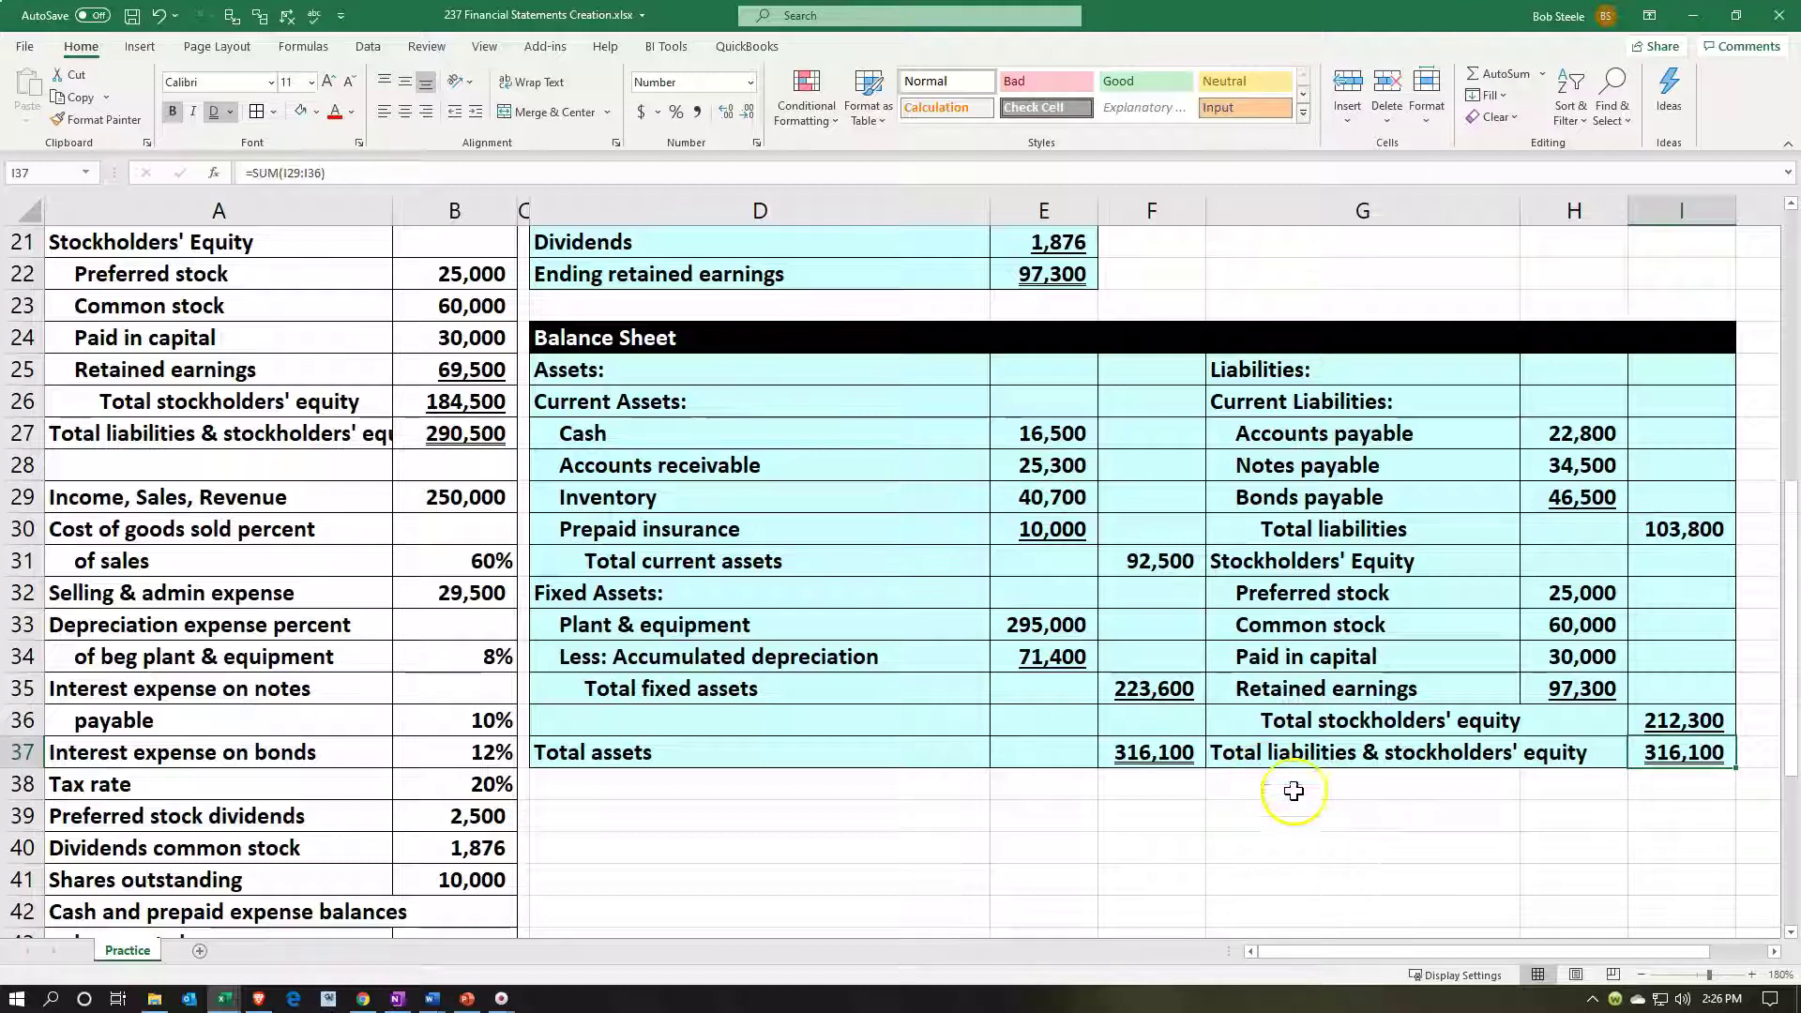
left_click(1168, 758)
left_click(1658, 750)
scroll(1674, 830, "up", 1)
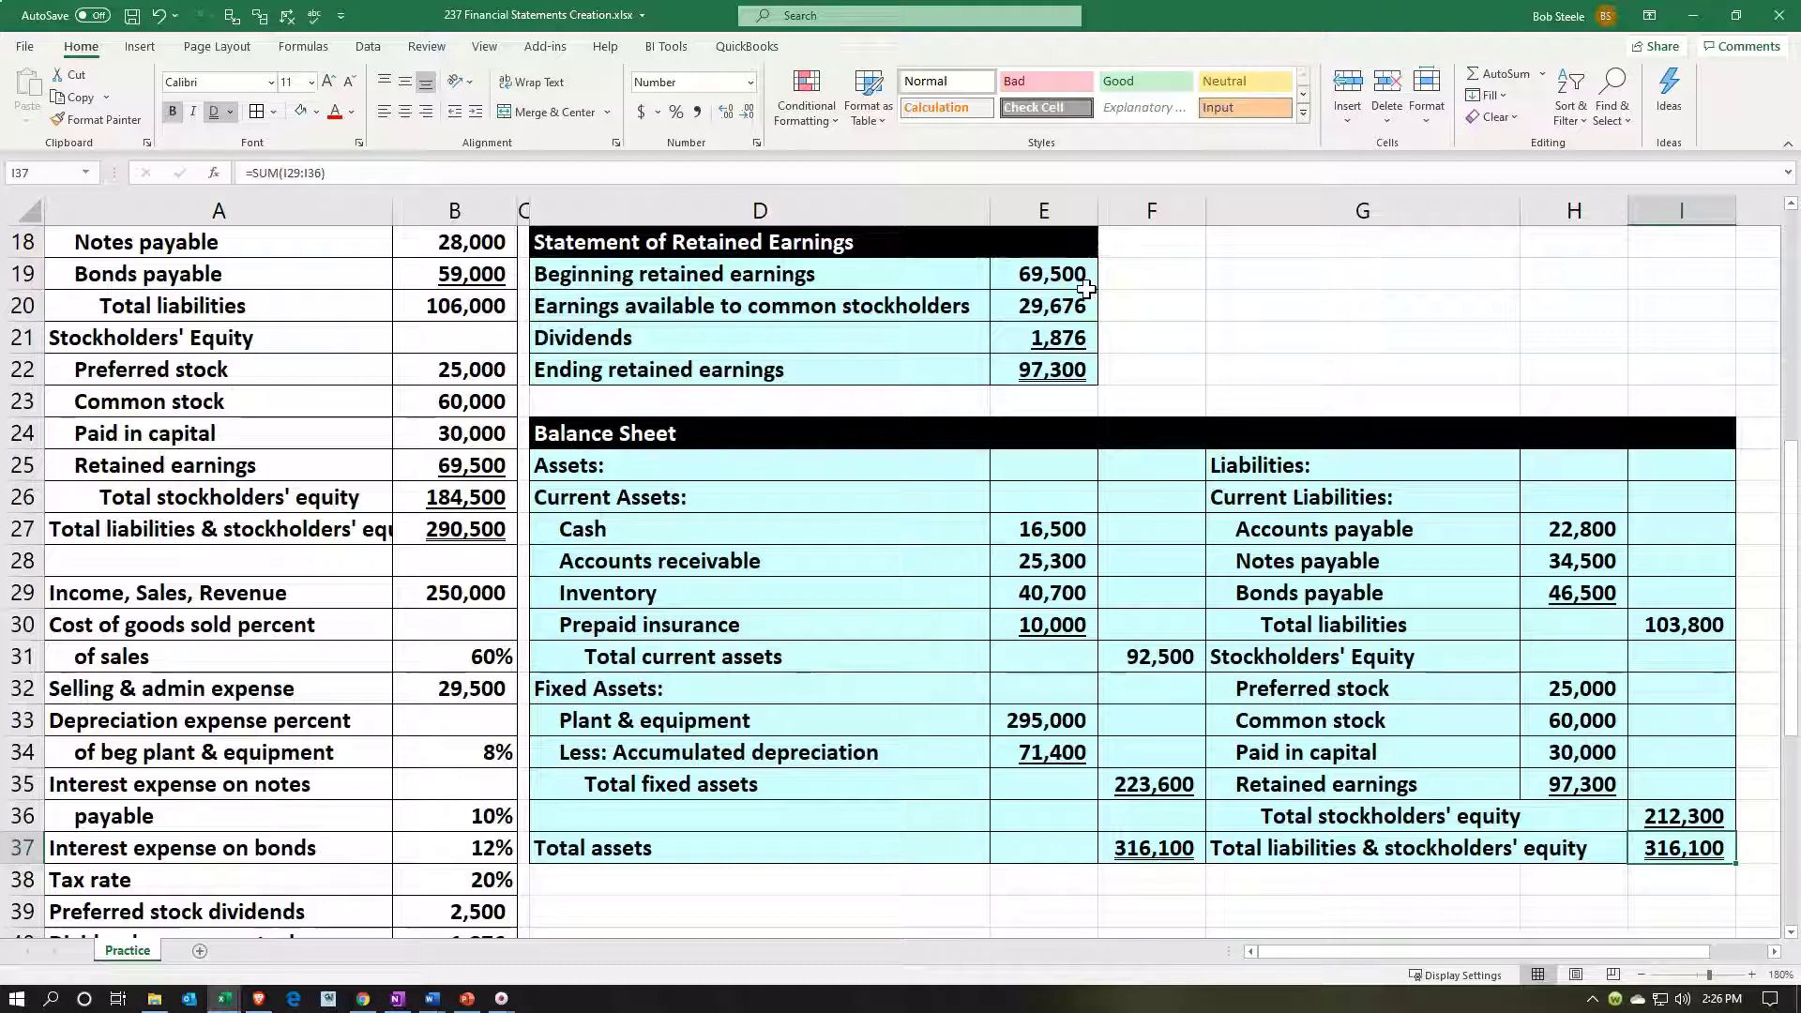
left_click(1072, 366)
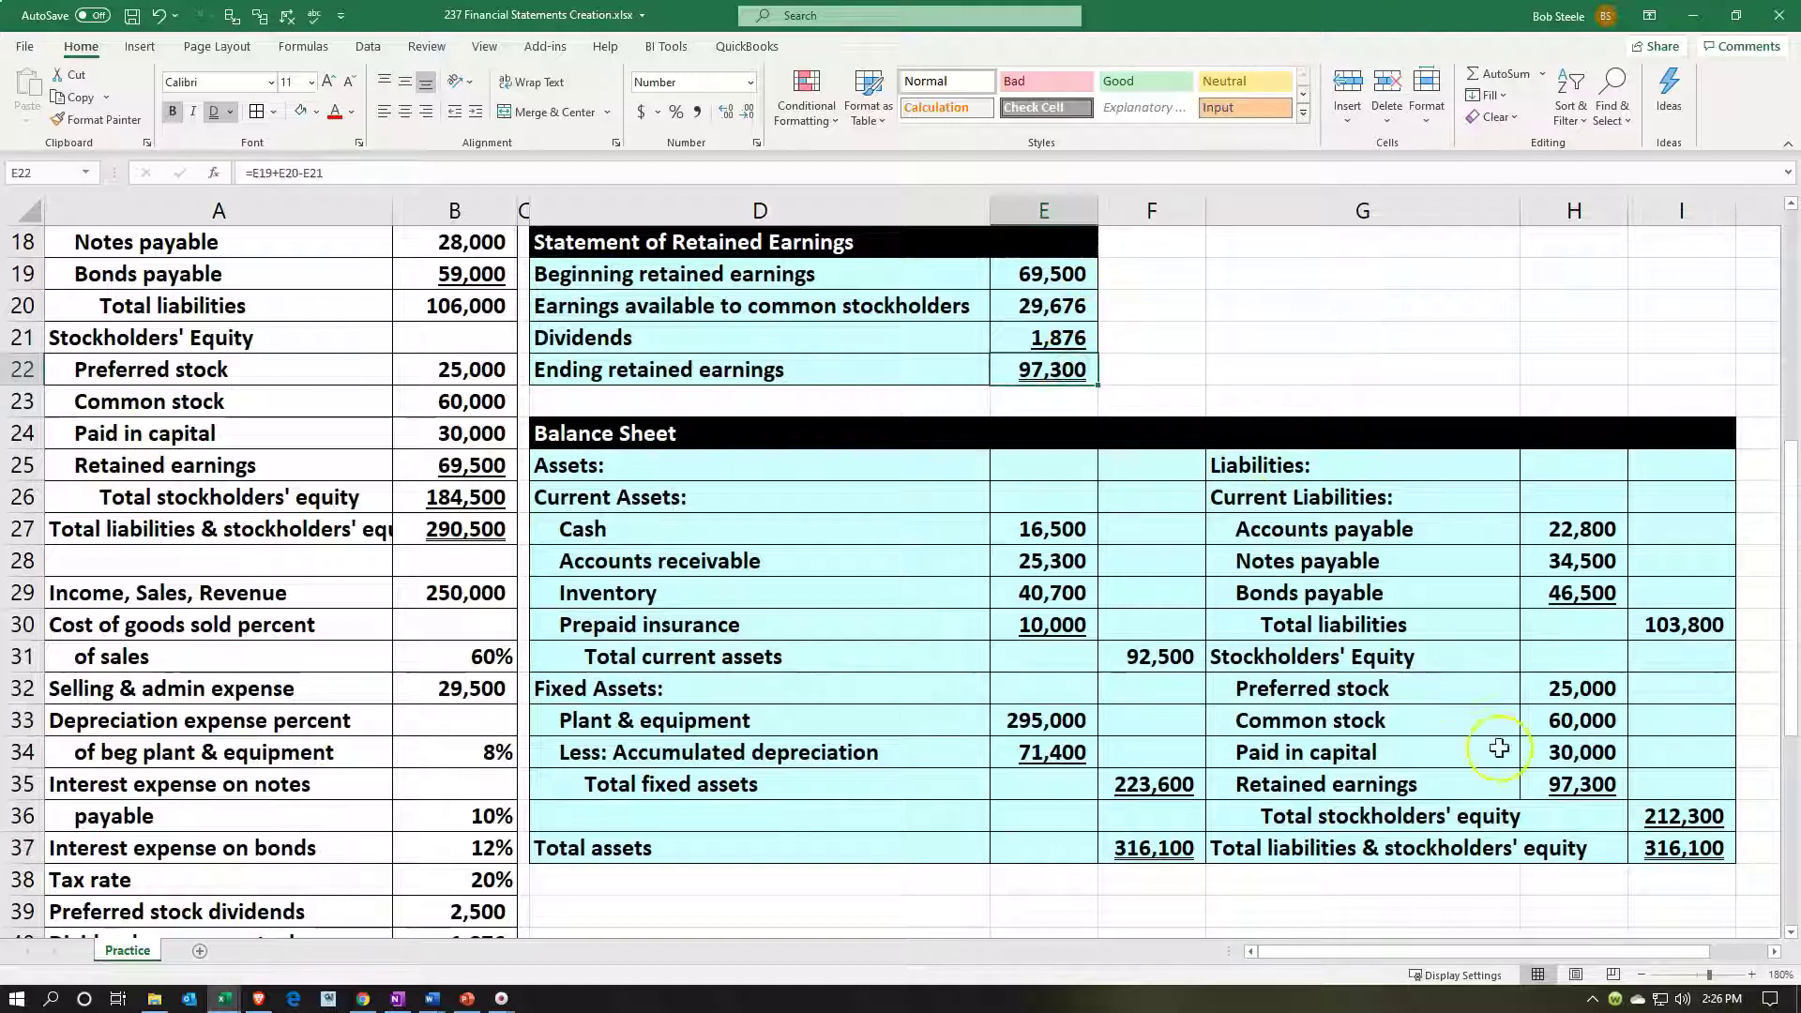
left_click(1572, 786)
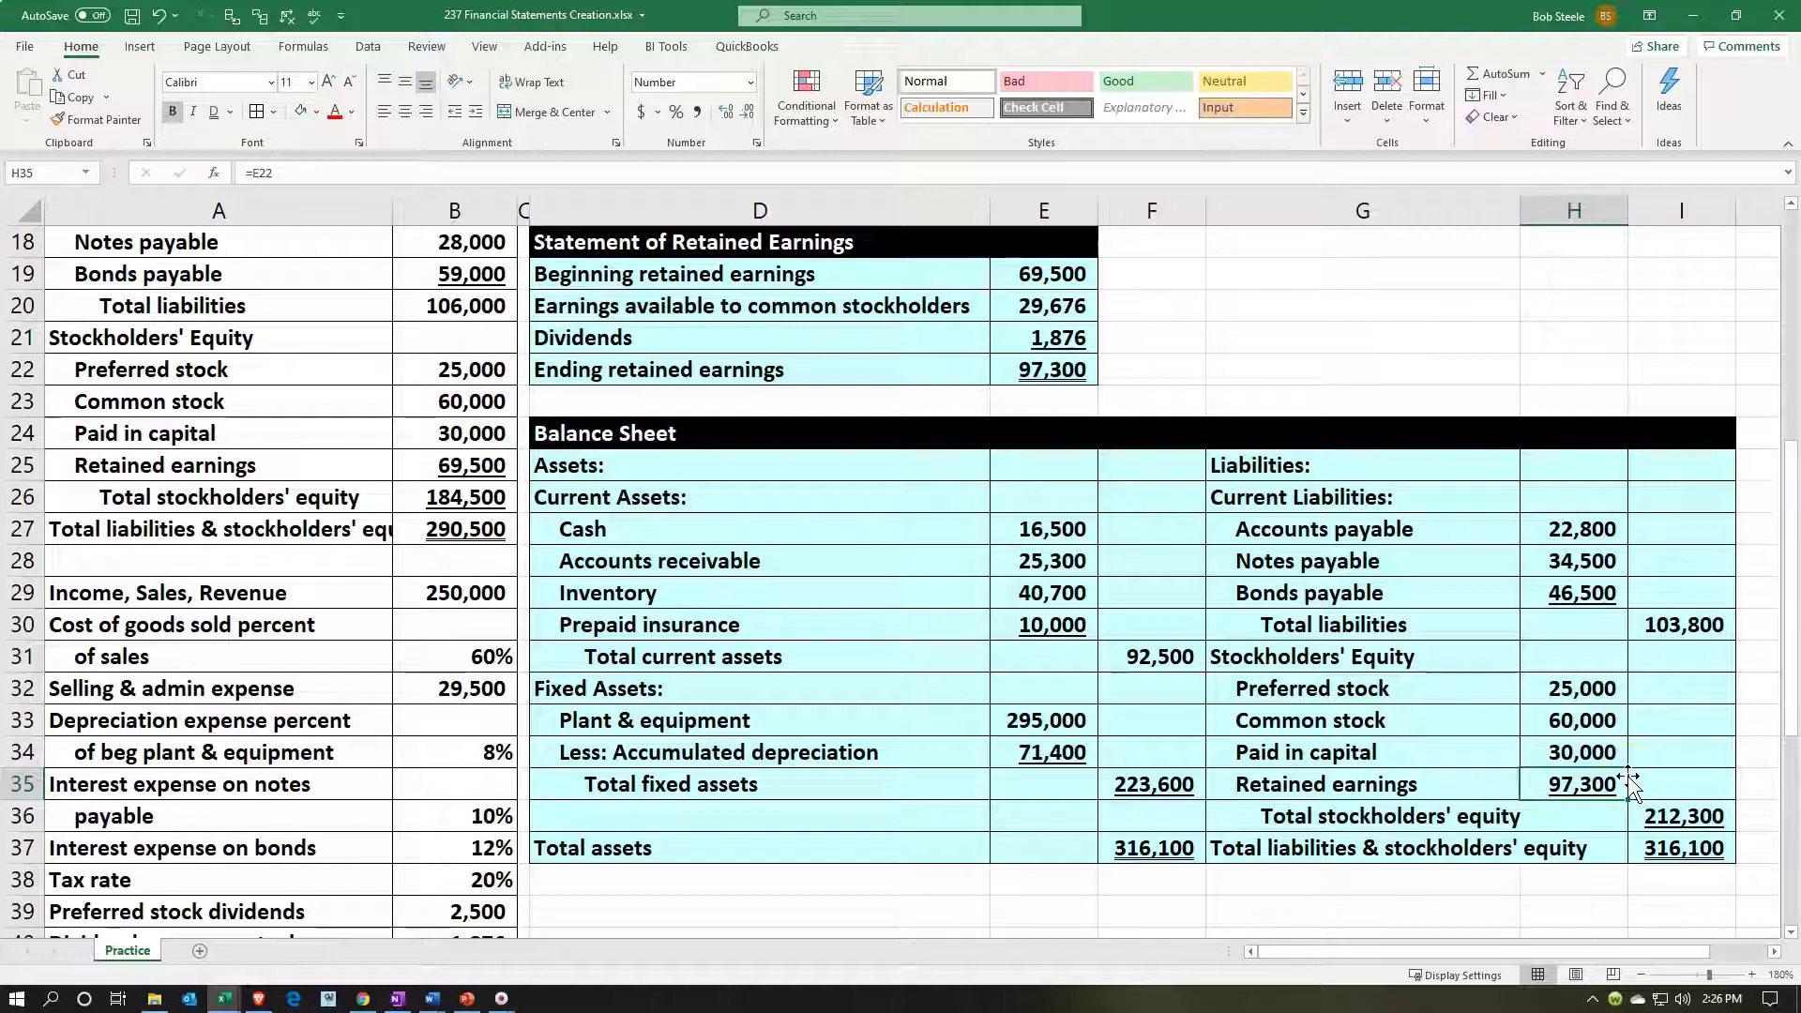
Step: Trace earnings available to common stockholders from the income statement through the statement of retained earnings to retained earnings on the balance sheet
scroll(1629, 783, "up", 6)
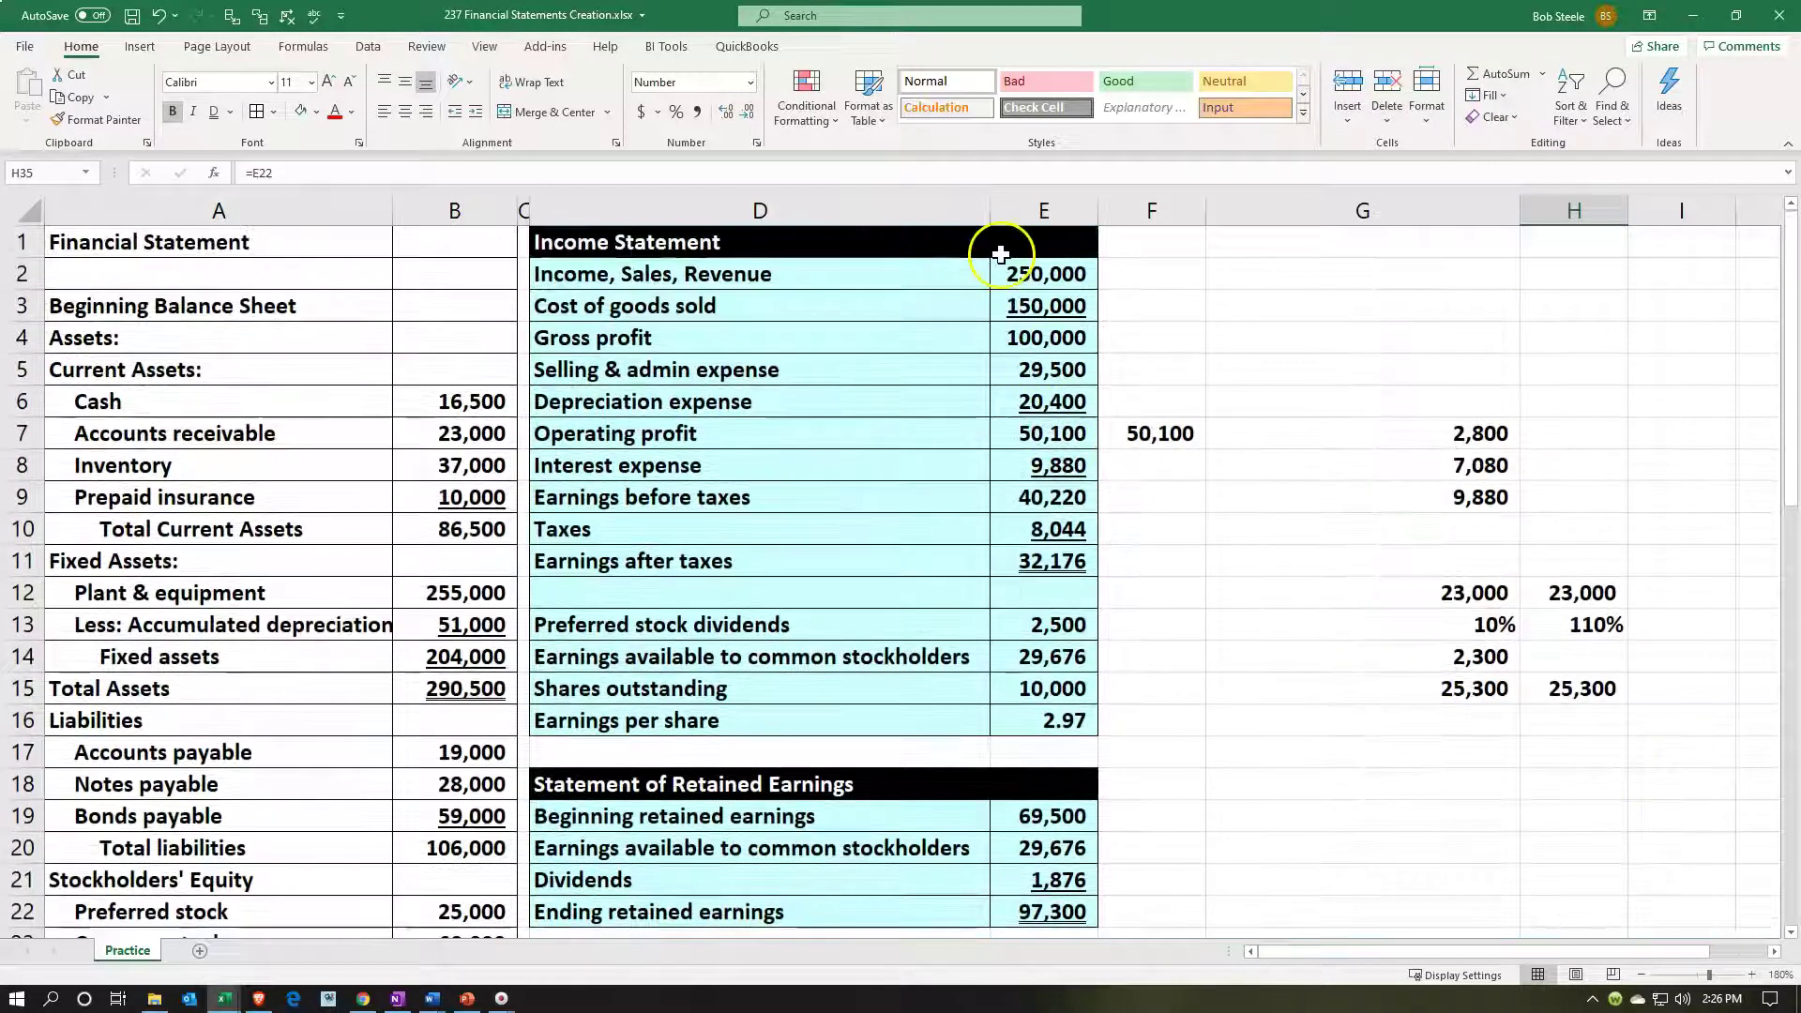
left_click(1051, 657)
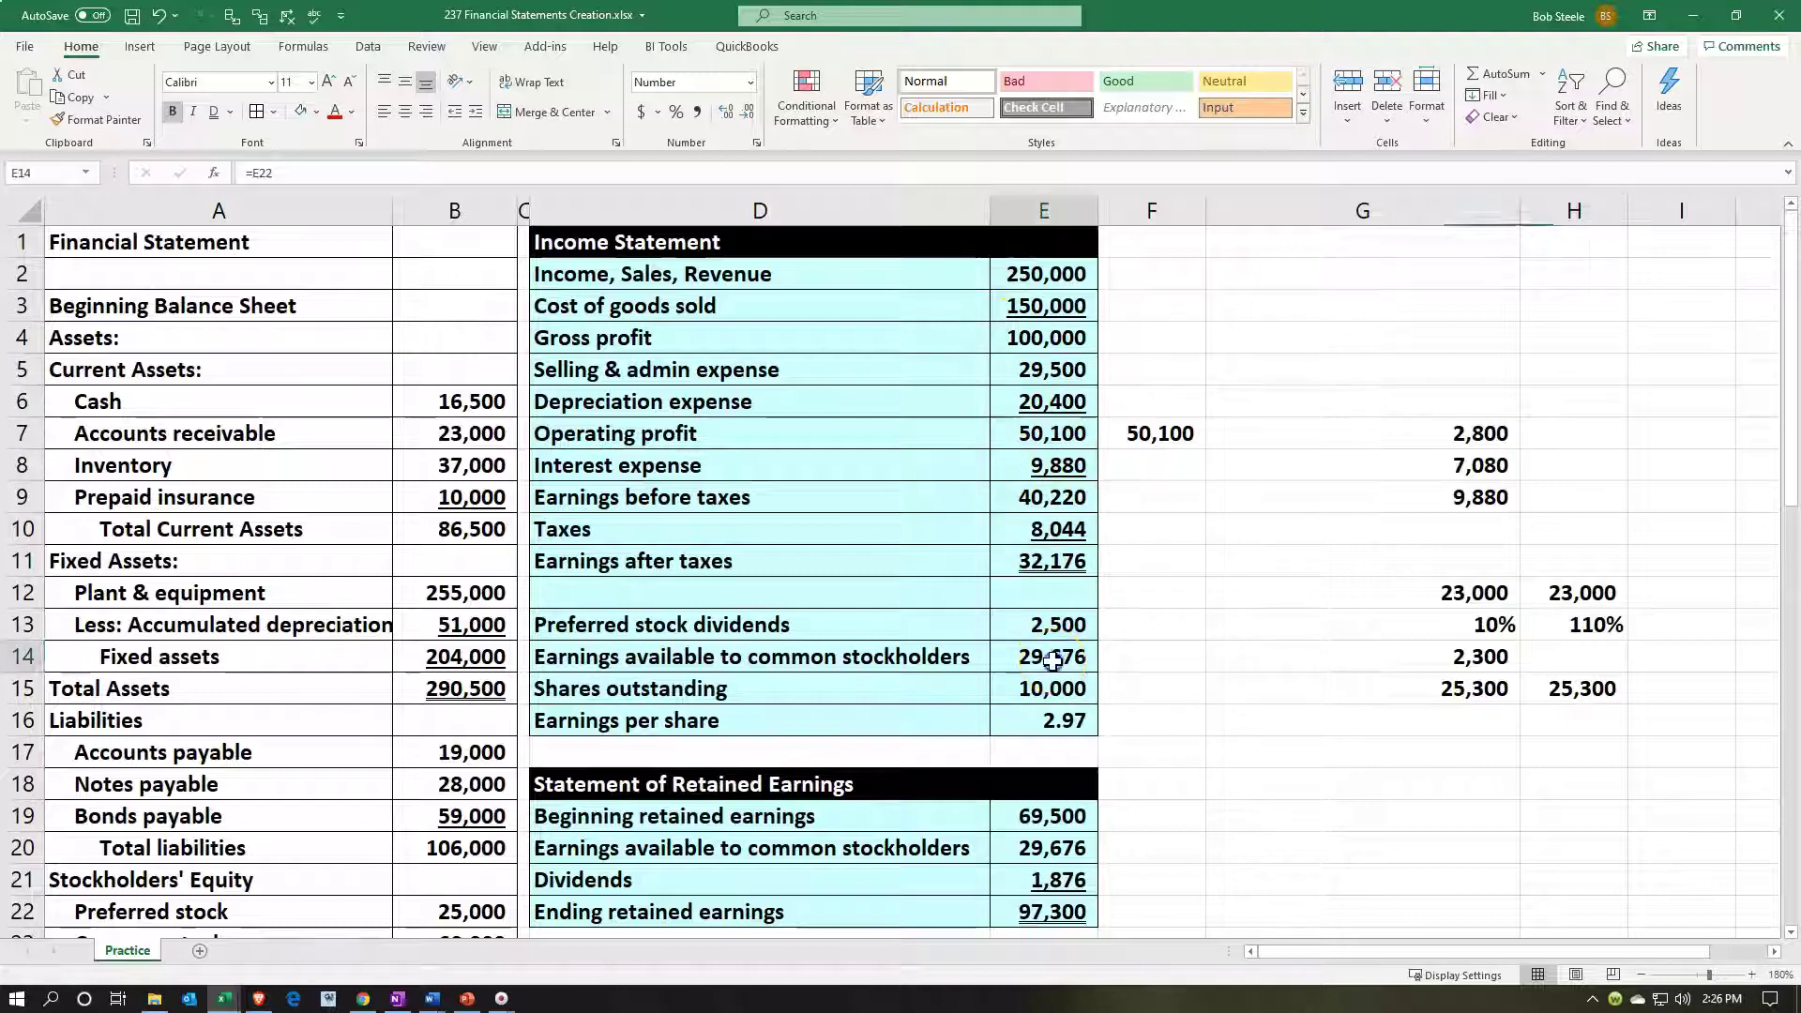
scroll(1164, 636, "down", 2)
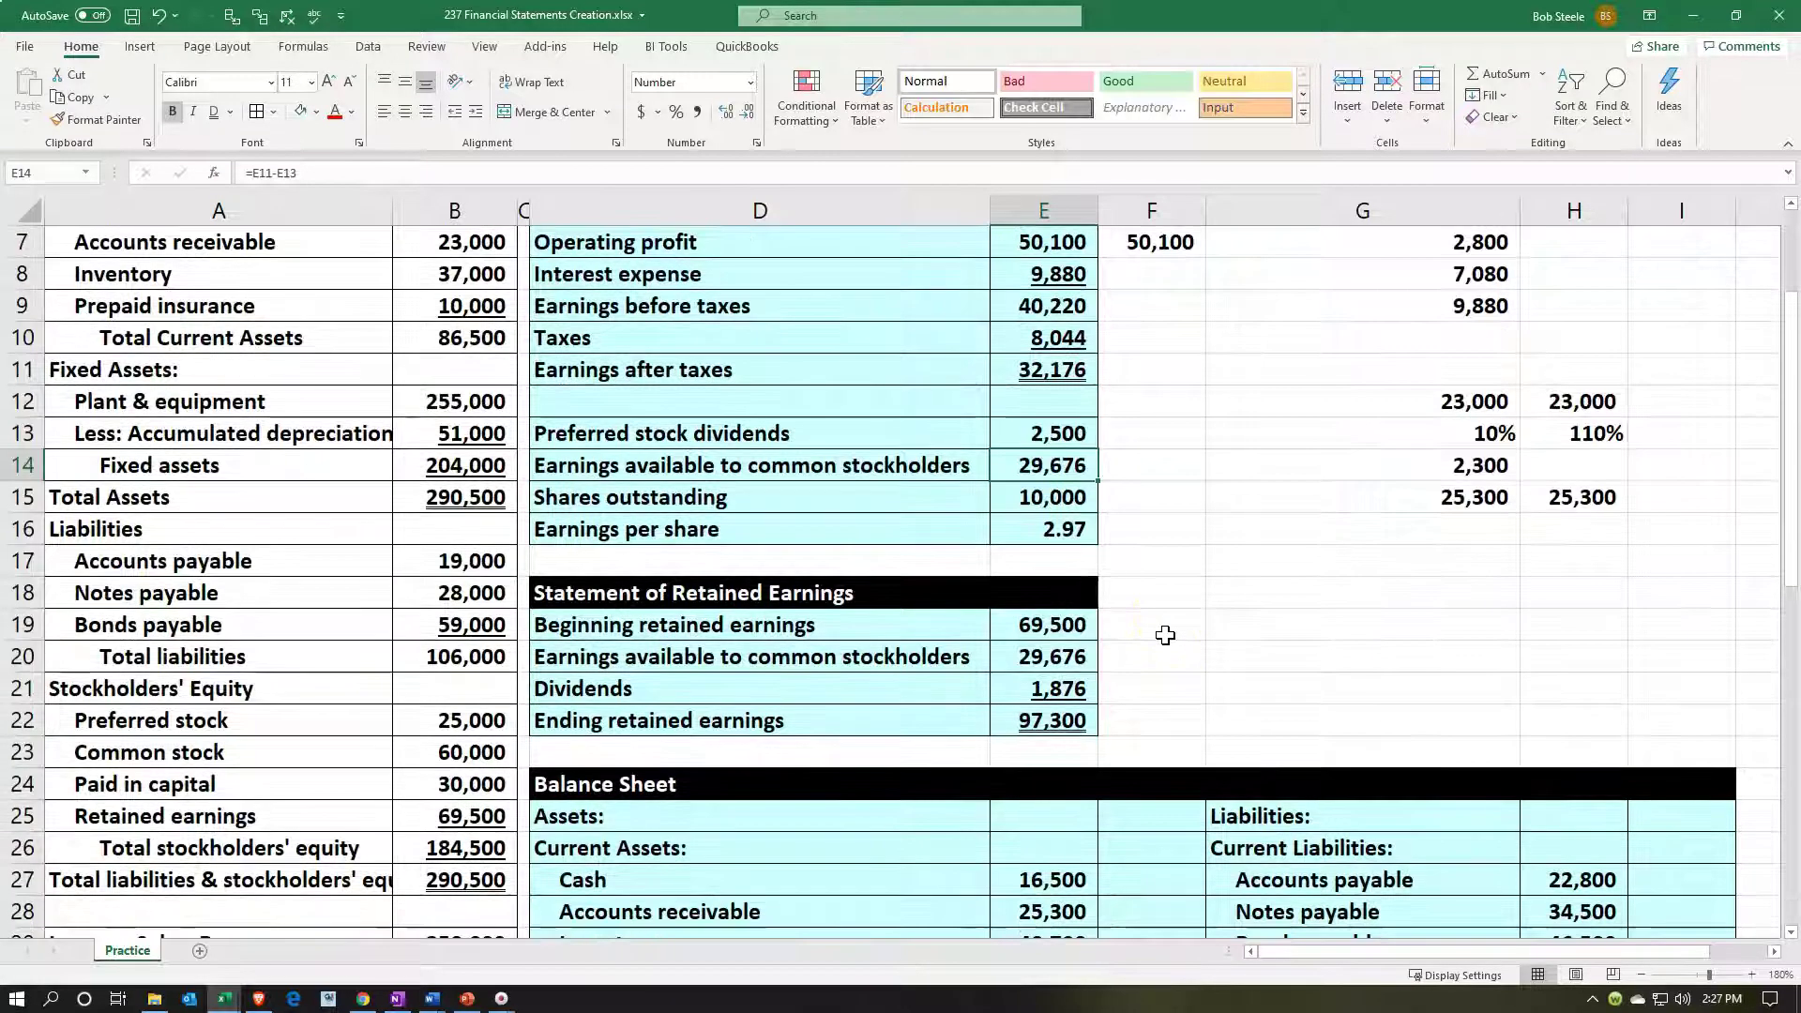
left_click(1085, 654)
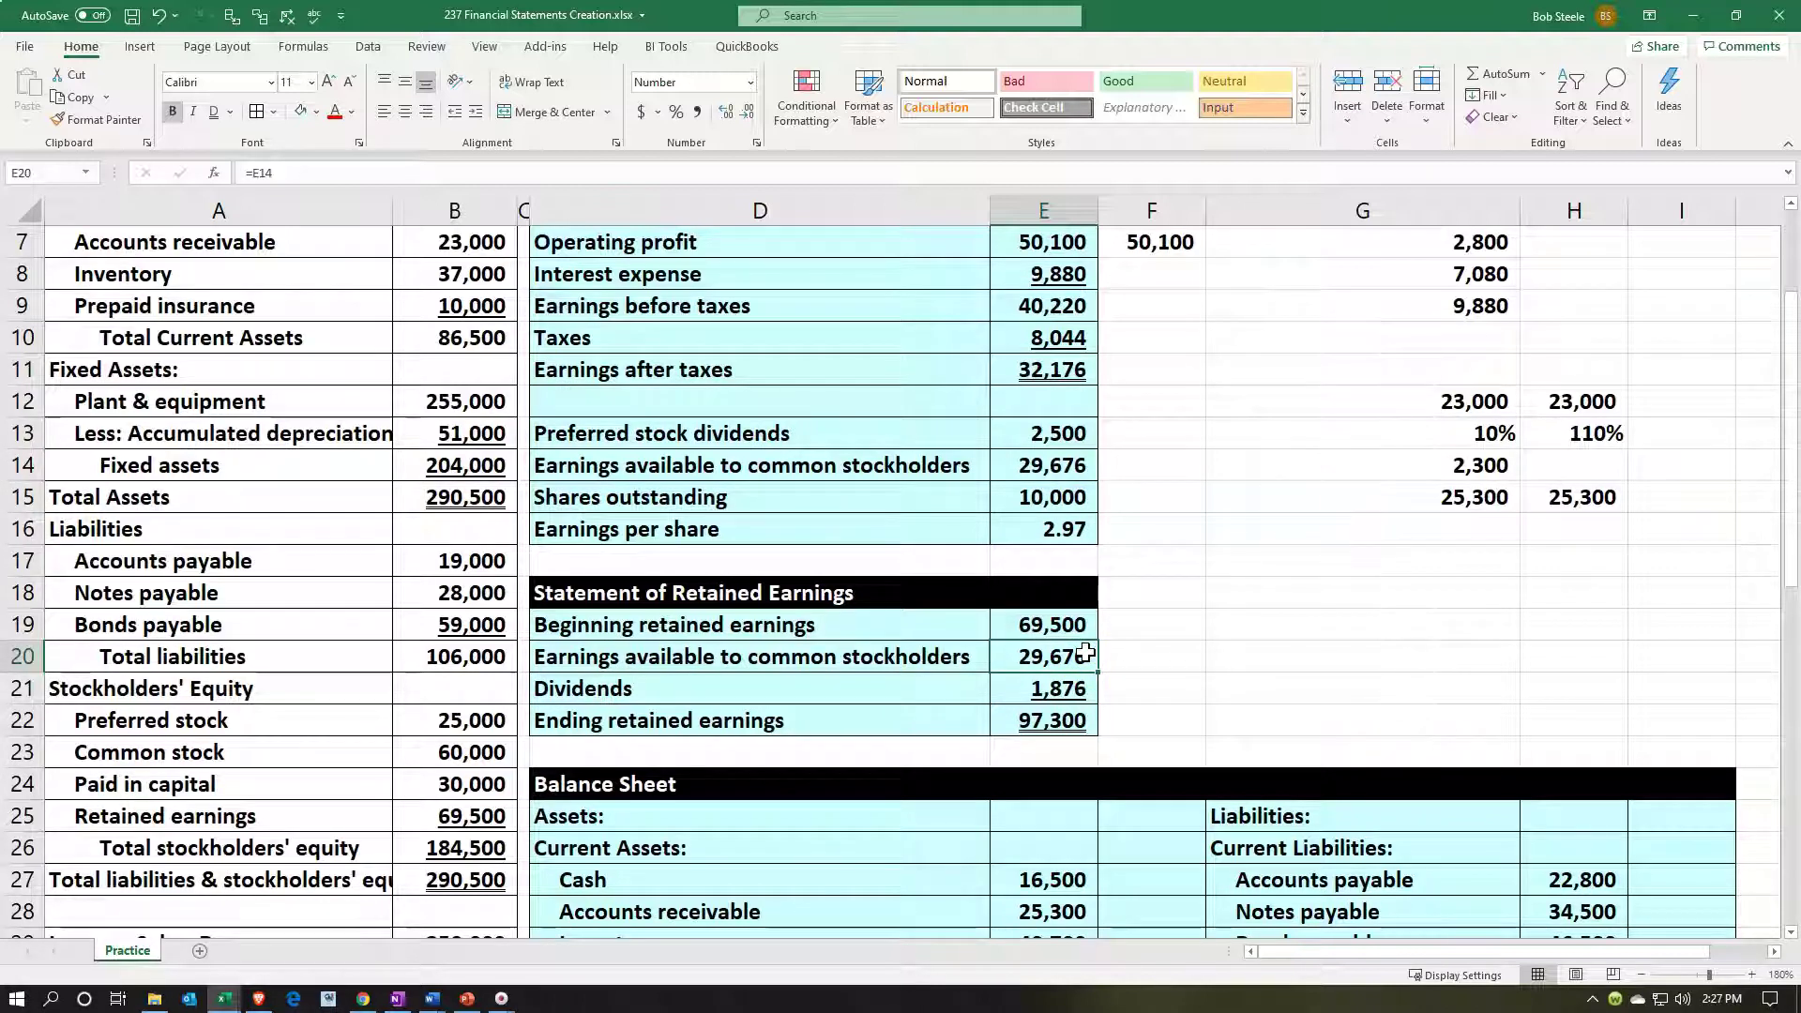
left_click(1060, 631)
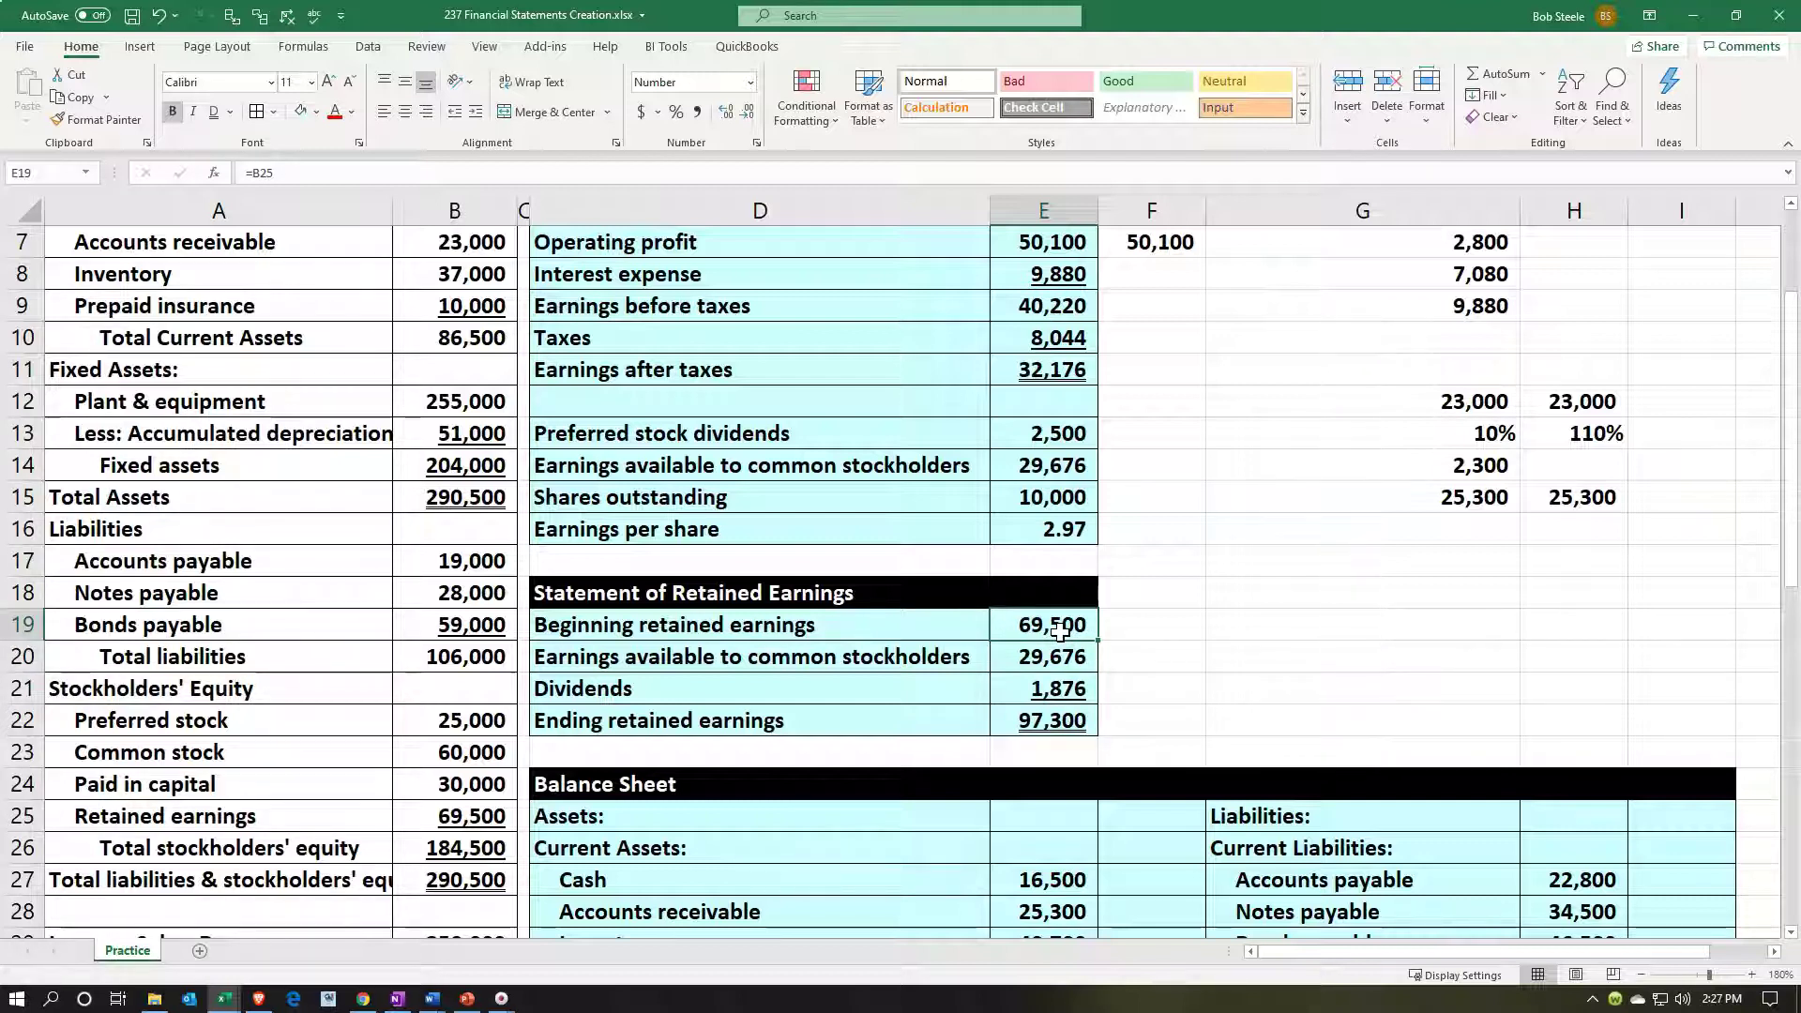
left_click(1088, 652)
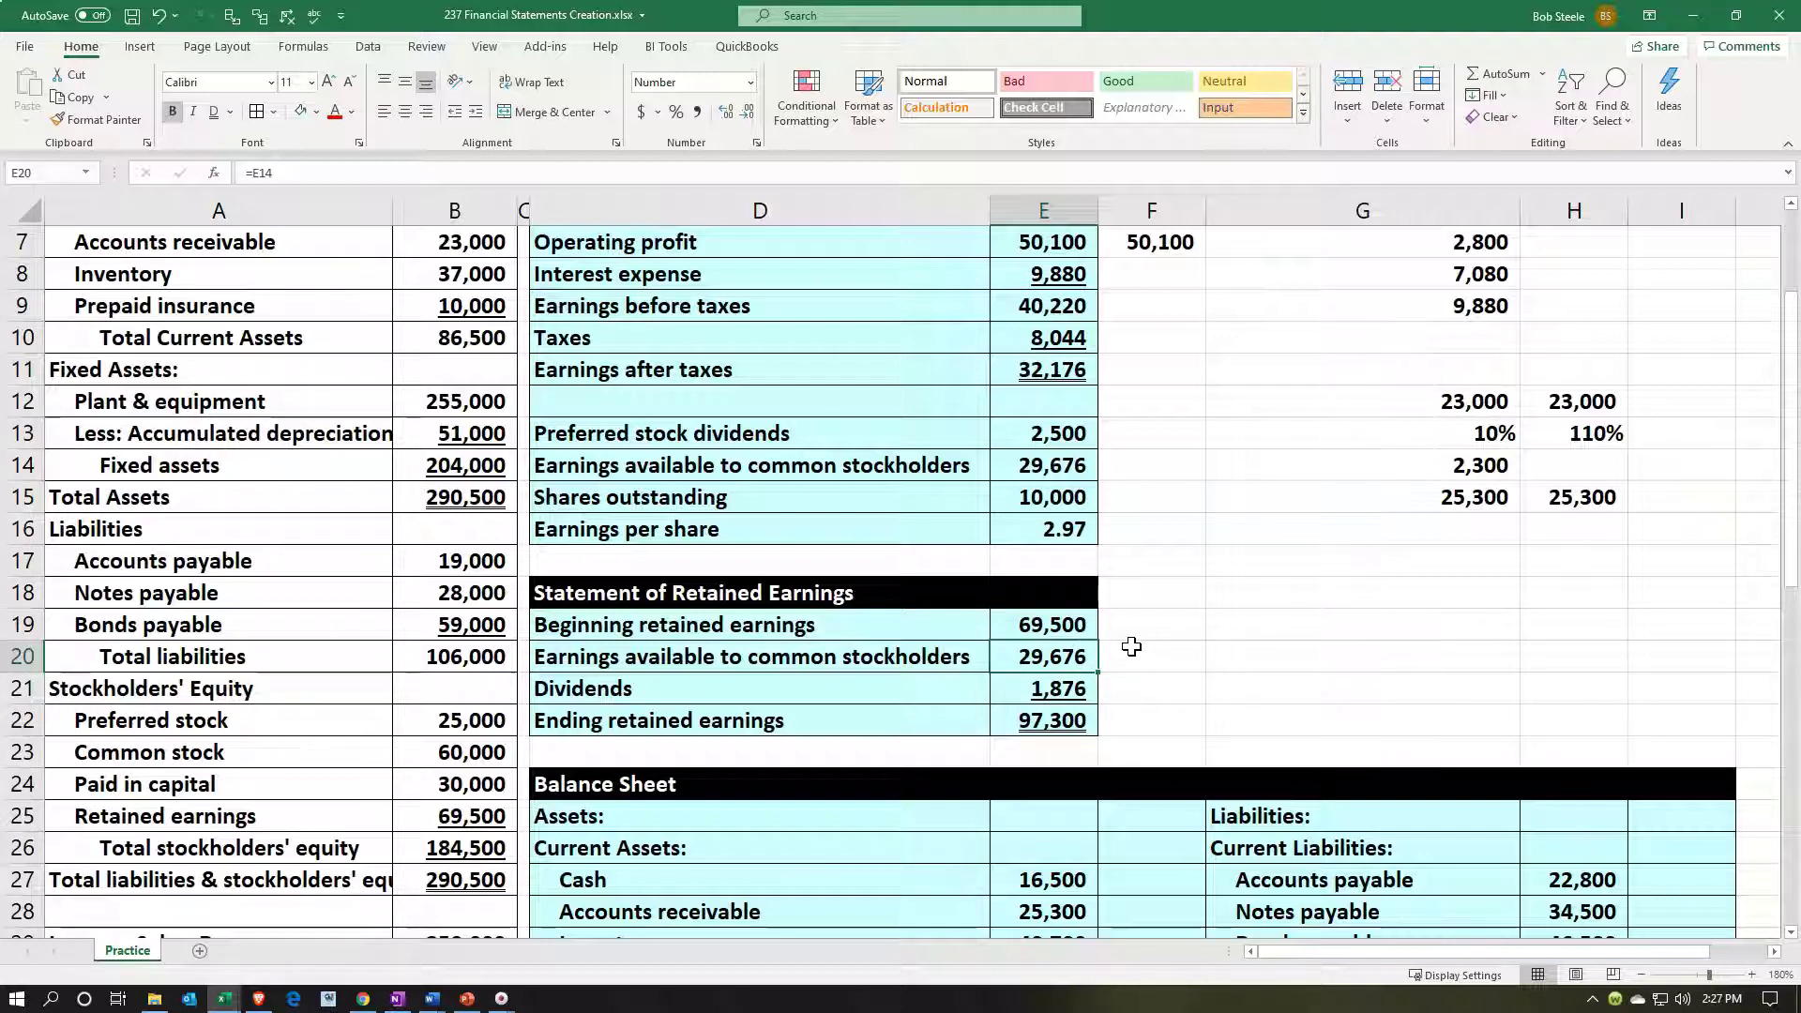
left_click(1078, 690)
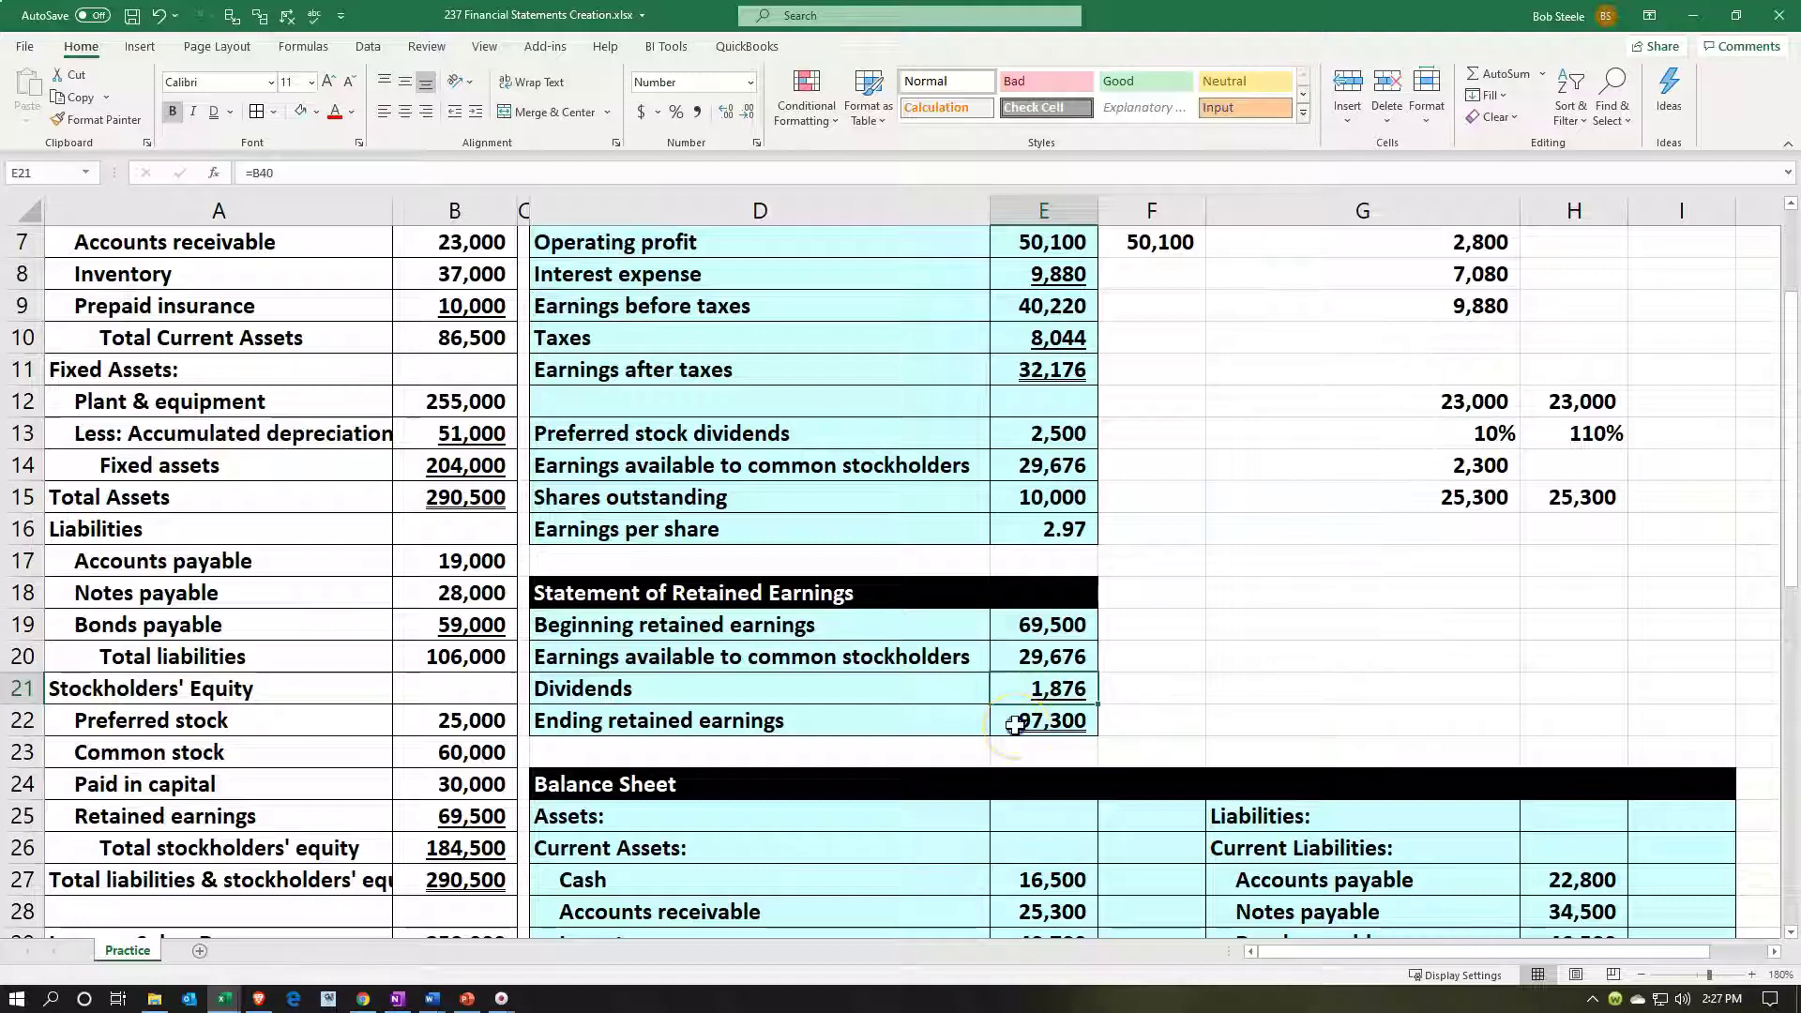
left_click(1041, 724)
scroll(1211, 672, "down", 3)
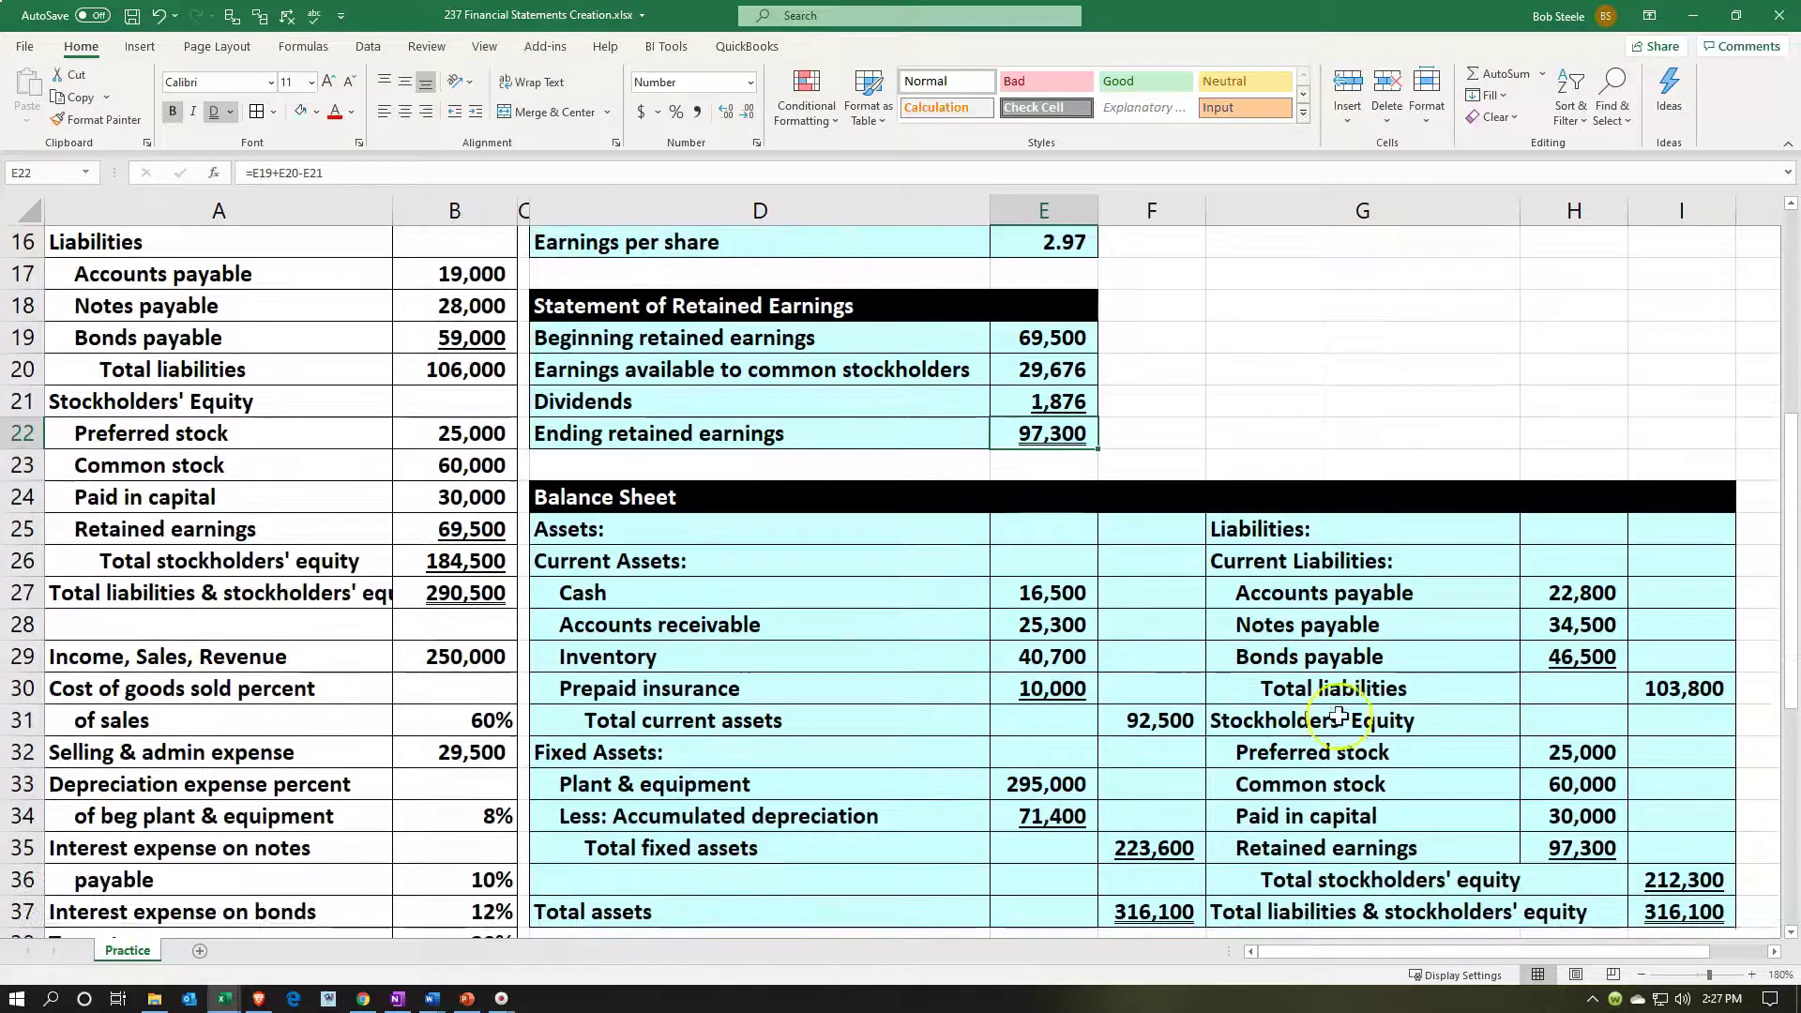
left_click(1557, 837)
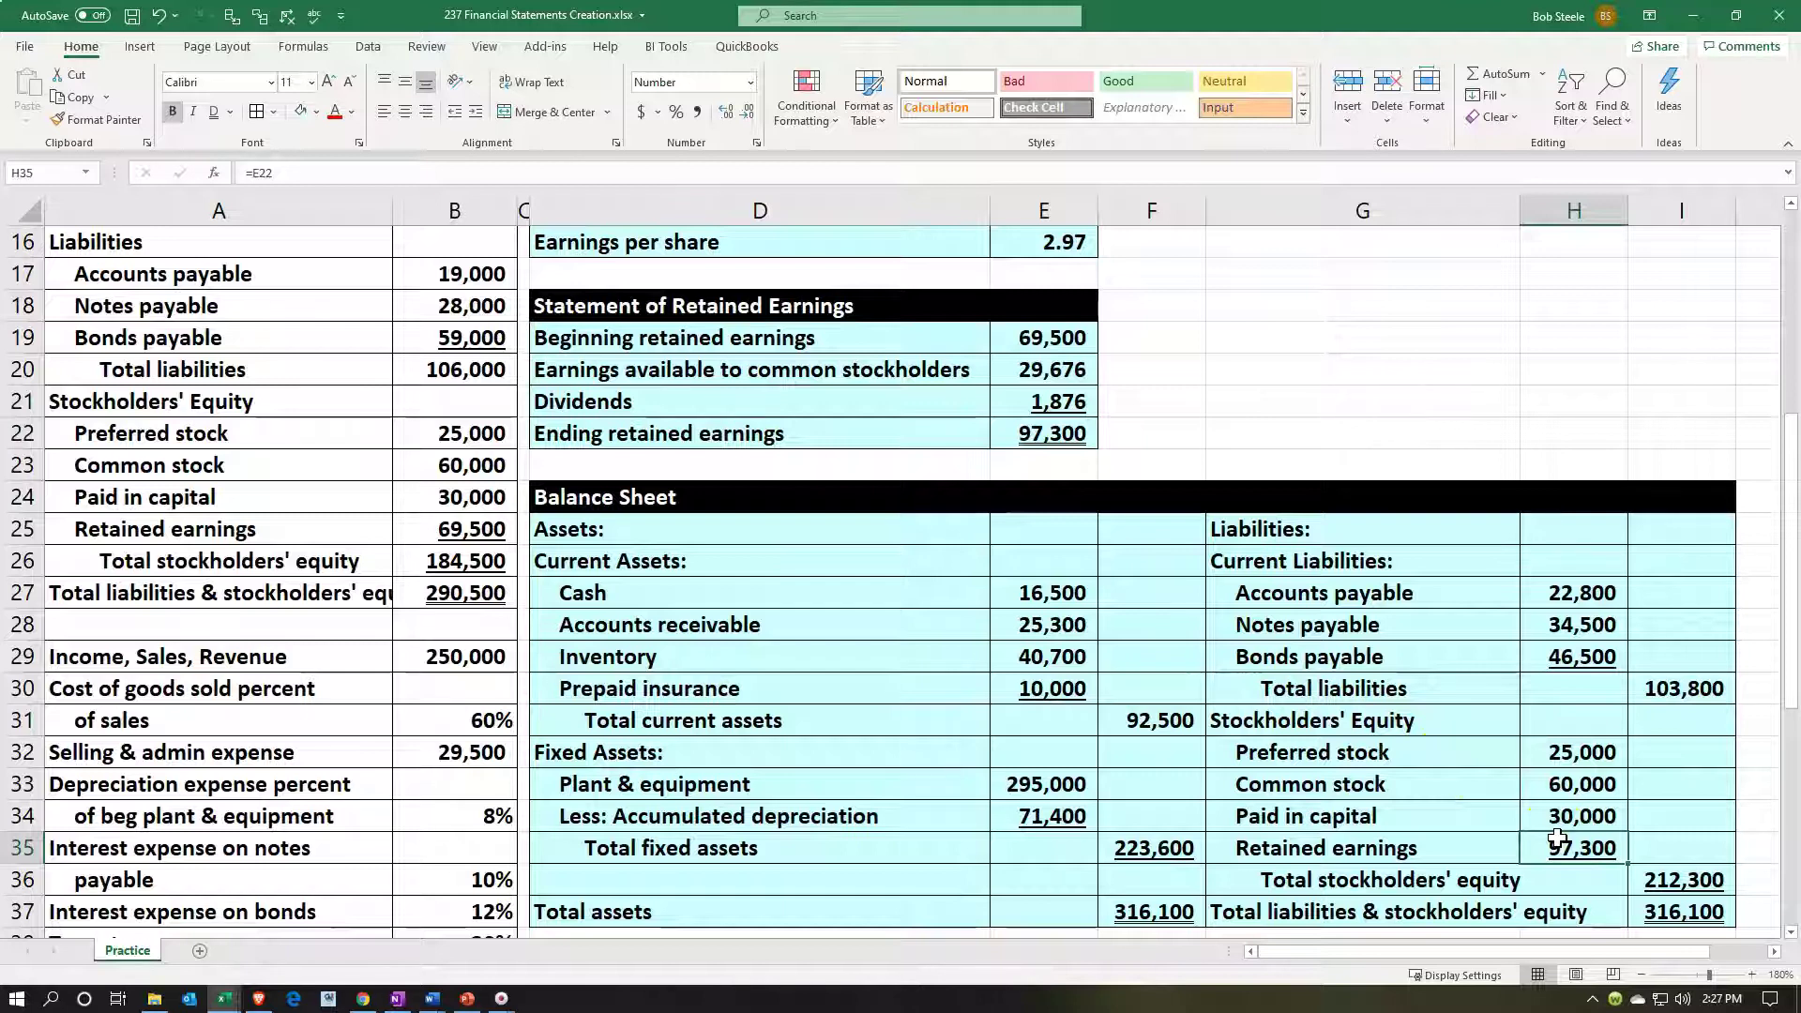
Step: Recheck total assets in F37 against total liabilities & stockholders' equity in I37 on the ending balance sheet
scroll(1556, 837, "down", 3)
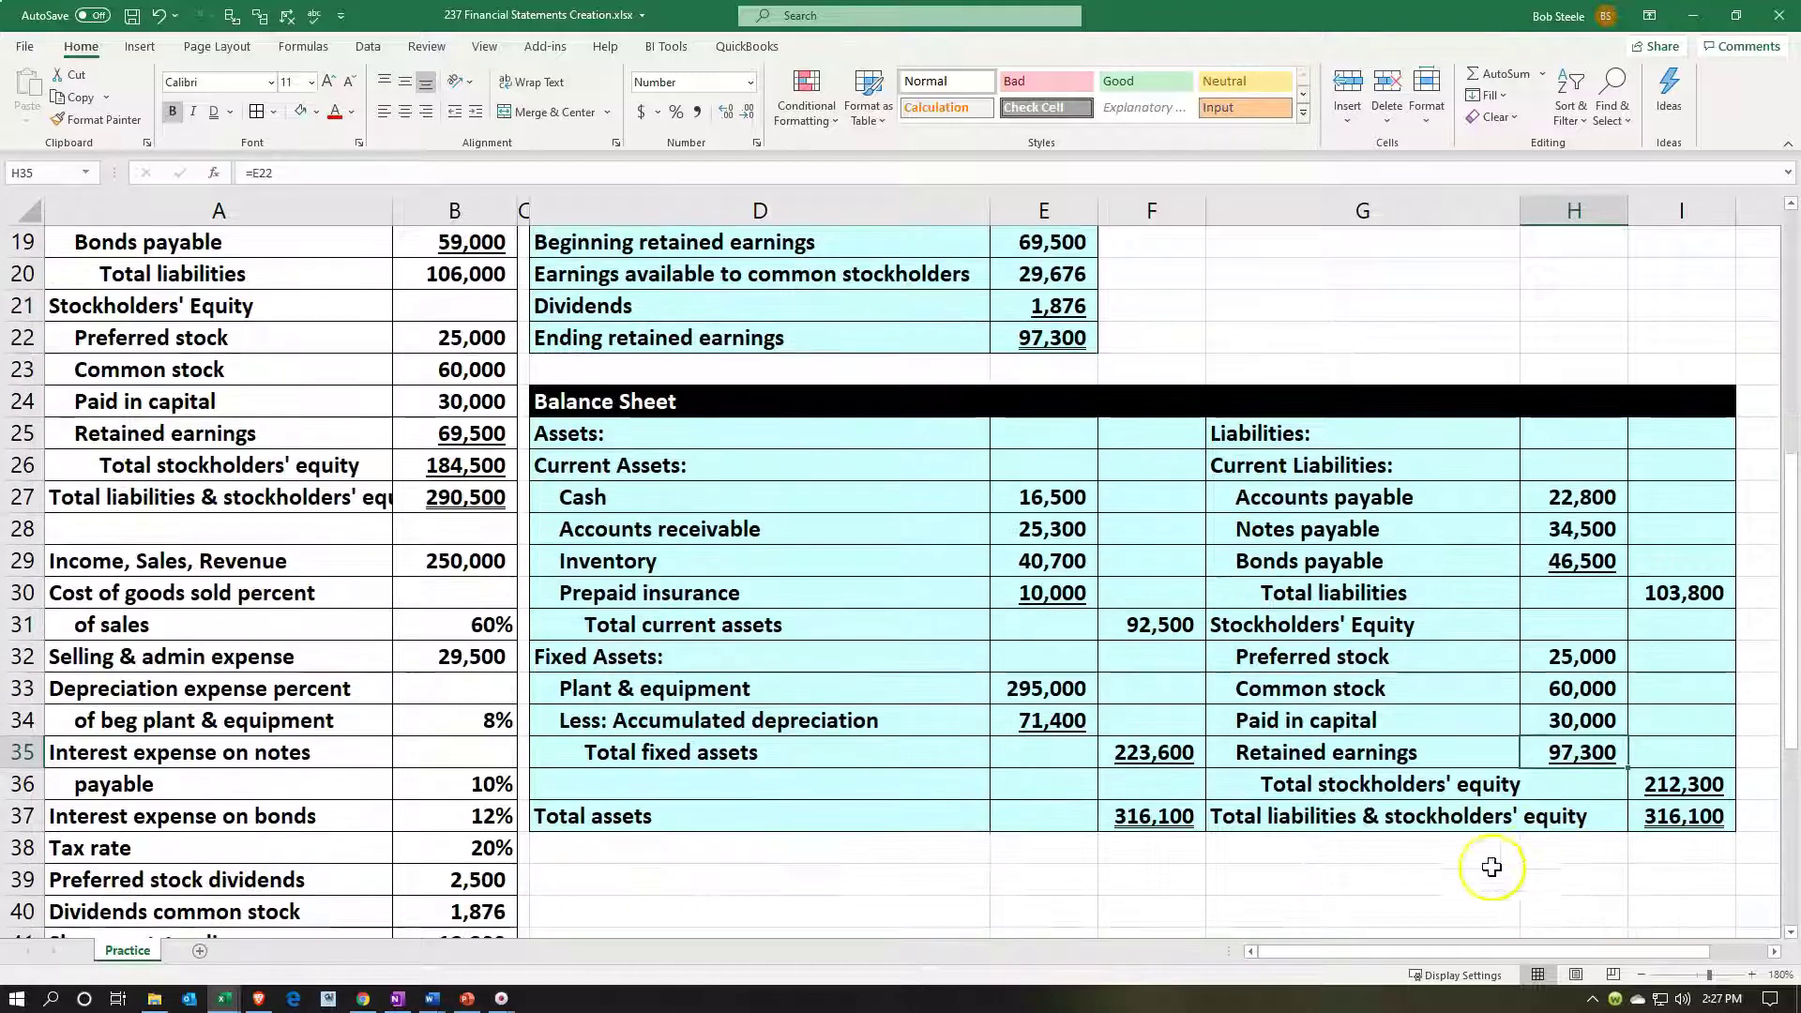
left_click(1165, 820)
left_click(1666, 809)
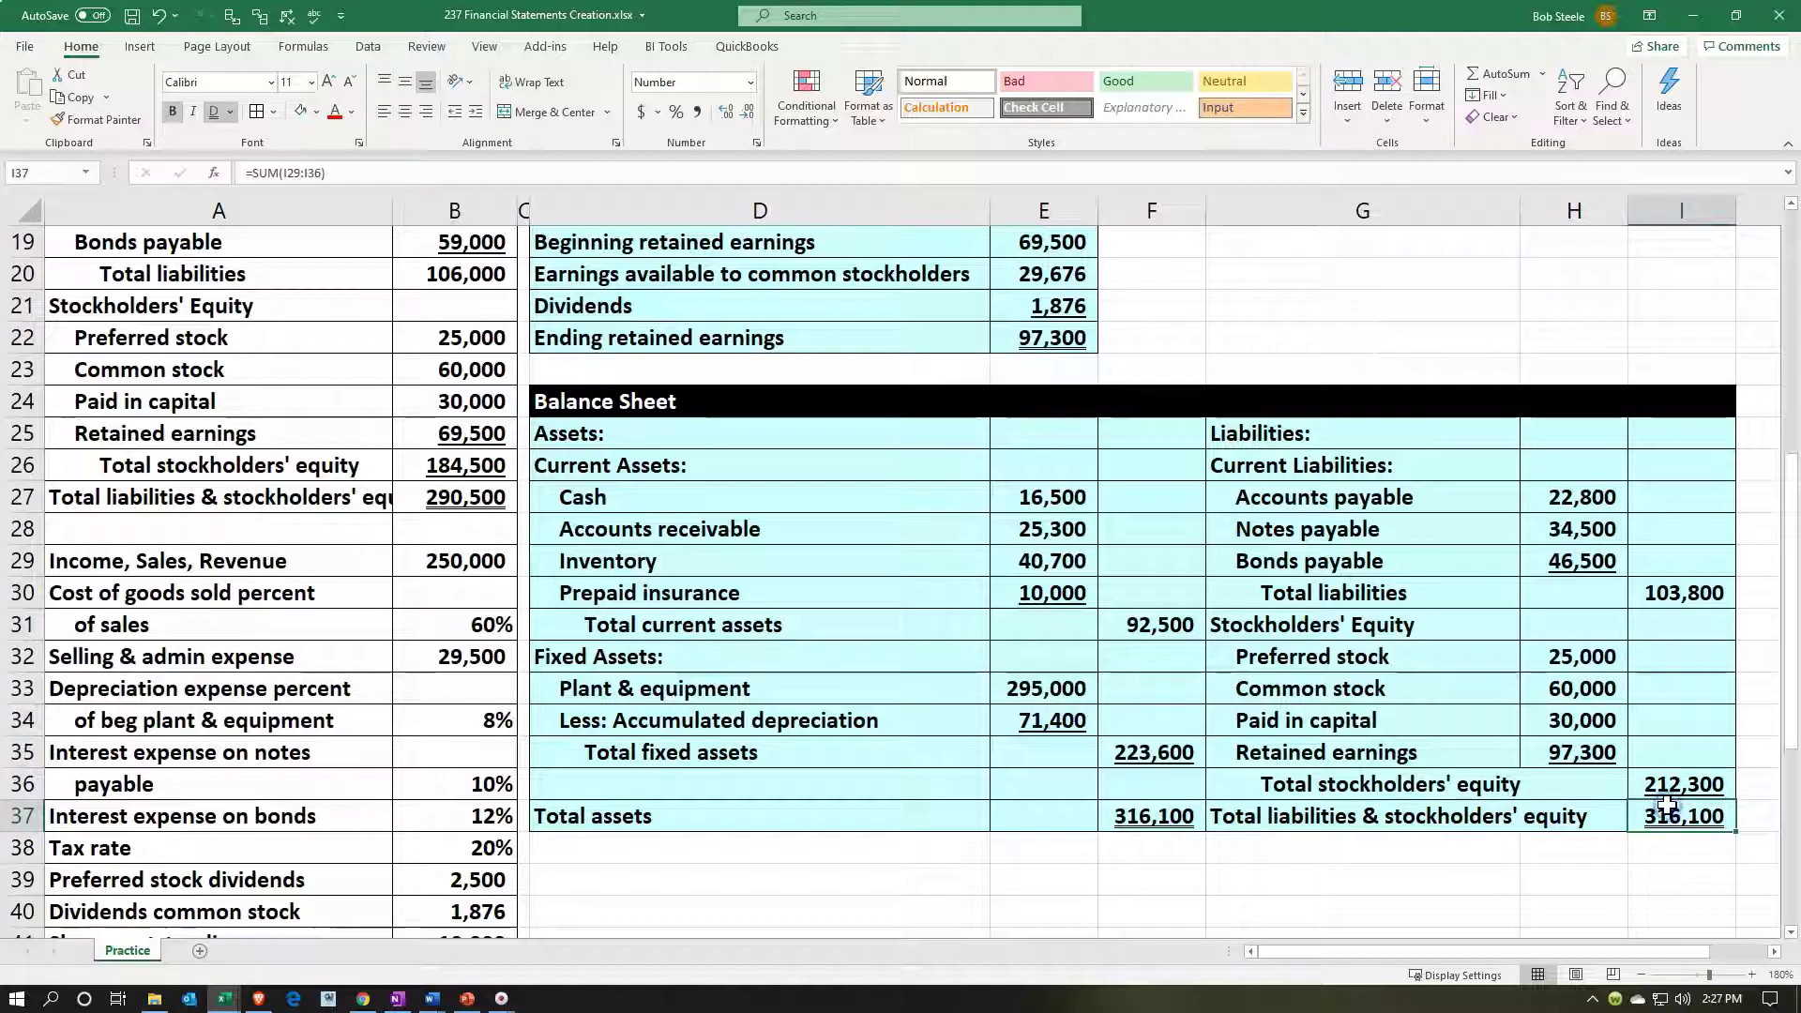
Step: Trace retained earnings in H35 back through E22 and E20 of the retained earnings statement to income statement cell E14
left_click(1586, 760)
scroll(1313, 741, "up", 2)
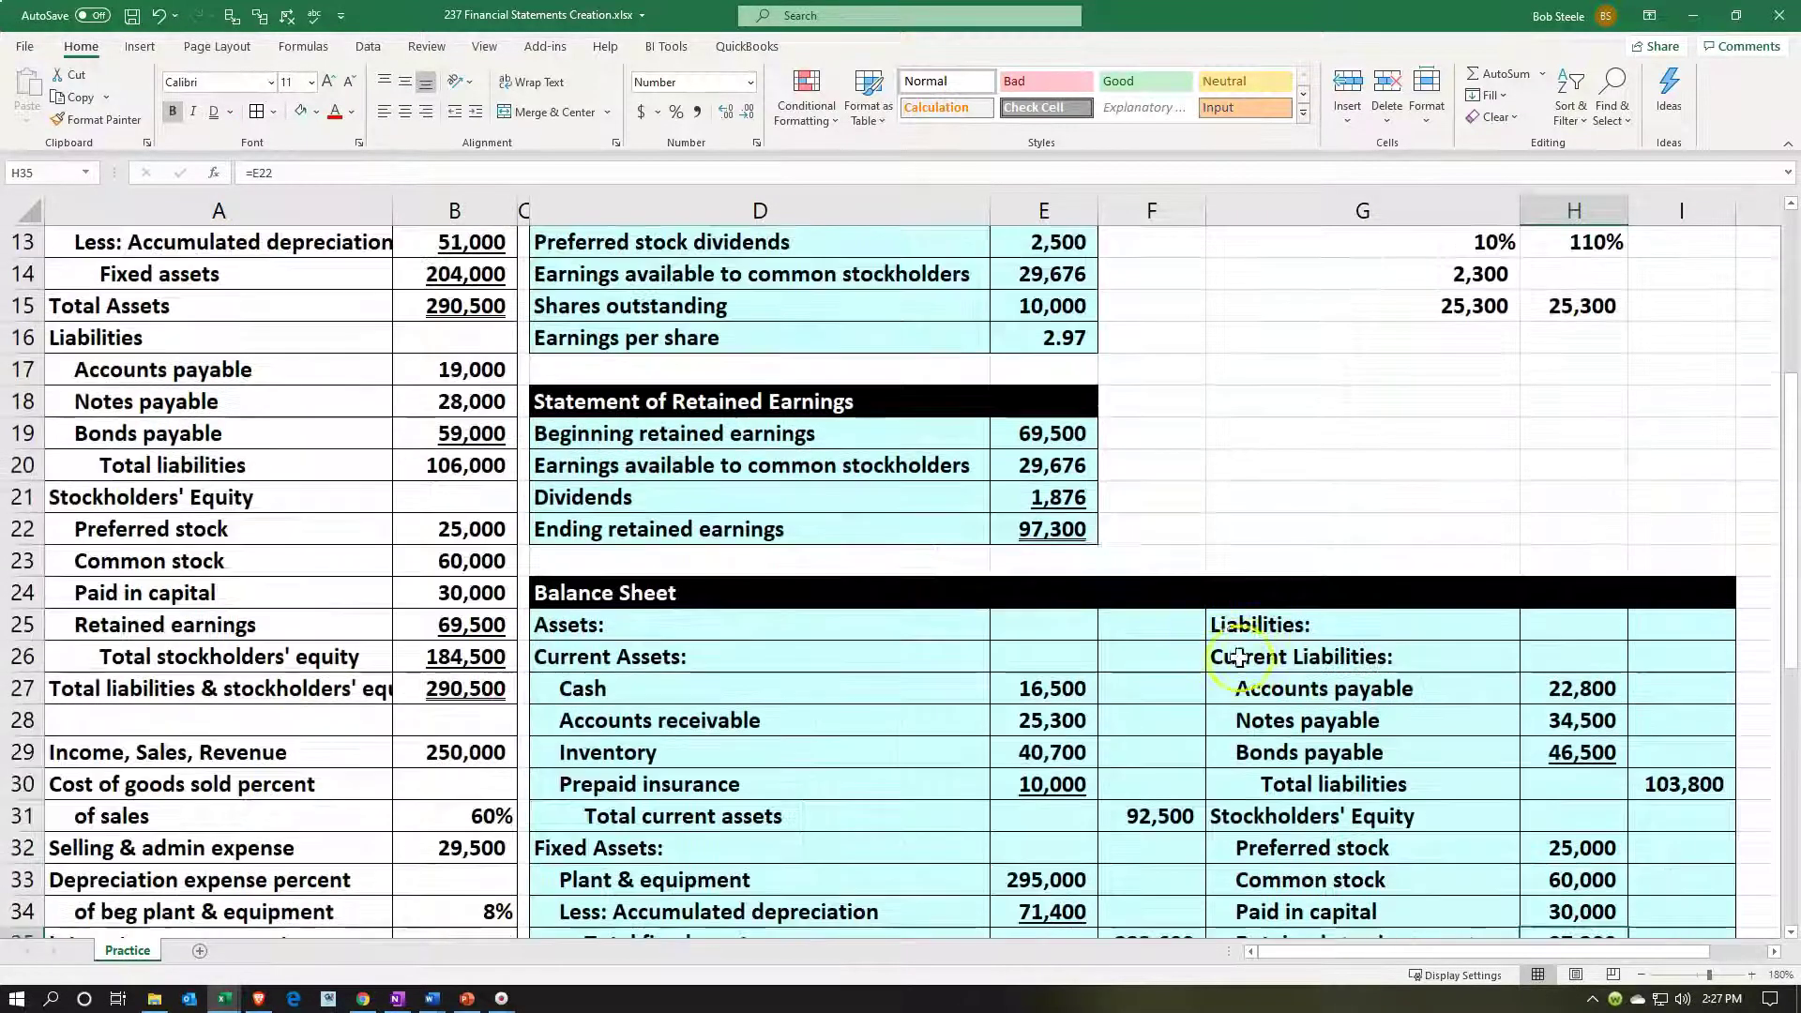
left_click(1041, 527)
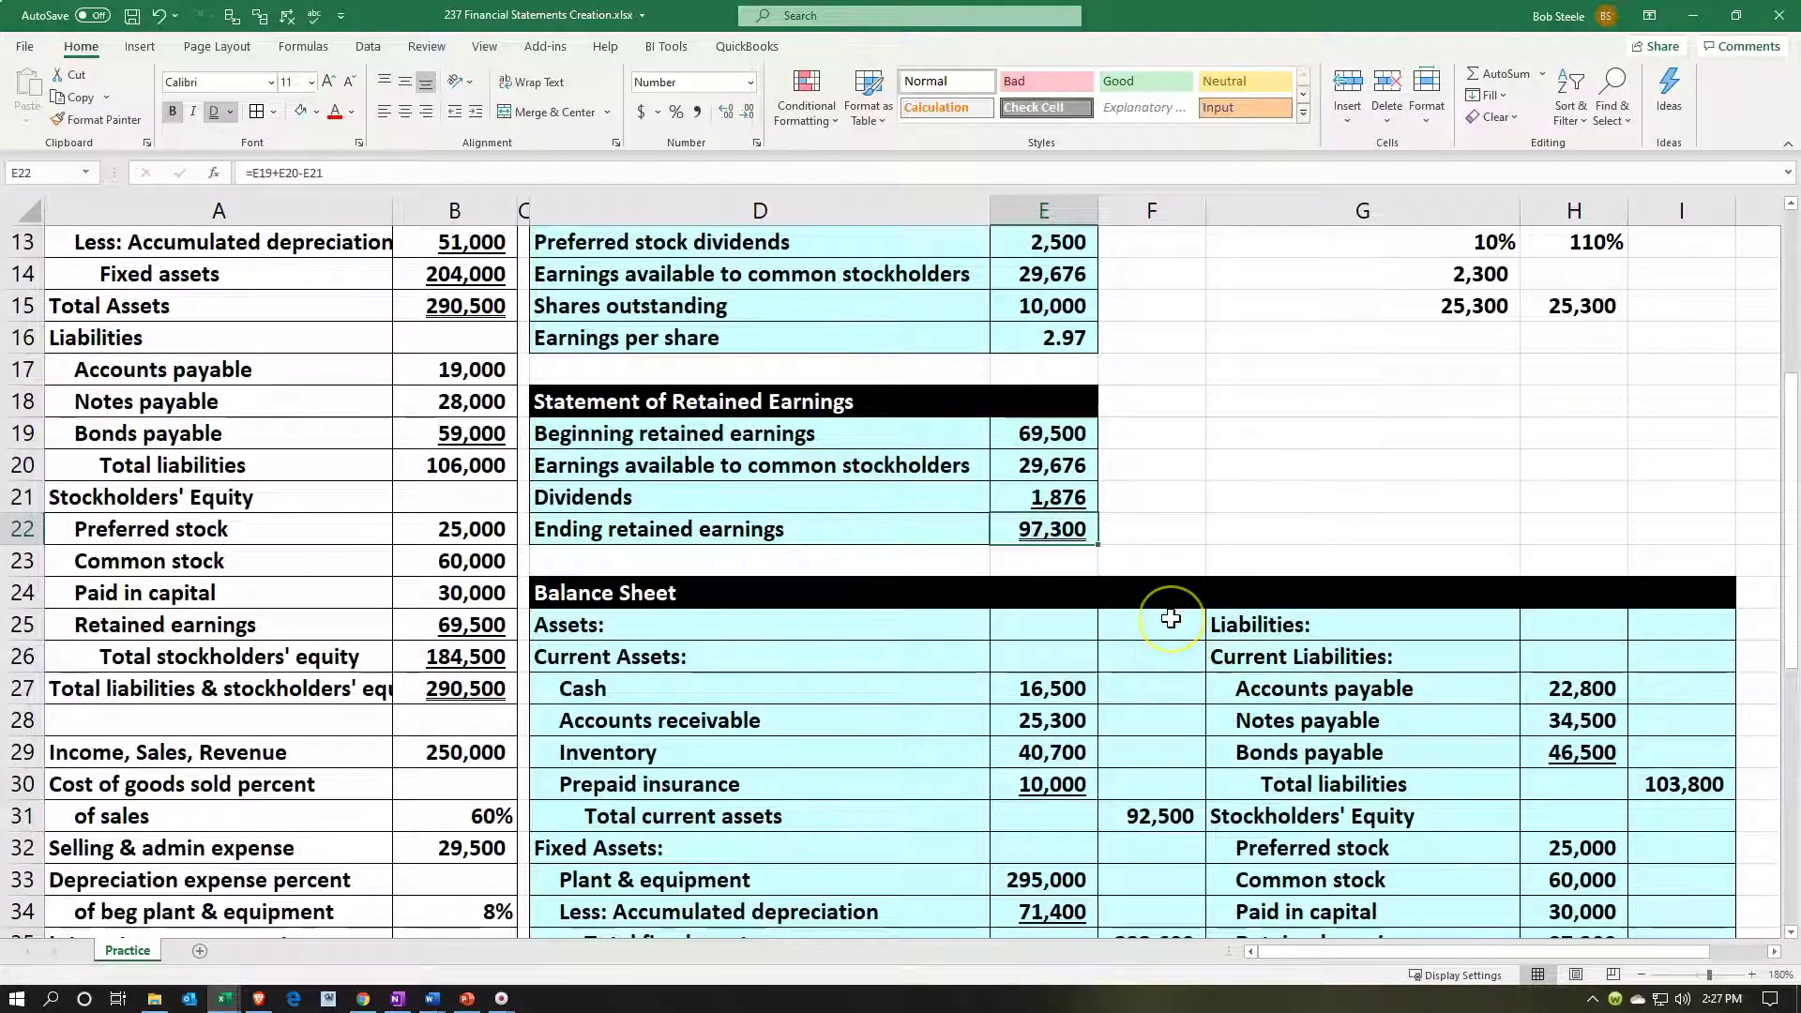
scroll(1163, 609, "up", 1)
left_click(1051, 569)
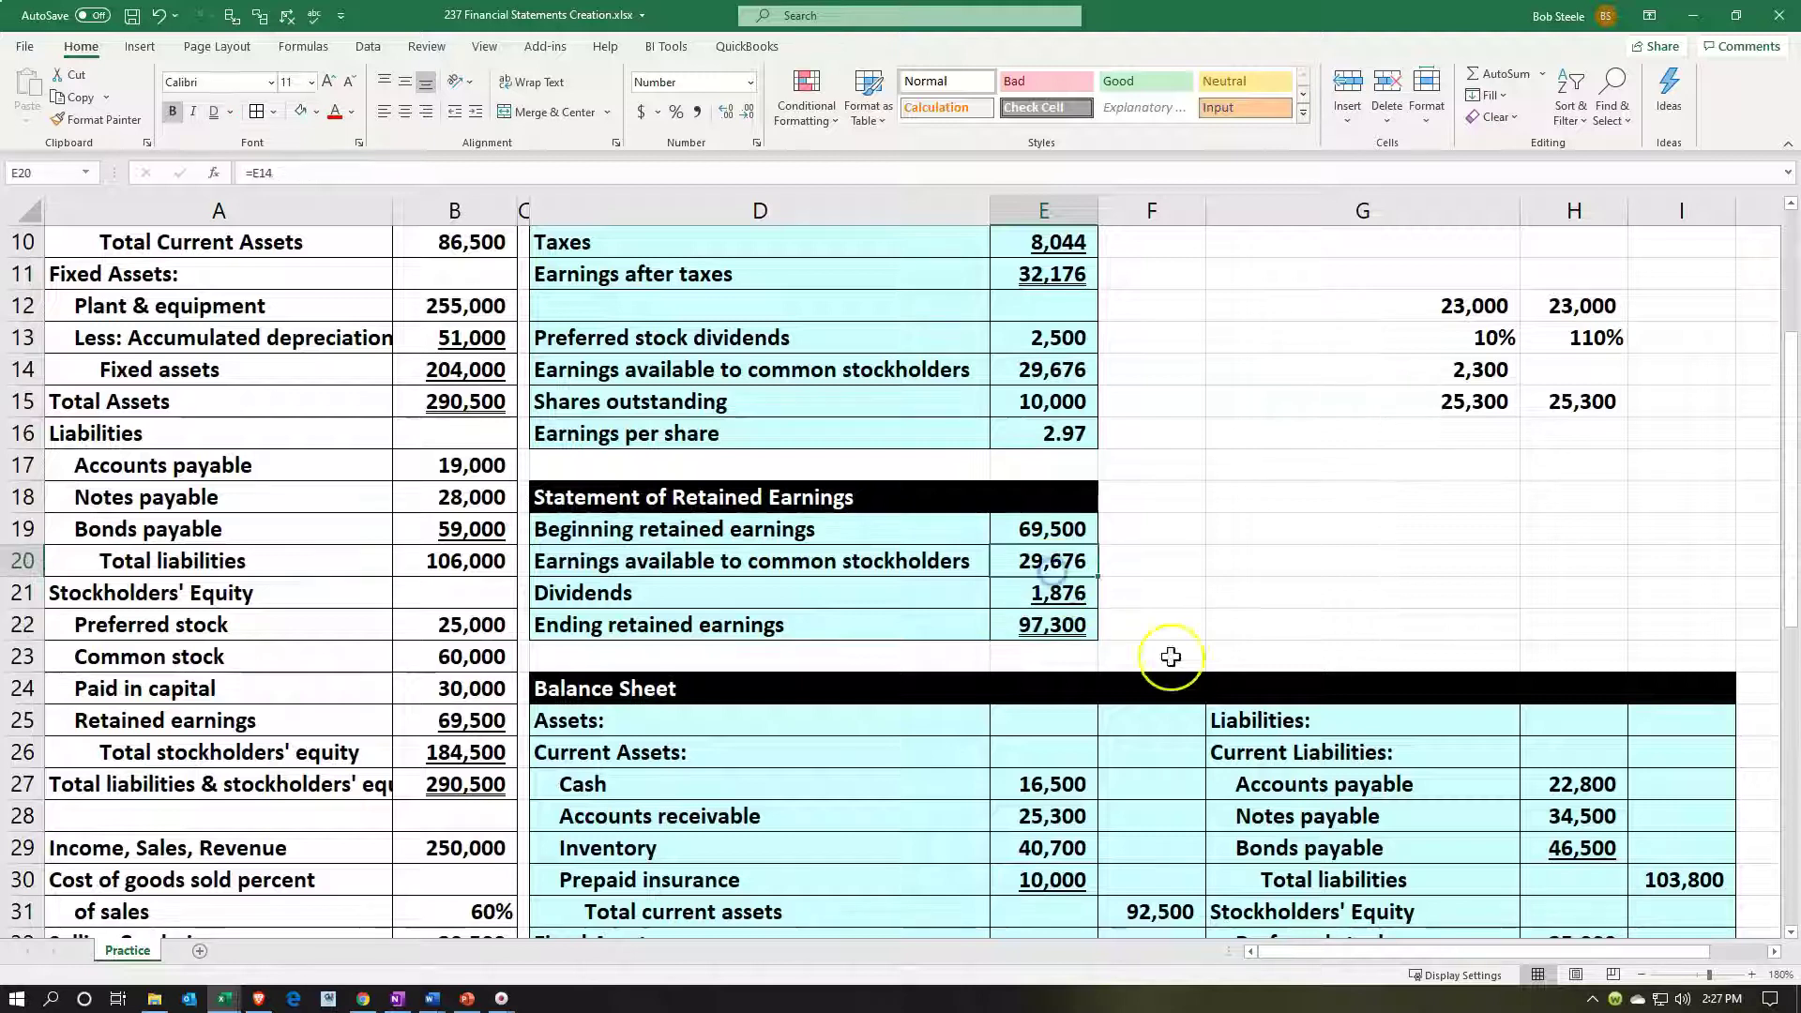
scroll(1196, 668, "up", 1)
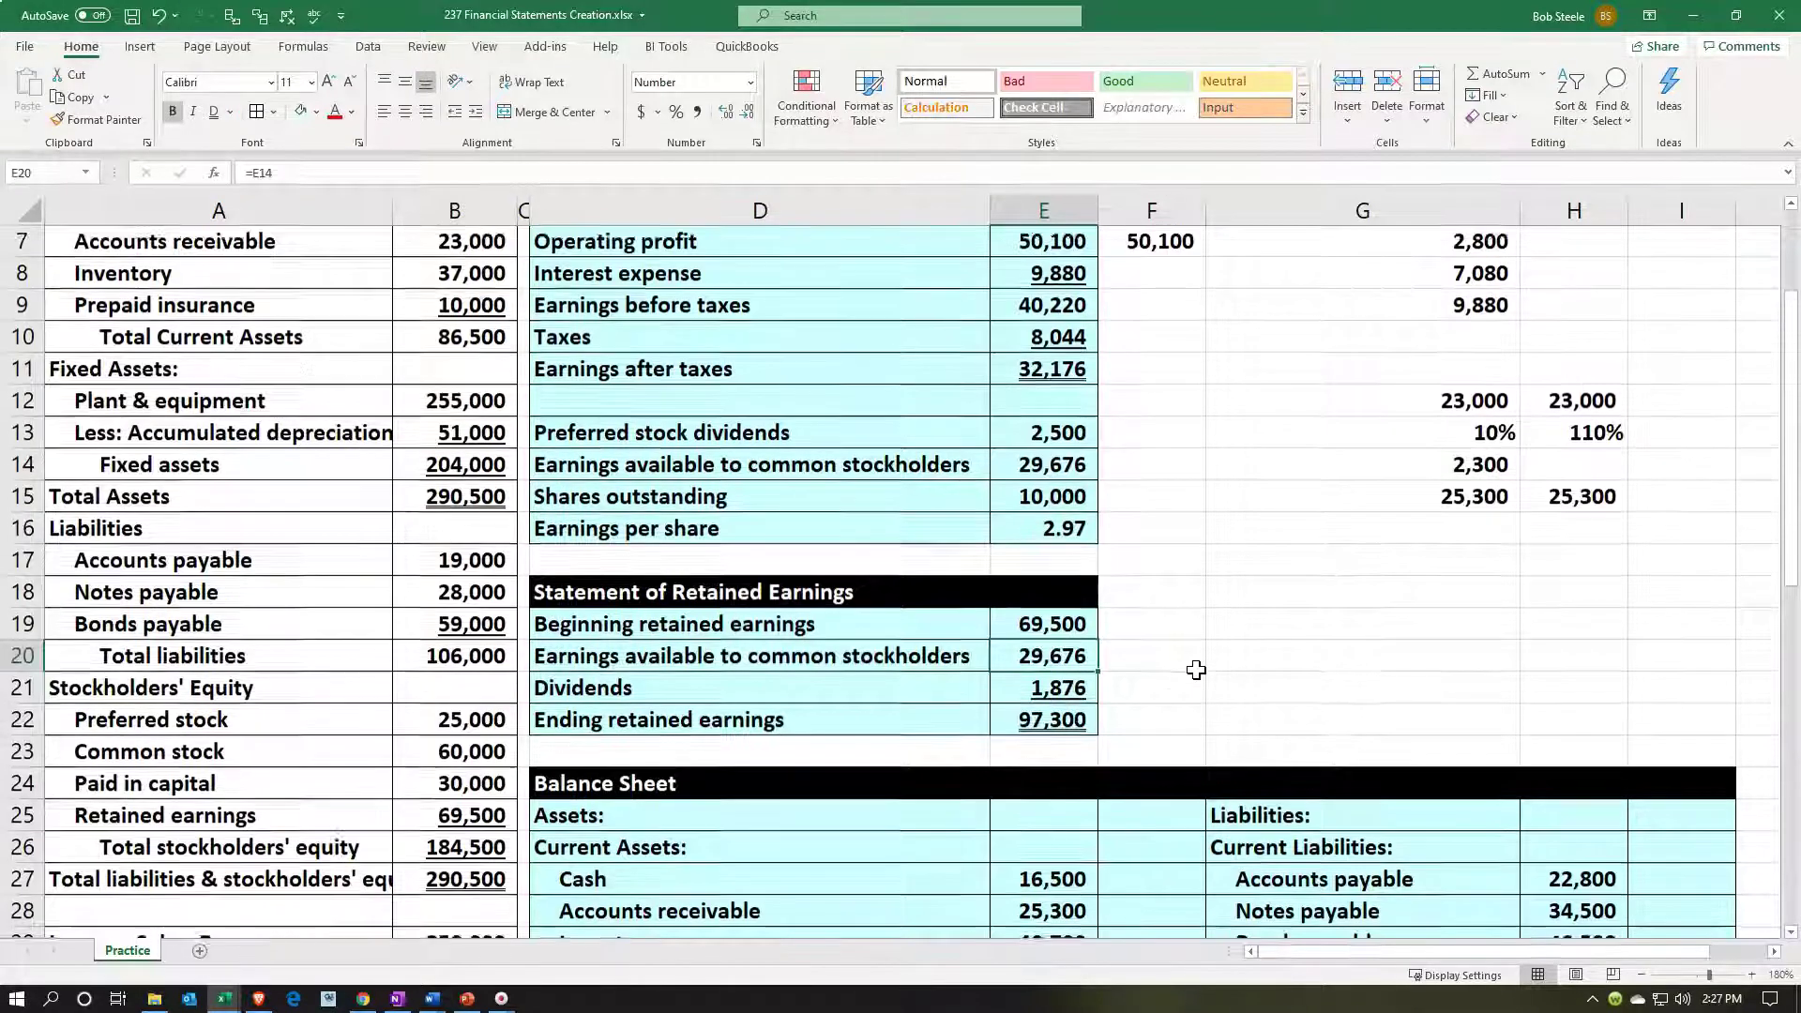
scroll(1196, 668, "up", 1)
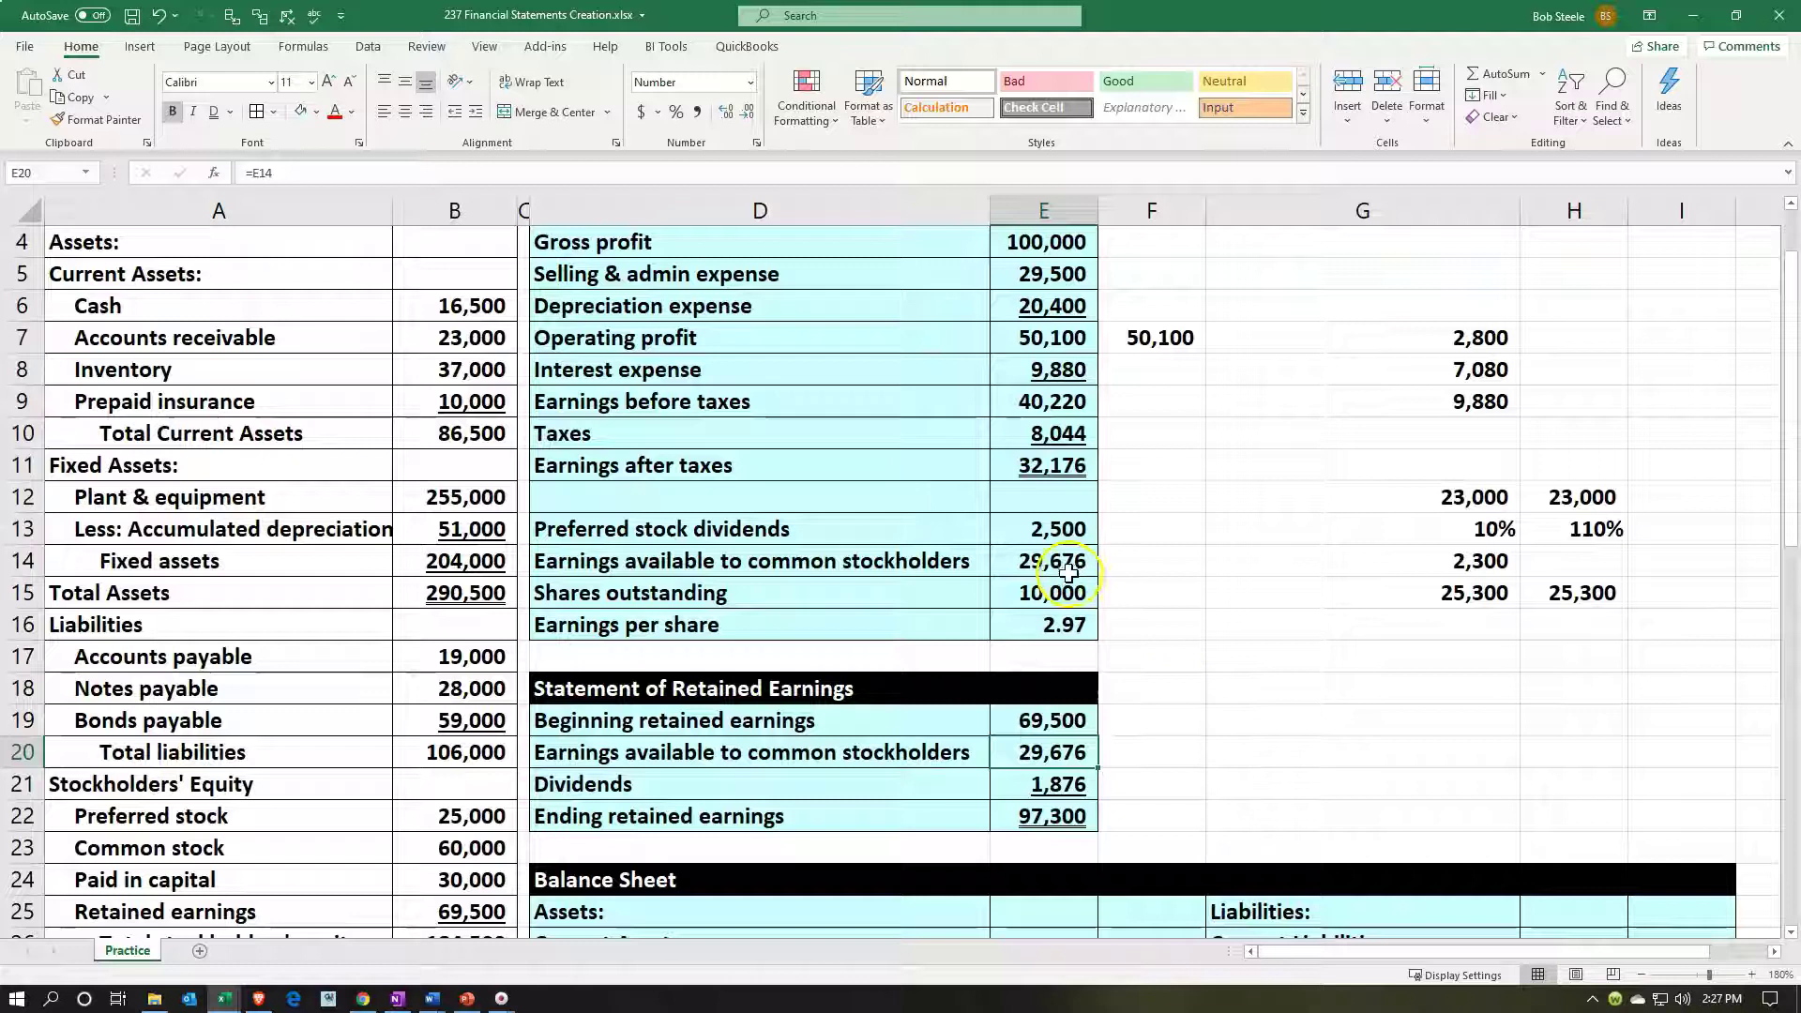
left_click(1057, 562)
scroll(1153, 643, "up", 1)
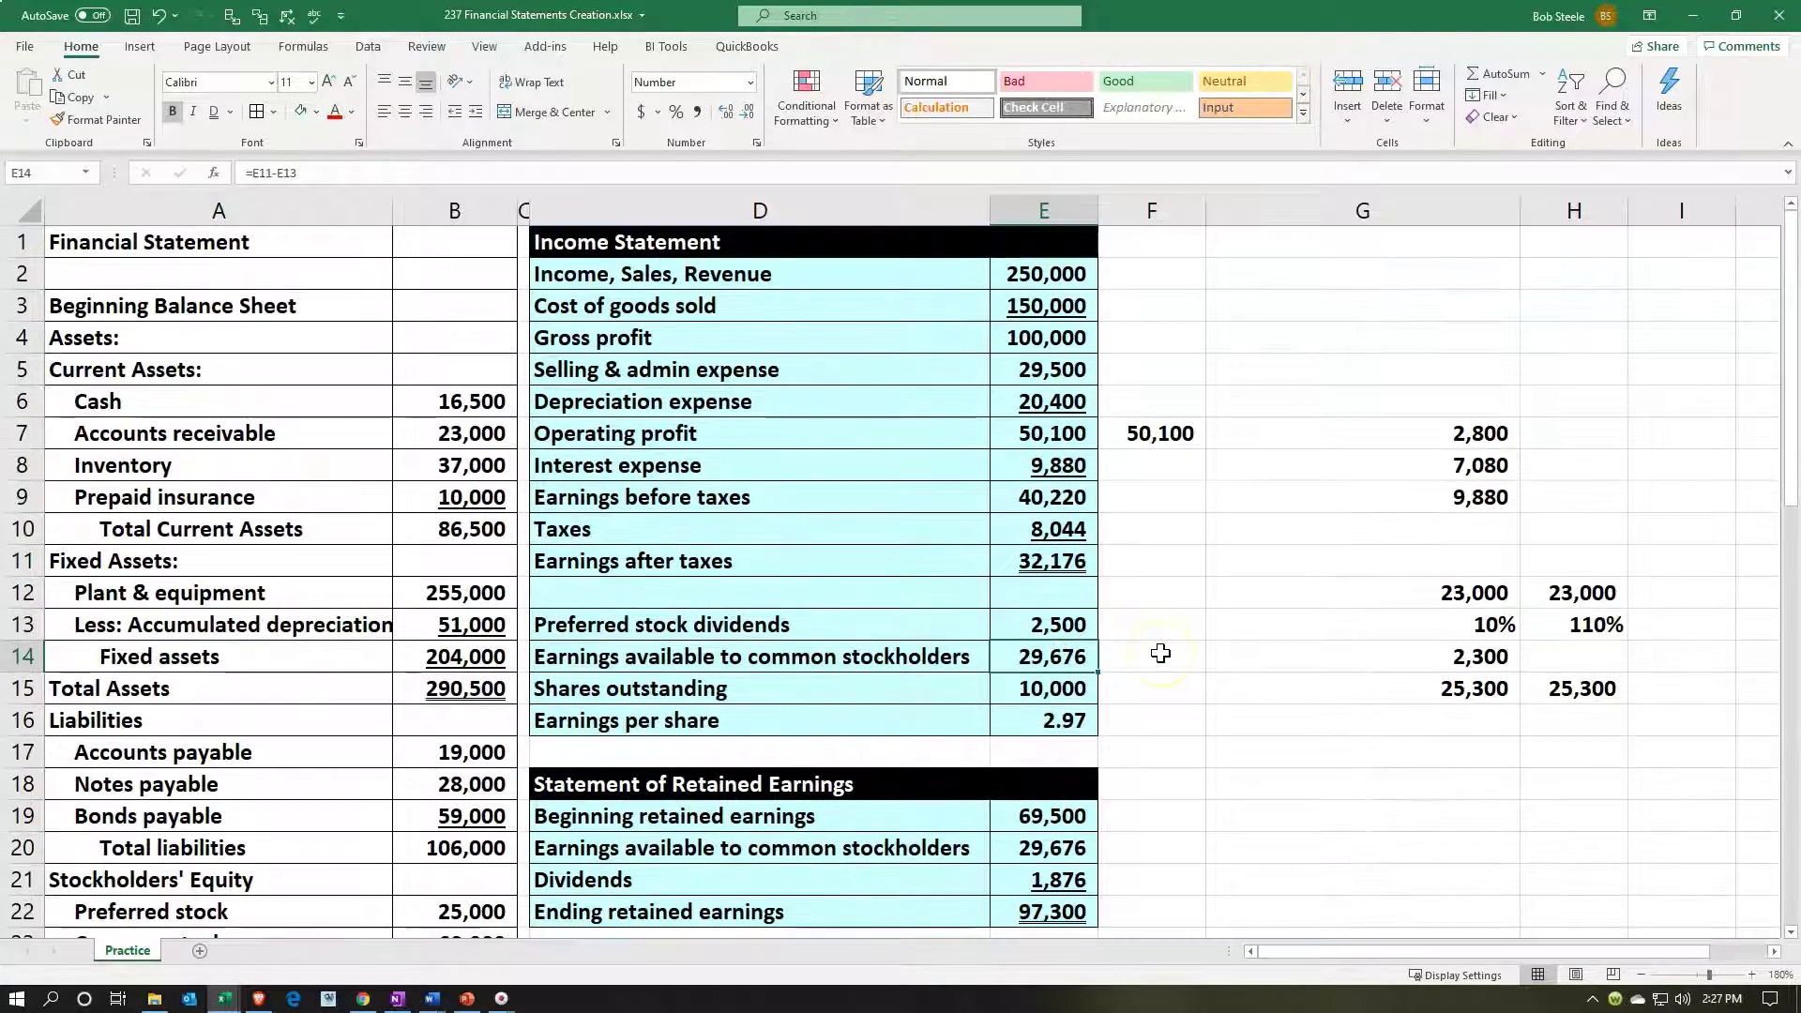